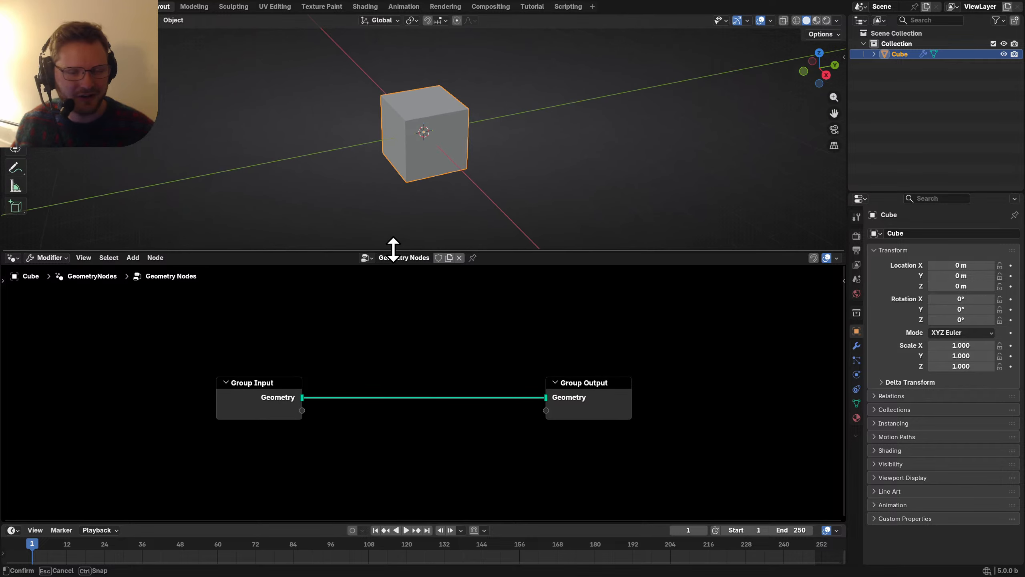
# Step: Delete the cube and its collection from the scene, and save the file
pyautogui.press('x')
pyautogui.click(450, 122)
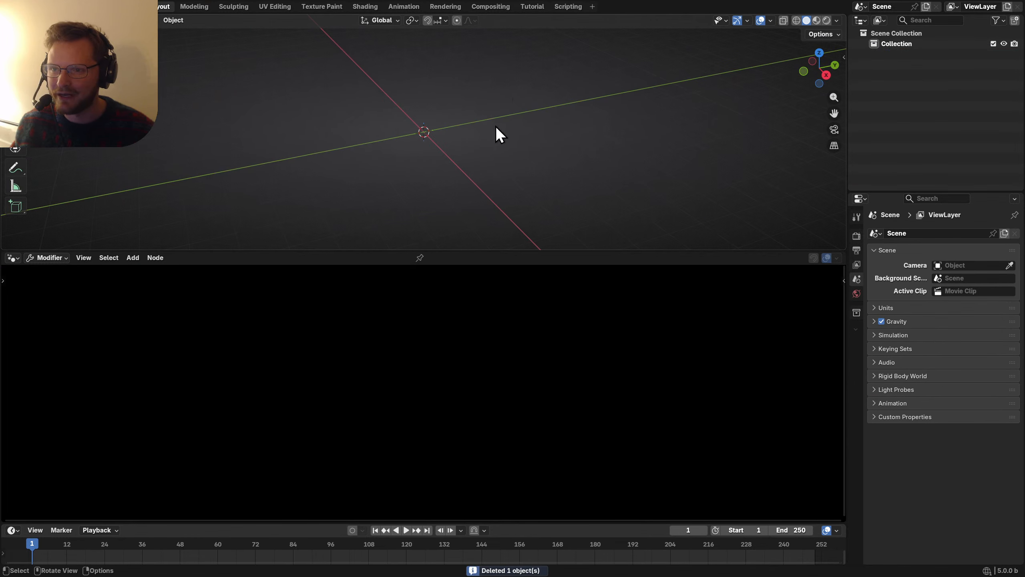
pyautogui.click(904, 43)
pyautogui.press('x')
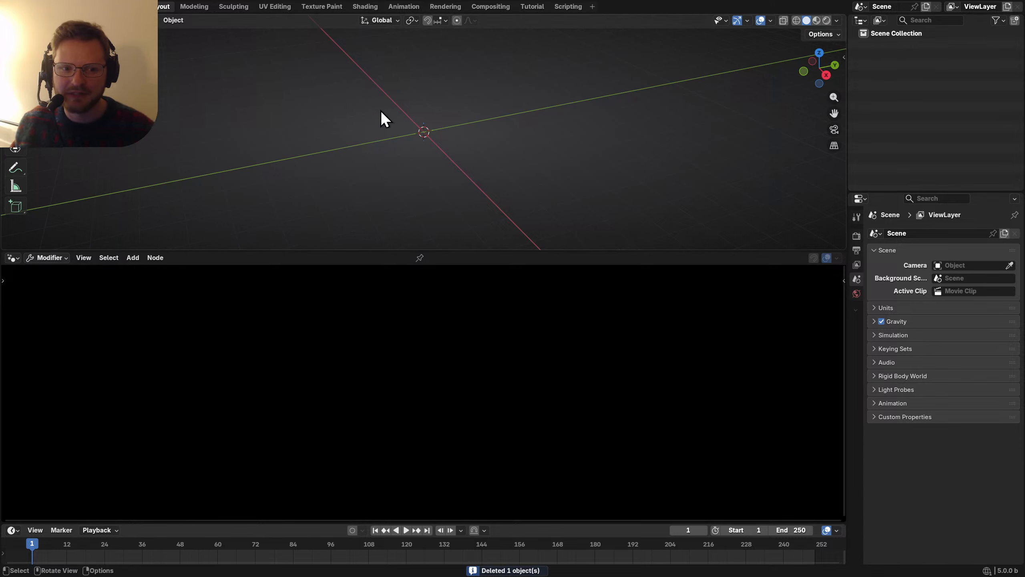
pyautogui.hotkey('ctrl', 's')
# Step: Add a mesh plane at the centre of the empty scene
pyautogui.hotkey('shift', 'a')
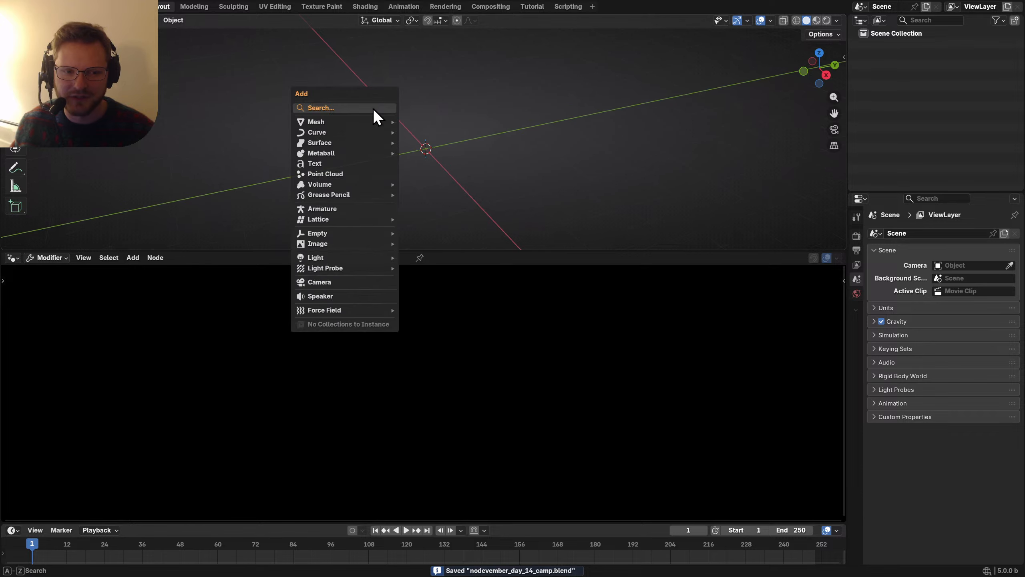
pyautogui.moveTo(343, 123)
pyautogui.click(426, 121)
pyautogui.scroll(2, 460, 146)
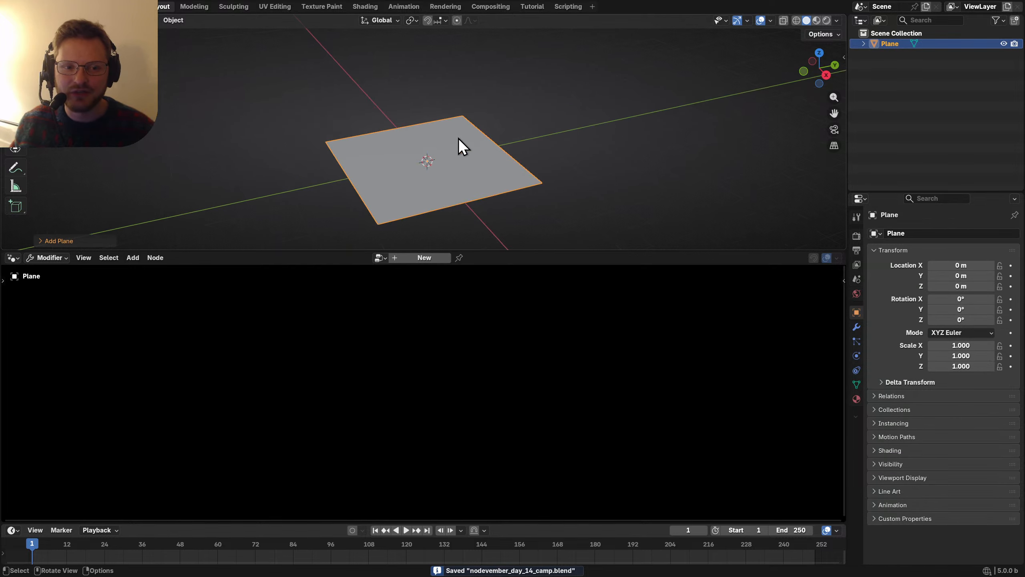
pyautogui.moveTo(403, 146); pyautogui.dragTo(406, 116, button='middle')
pyautogui.press('Tab')
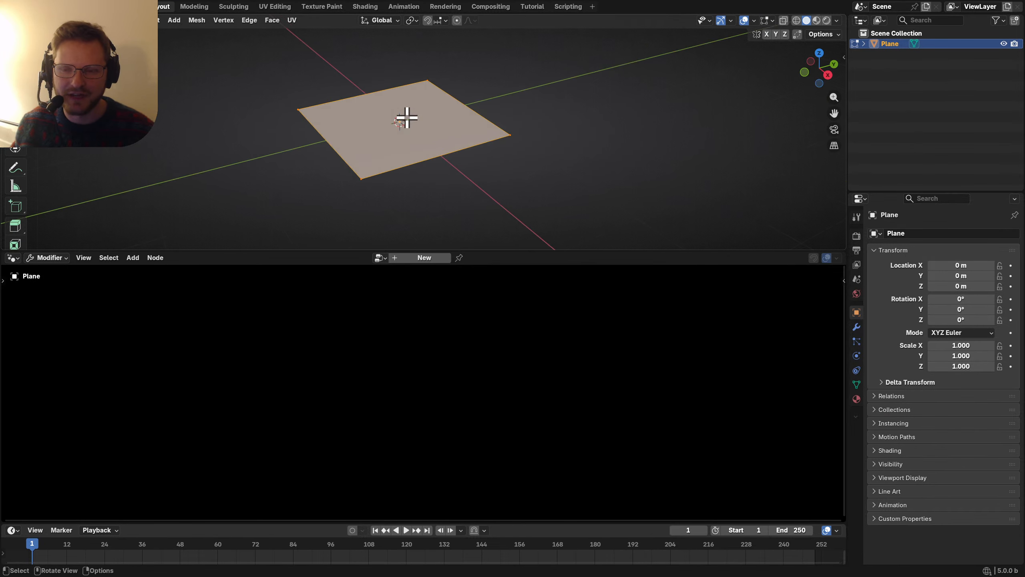
pyautogui.press('Tab')
# Step: Rename the plane object to nodevember_day_14_camp
pyautogui.doubleClick(889, 43)
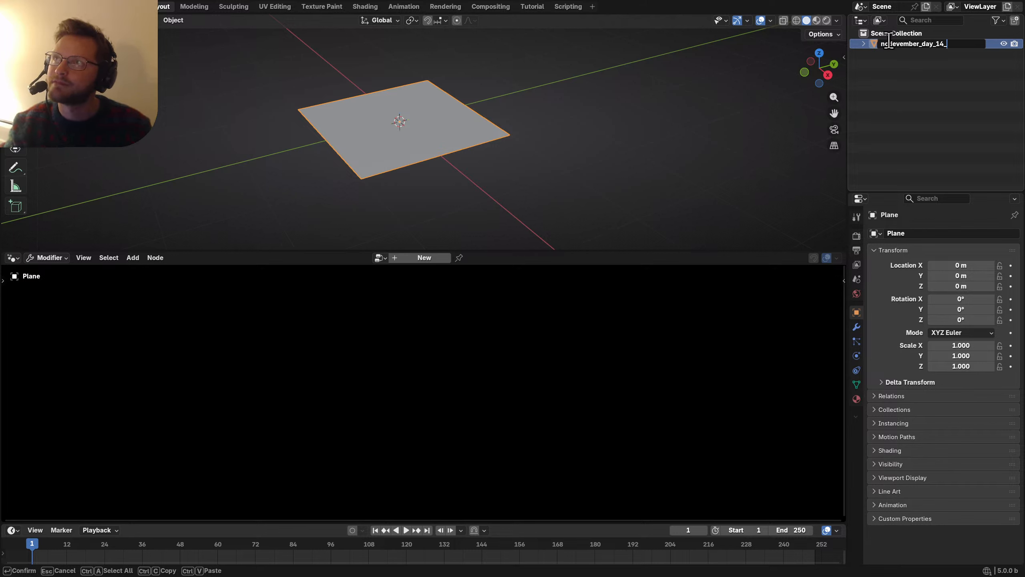
pyautogui.press('Return')
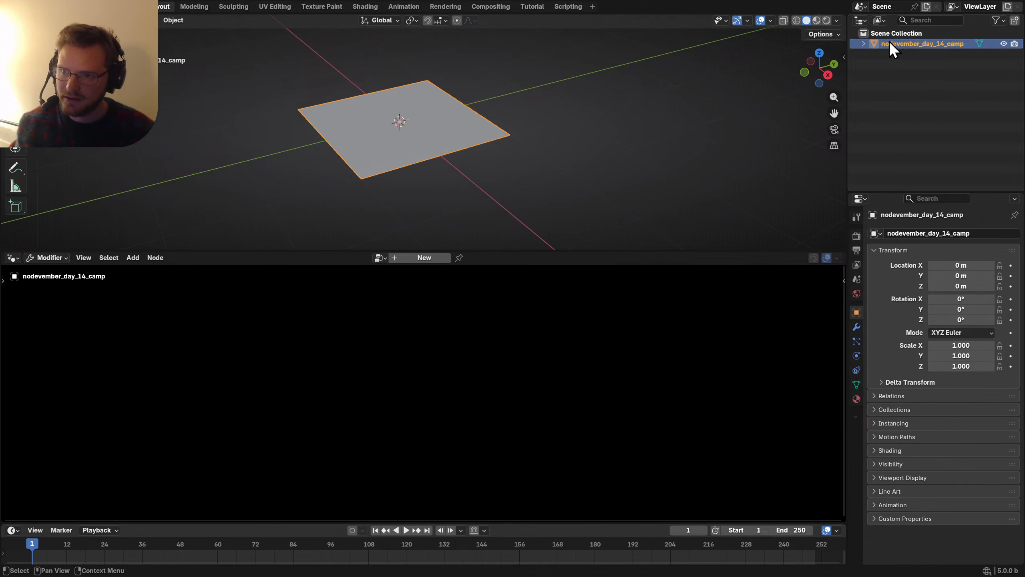
pyautogui.click(416, 260)
pyautogui.hotkey('ctrl', 'z')
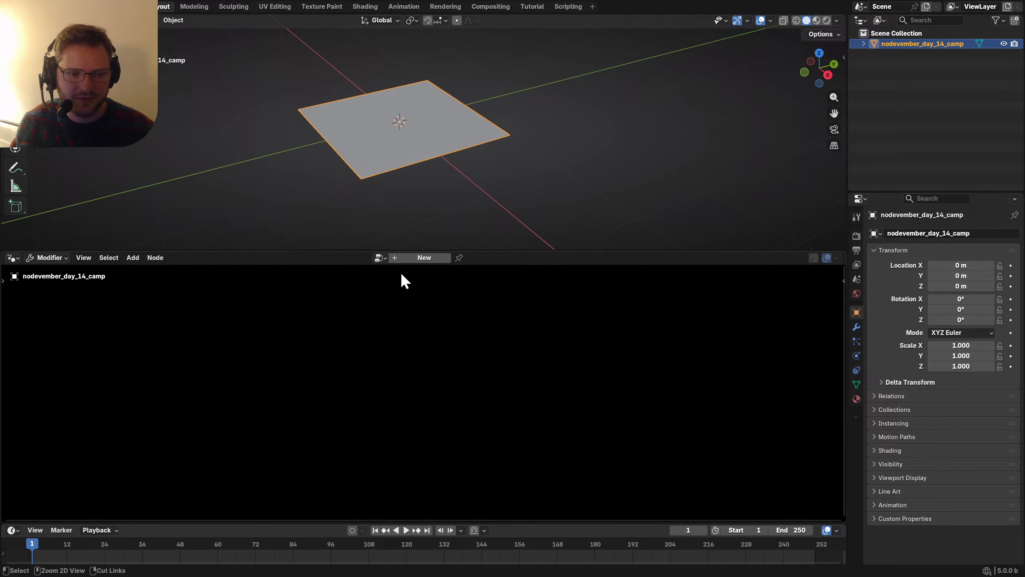
# Step: Change the node editor to the Shader Editor and create a plane material named nodevember_day_14_camp
pyautogui.click(12, 257)
pyautogui.click(49, 349)
pyautogui.click(424, 258)
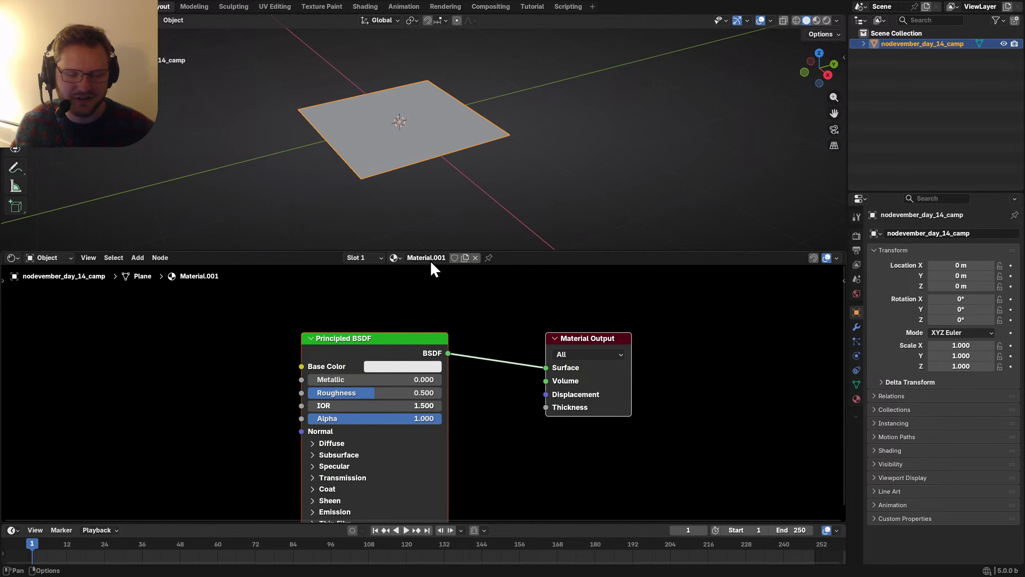
pyautogui.keyDown('shift'); pyautogui.moveTo(493, 135); pyautogui.dragTo(483, 156, button='middle'); pyautogui.keyUp('shift')
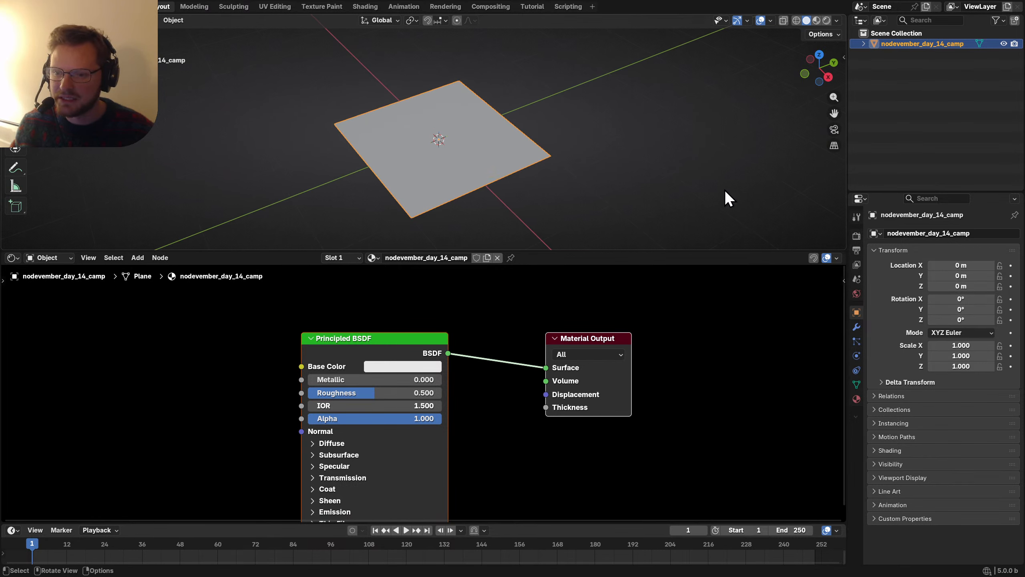
# Step: Add a Subdivision Surface modifier to the plane, set to Simple with 5 viewport levels
pyautogui.click(856, 236)
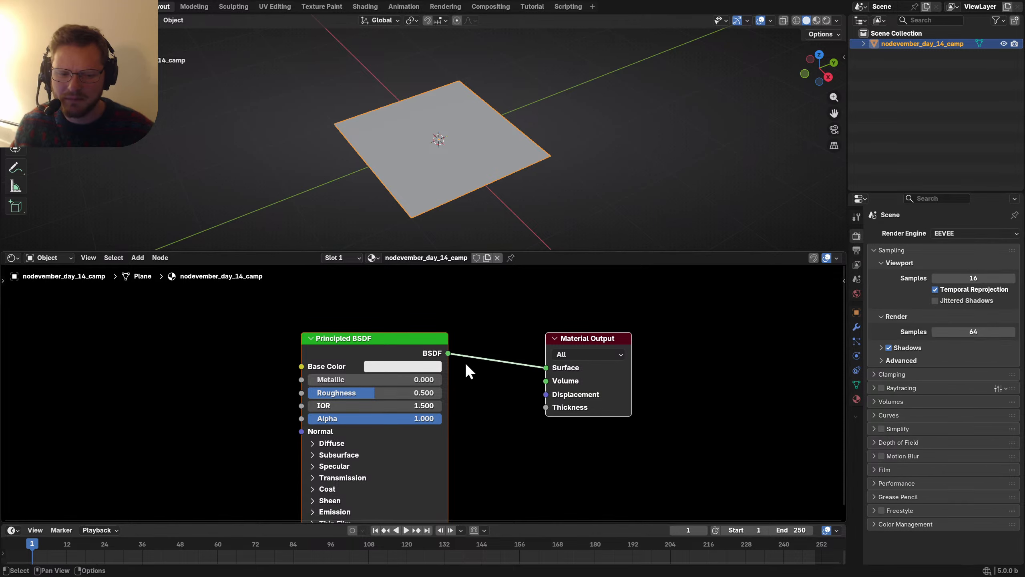
pyautogui.click(856, 327)
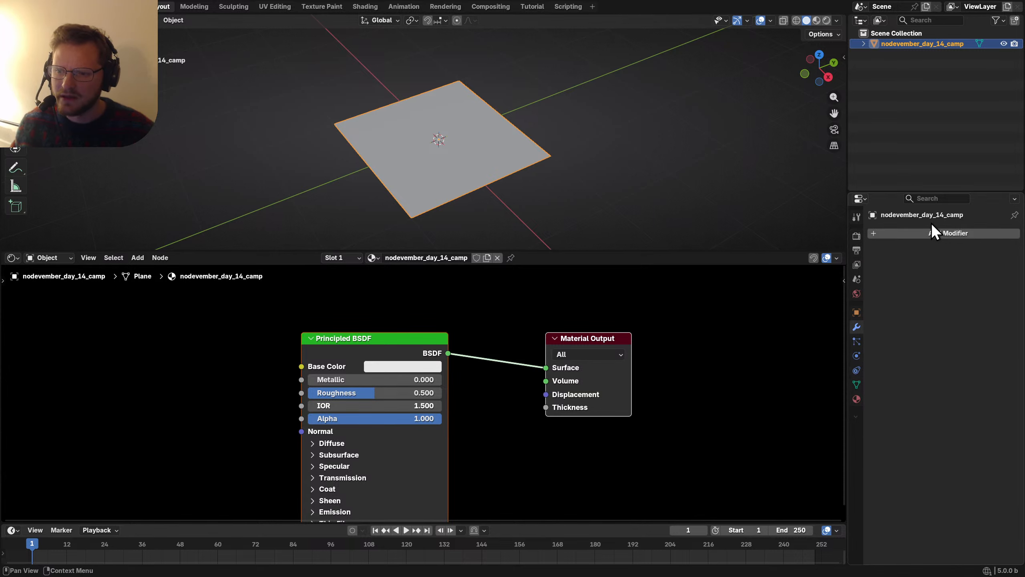
pyautogui.click(927, 233)
pyautogui.write('subd')
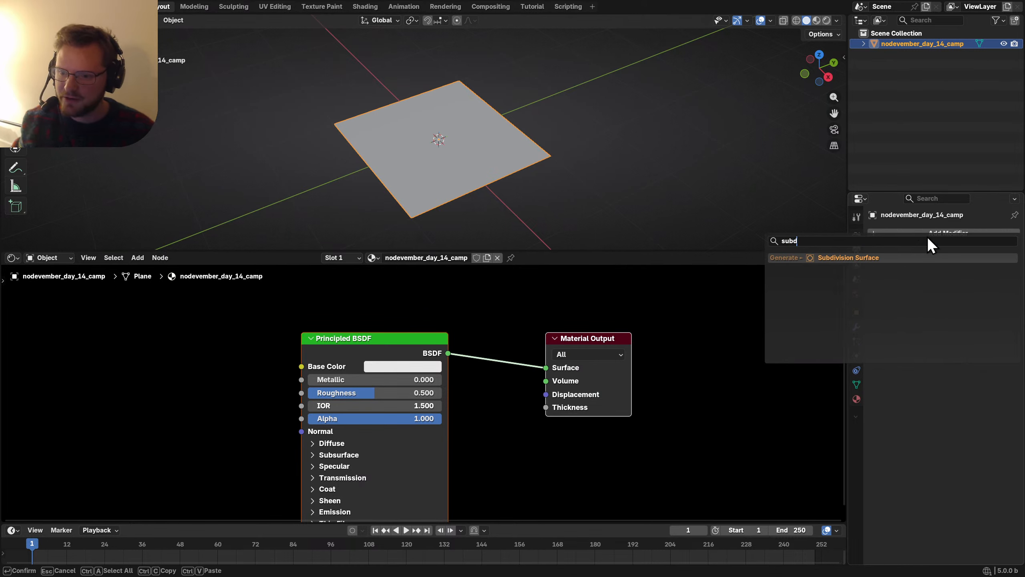
pyautogui.press('Return')
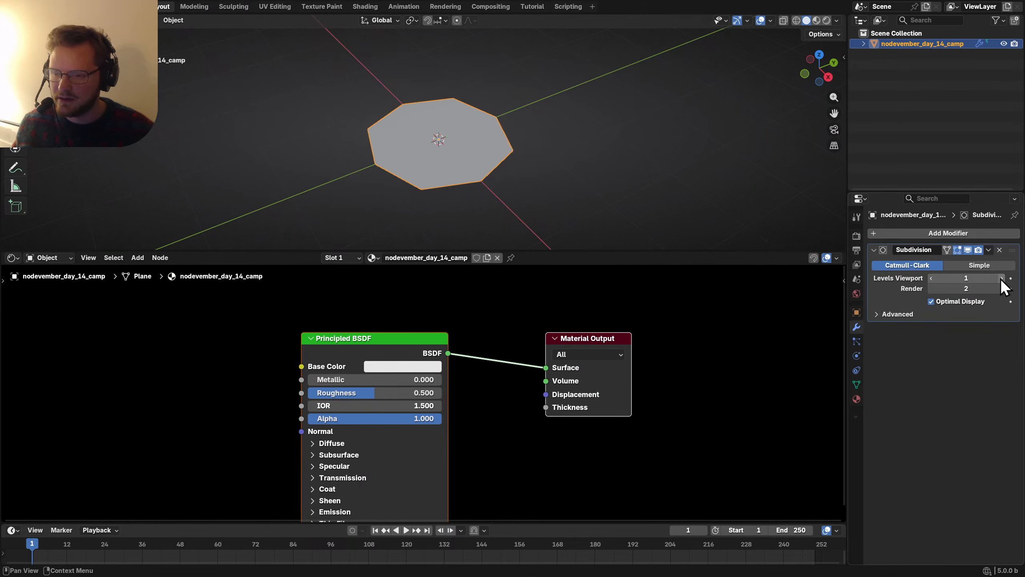
pyautogui.click(990, 269)
pyautogui.moveTo(1003, 279); pyautogui.dragTo(1017, 279)
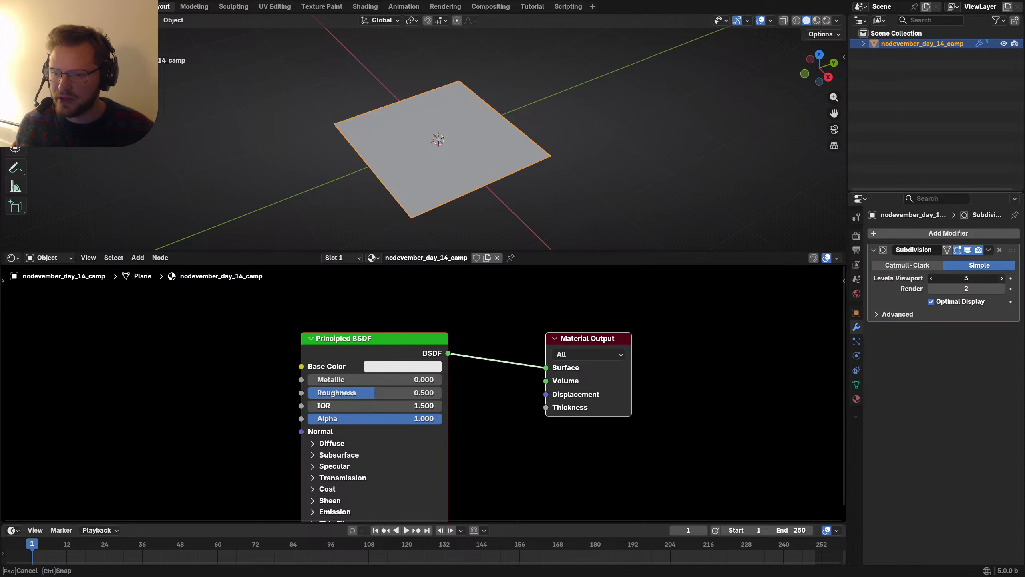
# Step: Try the Cycles render engine to check the Subdivision modifier's adaptive option, and return to EEVEE
pyautogui.click(856, 235)
pyautogui.click(957, 233)
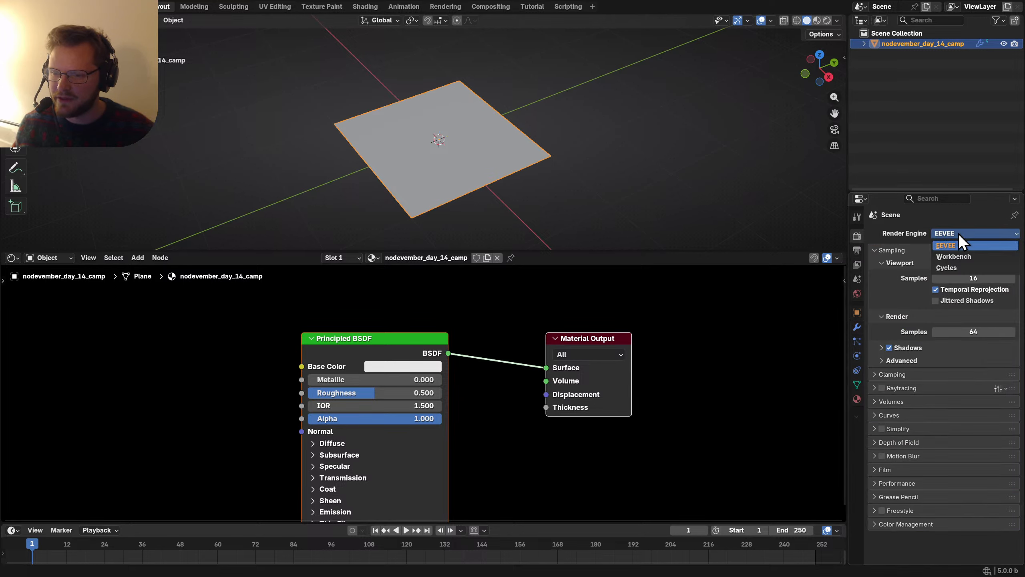
pyautogui.press('c')
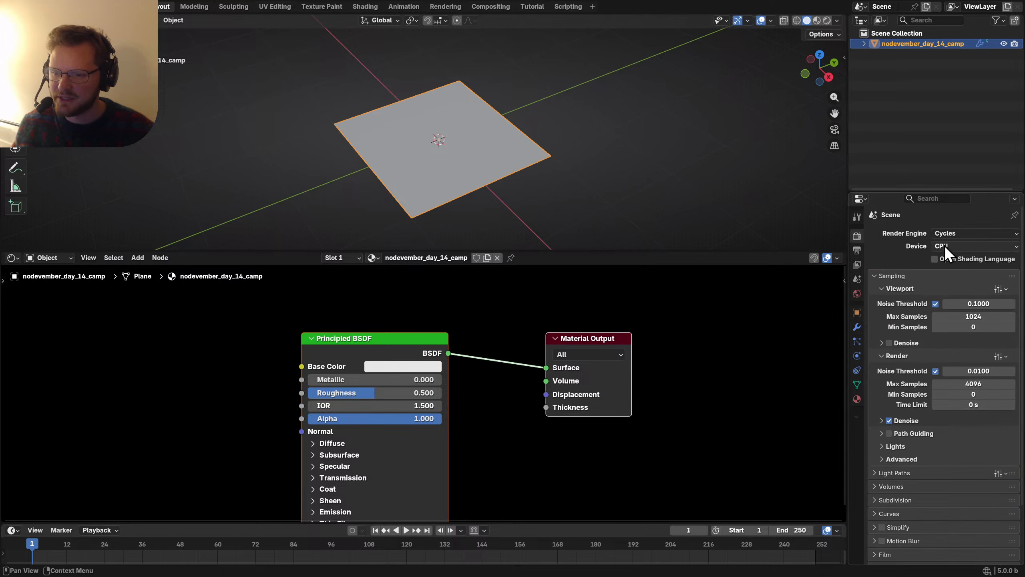
pyautogui.click(944, 245)
pyautogui.click(944, 269)
pyautogui.click(857, 327)
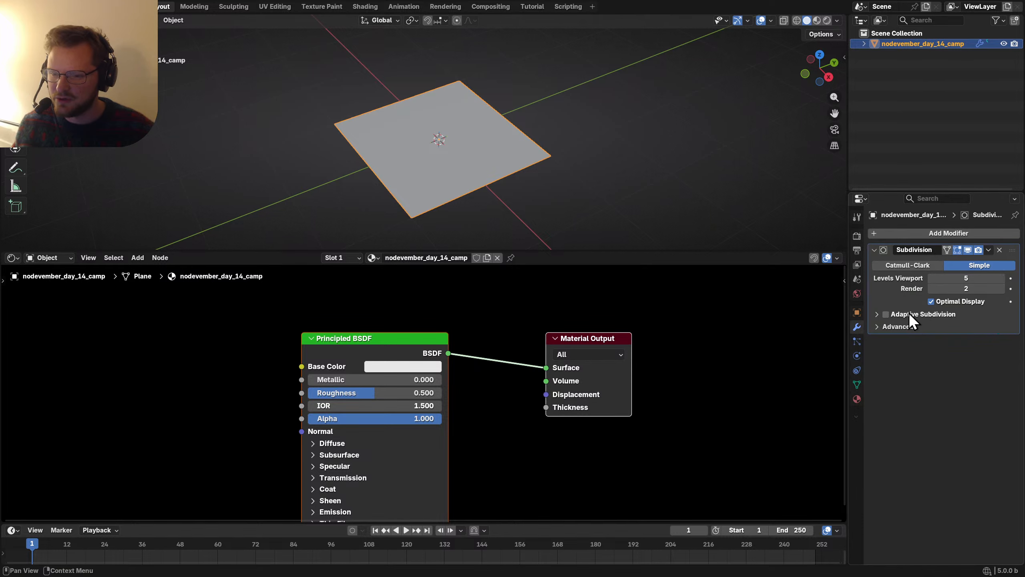
pyautogui.click(857, 236)
pyautogui.click(955, 233)
pyautogui.click(934, 206)
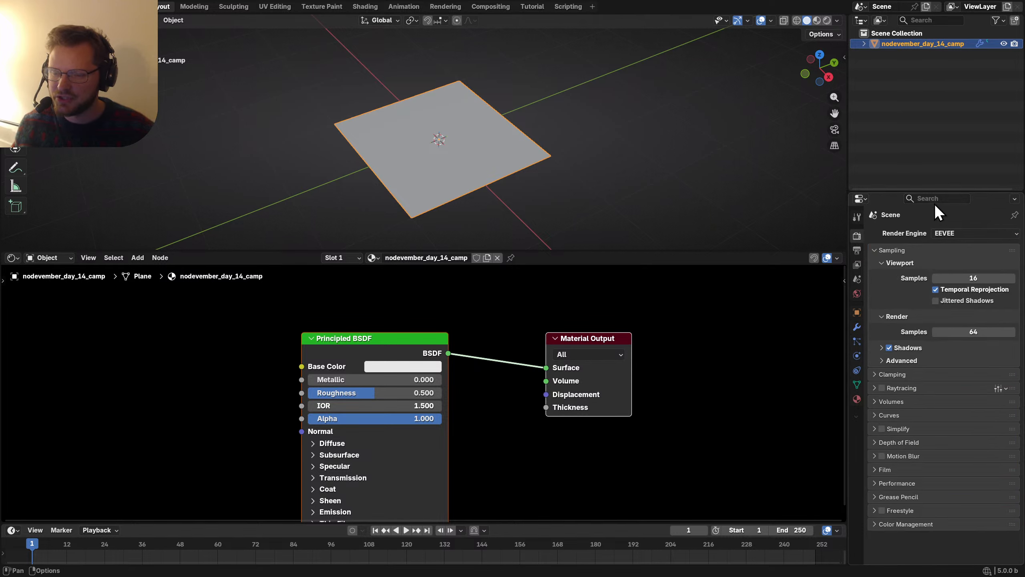
# Step: Try applying the Subdivision modifier in wireframe shading to inspect the plane's grid, and undo the application
pyautogui.click(796, 20)
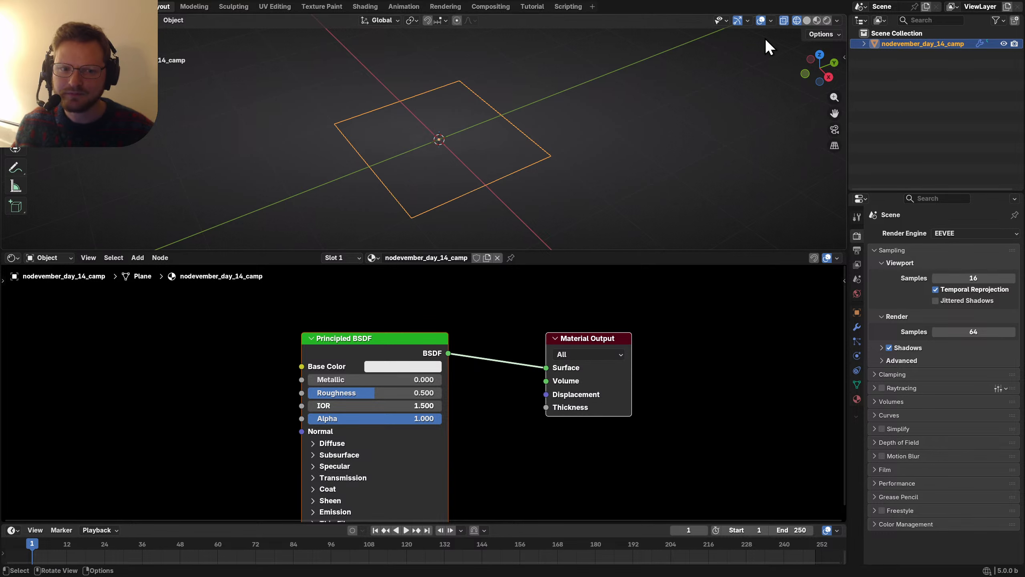
pyautogui.scroll(2, 476, 158)
pyautogui.click(857, 326)
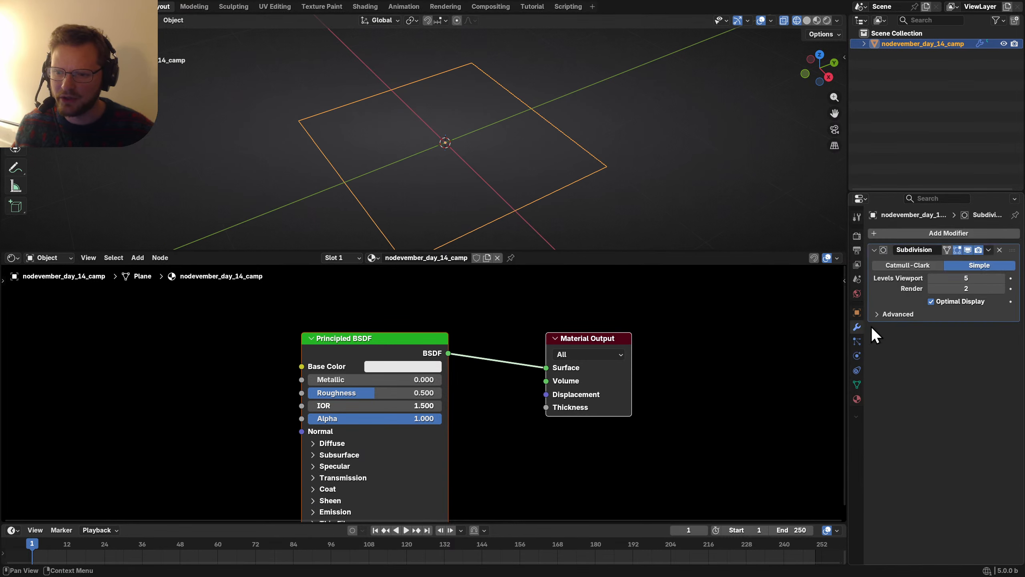
pyautogui.hotkey('ctrl', 'a')
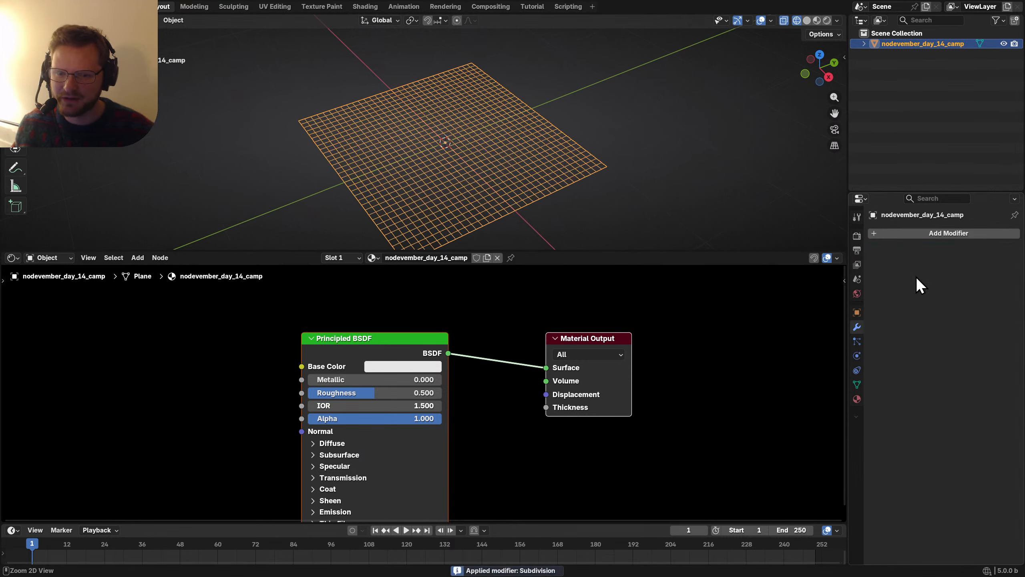
pyautogui.hotkey('ctrl', 'z')
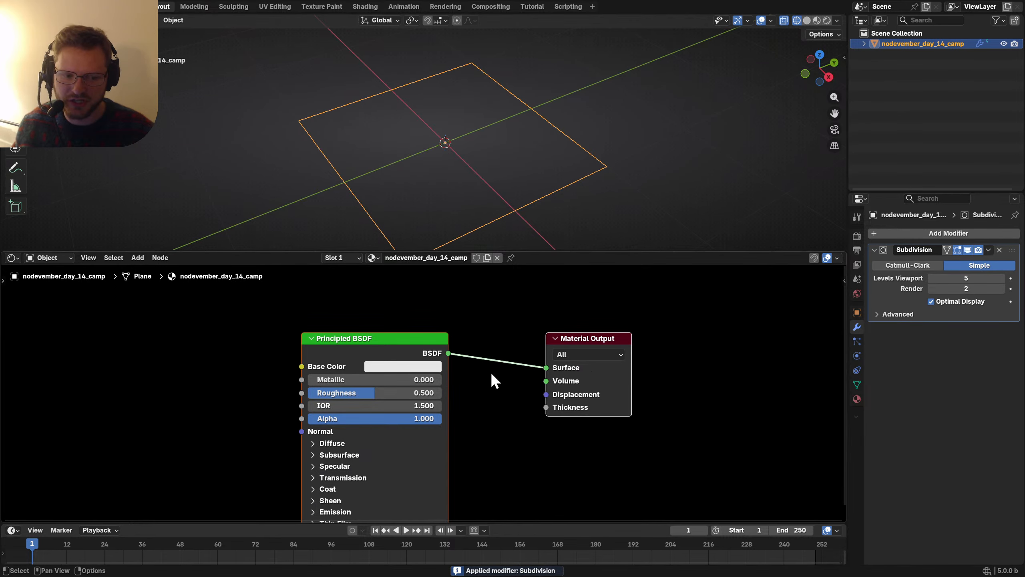
# Step: Move the Material Output node farther away from the Principled BSDF node
pyautogui.scroll(-1, 490, 372)
pyautogui.keyDown('shift'); pyautogui.moveTo(474, 139); pyautogui.dragTo(522, 131, button='middle'); pyautogui.keyUp('shift')
pyautogui.moveTo(314, 381); pyautogui.dragTo(354, 351, button='middle')
pyautogui.moveTo(677, 445); pyautogui.dragTo(568, 337)
pyautogui.press('g')
pyautogui.click(716, 363)
pyautogui.moveTo(797, 383); pyautogui.dragTo(540, 367, button='middle')
pyautogui.scroll(7, 540, 366)
pyautogui.moveTo(711, 369); pyautogui.dragTo(620, 386, button='middle')
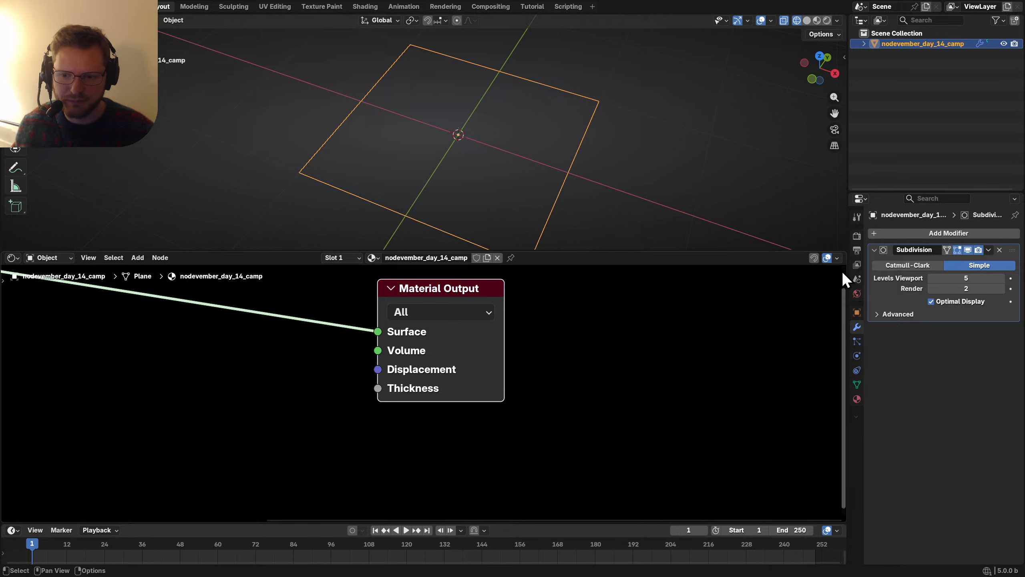
# Step: Enable snapping in the node editor, frame all nodes and save the file
pyautogui.press('q')
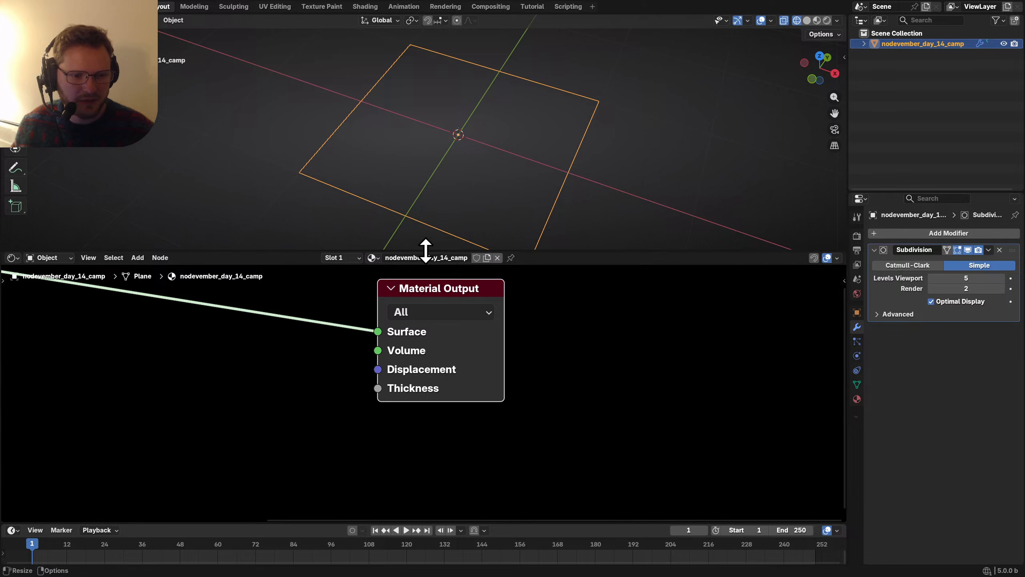
pyautogui.click(814, 258)
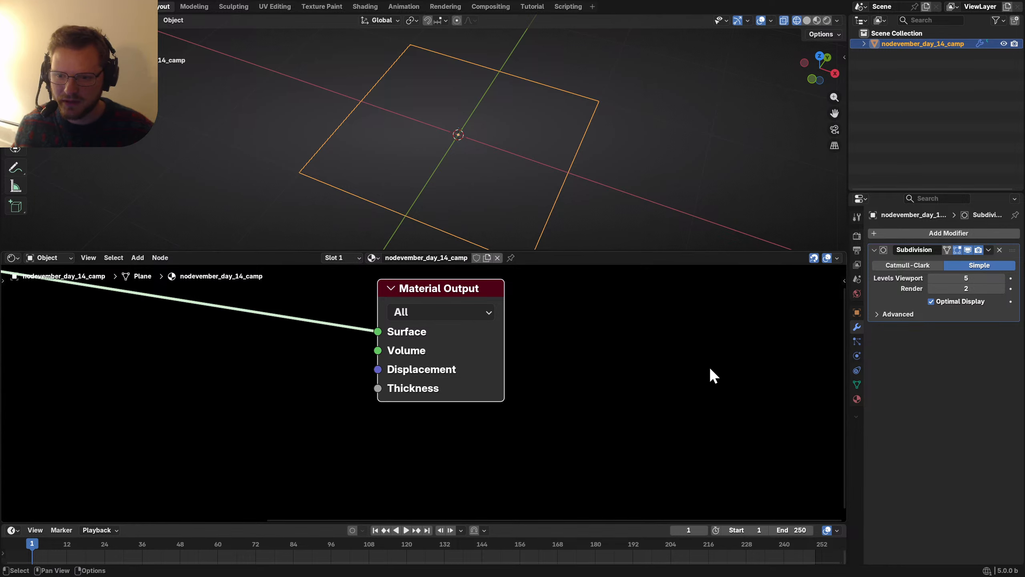
pyautogui.press('Home')
pyautogui.hotkey('ctrl', 's')
# Step: Make room before the Material Output node and connect a new Combine XYZ node with Z at 1 to its Displacement input
pyautogui.moveTo(553, 342); pyautogui.dragTo(730, 321)
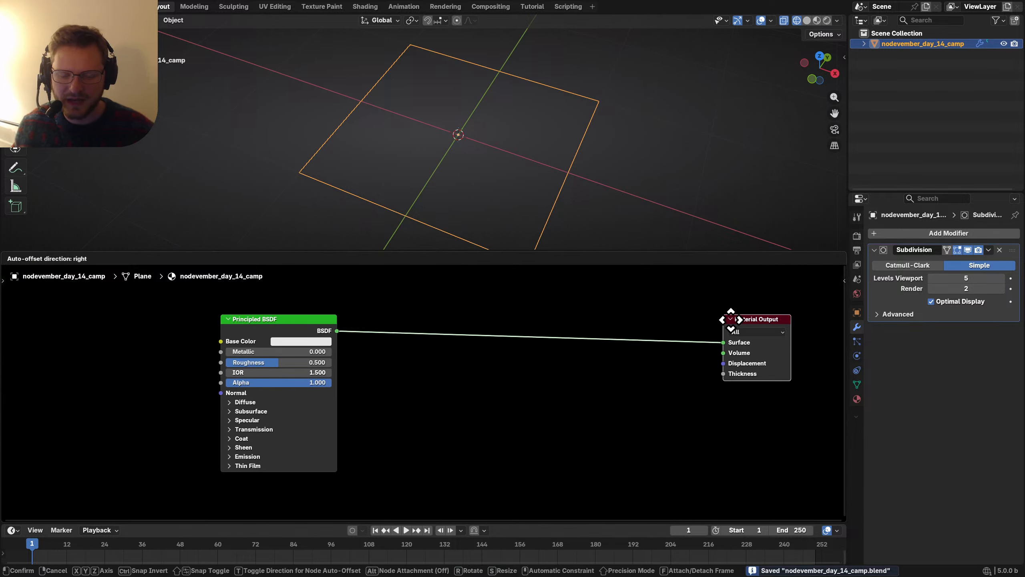
pyautogui.moveTo(546, 346); pyautogui.dragTo(450, 339, button='middle')
pyautogui.hotkey('shift', 'a')
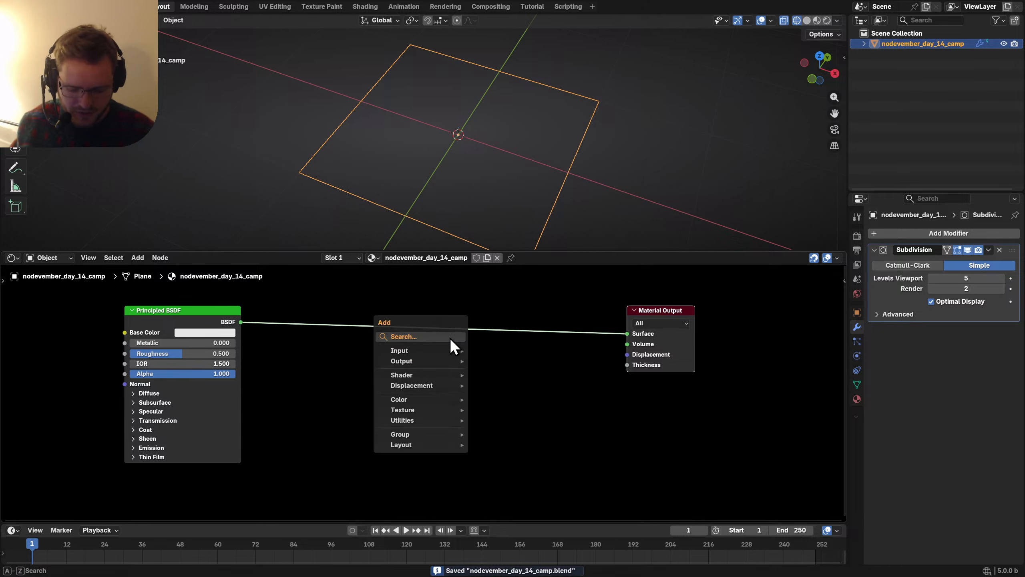
pyautogui.write('vector')
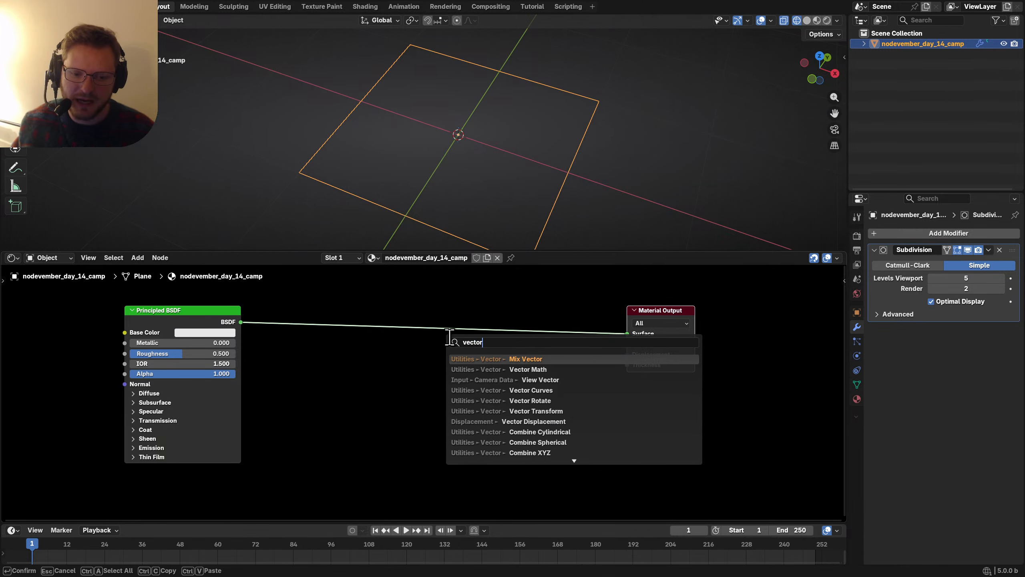
pyautogui.hotkey('ctrl', 'a')
pyautogui.write('combine')
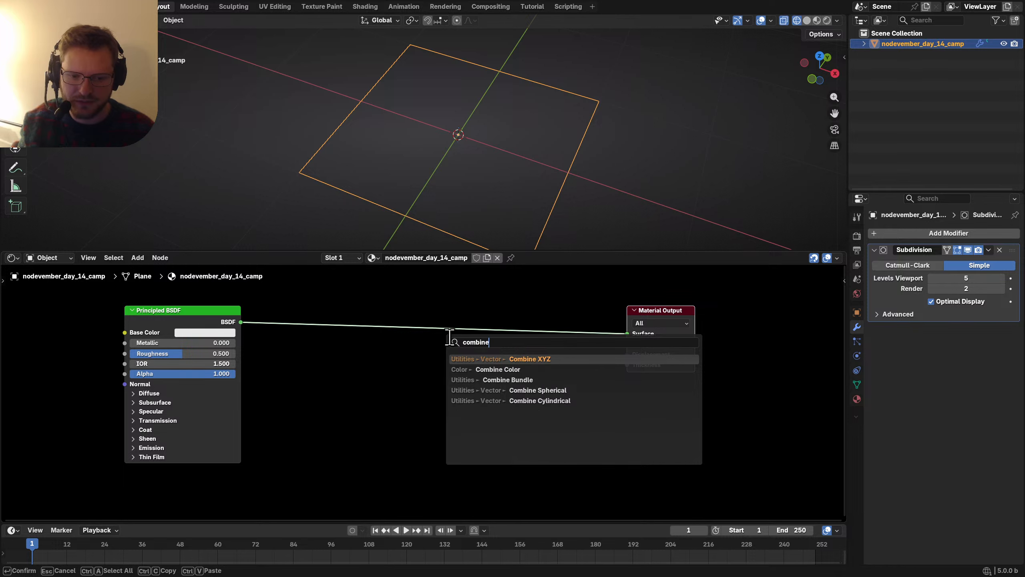
pyautogui.press('Return')
pyautogui.click(496, 349)
pyautogui.moveTo(561, 360); pyautogui.dragTo(628, 356)
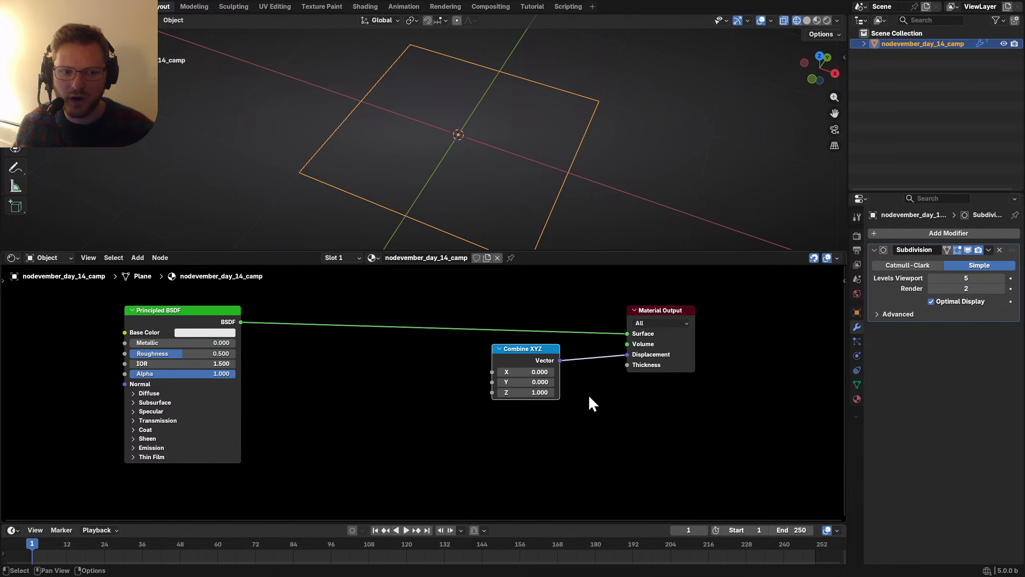
# Step: Sketch an upward annotation stroke above the plane to illustrate the Z displacement, and erase it
pyautogui.moveTo(482, 147)
pyautogui.mouseDown(button='middle')
pyautogui.moveTo(484, 66)
pyautogui.moveTo(450, 147)
pyautogui.mouseUp(button='middle')
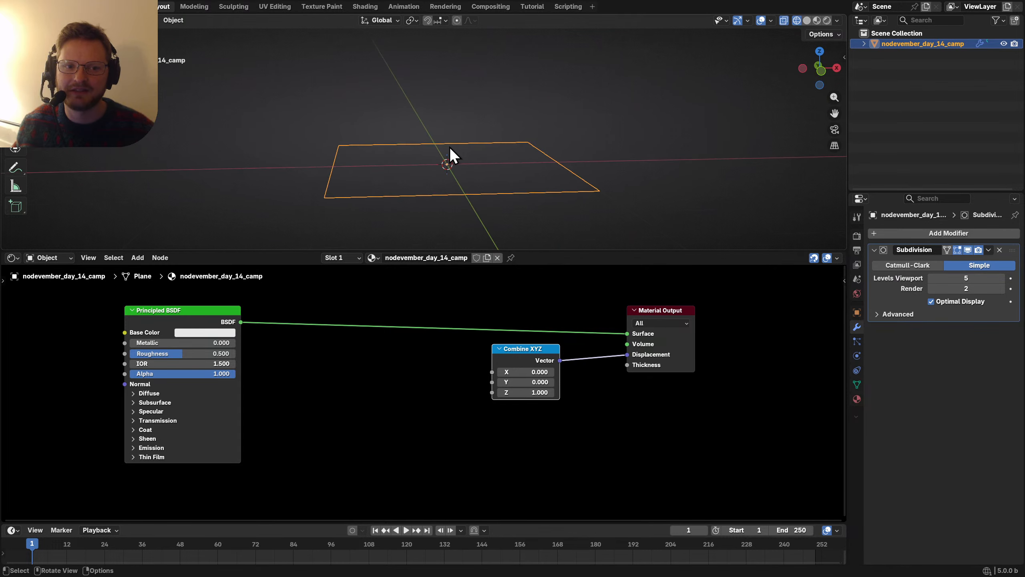
pyautogui.press('d')
pyautogui.moveTo(448, 142)
pyautogui.mouseDown()
pyautogui.moveTo(438, 80)
pyautogui.moveTo(455, 87)
pyautogui.mouseUp()
pyautogui.moveTo(452, 89); pyautogui.dragTo(406, 117, button='right')
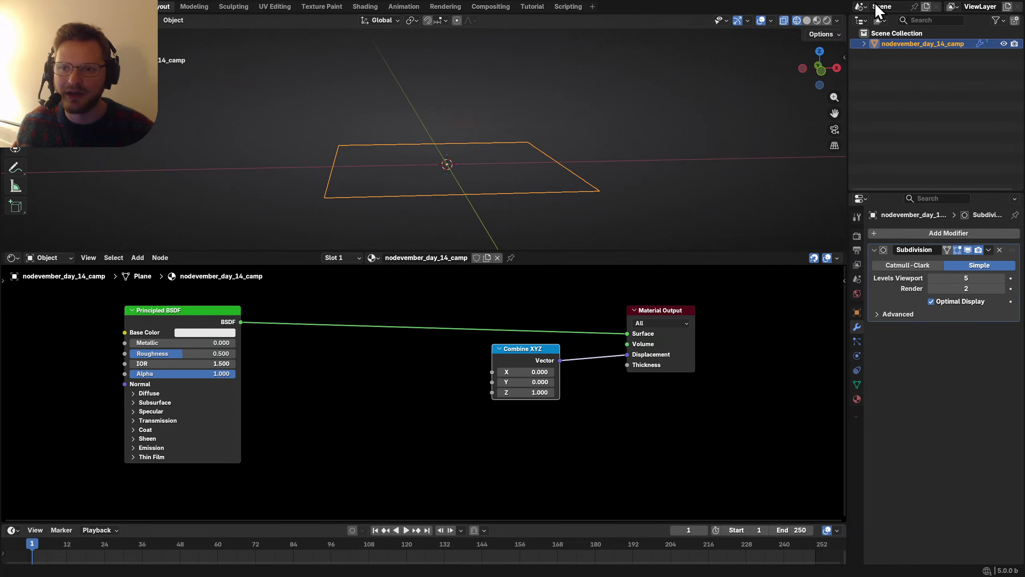
# Step: Display the 3D viewport in Rendered shading and orbit around the plane to view the displacement
pyautogui.click(827, 20)
pyautogui.moveTo(573, 133); pyautogui.dragTo(452, 188, button='middle')
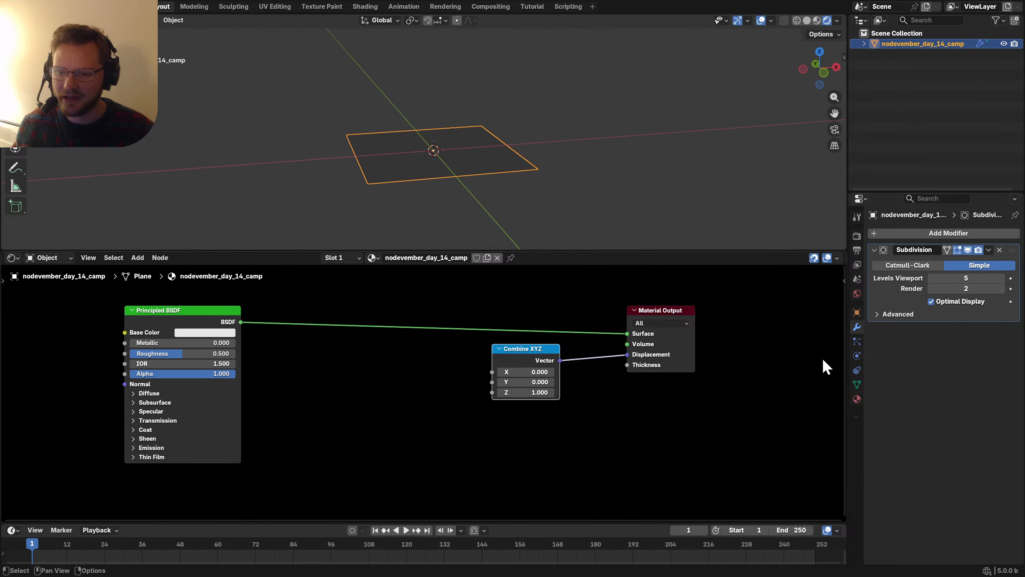
pyautogui.rightClick(856, 402)
pyautogui.press('Escape')
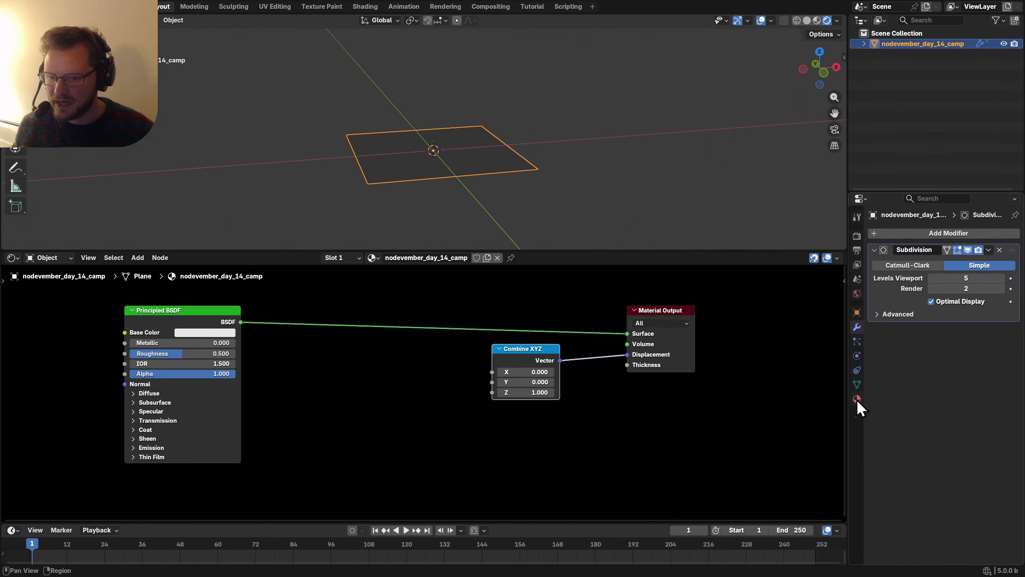
# Step: Set the material's surface displacement method to Displacement and Bump, deselect the plane and view the result
pyautogui.click(857, 399)
pyautogui.scroll(-6, 916, 428)
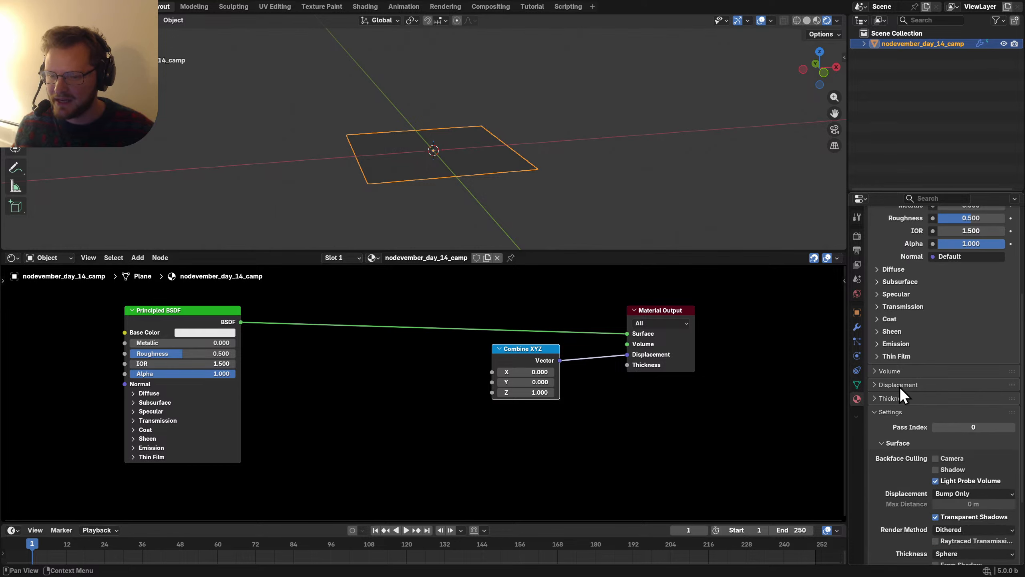
pyautogui.click(900, 386)
pyautogui.scroll(-4, 899, 386)
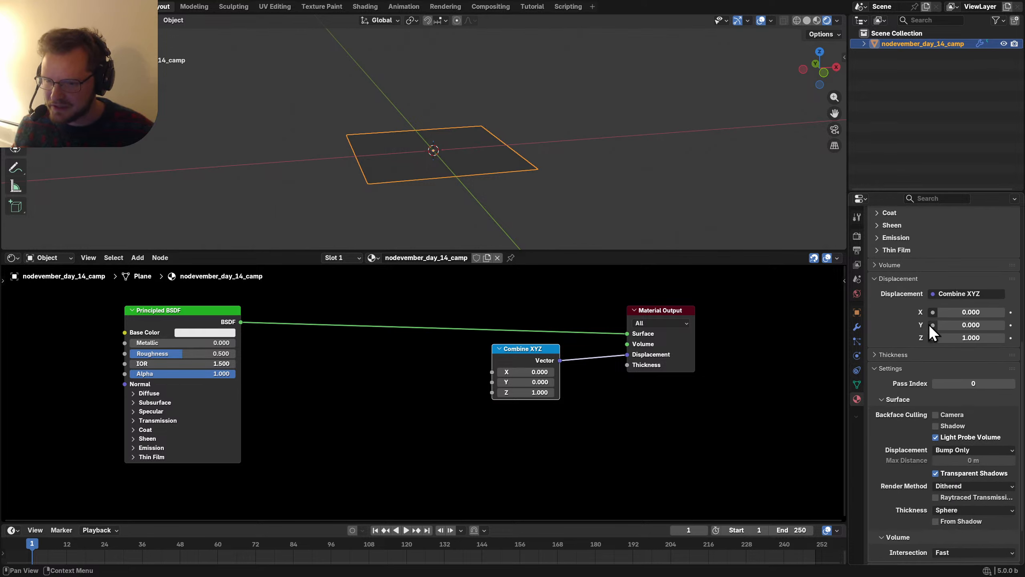
pyautogui.scroll(-2, 879, 422)
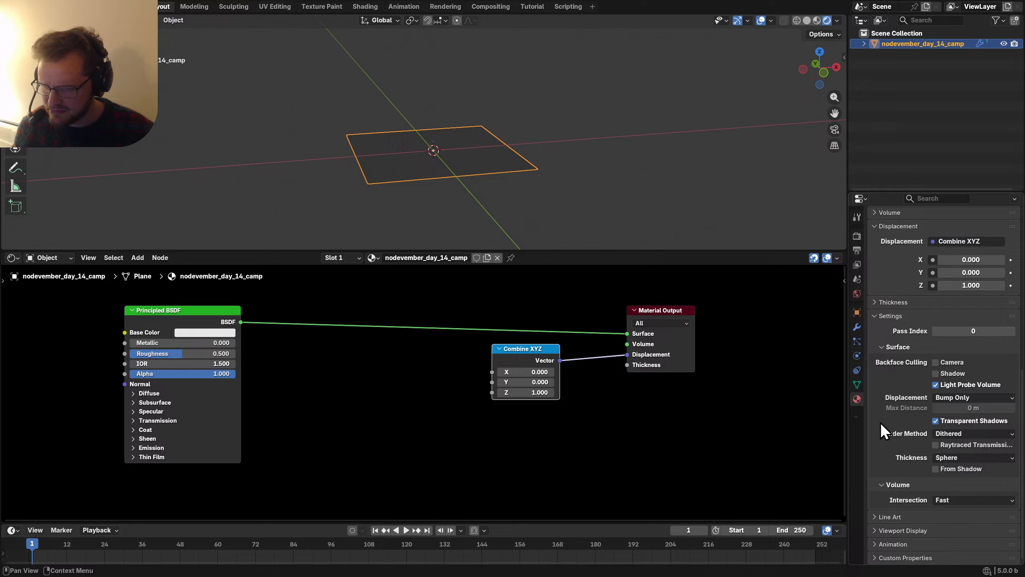
pyautogui.click(945, 399)
pyautogui.click(951, 432)
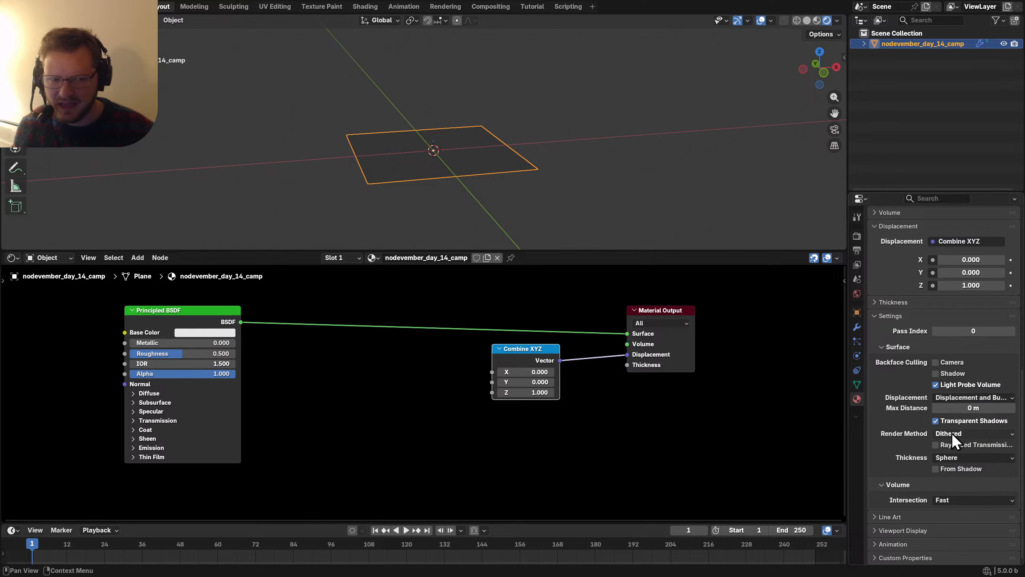
pyautogui.click(653, 130)
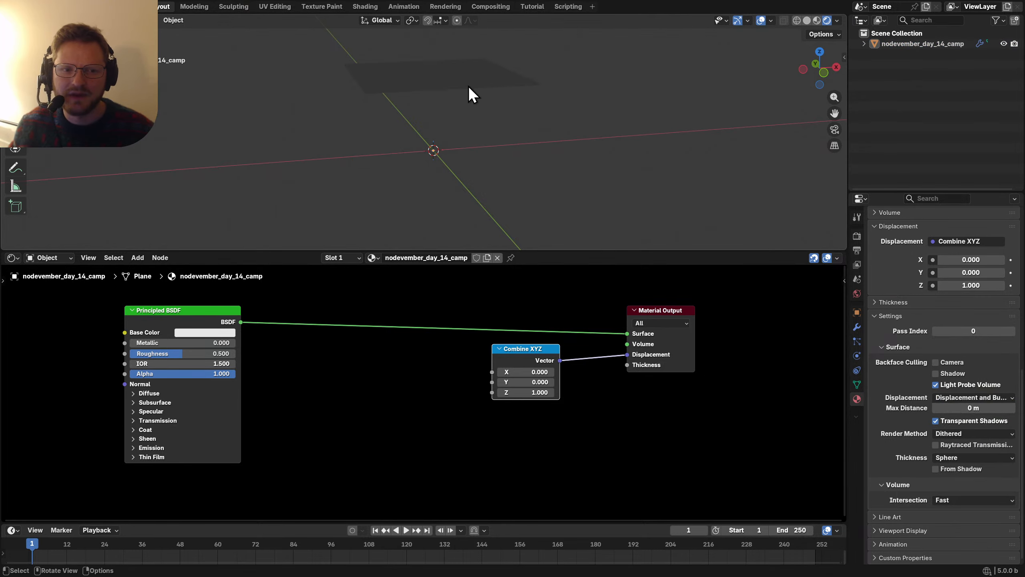
pyautogui.moveTo(467, 86); pyautogui.dragTo(525, 207, button='middle')
# Step: Enlarge the 3D viewport above the node editor, save the file and frame all nodes
pyautogui.moveTo(540, 392)
pyautogui.mouseDown()
pyautogui.moveTo(508, 393)
pyautogui.moveTo(543, 392)
pyautogui.mouseUp()
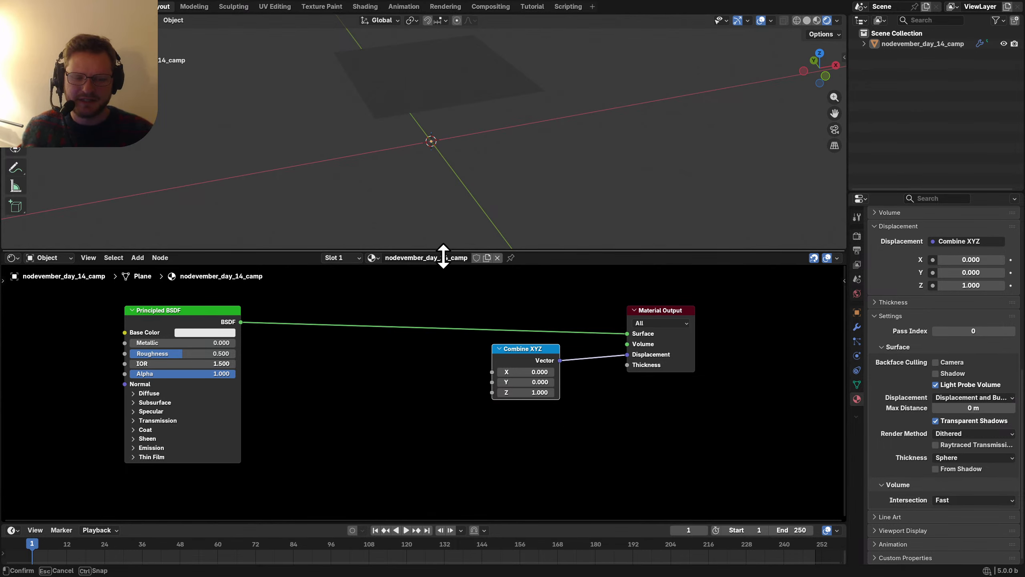
pyautogui.moveTo(442, 252); pyautogui.dragTo(441, 285)
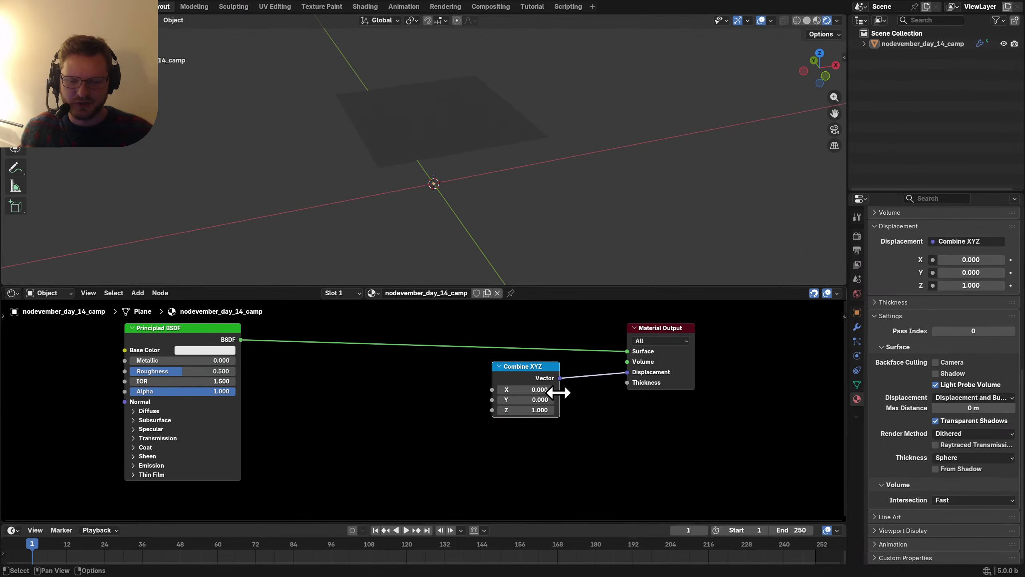
pyautogui.scroll(2, 556, 400)
pyautogui.hotkey('ctrl', 's')
pyautogui.moveTo(572, 413); pyautogui.dragTo(505, 413)
pyautogui.press('Escape')
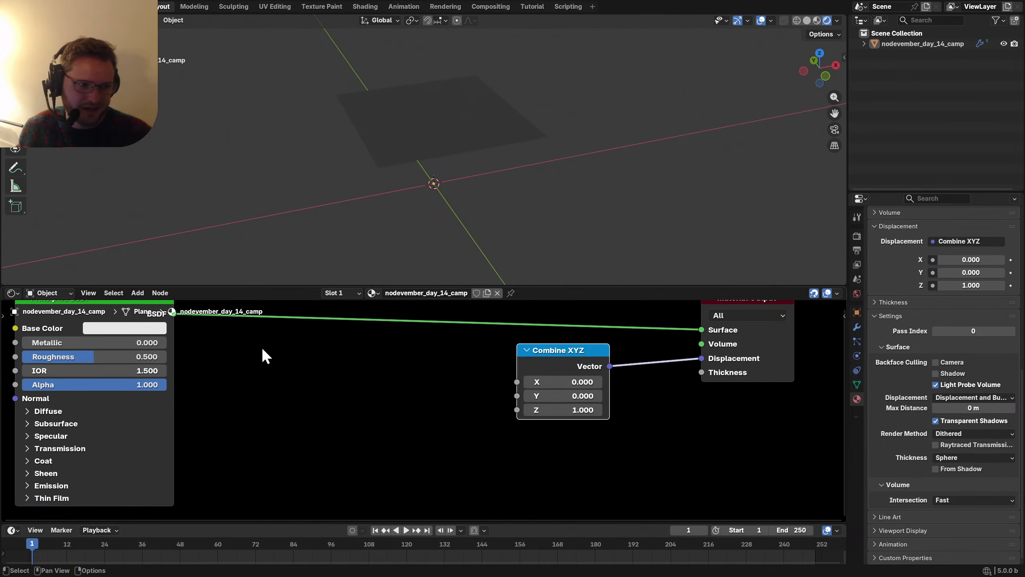
pyautogui.press('Home')
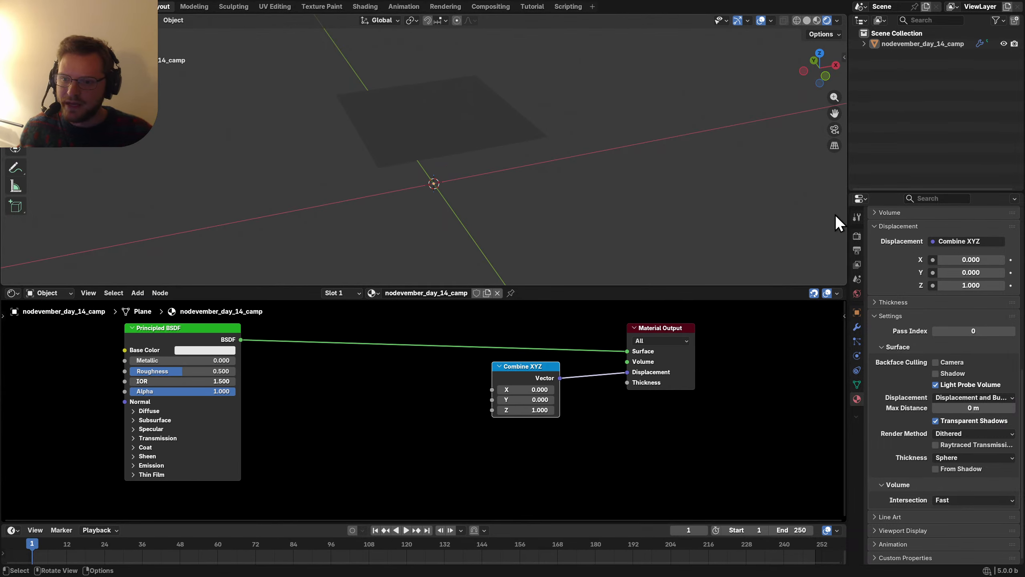
# Step: Make the render film background transparent in the scene's render settings
pyautogui.click(857, 236)
pyautogui.click(894, 467)
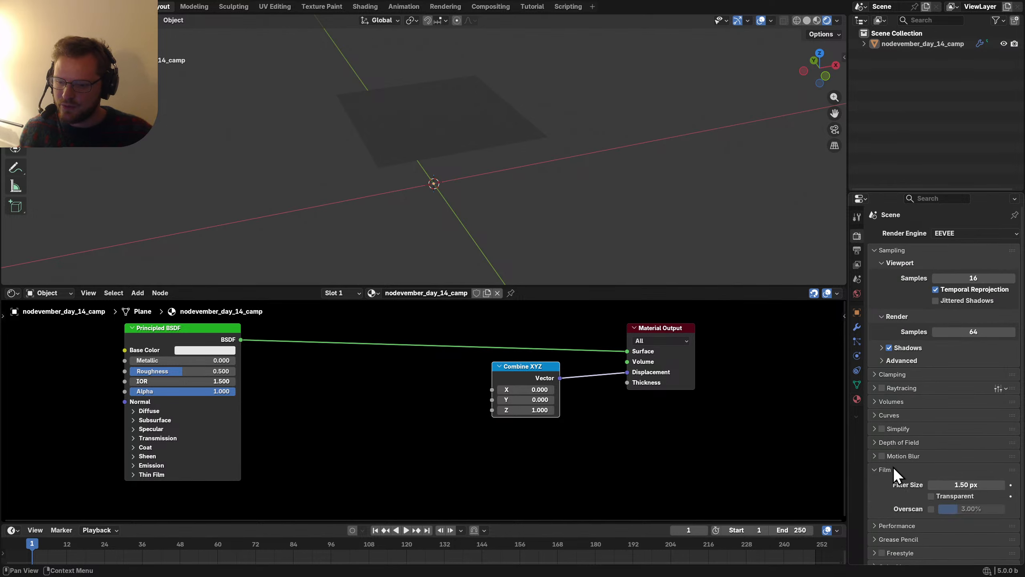
pyautogui.scroll(-1, 893, 466)
pyautogui.click(930, 487)
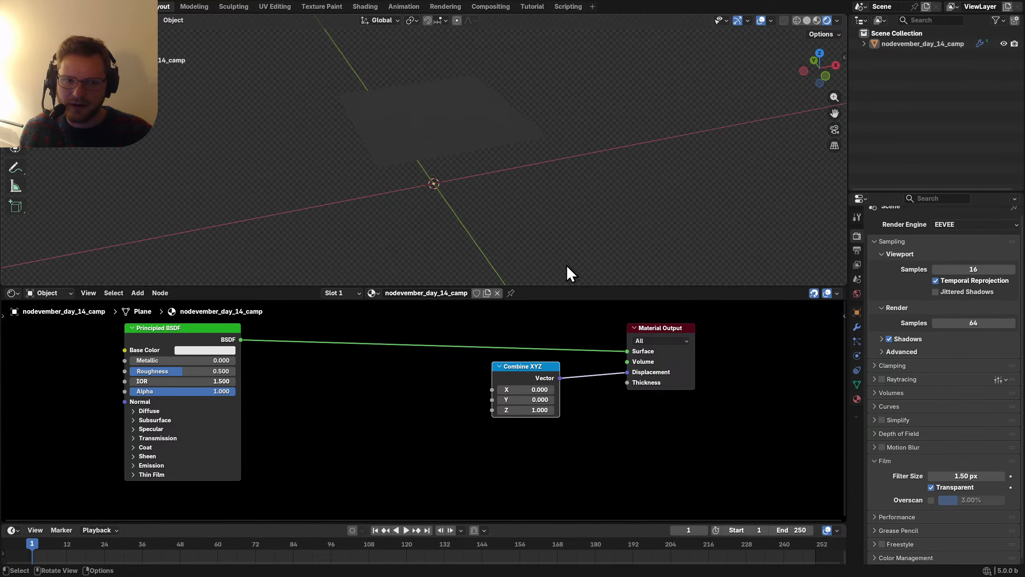
# Step: Switch the node editor to the World shader and bring its Background node into view
pyautogui.click(34, 293)
pyautogui.click(6, 296)
pyautogui.click(48, 290)
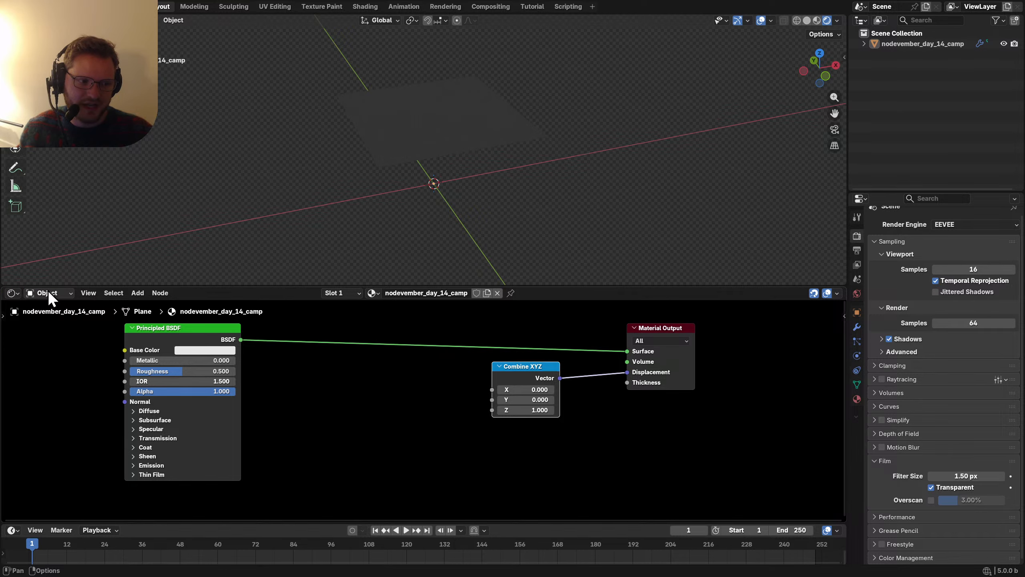
pyautogui.click(48, 290)
pyautogui.click(51, 329)
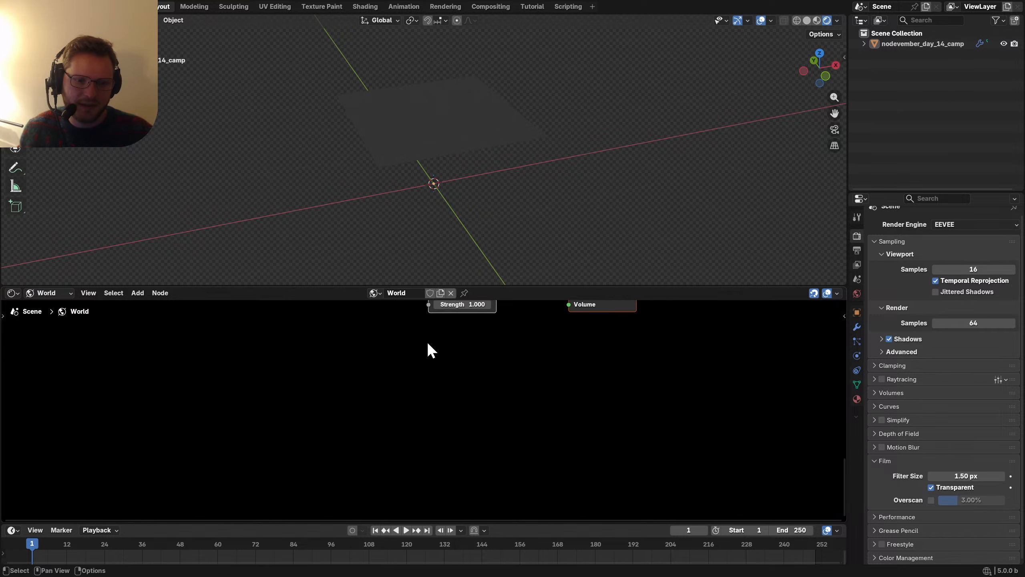
pyautogui.moveTo(428, 343); pyautogui.dragTo(430, 450, button='middle')
pyautogui.scroll(8, 456, 400)
pyautogui.moveTo(431, 131); pyautogui.dragTo(502, 234, button='middle')
pyautogui.scroll(2, 359, 387)
pyautogui.moveTo(359, 387); pyautogui.dragTo(366, 380, button='middle')
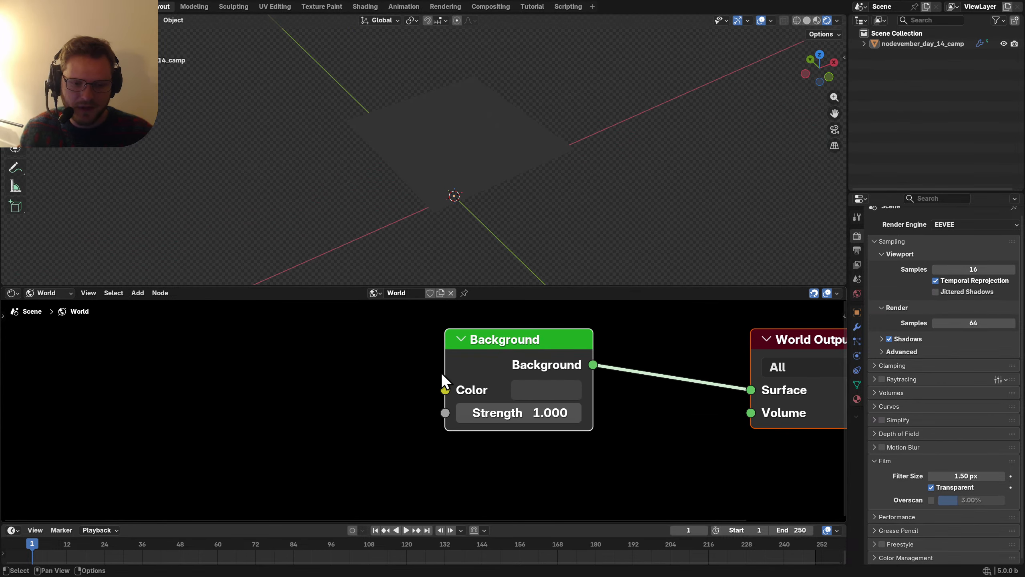
# Step: Add a Sky Texture and connect its Color to the Background node, keeping Background linked to the World Output surface
pyautogui.hotkey('shift', 'a')
pyautogui.write('sky')
pyautogui.press('Return')
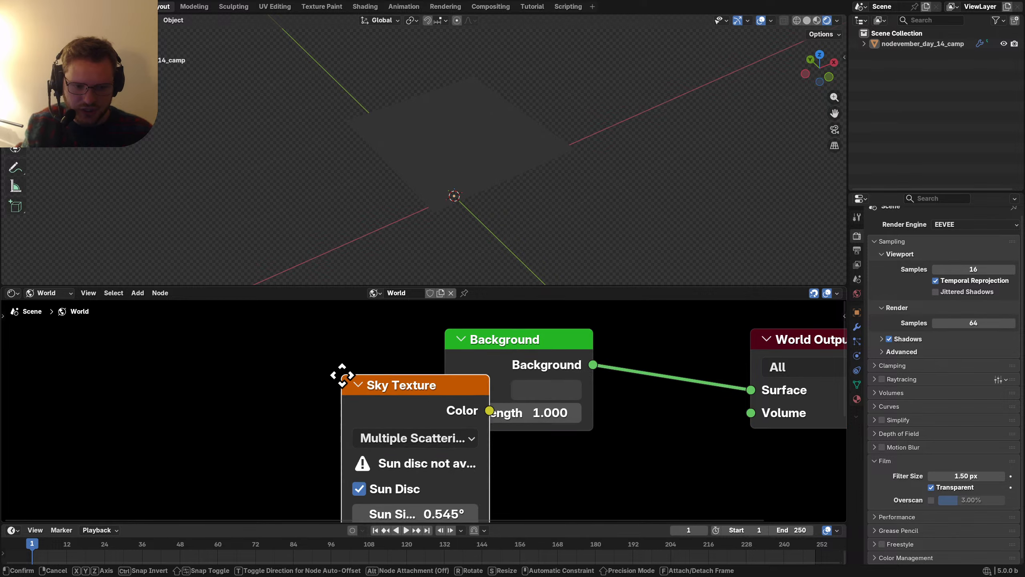
pyautogui.click(193, 339)
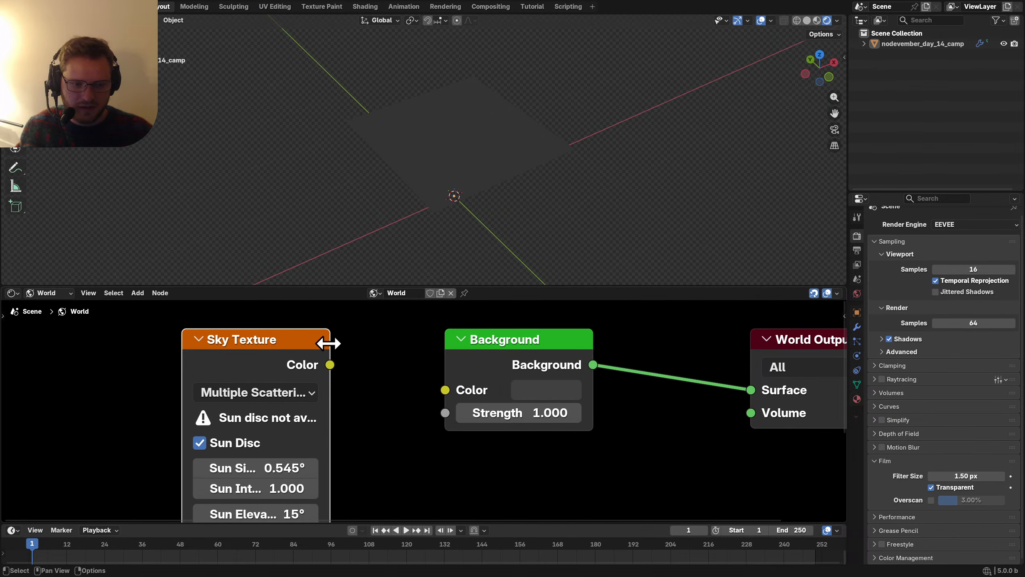
pyautogui.moveTo(328, 343); pyautogui.dragTo(445, 390)
pyautogui.keyDown('ctrl'); pyautogui.keyDown('shift'); pyautogui.click(278, 349); pyautogui.keyUp('shift'); pyautogui.keyUp('ctrl')
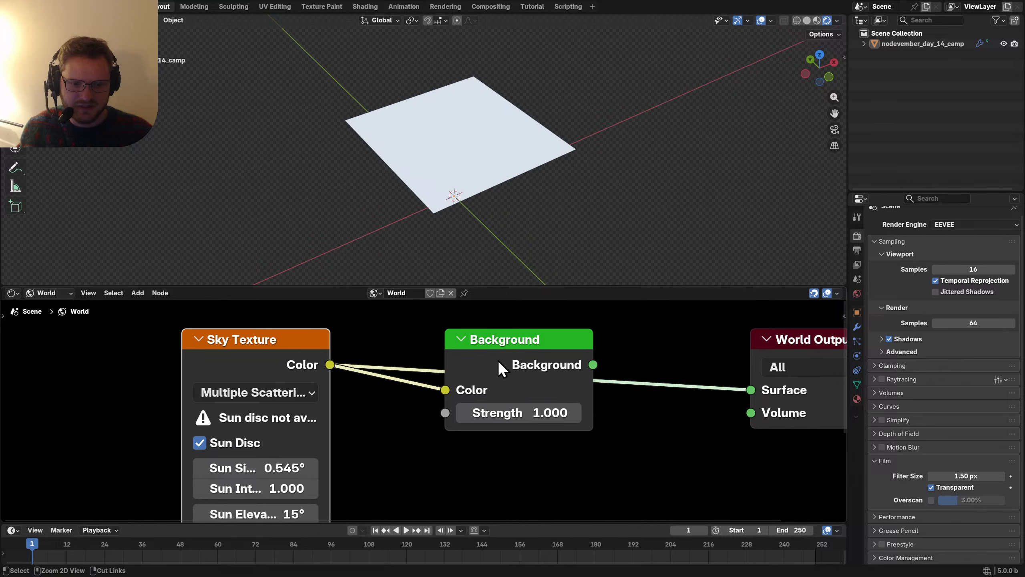
pyautogui.keyDown('ctrl'); pyautogui.keyDown('shift'); pyautogui.click(502, 346); pyautogui.keyUp('shift'); pyautogui.keyUp('ctrl')
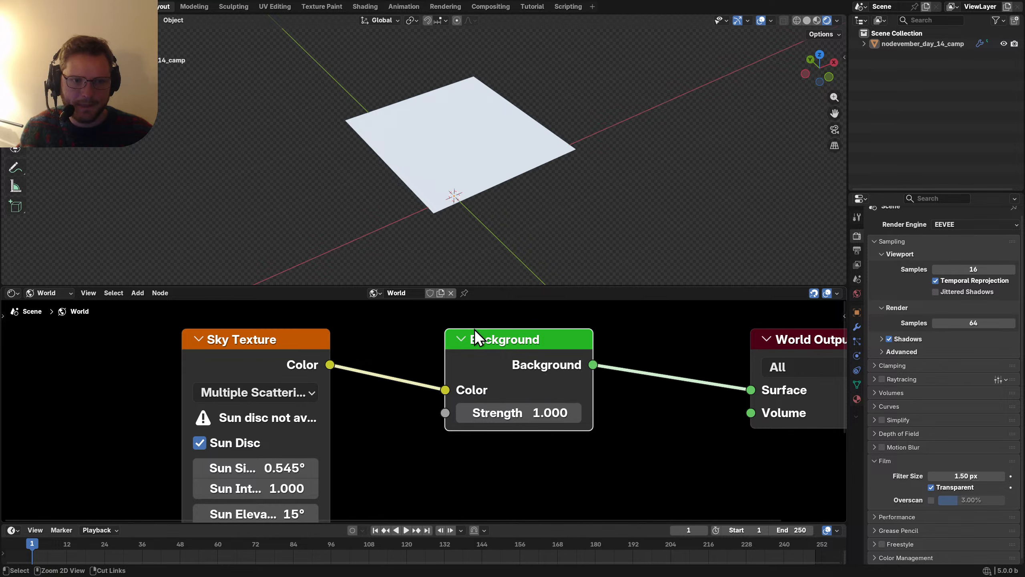
# Step: Return the node editor to the object's material and move the Principled BSDF node closer to the Combine XYZ node
pyautogui.click(49, 293)
pyautogui.click(49, 317)
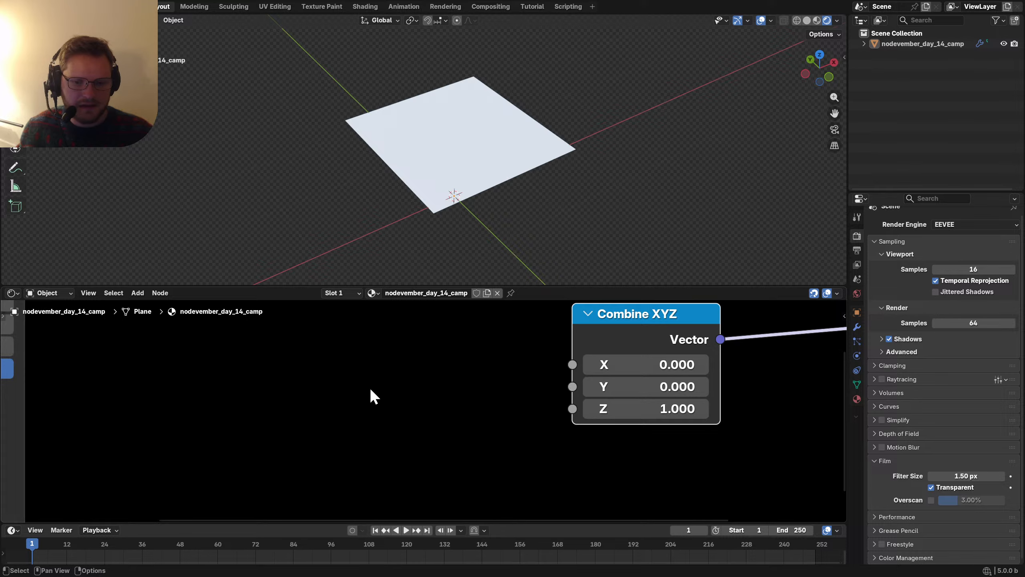
pyautogui.scroll(-10, 370, 387)
pyautogui.moveTo(302, 382); pyautogui.dragTo(167, 363)
pyautogui.press('g')
pyautogui.click(274, 355)
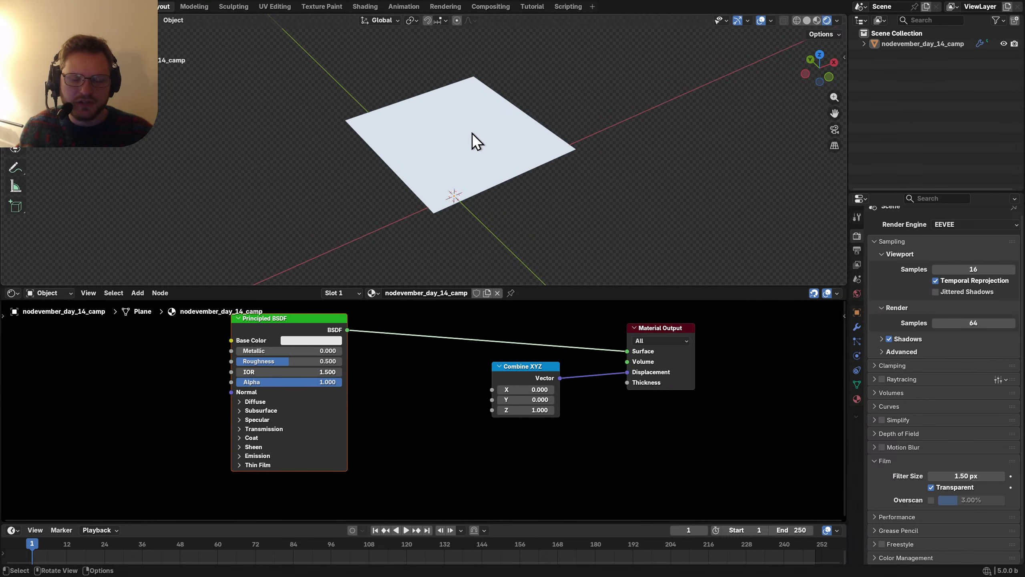
# Step: Set the Combine XYZ node's Z value to 0
pyautogui.scroll(2, 472, 133)
pyautogui.doubleClick(533, 409)
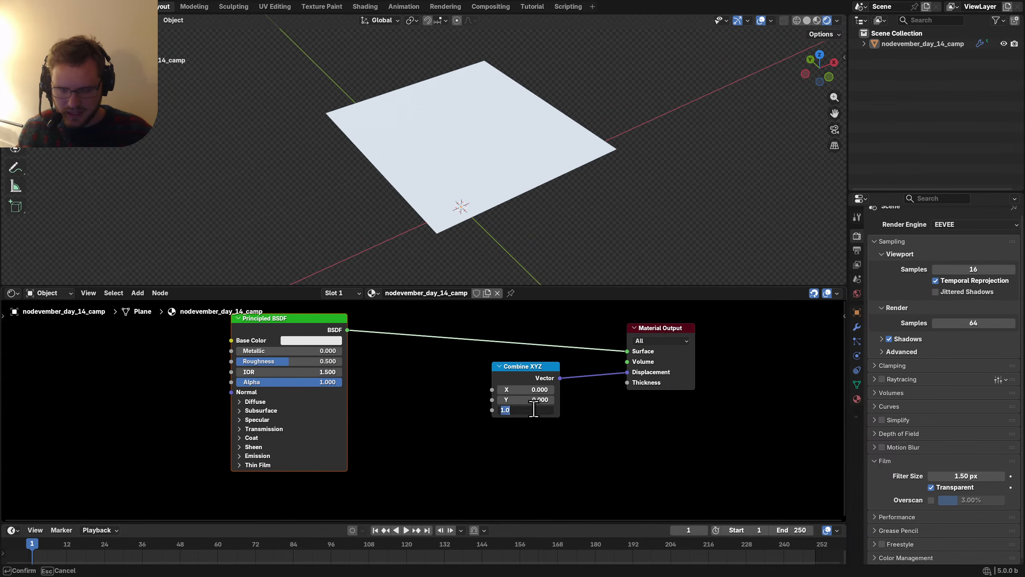
pyautogui.write('0')
pyautogui.press('Return')
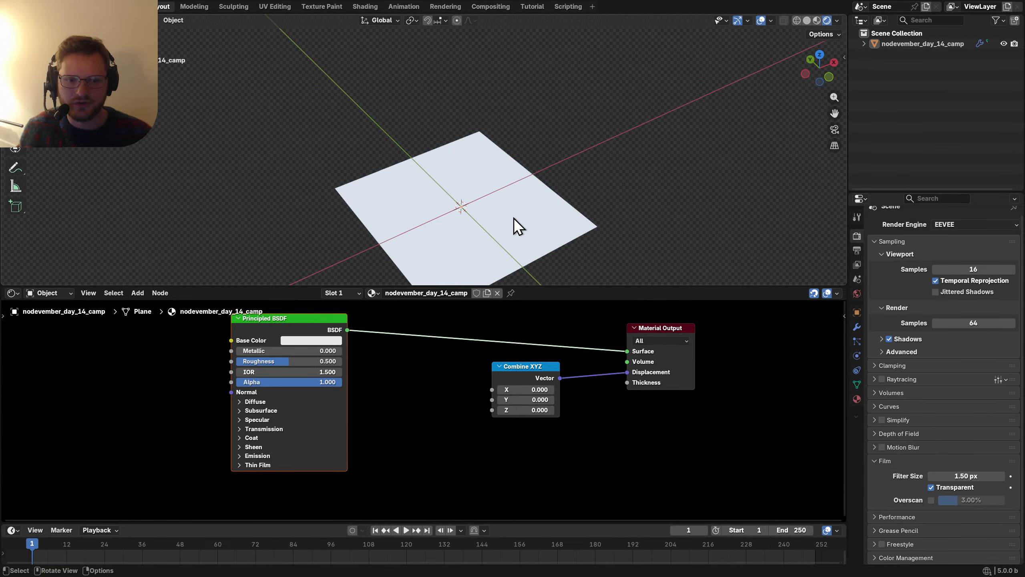
# Step: Maximize the 3D viewport, sketch annotation strokes across the plane and erase them
pyautogui.moveTo(495, 217); pyautogui.dragTo(486, 174, button='middle')
pyautogui.hotkey('ctrl', 'space')
pyautogui.scroll(3, 560, 270)
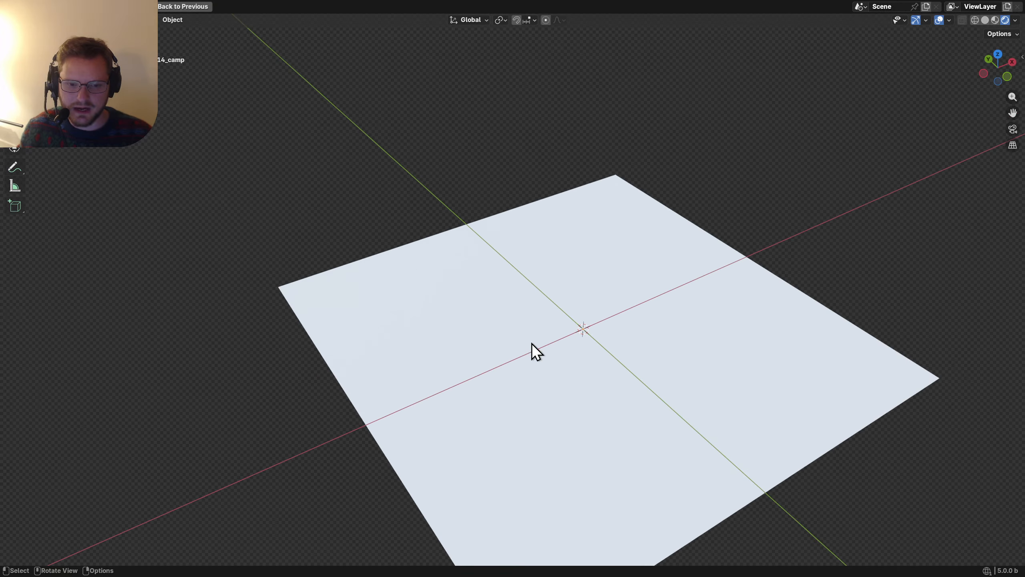
pyautogui.moveTo(409, 343)
pyautogui.mouseDown()
pyautogui.moveTo(487, 258)
pyautogui.moveTo(741, 289)
pyautogui.mouseUp()
pyautogui.moveTo(677, 204)
pyautogui.mouseDown()
pyautogui.moveTo(597, 260)
pyautogui.moveTo(559, 398)
pyautogui.moveTo(515, 431)
pyautogui.mouseUp()
pyautogui.keyDown('shift'); pyautogui.moveTo(557, 362); pyautogui.dragTo(502, 348, button='middle'); pyautogui.keyUp('shift')
pyautogui.moveTo(666, 244)
pyautogui.mouseDown(button='right')
pyautogui.moveTo(659, 239)
pyautogui.moveTo(469, 426)
pyautogui.moveTo(566, 291)
pyautogui.mouseUp(button='right')
# Step: View the plane edge-on, sketch upward and downward annotation arrows, undo both and restore the split layout
pyautogui.moveTo(474, 343)
pyautogui.mouseDown(button='middle')
pyautogui.moveTo(421, 295)
pyautogui.moveTo(501, 332)
pyautogui.moveTo(478, 341)
pyautogui.moveTo(514, 337)
pyautogui.moveTo(551, 300)
pyautogui.mouseUp(button='middle')
pyautogui.moveTo(527, 322)
pyautogui.mouseDown()
pyautogui.moveTo(522, 291)
pyautogui.moveTo(557, 286)
pyautogui.mouseUp()
pyautogui.moveTo(603, 327); pyautogui.dragTo(600, 345)
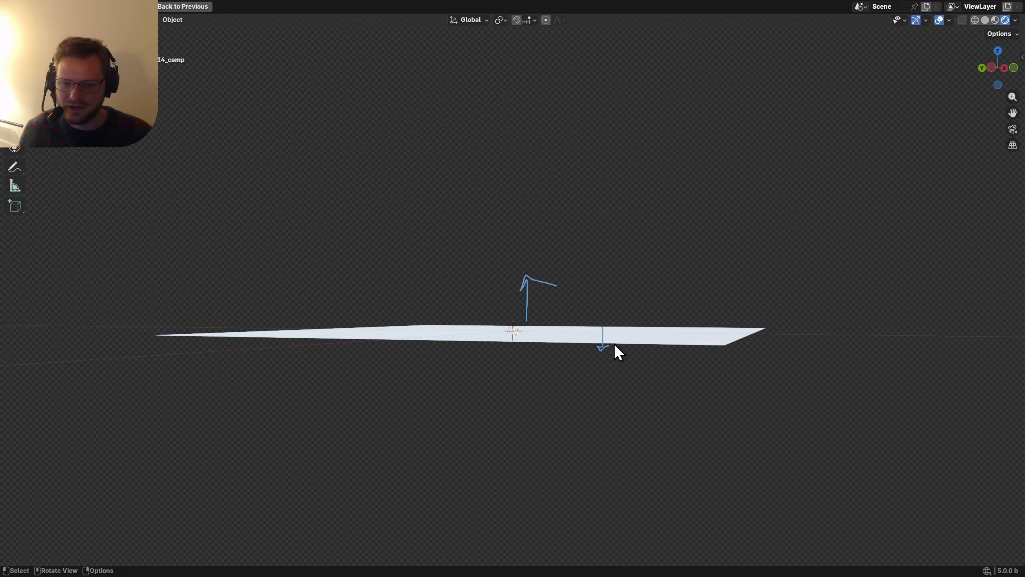
pyautogui.hotkey('ctrl', 'z')
pyautogui.hotkey('ctrl', 'z')
pyautogui.moveTo(530, 310); pyautogui.dragTo(475, 371, button='middle')
pyautogui.hotkey('ctrl', 'space')
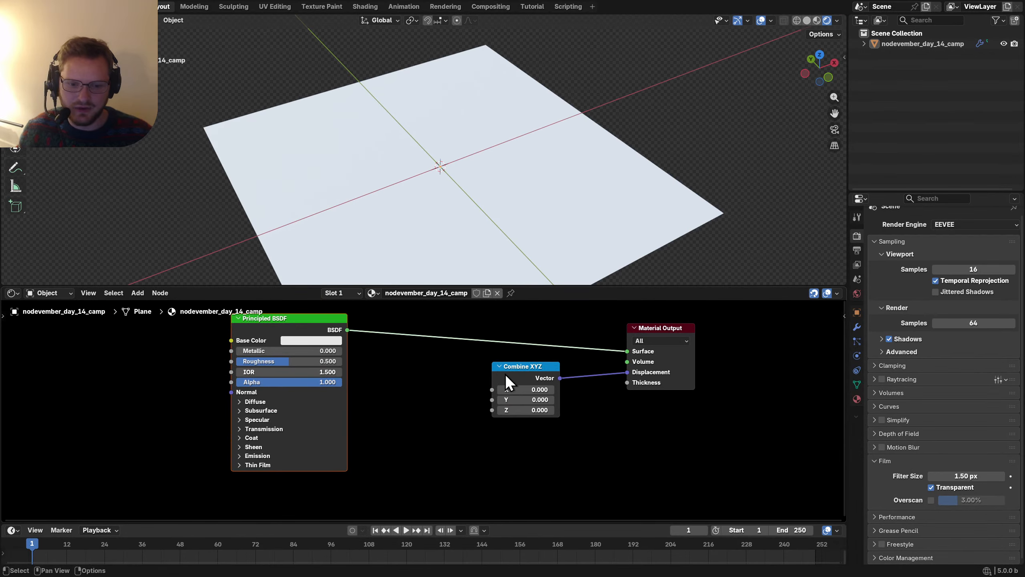
# Step: Move the Combine XYZ and Material Output nodes away from the Principled BSDF to make room for new nodes
pyautogui.moveTo(734, 408); pyautogui.dragTo(504, 361)
pyautogui.press('g')
pyautogui.click(648, 371)
# Step: Add a Noise Texture node, save the file and connect the noise Factor to the Combine XYZ Z input
pyautogui.hotkey('shift', 'a')
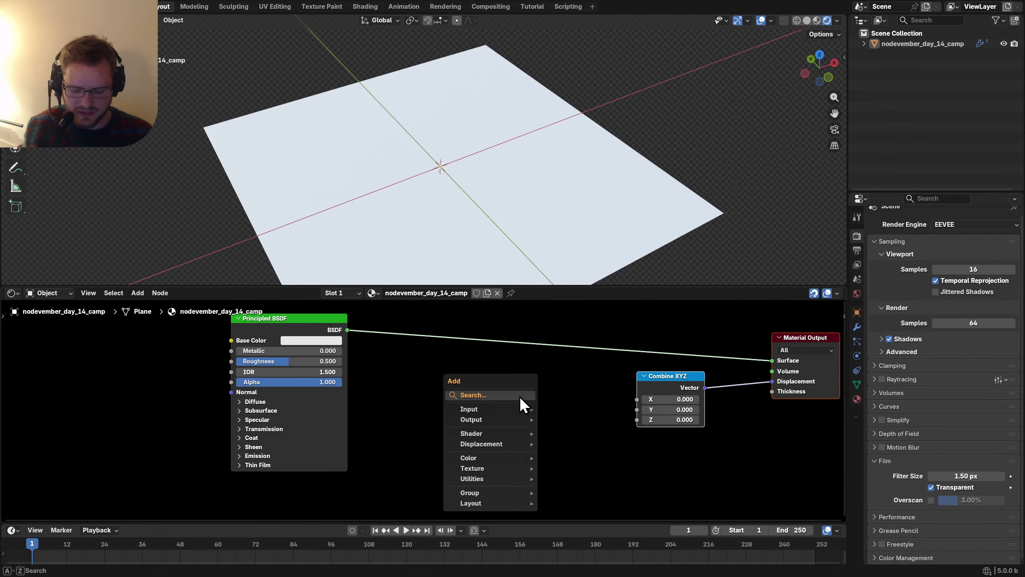
pyautogui.write('noise')
pyautogui.press('Return')
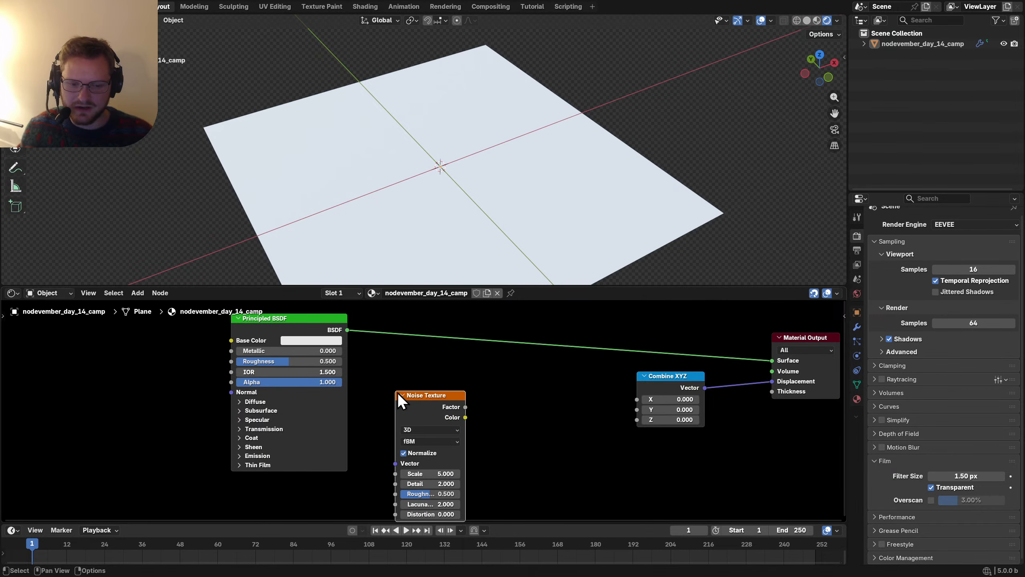
pyautogui.click(397, 393)
pyautogui.hotkey('ctrl', 's')
pyautogui.moveTo(465, 406); pyautogui.dragTo(636, 419)
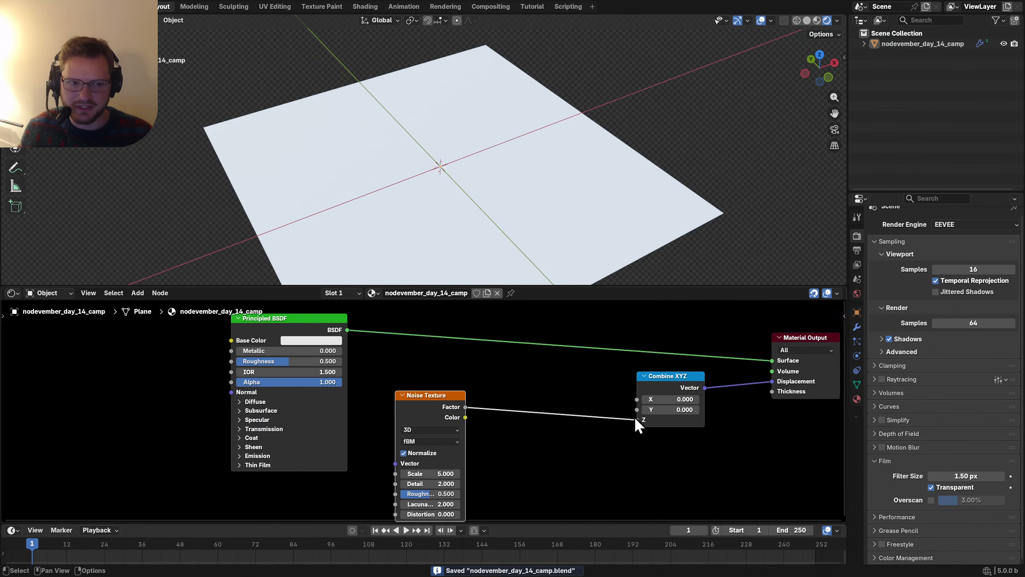
pyautogui.moveTo(461, 140); pyautogui.dragTo(484, 146, button='middle')
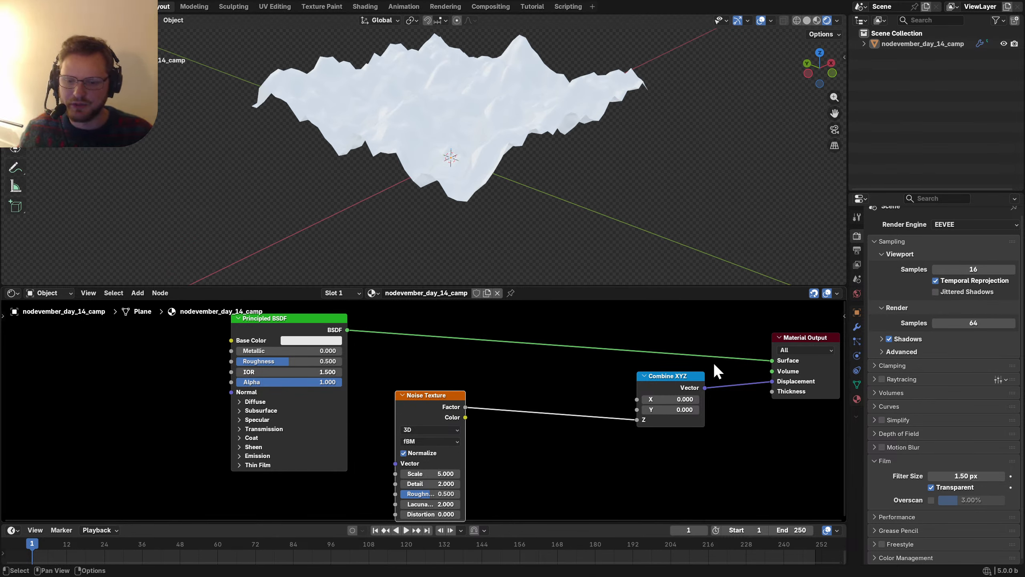
# Step: Cut the link from Combine XYZ to the Displacement input, view the undisplaced plane and undo the cut
pyautogui.keyDown('ctrl'); pyautogui.moveTo(744, 384); pyautogui.dragTo(723, 379, button='right'); pyautogui.keyUp('ctrl')
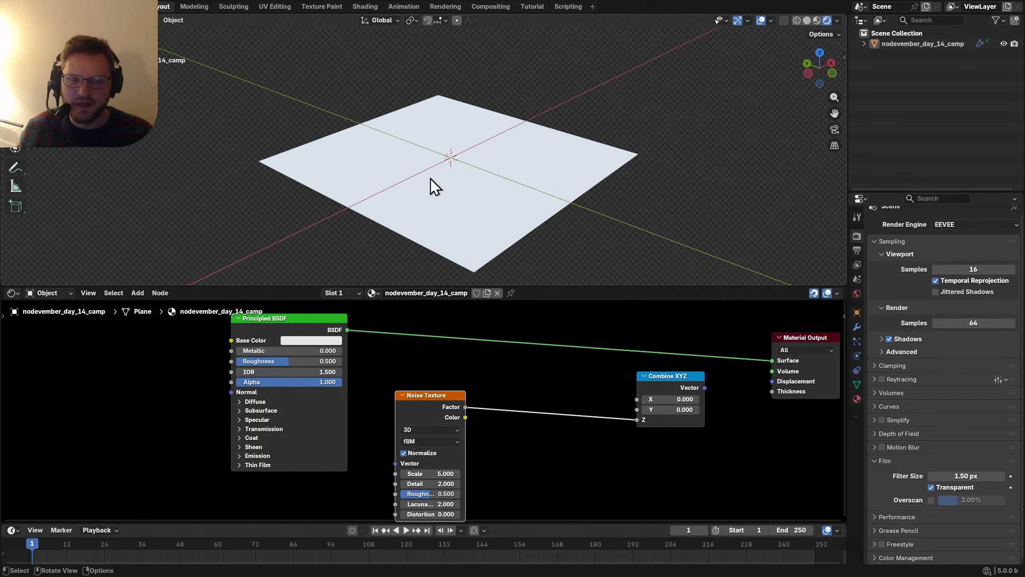
pyautogui.moveTo(430, 182); pyautogui.dragTo(486, 162, button='middle')
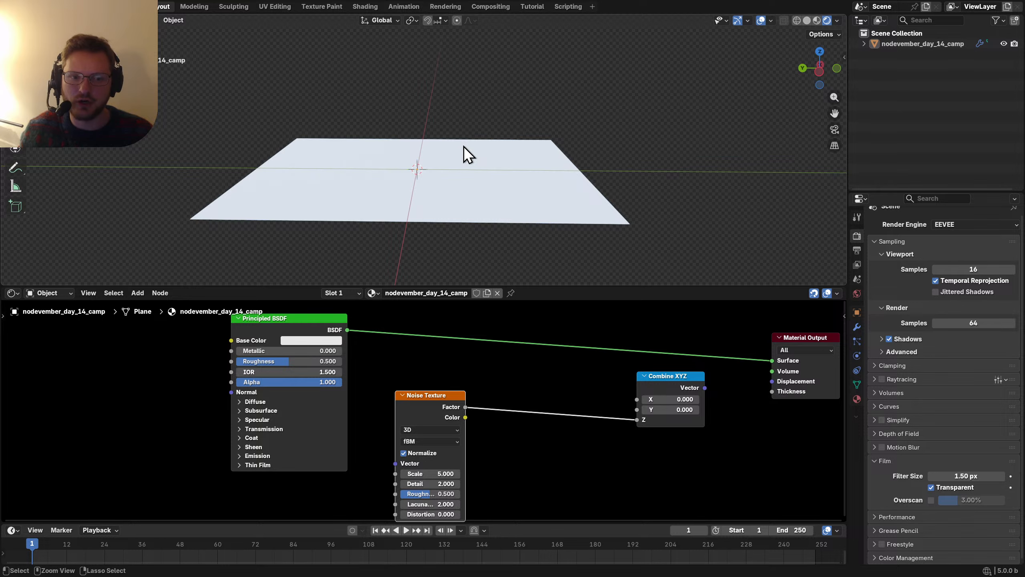
pyautogui.hotkey('ctrl', 'z')
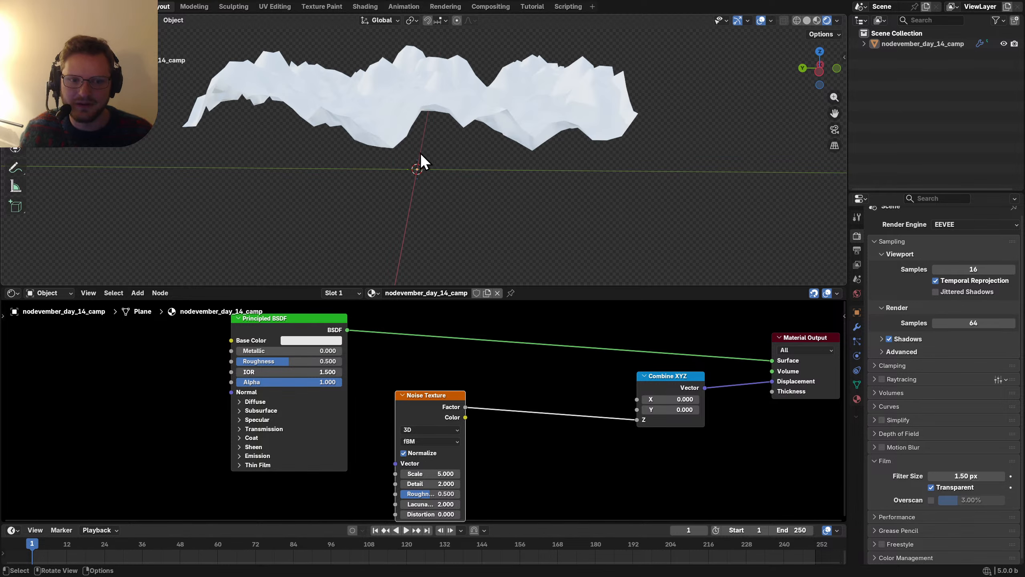
# Step: Turn off Normalize on the Noise Texture node and orbit around the displaced plane
pyautogui.scroll(1, 437, 465)
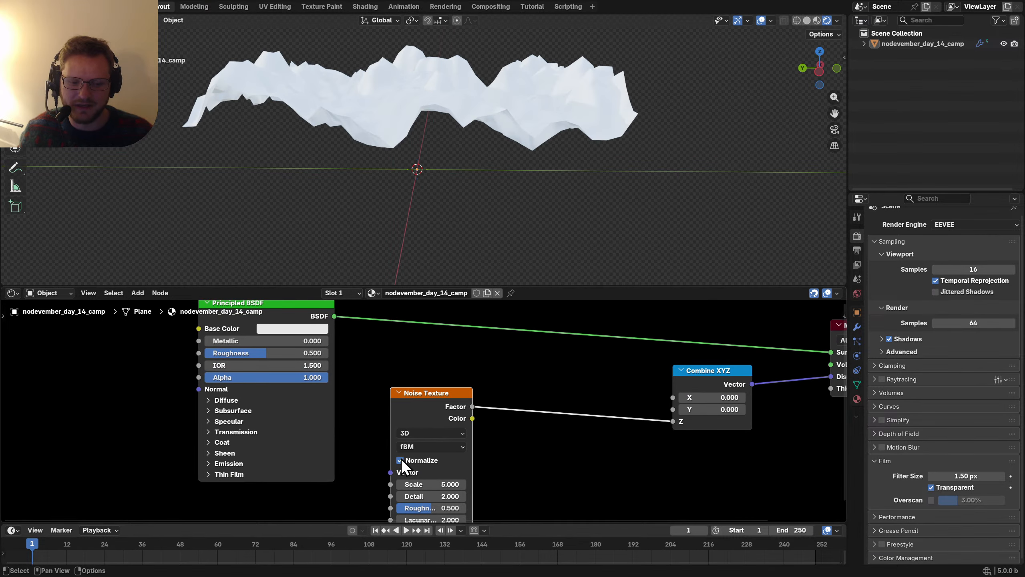
pyautogui.click(401, 459)
pyautogui.moveTo(400, 154)
pyautogui.mouseDown(button='middle')
pyautogui.moveTo(403, 167)
pyautogui.moveTo(383, 196)
pyautogui.mouseUp(button='middle')
# Step: Insert a Math node between the Noise Texture Factor and the Combine XYZ Z input, and set it to Multiply
pyautogui.scroll(1, 424, 411)
pyautogui.hotkey('shift', 'a')
pyautogui.write('add')
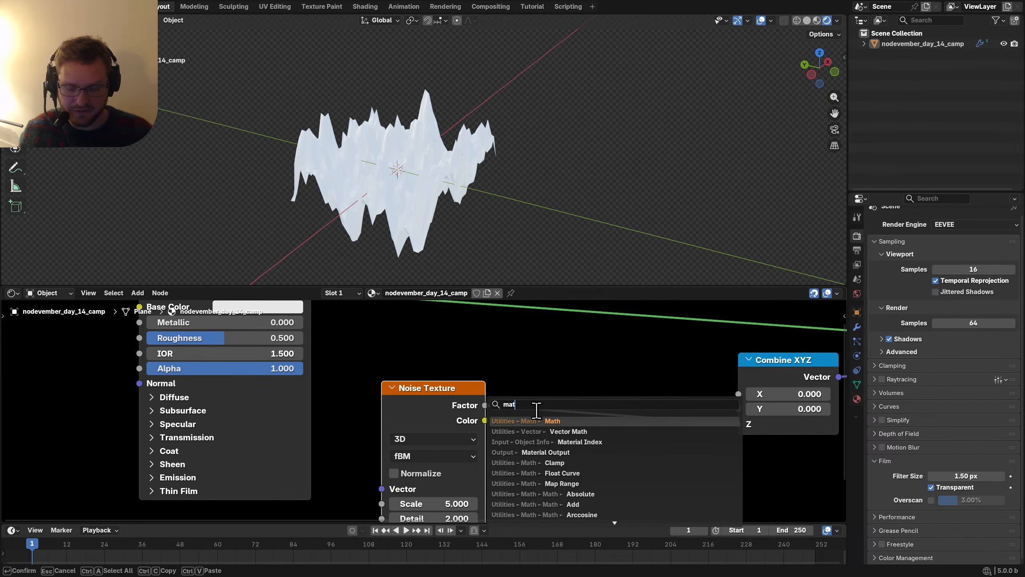
pyautogui.press('Return')
pyautogui.click(573, 408)
pyautogui.click(573, 407)
pyautogui.click(480, 268)
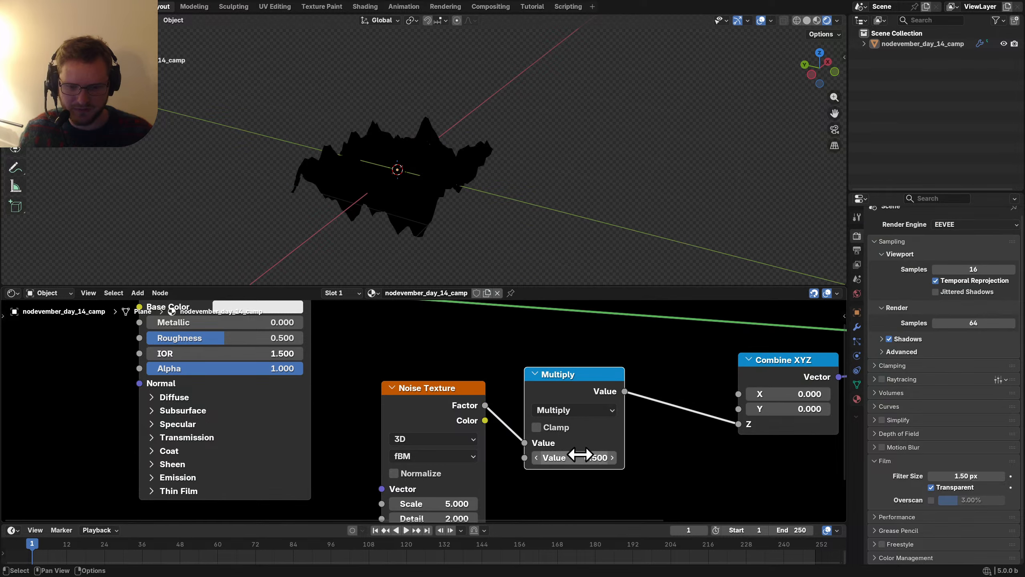
# Step: Reduce the Multiply node's value to 0.2 and inspect the displaced plane up close
pyautogui.moveTo(579, 457); pyautogui.dragTo(578, 454)
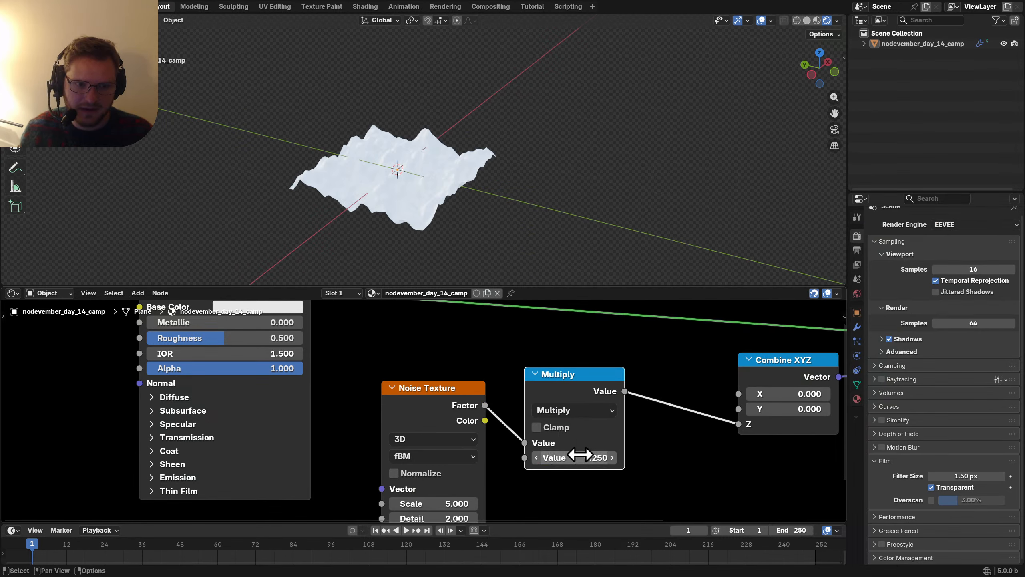
pyautogui.click(580, 454)
pyautogui.write('.2')
pyautogui.press('Return')
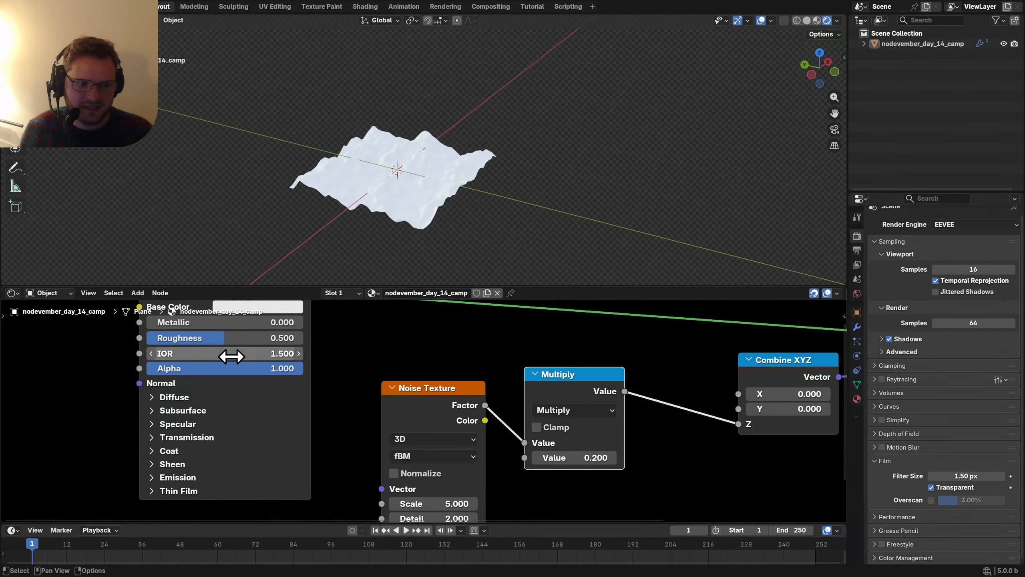
pyautogui.moveTo(232, 357); pyautogui.dragTo(363, 423, button='middle')
pyautogui.click(371, 374)
pyautogui.moveTo(474, 201); pyautogui.dragTo(475, 205)
pyautogui.scroll(4, 387, 207)
pyautogui.moveTo(645, 460); pyautogui.dragTo(503, 355, button='middle')
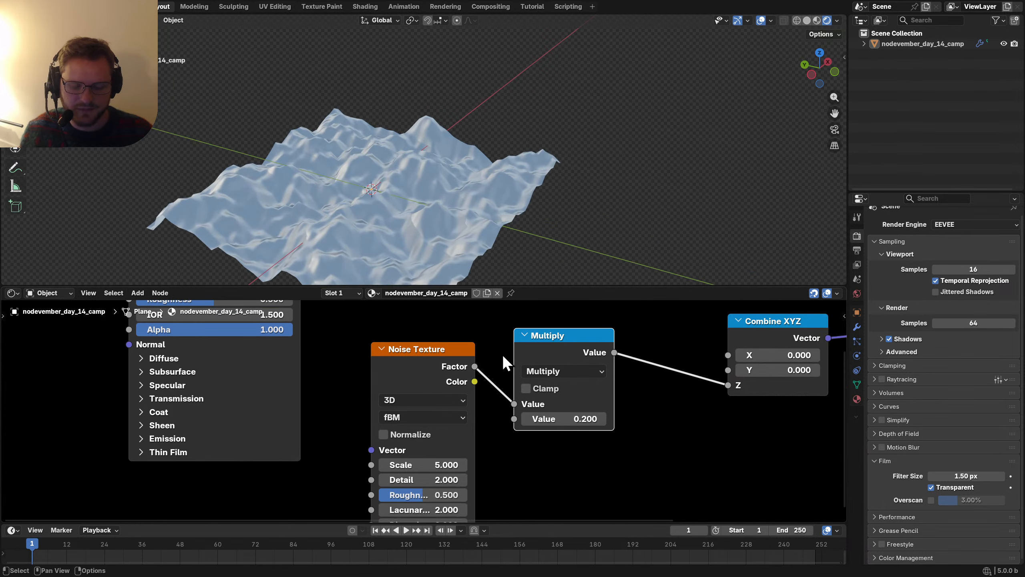
# Step: Set the Multiply node's value to 0.1 to flatten the displacement
pyautogui.click(578, 420)
pyautogui.write('.')
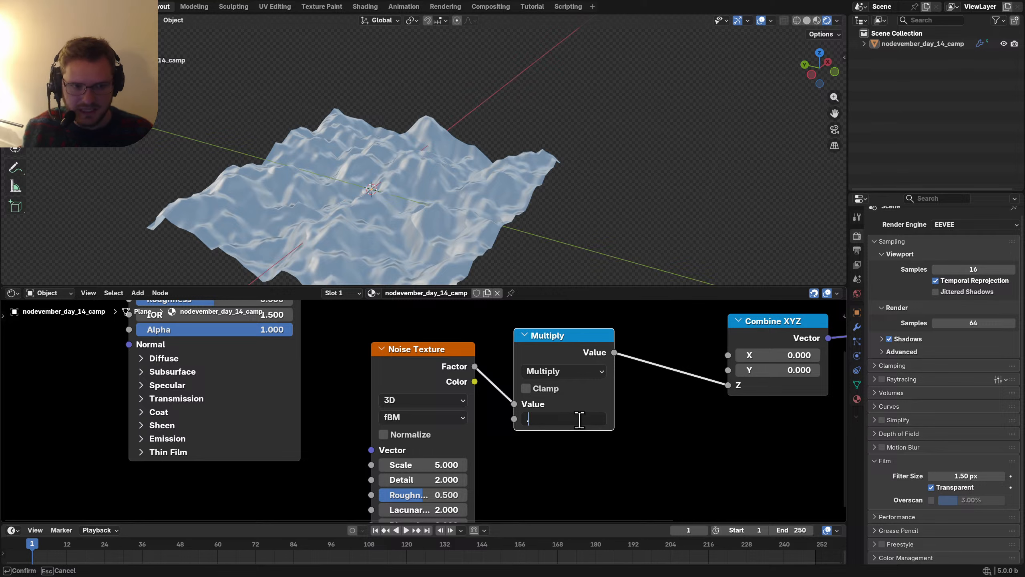
pyautogui.write('1')
pyautogui.press('Return')
# Step: Raise the Subdivision modifier's viewport level to 6 and save the file
pyautogui.click(858, 327)
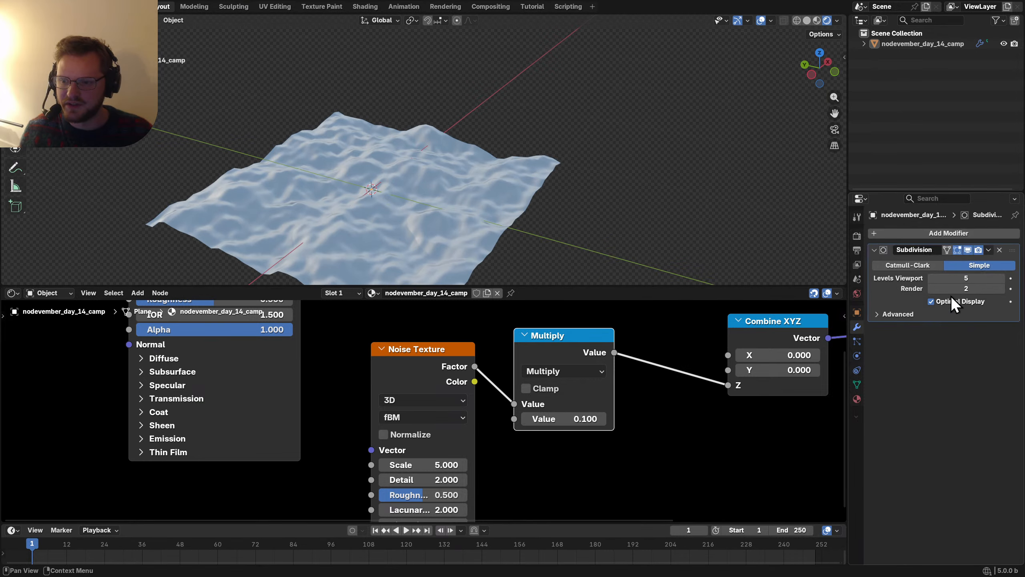
pyautogui.click(1001, 279)
pyautogui.moveTo(379, 182)
pyautogui.mouseDown(button='middle')
pyautogui.moveTo(380, 148)
pyautogui.moveTo(346, 176)
pyautogui.moveTo(361, 180)
pyautogui.mouseUp(button='middle')
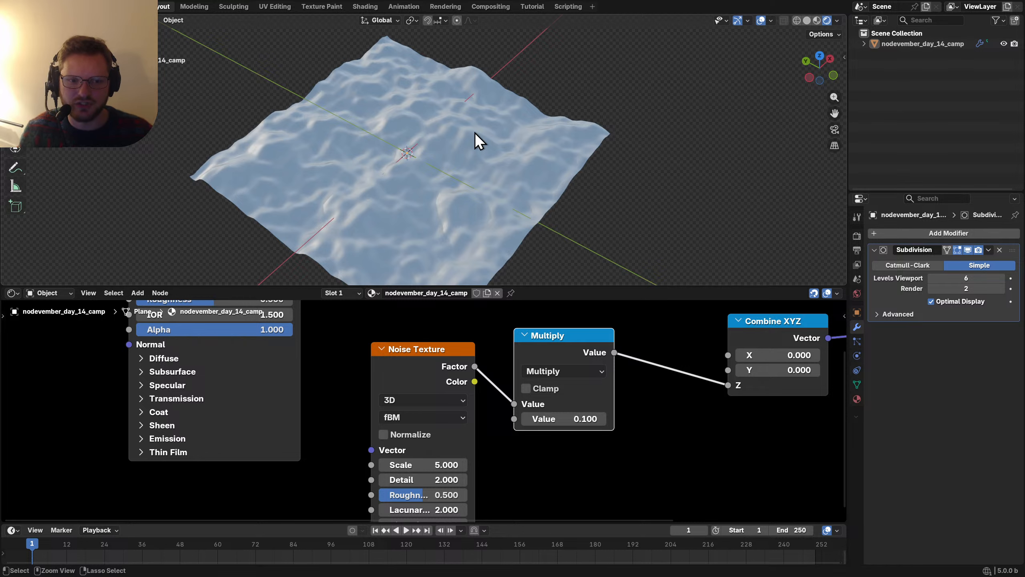
pyautogui.hotkey('ctrl', 's')
# Step: Try the Noise Texture in 4D with W at 1.88, and switch it back to 3D
pyautogui.moveTo(428, 425); pyautogui.dragTo(497, 376, button='middle')
pyautogui.scroll(1, 485, 369)
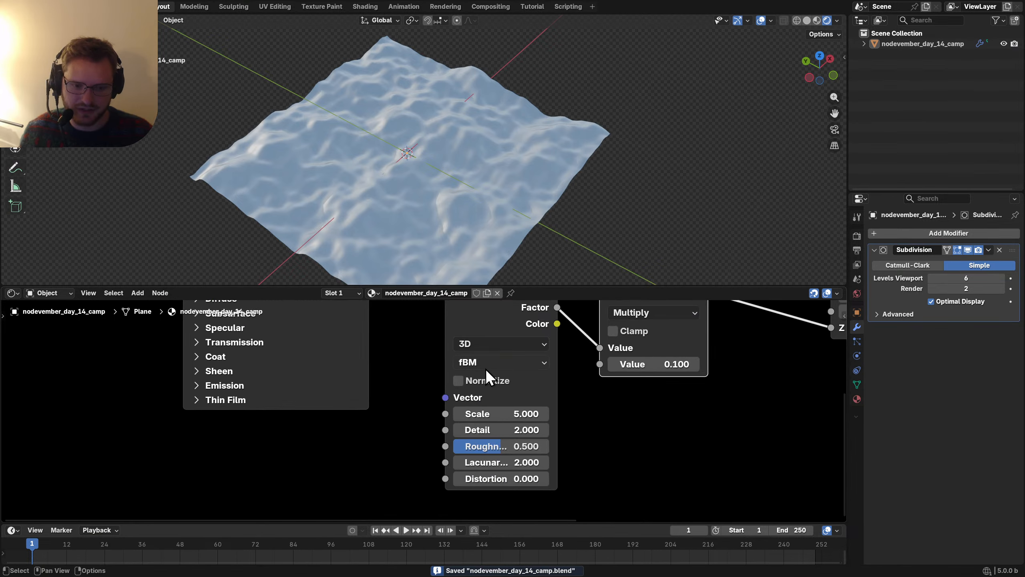
pyautogui.click(466, 346)
pyautogui.click(468, 430)
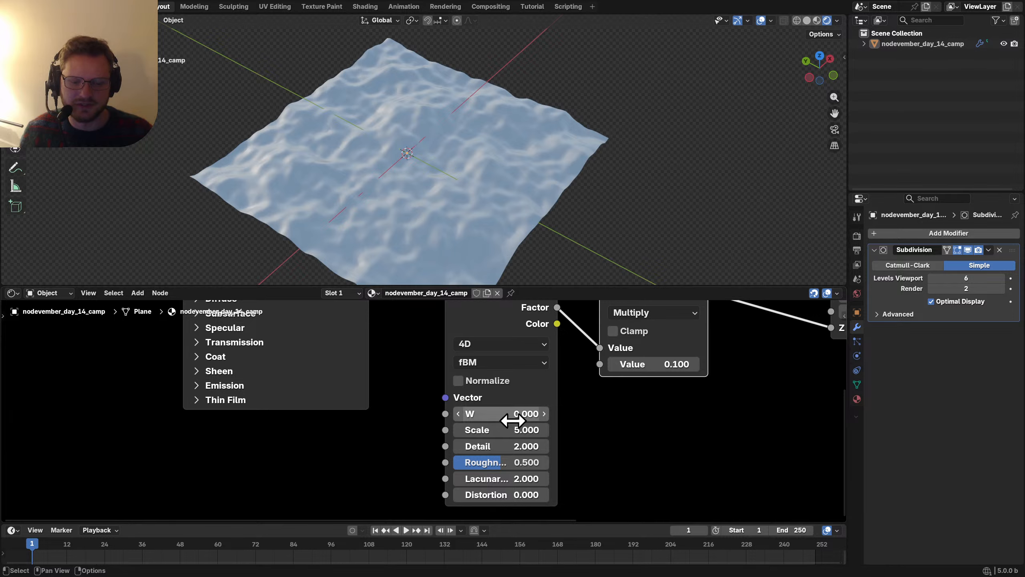
pyautogui.moveTo(501, 414)
pyautogui.mouseDown()
pyautogui.moveTo(520, 414)
pyautogui.moveTo(508, 412)
pyautogui.mouseUp()
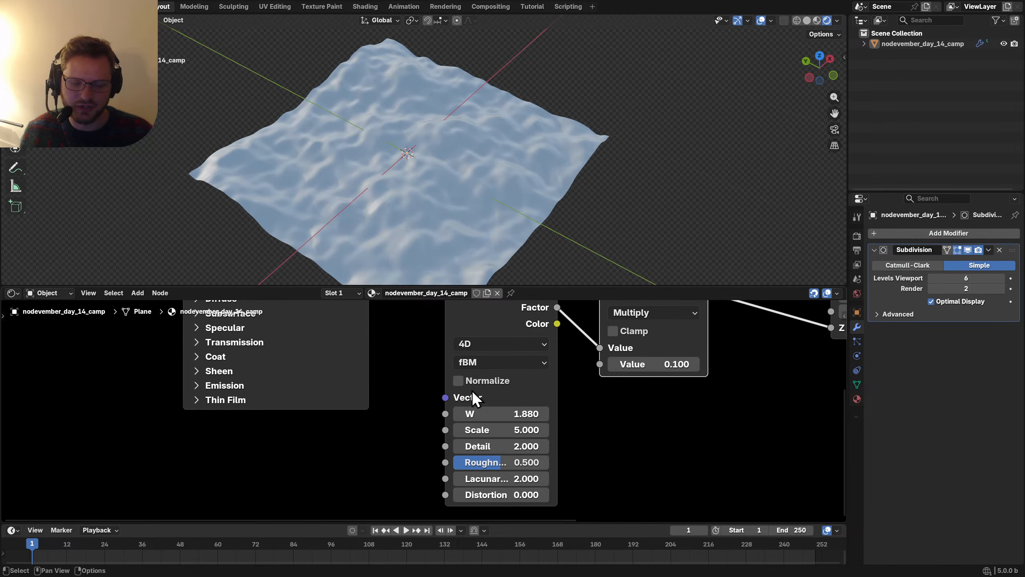
pyautogui.click(466, 344)
pyautogui.click(466, 352)
# Step: Add a Geometry node and link its Position output to the Noise Texture's Vector input
pyautogui.moveTo(446, 397); pyautogui.dragTo(326, 430)
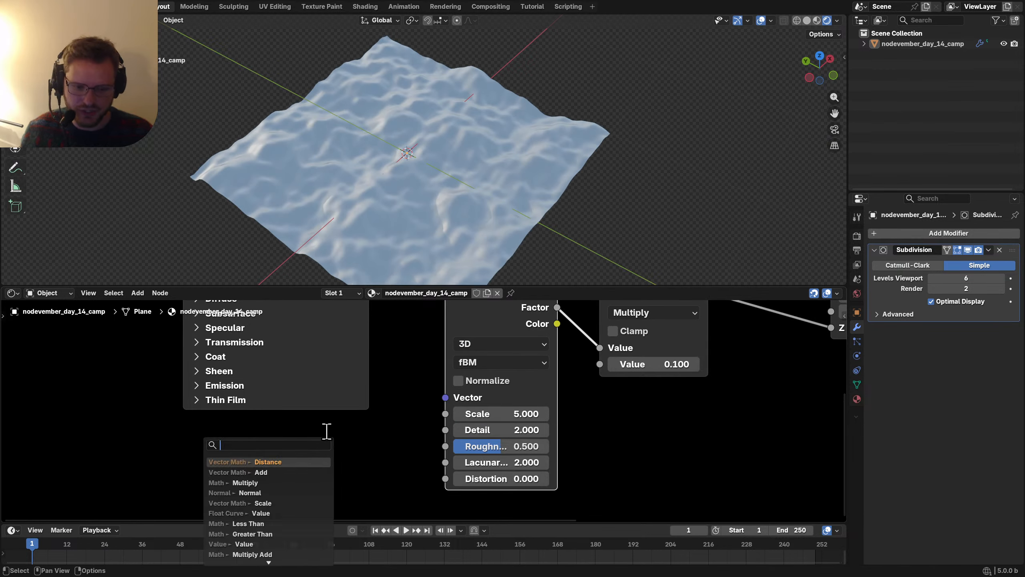
pyautogui.write('pos')
pyautogui.press('Return')
pyautogui.click(327, 430)
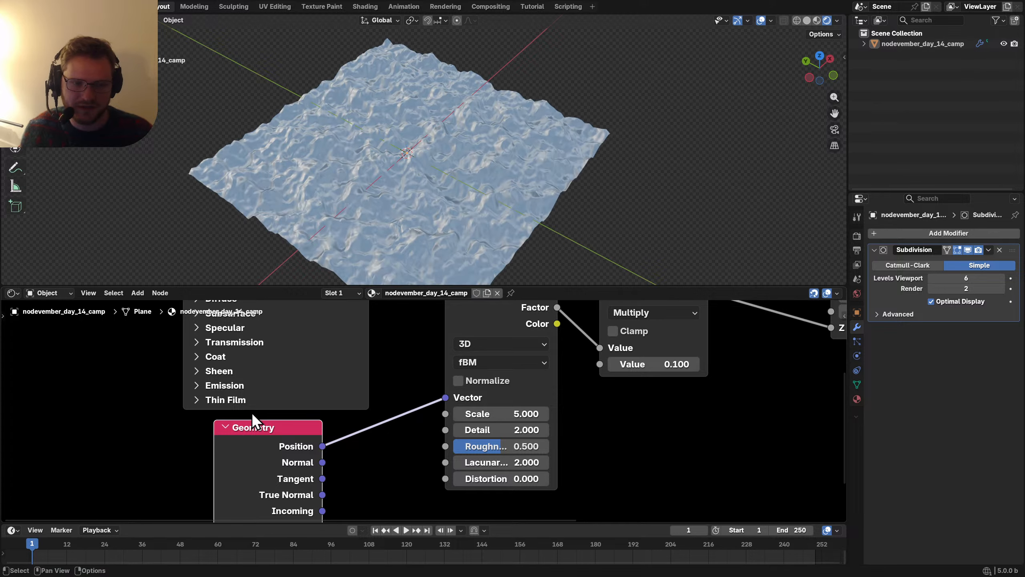
# Step: Spread the nodes apart to make room between the Geometry node and the Noise Texture
pyautogui.scroll(-5, 246, 406)
pyautogui.moveTo(189, 370); pyautogui.dragTo(240, 347)
pyautogui.moveTo(305, 329); pyautogui.dragTo(137, 299)
pyautogui.scroll(4, 242, 387)
pyautogui.moveTo(249, 394); pyautogui.dragTo(365, 380, button='middle')
pyautogui.moveTo(356, 417); pyautogui.dragTo(177, 402)
pyautogui.moveTo(368, 184); pyautogui.dragTo(399, 194, button='middle')
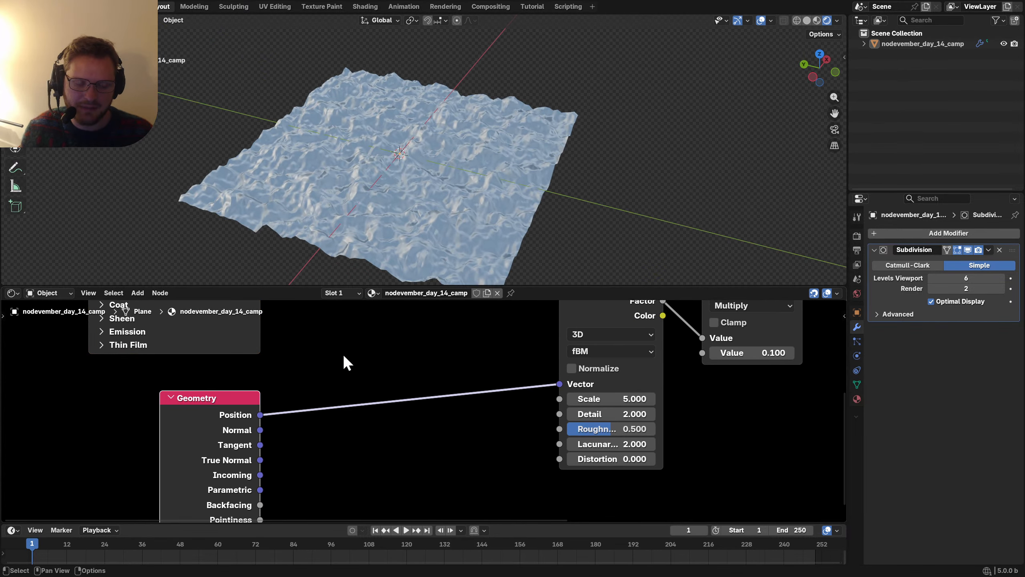
# Step: Insert a vector Add node between Geometry Position and the Noise Texture with X at 1.68, and switch the noise to 4D
pyautogui.hotkey('shift', 'a')
pyautogui.write('add')
pyautogui.press('Return')
pyautogui.click(416, 367)
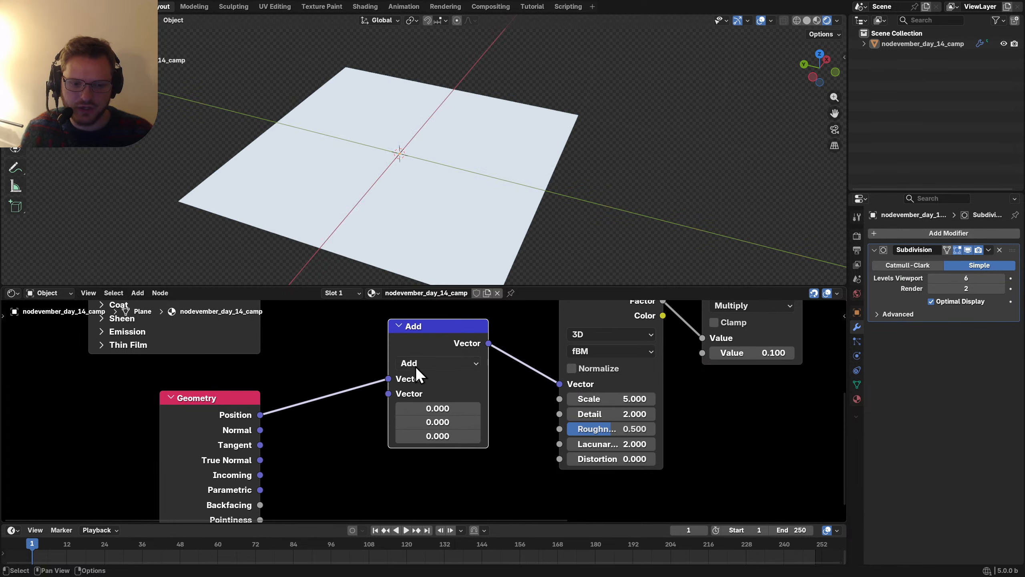
pyautogui.moveTo(436, 404); pyautogui.dragTo(601, 404)
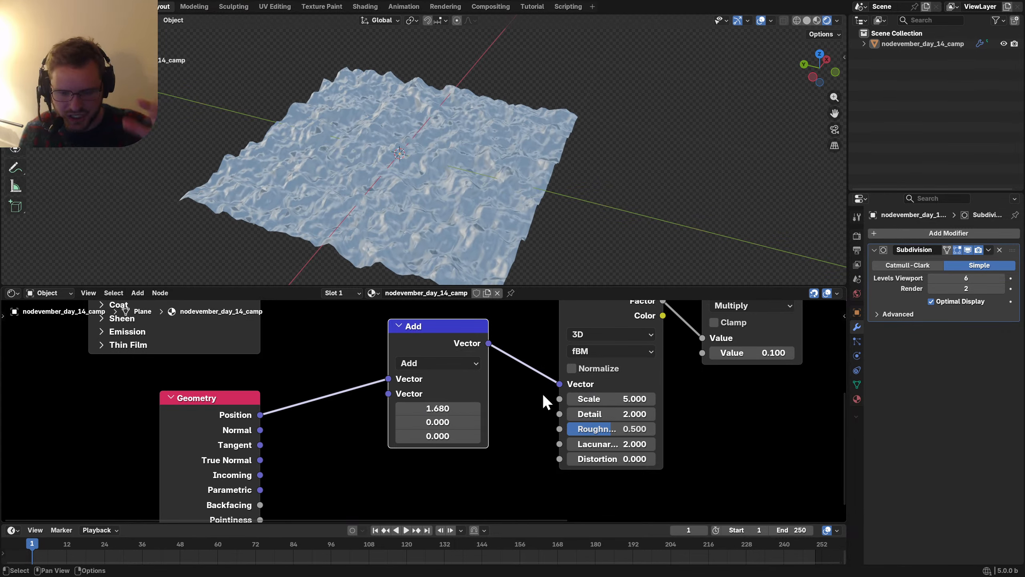
pyautogui.click(582, 337)
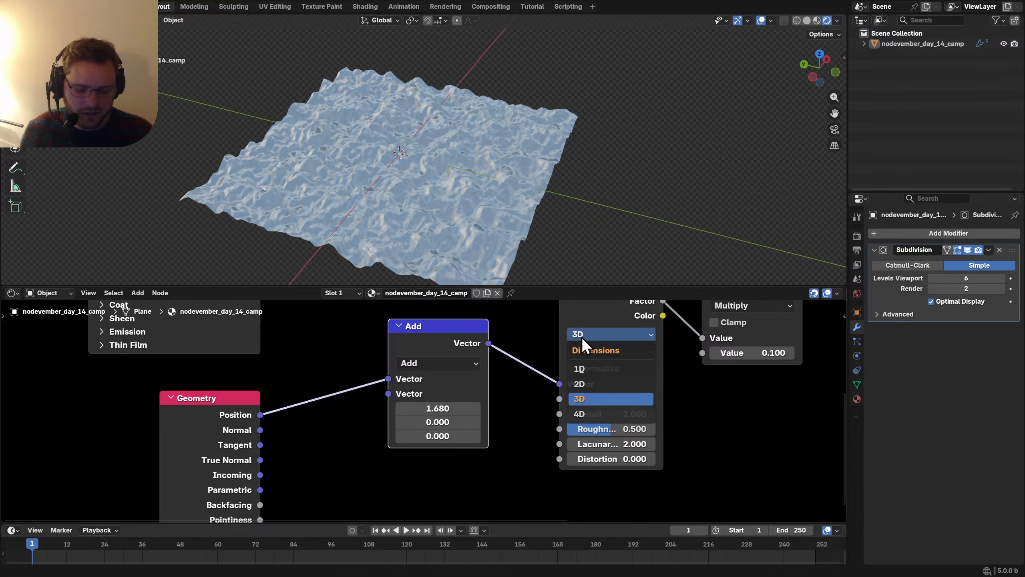
pyautogui.press('4')
pyautogui.hotkey('shift', 'a')
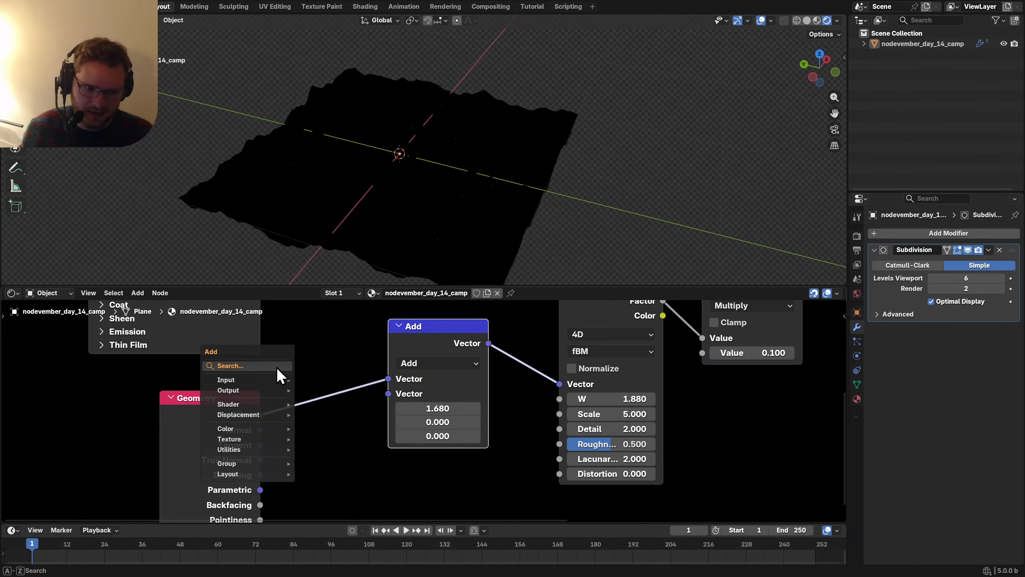
pyautogui.click(276, 366)
pyautogui.write('time')
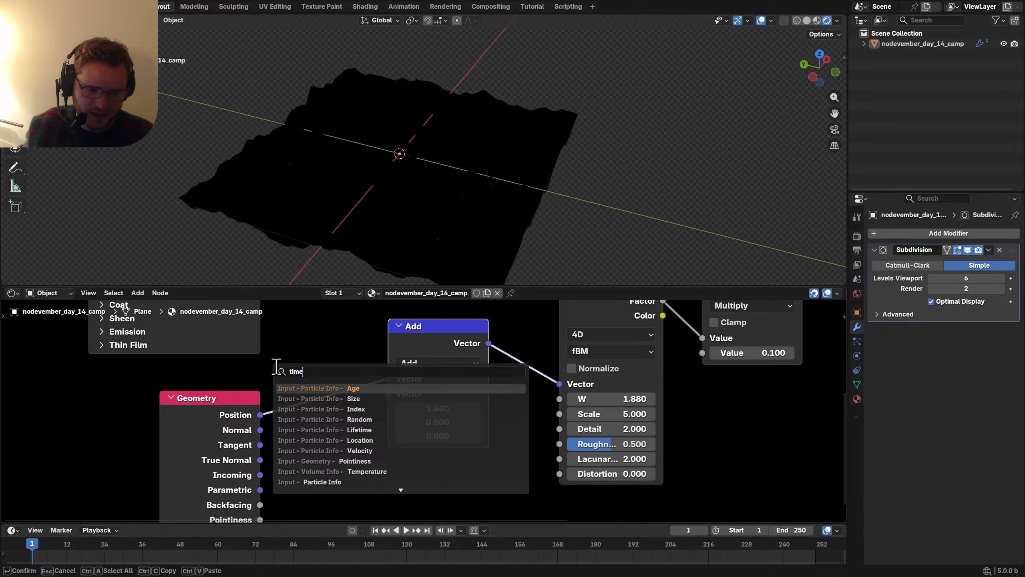
pyautogui.press('BackSpace')
pyautogui.press('BackSpace')
pyautogui.press('BackSpace')
pyautogui.press('BackSpace')
pyautogui.write('scene')
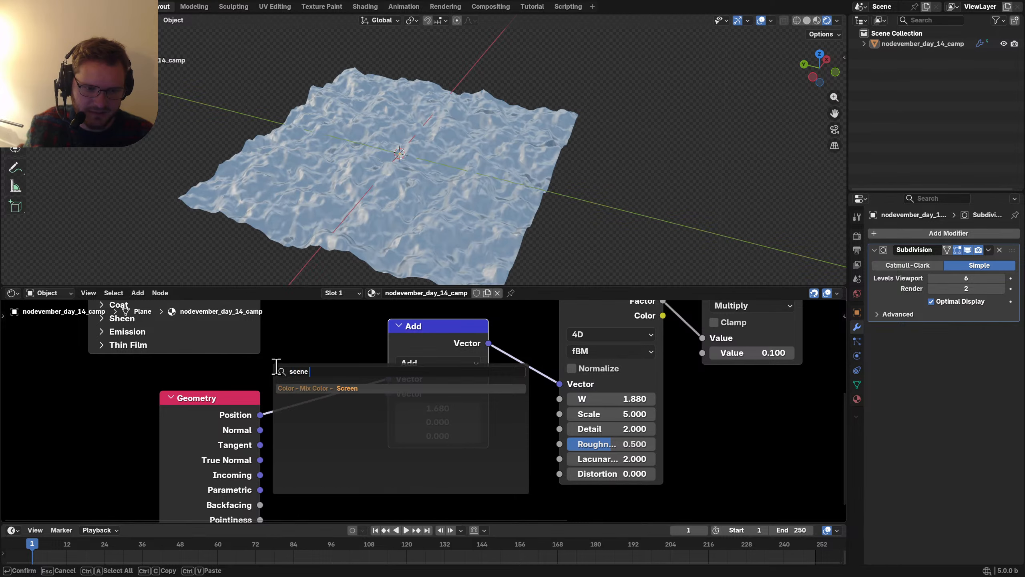
pyautogui.press('Escape')
# Step: Save the file, drive the Noise Texture's W value with the expression #frame and play the animation
pyautogui.hotkey('ctrl', 's')
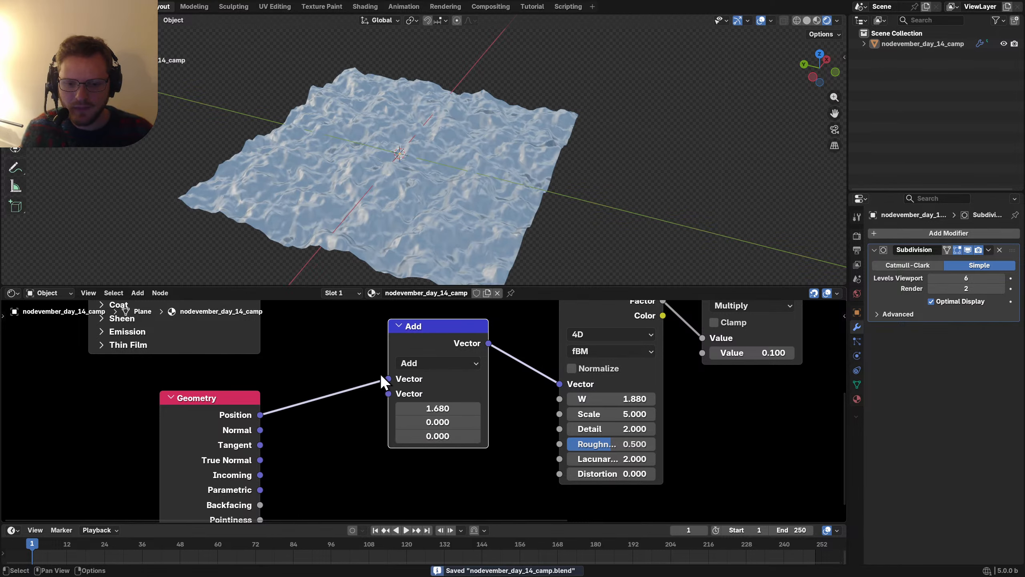
pyautogui.moveTo(511, 405); pyautogui.dragTo(407, 404, button='middle')
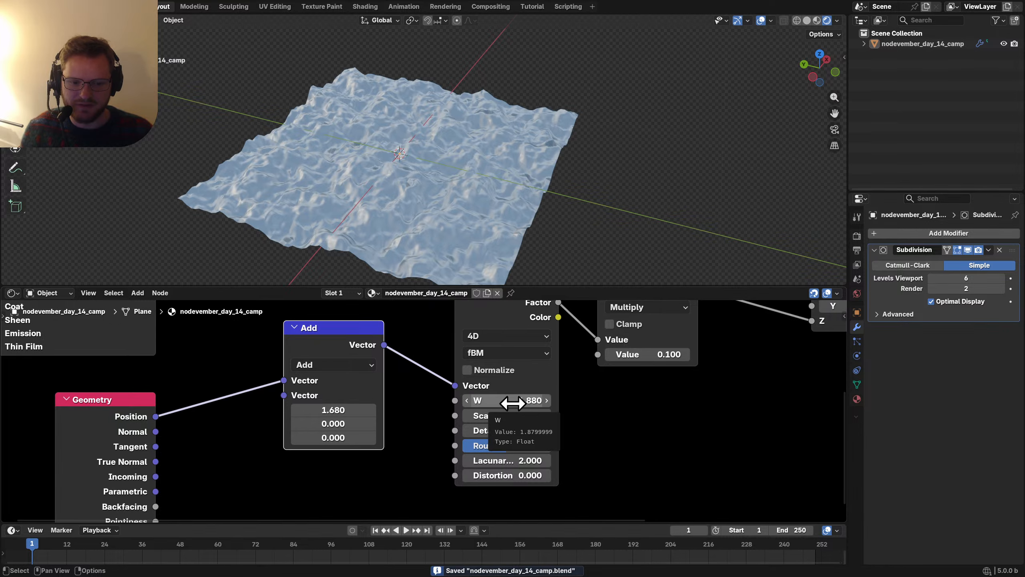
pyautogui.click(512, 403)
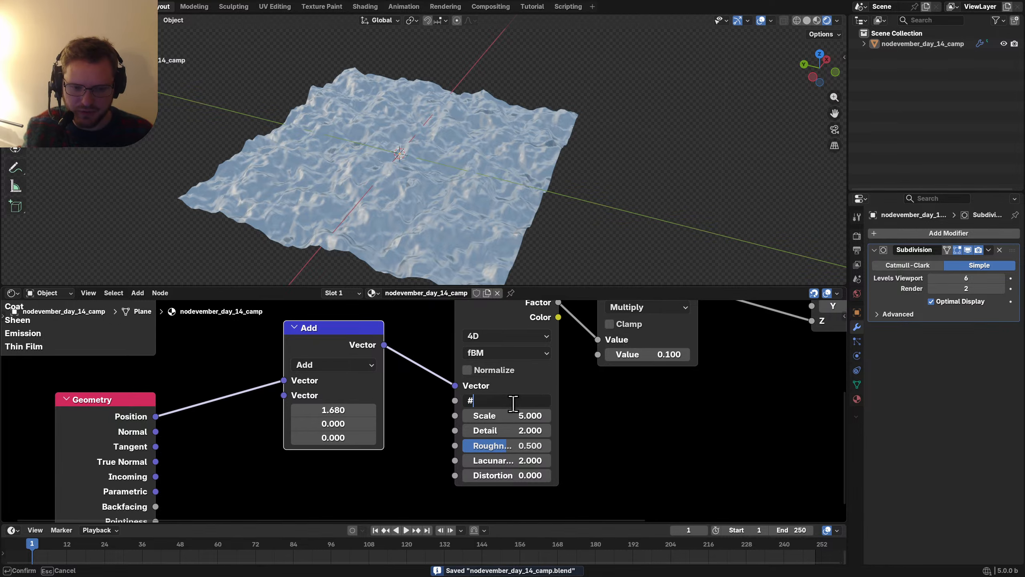
pyautogui.press('Return')
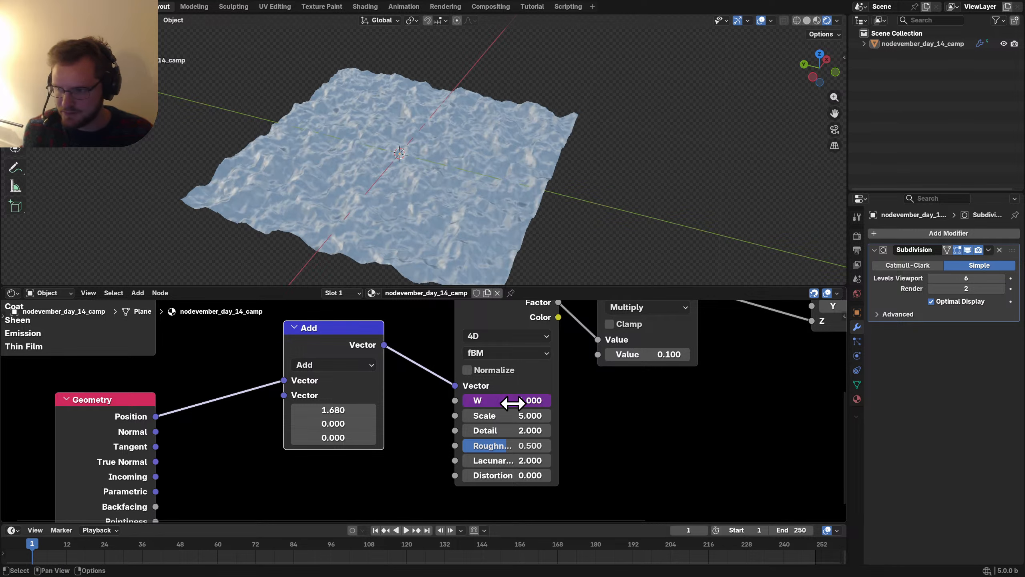
pyautogui.scroll(3, 512, 403)
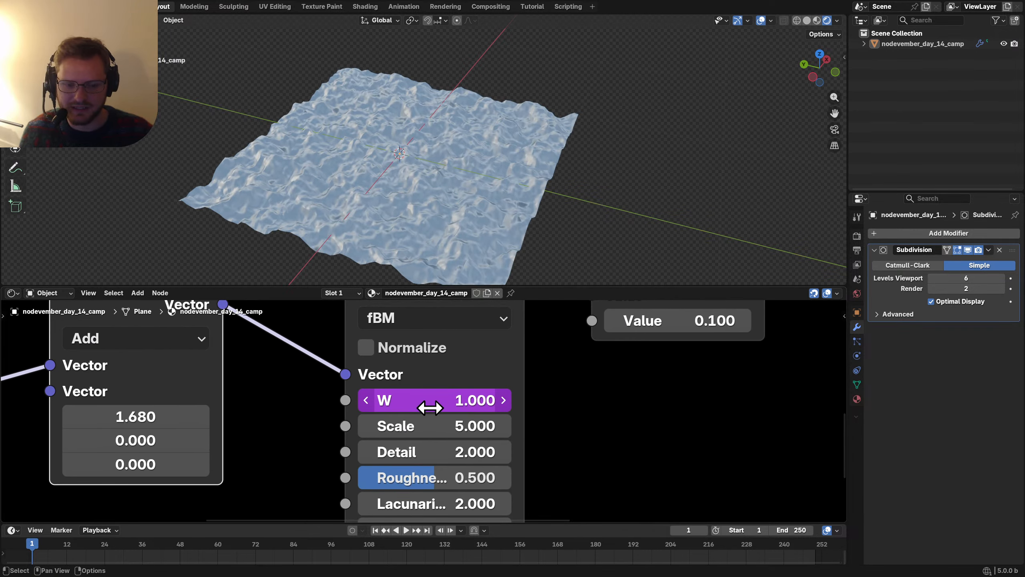
pyautogui.press('space')
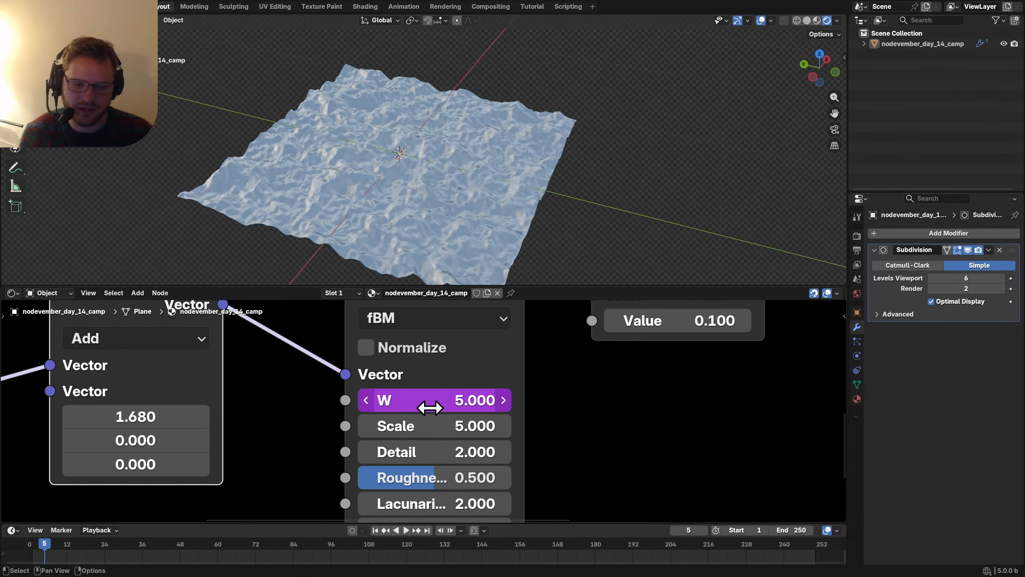
# Step: Change the W driver expression to frame/100 and play the animation while viewing the surface up close
pyautogui.click(430, 407)
pyautogui.write('/10')
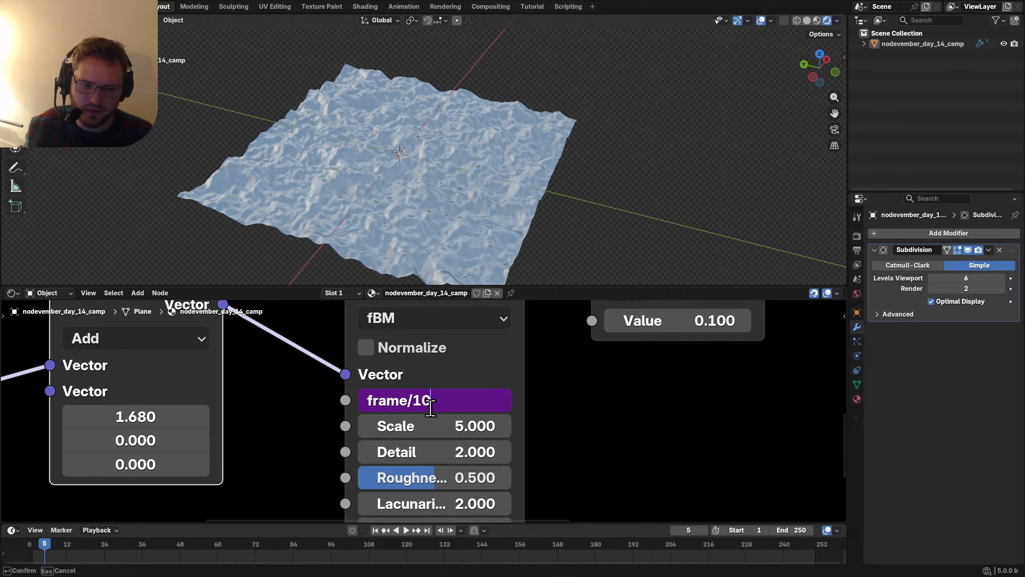
pyautogui.write('0')
pyautogui.press('Return')
pyautogui.hotkey('shift', 'Left')
pyautogui.press('space')
pyautogui.scroll(4, 408, 159)
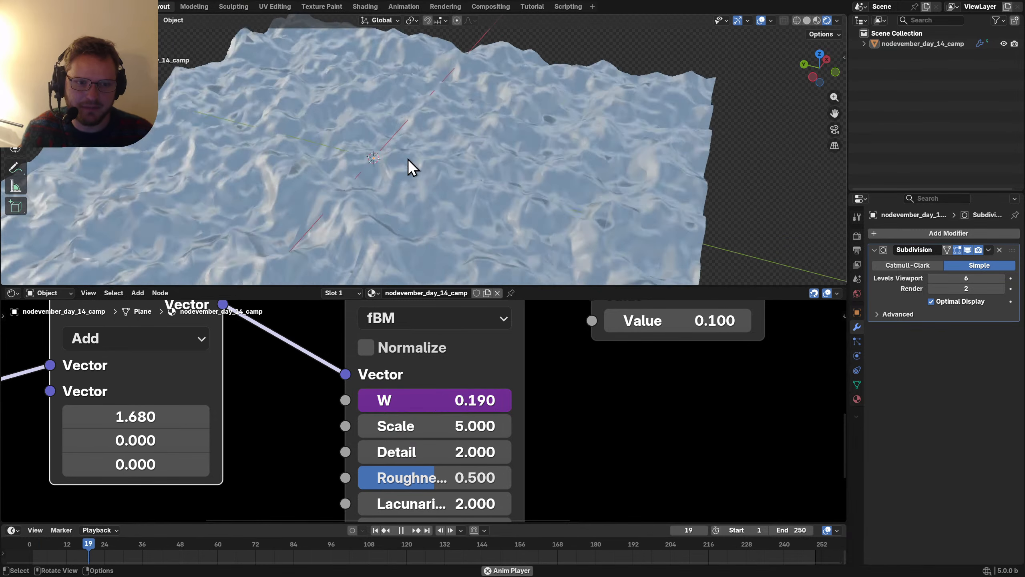
pyautogui.moveTo(408, 159); pyautogui.dragTo(377, 160, button='middle')
pyautogui.press('space')
# Step: Slow the noise evolution by changing the W driver expression to frame/300
pyautogui.click(423, 400)
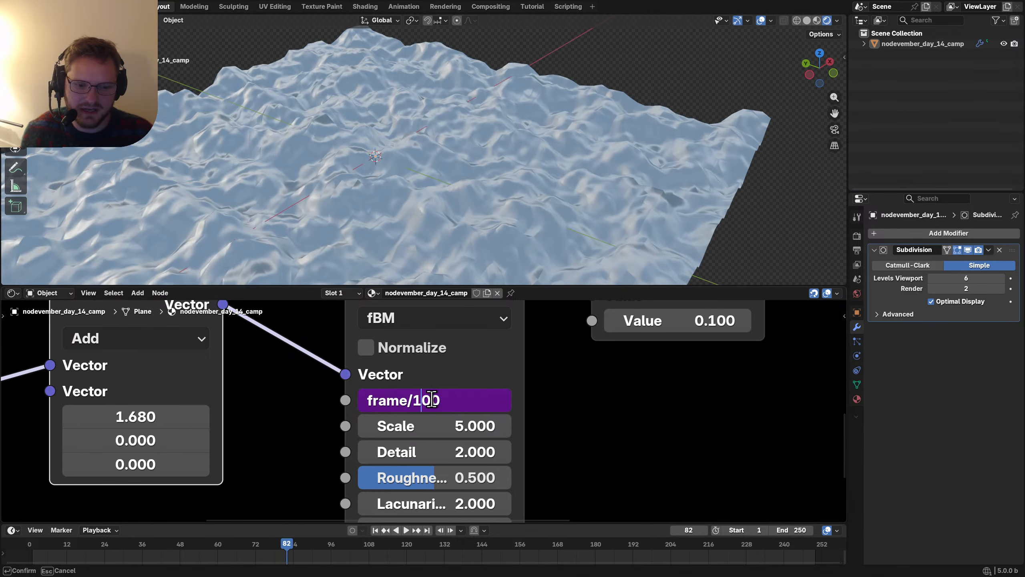
pyautogui.press('BackSpace')
pyautogui.write('3')
pyautogui.press('Return')
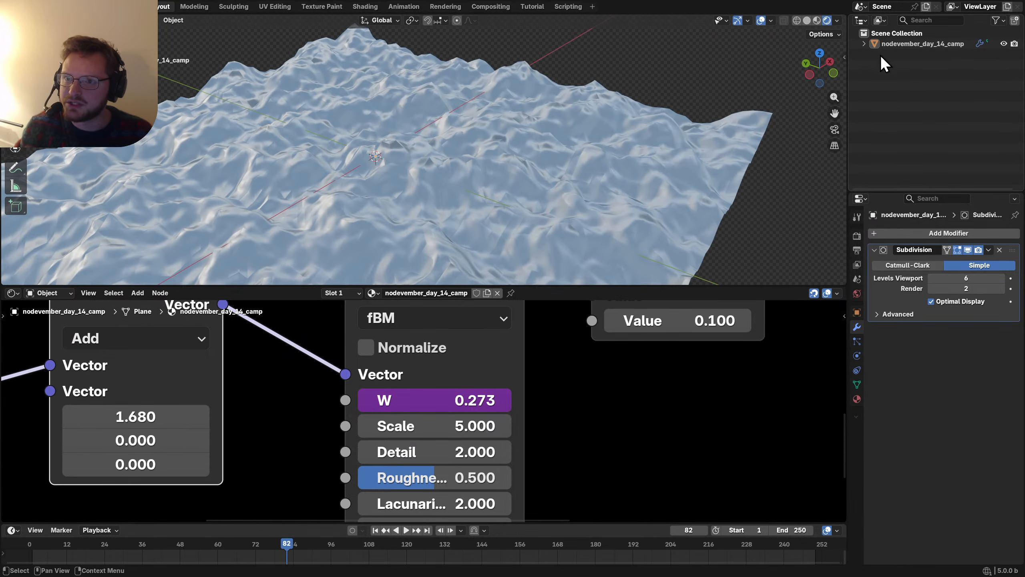
# Step: Turn the Outliner area into a wider Image Editor and open bobbing-bobber.gif from the Desktop as reference
pyautogui.moveTo(848, 81); pyautogui.dragTo(750, 97)
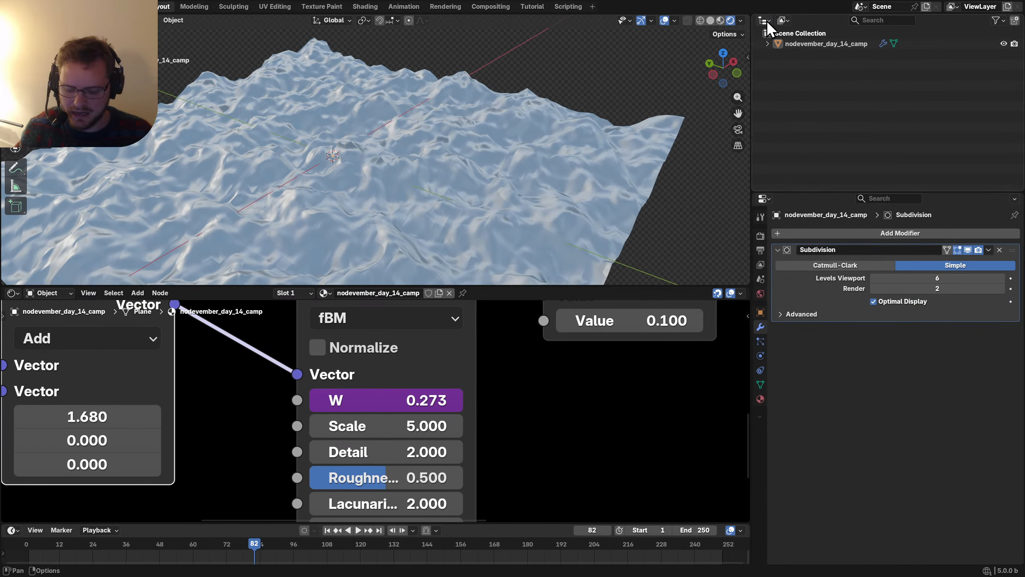
pyautogui.click(764, 20)
pyautogui.click(373, 52)
pyautogui.click(936, 20)
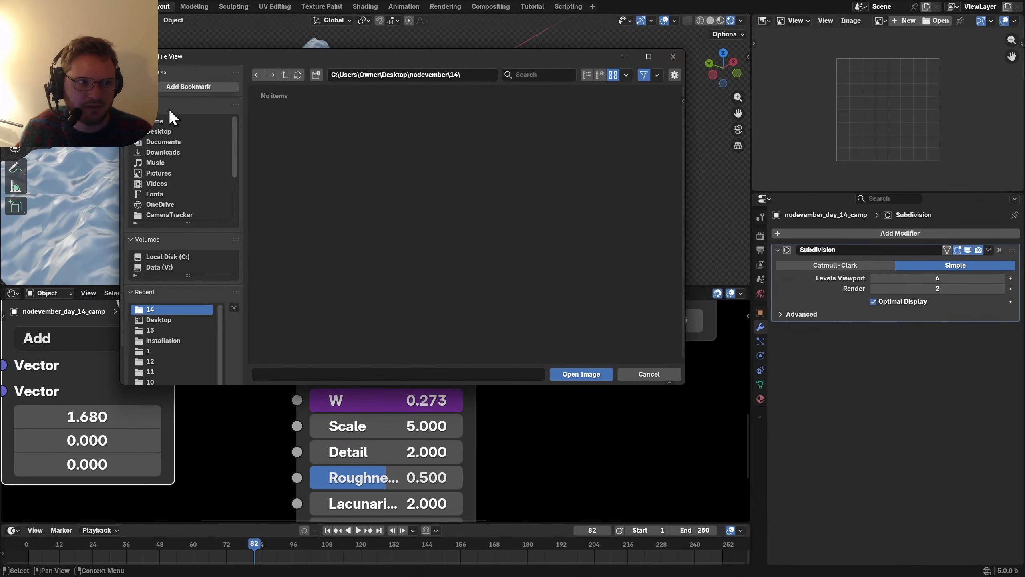
pyautogui.click(168, 120)
pyautogui.click(162, 131)
pyautogui.doubleClick(419, 188)
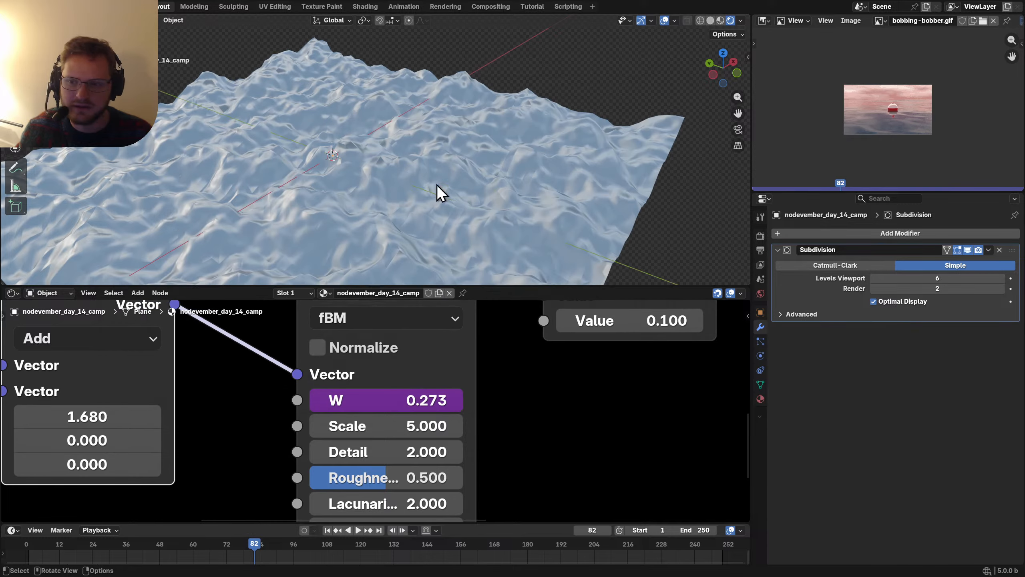
pyautogui.scroll(4, 908, 139)
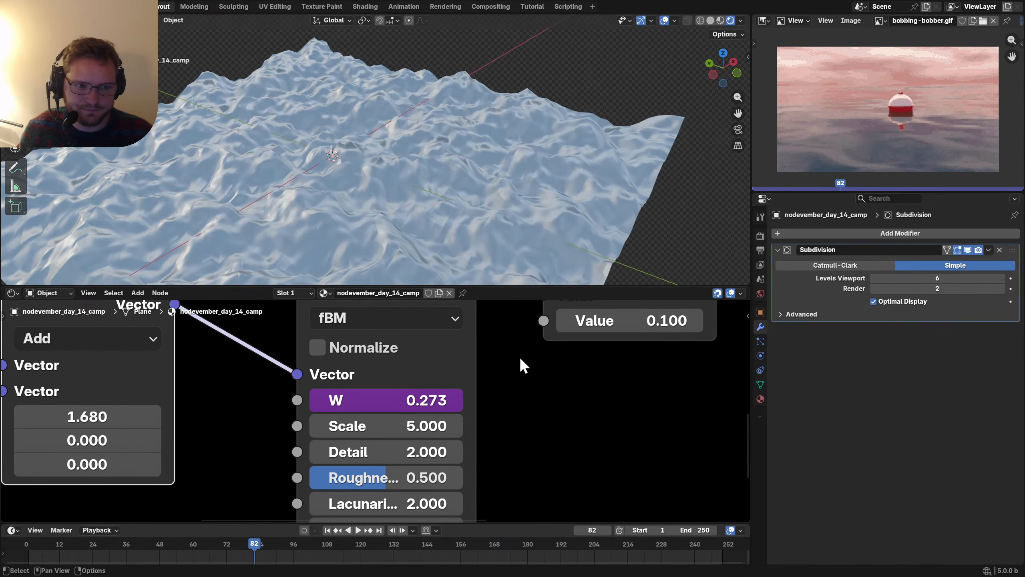
# Step: Set the Noise Texture's Scale to 2 and play the animation while orbiting around the surface
pyautogui.scroll(-2, 396, 152)
pyautogui.keyDown('shift'); pyautogui.moveTo(396, 152); pyautogui.dragTo(425, 112, button='middle'); pyautogui.keyUp('shift')
pyautogui.click(384, 429)
pyautogui.write('2')
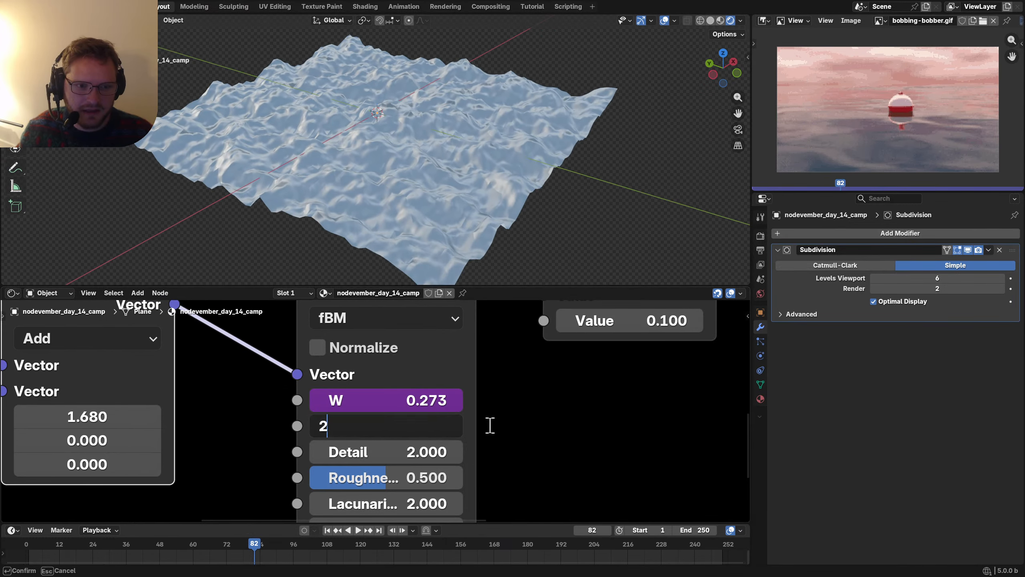
pyautogui.press('Return')
pyautogui.press('space')
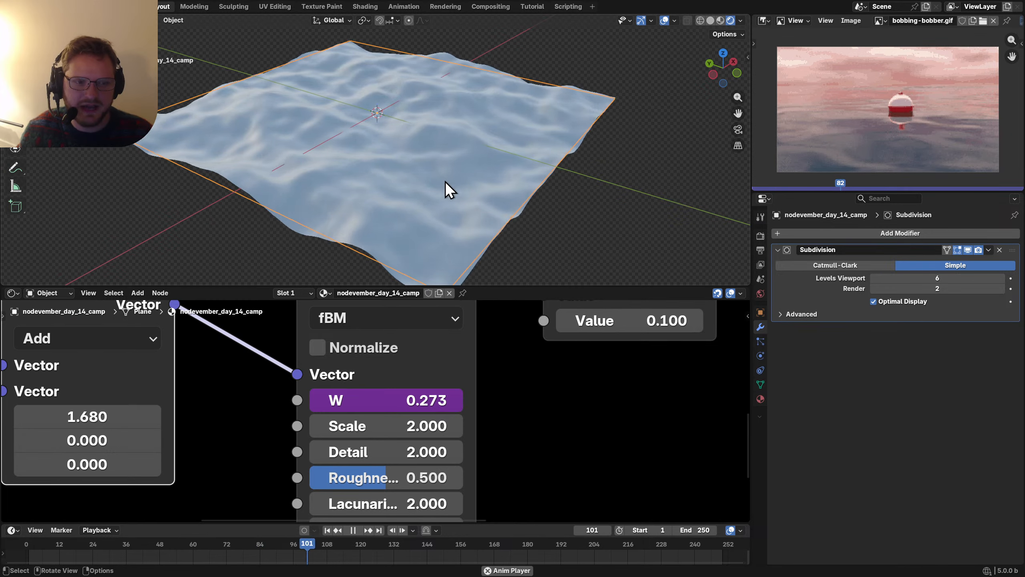
pyautogui.moveTo(377, 158)
pyautogui.mouseDown(button='middle')
pyautogui.moveTo(576, 239)
pyautogui.moveTo(388, 164)
pyautogui.mouseUp(button='middle')
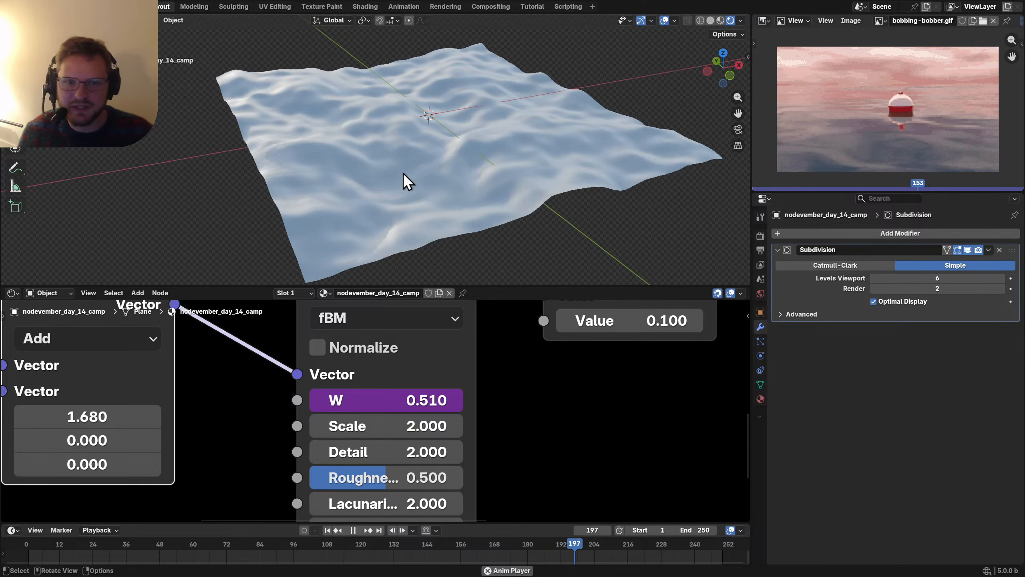
# Step: Drive the X offset of the vector Add node with #frame/100 and play the animation
pyautogui.press('space')
pyautogui.scroll(-2, 295, 359)
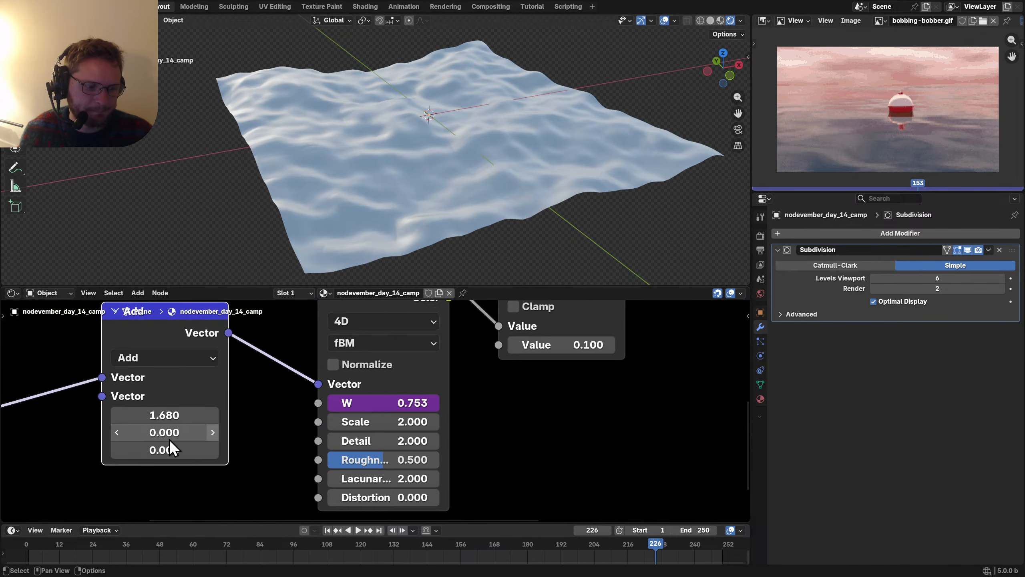
pyautogui.moveTo(169, 439); pyautogui.dragTo(488, 417, button='middle')
pyautogui.moveTo(466, 401); pyautogui.dragTo(506, 401)
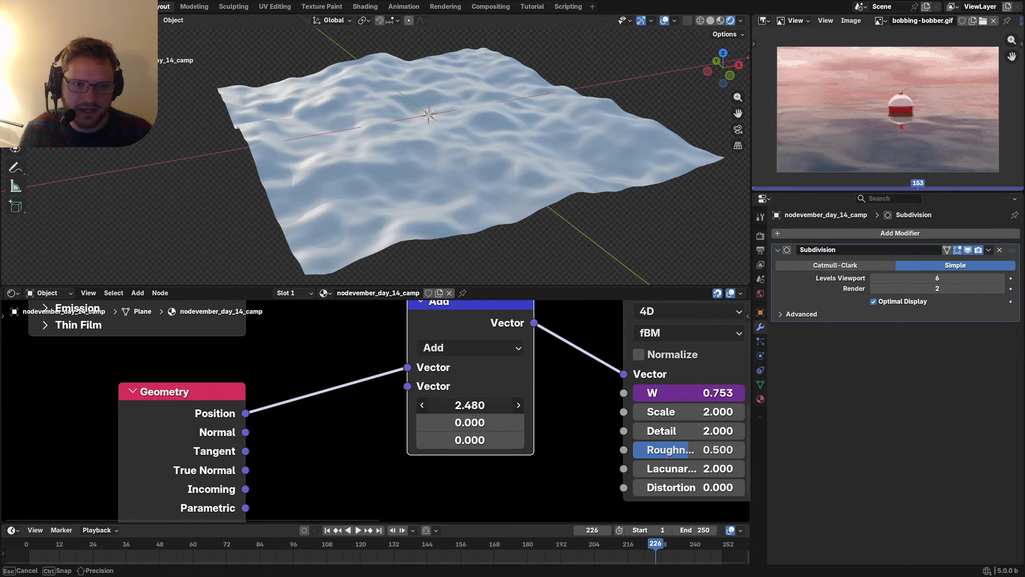
pyautogui.click(466, 402)
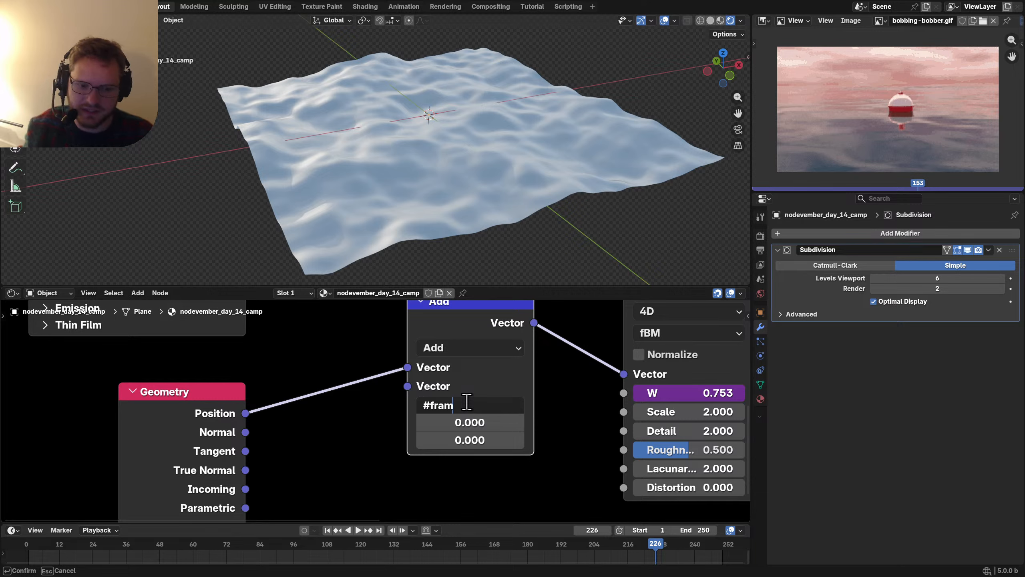
pyautogui.press('Return')
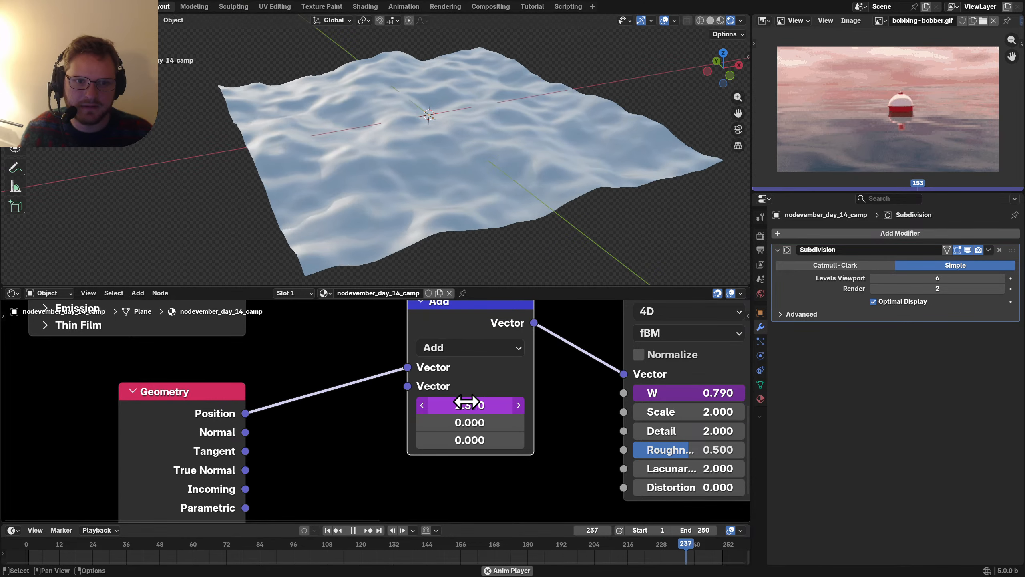
# Step: Slow the sideways drift by changing the Add node's X driver expression to frame/300, and watch the waves up close
pyautogui.press('space')
pyautogui.click(465, 404)
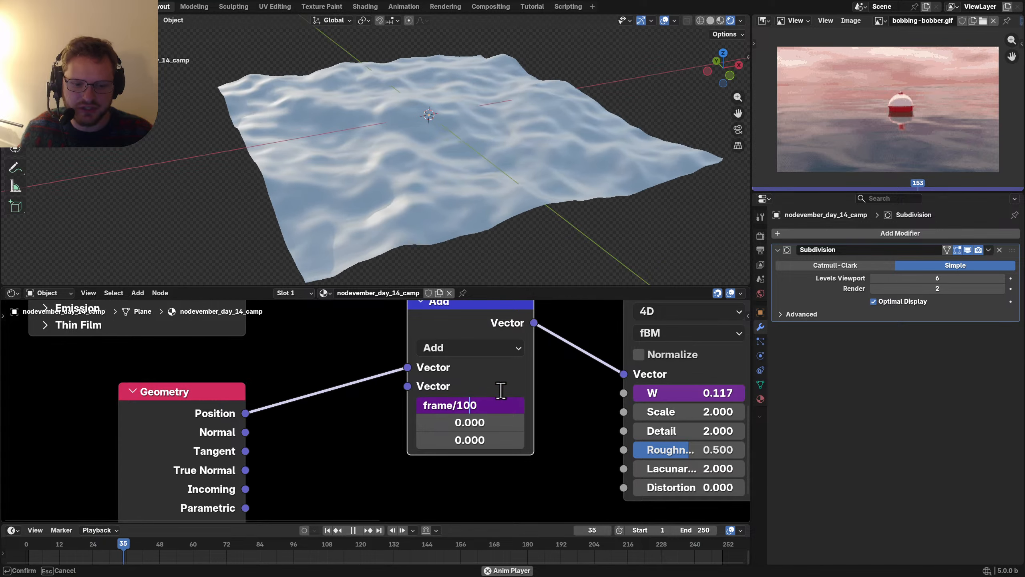
pyautogui.press('Return')
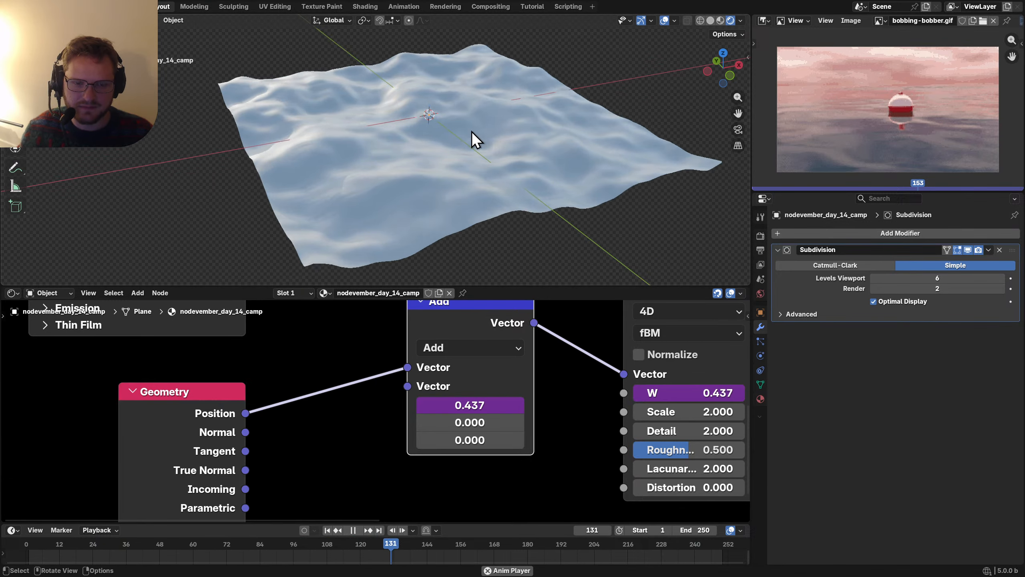
pyautogui.scroll(2, 471, 131)
pyautogui.moveTo(453, 129)
pyautogui.mouseDown(button='middle')
pyautogui.moveTo(418, 123)
pyautogui.moveTo(454, 133)
pyautogui.mouseUp(button='middle')
pyautogui.scroll(1, 455, 133)
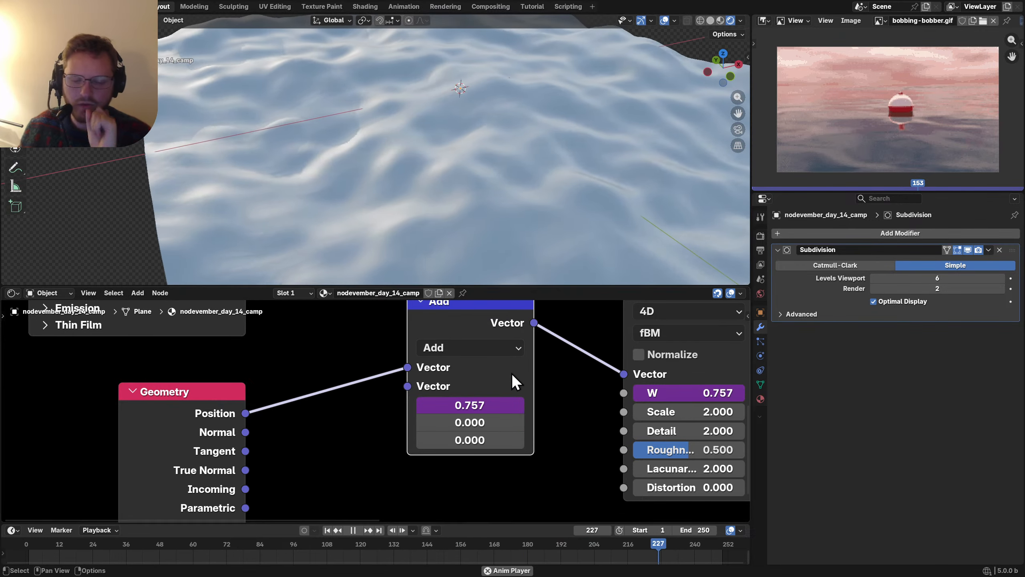
# Step: Halve the wave height by setting the Multiply node's value to 0.1/2
pyautogui.scroll(-8, 565, 359)
pyautogui.moveTo(598, 347); pyautogui.dragTo(464, 363, button='middle')
pyautogui.scroll(4, 441, 386)
pyautogui.click(521, 383)
pyautogui.press('End')
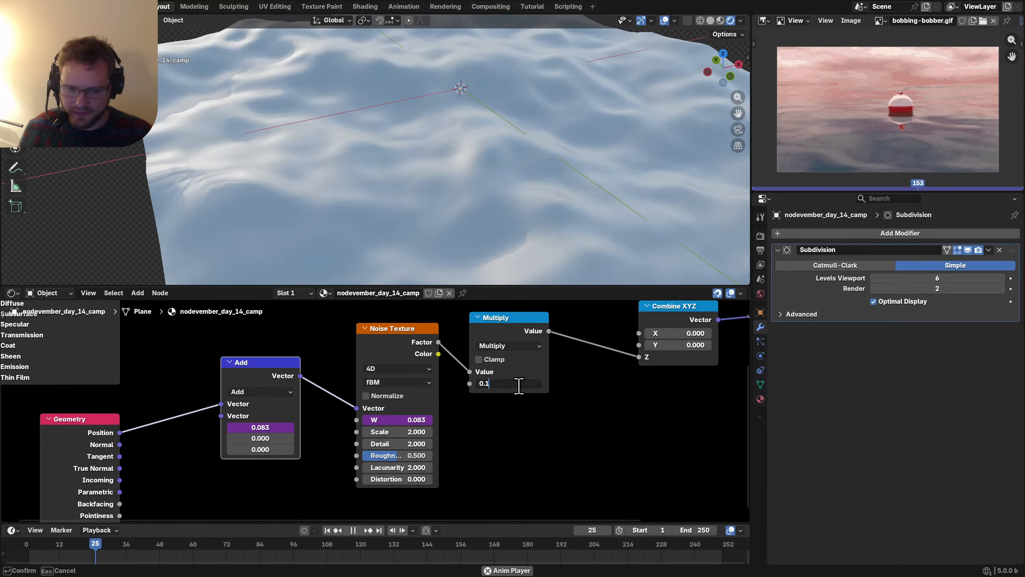
pyautogui.write('/2')
pyautogui.press('Return')
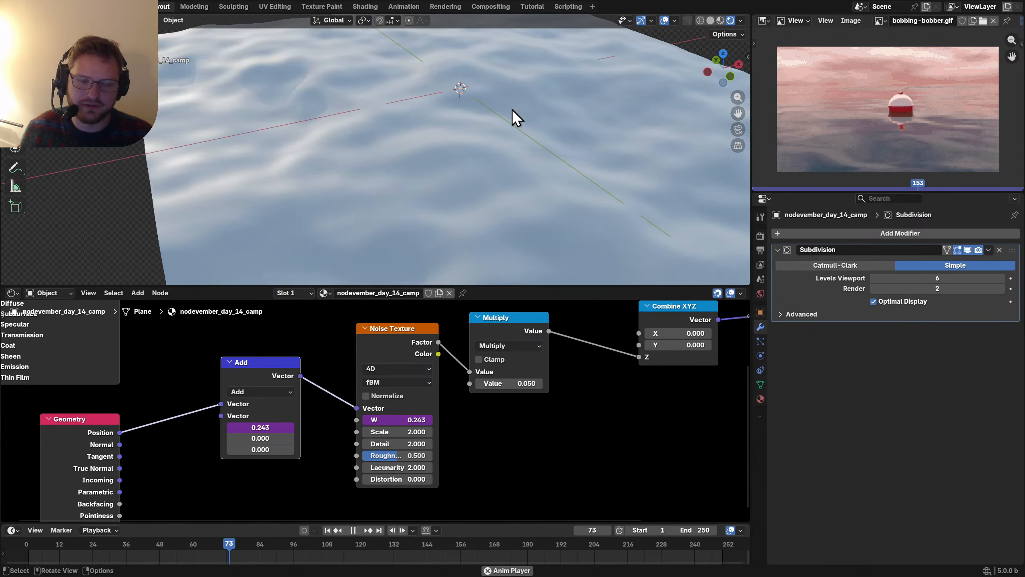
# Step: Hide the viewport overlays with the whole water plane in view
pyautogui.scroll(-5, 462, 150)
pyautogui.moveTo(459, 141); pyautogui.dragTo(434, 131, button='middle')
pyautogui.click(664, 21)
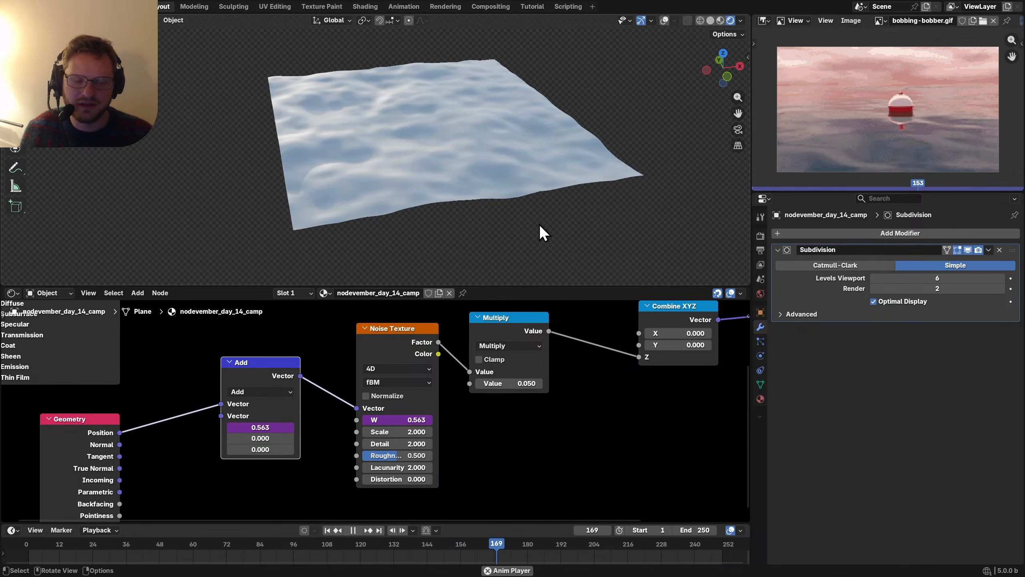
# Step: Try the Noise Texture's W driver as frame/100 during playback, and undo that change
pyautogui.press('space')
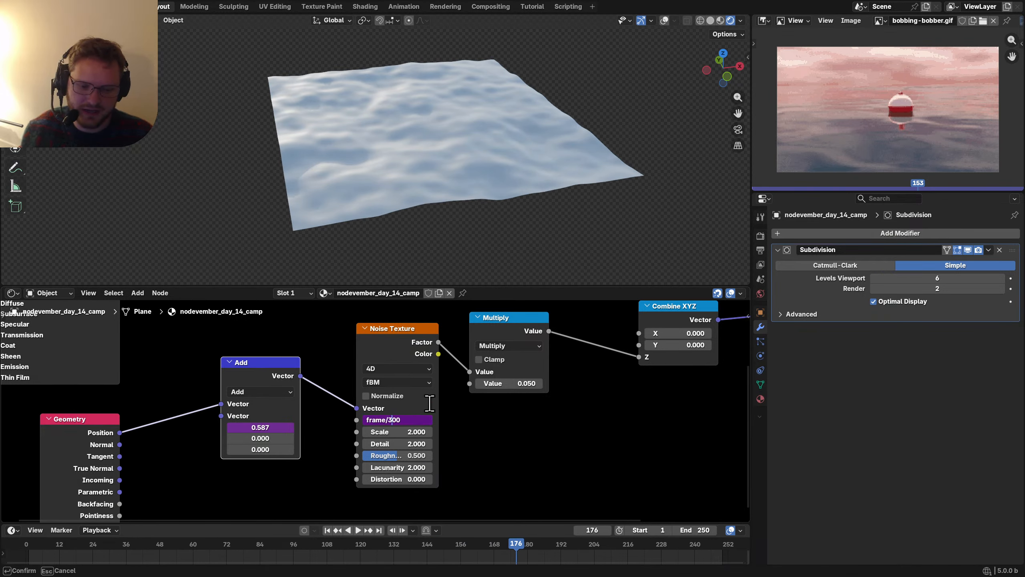
pyautogui.press('BackSpace')
pyautogui.write('1')
pyautogui.press('Return')
pyautogui.press('space')
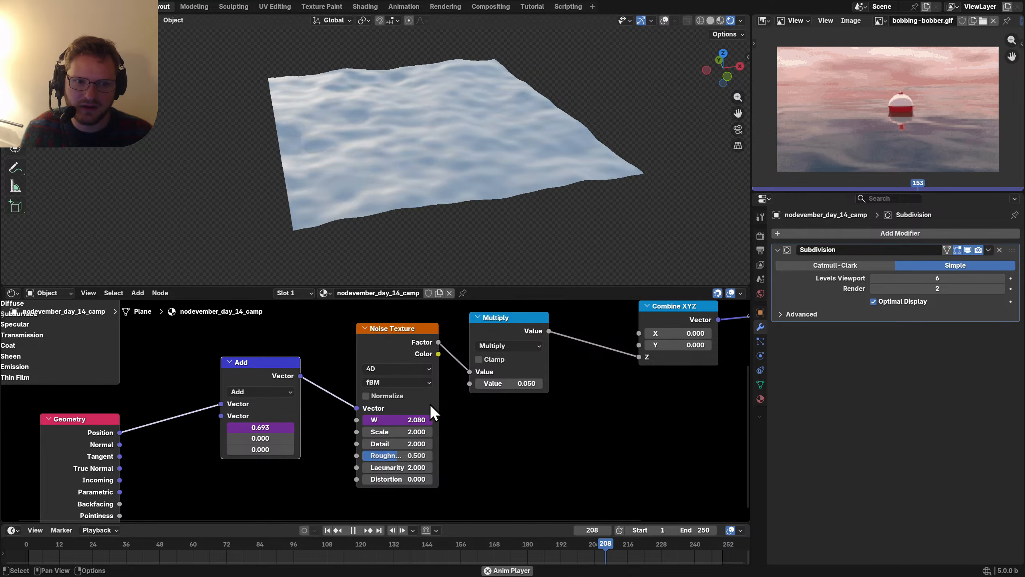
pyautogui.press('space')
pyautogui.hotkey('ctrl', 'z')
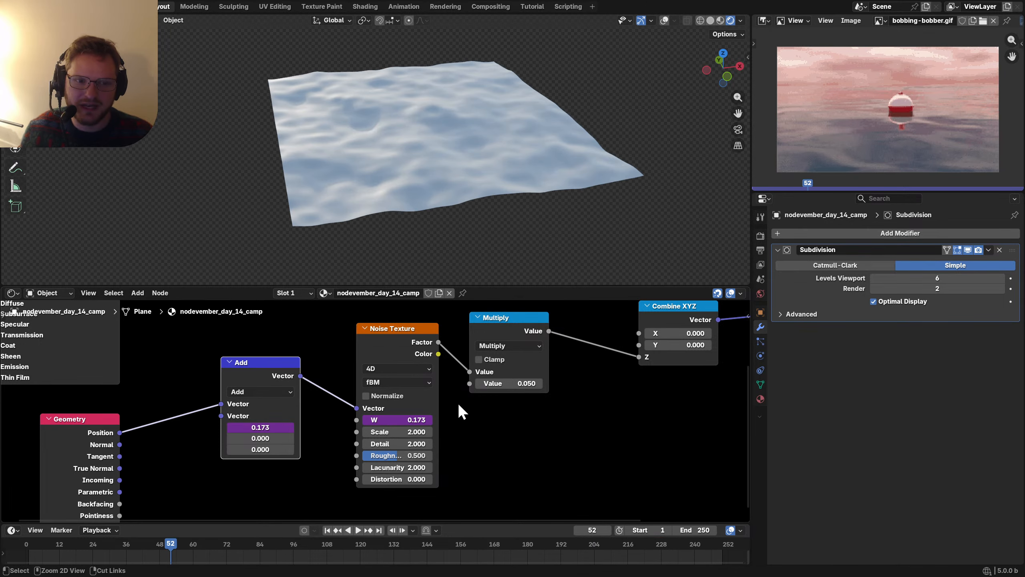
pyautogui.click(407, 419)
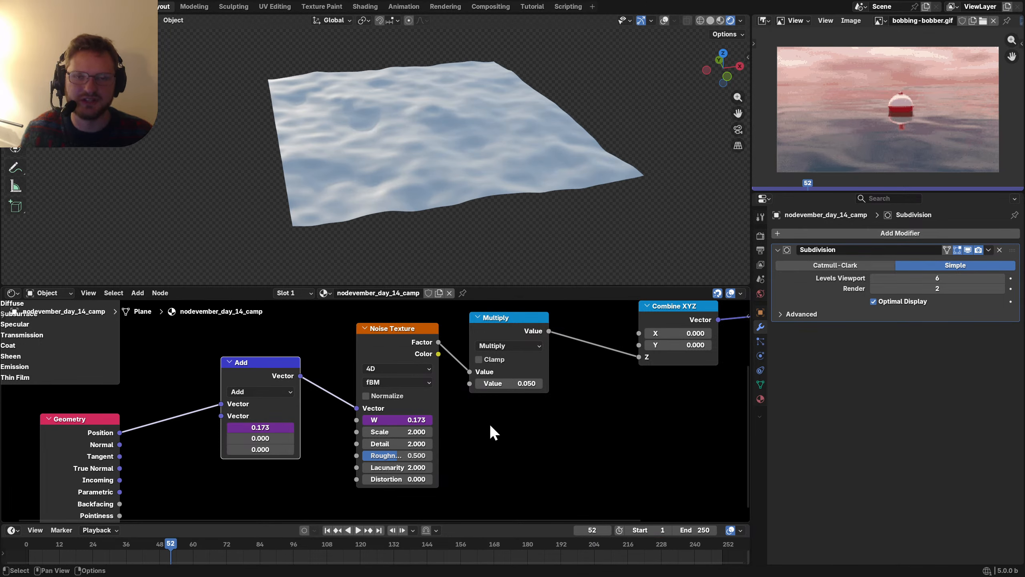
# Step: Save the file and duplicate the Noise Texture node below the original
pyautogui.hotkey('ctrl', 's')
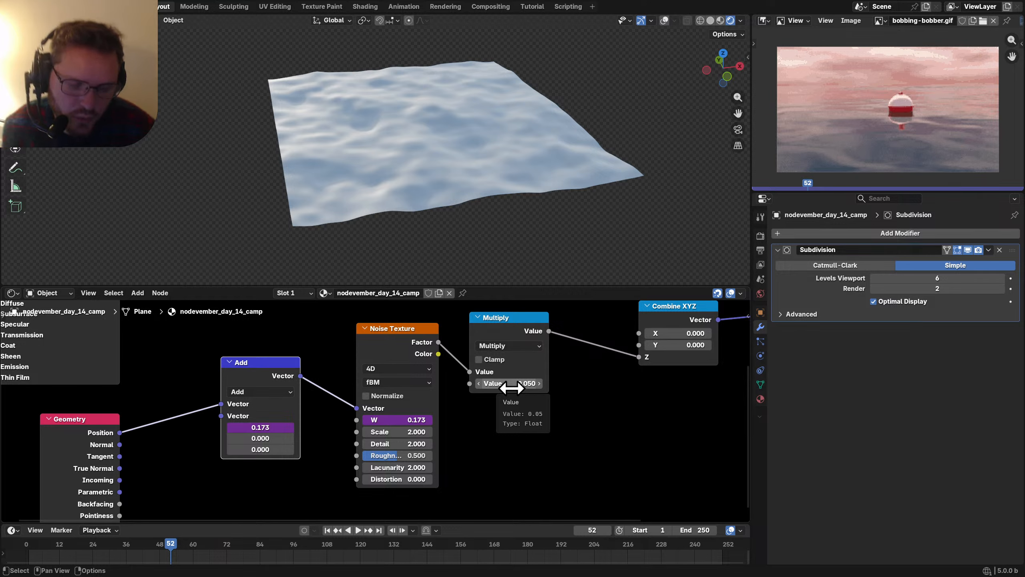
pyautogui.scroll(-2, 415, 360)
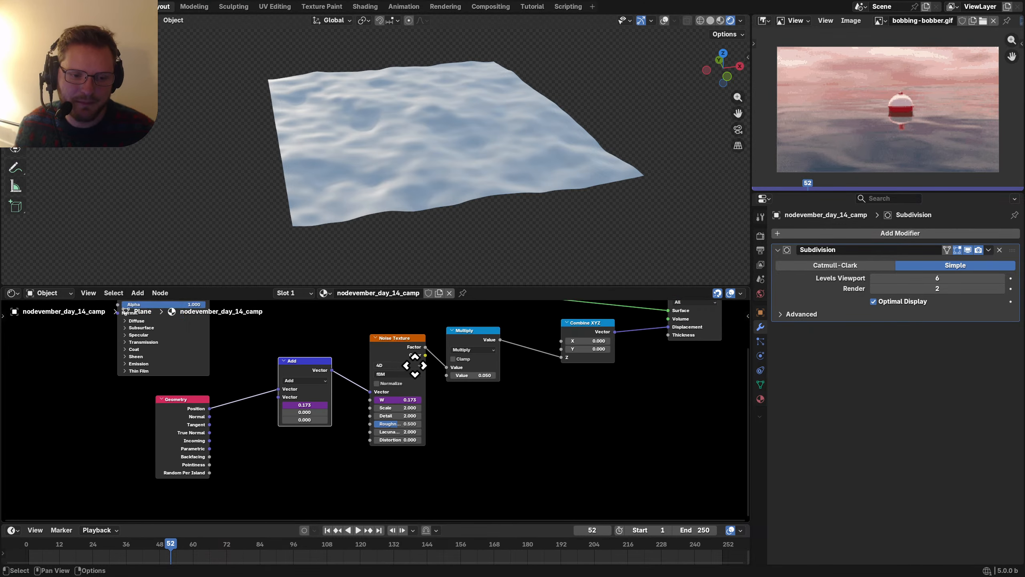
pyautogui.click(394, 328)
pyautogui.hotkey('shift', 'd')
pyautogui.click(411, 458)
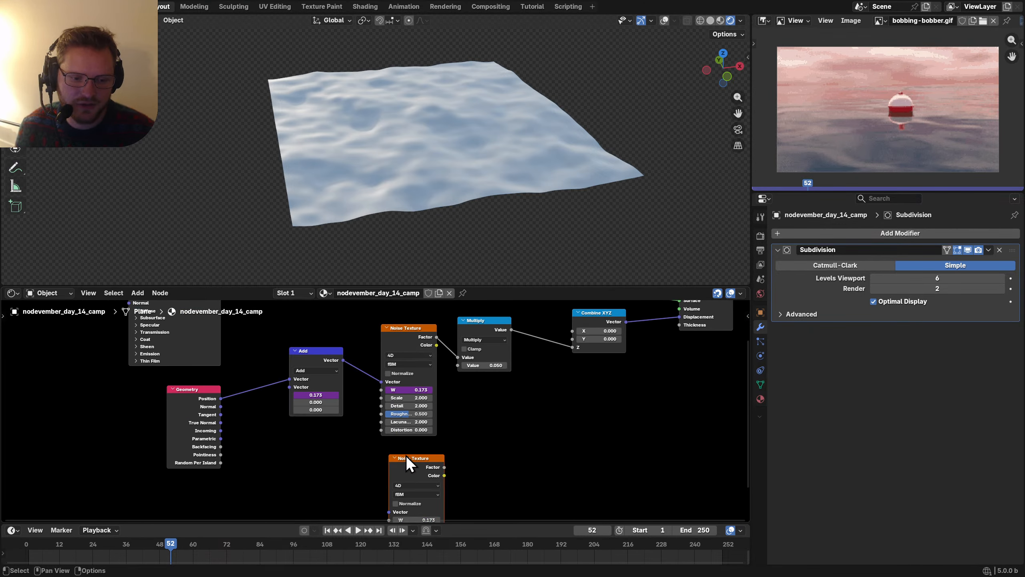
# Step: Duplicate the vector Add node below the original and connect the Geometry node's Position to its first Vector input
pyautogui.moveTo(318, 454); pyautogui.dragTo(369, 424, button='middle')
pyautogui.click(358, 352)
pyautogui.hotkey('shift', 'd')
pyautogui.click(357, 443)
pyautogui.moveTo(271, 369); pyautogui.dragTo(359, 462)
# Step: Set the duplicated Add node's X offset to 0 and drive its Y offset with #frame/100
pyautogui.moveTo(382, 466); pyautogui.dragTo(370, 396, button='middle')
pyautogui.scroll(6, 367, 396)
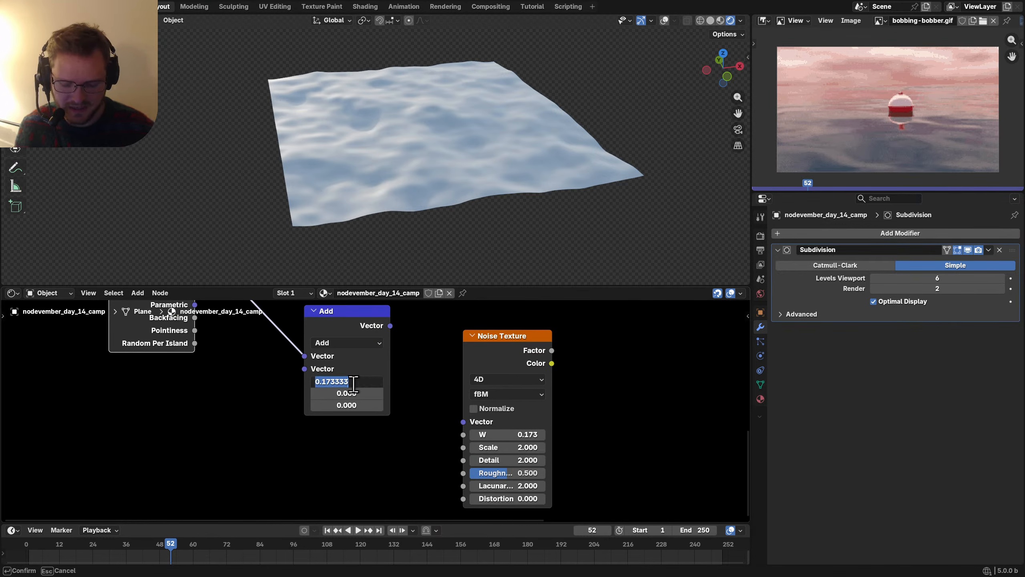
pyautogui.write('0')
pyautogui.press('Return')
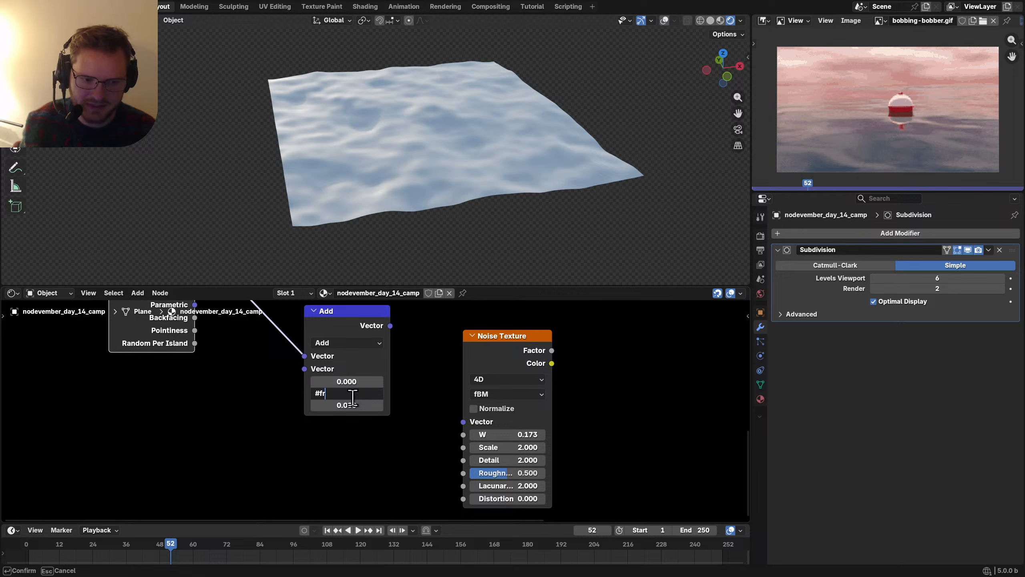
pyautogui.write('ame/10')
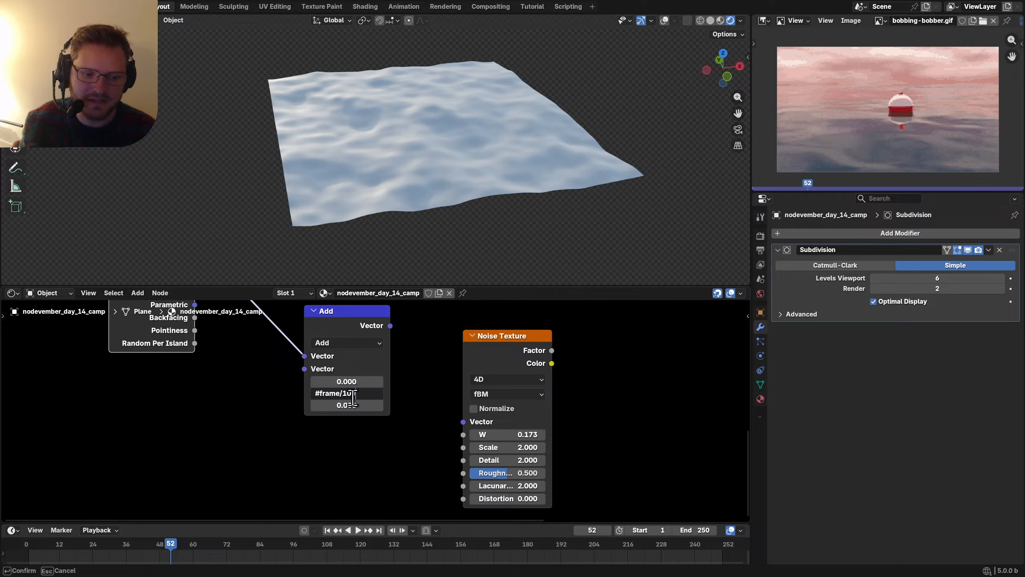
pyautogui.press('Return')
# Step: Connect the duplicated Add node to the second Noise Texture's Vector input and set that texture's W to 27.673
pyautogui.scroll(-5, 357, 399)
pyautogui.moveTo(422, 325); pyautogui.dragTo(435, 378, button='middle')
pyautogui.scroll(3, 383, 404)
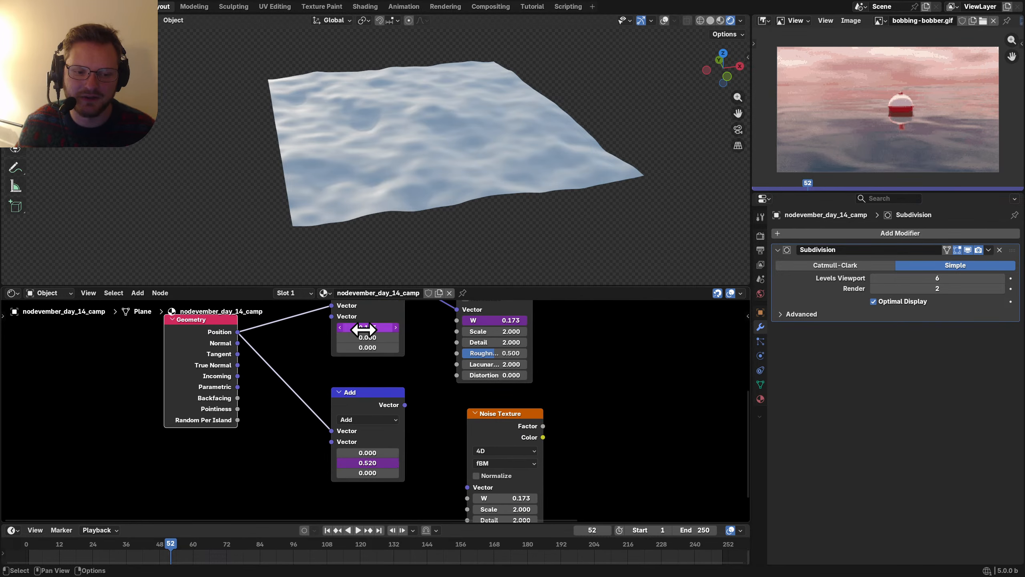
pyautogui.moveTo(405, 405); pyautogui.dragTo(464, 485)
pyautogui.moveTo(502, 459); pyautogui.dragTo(423, 412, button='middle')
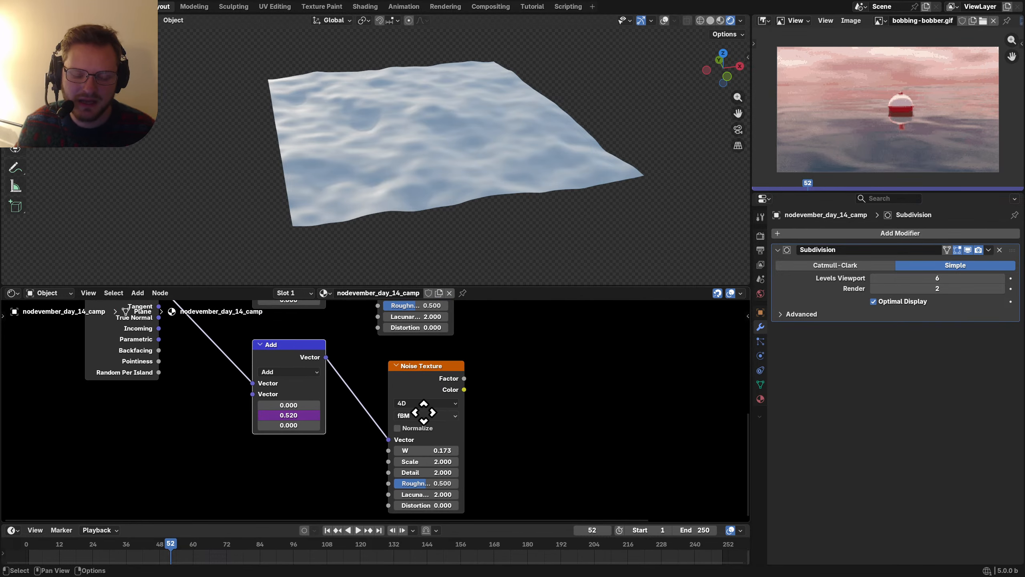
pyautogui.moveTo(434, 369); pyautogui.dragTo(416, 356)
pyautogui.scroll(3, 432, 474)
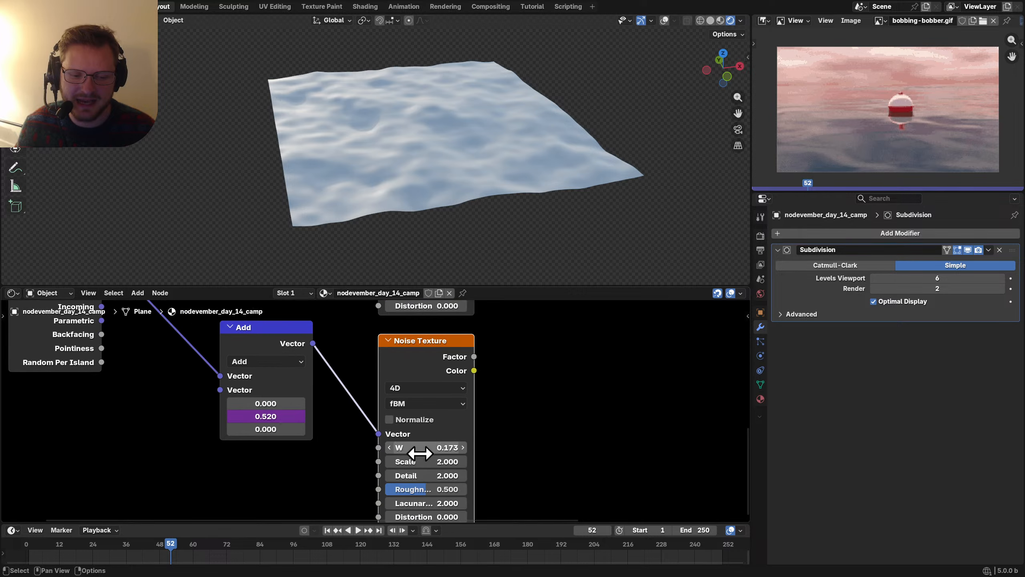
pyautogui.moveTo(418, 451); pyautogui.dragTo(539, 436)
# Step: Preview the second Noise Texture and the original one on the surface to compare their patterns
pyautogui.scroll(-4, 430, 361)
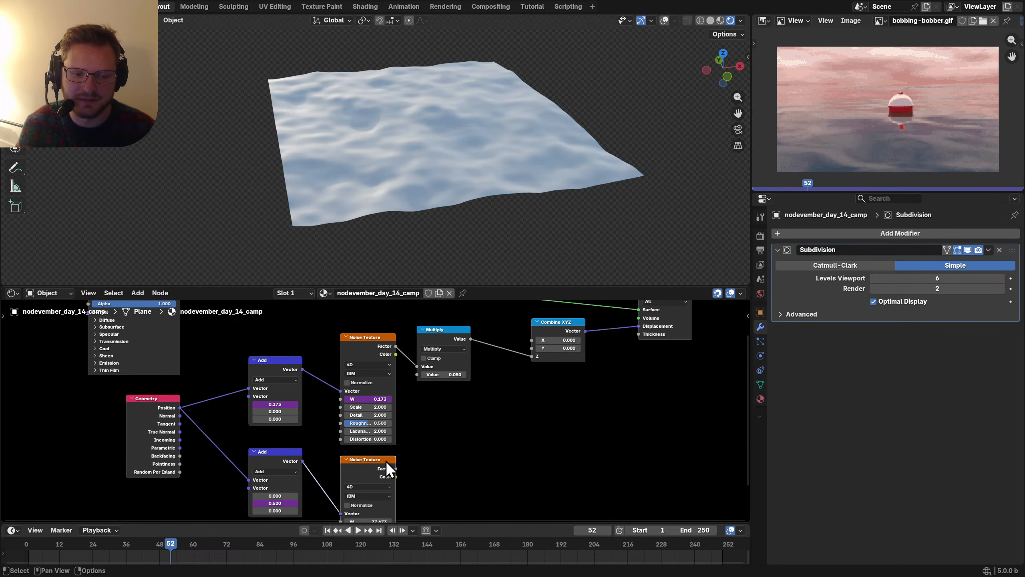
pyautogui.keyDown('ctrl'); pyautogui.keyDown('shift'); pyautogui.click(376, 459); pyautogui.keyUp('shift'); pyautogui.keyUp('ctrl')
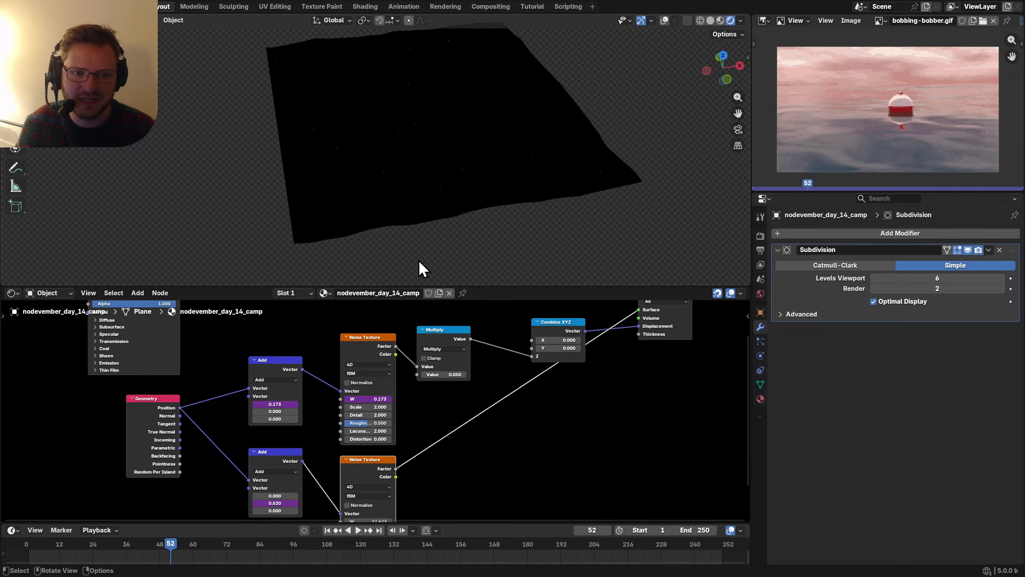
pyautogui.moveTo(533, 388); pyautogui.dragTo(442, 472, button='middle')
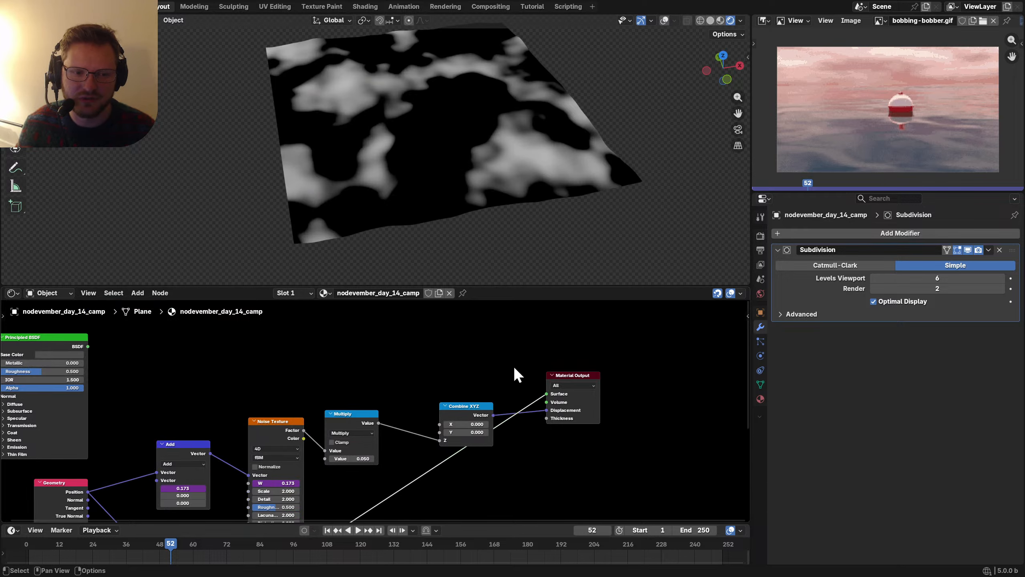
pyautogui.moveTo(348, 454); pyautogui.dragTo(414, 352, button='middle')
pyautogui.keyDown('ctrl'); pyautogui.keyDown('shift'); pyautogui.click(340, 329); pyautogui.keyUp('shift'); pyautogui.keyUp('ctrl')
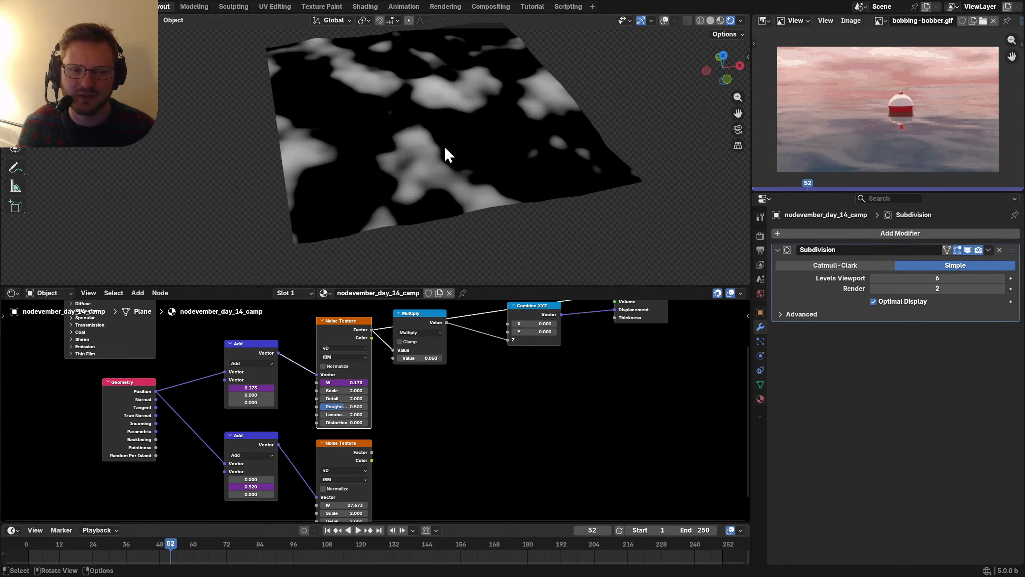
# Step: Move the Multiply, Combine XYZ and Material Output nodes away from the Noise Textures to make room between them
pyautogui.moveTo(595, 380); pyautogui.dragTo(523, 415, button='middle')
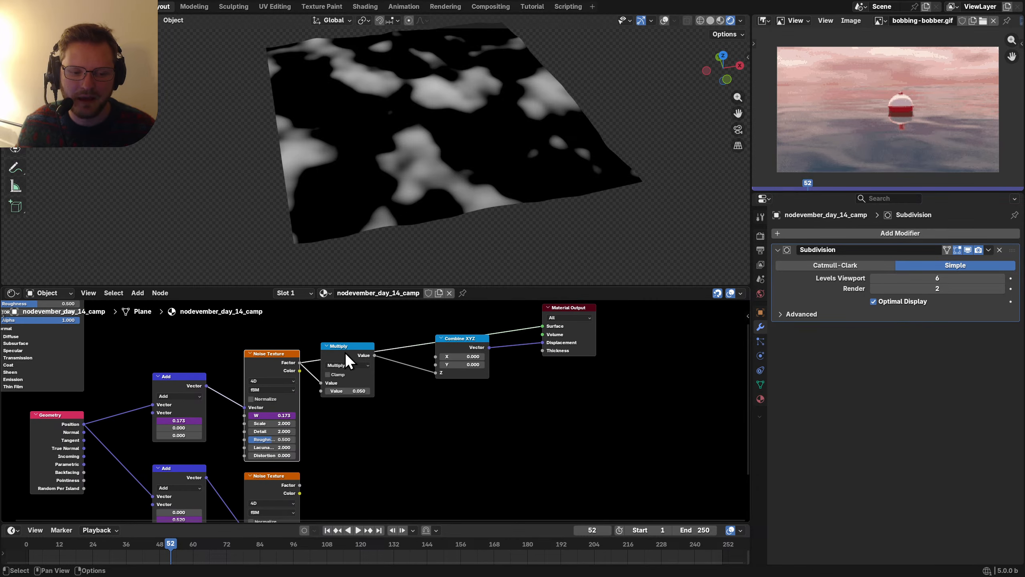
pyautogui.moveTo(348, 360); pyautogui.dragTo(378, 379)
pyautogui.moveTo(621, 393); pyautogui.dragTo(348, 321)
pyautogui.press('g')
pyautogui.click(455, 317)
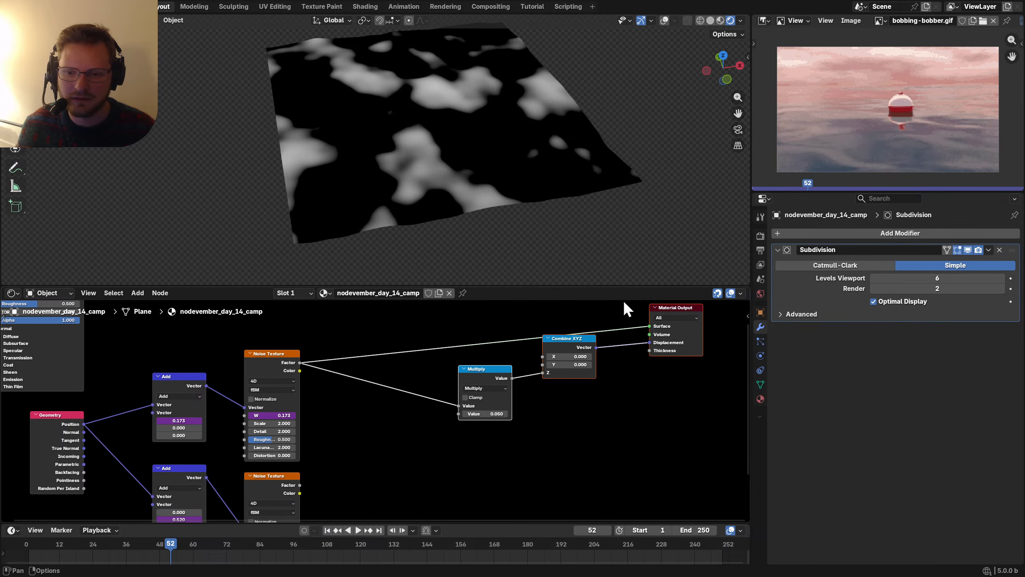
# Step: Switch the scene's render engine to Cycles
pyautogui.click(761, 236)
pyautogui.click(902, 238)
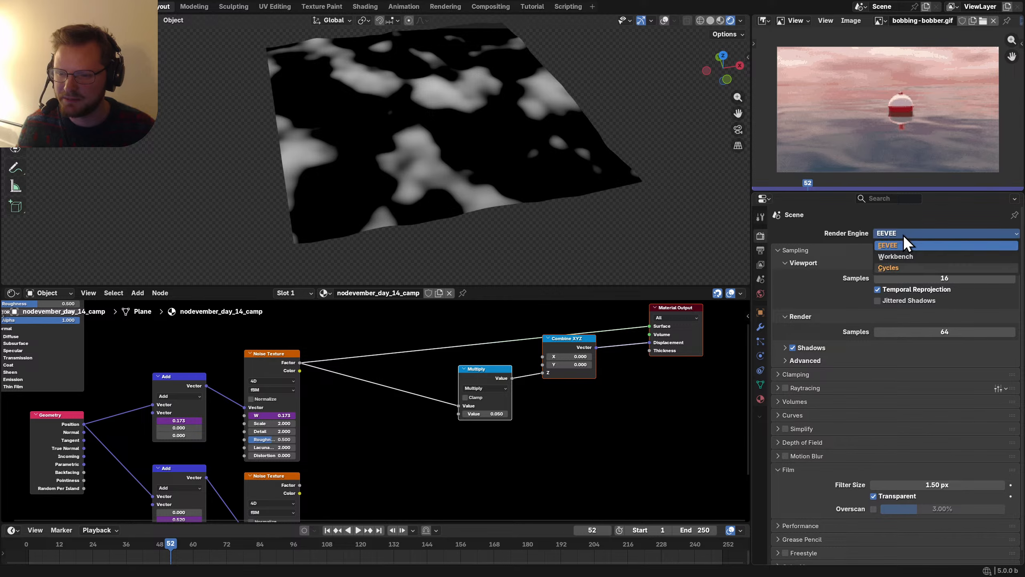
pyautogui.click(903, 235)
pyautogui.moveTo(460, 178); pyautogui.dragTo(452, 174, button='middle')
# Step: Insert a copy of the Multiply node set to Add before it, sum both Noise Texture factors there, and preview the sum
pyautogui.moveTo(450, 437); pyautogui.dragTo(461, 398, button='middle')
pyautogui.click(516, 331)
pyautogui.hotkey('shift', 'd')
pyautogui.click(420, 340)
pyautogui.click(398, 355)
pyautogui.click(400, 362)
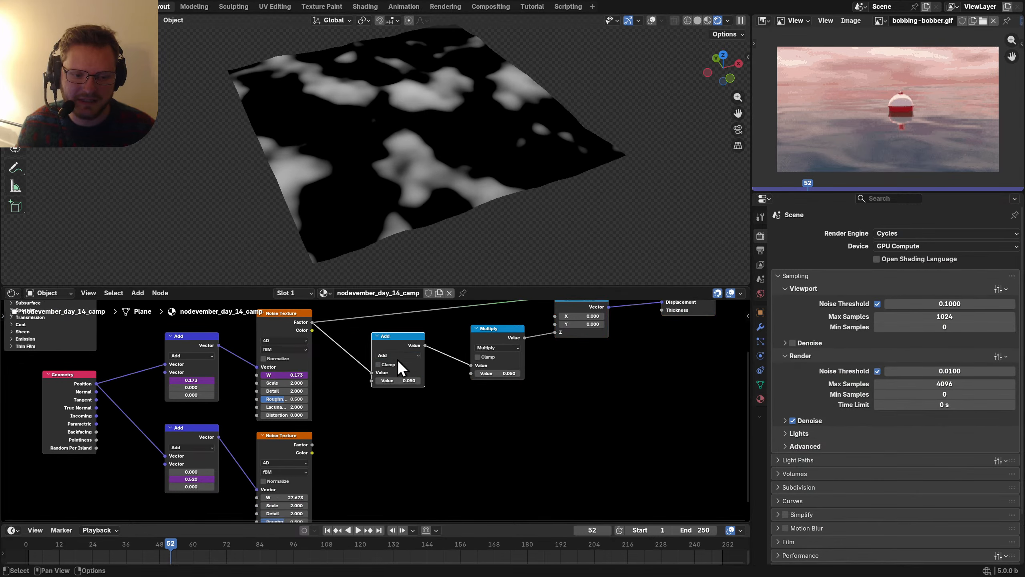
pyautogui.moveTo(313, 444); pyautogui.dragTo(370, 385)
pyautogui.keyDown('ctrl'); pyautogui.keyDown('shift'); pyautogui.click(400, 341); pyautogui.keyUp('shift'); pyautogui.keyUp('ctrl')
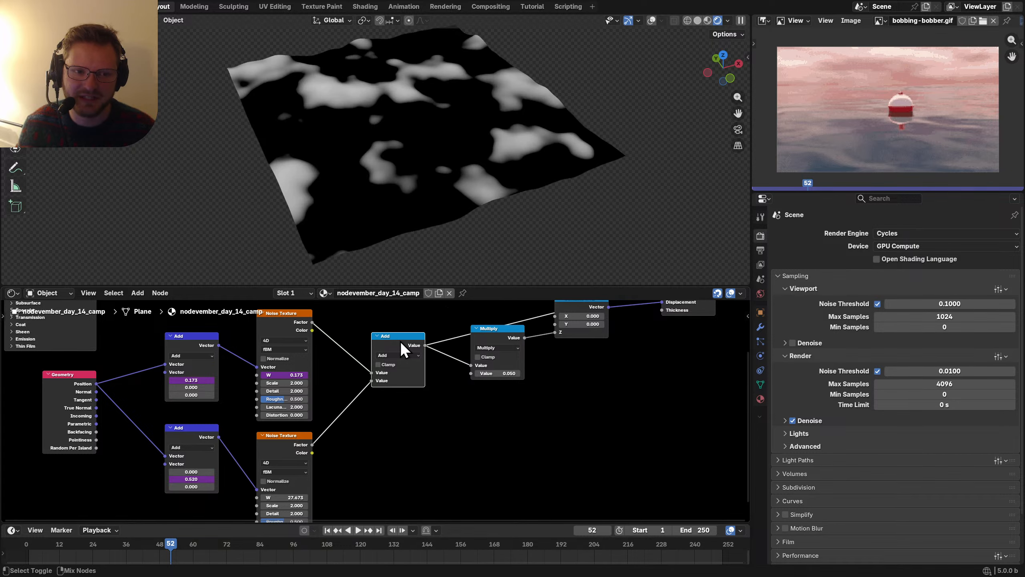
# Step: Reconnect the Principled BSDF to the Material Output's Surface and open the plane's modifier settings
pyautogui.moveTo(560, 315); pyautogui.dragTo(499, 375, button='middle')
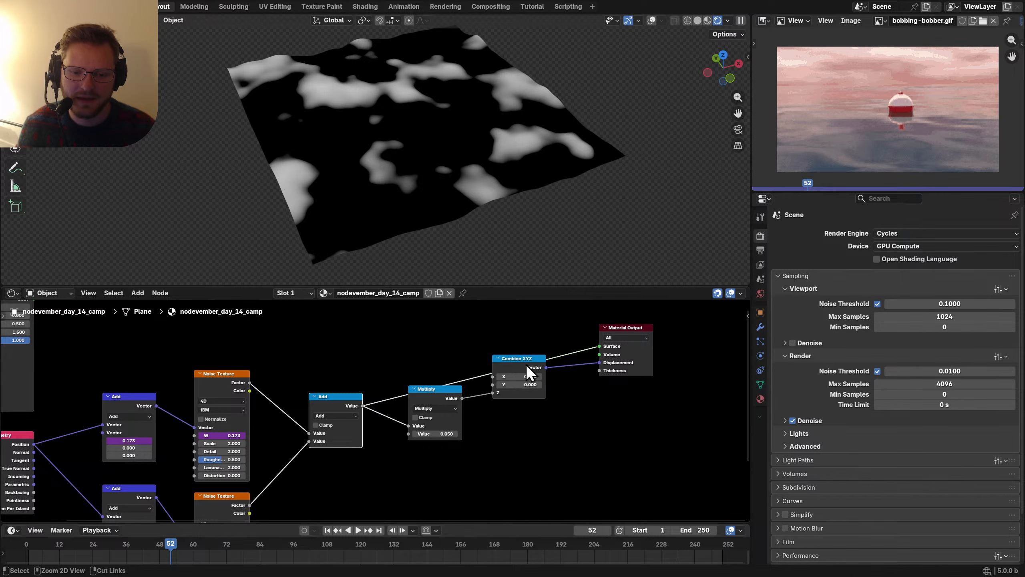
pyautogui.moveTo(127, 329); pyautogui.dragTo(358, 397, button='middle')
pyautogui.keyDown('ctrl'); pyautogui.keyDown('shift'); pyautogui.click(201, 365); pyautogui.keyUp('shift'); pyautogui.keyUp('ctrl')
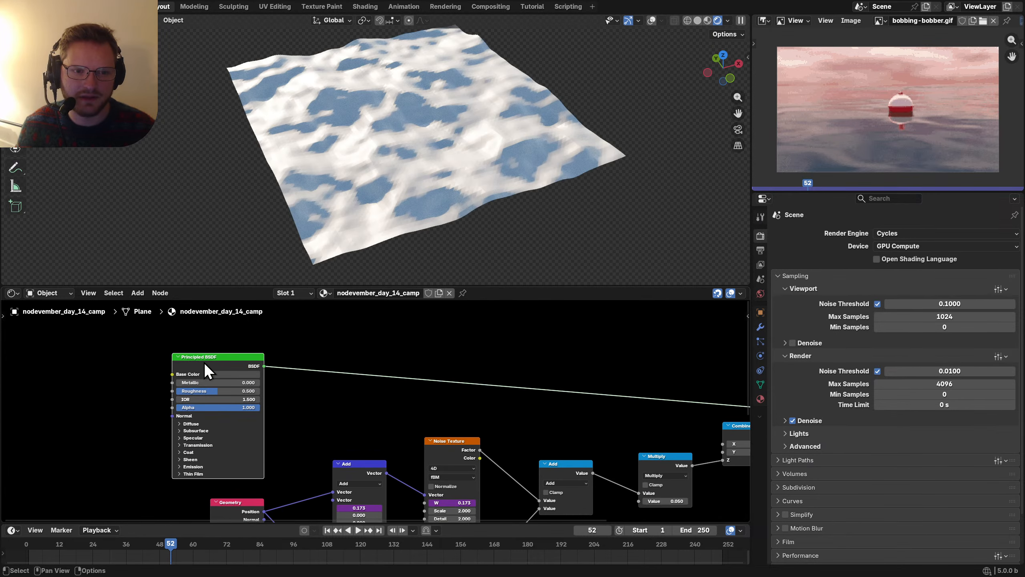
pyautogui.click(760, 327)
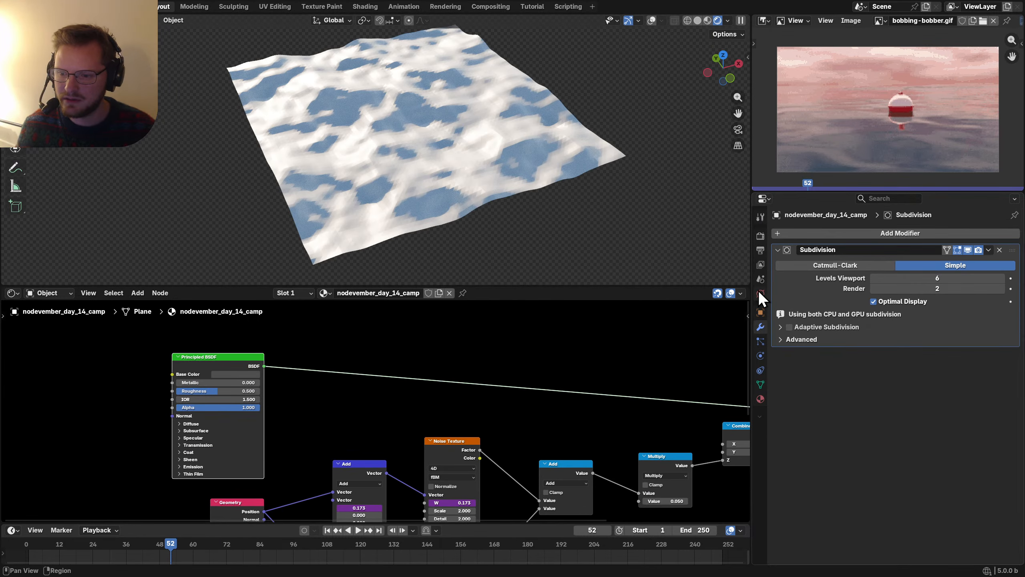
# Step: Apply Shade Smooth to the water plane
pyautogui.rightClick(466, 134)
pyautogui.press('Escape')
pyautogui.rightClick(426, 133)
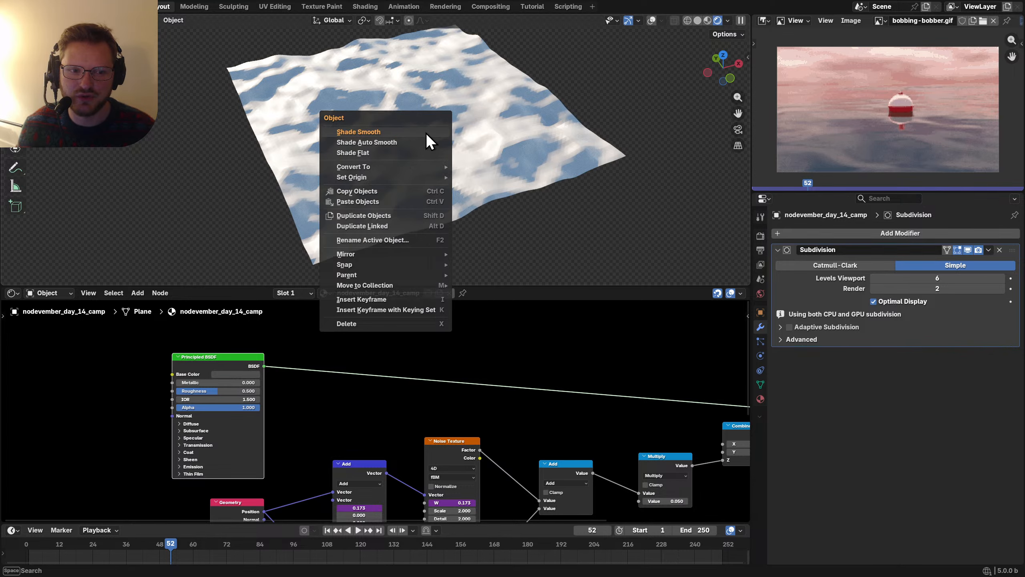
pyautogui.click(426, 132)
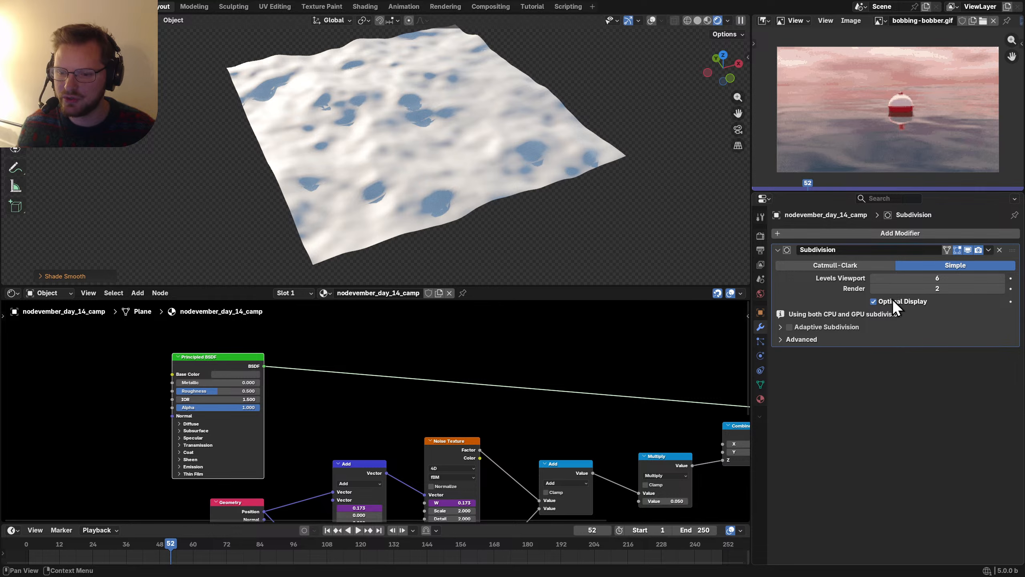
# Step: Enable Adaptive Subdivision on the plane's Subdivision modifier and expand its adaptive and advanced settings
pyautogui.click(789, 327)
pyautogui.click(790, 326)
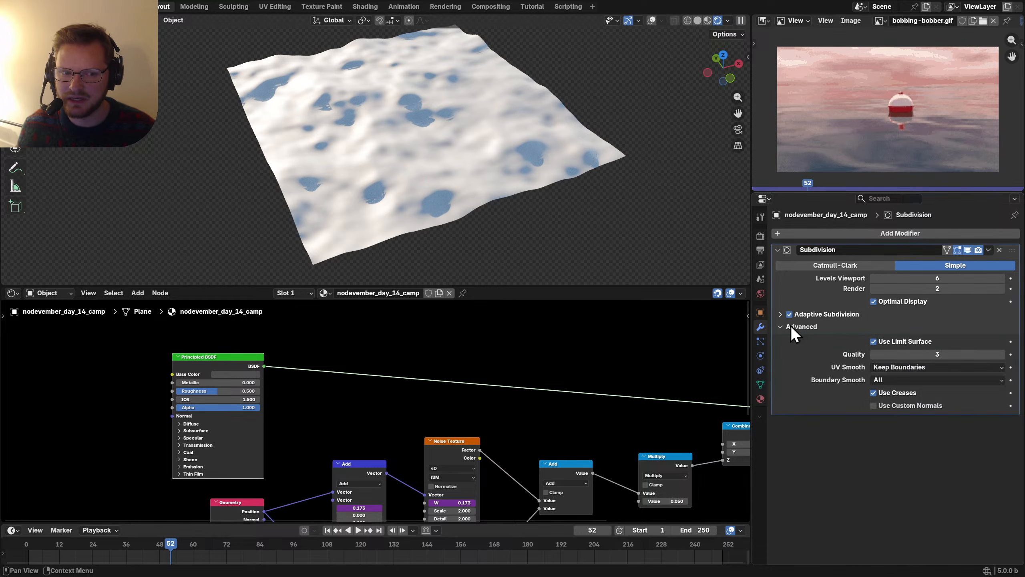
pyautogui.click(791, 328)
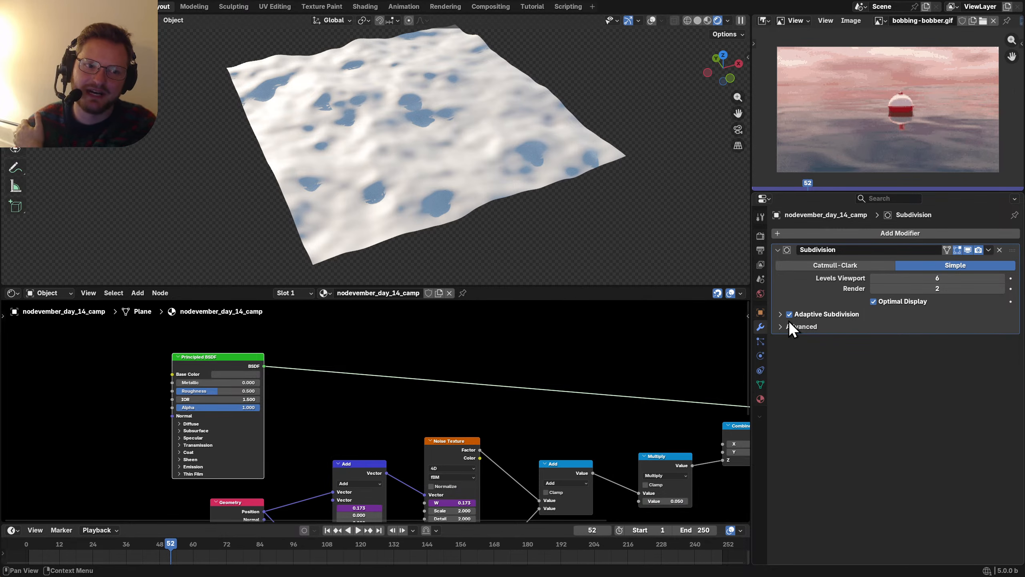
pyautogui.scroll(5, 371, 122)
pyautogui.moveTo(400, 131); pyautogui.dragTo(411, 121, button='middle')
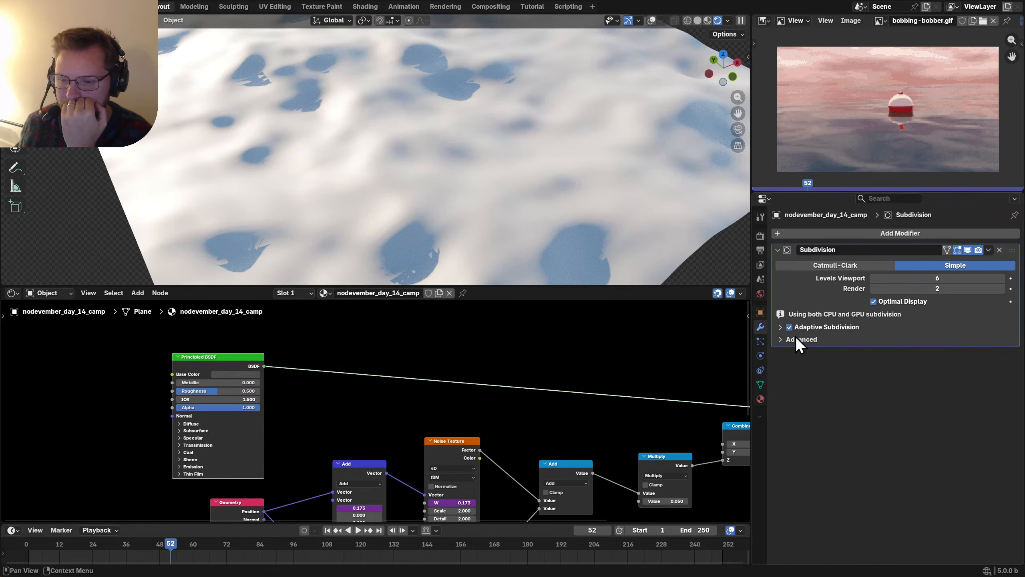
pyautogui.click(797, 339)
pyautogui.click(790, 327)
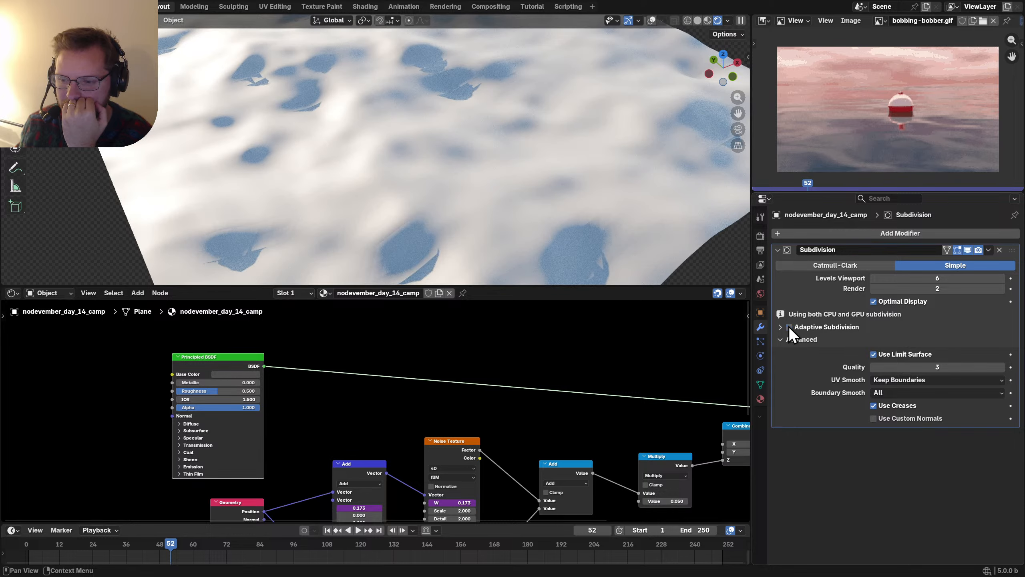
pyautogui.click(789, 327)
pyautogui.click(780, 315)
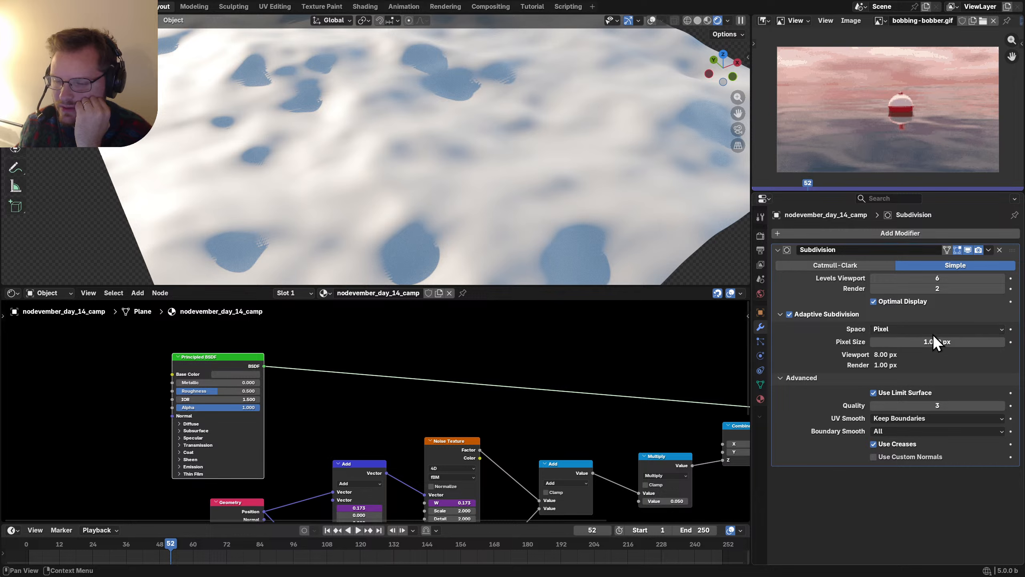
# Step: Try Object as the adaptive subdivision space on the water plane, then return to Pixel
pyautogui.click(908, 329)
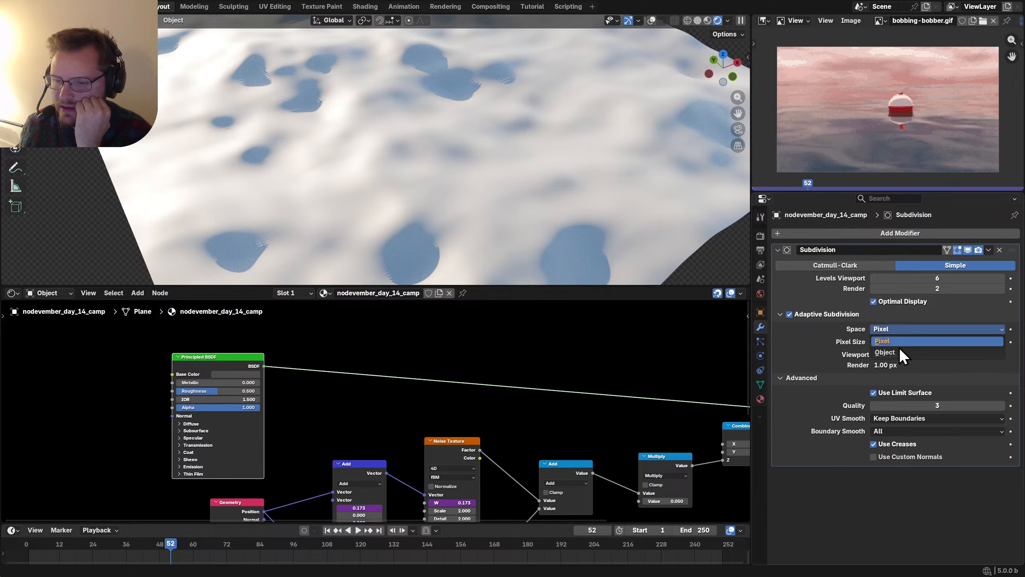
pyautogui.click(899, 353)
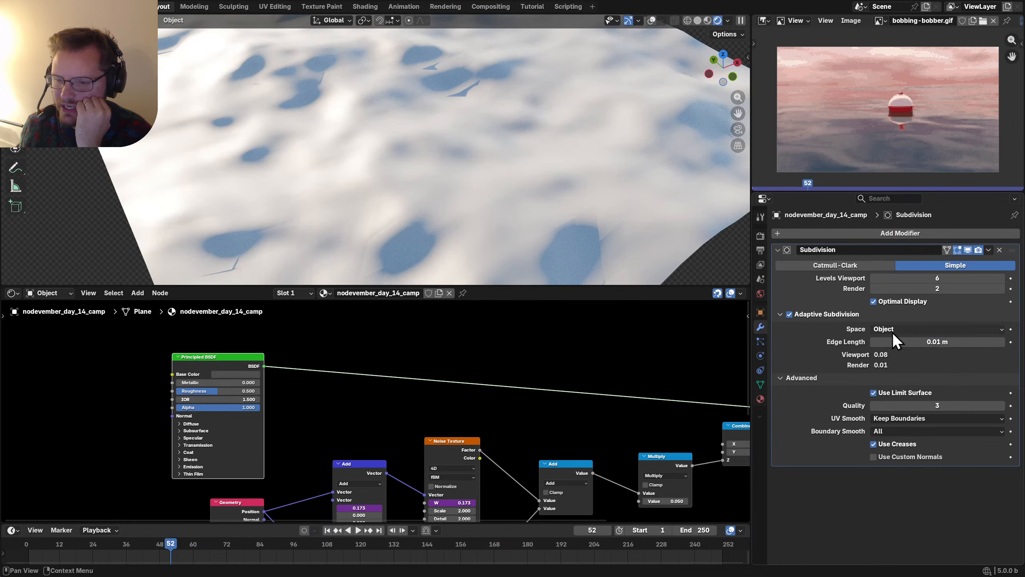
pyautogui.click(895, 328)
pyautogui.click(891, 342)
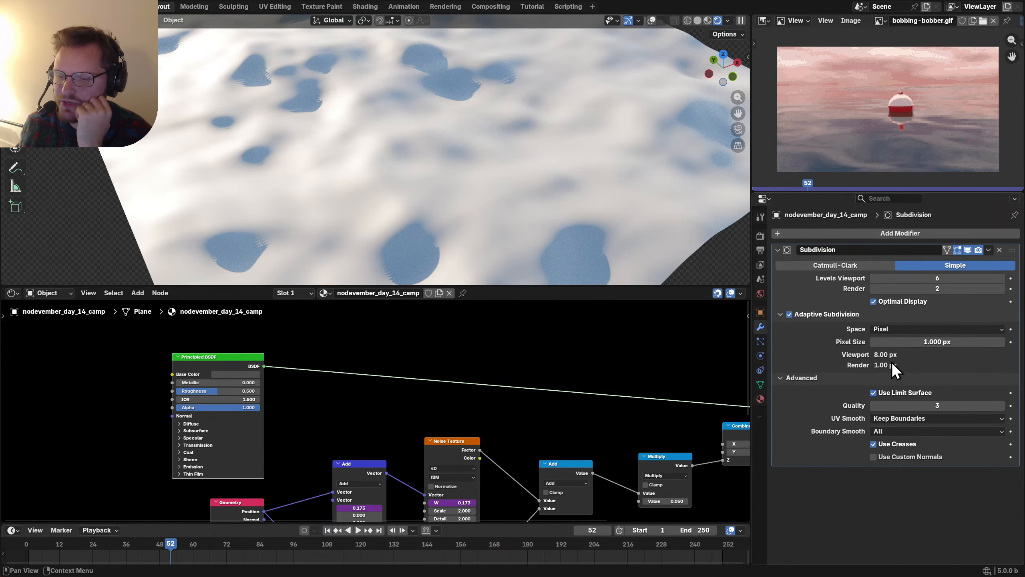
# Step: Save the file and set the adaptive subdivision's Pixel Size to 0.5 px
pyautogui.scroll(-5, 474, 170)
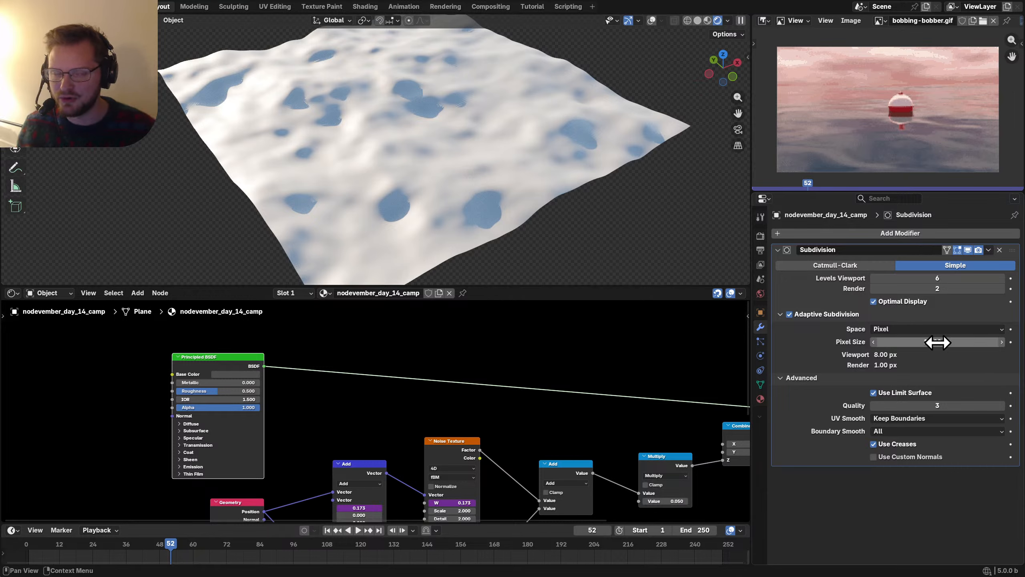
pyautogui.scroll(4, 444, 133)
pyautogui.hotkey('ctrl', 's')
pyautogui.scroll(-4, 443, 133)
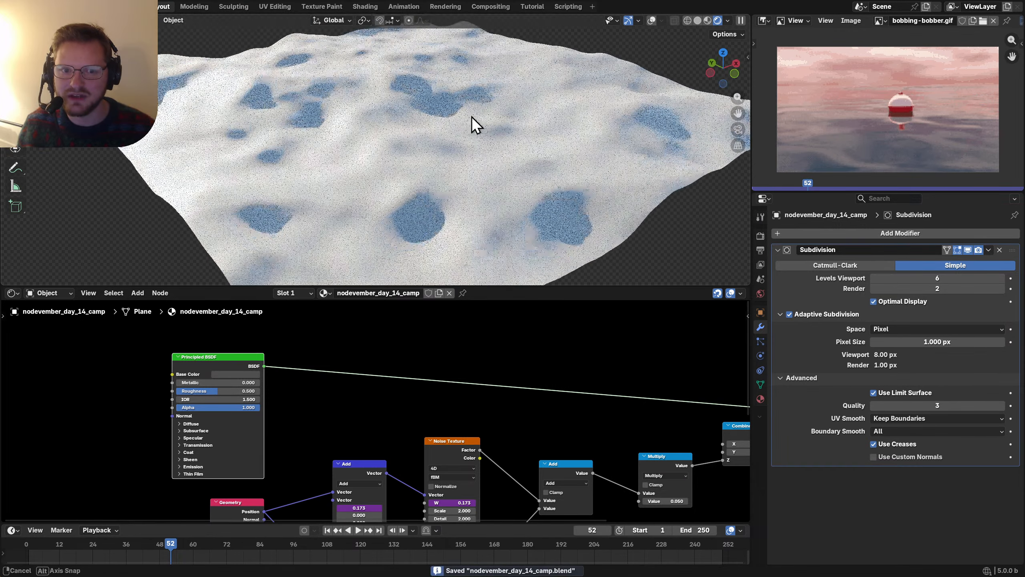
pyautogui.click(929, 344)
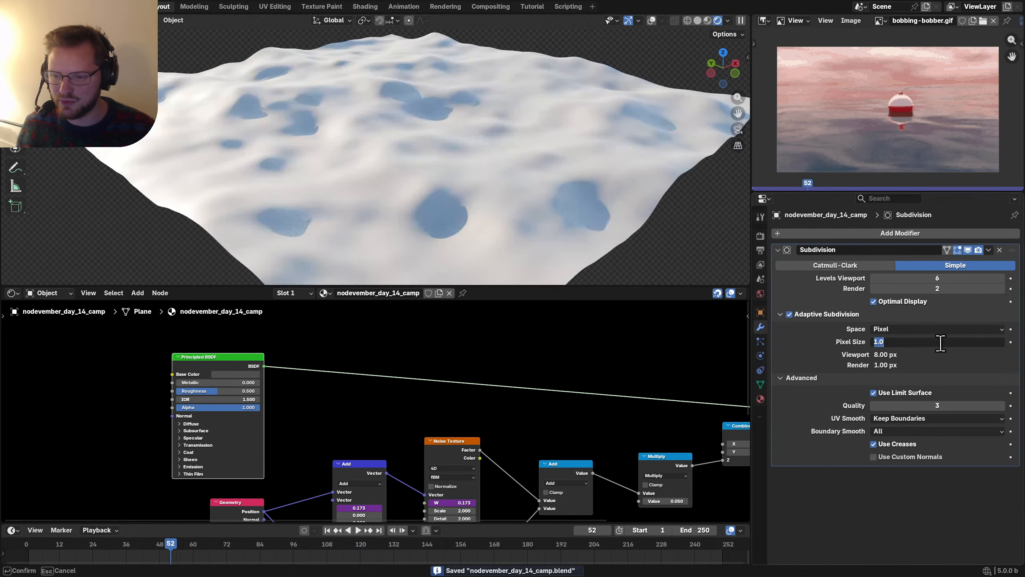
pyautogui.press('Return')
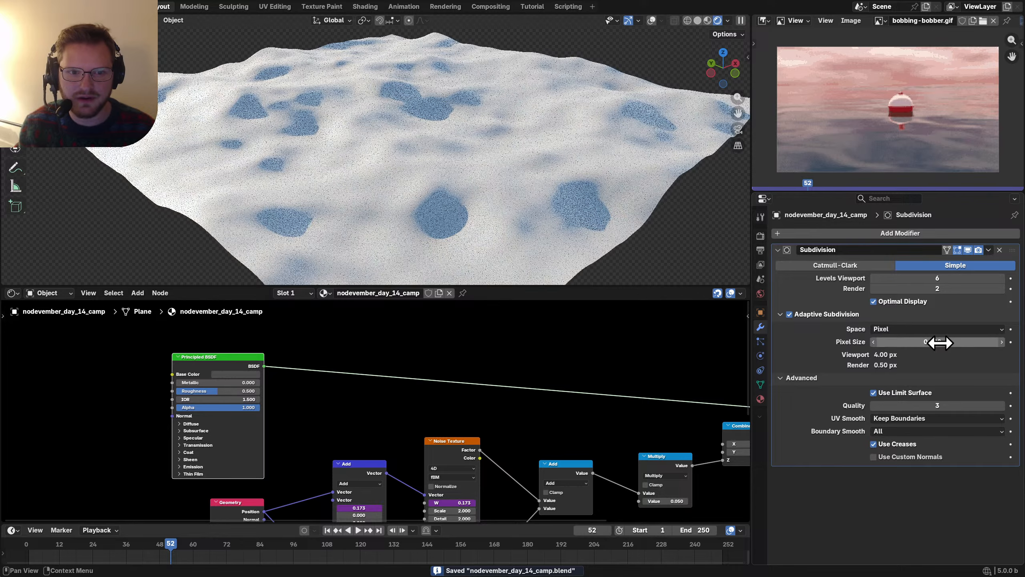
# Step: Undo and redo the Pixel Size change to compare the water surface close up
pyautogui.scroll(10, 484, 81)
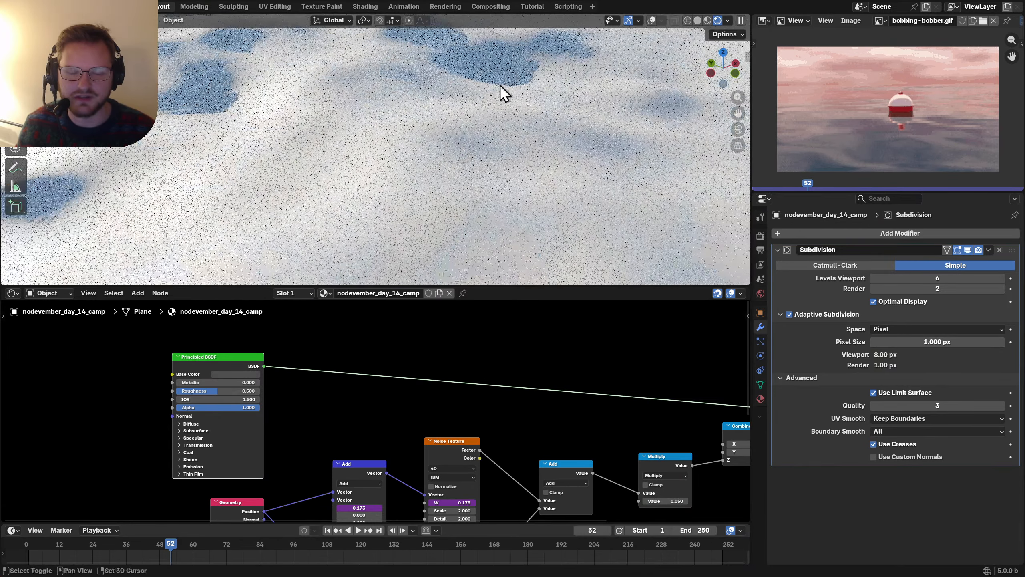
pyautogui.hotkey('ctrl', 'shift', 'z')
pyautogui.scroll(-9, 426, 165)
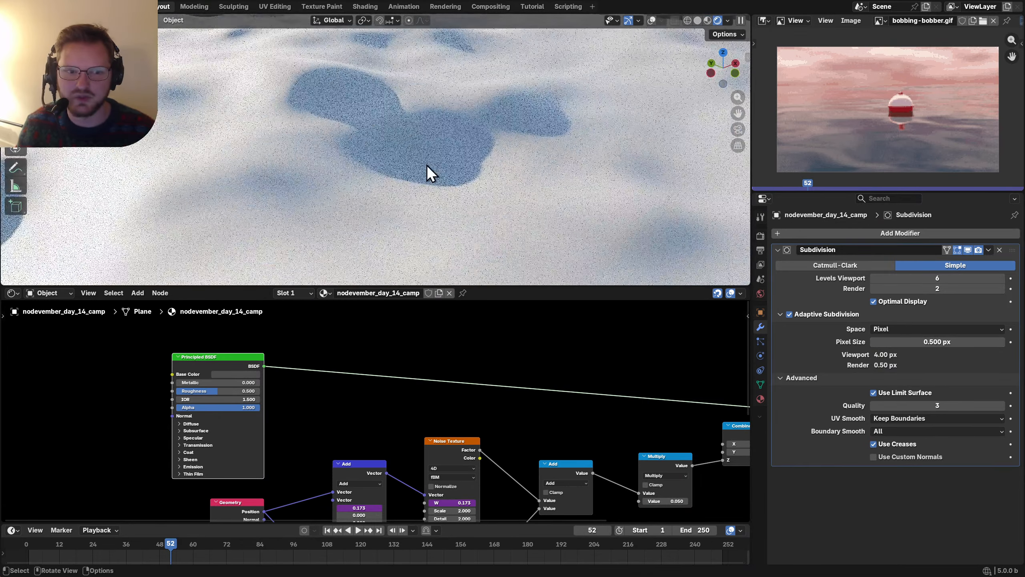
# Step: Play the animation to check how the displaced water surface moves
pyautogui.moveTo(410, 165); pyautogui.dragTo(365, 188, button='middle')
pyautogui.press('space')
pyautogui.press('space')
pyautogui.moveTo(464, 465); pyautogui.dragTo(343, 350, button='middle')
pyautogui.press('space')
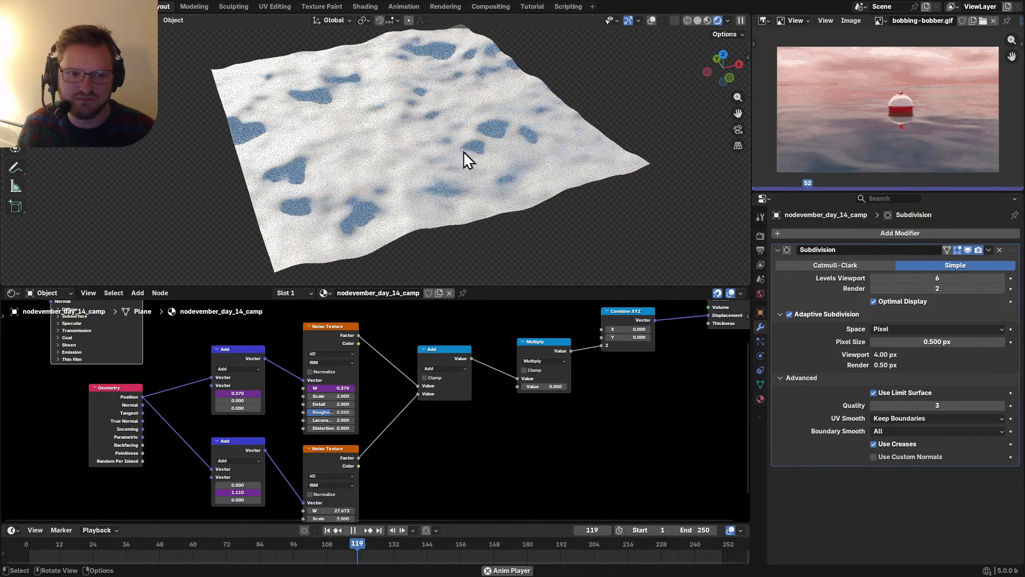
pyautogui.press('space')
# Step: Switch the render engine to EEVEE and play the water animation
pyautogui.click(760, 235)
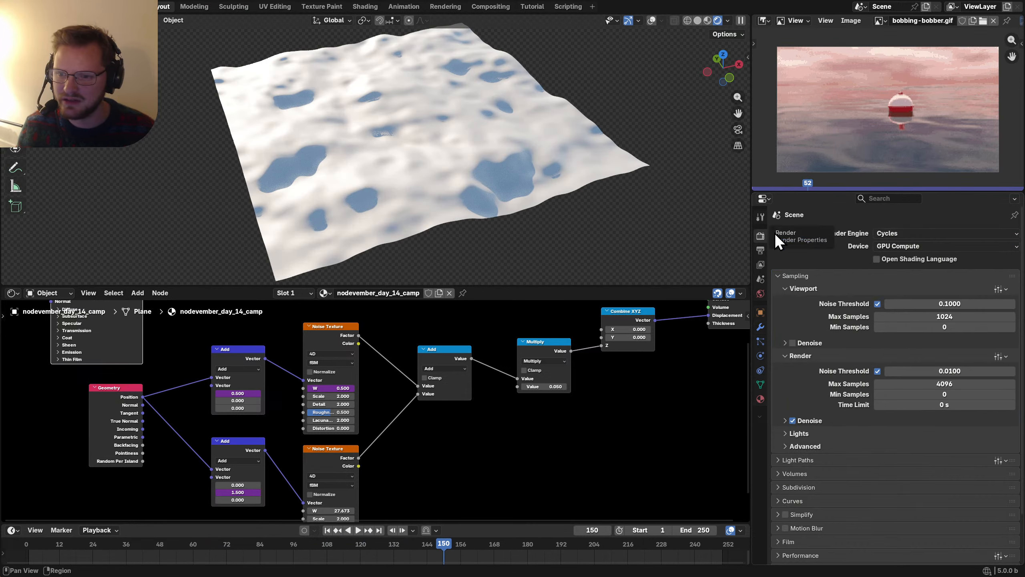
pyautogui.click(898, 233)
pyautogui.click(897, 246)
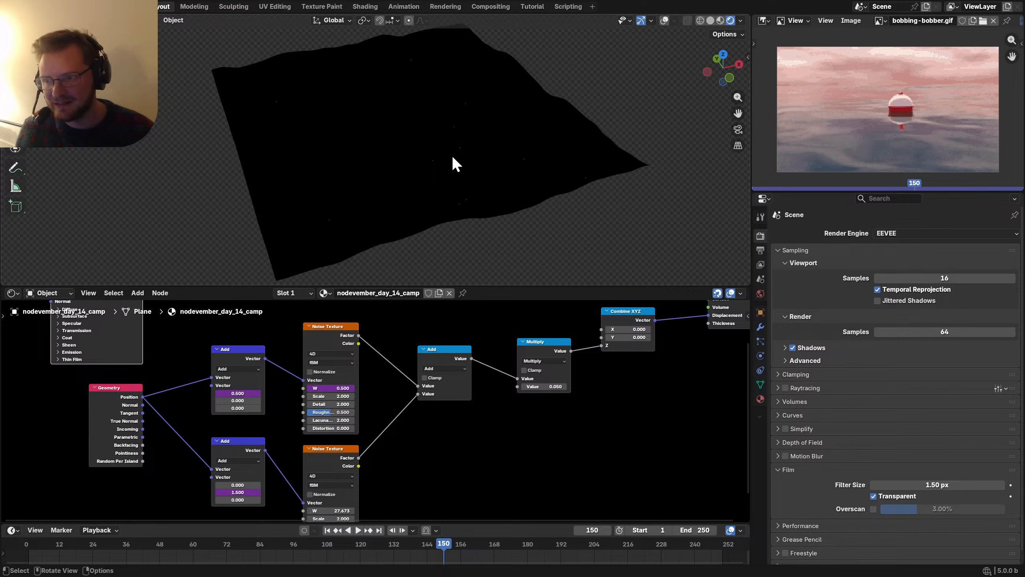
pyautogui.press('space')
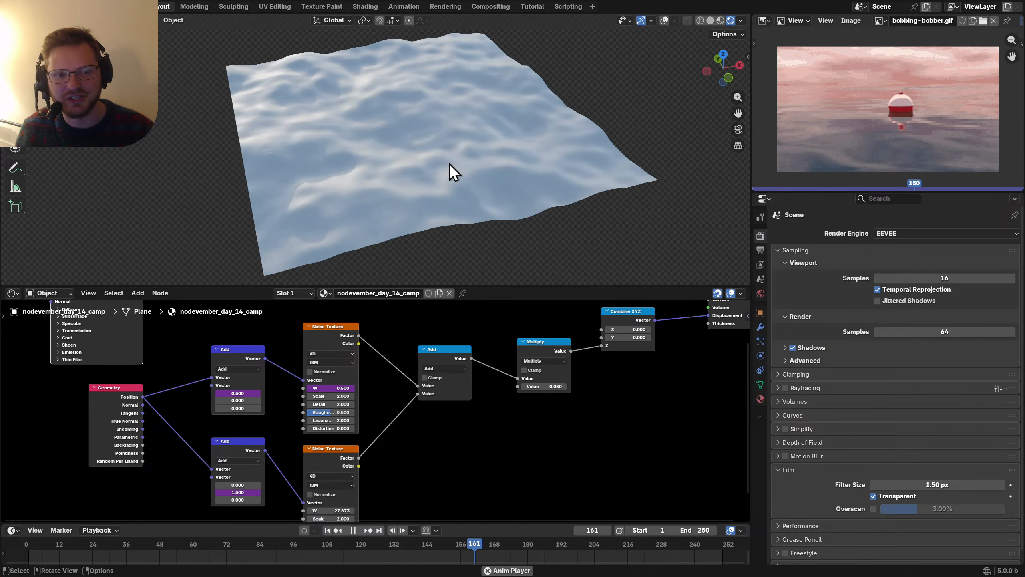
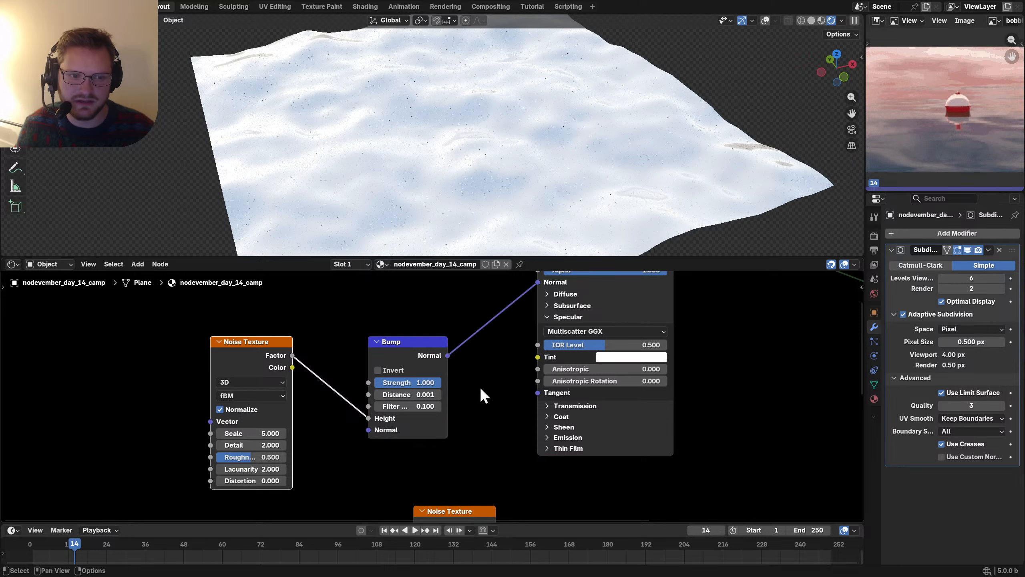
# Step: Set the Bump node's Filter Width to 1 and Distance to 0.1, and preview its normal output
pyautogui.moveTo(451, 351); pyautogui.dragTo(478, 349, button='middle')
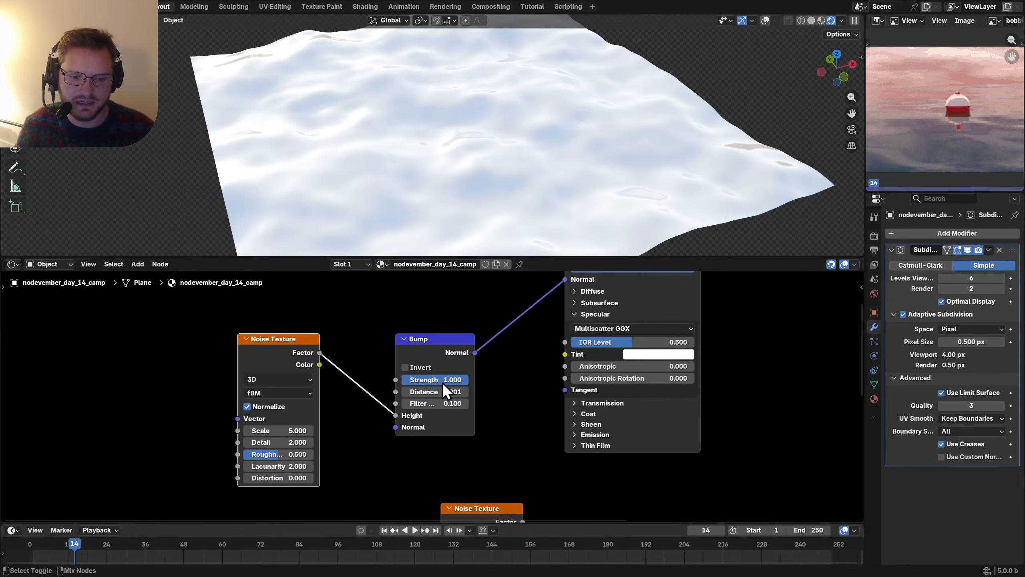
pyautogui.moveTo(429, 403); pyautogui.dragTo(468, 392)
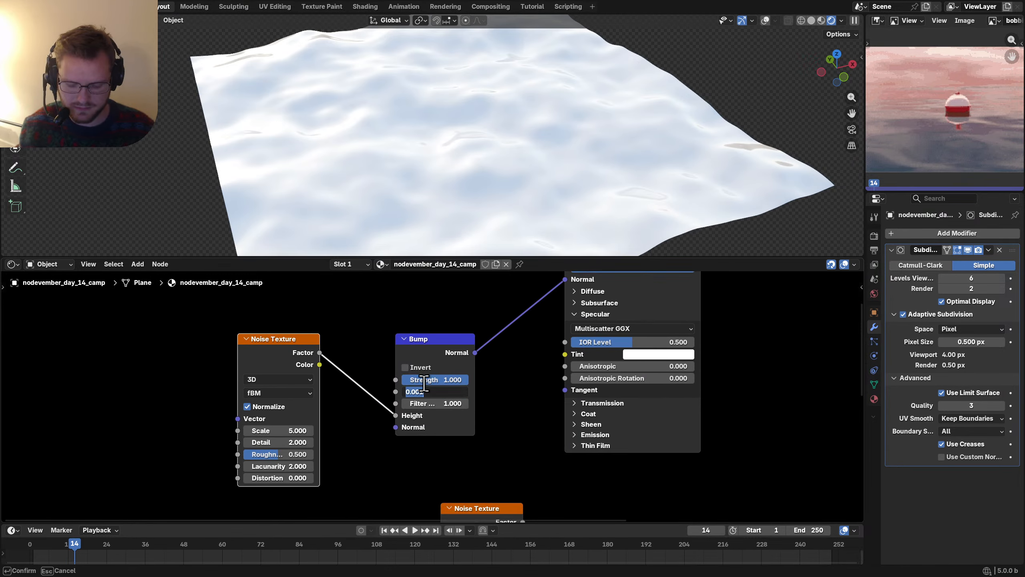
pyautogui.keyDown('ctrl'); pyautogui.keyDown('shift'); pyautogui.click(420, 340); pyautogui.keyUp('shift'); pyautogui.keyUp('ctrl')
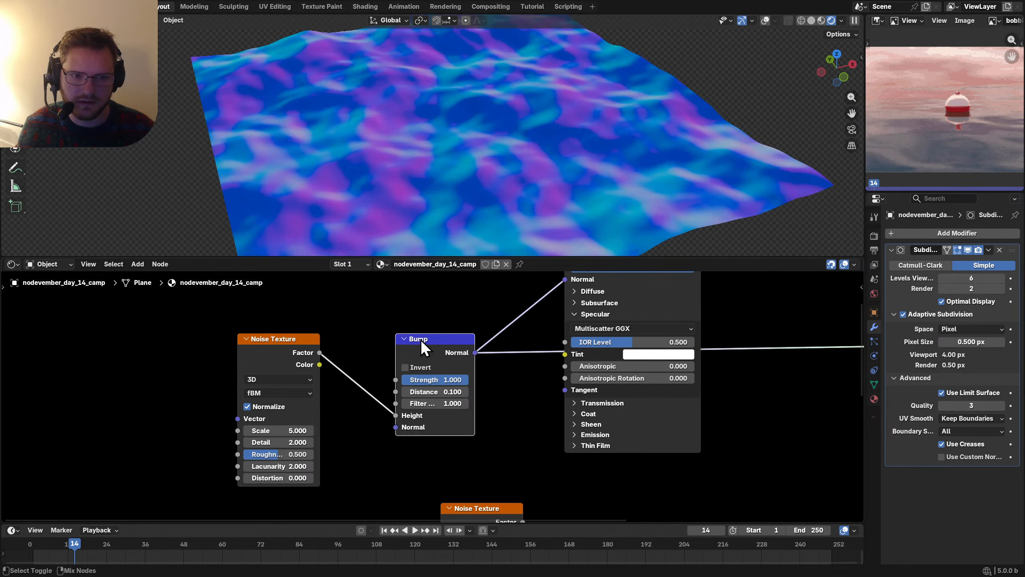
# Step: Preview the Noise Texture feeding the Bump node, raise its Scale to 98, and return the preview to the Principled BSDF
pyautogui.keyDown('ctrl'); pyautogui.keyDown('shift'); pyautogui.click(262, 344); pyautogui.keyUp('shift'); pyautogui.keyUp('ctrl')
pyautogui.moveTo(278, 430); pyautogui.dragTo(307, 430)
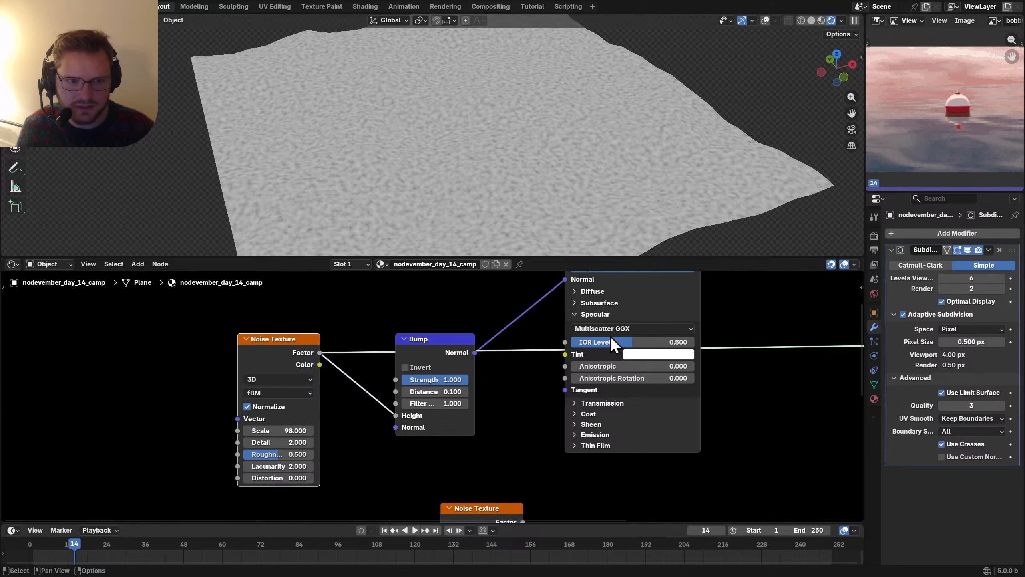
pyautogui.scroll(5, 506, 331)
pyautogui.keyDown('ctrl'); pyautogui.keyDown('shift'); pyautogui.click(499, 315); pyautogui.keyUp('shift'); pyautogui.keyUp('ctrl')
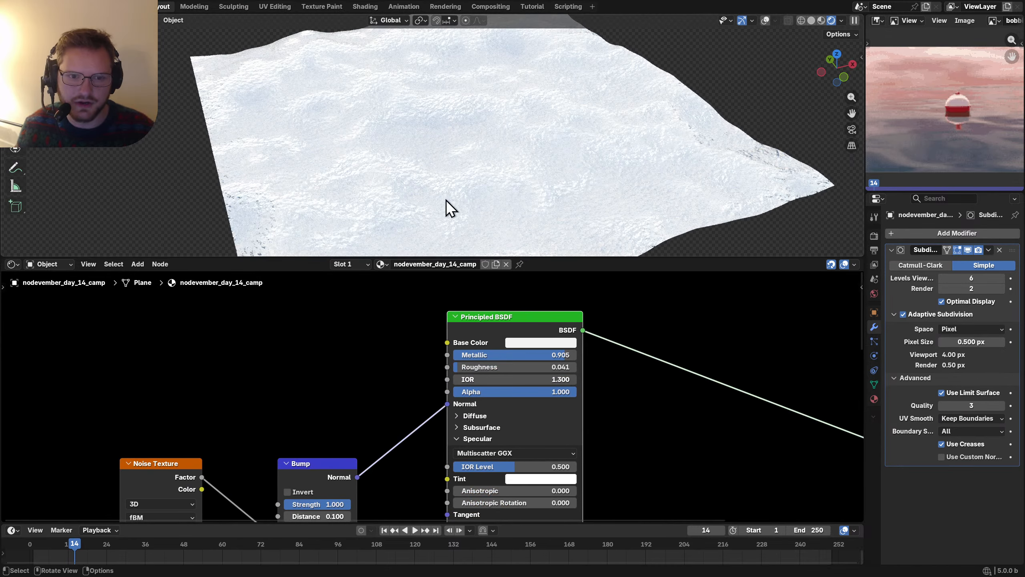
# Step: Set that Noise Texture's Distortion to 1.9 and the Bump Strength to 0.2, and inspect the surface
pyautogui.moveTo(267, 475); pyautogui.dragTo(363, 339, button='middle')
pyautogui.moveTo(247, 466); pyautogui.dragTo(263, 465)
pyautogui.doubleClick(404, 369)
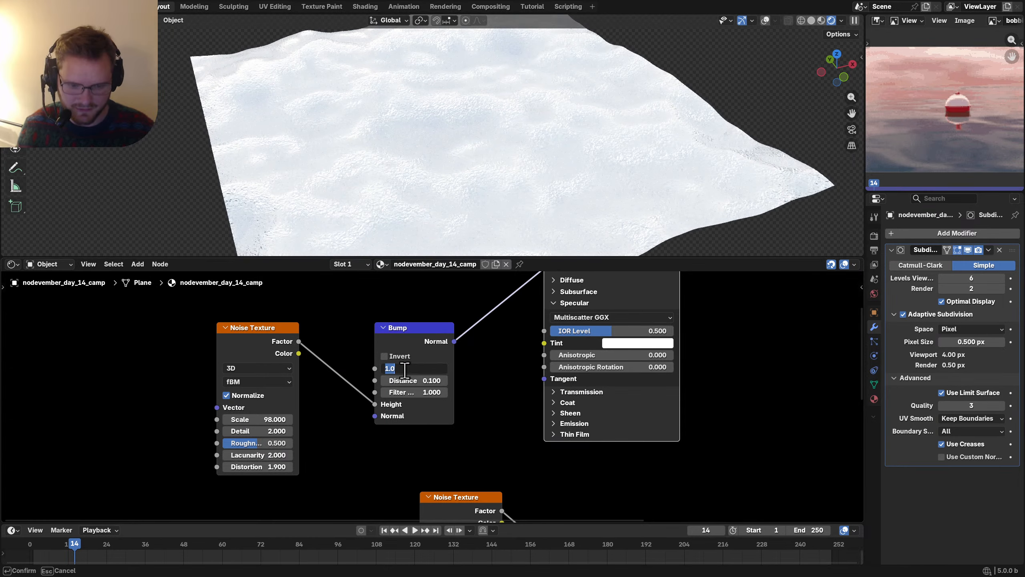
pyautogui.write('.2')
pyautogui.press('Return')
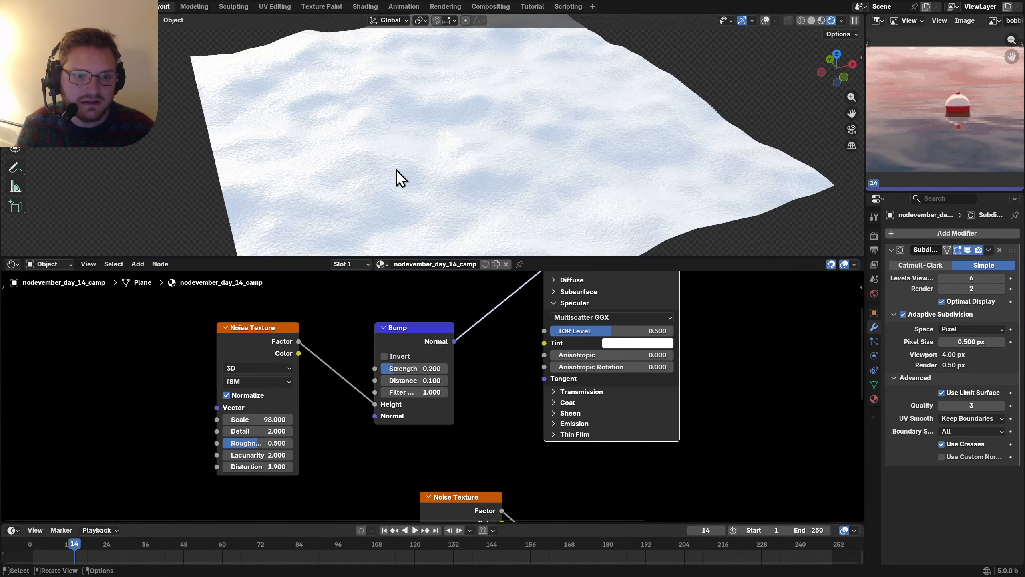
pyautogui.scroll(5, 395, 170)
pyautogui.moveTo(396, 170); pyautogui.dragTo(426, 157, button='middle')
pyautogui.scroll(-6, 426, 157)
pyautogui.scroll(2, 426, 151)
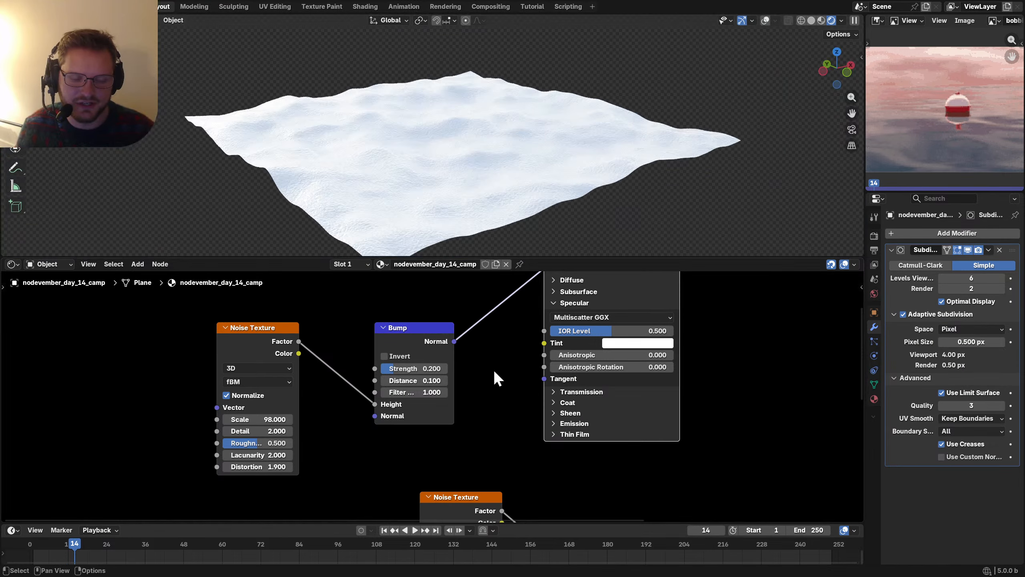
# Step: Delete the Bump node and the Noise Texture feeding it, and play the animation to check the water without them
pyautogui.moveTo(493, 369); pyautogui.dragTo(244, 324)
pyautogui.press('x')
pyautogui.moveTo(464, 163); pyautogui.dragTo(431, 203, button='middle')
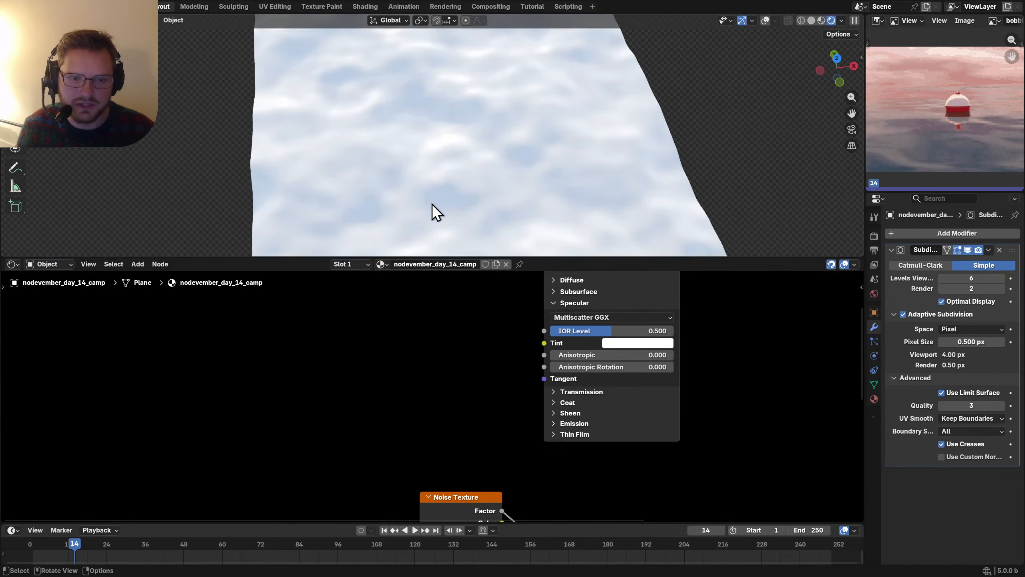
pyautogui.press('space')
pyautogui.press('space')
# Step: Enlarge the bobber reference, show overlays, and annotate a circle around the plane's centre in top view
pyautogui.moveTo(865, 226); pyautogui.dragTo(799, 226)
pyautogui.scroll(-5, 464, 384)
pyautogui.click(765, 20)
pyautogui.press('KP_7')
pyautogui.moveTo(406, 119); pyautogui.dragTo(405, 115)
pyautogui.moveTo(409, 135); pyautogui.dragTo(408, 140)
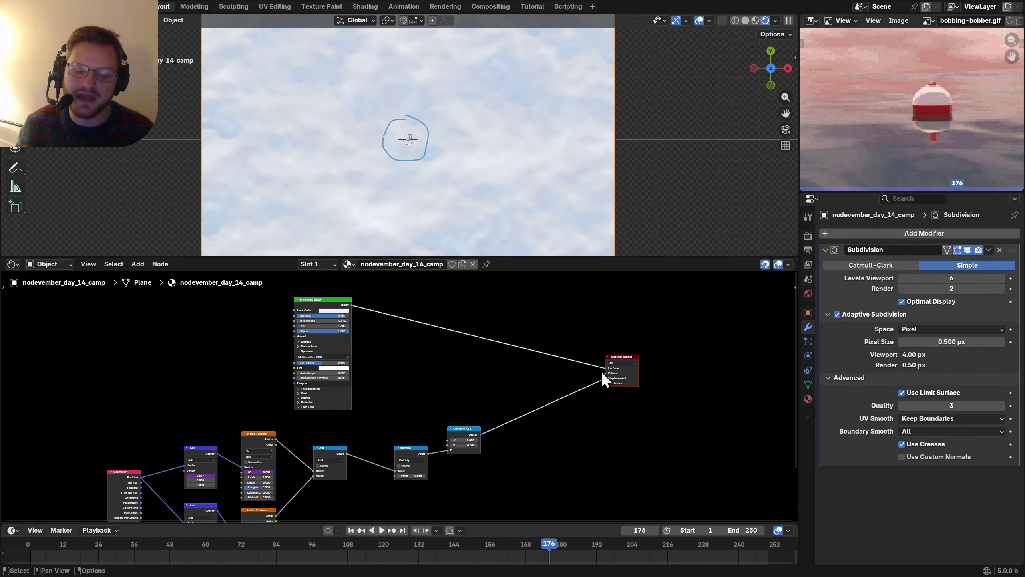
# Step: Move the Material Output and Combine XYZ nodes away from Multiply to make room between them, and save the file
pyautogui.moveTo(694, 416)
pyautogui.mouseDown()
pyautogui.moveTo(638, 403)
pyautogui.moveTo(467, 314)
pyautogui.mouseUp()
pyautogui.press('g')
pyautogui.click(715, 360)
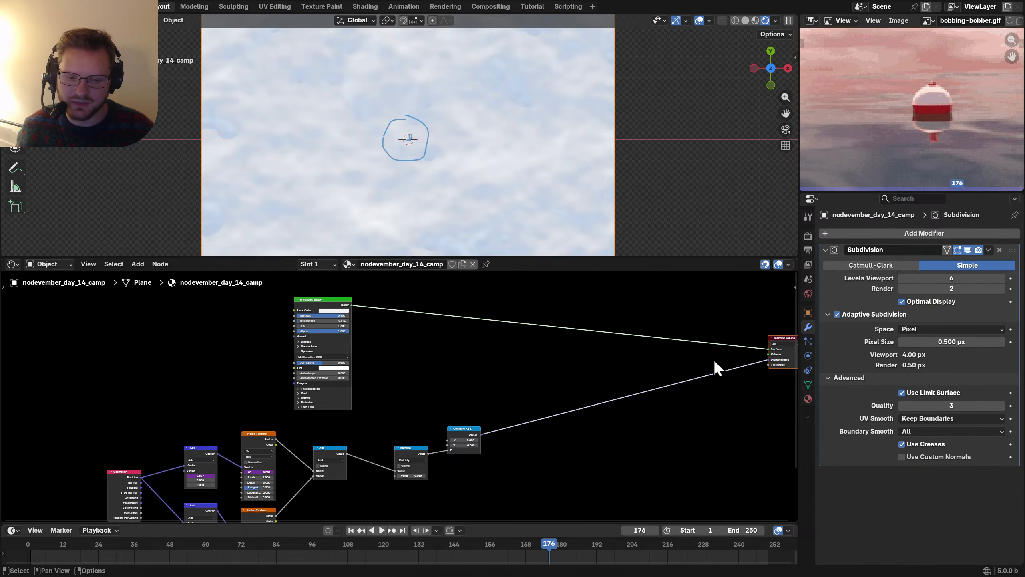
pyautogui.moveTo(499, 468); pyautogui.dragTo(436, 426)
pyautogui.press('g')
pyautogui.click(614, 411)
pyautogui.scroll(5, 463, 486)
pyautogui.moveTo(464, 485); pyautogui.dragTo(450, 413, button='middle')
pyautogui.hotkey('ctrl', 's')
# Step: Add a Geometry Position node below Multiply, feed it into a vector Length node, and preview the Length output on the plane
pyautogui.hotkey('shift', 'a')
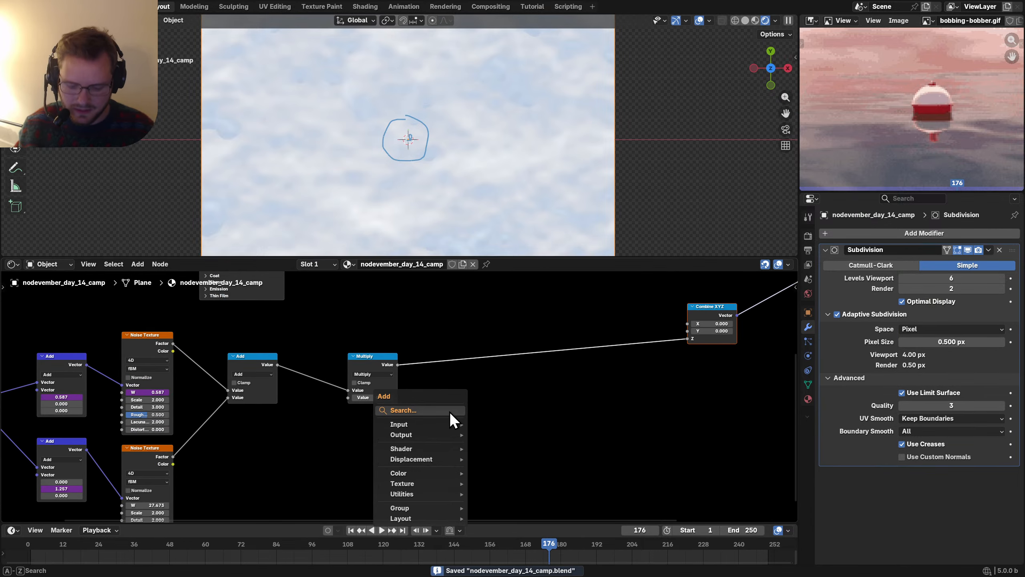
pyautogui.write('pos')
pyautogui.press('Return')
pyautogui.click(353, 442)
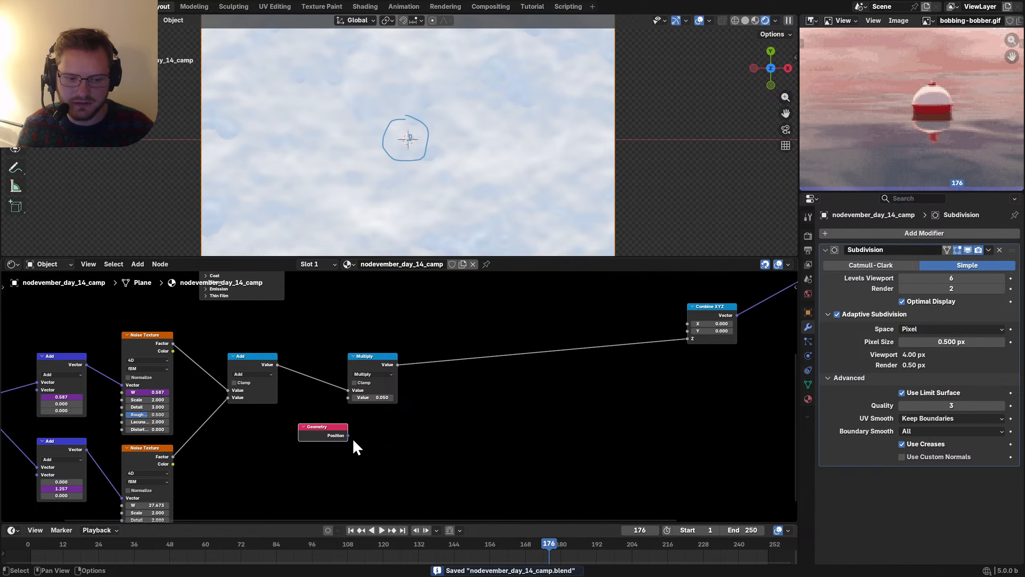
pyautogui.moveTo(348, 435); pyautogui.dragTo(450, 434)
pyautogui.write('length')
pyautogui.press('Return')
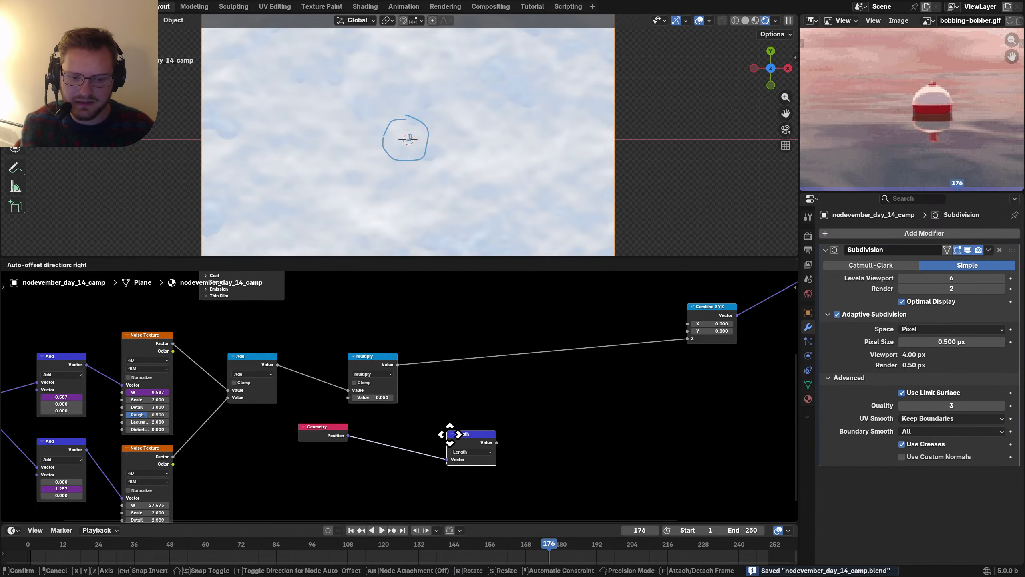
pyautogui.click(394, 428)
pyautogui.keyDown('ctrl'); pyautogui.keyDown('shift'); pyautogui.click(405, 428); pyautogui.keyUp('shift'); pyautogui.keyUp('ctrl')
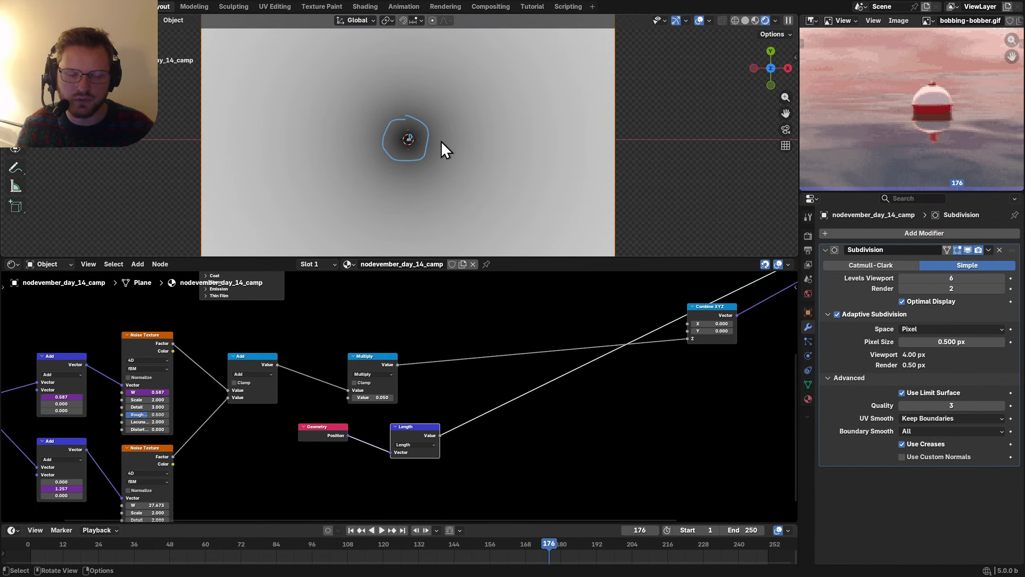
# Step: Inspect the distance gradient on the displaced plane in perspective, save the file, and return to top view
pyautogui.moveTo(355, 156)
pyautogui.mouseDown(button='middle')
pyautogui.moveTo(421, 96)
pyautogui.moveTo(445, 42)
pyautogui.mouseUp(button='middle')
pyautogui.moveTo(666, 324); pyautogui.dragTo(431, 398, button='middle')
pyautogui.keyDown('ctrl'); pyautogui.moveTo(601, 355); pyautogui.dragTo(580, 334, button='right'); pyautogui.keyUp('ctrl')
pyautogui.hotkey('ctrl', 'z')
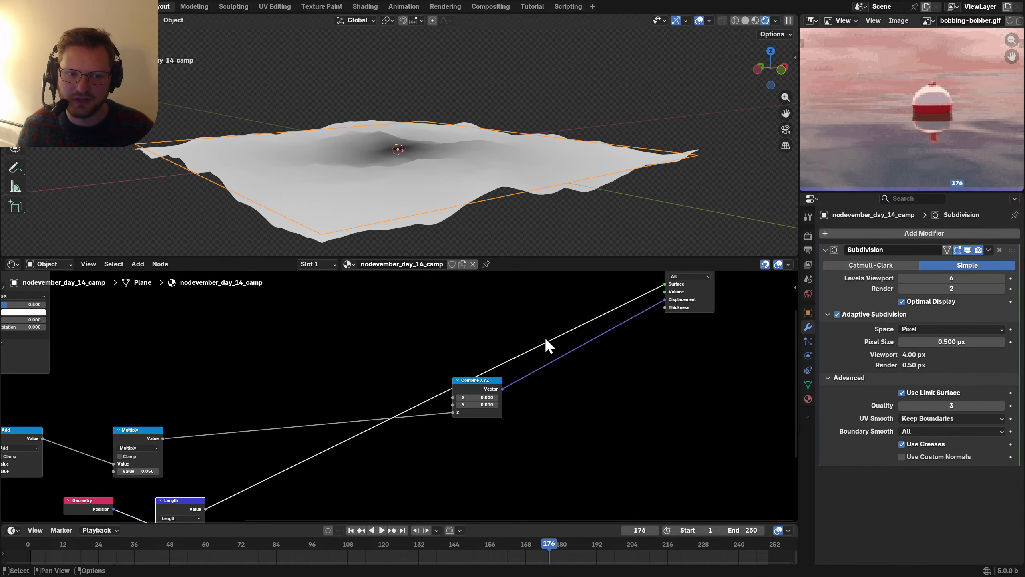
pyautogui.hotkey('ctrl', 's')
pyautogui.press('KP_7')
pyautogui.moveTo(245, 477); pyautogui.dragTo(405, 341, button='middle')
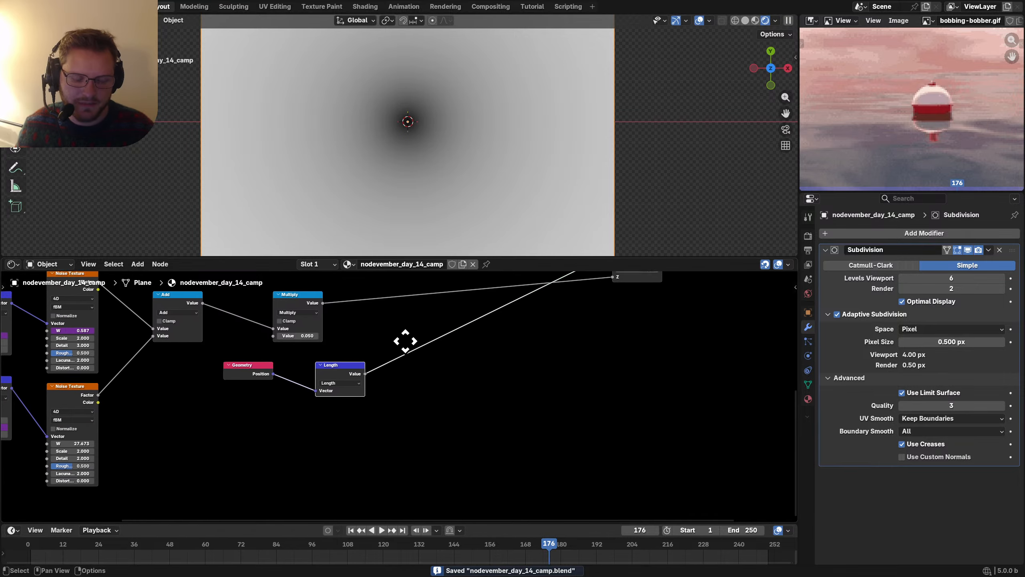
# Step: Move Length away from Geometry and insert a duplicate of it, set to Multiply, between the two nodes
pyautogui.scroll(2, 390, 398)
pyautogui.press('g')
pyautogui.click(415, 336)
pyautogui.scroll(1, 374, 353)
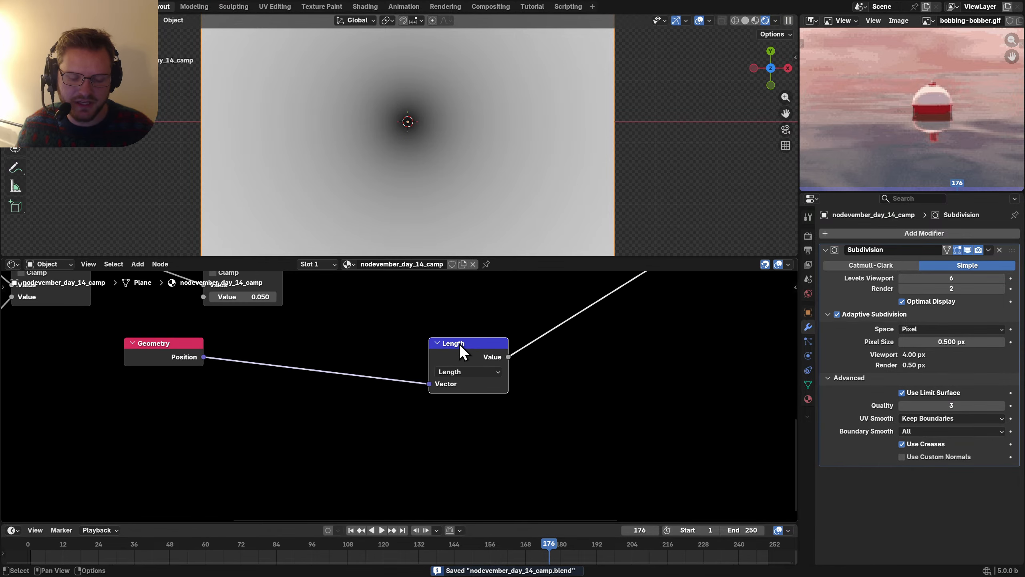
pyautogui.hotkey('shift', 'd')
pyautogui.click(272, 406)
pyautogui.click(278, 437)
pyautogui.press('m')
pyautogui.press('g')
pyautogui.click(326, 324)
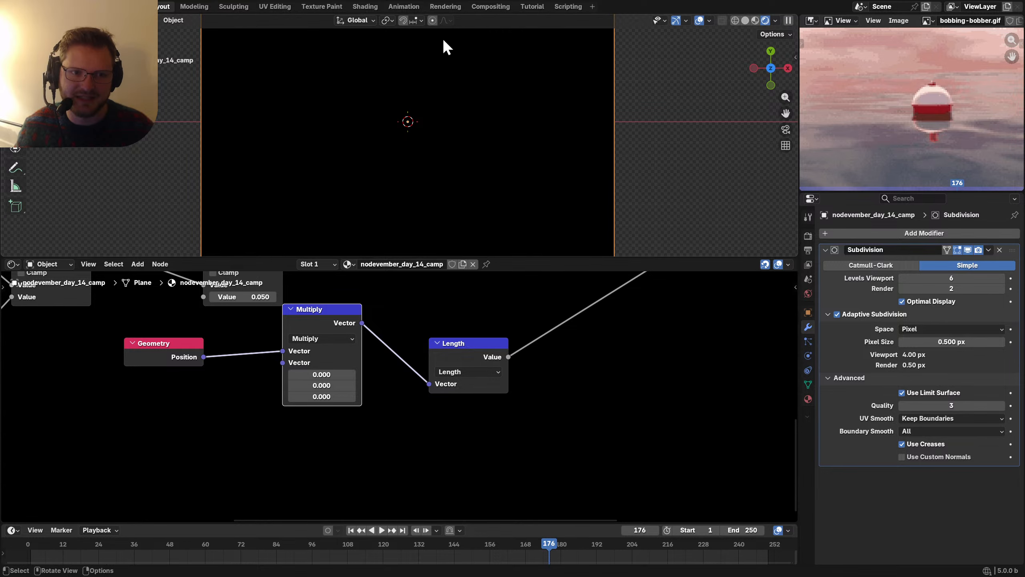
# Step: Shift the vector Multiply toward Length, set its X and Y factors to 1, and save the file
pyautogui.scroll(-3, 403, 101)
pyautogui.moveTo(239, 416); pyautogui.dragTo(323, 346)
pyautogui.press('g')
pyautogui.click(345, 358)
pyautogui.moveTo(251, 327); pyautogui.dragTo(305, 357, button='middle')
pyautogui.scroll(3, 400, 397)
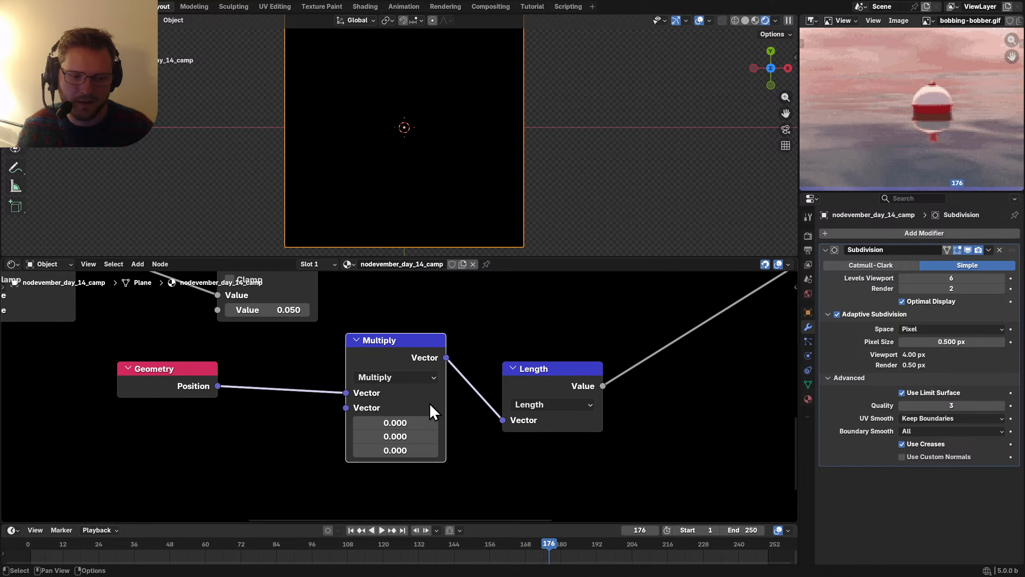
pyautogui.moveTo(409, 433); pyautogui.dragTo(409, 422)
pyautogui.write('1')
pyautogui.press('Return')
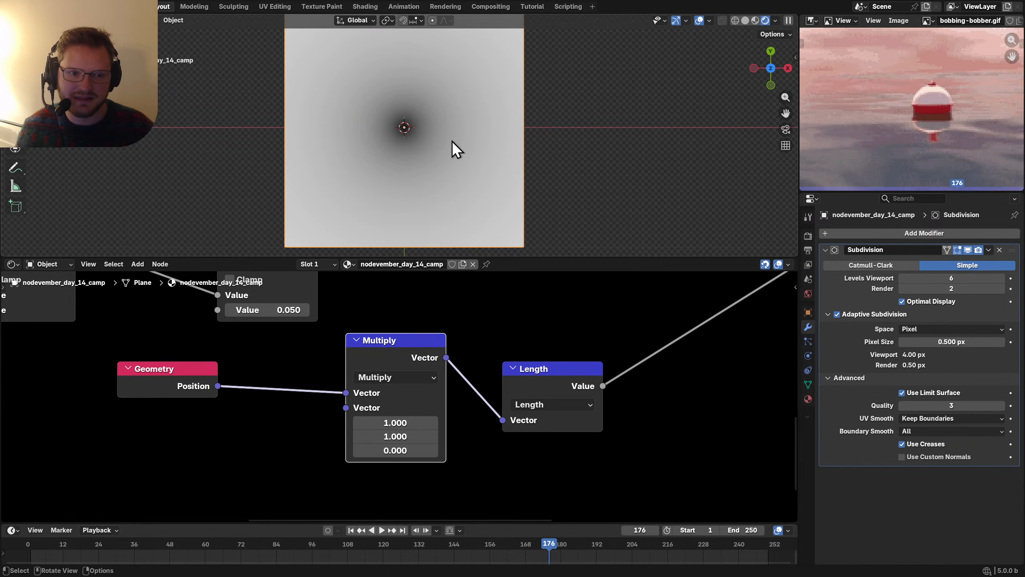
pyautogui.moveTo(451, 151); pyautogui.dragTo(445, 113, button='middle')
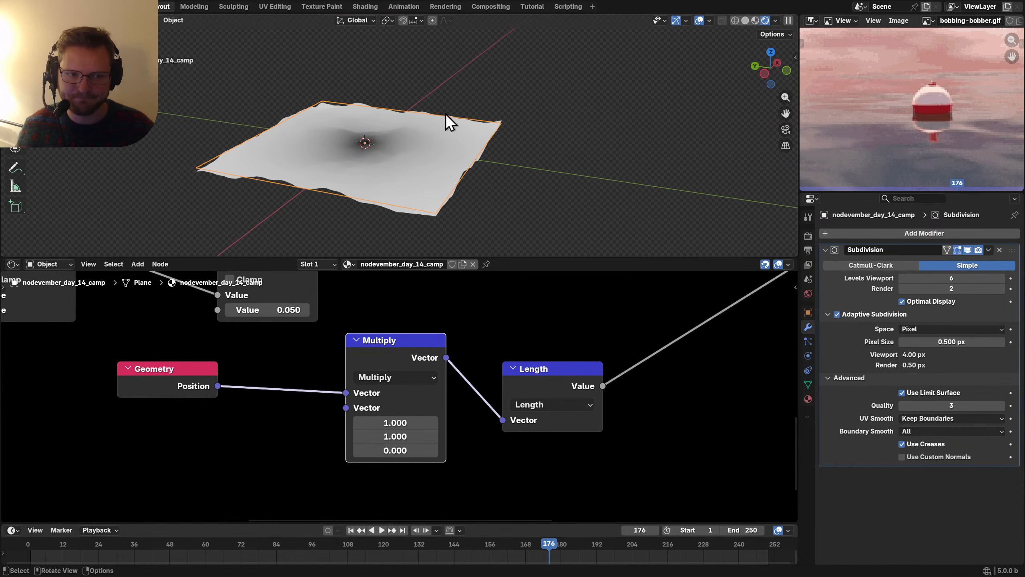
pyautogui.hotkey('ctrl', 's')
# Step: Add a Map Range node to the link coming out of Length
pyautogui.scroll(-2, 591, 369)
pyautogui.moveTo(591, 369); pyautogui.dragTo(357, 386, button='middle')
pyautogui.hotkey('shift', 'a')
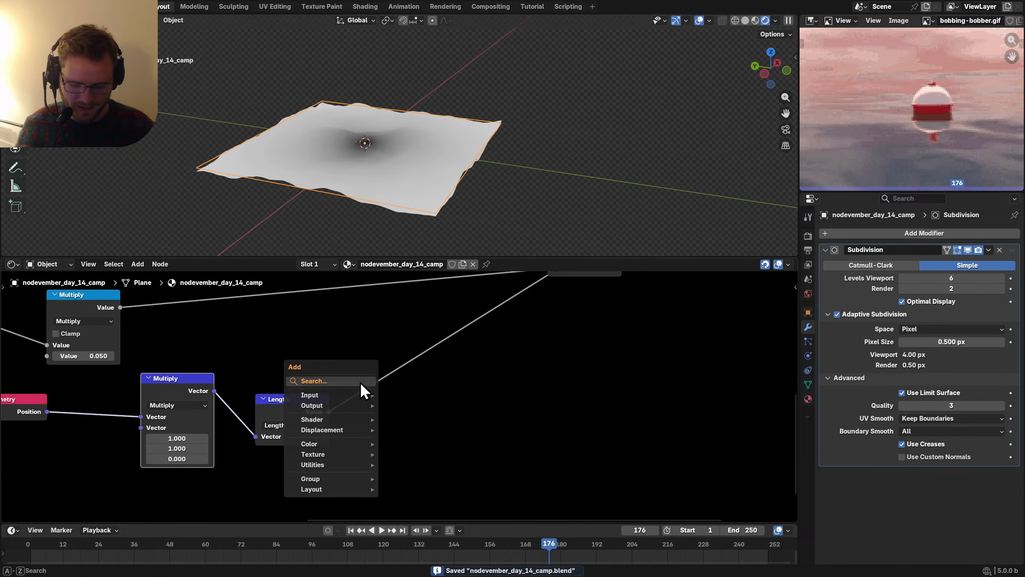
pyautogui.write('rang')
pyautogui.click(458, 402)
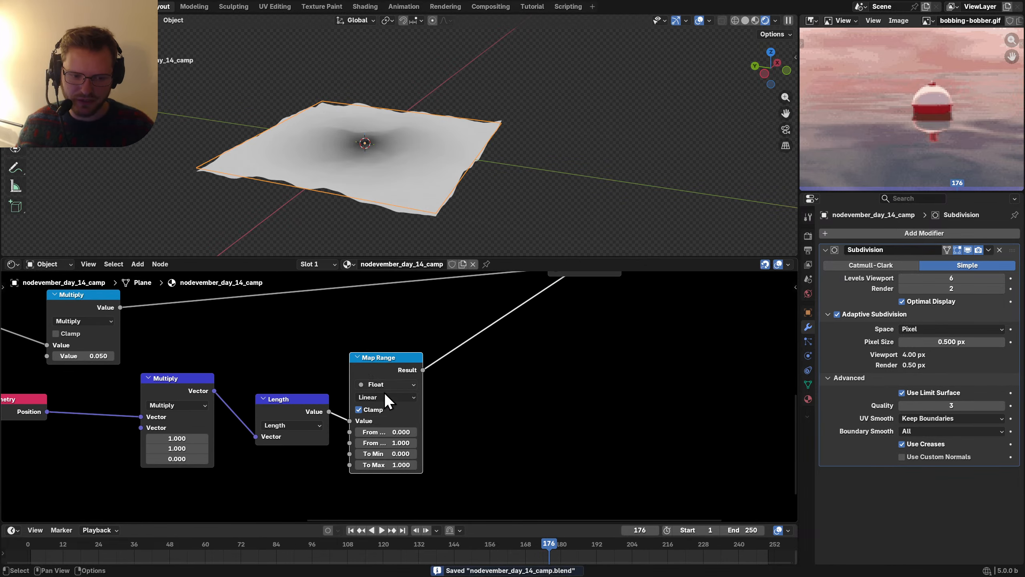
pyautogui.click(384, 392)
# Step: Set the Map Range's To Min to 1 and To Max to 0, and save the file
pyautogui.scroll(2, 400, 400)
pyautogui.click(394, 480)
pyautogui.write('1')
pyautogui.press('Tab')
pyautogui.write('0')
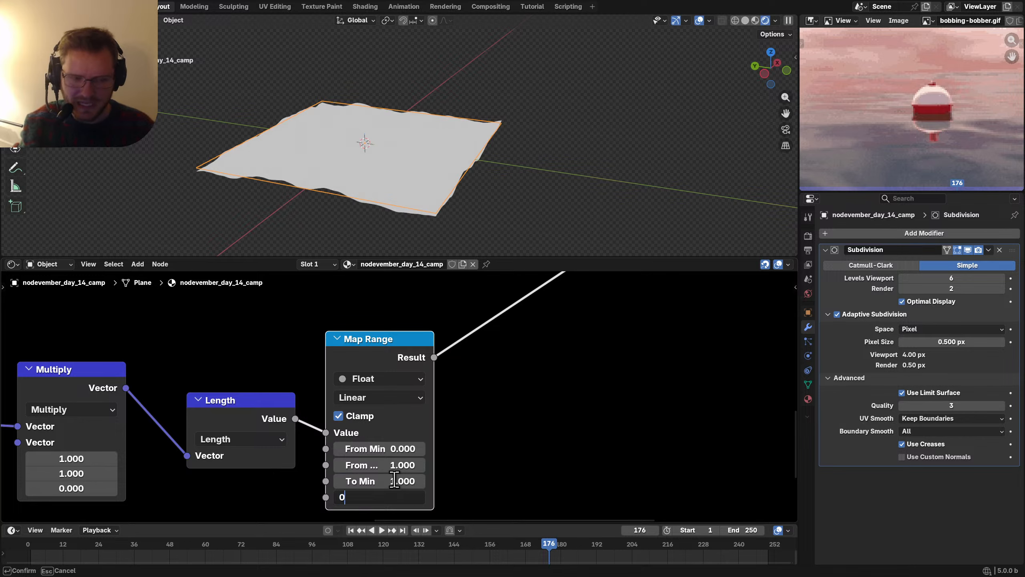
pyautogui.press('Return')
pyautogui.moveTo(413, 107); pyautogui.dragTo(363, 160, button='middle')
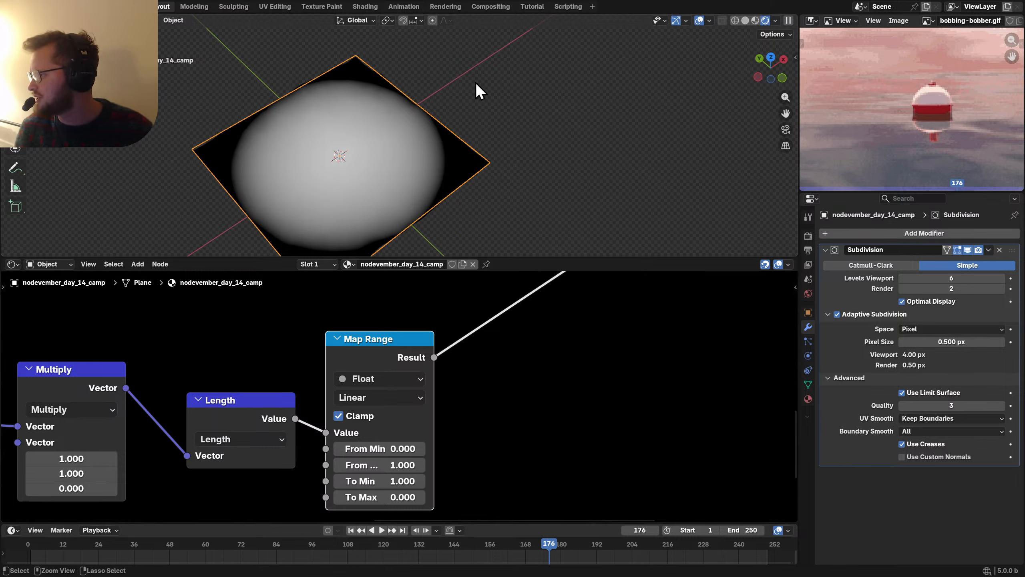
pyautogui.hotkey('ctrl', 's')
# Step: Reduce the Map Range's From Max to 0.120 to shrink the bright spot around the plane's centre
pyautogui.scroll(3, 428, 400)
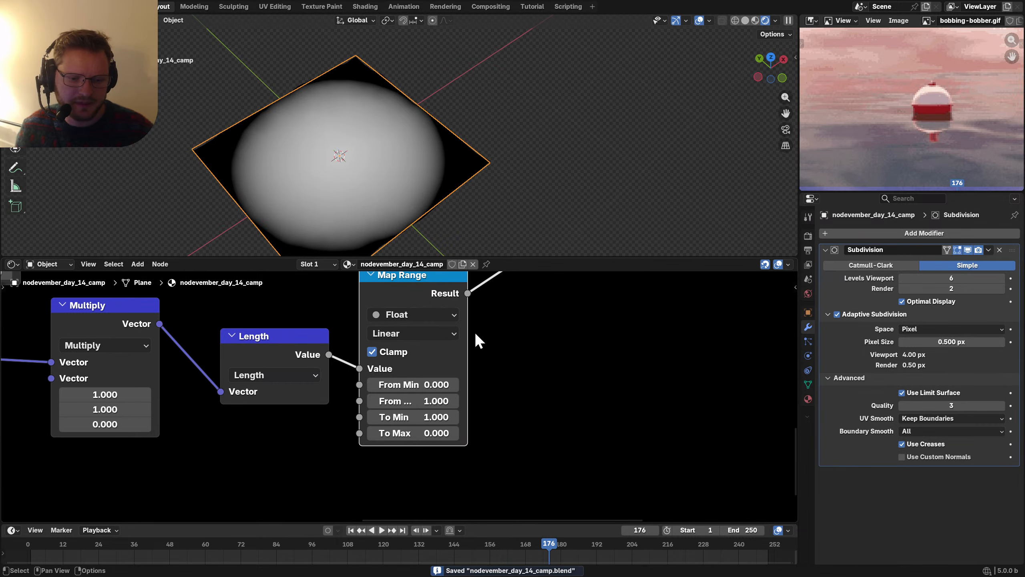
pyautogui.moveTo(452, 393); pyautogui.dragTo(345, 393)
pyautogui.moveTo(451, 394); pyautogui.dragTo(451, 394)
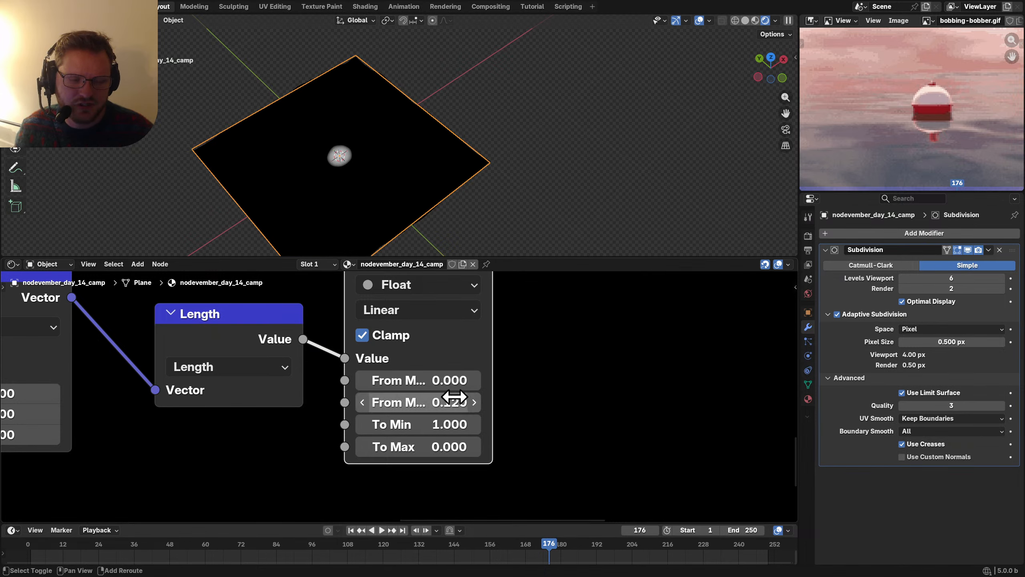
pyautogui.scroll(5, 355, 189)
pyautogui.scroll(-5, 430, 380)
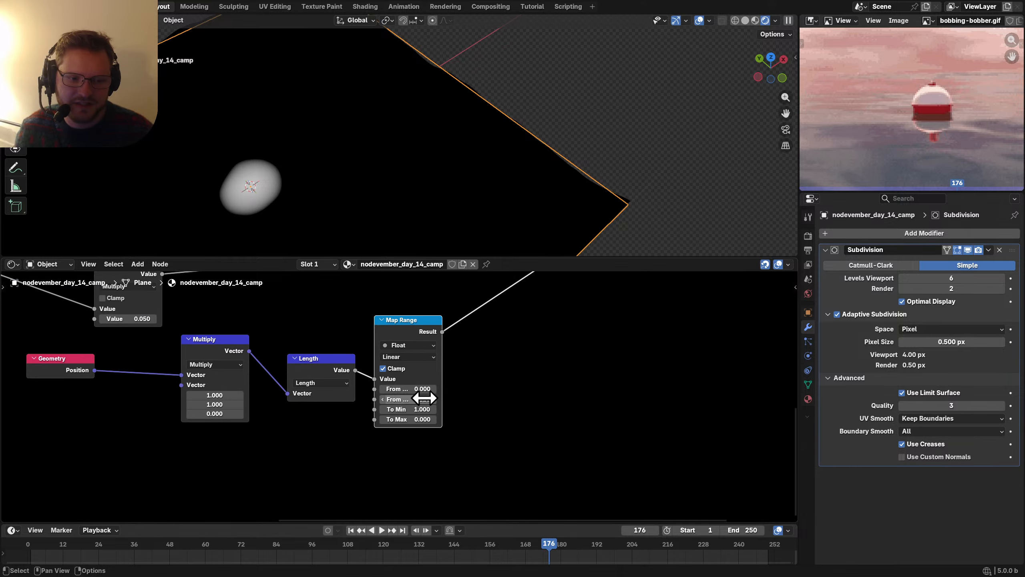
# Step: Move Material Output farther from Combine XYZ and reconnect the Principled BSDF to the output's Surface
pyautogui.moveTo(504, 339); pyautogui.dragTo(471, 419, button='middle')
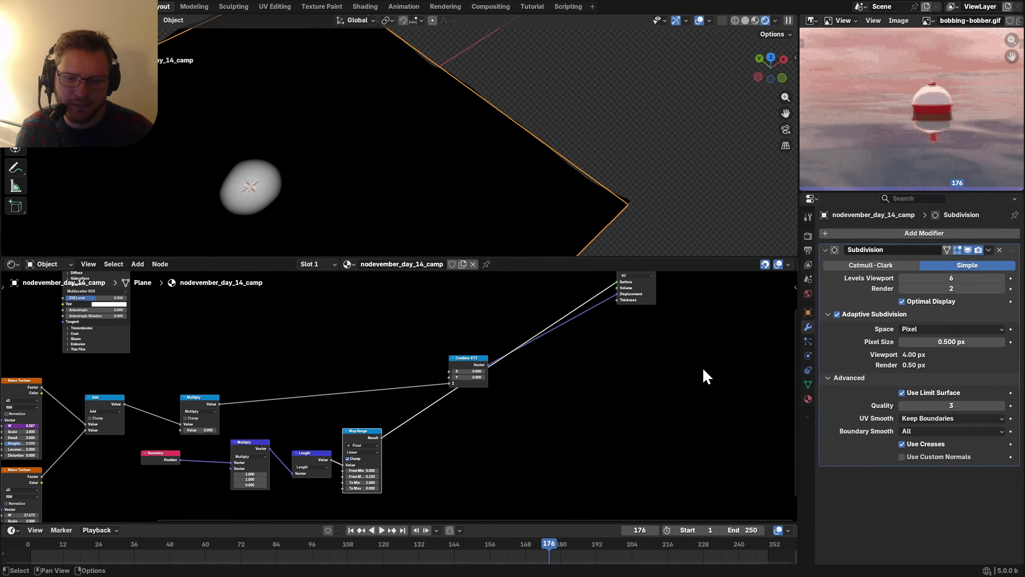
pyautogui.moveTo(685, 365); pyautogui.dragTo(612, 286)
pyautogui.press('g')
pyautogui.click(703, 348)
pyautogui.scroll(5, 498, 346)
pyautogui.scroll(-8, 480, 356)
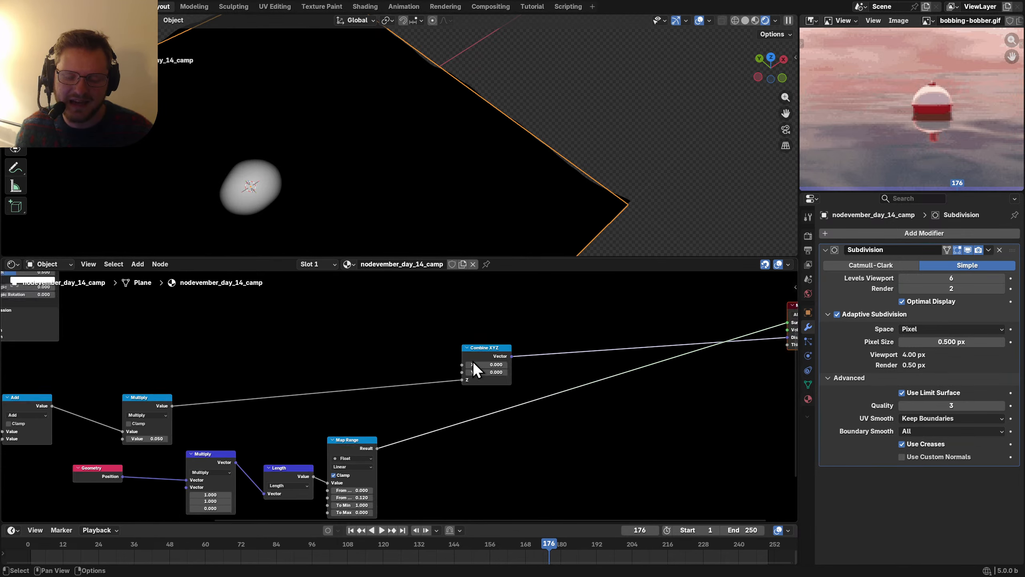
pyautogui.moveTo(217, 341); pyautogui.dragTo(297, 404, button='middle')
pyautogui.keyDown('ctrl'); pyautogui.keyDown('shift'); pyautogui.click(236, 328); pyautogui.keyUp('shift'); pyautogui.keyUp('ctrl')
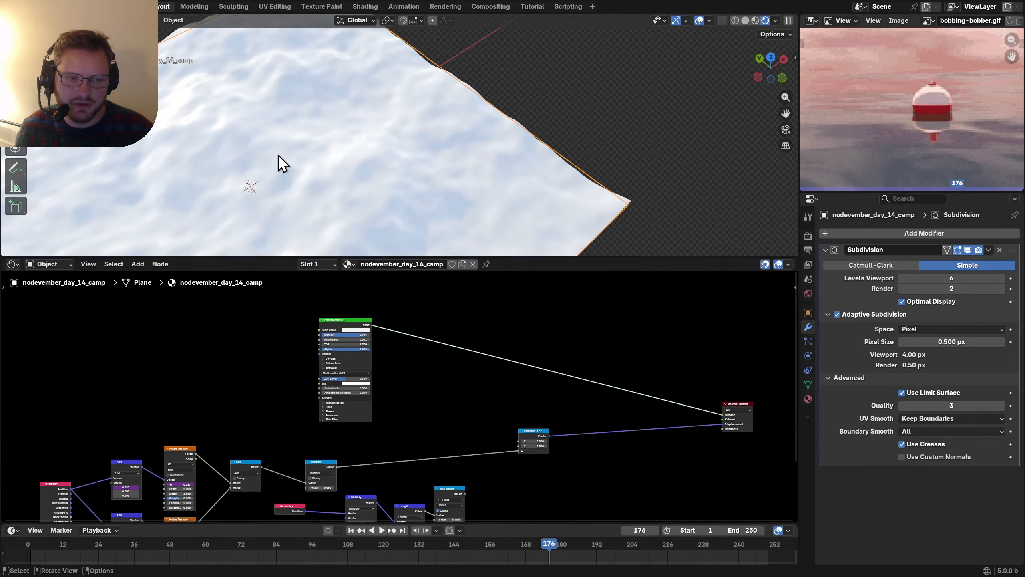
# Step: Move Combine XYZ toward Material Output to free space after the noise Multiply node
pyautogui.scroll(-5, 303, 137)
pyautogui.scroll(4, 436, 371)
pyautogui.moveTo(461, 371); pyautogui.dragTo(325, 326)
pyautogui.press('g')
pyautogui.click(477, 334)
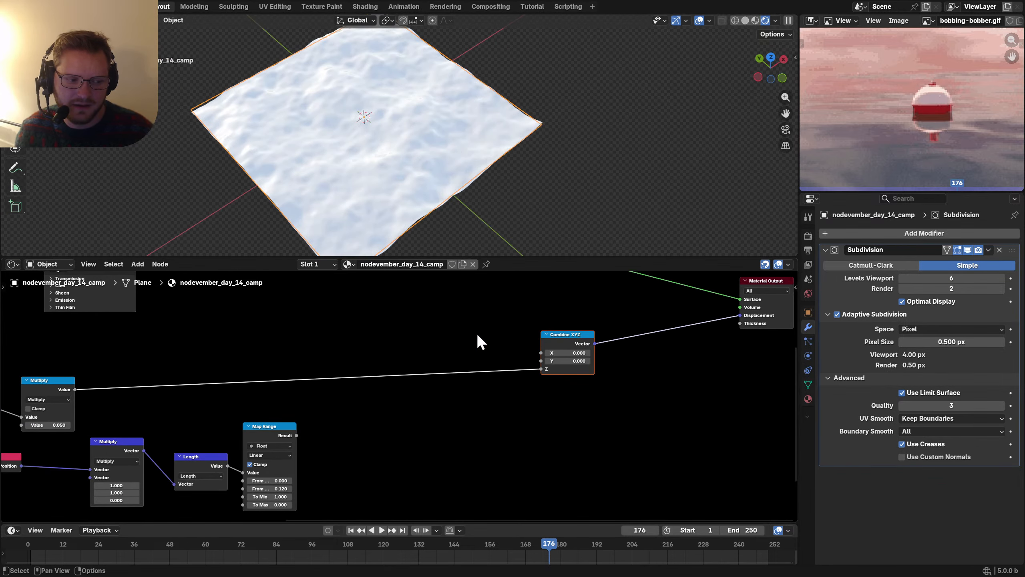
# Step: Insert a duplicate of Multiply, set to Add, before Combine XYZ and link the Map Range result to its second value
pyautogui.click(61, 382)
pyautogui.hotkey('shift', 'd')
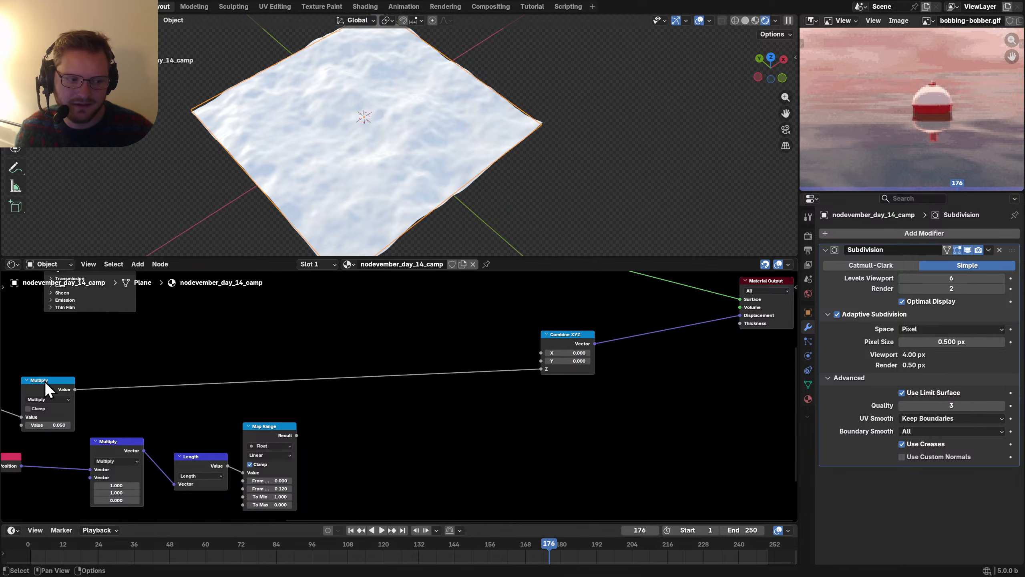
pyautogui.click(432, 373)
pyautogui.click(432, 375)
pyautogui.click(426, 398)
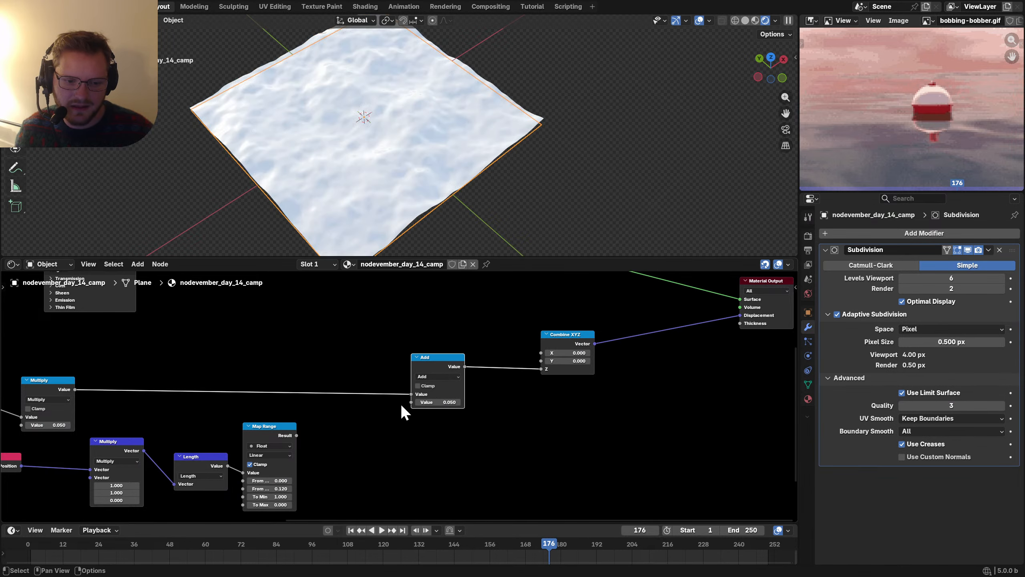
pyautogui.moveTo(411, 401); pyautogui.dragTo(297, 436)
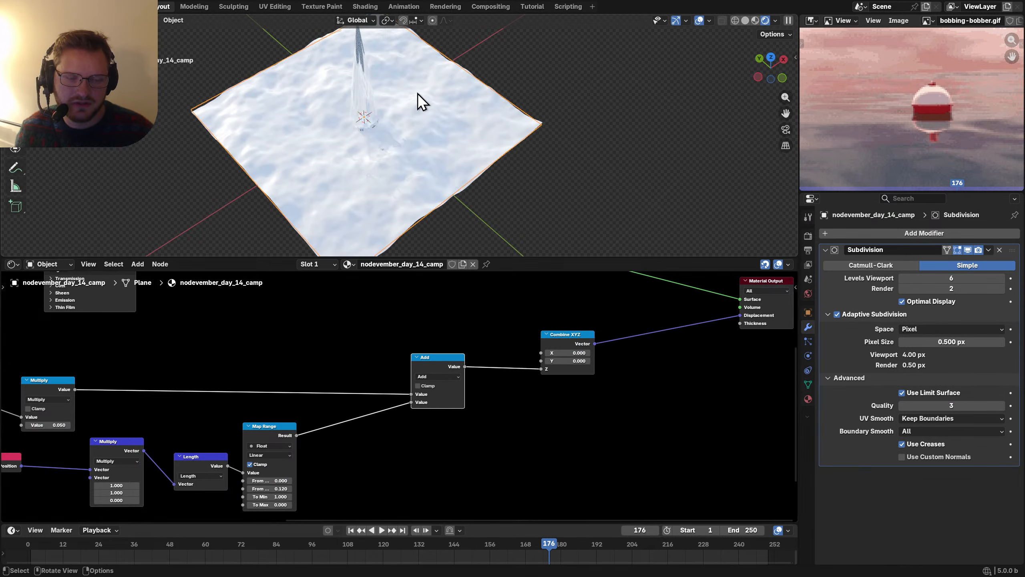
pyautogui.moveTo(416, 100); pyautogui.dragTo(353, 144, button='middle')
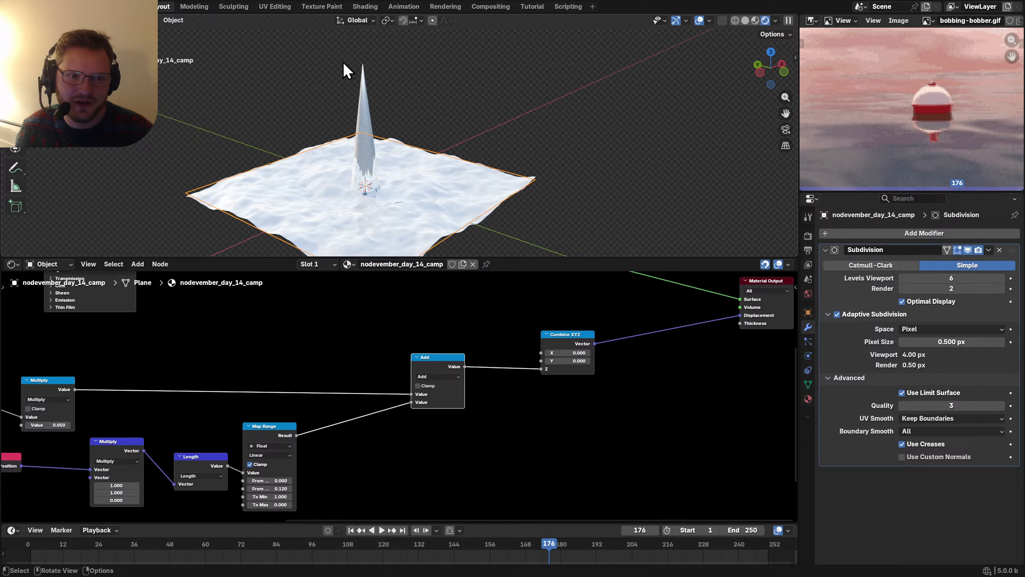
# Step: Insert a Multiply node with a value of 0.3 between Map Range and Add to lower the central spike
pyautogui.hotkey('shift', 'd')
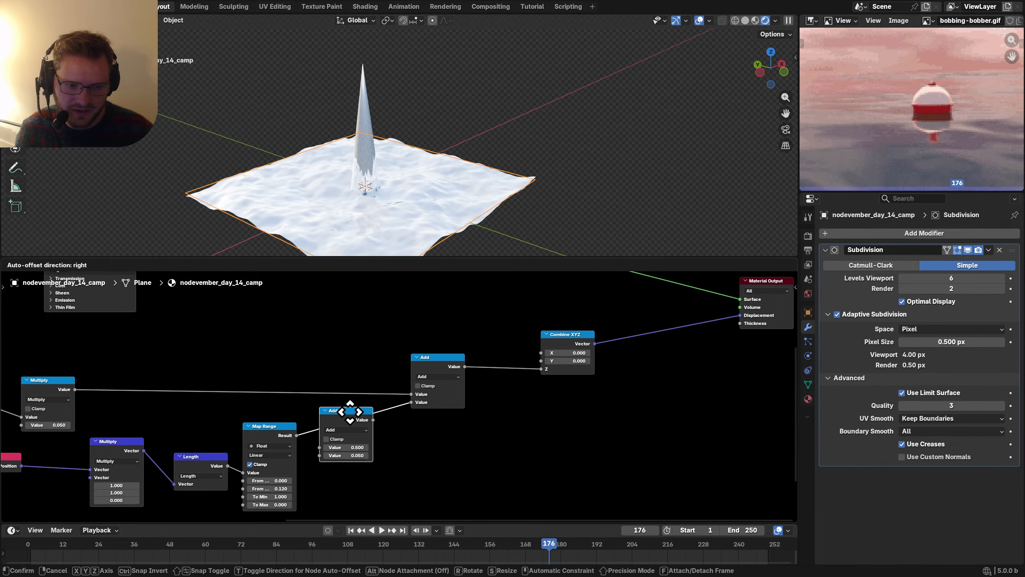
pyautogui.click(355, 432)
pyautogui.click(347, 429)
pyautogui.click(343, 447)
pyautogui.click(351, 455)
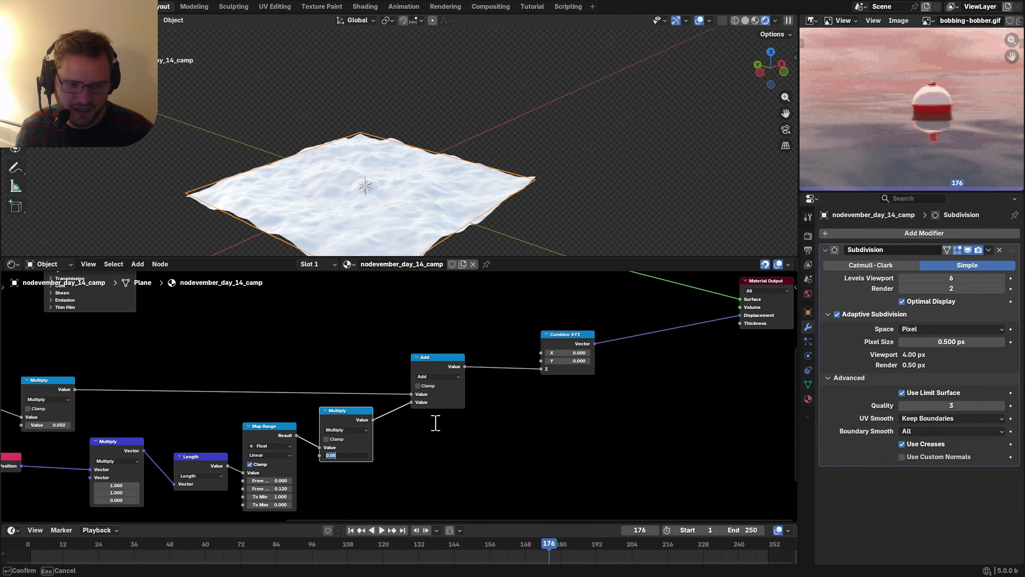
pyautogui.write('0.3')
pyautogui.press('Return')
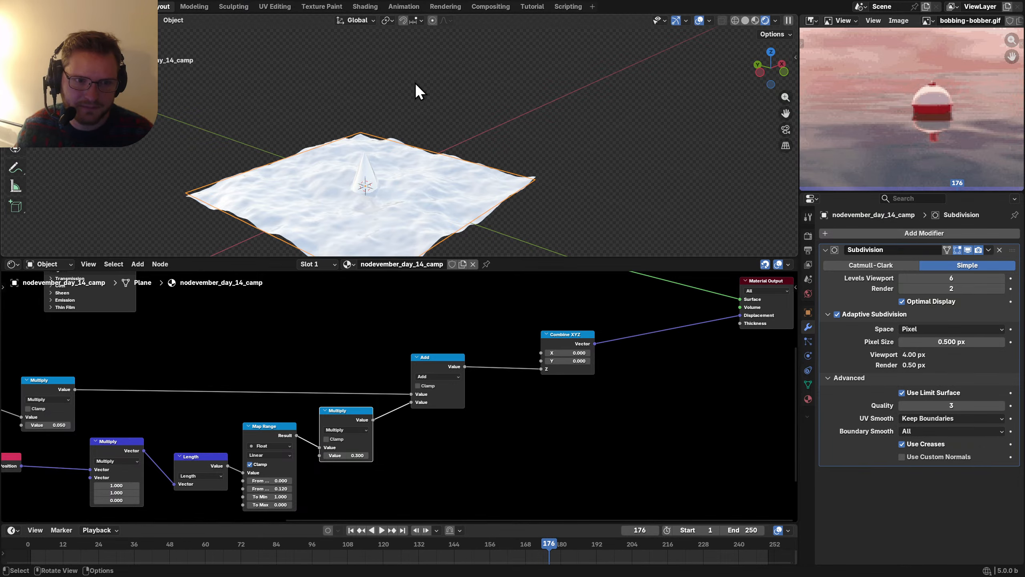
# Step: Add a second Principled BSDF below Material Output and connect it to the Surface as a plain preview material
pyautogui.keyDown('shift'); pyautogui.moveTo(406, 157); pyautogui.dragTo(430, 112, button='middle'); pyautogui.keyUp('shift')
pyautogui.scroll(-2, 408, 339)
pyautogui.moveTo(361, 305); pyautogui.dragTo(340, 371, button='middle')
pyautogui.moveTo(211, 343); pyautogui.dragTo(258, 364, button='middle')
pyautogui.hotkey('shift', 'a')
pyautogui.write('pr')
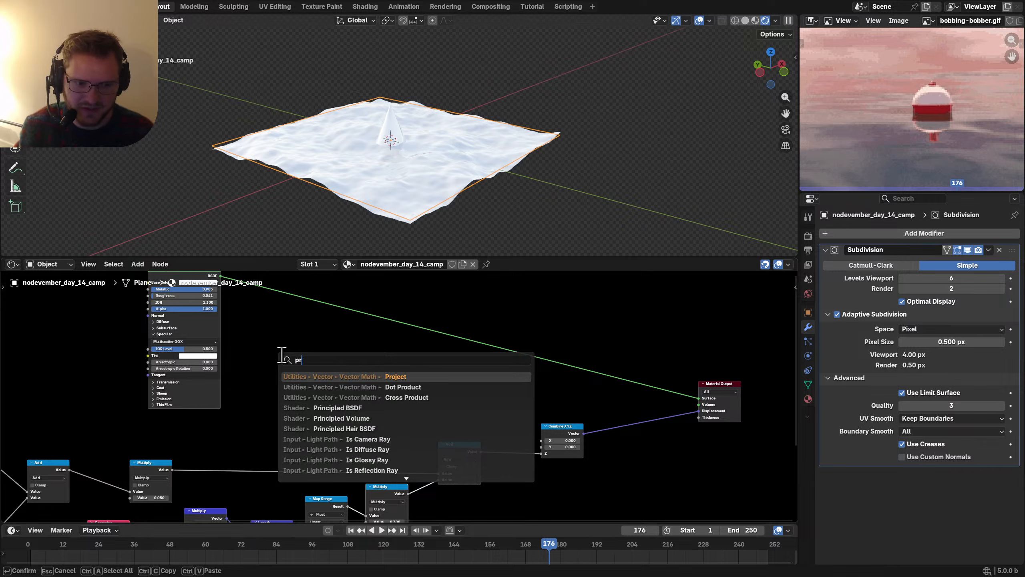
pyautogui.write('inc')
pyautogui.press('Return')
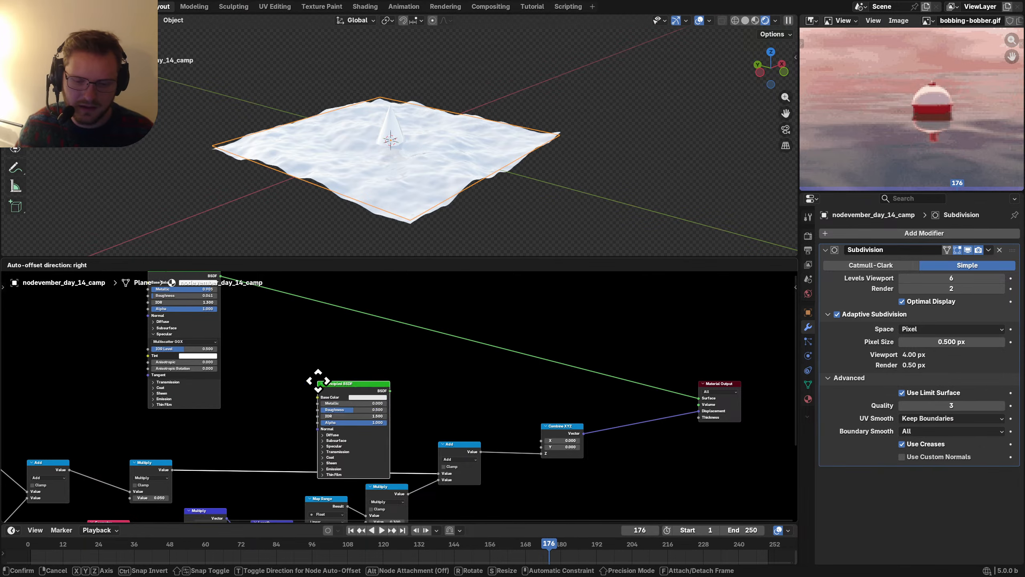
pyautogui.click(611, 452)
pyautogui.keyDown('ctrl'); pyautogui.keyDown('shift'); pyautogui.click(629, 466); pyautogui.keyUp('shift'); pyautogui.keyUp('ctrl')
# Step: Darken the new Principled BSDF's Base Color to a mid grey so the displacement reads better
pyautogui.scroll(4, 402, 158)
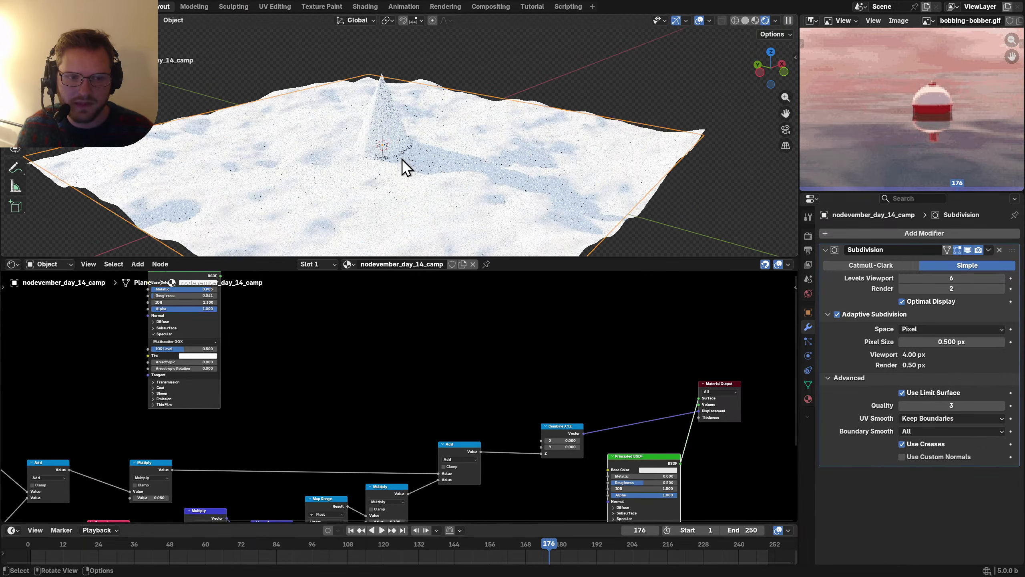
pyautogui.moveTo(383, 129)
pyautogui.mouseDown(button='middle')
pyautogui.moveTo(366, 142)
pyautogui.moveTo(393, 142)
pyautogui.mouseUp(button='middle')
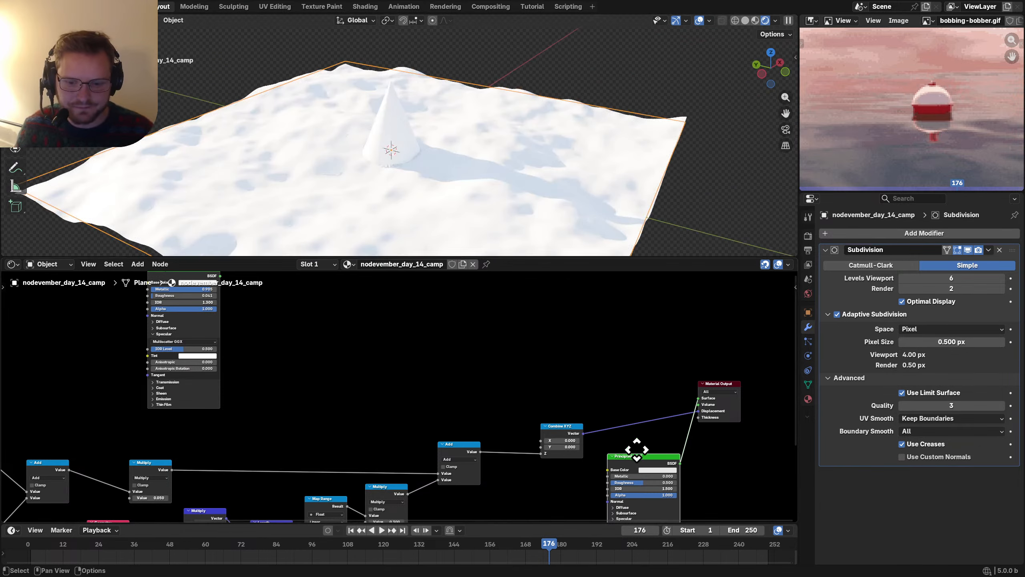
pyautogui.scroll(4, 633, 451)
pyautogui.click(501, 432)
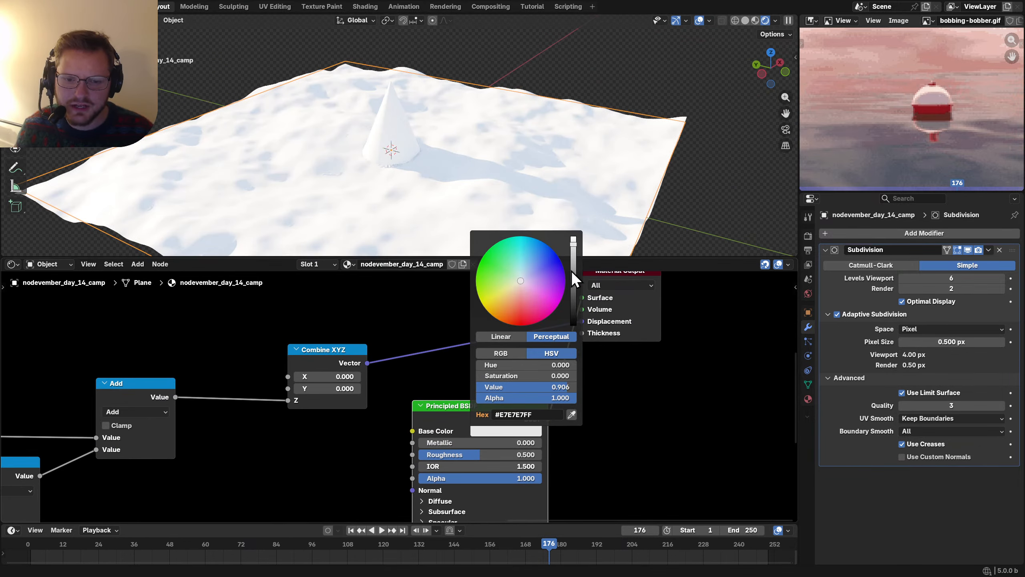
pyautogui.click(571, 271)
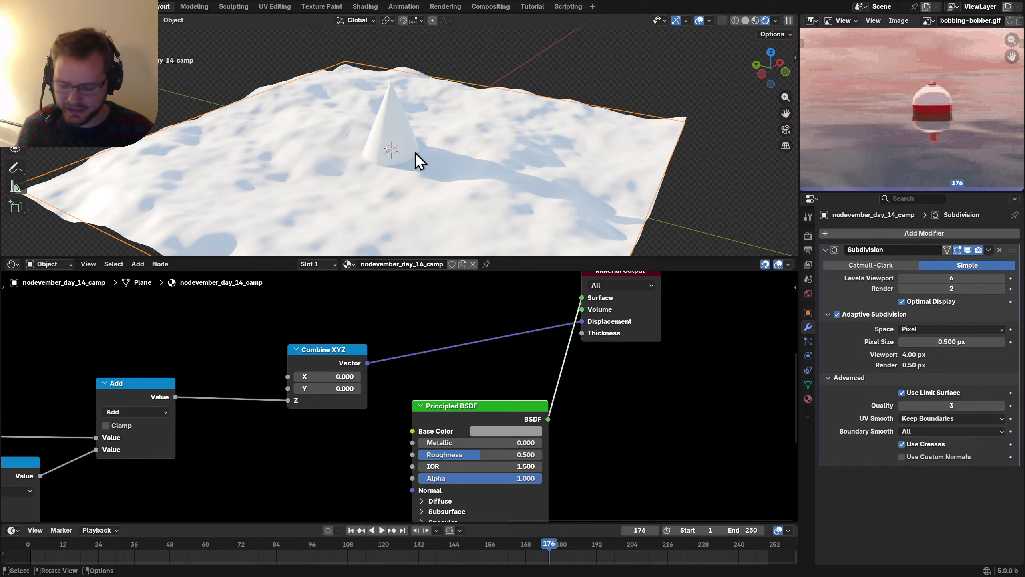
# Step: View the central cone from the front and try Smoother Step interpolation on the Map Range node
pyautogui.press('KP_1')
pyautogui.scroll(6, 413, 152)
pyautogui.keyDown('shift'); pyautogui.moveTo(322, 101); pyautogui.dragTo(480, 220, button='middle'); pyautogui.keyUp('shift')
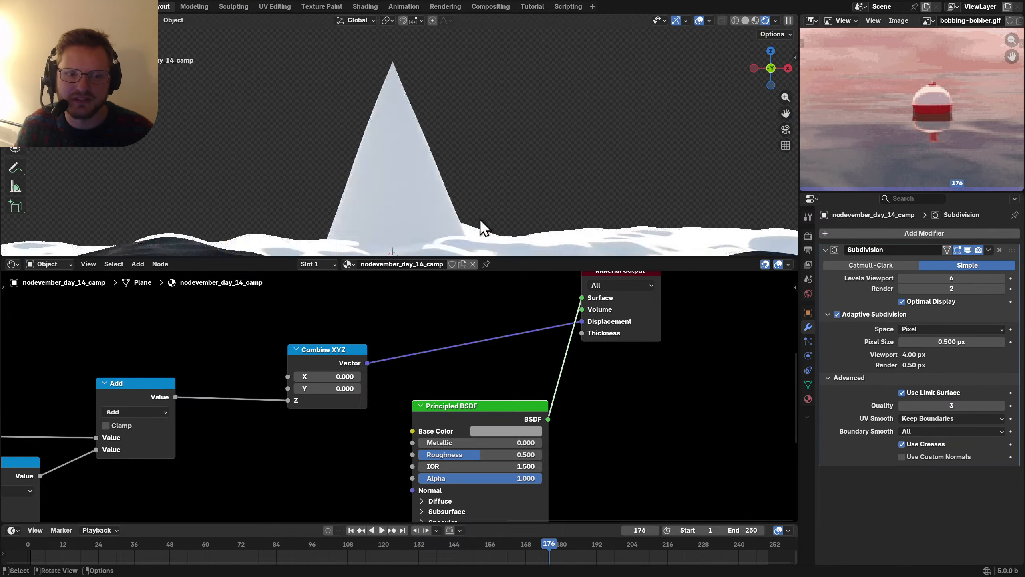
pyautogui.moveTo(460, 218)
pyautogui.mouseDown()
pyautogui.moveTo(399, 75)
pyautogui.moveTo(483, 226)
pyautogui.mouseUp()
pyautogui.hotkey('ctrl', 'z')
pyautogui.moveTo(138, 429); pyautogui.dragTo(507, 288, button='middle')
pyautogui.moveTo(325, 360); pyautogui.dragTo(429, 334, button='middle')
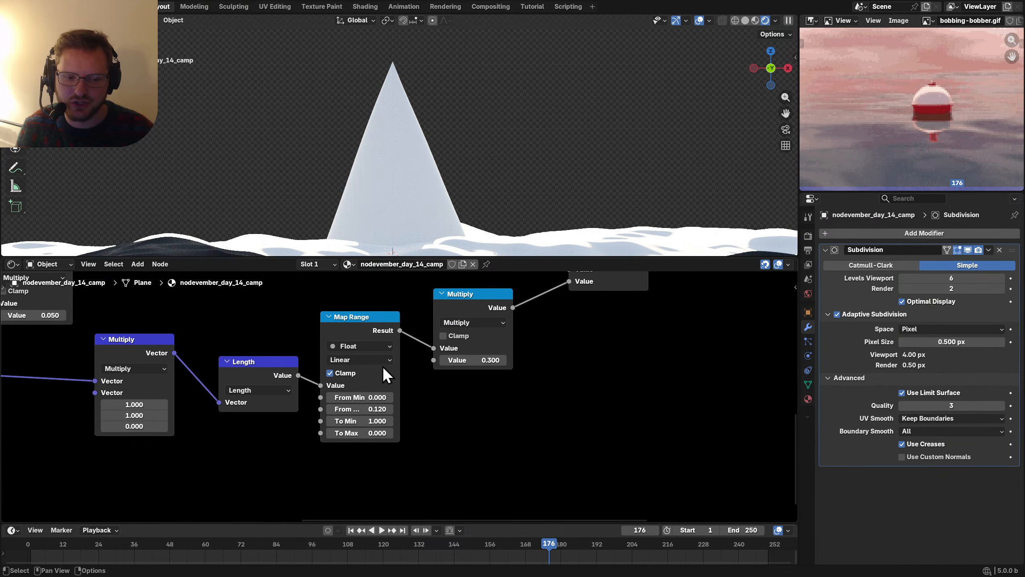
pyautogui.scroll(1, 383, 368)
pyautogui.click(366, 357)
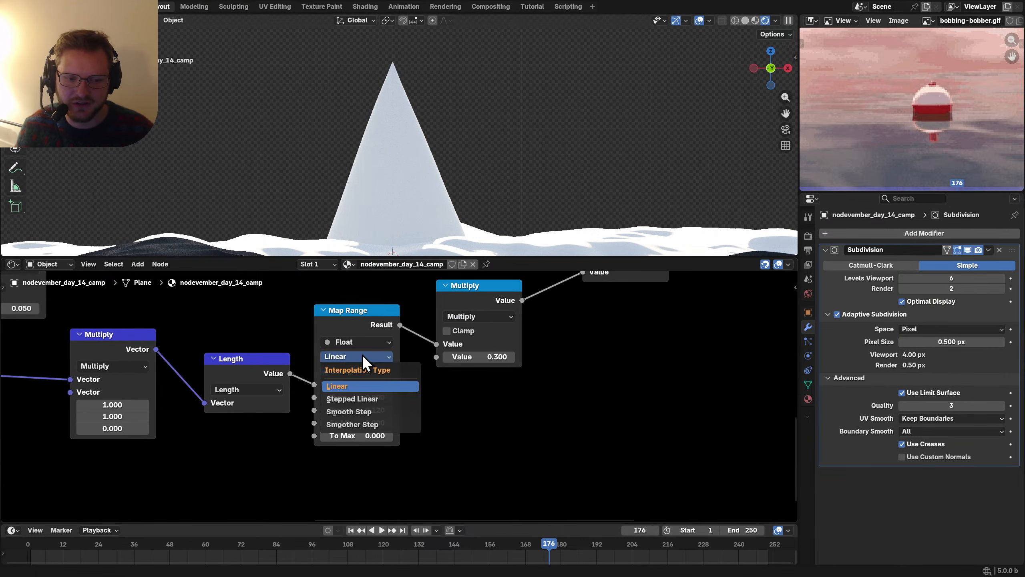
pyautogui.click(348, 424)
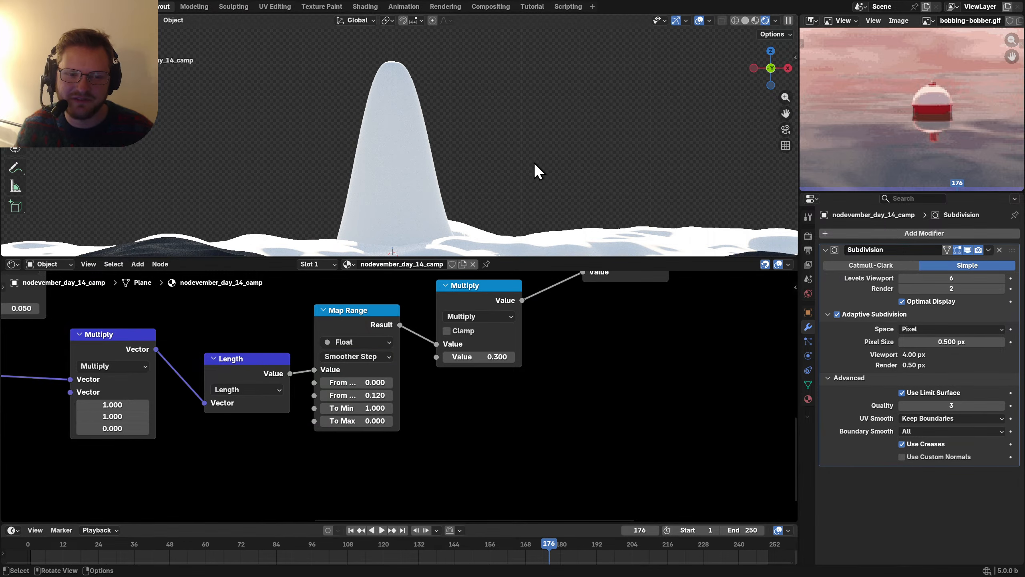
pyautogui.hotkey('ctrl', 'z')
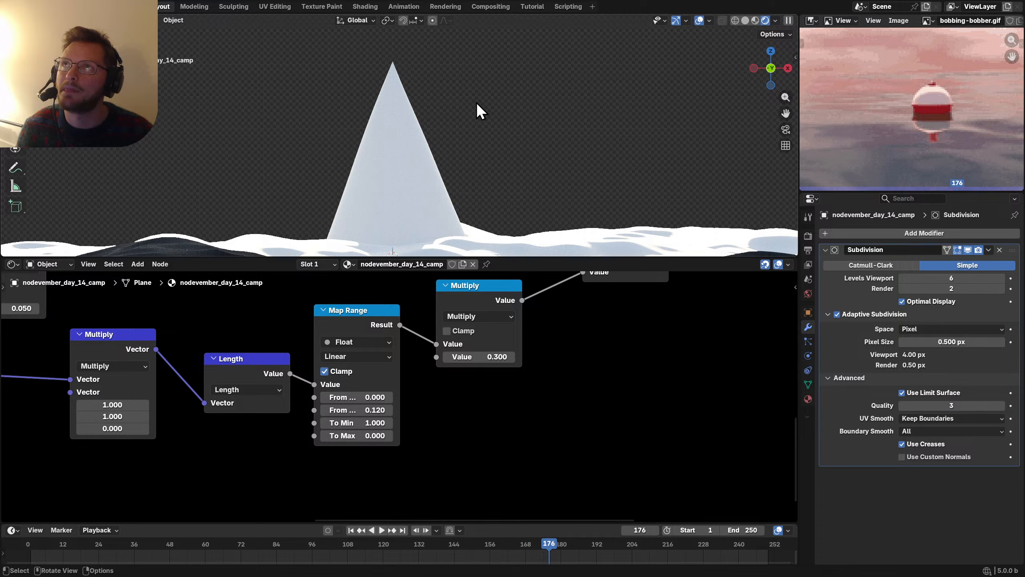
# Step: Save the file and preview the Map Range result on the plane from directly above
pyautogui.hotkey('ctrl', 's')
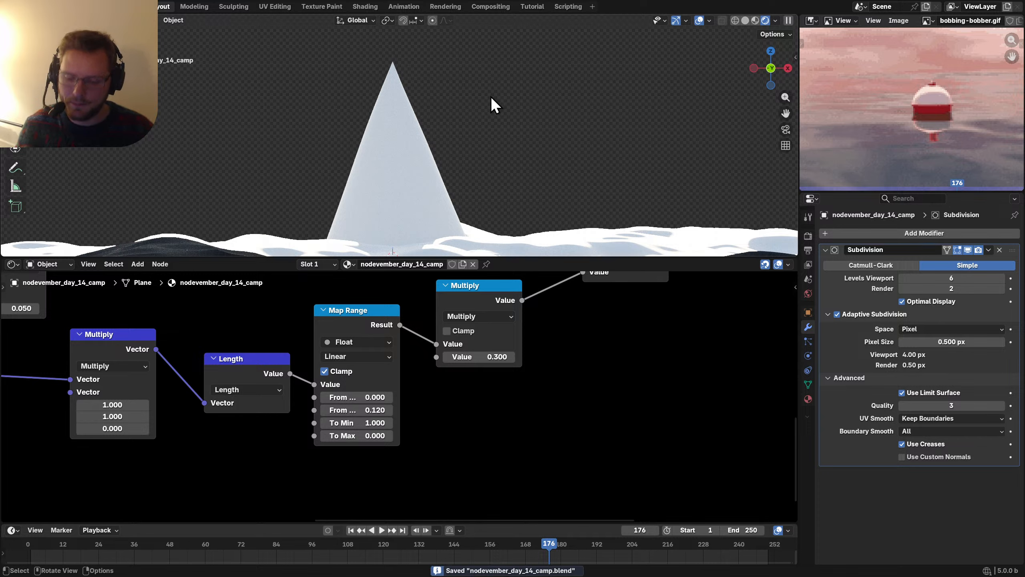
pyautogui.press('KP_7')
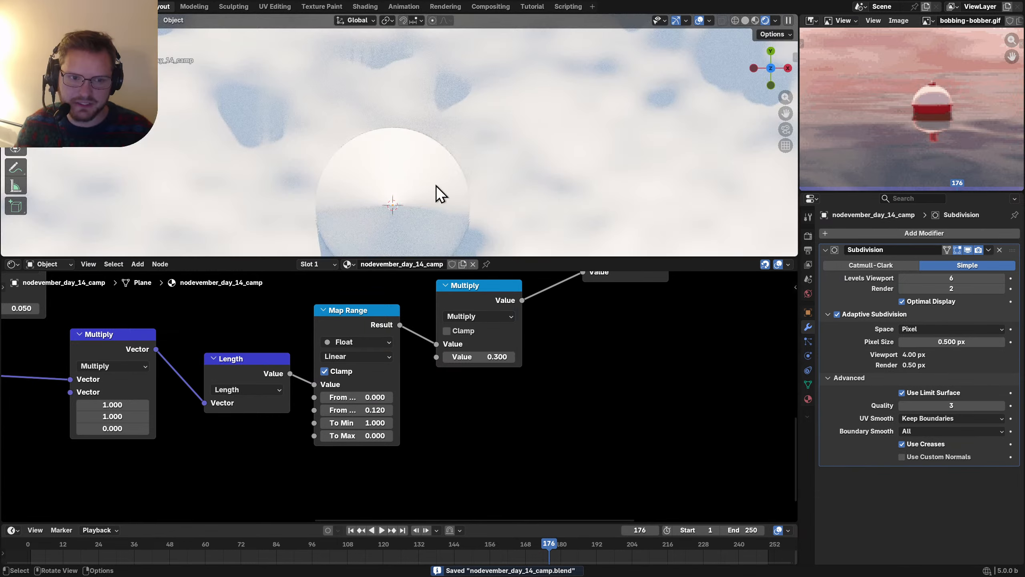
pyautogui.scroll(-3, 429, 355)
pyautogui.keyDown('ctrl'); pyautogui.keyDown('shift'); pyautogui.click(378, 350); pyautogui.keyUp('shift'); pyautogui.keyUp('ctrl')
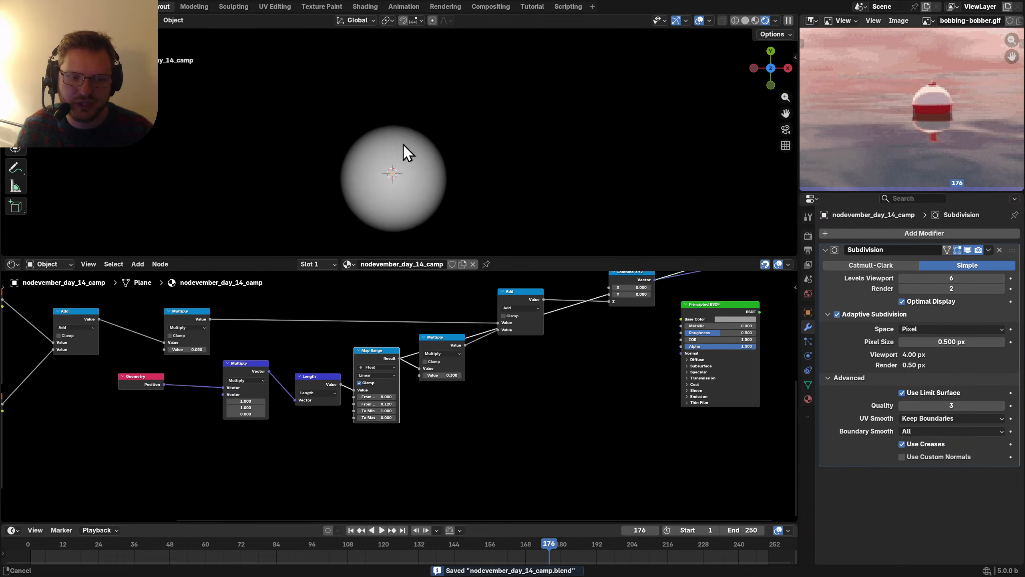
pyautogui.press('d')
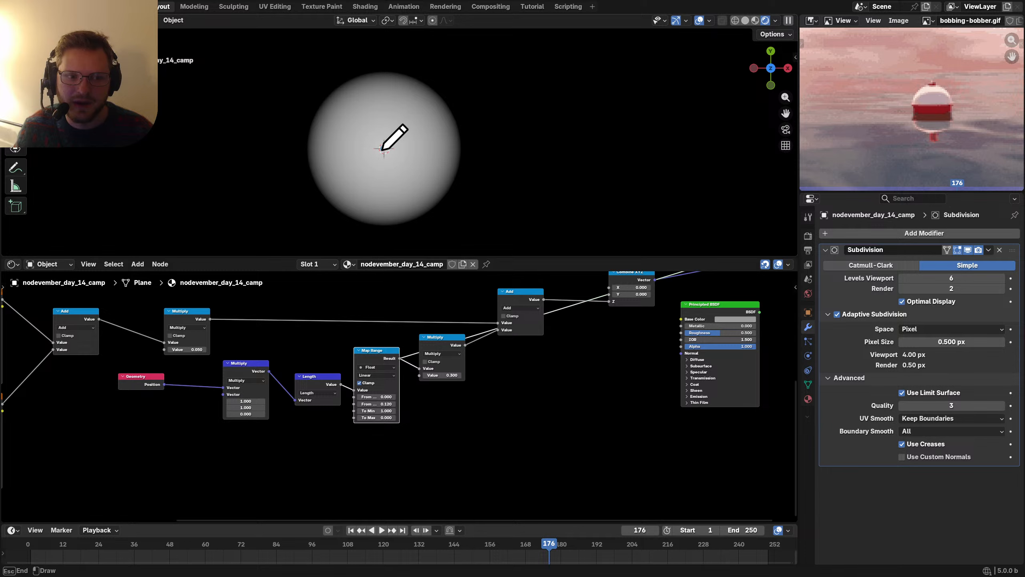
pyautogui.moveTo(387, 145); pyautogui.dragTo(382, 149)
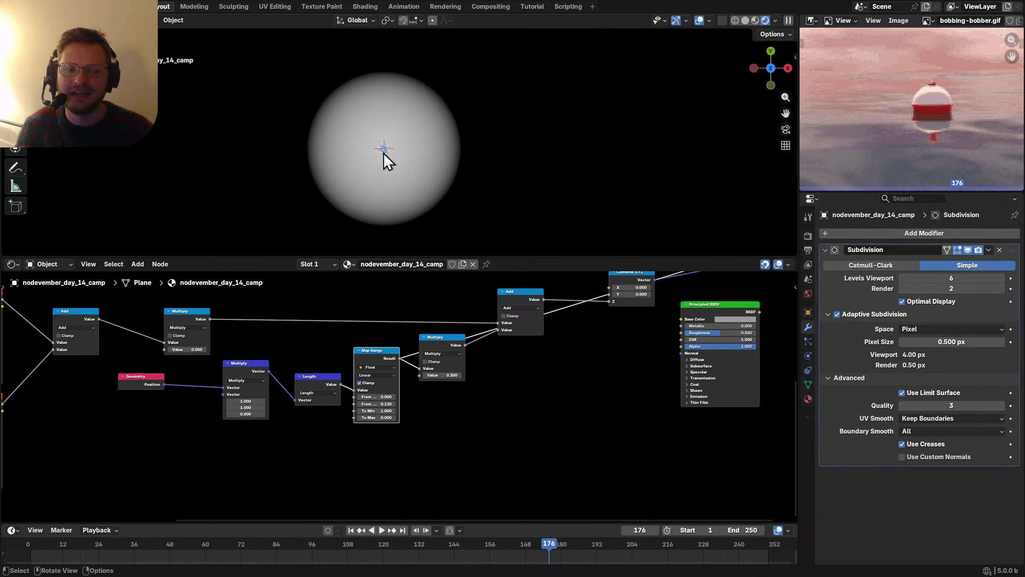
pyautogui.press('d')
pyautogui.moveTo(384, 152)
pyautogui.mouseDown()
pyautogui.moveTo(456, 155)
pyautogui.moveTo(465, 141)
pyautogui.moveTo(489, 141)
pyautogui.mouseUp()
pyautogui.press('d')
pyautogui.hotkey('ctrl', 'z')
pyautogui.hotkey('ctrl', 'z')
pyautogui.hotkey('ctrl', 'z')
pyautogui.moveTo(375, 176)
pyautogui.mouseDown(button='middle')
pyautogui.moveTo(408, 104)
pyautogui.moveTo(409, 63)
pyautogui.moveTo(397, 70)
pyautogui.mouseUp(button='middle')
pyautogui.moveTo(416, 68); pyautogui.dragTo(452, 111)
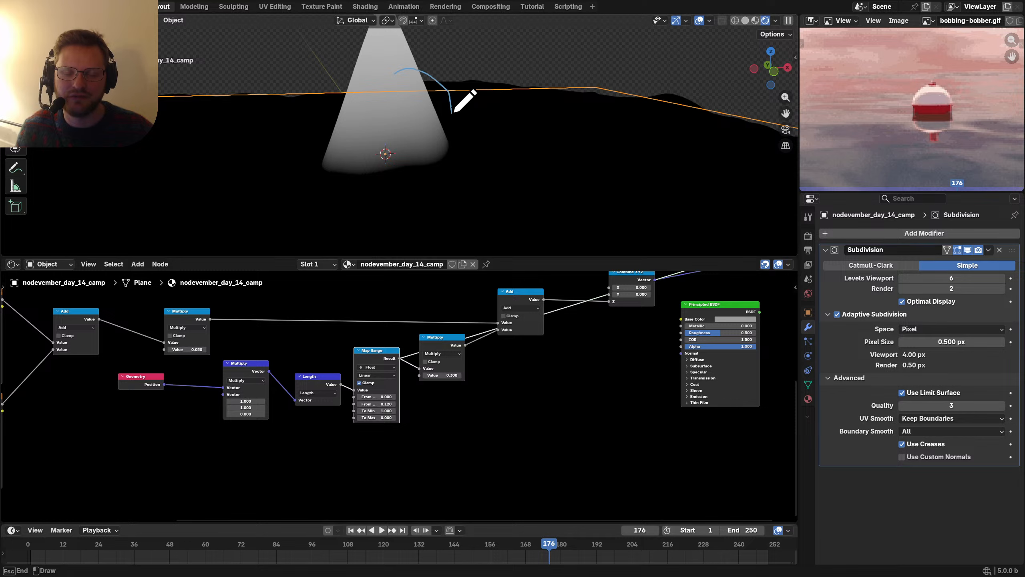
pyautogui.moveTo(460, 124); pyautogui.dragTo(397, 79, button='right')
# Step: In front view, handwrite the circle equation x² + y² = r² as an annotation in the empty space beside the plane
pyautogui.press('KP_1')
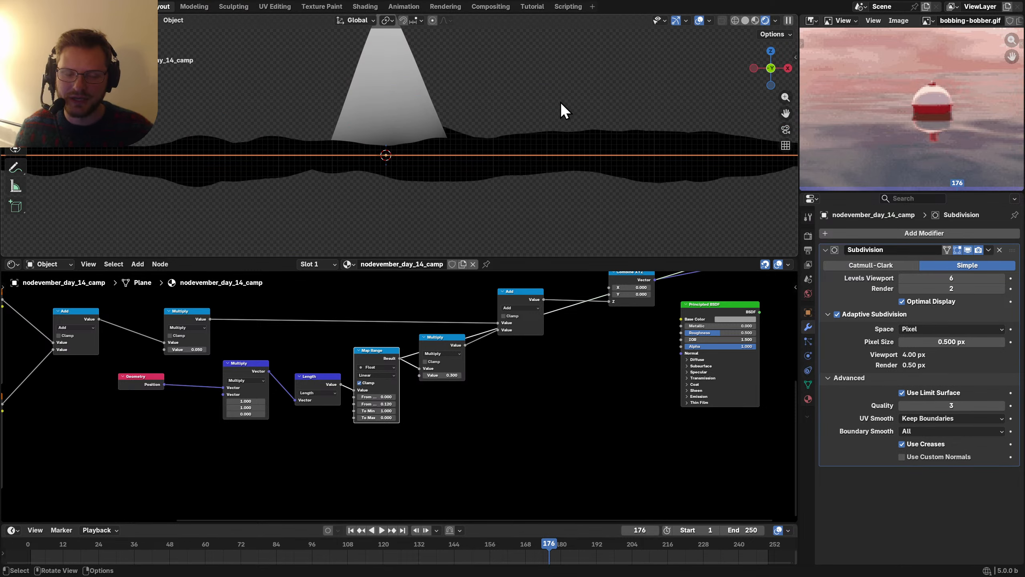
pyautogui.scroll(-4, 560, 102)
pyautogui.keyDown('shift'); pyautogui.moveTo(613, 103); pyautogui.dragTo(264, 155, button='middle'); pyautogui.keyUp('shift')
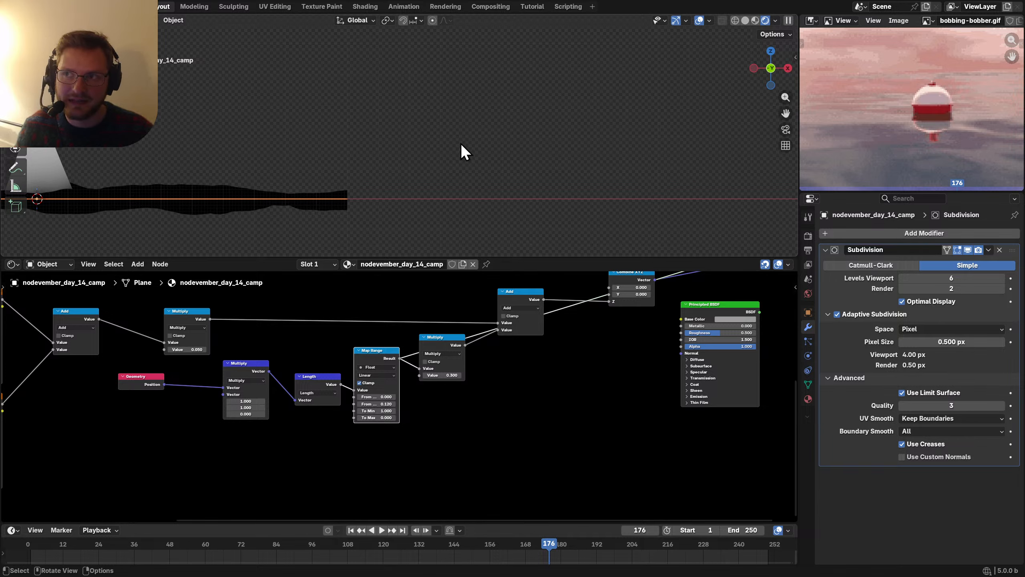
pyautogui.moveTo(468, 117)
pyautogui.mouseDown()
pyautogui.moveTo(450, 136)
pyautogui.moveTo(464, 139)
pyautogui.moveTo(480, 110)
pyautogui.moveTo(496, 133)
pyautogui.moveTo(533, 129)
pyautogui.moveTo(518, 159)
pyautogui.moveTo(526, 148)
pyautogui.mouseUp()
pyautogui.moveTo(531, 101)
pyautogui.mouseDown()
pyautogui.moveTo(551, 123)
pyautogui.moveTo(562, 107)
pyautogui.moveTo(601, 104)
pyautogui.mouseUp()
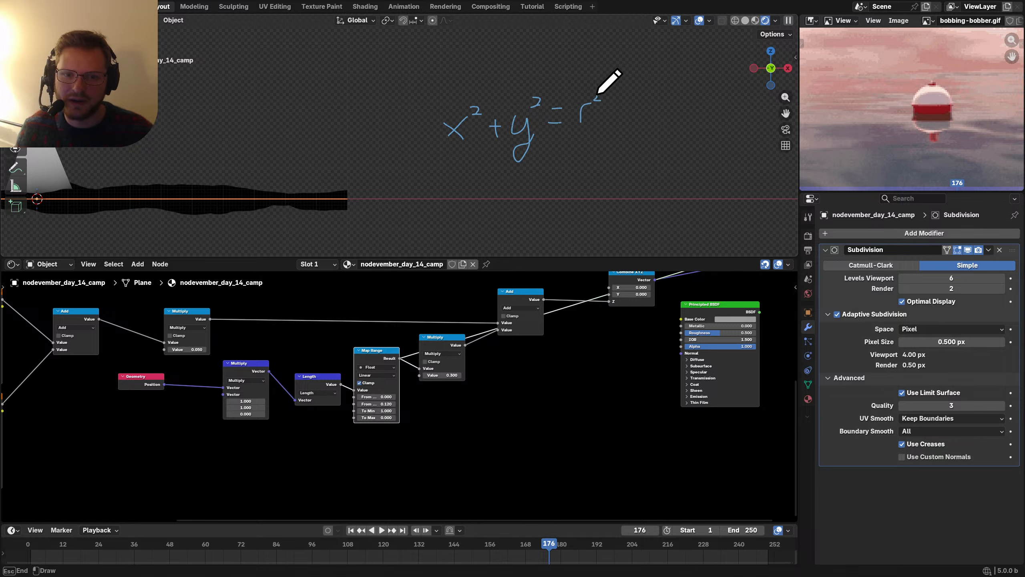
pyautogui.press('Escape')
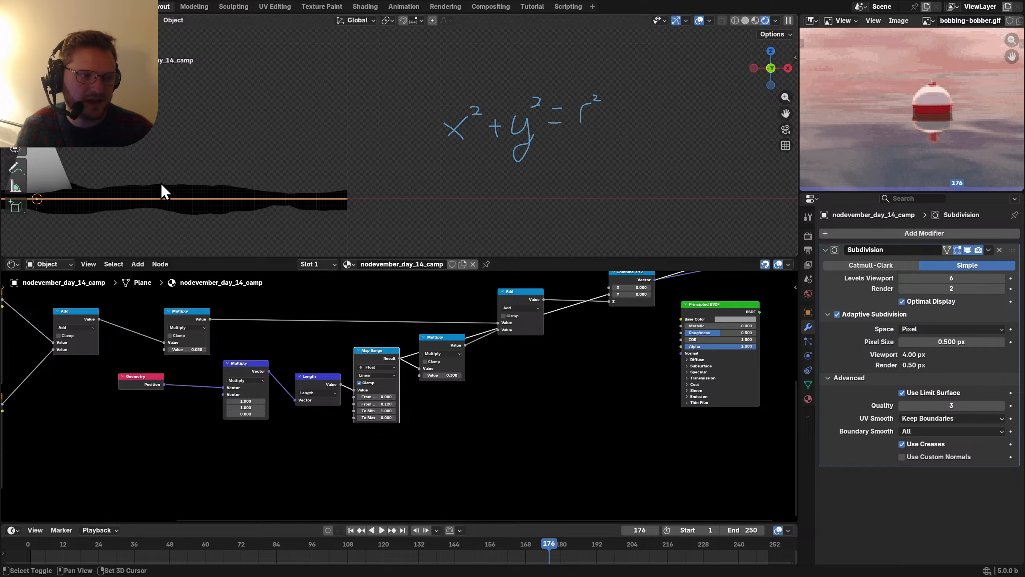
pyautogui.keyDown('shift'); pyautogui.moveTo(160, 183); pyautogui.dragTo(266, 172, button='middle'); pyautogui.keyUp('shift')
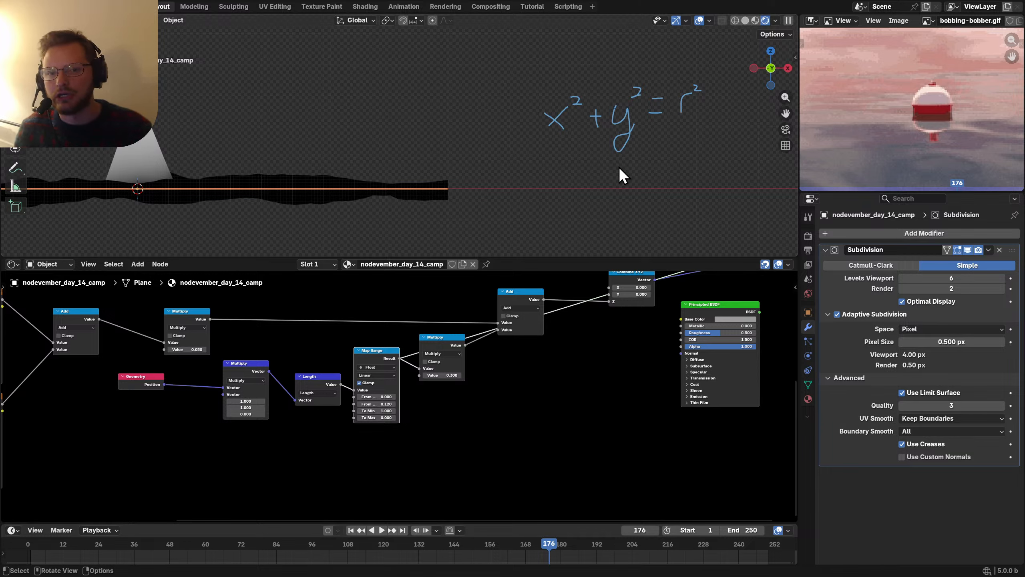
# Step: Handwrite the rearranged equation √(x² + y²) = r beneath the circle equation
pyautogui.keyDown('shift'); pyautogui.moveTo(599, 166); pyautogui.dragTo(439, 177, button='middle'); pyautogui.keyUp('shift')
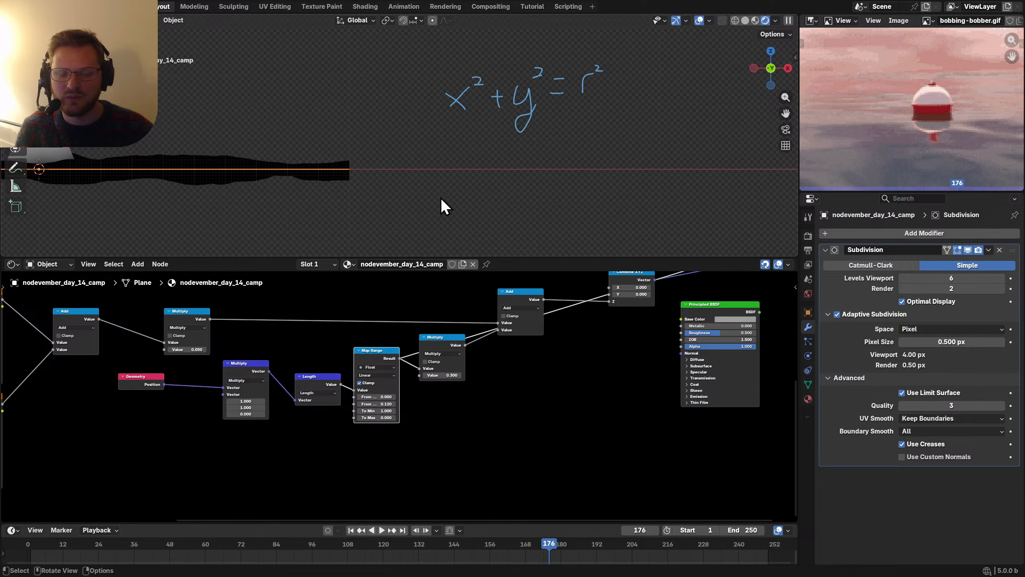
pyautogui.moveTo(441, 197)
pyautogui.mouseDown()
pyautogui.moveTo(464, 166)
pyautogui.moveTo(591, 164)
pyautogui.mouseUp()
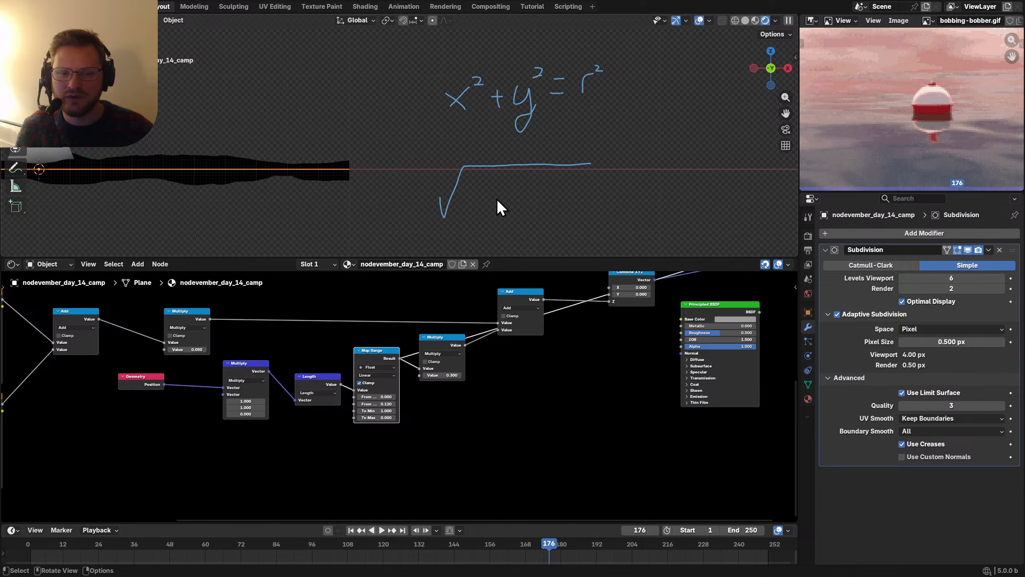
pyautogui.moveTo(474, 189)
pyautogui.mouseDown()
pyautogui.moveTo(489, 208)
pyautogui.moveTo(486, 187)
pyautogui.moveTo(502, 186)
pyautogui.moveTo(496, 177)
pyautogui.moveTo(547, 200)
pyautogui.moveTo(539, 216)
pyautogui.mouseUp()
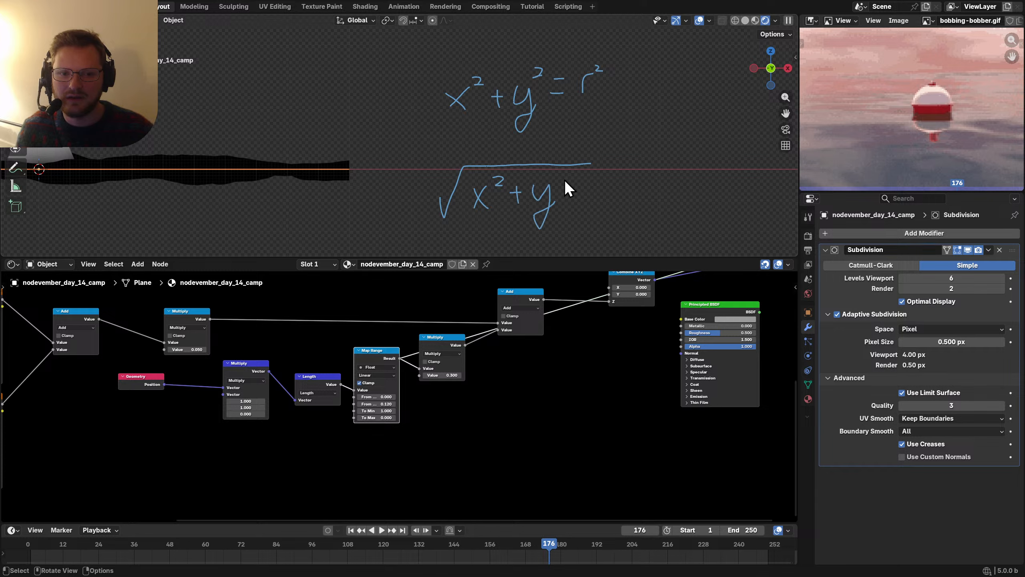
pyautogui.moveTo(564, 180)
pyautogui.mouseDown()
pyautogui.moveTo(551, 174)
pyautogui.moveTo(613, 193)
pyautogui.moveTo(614, 177)
pyautogui.moveTo(639, 177)
pyautogui.mouseUp()
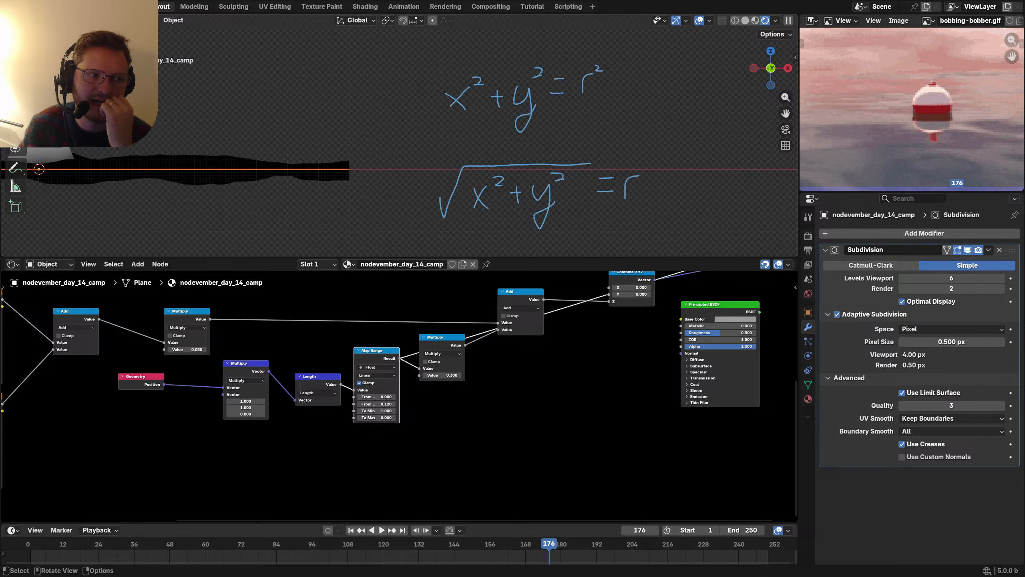
# Step: Annotate the height formula below the square-root equation: 1 minus an arrow to the root, = 1 − r = h
pyautogui.moveTo(602, 204)
pyautogui.keyDown('shift'); pyautogui.mouseDown(button='middle')
pyautogui.moveTo(648, 178)
pyautogui.moveTo(536, 152)
pyautogui.mouseUp(button='middle'); pyautogui.keyUp('shift')
pyautogui.moveTo(597, 89); pyautogui.dragTo(599, 109)
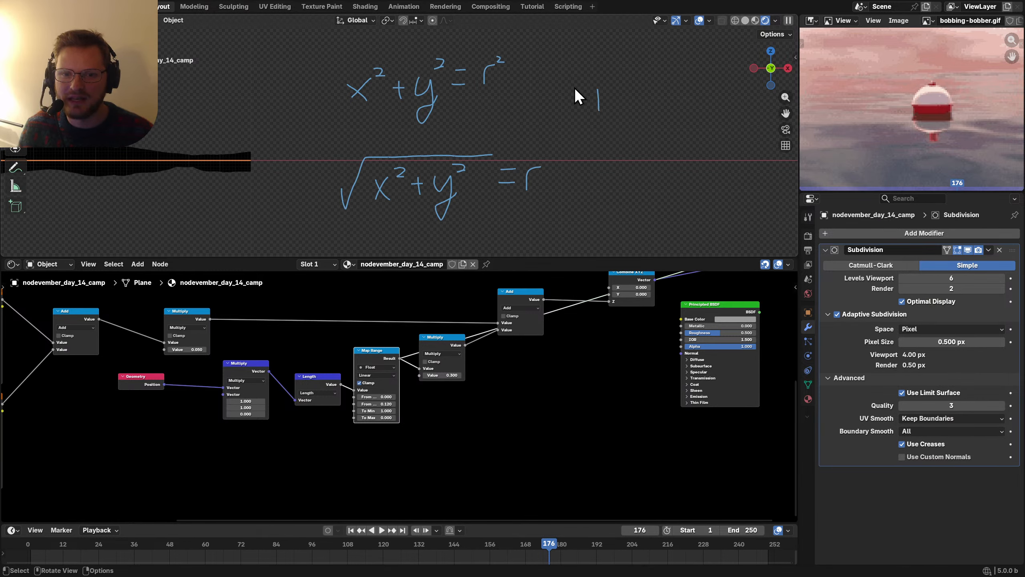
pyautogui.hotkey('ctrl', 'z')
pyautogui.keyDown('shift'); pyautogui.moveTo(493, 200); pyautogui.dragTo(528, 122, button='middle'); pyautogui.keyUp('shift')
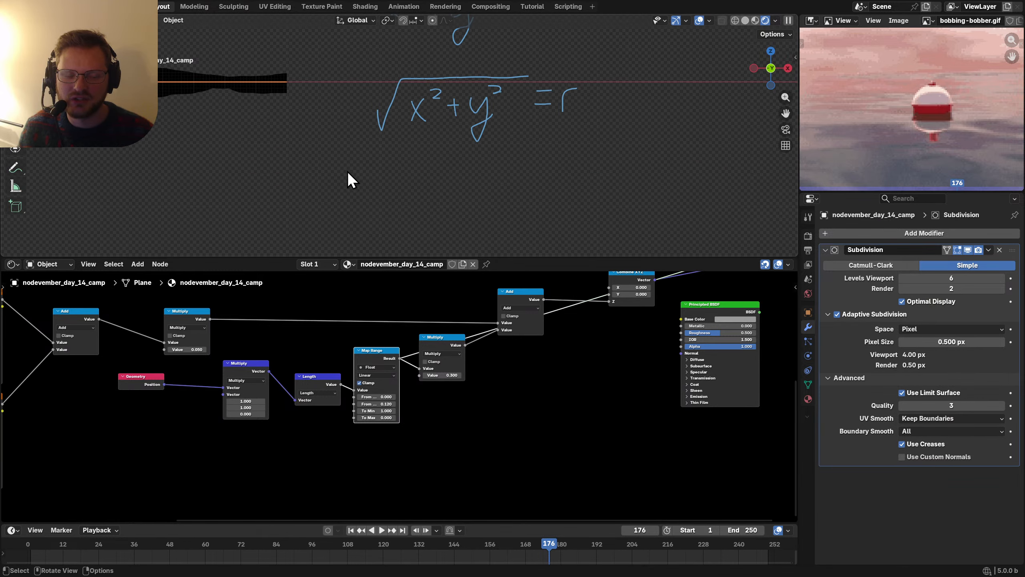
pyautogui.moveTo(347, 171)
pyautogui.mouseDown()
pyautogui.moveTo(347, 208)
pyautogui.moveTo(404, 182)
pyautogui.mouseUp()
pyautogui.moveTo(437, 139)
pyautogui.mouseDown()
pyautogui.moveTo(446, 174)
pyautogui.moveTo(463, 166)
pyautogui.mouseUp()
pyautogui.moveTo(518, 187)
pyautogui.mouseDown()
pyautogui.moveTo(541, 186)
pyautogui.moveTo(545, 162)
pyautogui.moveTo(565, 179)
pyautogui.moveTo(631, 147)
pyautogui.moveTo(654, 165)
pyautogui.mouseUp()
pyautogui.moveTo(645, 151)
pyautogui.mouseDown()
pyautogui.moveTo(672, 121)
pyautogui.moveTo(682, 162)
pyautogui.mouseUp()
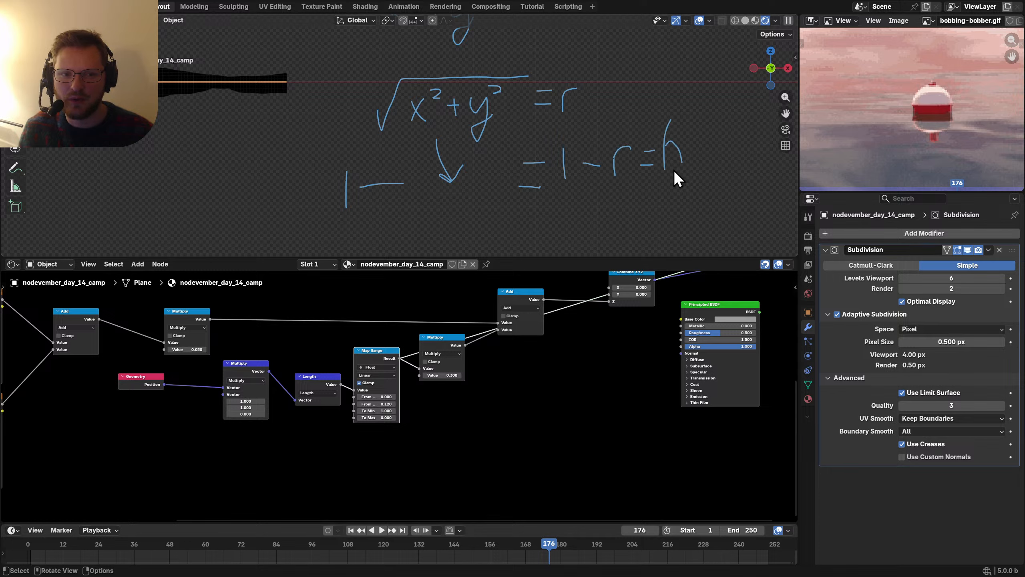
pyautogui.scroll(-2, 614, 162)
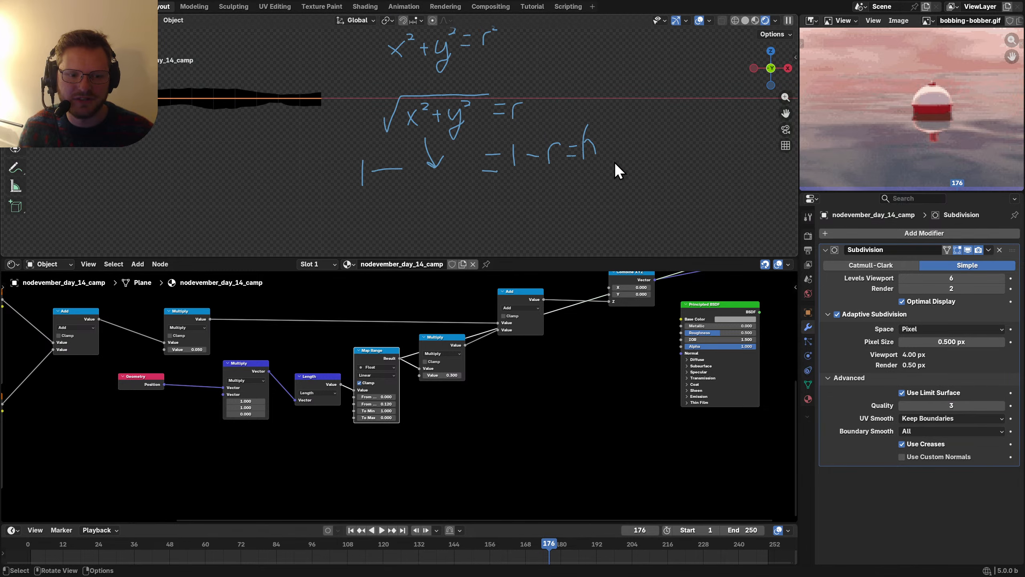
# Step: Erase all the handwritten equations and return to an angled view of the cone
pyautogui.moveTo(613, 167)
pyautogui.keyDown('ctrl'); pyautogui.mouseDown()
pyautogui.moveTo(571, 172)
pyautogui.moveTo(465, 42)
pyautogui.moveTo(158, 115)
pyautogui.mouseUp(); pyautogui.keyUp('ctrl')
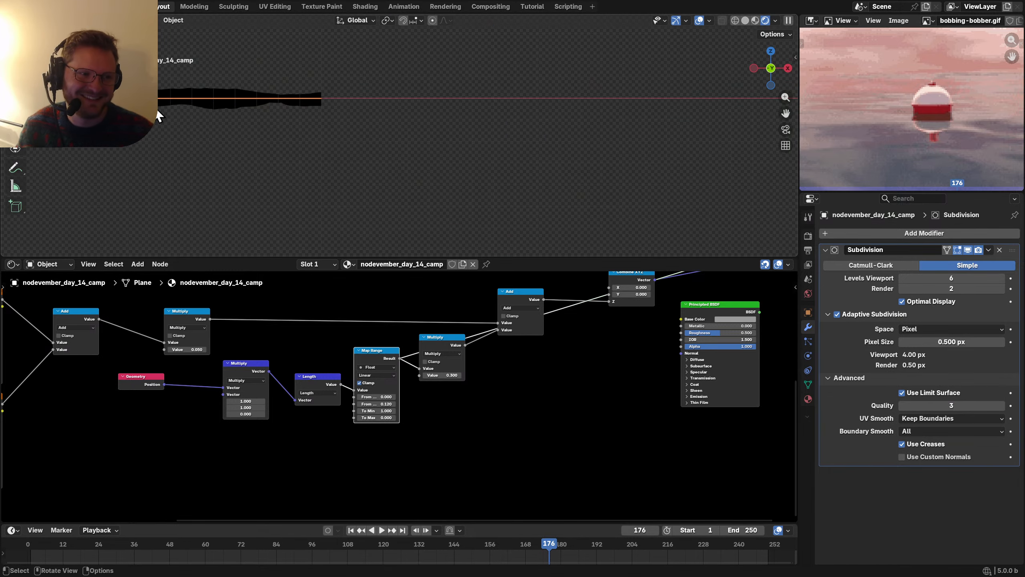
pyautogui.moveTo(158, 114); pyautogui.dragTo(427, 144, button='middle')
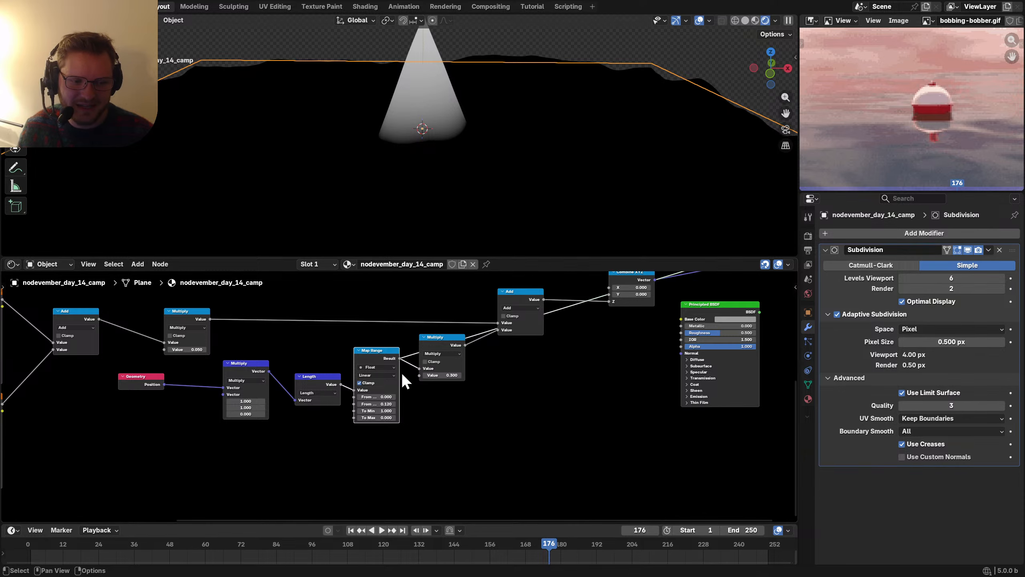
# Step: Move the Geometry, vector Multiply and Length nodes away from Map Range and reposition Map Range to make room
pyautogui.scroll(2, 178, 416)
pyautogui.moveTo(339, 367); pyautogui.dragTo(297, 387)
pyautogui.moveTo(439, 362); pyautogui.dragTo(389, 364)
pyautogui.moveTo(397, 425); pyautogui.dragTo(300, 372)
pyautogui.moveTo(368, 360); pyautogui.dragTo(339, 359)
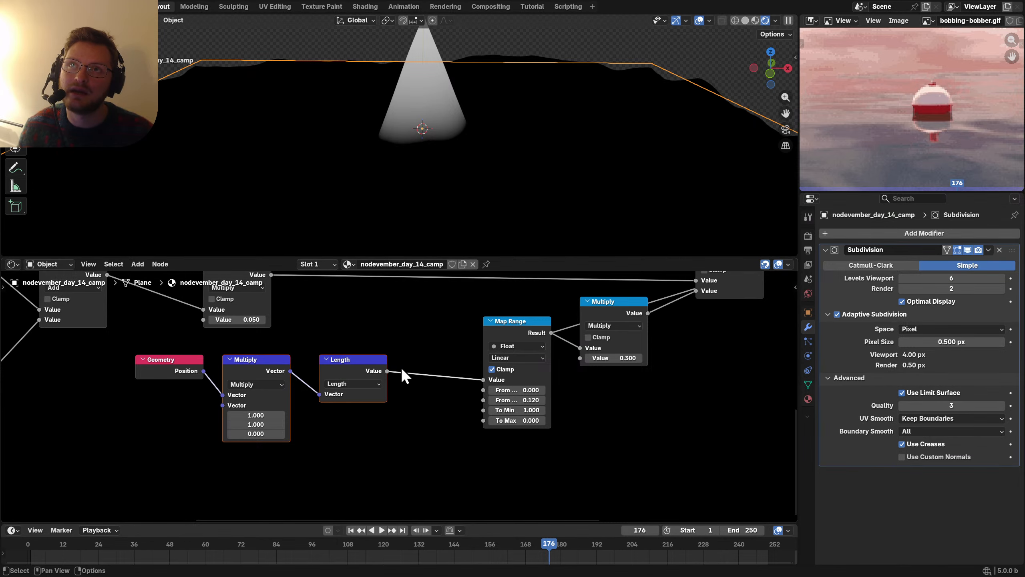
pyautogui.moveTo(457, 354); pyautogui.dragTo(373, 359, button='middle')
pyautogui.moveTo(436, 334); pyautogui.dragTo(415, 307)
# Step: Duplicate the 0.3 Multiply node below Map Range and link the Length value to its second input
pyautogui.click(520, 318)
pyautogui.hotkey('shift', 'd')
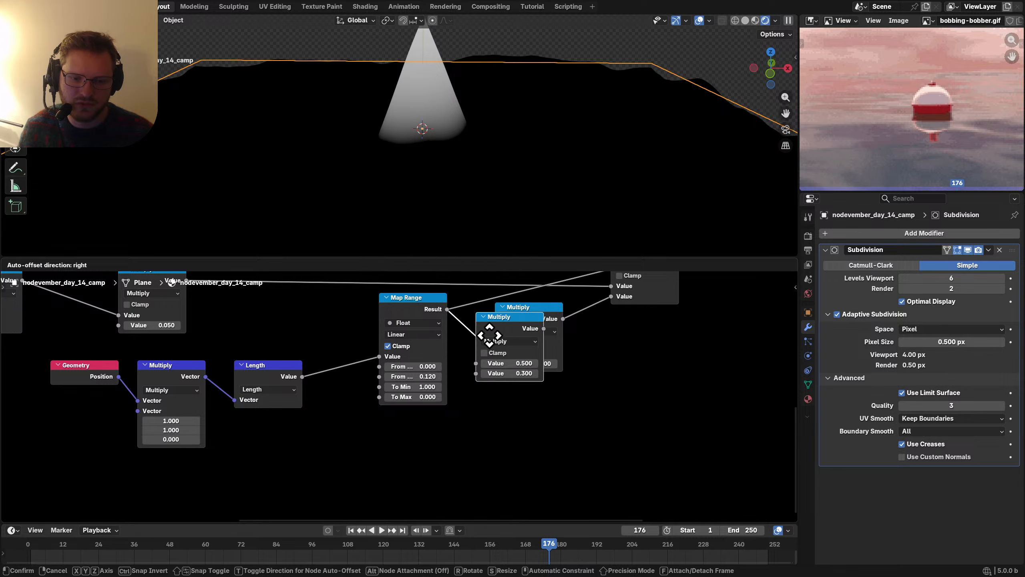
pyautogui.click(377, 466)
pyautogui.keyDown('alt'); pyautogui.moveTo(281, 392); pyautogui.dragTo(392, 465, button='right'); pyautogui.keyUp('alt')
pyautogui.moveTo(394, 465); pyautogui.dragTo(392, 394, button='middle')
pyautogui.hotkey('alt', 's')
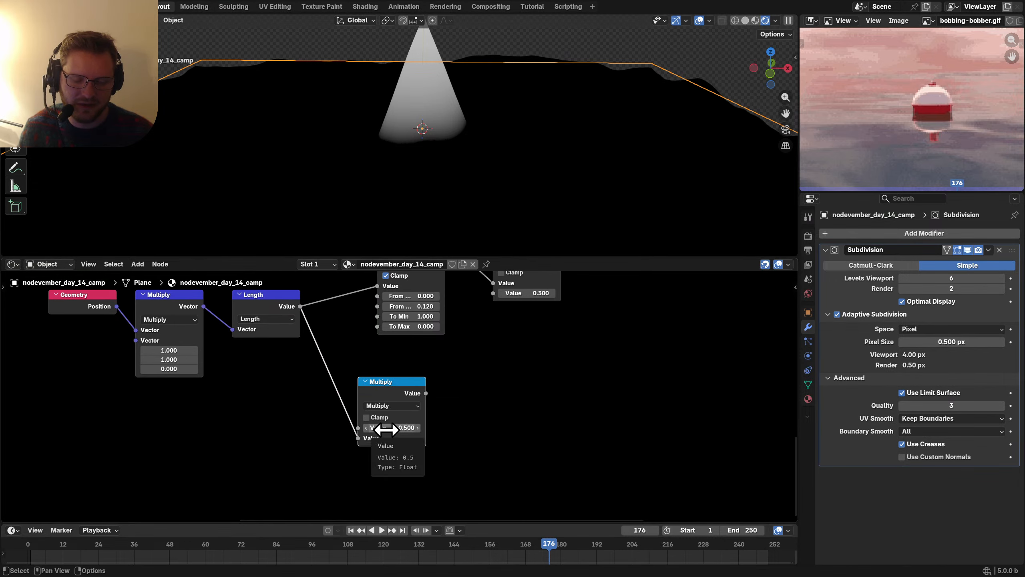
# Step: Change the duplicated math node to Subtract with a first value of 1
pyautogui.click(388, 430)
pyautogui.press('Escape')
pyautogui.click(391, 427)
pyautogui.write('1')
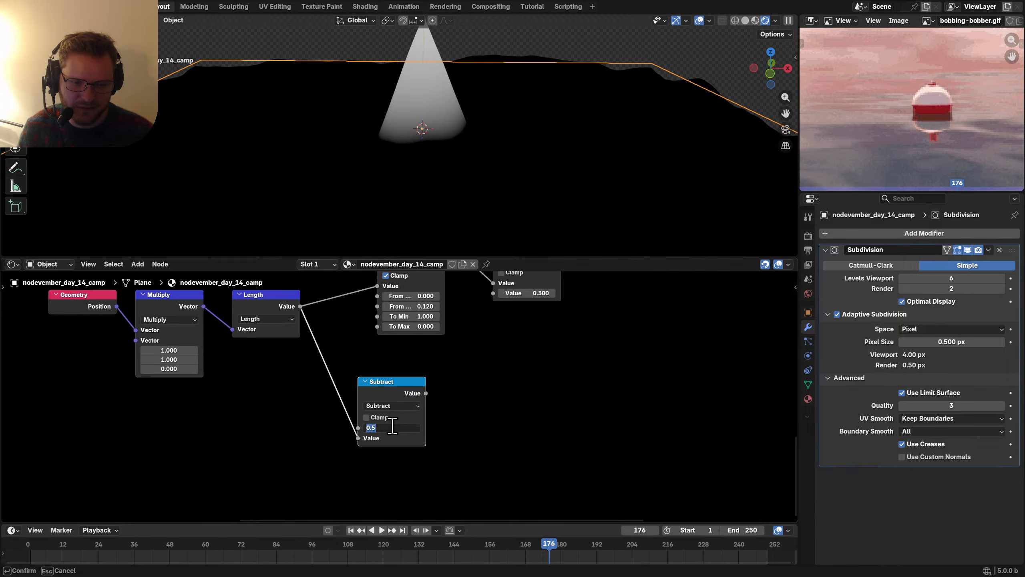
pyautogui.press('Return')
# Step: Preview the Subtract node's output on the plane from a higher angle and save the file
pyautogui.keyDown('ctrl'); pyautogui.keyDown('shift'); pyautogui.click(400, 383); pyautogui.keyUp('shift'); pyautogui.keyUp('ctrl')
pyautogui.moveTo(420, 202); pyautogui.dragTo(431, 150, button='middle')
pyautogui.hotkey('ctrl', 's')
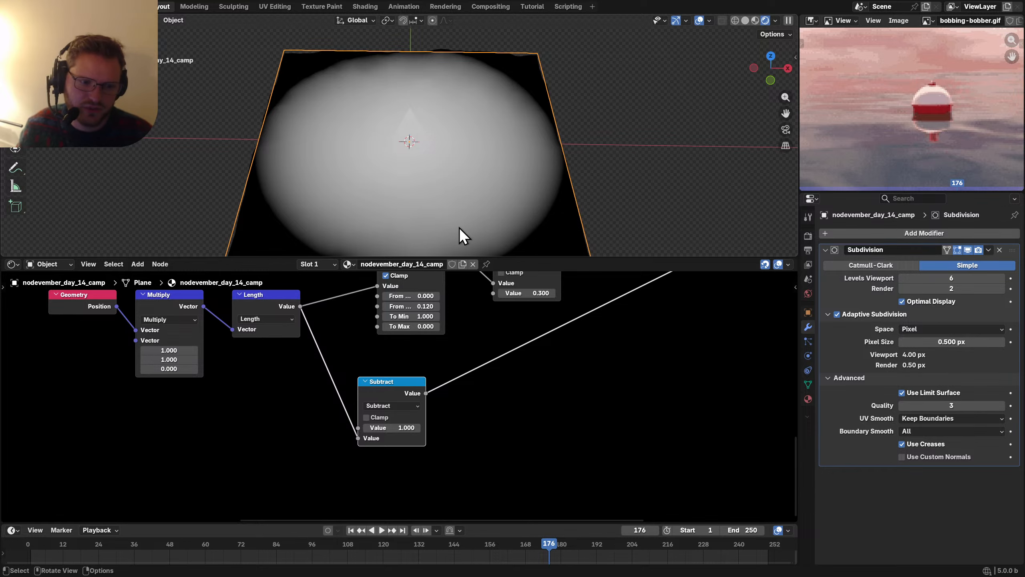
# Step: Insert a duplicate of the Subtract node after it and set the duplicate to Square Root
pyautogui.hotkey('shift', 'd')
pyautogui.click(515, 349)
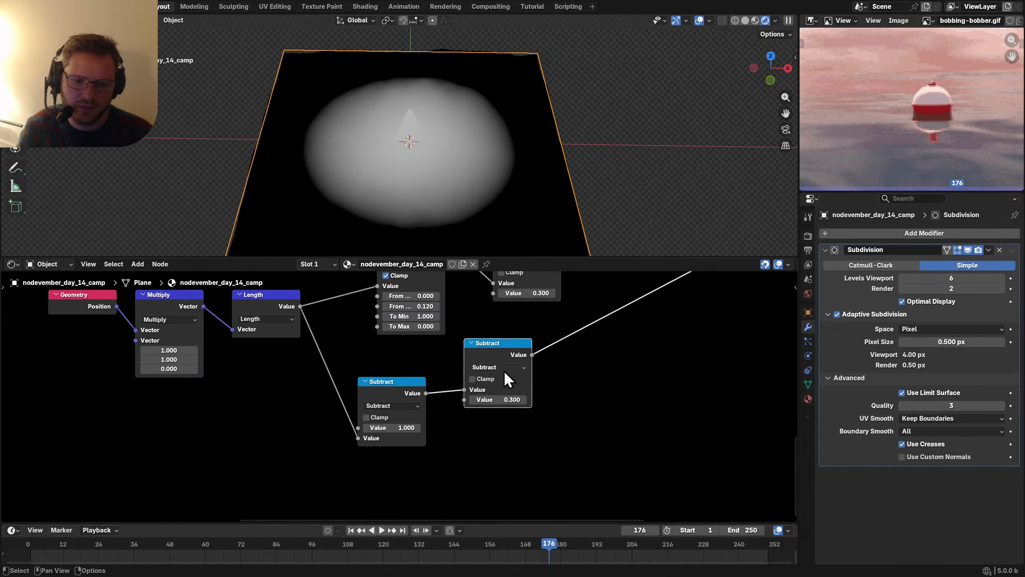
pyautogui.click(504, 368)
pyautogui.click(501, 464)
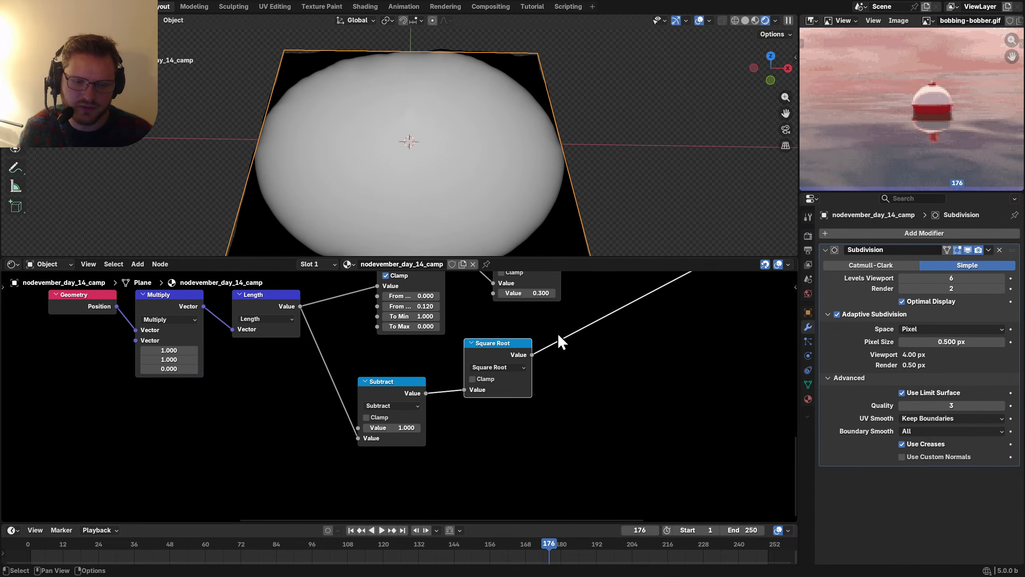
# Step: Link Square Root to the 0.3 Multiply node in place of Map Range and show the Principled BSDF on the surface again
pyautogui.moveTo(557, 333); pyautogui.dragTo(443, 461, button='middle')
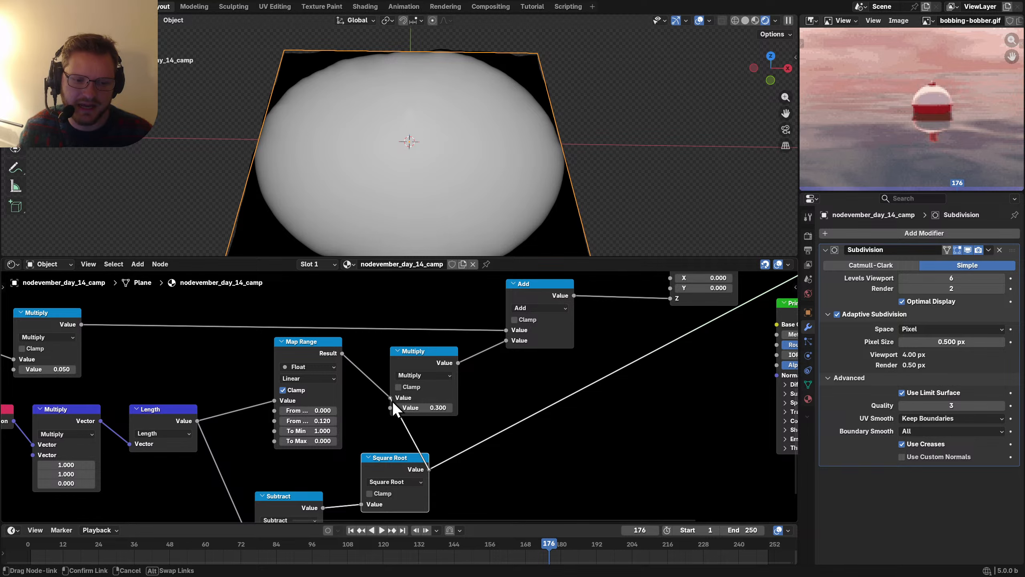
pyautogui.moveTo(695, 331); pyautogui.dragTo(409, 375, button='middle')
pyautogui.keyDown('ctrl'); pyautogui.keyDown('shift'); pyautogui.click(552, 353); pyautogui.keyUp('shift'); pyautogui.keyUp('ctrl')
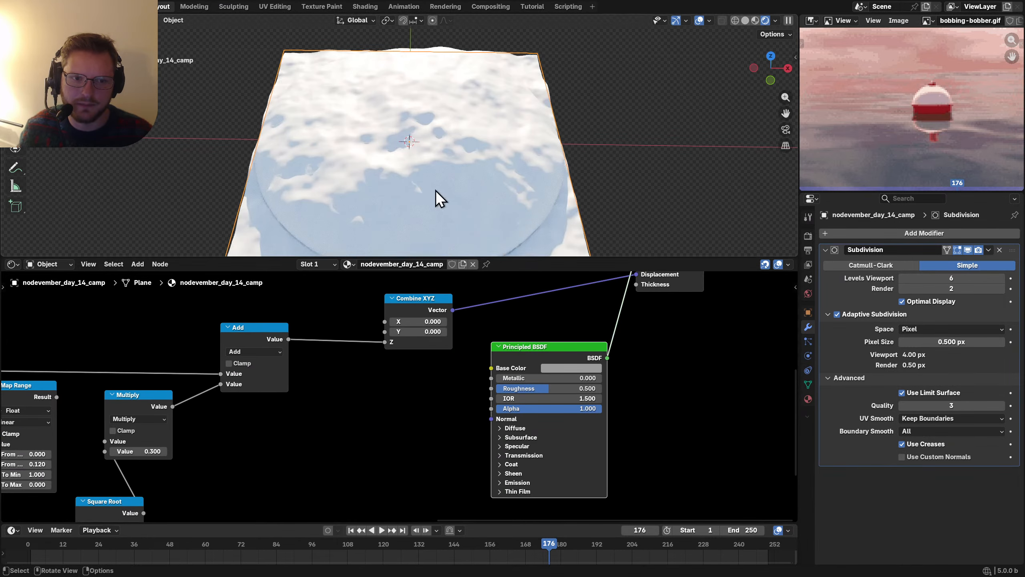
# Step: Link the Multiply node after Square Root directly to Combine XYZ's Z, bypassing Add, and set its factor to 1
pyautogui.moveTo(436, 190); pyautogui.dragTo(441, 137, button='middle')
pyautogui.scroll(-2, 369, 332)
pyautogui.moveTo(308, 357); pyautogui.dragTo(469, 374, button='middle')
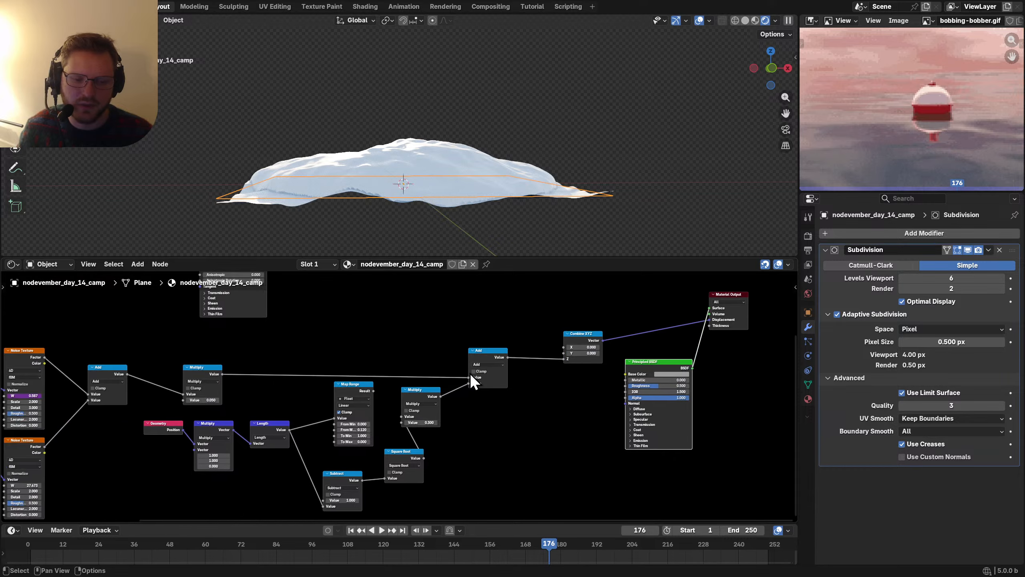
pyautogui.scroll(1, 454, 396)
pyautogui.moveTo(456, 396); pyautogui.dragTo(623, 345)
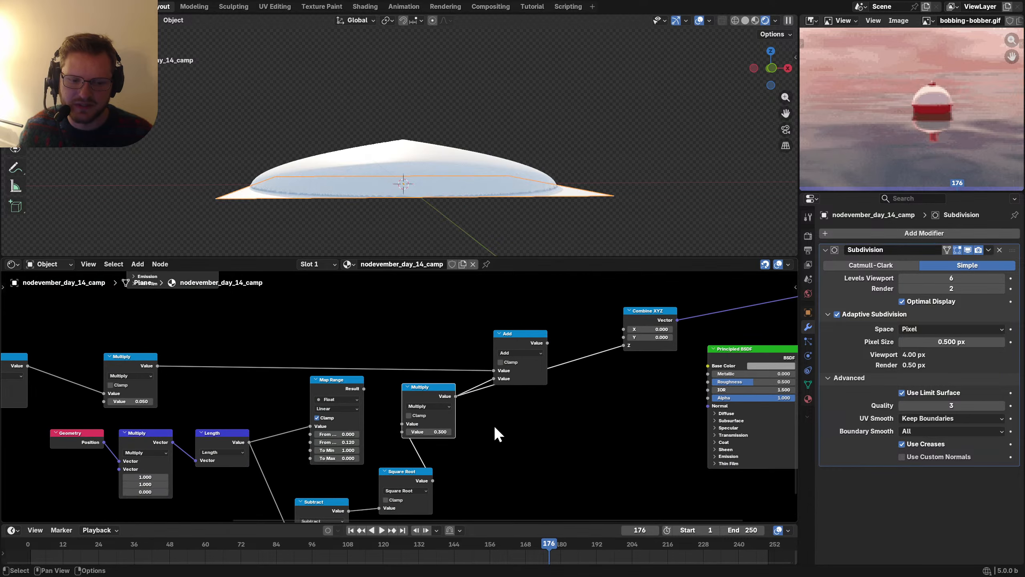
pyautogui.moveTo(434, 431); pyautogui.dragTo(548, 433)
pyautogui.moveTo(504, 337); pyautogui.dragTo(489, 269)
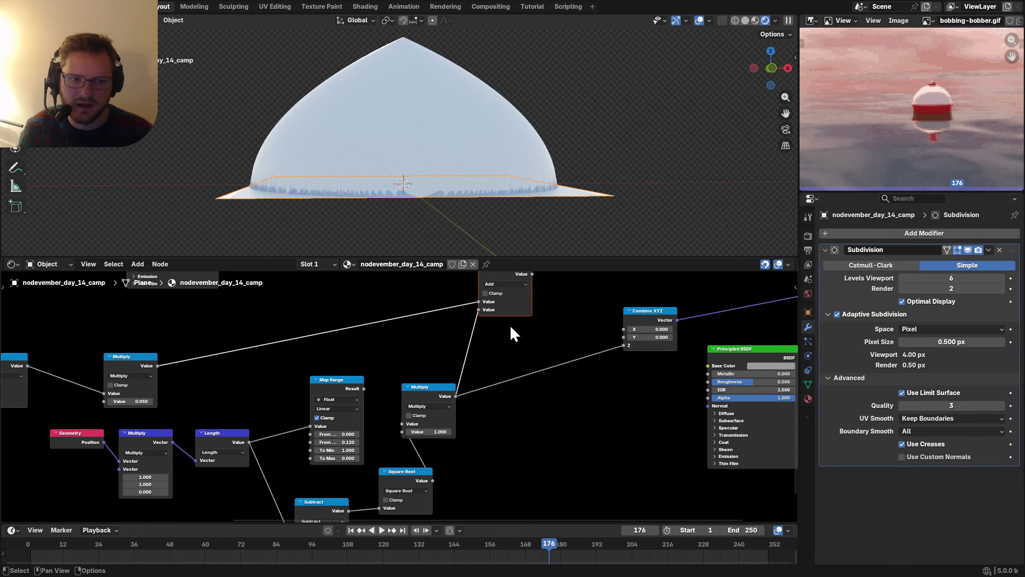
pyautogui.scroll(-4, 405, 105)
pyautogui.moveTo(405, 105)
pyautogui.mouseDown(button='middle')
pyautogui.moveTo(363, 131)
pyautogui.moveTo(408, 122)
pyautogui.mouseUp(button='middle')
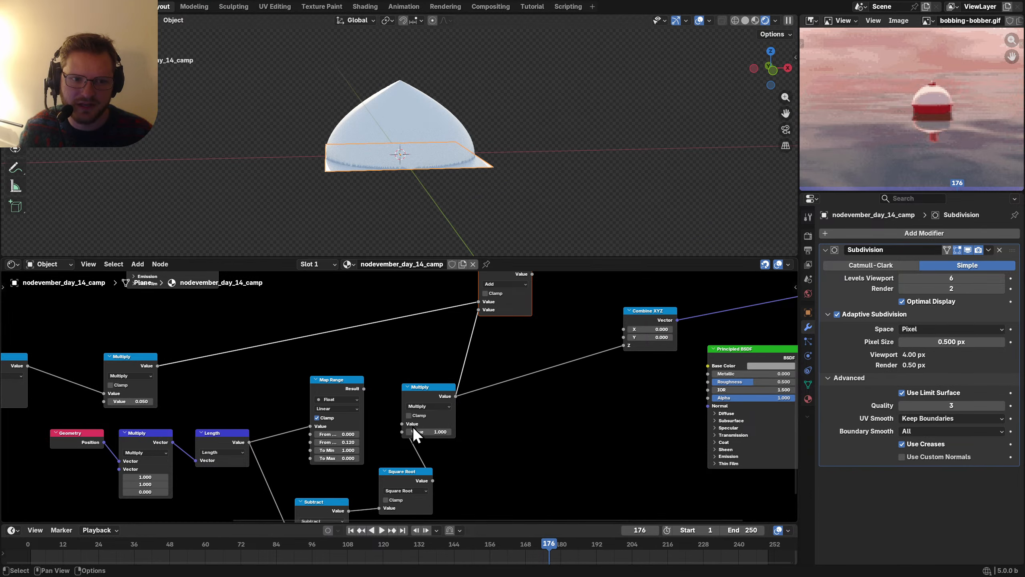
# Step: Save the file and compare the displacement shape with the Square Root node muted and unmuted
pyautogui.moveTo(412, 427); pyautogui.dragTo(425, 371, button='middle')
pyautogui.scroll(2, 424, 371)
pyautogui.hotkey('ctrl', 's')
pyautogui.click(419, 349)
pyautogui.press('m')
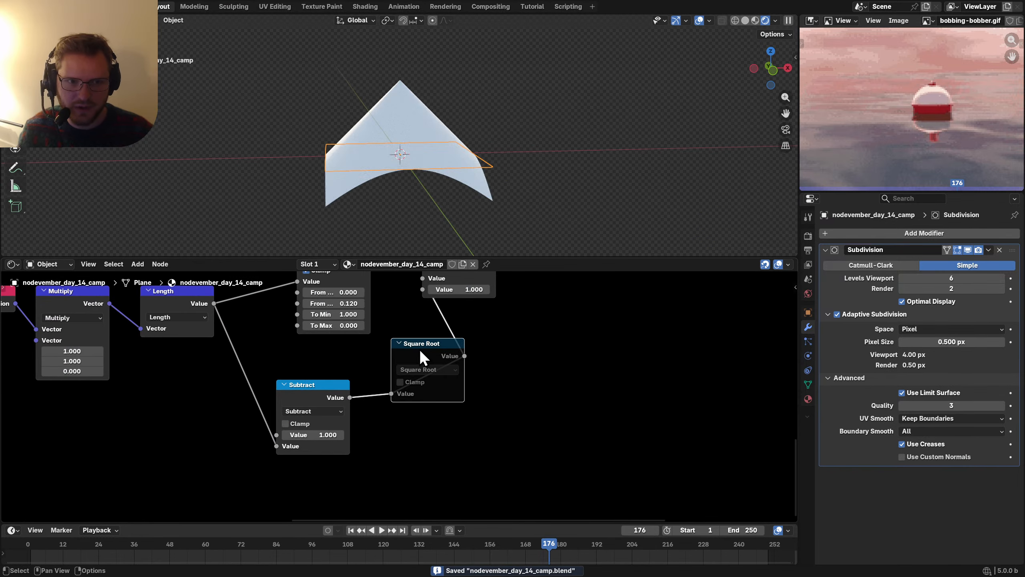
pyautogui.press('m')
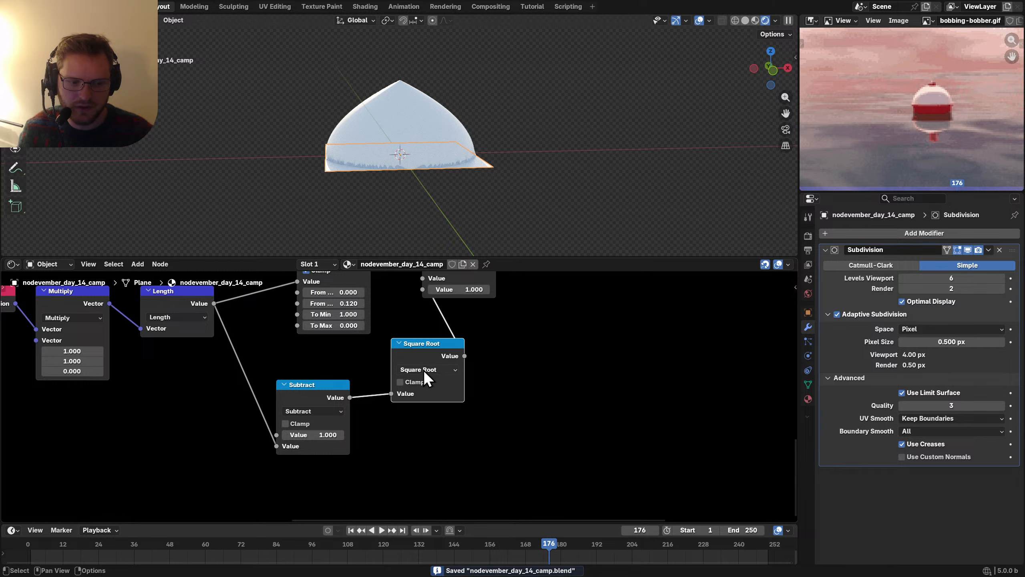
pyautogui.click(422, 370)
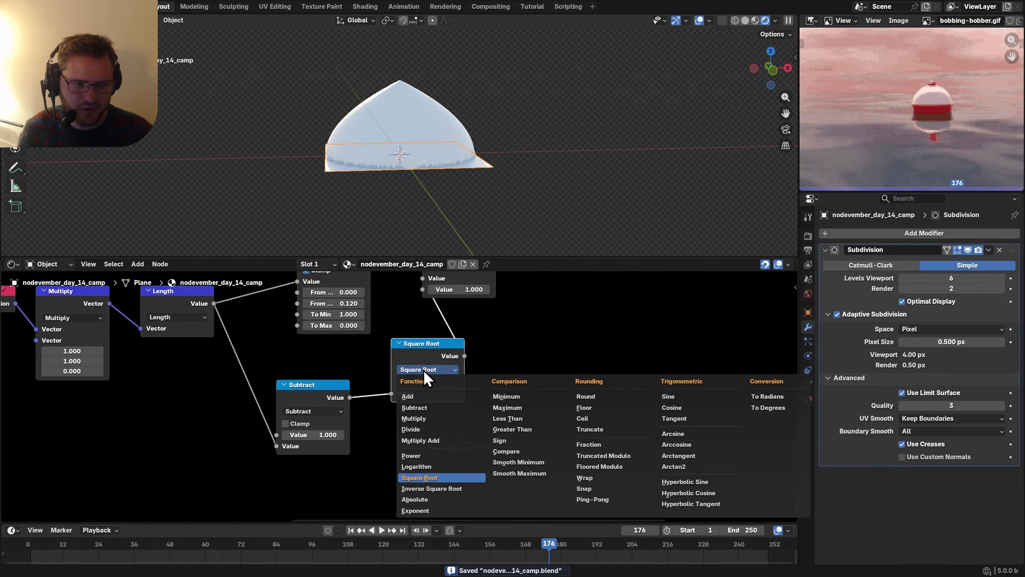
# Step: Move the Map Range, Multiply, Subtract and Square Root nodes farther from the Length node to make room, and save the file
pyautogui.moveTo(65, 372); pyautogui.dragTo(443, 380, button='middle')
pyautogui.scroll(-2, 443, 380)
pyautogui.scroll(-2, 443, 381)
pyautogui.moveTo(327, 392); pyautogui.dragTo(508, 312)
pyautogui.press('g')
pyautogui.click(394, 314)
pyautogui.scroll(5, 605, 355)
pyautogui.moveTo(626, 357); pyautogui.dragTo(360, 358, button='middle')
pyautogui.hotkey('ctrl', 's')
# Step: Insert a duplicate Square Root node between Length and Subtract, and compare the shape with the original Square Root muted and unmuted
pyautogui.click(551, 354)
pyautogui.hotkey('shift', 'd')
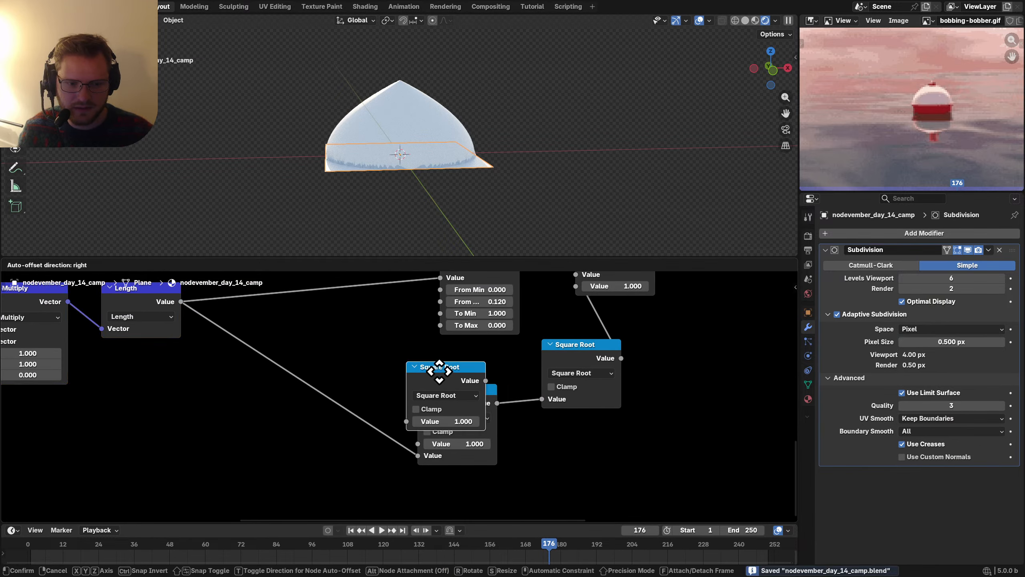
pyautogui.click(293, 389)
pyautogui.click(569, 345)
pyautogui.press('m')
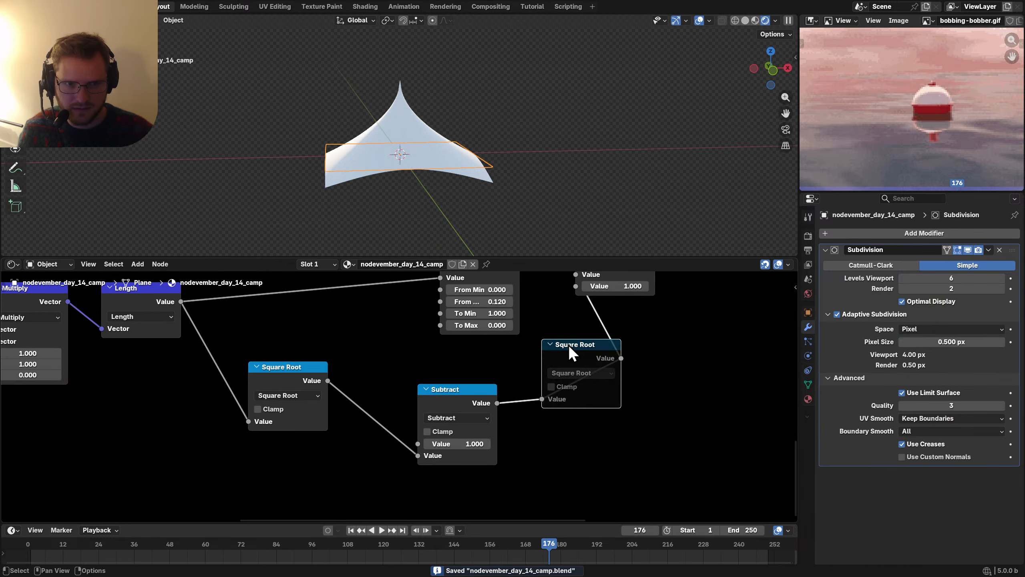
pyautogui.press('m')
# Step: Change the Square Root node after Subtract to Power with an exponent of 2
pyautogui.click(573, 373)
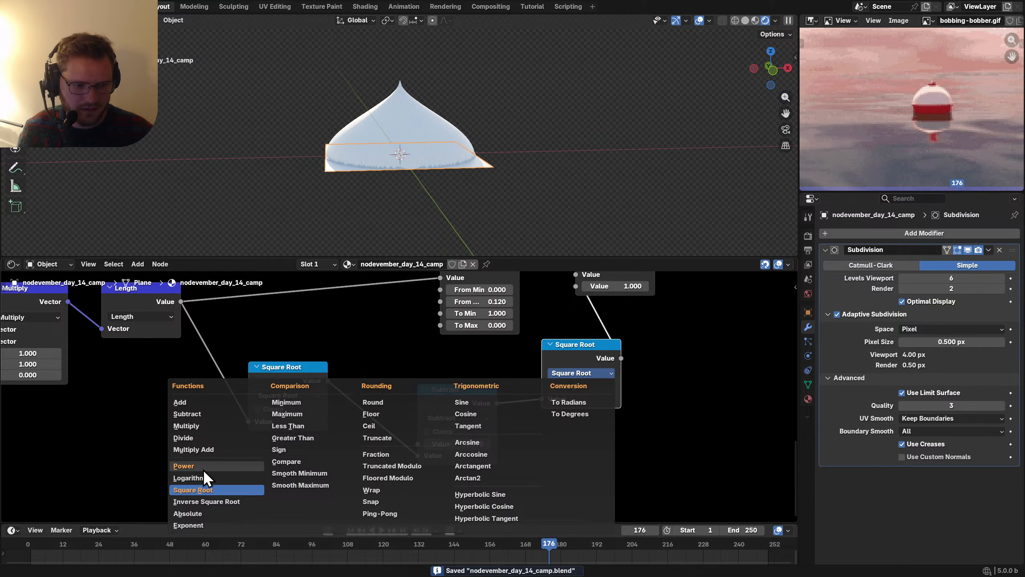
pyautogui.click(184, 465)
pyautogui.click(581, 411)
pyautogui.write('2')
pyautogui.press('Return')
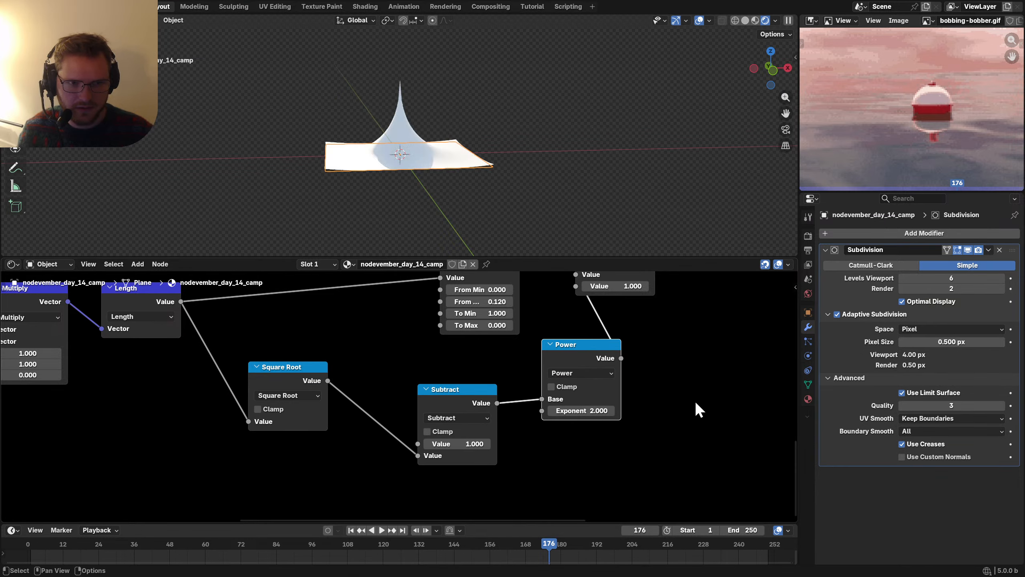
# Step: Try an exponent of 0.5 on the Power node, then remove the node while keeping Subtract linked to Multiply
pyautogui.click(571, 412)
pyautogui.press('BackSpace')
pyautogui.write('.5')
pyautogui.press('Return')
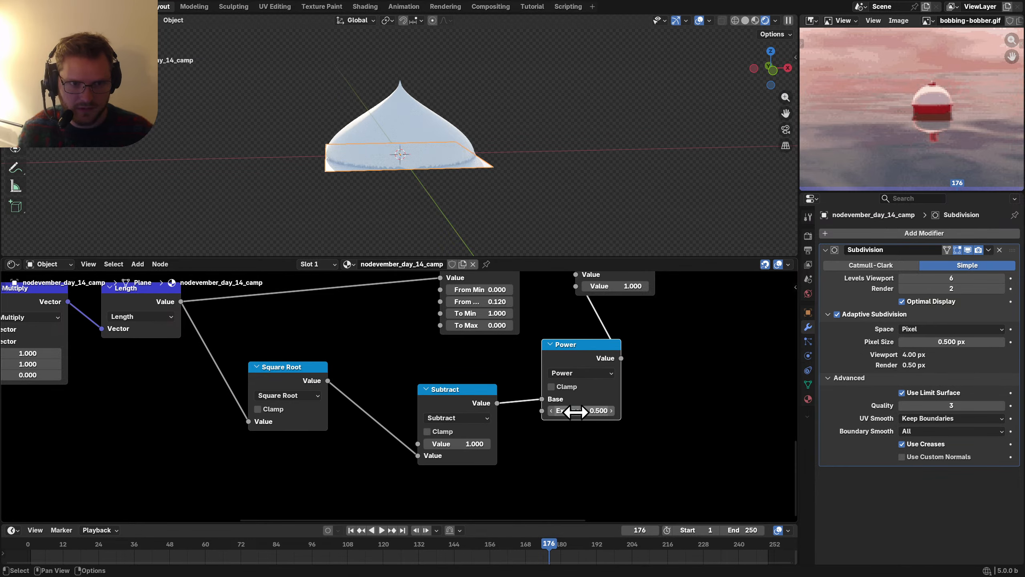
pyautogui.hotkey('ctrl', 'x')
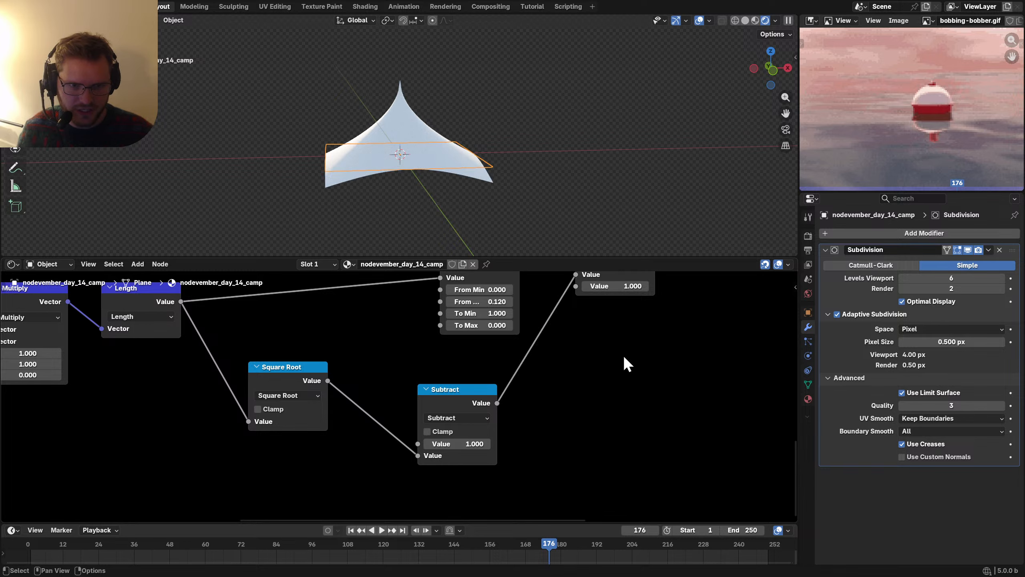
# Step: Annotate a dome profile over a horizontal base line beside the mesh, marking its centre 0 and its radius r
pyautogui.moveTo(531, 61); pyautogui.dragTo(463, 138, button='middle')
pyautogui.moveTo(439, 176)
pyautogui.mouseDown()
pyautogui.moveTo(450, 141)
pyautogui.moveTo(563, 129)
pyautogui.moveTo(574, 173)
pyautogui.mouseUp()
pyautogui.moveTo(403, 175); pyautogui.dragTo(632, 178)
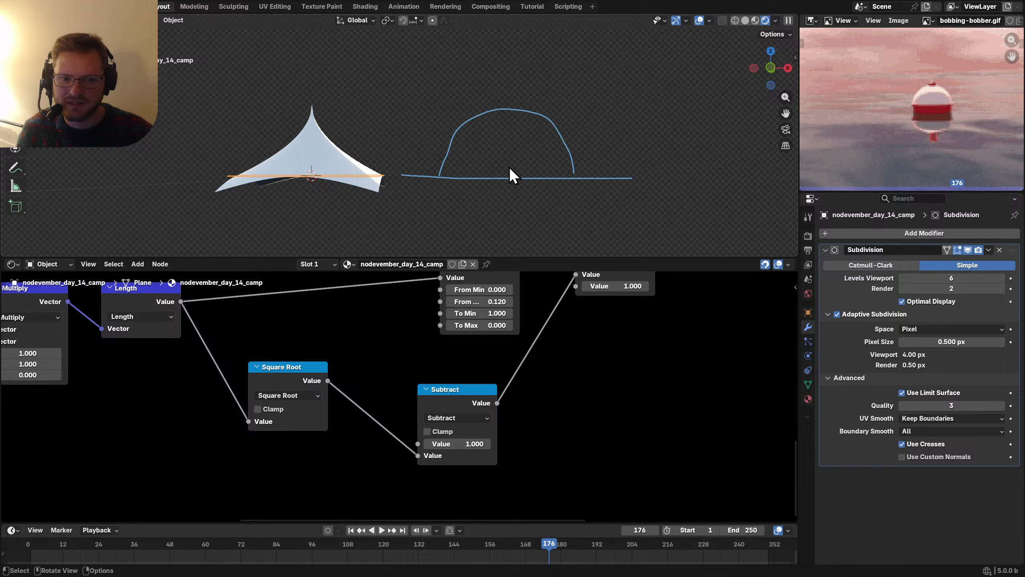
pyautogui.moveTo(508, 173); pyautogui.dragTo(508, 187)
pyautogui.keyDown('shift'); pyautogui.moveTo(515, 180); pyautogui.dragTo(460, 177, button='middle'); pyautogui.keyUp('shift')
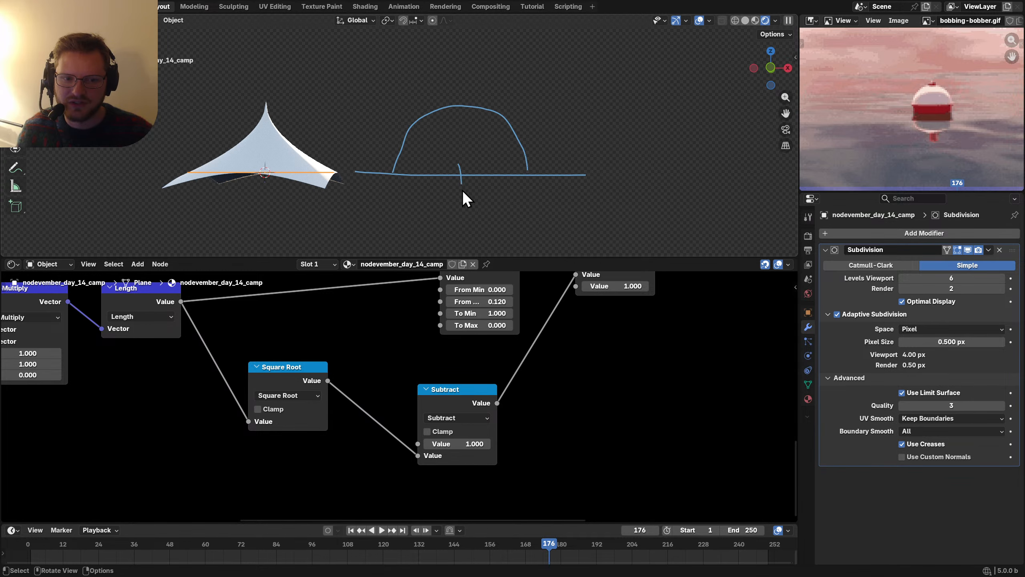
pyautogui.moveTo(461, 190)
pyautogui.mouseDown()
pyautogui.moveTo(457, 201)
pyautogui.moveTo(462, 190)
pyautogui.moveTo(525, 197)
pyautogui.moveTo(533, 187)
pyautogui.moveTo(519, 197)
pyautogui.mouseUp()
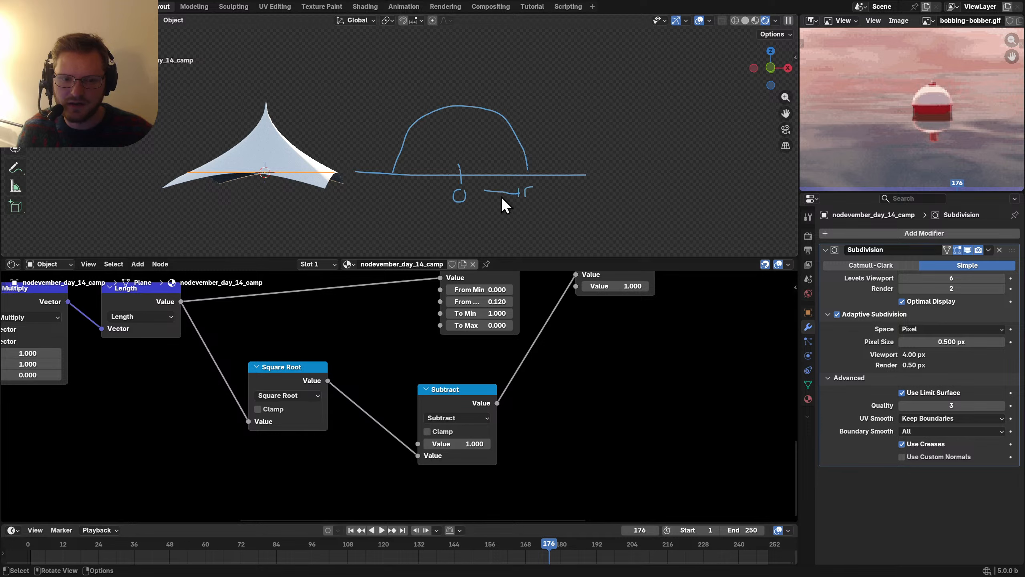
# Step: Draw dashed radius lines from the dome's centre, undo the slanted and horizontal ones, and save the file
pyautogui.moveTo(532, 157)
pyautogui.mouseDown()
pyautogui.moveTo(503, 115)
pyautogui.moveTo(454, 104)
pyautogui.mouseUp()
pyautogui.press('Escape')
pyautogui.hotkey('ctrl', 'z')
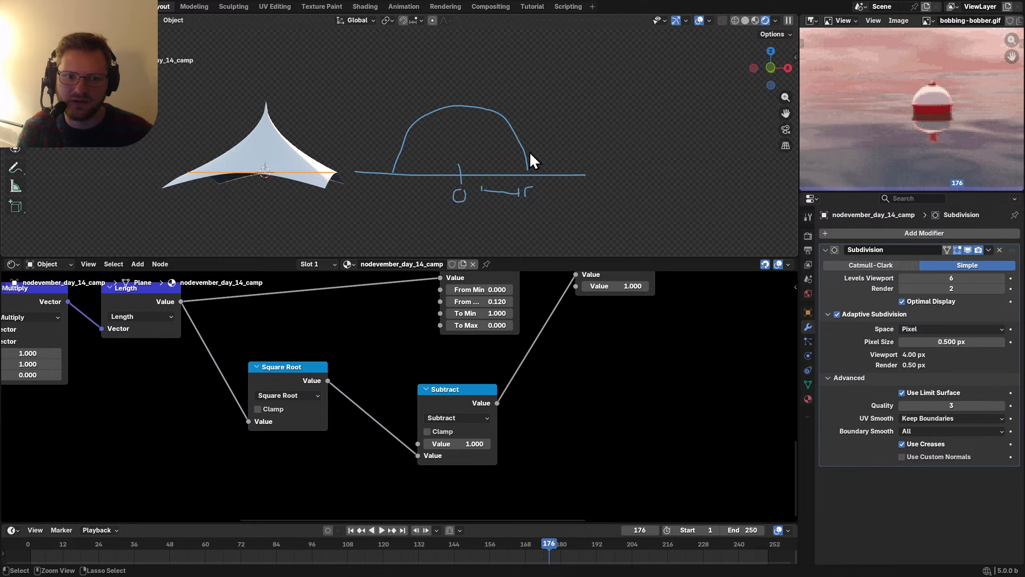
pyautogui.hotkey('ctrl', 's')
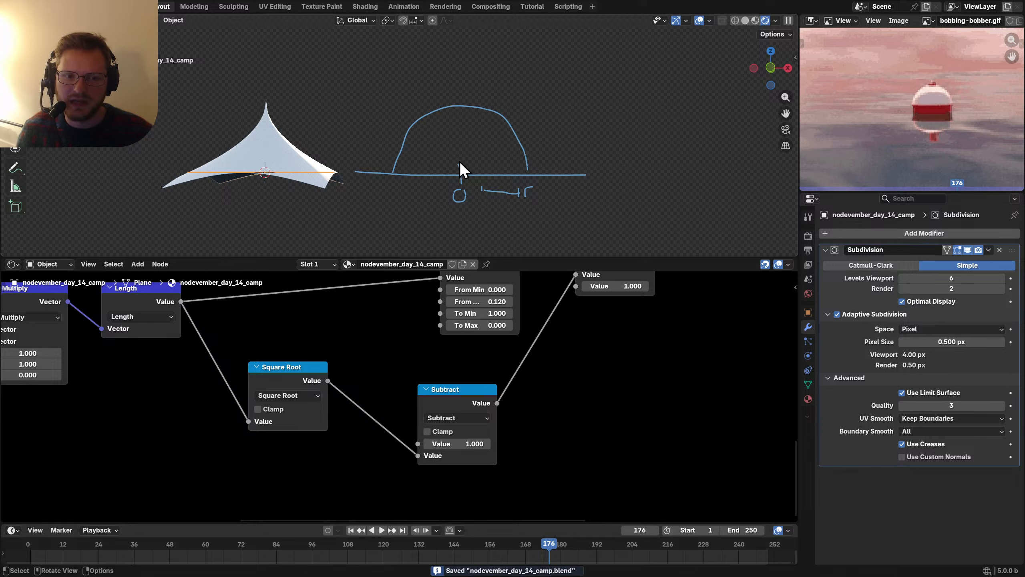
pyautogui.moveTo(468, 159); pyautogui.dragTo(502, 133)
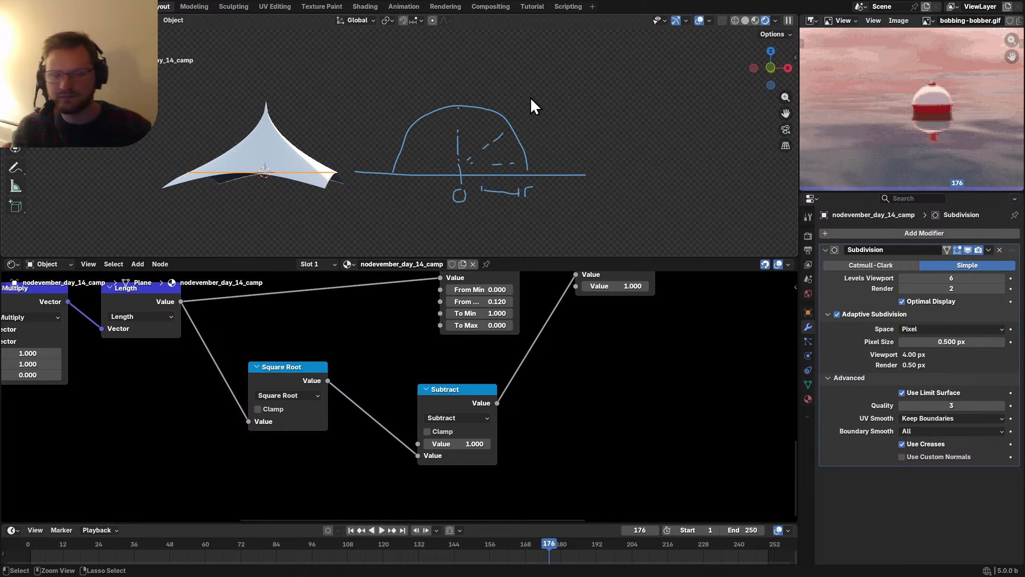
pyautogui.hotkey('ctrl', 'z')
pyautogui.hotkey('ctrl', 'z')
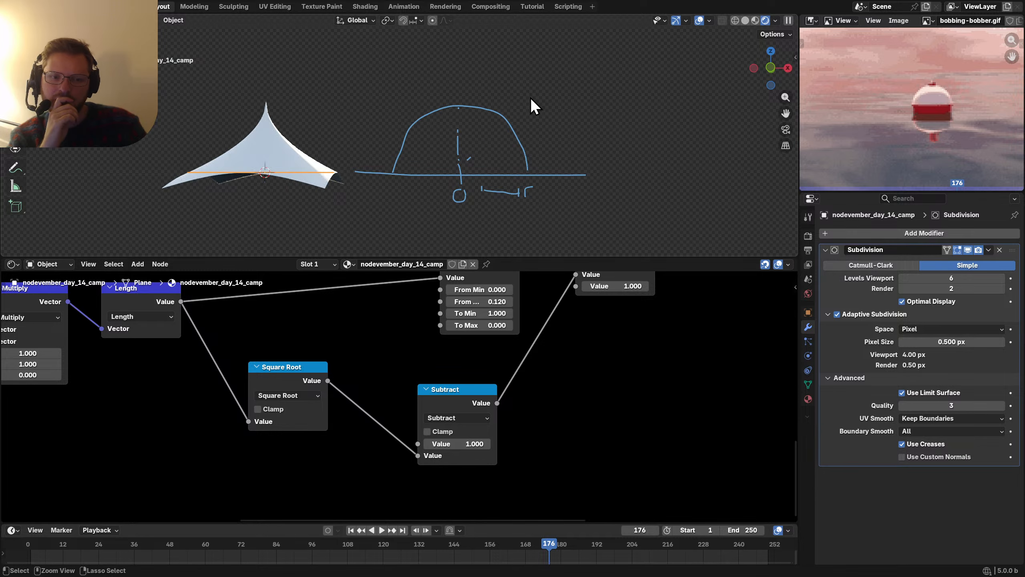
pyautogui.hotkey('ctrl', 's')
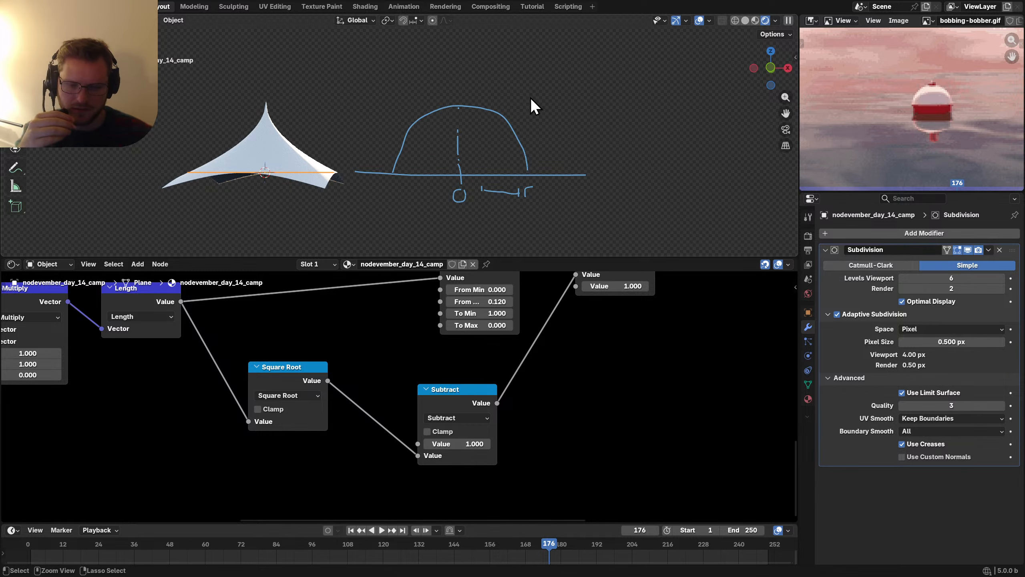
# Step: Maximize the 3D viewport, write 1 = √x² above the dome sketch, and erase the root expression
pyautogui.hotkey('ctrl', 'space')
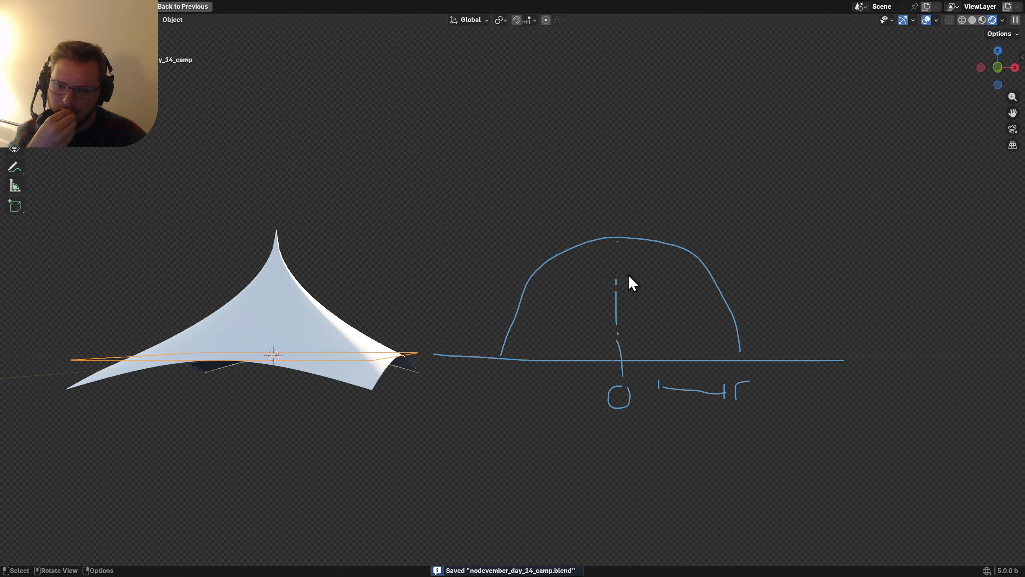
pyautogui.moveTo(698, 250)
pyautogui.mouseDown(button='middle')
pyautogui.moveTo(751, 214)
pyautogui.moveTo(619, 262)
pyautogui.mouseUp(button='middle')
pyautogui.moveTo(599, 130)
pyautogui.mouseDown()
pyautogui.moveTo(603, 162)
pyautogui.moveTo(635, 127)
pyautogui.moveTo(635, 142)
pyautogui.moveTo(672, 123)
pyautogui.moveTo(803, 107)
pyautogui.mouseUp()
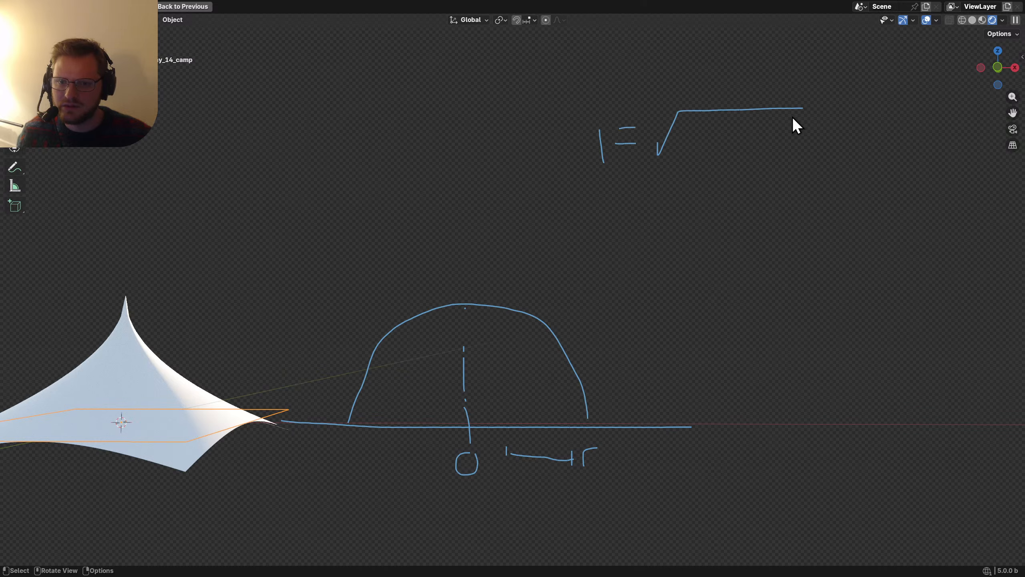
pyautogui.moveTo(691, 133)
pyautogui.mouseDown()
pyautogui.moveTo(702, 152)
pyautogui.moveTo(688, 153)
pyautogui.moveTo(719, 130)
pyautogui.mouseUp()
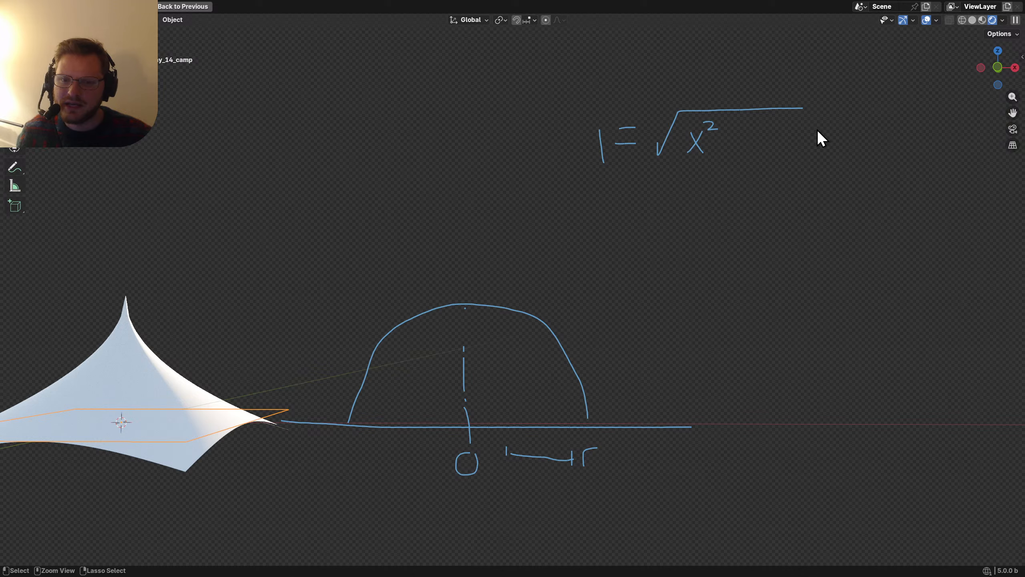
pyautogui.moveTo(880, 116)
pyautogui.keyDown('ctrl'); pyautogui.mouseDown()
pyautogui.moveTo(888, 126)
pyautogui.moveTo(760, 127)
pyautogui.moveTo(725, 142)
pyautogui.mouseUp(); pyautogui.keyUp('ctrl')
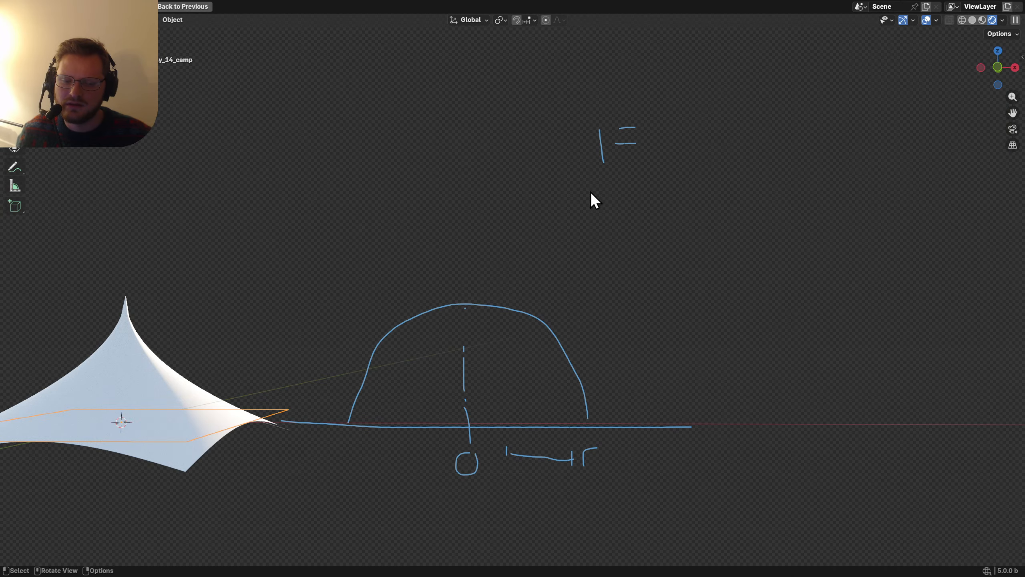
pyautogui.moveTo(530, 340)
pyautogui.keyDown('shift'); pyautogui.mouseDown(button='middle')
pyautogui.moveTo(584, 288)
pyautogui.moveTo(573, 300)
pyautogui.mouseUp(button='middle'); pyautogui.keyUp('shift')
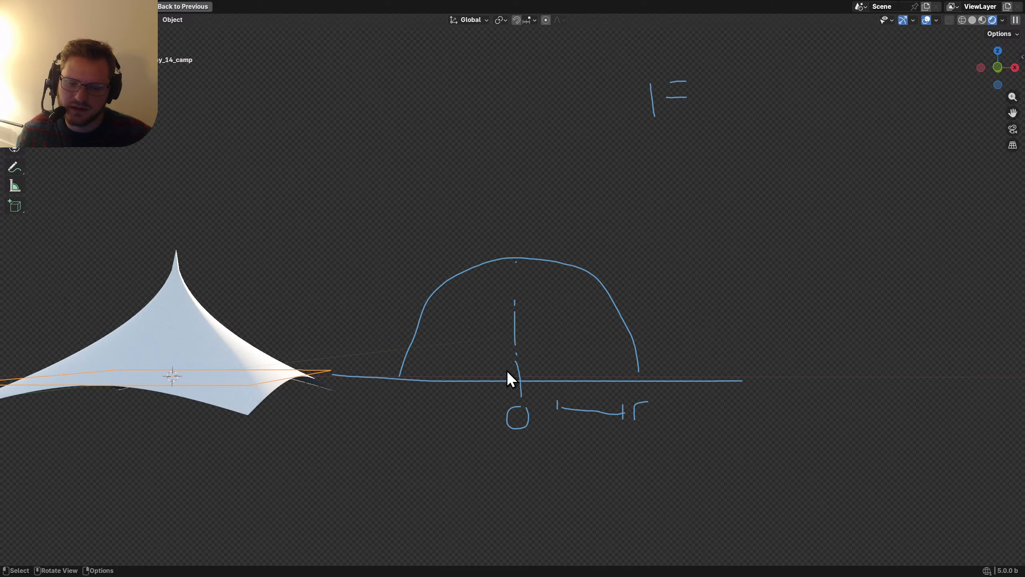
# Step: Complete the handwritten equation after "1 =" with the square root of x² + y²
pyautogui.keyDown('shift'); pyautogui.moveTo(657, 234); pyautogui.dragTo(570, 319, button='middle'); pyautogui.keyUp('shift')
pyautogui.press('d')
pyautogui.moveTo(630, 182)
pyautogui.mouseDown()
pyautogui.moveTo(700, 145)
pyautogui.moveTo(841, 143)
pyautogui.mouseUp()
pyautogui.moveTo(686, 172)
pyautogui.mouseDown()
pyautogui.moveTo(708, 200)
pyautogui.moveTo(705, 168)
pyautogui.moveTo(753, 176)
pyautogui.mouseUp()
pyautogui.press('d')
pyautogui.moveTo(746, 171)
pyautogui.mouseDown()
pyautogui.moveTo(744, 189)
pyautogui.moveTo(762, 194)
pyautogui.mouseUp()
pyautogui.moveTo(776, 208); pyautogui.dragTo(791, 162)
pyautogui.press('Escape')
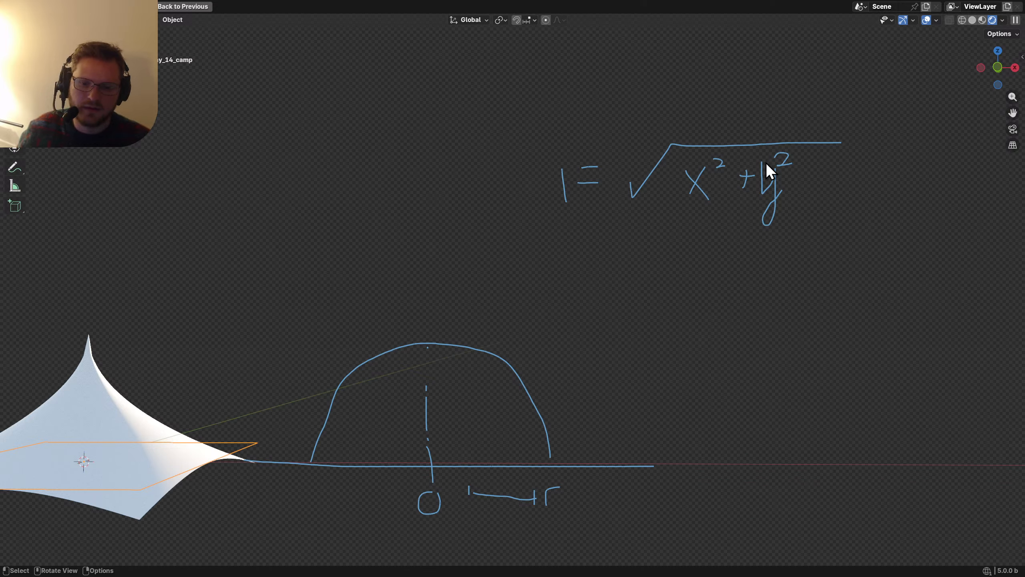
# Step: Write r² = in front of the equation and draw a second arc just outside the dome's right flank
pyautogui.moveTo(518, 188)
pyautogui.mouseDown()
pyautogui.moveTo(533, 188)
pyautogui.moveTo(533, 173)
pyautogui.mouseUp()
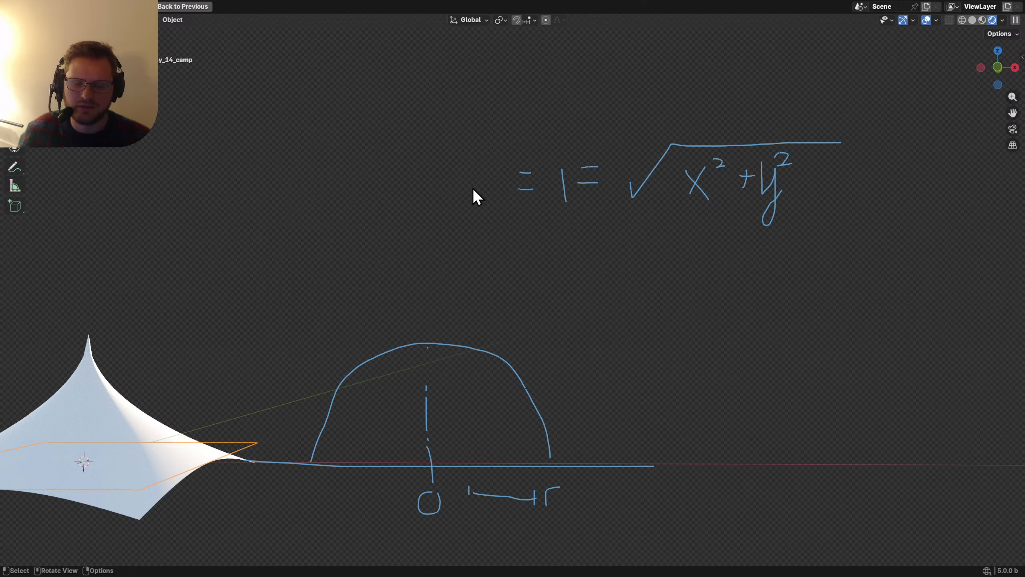
pyautogui.moveTo(477, 196)
pyautogui.mouseDown()
pyautogui.moveTo(503, 153)
pyautogui.moveTo(509, 162)
pyautogui.mouseUp()
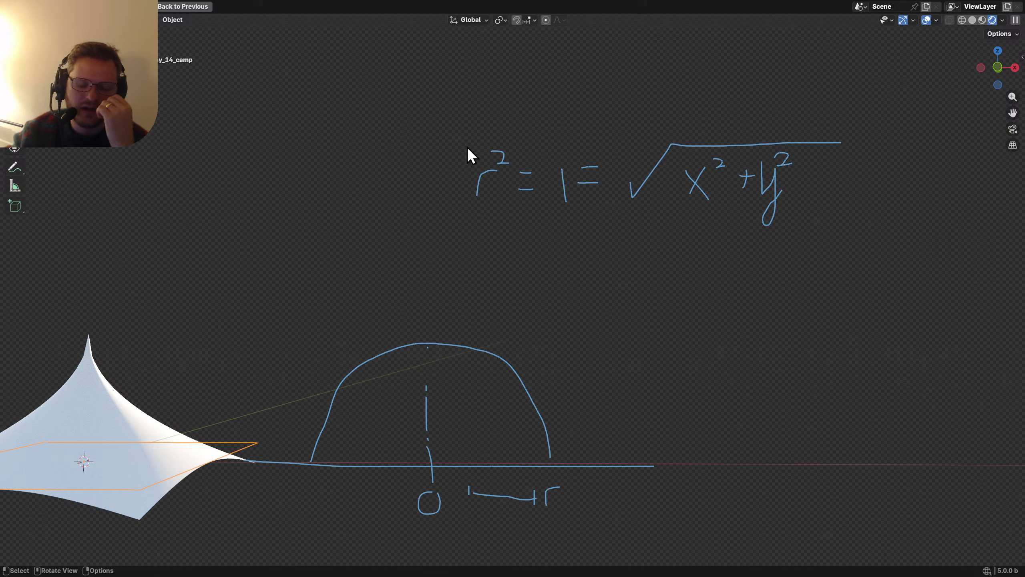
pyautogui.moveTo(559, 442)
pyautogui.mouseDown()
pyautogui.moveTo(521, 346)
pyautogui.moveTo(465, 320)
pyautogui.mouseUp()
pyautogui.press('ctrl')
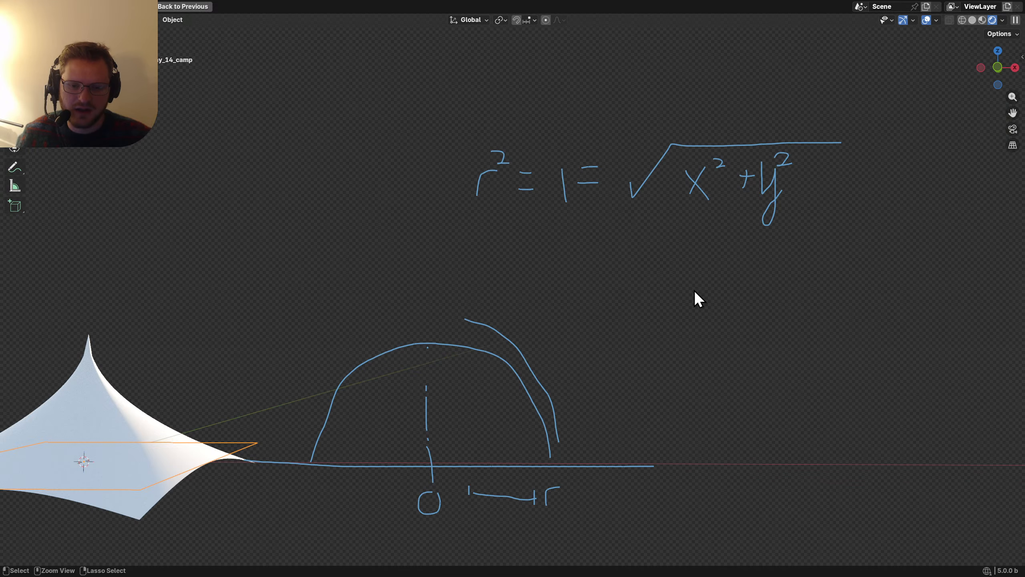
# Step: Restore the multi-editor layout and bring the displaced mesh and dome sketch back into view together
pyautogui.hotkey('ctrl', 'space')
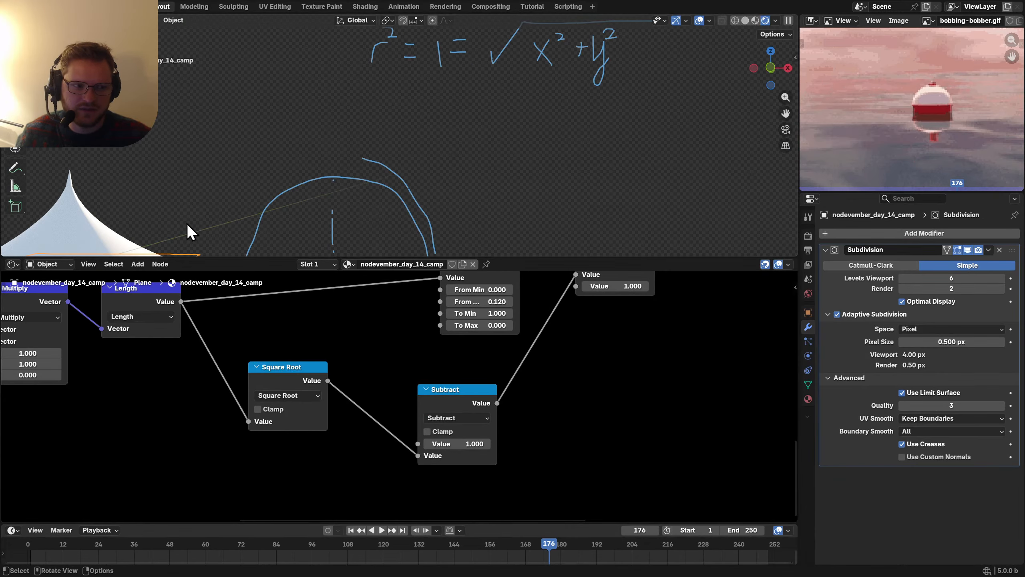
pyautogui.scroll(-6, 218, 319)
pyautogui.keyDown('shift'); pyautogui.moveTo(158, 215); pyautogui.dragTo(352, 168, button='middle'); pyautogui.keyUp('shift')
# Step: Add a Gradient Texture node in the free space below the vector Multiply node and set its type to Diagonal
pyautogui.hotkey('shift', 'a')
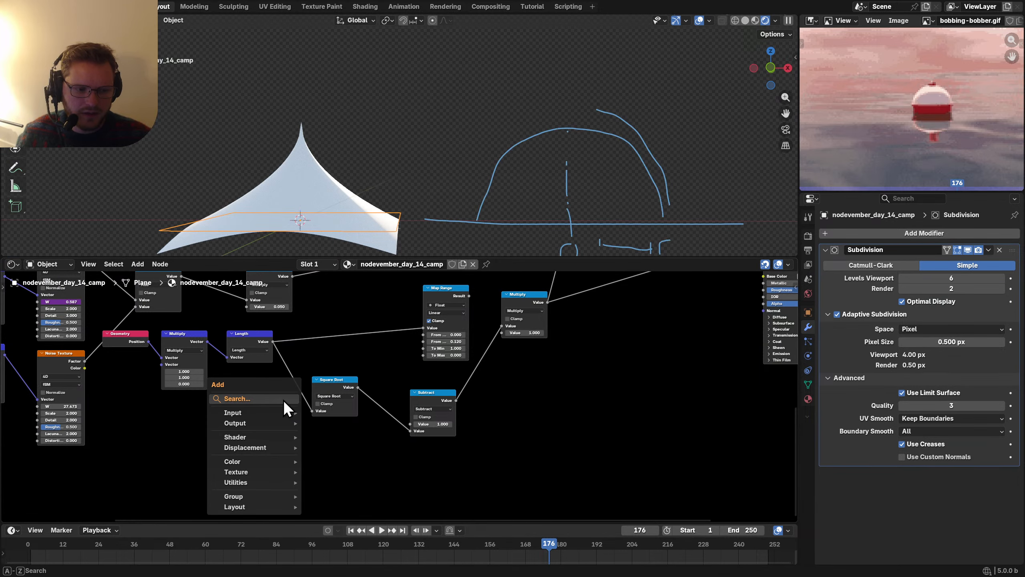
pyautogui.write('gar')
pyautogui.press('BackSpace')
pyautogui.press('BackSpace')
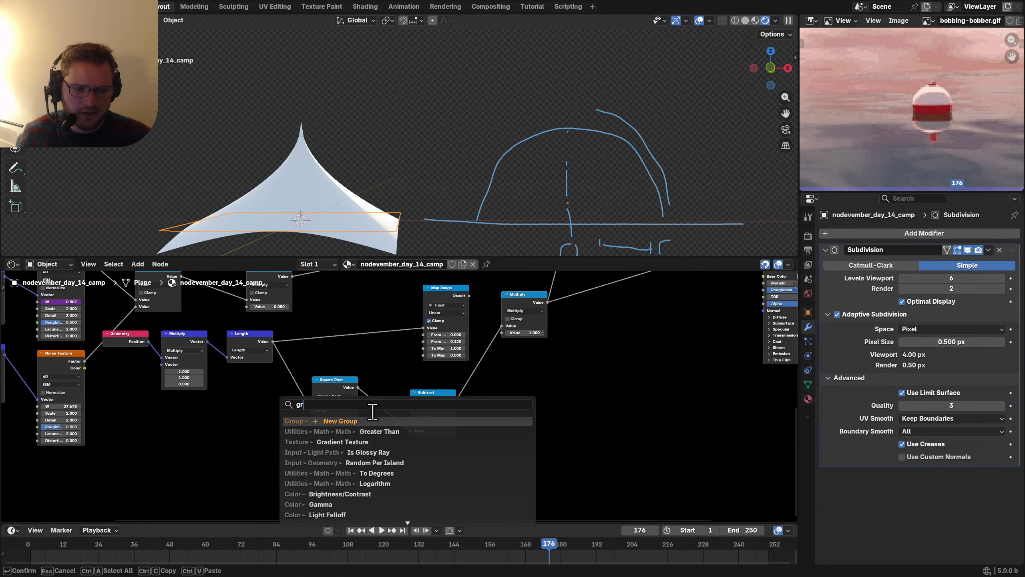
pyautogui.write('rad')
pyautogui.press('Return')
pyautogui.click(211, 417)
pyautogui.scroll(3, 418, 411)
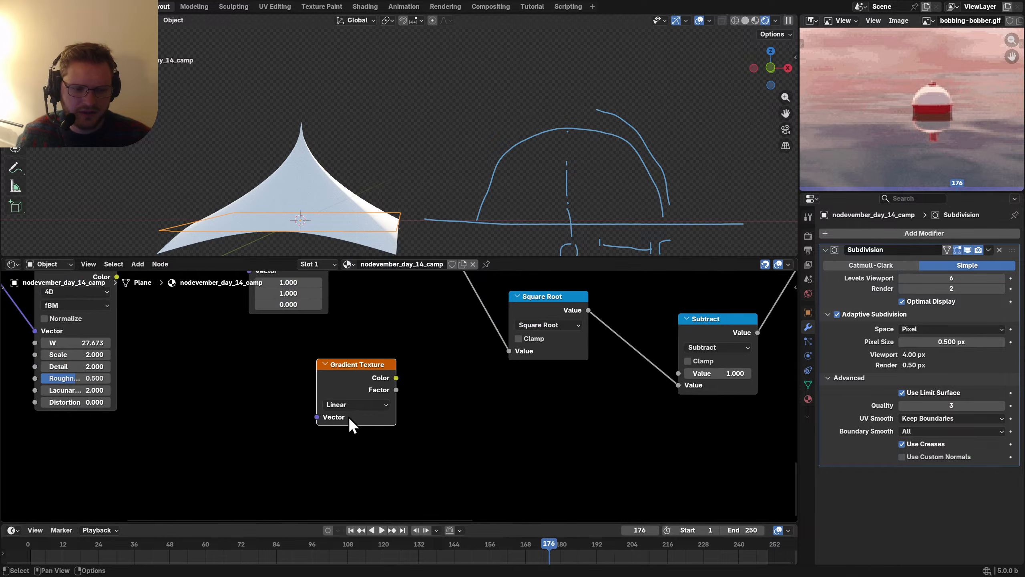
pyautogui.click(340, 404)
pyautogui.click(361, 470)
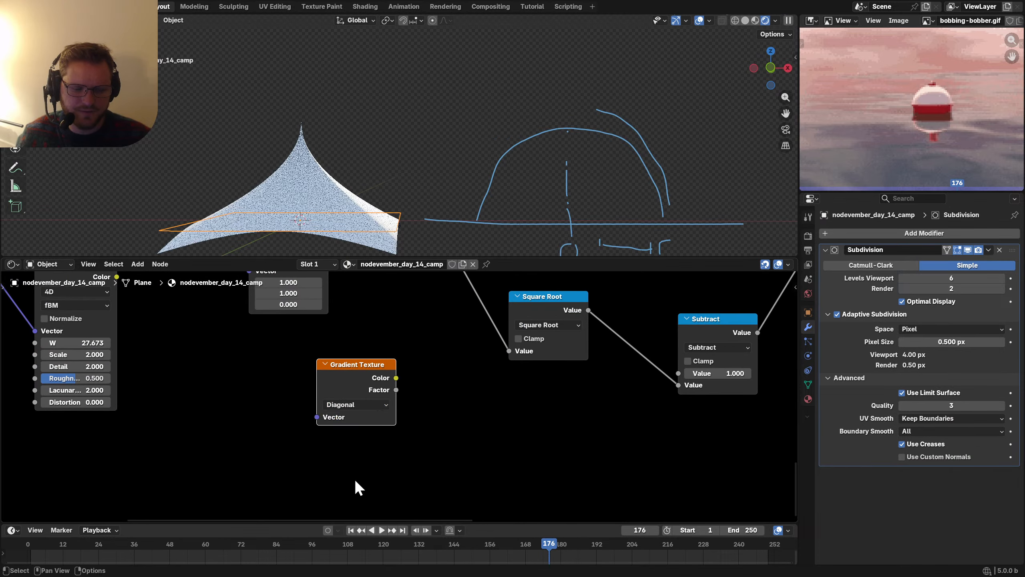
# Step: Switch the Gradient Texture type to Spherical and preview its color on the displaced plane
pyautogui.click(350, 405)
pyautogui.click(353, 479)
pyautogui.keyDown('ctrl'); pyautogui.keyDown('shift'); pyautogui.click(352, 369); pyautogui.keyUp('shift'); pyautogui.keyUp('ctrl')
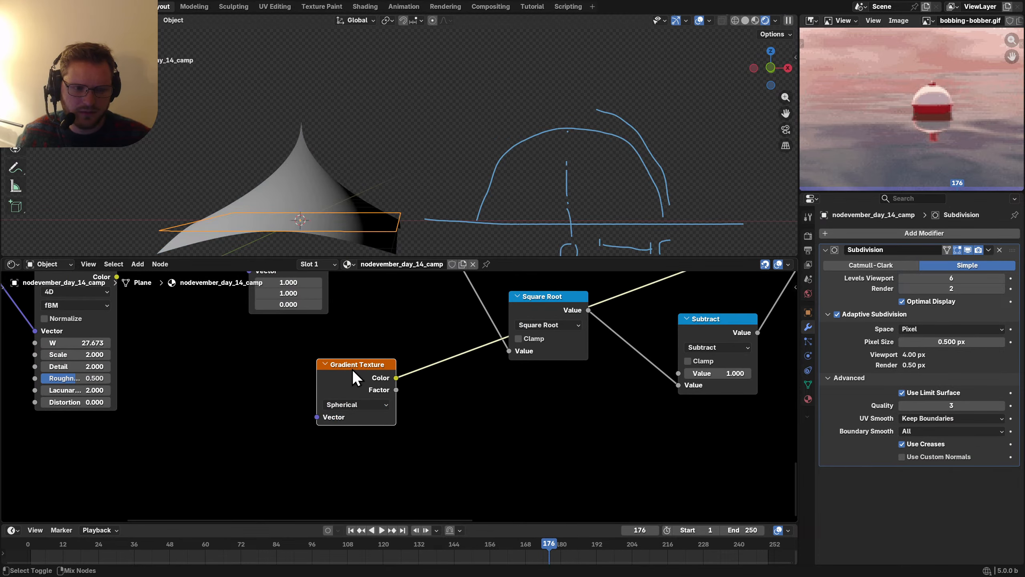
pyautogui.scroll(-2, 407, 337)
pyautogui.moveTo(421, 354); pyautogui.dragTo(496, 364, button='middle')
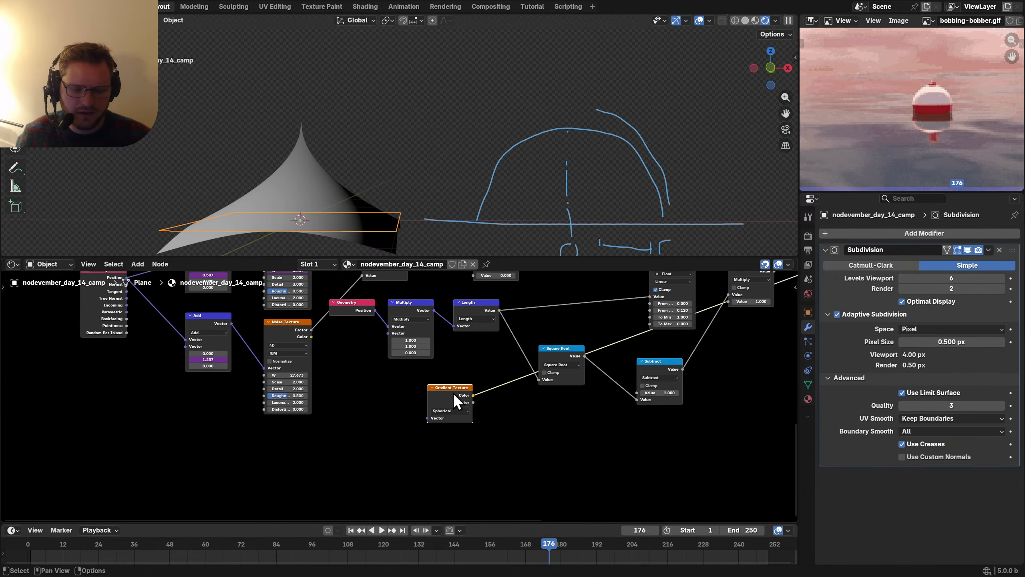
# Step: Duplicate the Geometry node, connect its Position to the Gradient Texture's Vector, and feed the gradient's Factor into the displacement Multiply node
pyautogui.click(355, 307)
pyautogui.hotkey('shift', 'd')
pyautogui.click(362, 427)
pyautogui.moveTo(381, 415); pyautogui.dragTo(427, 418)
pyautogui.moveTo(469, 384); pyautogui.dragTo(264, 435, button='middle')
pyautogui.moveTo(268, 453); pyautogui.dragTo(524, 350)
# Step: Erase the handwritten dome sketch beside the displaced mesh and view the cone from the side
pyautogui.moveTo(383, 242)
pyautogui.mouseDown(button='middle')
pyautogui.moveTo(350, 201)
pyautogui.moveTo(358, 217)
pyautogui.moveTo(358, 186)
pyautogui.mouseUp(button='middle')
pyautogui.moveTo(646, 216)
pyautogui.mouseDown(button='right')
pyautogui.moveTo(619, 133)
pyautogui.moveTo(506, 160)
pyautogui.mouseUp(button='right')
pyautogui.keyDown('shift'); pyautogui.moveTo(290, 199); pyautogui.dragTo(337, 155, button='middle'); pyautogui.keyUp('shift')
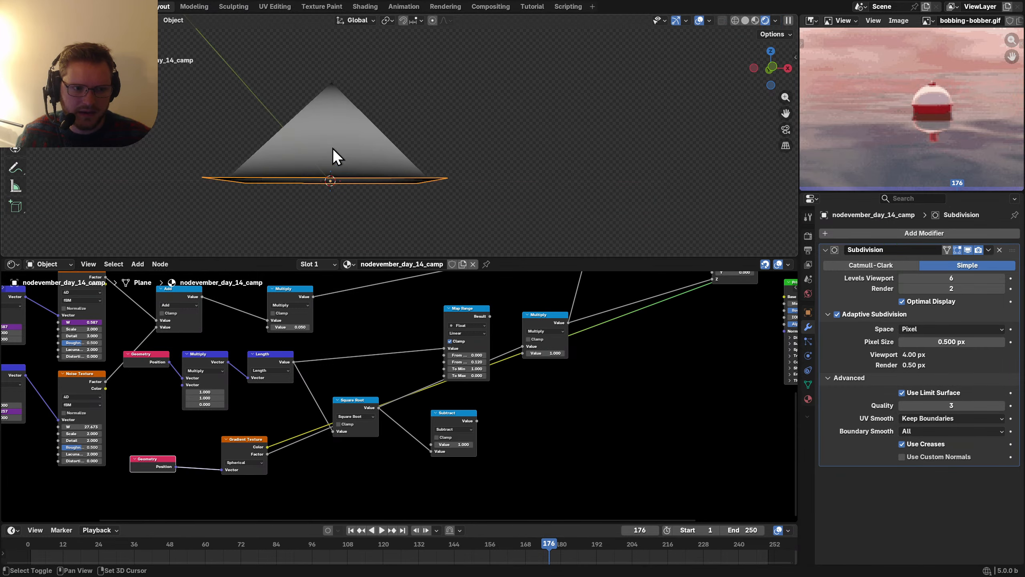
# Step: Try the Quadratic Sphere, Diagonal, Quadratic and Radial gradient types, and delete the Gradient Texture with its Geometry node
pyautogui.scroll(4, 398, 430)
pyautogui.click(402, 430)
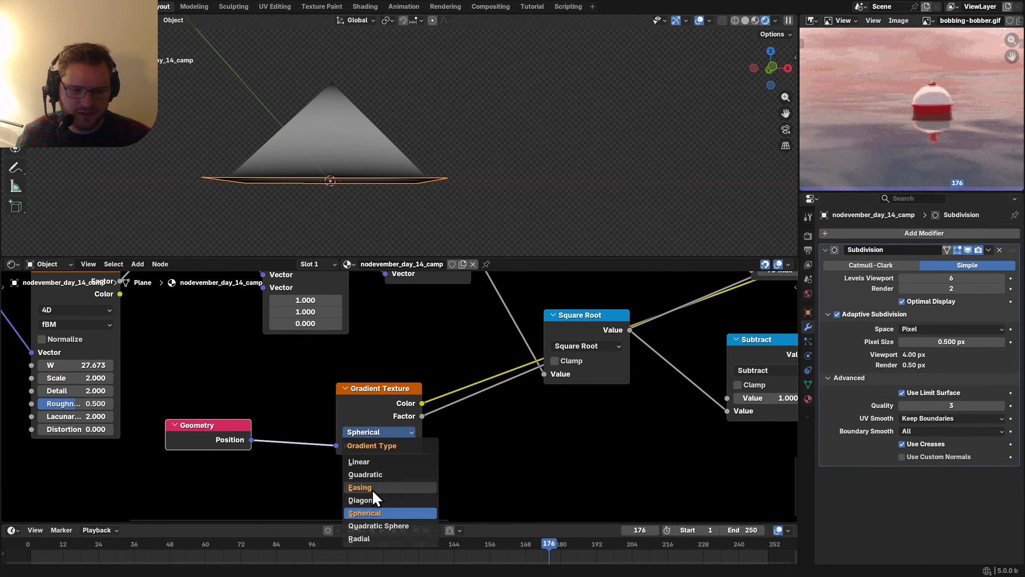
pyautogui.click(409, 526)
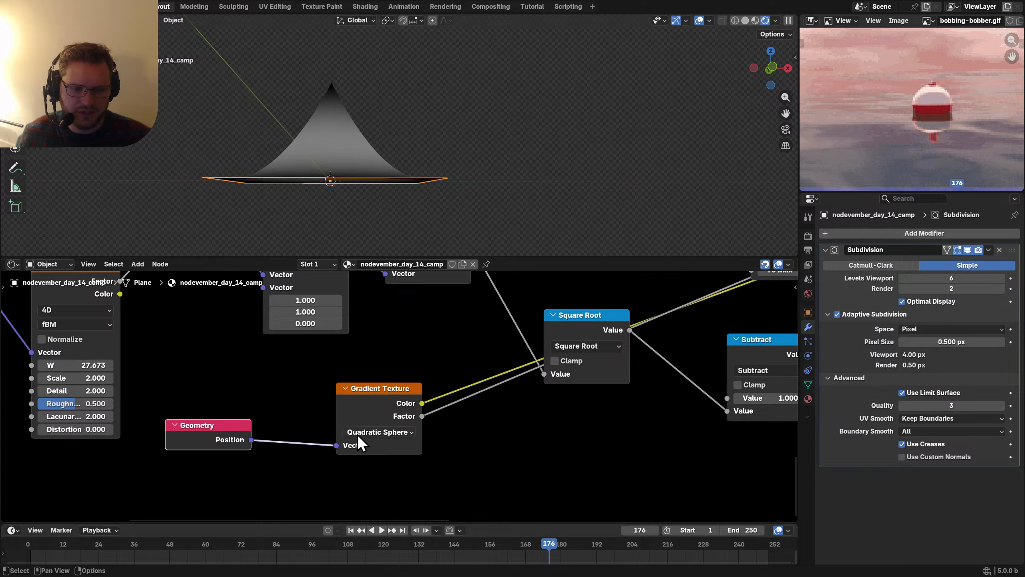
pyautogui.click(375, 432)
pyautogui.click(386, 501)
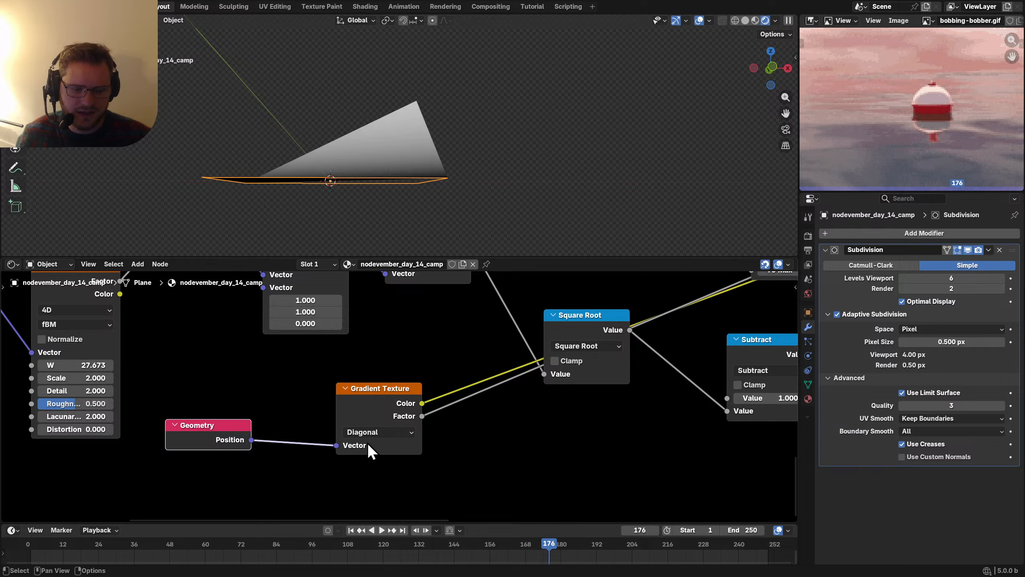
pyautogui.click(367, 431)
pyautogui.click(382, 475)
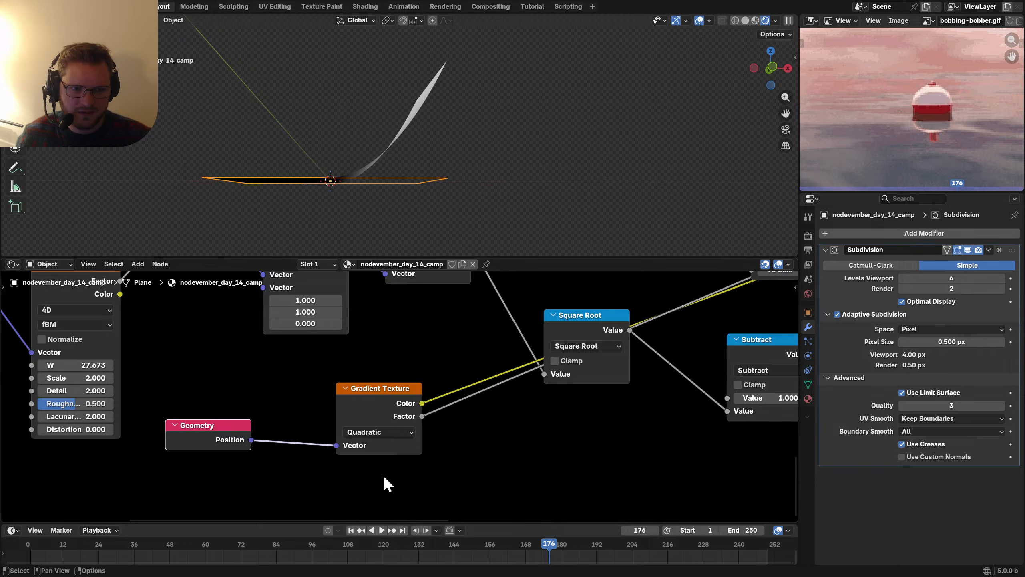
pyautogui.click(374, 429)
pyautogui.click(370, 540)
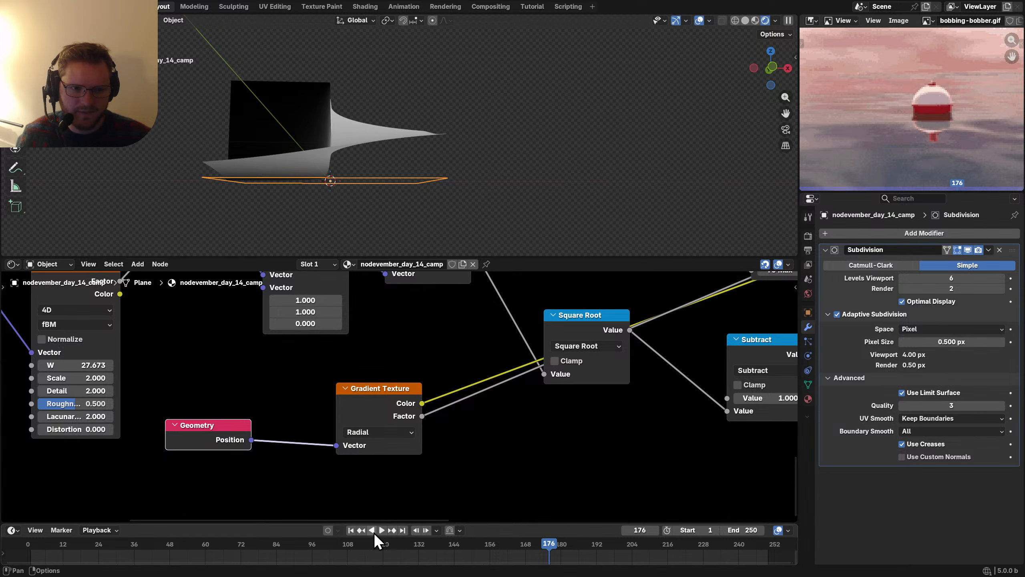
pyautogui.hotkey('ctrl', 'z')
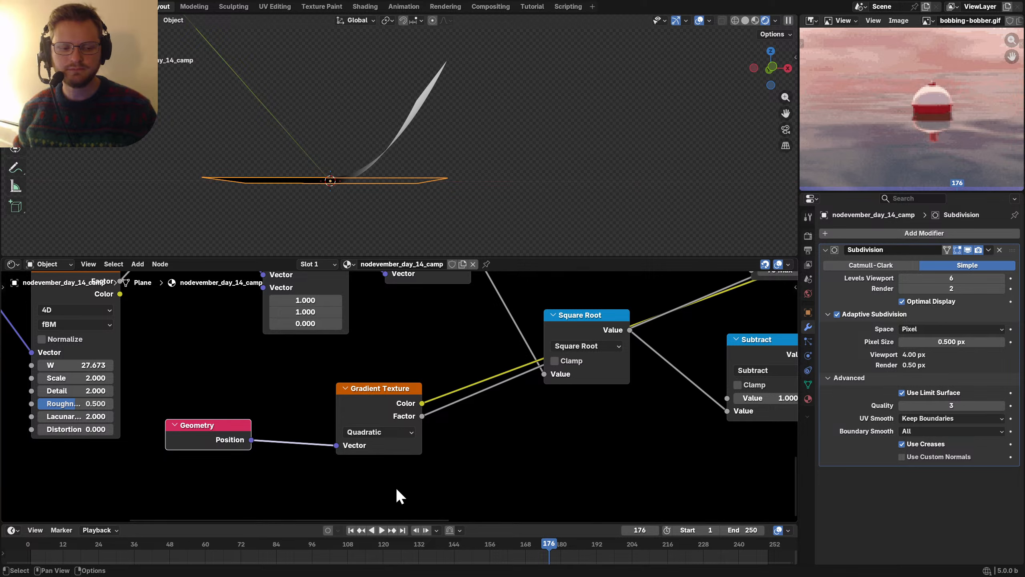
pyautogui.moveTo(396, 490); pyautogui.dragTo(195, 368)
pyautogui.press('x')
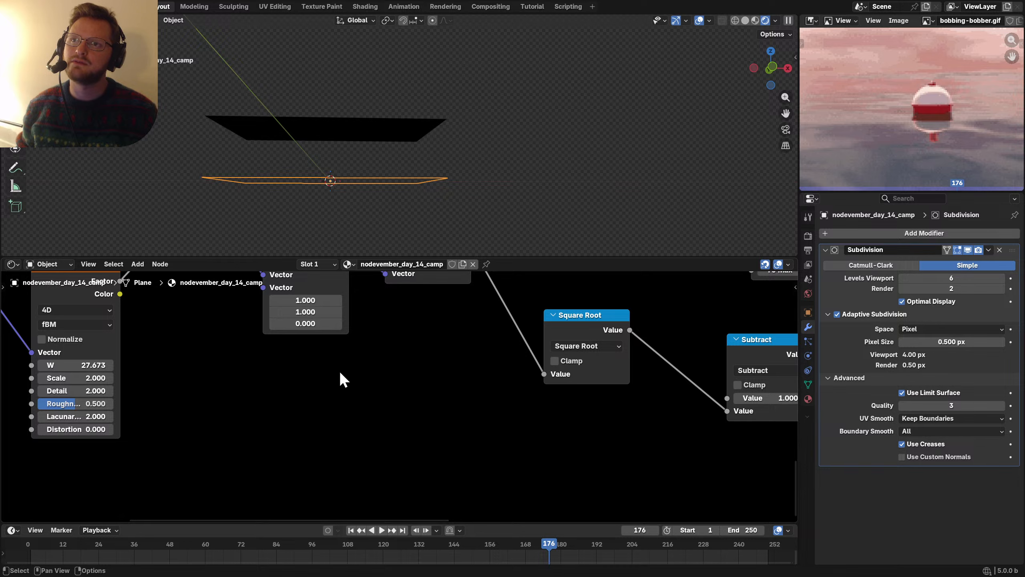
# Step: Tidy the Square Root and Subtract nodes, connect Subtract's output to the displacement Multiply node, and enable Clamp on that Multiply
pyautogui.scroll(-4, 341, 371)
pyautogui.moveTo(420, 355); pyautogui.dragTo(298, 403, button='middle')
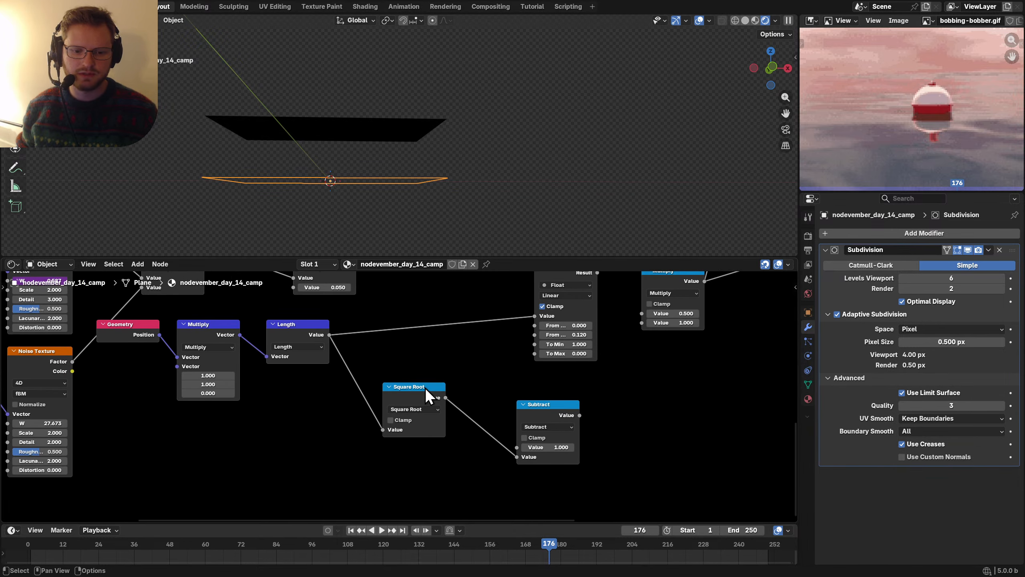
pyautogui.moveTo(424, 387); pyautogui.dragTo(416, 416)
pyautogui.moveTo(542, 405); pyautogui.dragTo(531, 377)
pyautogui.scroll(2, 418, 402)
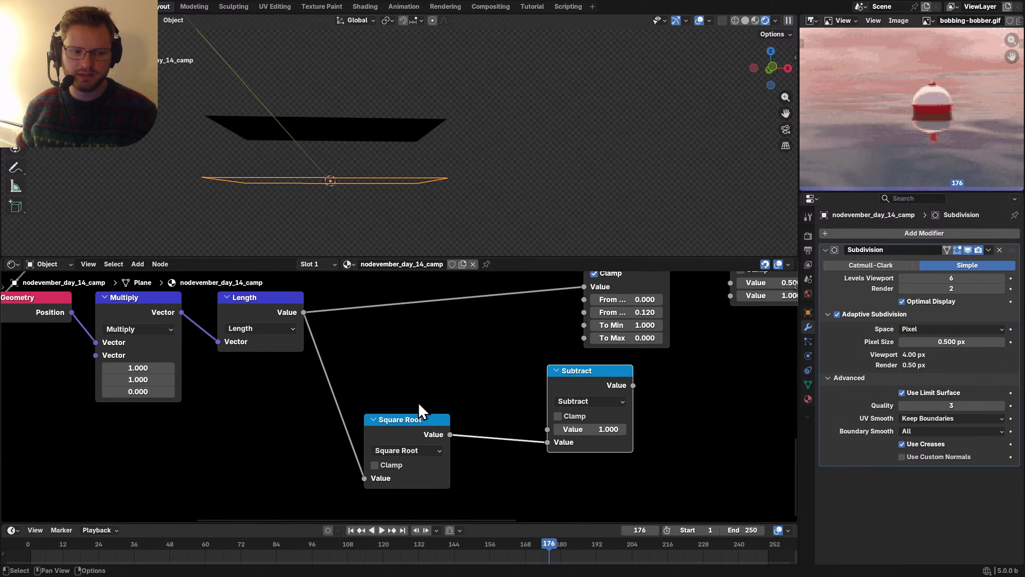
pyautogui.scroll(-6, 396, 409)
pyautogui.moveTo(541, 387); pyautogui.dragTo(399, 424, button='middle')
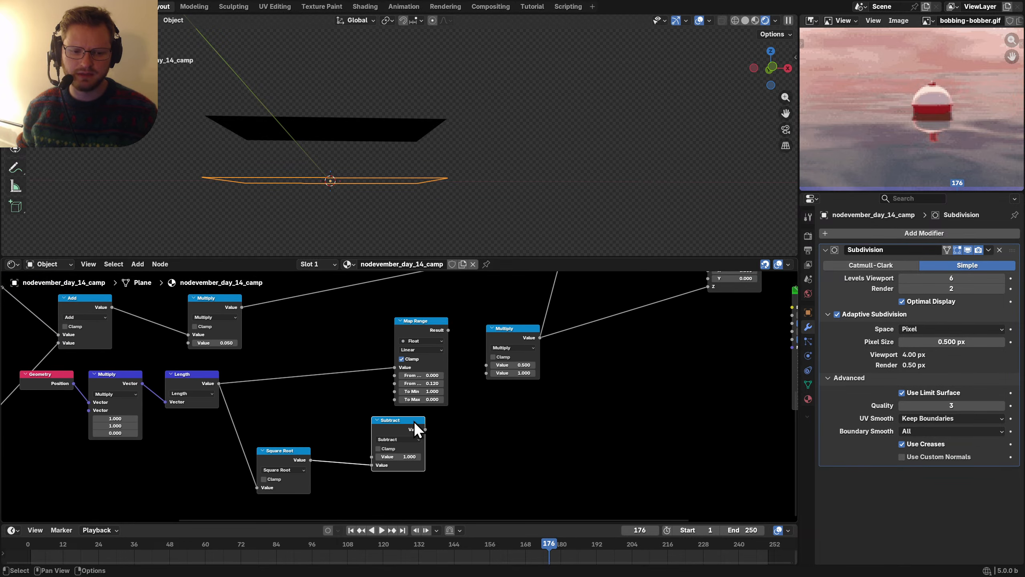
pyautogui.moveTo(425, 429); pyautogui.dragTo(485, 365)
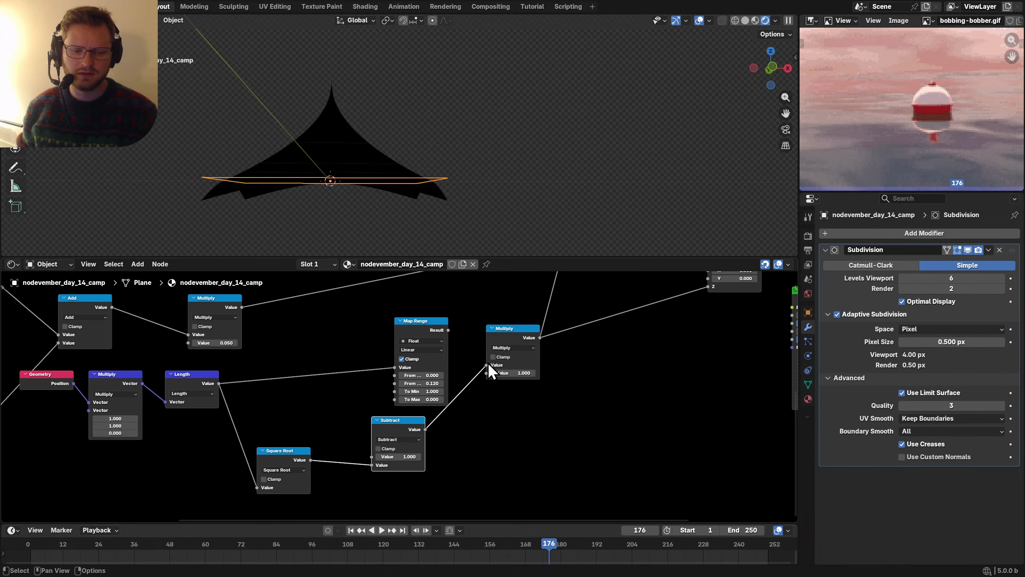
pyautogui.click(492, 356)
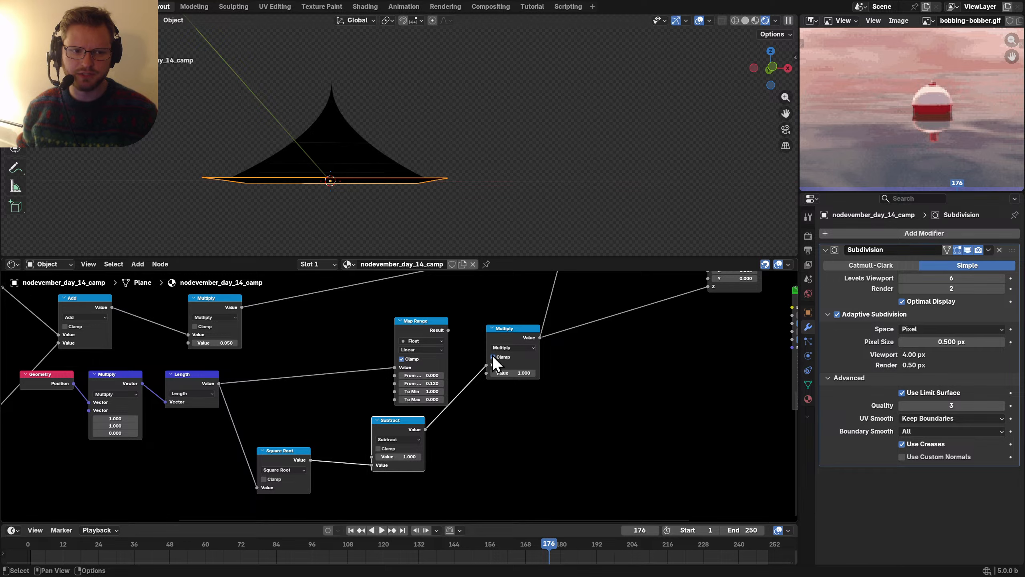
# Step: Change the Square Root node's operation to Power with an exponent of 2
pyautogui.moveTo(678, 334); pyautogui.dragTo(635, 345, button='middle')
pyautogui.moveTo(308, 458); pyautogui.dragTo(446, 366, button='middle')
pyautogui.scroll(5, 397, 392)
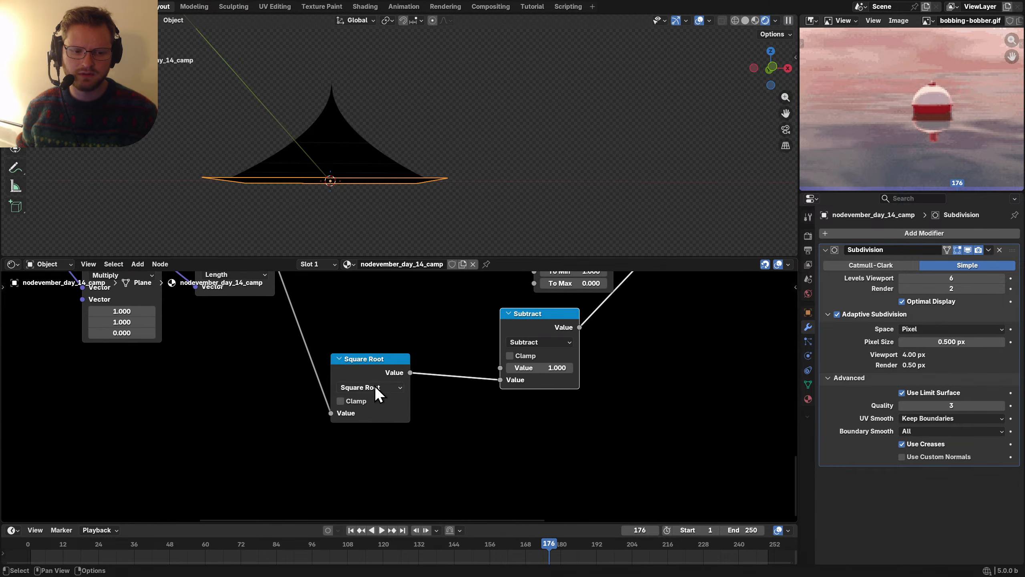
pyautogui.click(375, 387)
pyautogui.click(352, 479)
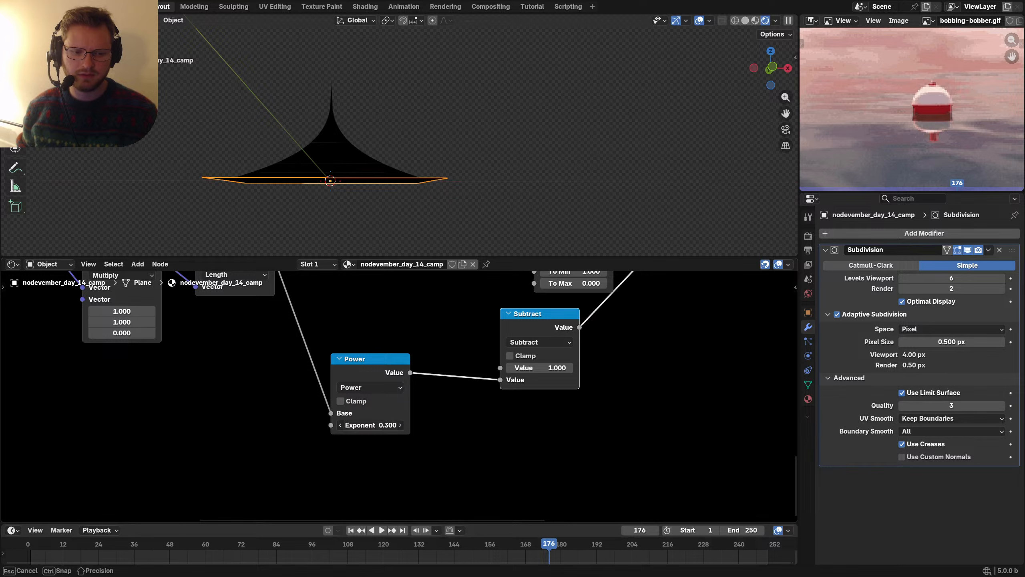
pyautogui.moveTo(419, 243); pyautogui.dragTo(407, 171, button='middle')
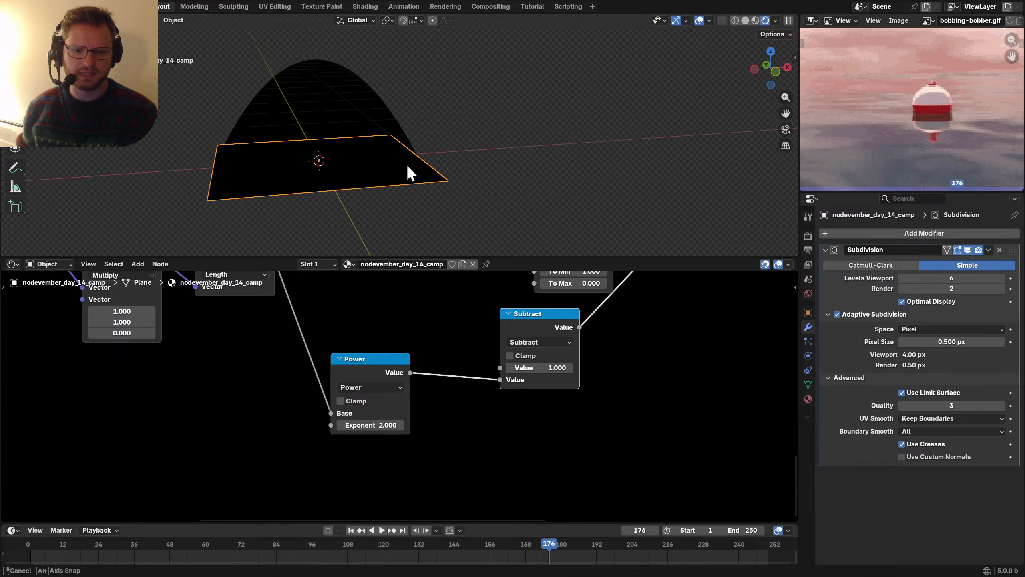
# Step: Connect the Principled BSDF to the material's surface output and view the rendered dome in front orthographic view
pyautogui.click(746, 21)
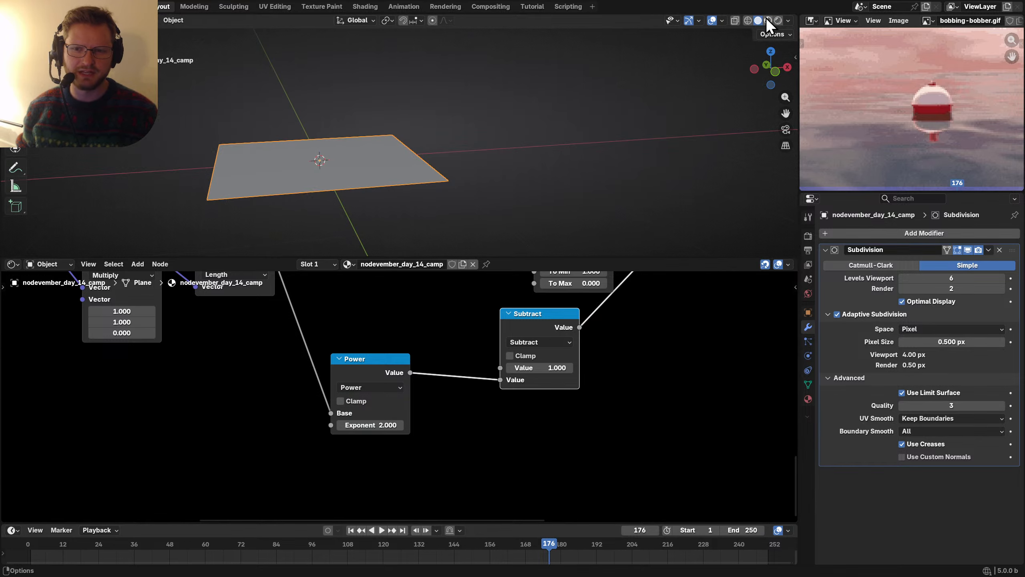
pyautogui.click(765, 21)
pyautogui.scroll(-2, 500, 418)
pyautogui.scroll(-4, 497, 412)
pyautogui.moveTo(647, 381); pyautogui.dragTo(444, 456, button='middle')
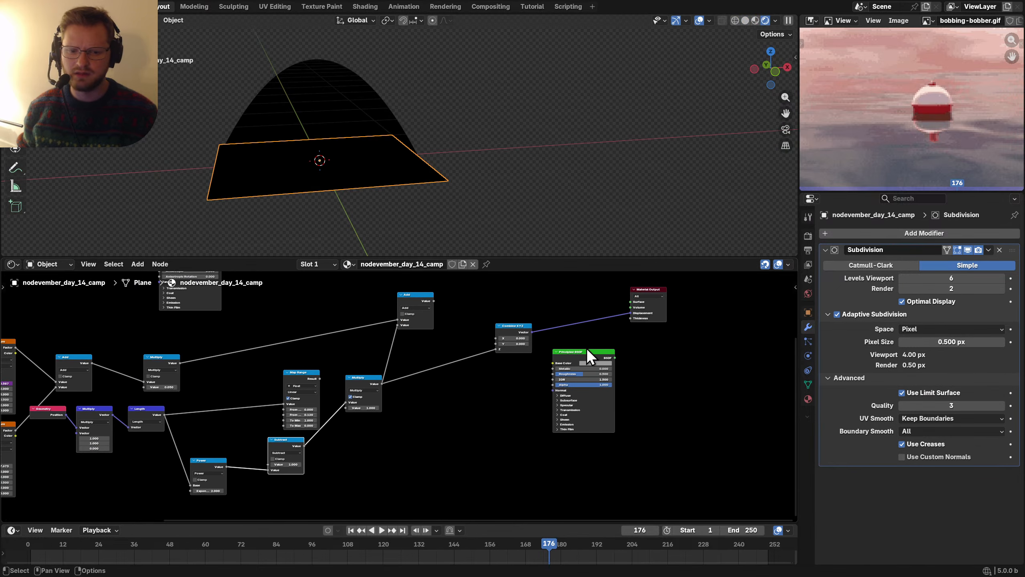
pyautogui.keyDown('ctrl'); pyautogui.keyDown('shift'); pyautogui.click(579, 352); pyautogui.keyUp('shift'); pyautogui.keyUp('ctrl')
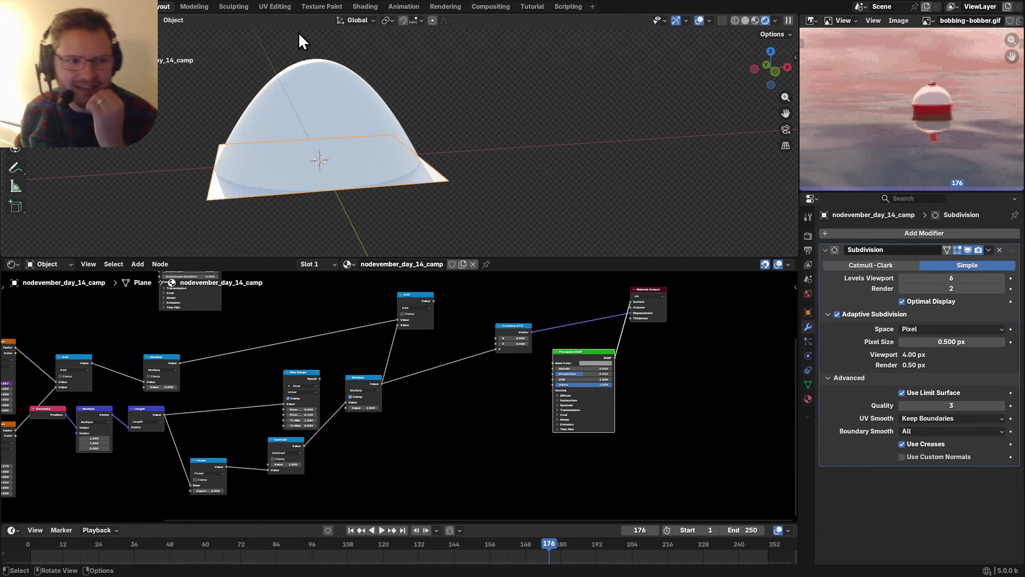
pyautogui.press('KP_1')
pyautogui.press('KP_5')
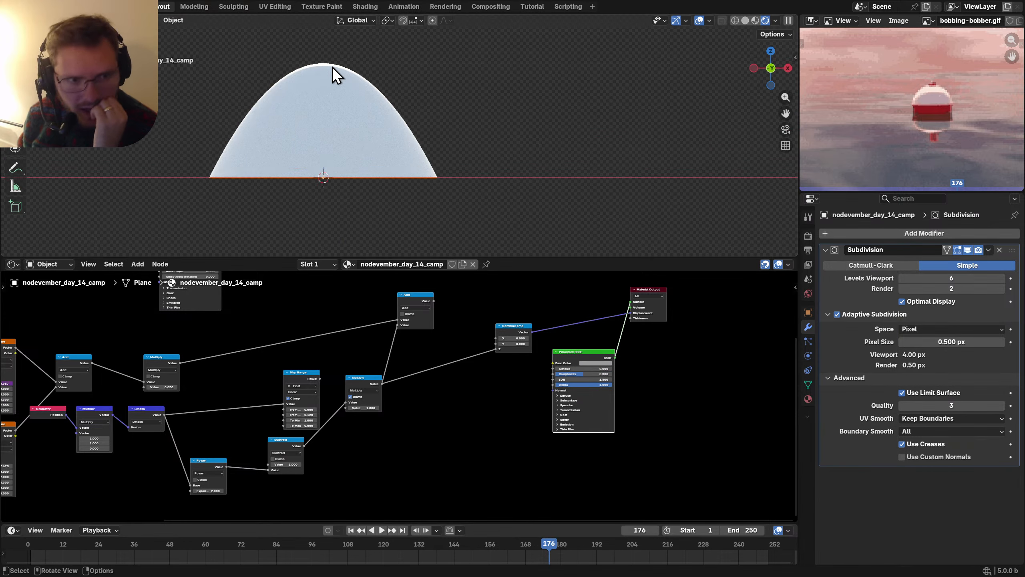
# Step: Insert a duplicate of the Subtract node between Subtract and the displacement Multiply, and change its operation to Square Root
pyautogui.moveTo(302, 422); pyautogui.dragTo(443, 354, button='middle')
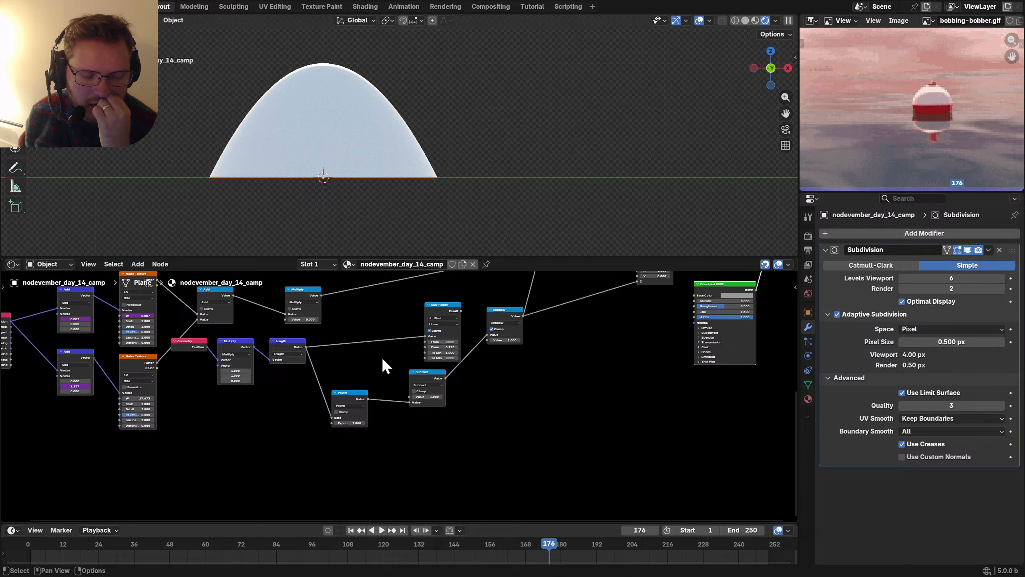
pyautogui.scroll(3, 408, 361)
pyautogui.moveTo(460, 361); pyautogui.dragTo(430, 391)
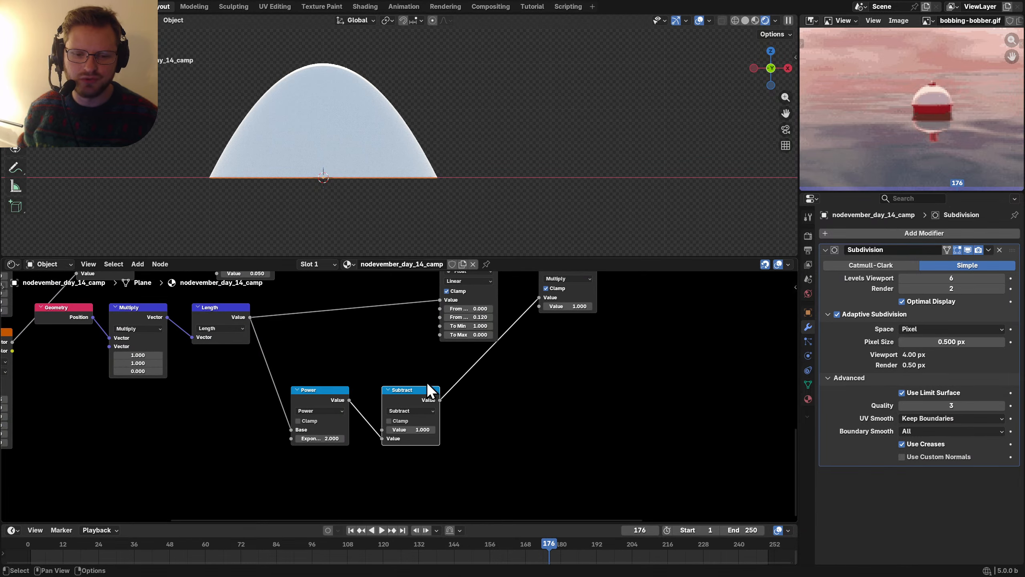
pyautogui.moveTo(427, 384); pyautogui.dragTo(304, 435, button='middle')
pyautogui.hotkey('shift', 'd')
pyautogui.click(386, 398)
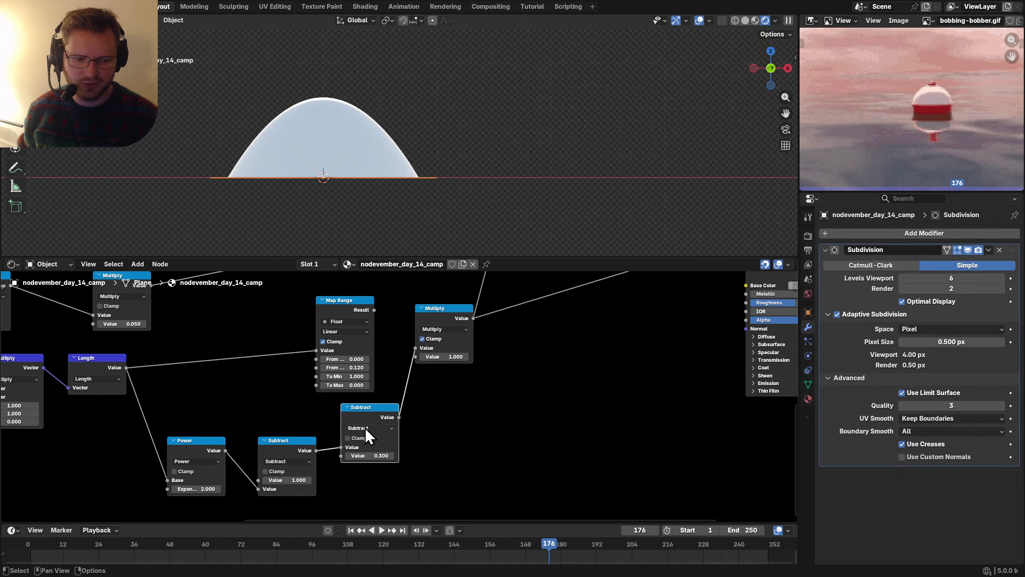
pyautogui.click(365, 428)
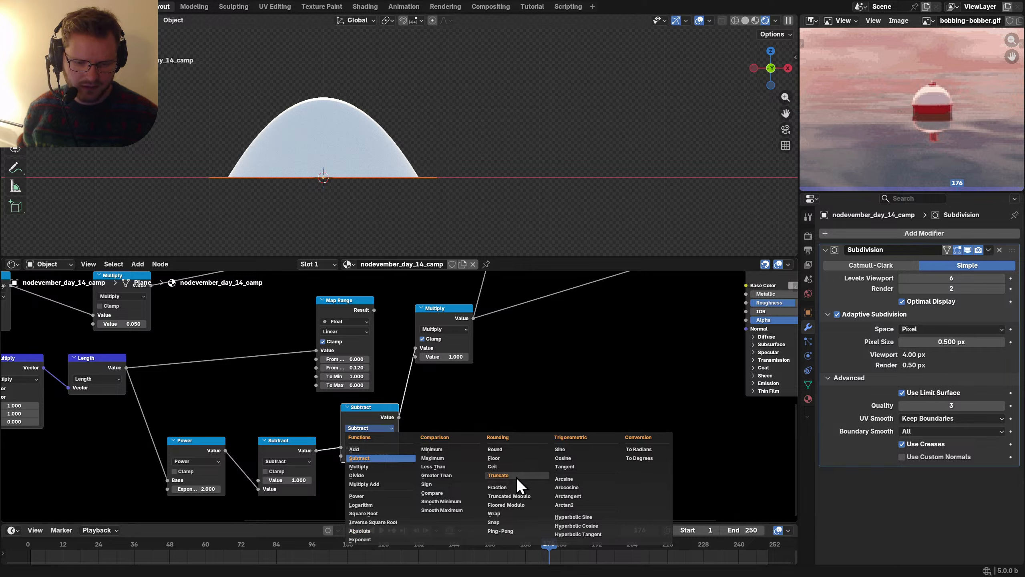
pyautogui.click(364, 514)
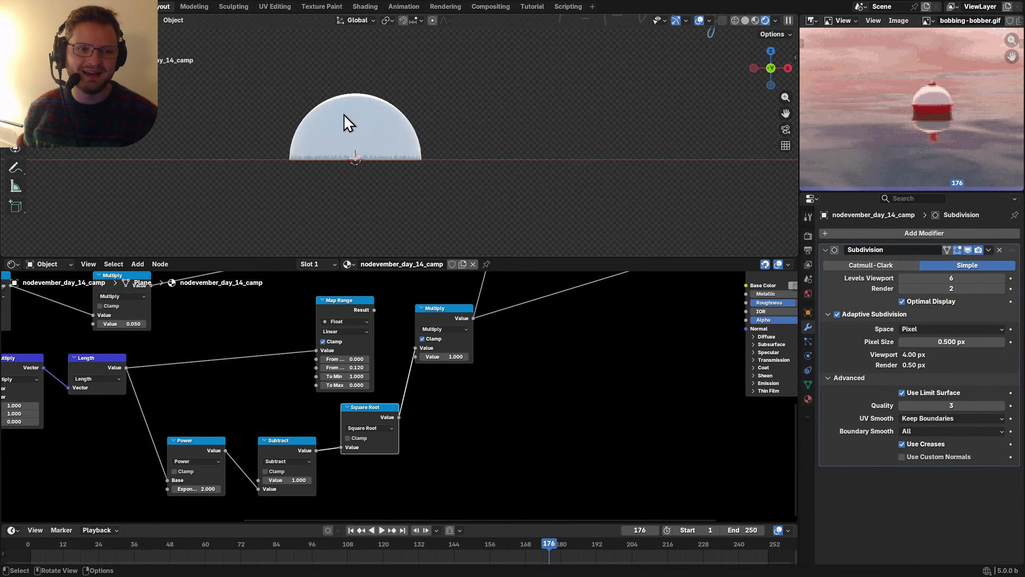
pyautogui.moveTo(343, 114); pyautogui.dragTo(318, 150, button='middle')
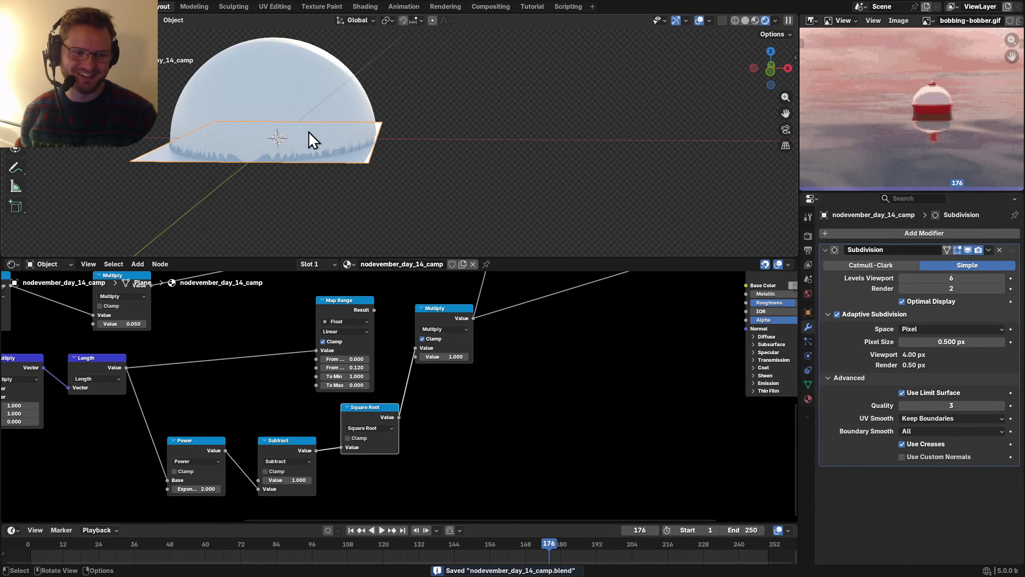
# Step: Handwrite the formula √(1 − r²) in the free space beside the hemisphere and erase it again
pyautogui.moveTo(223, 450); pyautogui.dragTo(372, 431, button='middle')
pyautogui.moveTo(487, 99)
pyautogui.mouseDown()
pyautogui.moveTo(492, 126)
pyautogui.moveTo(562, 93)
pyautogui.mouseUp()
pyautogui.press('Escape')
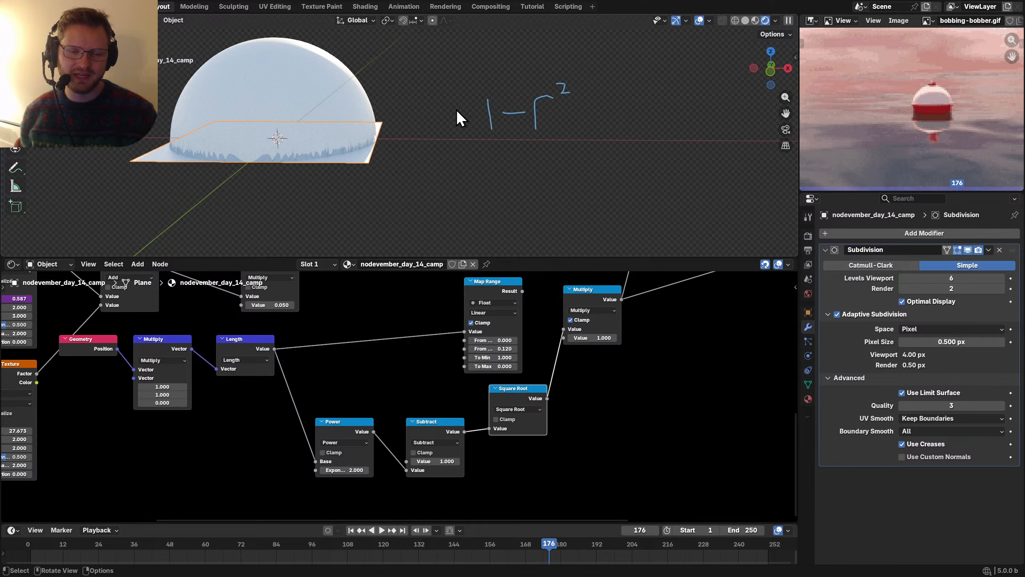
pyautogui.moveTo(456, 108)
pyautogui.mouseDown()
pyautogui.moveTo(466, 83)
pyautogui.moveTo(580, 71)
pyautogui.mouseUp()
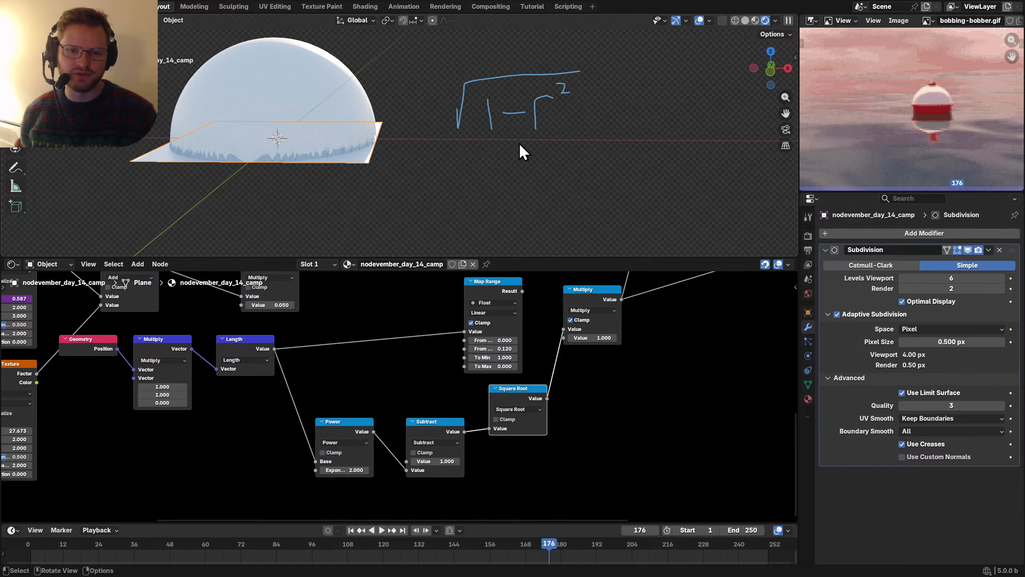
pyautogui.moveTo(471, 194)
pyautogui.mouseDown(button='right')
pyautogui.moveTo(541, 109)
pyautogui.moveTo(348, 121)
pyautogui.mouseUp(button='right')
# Step: Save the file and delete the unused Map Range node
pyautogui.hotkey('ctrl', 's')
pyautogui.scroll(-3, 519, 372)
pyautogui.scroll(-1, 520, 372)
pyautogui.moveTo(387, 385); pyautogui.dragTo(505, 393, button='middle')
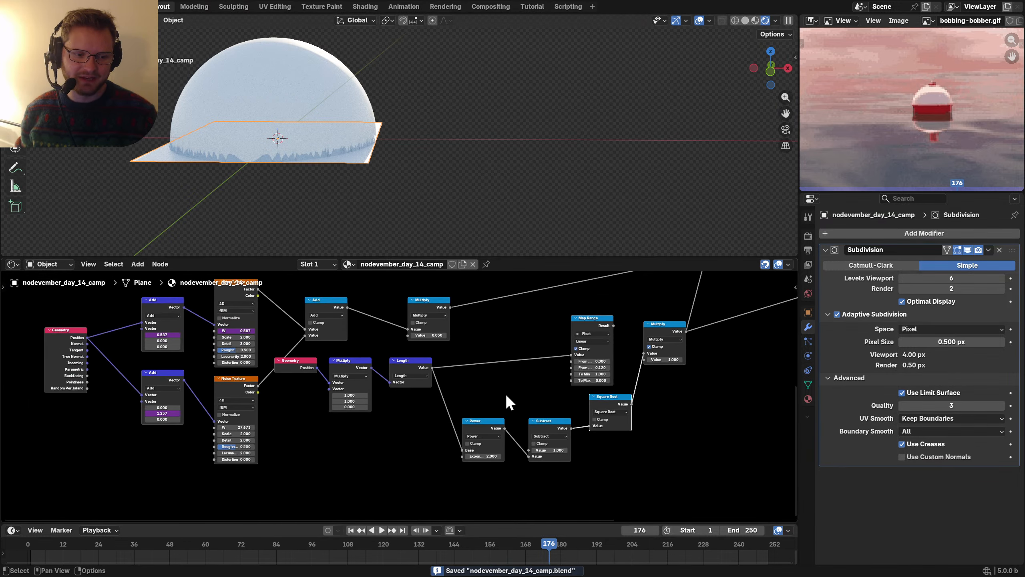
pyautogui.scroll(1, 505, 394)
pyautogui.moveTo(648, 314); pyautogui.dragTo(463, 335, button='middle')
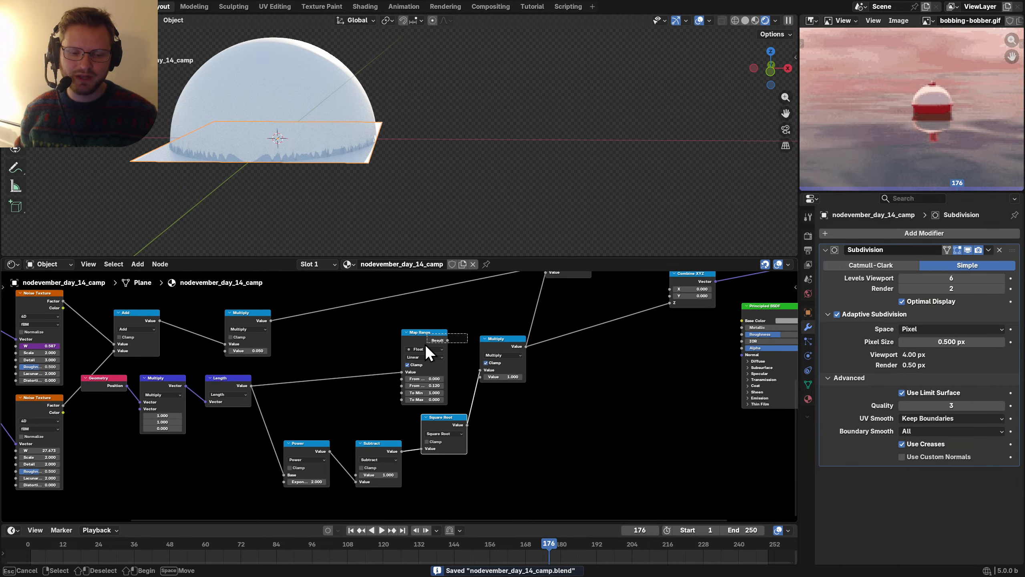
pyautogui.click(402, 351)
pyautogui.press('x')
# Step: Move the displacement Multiply node farther along the chain and shift the Power, Subtract and Square Root nodes closer to it
pyautogui.moveTo(555, 511); pyautogui.dragTo(486, 347)
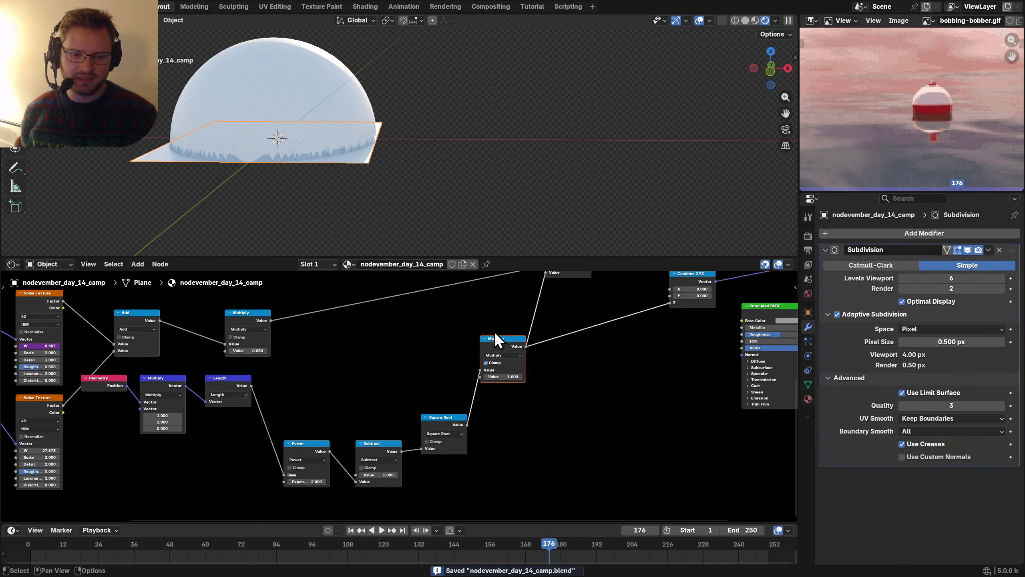
pyautogui.press('g')
pyautogui.click(579, 388)
pyautogui.moveTo(496, 482); pyautogui.dragTo(296, 405)
pyautogui.press('g')
pyautogui.click(317, 380)
# Step: Move the vector Multiply and Length nodes toward the Power node, and place the Geometry node farther before them
pyautogui.moveTo(215, 406); pyautogui.dragTo(361, 391, button='middle')
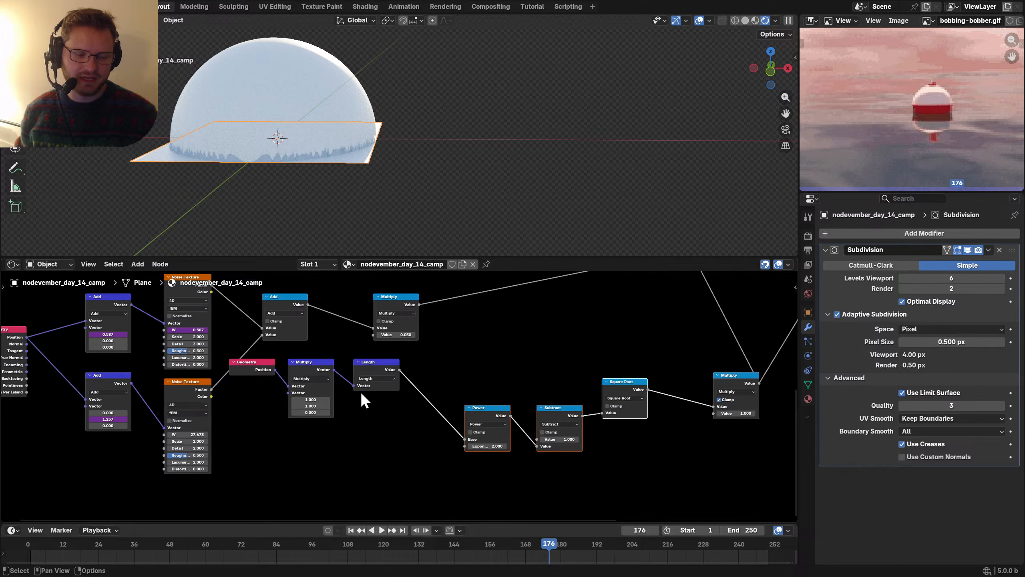
pyautogui.scroll(5, 375, 394)
pyautogui.moveTo(355, 436); pyautogui.dragTo(261, 361)
pyautogui.press('g')
pyautogui.click(329, 370)
pyautogui.moveTo(182, 346); pyautogui.dragTo(151, 421)
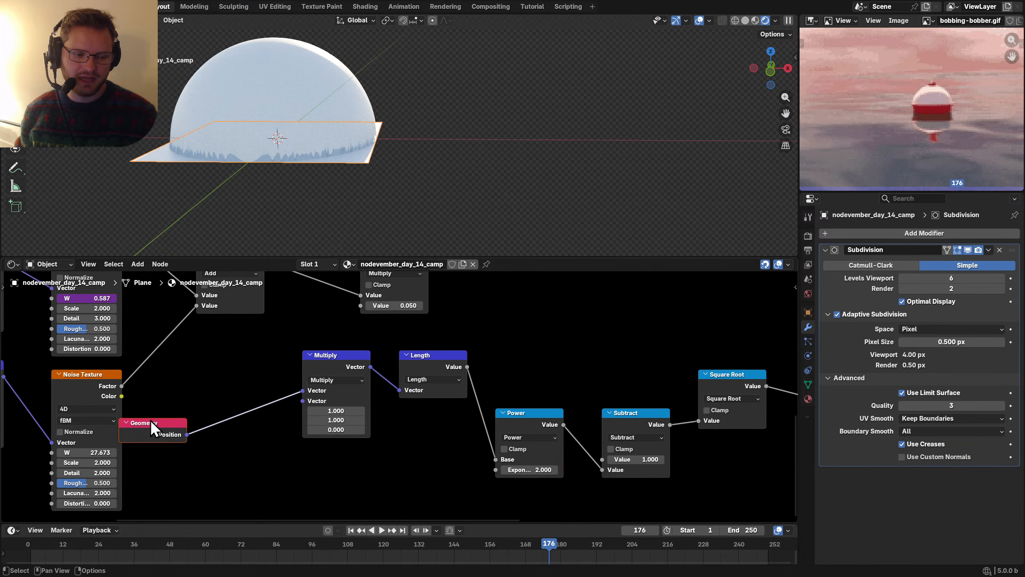
# Step: Move the noise branch with its Geometry, vector Add and Noise Texture nodes away, and shift the following Add and Multiply nodes after it
pyautogui.moveTo(150, 420); pyautogui.dragTo(466, 393, button='middle')
pyautogui.scroll(-8, 387, 415)
pyautogui.moveTo(196, 412); pyautogui.dragTo(402, 302)
pyautogui.press('g')
pyautogui.click(259, 280)
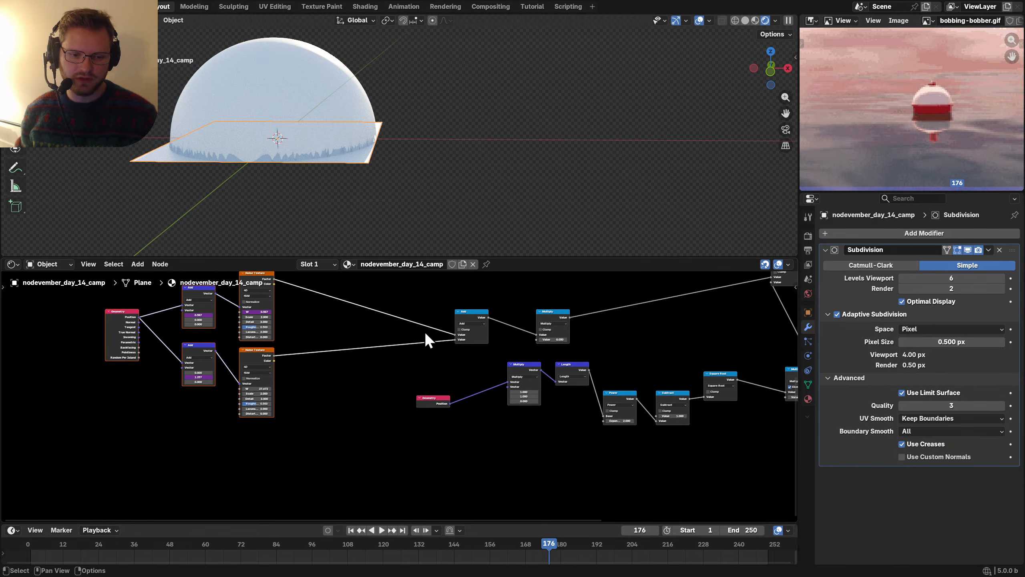
pyautogui.moveTo(426, 334); pyautogui.dragTo(501, 288)
pyautogui.press('g')
pyautogui.click(387, 288)
# Step: Save the file and move the distance branch's Geometry node farther from the vector Multiply to make room between them
pyautogui.scroll(8, 401, 392)
pyautogui.hotkey('ctrl', 's')
pyautogui.moveTo(435, 428); pyautogui.dragTo(429, 399)
pyautogui.press('g')
pyautogui.click(305, 390)
pyautogui.scroll(2, 411, 356)
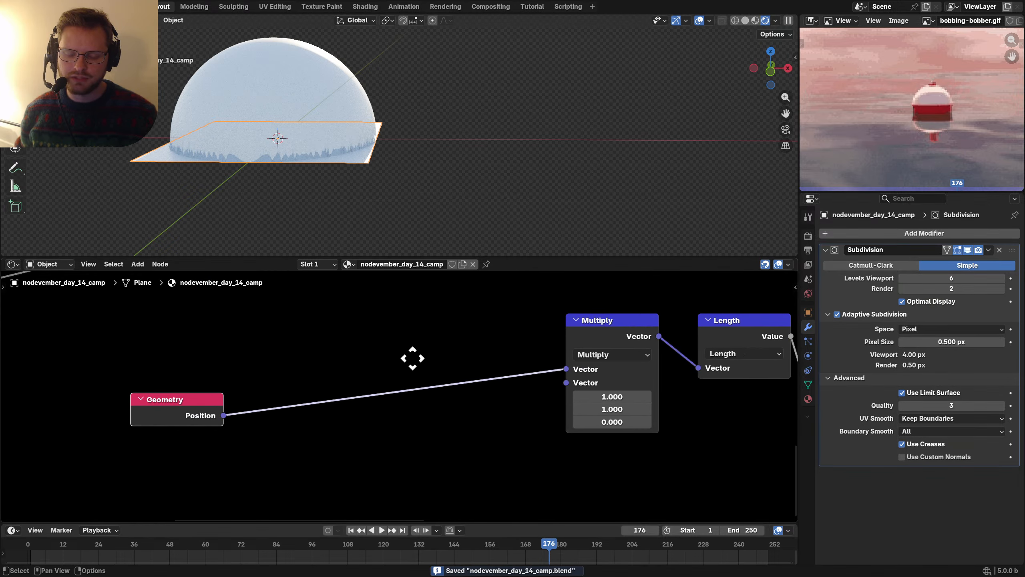
# Step: Insert a duplicate vector Multiply after the Geometry node, set its operation to Scale with a factor of 2.33, and open the factor for editing
pyautogui.hotkey('shift', 'd')
pyautogui.click(330, 349)
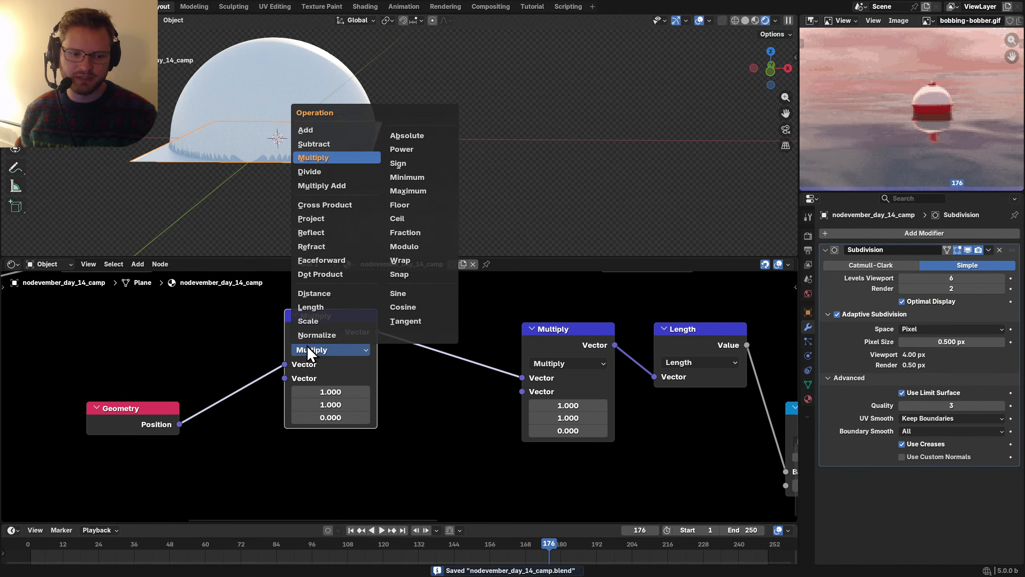
pyautogui.click(321, 330)
pyautogui.moveTo(331, 378)
pyautogui.mouseDown()
pyautogui.moveTo(355, 378)
pyautogui.moveTo(331, 378)
pyautogui.mouseUp()
pyautogui.click(332, 378)
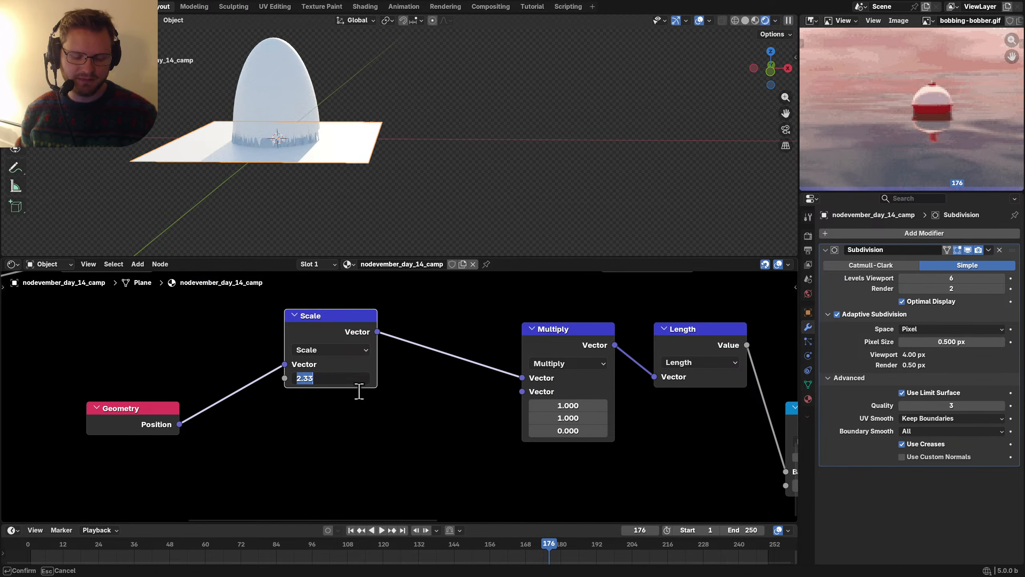
# Step: Try a Scale of 3 on the Scale node with 1/3 as the Multiply value after the Square Root, and undo both
pyautogui.write('3')
pyautogui.press('Return')
pyautogui.scroll(-7, 702, 402)
pyautogui.moveTo(702, 402); pyautogui.dragTo(120, 385, button='middle')
pyautogui.scroll(2, 470, 396)
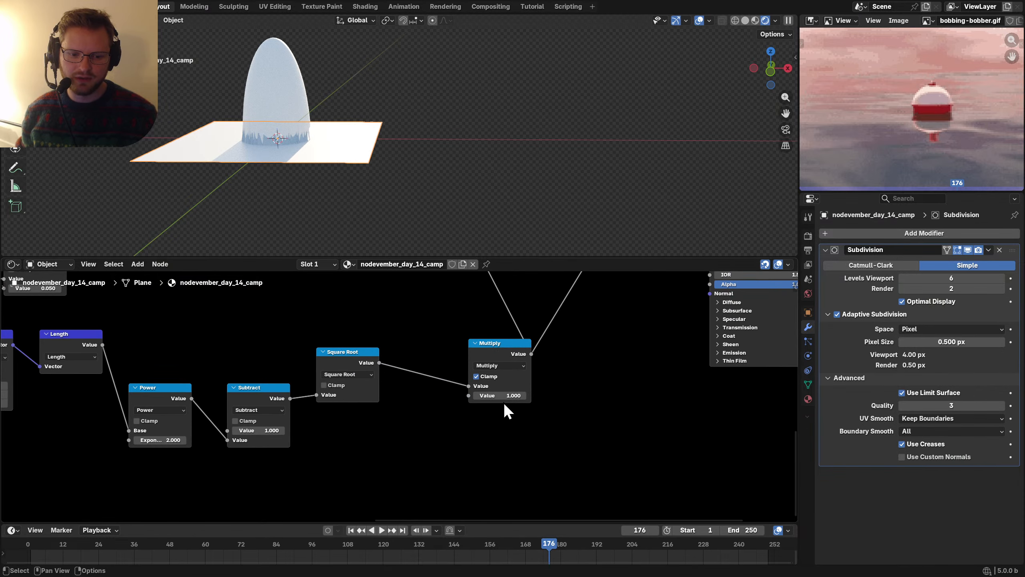
pyautogui.click(501, 399)
pyautogui.write('1/3')
pyautogui.press('Return')
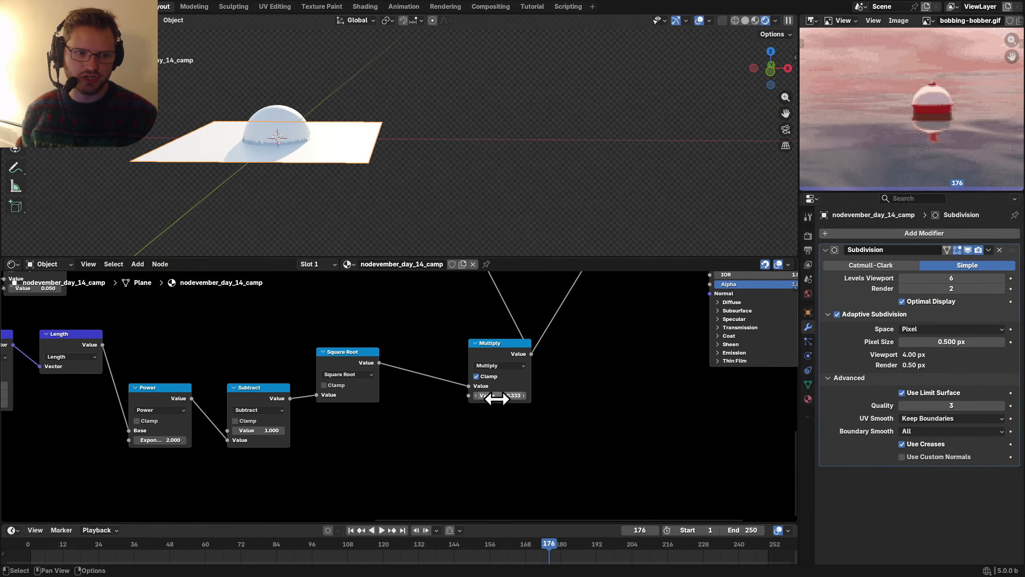
pyautogui.hotkey('ctrl', 'z')
pyautogui.hotkey('ctrl', 'z')
# Step: Save the file and feed the Scale node's Scale input from a new Value node of 2.33 below the Geometry node
pyautogui.scroll(-6, 403, 398)
pyautogui.moveTo(124, 376); pyautogui.dragTo(446, 378, button='middle')
pyautogui.scroll(2, 396, 390)
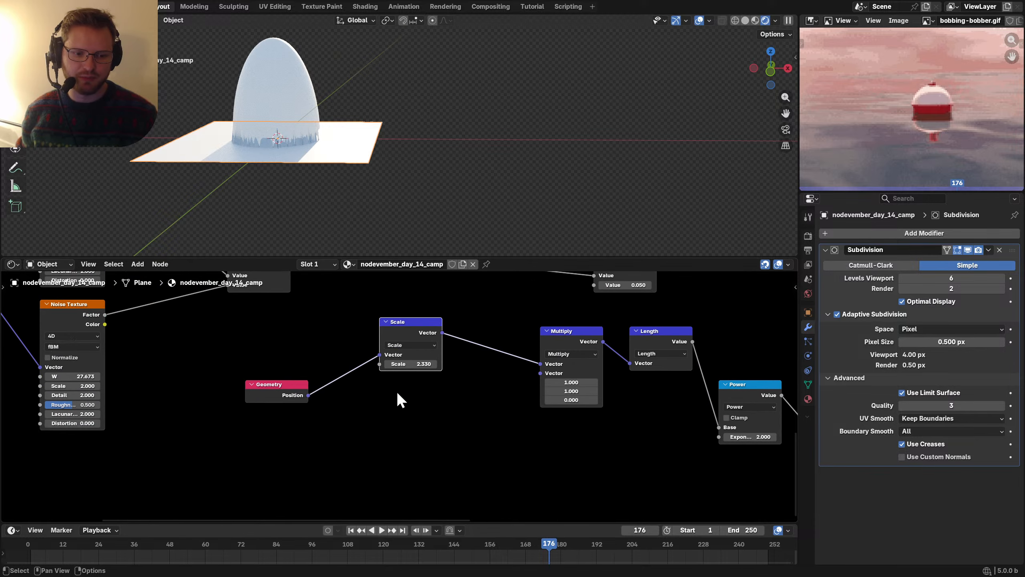
pyautogui.hotkey('ctrl', 's')
pyautogui.moveTo(379, 365); pyautogui.dragTo(311, 437)
pyautogui.write('val')
pyautogui.press('Return')
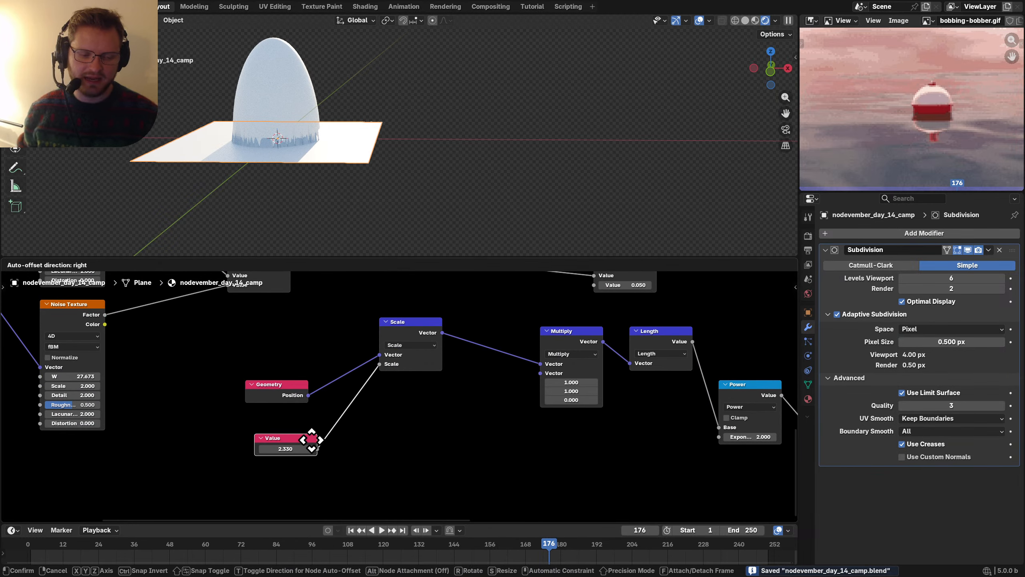
pyautogui.click(310, 437)
pyautogui.moveTo(373, 430); pyautogui.dragTo(187, 373, button='middle')
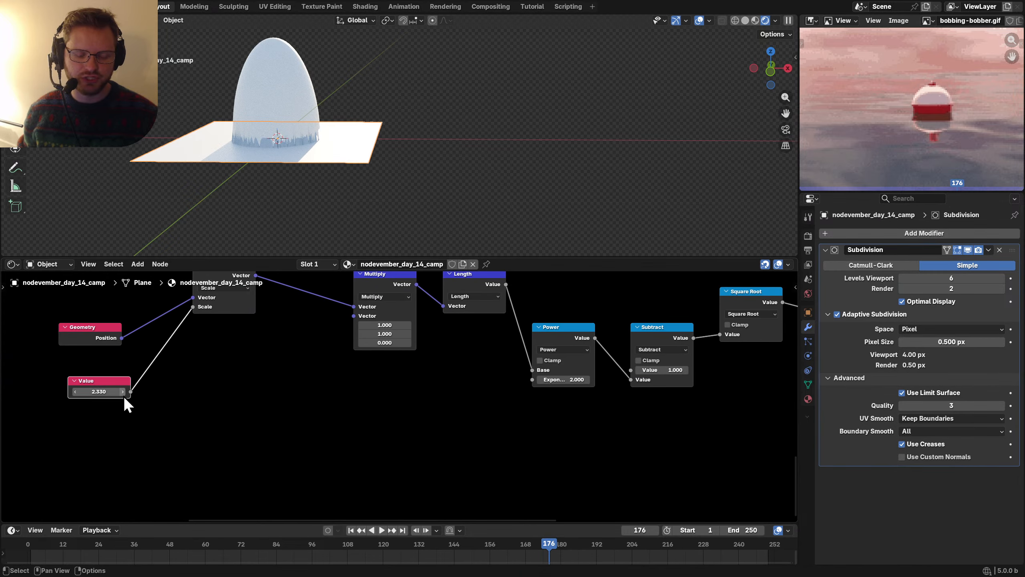
# Step: Change the Multiply node after the Square Root to Divide and connect the Value node to its second input
pyautogui.moveTo(520, 392); pyautogui.dragTo(353, 385, button='middle')
pyautogui.scroll(-2, 354, 384)
pyautogui.click(670, 313)
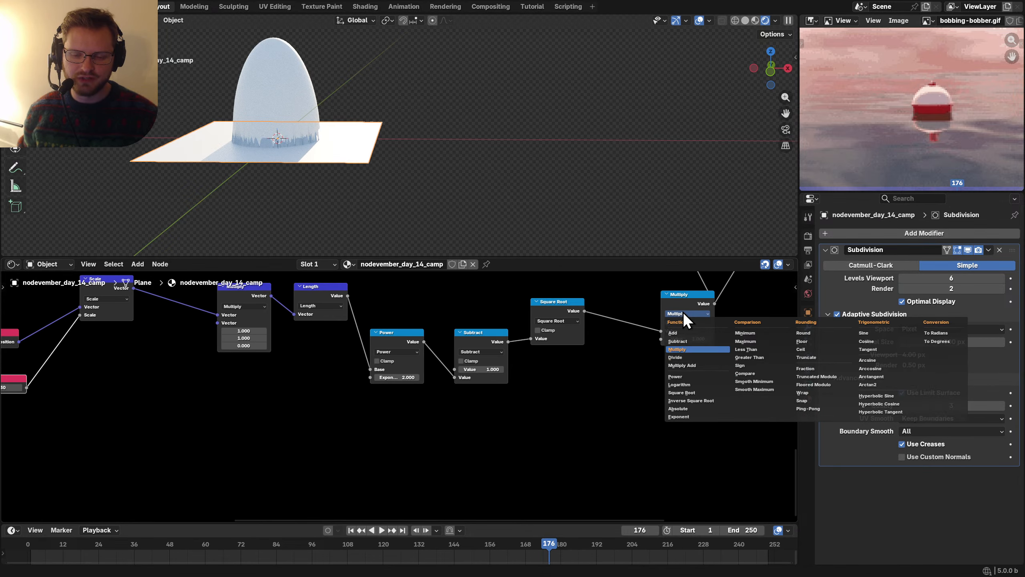
pyautogui.click(669, 330)
pyautogui.moveTo(660, 339); pyautogui.dragTo(69, 384)
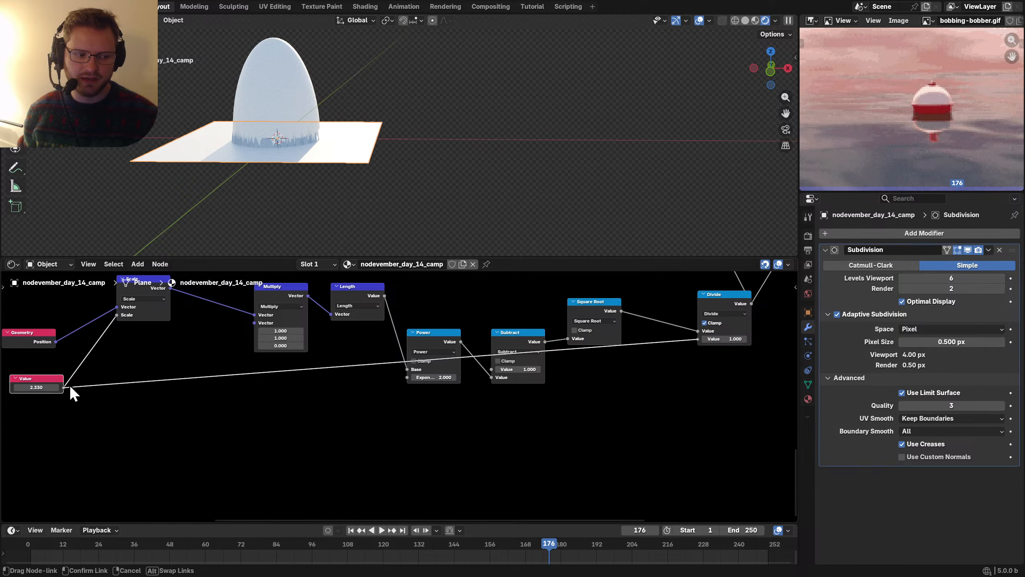
pyautogui.moveTo(273, 149); pyautogui.dragTo(311, 167, button='middle')
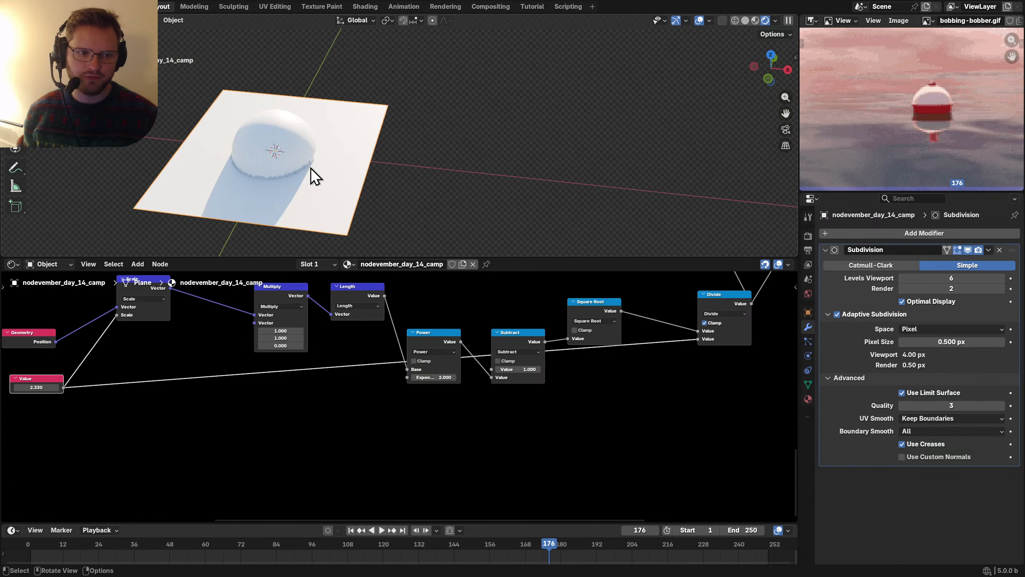
# Step: Darken the Principled BSDF's base color to grey with a value of about 0.292
pyautogui.scroll(-8, 451, 304)
pyautogui.moveTo(696, 347); pyautogui.dragTo(559, 455, button='middle')
pyautogui.scroll(2, 599, 366)
pyautogui.scroll(4, 477, 403)
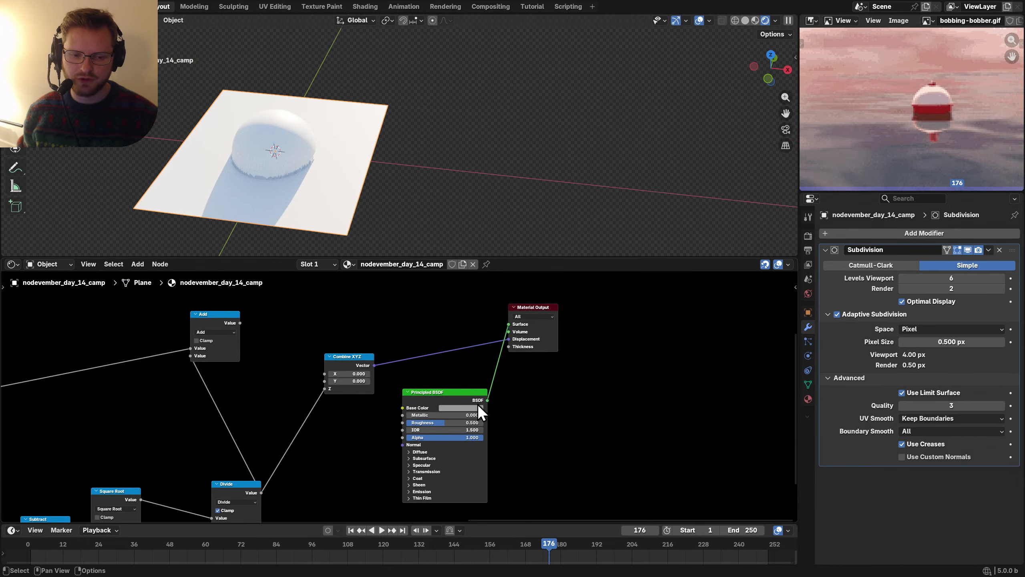
pyautogui.click(489, 416)
pyautogui.moveTo(577, 258); pyautogui.dragTo(578, 273)
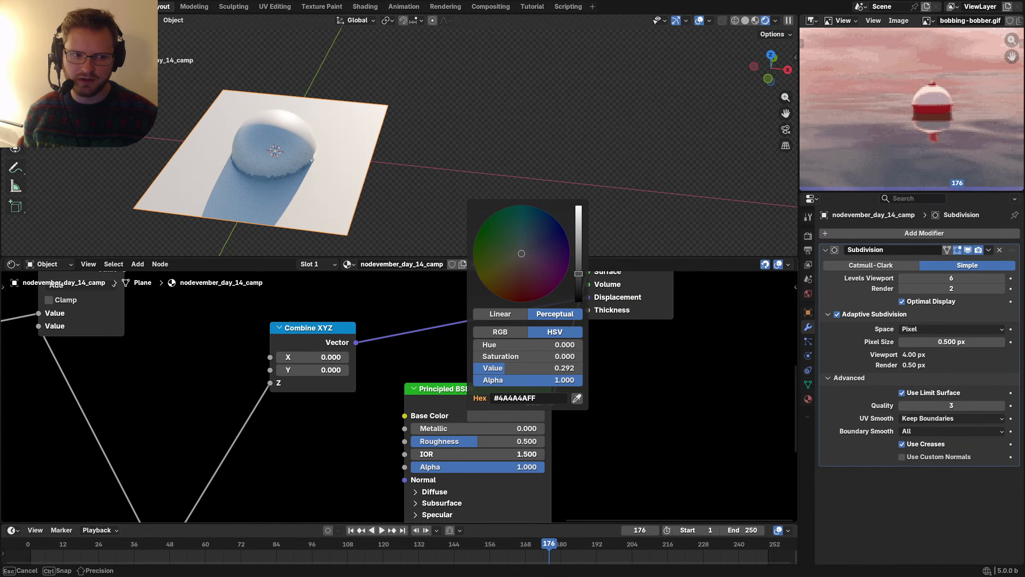
pyautogui.scroll(4, 250, 166)
pyautogui.moveTo(224, 200); pyautogui.dragTo(322, 147, button='middle')
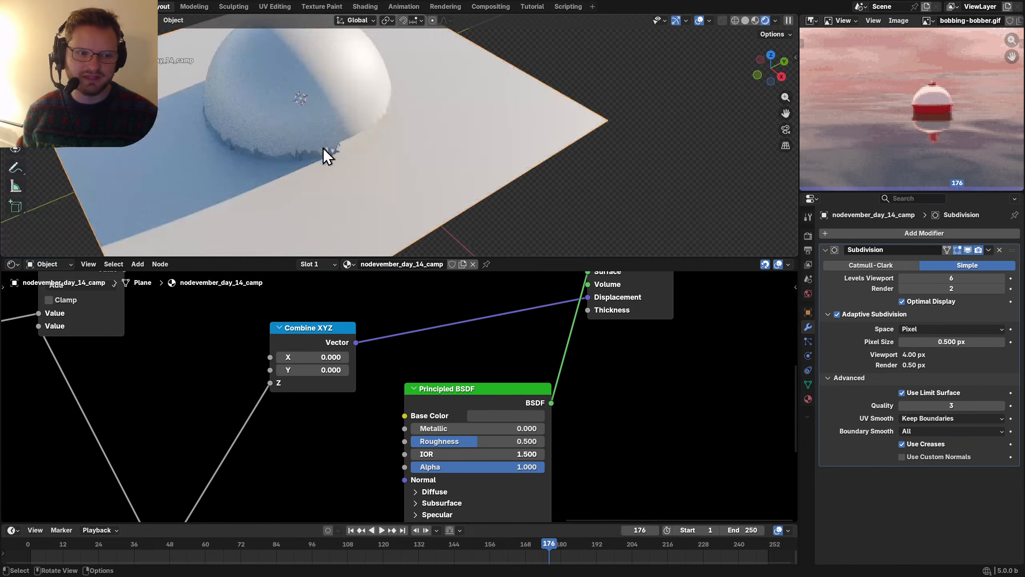
# Step: Raise the shared Value node to about 12.13 to shrink the dome
pyautogui.scroll(-9, 287, 342)
pyautogui.moveTo(20, 359); pyautogui.dragTo(522, 289, button='middle')
pyautogui.moveTo(298, 373); pyautogui.dragTo(516, 353, button='middle')
pyautogui.scroll(8, 428, 412)
pyautogui.moveTo(361, 467); pyautogui.dragTo(462, 466)
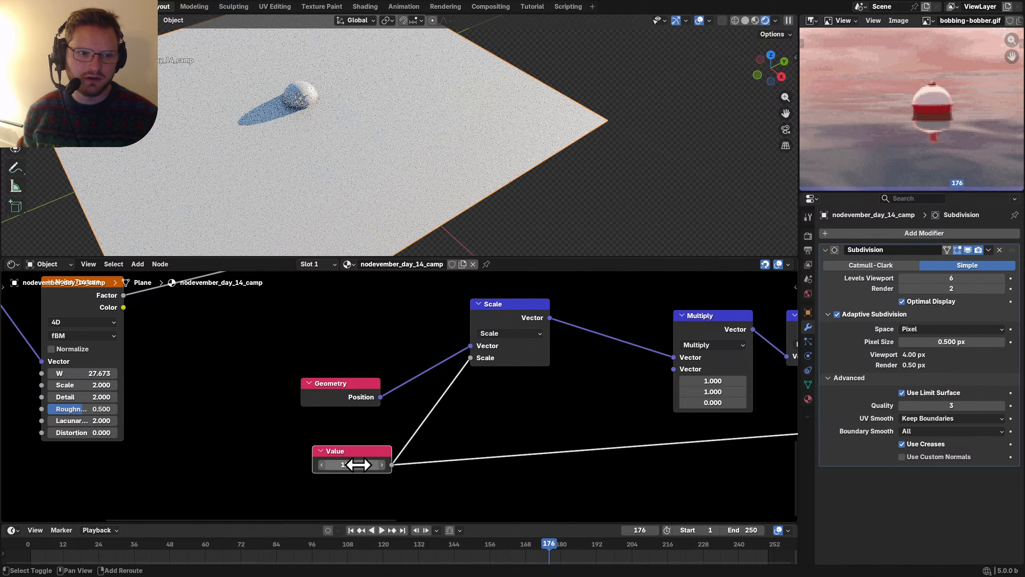
# Step: Examine the bobber in the enlarged bobbing-bobber.gif reference image and save the file
pyautogui.hotkey('ctrl', 'space')
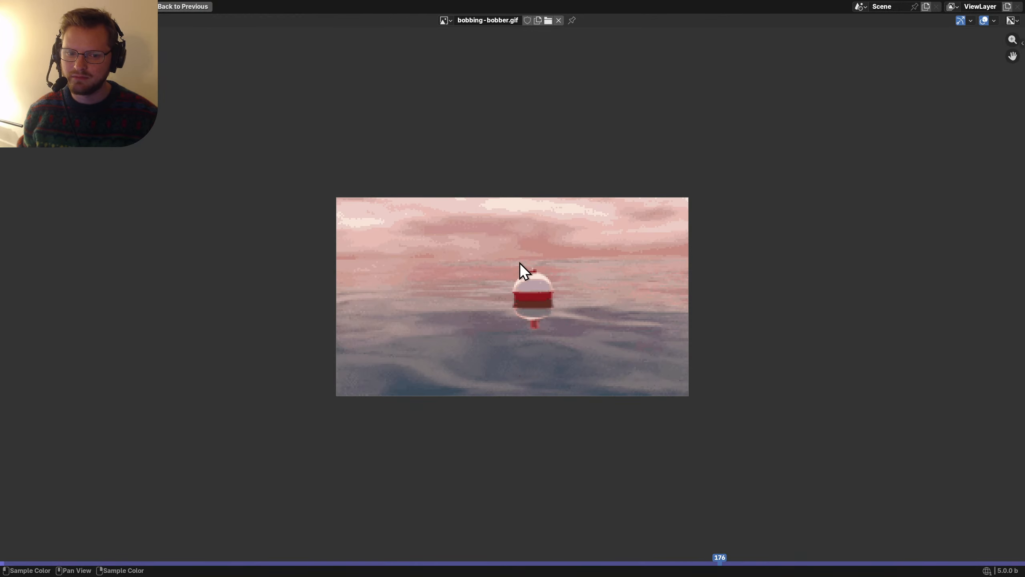
pyautogui.hotkey('ctrl', 'space')
pyautogui.moveTo(327, 133); pyautogui.dragTo(289, 96, button='middle')
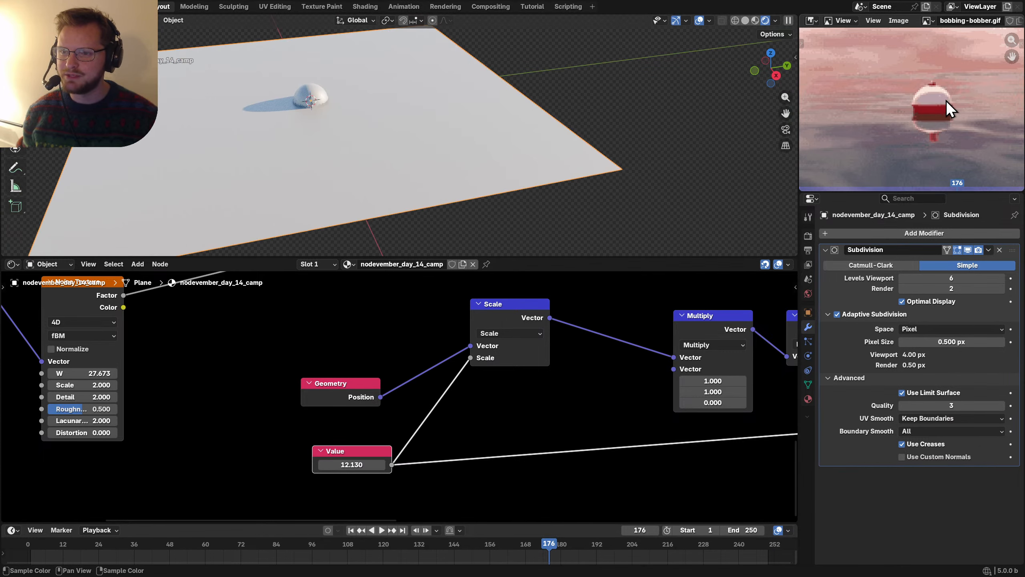
pyautogui.scroll(4, 935, 108)
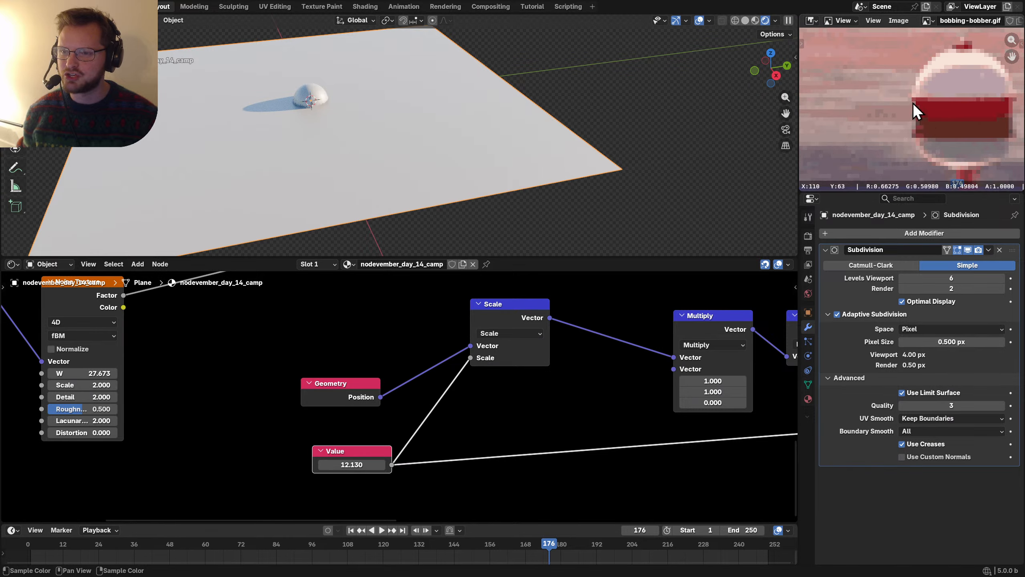
pyautogui.hotkey('ctrl', 'space')
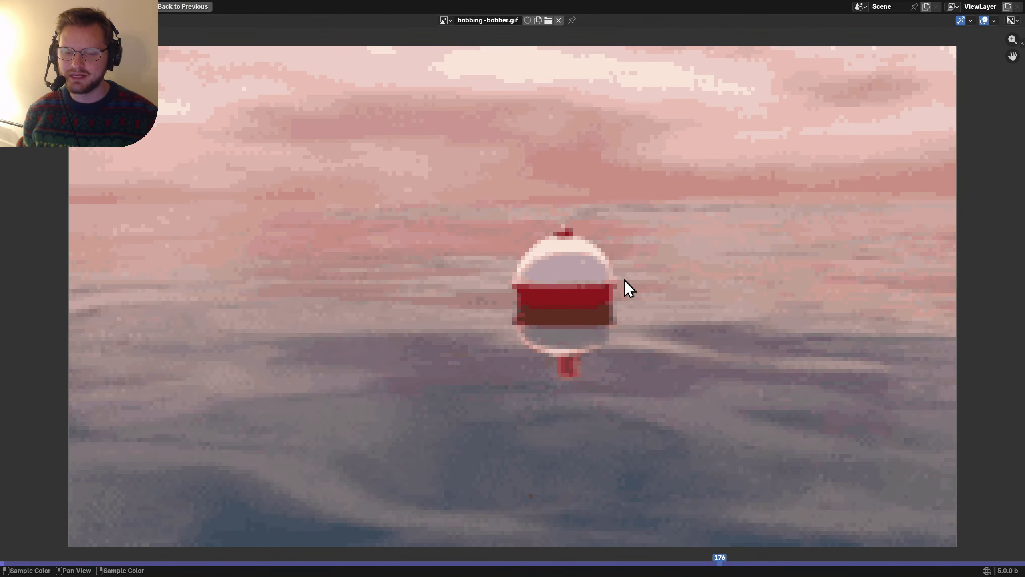
pyautogui.hotkey('ctrl', 'space')
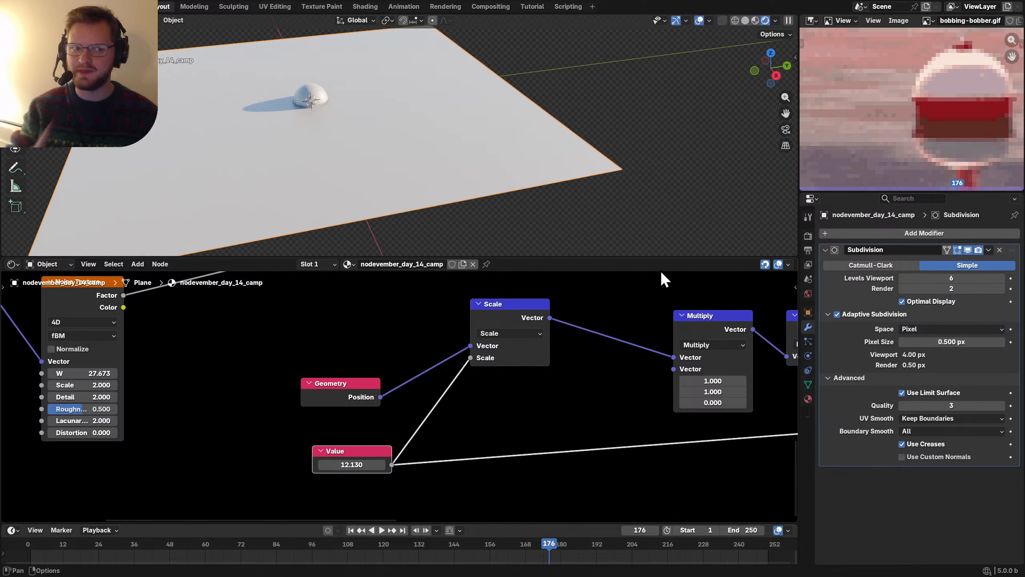
pyautogui.scroll(1, 480, 117)
pyautogui.hotkey('ctrl', 's')
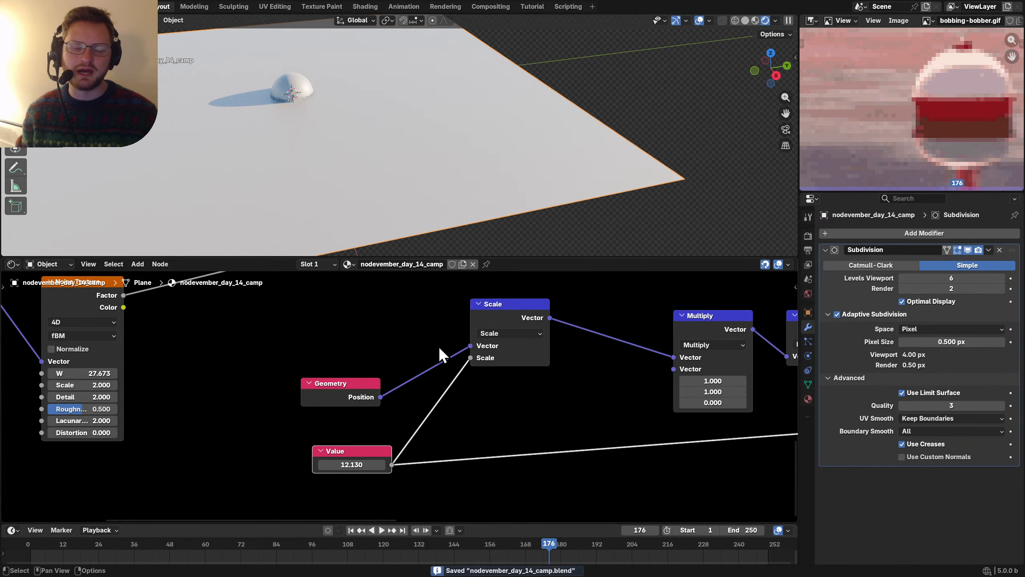
# Step: Move the Principled BSDF and Material Output nodes farther away from the Combine XYZ node to make room
pyautogui.scroll(-3, 452, 375)
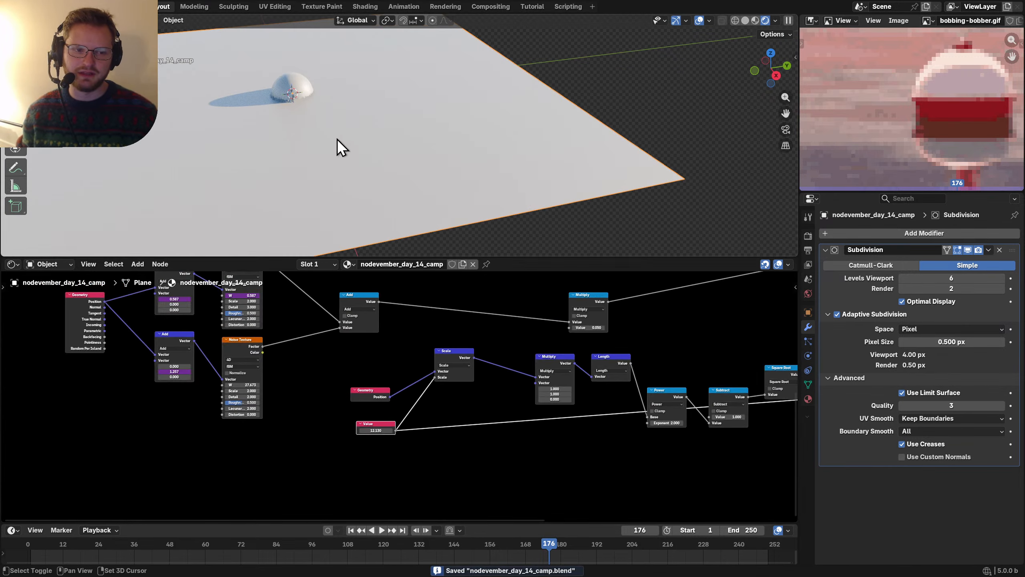
pyautogui.keyDown('shift'); pyautogui.moveTo(336, 138); pyautogui.dragTo(407, 181, button='middle'); pyautogui.keyUp('shift')
pyautogui.scroll(4, 405, 179)
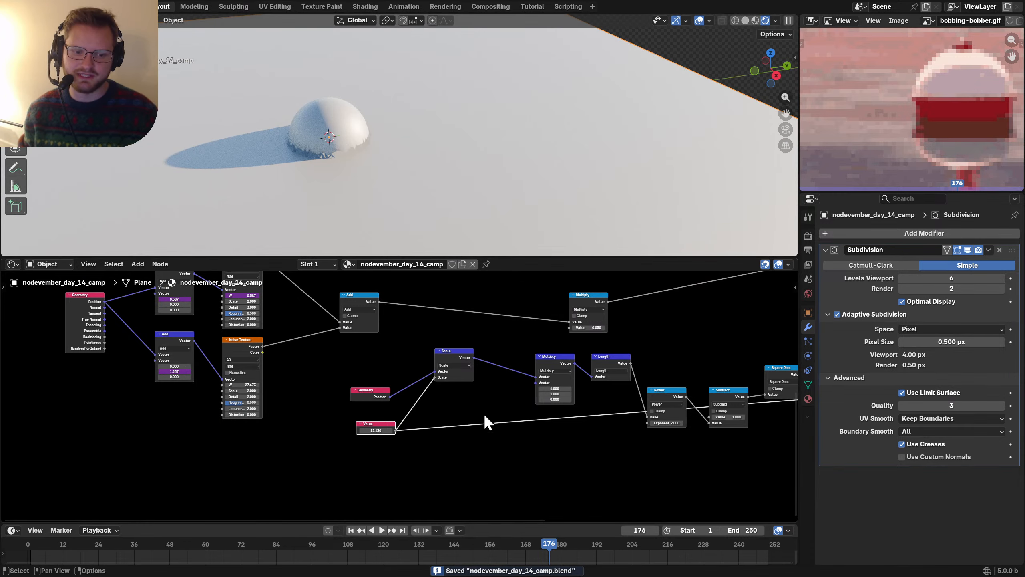
pyautogui.moveTo(483, 436); pyautogui.dragTo(350, 440, button='middle')
pyautogui.scroll(-4, 379, 390)
pyautogui.moveTo(459, 359); pyautogui.dragTo(314, 427, button='middle')
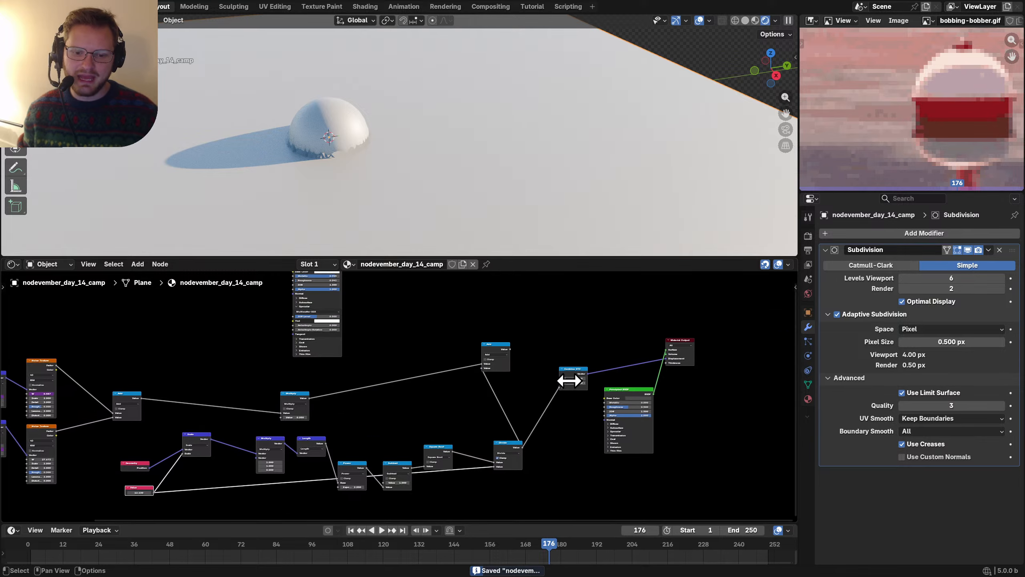
pyautogui.moveTo(569, 380); pyautogui.dragTo(448, 369, button='middle')
pyautogui.moveTo(610, 427); pyautogui.dragTo(525, 320)
pyautogui.press('g')
pyautogui.click(590, 332)
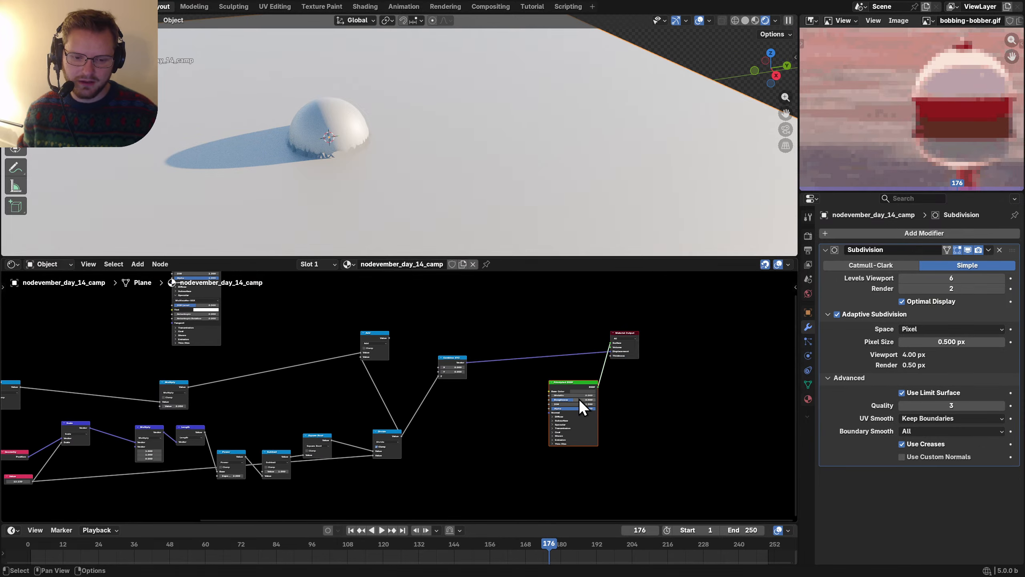
# Step: Connect the Add node's output to the Z input of Combine XYZ so waves and dome both drive the displacement
pyautogui.scroll(3, 378, 311)
pyautogui.moveTo(382, 295); pyautogui.dragTo(596, 322)
pyautogui.scroll(-8, 370, 136)
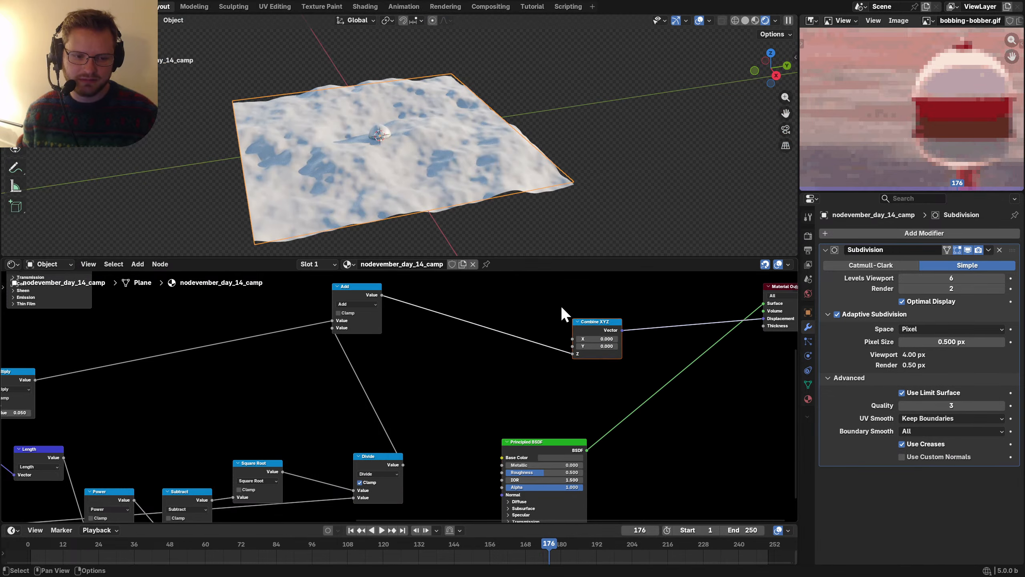
# Step: Compare the surface with and without the dome by muting and unmuting the Add node while the animation plays
pyautogui.click(358, 290)
pyautogui.press('m')
pyautogui.scroll(3, 403, 124)
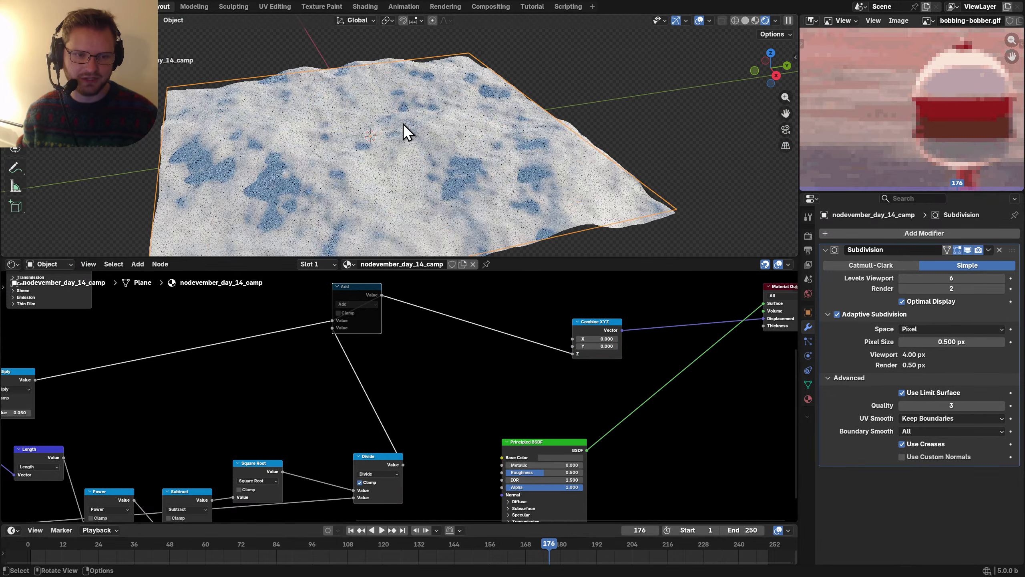
pyautogui.press('space')
pyautogui.moveTo(307, 153); pyautogui.dragTo(372, 160, button='middle')
pyautogui.scroll(5, 331, 137)
pyautogui.press('m')
# Step: Move the Add node closer to Combine XYZ and review the dome's bobbing motion in animation playback
pyautogui.moveTo(357, 286); pyautogui.dragTo(491, 329)
pyautogui.moveTo(491, 364); pyautogui.dragTo(450, 378, button='middle')
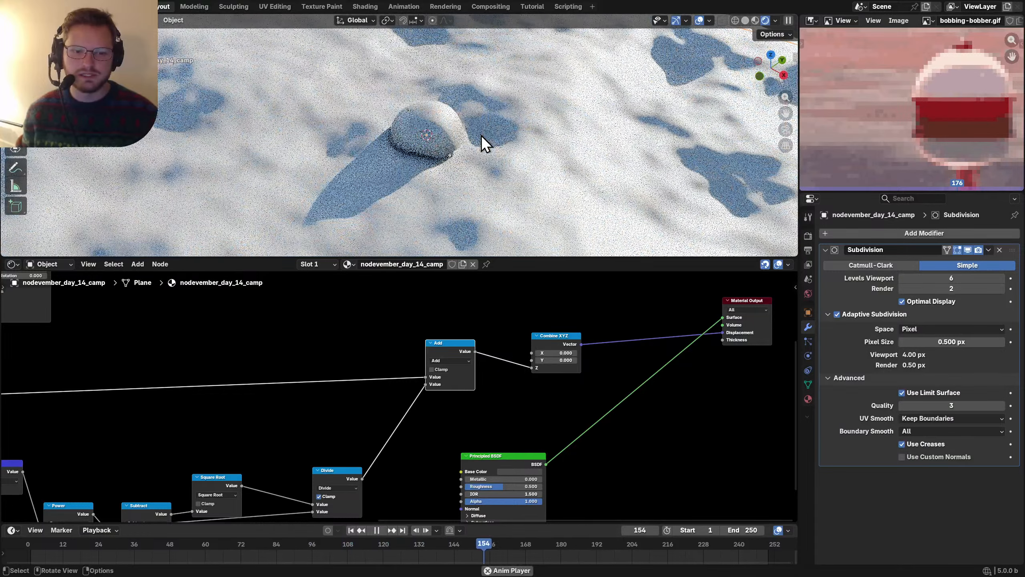
pyautogui.press('space')
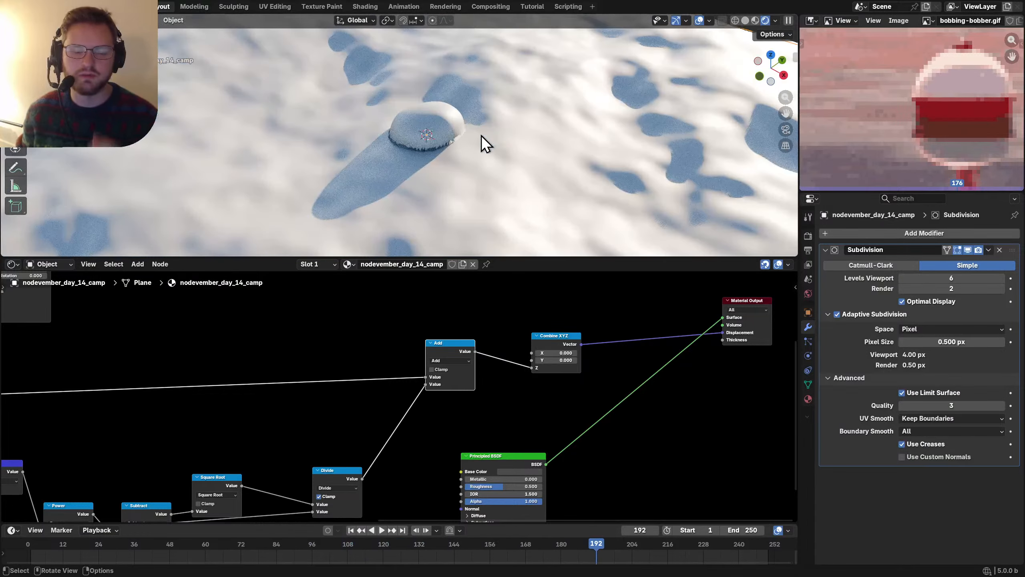
pyautogui.press('space')
pyautogui.moveTo(457, 170); pyautogui.dragTo(397, 142, button='middle')
pyautogui.press('space')
pyautogui.moveTo(331, 463); pyautogui.dragTo(376, 405, button='middle')
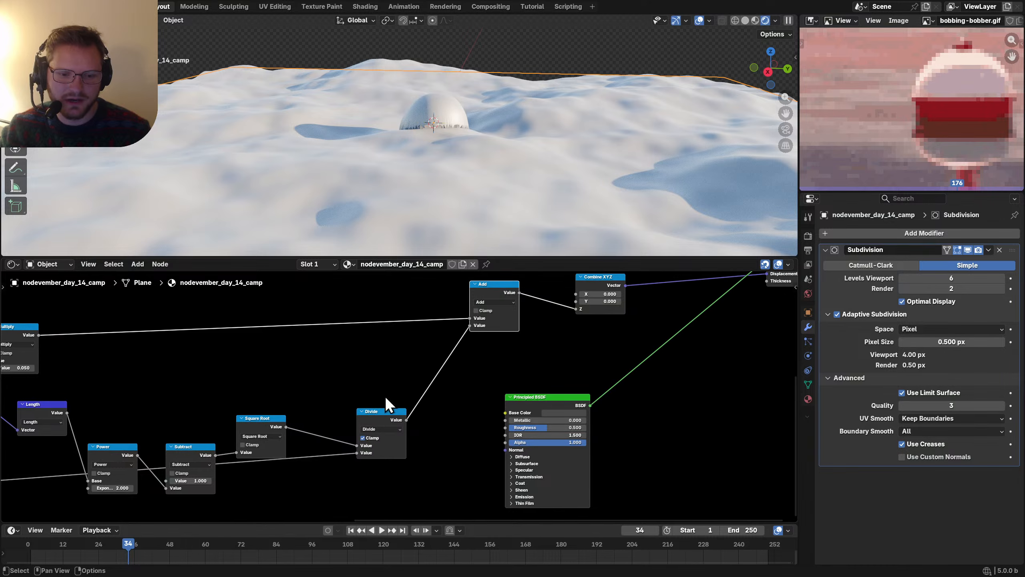
# Step: Insert a duplicate of the Add node, set to Multiply with value 0.2, on the wave link into Add, and play the animation
pyautogui.hotkey('shift', 'd')
pyautogui.click(313, 296)
pyautogui.click(309, 309)
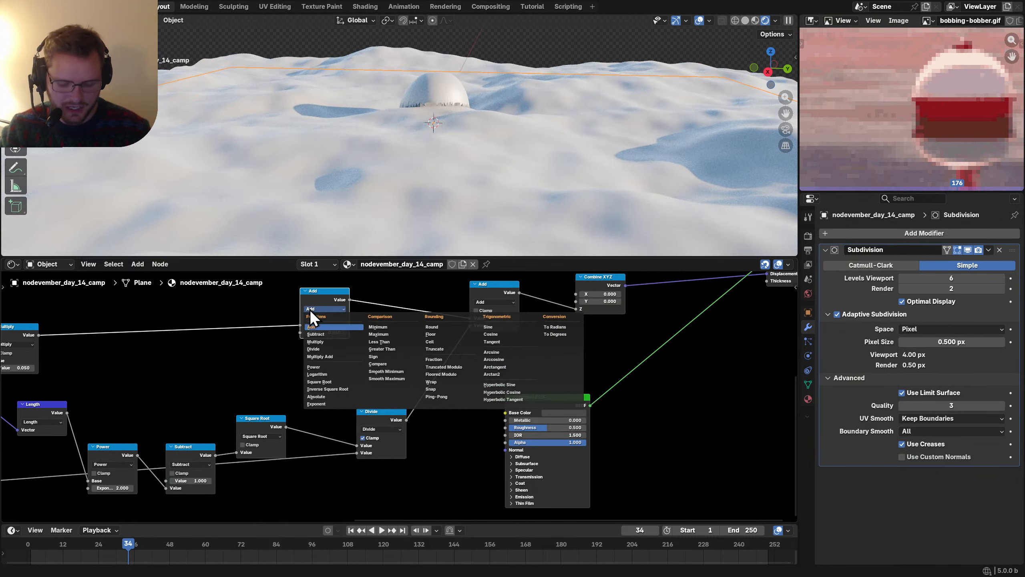
pyautogui.click(316, 325)
pyautogui.moveTo(322, 334); pyautogui.dragTo(317, 333)
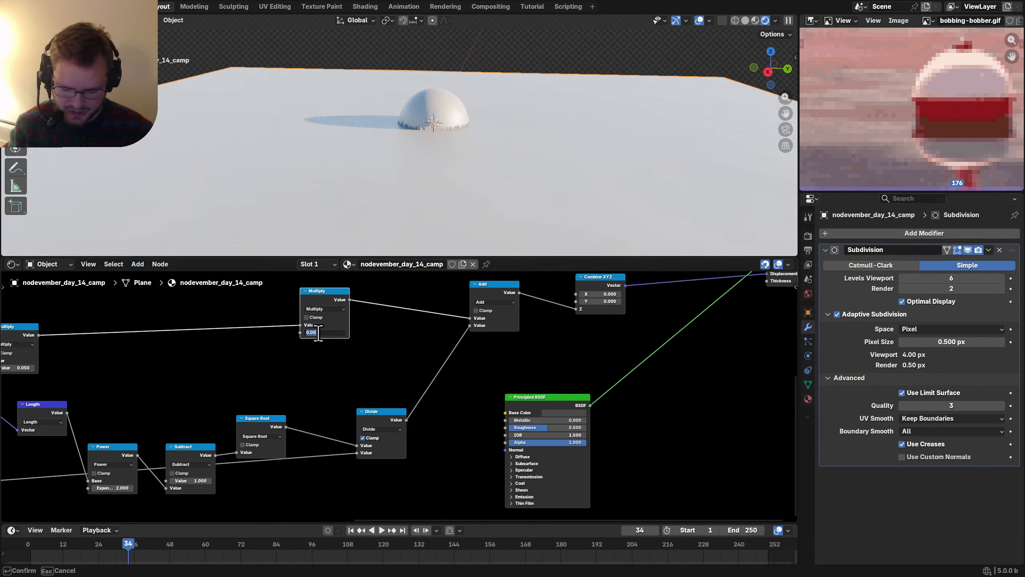
pyautogui.press('space')
pyautogui.moveTo(496, 146); pyautogui.dragTo(535, 157, button='middle')
pyautogui.scroll(3, 535, 157)
pyautogui.press('space')
pyautogui.scroll(-5, 534, 155)
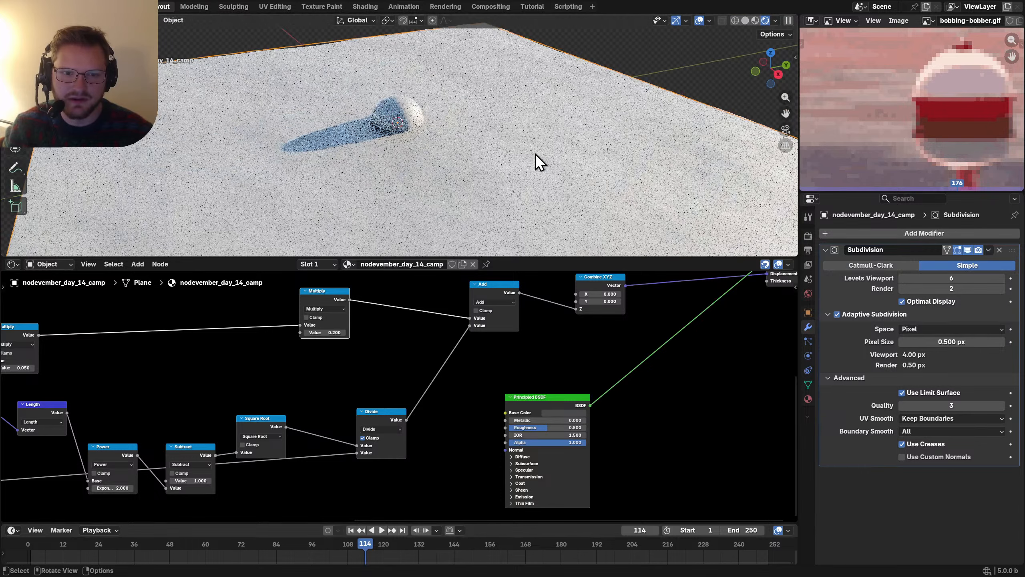
# Step: Preview the Ambient Occlusion render pass in the viewport and return to Combined
pyautogui.click(775, 20)
pyautogui.click(724, 146)
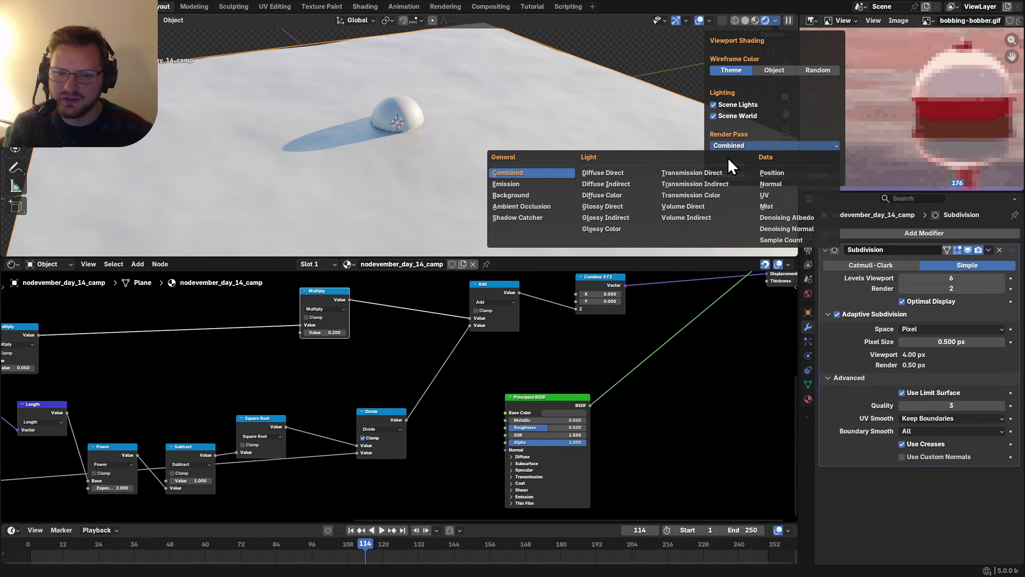
pyautogui.click(506, 205)
pyautogui.click(707, 147)
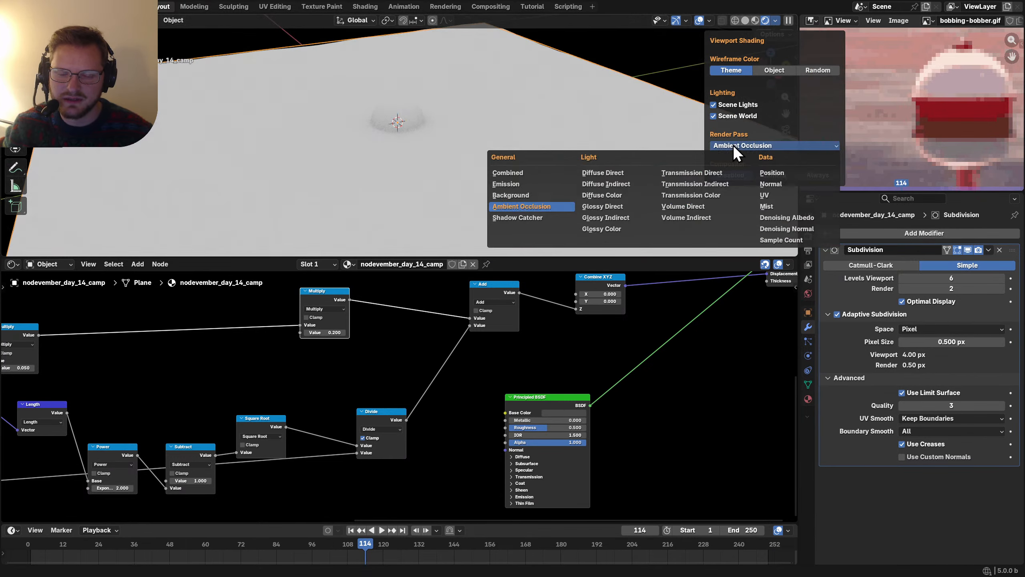
pyautogui.click(513, 172)
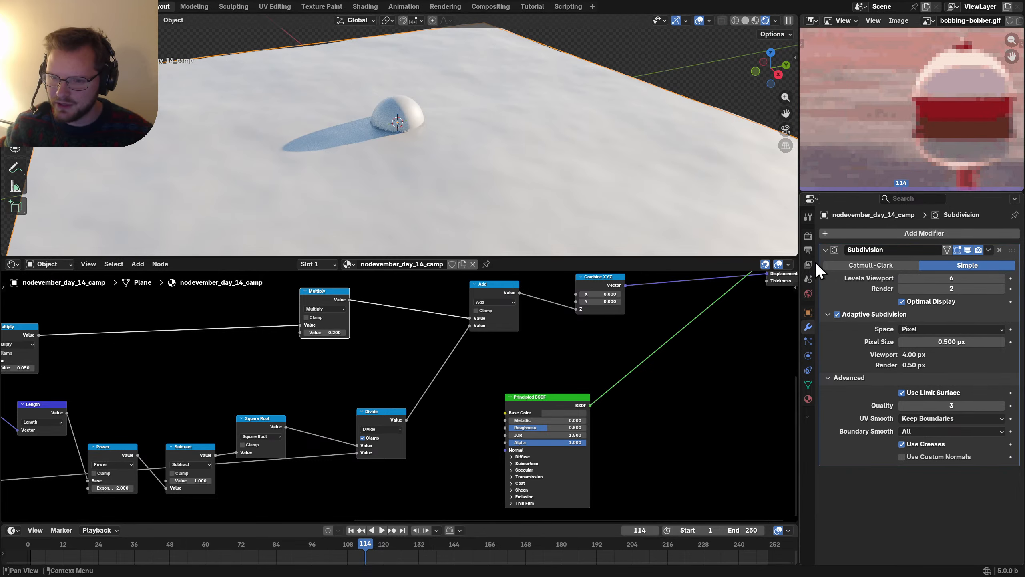
# Step: Save the file and set the color management view transform to Standard in the render settings
pyautogui.click(808, 236)
pyautogui.scroll(-5, 901, 498)
pyautogui.scroll(-5, 880, 498)
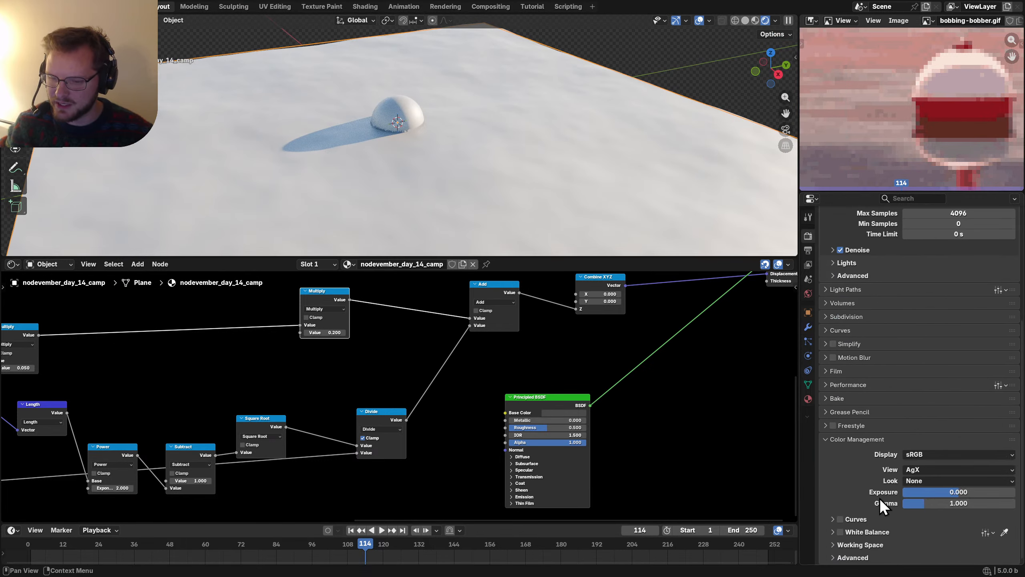
pyautogui.hotkey('ctrl', 's')
pyautogui.click(919, 468)
pyautogui.click(923, 369)
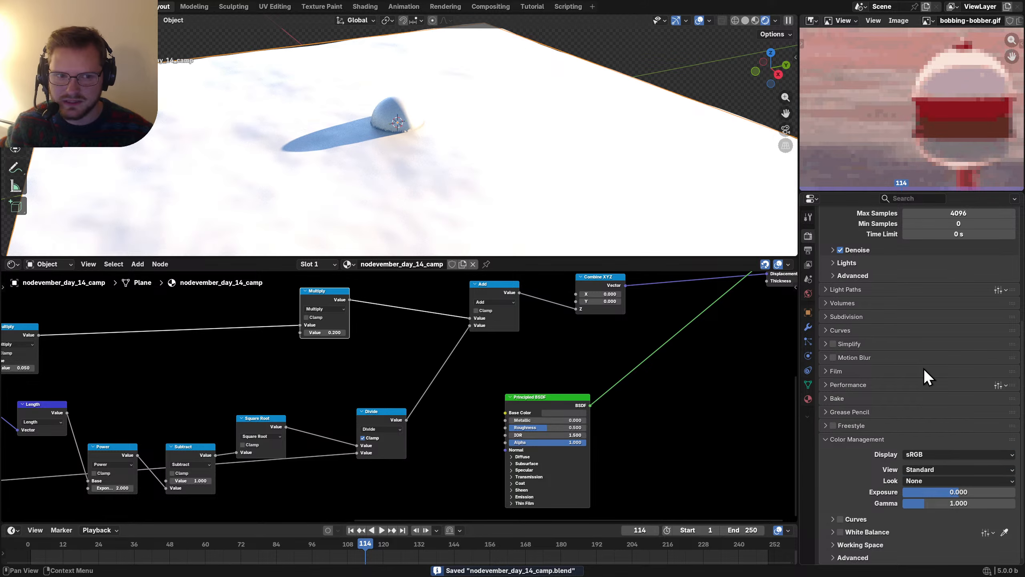
# Step: Undo the switch to the Standard view transform
pyautogui.hotkey('ctrl', 'z')
pyautogui.click(922, 468)
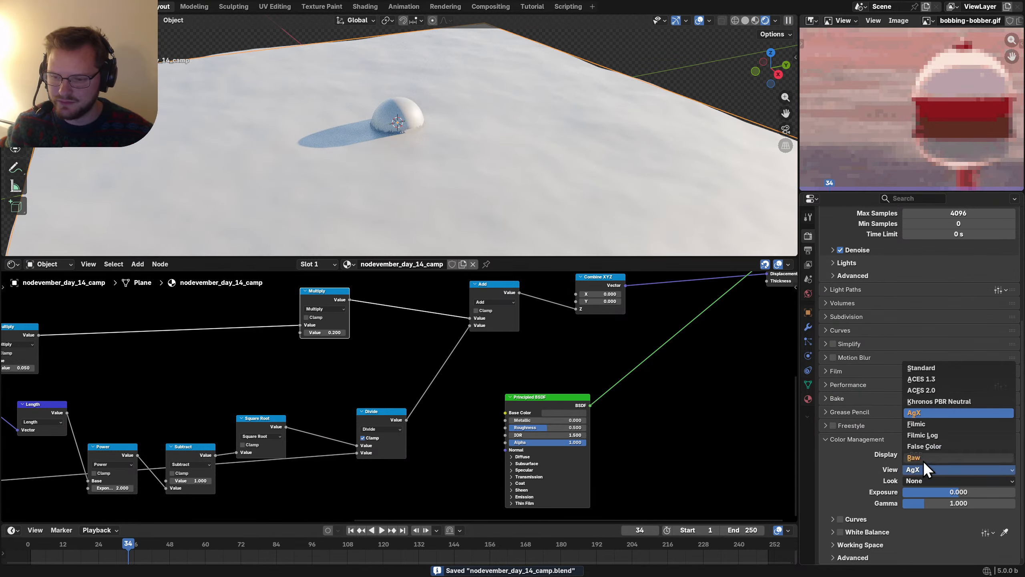
pyautogui.click(925, 400)
pyautogui.hotkey('ctrl', 'z')
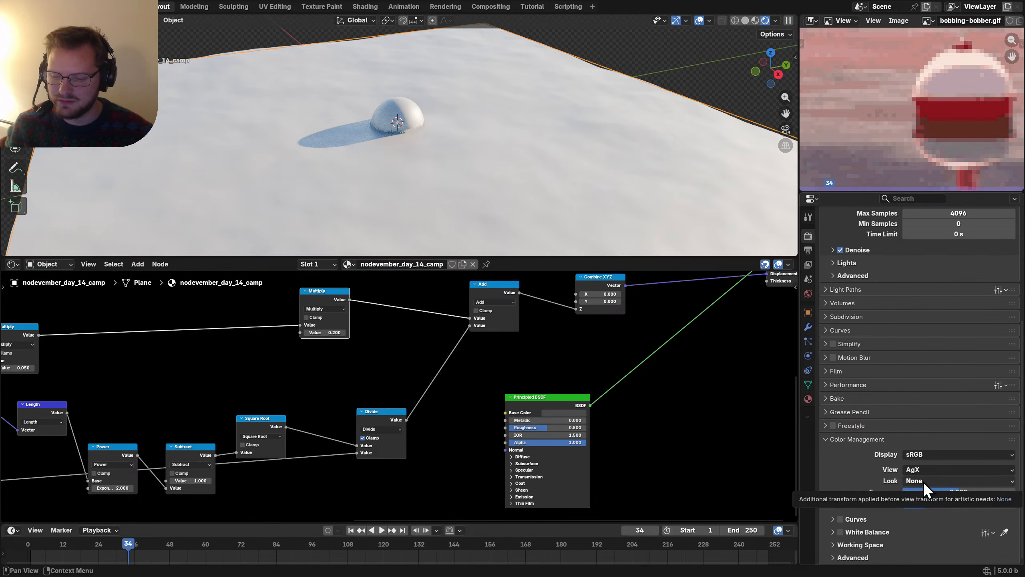
pyautogui.click(922, 480)
pyautogui.click(927, 399)
pyautogui.hotkey('ctrl', 'z')
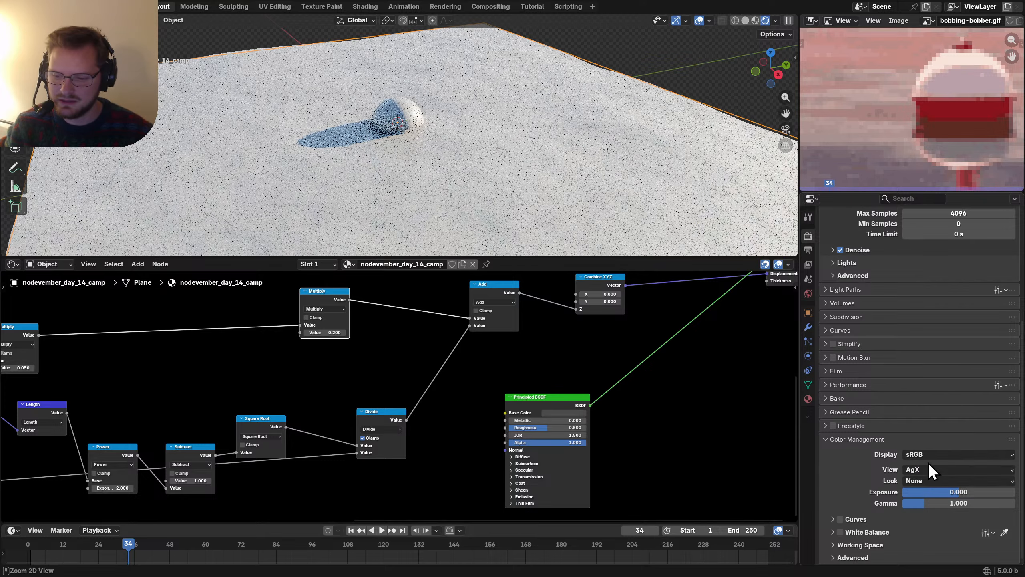
# Step: Set the color management gamma to 0.542 and play the animation with a close view of the sphere
pyautogui.moveTo(934, 504); pyautogui.dragTo(907, 504)
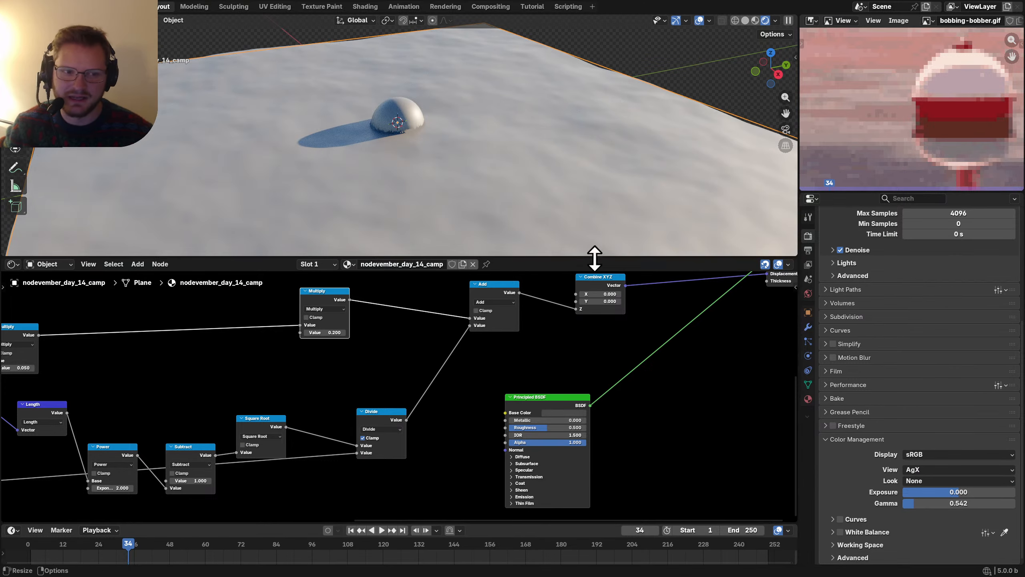
pyautogui.scroll(4, 402, 117)
pyautogui.moveTo(401, 116); pyautogui.dragTo(373, 137, button='middle')
pyautogui.press('space')
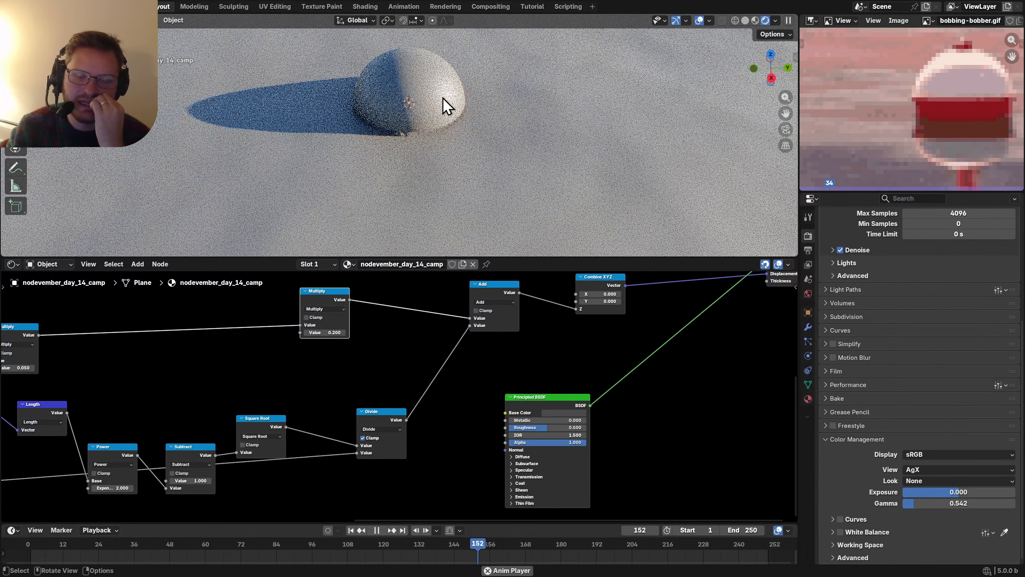
pyautogui.press('space')
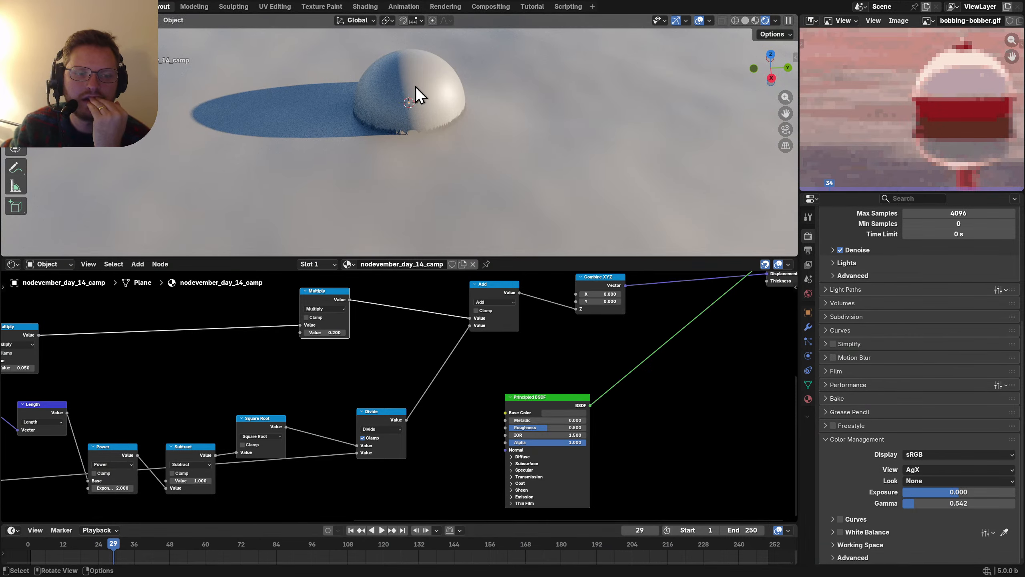
# Step: Play the animation with the whole plane in view and save the file
pyautogui.scroll(-6, 415, 87)
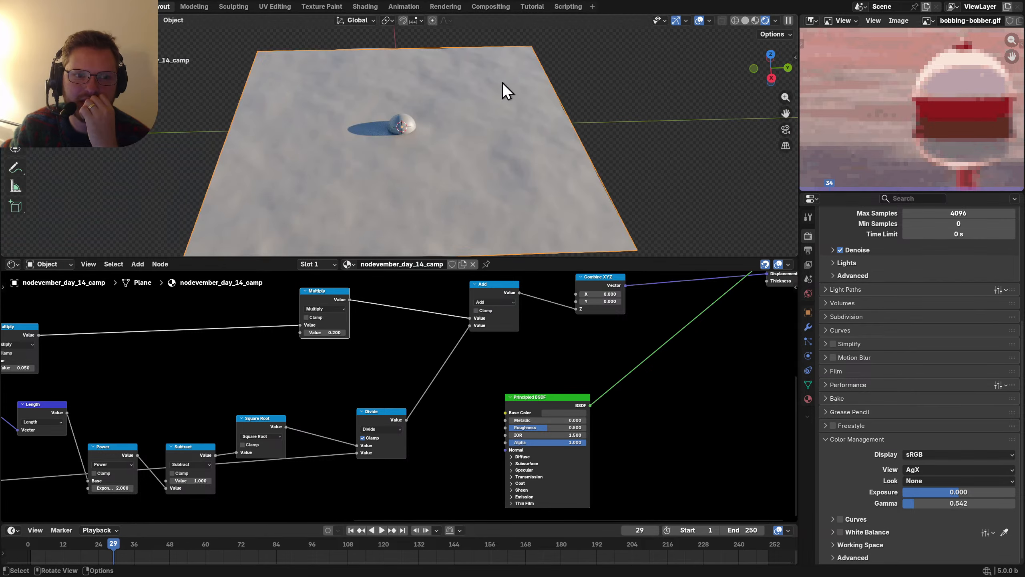
pyautogui.press('space')
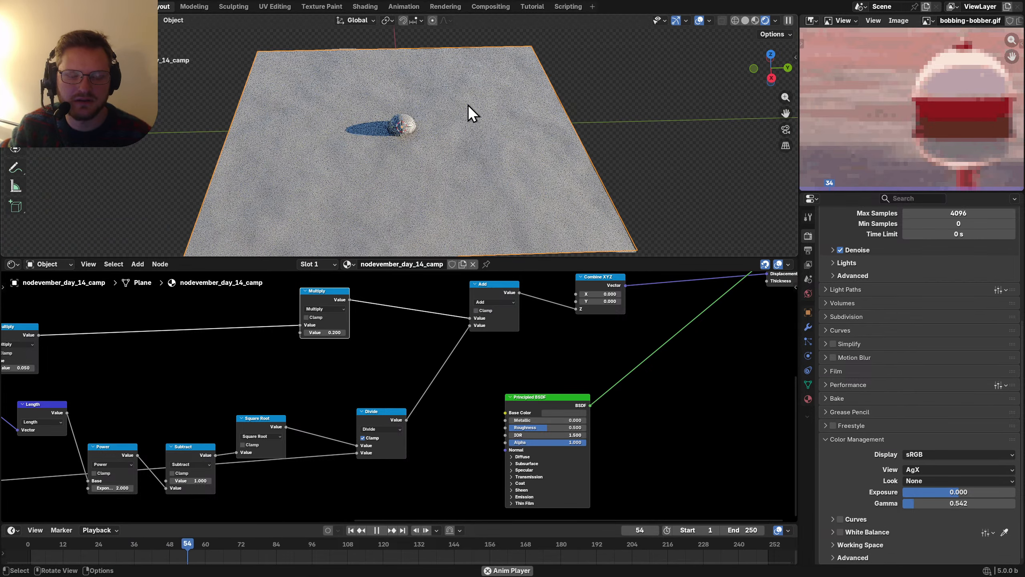
pyautogui.scroll(4, 469, 109)
pyautogui.hotkey('ctrl', 's')
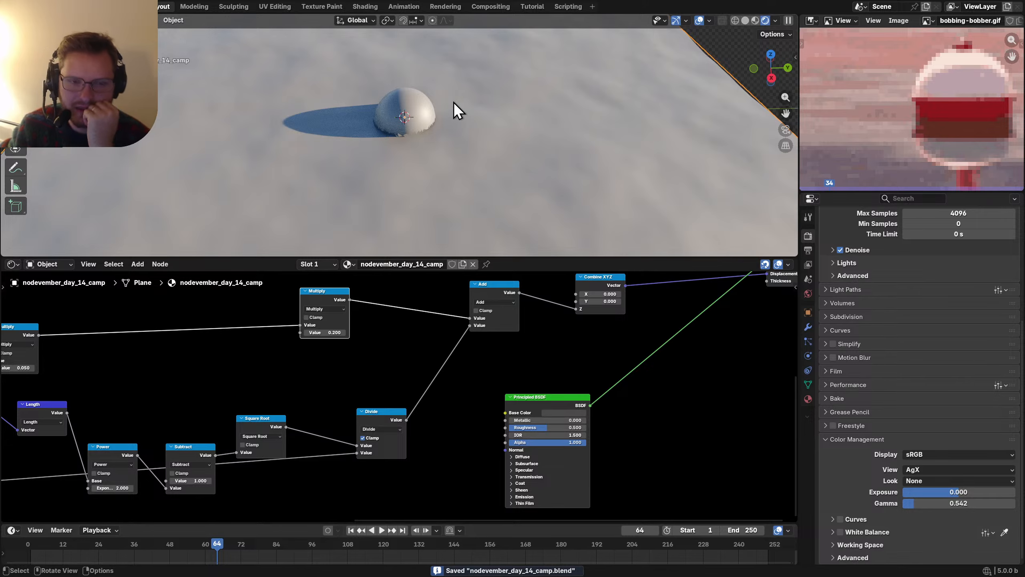
pyautogui.scroll(-5, 442, 97)
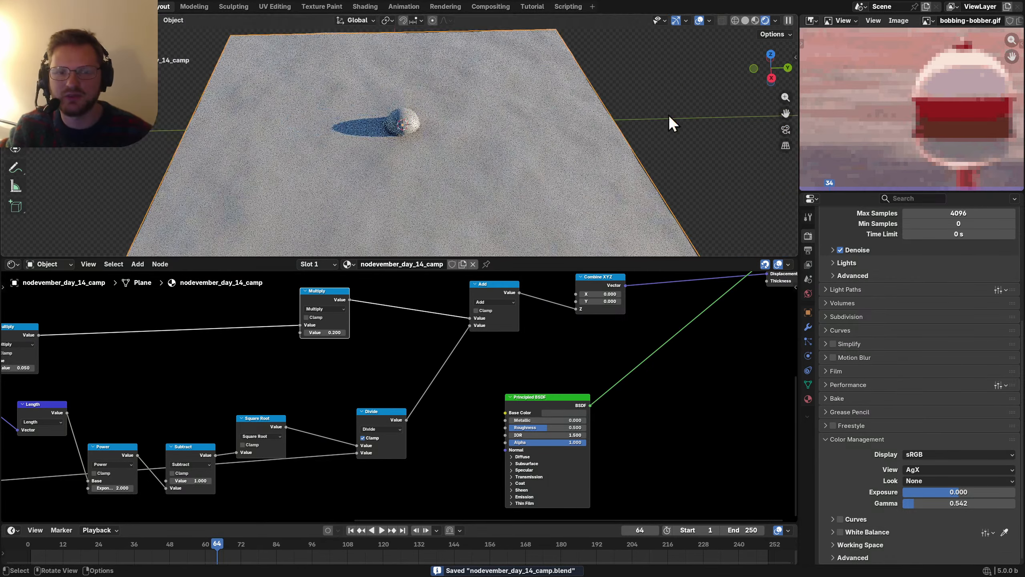
# Step: Maximize the 3D viewport, review the floating sphere in playback, and save the file
pyautogui.hotkey('ctrl', 'space')
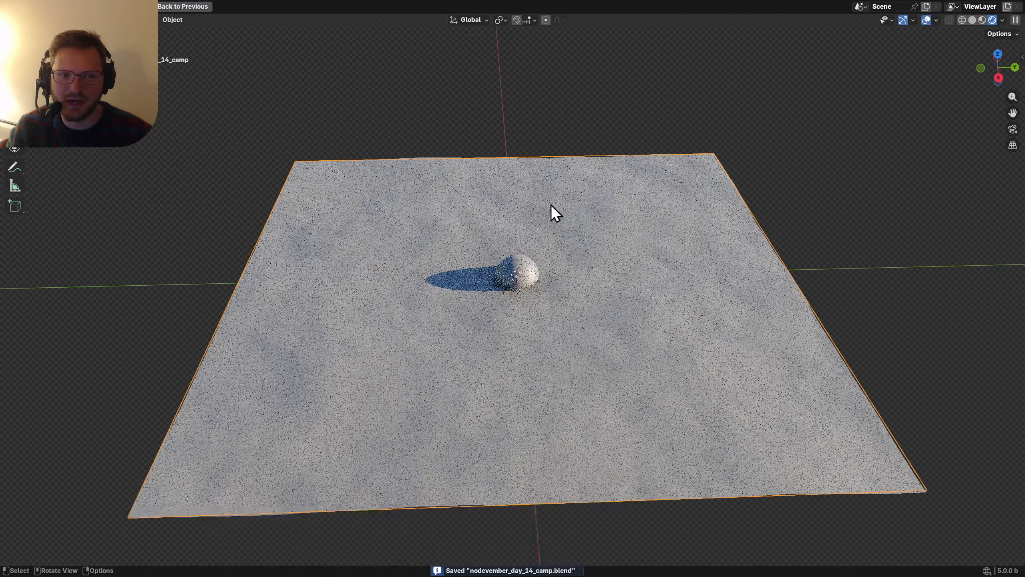
pyautogui.scroll(3, 551, 204)
pyautogui.press('space')
pyautogui.moveTo(593, 243); pyautogui.dragTo(519, 286, button='middle')
pyautogui.press('space')
pyautogui.scroll(-5, 620, 210)
pyautogui.hotkey('ctrl', 's')
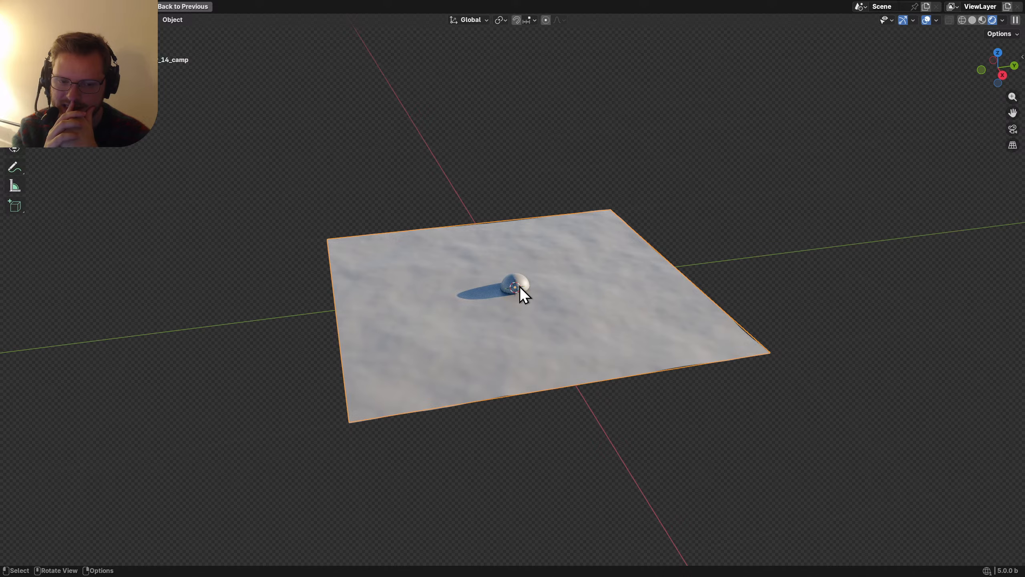
# Step: Restore the layout, maximize the node editor, and move the sphere's Geometry node level with the Scale node's Vector input
pyautogui.hotkey('ctrl', 'space')
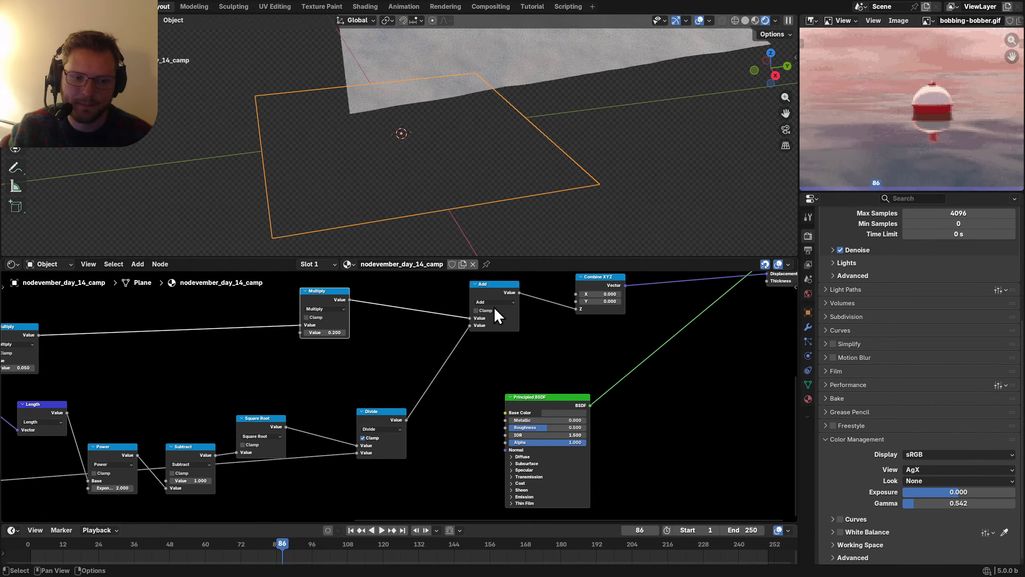
pyautogui.hotkey('ctrl', 'space')
pyautogui.scroll(3, 360, 373)
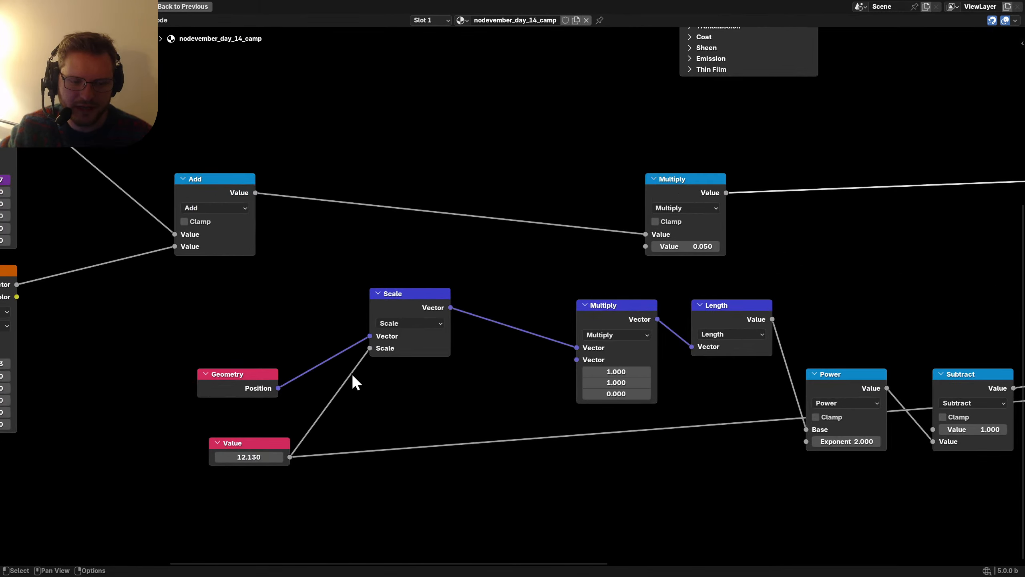
pyautogui.moveTo(218, 367); pyautogui.dragTo(182, 308)
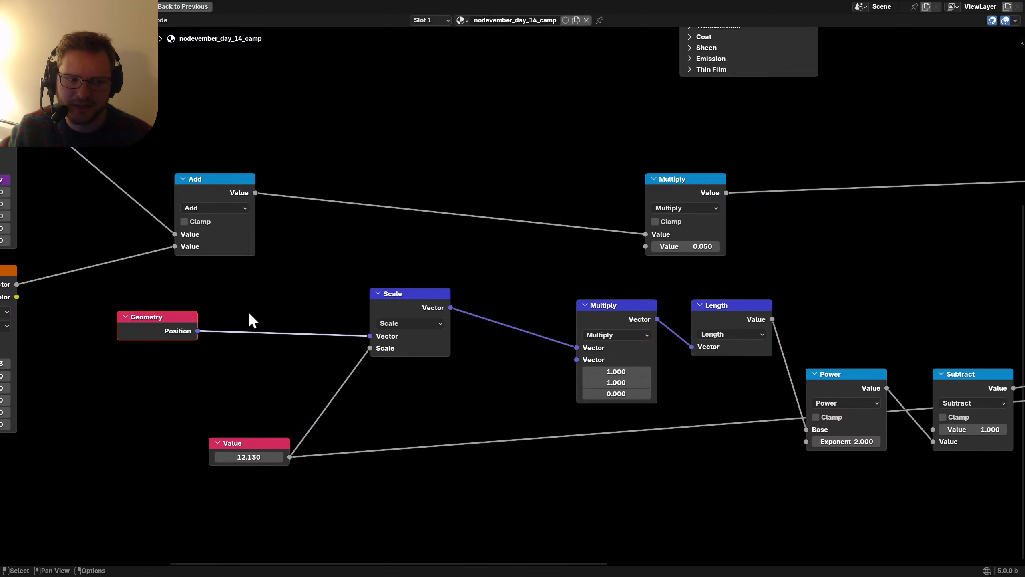
pyautogui.scroll(-3, 392, 327)
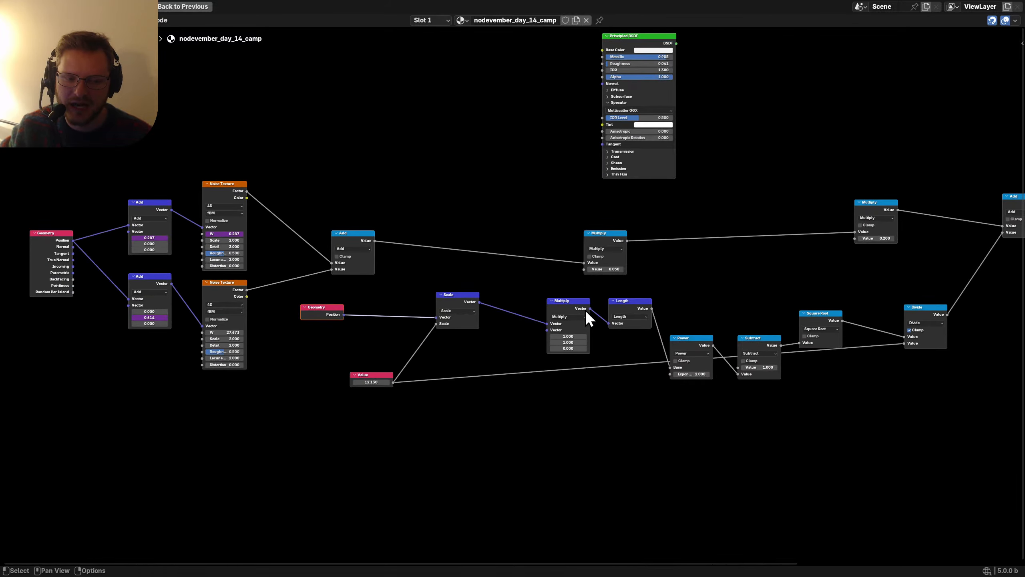
pyautogui.moveTo(699, 302); pyautogui.dragTo(614, 301, button='middle')
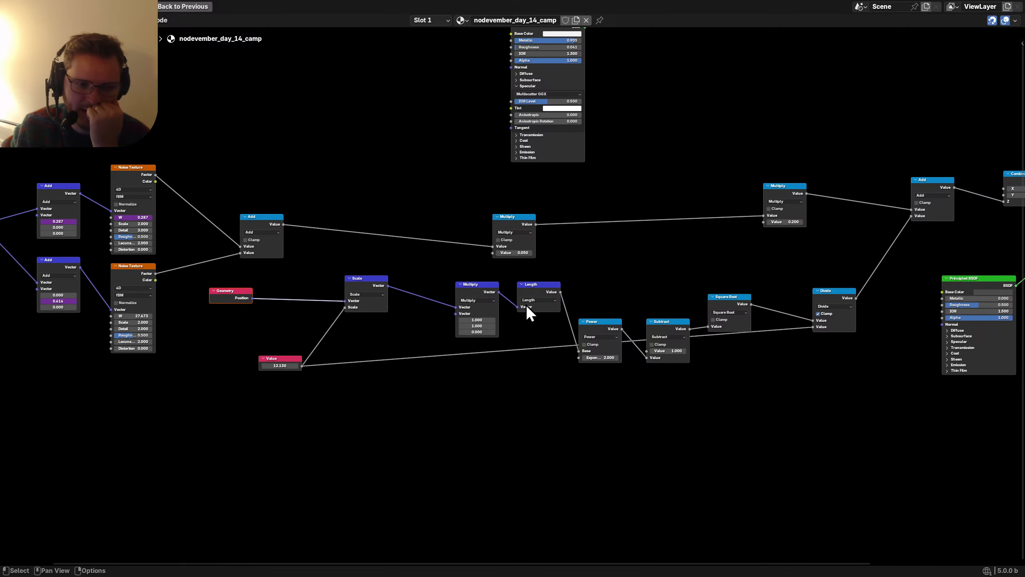
# Step: Hide the unused outputs of the wave noise's Geometry node and center it close to the two vector Add nodes
pyautogui.moveTo(179, 319); pyautogui.dragTo(567, 354, button='middle')
pyautogui.hotkey('ctrl', 'space')
pyautogui.hotkey('ctrl', 'space')
pyautogui.scroll(9, 287, 197)
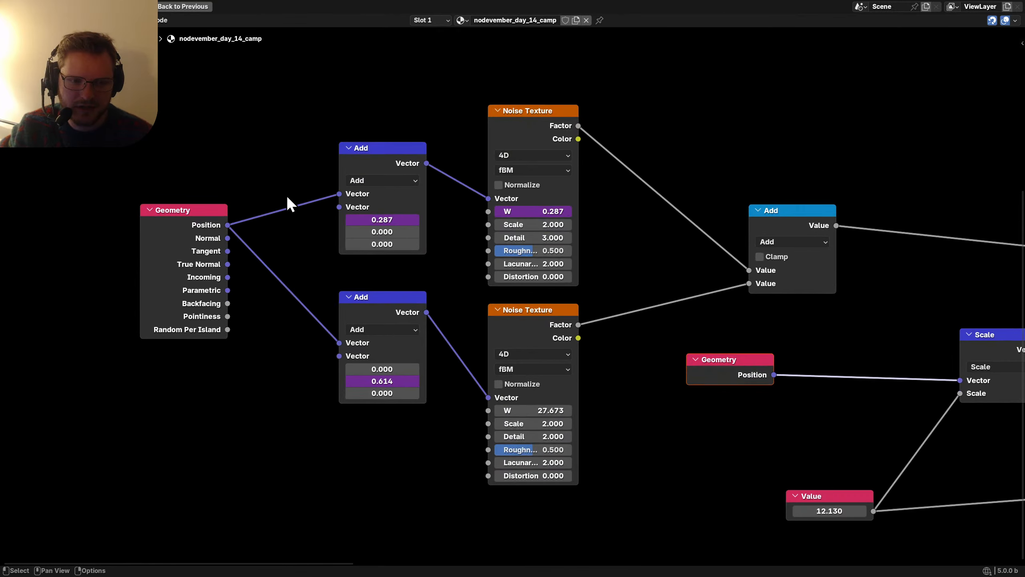
pyautogui.moveTo(287, 195); pyautogui.dragTo(401, 226, button='middle')
pyautogui.click(278, 269)
pyautogui.hotkey('ctrl', 'h')
pyautogui.moveTo(286, 248); pyautogui.dragTo(324, 273)
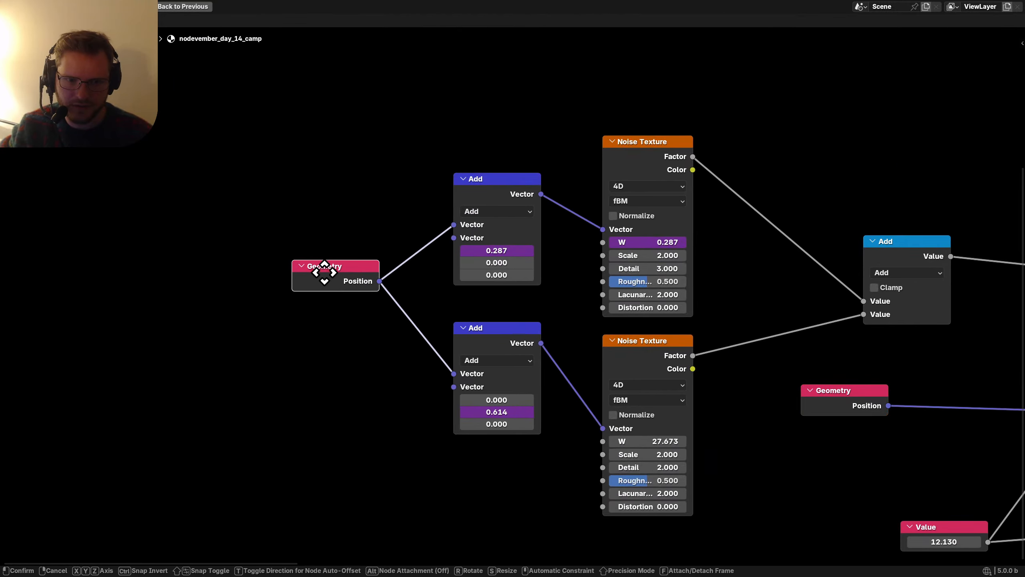
pyautogui.click(337, 277)
# Step: Move the lower vector Add node up beneath the upper one and bring both Noise Texture nodes closer to them
pyautogui.moveTo(382, 408); pyautogui.dragTo(494, 355)
pyautogui.press('g')
pyautogui.click(506, 329)
pyautogui.moveTo(571, 482); pyautogui.dragTo(656, 242)
pyautogui.press('g')
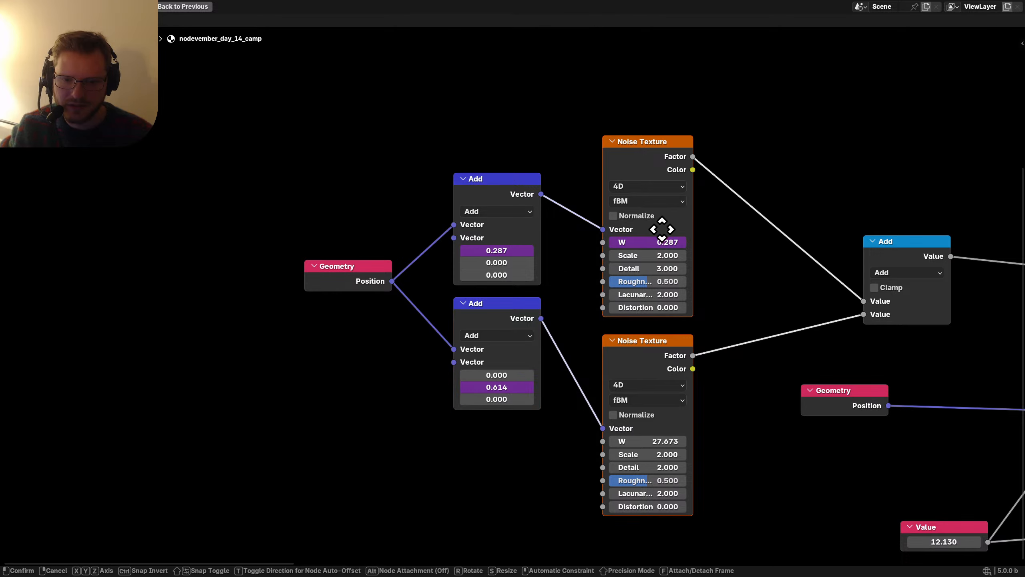
pyautogui.click(637, 229)
# Step: Place the math Add node beside the Noise Textures and move the 0.050 Multiply node right next to it
pyautogui.moveTo(759, 241); pyautogui.dragTo(606, 256, button='middle')
pyautogui.moveTo(767, 265); pyautogui.dragTo(606, 277)
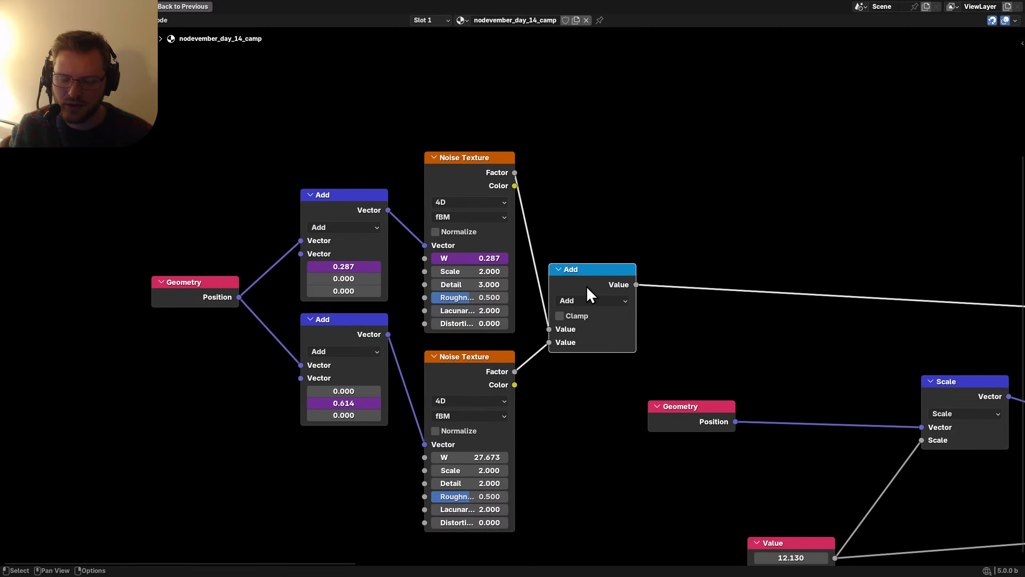
pyautogui.scroll(-4, 589, 294)
pyautogui.moveTo(328, 379); pyautogui.dragTo(577, 216)
pyautogui.press('g')
pyautogui.click(408, 211)
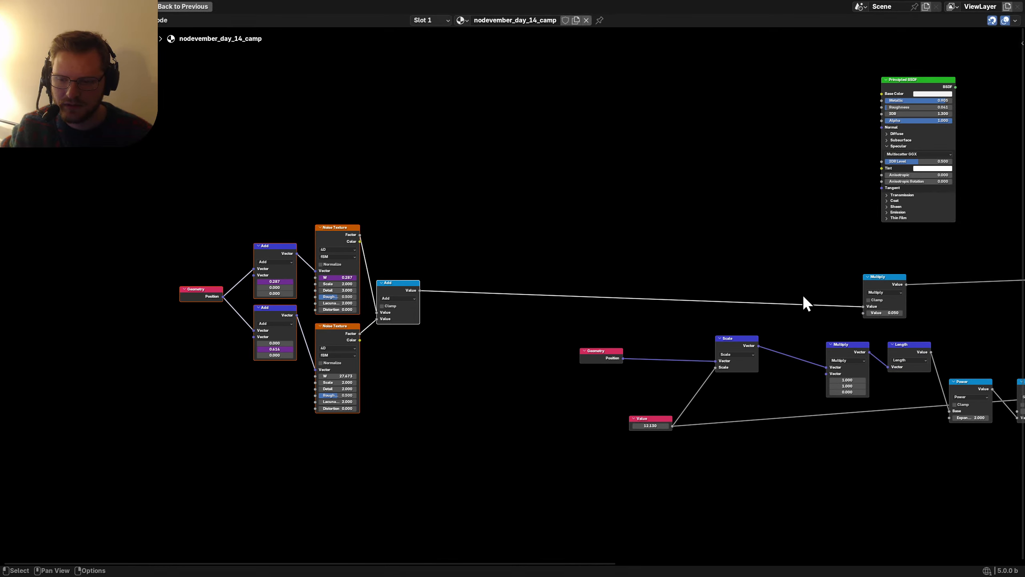
pyautogui.moveTo(819, 315); pyautogui.dragTo(896, 259)
pyautogui.press('g')
pyautogui.click(468, 267)
# Step: Group all the wave noise nodes into one node group and name the group Waves
pyautogui.moveTo(452, 433); pyautogui.dragTo(157, 188)
pyautogui.hotkey('ctrl', 'g')
pyautogui.press('Tab')
pyautogui.scroll(3, 356, 333)
pyautogui.doubleClick(199, 287)
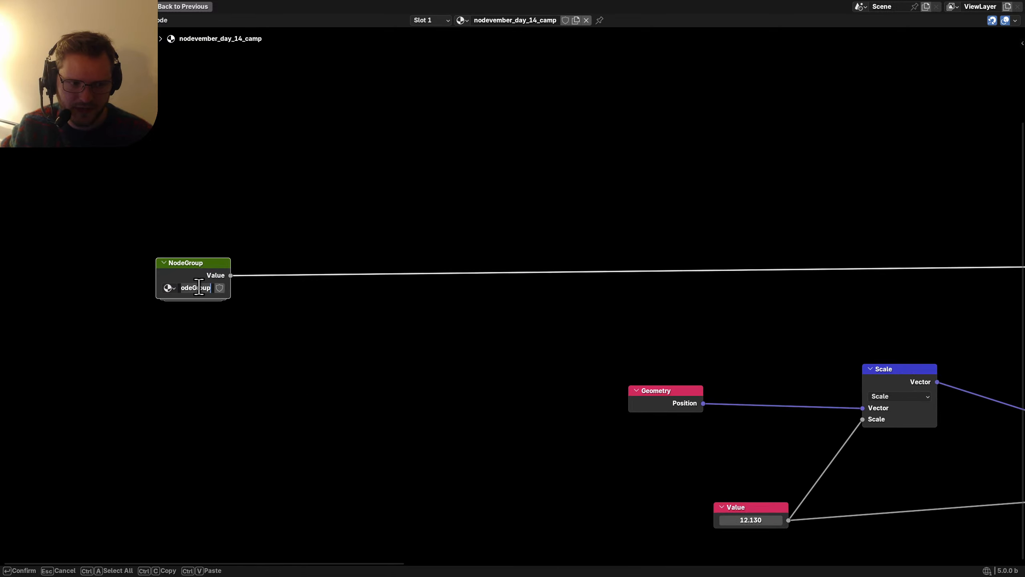
pyautogui.write('Waves')
# Step: Inside the Waves group, move Group Input below the Add node and link it to Multiply's second value
pyautogui.press('Tab')
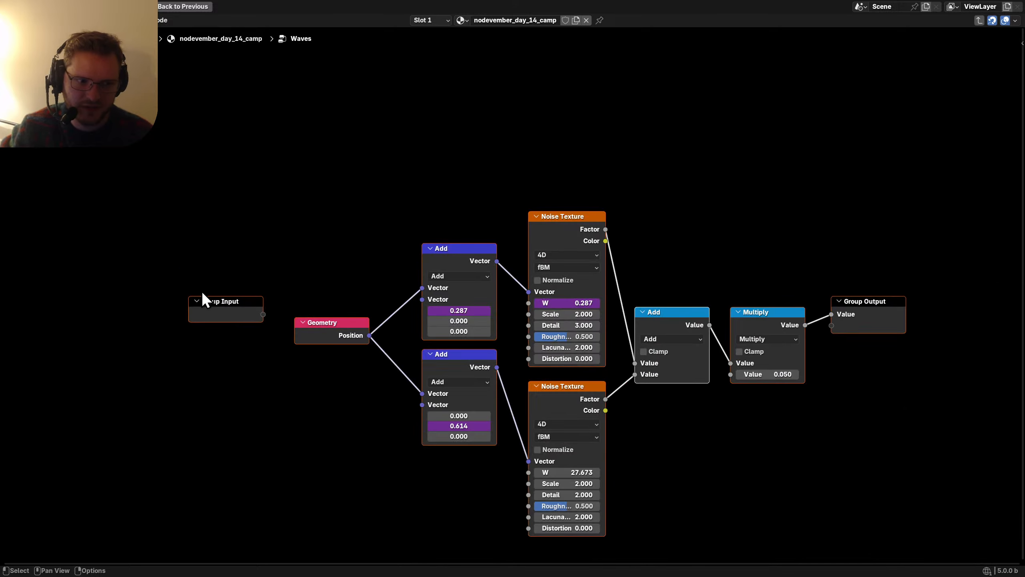
pyautogui.click(225, 313)
pyautogui.press('g')
pyautogui.click(676, 397)
pyautogui.moveTo(704, 410); pyautogui.dragTo(730, 374)
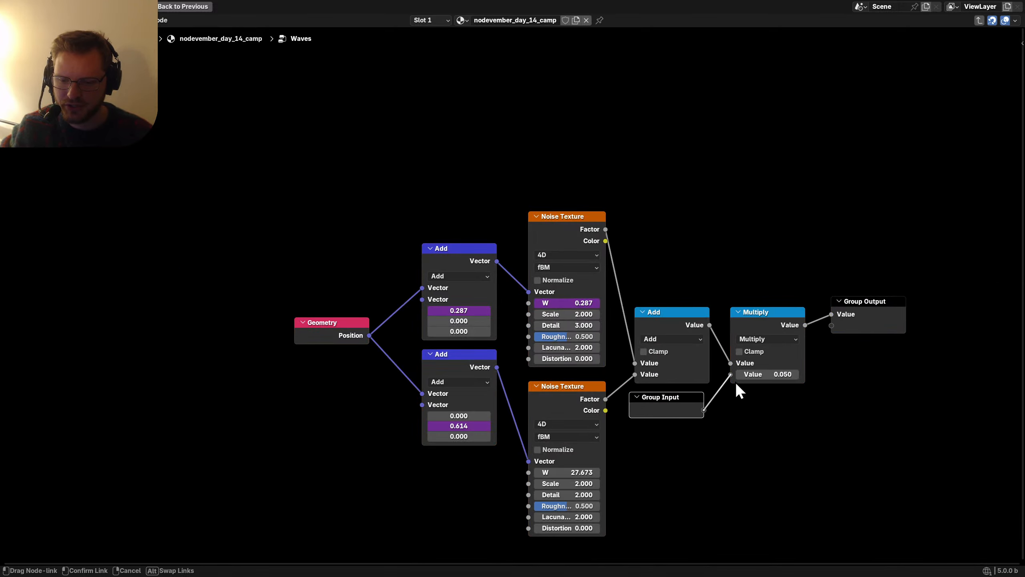
pyautogui.press('Tab')
pyautogui.press('Tab')
# Step: Rename the Waves group's input socket to Strength
pyautogui.press('n')
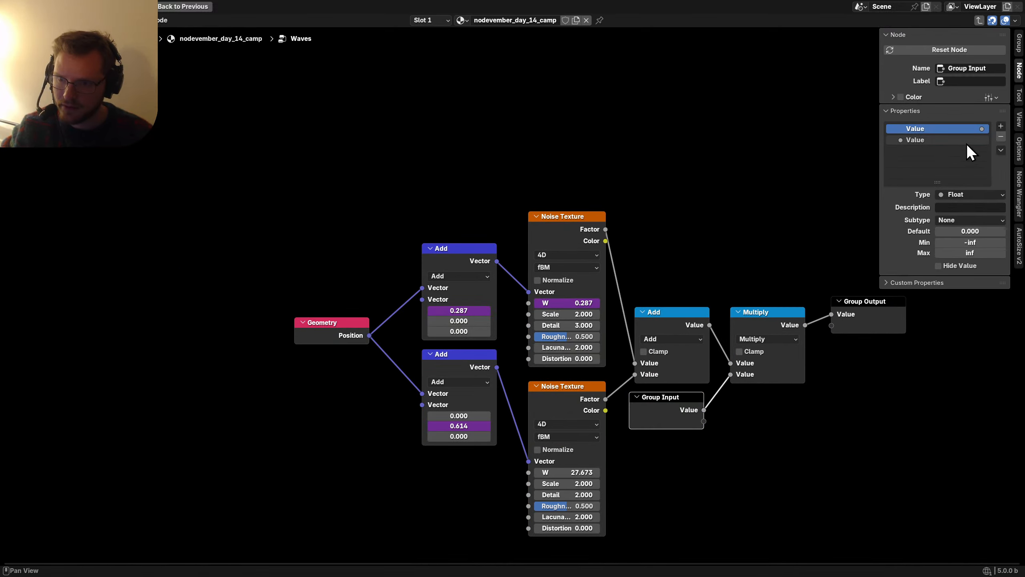
pyautogui.click(917, 139)
pyautogui.doubleClick(919, 139)
pyautogui.write('St')
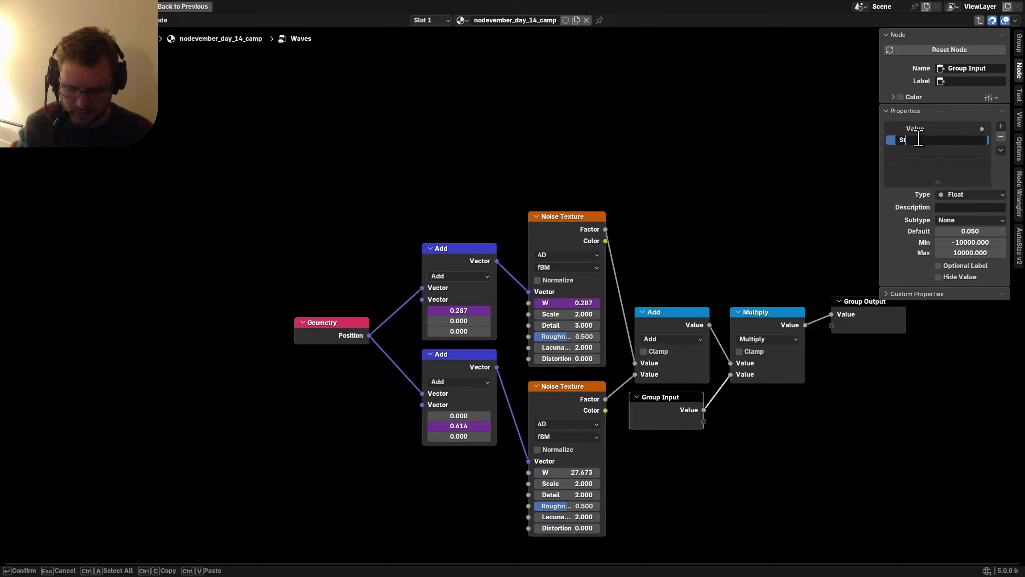
pyautogui.write('rength')
pyautogui.press('Return')
# Step: Rename the group's output socket to Waves
pyautogui.click(920, 130)
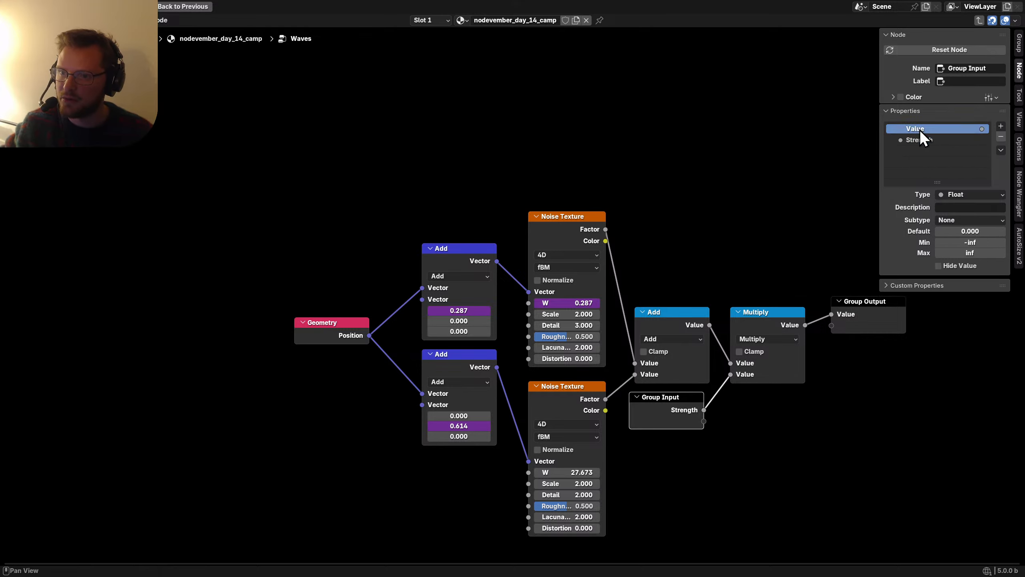
pyautogui.doubleClick(919, 128)
pyautogui.write('Waves')
pyautogui.press('Return')
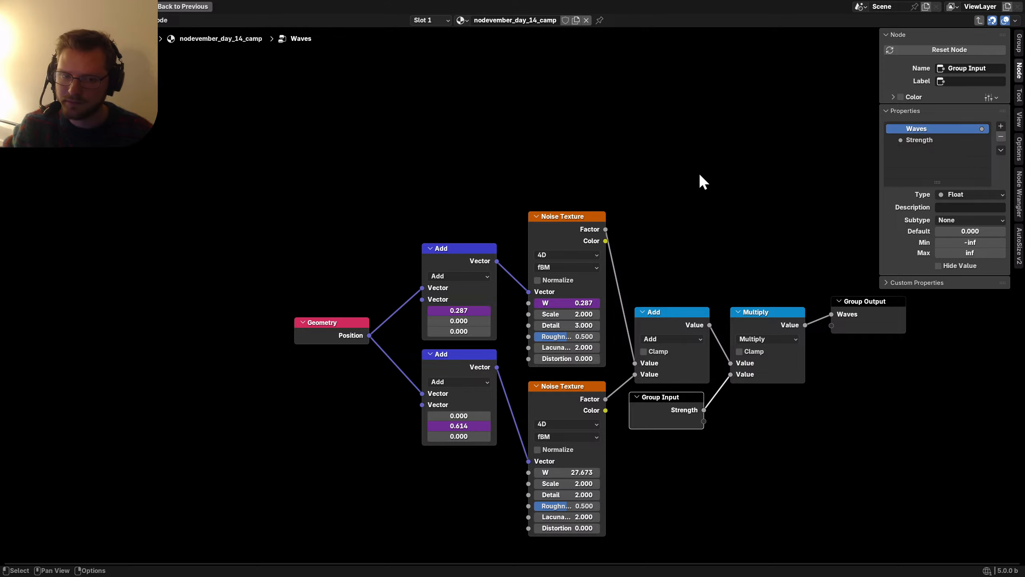
# Step: Leave the group and move the Waves node right beside the 0.200 Multiply node
pyautogui.press('Tab')
pyautogui.moveTo(310, 347); pyautogui.dragTo(188, 267)
pyautogui.press('g')
pyautogui.click(851, 255)
pyautogui.moveTo(866, 288); pyautogui.dragTo(254, 280, button='middle')
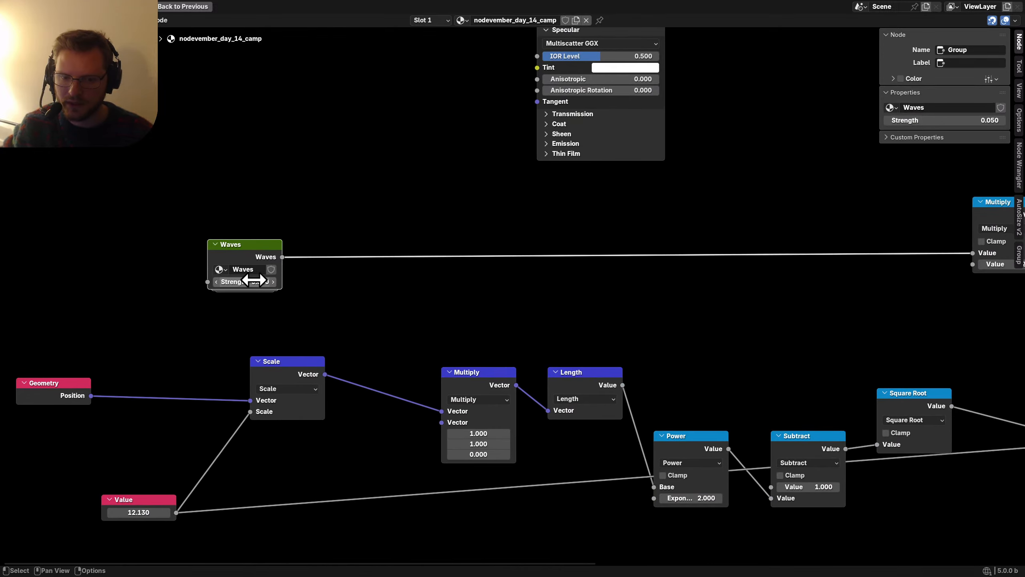
pyautogui.scroll(-5, 275, 284)
pyautogui.press('g')
pyautogui.click(653, 276)
pyautogui.moveTo(815, 250); pyautogui.dragTo(547, 281, button='middle')
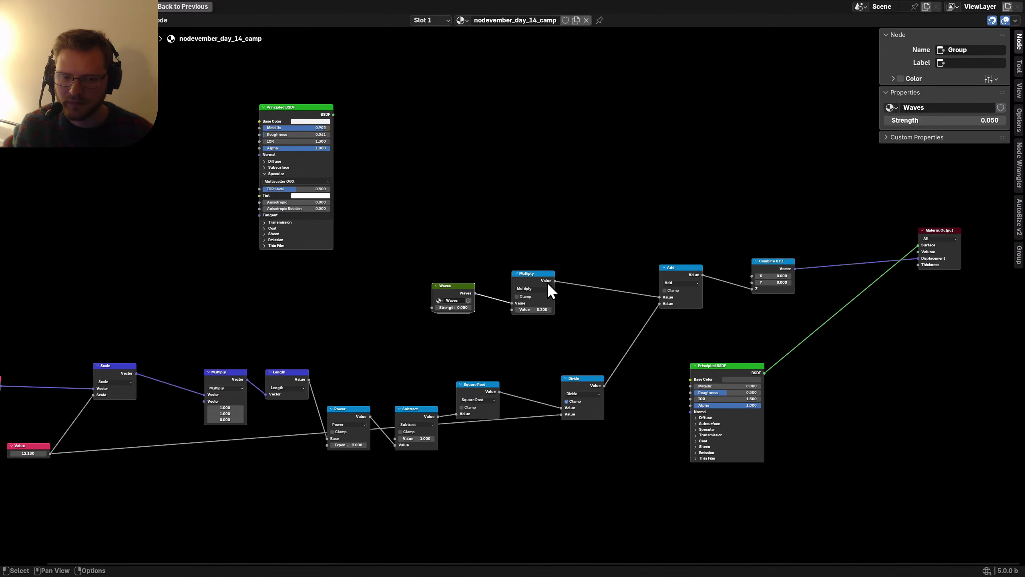
# Step: Dissolve the 0.200 Multiply node so Waves links directly into Add, and restore the full layout
pyautogui.scroll(5, 551, 282)
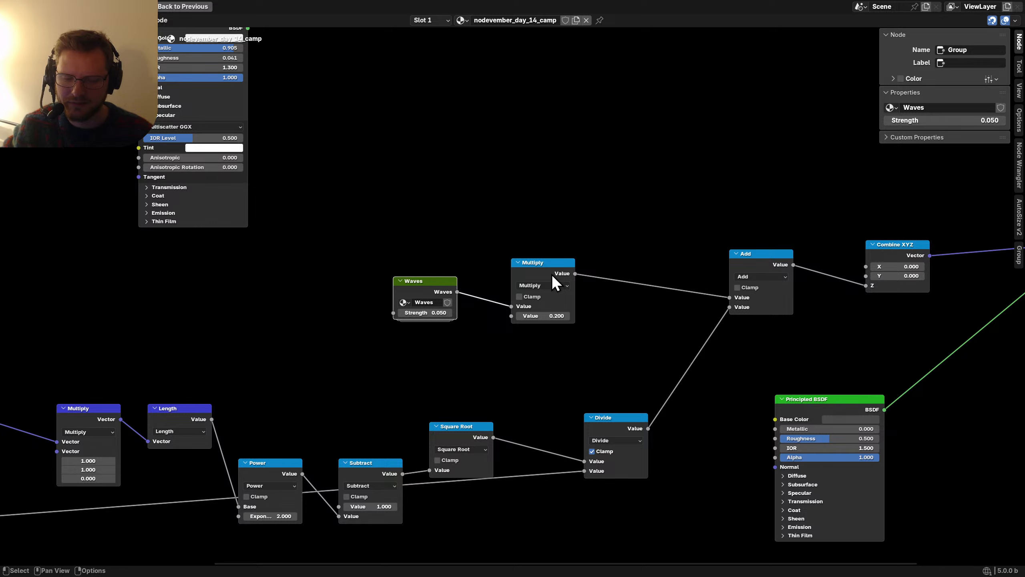
pyautogui.click(551, 275)
pyautogui.hotkey('ctrl', 'x')
pyautogui.hotkey('ctrl', 'space')
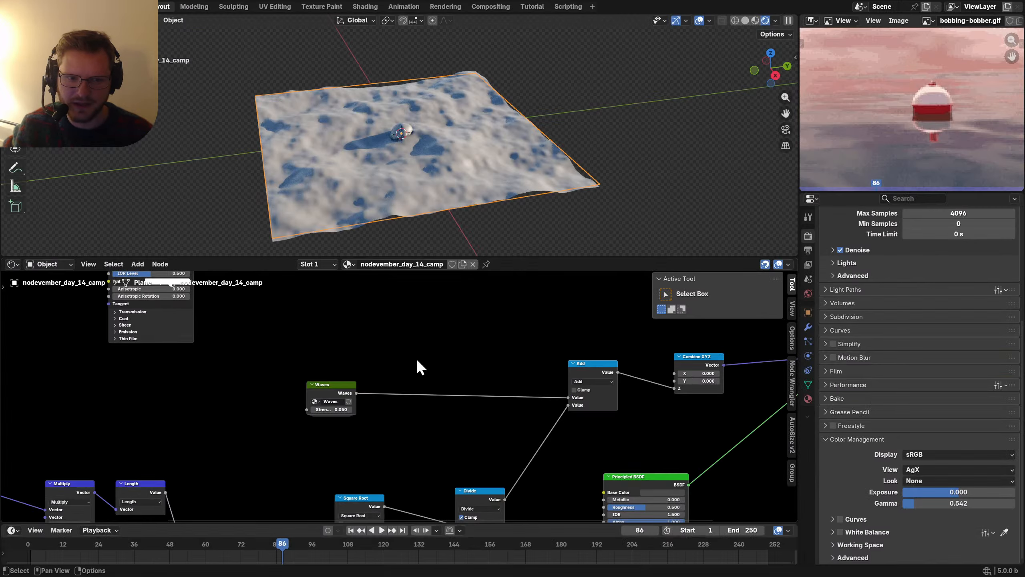
# Step: Set the Strength of the Waves group node to 0.01
pyautogui.scroll(3, 398, 396)
pyautogui.doubleClick(297, 419)
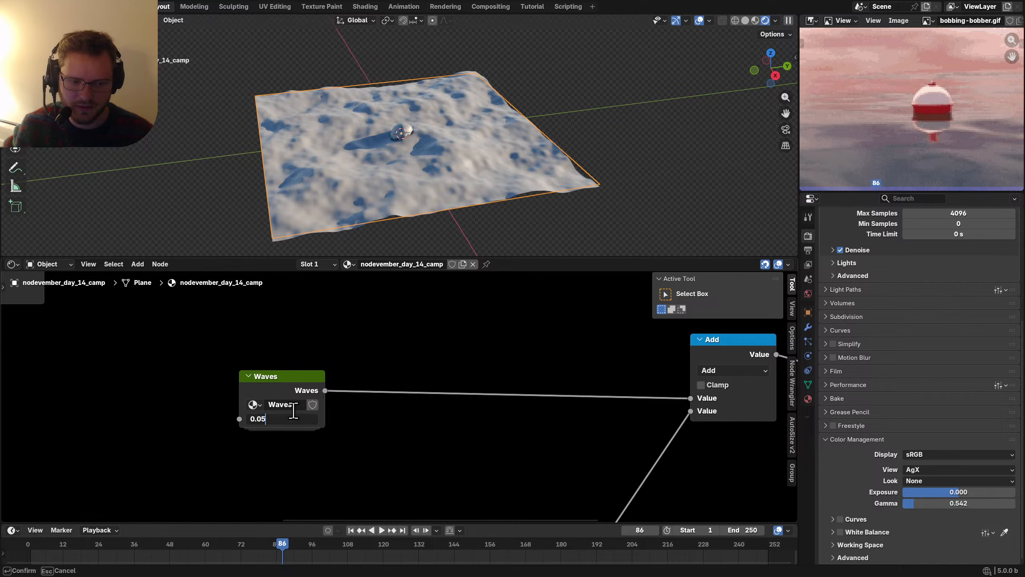
pyautogui.press('BackSpace')
pyautogui.write('1')
pyautogui.press('Return')
pyautogui.press('Home')
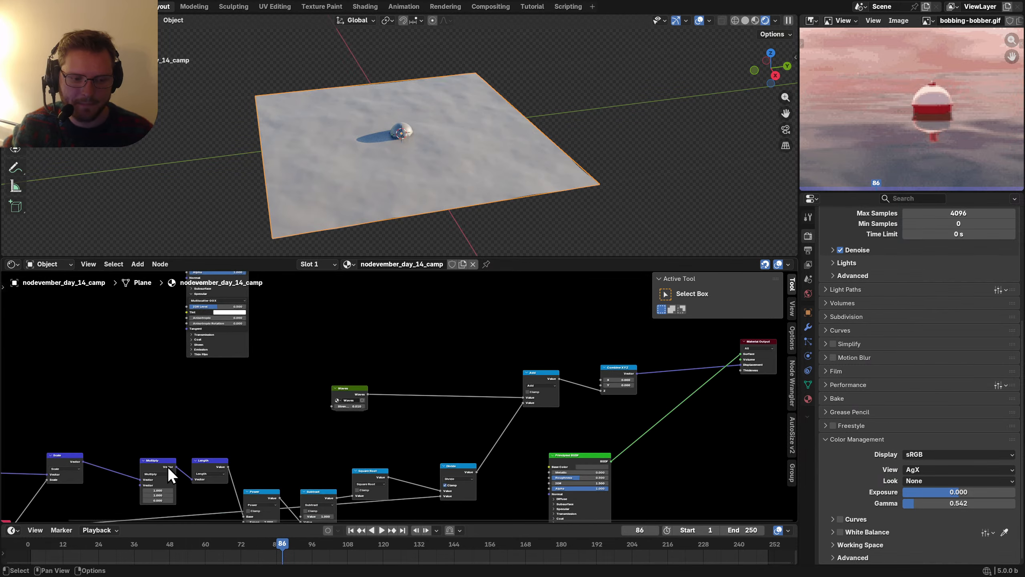
# Step: Maximize the node editor and move the vector Multiply and Length nodes close after the Scale node
pyautogui.hotkey('ctrl', 'space')
pyautogui.keyDown('ctrl'); pyautogui.scroll(5, 363, 391); pyautogui.keyUp('ctrl')
pyautogui.scroll(4, 446, 394)
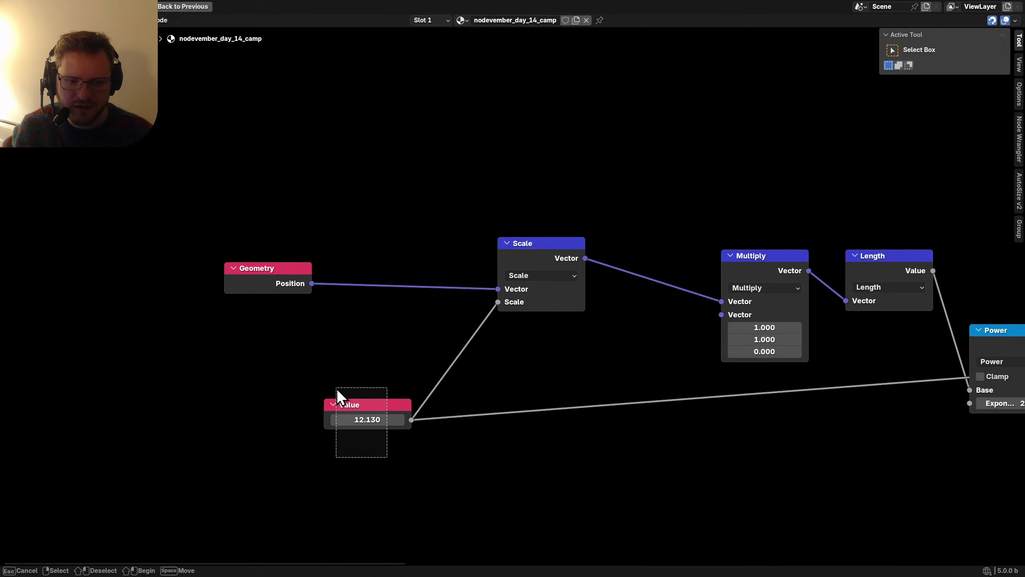
pyautogui.moveTo(337, 390); pyautogui.dragTo(375, 340)
pyautogui.hscroll(5, 375, 339)
pyautogui.moveTo(478, 295); pyautogui.dragTo(368, 295)
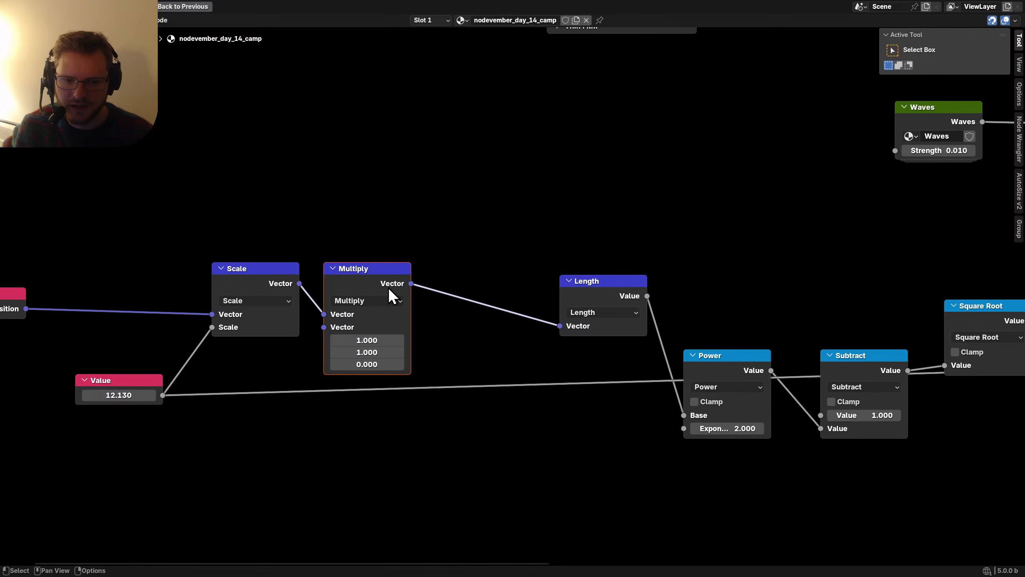
pyautogui.moveTo(647, 278); pyautogui.dragTo(522, 266)
pyautogui.moveTo(622, 347); pyautogui.dragTo(422, 323, button='middle')
# Step: Line up the Power, Subtract and Square Root nodes after Length, bring Divide next to them, and save the file
pyautogui.moveTo(457, 454); pyautogui.dragTo(772, 332)
pyautogui.press('g')
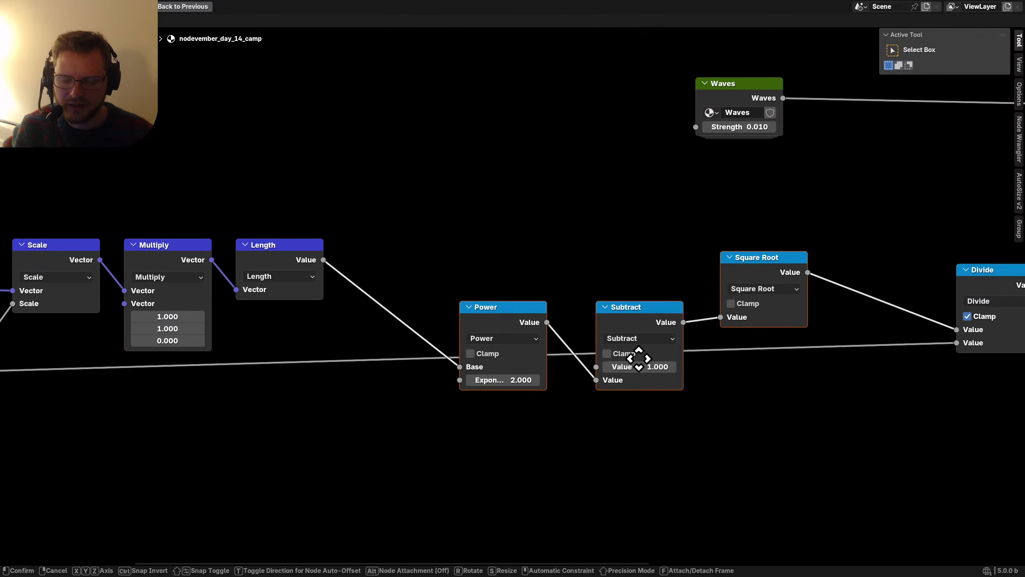
pyautogui.click(521, 291)
pyautogui.moveTo(625, 212); pyautogui.dragTo(614, 261)
pyautogui.hscroll(5, 544, 321)
pyautogui.moveTo(739, 297); pyautogui.dragTo(533, 319)
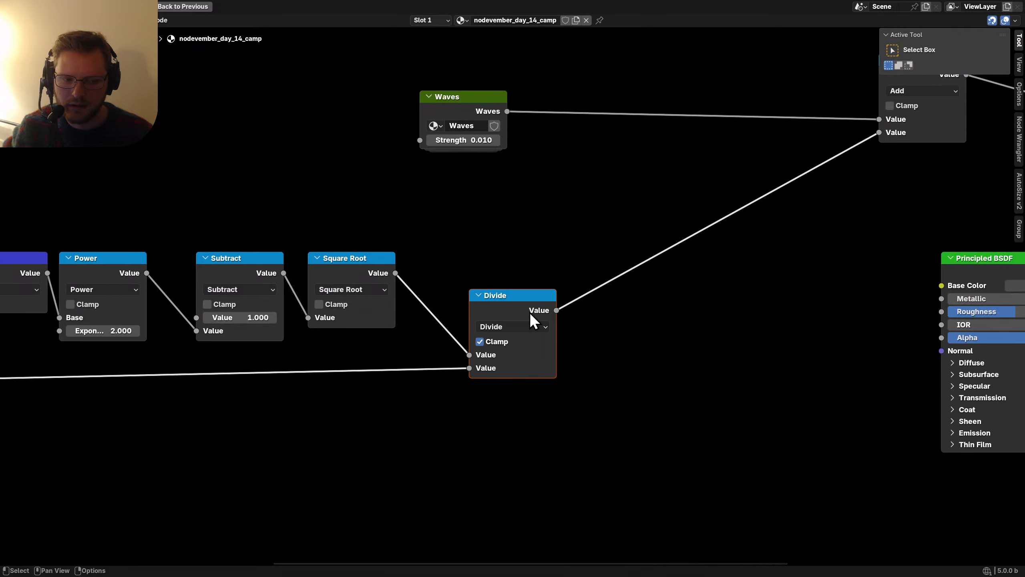
pyautogui.scroll(-4, 533, 318)
pyautogui.moveTo(318, 347); pyautogui.dragTo(391, 351, button='middle')
pyautogui.hotkey('ctrl', 's')
# Step: Move the Value node farther away and insert a shared reroute on its links to Scale and Divide
pyautogui.scroll(3, 240, 370)
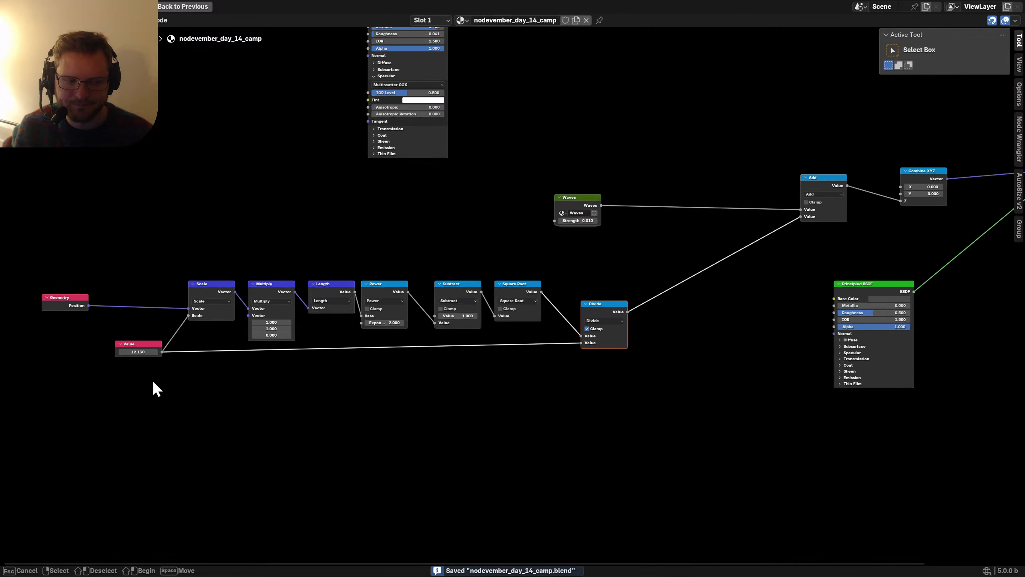
pyautogui.moveTo(146, 344); pyautogui.dragTo(51, 360)
pyautogui.keyDown('shift'); pyautogui.moveTo(123, 377); pyautogui.dragTo(94, 330, button='right'); pyautogui.keyUp('shift')
pyautogui.moveTo(105, 348); pyautogui.dragTo(169, 347)
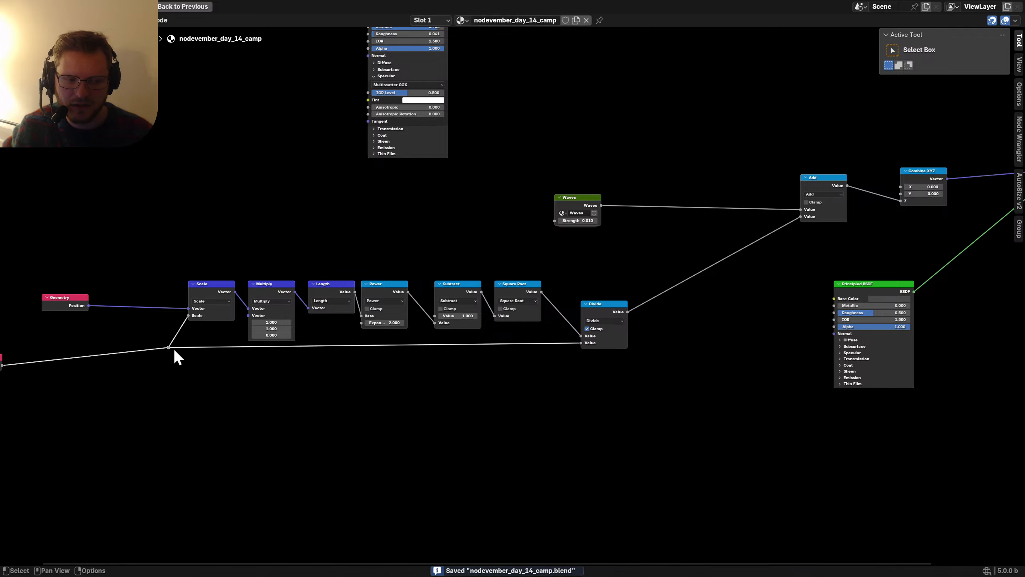
# Step: Group the reroute and the bobber nodes from Scale through Divide, and leave the new group
pyautogui.moveTo(663, 388); pyautogui.dragTo(118, 280)
pyautogui.hotkey('ctrl', 'g')
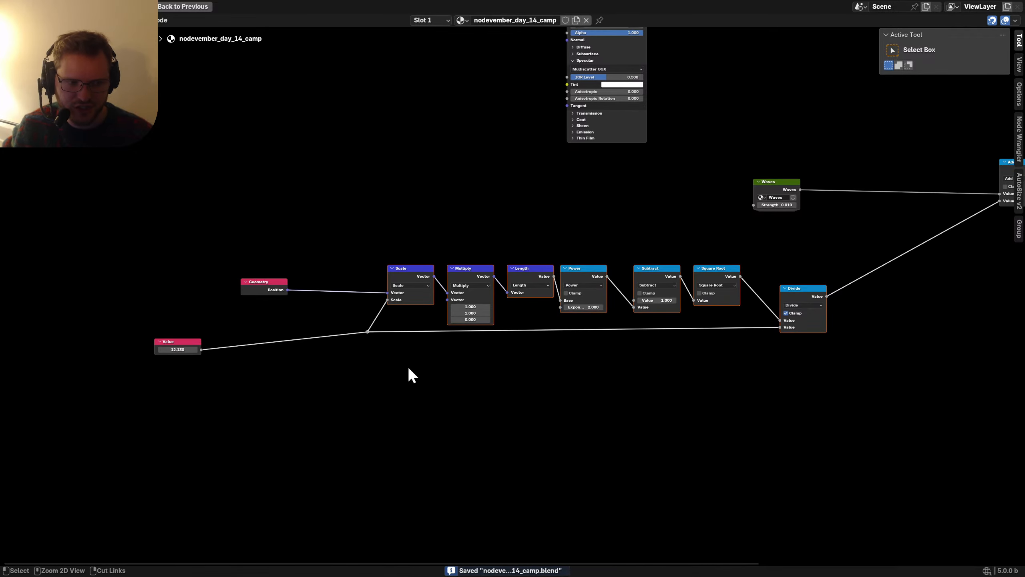
pyautogui.press('Tab')
# Step: Delete the Value node that feeds the new group's Input socket
pyautogui.moveTo(260, 401); pyautogui.dragTo(142, 256)
pyautogui.moveTo(450, 287); pyautogui.dragTo(329, 321, button='middle')
pyautogui.scroll(4, 329, 320)
pyautogui.moveTo(198, 409); pyautogui.dragTo(454, 366, button='middle')
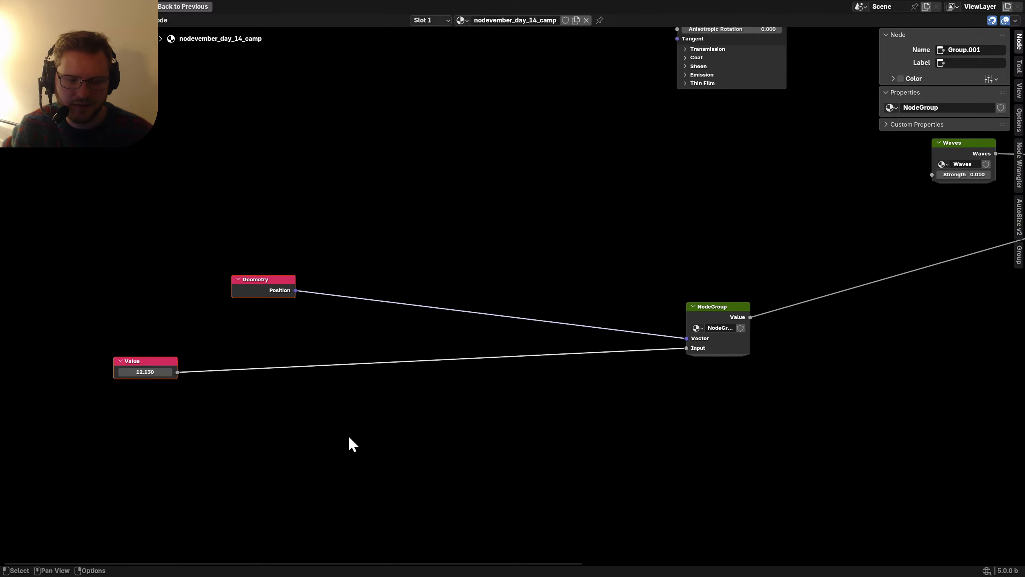
pyautogui.click(167, 364)
pyautogui.press('x')
# Step: Move the Geometry node right beside the new group node and save the file
pyautogui.moveTo(347, 364); pyautogui.dragTo(221, 258)
pyautogui.press('g')
pyautogui.click(566, 284)
pyautogui.moveTo(738, 298); pyautogui.dragTo(495, 308, button='middle')
pyautogui.scroll(4, 502, 309)
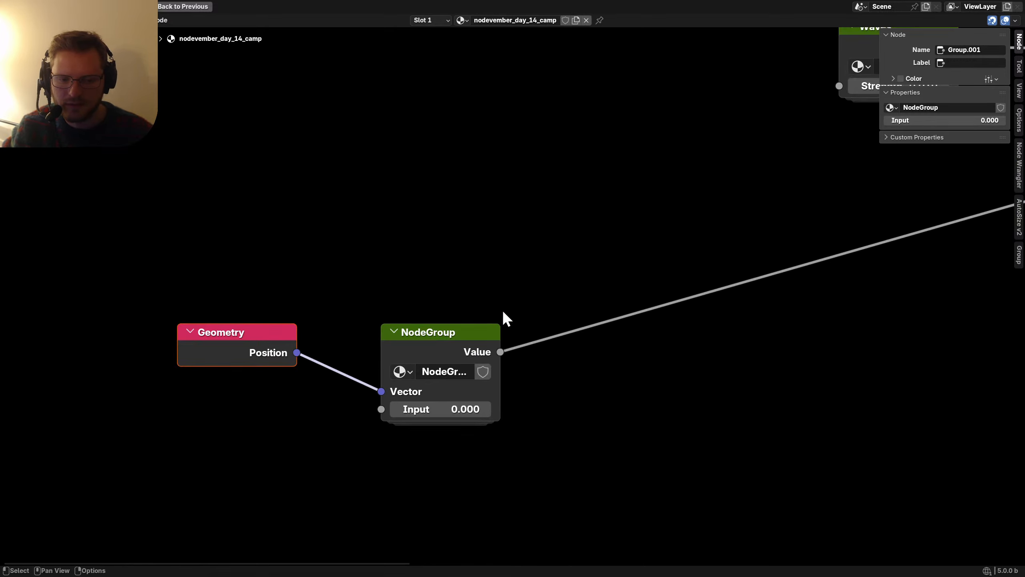
pyautogui.hotkey('ctrl', 's')
# Step: Open the new node group and rename its Input socket to Radius
pyautogui.click(442, 344)
pyautogui.press('Tab')
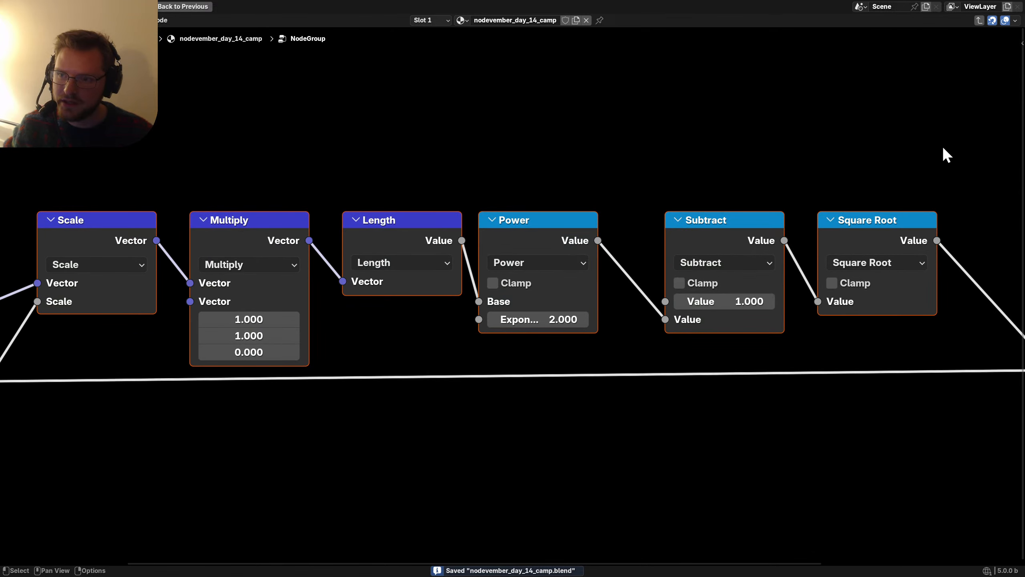
pyautogui.click(1019, 43)
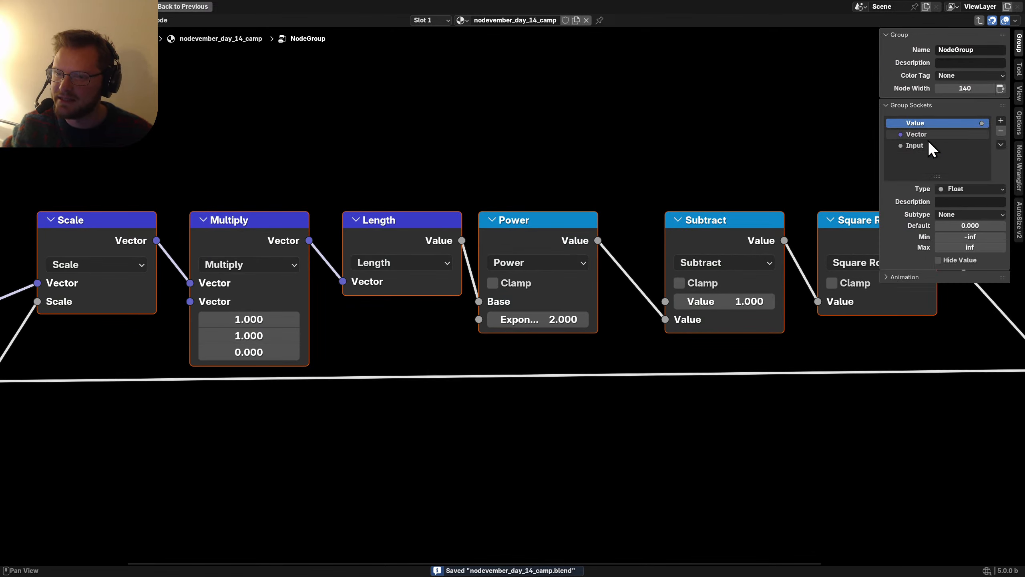
pyautogui.doubleClick(916, 145)
pyautogui.write('Ra')
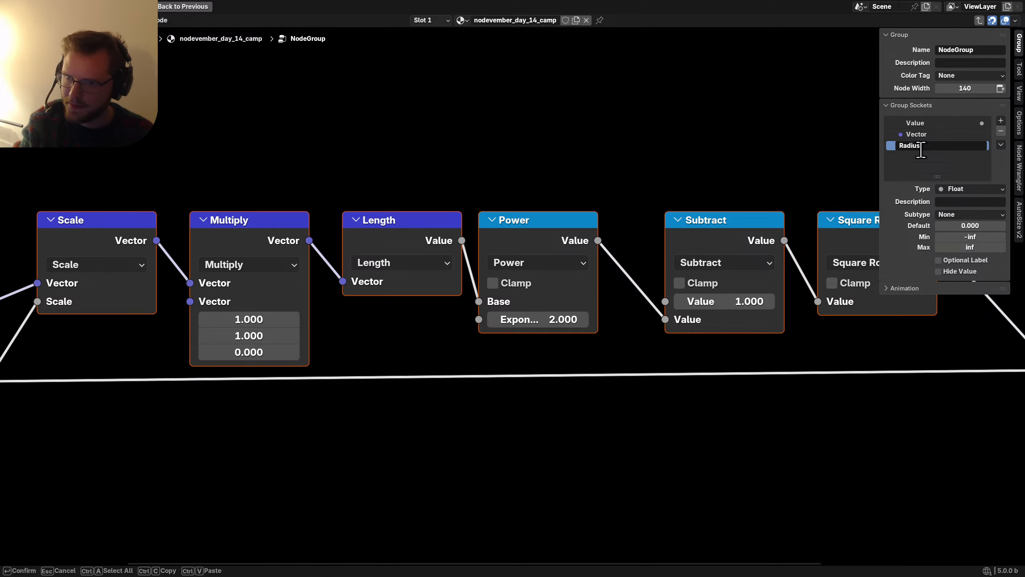
pyautogui.write('dius')
pyautogui.press('Return')
# Step: Rename the group's Vector input socket to Position
pyautogui.click(919, 135)
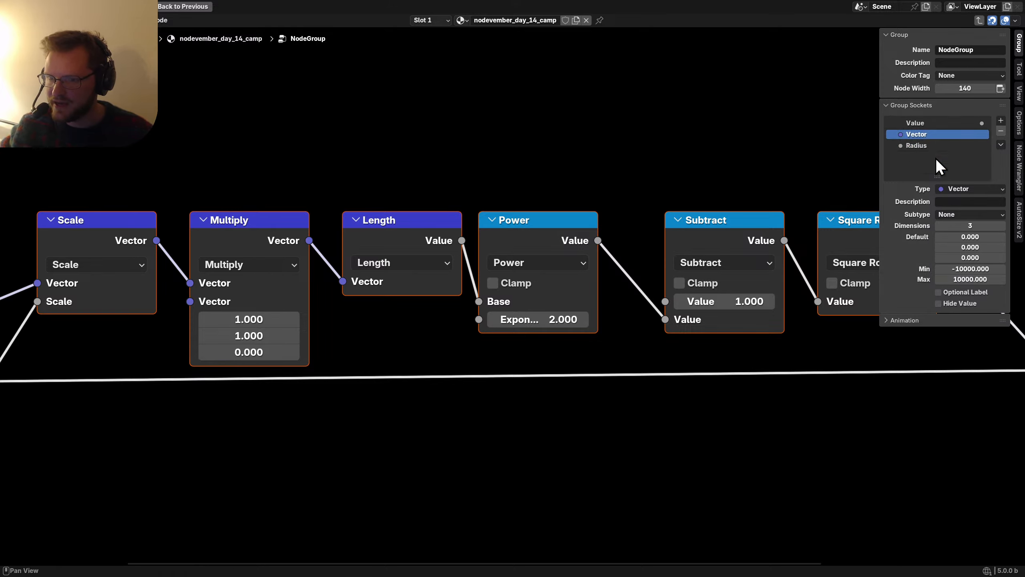
pyautogui.click(954, 214)
pyautogui.press('Escape')
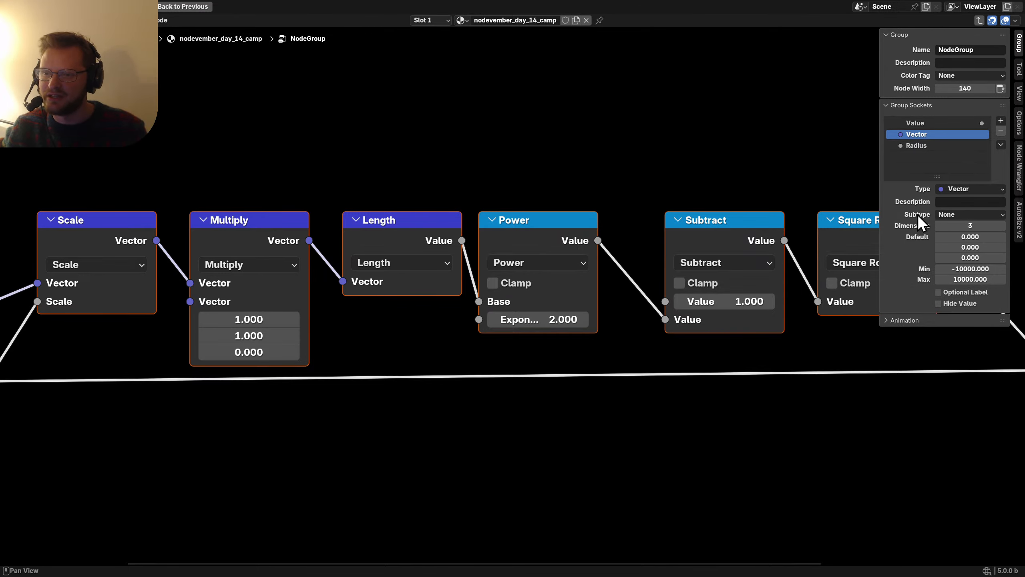
pyautogui.doubleClick(919, 134)
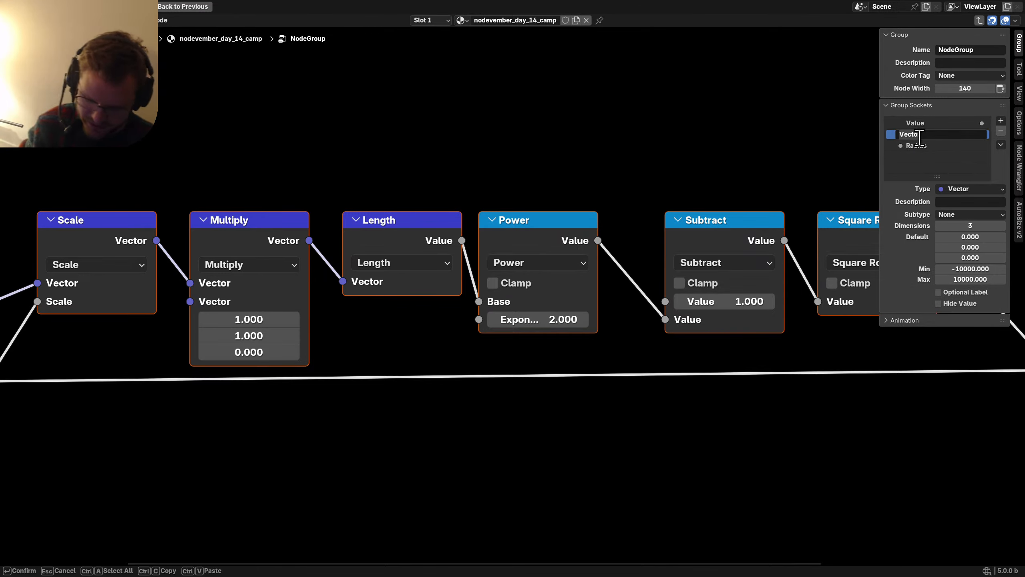
pyautogui.write('Position')
pyautogui.press('Return')
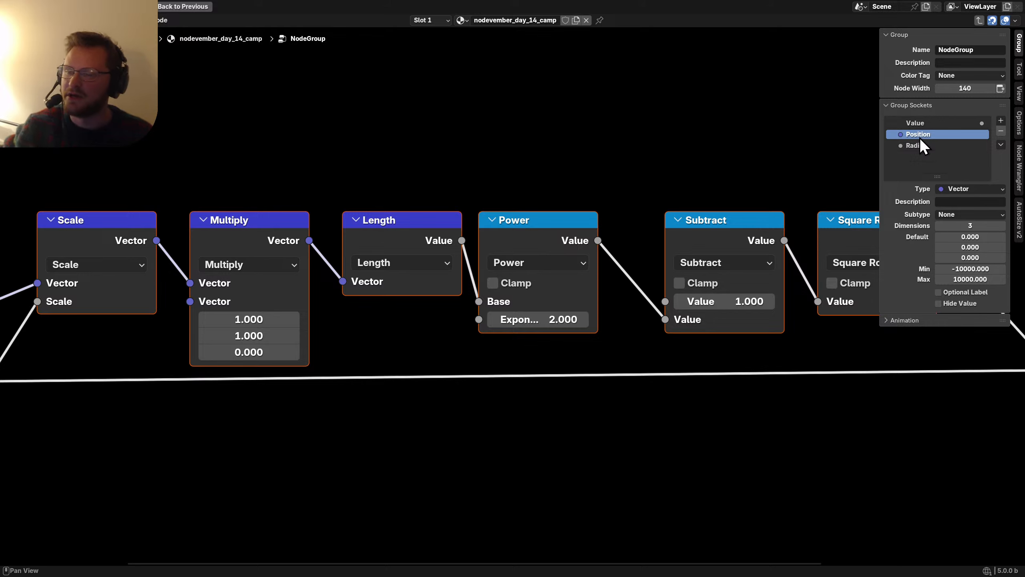
# Step: Rename the group's Value output socket to Bobber and leave the group
pyautogui.doubleClick(923, 125)
pyautogui.write('B')
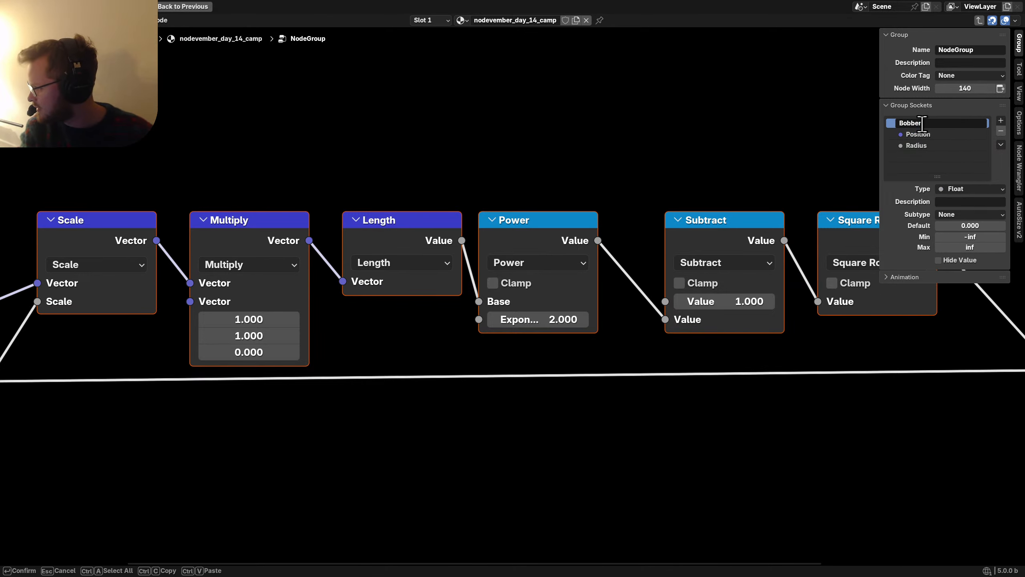
pyautogui.write('obber')
pyautogui.press('Return')
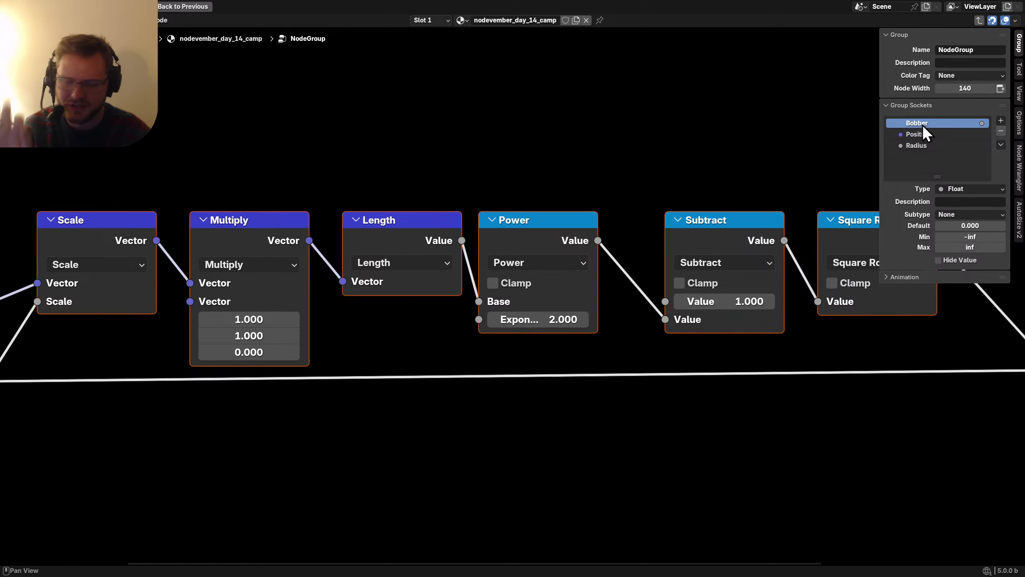
pyautogui.scroll(-2, 506, 172)
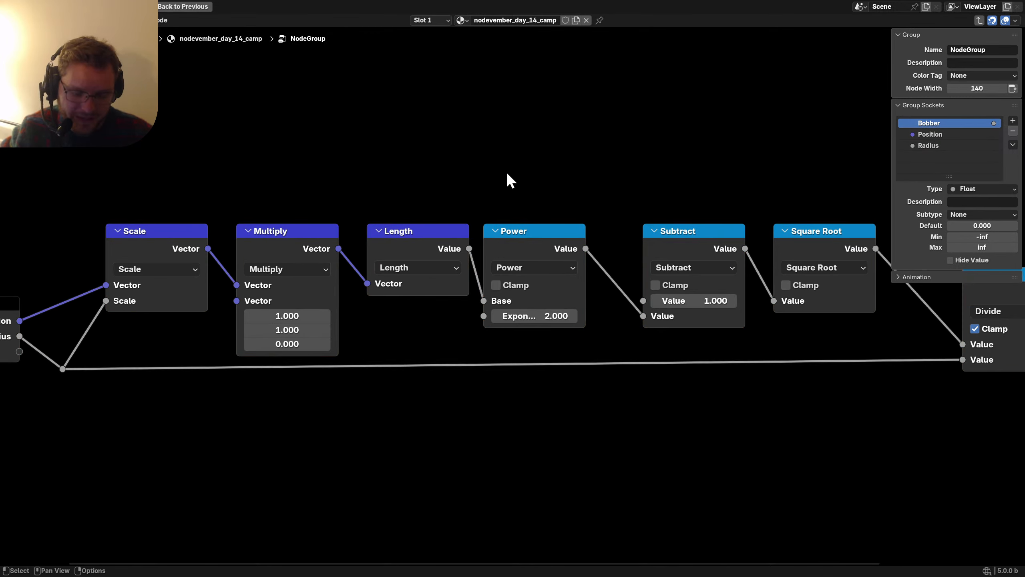
pyautogui.press('n')
pyautogui.moveTo(415, 225); pyautogui.dragTo(790, 225, button='middle')
pyautogui.press('Tab')
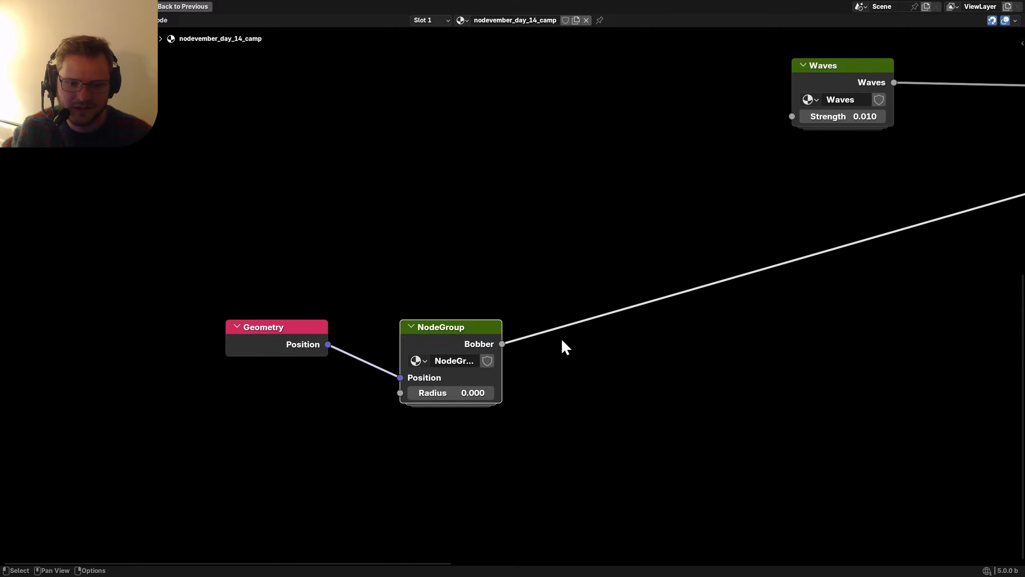
# Step: Rename the node group itself to Bobber
pyautogui.doubleClick(439, 361)
pyautogui.write('E')
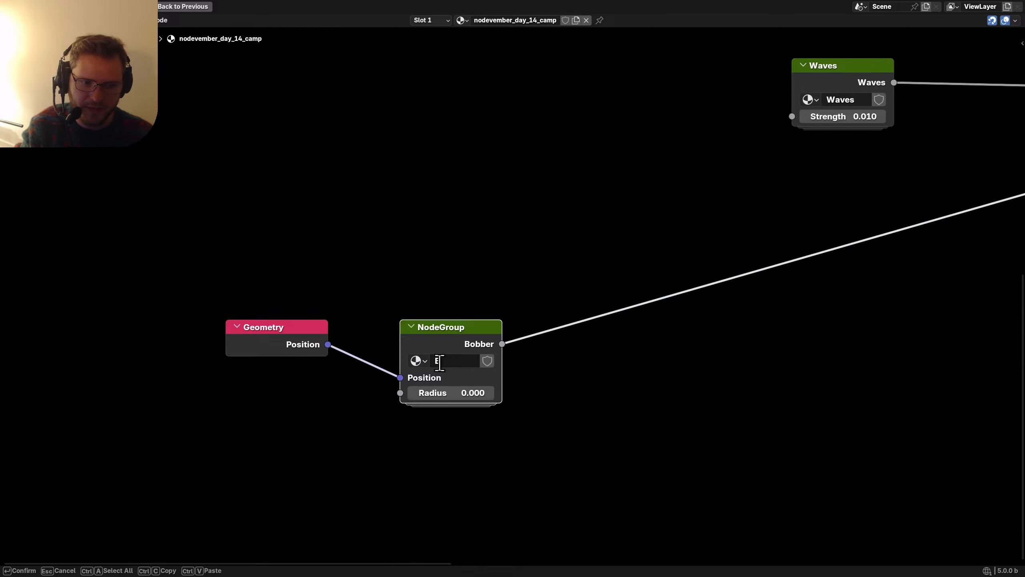
pyautogui.write('obber')
pyautogui.press('Return')
# Step: Move the Geometry and Bobber nodes directly beneath the Waves node and restore the full layout
pyautogui.scroll(-3, 445, 370)
pyautogui.moveTo(533, 383); pyautogui.dragTo(343, 287)
pyautogui.press('g')
pyautogui.click(491, 194)
pyautogui.hotkey('ctrl', 'space')
pyautogui.scroll(6, 556, 367)
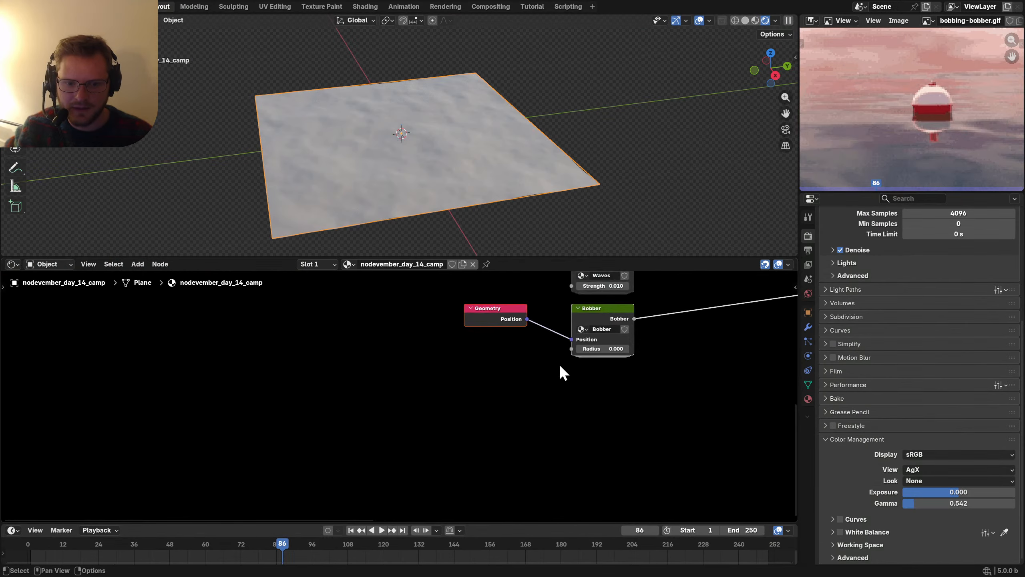
# Step: Set the Radius of the Bobber group node to 10.340 and save the file
pyautogui.moveTo(611, 349)
pyautogui.mouseDown()
pyautogui.moveTo(601, 350)
pyautogui.moveTo(819, 341)
pyautogui.mouseUp()
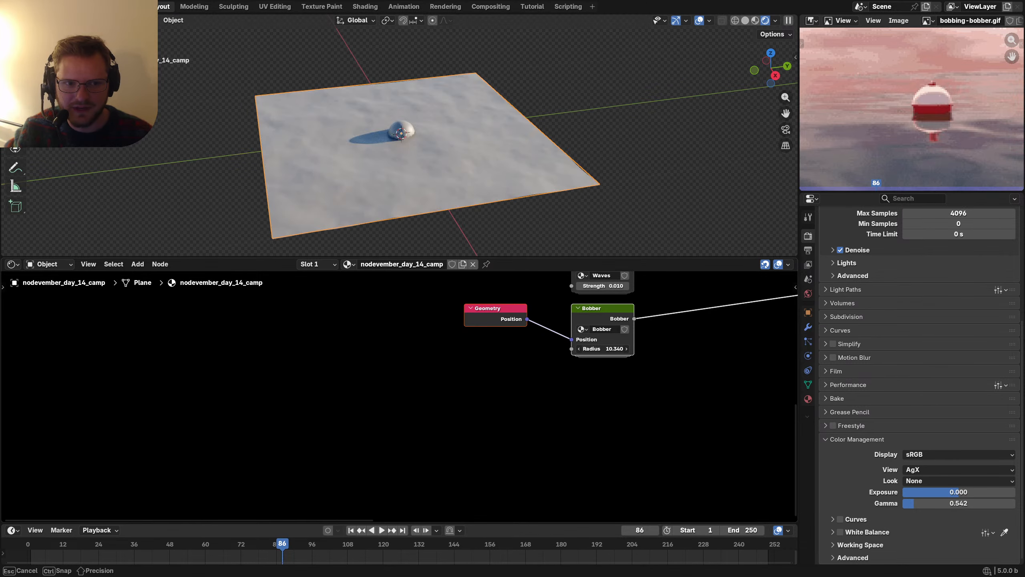
pyautogui.scroll(4, 451, 175)
pyautogui.moveTo(613, 348); pyautogui.dragTo(339, 395, button='middle')
pyautogui.hotkey('ctrl', 's')
# Step: Move the Add node close to the Waves and Bobber groups and bring Combine XYZ close after it
pyautogui.moveTo(630, 311); pyautogui.dragTo(432, 346)
pyautogui.scroll(-3, 375, 339)
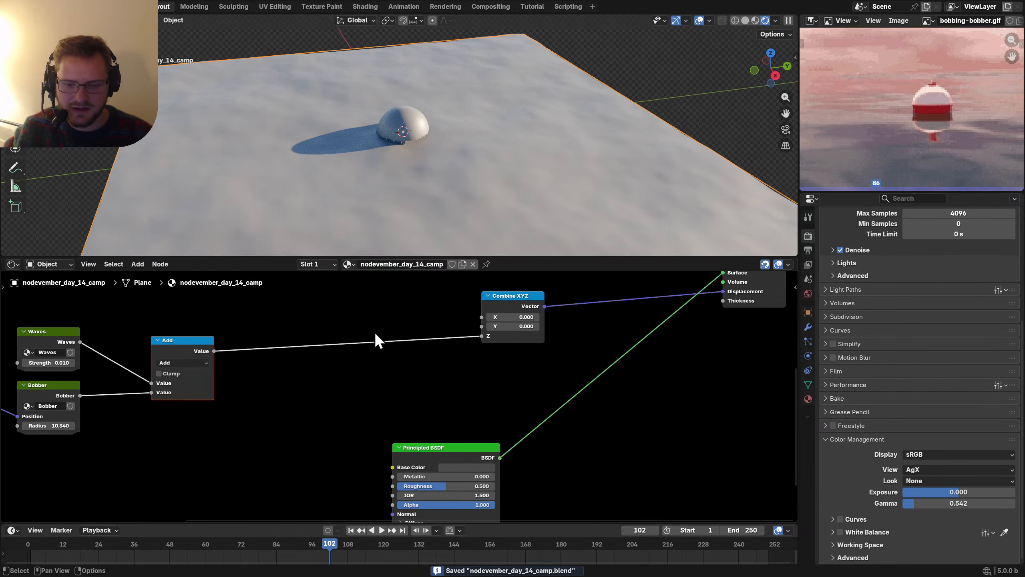
pyautogui.moveTo(429, 383); pyautogui.dragTo(480, 323)
pyautogui.press('g')
pyautogui.click(387, 350)
# Step: Move the connected Principled BSDF node above the displacement nodes
pyautogui.moveTo(478, 515); pyautogui.dragTo(407, 477)
pyautogui.press('g')
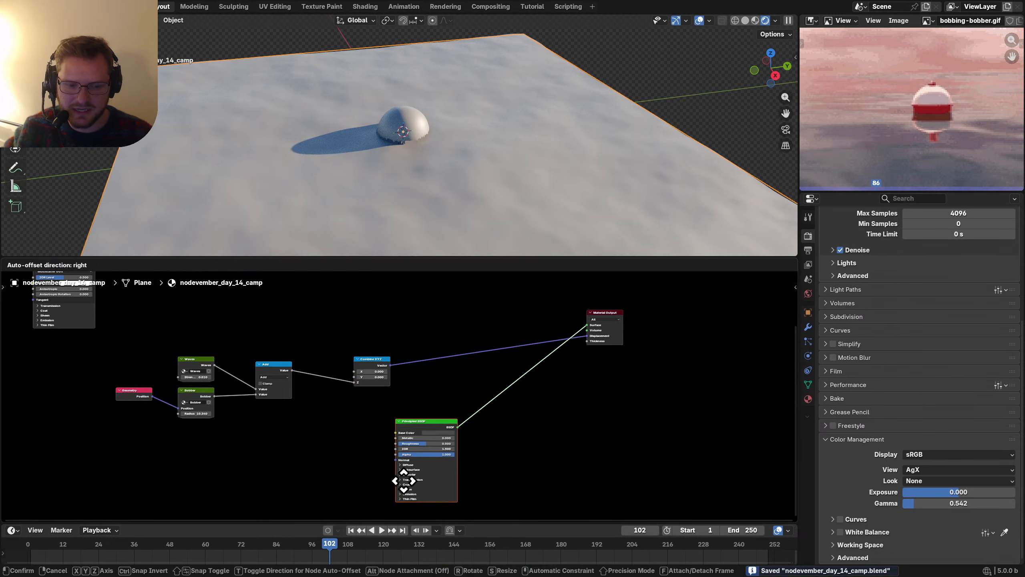
pyautogui.click(390, 263)
# Step: Delete the unused, unconnected Principled BSDF node
pyautogui.scroll(-2, 126, 309)
pyautogui.moveTo(202, 319); pyautogui.dragTo(509, 426, button='middle')
pyautogui.moveTo(500, 417); pyautogui.dragTo(389, 372)
pyautogui.press('x')
pyautogui.moveTo(577, 436); pyautogui.dragTo(373, 354, button='middle')
pyautogui.scroll(3, 373, 354)
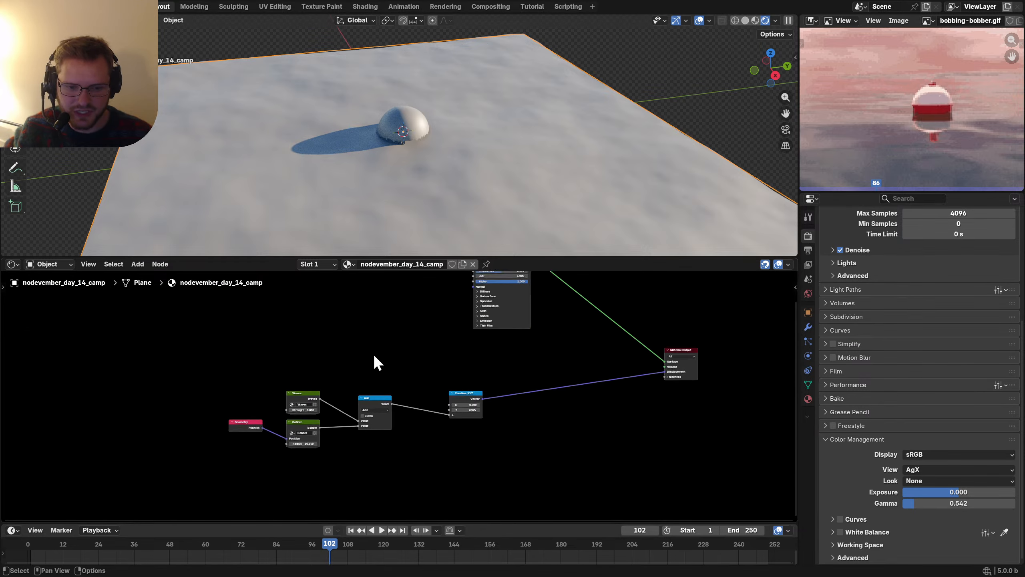
# Step: Widen the viewport and node editor areas, then move the Principled BSDF and Material Output nodes closer to the displacement nodes
pyautogui.moveTo(798, 348); pyautogui.dragTo(884, 353)
pyautogui.scroll(1, 585, 371)
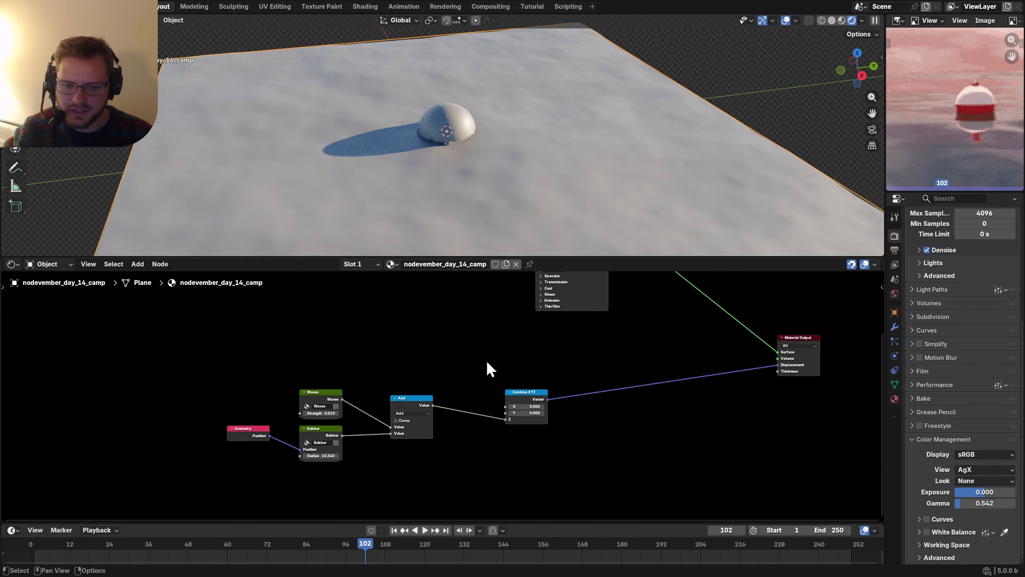
pyautogui.moveTo(486, 349); pyautogui.dragTo(587, 277)
pyautogui.press('g')
pyautogui.click(424, 343)
pyautogui.moveTo(727, 404); pyautogui.dragTo(819, 337)
pyautogui.press('g')
pyautogui.click(663, 356)
# Step: Save the file and set the Strength of the Waves group node to 0.120
pyautogui.scroll(6, 432, 398)
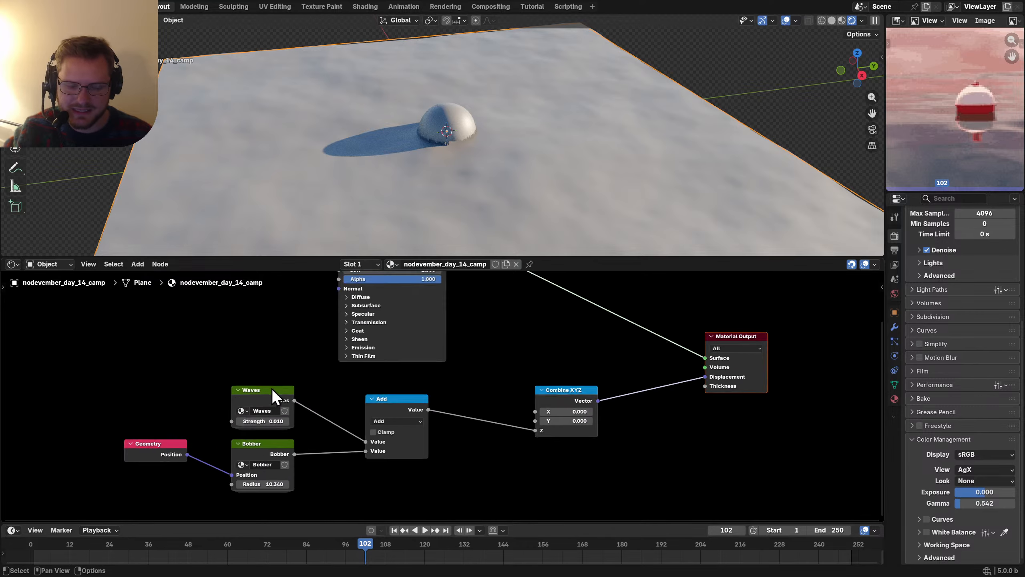
pyautogui.moveTo(229, 407); pyautogui.dragTo(507, 379, button='middle')
pyautogui.scroll(2, 508, 379)
pyautogui.hotkey('ctrl', 's')
pyautogui.moveTo(591, 389); pyautogui.dragTo(617, 389)
# Step: Play the animation, stop it, and examine up close how the bobber deforms on the stronger waves
pyautogui.press('space')
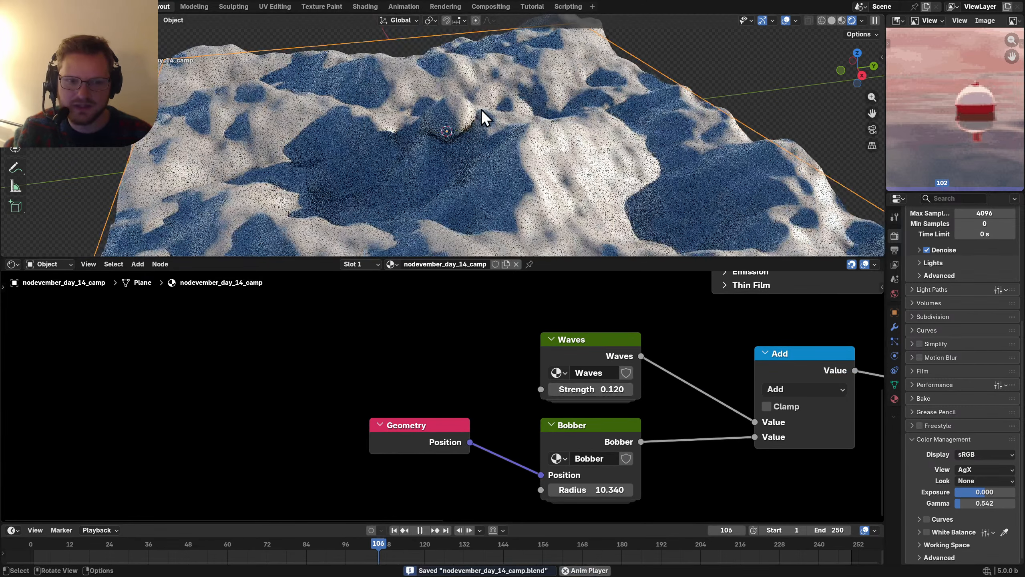
pyautogui.press('space')
pyautogui.moveTo(516, 109); pyautogui.dragTo(546, 107, button='middle')
pyautogui.scroll(2, 513, 112)
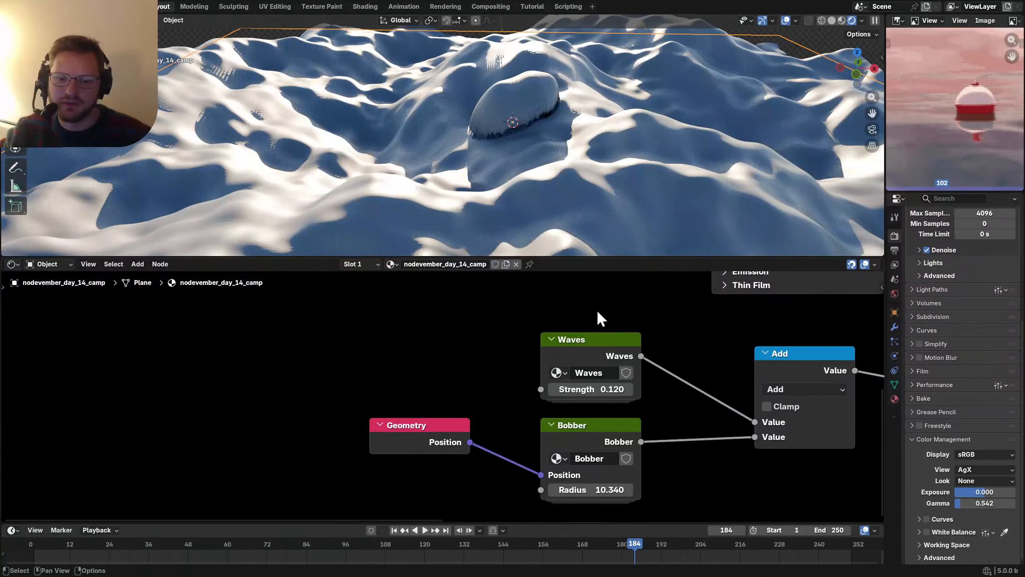
# Step: Mute the Add node and annotate two small arcs over the wave slope where the bobber sits
pyautogui.click(783, 357)
pyautogui.press('m')
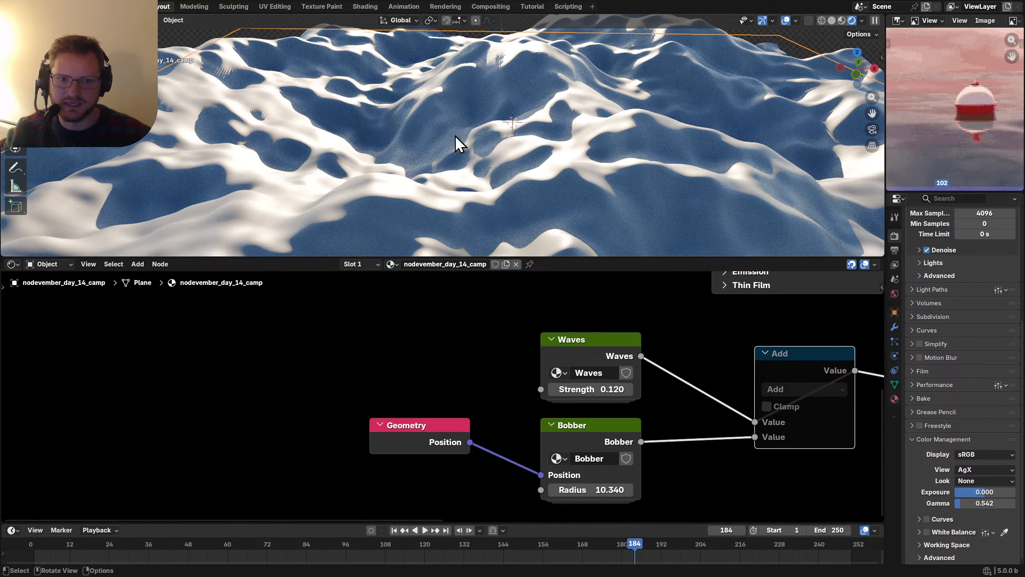
pyautogui.moveTo(460, 137)
pyautogui.mouseDown()
pyautogui.moveTo(473, 112)
pyautogui.moveTo(535, 107)
pyautogui.moveTo(573, 79)
pyautogui.moveTo(601, 102)
pyautogui.mouseUp()
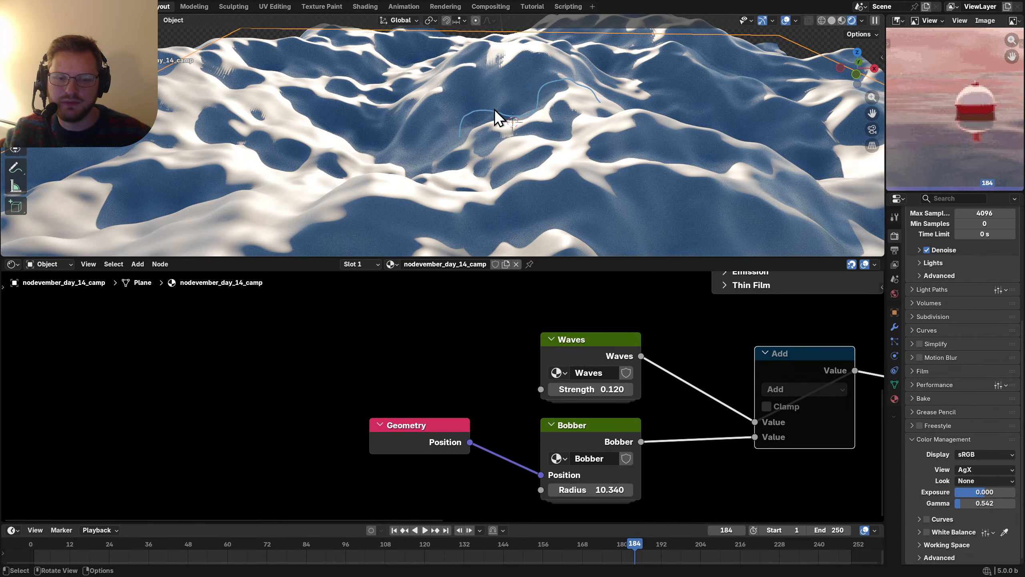
# Step: Annotate a larger dome-shaped arc spanning the two small arcs, undoing and redrawing the unsatisfactory strokes
pyautogui.moveTo(493, 108)
pyautogui.mouseDown()
pyautogui.moveTo(519, 56)
pyautogui.moveTo(561, 77)
pyautogui.mouseUp()
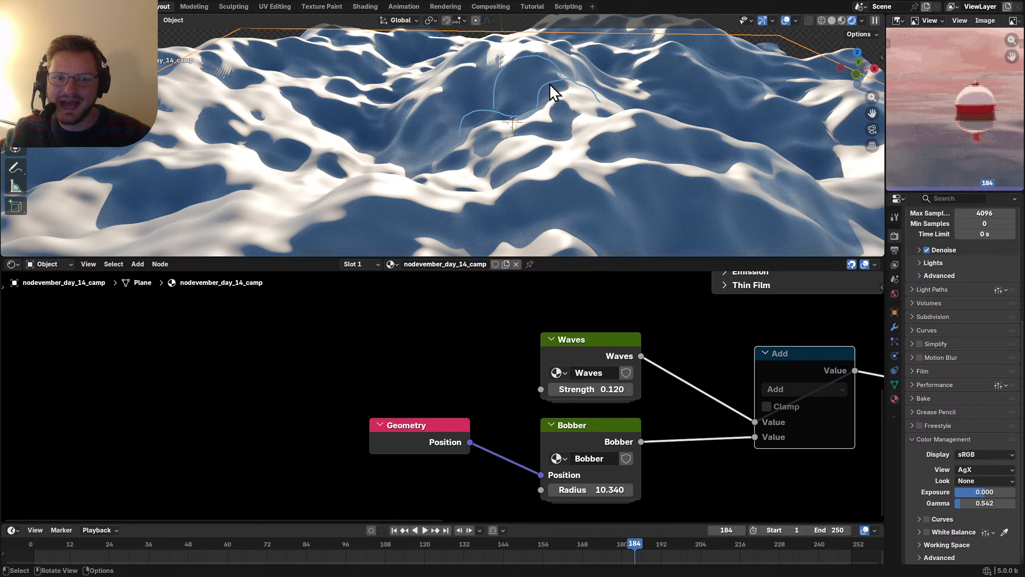
pyautogui.hotkey('ctrl', 'z')
pyautogui.keyDown('shift'); pyautogui.moveTo(547, 84); pyautogui.dragTo(532, 109, button='middle'); pyautogui.keyUp('shift')
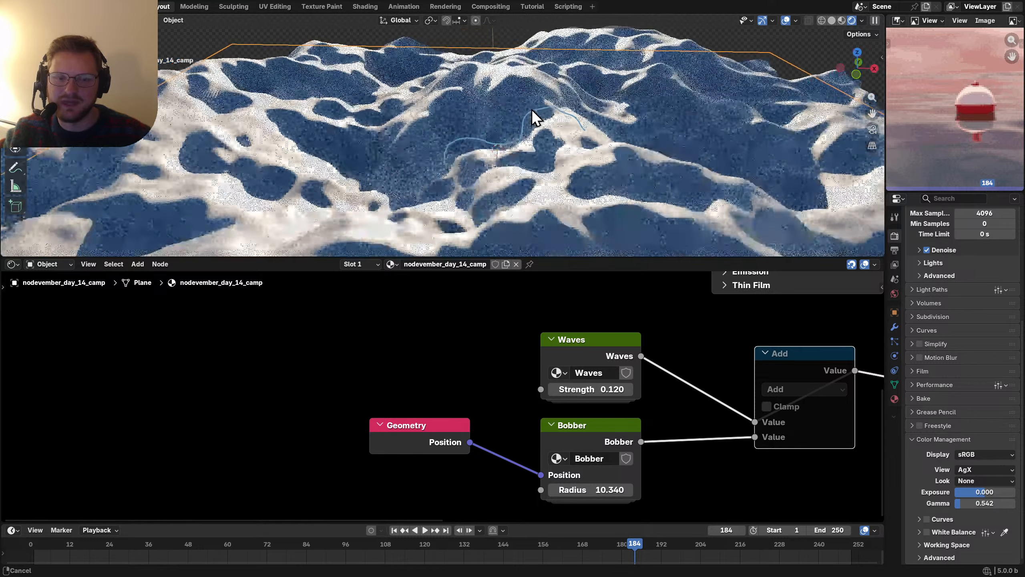
pyautogui.moveTo(484, 134)
pyautogui.mouseDown()
pyautogui.moveTo(509, 79)
pyautogui.moveTo(539, 73)
pyautogui.moveTo(551, 110)
pyautogui.moveTo(500, 87)
pyautogui.moveTo(467, 126)
pyautogui.moveTo(469, 145)
pyautogui.mouseUp()
pyautogui.hotkey('ctrl', 'z')
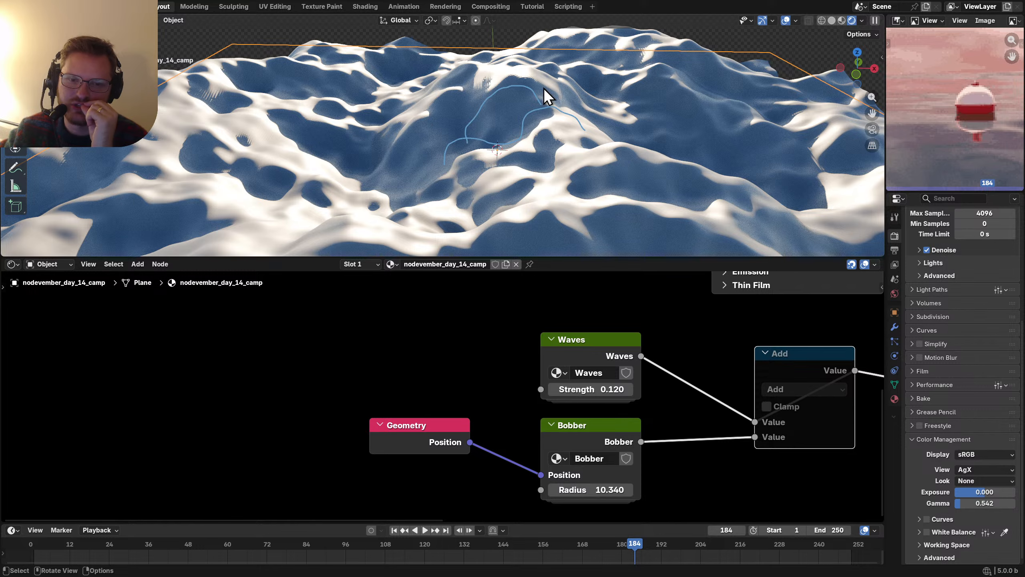
# Step: Annotate a vertical line and a short base line beneath the small arc on the wave slope, and save the file
pyautogui.scroll(3, 546, 88)
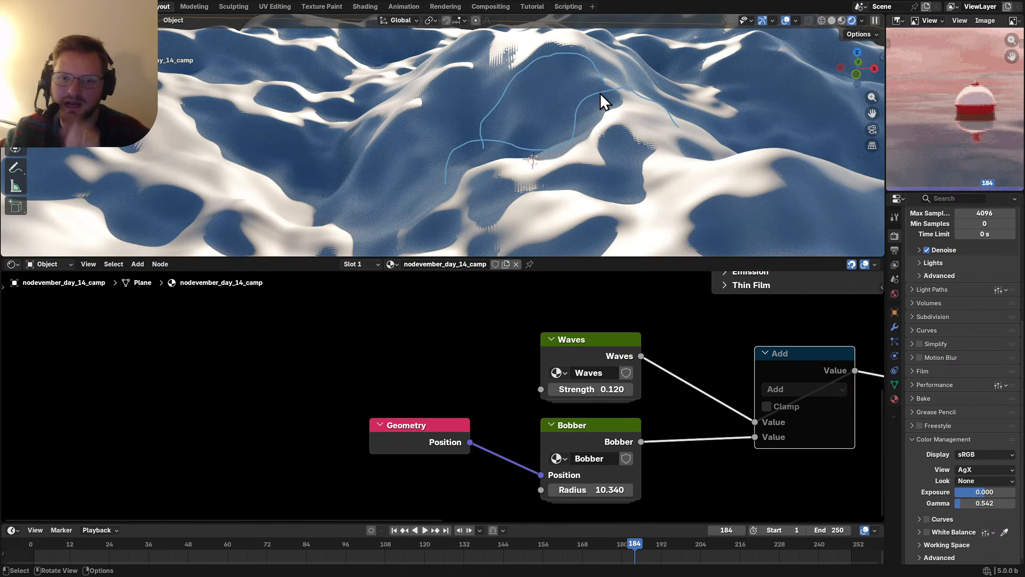
pyautogui.moveTo(604, 99)
pyautogui.mouseDown()
pyautogui.moveTo(615, 101)
pyautogui.moveTo(603, 160)
pyautogui.moveTo(635, 160)
pyautogui.mouseUp()
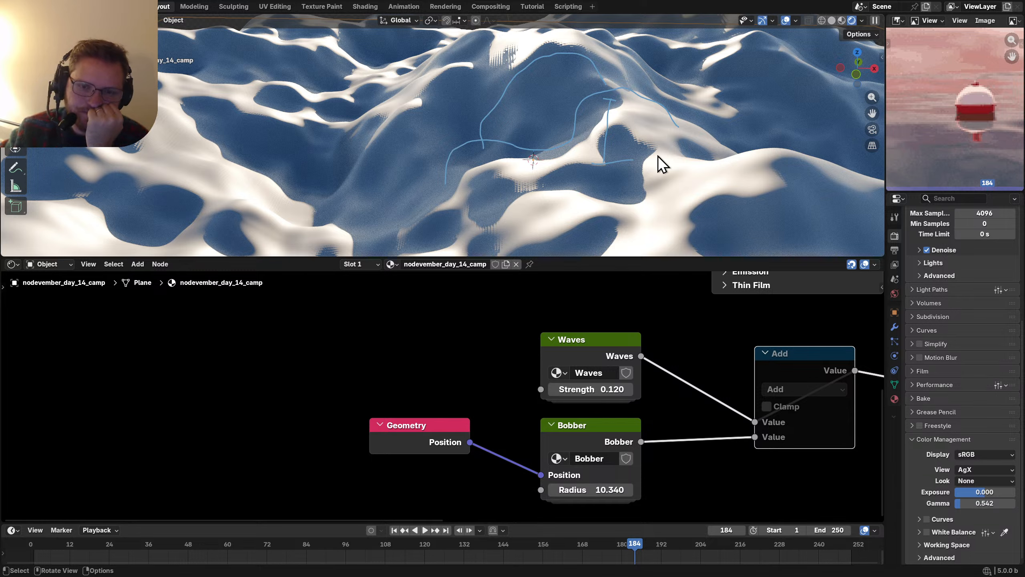
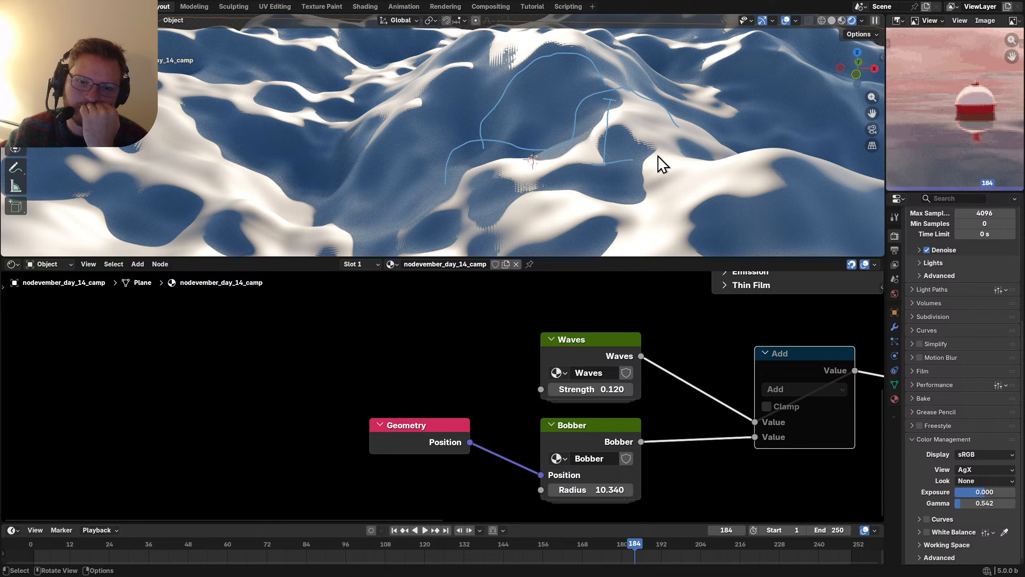
pyautogui.scroll(-3, 753, 376)
pyautogui.moveTo(612, 383); pyautogui.dragTo(475, 377, button='middle')
pyautogui.hotkey('ctrl', 's')
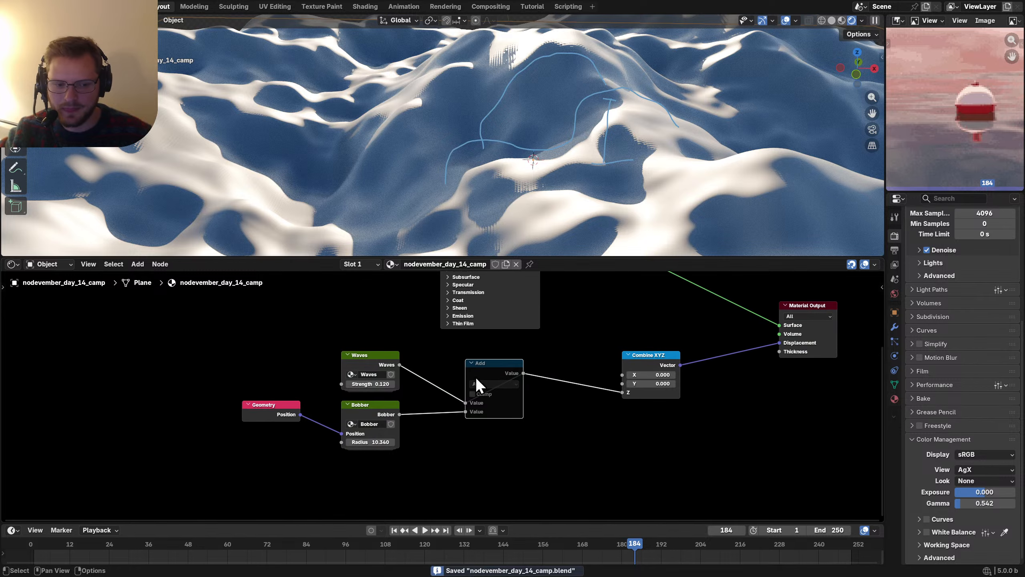
# Step: Inside the Bobber group, connect the Length node's Value to a new Group Output socket, and return to the main node tree
pyautogui.click(374, 409)
pyautogui.press('Tab')
pyautogui.press('Home')
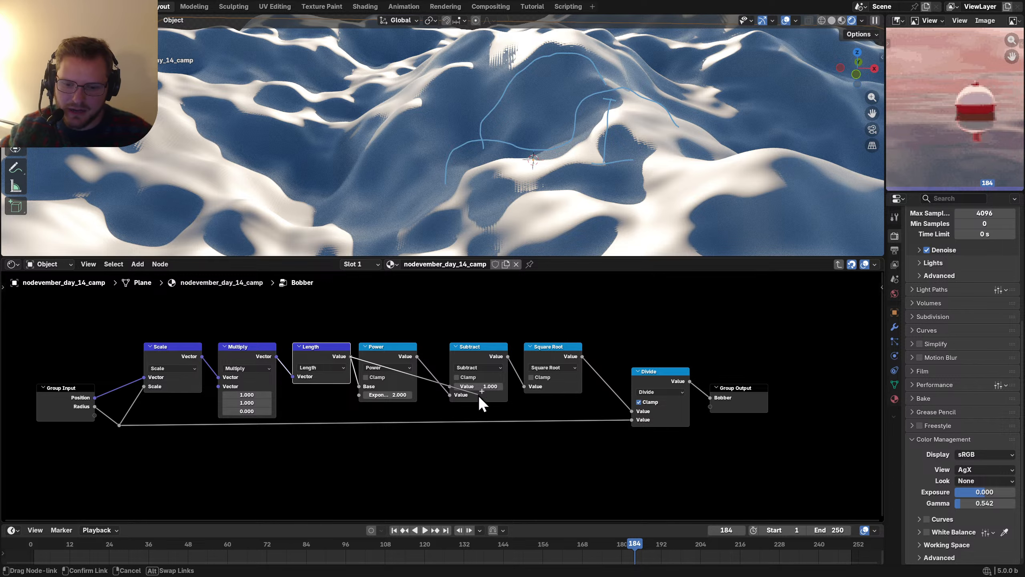
pyautogui.press('Tab')
# Step: Unmute the Add node, set the Strength of the Waves group node to 0.02, and save the file
pyautogui.click(499, 366)
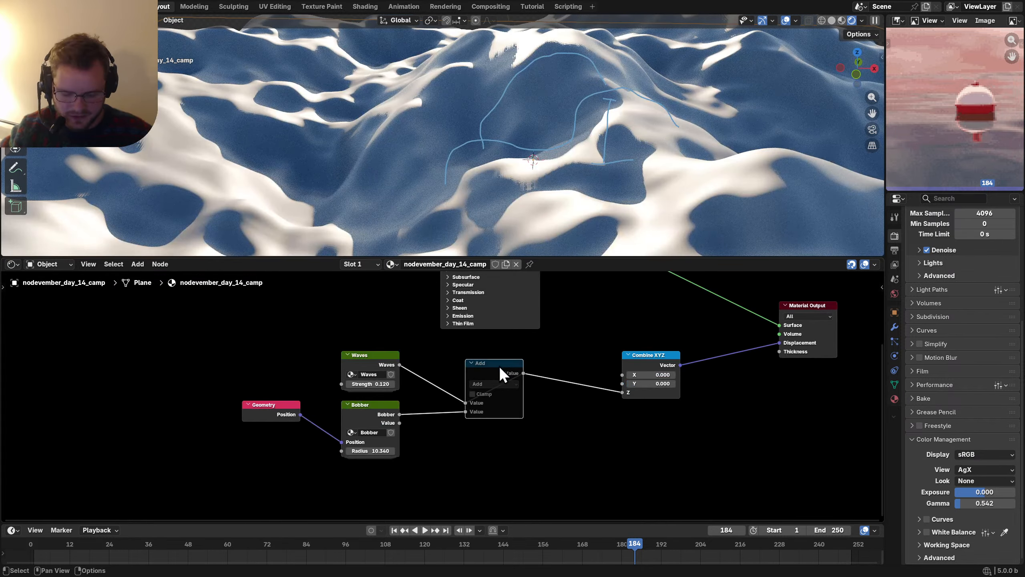
pyautogui.press('m')
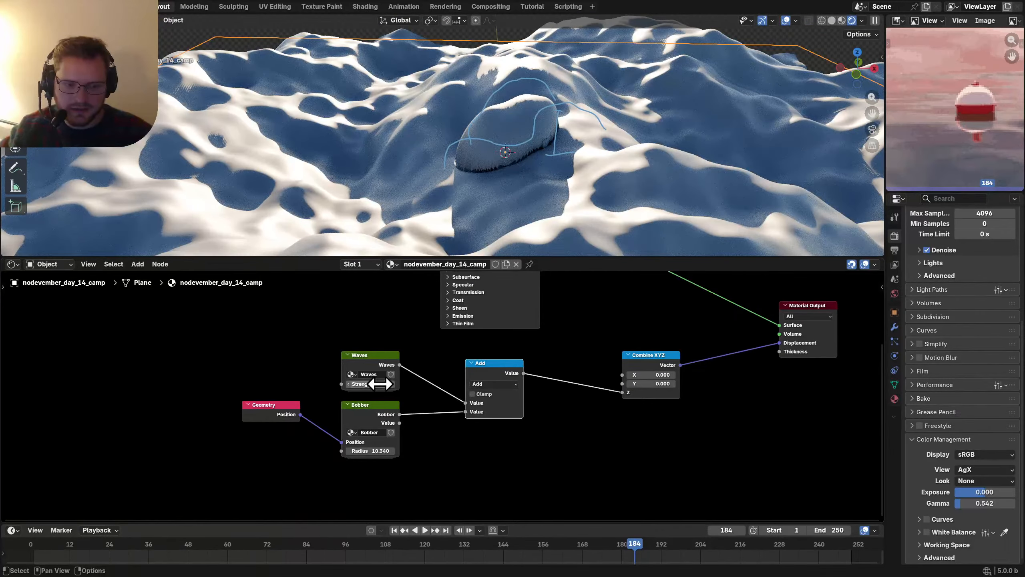
pyautogui.click(380, 383)
pyautogui.write('0.02')
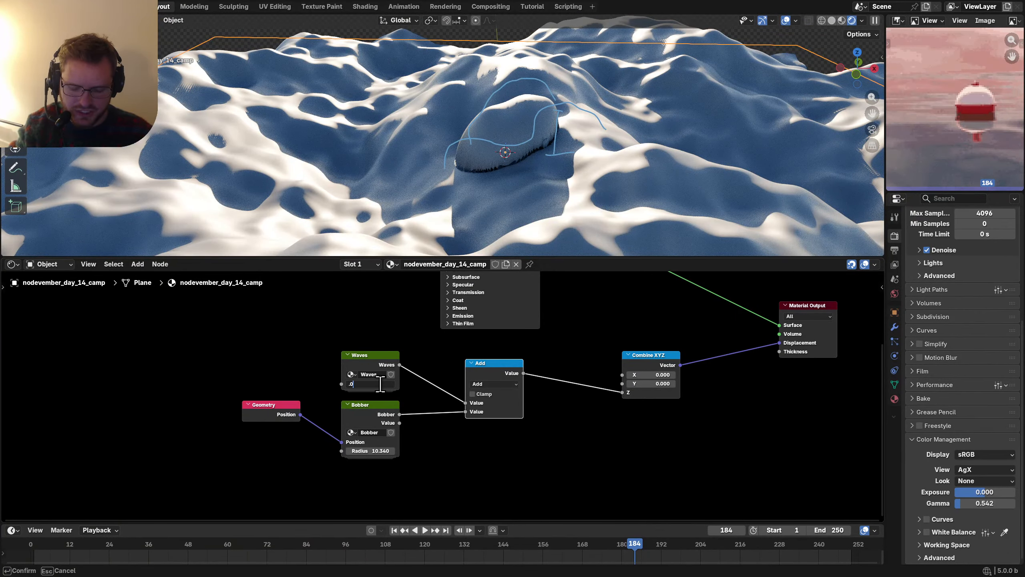
pyautogui.press('Return')
pyautogui.hotkey('ctrl', 's')
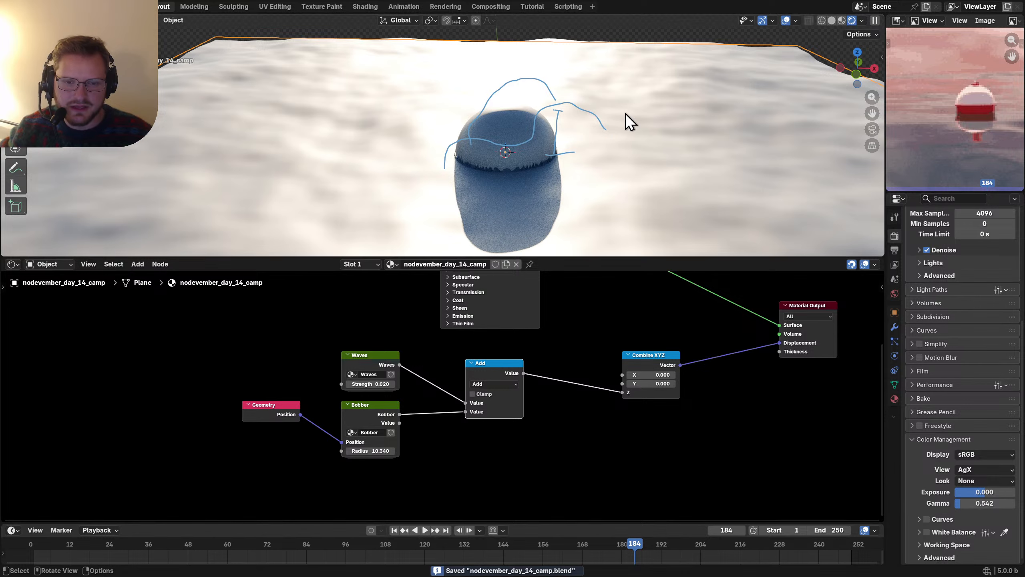
# Step: Erase the annotation strokes over the bobber and preview the Bobber group's new Value output on the plane
pyautogui.press('d')
pyautogui.moveTo(625, 117)
pyautogui.mouseDown(button='right')
pyautogui.moveTo(432, 148)
pyautogui.moveTo(522, 134)
pyautogui.mouseUp(button='right')
pyautogui.moveTo(462, 379); pyautogui.dragTo(452, 389, button='middle')
pyautogui.keyDown('ctrl'); pyautogui.keyDown('shift'); pyautogui.click(355, 427); pyautogui.keyUp('shift'); pyautogui.keyUp('ctrl')
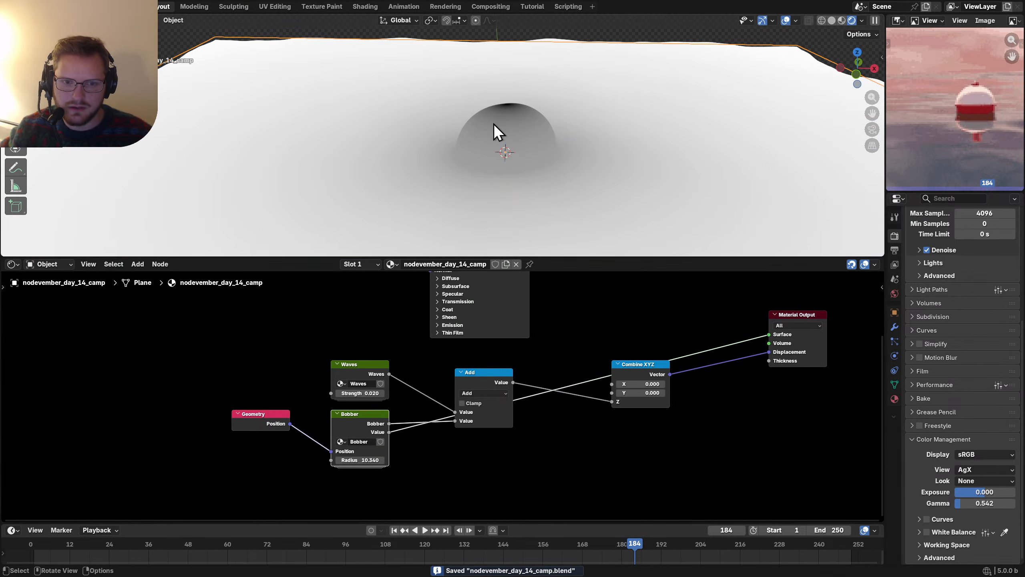
pyautogui.moveTo(492, 130); pyautogui.dragTo(489, 171, button='middle')
pyautogui.press('Tab')
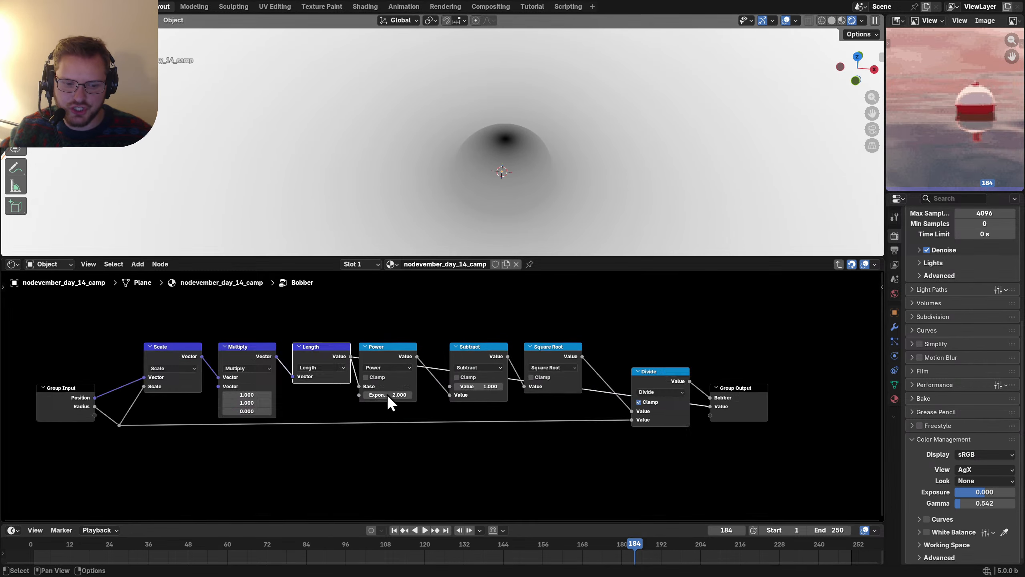
pyautogui.press('Tab')
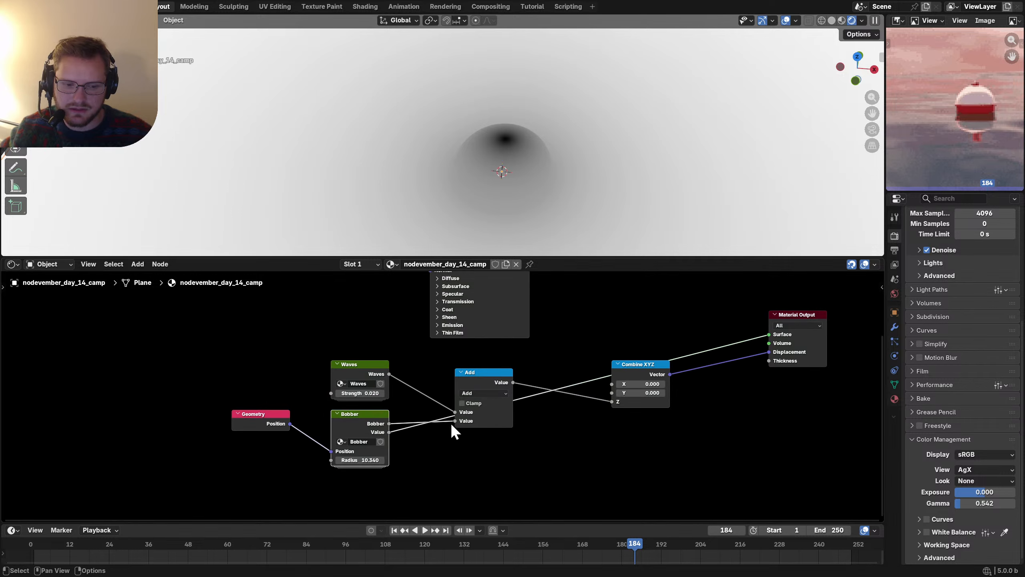
# Step: Duplicate the Add node onto the previewed Bobber Value link and turn the copy into Greater Than with a threshold of 1.000
pyautogui.moveTo(492, 379); pyautogui.dragTo(483, 346)
pyautogui.hotkey('shift', 'd')
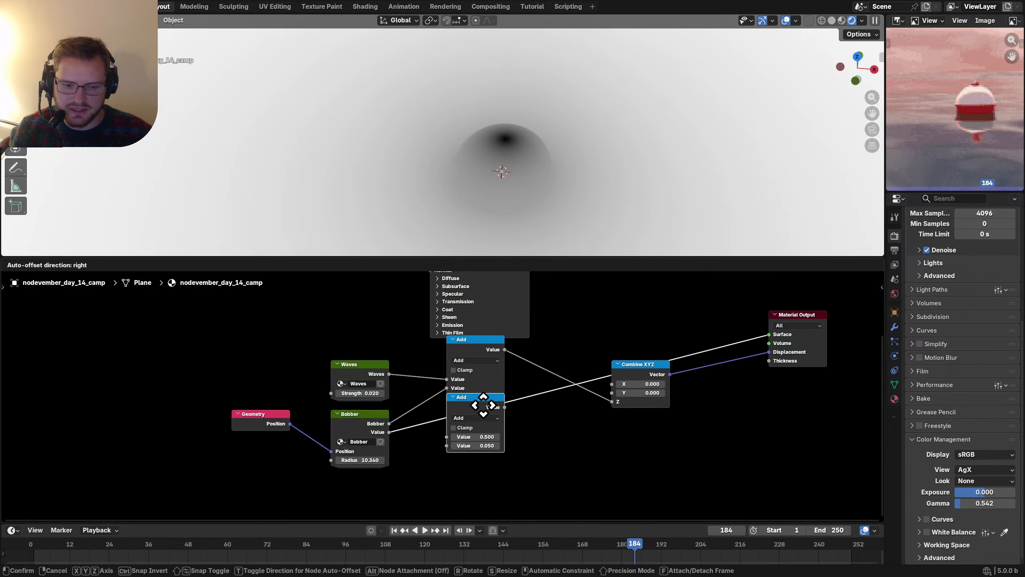
pyautogui.click(482, 438)
pyautogui.click(480, 445)
pyautogui.press('g')
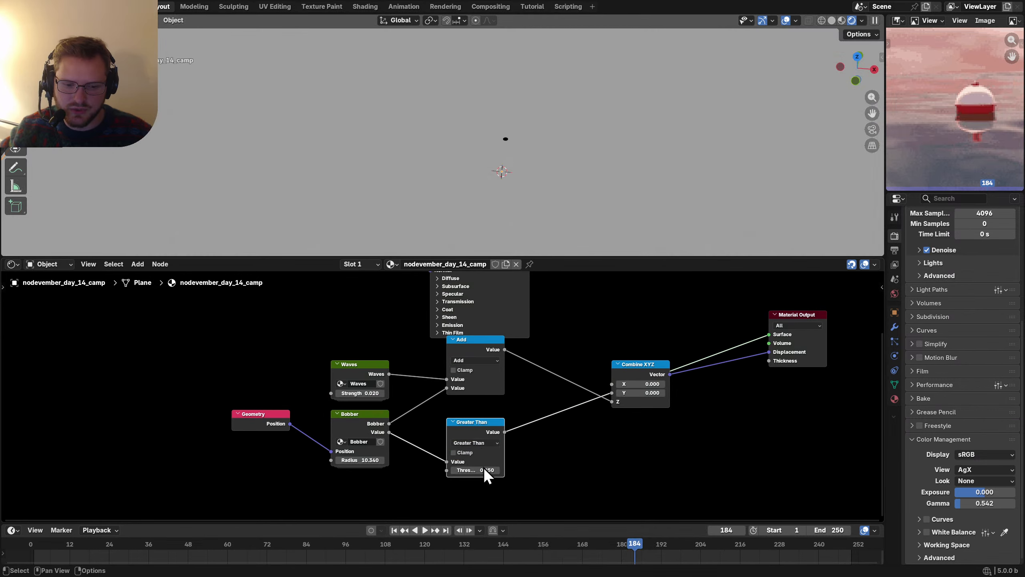
pyautogui.moveTo(484, 469); pyautogui.dragTo(521, 469)
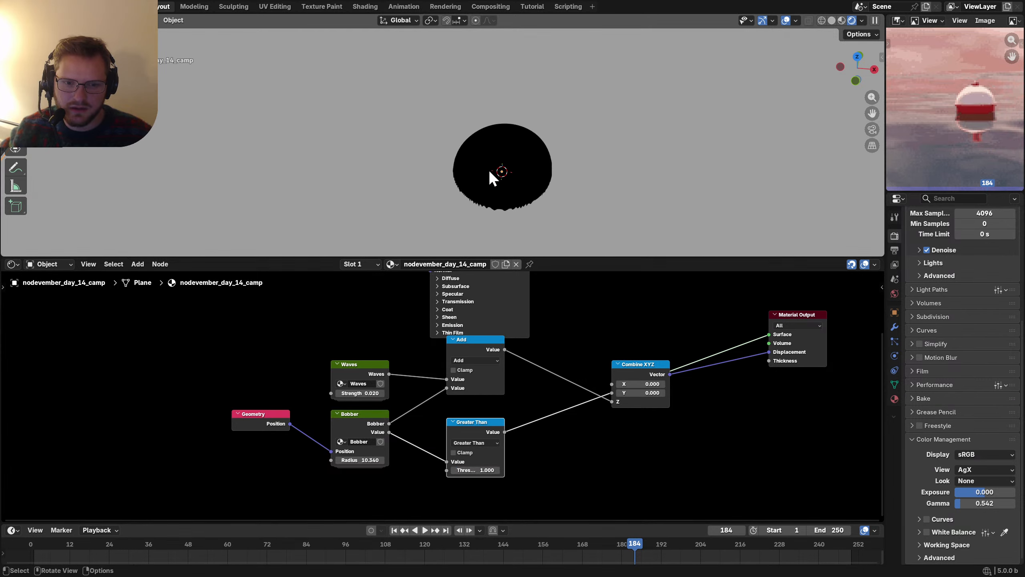
pyautogui.moveTo(489, 170)
pyautogui.mouseDown(button='middle')
pyautogui.moveTo(540, 94)
pyautogui.moveTo(584, 127)
pyautogui.moveTo(503, 98)
pyautogui.moveTo(472, 119)
pyautogui.moveTo(513, 149)
pyautogui.moveTo(484, 151)
pyautogui.mouseUp(button='middle')
pyautogui.scroll(-4, 499, 133)
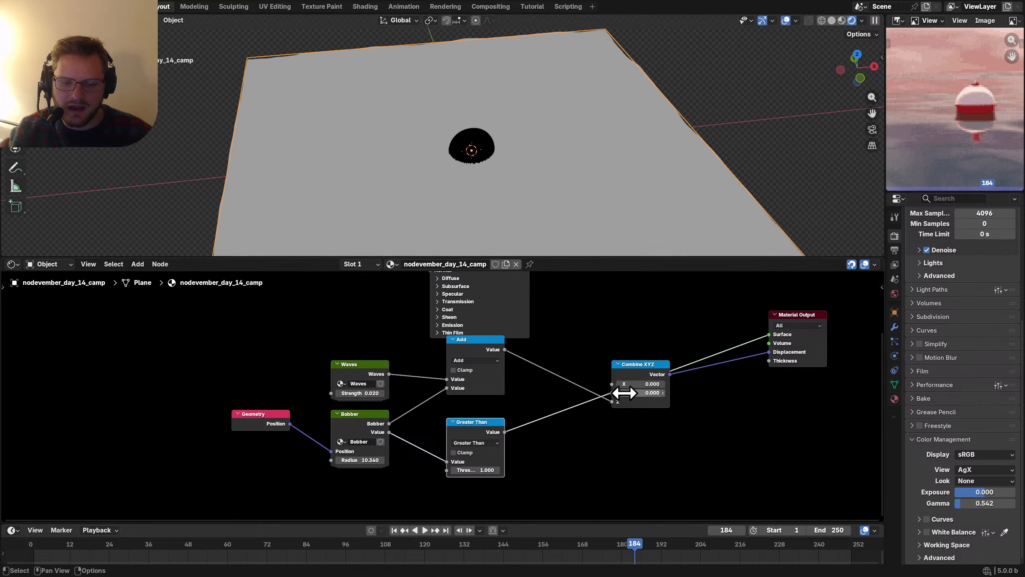
# Step: Move the Greater Than node well below the Add node, cut its link to the Material Output's Surface, and save the file
pyautogui.scroll(2, 629, 404)
pyautogui.moveTo(639, 415); pyautogui.dragTo(476, 431, button='middle')
pyautogui.moveTo(504, 376); pyautogui.dragTo(529, 333)
pyautogui.moveTo(365, 400); pyautogui.dragTo(469, 345, button='middle')
pyautogui.moveTo(507, 415); pyautogui.dragTo(389, 409)
pyautogui.moveTo(373, 394); pyautogui.dragTo(374, 473)
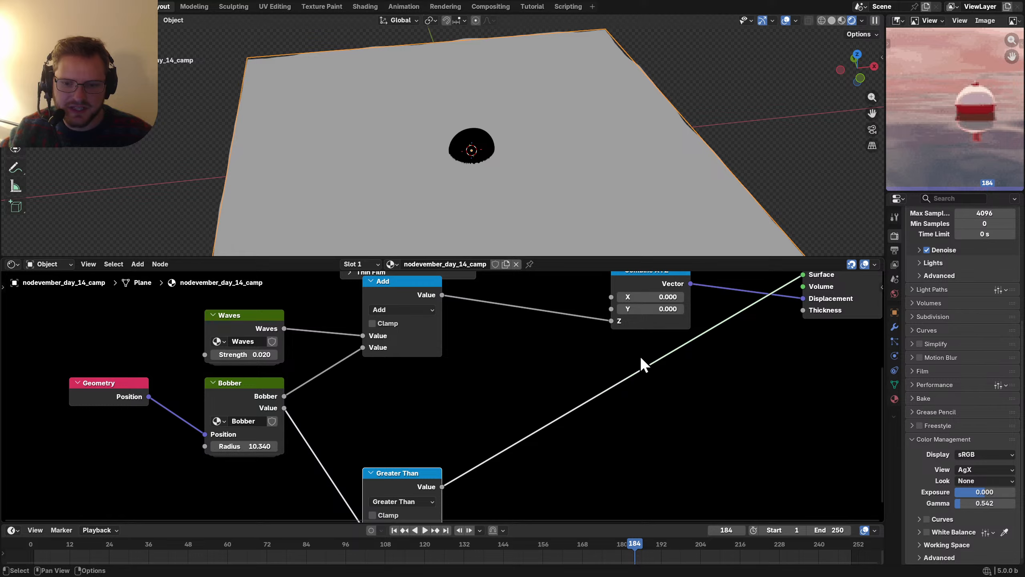
pyautogui.moveTo(639, 356); pyautogui.dragTo(569, 427, button='middle')
pyautogui.keyDown('ctrl'); pyautogui.moveTo(567, 461); pyautogui.dragTo(502, 430, button='right'); pyautogui.keyUp('ctrl')
pyautogui.hotkey('ctrl', 's')
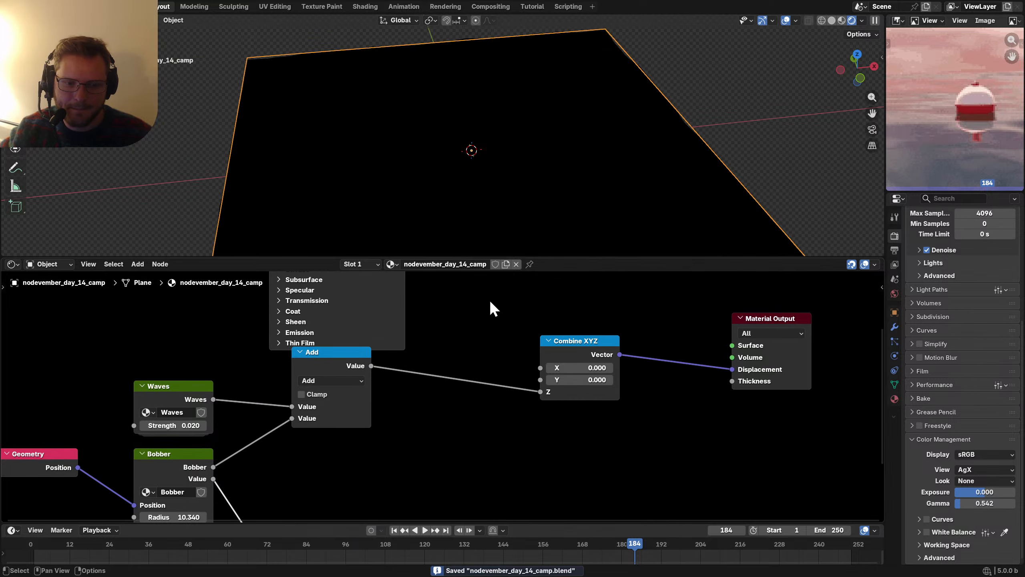
# Step: Connect the Principled BSDF back to the Material Output's Surface so that the plane shows its shading again
pyautogui.keyDown('ctrl'); pyautogui.keyDown('shift'); pyautogui.click(395, 303); pyautogui.keyUp('shift'); pyautogui.keyUp('ctrl')
pyautogui.moveTo(393, 289); pyautogui.dragTo(392, 451, button='middle')
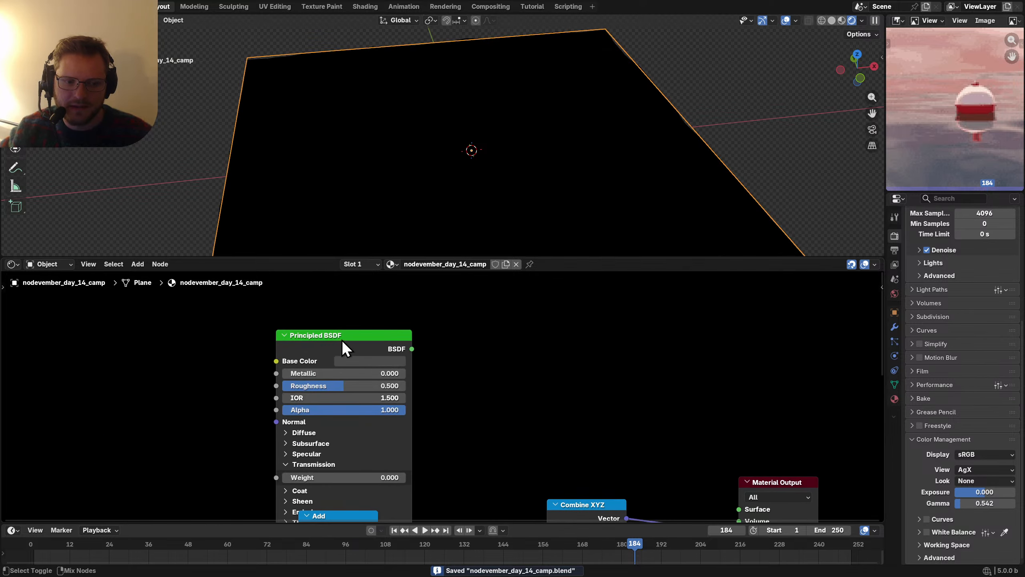
pyautogui.keyDown('ctrl'); pyautogui.keyDown('shift'); pyautogui.click(343, 340); pyautogui.keyUp('shift'); pyautogui.keyUp('ctrl')
pyautogui.moveTo(394, 489); pyautogui.dragTo(443, 310, button='middle')
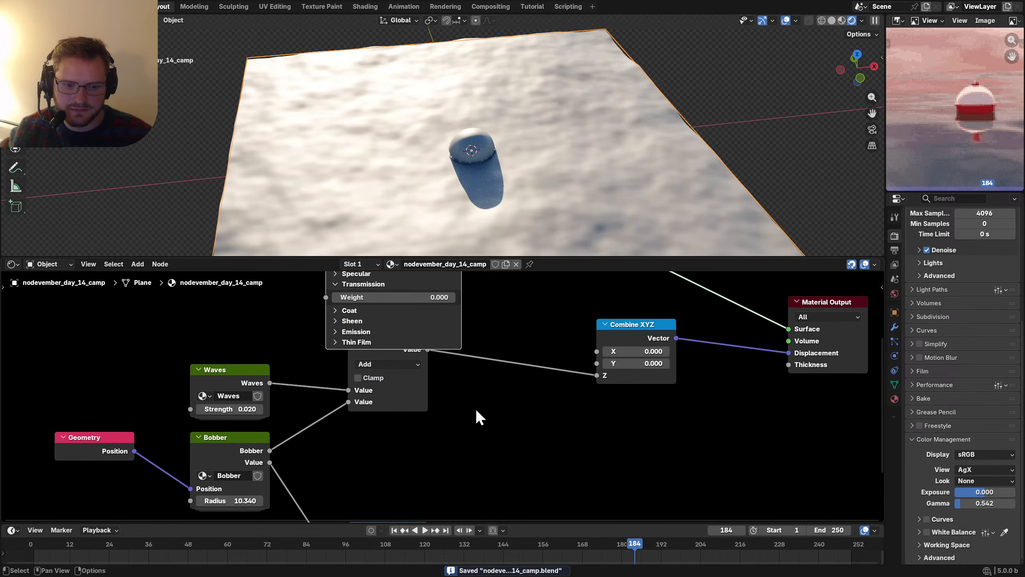
# Step: Move the Add node clear of the Principled BSDF, cut the Bobber link into it, and set its second Value to 0
pyautogui.moveTo(391, 370); pyautogui.dragTo(471, 392)
pyautogui.keyDown('ctrl'); pyautogui.moveTo(379, 433); pyautogui.dragTo(374, 438, button='right'); pyautogui.keyUp('ctrl')
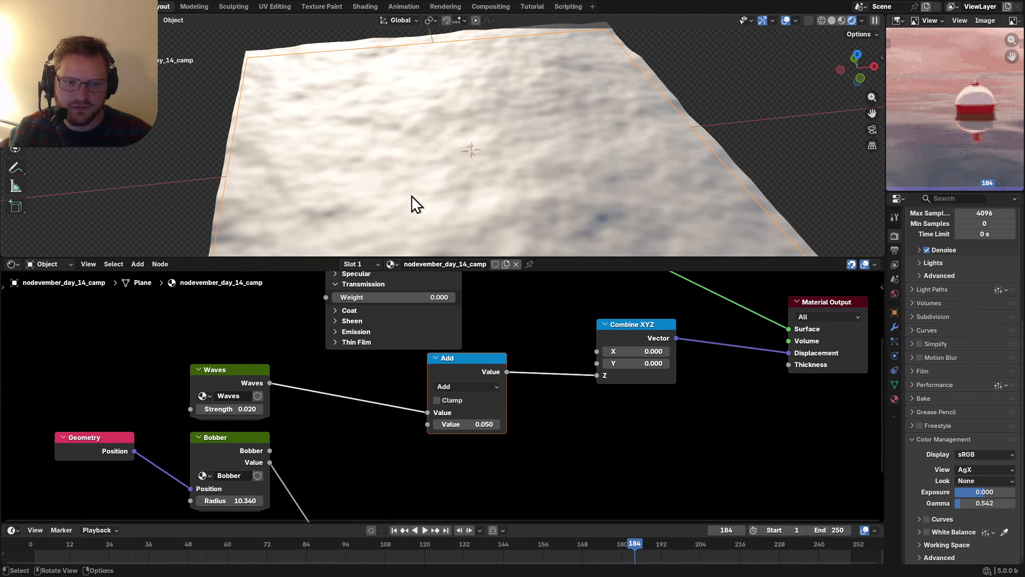
pyautogui.click(468, 423)
pyautogui.write('0')
pyautogui.press('Return')
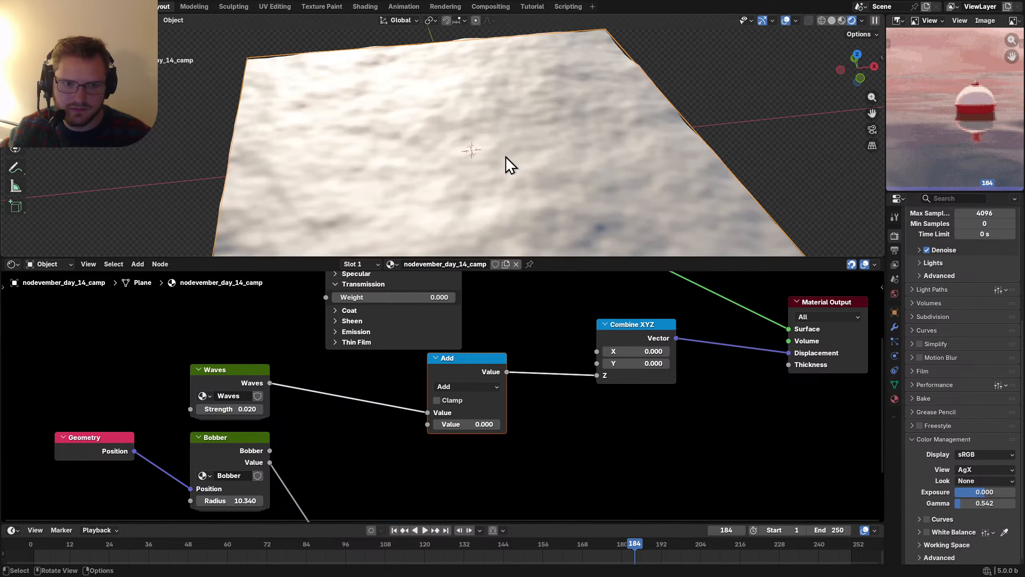
# Step: Briefly play the wave animation and set the Strength of the Waves group node to 0.05
pyautogui.press('space')
pyautogui.press('space')
pyautogui.moveTo(319, 461); pyautogui.dragTo(433, 401, button='middle')
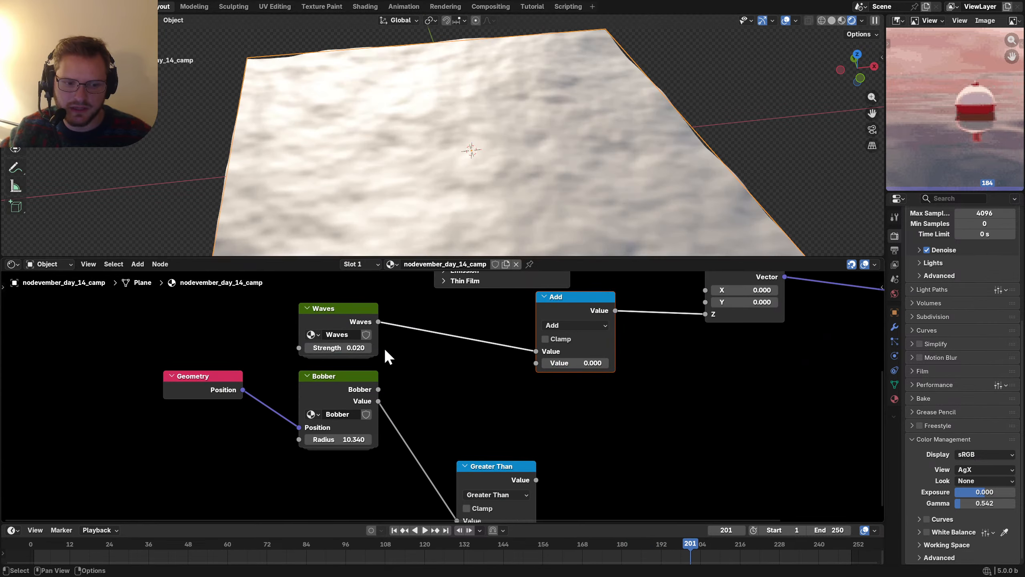
pyautogui.click(357, 348)
pyautogui.write('.0')
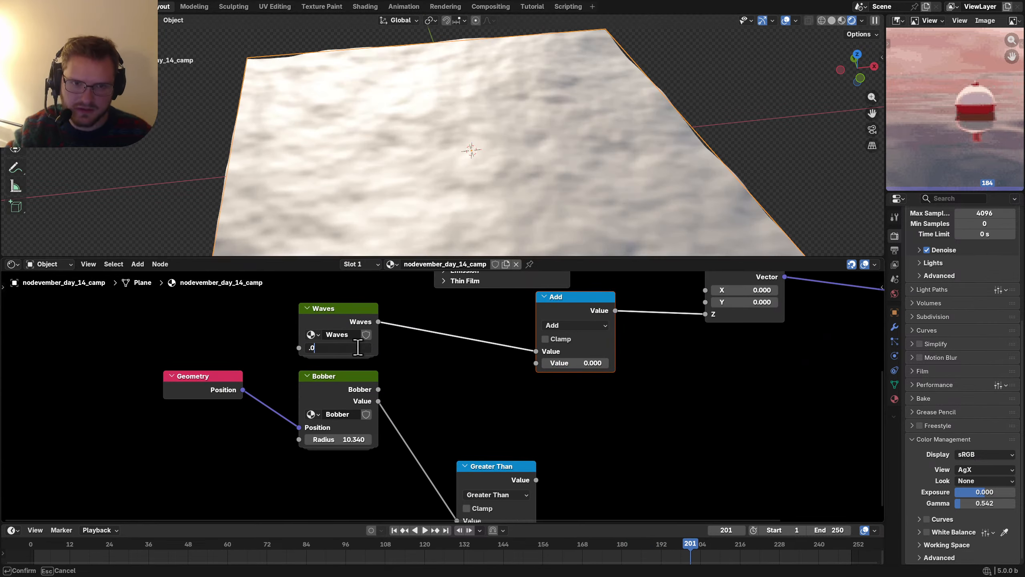
pyautogui.write('5')
pyautogui.press('Return')
# Step: Play the animation with the stronger waves, stop it, and circle the bobber's spot at the plane's centre with an annotation
pyautogui.press('space')
pyautogui.press('space')
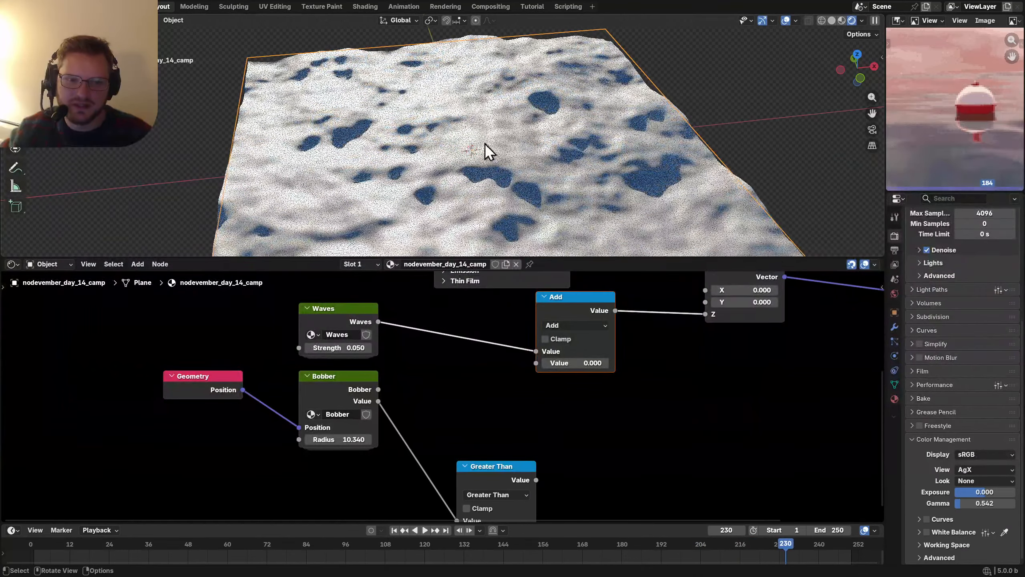
pyautogui.press('d')
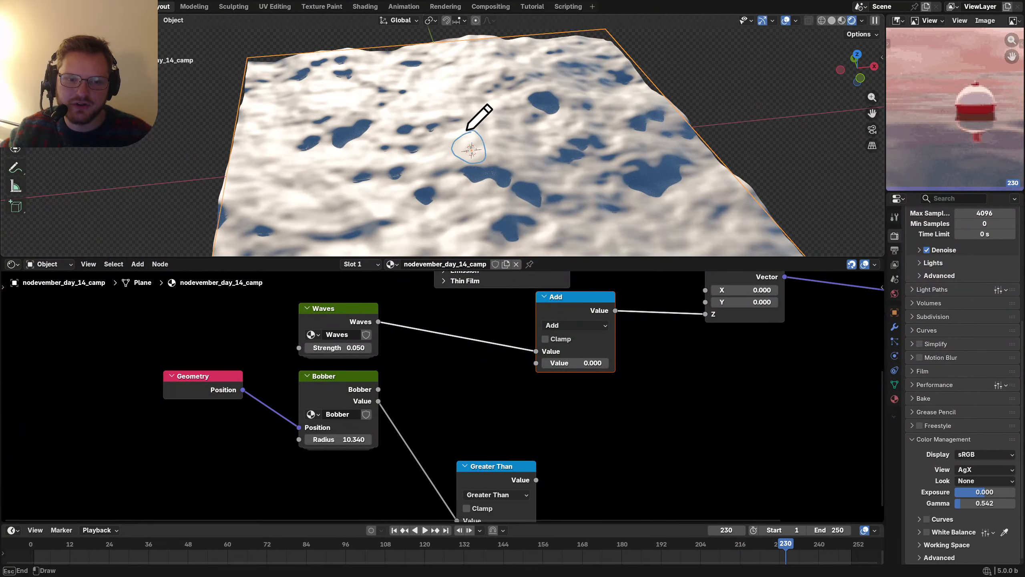
pyautogui.press('Escape')
# Step: Shift the Geometry and Bobber nodes away from the Waves node and place the Greater Than node beneath Waves
pyautogui.moveTo(194, 465); pyautogui.dragTo(341, 388)
pyautogui.moveTo(341, 388); pyautogui.dragTo(206, 397)
pyautogui.moveTo(474, 481); pyautogui.dragTo(323, 444)
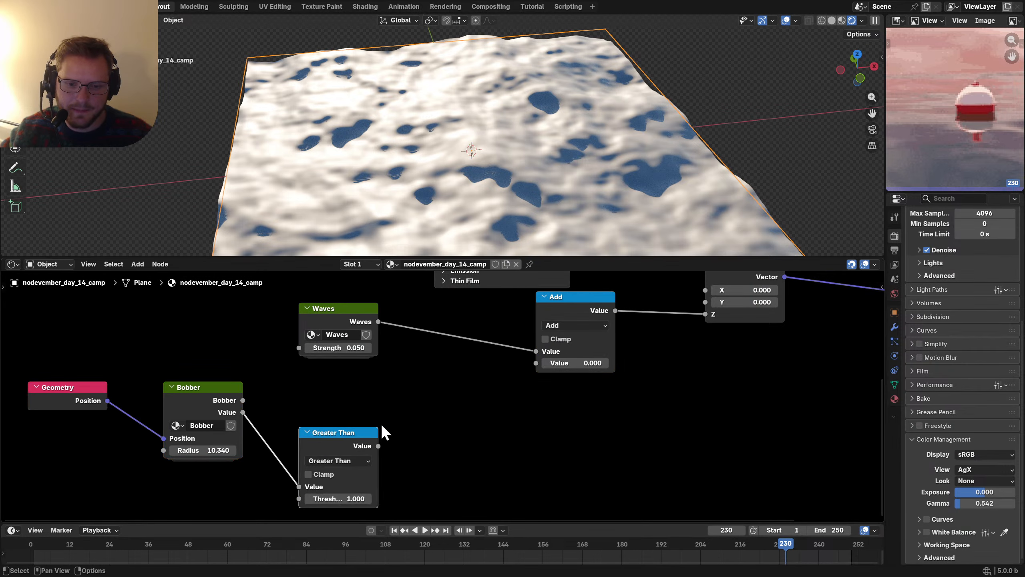
# Step: Make room before the Add node and insert a Float Mix node on the link between Waves and Add
pyautogui.hotkey('shift', 'a')
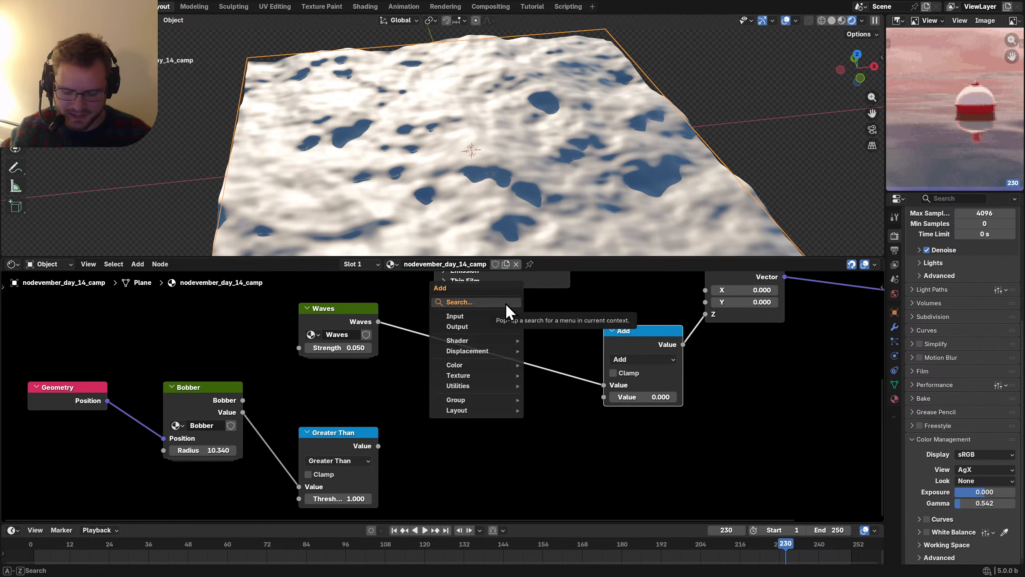
pyautogui.write('mix')
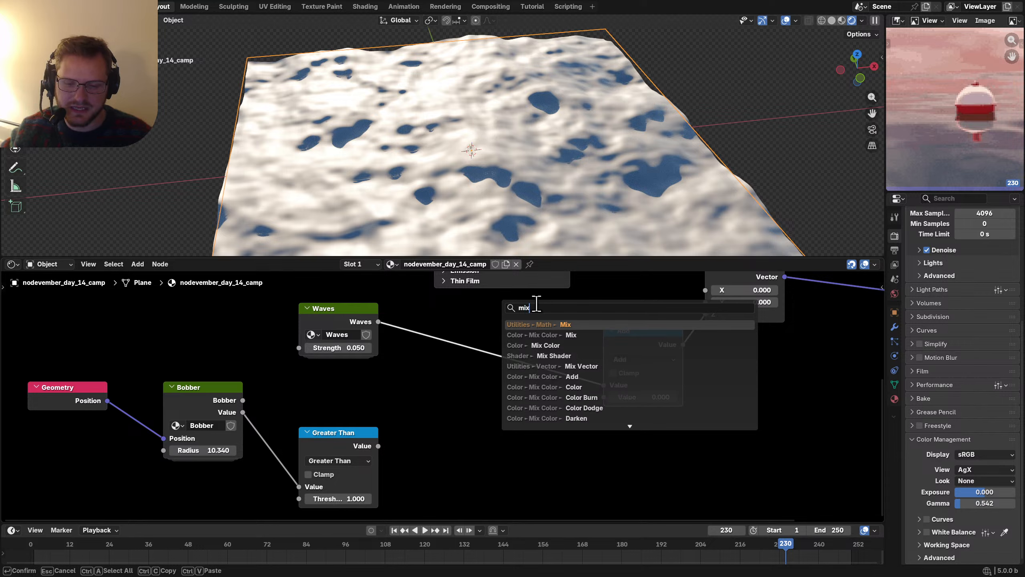
pyautogui.click(555, 324)
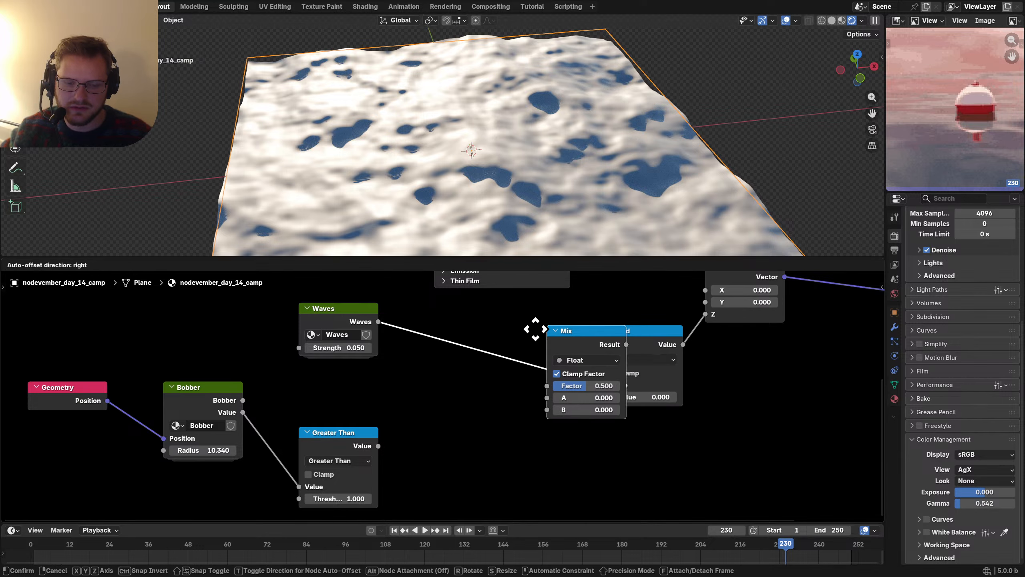
pyautogui.click(428, 312)
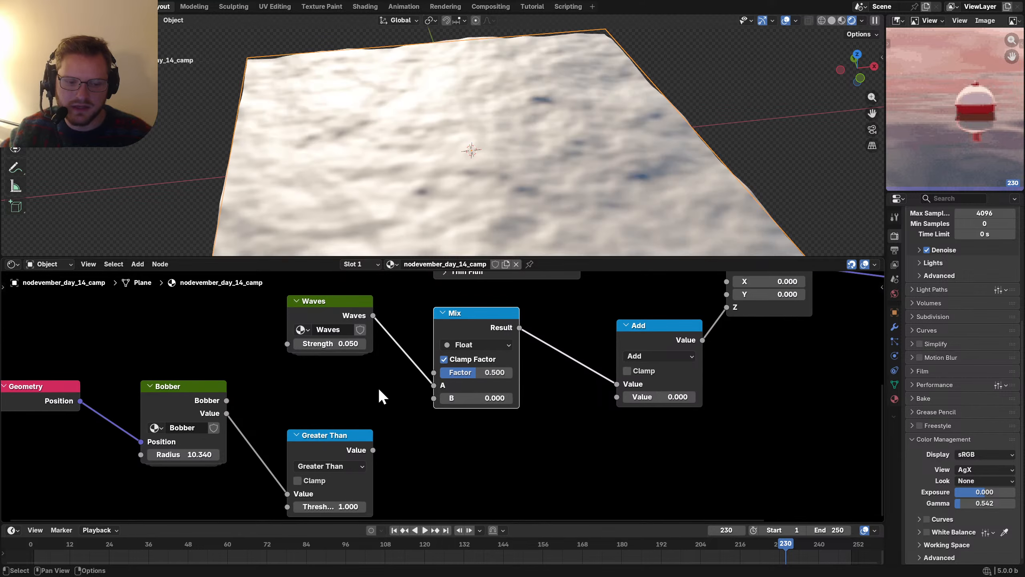
# Step: Drive the Mix node's Factor with the Greater Than node's Value, switch that comparison to Less Than, and play the animation
pyautogui.moveTo(349, 442); pyautogui.dragTo(372, 384)
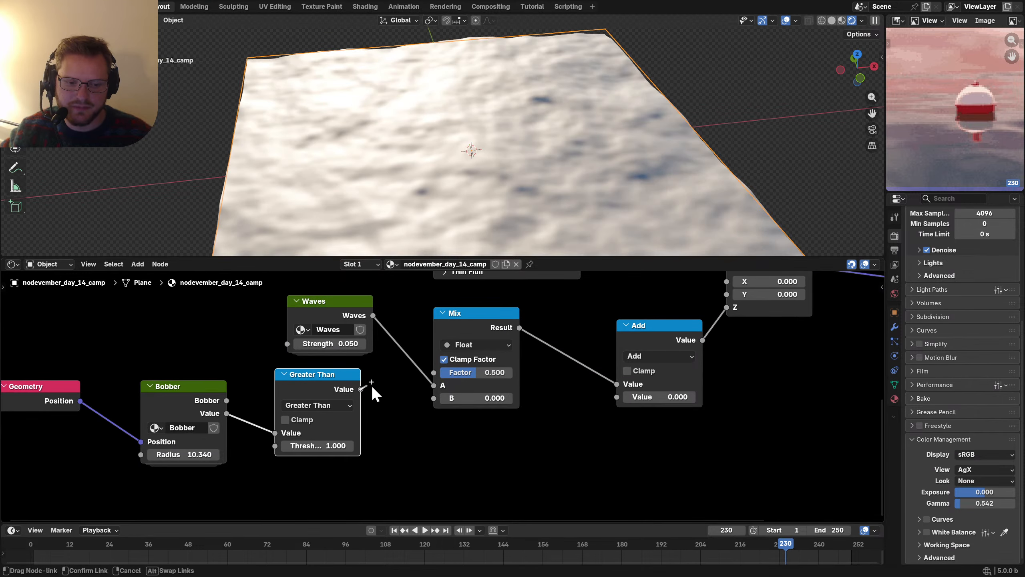
pyautogui.moveTo(434, 369); pyautogui.dragTo(433, 369)
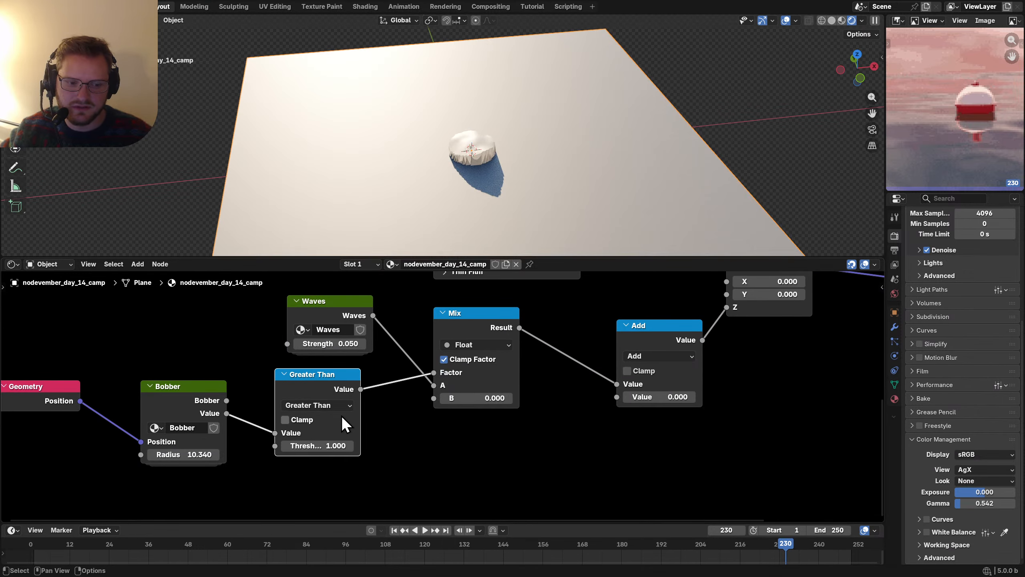
pyautogui.click(319, 404)
pyautogui.click(418, 285)
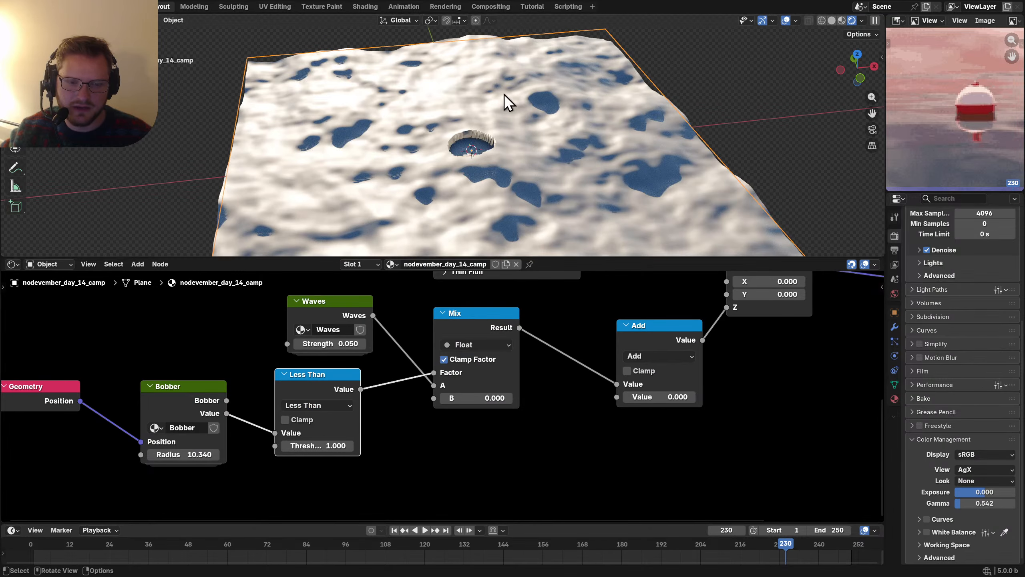
pyautogui.press('space')
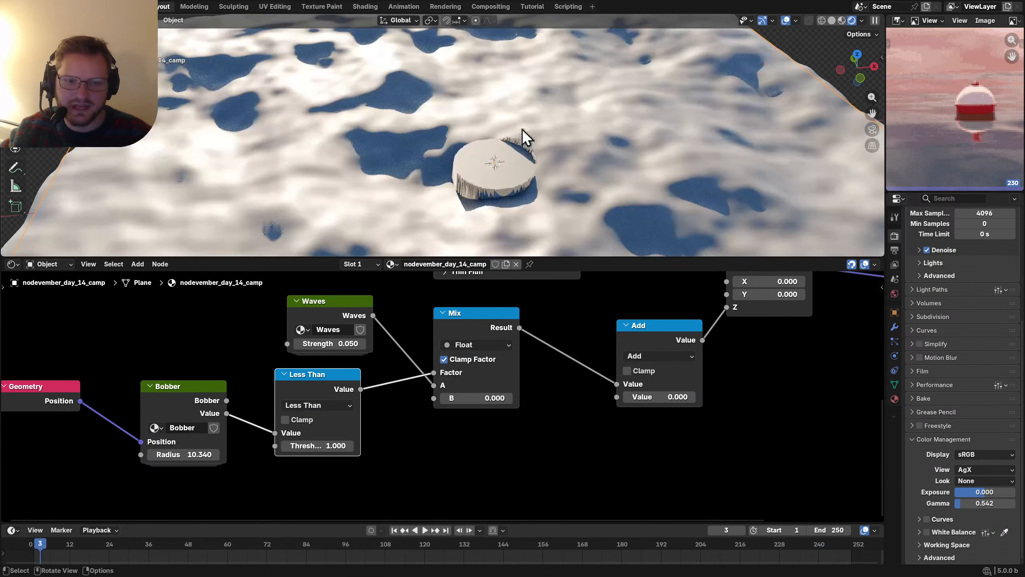
# Step: Mute the Add node after Mix, play the animation, stop it, and check the waves around the bobber's spot from side and above
pyautogui.press('space')
pyautogui.click(654, 325)
pyautogui.press('m')
pyautogui.scroll(-8, 496, 161)
pyautogui.moveTo(486, 156); pyautogui.dragTo(589, 117, button='middle')
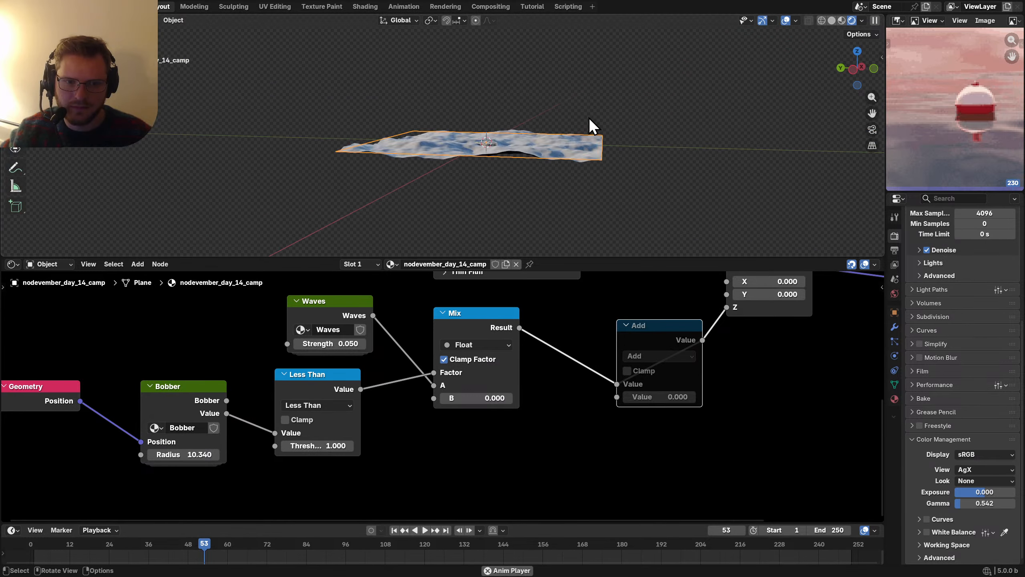
pyautogui.press('space')
pyautogui.scroll(6, 508, 148)
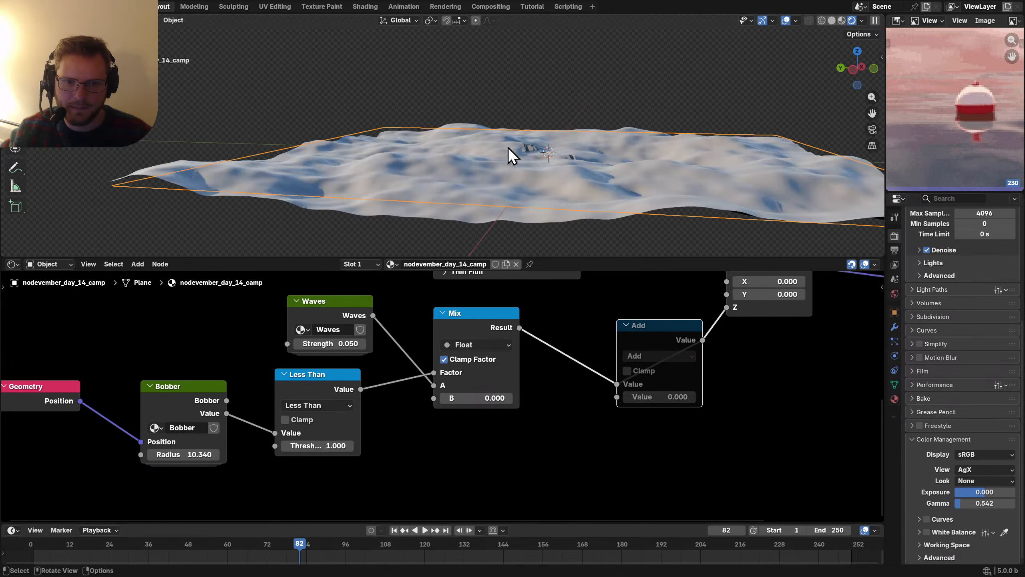
pyautogui.moveTo(508, 148); pyautogui.dragTo(439, 192, button='middle')
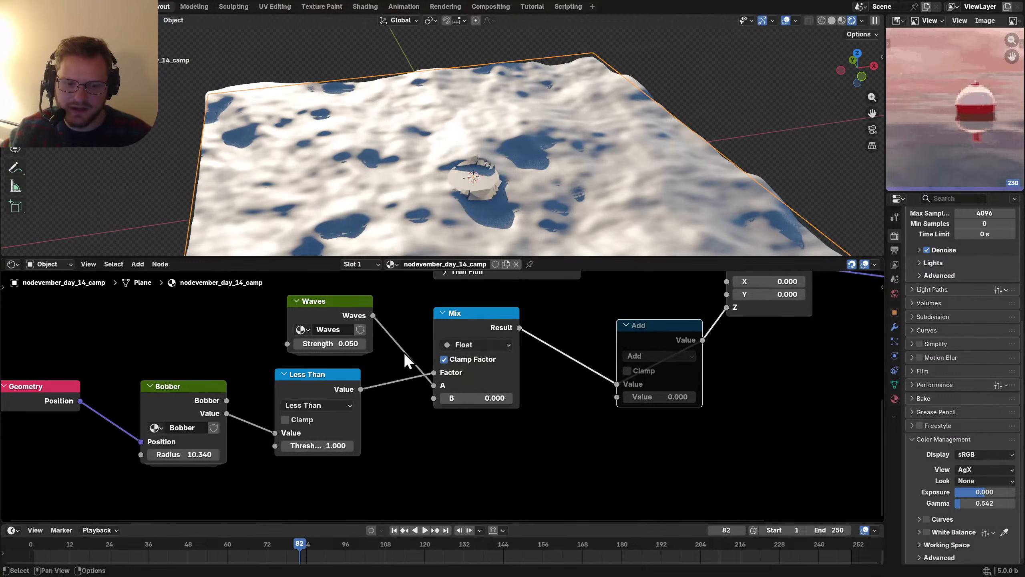
# Step: Move the Geometry, Bobber and Less Than nodes together farther away from the Waves and Mix nodes
pyautogui.moveTo(498, 353); pyautogui.dragTo(708, 306, button='middle')
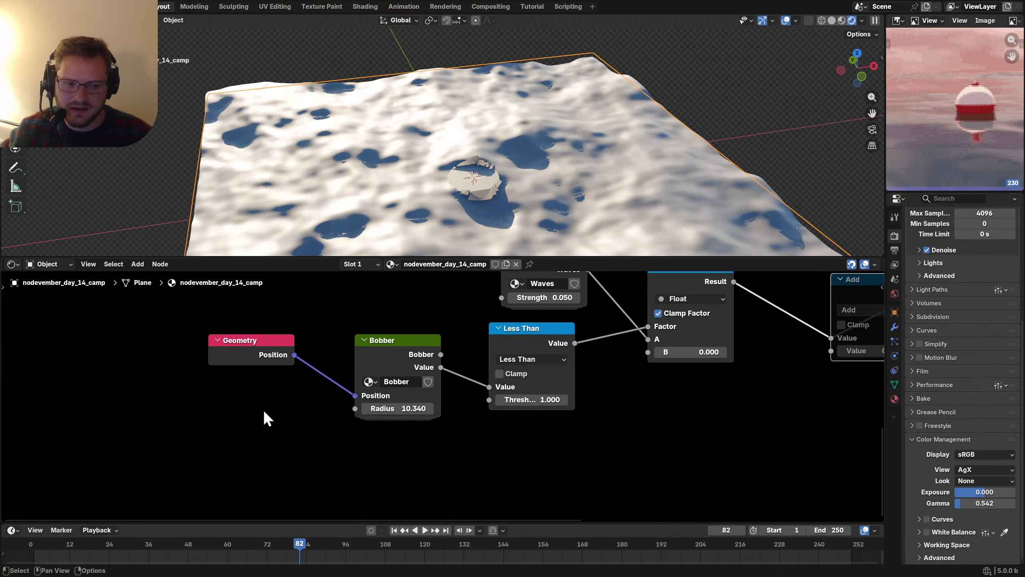
pyautogui.moveTo(166, 401); pyautogui.dragTo(543, 322)
pyautogui.press('g')
pyautogui.click(323, 333)
pyautogui.moveTo(674, 314); pyautogui.dragTo(463, 344, button='middle')
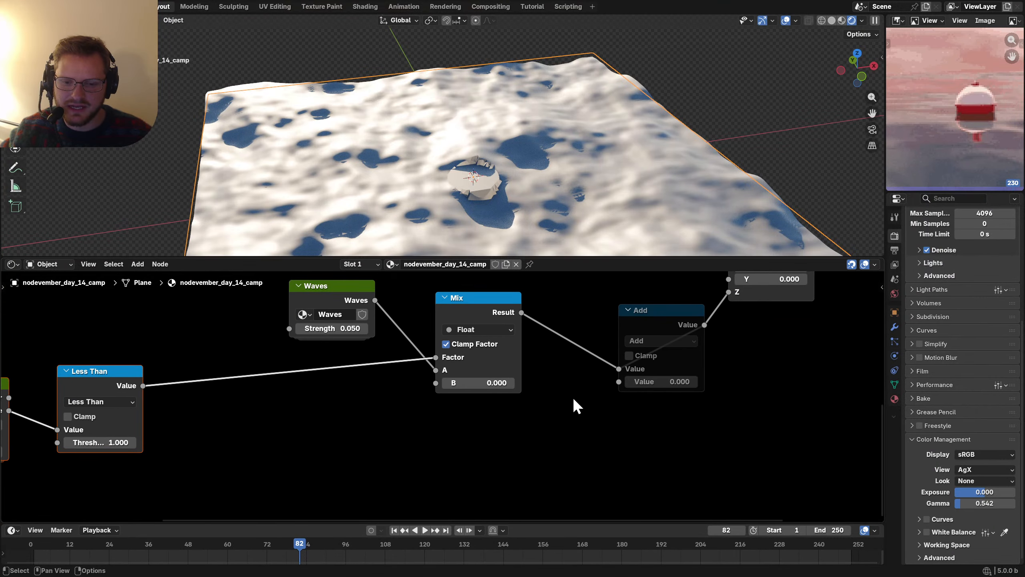
pyautogui.scroll(-3, 633, 331)
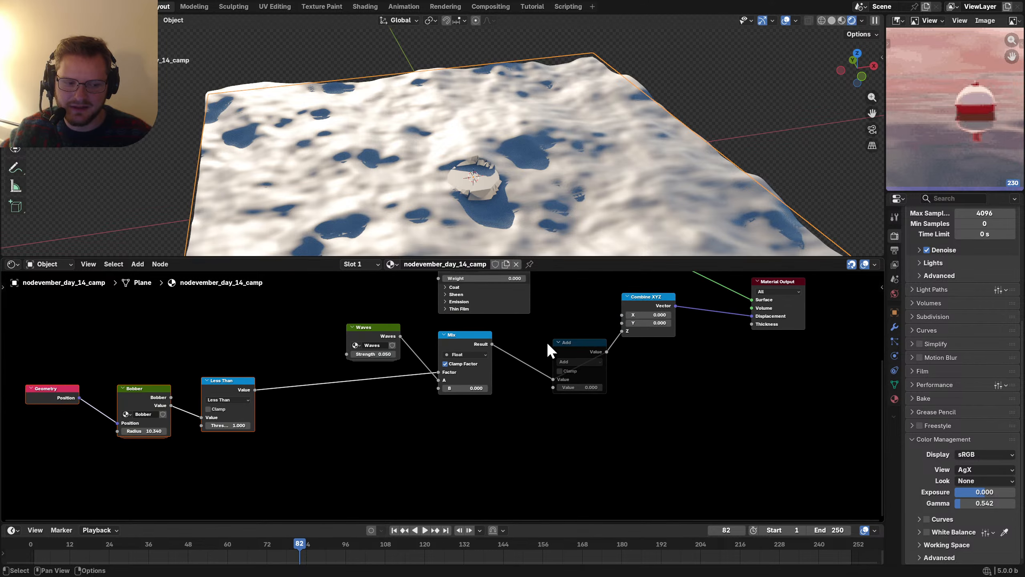
# Step: Delete the muted Add node while keeping its link, and connect the Bobber node's Bobber output to the Mix node's B input
pyautogui.scroll(2, 546, 341)
pyautogui.click(628, 330)
pyautogui.moveTo(534, 335); pyautogui.dragTo(625, 327, button='middle')
pyautogui.hotkey('ctrl', 'x')
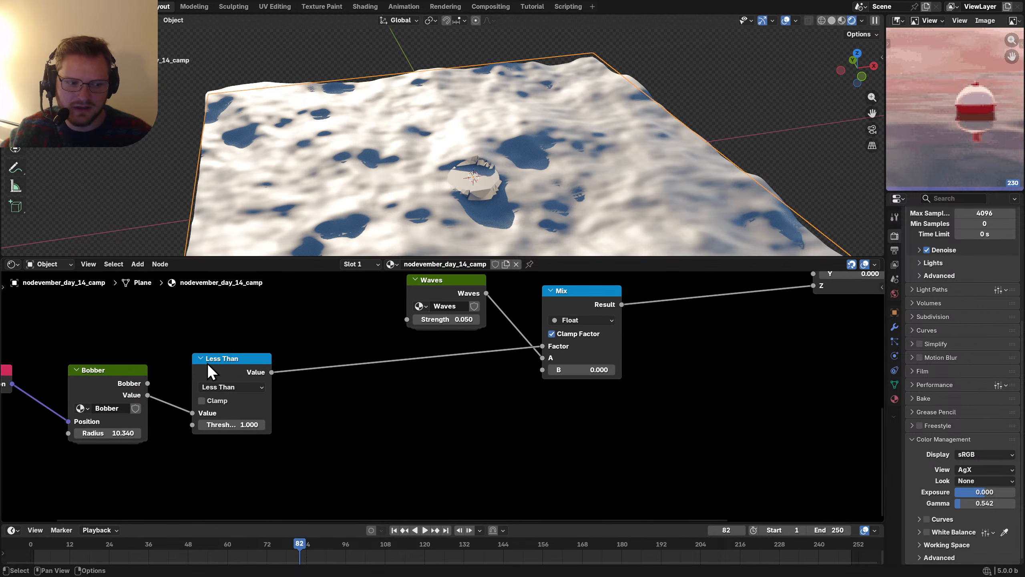
pyautogui.moveTo(147, 383); pyautogui.dragTo(542, 369)
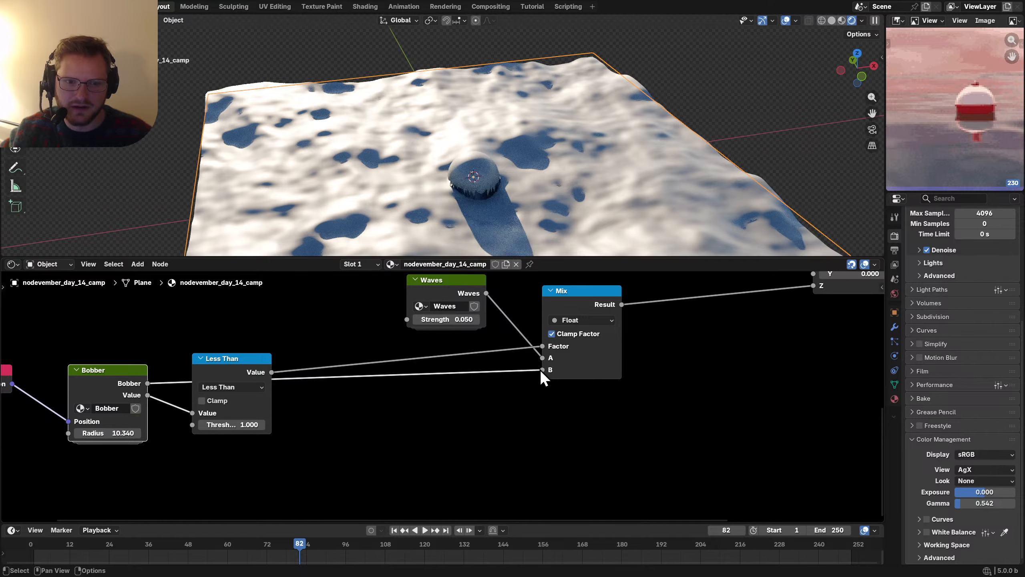
# Step: Play the animation and examine the bobber's shape and its edge against the moving waves from several angles
pyautogui.moveTo(446, 180); pyautogui.dragTo(379, 114, button='middle')
pyautogui.press('space')
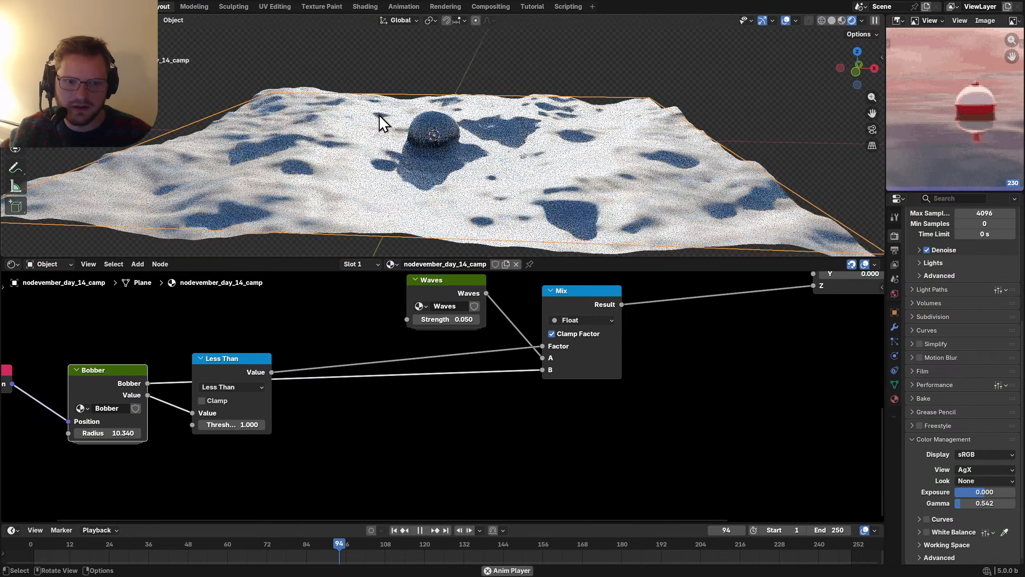
pyautogui.scroll(4, 468, 121)
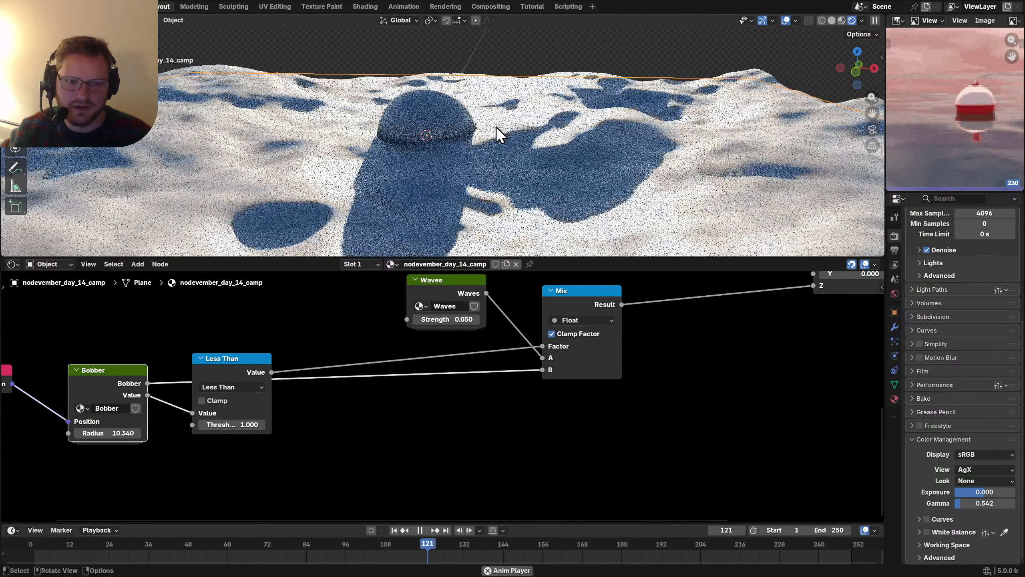
pyautogui.moveTo(503, 128); pyautogui.dragTo(563, 122, button='middle')
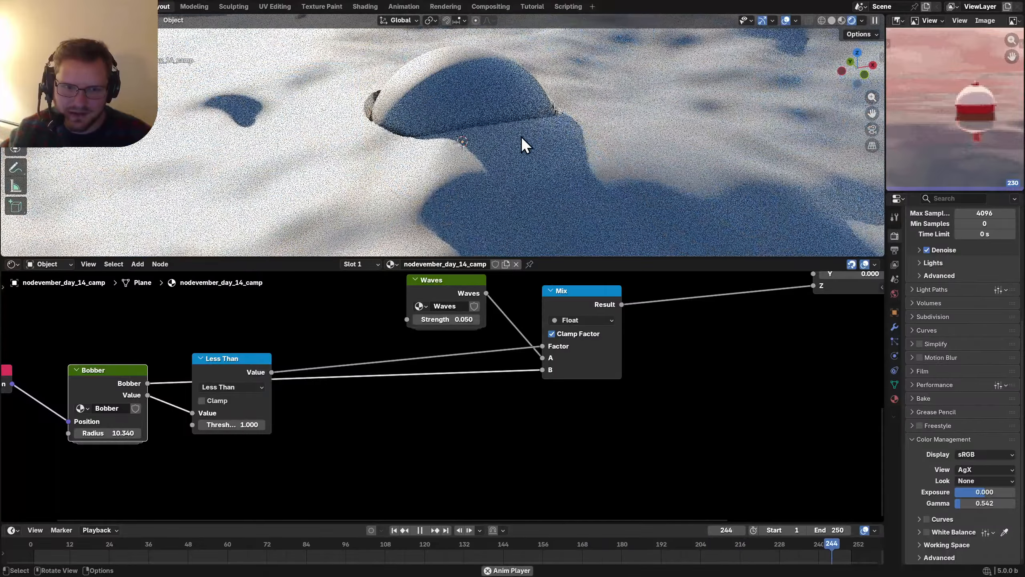
pyautogui.press('space')
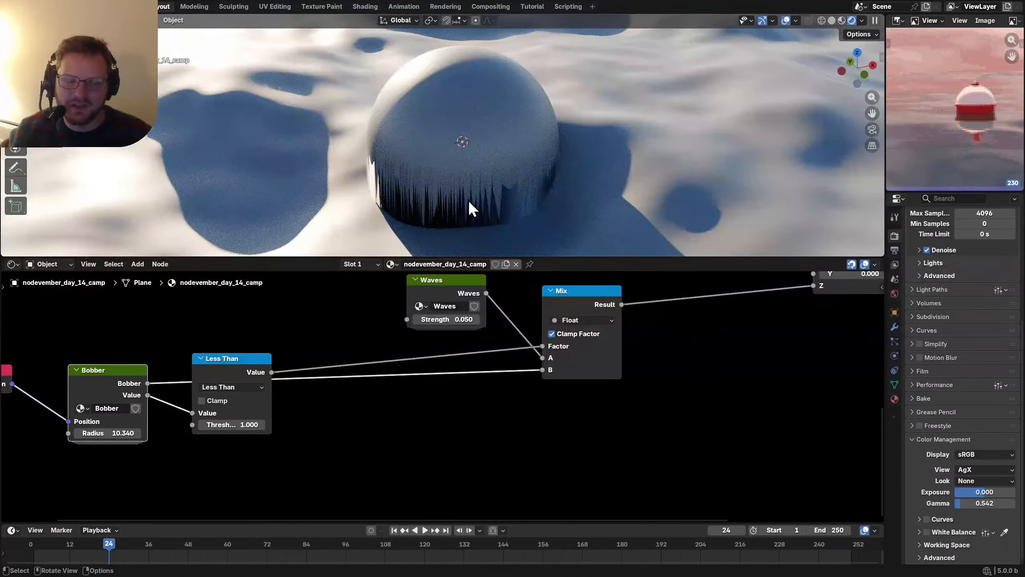
pyautogui.scroll(-9, 484, 363)
pyautogui.press('space')
pyautogui.press('space')
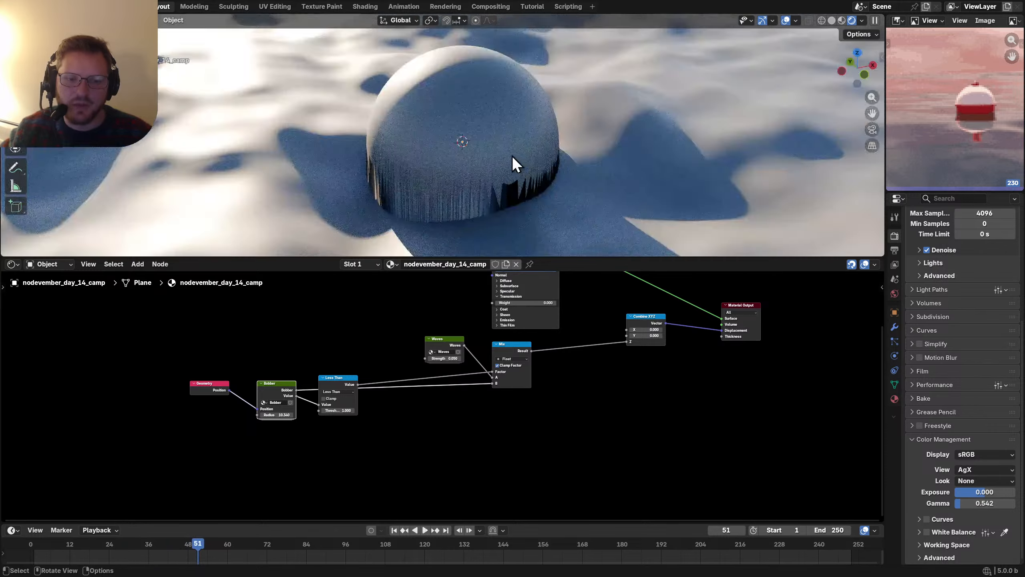
pyautogui.scroll(-5, 507, 156)
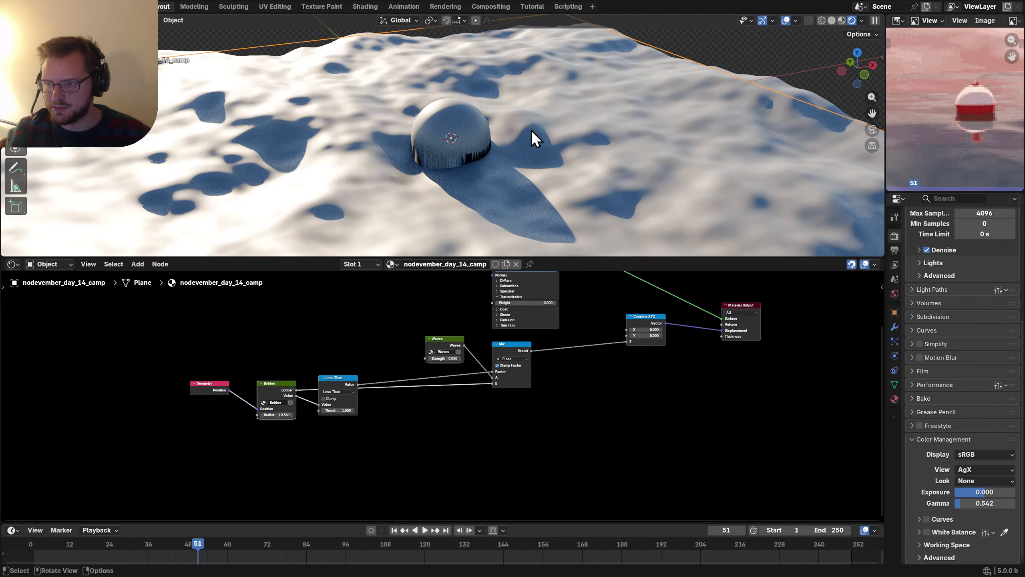
# Step: Widen the properties area, set the plane's Subdivision modifier to 1 for both Levels Viewport and Render, and save the file
pyautogui.hotkey('ctrl', 's')
pyautogui.click(894, 327)
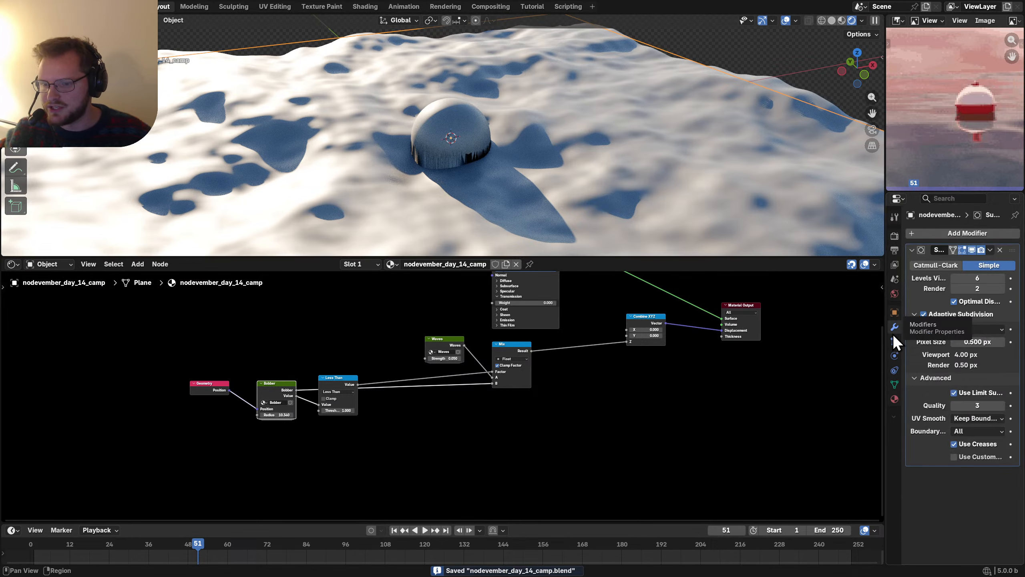
pyautogui.moveTo(884, 324); pyautogui.dragTo(762, 318)
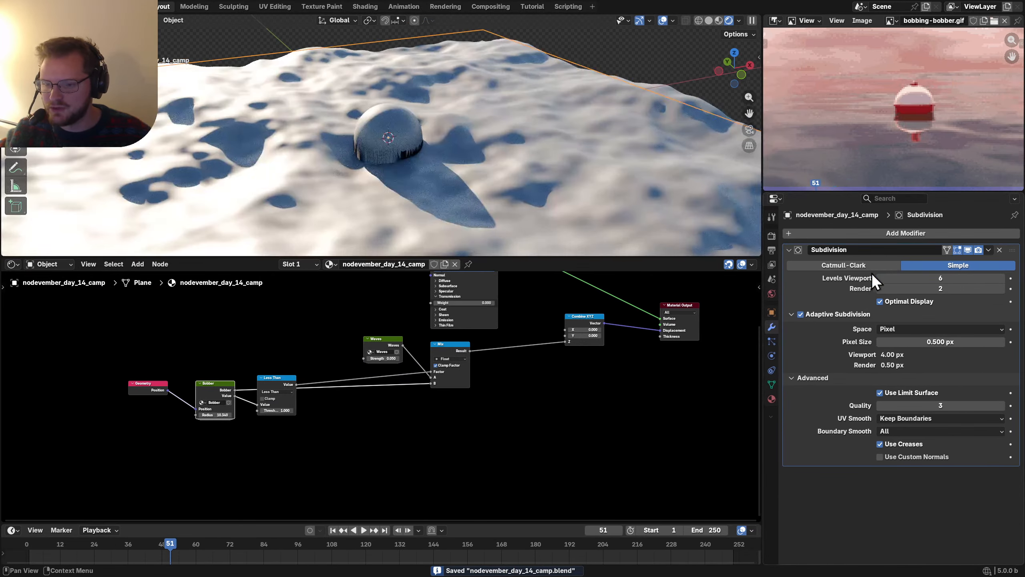
pyautogui.click(923, 280)
pyautogui.write('2')
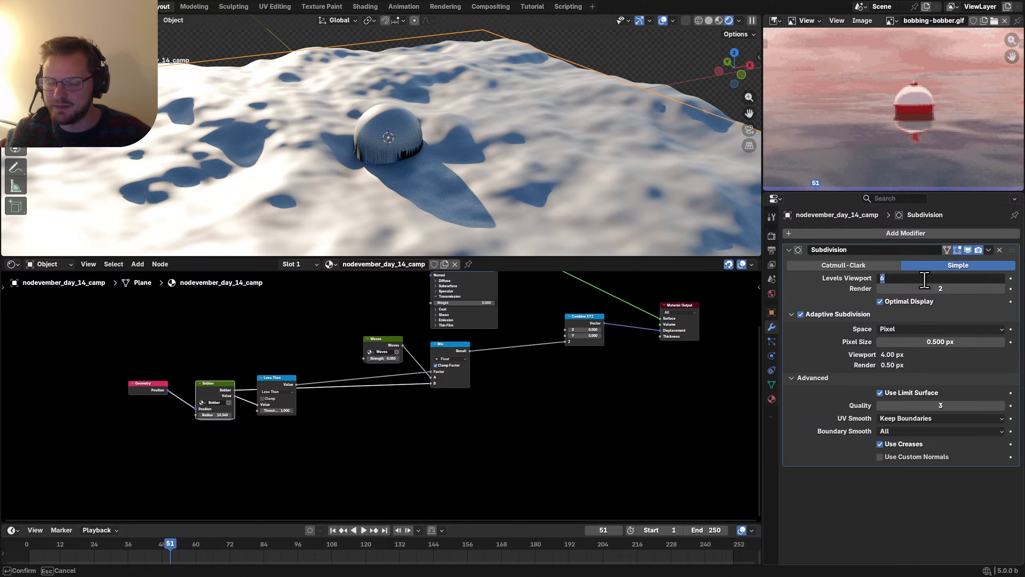
pyautogui.click(898, 524)
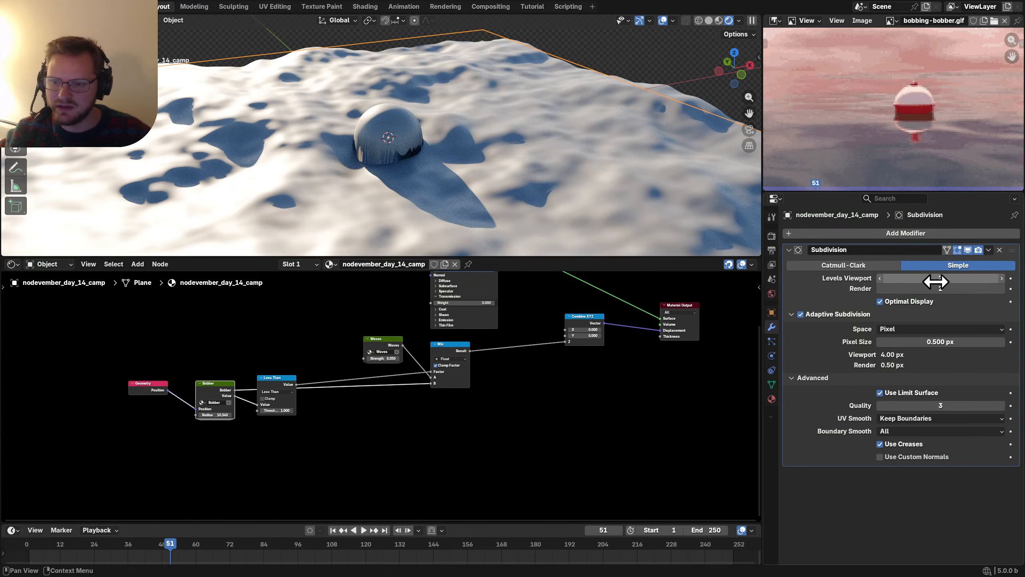
pyautogui.click(883, 281)
pyautogui.click(880, 290)
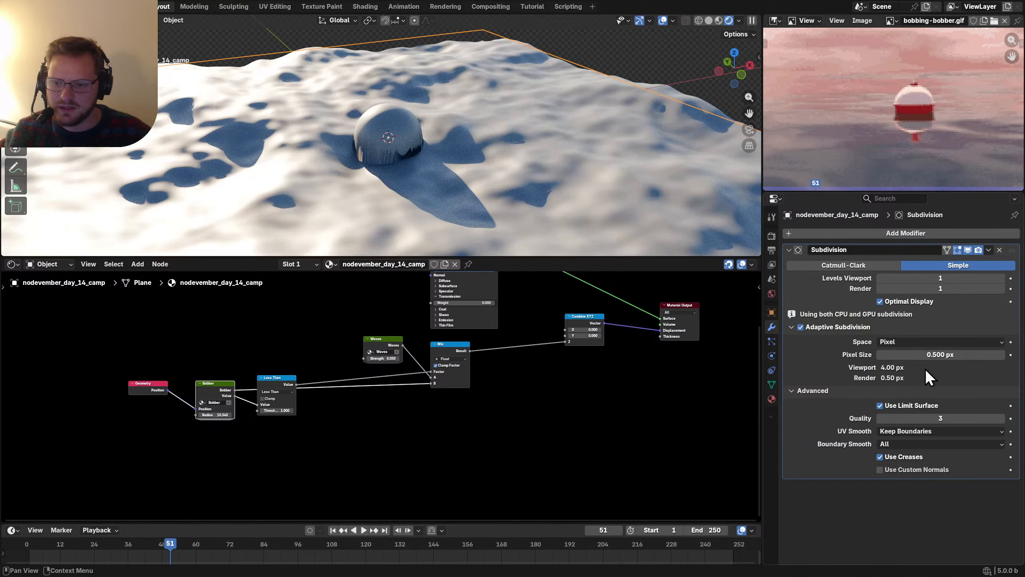
pyautogui.scroll(3, 451, 160)
pyautogui.hotkey('ctrl', 's')
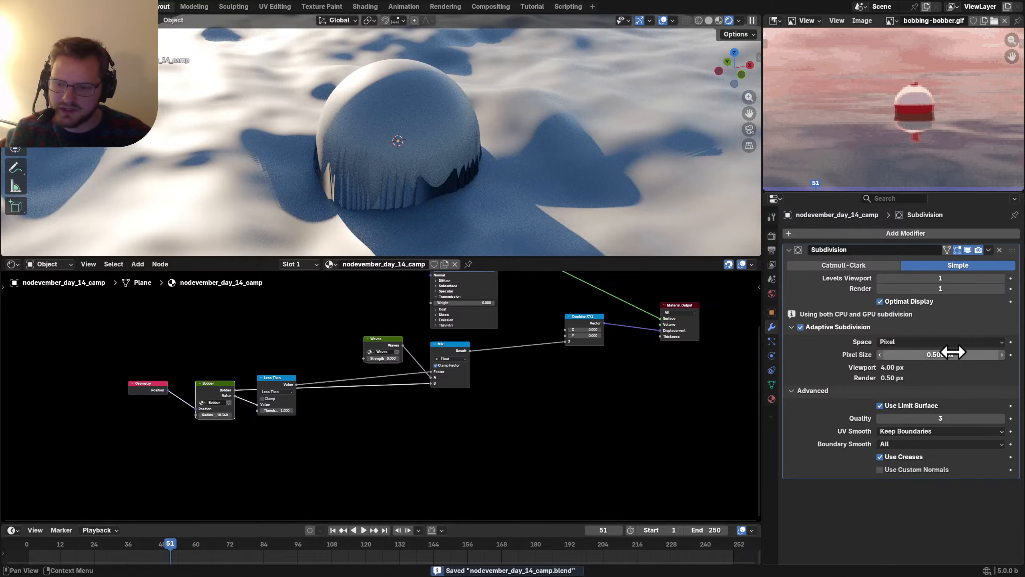
# Step: Try a Pixel Size of 0.1 px for the adaptive subdivision, and set it back to 0.5 px
pyautogui.click(953, 352)
pyautogui.write('0.1')
pyautogui.press('Return')
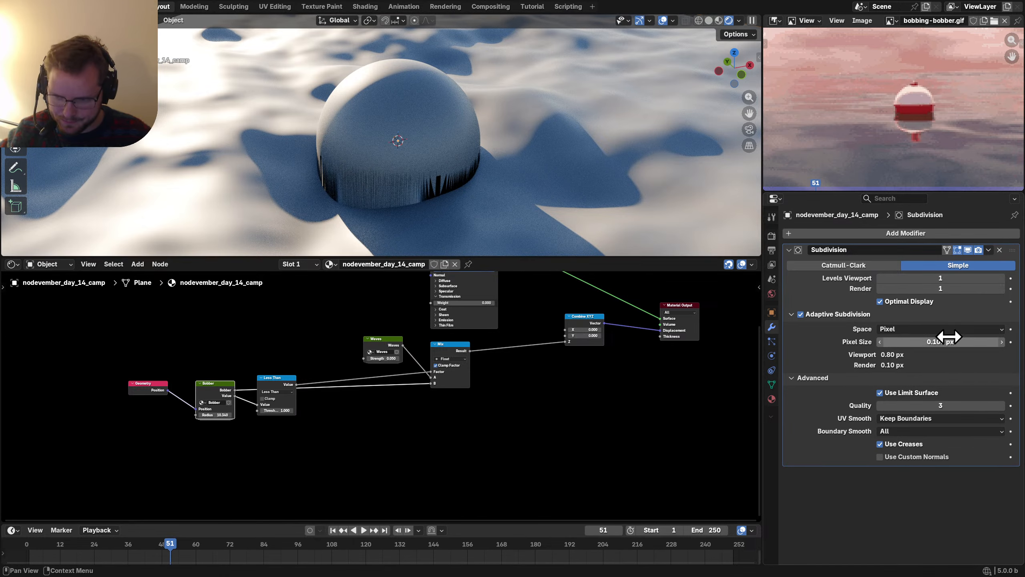
pyautogui.click(944, 342)
pyautogui.write('0.5')
pyautogui.press('Return')
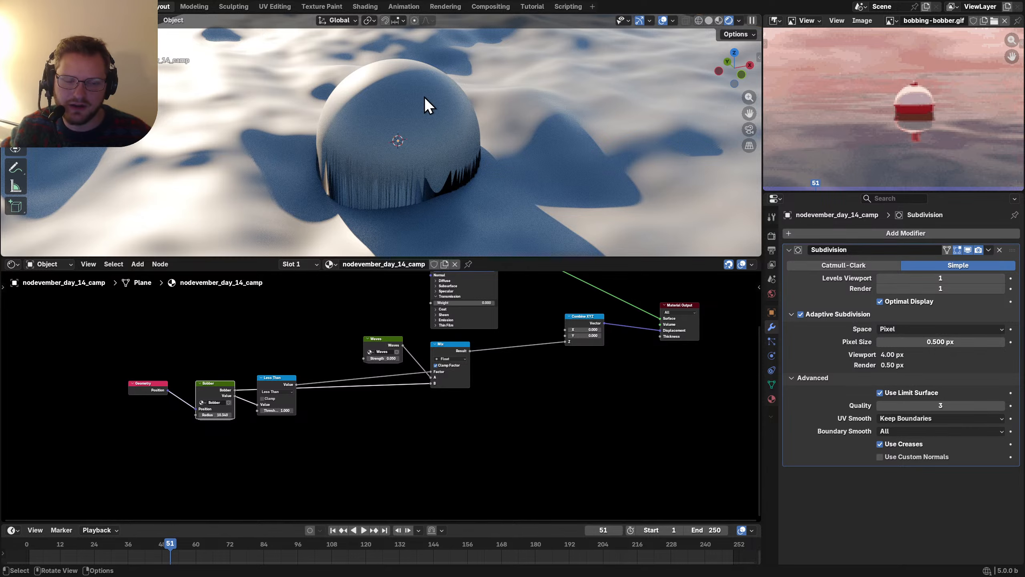
# Step: Lower the Less Than node clear of the Bobber link and add a Map Range node fed by the Bobber node's Value output
pyautogui.moveTo(361, 388); pyautogui.dragTo(483, 361, button='middle')
pyautogui.scroll(6, 430, 383)
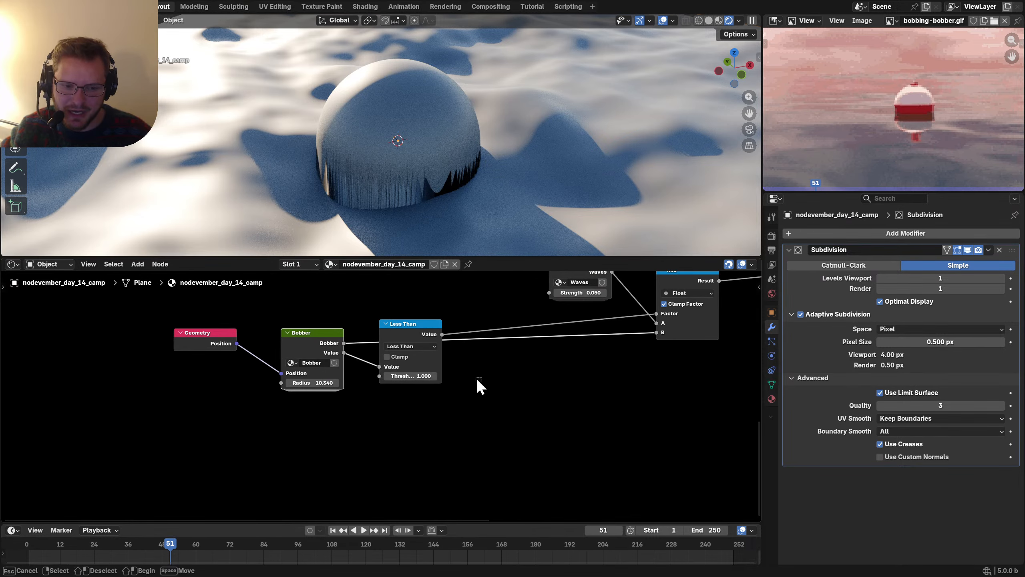
pyautogui.moveTo(411, 351)
pyautogui.mouseDown()
pyautogui.moveTo(428, 374)
pyautogui.moveTo(427, 402)
pyautogui.moveTo(416, 334)
pyautogui.moveTo(415, 359)
pyautogui.mouseUp()
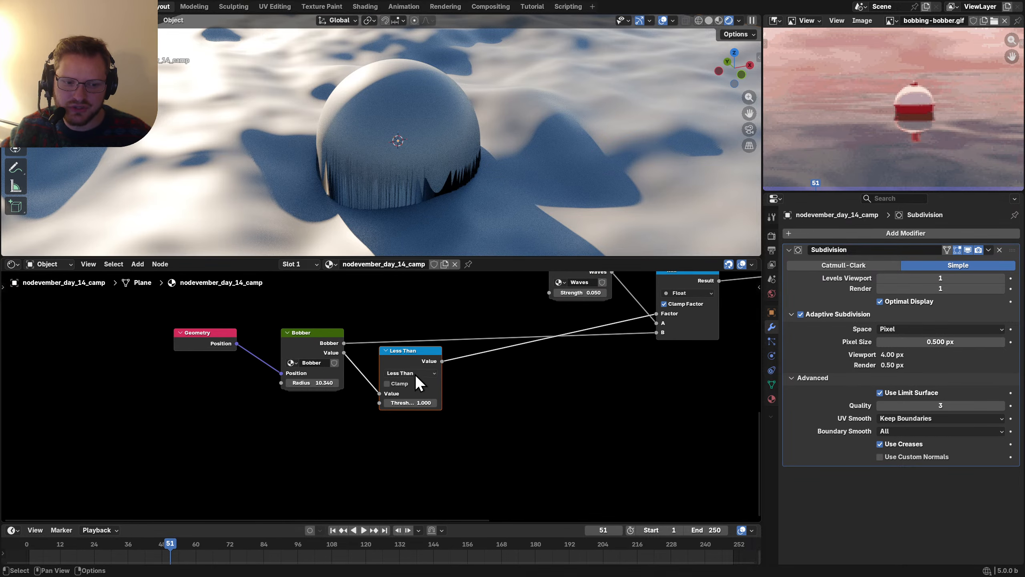
pyautogui.scroll(-3, 412, 152)
pyautogui.moveTo(412, 152); pyautogui.dragTo(383, 193, button='middle')
pyautogui.scroll(2, 469, 427)
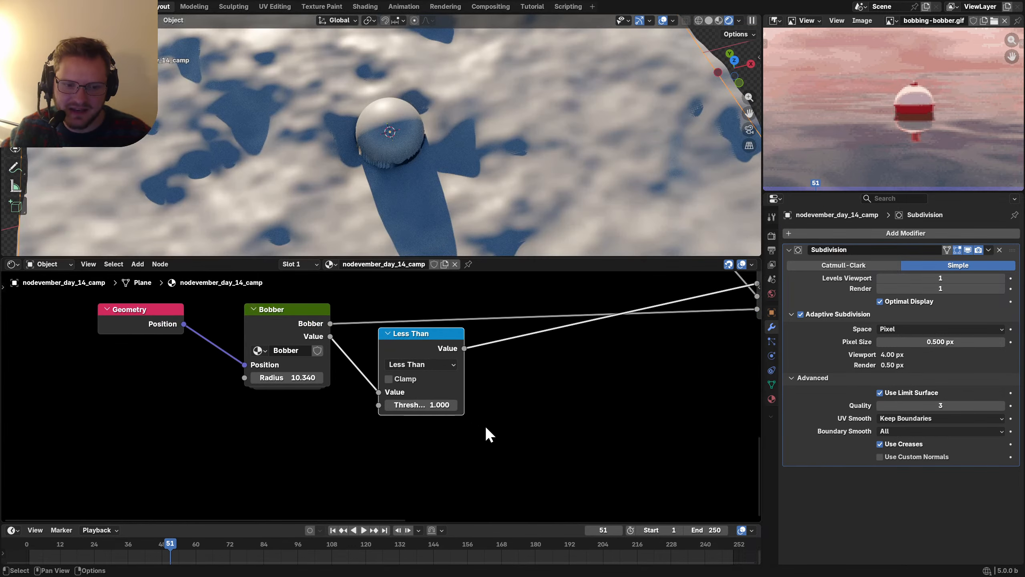
pyautogui.moveTo(402, 357); pyautogui.dragTo(242, 388, button='middle')
pyautogui.moveTo(171, 367); pyautogui.dragTo(363, 413)
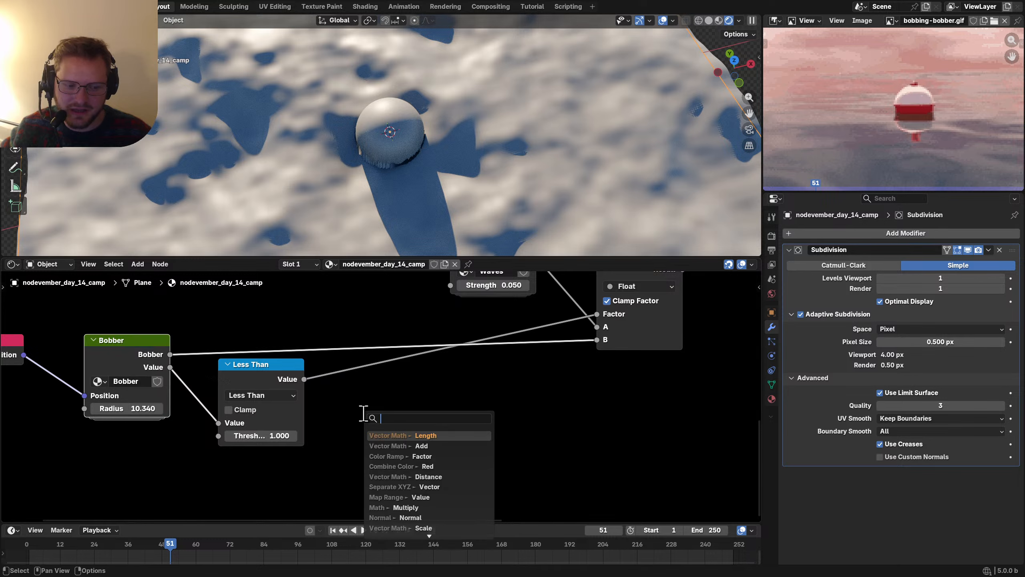
pyautogui.write('ran')
pyautogui.press('Return')
pyautogui.click(407, 456)
# Step: Set the Map Range node's From Min to 0.9 and connect its Result to the Mix node's Factor
pyautogui.moveTo(407, 455); pyautogui.dragTo(413, 396, button='middle')
pyautogui.scroll(3, 416, 404)
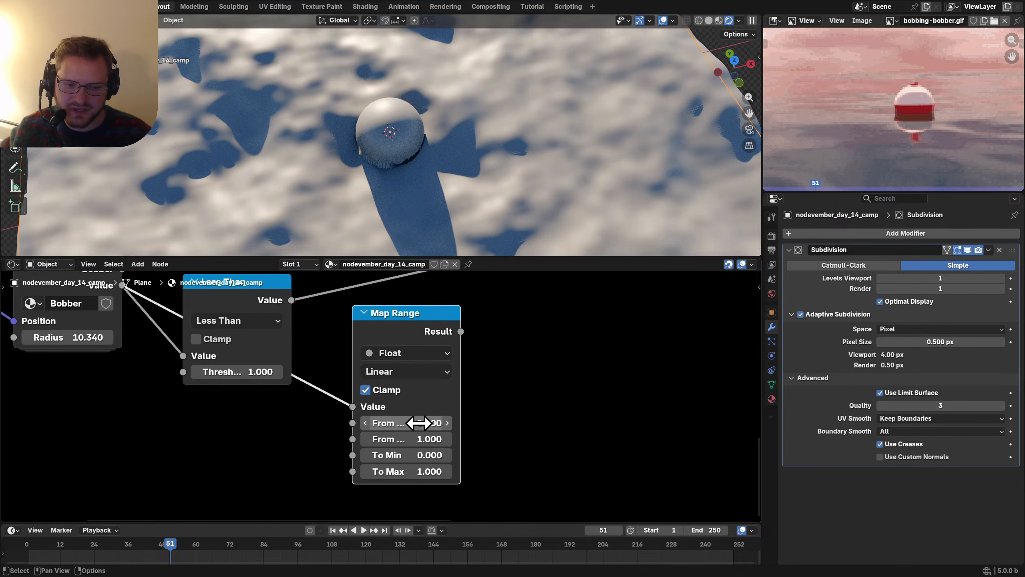
pyautogui.click(419, 422)
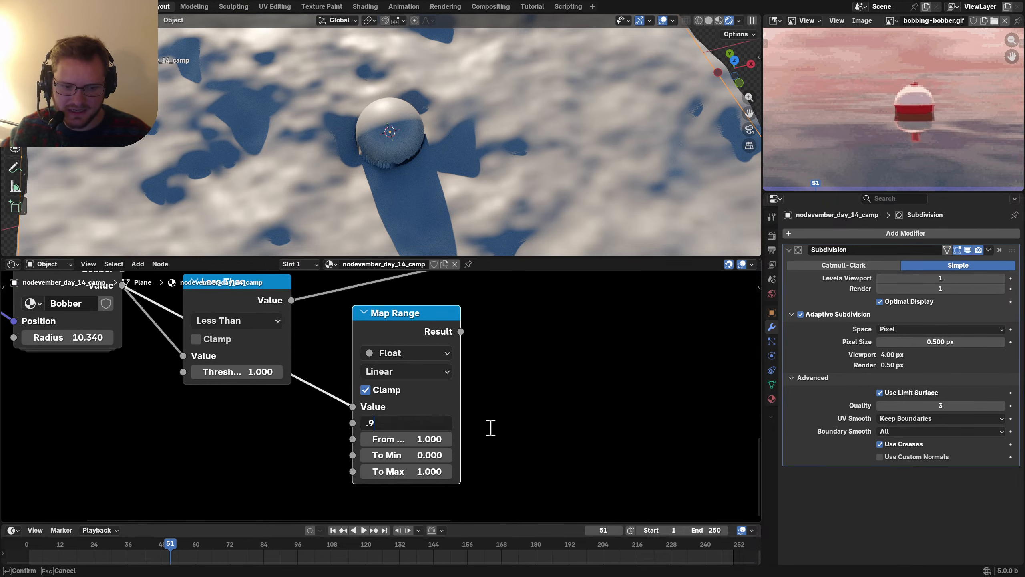
pyautogui.press('Return')
pyautogui.scroll(-3, 491, 430)
pyautogui.moveTo(465, 367); pyautogui.dragTo(412, 438, button='middle')
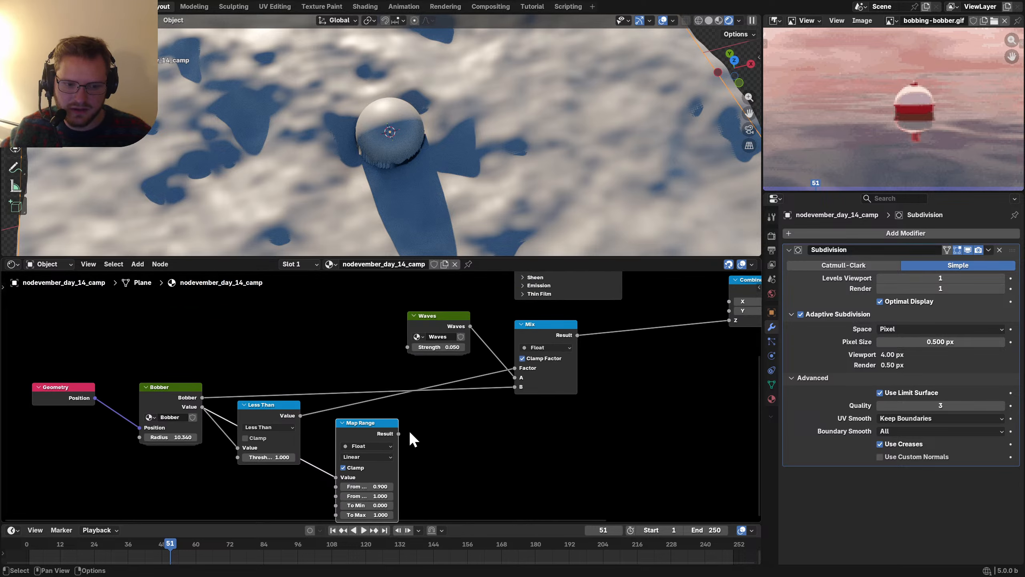
pyautogui.moveTo(398, 433); pyautogui.dragTo(514, 367)
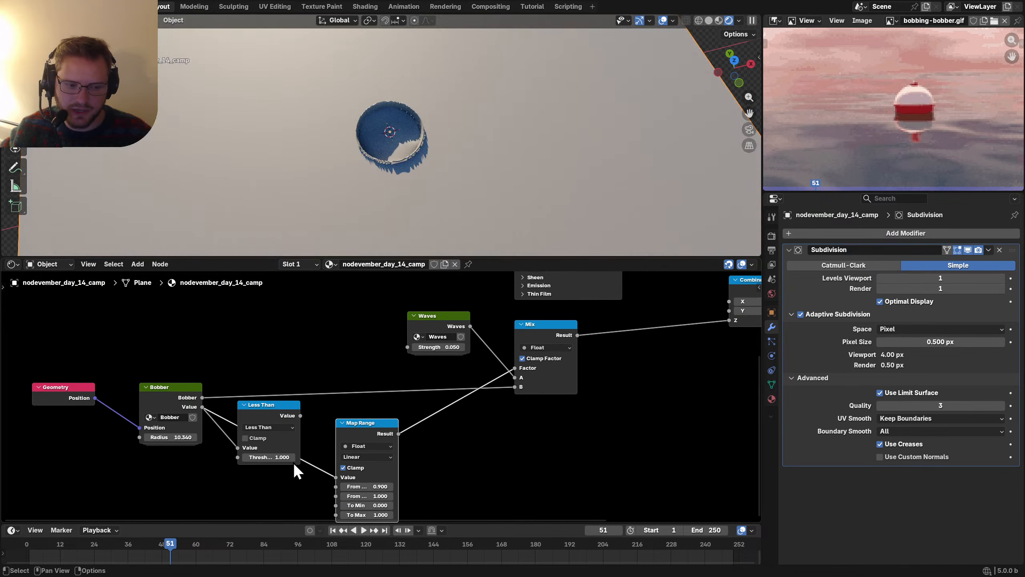
# Step: Delete the unused Less Than node and invert the Map Range output with To Min 1 and To Max 0
pyautogui.click(293, 463)
pyautogui.press('x')
pyautogui.moveTo(308, 450); pyautogui.dragTo(352, 374, button='middle')
pyautogui.scroll(5, 406, 422)
pyautogui.click(431, 450)
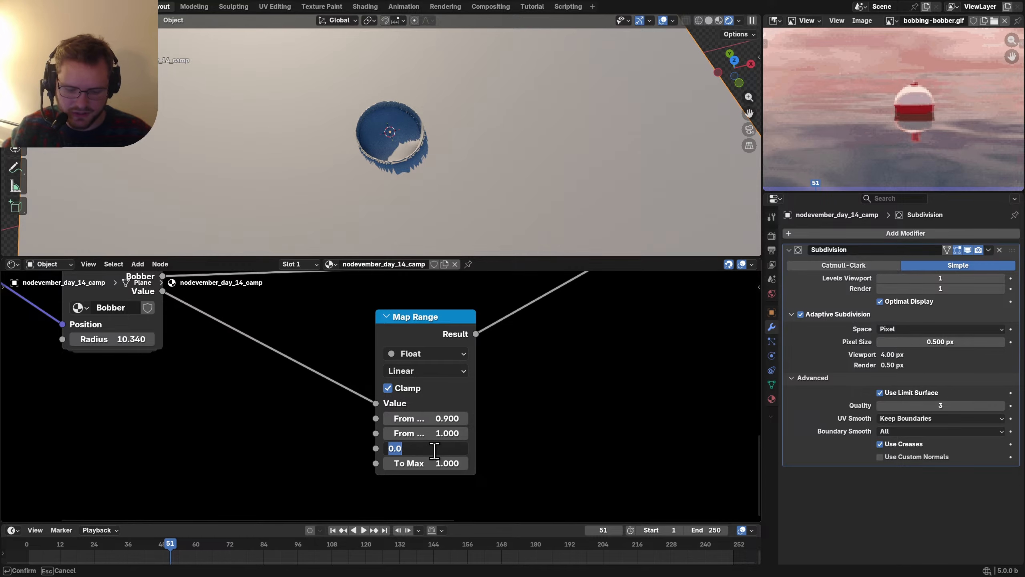
pyautogui.write('1')
pyautogui.press('Tab')
pyautogui.write('0')
pyautogui.press('Return')
# Step: Move the Map Range node closer to the Bobber node, view the bobber from the side, and edit the From Min value
pyautogui.moveTo(402, 369); pyautogui.dragTo(330, 354)
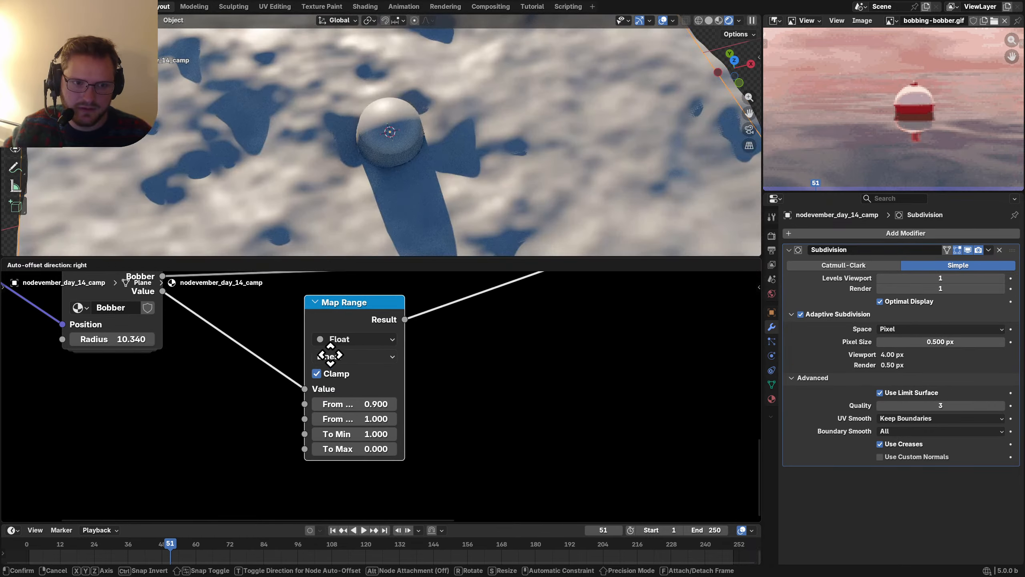
pyautogui.moveTo(389, 156); pyautogui.dragTo(441, 83, button='middle')
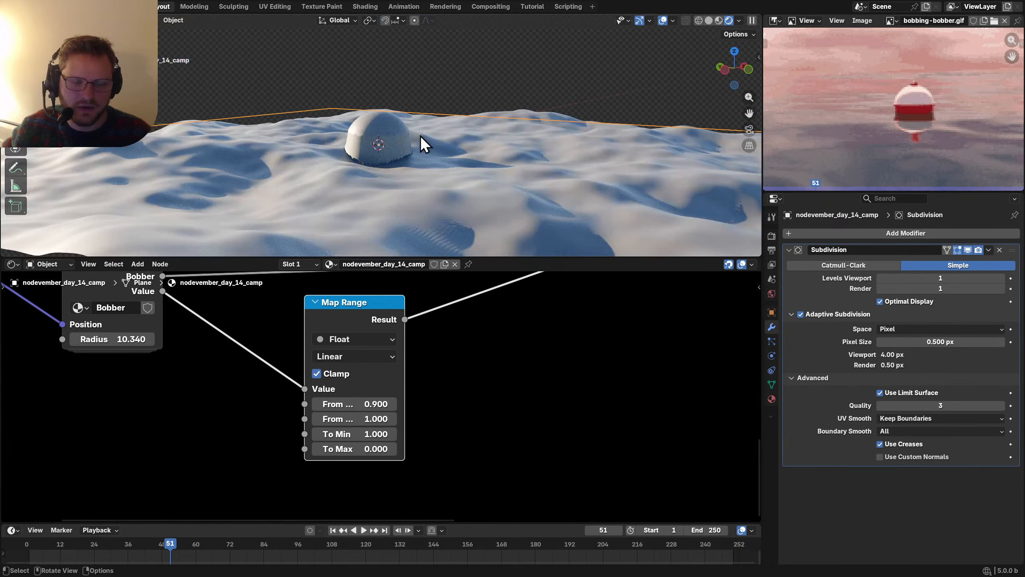
pyautogui.click(368, 402)
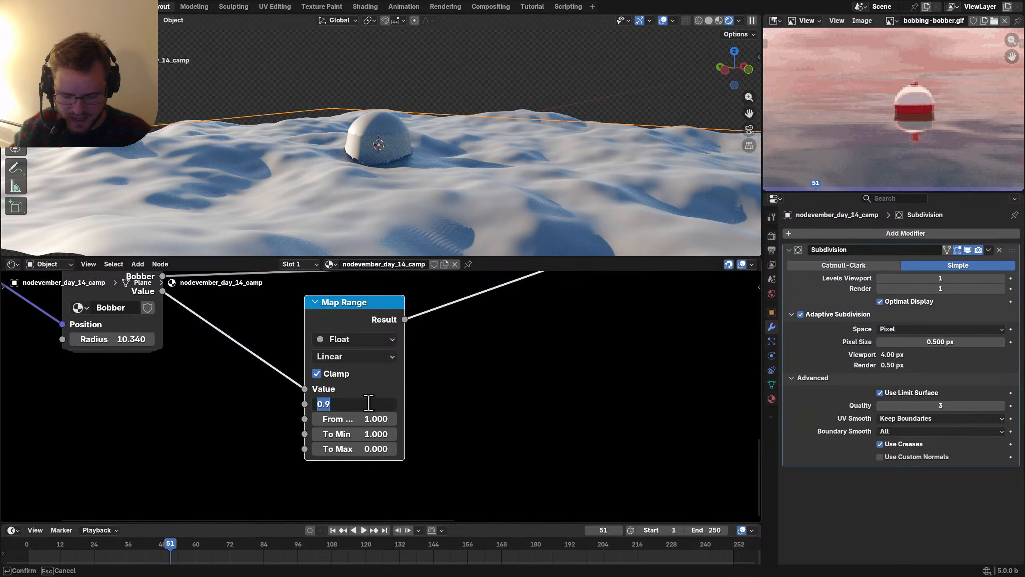
pyautogui.press('Return')
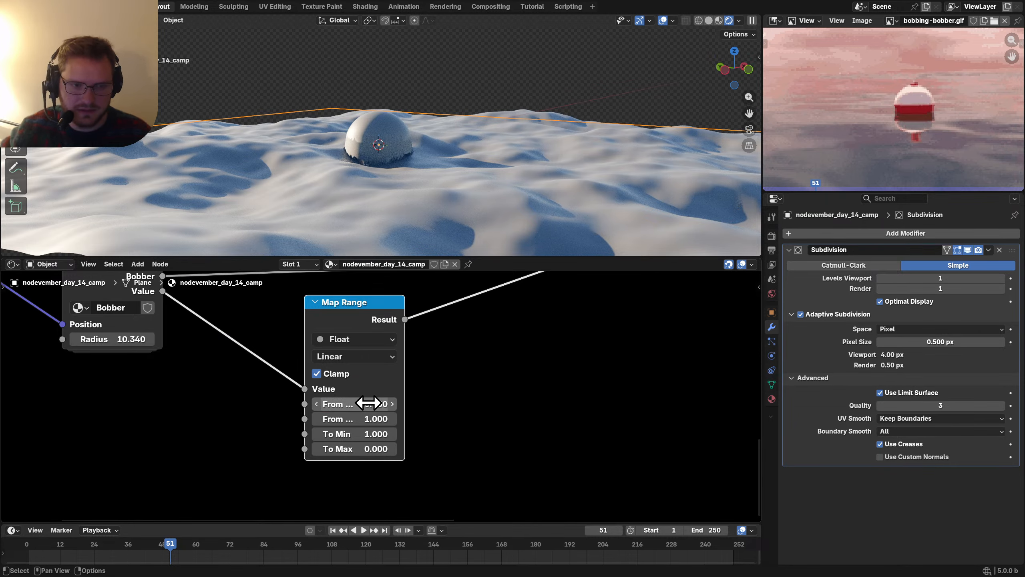
# Step: Play the animation to check the bobber against the waves and move the Waves node away from the Mix node
pyautogui.press('space')
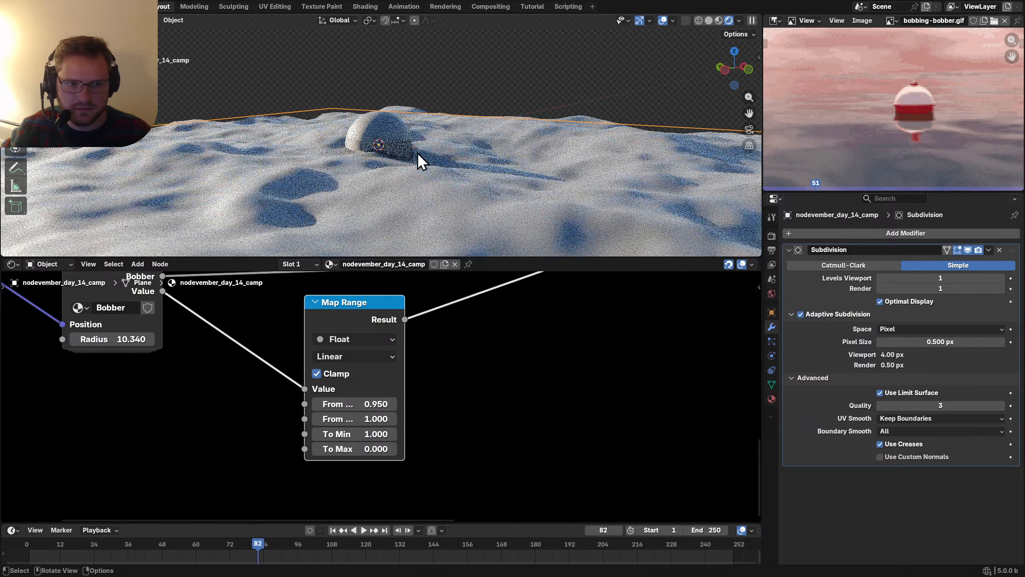
pyautogui.scroll(-4, 449, 358)
pyautogui.scroll(3, 304, 438)
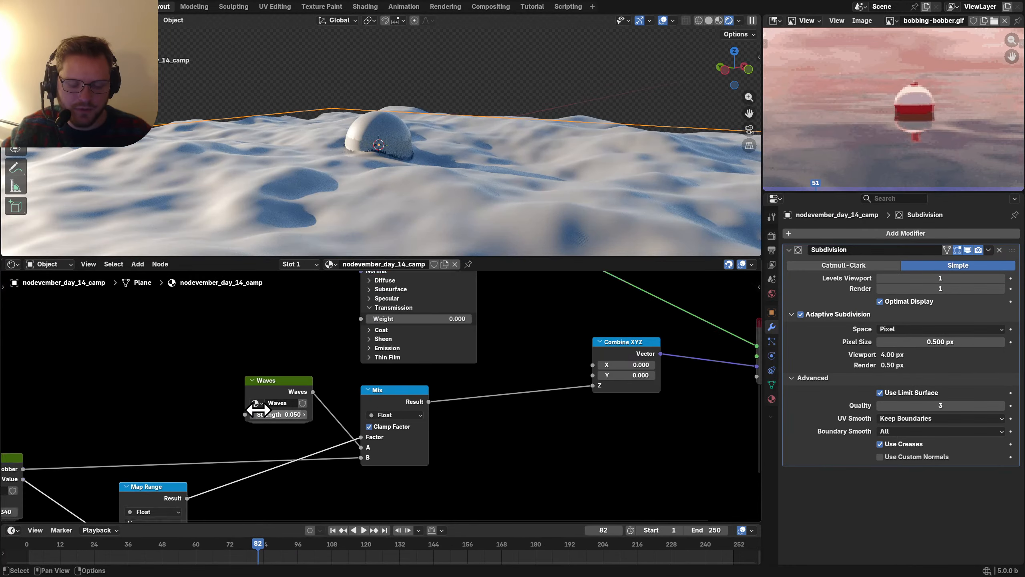
pyautogui.moveTo(258, 410); pyautogui.dragTo(359, 390, button='middle')
pyautogui.moveTo(310, 407); pyautogui.dragTo(419, 357)
pyautogui.press('g')
pyautogui.click(323, 355)
pyautogui.moveTo(357, 106); pyautogui.dragTo(295, 121, button='middle')
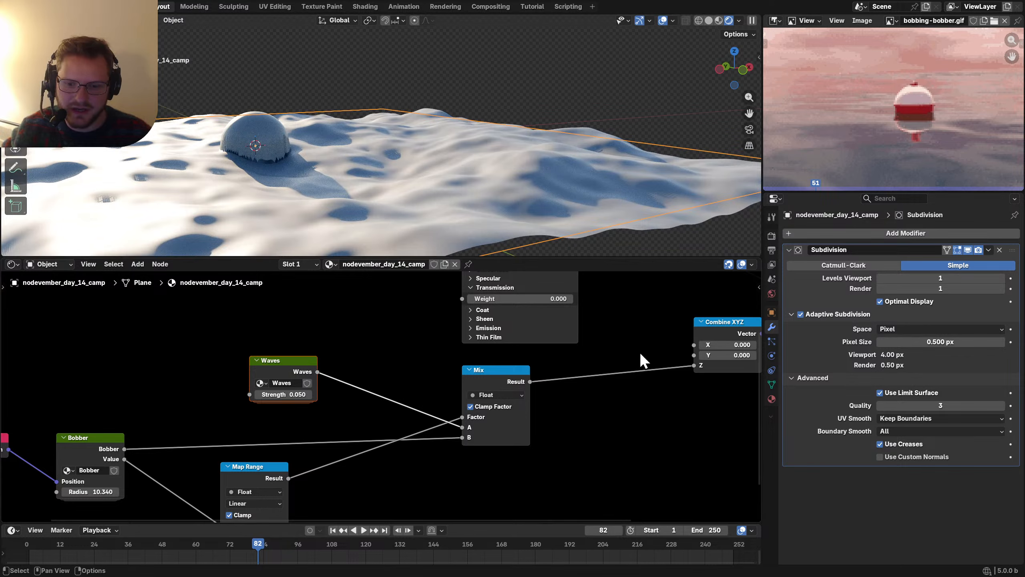
pyautogui.press('g')
pyautogui.click(309, 392)
# Step: Insert a Math node set to Add between the Waves node and the Mix node's A input, with its value at 0.020
pyautogui.hotkey('shift', 'a')
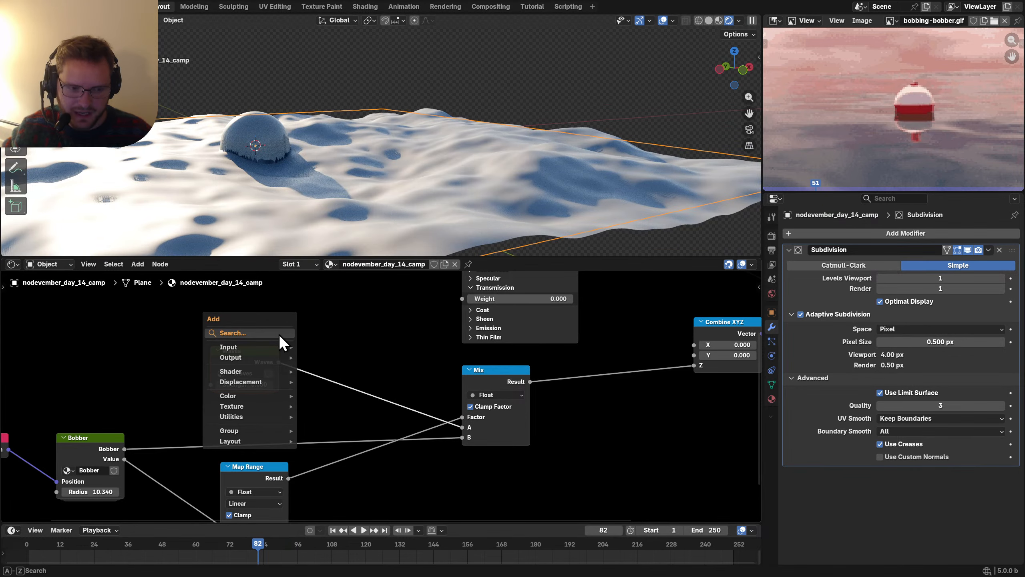
pyautogui.write('mat')
pyautogui.press('Return')
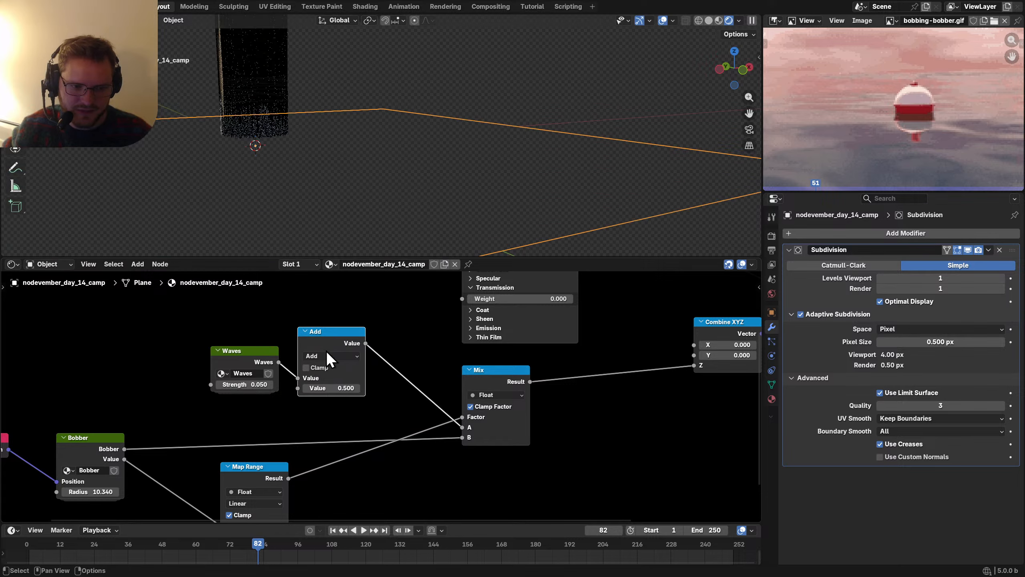
pyautogui.click(343, 386)
pyautogui.press('BackSpace')
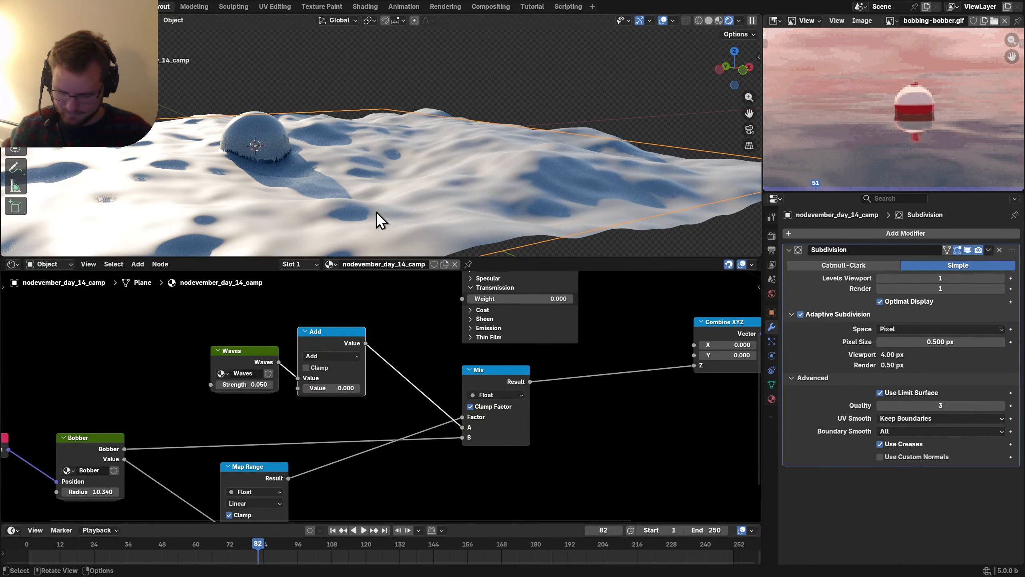
pyautogui.moveTo(322, 389); pyautogui.dragTo(335, 389)
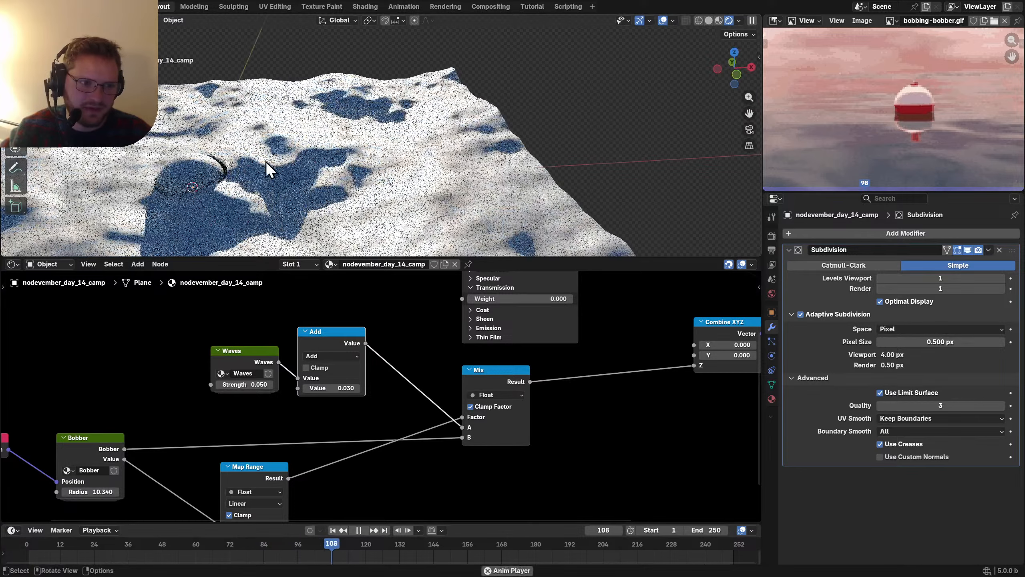
pyautogui.scroll(4, 428, 104)
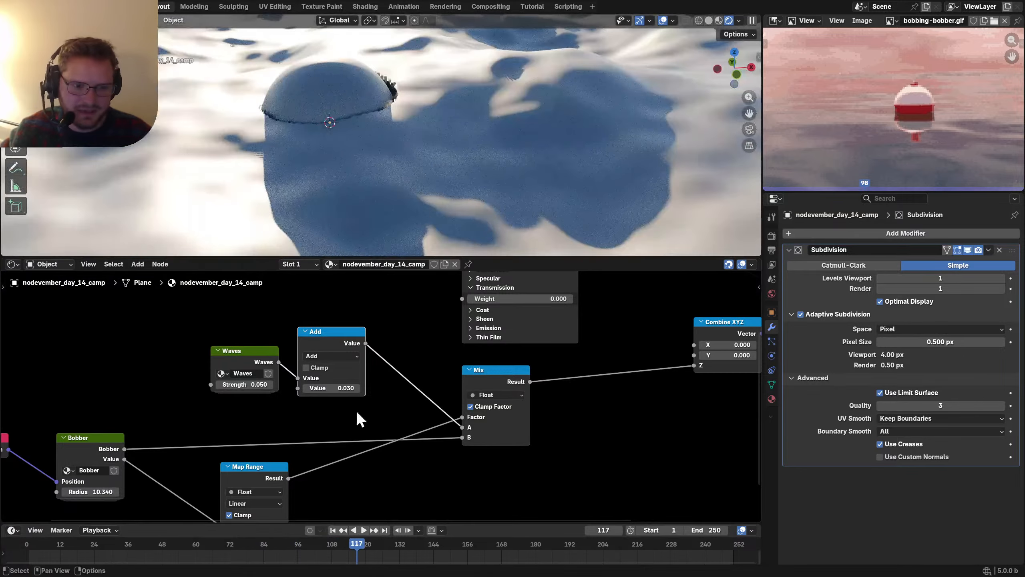
pyautogui.moveTo(335, 389); pyautogui.dragTo(334, 390)
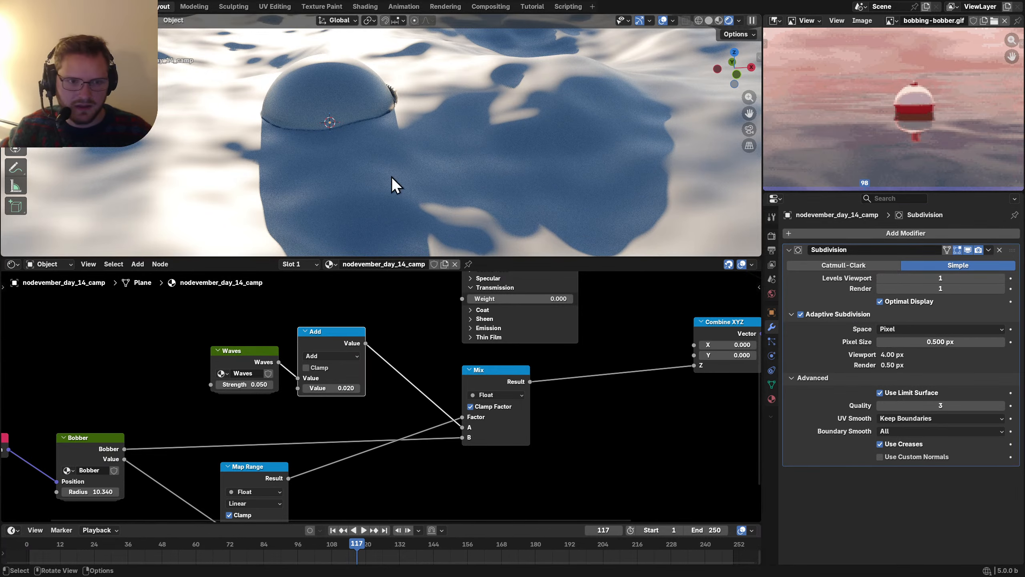
# Step: Play the animation, step back one frame while viewing the bobber from above, and save the file
pyautogui.press('space')
pyautogui.press('space')
pyautogui.moveTo(270, 476); pyautogui.dragTo(307, 417, button='middle')
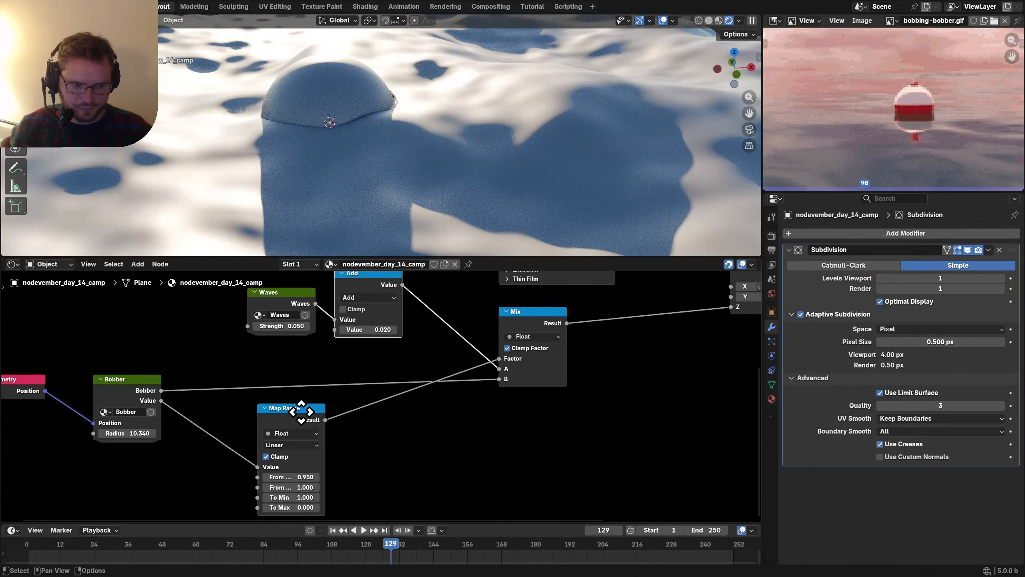
pyautogui.click(307, 476)
pyautogui.press('Escape')
pyautogui.moveTo(403, 142); pyautogui.dragTo(421, 174, button='middle')
pyautogui.press('Left')
pyautogui.hotkey('ctrl', 's')
# Step: Set the Adaptive Subdivision pixel size to 0.3 px and inspect the bobber's edge up close
pyautogui.click(954, 340)
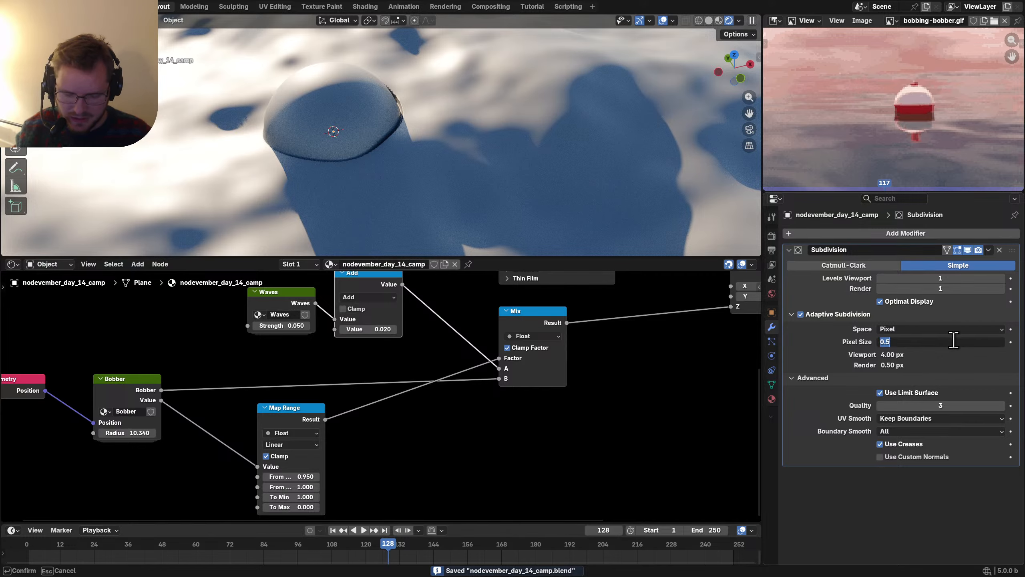
pyautogui.write('0.3')
pyautogui.press('Return')
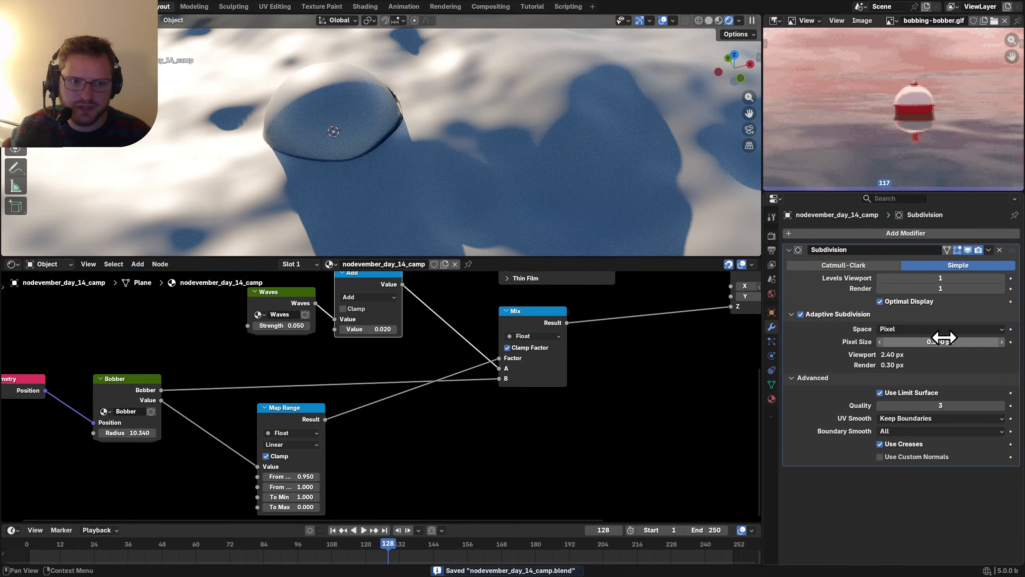
pyautogui.scroll(-5, 382, 166)
pyautogui.scroll(8, 384, 152)
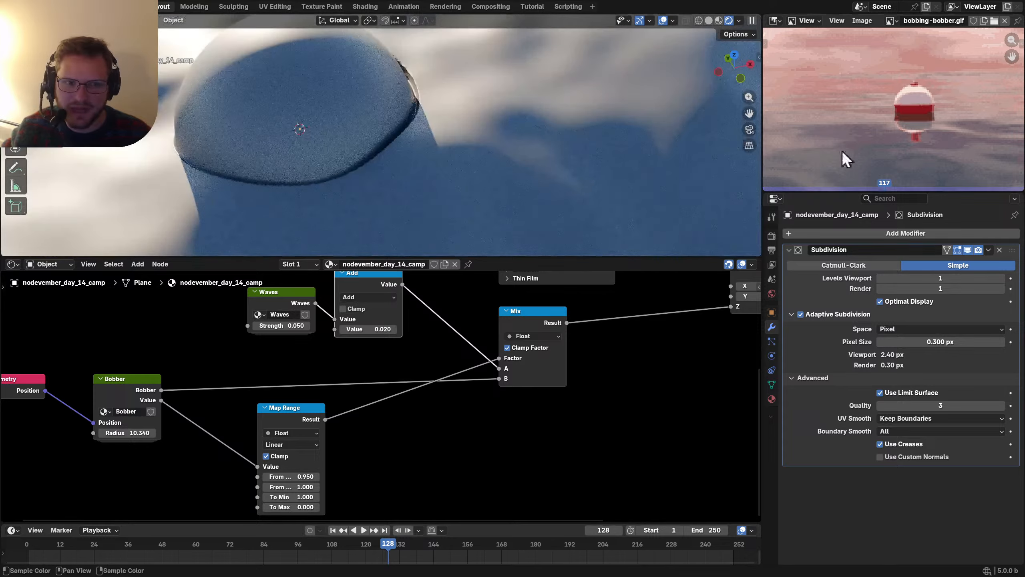
# Step: Raise the Subdivision modifier's viewport and render levels to 4
pyautogui.click(1001, 278)
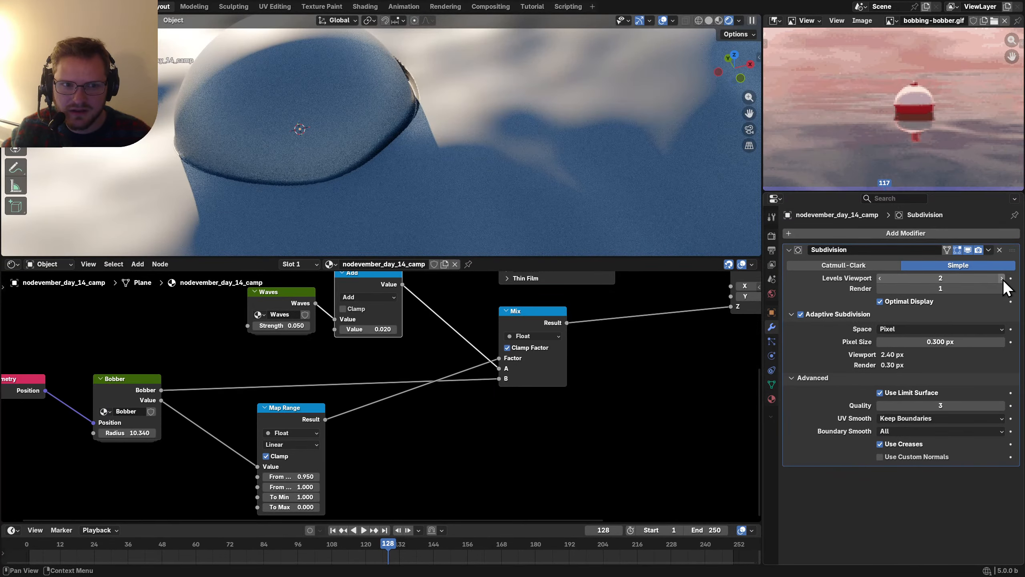
pyautogui.click(1001, 278)
pyautogui.click(1005, 288)
pyautogui.click(1004, 288)
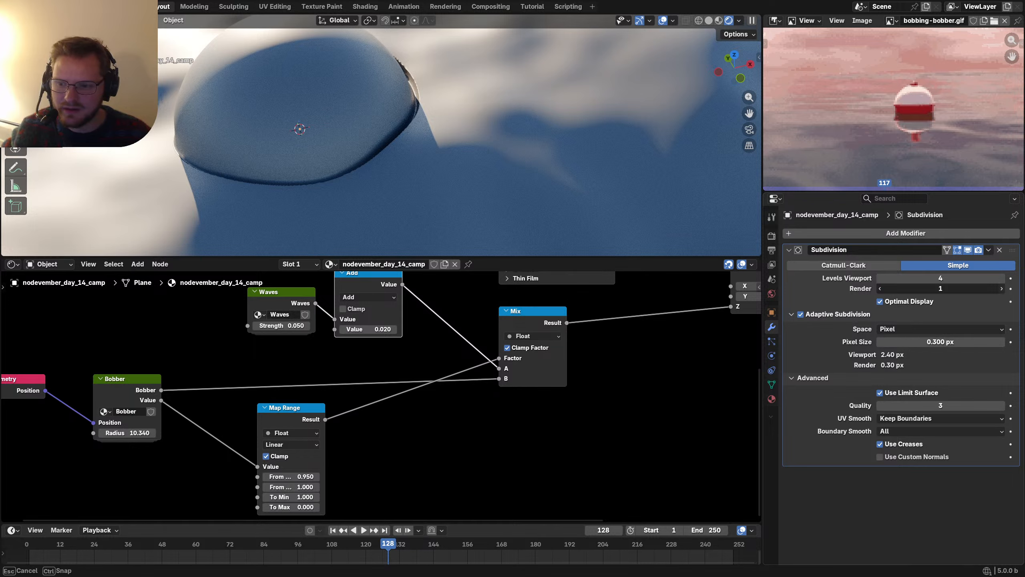
pyautogui.click(1004, 289)
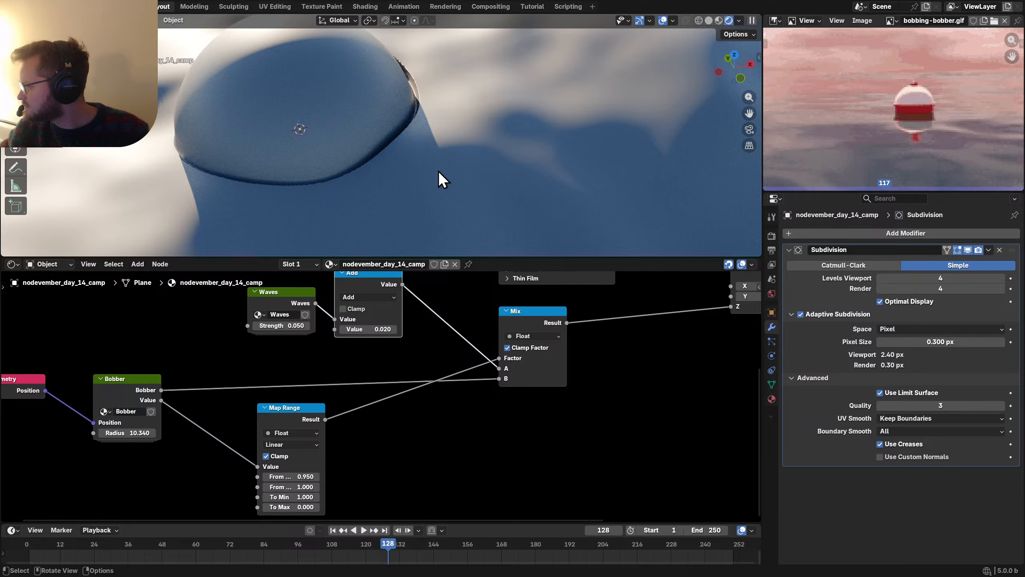
# Step: Save the file and play the animation from several angles to check the bobber on the waves
pyautogui.scroll(-7, 350, 137)
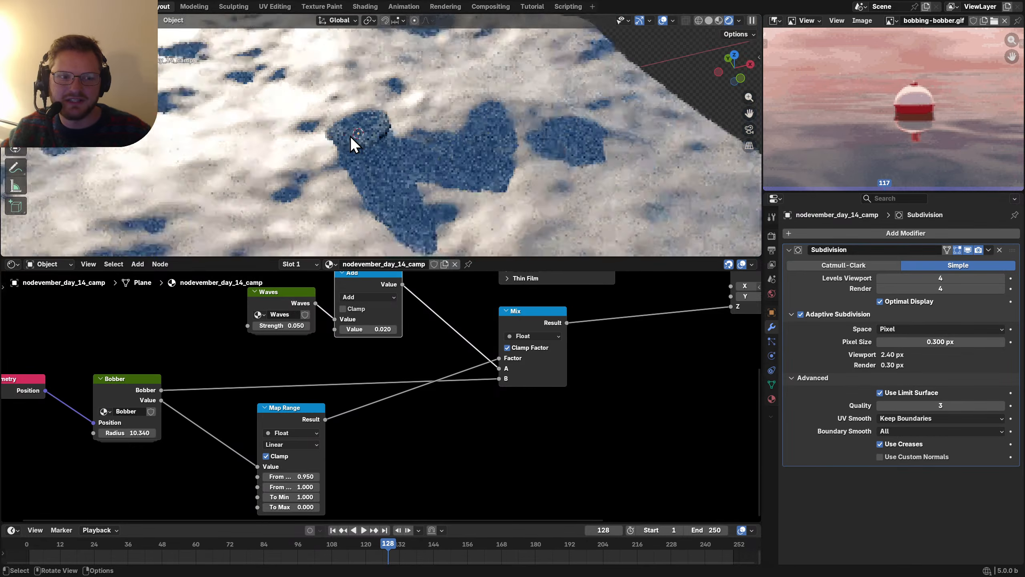
pyautogui.moveTo(353, 138); pyautogui.dragTo(400, 124, button='middle')
pyautogui.hotkey('ctrl', 's')
pyautogui.press('space')
pyautogui.press('space')
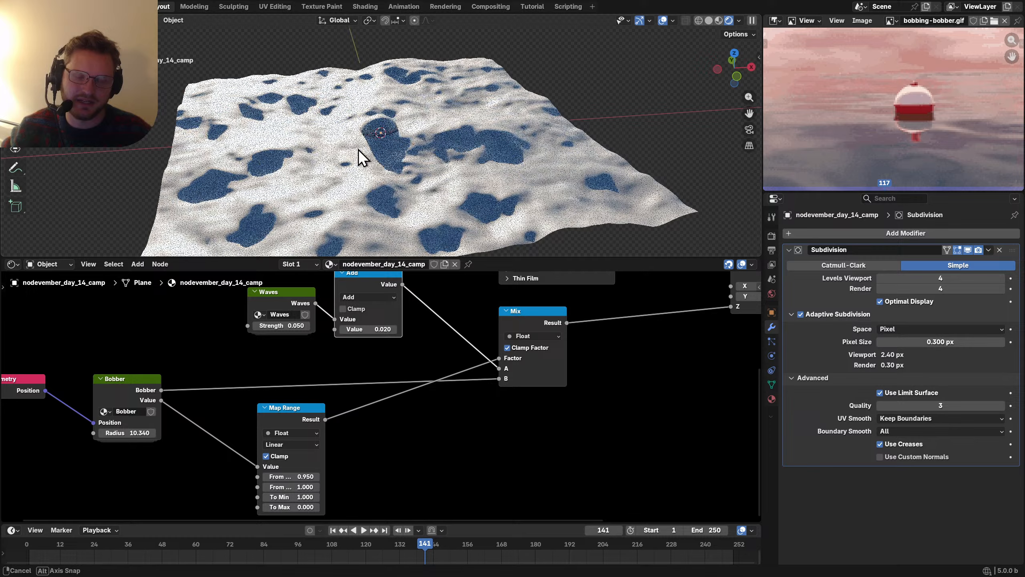
pyautogui.press('space')
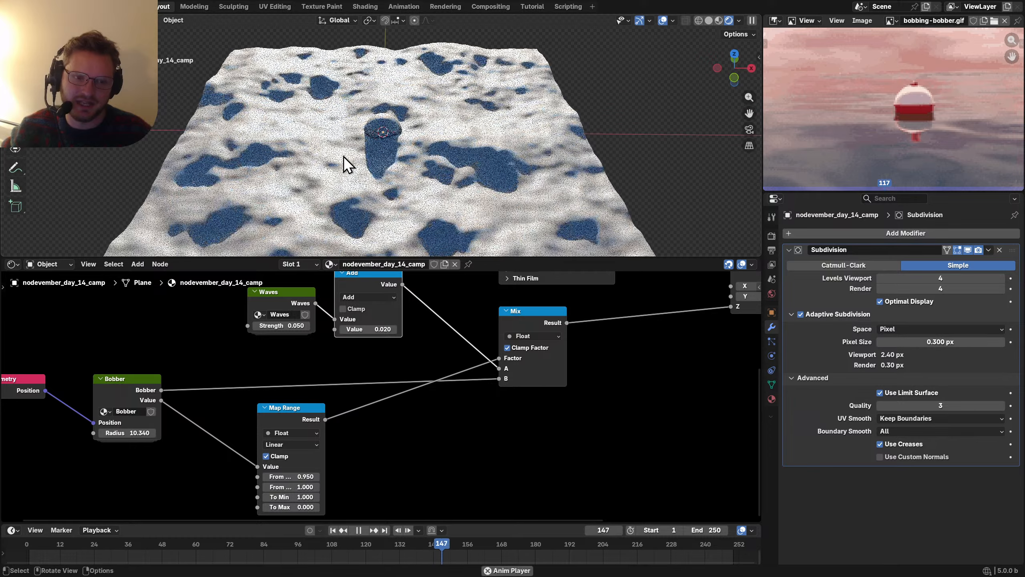
pyautogui.press('space')
pyautogui.moveTo(405, 151); pyautogui.dragTo(368, 157, button='middle')
pyautogui.hotkey('ctrl', 's')
pyautogui.press('space')
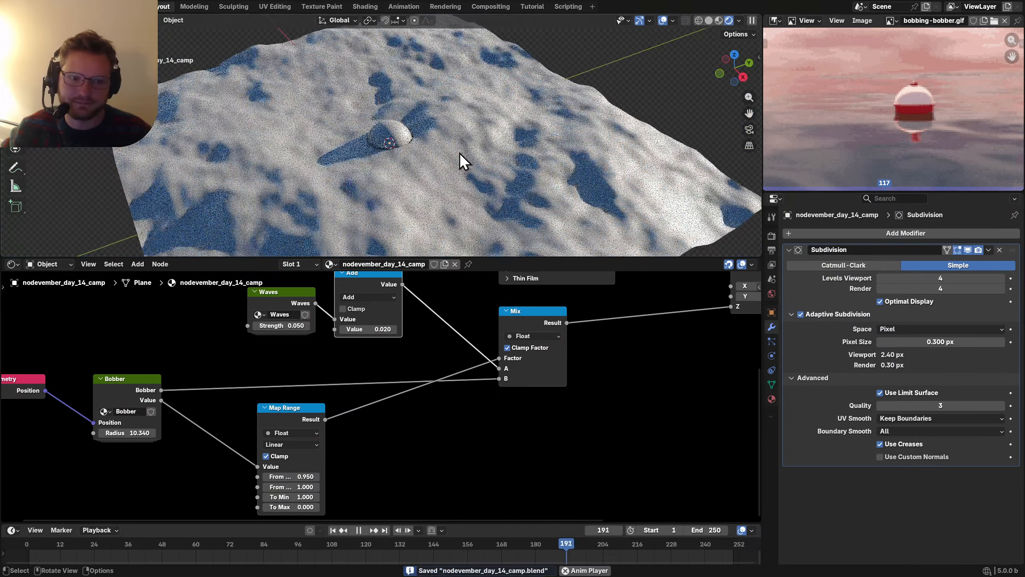
pyautogui.press('space')
# Step: Add a Math node set to Add on the link between the Bobber output and the Mix node
pyautogui.moveTo(460, 153); pyautogui.dragTo(520, 133, button='middle')
pyautogui.scroll(5, 460, 153)
pyautogui.hotkey('shift', 'a')
# Step: Rename the Bobber group's Value output socket to Mask and return to the main node tree
pyautogui.moveTo(148, 355); pyautogui.dragTo(254, 356, button='middle')
pyautogui.click(253, 355)
pyautogui.press('Tab')
pyautogui.press('n')
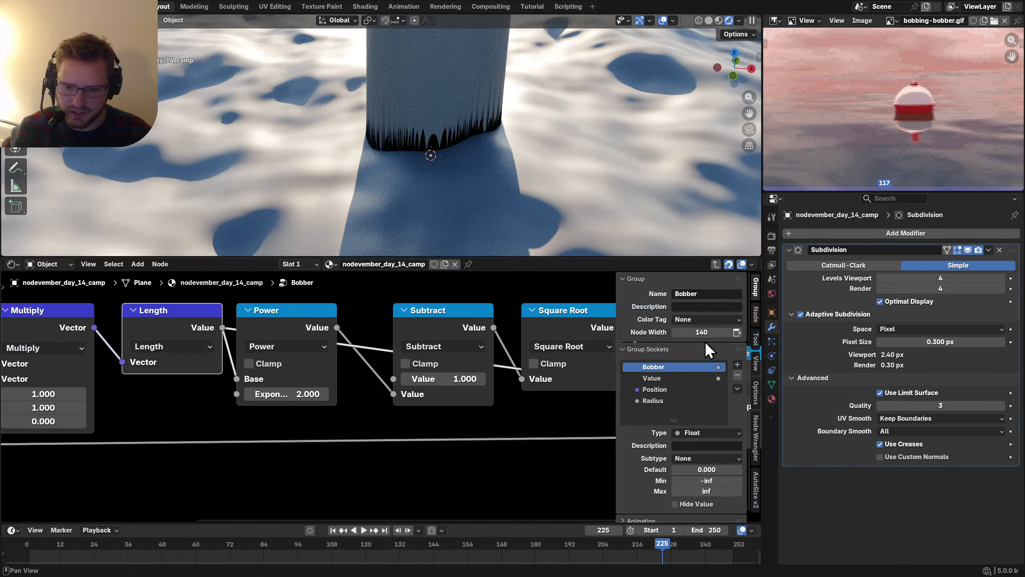
pyautogui.doubleClick(653, 378)
pyautogui.write('M')
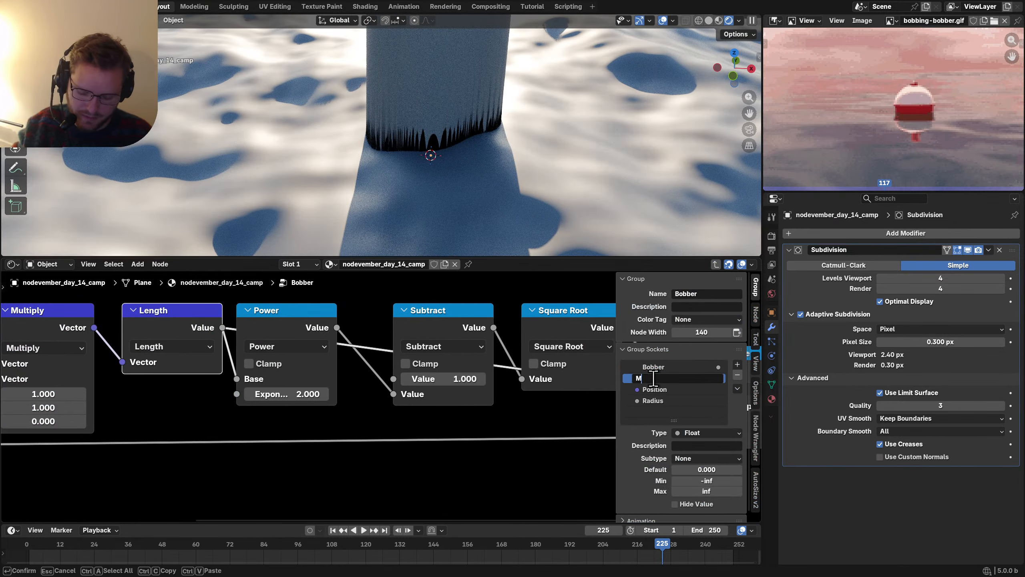
pyautogui.write('ask')
pyautogui.press('Return')
pyautogui.press('Tab')
pyautogui.press('n')
# Step: Set the value of the Add node after the Bobber output to 0 and rearrange the surrounding nodes
pyautogui.moveTo(389, 419); pyautogui.dragTo(477, 462)
pyautogui.doubleClick(470, 383)
pyautogui.write('0')
pyautogui.moveTo(223, 342); pyautogui.dragTo(123, 371)
pyautogui.moveTo(505, 442); pyautogui.dragTo(491, 471)
pyautogui.scroll(-5, 476, 110)
pyautogui.scroll(3, 562, 388)
pyautogui.moveTo(562, 387); pyautogui.dragTo(505, 420, button='middle')
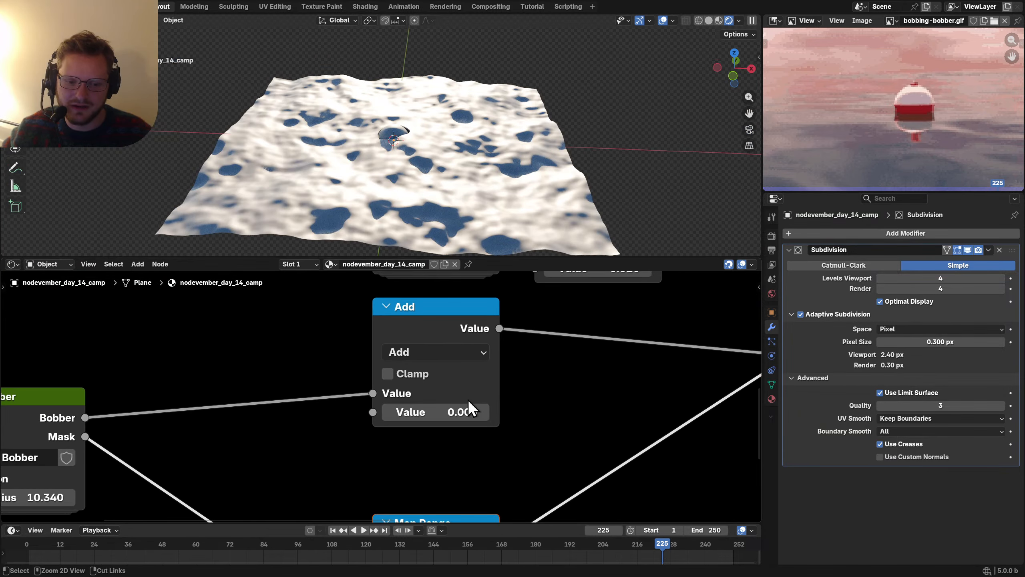
# Step: Save the file and shift the Add node slightly away from the Bobber node
pyautogui.hotkey('ctrl', 's')
pyautogui.moveTo(405, 309); pyautogui.dragTo(423, 319)
pyautogui.scroll(1, 438, 371)
pyautogui.moveTo(345, 346); pyautogui.dragTo(368, 349, button='middle')
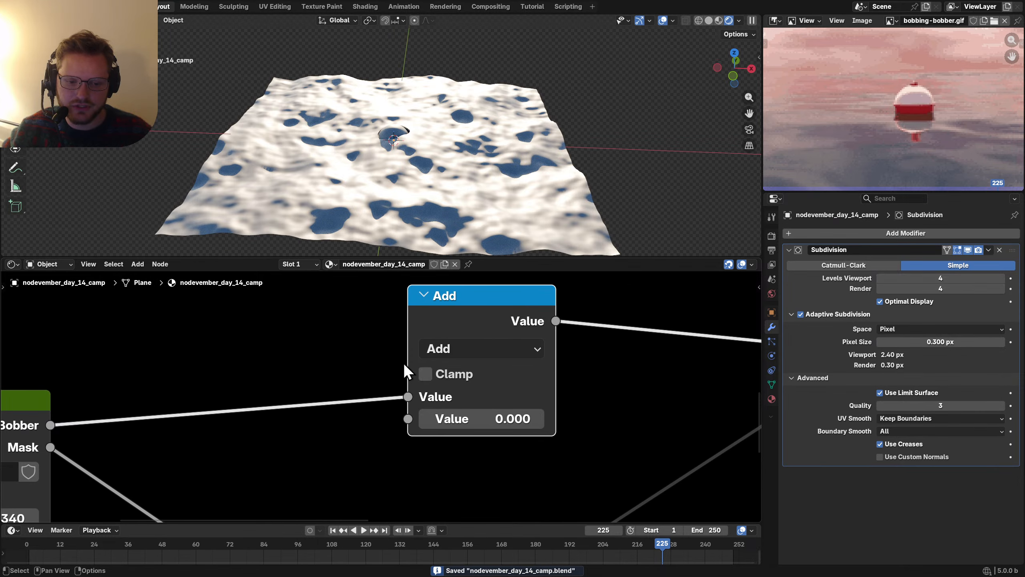
# Step: Duplicate the Add node above the Bobber node and change the copy's operation to Sine
pyautogui.hotkey('shift', 'd')
pyautogui.click(158, 278)
pyautogui.moveTo(239, 334); pyautogui.dragTo(355, 384, button='middle')
pyautogui.scroll(-1, 355, 383)
pyautogui.click(331, 369)
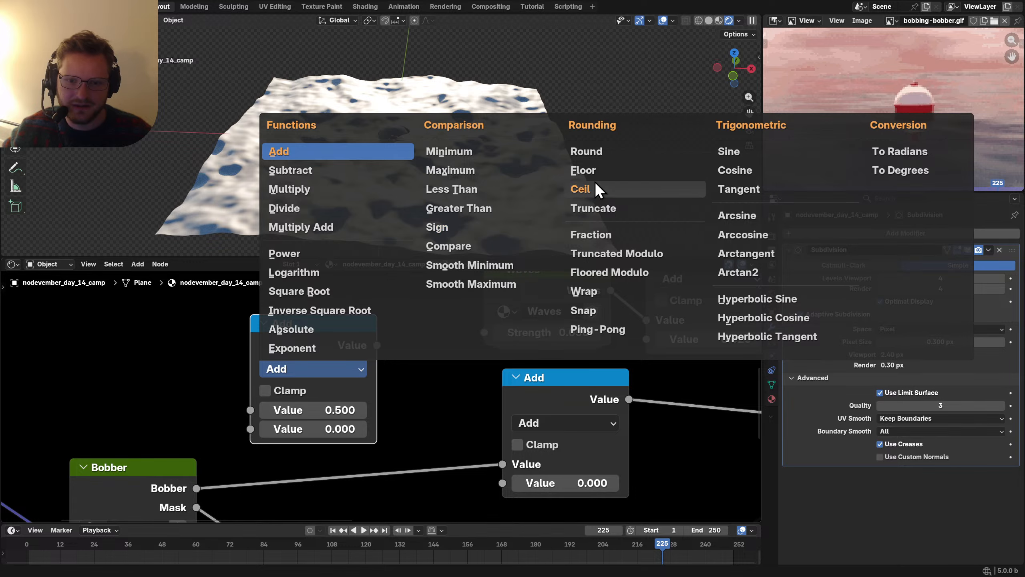
pyautogui.click(722, 152)
# Step: Connect the Sine output to the free Value input of the Bobber's Add node and move the Sine node farther away
pyautogui.moveTo(353, 390); pyautogui.dragTo(384, 366, button='middle')
pyautogui.moveTo(407, 321); pyautogui.dragTo(530, 465)
pyautogui.moveTo(373, 327); pyautogui.dragTo(282, 345)
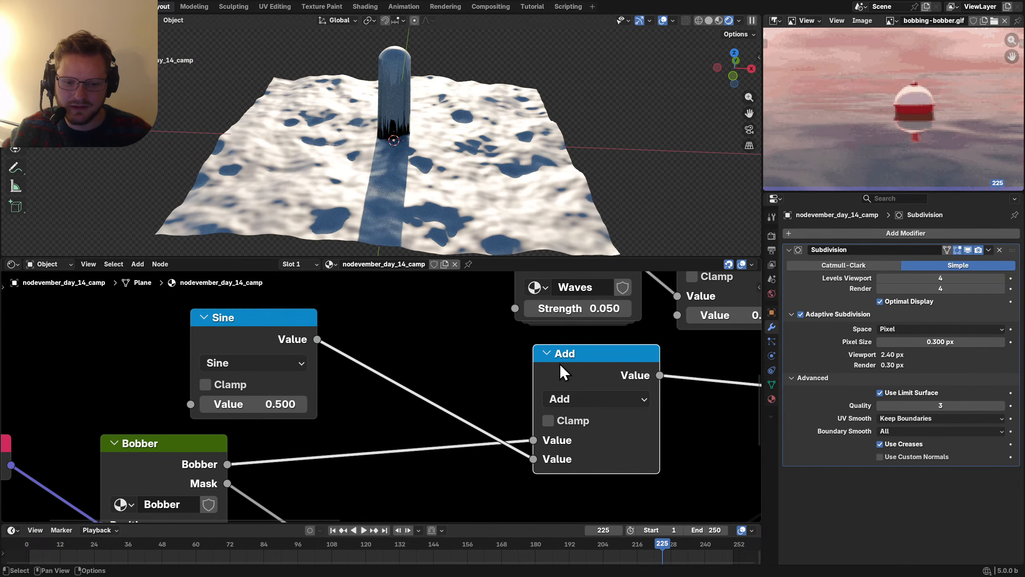
pyautogui.scroll(-4, 506, 378)
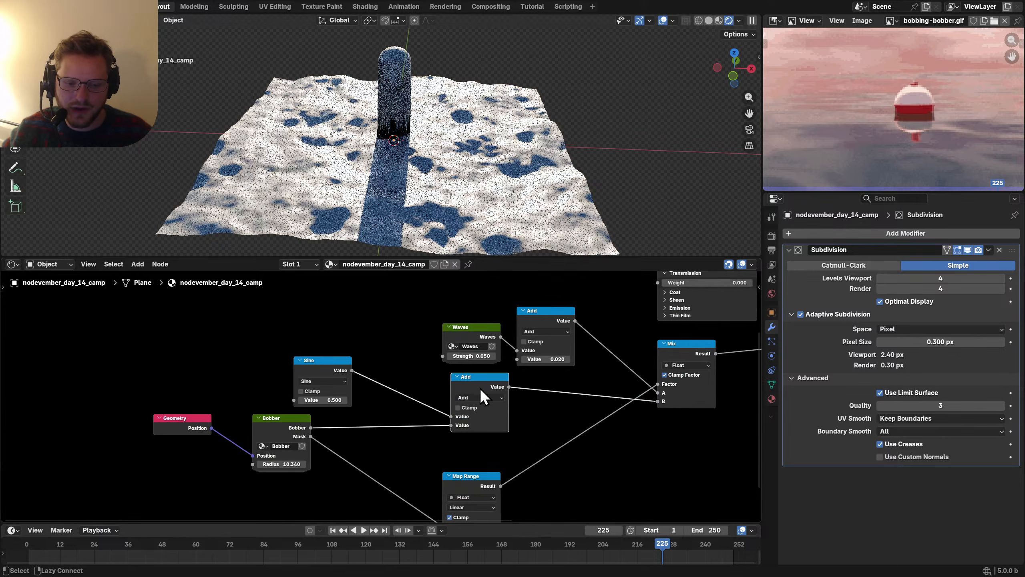
# Step: Insert a duplicate of the Sine node between Sine and Add, change it to Multiply, and set its value to 0.1
pyautogui.scroll(3, 480, 387)
pyautogui.moveTo(286, 359); pyautogui.dragTo(187, 344)
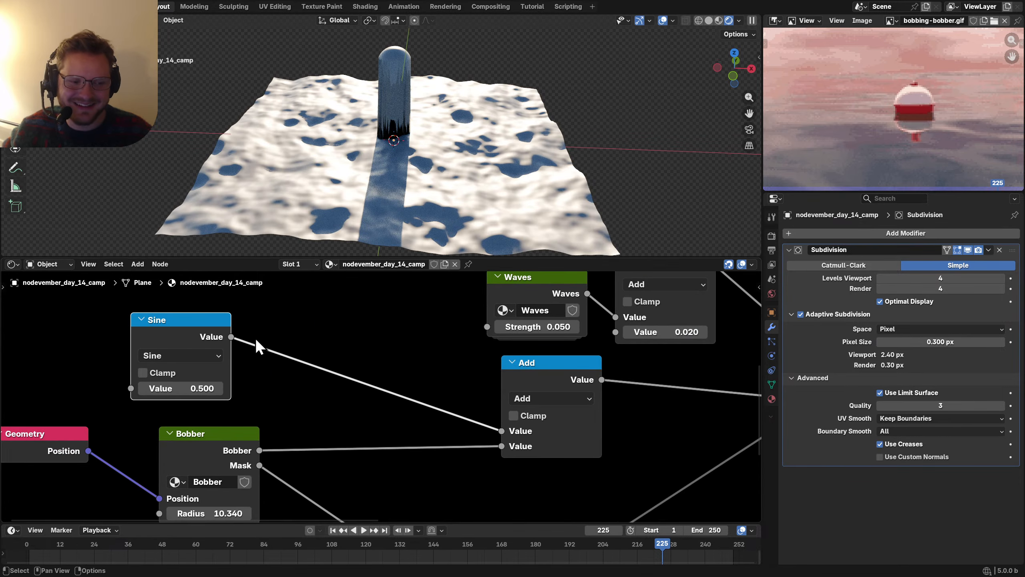
pyautogui.hotkey('shift', 'd')
pyautogui.click(316, 332)
pyautogui.click(309, 354)
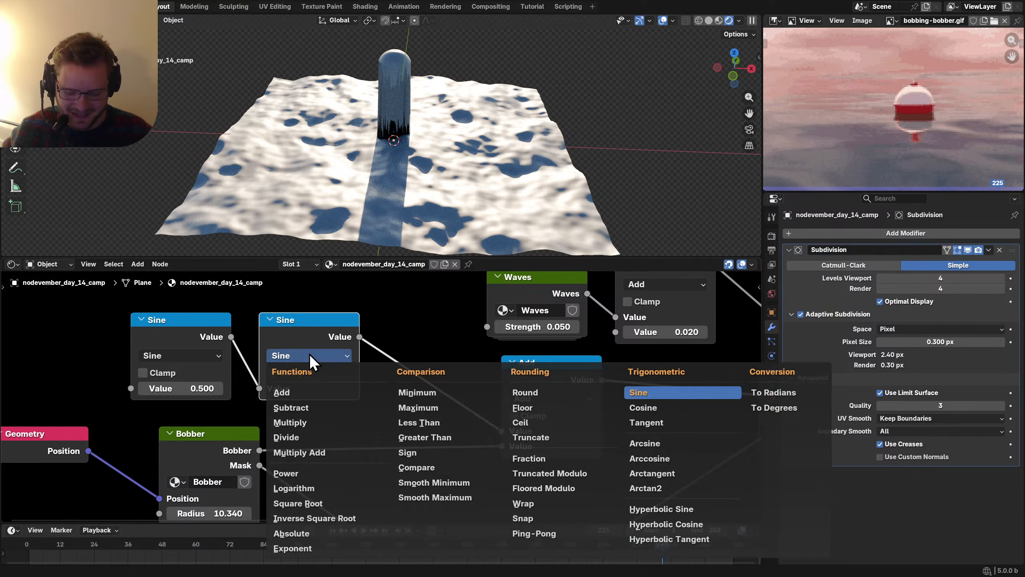
pyautogui.click(293, 424)
pyautogui.click(336, 403)
pyautogui.write('0.1')
pyautogui.press('Return')
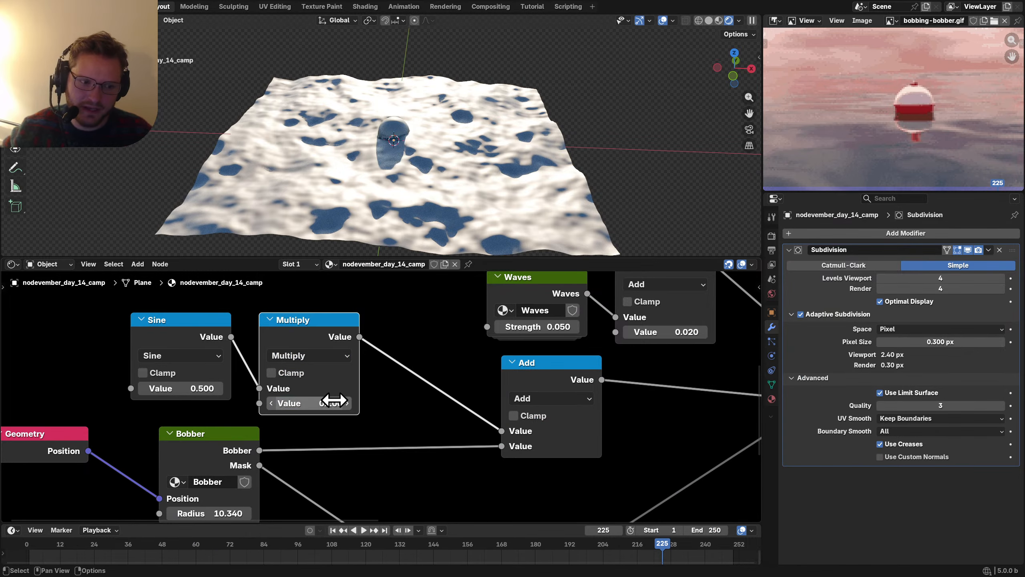
# Step: Test the bobbing by varying the Sine value up to 14.720 and reduce the Multiply value to 0.01
pyautogui.moveTo(191, 389); pyautogui.dragTo(242, 389)
pyautogui.doubleClick(329, 404)
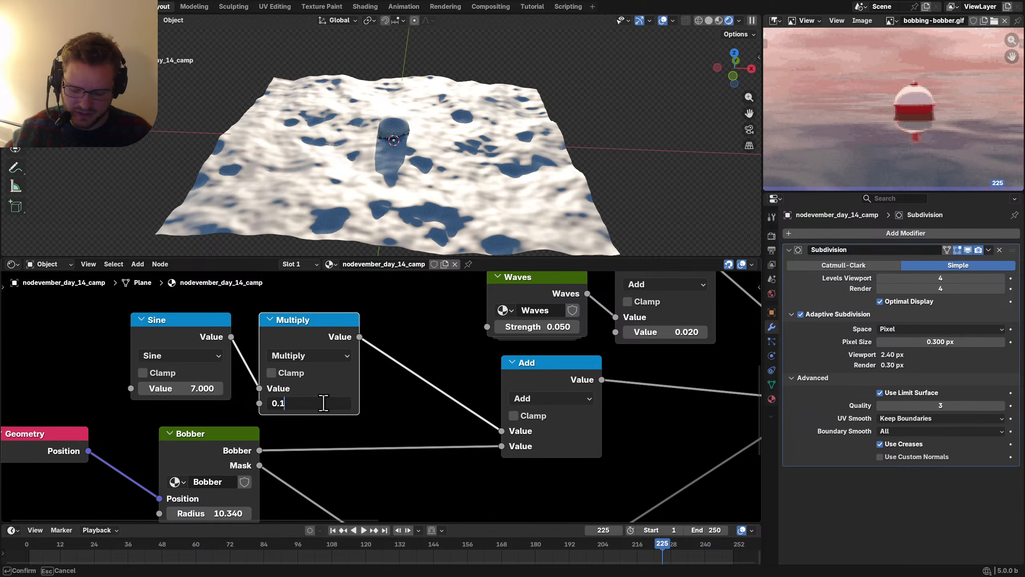
pyautogui.write('/5')
pyautogui.press('Return')
pyautogui.moveTo(183, 389); pyautogui.dragTo(212, 389)
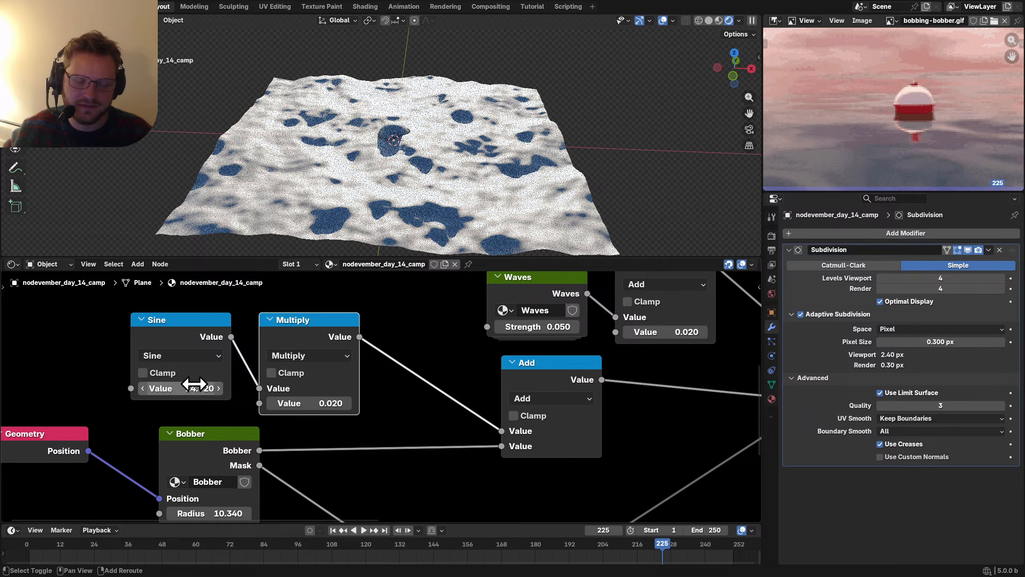
pyautogui.doubleClick(340, 404)
pyautogui.write('0.01')
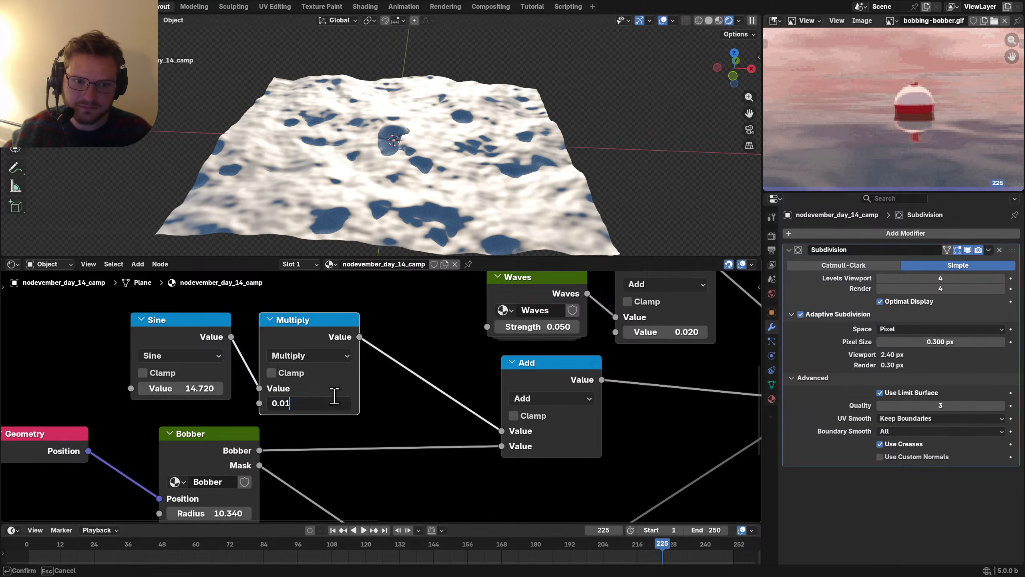
pyautogui.press('Return')
# Step: Drive the bobbing Sine node's value with the expression #frame/100 and play the animation to check the bobber's motion
pyautogui.moveTo(191, 354); pyautogui.dragTo(378, 359, button='middle')
pyautogui.scroll(5, 291, 357)
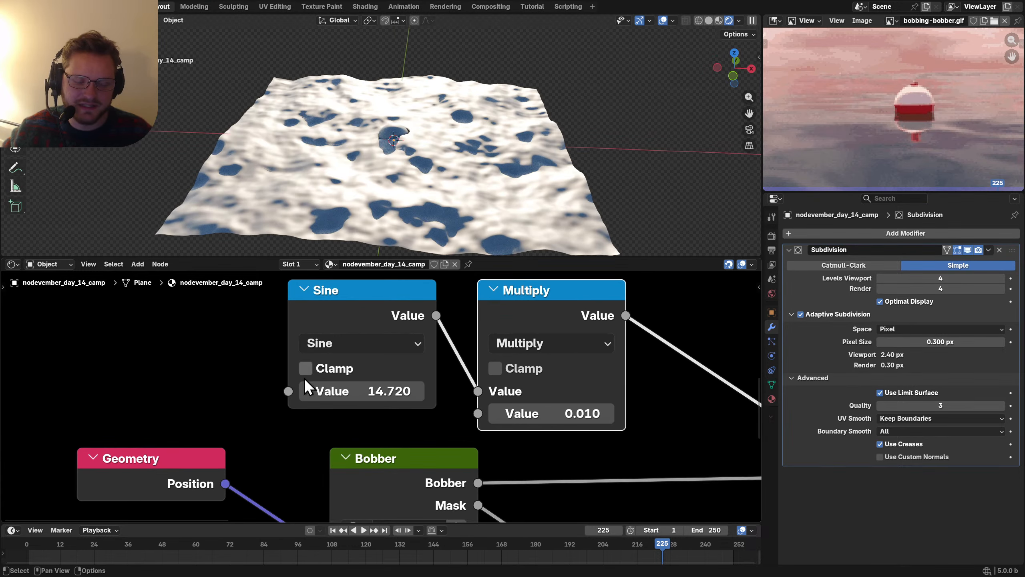
pyautogui.doubleClick(366, 390)
pyautogui.write('#f')
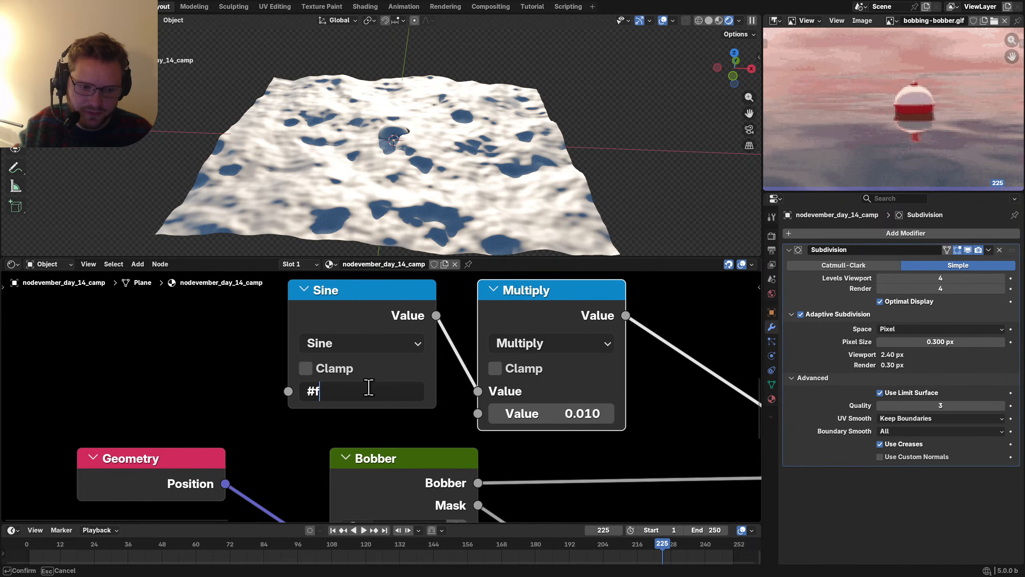
pyautogui.write('rame/100')
pyautogui.press('Return')
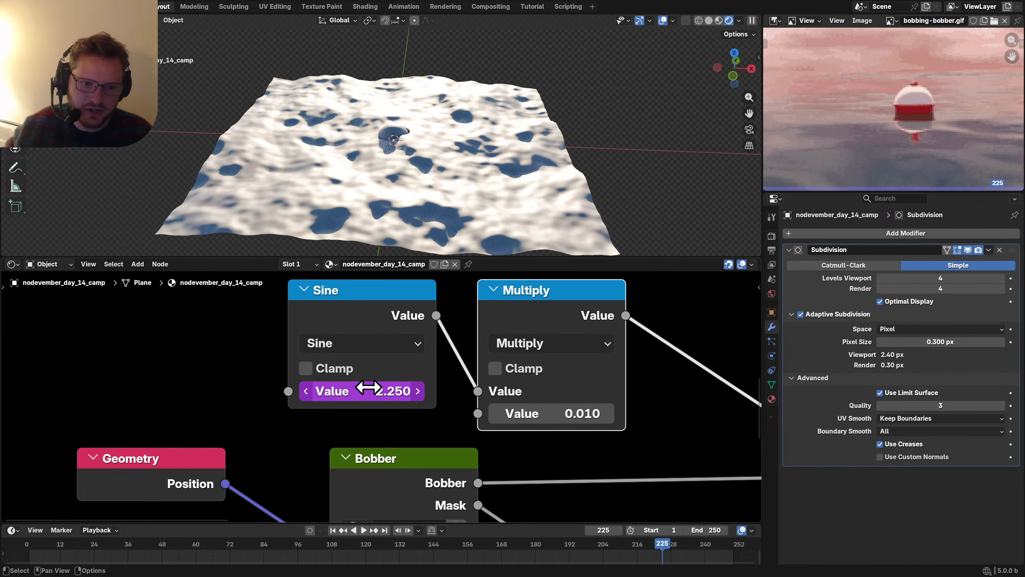
pyautogui.scroll(3, 429, 166)
pyautogui.press('space')
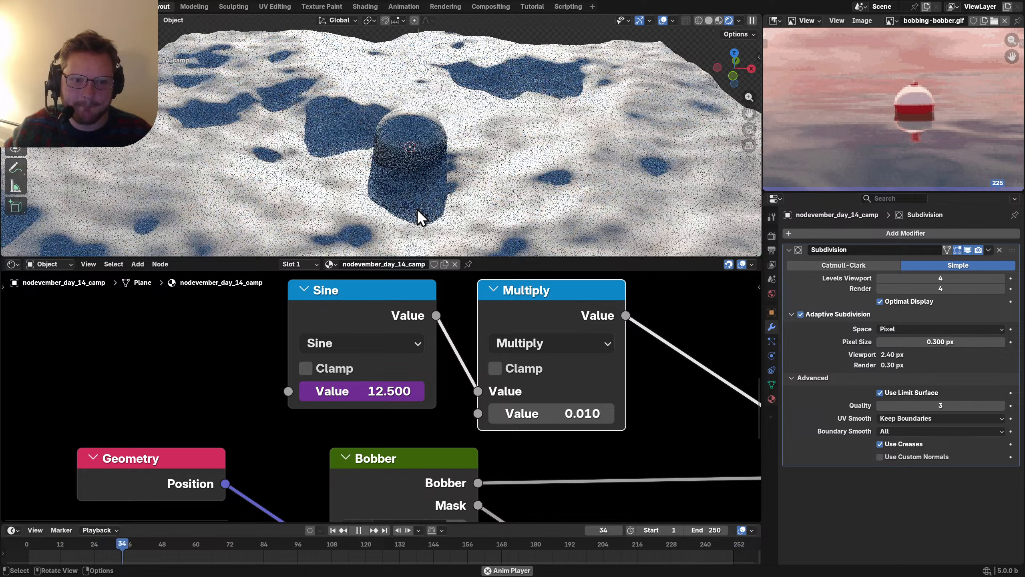
pyautogui.press('space')
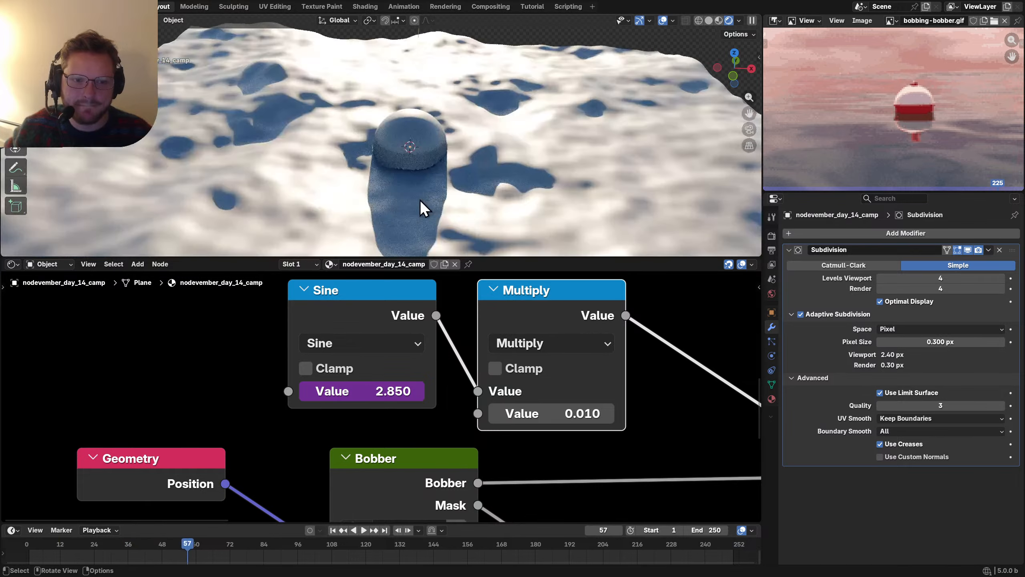
# Step: Change the bobbing Sine node's driver expression to frame/30
pyautogui.moveTo(419, 199); pyautogui.dragTo(433, 197, button='middle')
pyautogui.click(375, 391)
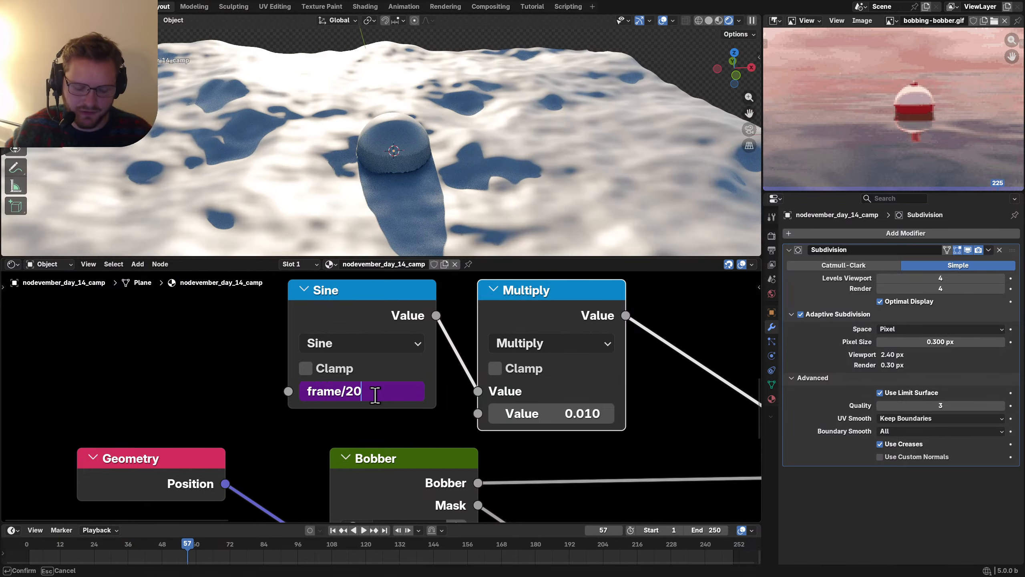
pyautogui.press('BackSpace')
pyautogui.press('BackSpace')
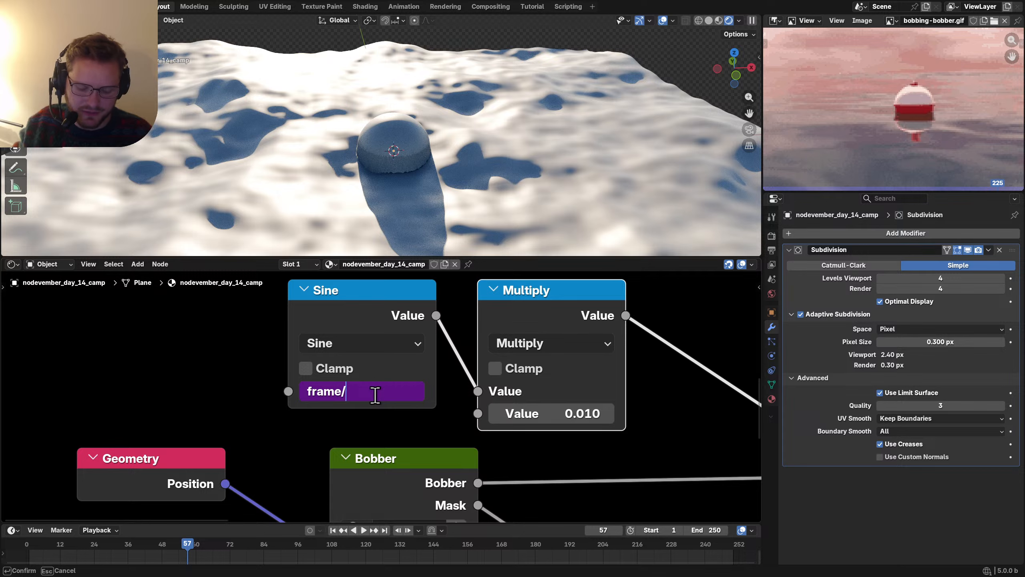
pyautogui.write('30')
pyautogui.press('Return')
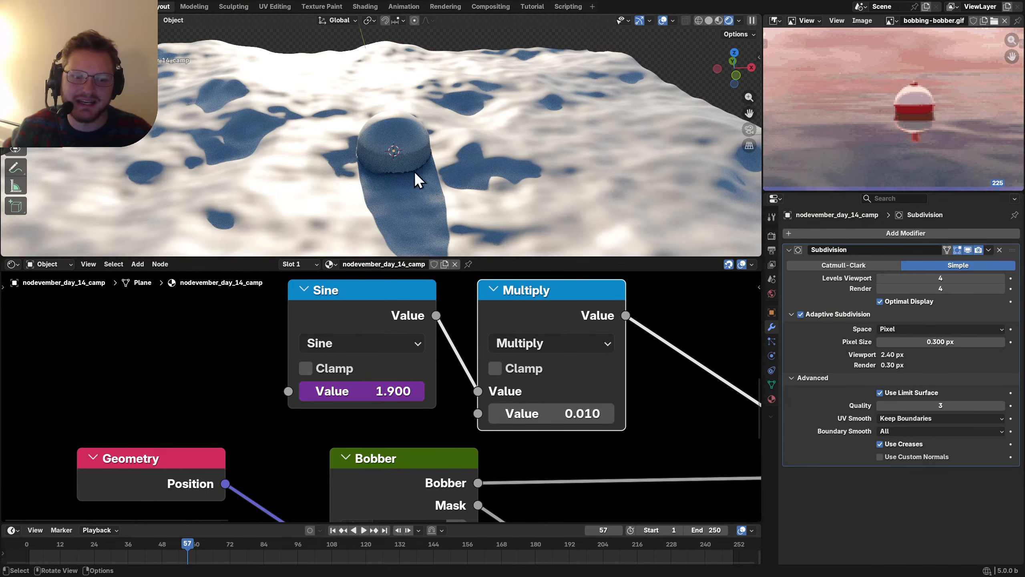
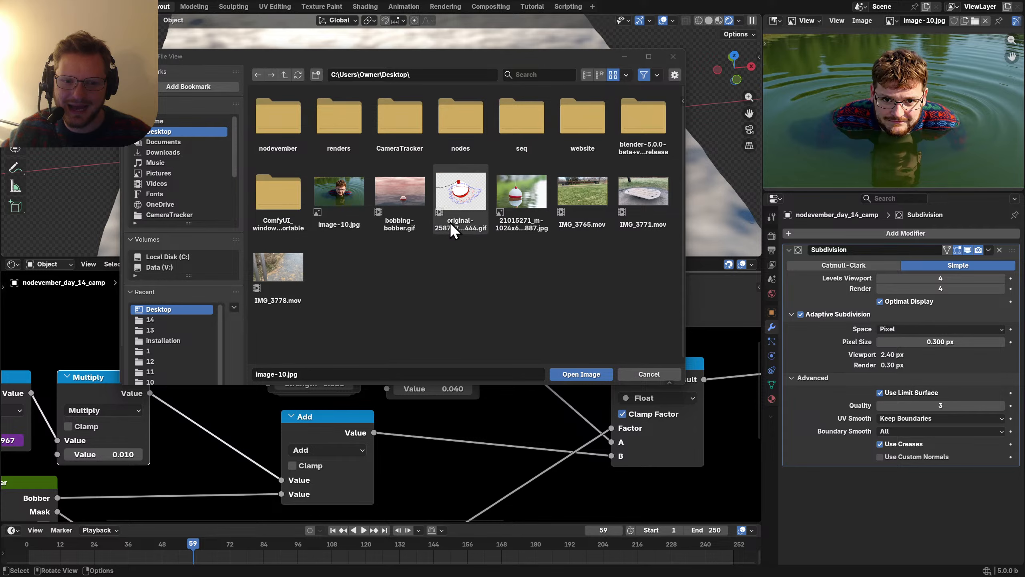
# Step: Load the 21015271_m-1024x683 bobber photo as the reference image and save the file
pyautogui.doubleClick(516, 190)
pyautogui.moveTo(861, 137); pyautogui.dragTo(862, 105, button='middle')
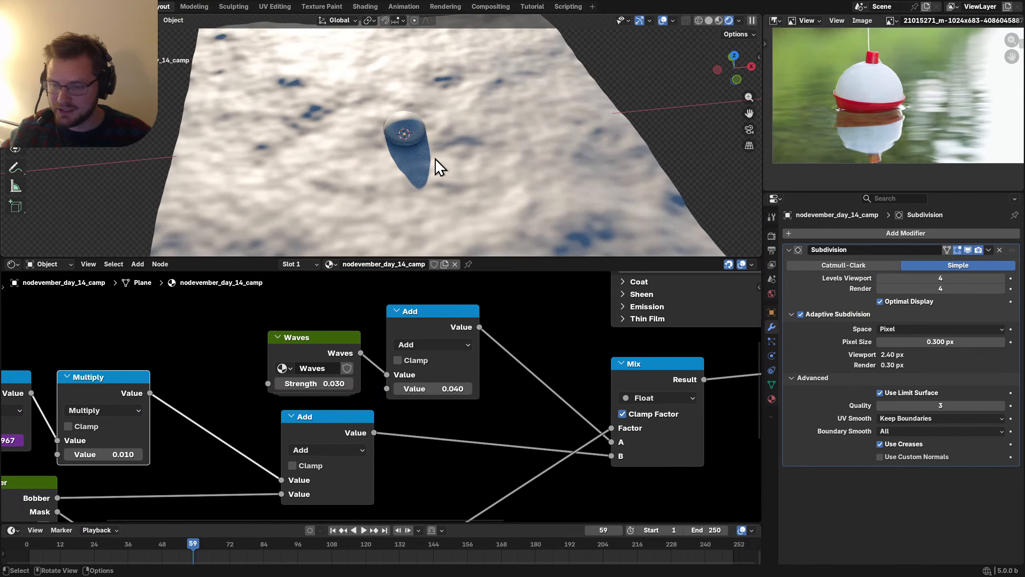
pyautogui.scroll(6, 404, 146)
pyautogui.hotkey('ctrl', 's')
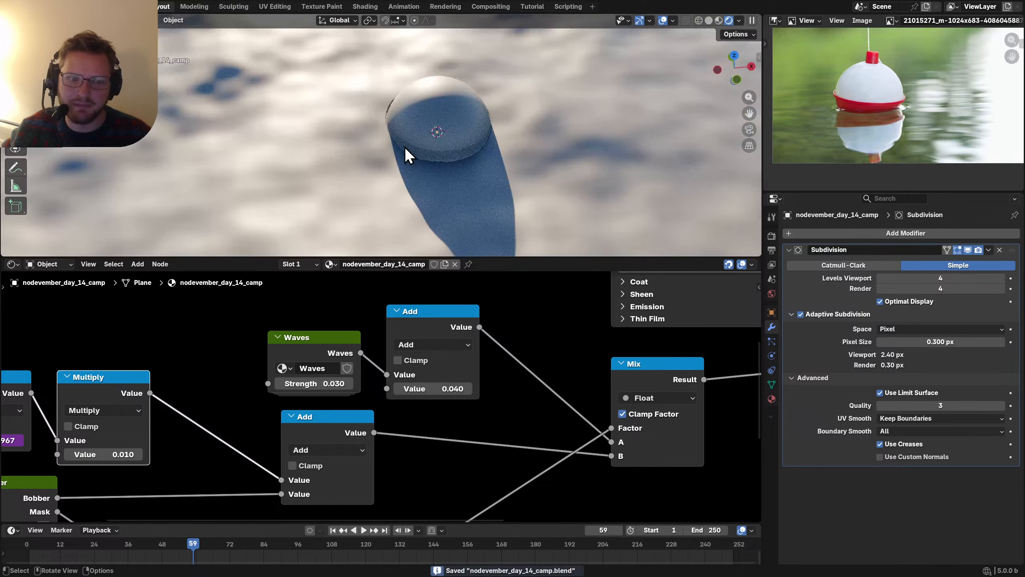
# Step: Move the Map Range node farther from the Bobber node and preview the Bobber's Mask output on the plane
pyautogui.scroll(-6, 483, 380)
pyautogui.moveTo(339, 455); pyautogui.dragTo(376, 378, button='middle')
pyautogui.scroll(3, 388, 388)
pyautogui.click(388, 406)
pyautogui.moveTo(387, 406); pyautogui.dragTo(439, 374)
pyautogui.keyDown('ctrl'); pyautogui.keyDown('shift'); pyautogui.click(194, 356); pyautogui.keyUp('shift'); pyautogui.keyUp('ctrl')
pyautogui.keyDown('ctrl'); pyautogui.keyDown('shift'); pyautogui.click(194, 356); pyautogui.keyUp('shift'); pyautogui.keyUp('ctrl')
pyautogui.scroll(-8, 464, 95)
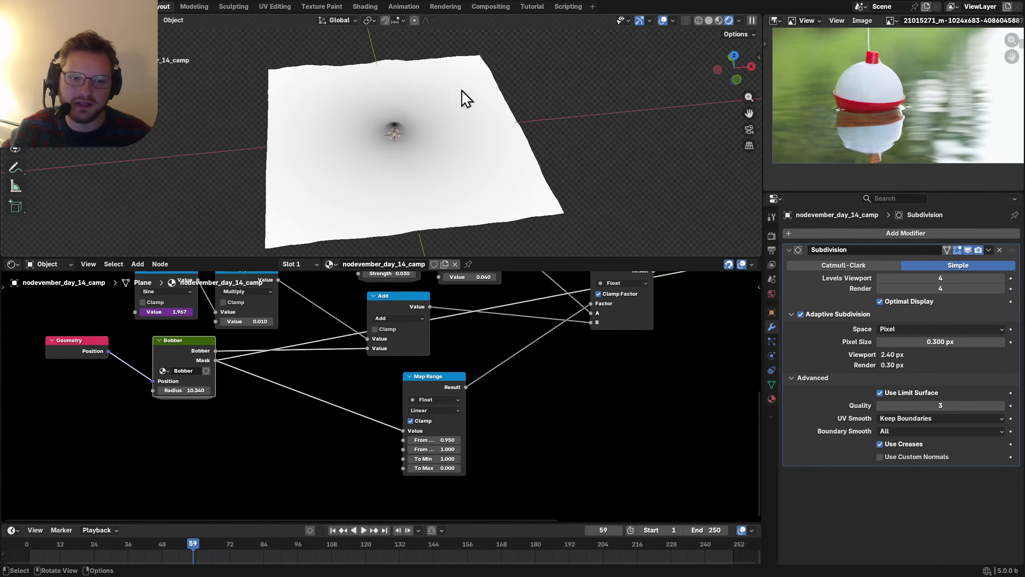
# Step: Duplicate the Bobber's Add node into the Mask preview link below Map Range and change the copy's operation to Sine
pyautogui.scroll(4, 394, 127)
pyautogui.moveTo(291, 372); pyautogui.dragTo(302, 376, button='middle')
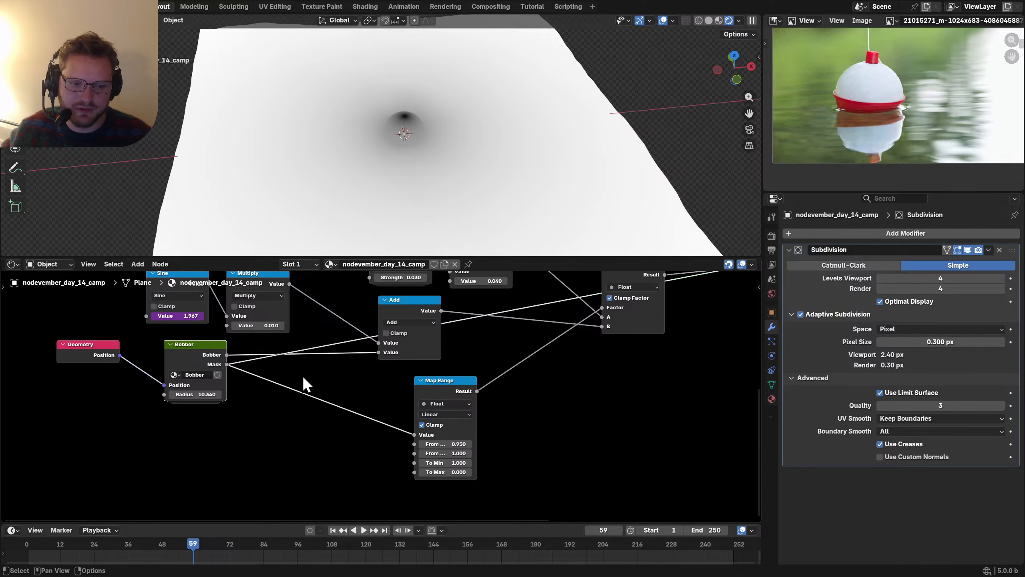
pyautogui.click(398, 300)
pyautogui.hotkey('shift', 'd')
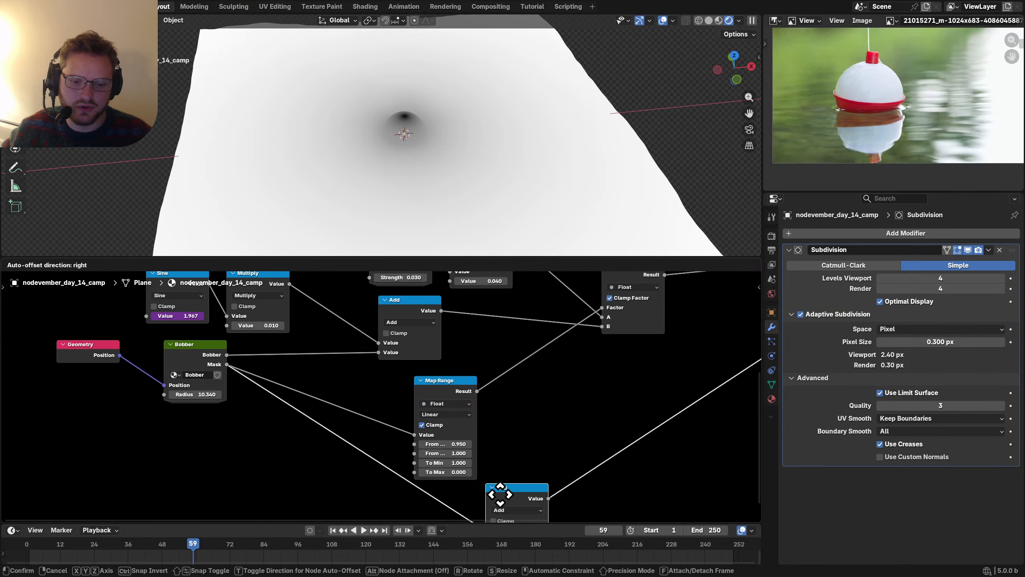
pyautogui.click(552, 462)
pyautogui.moveTo(552, 462); pyautogui.dragTo(456, 317, button='middle')
pyautogui.scroll(8, 456, 317)
pyautogui.click(484, 356)
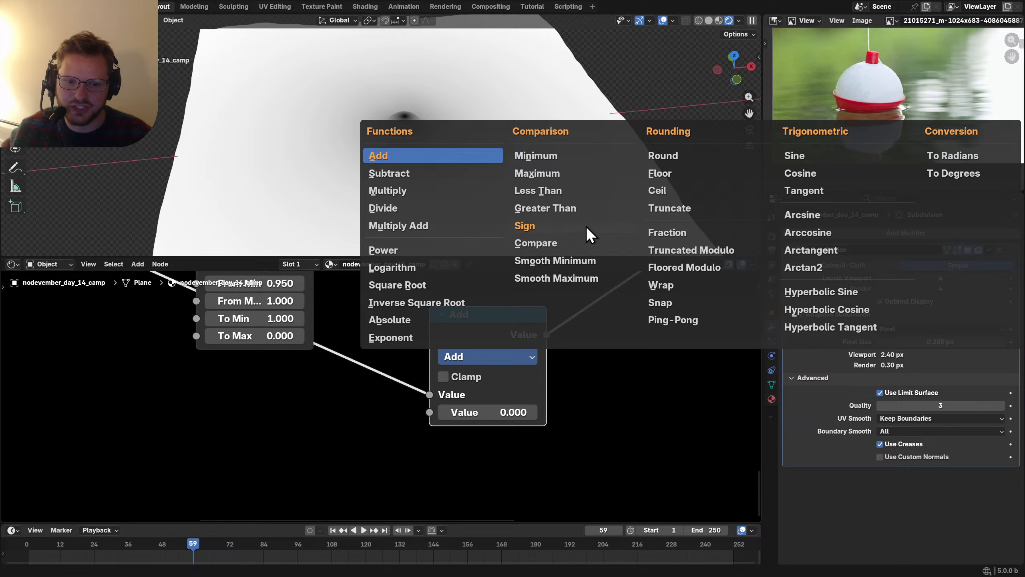
pyautogui.click(805, 153)
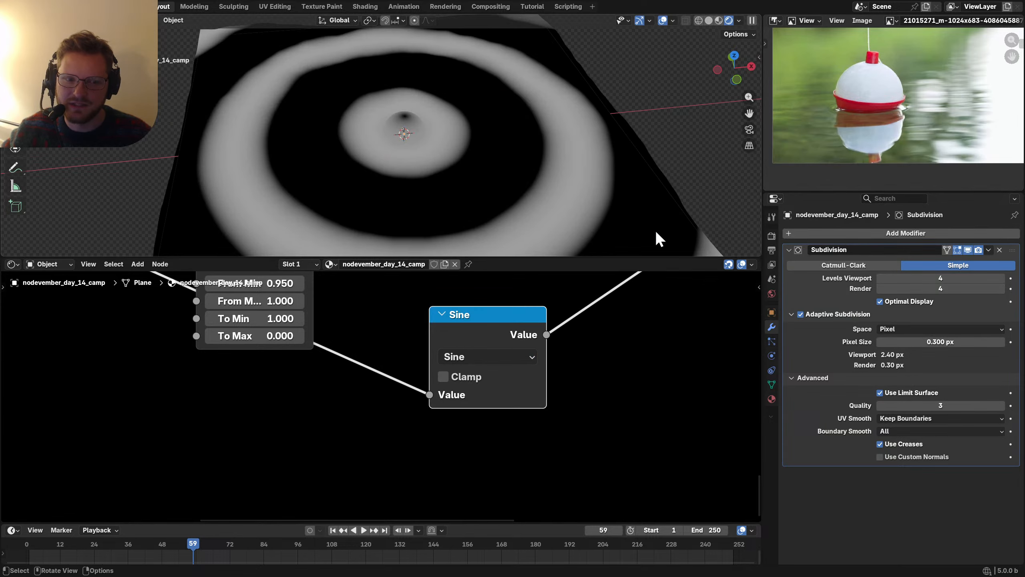
# Step: Insert a duplicate of the ring Sine node between Mask and Sine and change its operation to Multiply
pyautogui.moveTo(480, 312); pyautogui.dragTo(460, 421)
pyautogui.hotkey('shift', 'd')
pyautogui.click(251, 402)
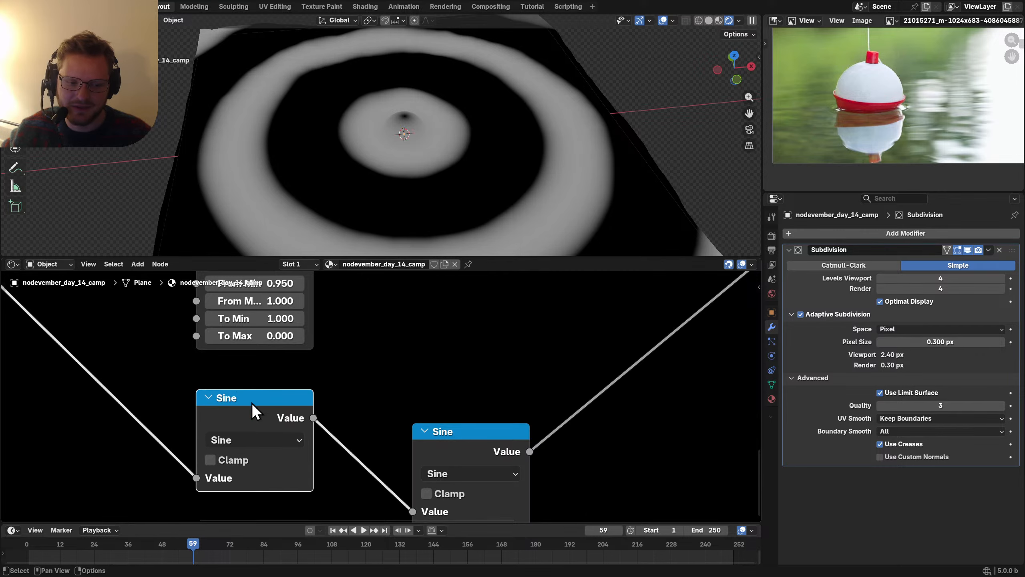
pyautogui.click(233, 437)
pyautogui.press('m')
pyautogui.moveTo(264, 454); pyautogui.dragTo(295, 376, button='middle')
# Step: Set the new Multiply node's value to 5 and play the animation to check the rings around the bobber
pyautogui.moveTo(288, 417); pyautogui.dragTo(327, 417)
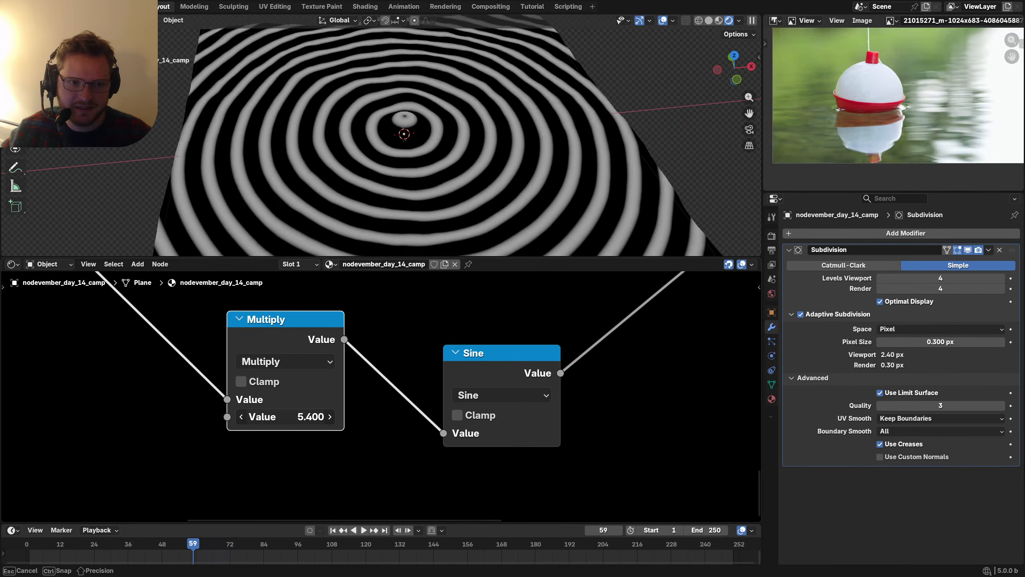
pyautogui.click(289, 418)
pyautogui.write('5')
pyautogui.press('Return')
pyautogui.press('space')
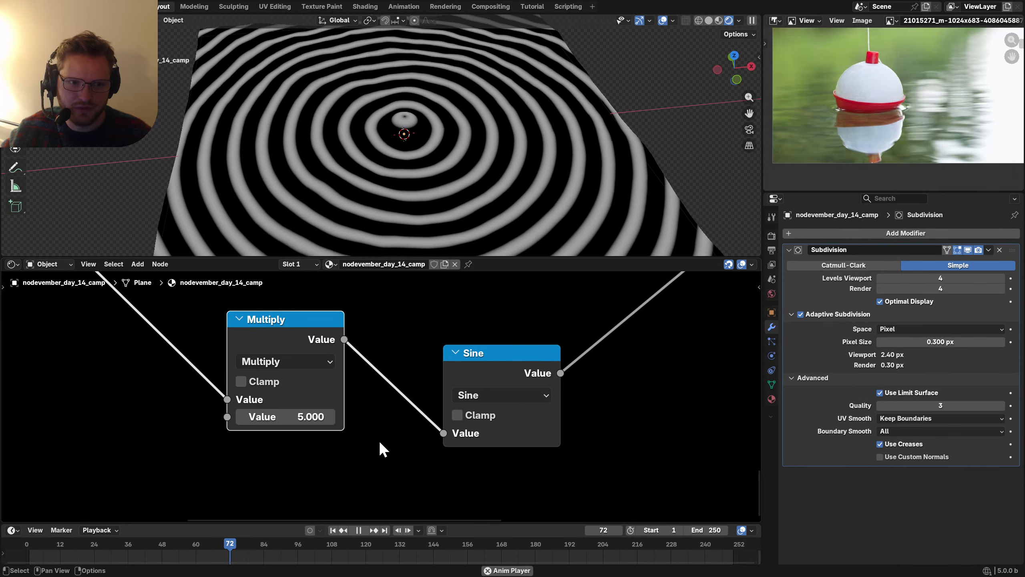
pyautogui.moveTo(434, 99); pyautogui.dragTo(399, 78, button='middle')
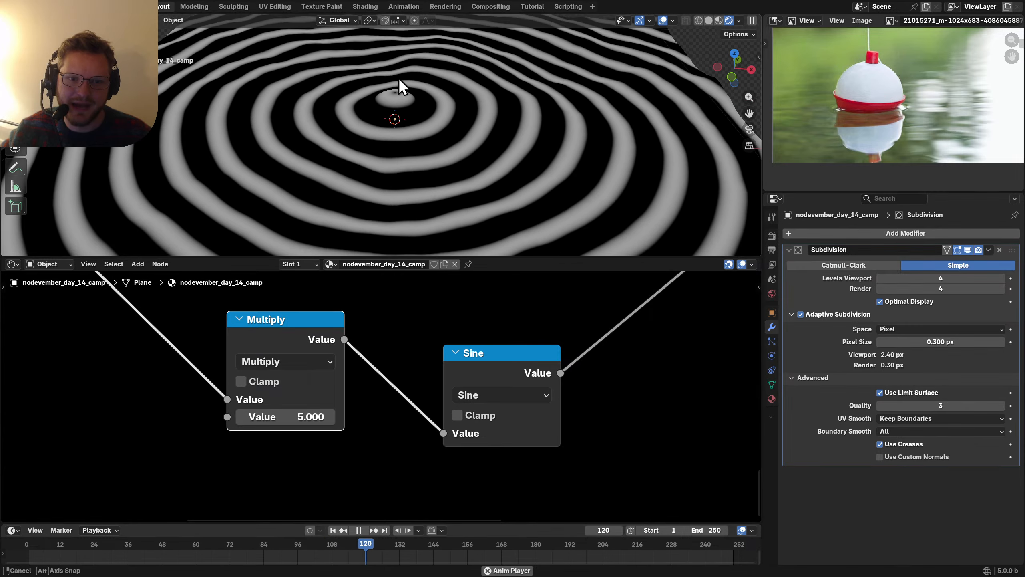
pyautogui.press('space')
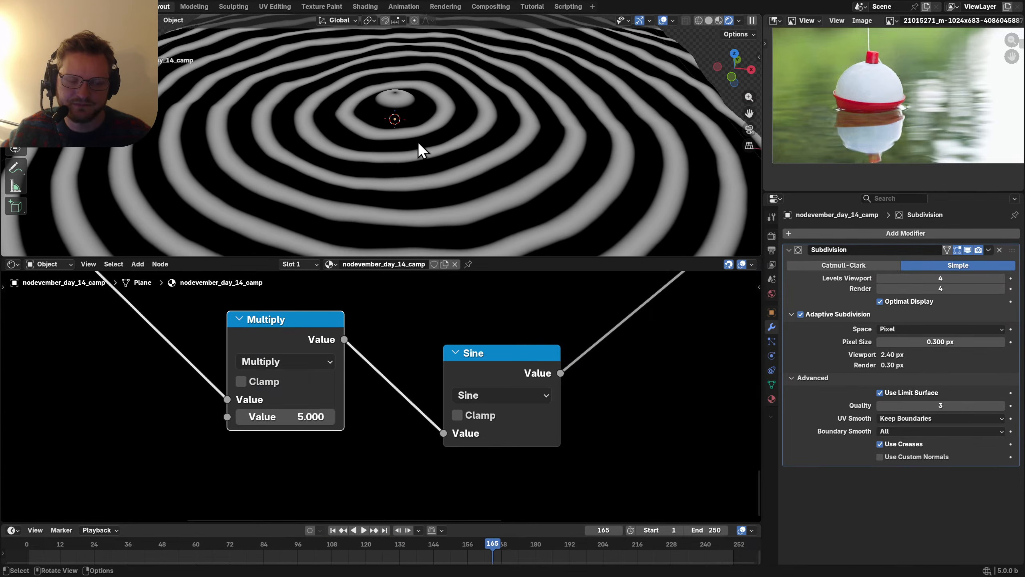
# Step: Insert a duplicate of Sine between Multiply and Sine, change it to Add, and test its value before resetting it to 0
pyautogui.scroll(-2, 496, 374)
pyautogui.scroll(2, 440, 359)
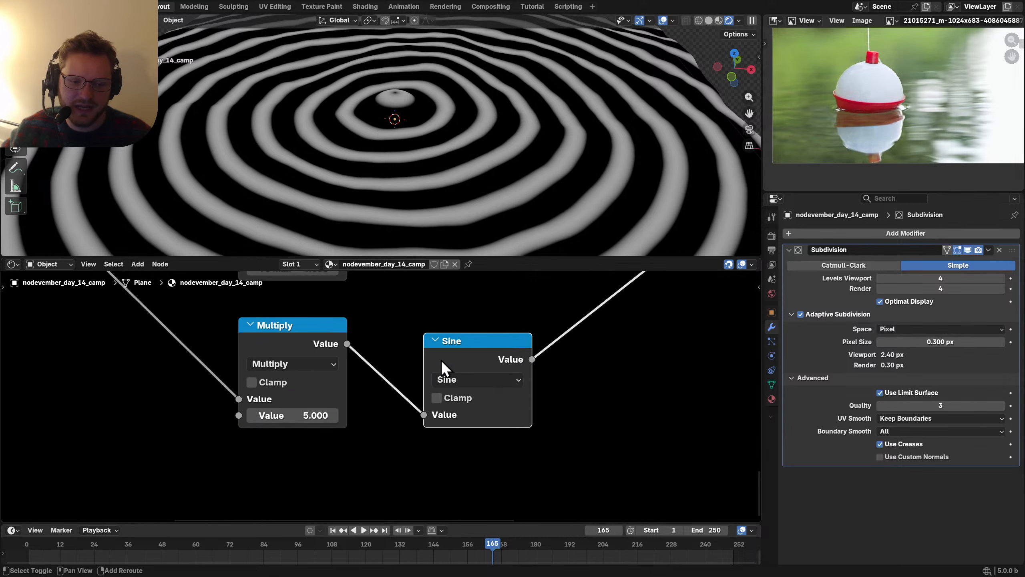
pyautogui.hotkey('shift', 'd')
pyautogui.click(401, 384)
pyautogui.click(402, 384)
pyautogui.press('a')
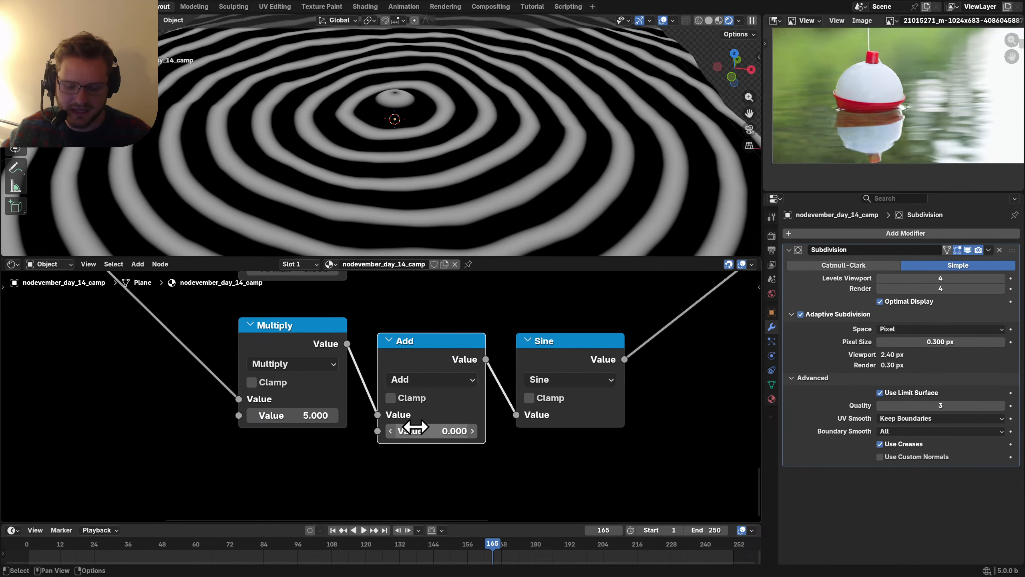
pyautogui.moveTo(414, 427)
pyautogui.mouseDown()
pyautogui.moveTo(438, 427)
pyautogui.moveTo(388, 427)
pyautogui.moveTo(434, 423)
pyautogui.mouseUp()
pyautogui.press('BackSpace')
# Step: Set the ring Multiply node's value to 15
pyautogui.click(313, 415)
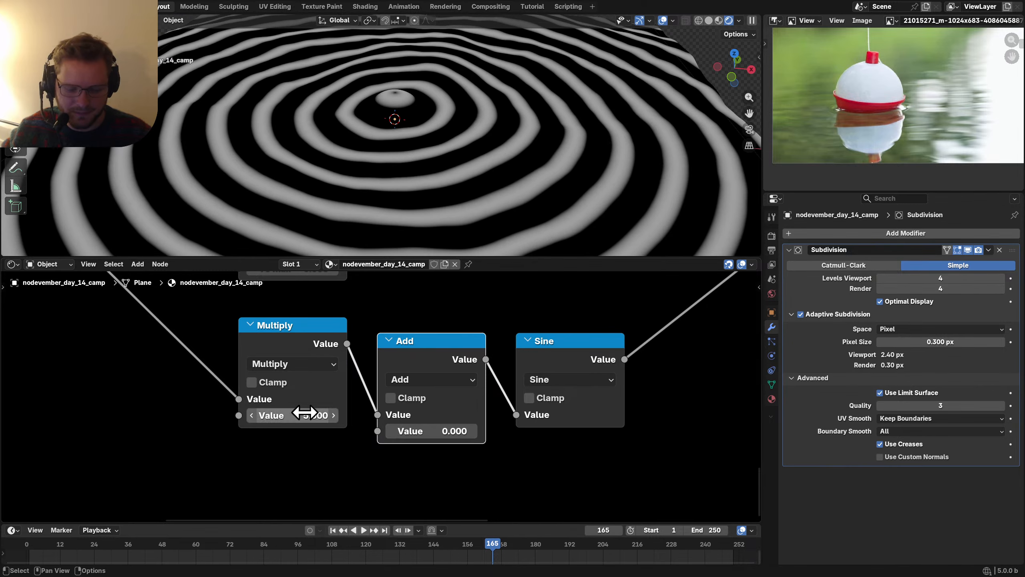
pyautogui.write('15')
pyautogui.press('Return')
# Step: Add a second Map Range node fed by the Bobber's Mask output and place it below the ring Sine node
pyautogui.scroll(-3, 379, 467)
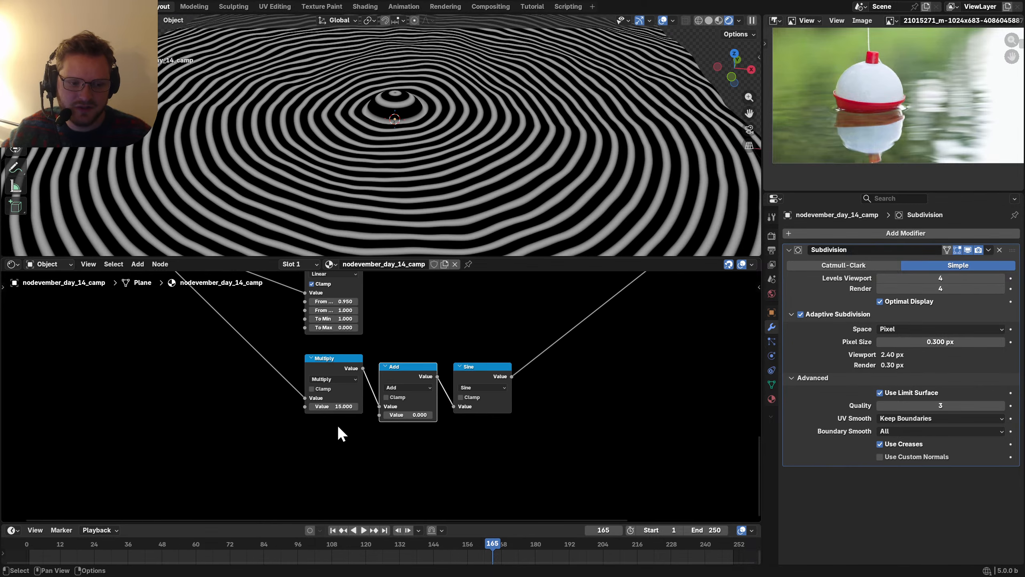
pyautogui.moveTo(296, 415); pyautogui.dragTo(406, 444, button='middle')
pyautogui.scroll(-4, 373, 420)
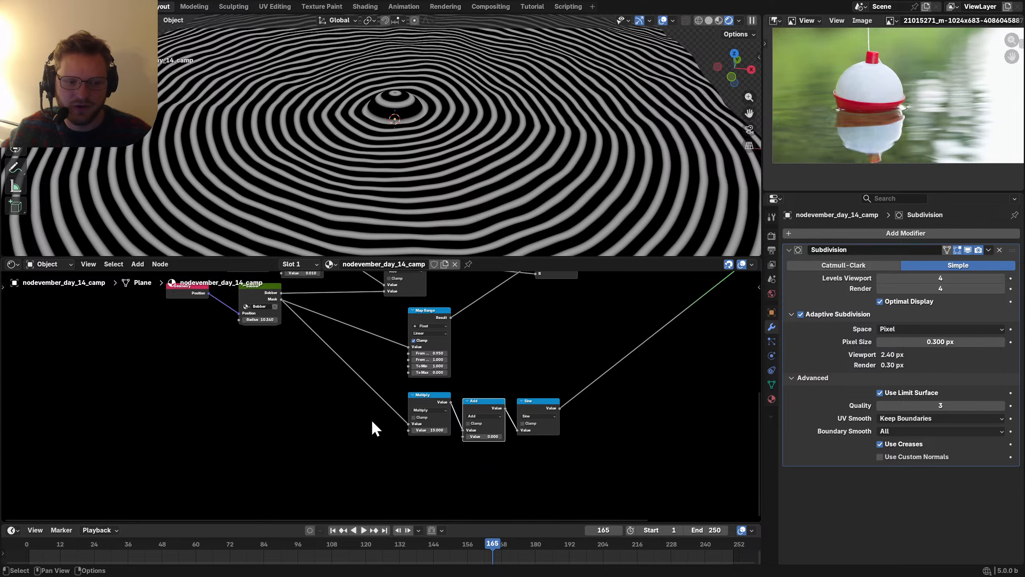
pyautogui.moveTo(281, 299); pyautogui.dragTo(440, 452)
pyautogui.write('rang')
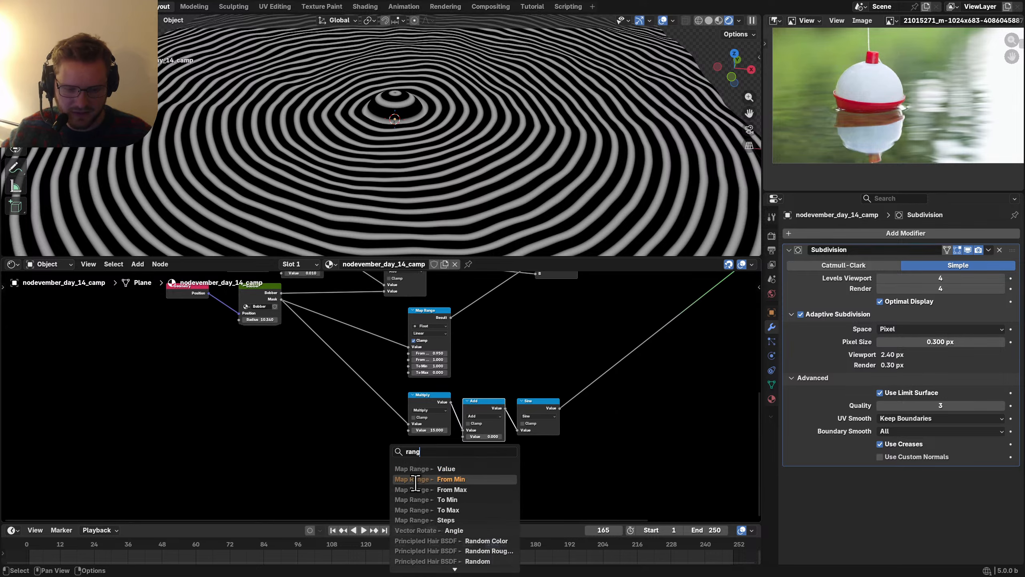
pyautogui.press('Return')
pyautogui.click(565, 429)
# Step: Insert a duplicate of Sine after it, change it to Multiply, and connect the new Map Range's Result to its second value
pyautogui.scroll(5, 556, 418)
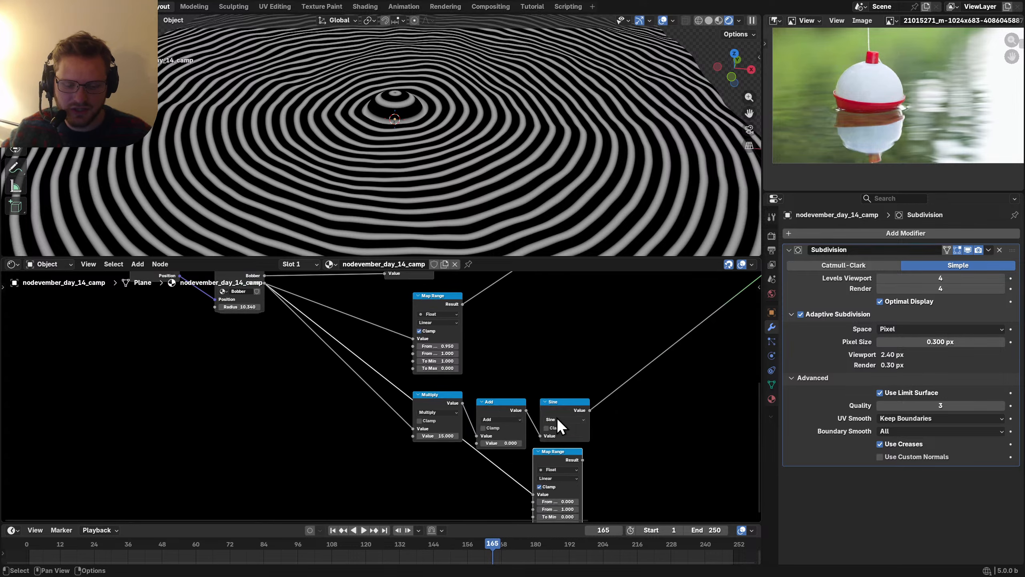
pyautogui.moveTo(557, 417); pyautogui.dragTo(289, 382, button='middle')
pyautogui.scroll(5, 289, 382)
pyautogui.click(325, 386)
pyautogui.hotkey('shift', 'd')
pyautogui.click(438, 364)
pyautogui.click(446, 384)
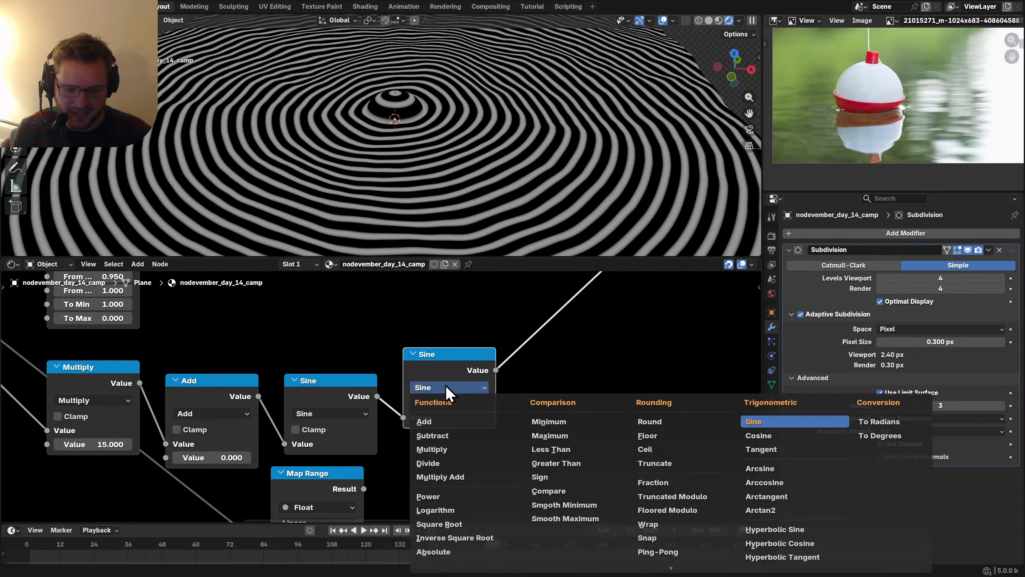
pyautogui.press('m')
pyautogui.moveTo(385, 445); pyautogui.dragTo(402, 398, button='middle')
pyautogui.moveTo(378, 444); pyautogui.dragTo(420, 385)
# Step: Preview the new Map Range and set its To Min to 1, To Max to 0, and From Max to 2.740
pyautogui.moveTo(379, 417); pyautogui.dragTo(440, 351, button='middle')
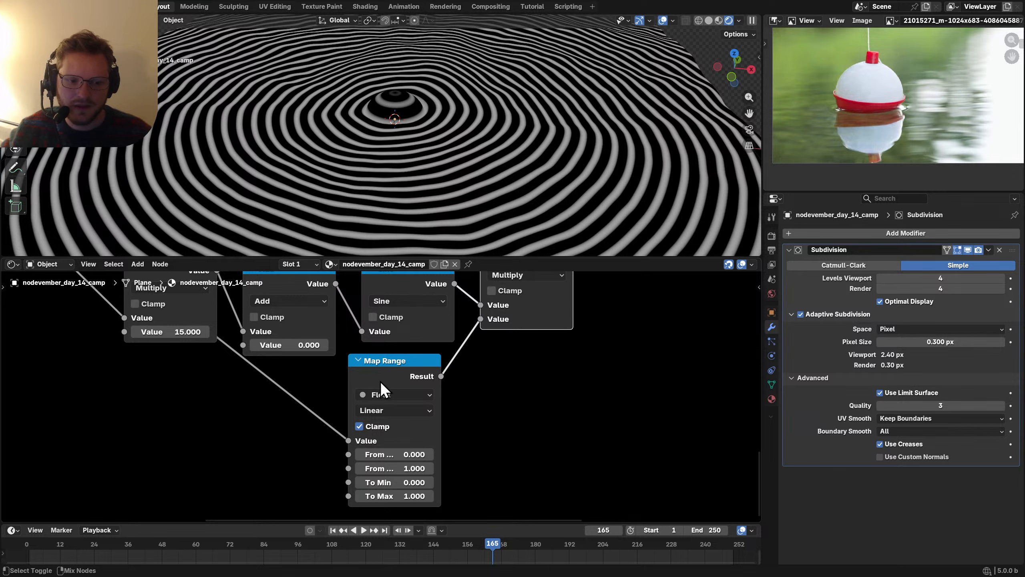
pyautogui.keyDown('ctrl'); pyautogui.keyDown('shift'); pyautogui.click(382, 370); pyautogui.keyUp('shift'); pyautogui.keyUp('ctrl')
pyautogui.moveTo(416, 243); pyautogui.dragTo(410, 138, button='middle')
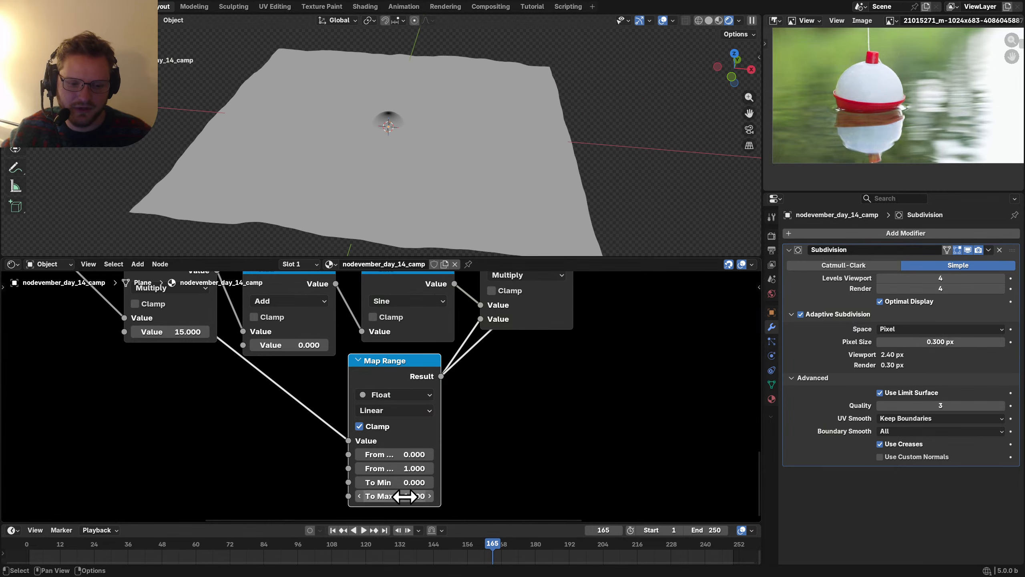
pyautogui.click(408, 482)
pyautogui.write('1')
pyautogui.press('Tab')
pyautogui.write('0')
pyautogui.press('Return')
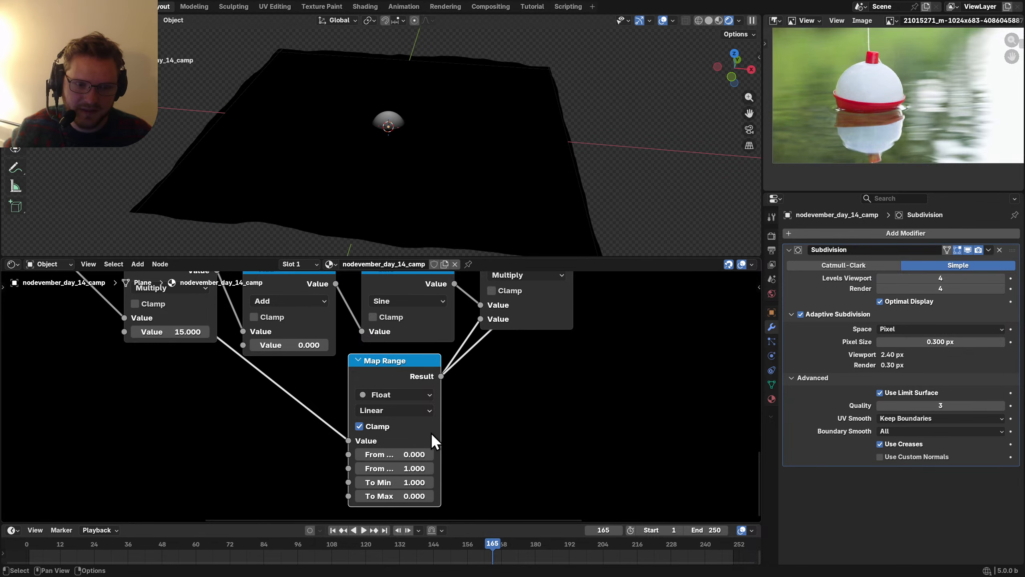
pyautogui.moveTo(415, 468); pyautogui.dragTo(468, 468)
# Step: Preview the final Multiply node of the ring chain and briefly play the animation
pyautogui.moveTo(508, 274); pyautogui.dragTo(465, 381, button='middle')
pyautogui.keyDown('ctrl'); pyautogui.keyDown('shift'); pyautogui.click(474, 353); pyautogui.keyUp('shift'); pyautogui.keyUp('ctrl')
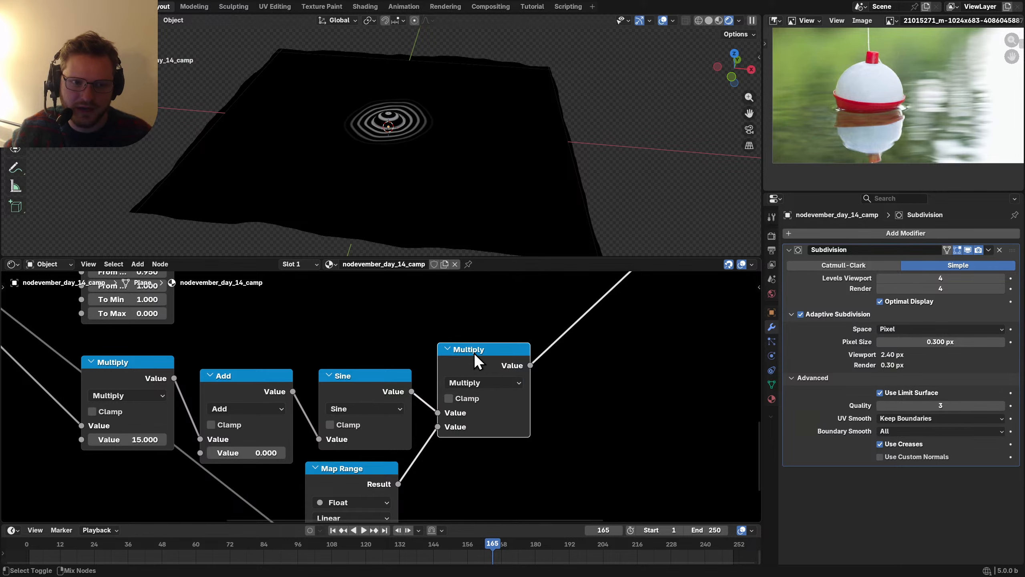
pyautogui.scroll(4, 406, 141)
pyautogui.press('space')
pyautogui.press('space')
# Step: Drive the ring chain's Add value with the expression #frame/30 and play the animation to check the ripples
pyautogui.moveTo(256, 436); pyautogui.dragTo(419, 384, button='middle')
pyautogui.click(421, 381)
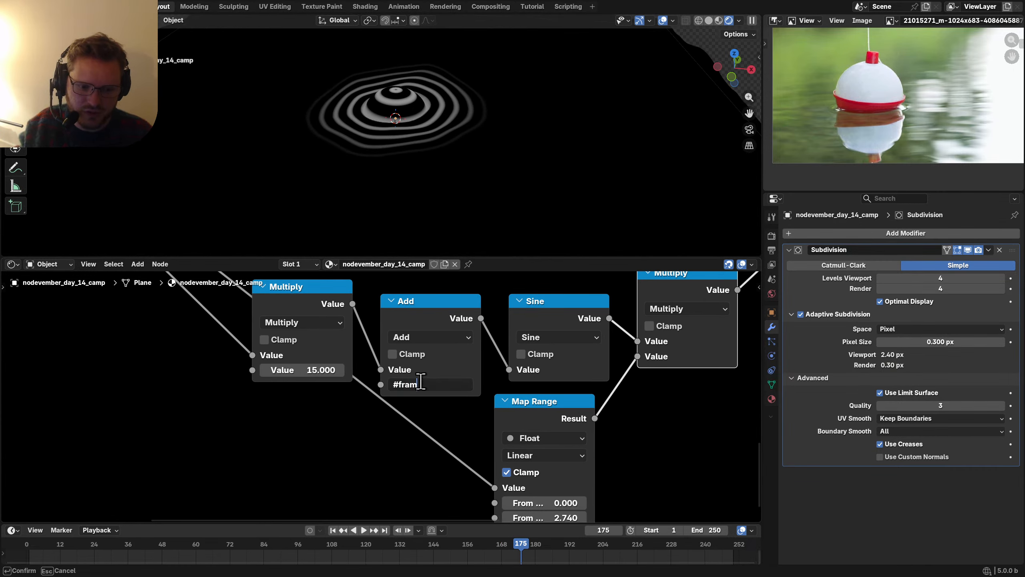
pyautogui.write('#frame/30')
pyautogui.press('Return')
pyautogui.press('space')
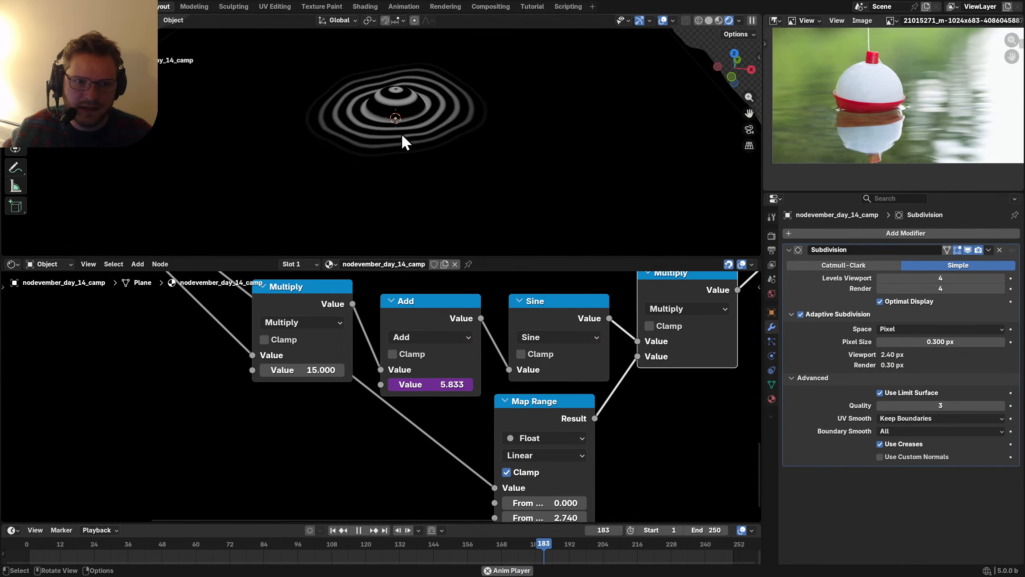
# Step: Change the driver expression on the ring chain's Add node to frame/3 and play the animation to check the speed
pyautogui.press('space')
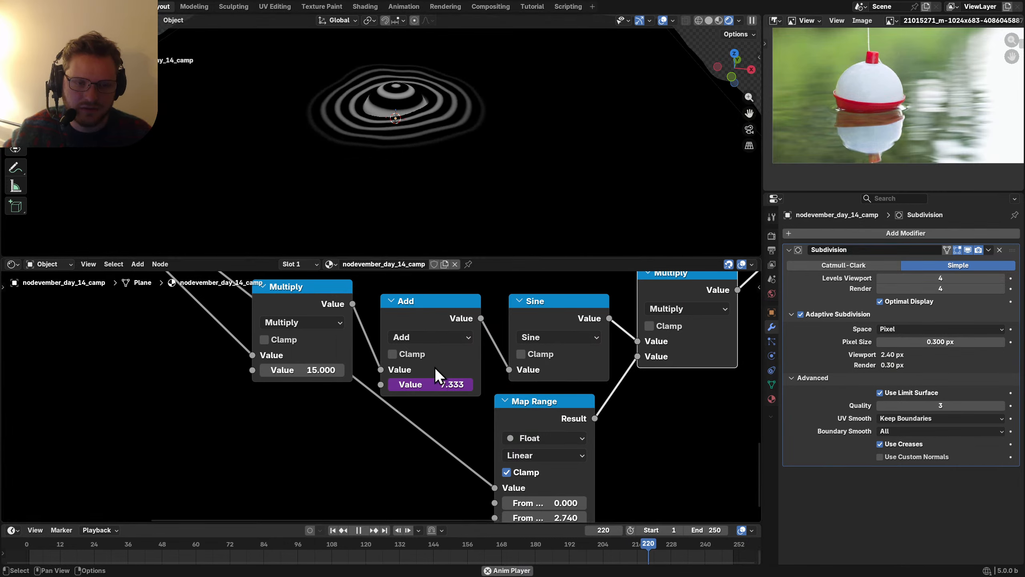
pyautogui.click(438, 377)
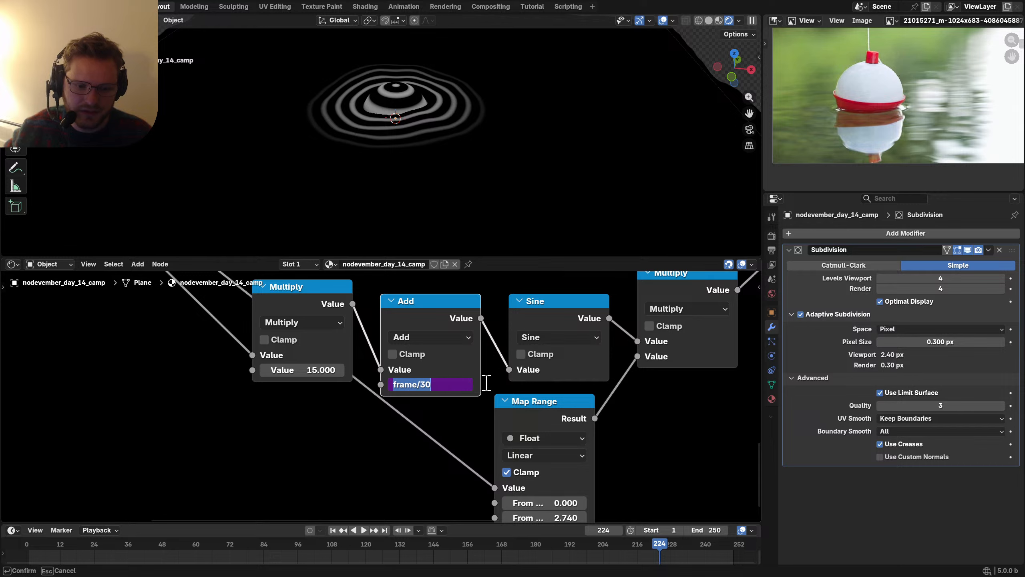
pyautogui.press('Escape')
pyautogui.click(441, 379)
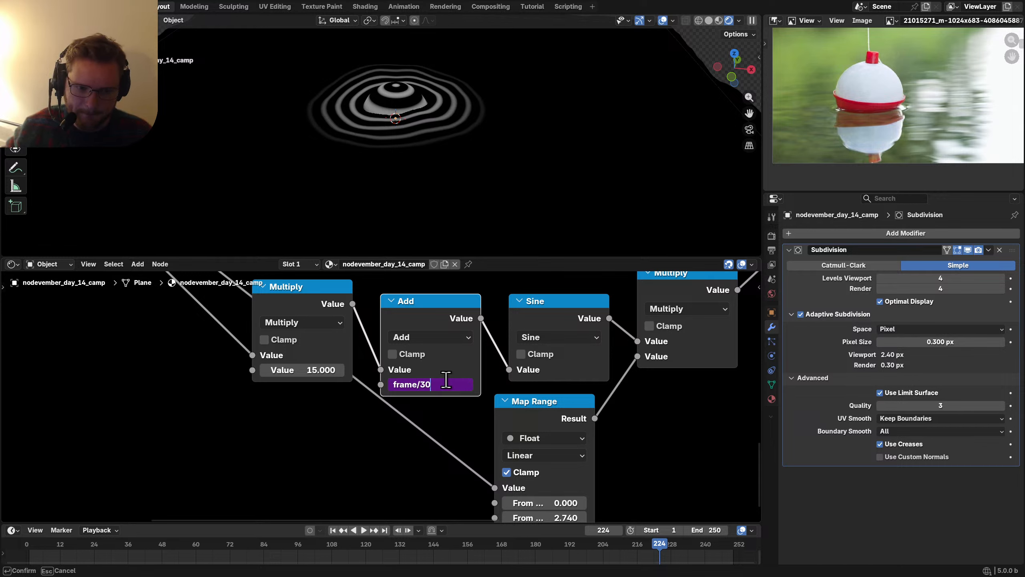
pyautogui.press('BackSpace')
pyautogui.press('Return')
pyautogui.press('space')
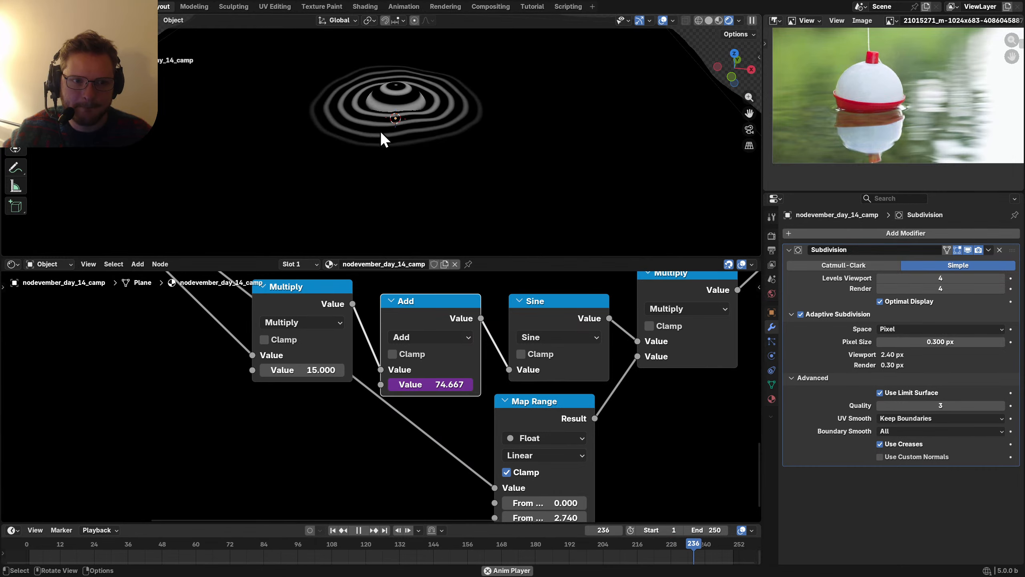
pyautogui.press('space')
# Step: Negate the Add node's driver expression to -frame/3 and play the animation to check the ripple direction
pyautogui.click(444, 380)
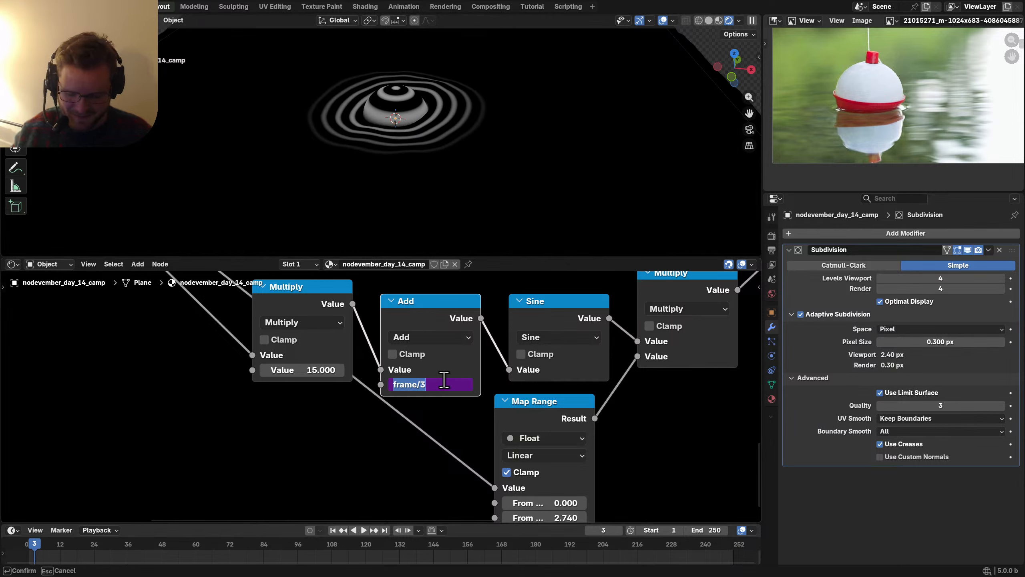
pyautogui.press('Return')
pyautogui.press('space')
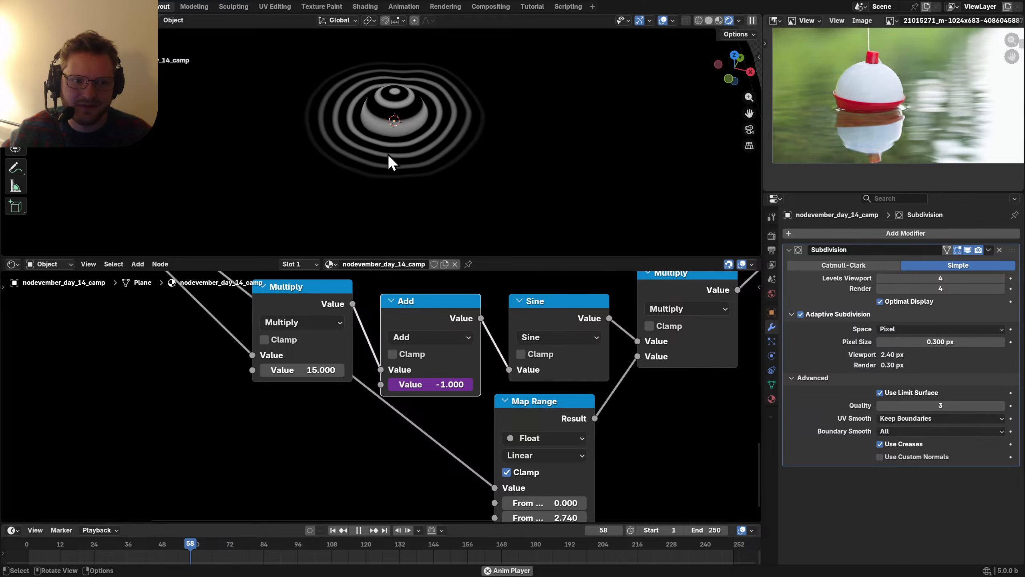
pyautogui.press('space')
# Step: Set the Add node's driver expression to -frame/2 and play the animation briefly
pyautogui.click(444, 384)
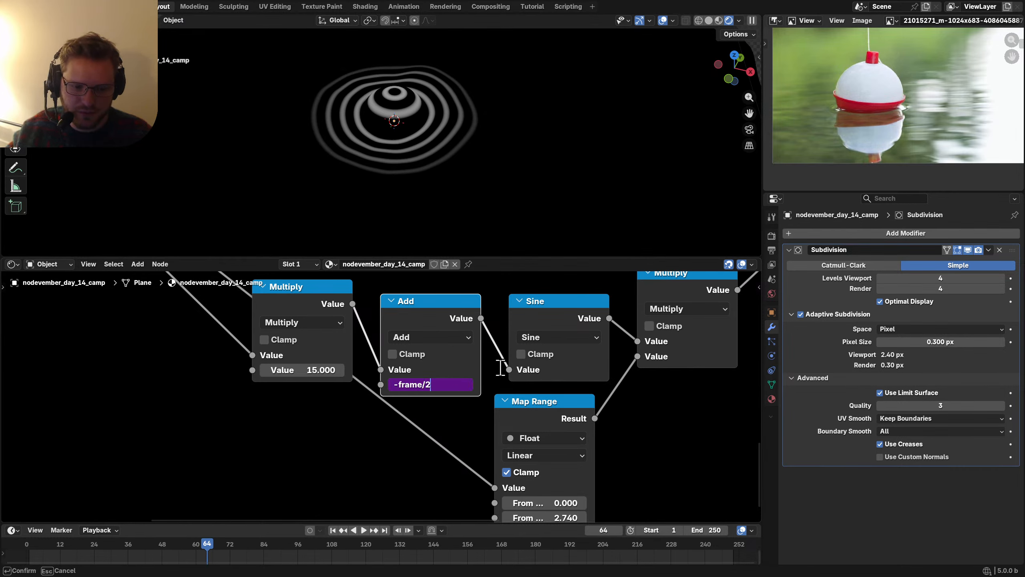
pyautogui.press('Return')
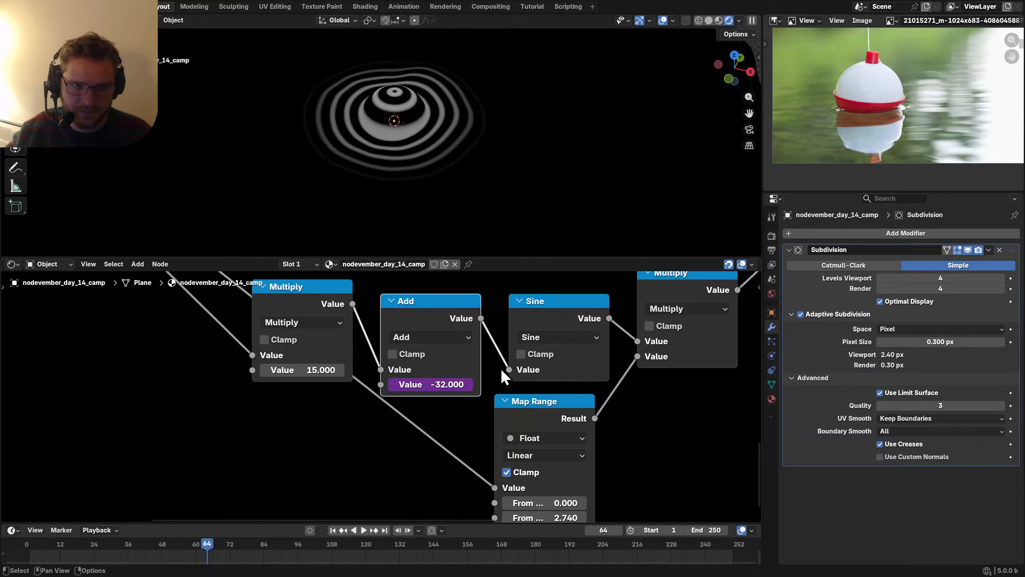
pyautogui.press('space')
pyautogui.press('space')
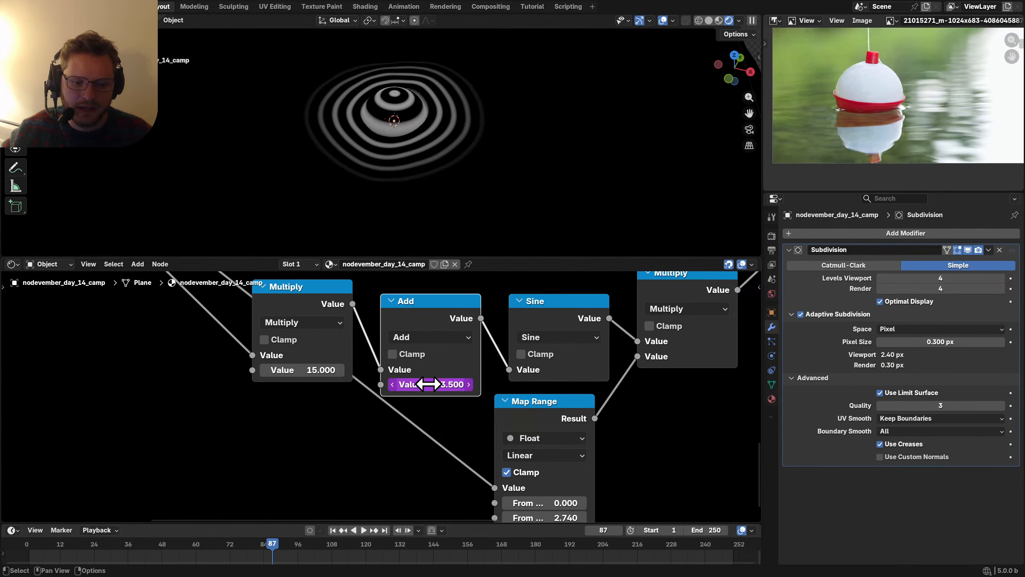
# Step: Set the Add node's driver expression to -frame/4.6 and play the animation to check the ripples on the plane
pyautogui.click(433, 386)
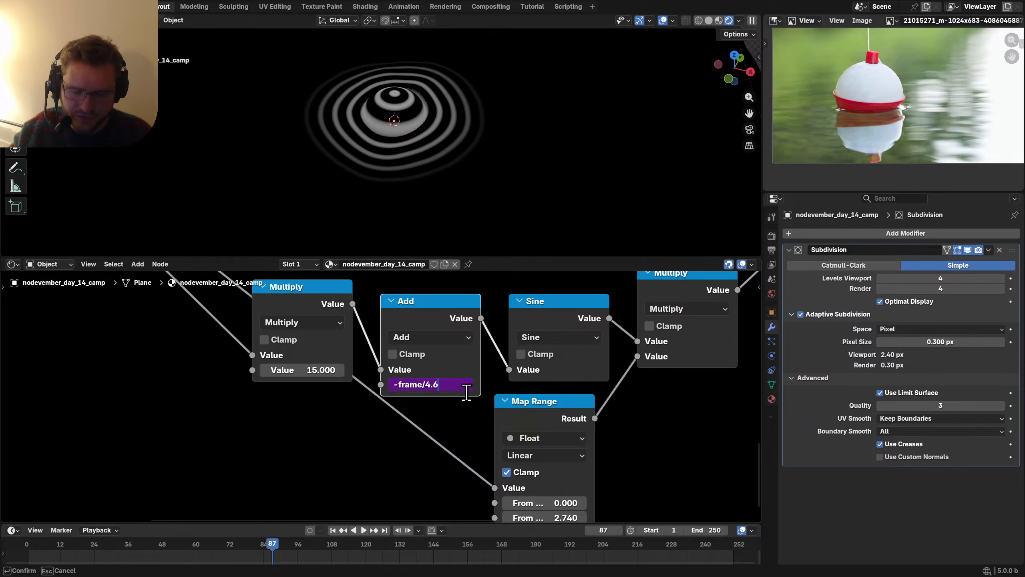
pyautogui.press('Return')
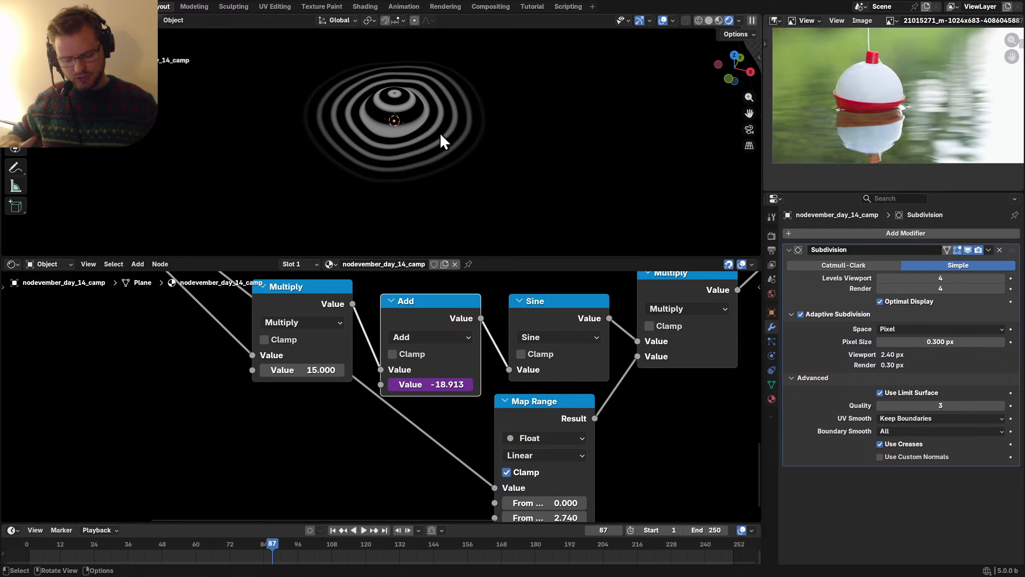
pyautogui.press('space')
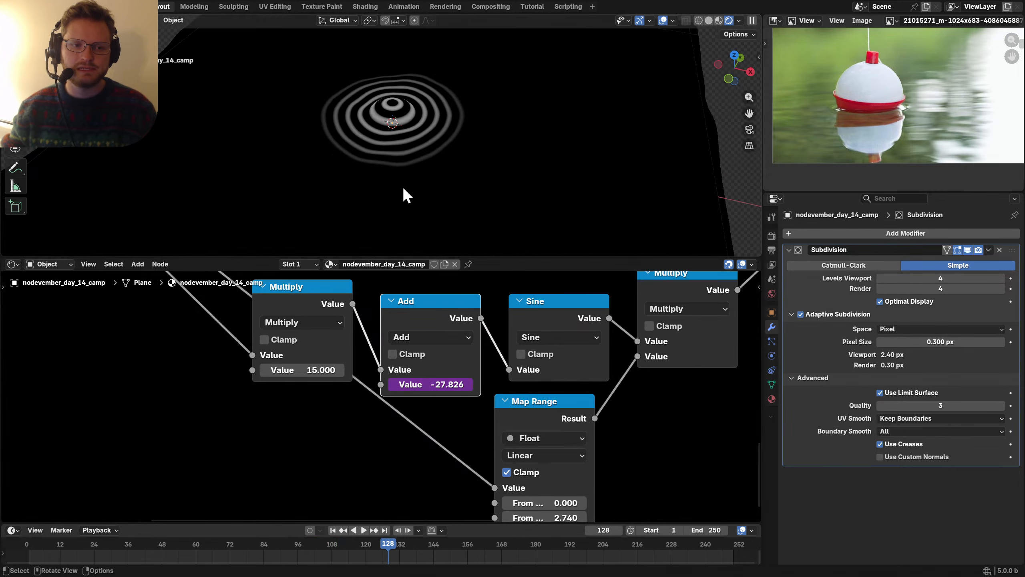
pyautogui.scroll(-4, 402, 186)
pyautogui.scroll(4, 411, 159)
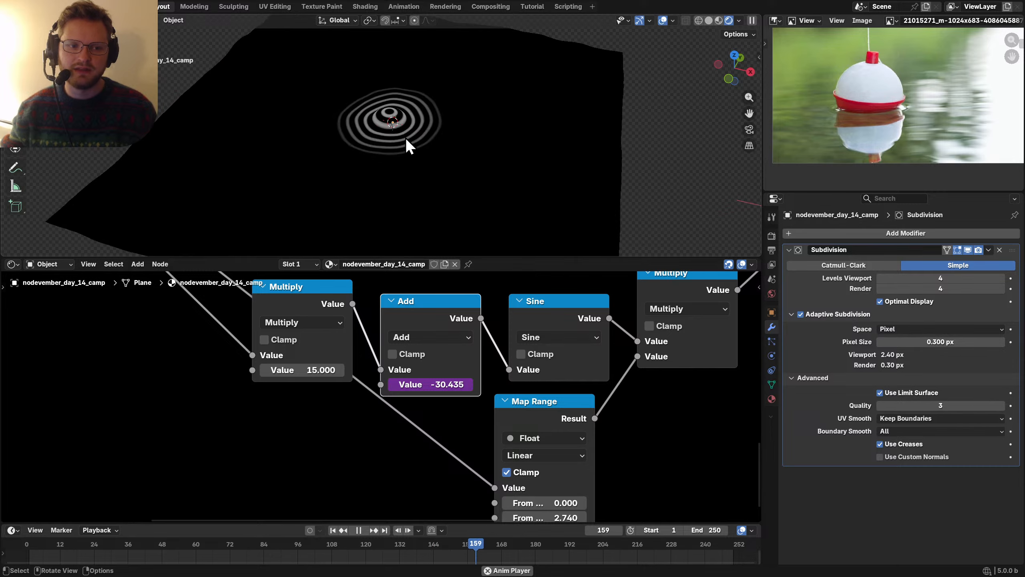
pyautogui.press('space')
# Step: Maximize the node editor and move the whole ring chain, including its Map Range, clear of the other nodes
pyautogui.scroll(-4, 407, 155)
pyautogui.scroll(-4, 469, 428)
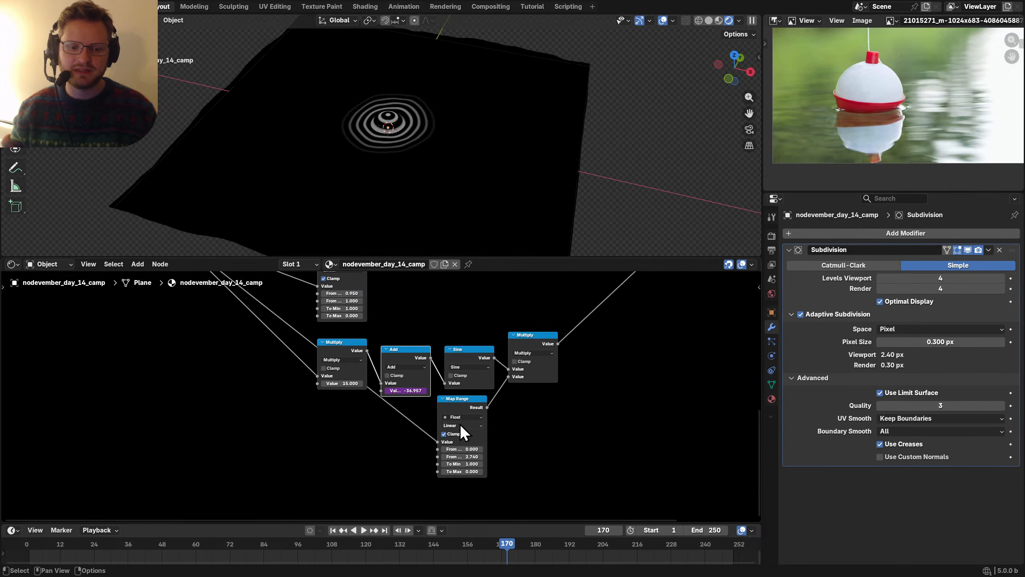
pyautogui.moveTo(468, 428); pyautogui.dragTo(414, 503, button='middle')
pyautogui.scroll(-6, 395, 416)
pyautogui.moveTo(336, 403); pyautogui.dragTo(406, 413, button='middle')
pyautogui.hotkey('ctrl', 'space')
pyautogui.scroll(3, 451, 435)
pyautogui.keyDown('shift'); pyautogui.scroll(-5, 469, 428); pyautogui.keyUp('shift')
pyautogui.moveTo(469, 428); pyautogui.dragTo(796, 303)
pyautogui.press('g')
pyautogui.click(515, 398)
# Step: Align the ring chain's Multiply, Add, Sine and Multiply nodes in one horizontal row and place the row above its Map Range
pyautogui.moveTo(529, 339); pyautogui.dragTo(210, 444)
pyautogui.press('s')
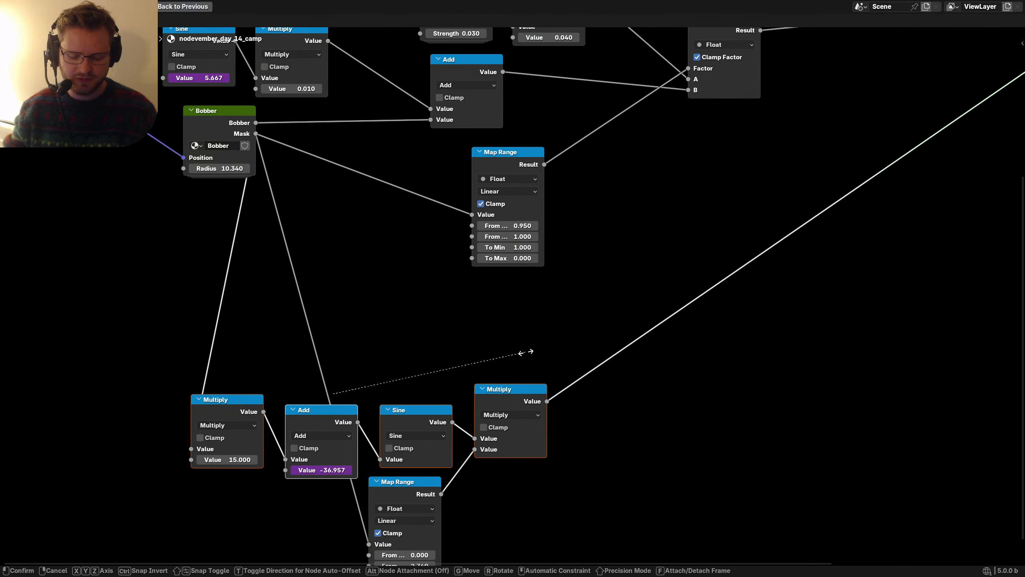
pyautogui.press('y')
pyautogui.press('0')
pyautogui.press('Return')
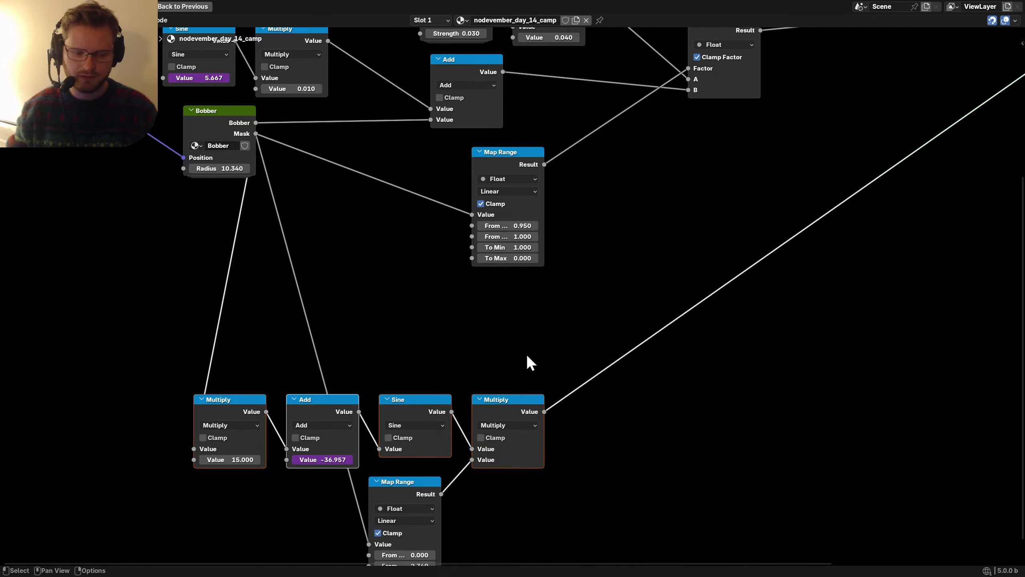
pyautogui.press('g')
pyautogui.click(522, 358)
# Step: Shift the Geometry and Bobber nodes together away from the ring chain and the Sine node
pyautogui.scroll(-1, 522, 359)
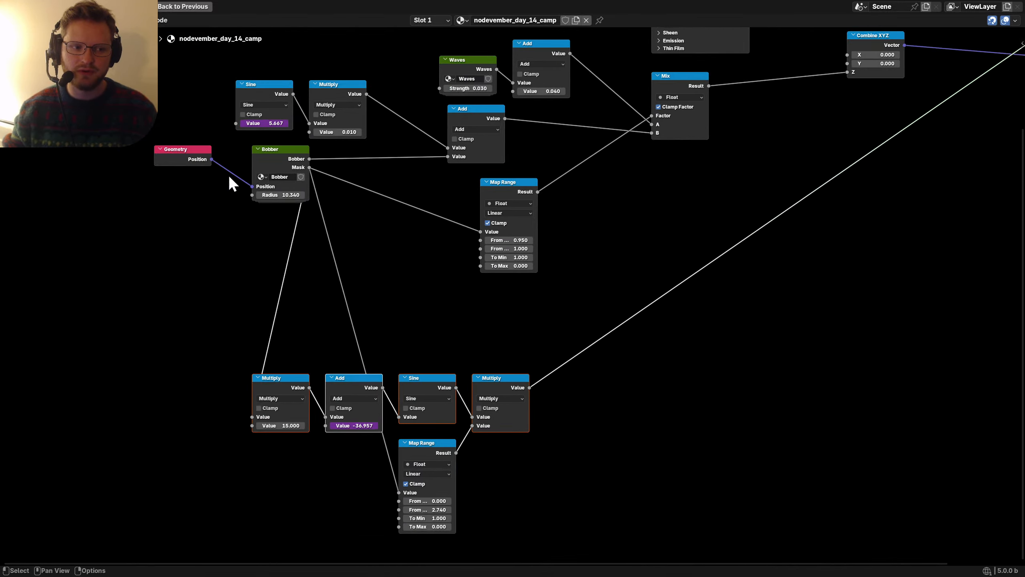
pyautogui.moveTo(157, 209); pyautogui.dragTo(278, 157)
pyautogui.press('g')
pyautogui.click(153, 194)
# Step: Place the bobbing Add node beside its Multiply and move the mask's Map Range above the Waves branch
pyautogui.moveTo(365, 154); pyautogui.dragTo(408, 278, button='middle')
pyautogui.scroll(4, 369, 208)
pyautogui.moveTo(502, 235); pyautogui.dragTo(407, 232)
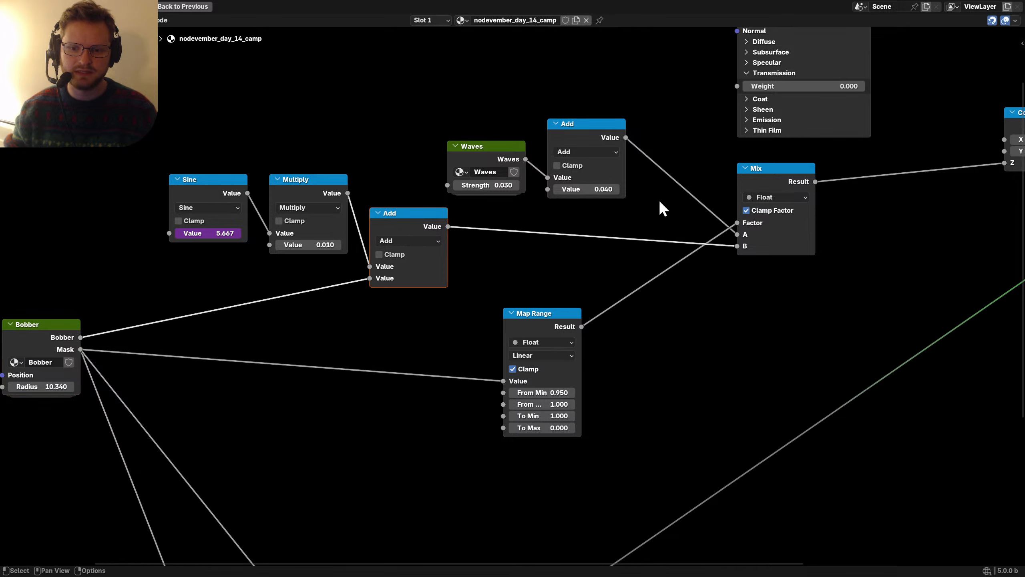
pyautogui.moveTo(642, 294); pyautogui.dragTo(597, 321, button='middle')
pyautogui.moveTo(490, 351); pyautogui.dragTo(528, 80)
# Step: Move the Geometry and Bobber nodes up before the bobbing Sine node and save the file
pyautogui.moveTo(24, 365); pyautogui.dragTo(347, 288, button='middle')
pyautogui.scroll(-4, 329, 288)
pyautogui.moveTo(250, 400); pyautogui.dragTo(370, 309)
pyautogui.press('g')
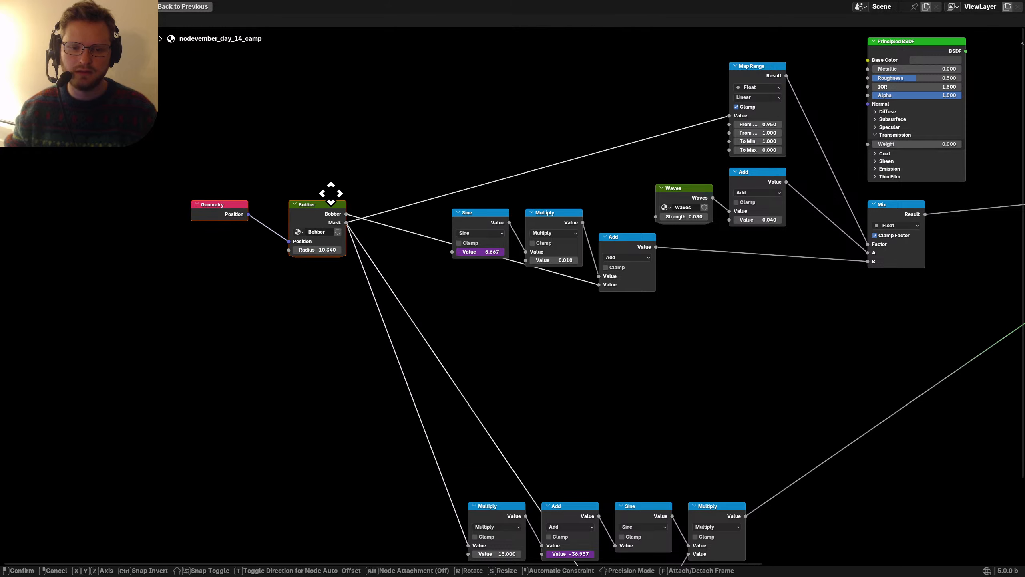
pyautogui.click(333, 196)
pyautogui.scroll(1, 428, 198)
pyautogui.moveTo(423, 195); pyautogui.dragTo(452, 237, button='middle')
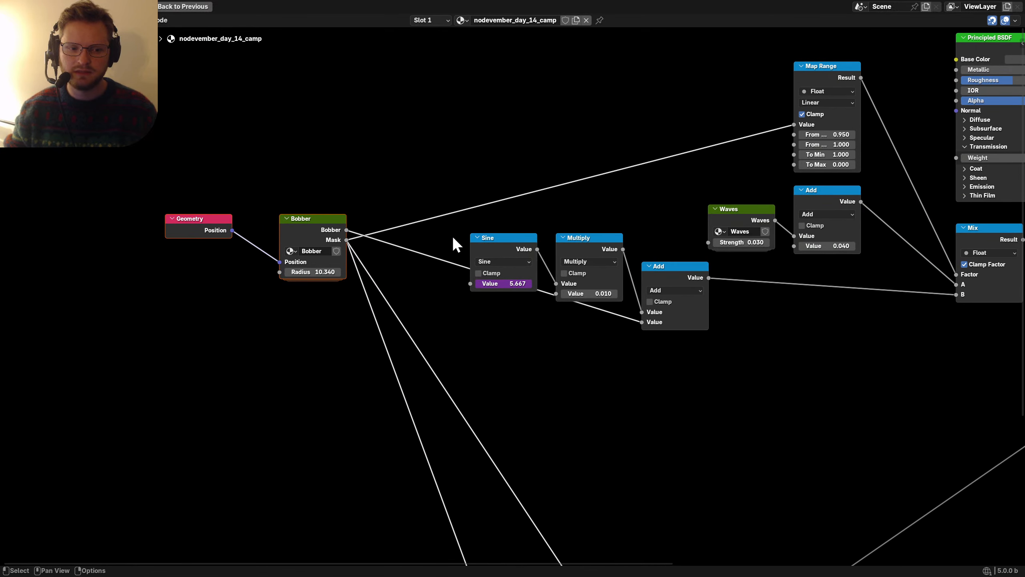
pyautogui.moveTo(485, 268); pyautogui.dragTo(592, 242, button='middle')
pyautogui.moveTo(602, 315); pyautogui.dragTo(589, 254, button='middle')
pyautogui.hotkey('ctrl', 's')
# Step: Position the Waves group and its Add node together, closer to the Mix node and under the mask's Map Range
pyautogui.scroll(-5, 556, 276)
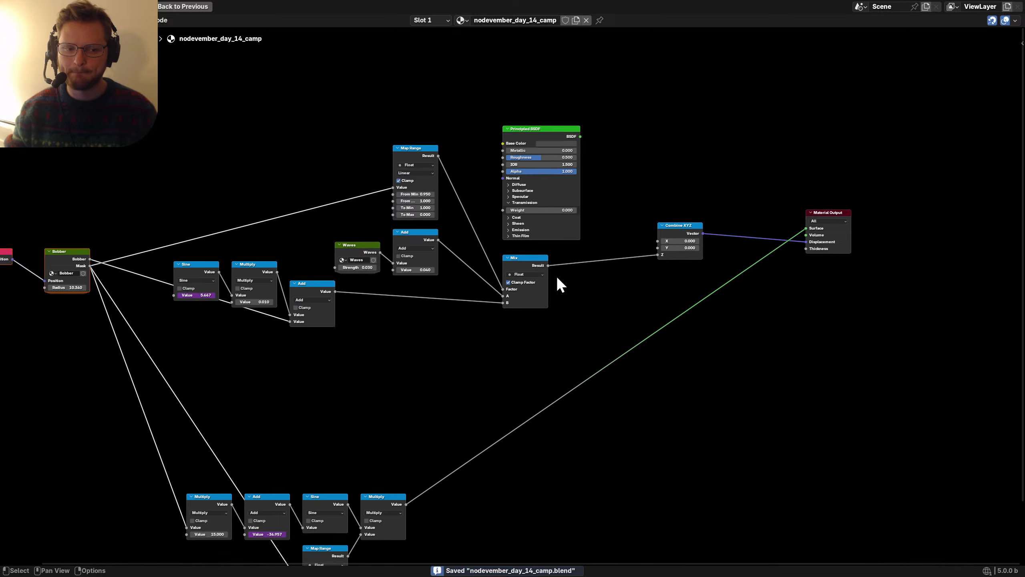
pyautogui.moveTo(506, 304); pyautogui.dragTo(605, 299, button='middle')
pyautogui.scroll(8, 568, 274)
pyautogui.moveTo(486, 225); pyautogui.dragTo(474, 248)
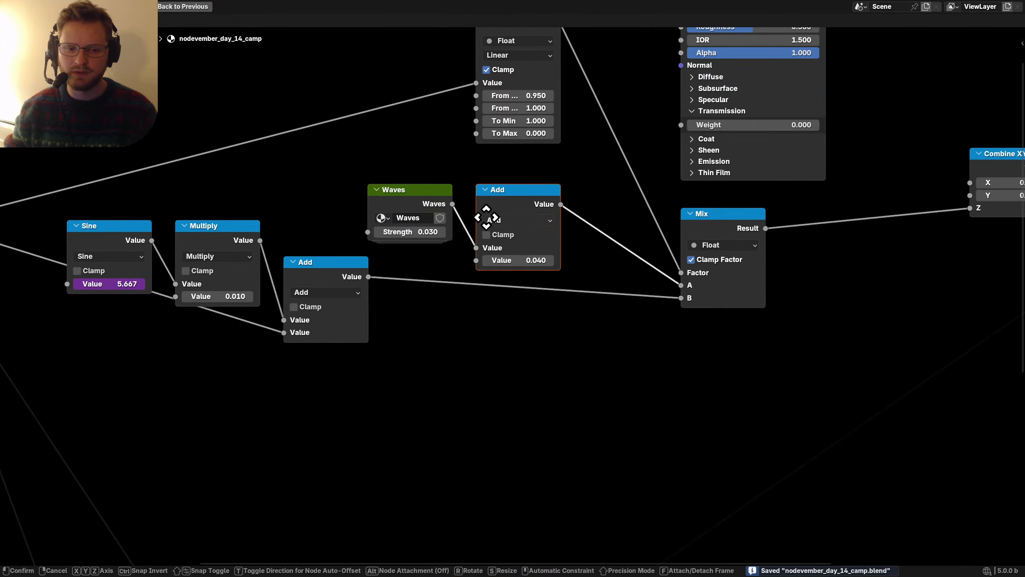
pyautogui.moveTo(504, 163); pyautogui.dragTo(388, 207)
pyautogui.press('g')
pyautogui.click(425, 199)
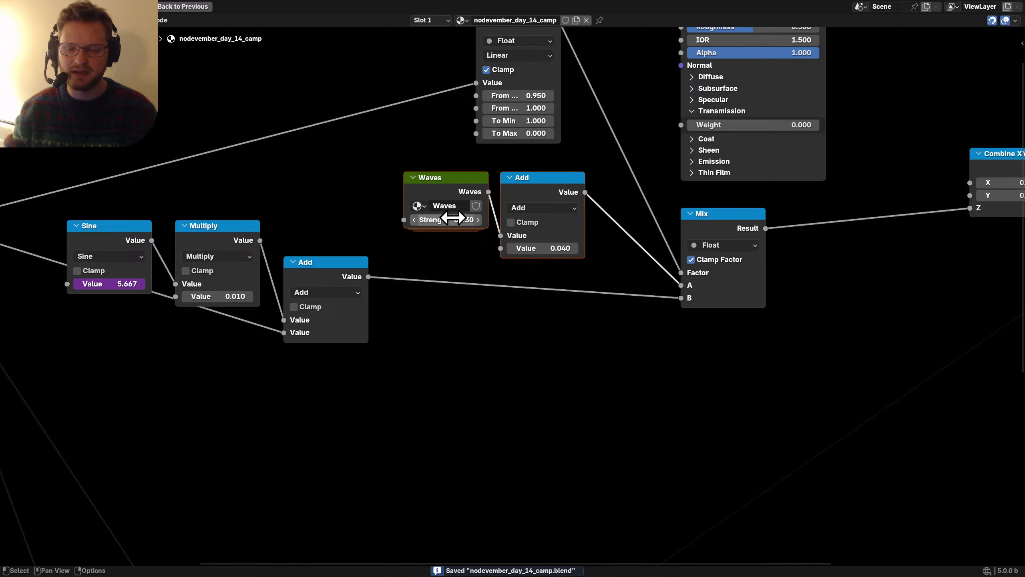
# Step: Line up the bobbing Sine, Multiply and Add nodes in a row below the Waves branch and save the file
pyautogui.moveTo(310, 281); pyautogui.dragTo(515, 293)
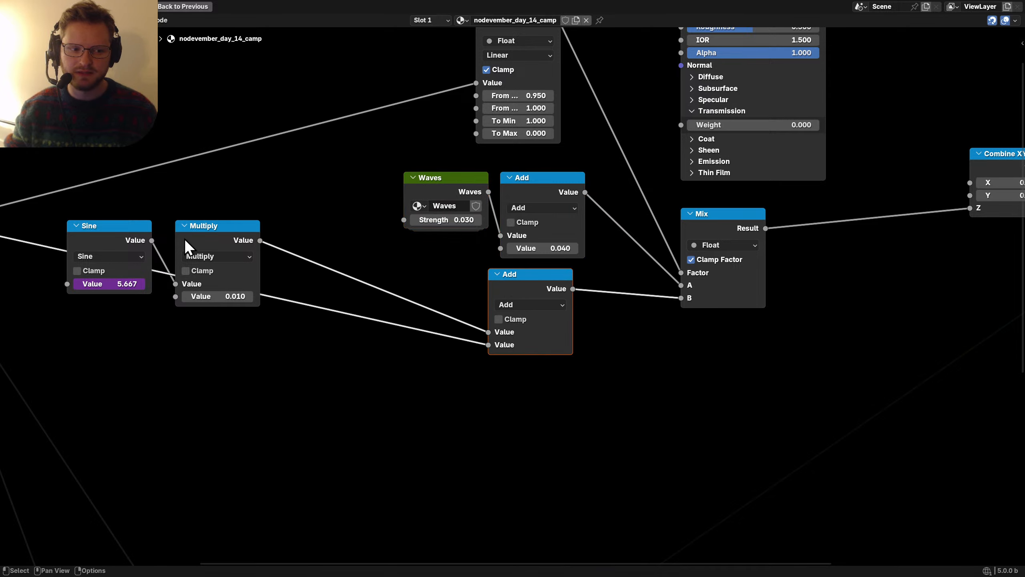
pyautogui.moveTo(186, 244); pyautogui.dragTo(427, 276)
pyautogui.moveTo(108, 232); pyautogui.dragTo(324, 270)
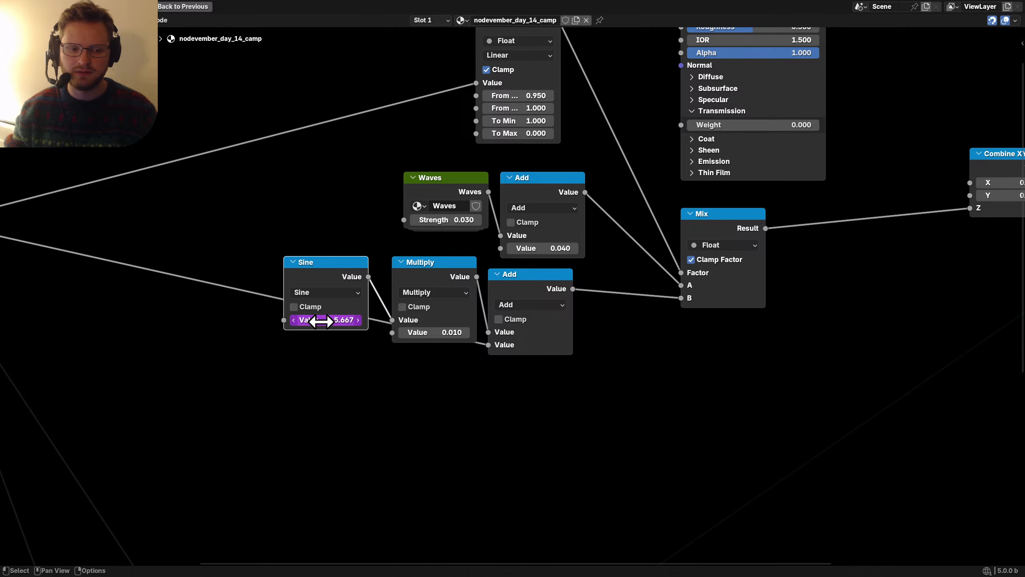
pyautogui.moveTo(301, 404); pyautogui.dragTo(432, 253)
pyautogui.press('g')
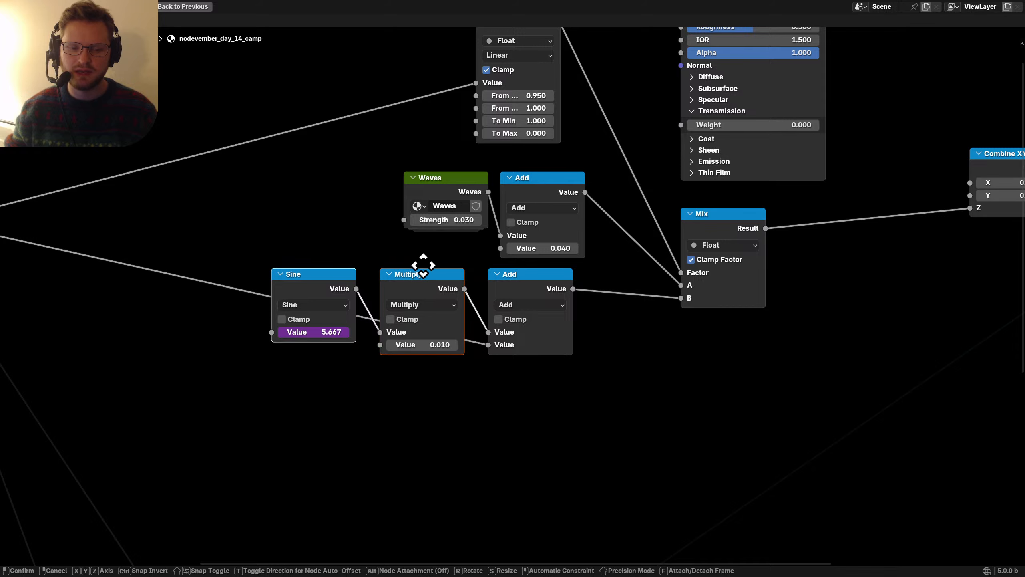
pyautogui.click(433, 266)
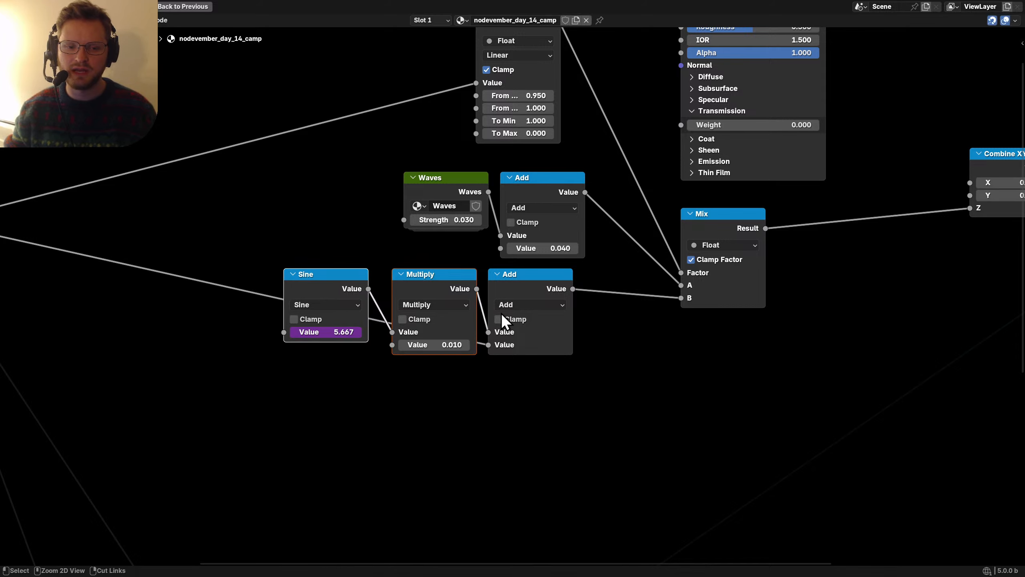
pyautogui.hotkey('ctrl', 's')
pyautogui.moveTo(286, 317); pyautogui.dragTo(469, 304, button='middle')
pyautogui.moveTo(451, 355); pyautogui.dragTo(605, 288)
pyautogui.press('g')
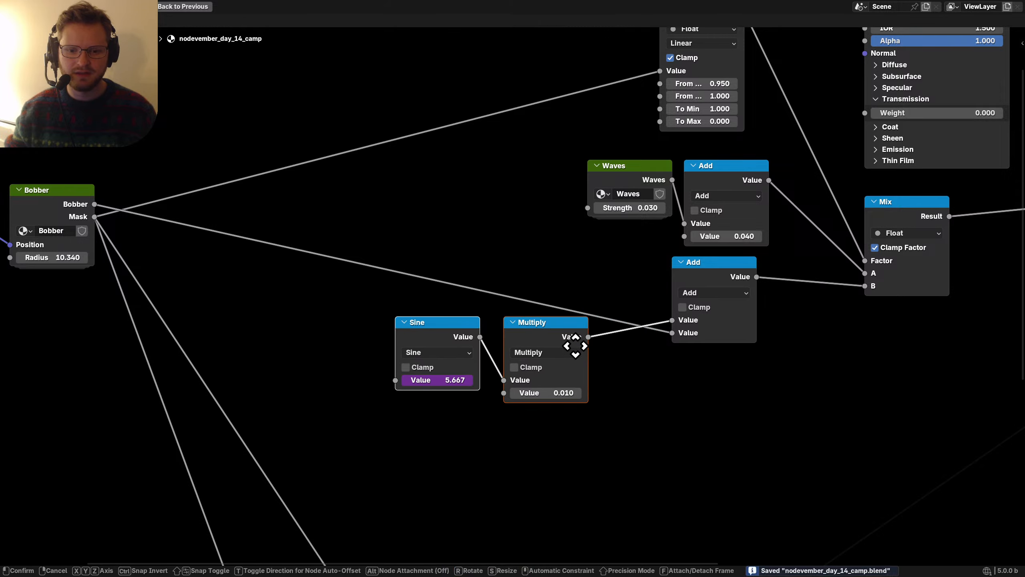
pyautogui.click(646, 285)
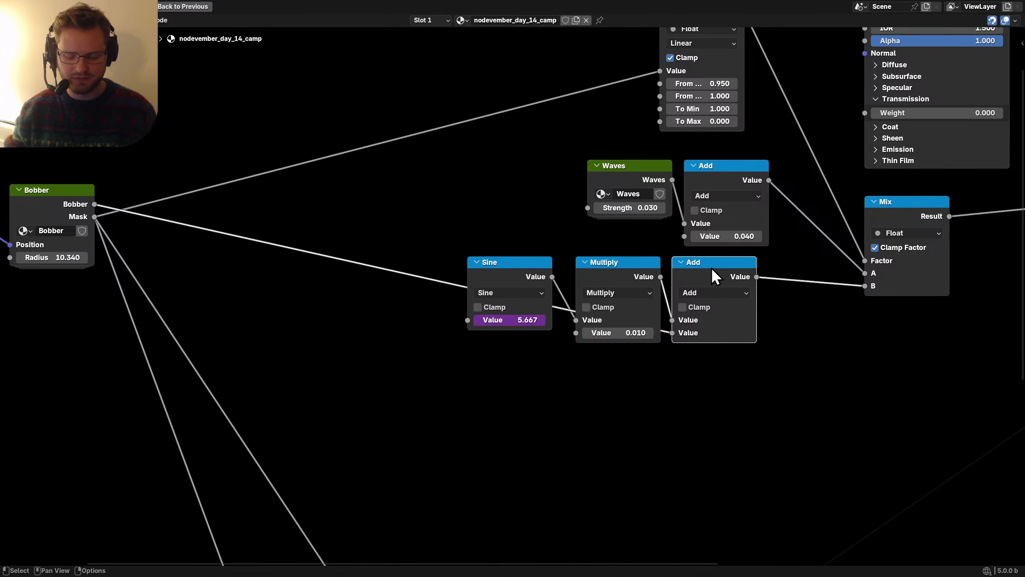
# Step: Collapse the bobbing Add and Sine nodes and stack them above the expanded Multiply node
pyautogui.press('h')
pyautogui.click(619, 268)
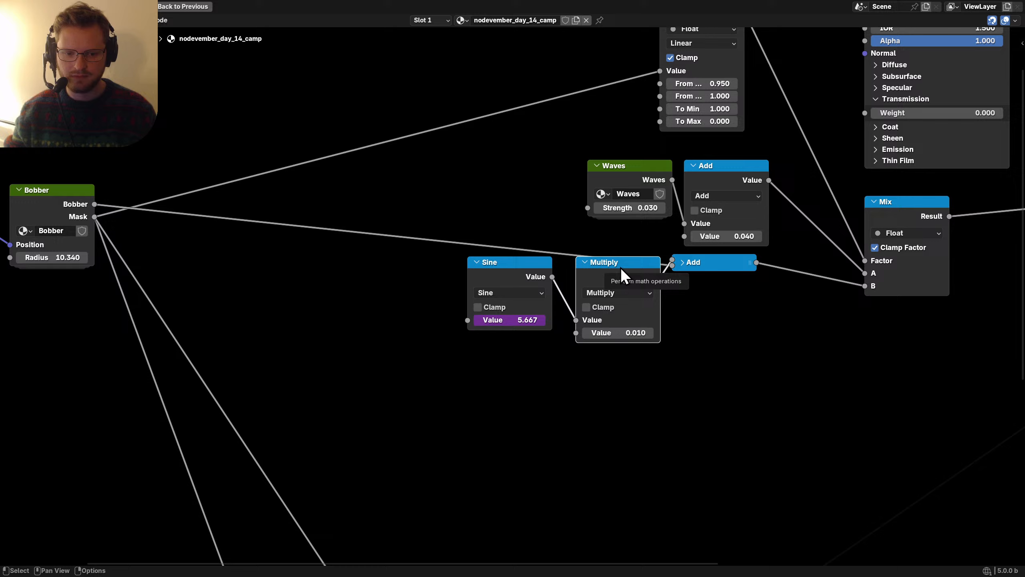
pyautogui.click(522, 275)
pyautogui.press('h')
pyautogui.moveTo(607, 265); pyautogui.dragTo(501, 298)
pyautogui.moveTo(697, 264); pyautogui.dragTo(611, 298)
pyautogui.moveTo(531, 336); pyautogui.dragTo(531, 373)
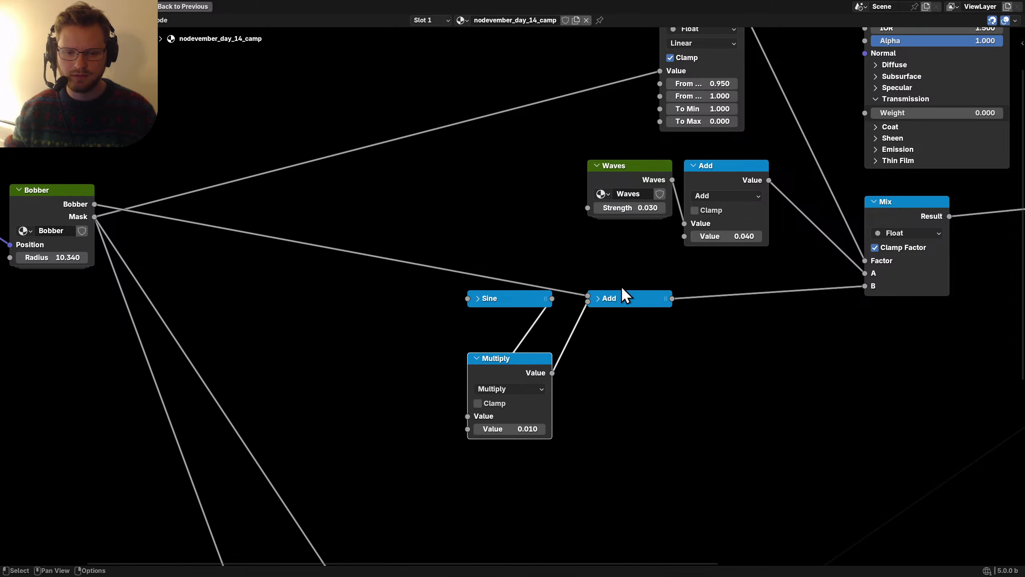
pyautogui.moveTo(598, 298); pyautogui.dragTo(475, 322)
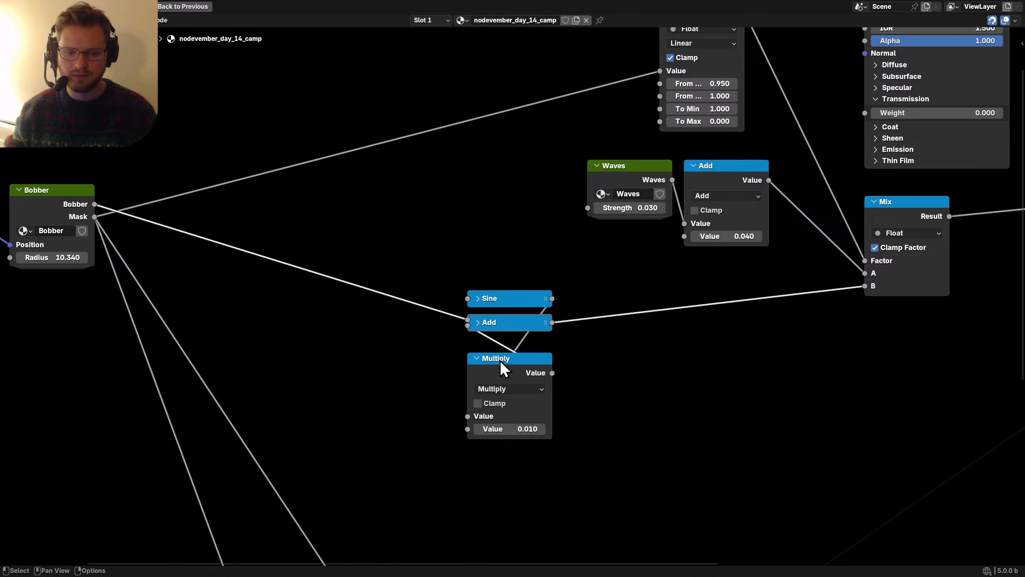
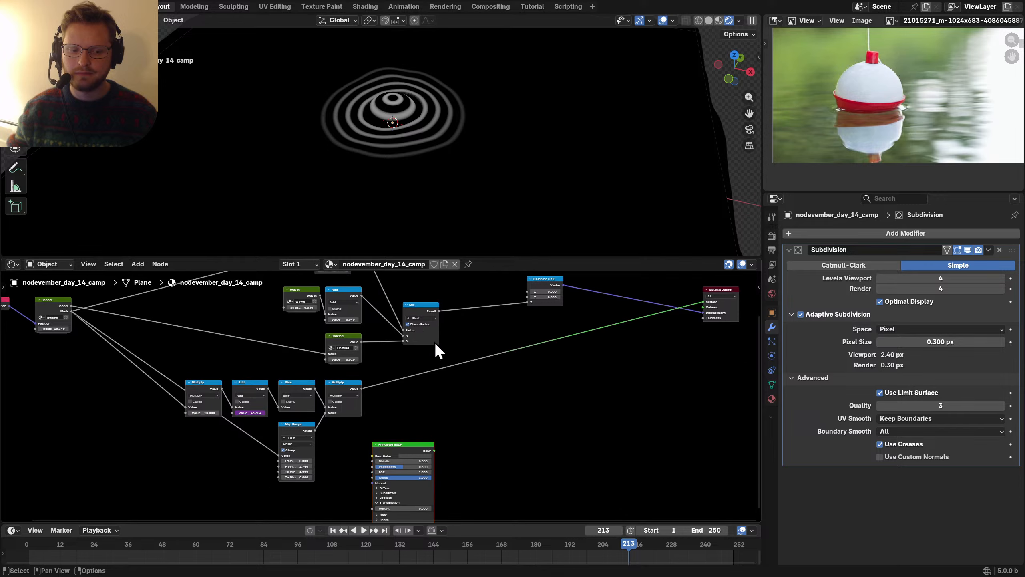
# Step: Connect the Principled BSDF to the material output surface and move Combine XYZ closer to the Mix node
pyautogui.keyDown('ctrl'); pyautogui.keyDown('shift'); pyautogui.click(399, 447); pyautogui.keyUp('shift'); pyautogui.keyUp('ctrl')
pyautogui.moveTo(549, 293); pyautogui.dragTo(483, 331)
pyautogui.scroll(3, 486, 339)
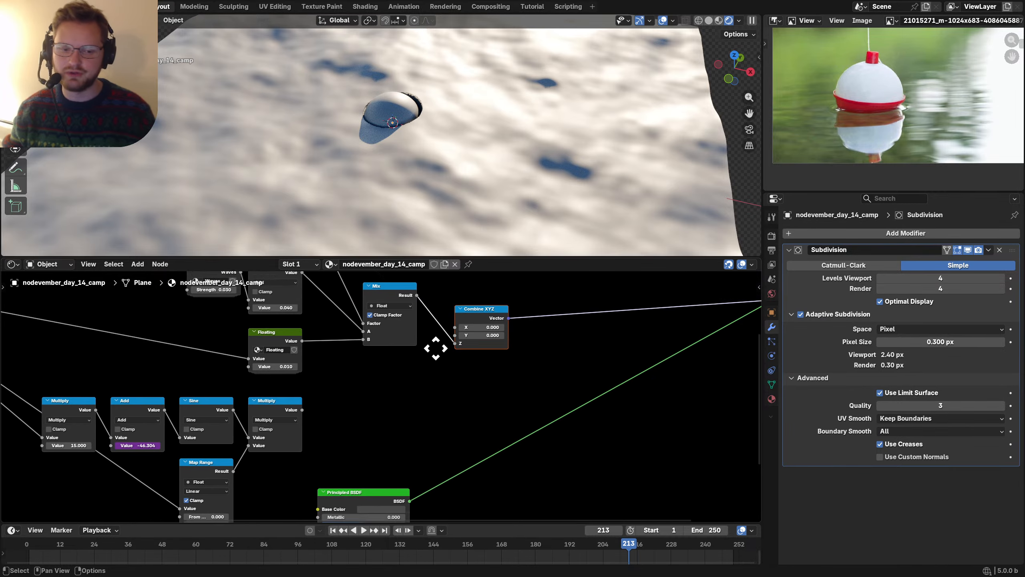
# Step: Insert an Add math node between Mix and Combine XYZ and connect the ripple Multiply output to its second value
pyautogui.moveTo(435, 348); pyautogui.dragTo(405, 356, button='middle')
pyautogui.moveTo(426, 321); pyautogui.dragTo(520, 314)
pyautogui.hotkey('shift', 'a')
pyautogui.write('m')
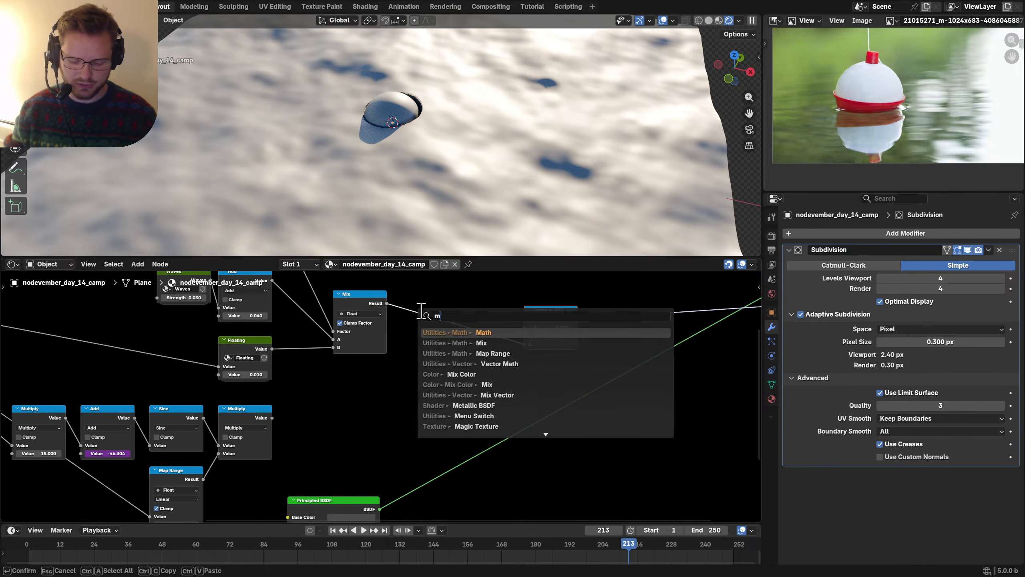
pyautogui.write('ath')
pyautogui.press('Return')
pyautogui.click(438, 324)
pyautogui.moveTo(272, 418); pyautogui.dragTo(440, 368)
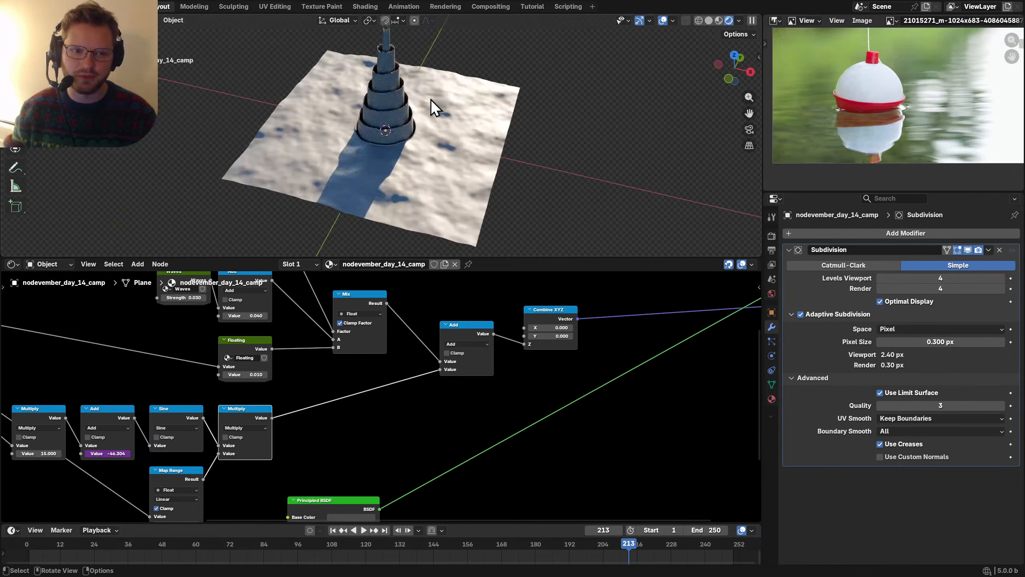
# Step: Play the animation to check the ripples, and set the ripple Map Range interpolation to Smoother Step
pyautogui.moveTo(423, 83)
pyautogui.mouseDown(button='middle')
pyautogui.moveTo(445, 72)
pyautogui.moveTo(434, 93)
pyautogui.mouseUp(button='middle')
pyautogui.press('space')
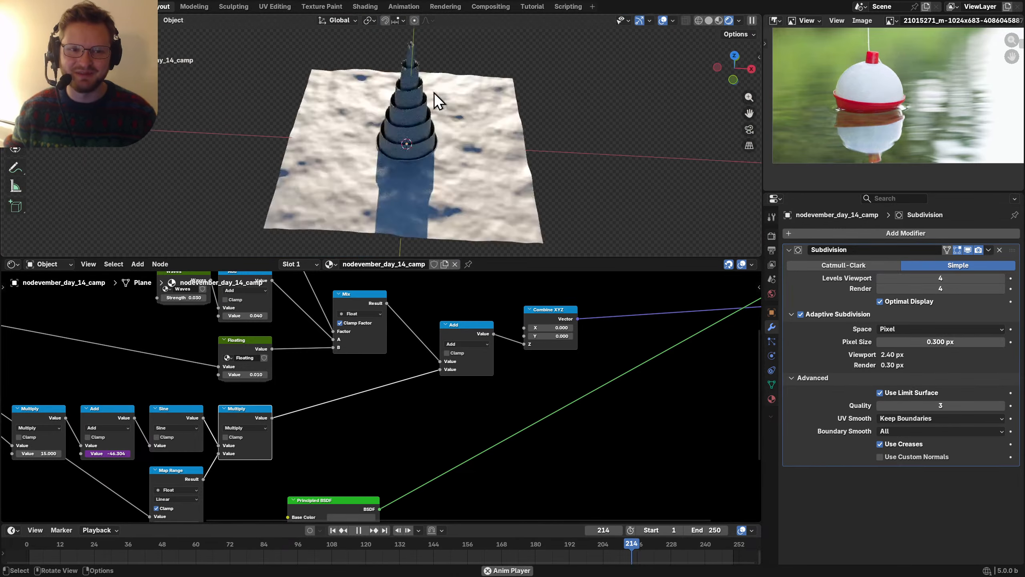
pyautogui.press('space')
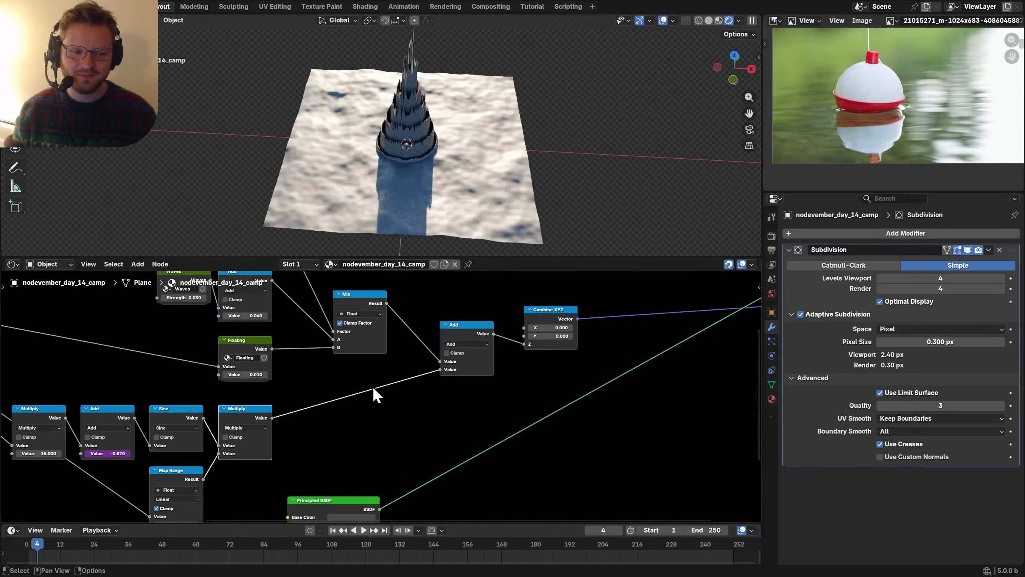
pyautogui.moveTo(341, 395); pyautogui.dragTo(430, 304, button='middle')
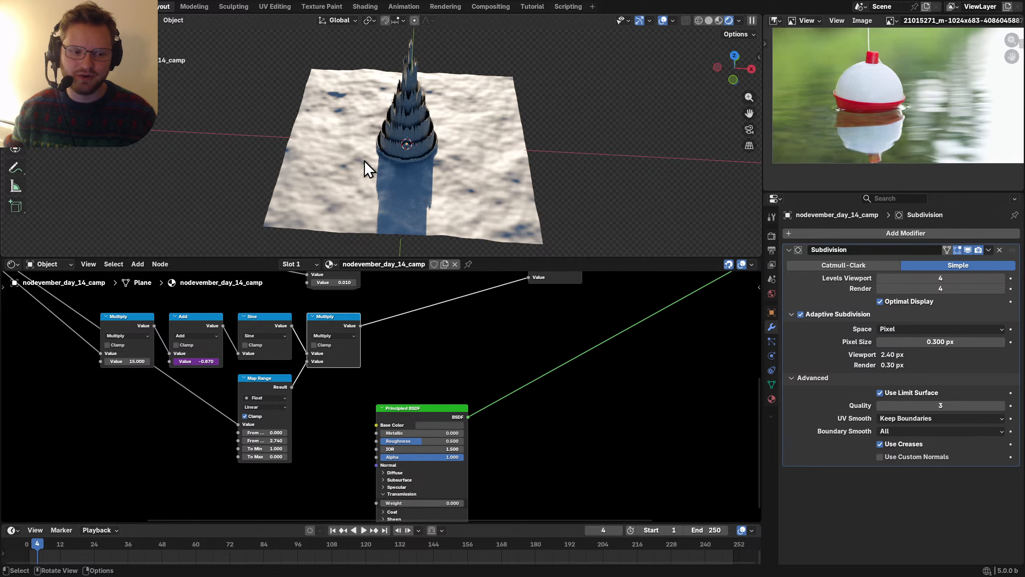
pyautogui.scroll(3, 359, 389)
pyautogui.click(282, 374)
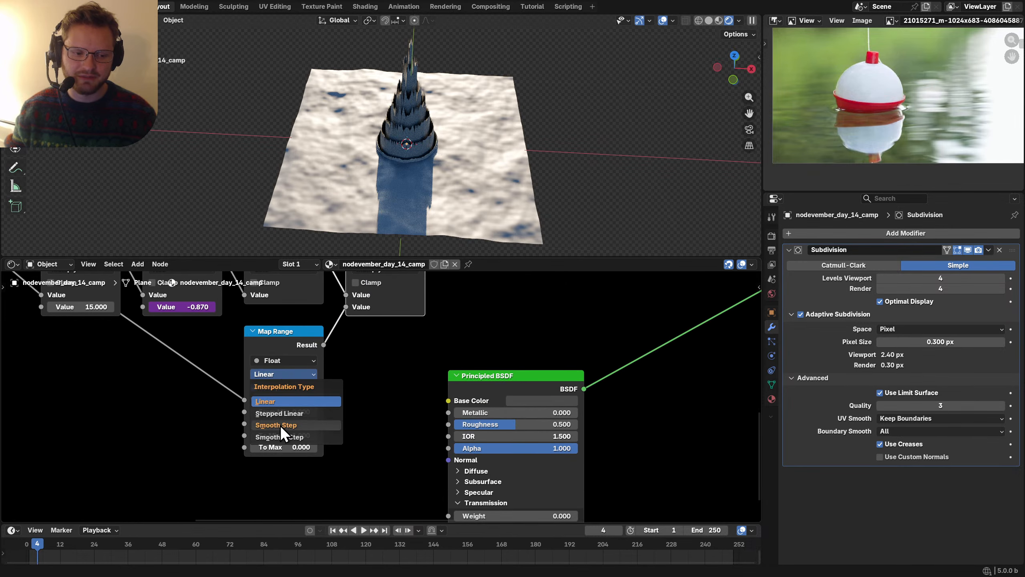
pyautogui.click(279, 437)
# Step: Duplicate the Add node onto the link leaving the ripple Multiply, and make it a Multiply with value 0.1
pyautogui.moveTo(496, 314); pyautogui.dragTo(420, 382, button='middle')
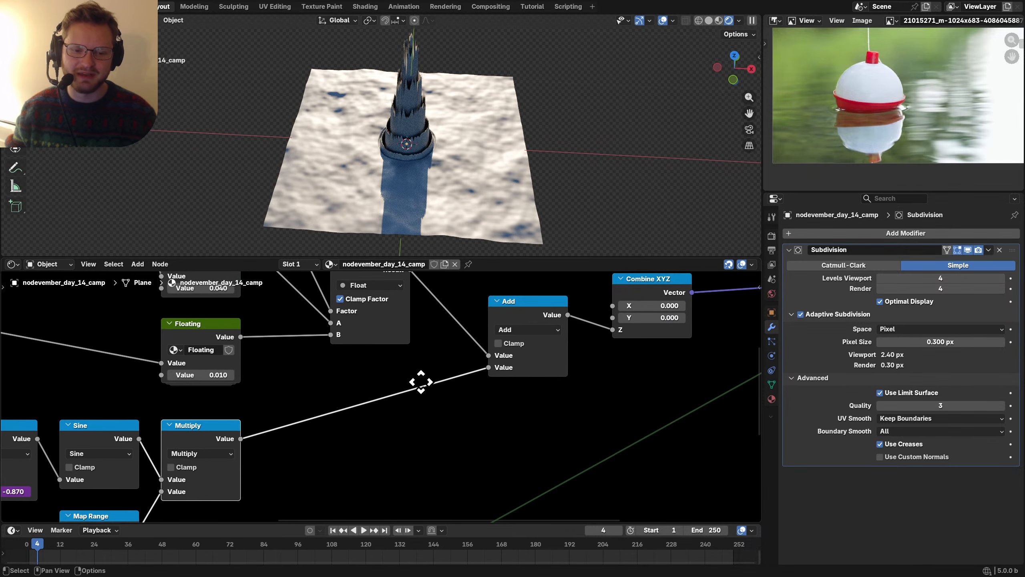
pyautogui.click(514, 300)
pyautogui.hotkey('shift', 'd')
pyautogui.click(337, 379)
pyautogui.click(345, 407)
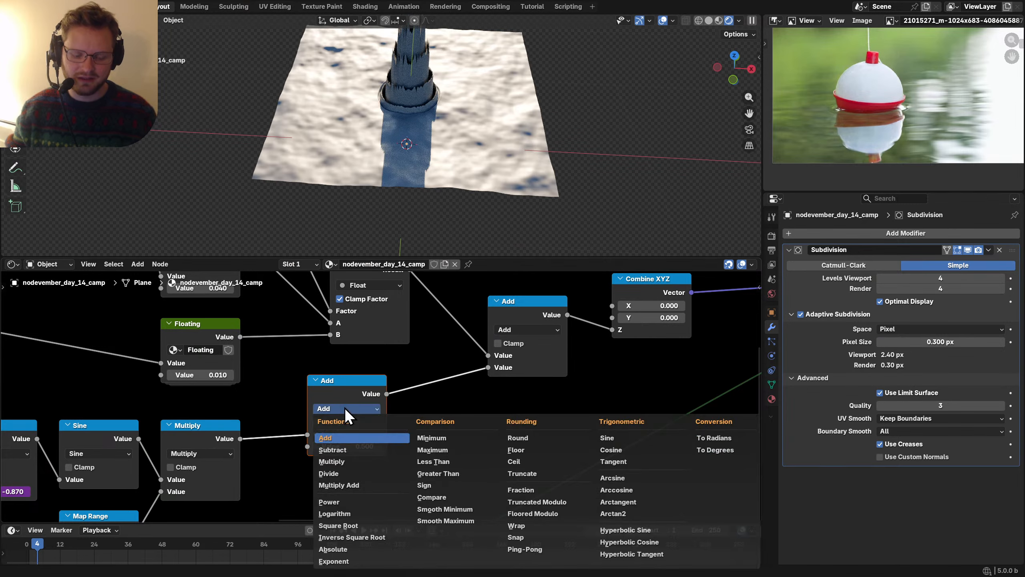
pyautogui.press('m')
pyautogui.moveTo(352, 445); pyautogui.dragTo(353, 445)
pyautogui.write('0.1')
pyautogui.press('Return')
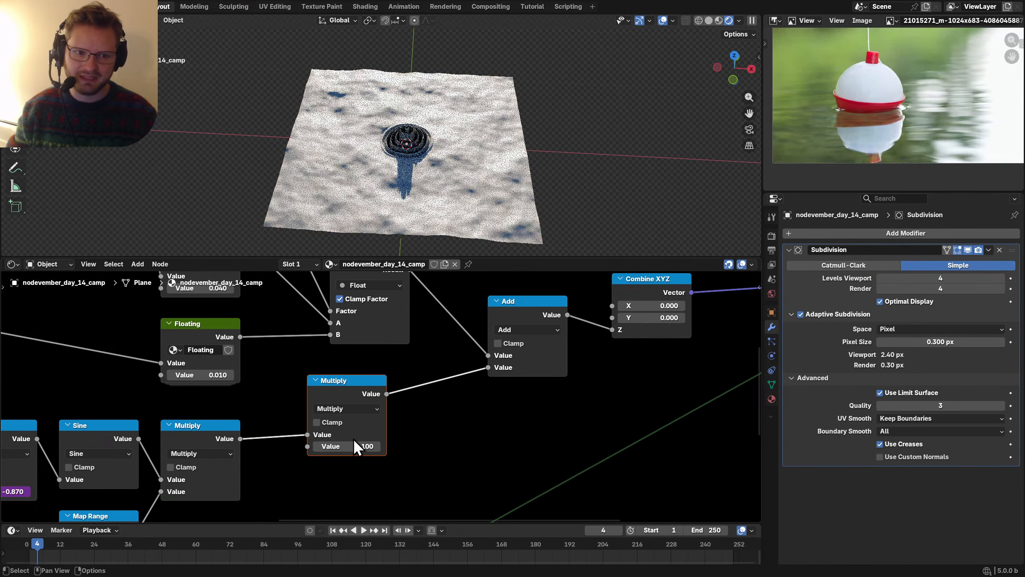
# Step: Try a value of 0.01 in the ripple strength Multiply node and play the animation
pyautogui.scroll(3, 418, 236)
pyautogui.click(340, 445)
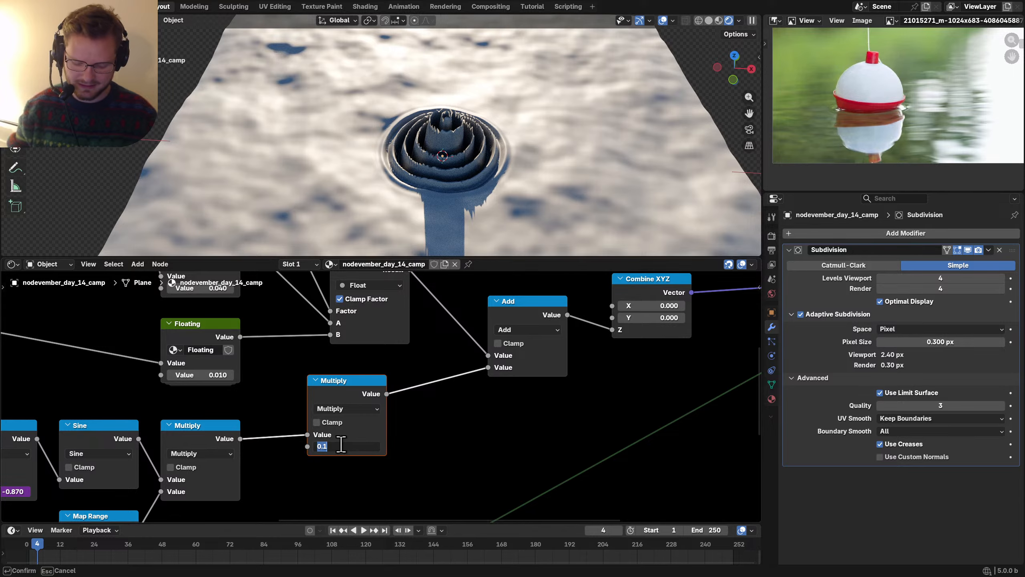
pyautogui.write('.01')
pyautogui.press('Return')
pyautogui.press('space')
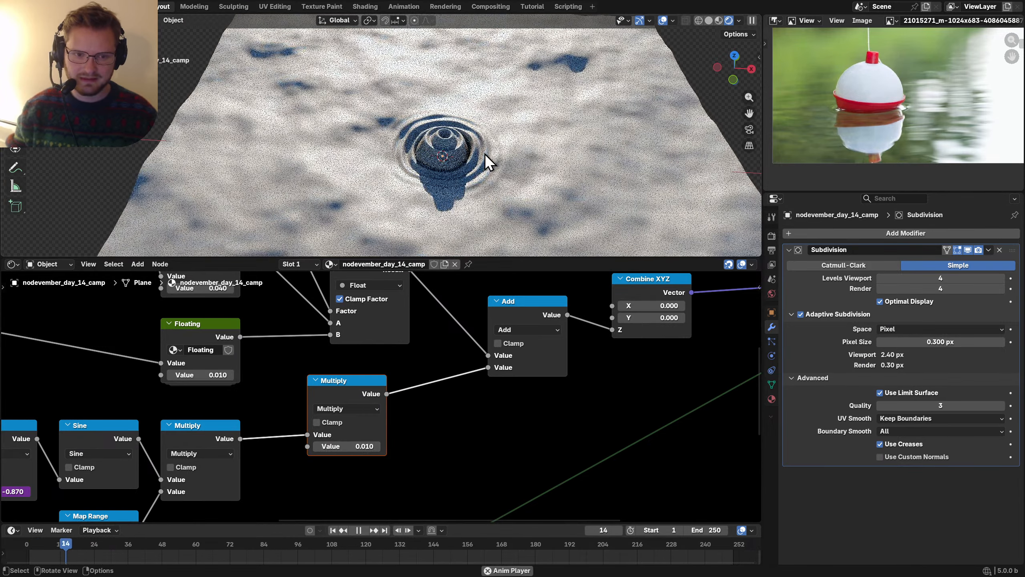
pyautogui.press('space')
# Step: Set the ripple strength Multiply value to 0.003 and play the animation from a low viewing angle
pyautogui.click(347, 446)
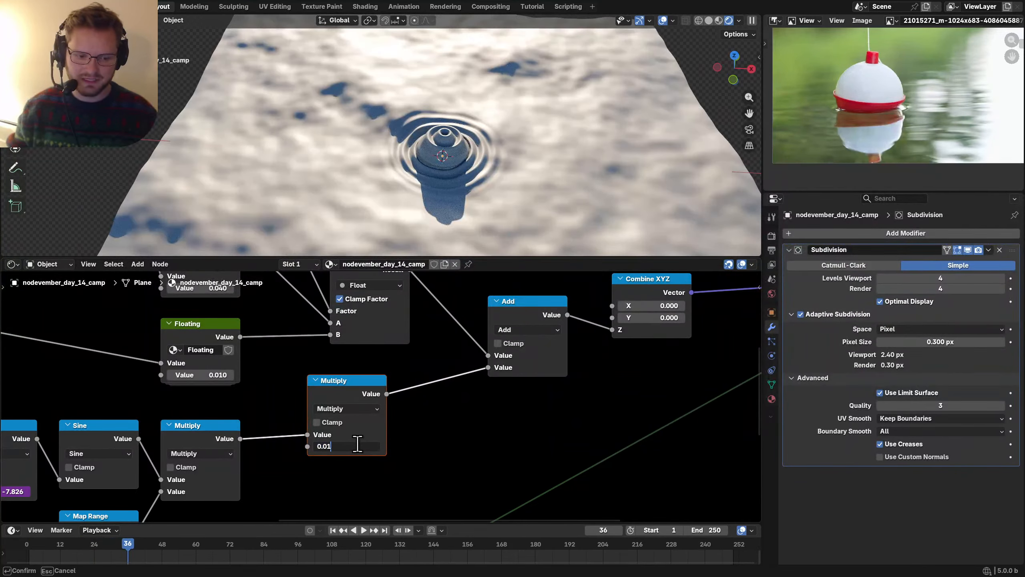
pyautogui.press('BackSpace')
pyautogui.write('03')
pyautogui.press('Return')
pyautogui.press('space')
pyautogui.moveTo(452, 169); pyautogui.dragTo(549, 115, button='middle')
pyautogui.scroll(-9, 296, 439)
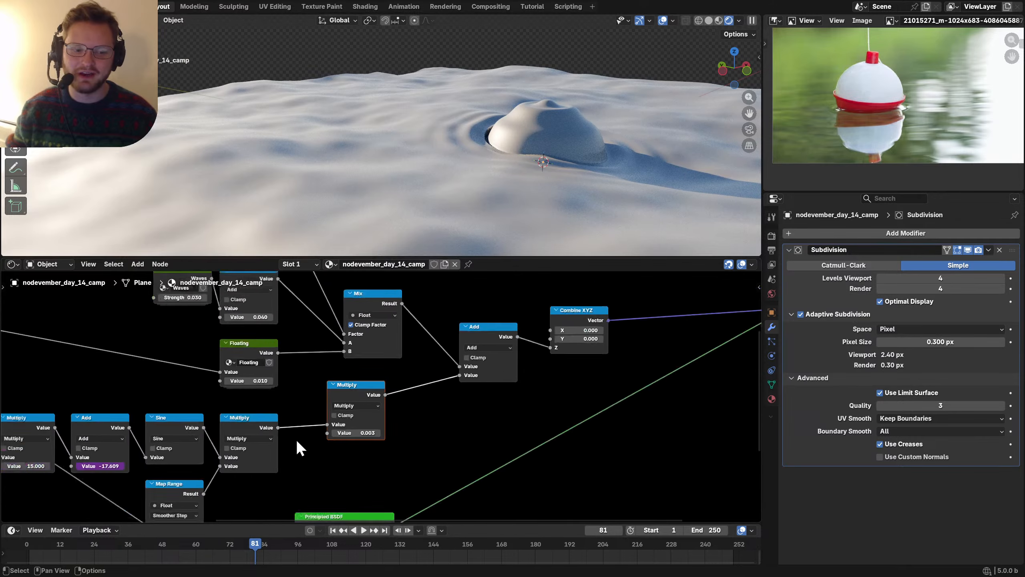
# Step: Move the Principled BSDF farther right and shift the ripple node chain left and down below the Floating group
pyautogui.moveTo(321, 407); pyautogui.dragTo(414, 339, button='middle')
pyautogui.press('g')
pyautogui.moveTo(357, 472); pyautogui.dragTo(202, 352)
pyautogui.click(565, 485)
pyautogui.press('g')
pyautogui.click(336, 375)
# Step: Position the ripple strength Multiply node right beside the end of the ripple chain
pyautogui.moveTo(441, 385); pyautogui.dragTo(464, 332)
pyautogui.press('g')
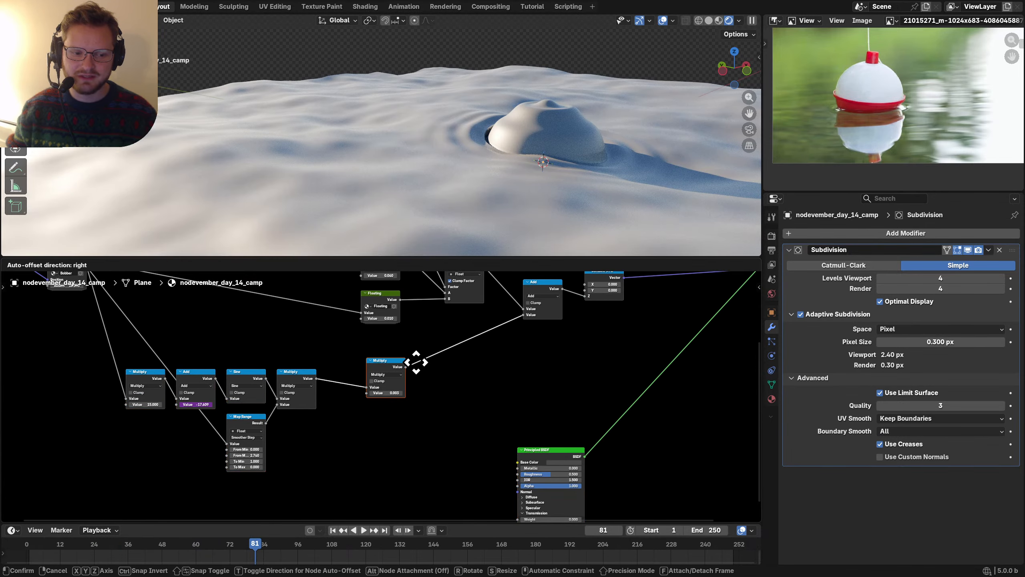
pyautogui.click(406, 360)
pyautogui.scroll(6, 375, 337)
pyautogui.moveTo(366, 344); pyautogui.dragTo(398, 373, button='middle')
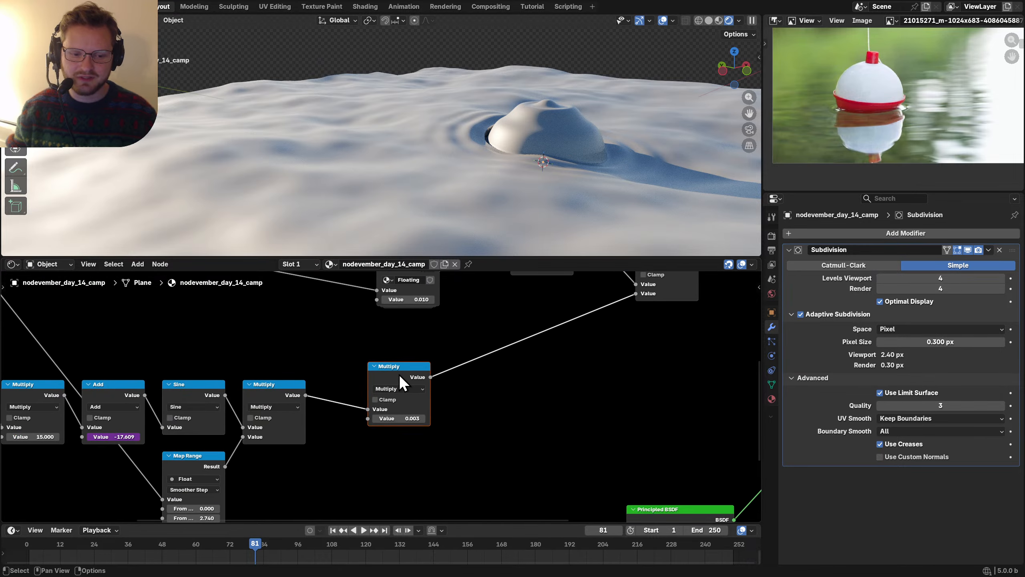
pyautogui.moveTo(397, 375); pyautogui.dragTo(352, 386)
# Step: Duplicate the ripple strength Multiply node onto the link leading to the final Add node
pyautogui.hotkey('shift', 'd')
pyautogui.click(468, 350)
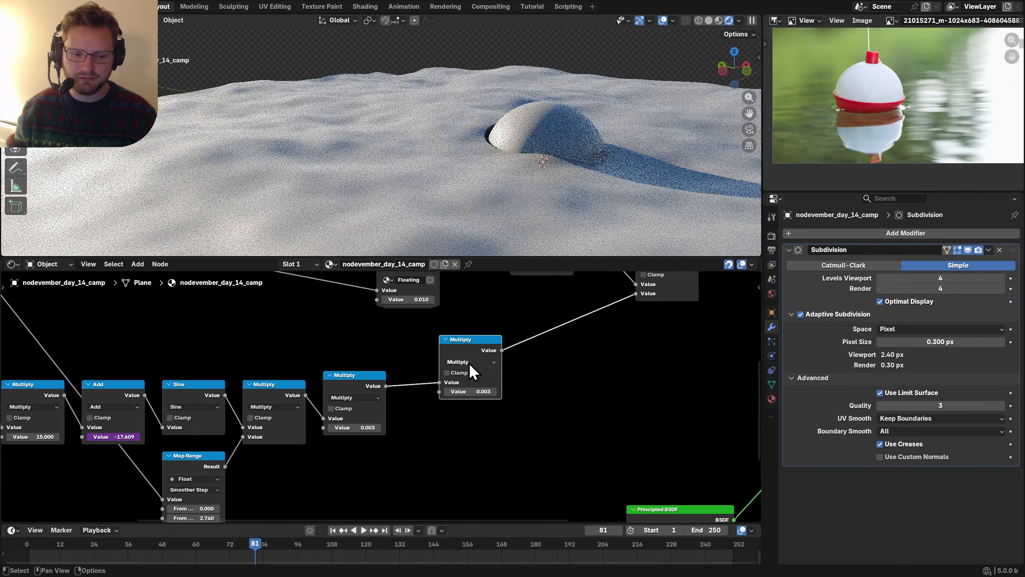
pyautogui.click(469, 363)
# Step: Add a Greater Than math node fed by the Bobber group's Mask output and place it above the ripple chain
pyautogui.moveTo(157, 365); pyautogui.dragTo(398, 387, button='middle')
pyautogui.scroll(-4, 397, 387)
pyautogui.moveTo(225, 293); pyautogui.dragTo(221, 330, button='middle')
pyautogui.moveTo(234, 315); pyautogui.dragTo(549, 416)
pyautogui.write('greater')
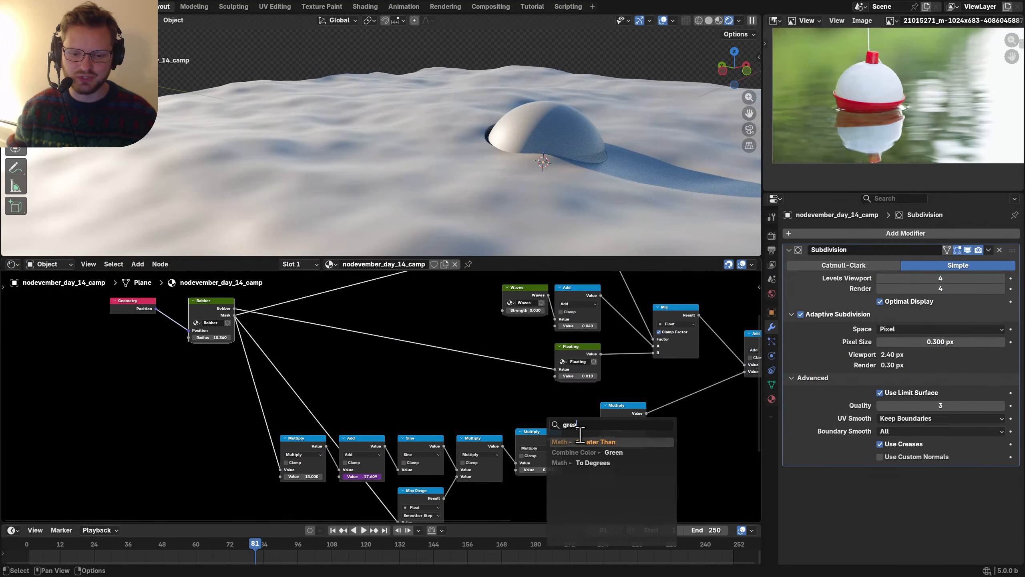
pyautogui.press('Return')
pyautogui.click(481, 393)
# Step: Connect the Greater Than output to the last ripple Multiply node's second value and swap that node's two inputs
pyautogui.scroll(3, 555, 405)
pyautogui.moveTo(555, 405); pyautogui.dragTo(331, 383, button='middle')
pyautogui.moveTo(357, 347); pyautogui.dragTo(547, 462)
pyautogui.click(565, 398)
pyautogui.hotkey('alt', 's')
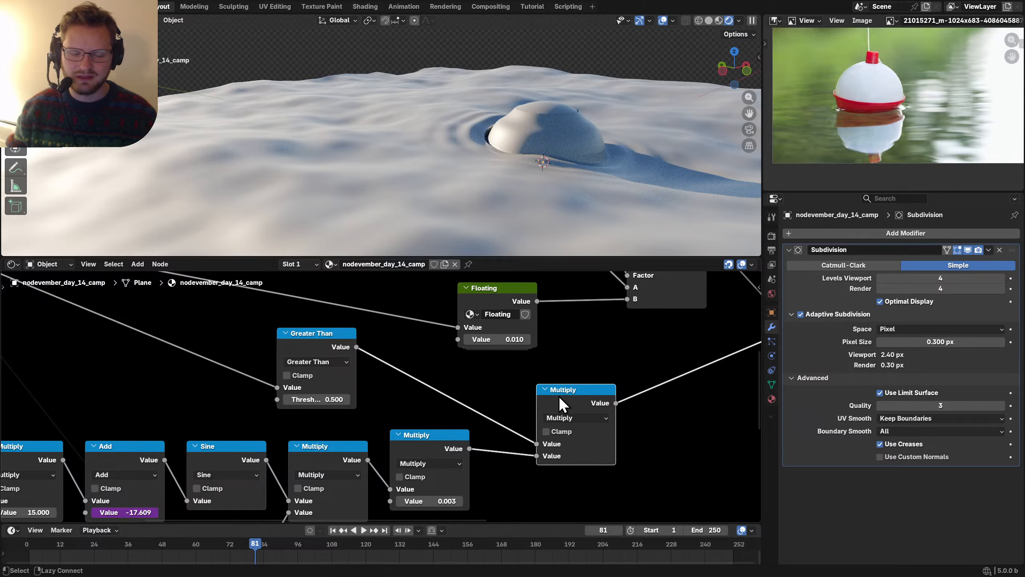
# Step: Set the Greater Than threshold to 1 and play the animation to check the ripples around the bobber
pyautogui.click(317, 398)
pyautogui.write('1')
pyautogui.press('Return')
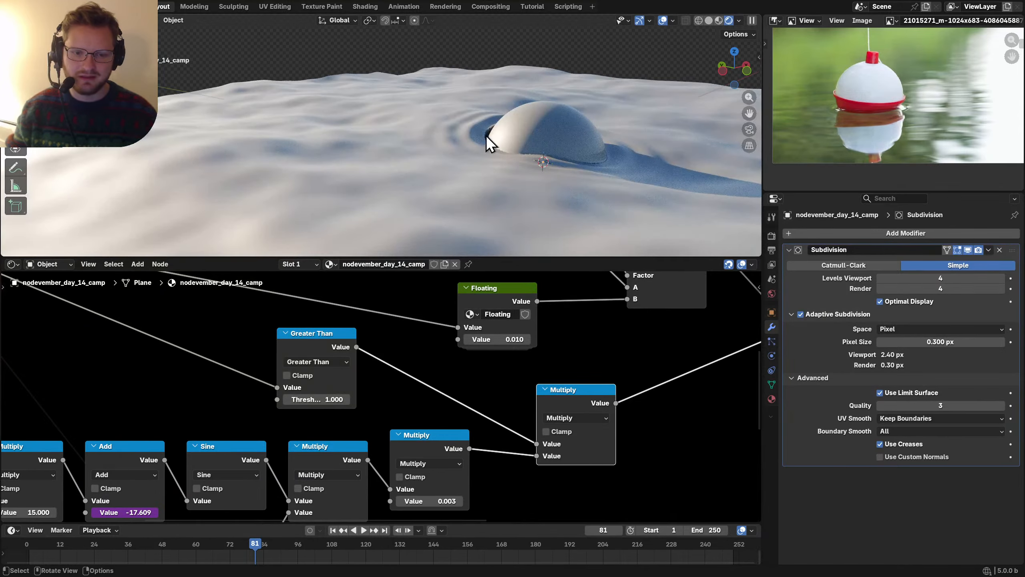
pyautogui.moveTo(485, 135); pyautogui.dragTo(527, 159, button='middle')
pyautogui.press('space')
pyautogui.scroll(-4, 524, 185)
pyautogui.press('space')
# Step: Set the ripple strength Multiply value to 0.002 and play the animation
pyautogui.moveTo(364, 414); pyautogui.dragTo(362, 357, button='middle')
pyautogui.click(442, 440)
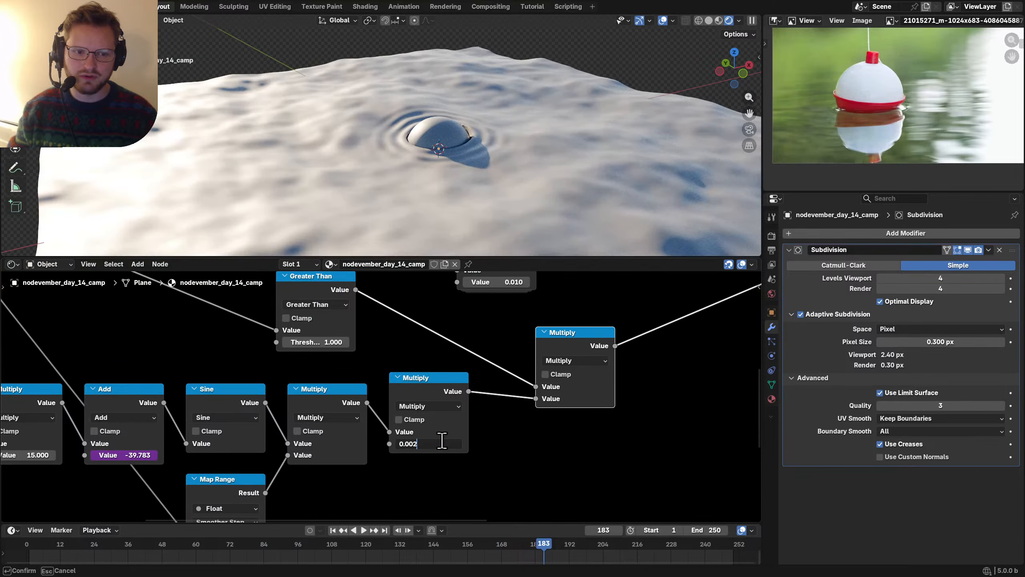
pyautogui.press('Return')
pyautogui.press('space')
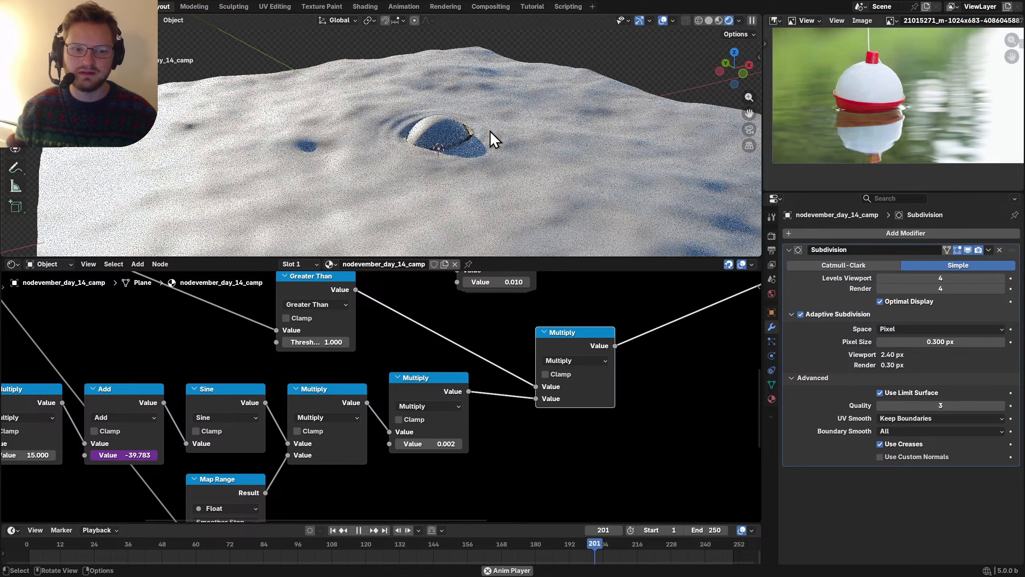
pyautogui.press('space')
# Step: Set the ripple Add node's driver to -frame/7 and the first ripple Multiply value to 24
pyautogui.scroll(-1, 130, 453)
pyautogui.moveTo(130, 453); pyautogui.dragTo(398, 395, button='middle')
pyautogui.scroll(3, 483, 389)
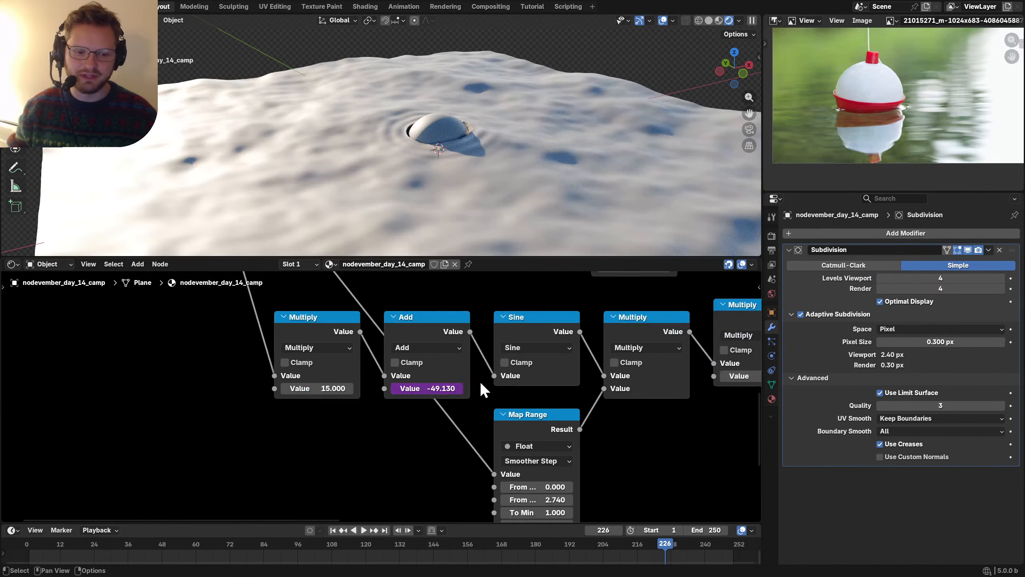
pyautogui.click(427, 384)
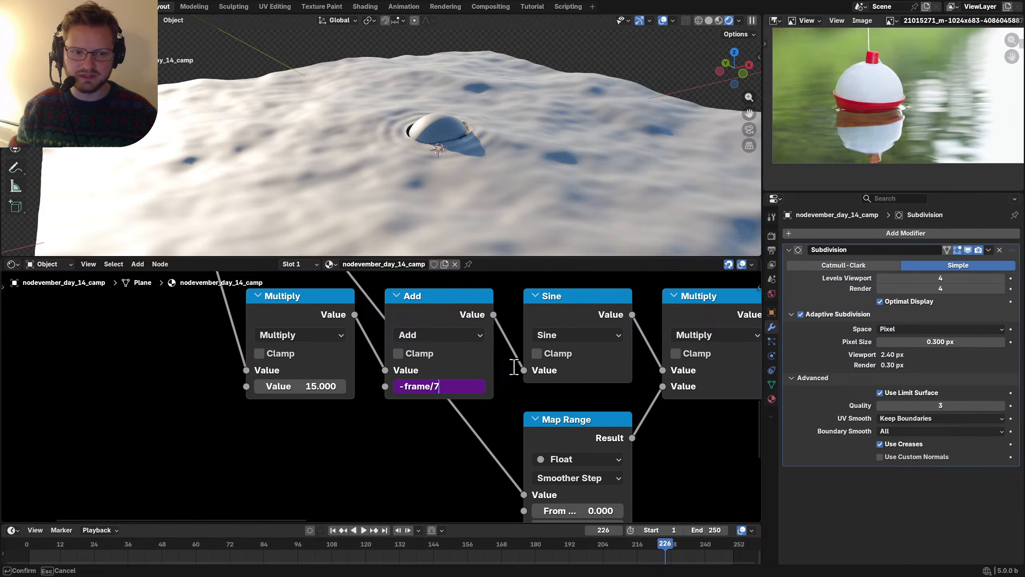
pyautogui.write('7')
pyautogui.press('Return')
pyautogui.click(306, 385)
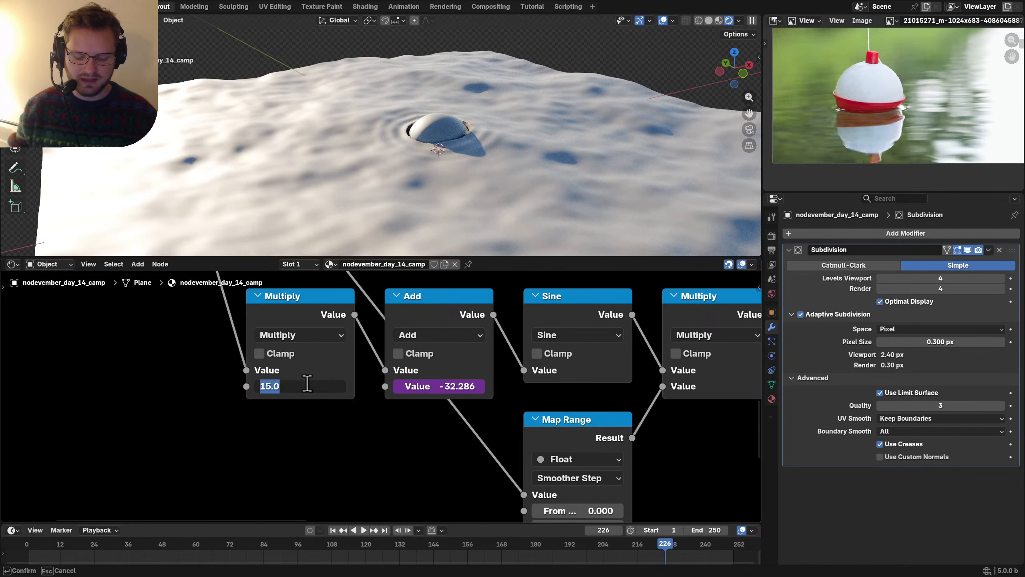
pyautogui.press('Return')
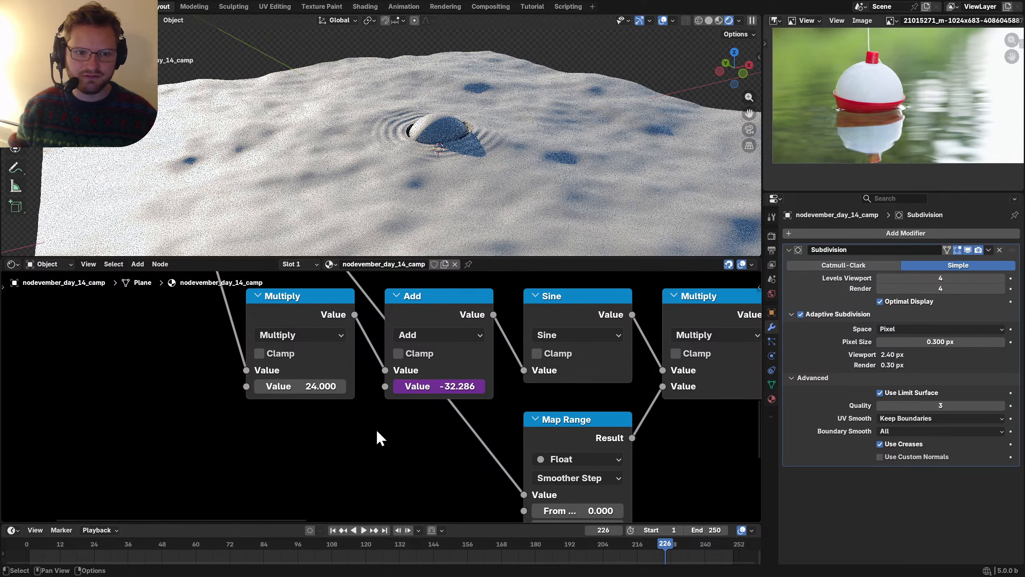
# Step: Set the ripple strength Multiply value to 0.001 and play the animation from a higher angle
pyautogui.scroll(-2, 526, 415)
pyautogui.moveTo(526, 415); pyautogui.dragTo(311, 417, button='middle')
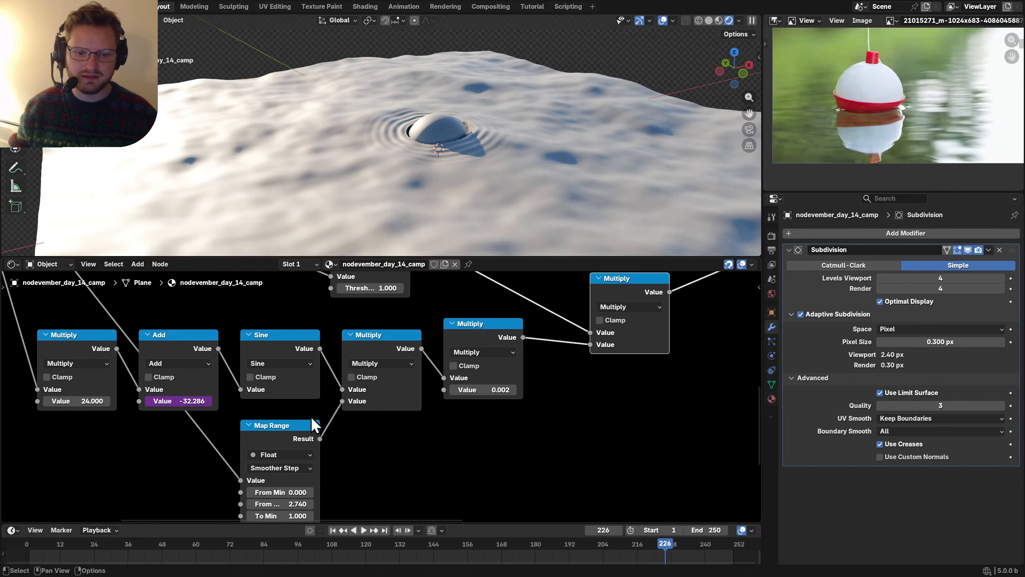
pyautogui.click(491, 390)
pyautogui.press('BackSpace')
pyautogui.write('1')
pyautogui.press('Return')
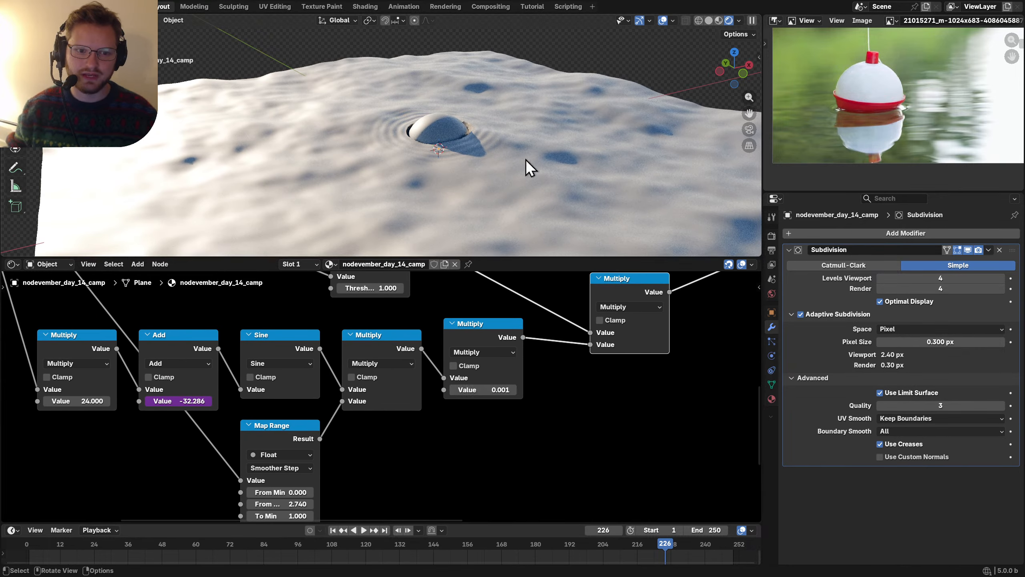
pyautogui.moveTo(484, 83); pyautogui.dragTo(467, 100, button='middle')
pyautogui.press('space')
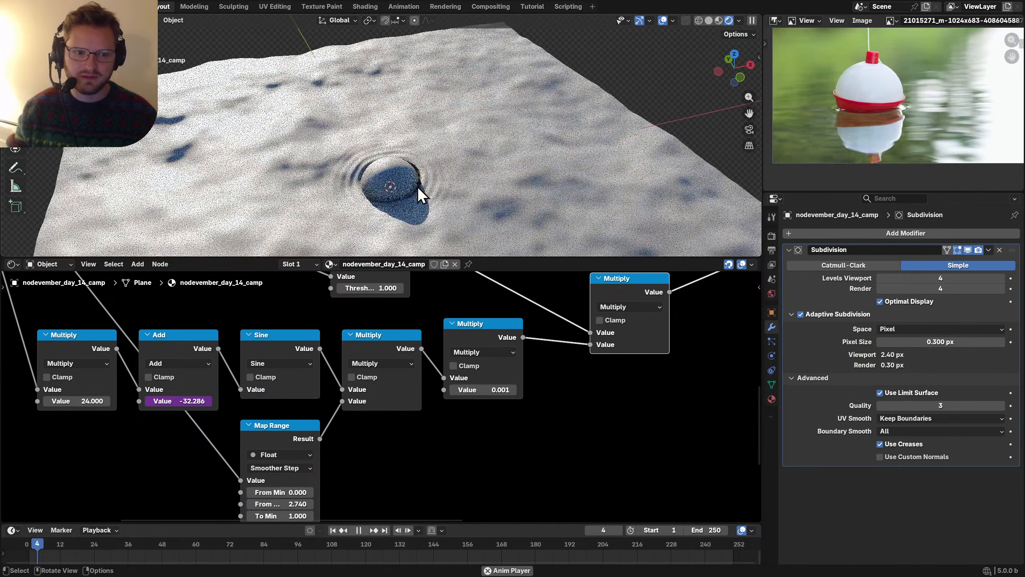
pyautogui.press('space')
# Step: Set the ripple Add node's driver expression to -frame/5.25 and play the animation
pyautogui.moveTo(141, 413); pyautogui.dragTo(361, 365, button='middle')
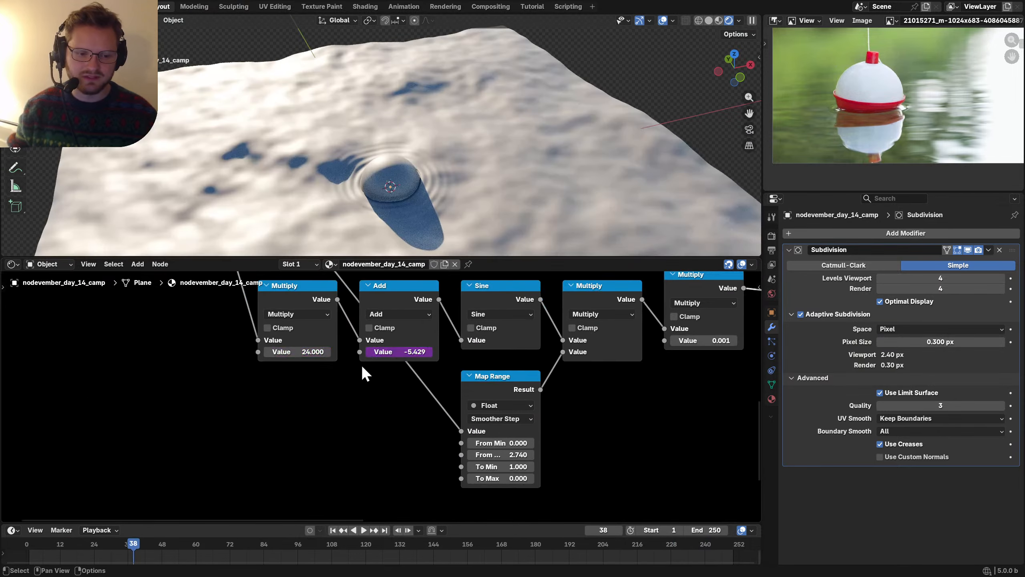
pyautogui.scroll(2, 365, 360)
pyautogui.doubleClick(409, 344)
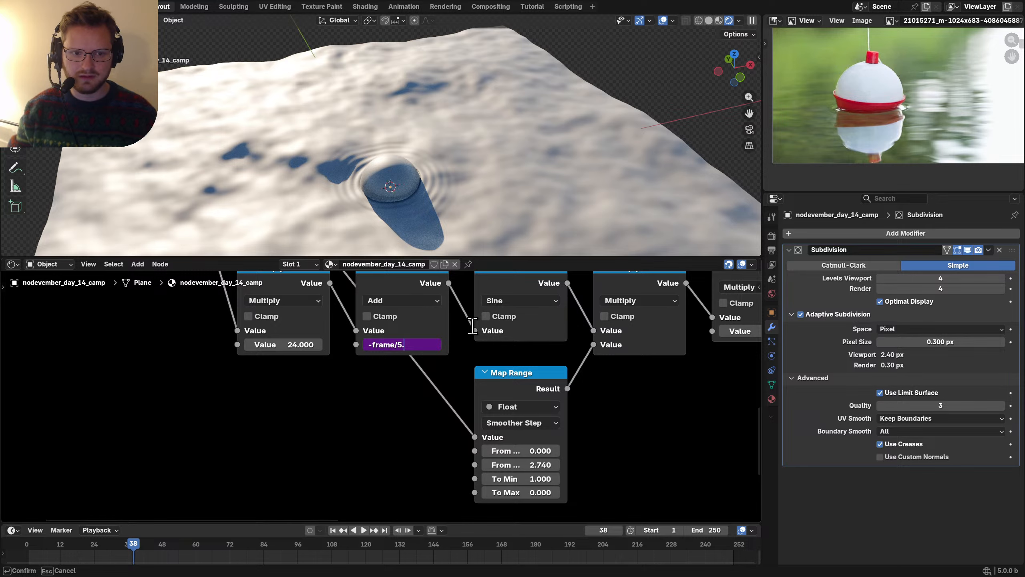
pyautogui.write('5.25')
pyautogui.press('Return')
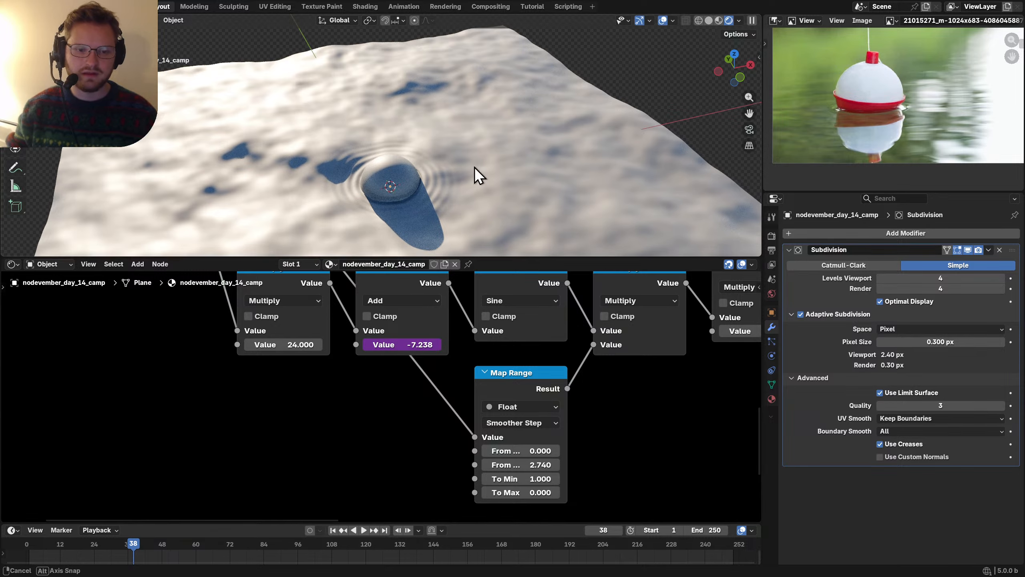
pyautogui.press('space')
pyautogui.press('space')
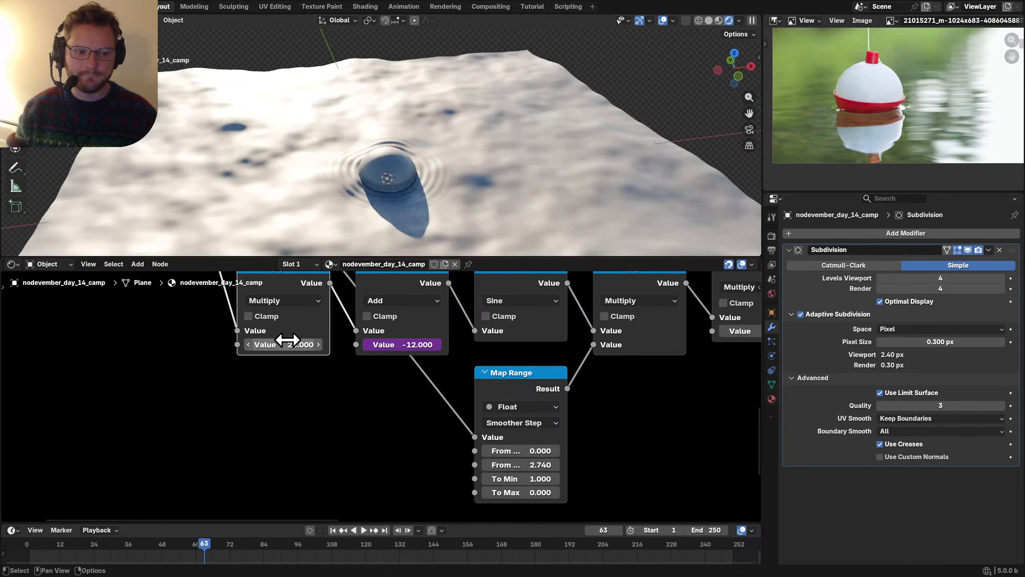
# Step: Set the first ripple Multiply value to 18 and play the animation to check the ring spacing
pyautogui.doubleClick(288, 344)
pyautogui.write('18')
pyautogui.press('Return')
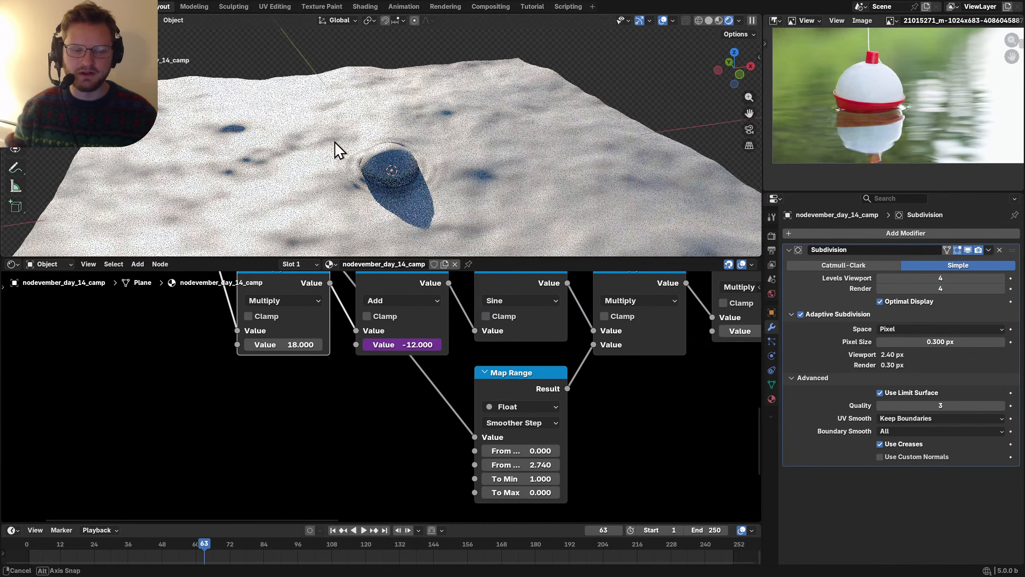
pyautogui.press('space')
pyautogui.press('space')
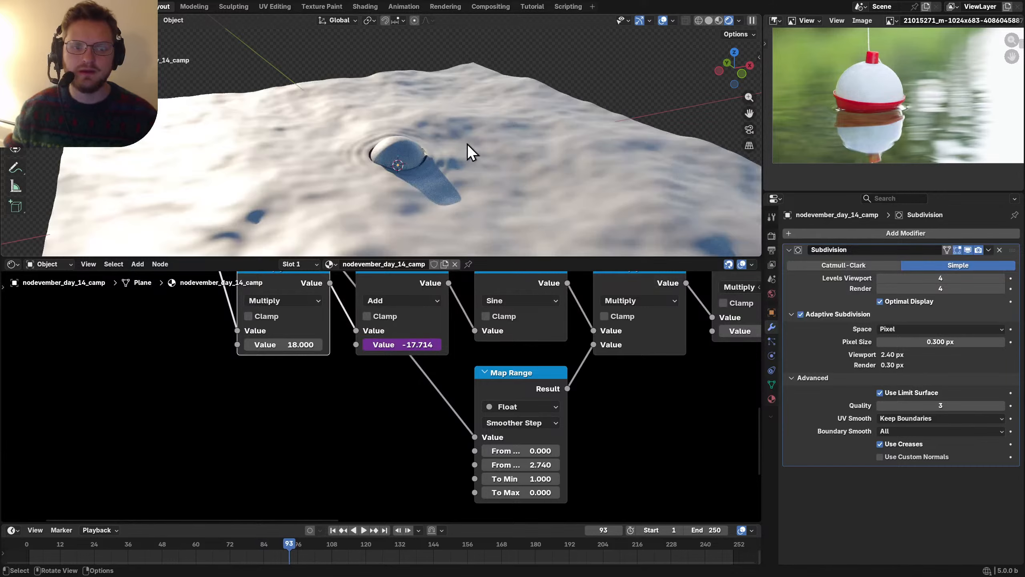
# Step: Play the animation with the whole plane in view and save the file
pyautogui.scroll(-5, 468, 151)
pyautogui.press('space')
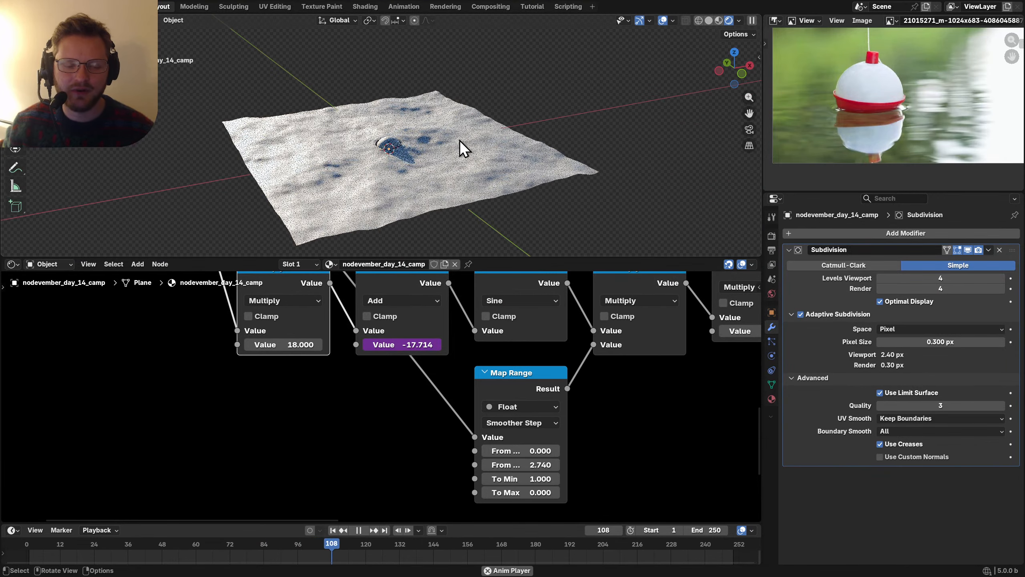
pyautogui.hotkey('ctrl', 's')
# Step: Open the Waves node group for editing, with its Noise Texture settings in view
pyautogui.scroll(-10, 476, 417)
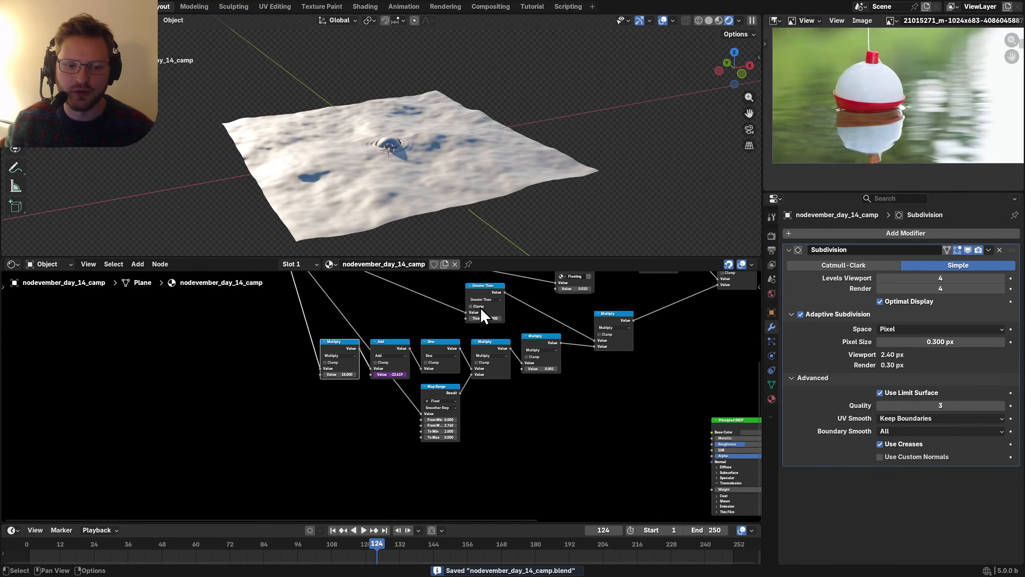
pyautogui.moveTo(455, 323); pyautogui.dragTo(348, 419, button='middle')
pyautogui.moveTo(464, 379); pyautogui.dragTo(406, 403, button='middle')
pyautogui.scroll(9, 404, 389)
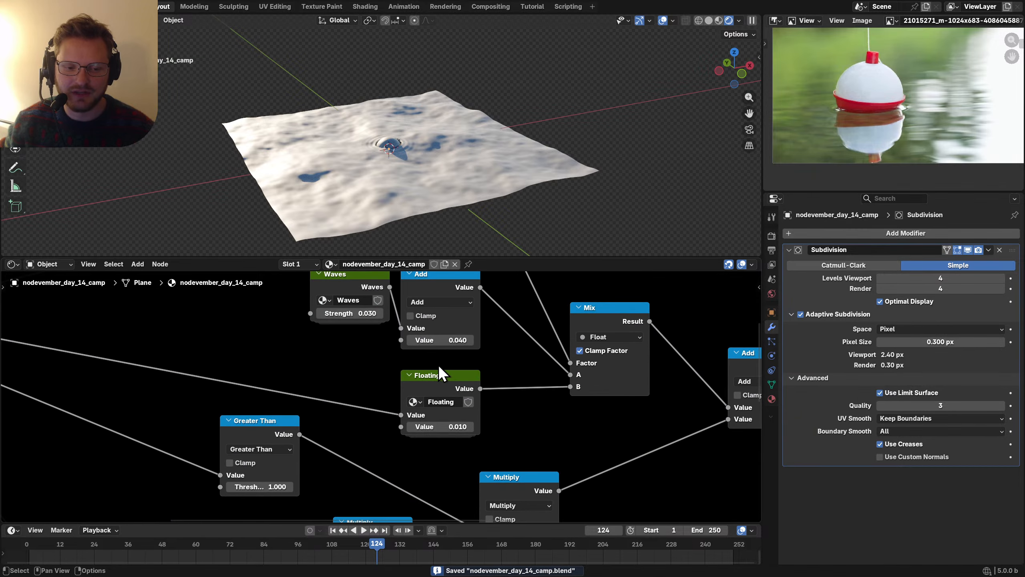
pyautogui.moveTo(438, 365); pyautogui.dragTo(462, 423, button='middle')
pyautogui.click(369, 335)
pyautogui.press('Tab')
pyautogui.scroll(1, 384, 379)
pyautogui.moveTo(385, 381); pyautogui.dragTo(365, 315, button='middle')
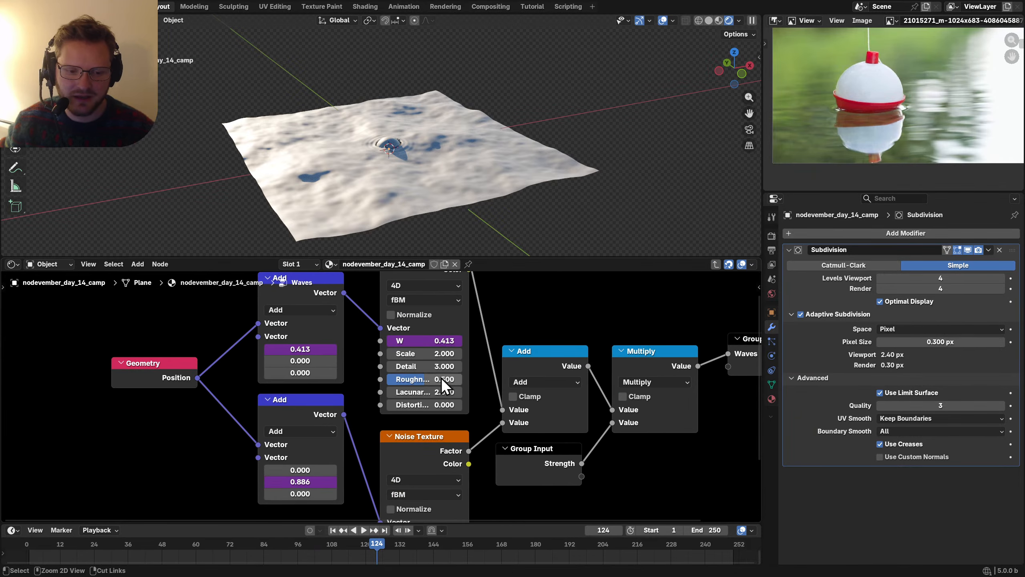
# Step: Adjust the first Noise Texture's Distortion, set the second one's to about 0.43 and open that value for editing
pyautogui.moveTo(423, 405); pyautogui.dragTo(396, 405)
pyautogui.scroll(4, 458, 221)
pyautogui.moveTo(407, 471); pyautogui.dragTo(402, 317, button='middle')
pyautogui.moveTo(412, 445); pyautogui.dragTo(430, 445)
pyautogui.click(418, 444)
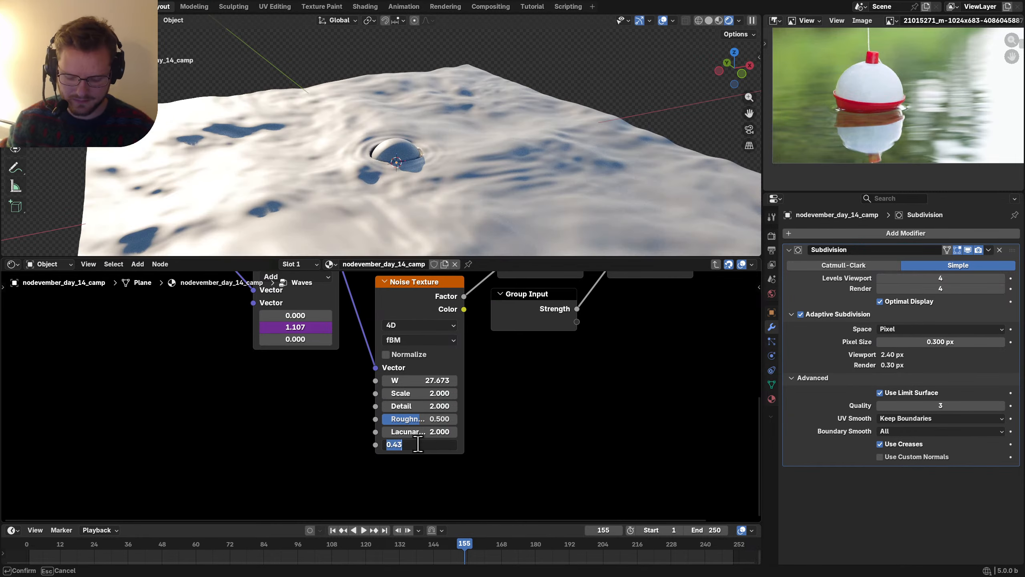
# Step: Set the Distortion of the Waves group's lower Noise Texture to 0.2, preview the animation and save the file
pyautogui.write('.2')
pyautogui.press('Return')
pyautogui.press('space')
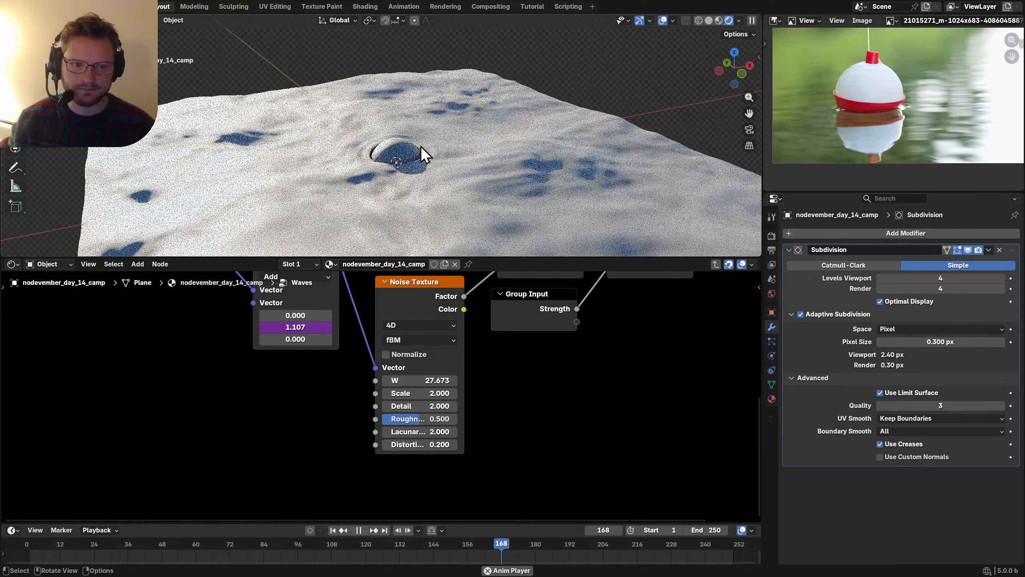
pyautogui.scroll(-5, 449, 157)
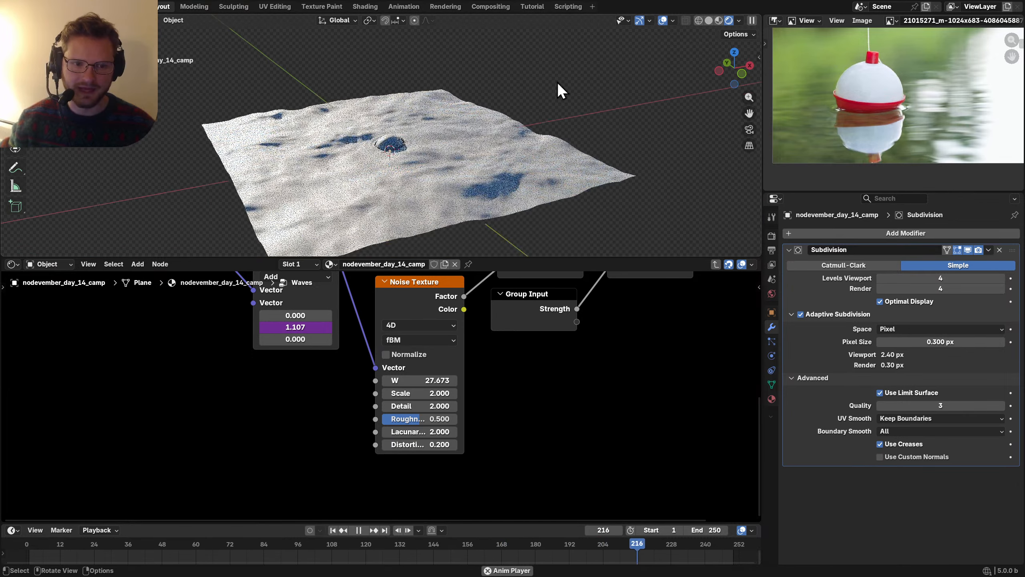
pyautogui.hotkey('ctrl', 's')
# Step: Enable viewport denoising with the OptiX denoiser, preview the animation around the bobber and save the file
pyautogui.click(771, 236)
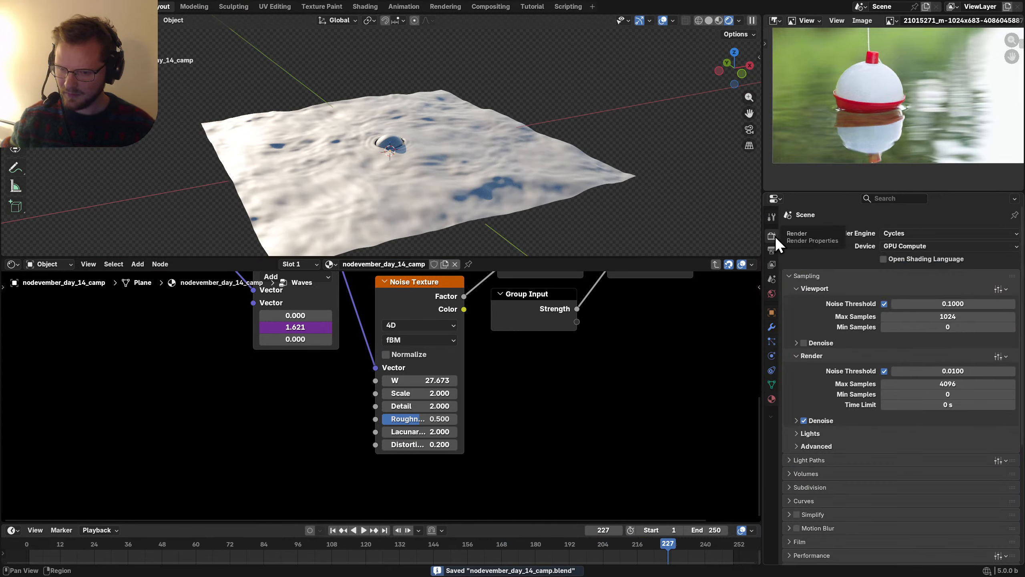
pyautogui.click(826, 341)
pyautogui.click(894, 355)
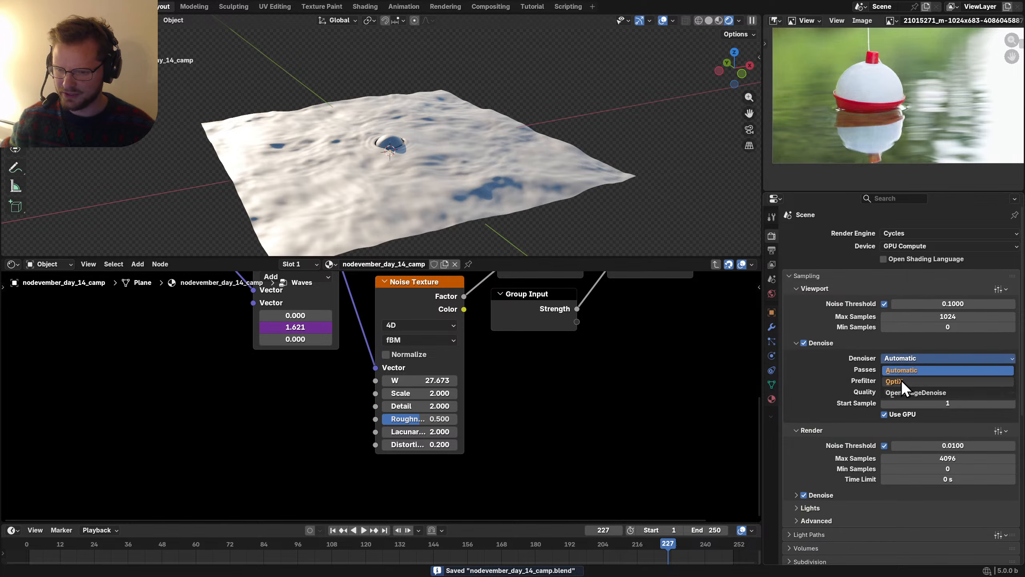
pyautogui.click(901, 380)
pyautogui.press('space')
pyautogui.scroll(6, 411, 149)
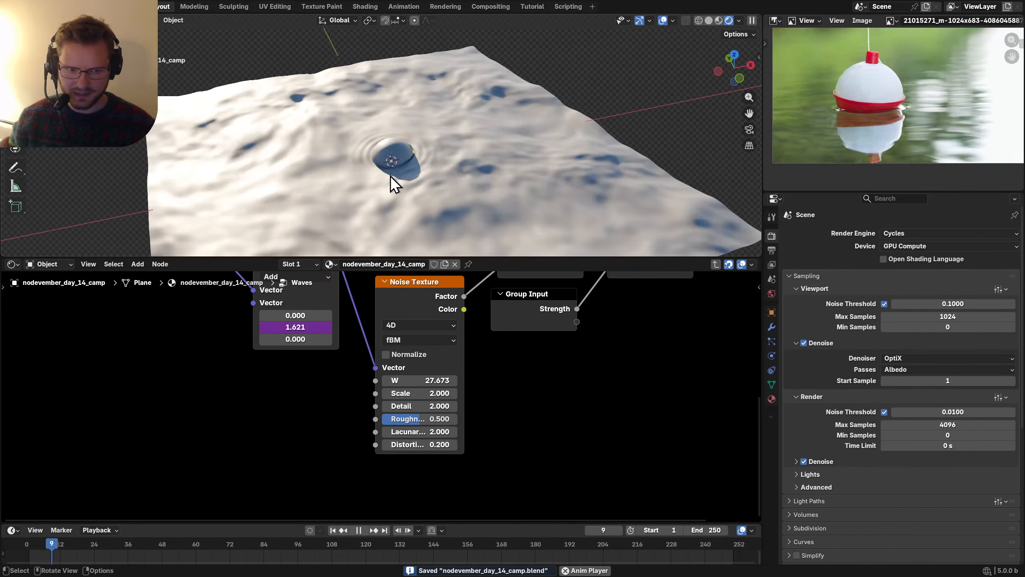
pyautogui.moveTo(395, 176); pyautogui.dragTo(421, 154, button='middle')
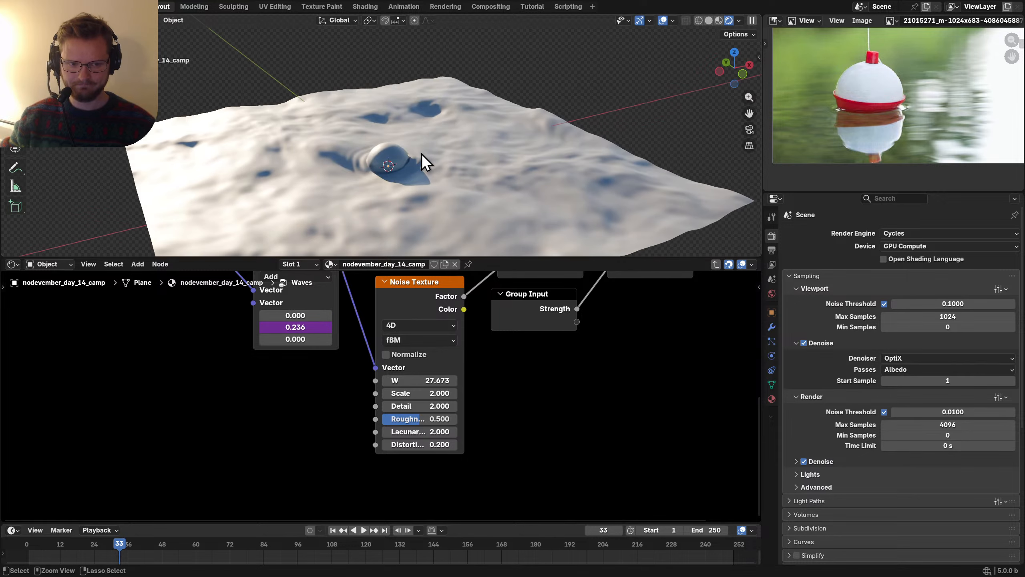
pyautogui.hotkey('ctrl', 's')
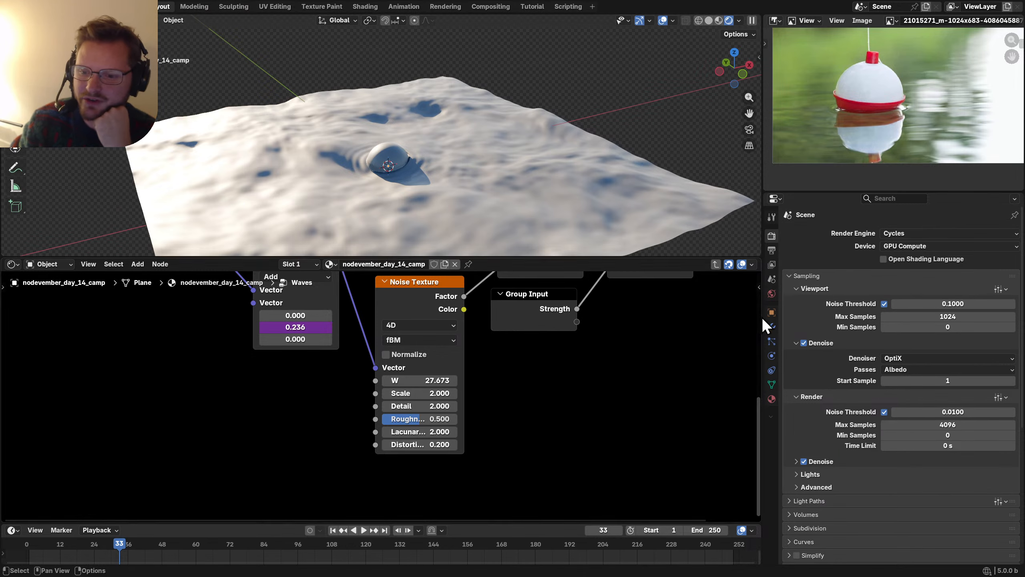
# Step: Try a viewport level of 3 in the plane's Subdivision modifier and return it to 4
pyautogui.click(771, 327)
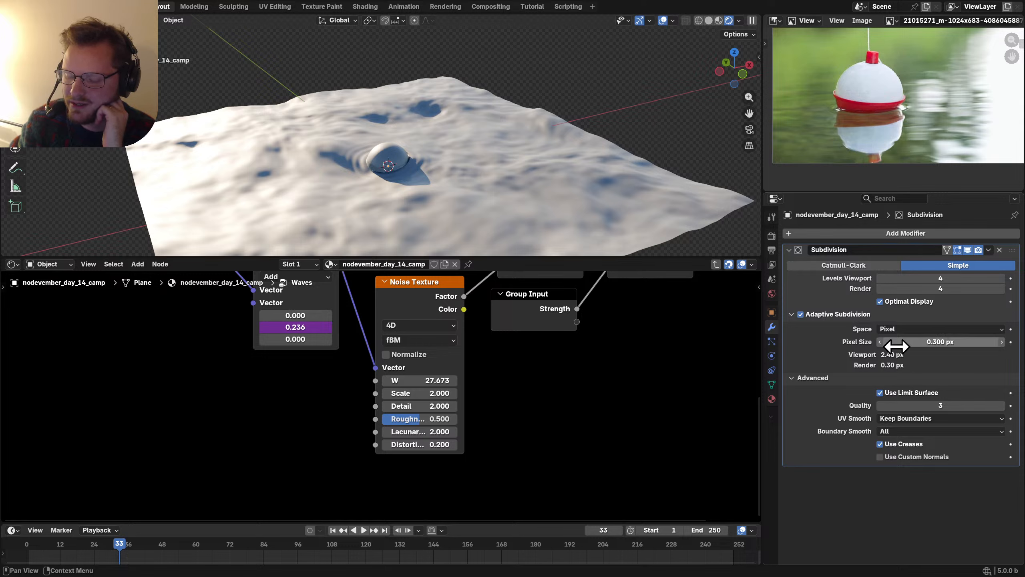
pyautogui.scroll(3, 429, 183)
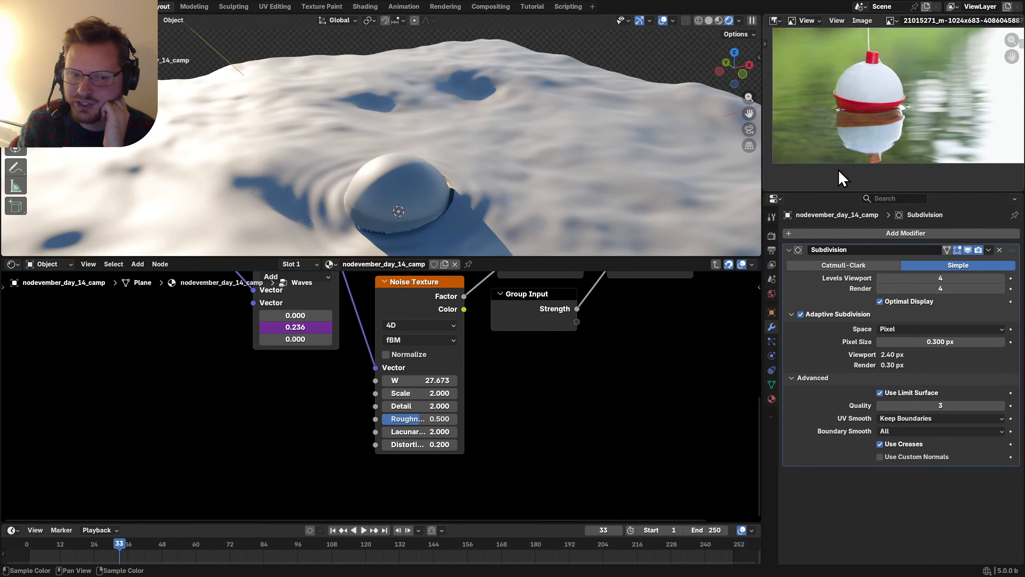
pyautogui.click(880, 279)
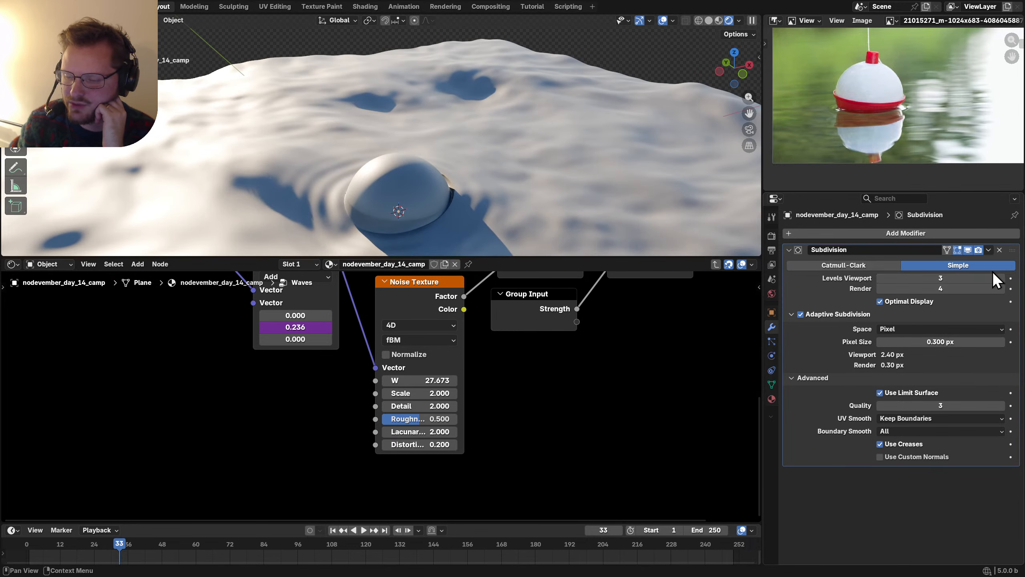
pyautogui.click(1002, 278)
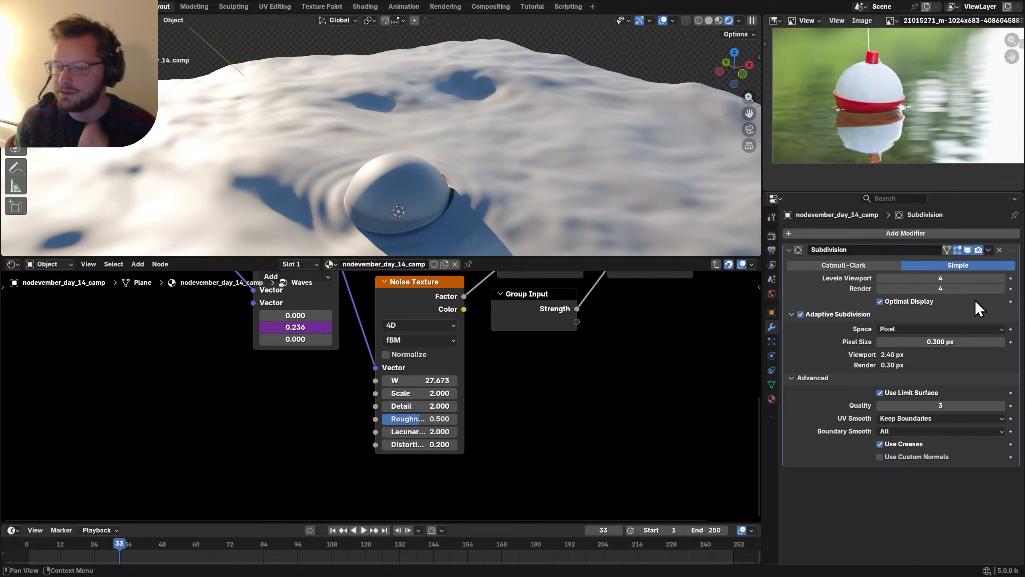
pyautogui.scroll(4, 468, 173)
pyautogui.hotkey('ctrl', 's')
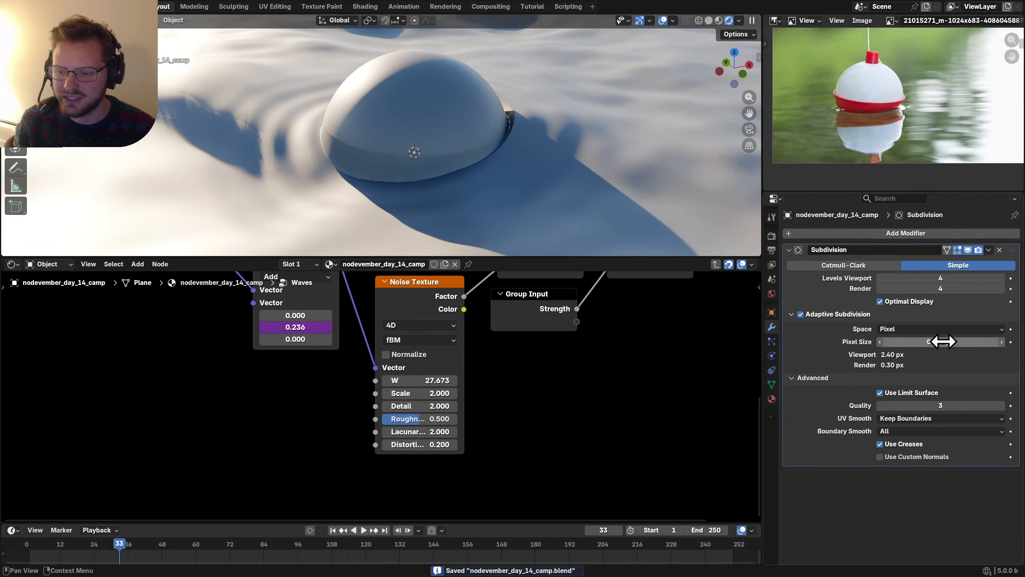
# Step: Set both the viewport and render levels of the plane's Subdivision modifier to 1 and save the file
pyautogui.moveTo(943, 341); pyautogui.dragTo(942, 342)
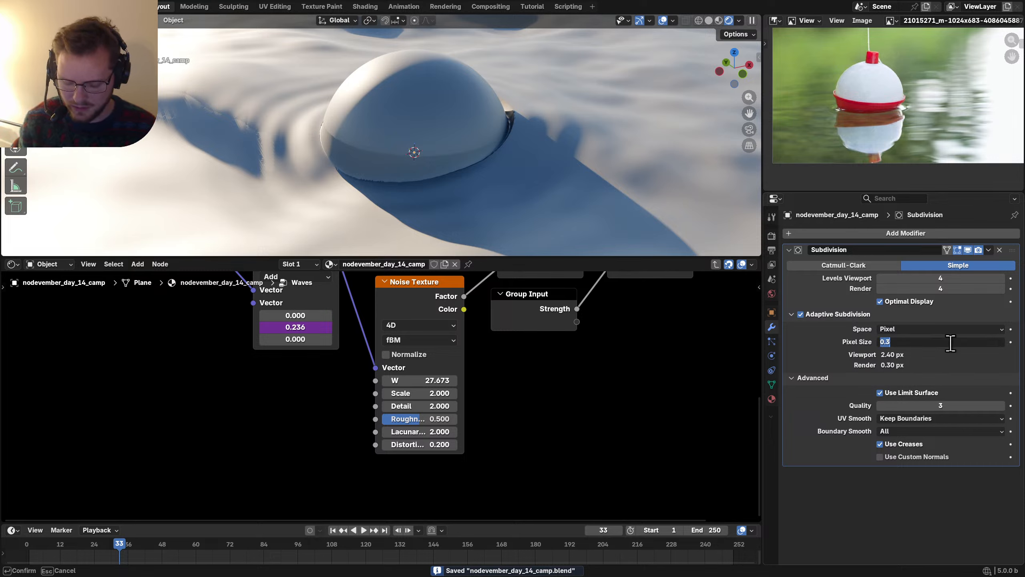
pyautogui.press('Escape')
pyautogui.moveTo(942, 289); pyautogui.dragTo(941, 279)
pyautogui.write('1')
pyautogui.press('Return')
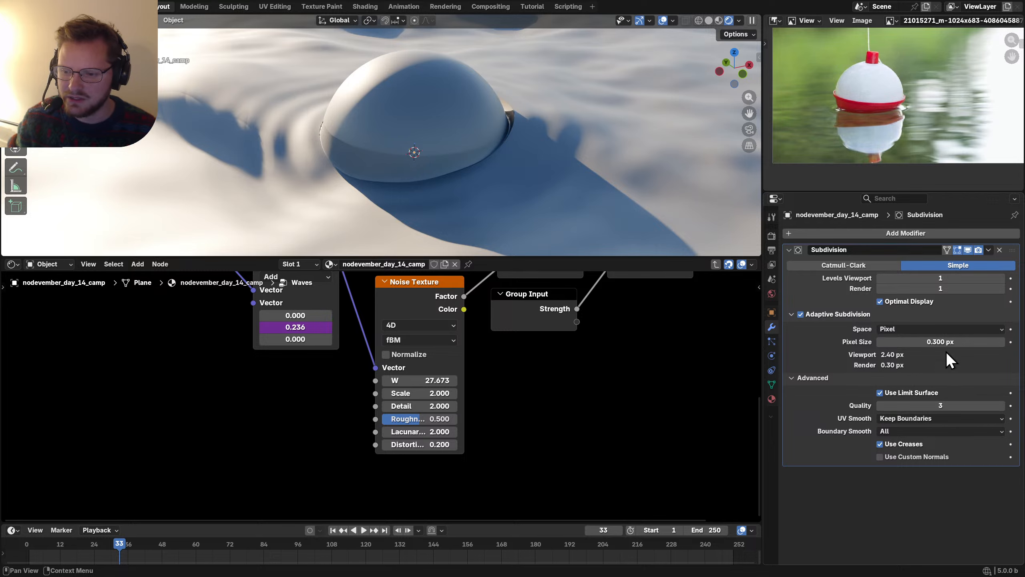
pyautogui.hotkey('ctrl', 's')
# Step: Try an adaptive subdivision pixel size of 0.1 px and set it back to 0.3 px
pyautogui.click(940, 342)
pyautogui.press('Return')
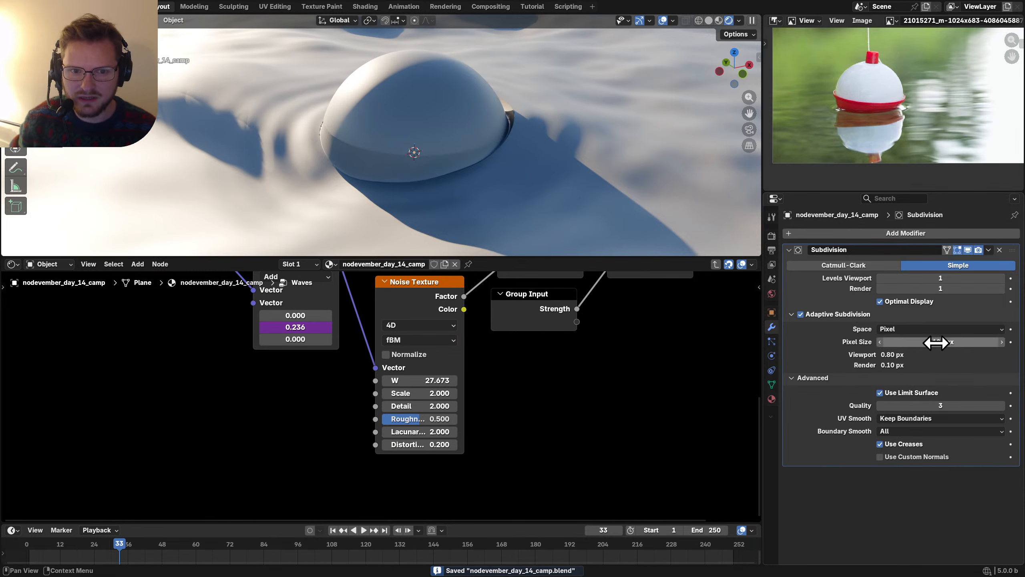
pyautogui.moveTo(516, 169)
pyautogui.mouseDown(button='middle')
pyautogui.moveTo(471, 171)
pyautogui.moveTo(511, 175)
pyautogui.mouseUp(button='middle')
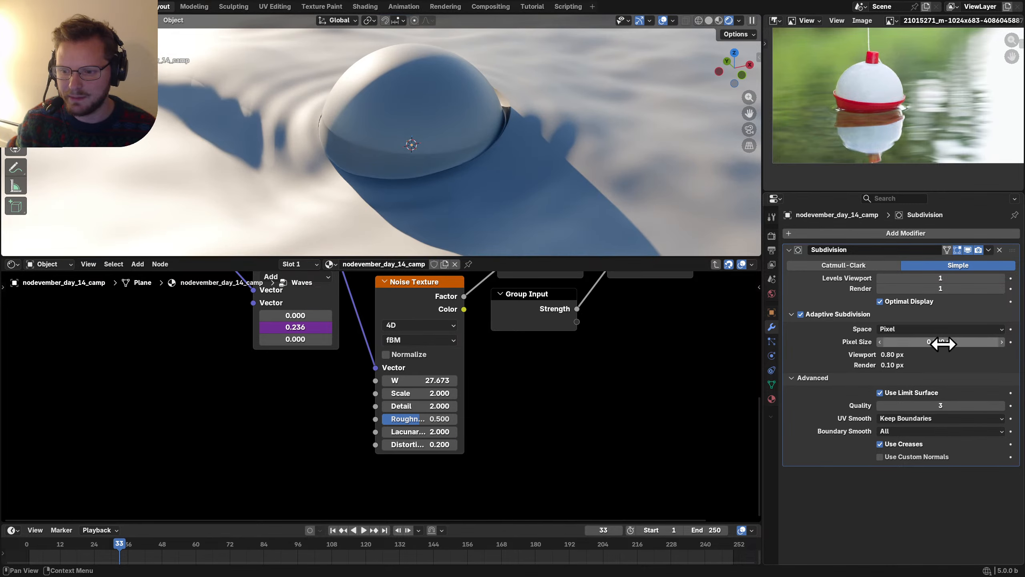
pyautogui.click(940, 341)
pyautogui.write('.3')
pyautogui.press('Return')
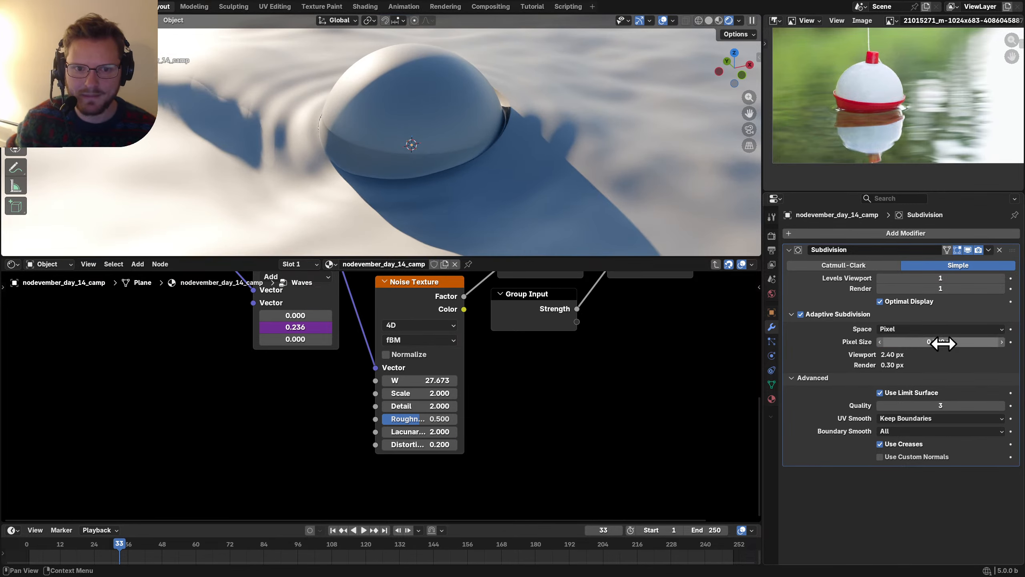
# Step: Preview the wave animation and set the lower Noise Texture's Distortion to 0.1
pyautogui.scroll(-8, 531, 100)
pyautogui.press('space')
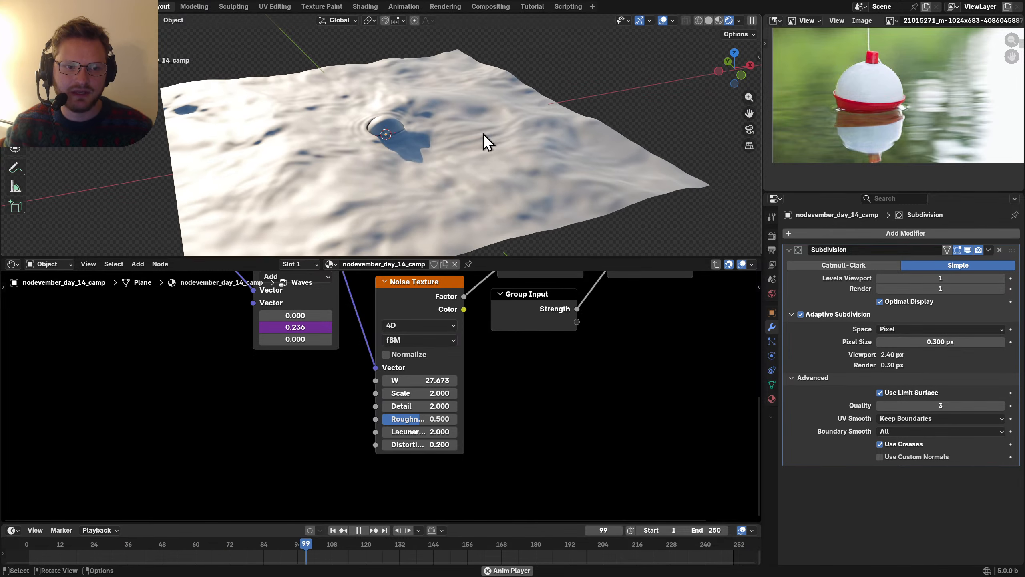
pyautogui.press('space')
pyautogui.click(482, 182)
pyautogui.click(430, 444)
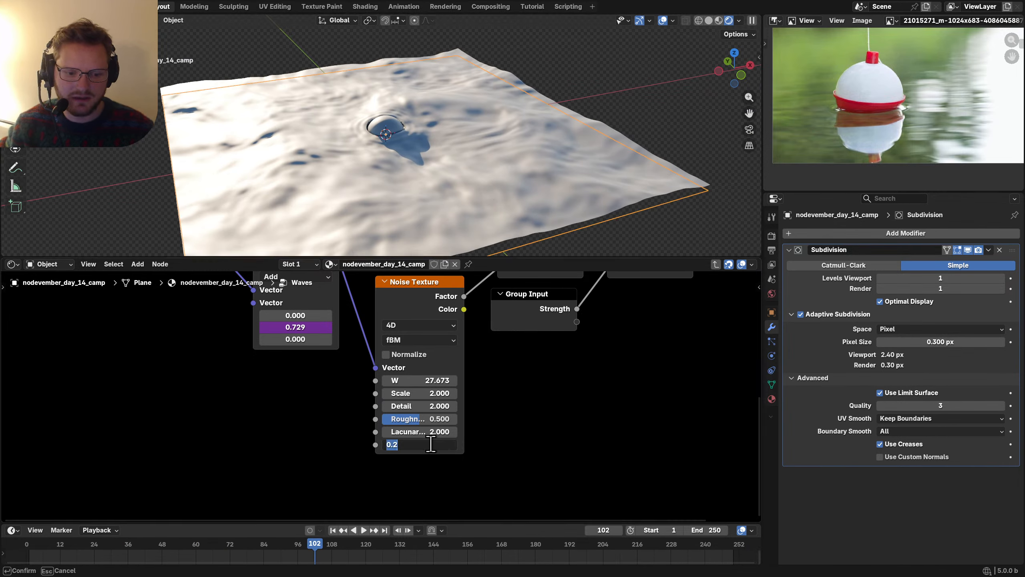
pyautogui.press('Return')
# Step: Set the upper Noise Texture's Distortion to 0.175 in the Waves group and play the animation to check it
pyautogui.moveTo(424, 354); pyautogui.dragTo(430, 484, button='middle')
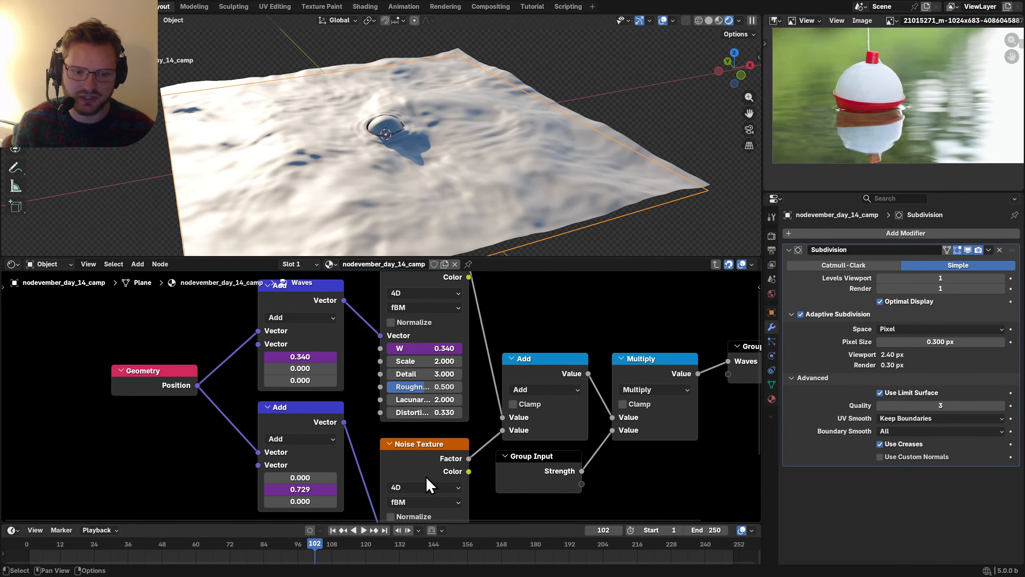
pyautogui.click(437, 412)
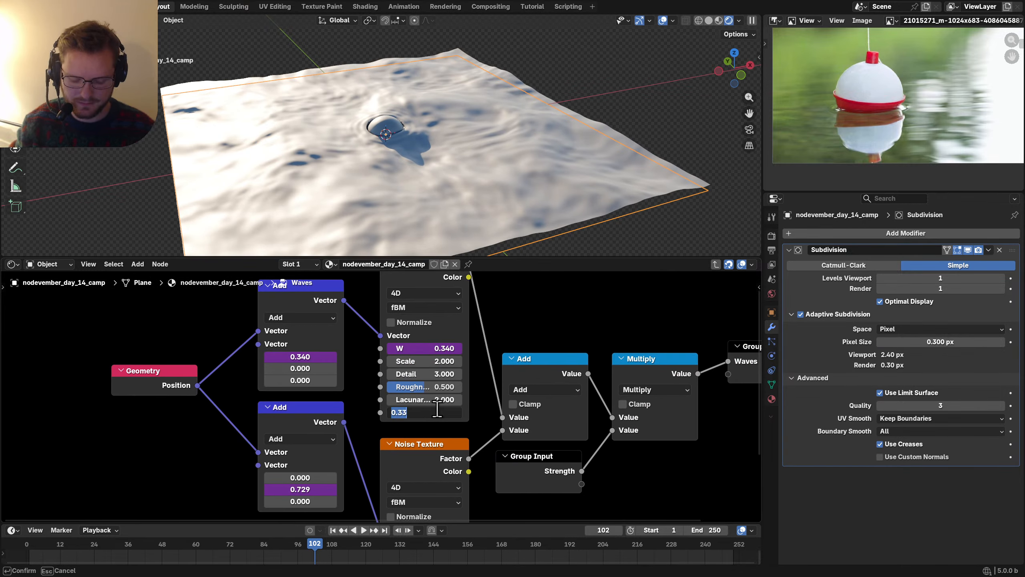
pyautogui.write('.175')
pyautogui.press('Return')
pyautogui.press('space')
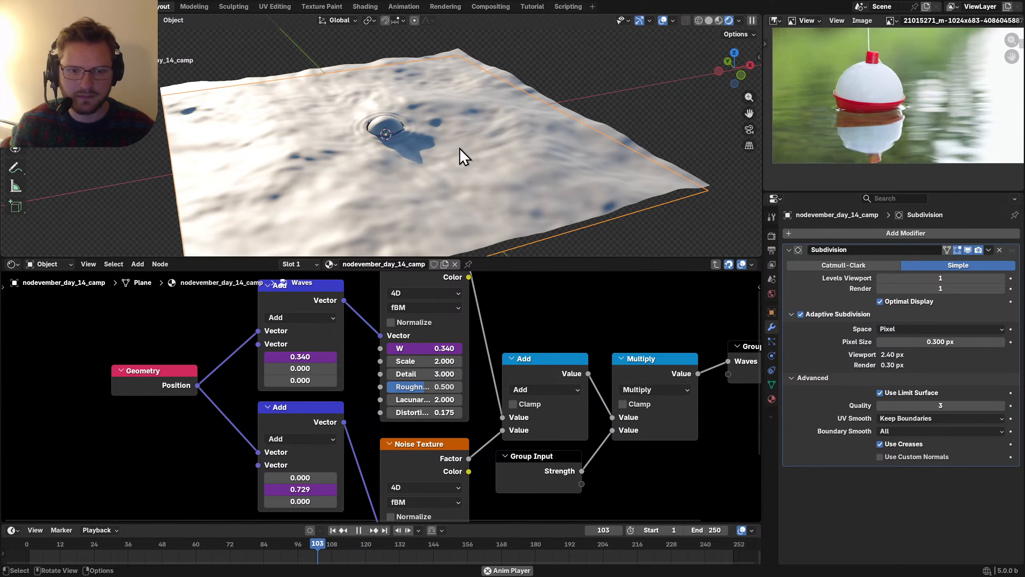
pyautogui.press('space')
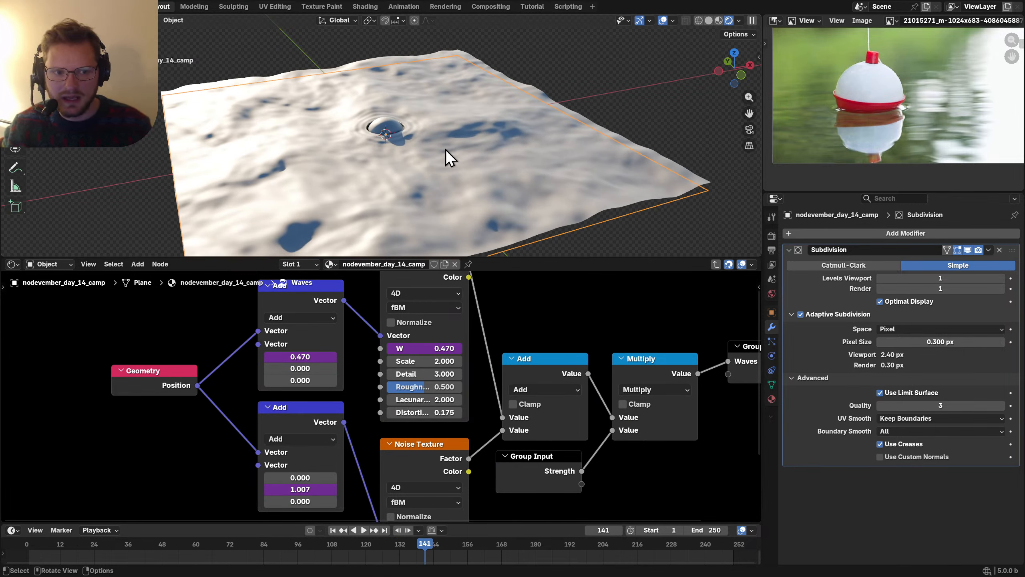
# Step: Examine the animated waves and ripples around the bobber from above and save the file
pyautogui.moveTo(412, 147); pyautogui.dragTo(396, 186, button='middle')
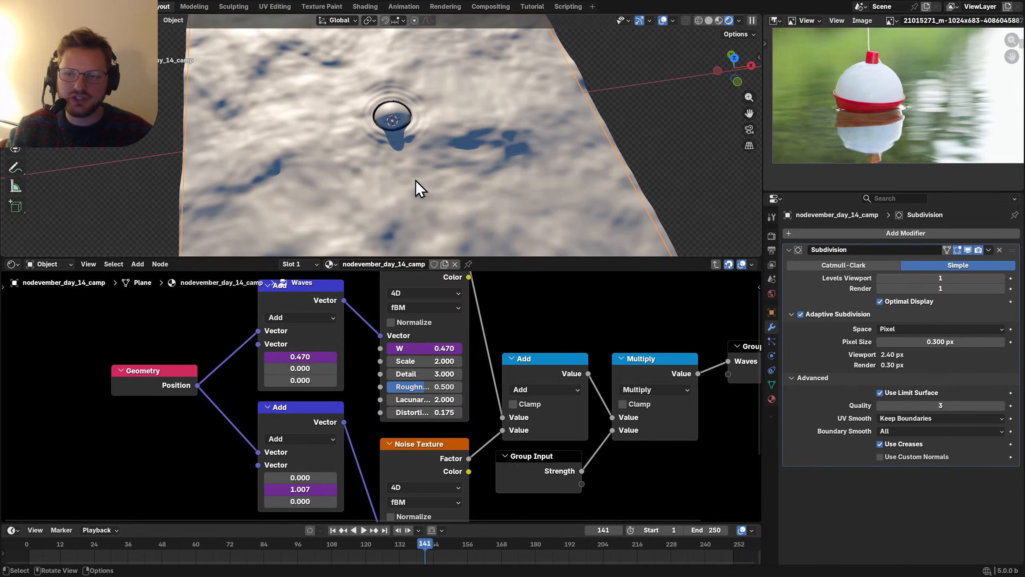
pyautogui.press('space')
pyautogui.scroll(5, 414, 123)
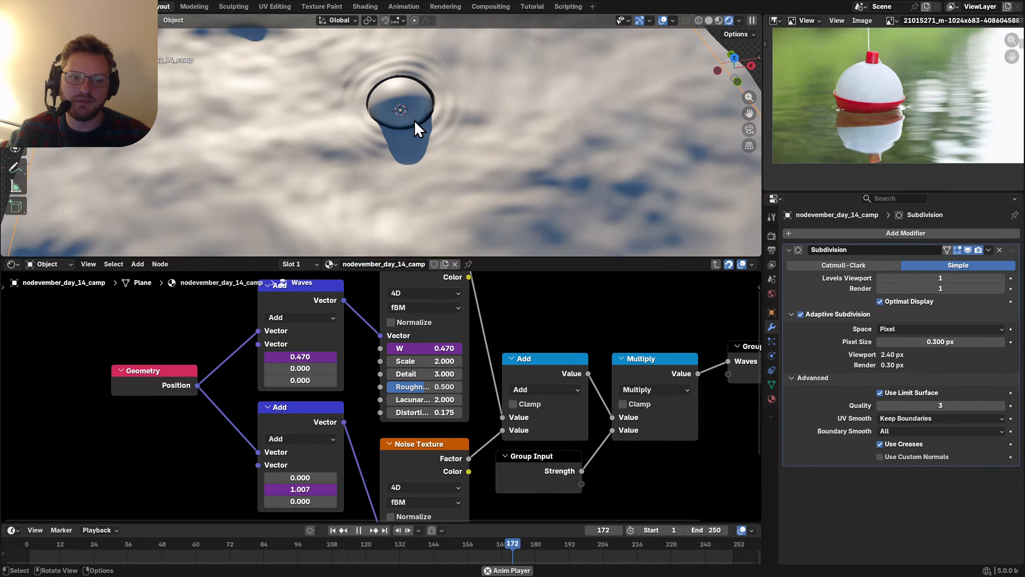
pyautogui.press('space')
pyautogui.scroll(-2, 414, 121)
pyautogui.hotkey('ctrl', 's')
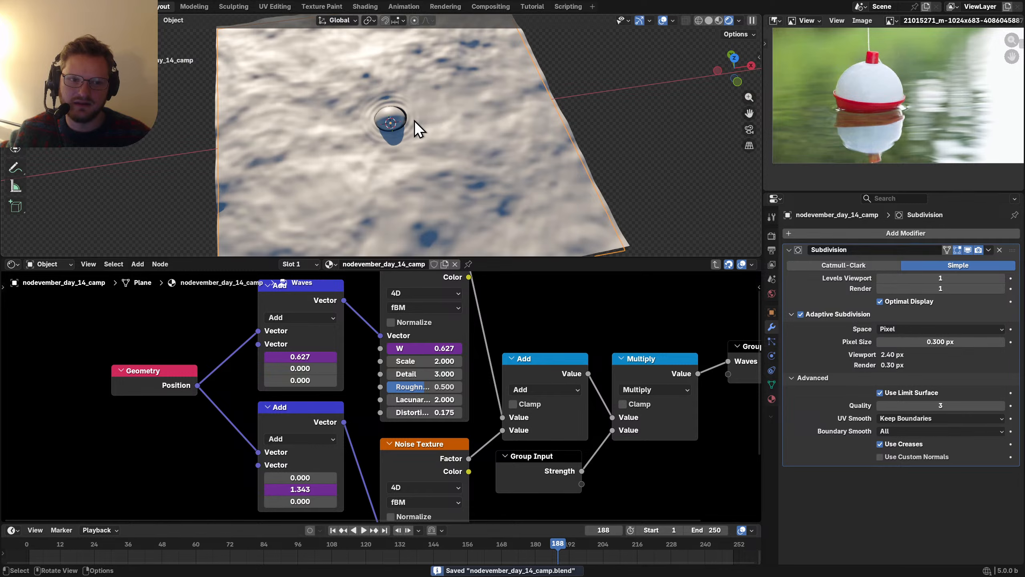
pyautogui.press('space')
pyautogui.scroll(1, 414, 121)
pyautogui.press('space')
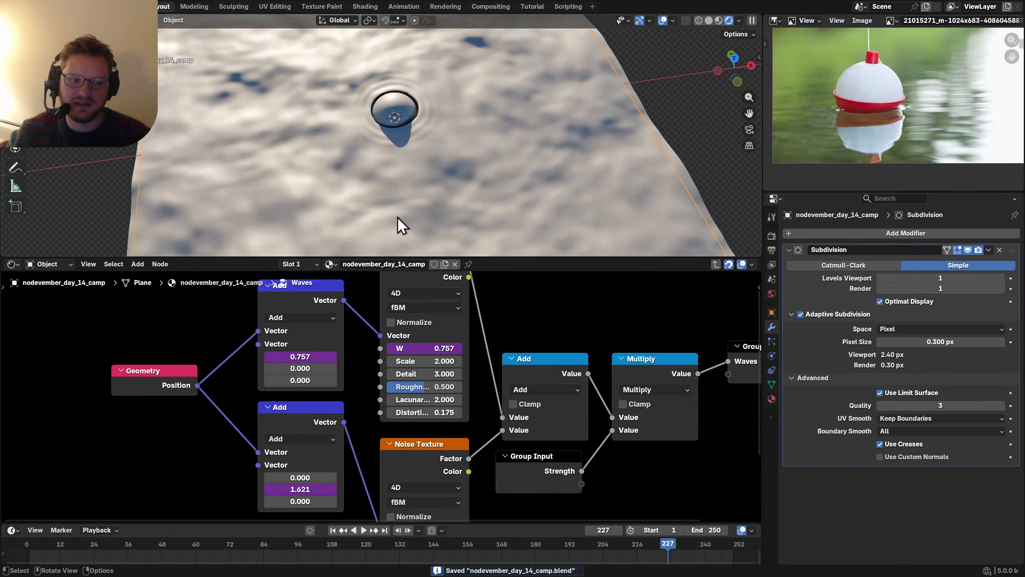
# Step: Save the file, leave the Waves node group and move the Geometry node farther away from the Bobber group
pyautogui.scroll(-9, 326, 342)
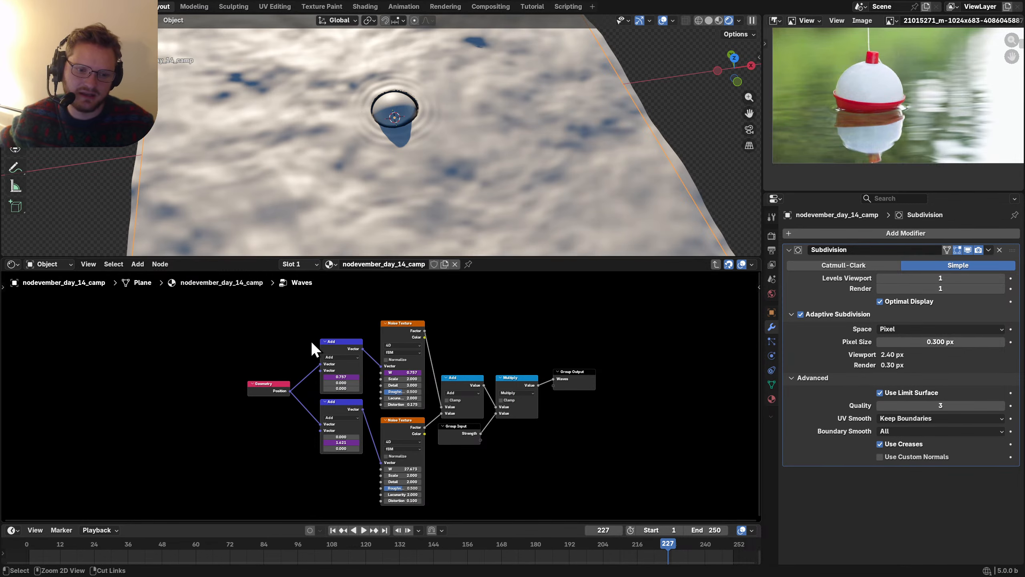
pyautogui.hotkey('ctrl', 's')
pyautogui.press('Tab')
pyautogui.moveTo(338, 446); pyautogui.dragTo(715, 405, button='middle')
pyautogui.scroll(8, 420, 379)
pyautogui.moveTo(434, 291); pyautogui.dragTo(232, 313)
# Step: Insert a Vector Math node set to Add between the Geometry node's Position output and the Bobber group
pyautogui.hotkey('shift', 'a')
pyautogui.write('vec')
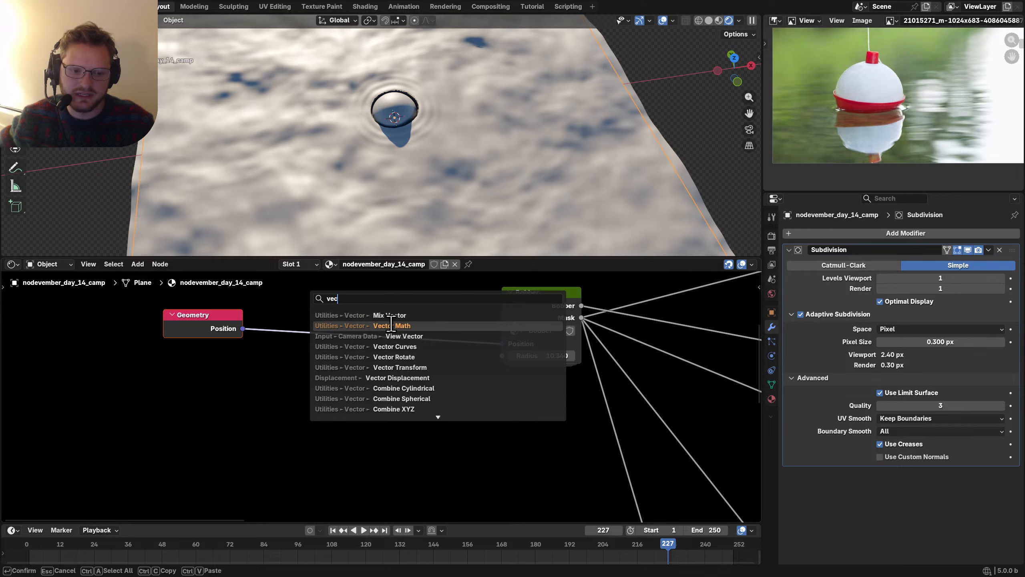
pyautogui.click(392, 326)
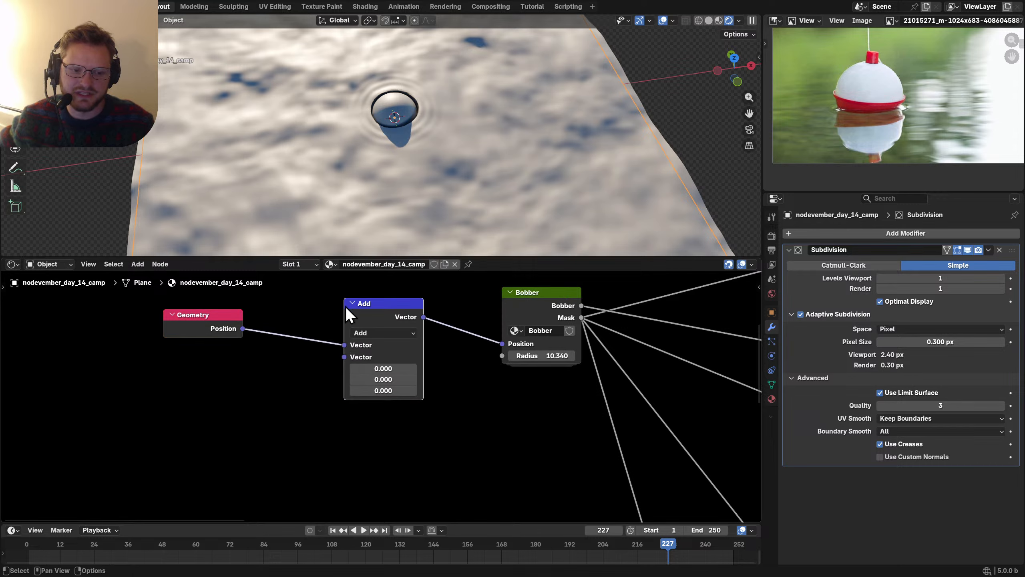
pyautogui.moveTo(387, 366); pyautogui.dragTo(352, 365)
pyautogui.hotkey('ctrl', 'z')
# Step: Add a Noise Texture node directly below the Geometry node
pyautogui.moveTo(309, 381); pyautogui.dragTo(499, 380, button='middle')
pyautogui.hotkey('shift', 'a')
pyautogui.write('noise')
pyautogui.press('Return')
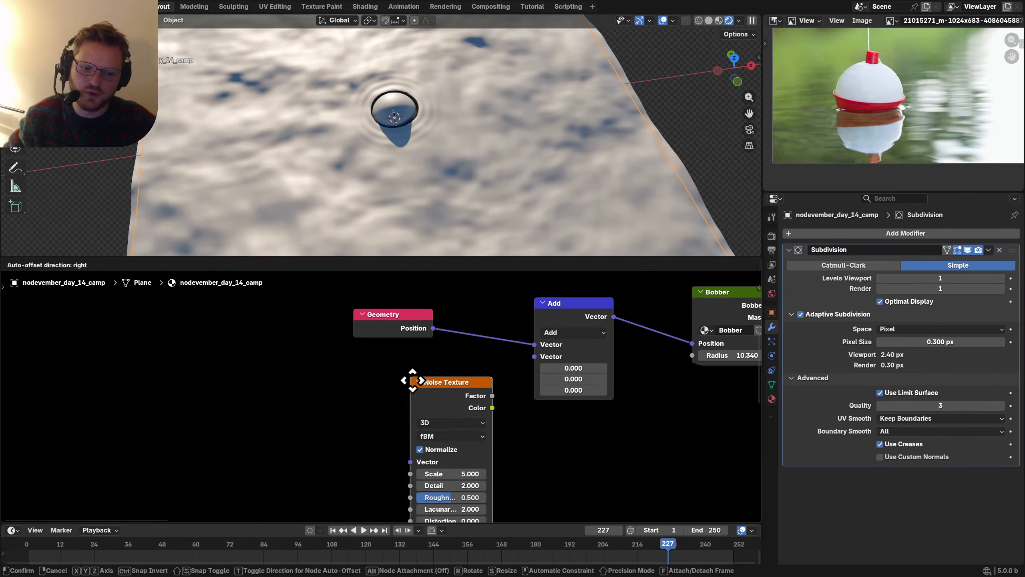
pyautogui.click(359, 372)
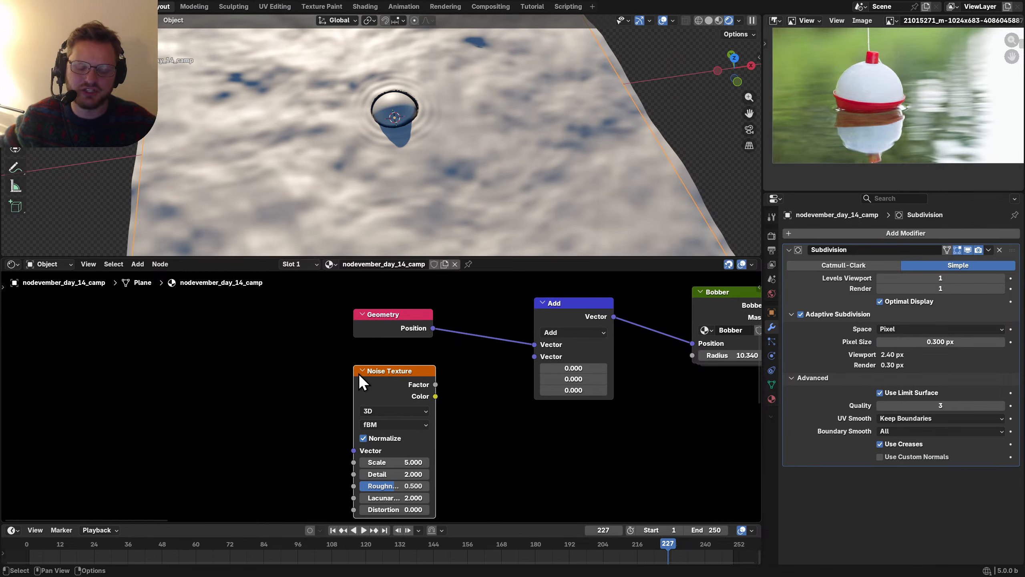
# Step: Switch the new Noise Texture to 1D and drive its W value with the expression #frame/30
pyautogui.click(381, 414)
pyautogui.press('1')
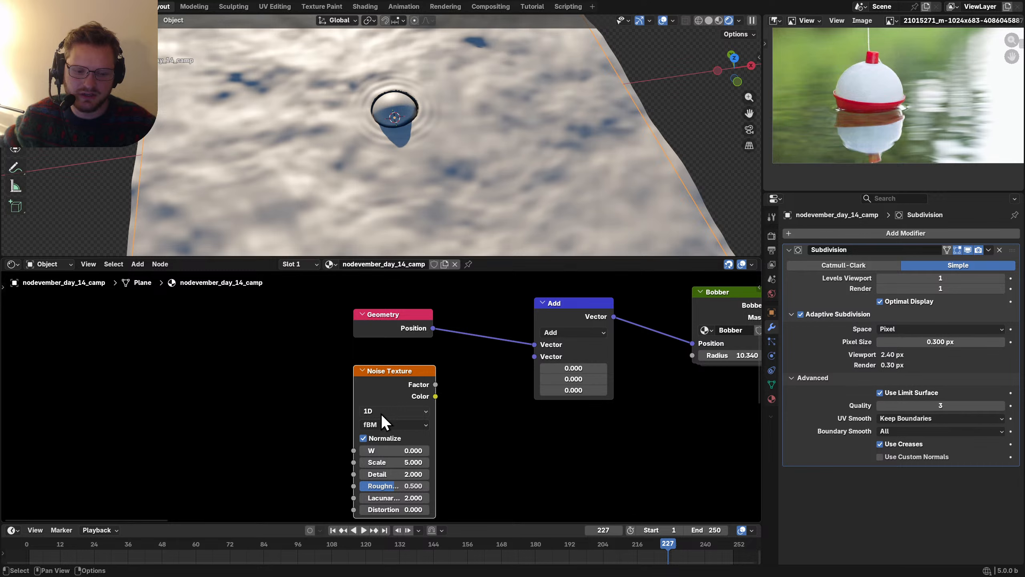
pyautogui.moveTo(398, 450); pyautogui.dragTo(398, 451)
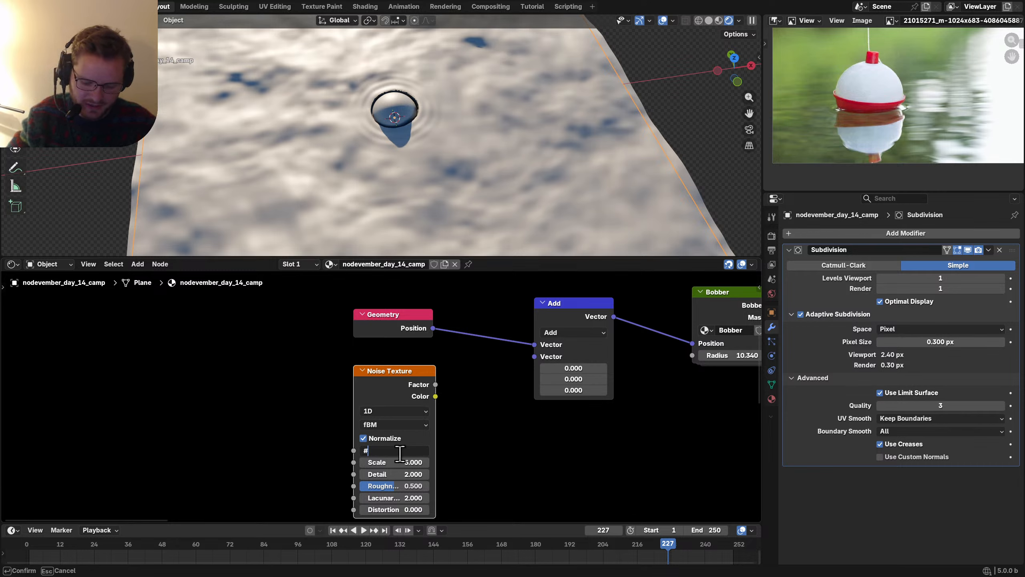
pyautogui.write('#frame/30')
pyautogui.press('Return')
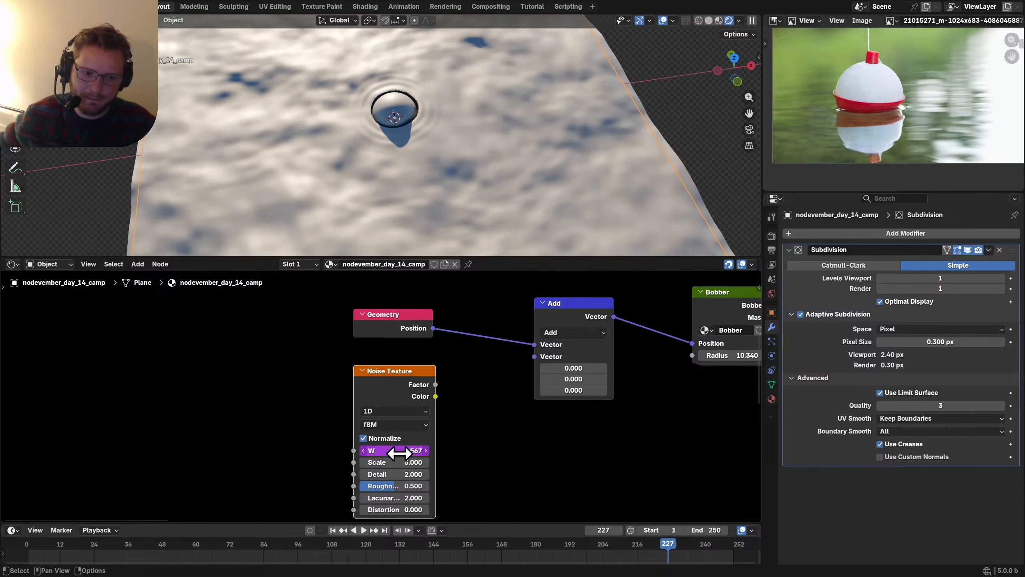
# Step: Turn off Normalize on the 1D Noise Texture and feed its Color output into a new Vector Math Multiply node below the Geometry node
pyautogui.scroll(2, 480, 397)
pyautogui.moveTo(419, 375); pyautogui.dragTo(235, 345)
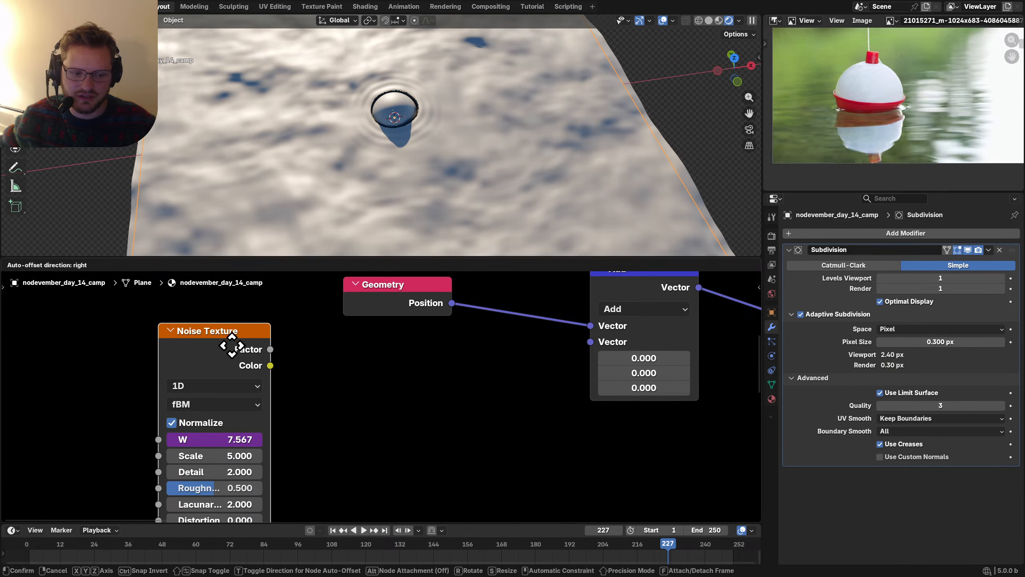
pyautogui.click(174, 422)
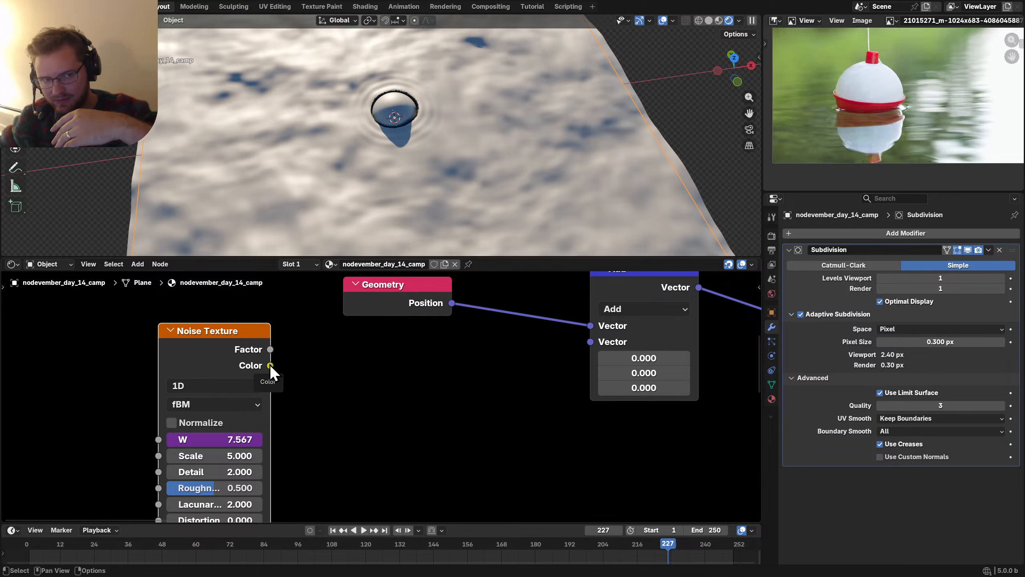
pyautogui.moveTo(270, 365); pyautogui.dragTo(369, 362)
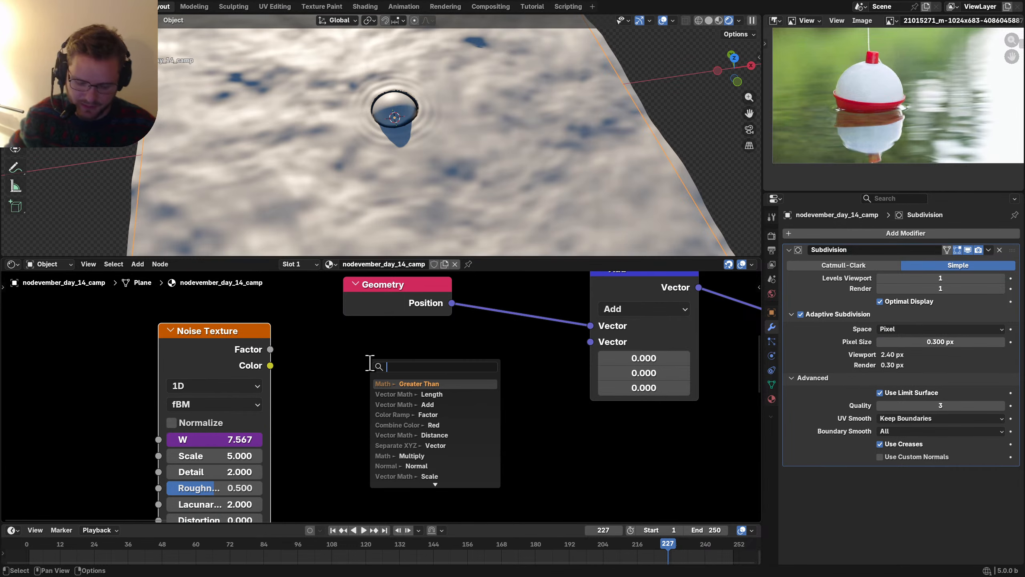
pyautogui.write('mul')
pyautogui.press('Return')
pyautogui.click(339, 348)
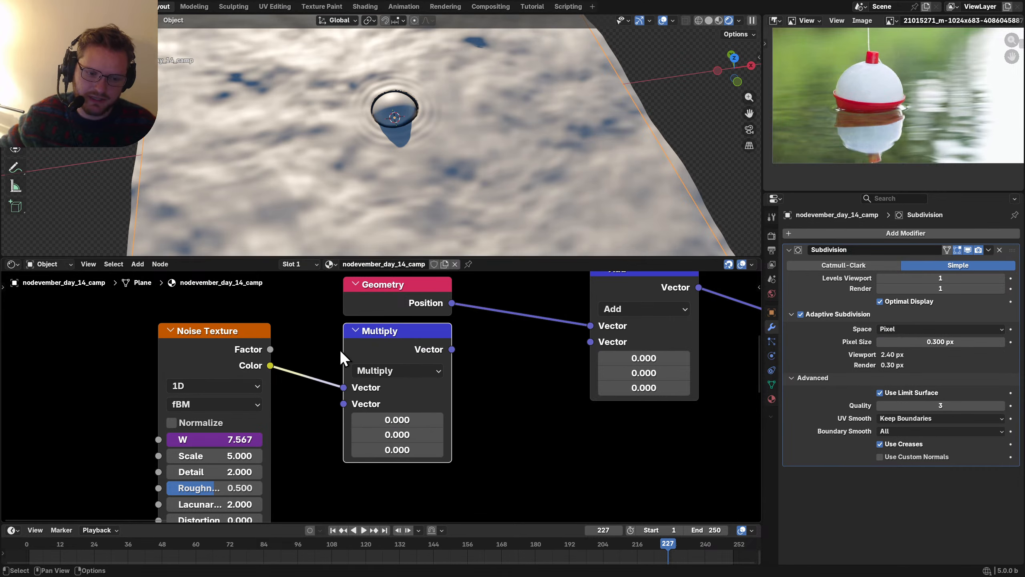
# Step: Set the Multiply node's X and Y to 1, connect it to the Add node's second vector and preview the animation
pyautogui.moveTo(397, 420); pyautogui.dragTo(397, 434)
pyautogui.write('1')
pyautogui.press('Return')
pyautogui.moveTo(451, 350); pyautogui.dragTo(590, 342)
pyautogui.press('space')
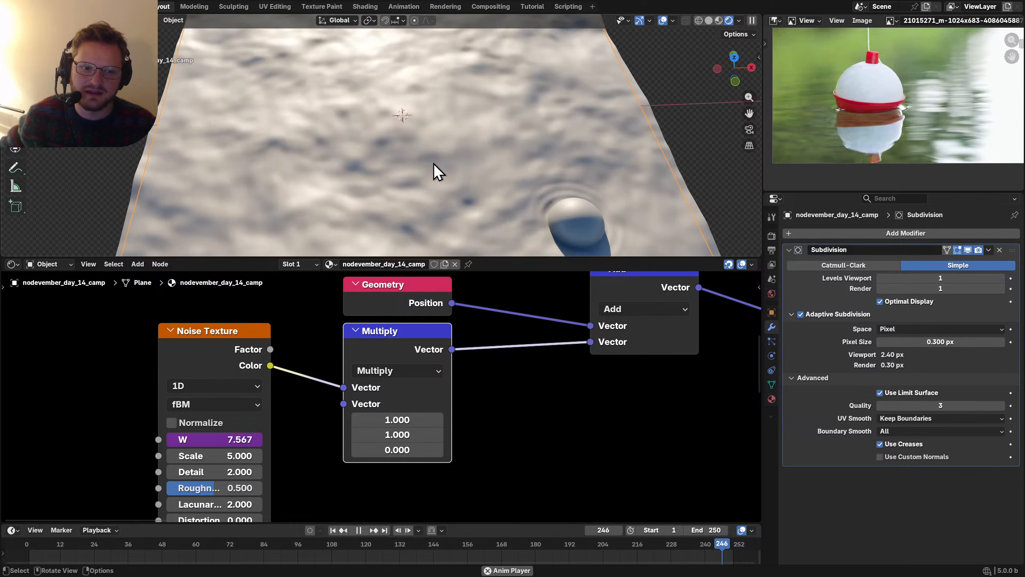
pyautogui.press('space')
# Step: Spread the Noise Texture and Multiply nodes farther apart to leave space between them
pyautogui.moveTo(256, 435); pyautogui.dragTo(477, 386, button='middle')
pyautogui.moveTo(283, 397); pyautogui.dragTo(428, 338)
pyautogui.press('g')
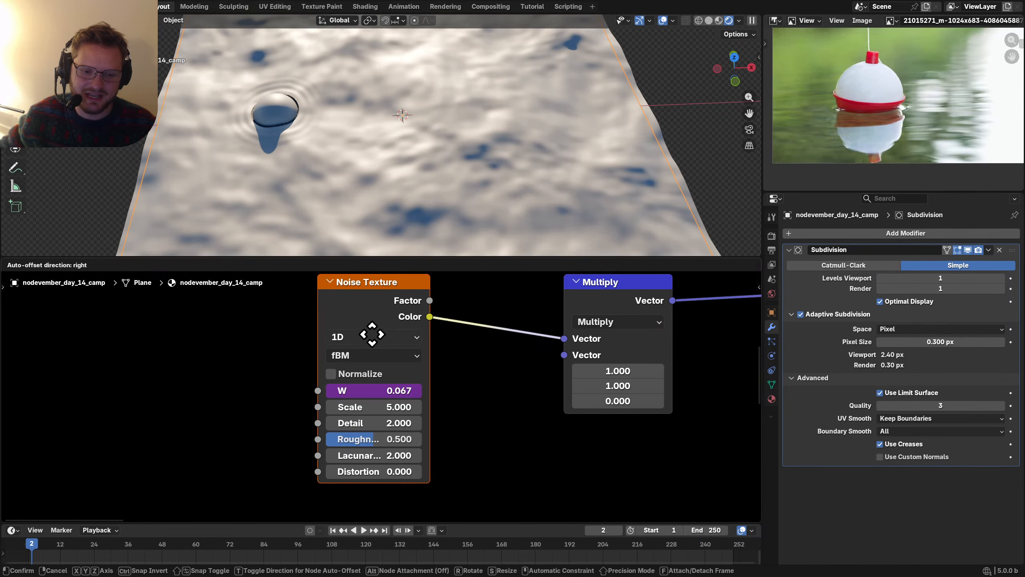
pyautogui.click(294, 337)
pyautogui.scroll(-3, 459, 338)
pyautogui.moveTo(470, 323); pyautogui.dragTo(339, 347, button='middle')
pyautogui.scroll(2, 343, 351)
pyautogui.moveTo(455, 324); pyautogui.dragTo(483, 324)
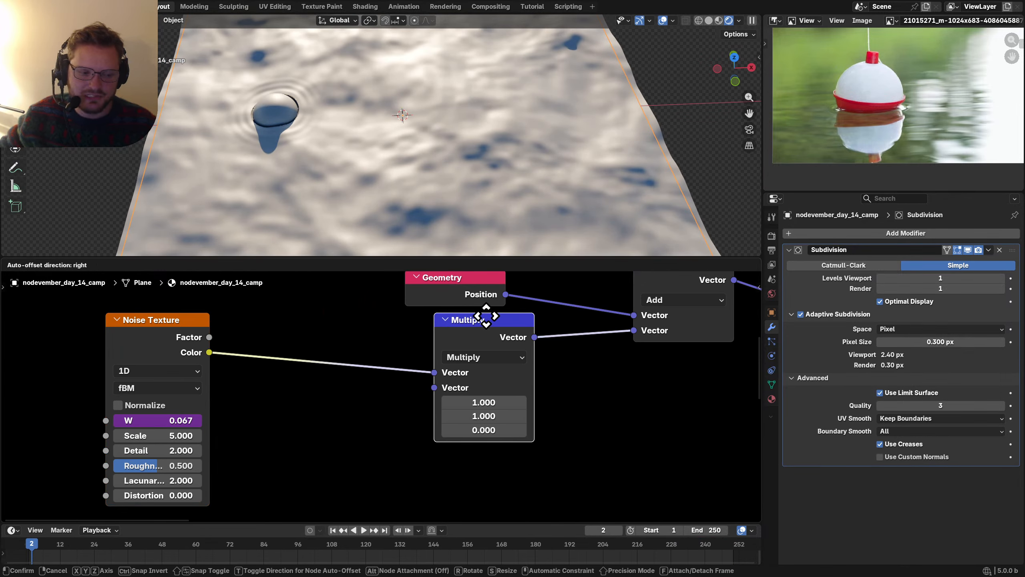
# Step: Set the Noise Texture's Scale to 2 and preview the bobber's motion
pyautogui.moveTo(202, 398); pyautogui.dragTo(315, 380, button='middle')
pyautogui.click(272, 418)
pyautogui.write('2')
pyautogui.press('Return')
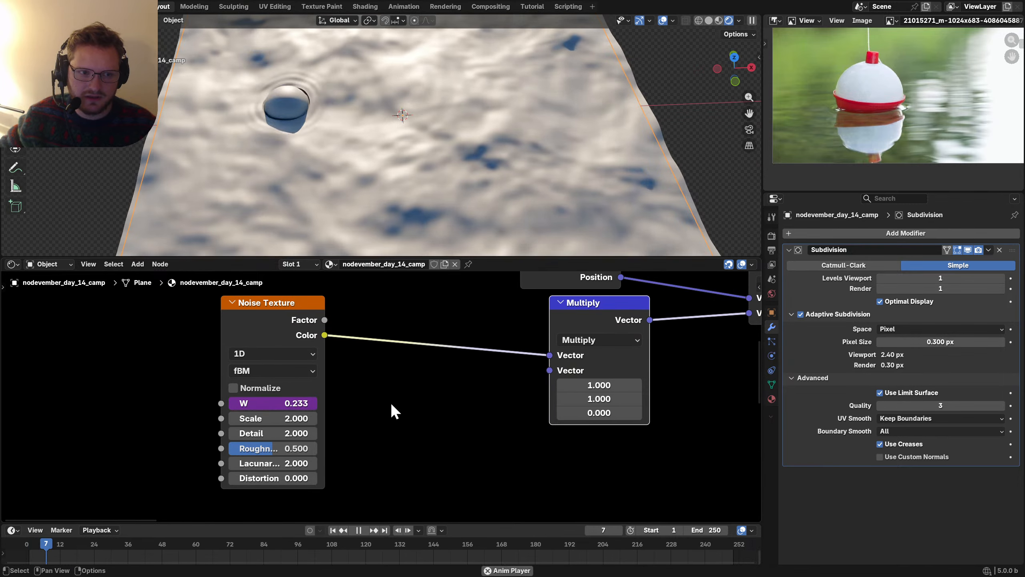
pyautogui.press('space')
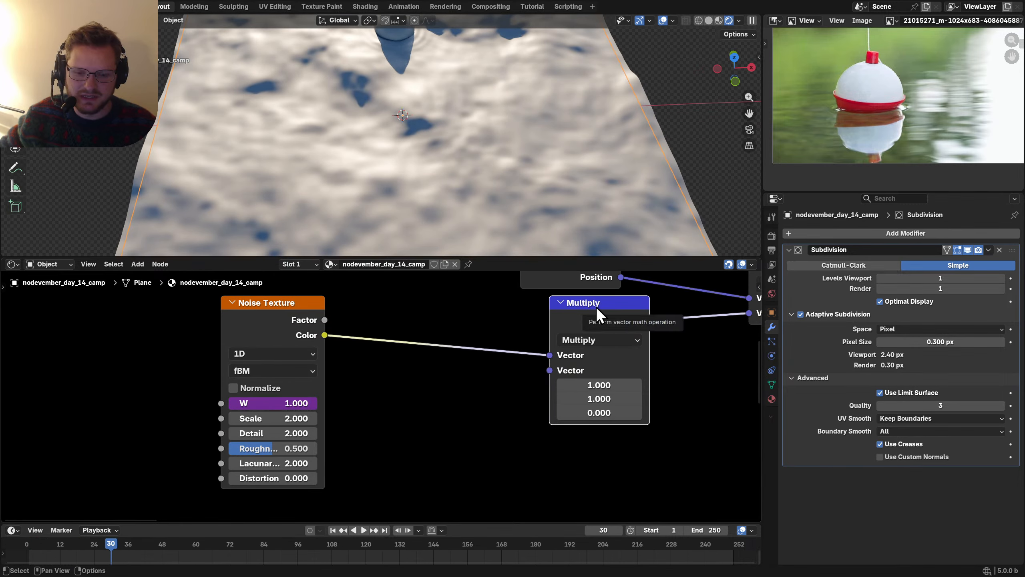
# Step: Move the Multiply node closer to the Noise Texture, set its X and Y to 0.1 and preview the animation
pyautogui.moveTo(596, 306); pyautogui.dragTo(481, 321)
pyautogui.moveTo(474, 398); pyautogui.dragTo(474, 413)
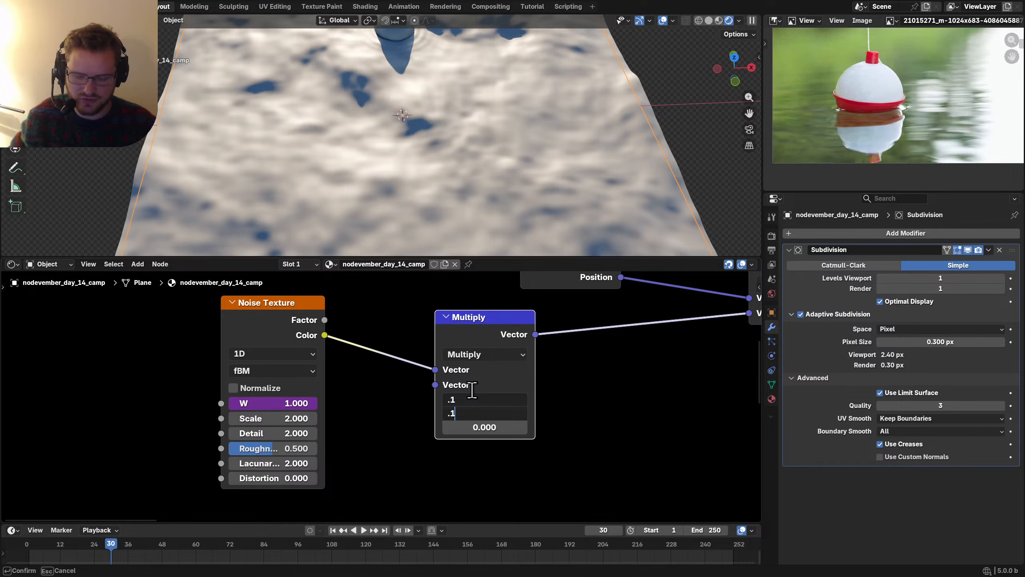
pyautogui.write('.1')
pyautogui.press('Return')
pyautogui.press('space')
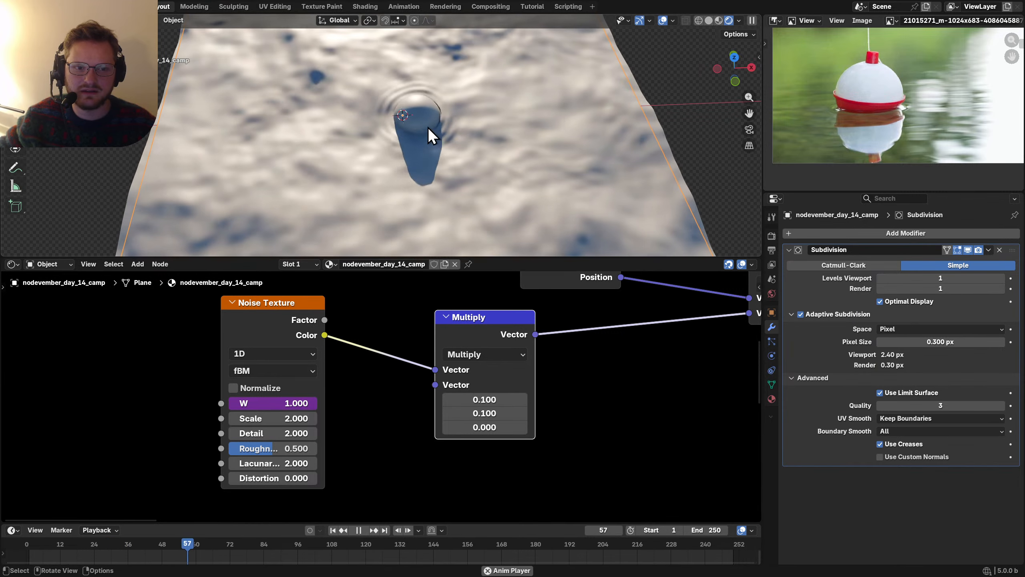
pyautogui.press('space')
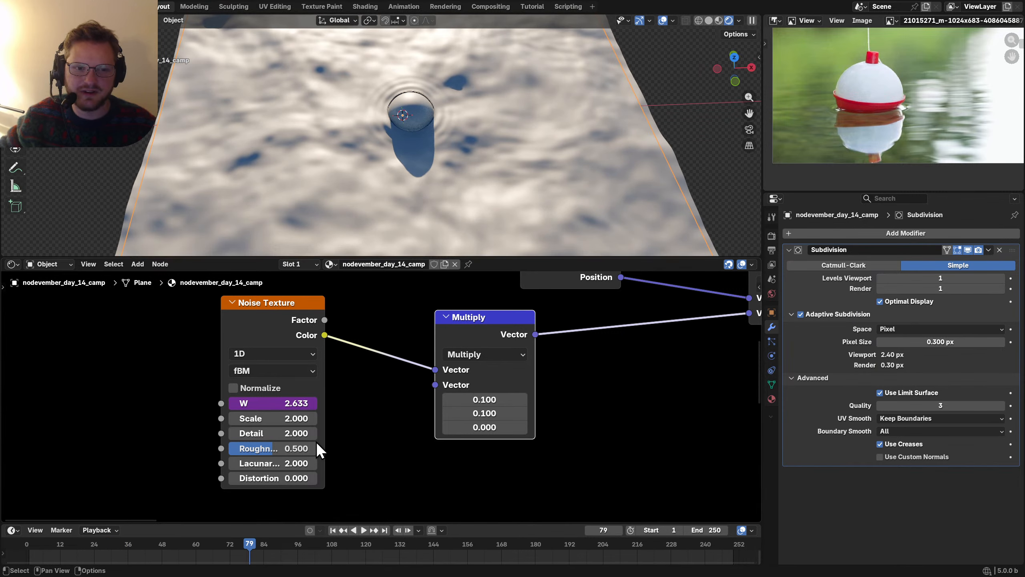
# Step: Change the Noise Texture's W driver expression to frame/120 and preview the slower motion
pyautogui.doubleClick(274, 402)
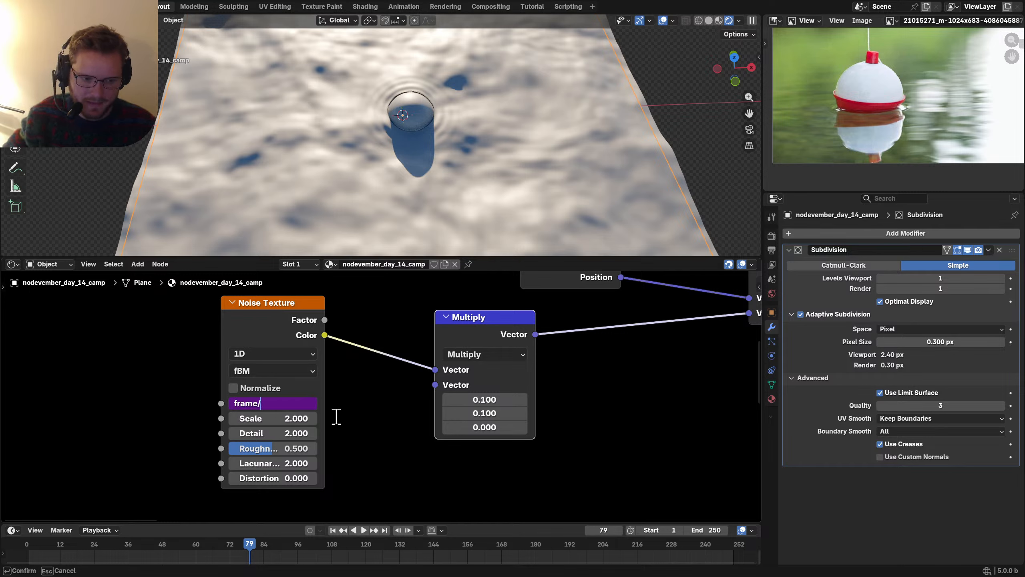
pyautogui.write('150')
pyautogui.press('Return')
pyautogui.press('space')
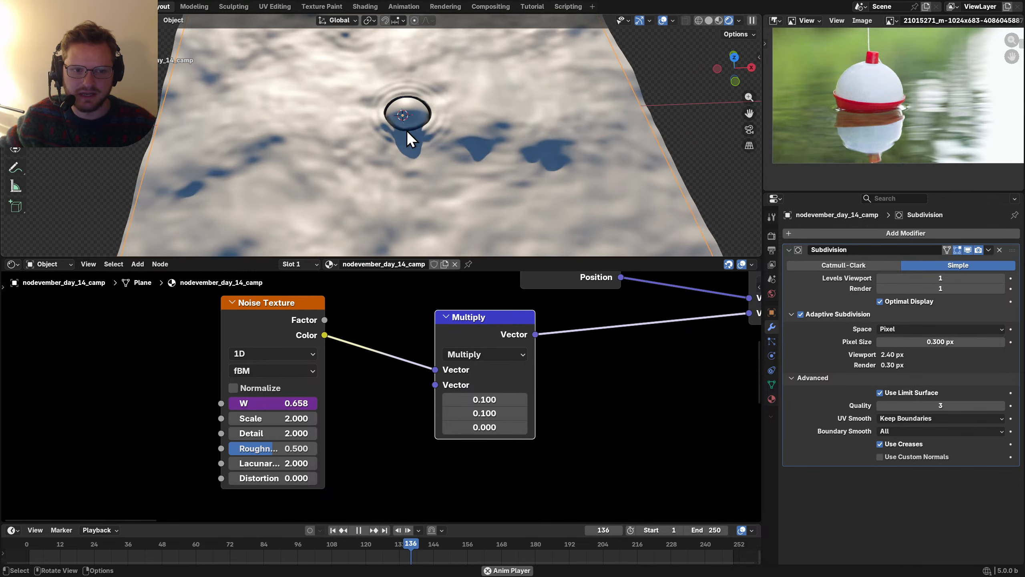
pyautogui.press('space')
# Step: Set the Noise Texture's Detail and Scale both to 1 and preview the animation
pyautogui.doubleClick(266, 433)
pyautogui.write('1')
pyautogui.press('Return')
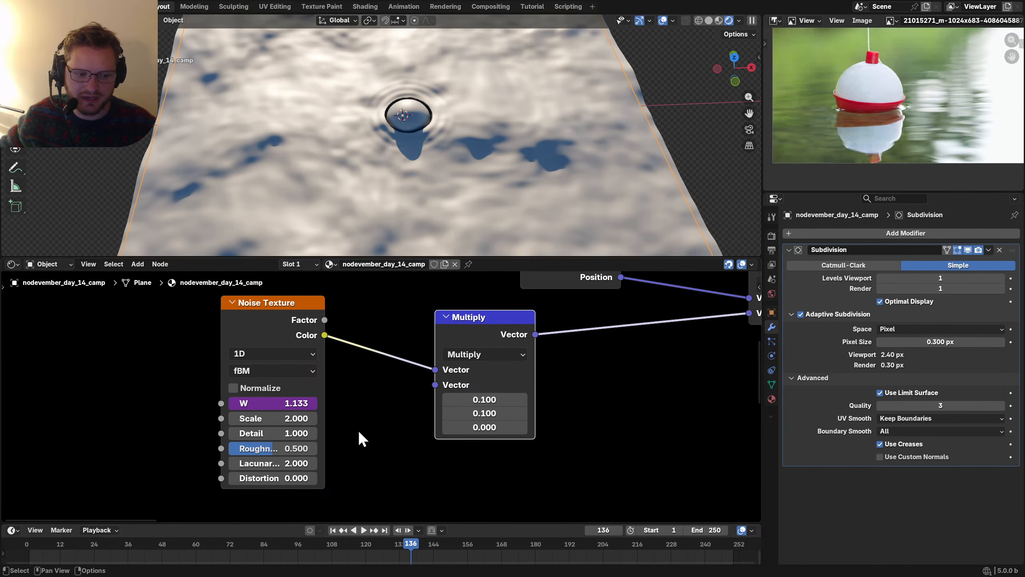
pyautogui.doubleClick(270, 426)
pyautogui.write('1')
pyautogui.press('Return')
pyautogui.press('space')
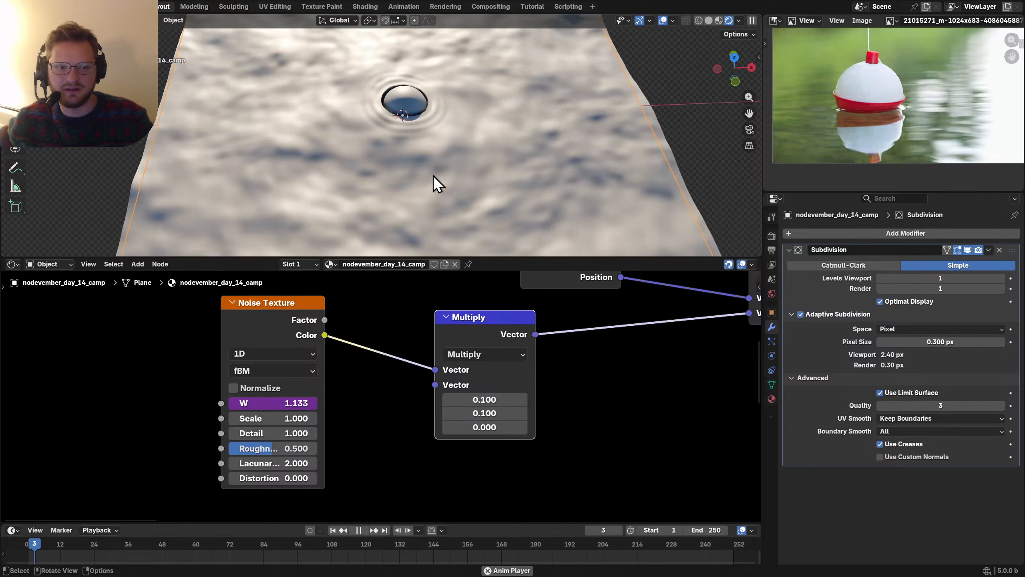
pyautogui.press('space')
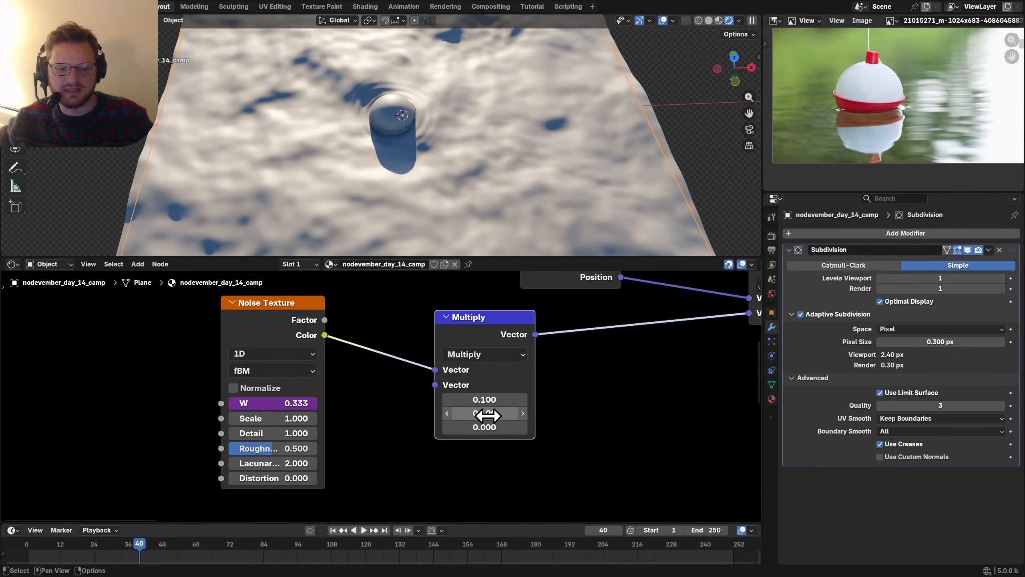
# Step: Set the Multiply node's X and Y to 0.065 and preview the bobber's drift from a lower angle
pyautogui.click(488, 415)
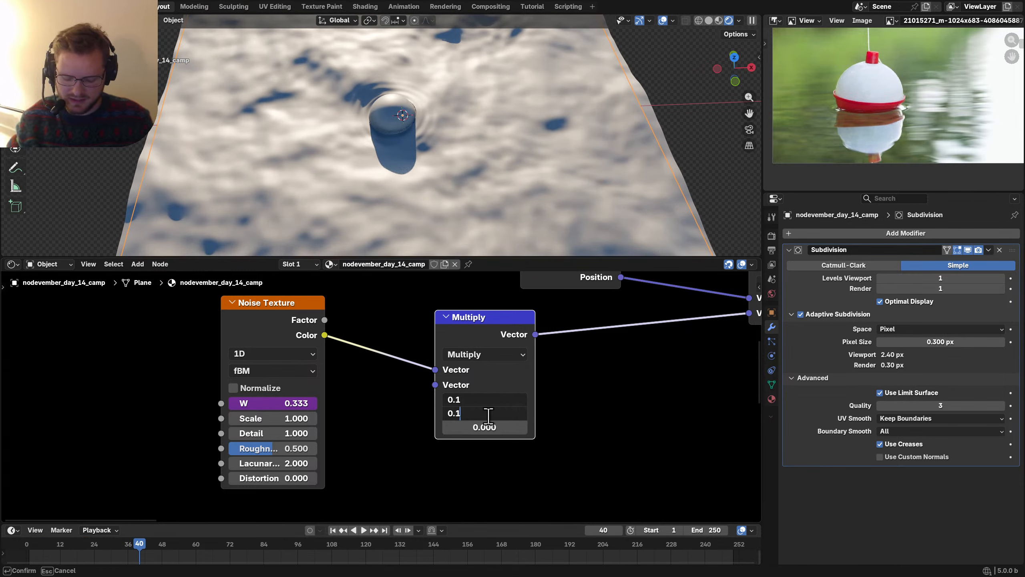
pyautogui.write('0.065')
pyautogui.press('Return')
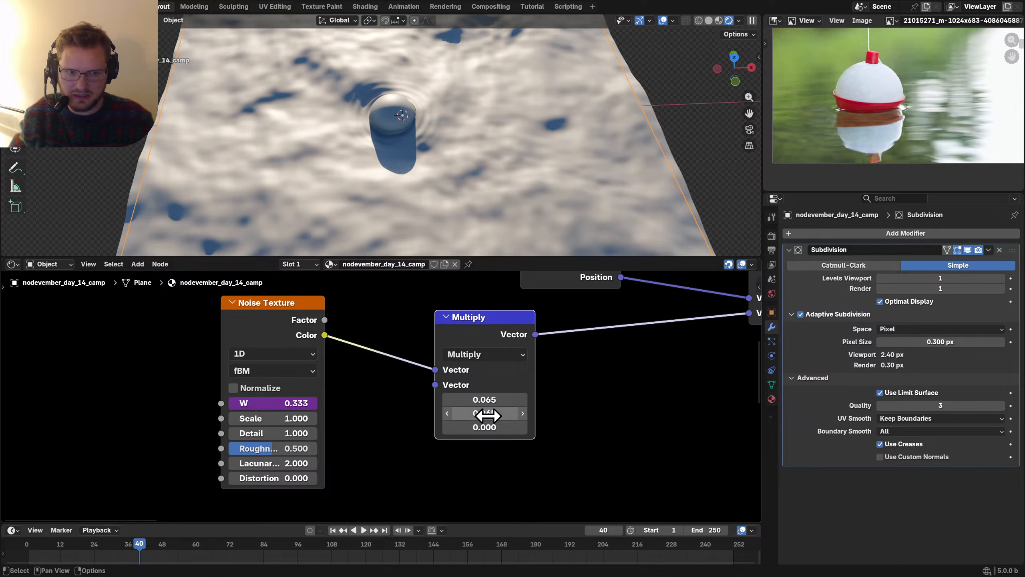
pyautogui.press('space')
pyautogui.moveTo(457, 118); pyautogui.dragTo(462, 106, button='middle')
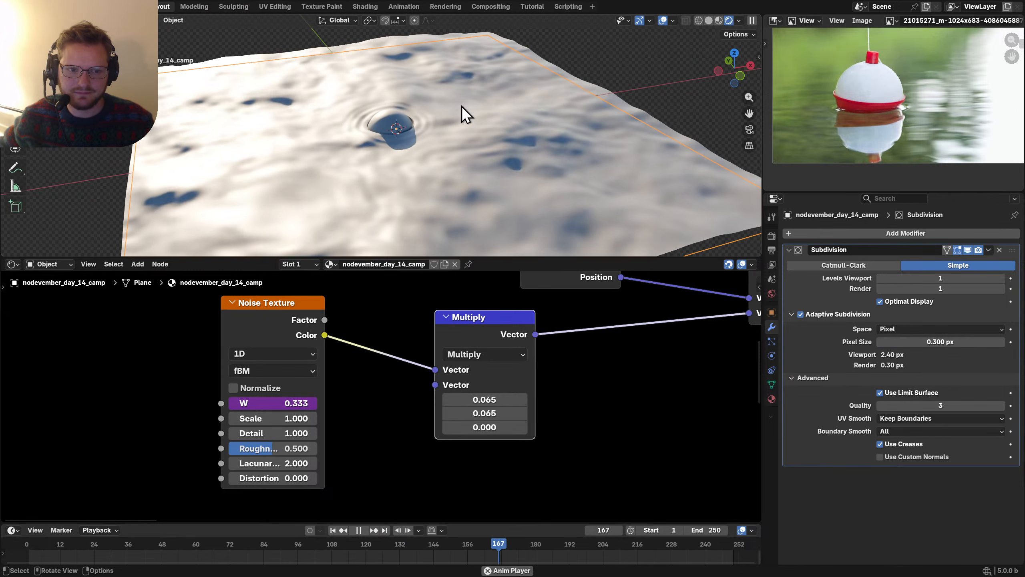
pyautogui.press('space')
# Step: Save the file and bring the Material Output end of the node tree into view
pyautogui.keyDown('ctrl'); pyautogui.moveTo(580, 361); pyautogui.dragTo(612, 381, button='middle'); pyautogui.keyUp('ctrl')
pyautogui.moveTo(644, 364); pyautogui.dragTo(256, 345, button='middle')
pyautogui.keyDown('ctrl'); pyautogui.moveTo(448, 347); pyautogui.dragTo(426, 380, button='middle'); pyautogui.keyUp('ctrl')
pyautogui.hotkey('ctrl', 's')
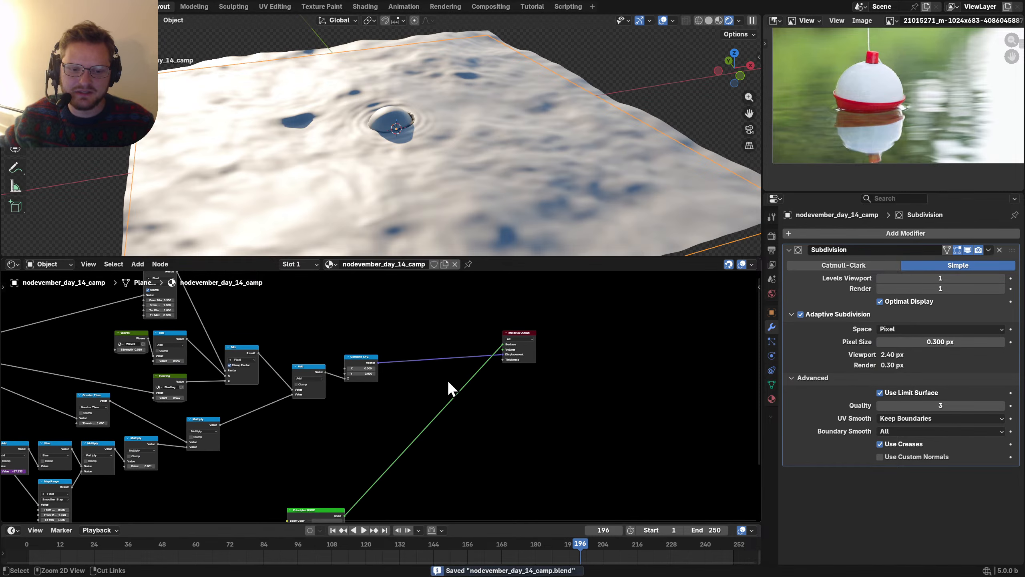
# Step: Cut the links into the Material Output, preview the final Add node's output on the surface and play the animation
pyautogui.keyDown('ctrl'); pyautogui.moveTo(447, 380); pyautogui.dragTo(421, 342, button='right'); pyautogui.keyUp('ctrl')
pyautogui.keyDown('ctrl'); pyautogui.moveTo(345, 375); pyautogui.dragTo(352, 344, button='middle'); pyautogui.keyUp('ctrl')
pyautogui.keyDown('ctrl'); pyautogui.keyDown('shift'); pyautogui.click(288, 361); pyautogui.keyUp('shift'); pyautogui.keyUp('ctrl')
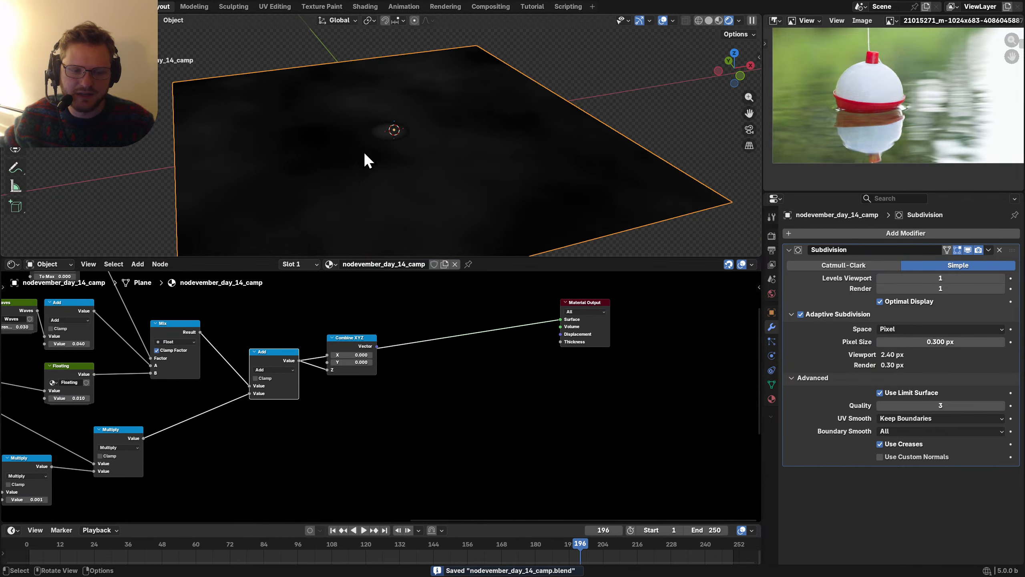
pyautogui.press('space')
pyautogui.moveTo(363, 152); pyautogui.dragTo(415, 126, button='middle')
pyautogui.press('space')
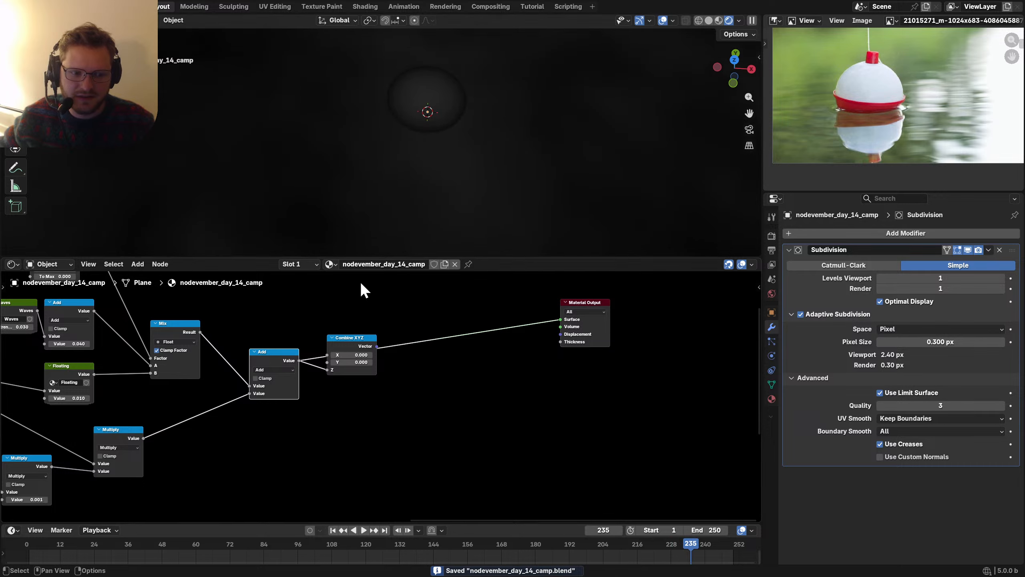
# Step: Insert a copy of the final Add node before the Material Output, set it to Multiply by 5.3 and play the height preview
pyautogui.moveTo(345, 348); pyautogui.dragTo(345, 412)
pyautogui.click(276, 353)
pyautogui.hotkey('shift', 'd')
pyautogui.click(418, 334)
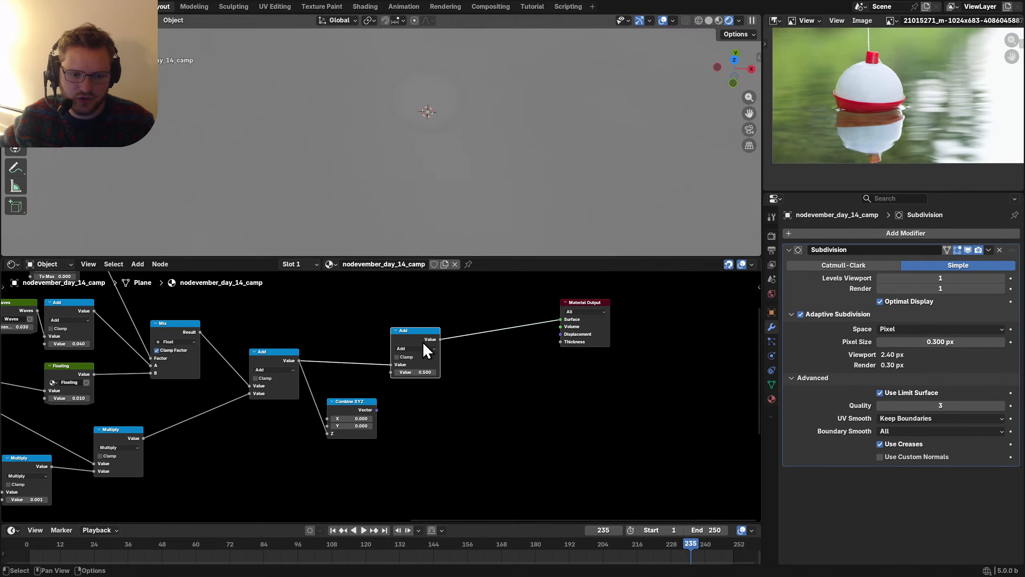
pyautogui.click(419, 348)
pyautogui.click(427, 381)
pyautogui.moveTo(419, 373); pyautogui.dragTo(444, 373)
pyautogui.scroll(-6, 492, 128)
pyautogui.press('space')
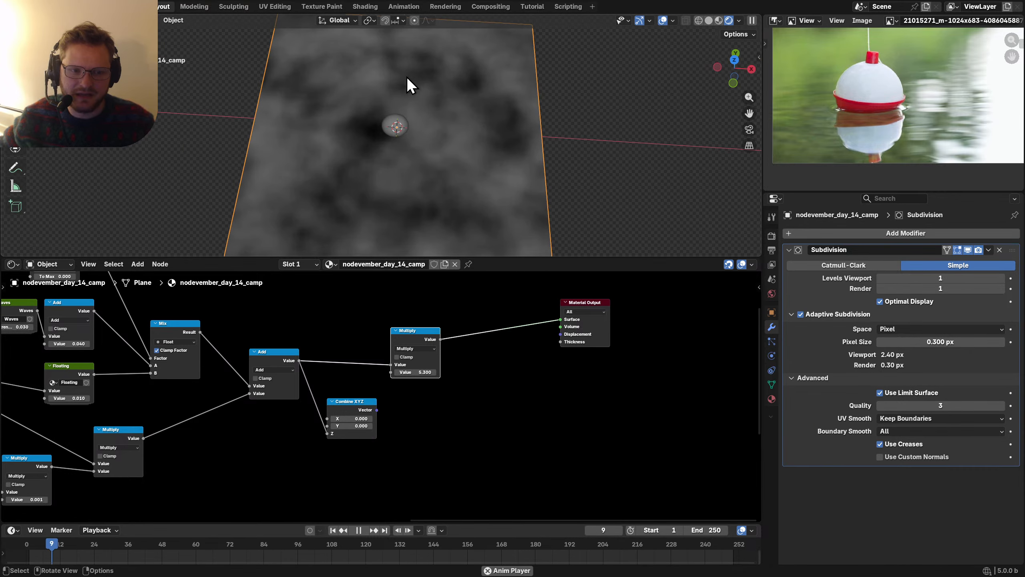
pyautogui.scroll(4, 422, 125)
pyautogui.moveTo(392, 128); pyautogui.dragTo(465, 176, button='middle')
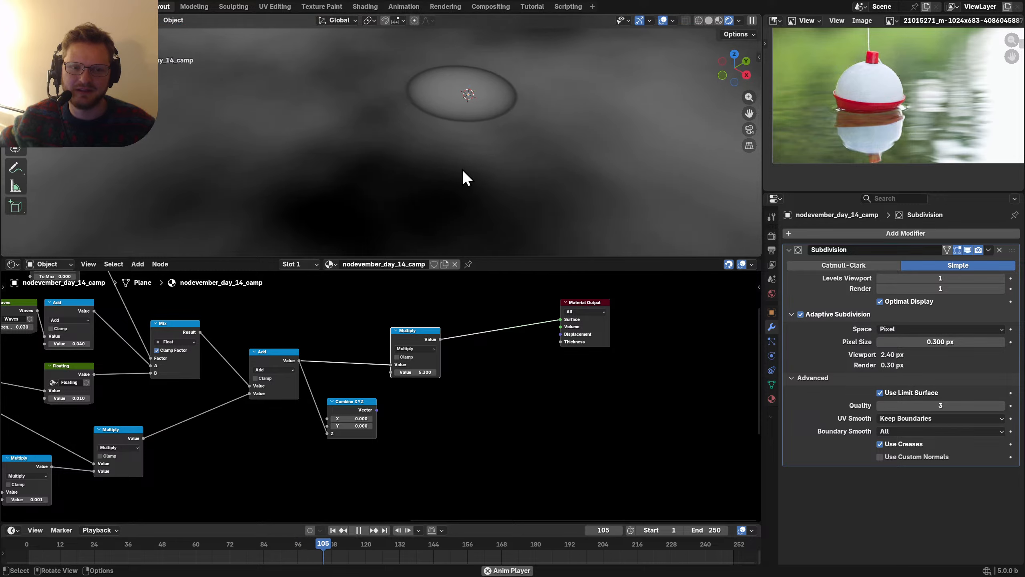
# Step: Delete the preview Multiply node, reconnect Combine XYZ to Displacement and Principled BSDF to Surface, and move the Principled BSDF below Combine XYZ
pyautogui.hotkey('ctrl', 'x')
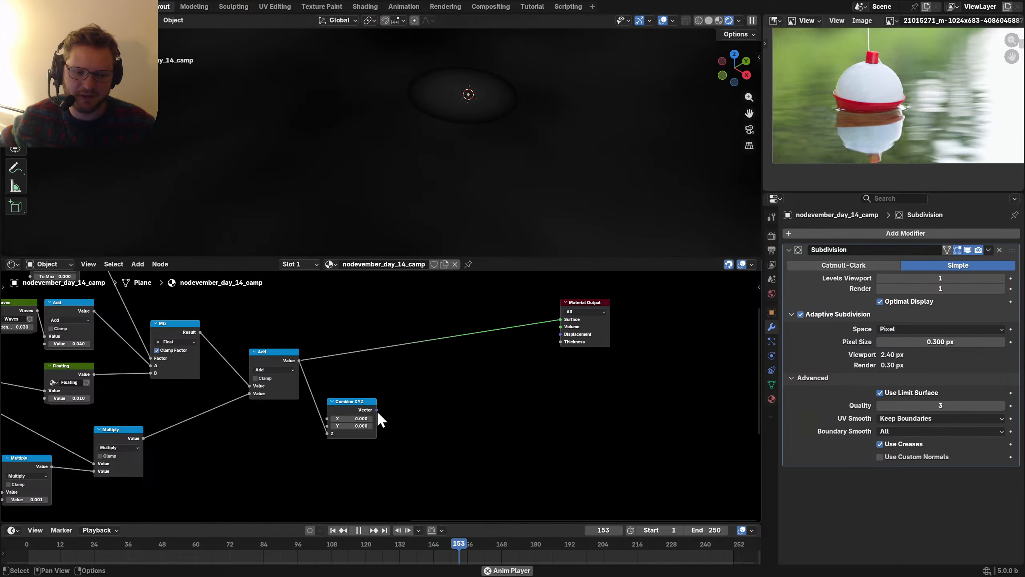
pyautogui.moveTo(376, 410); pyautogui.dragTo(561, 334)
pyautogui.moveTo(336, 435); pyautogui.dragTo(414, 306, button='middle')
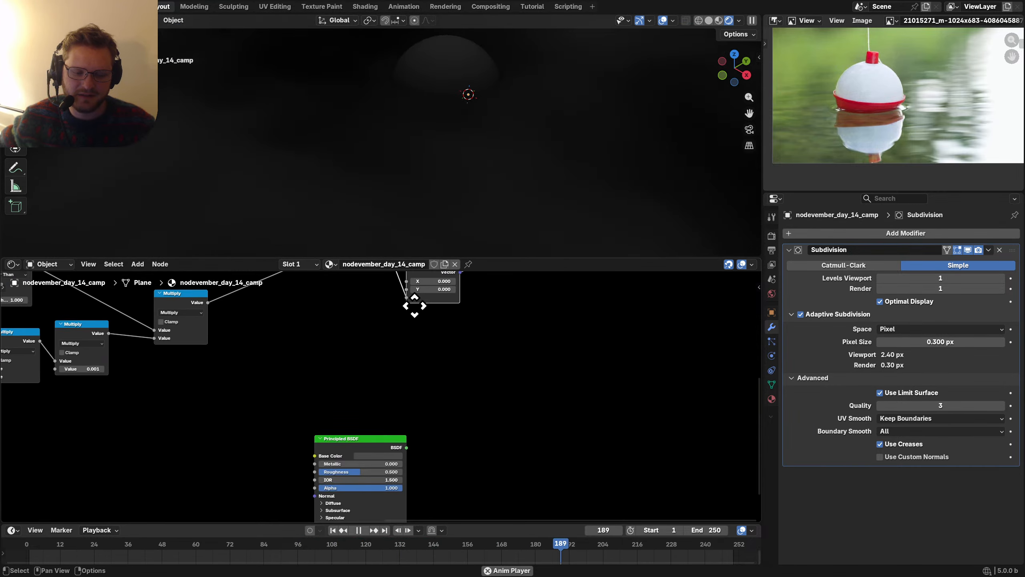
pyautogui.keyDown('ctrl'); pyautogui.keyDown('shift'); pyautogui.click(366, 439); pyautogui.keyUp('shift'); pyautogui.keyUp('ctrl')
pyautogui.moveTo(366, 439); pyautogui.dragTo(513, 317)
# Step: Play the displaced water animation and examine the bobber's surface and waterline edge up close
pyautogui.scroll(-2, 495, 97)
pyautogui.press('space')
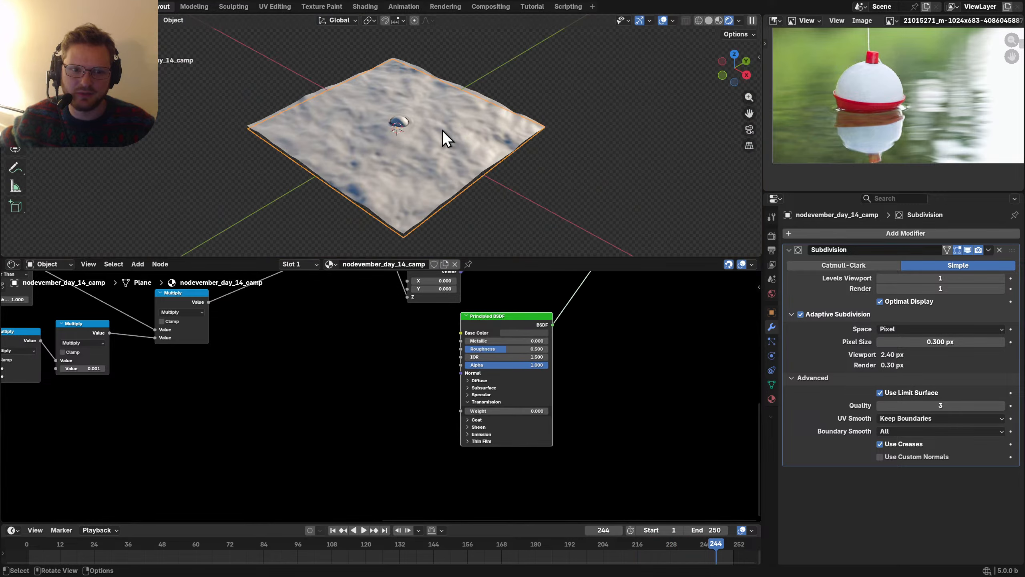
pyautogui.scroll(4, 442, 130)
pyautogui.moveTo(419, 131); pyautogui.dragTo(482, 144, button='middle')
pyautogui.press('space')
pyautogui.press('space')
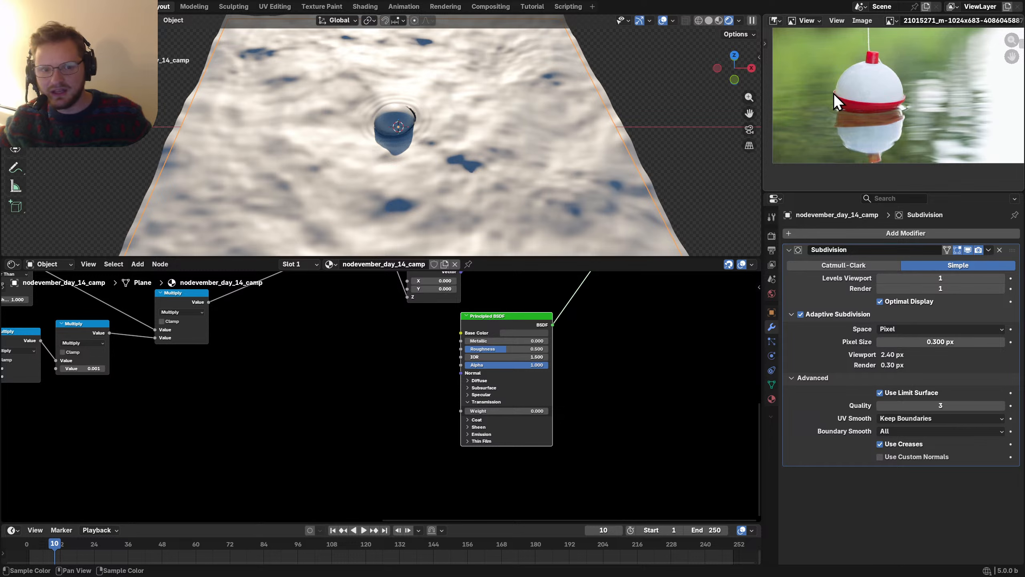
pyautogui.scroll(8, 397, 101)
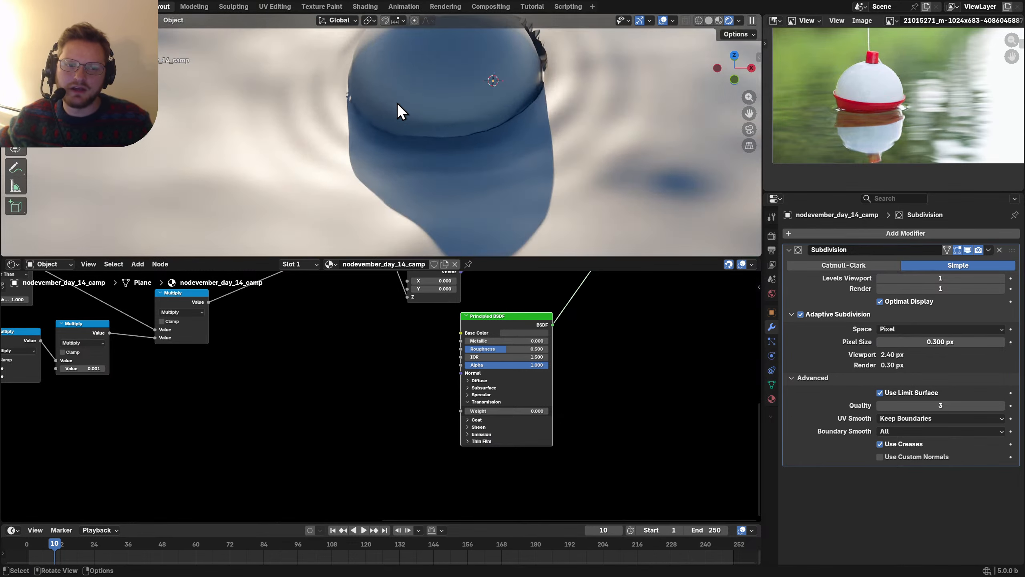
pyautogui.keyDown('shift'); pyautogui.moveTo(397, 103); pyautogui.dragTo(431, 166, button='middle'); pyautogui.keyUp('shift')
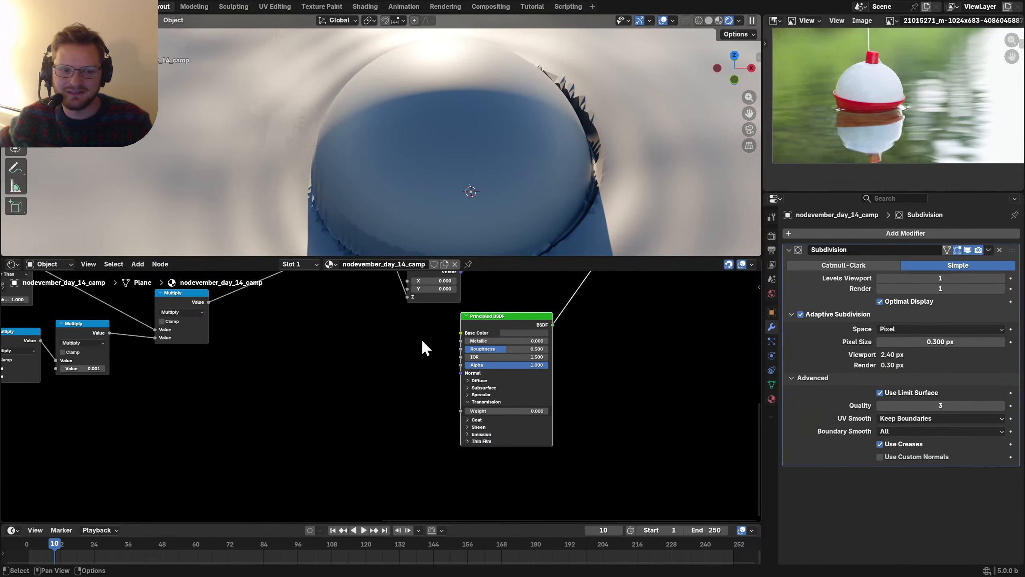
# Step: Save the file and move the Noise Texture, Multiply, Geometry and Add nodes together, farther from the Bobber group
pyautogui.press('Home')
pyautogui.hotkey('ctrl', 's')
pyautogui.moveTo(461, 376); pyautogui.dragTo(518, 387, button='middle')
pyautogui.scroll(4, 260, 335)
pyautogui.moveTo(310, 331); pyautogui.dragTo(464, 368, button='middle')
pyautogui.moveTo(200, 408); pyautogui.dragTo(485, 308)
pyautogui.press('g')
pyautogui.click(409, 316)
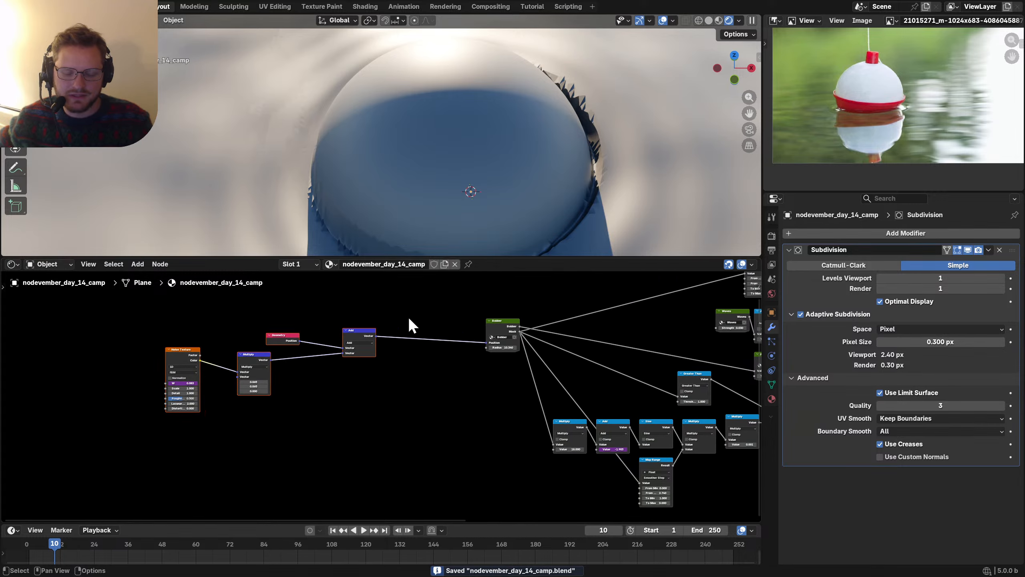
# Step: Move the Bobber group closer to the Add node, leaving more space before the nodes it feeds
pyautogui.moveTo(493, 357); pyautogui.dragTo(299, 368, button='middle')
pyautogui.moveTo(306, 330); pyautogui.dragTo(243, 337)
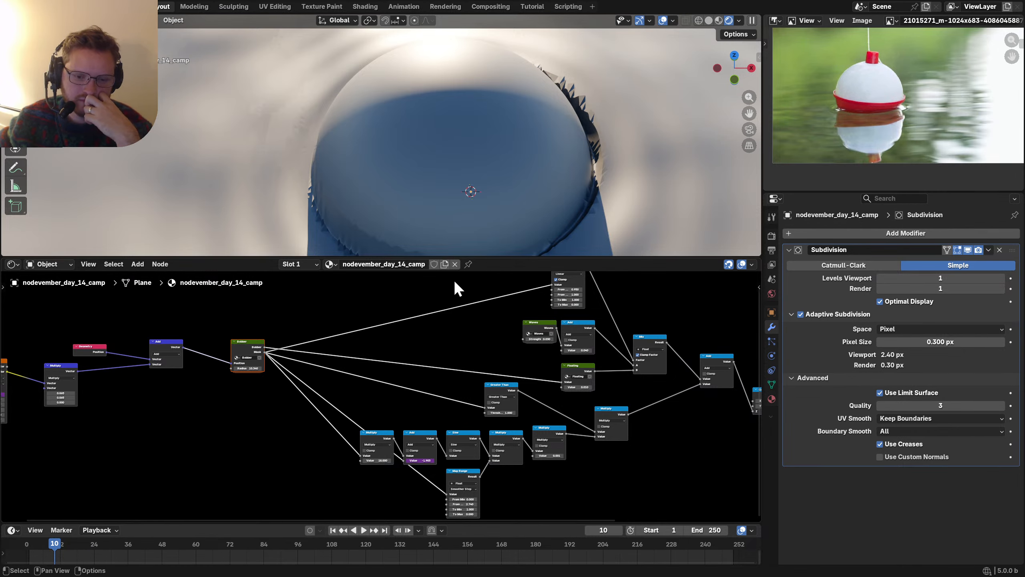
pyautogui.scroll(4, 317, 334)
pyautogui.moveTo(324, 338); pyautogui.dragTo(227, 379, button='middle')
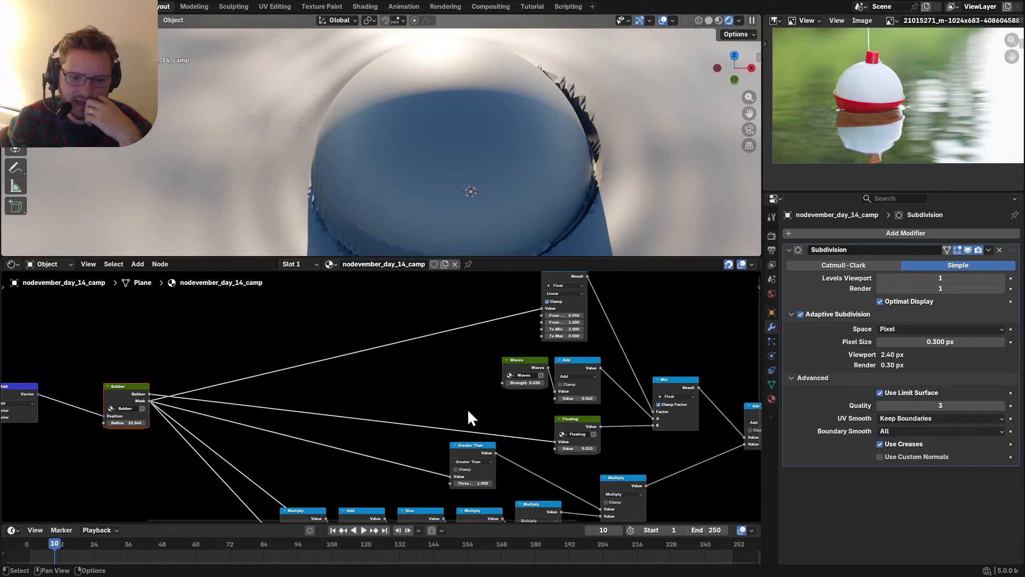
# Step: Enter the Bobber group for editing and move its Group Output node down, below the level of the Divide node
pyautogui.moveTo(592, 427); pyautogui.dragTo(415, 381)
pyautogui.click(125, 388)
pyautogui.press('Tab')
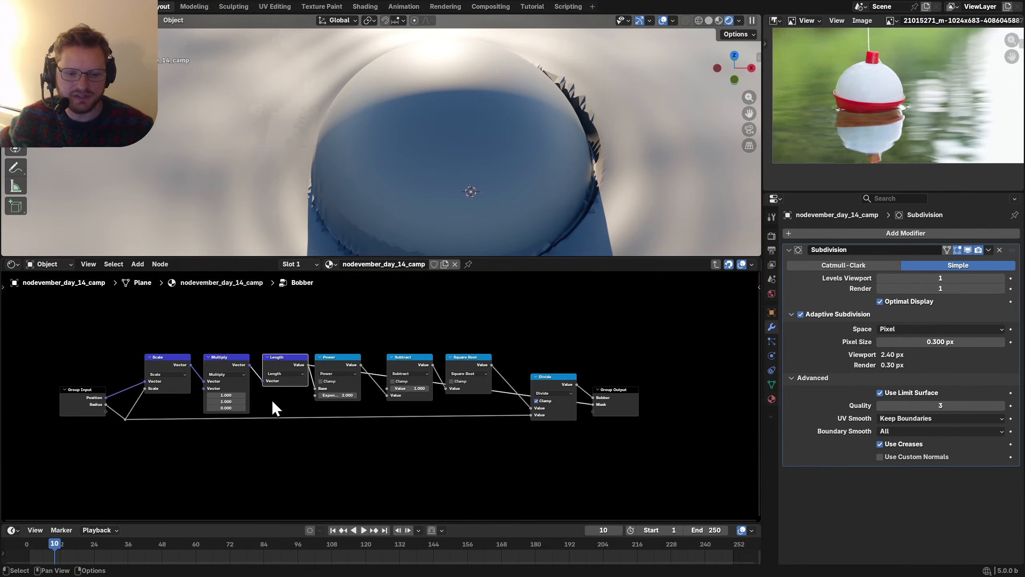
pyautogui.moveTo(528, 415); pyautogui.dragTo(523, 409)
pyautogui.moveTo(581, 390); pyautogui.dragTo(585, 488)
# Step: Route the Mask link through a reroute point placed below the Power node, move Group Output farther from Divide, and save the file
pyautogui.keyDown('shift'); pyautogui.moveTo(467, 479); pyautogui.dragTo(492, 449, button='right'); pyautogui.keyUp('shift')
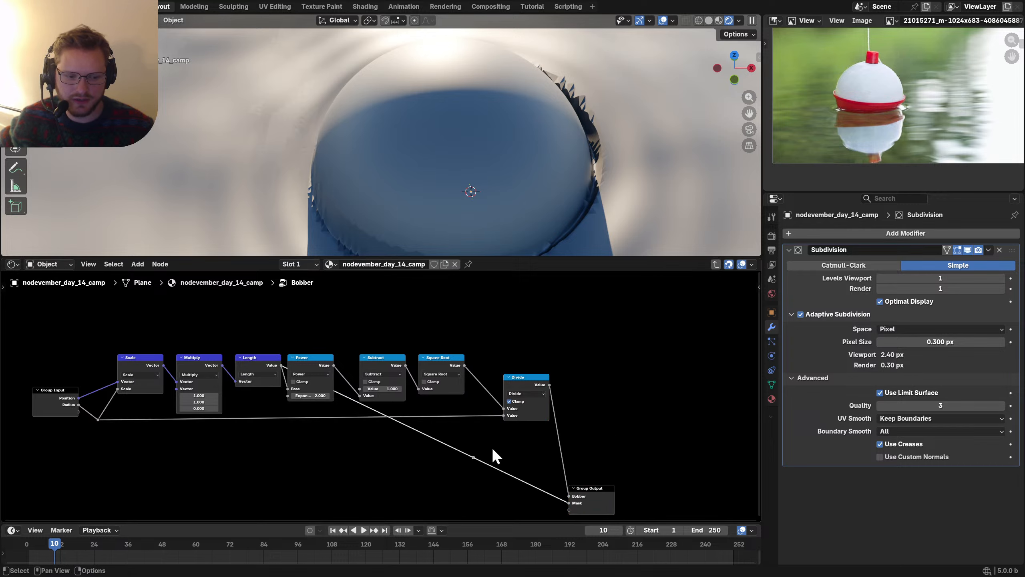
pyautogui.press('g')
pyautogui.click(313, 478)
pyautogui.moveTo(596, 422); pyautogui.dragTo(501, 407, button='middle')
pyautogui.moveTo(554, 496); pyautogui.dragTo(530, 489)
pyautogui.moveTo(484, 470); pyautogui.dragTo(572, 444)
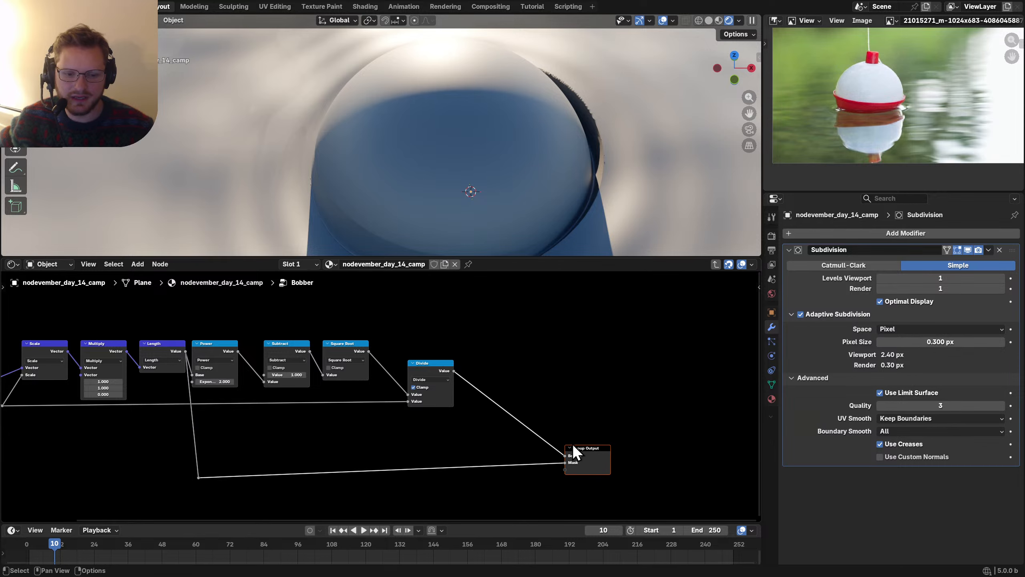
pyautogui.scroll(2, 466, 367)
pyautogui.hotkey('ctrl', 's')
pyautogui.moveTo(461, 343); pyautogui.dragTo(465, 344, button='middle')
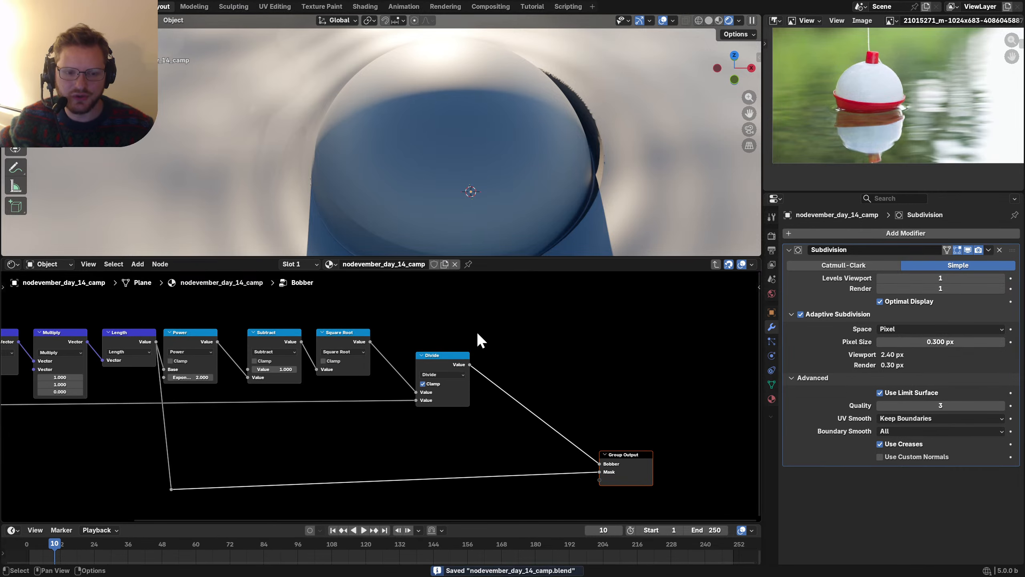
# Step: Try reshaping the bobber profile with a Float Curve inserted between Divide and the Bobber output
pyautogui.scroll(-6, 473, 123)
pyautogui.hotkey('shift', 'a')
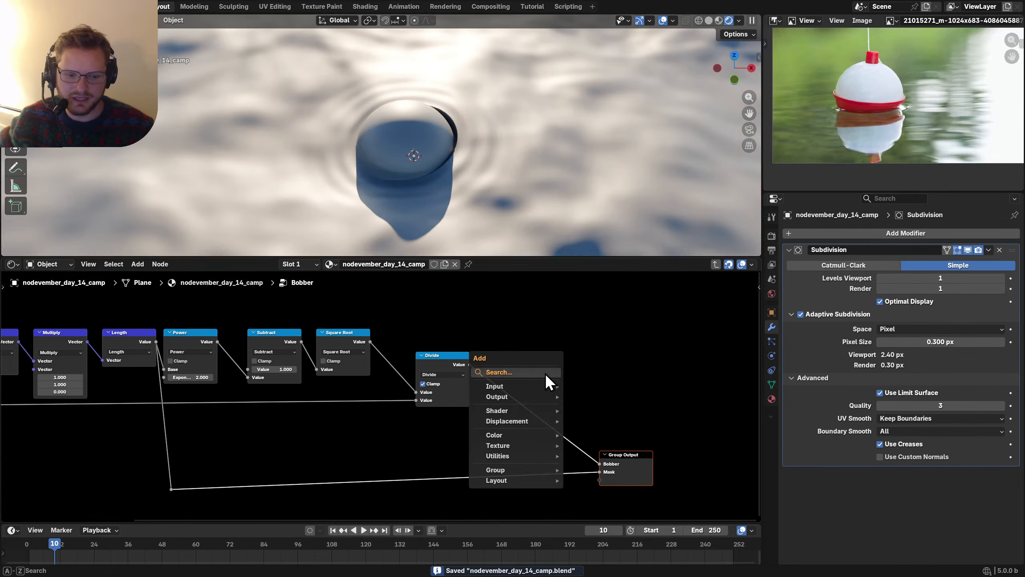
pyautogui.write('float')
pyautogui.press('Down')
pyautogui.press('Return')
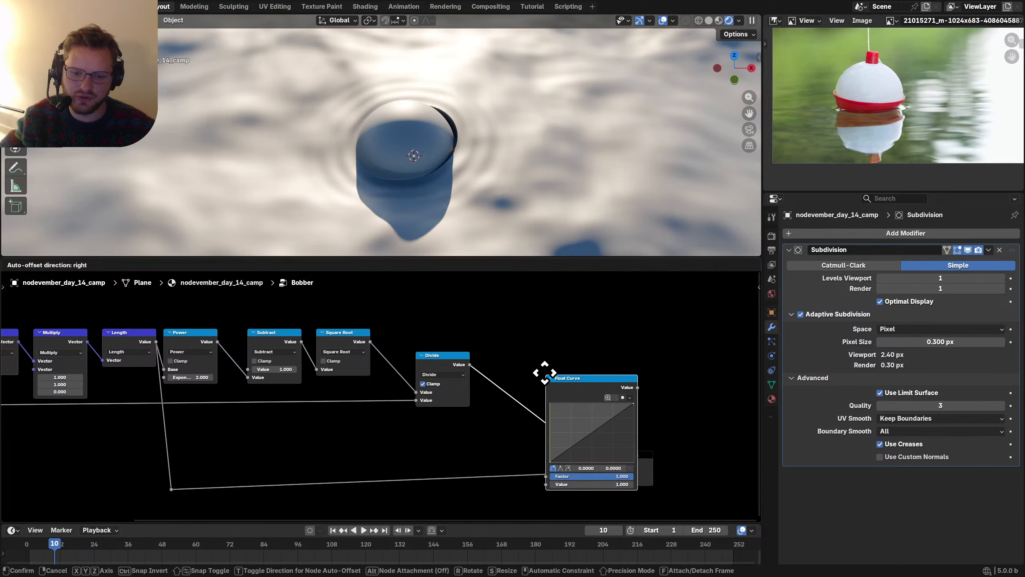
pyautogui.click(489, 343)
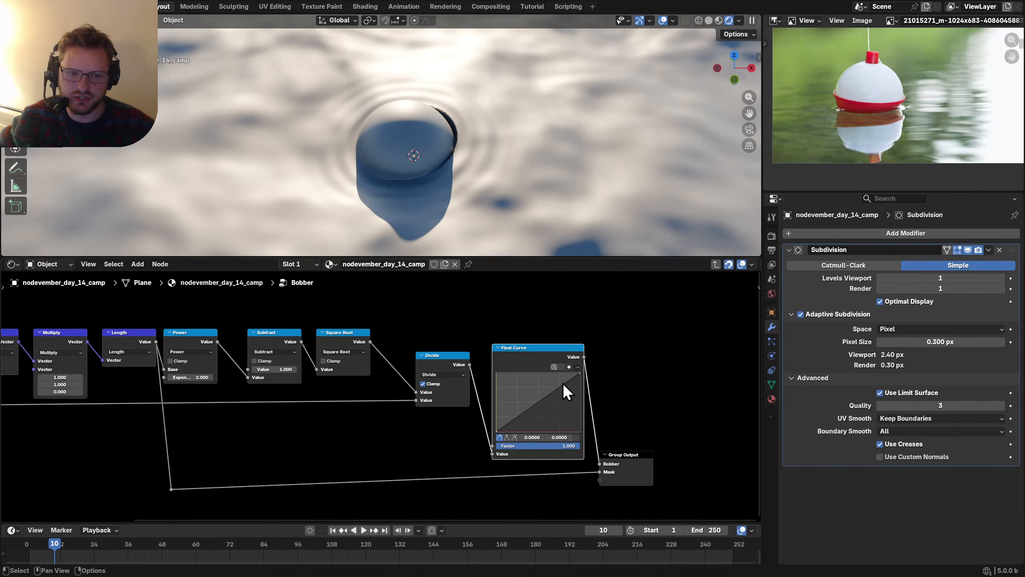
pyautogui.moveTo(560, 387); pyautogui.dragTo(527, 406)
pyautogui.hotkey('ctrl', 'x')
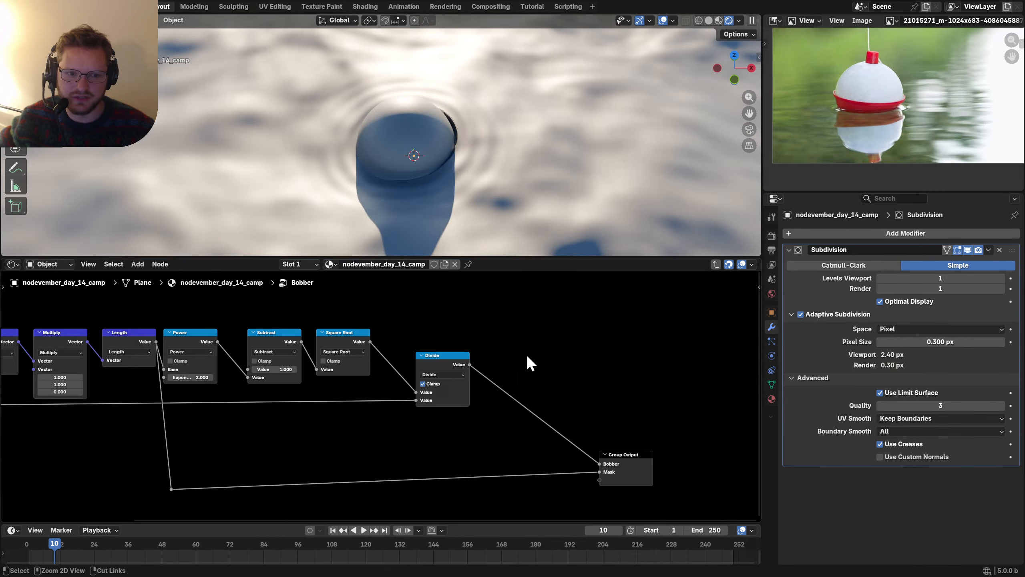
# Step: Move Group Output farther away, insert a duplicate of Divide into the Bobber link, and change it to an unclamped Add
pyautogui.moveTo(617, 408); pyautogui.dragTo(548, 369, button='middle')
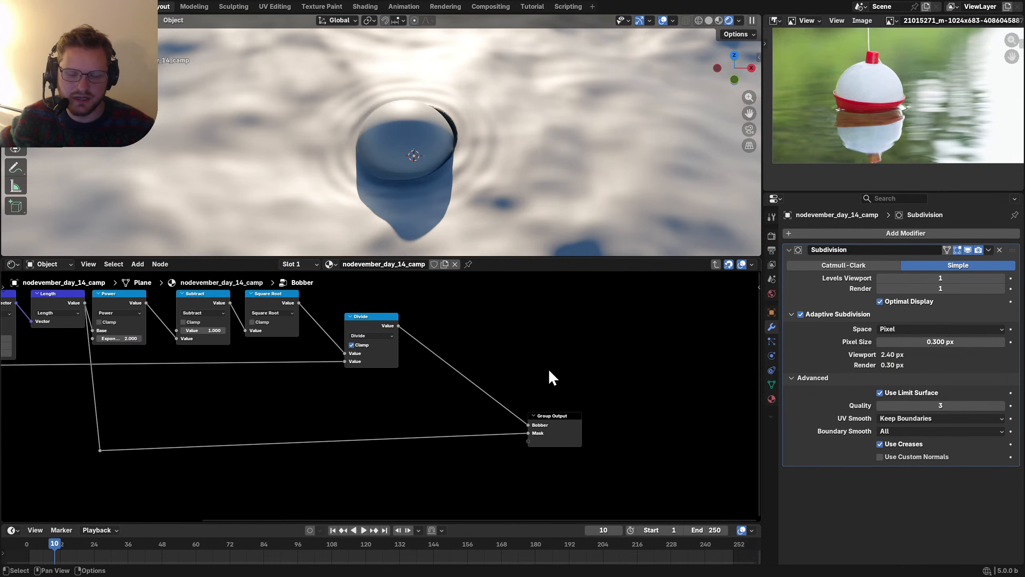
pyautogui.moveTo(532, 414); pyautogui.dragTo(623, 398)
pyautogui.scroll(3, 408, 325)
pyautogui.click(380, 298)
pyautogui.hotkey('shift', 'd')
pyautogui.click(524, 317)
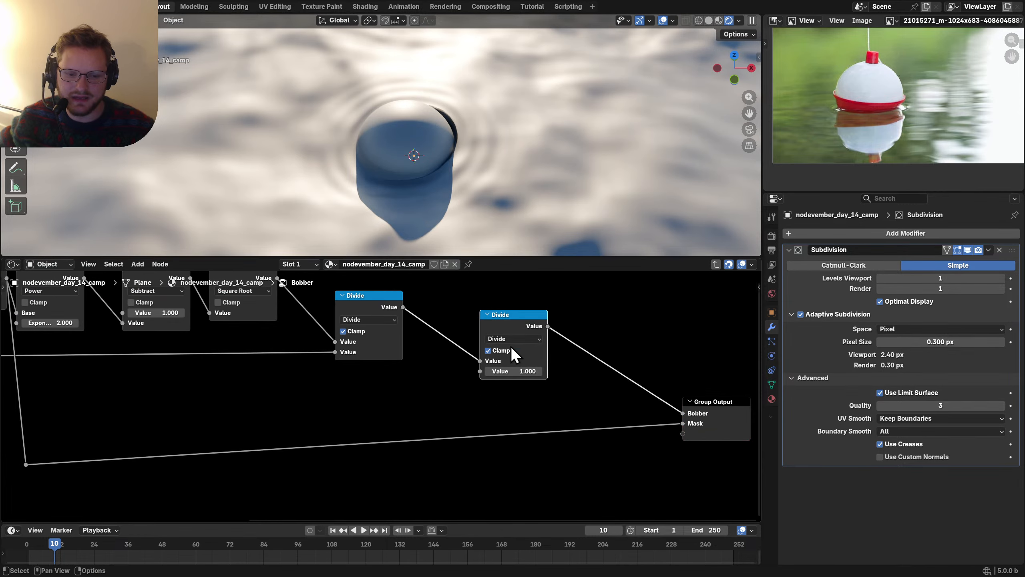
pyautogui.click(504, 338)
pyautogui.click(488, 353)
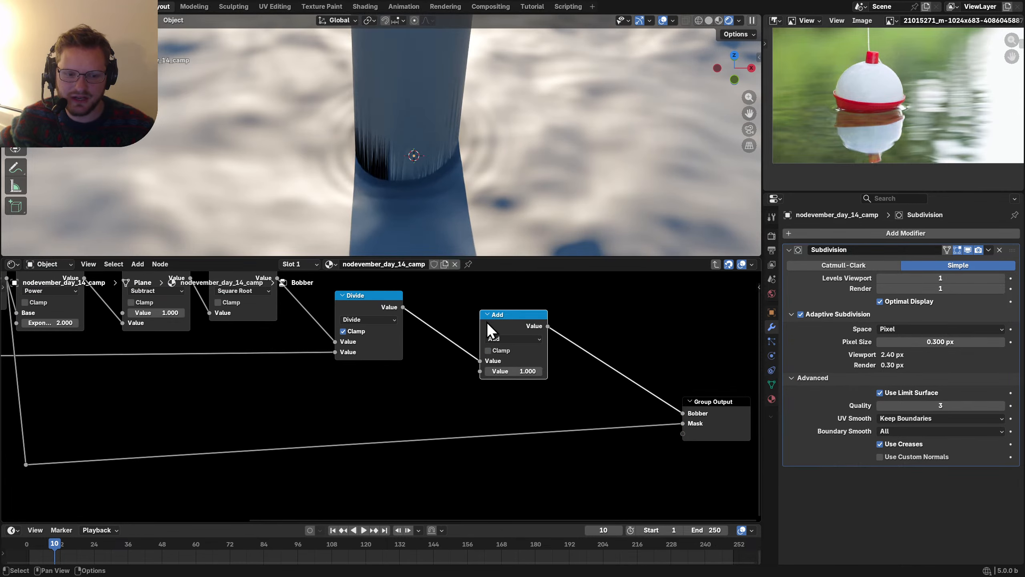
# Step: Branch the Length value into a new Greater Than node placed below the Square Root and Divide nodes
pyautogui.scroll(-2, 399, 356)
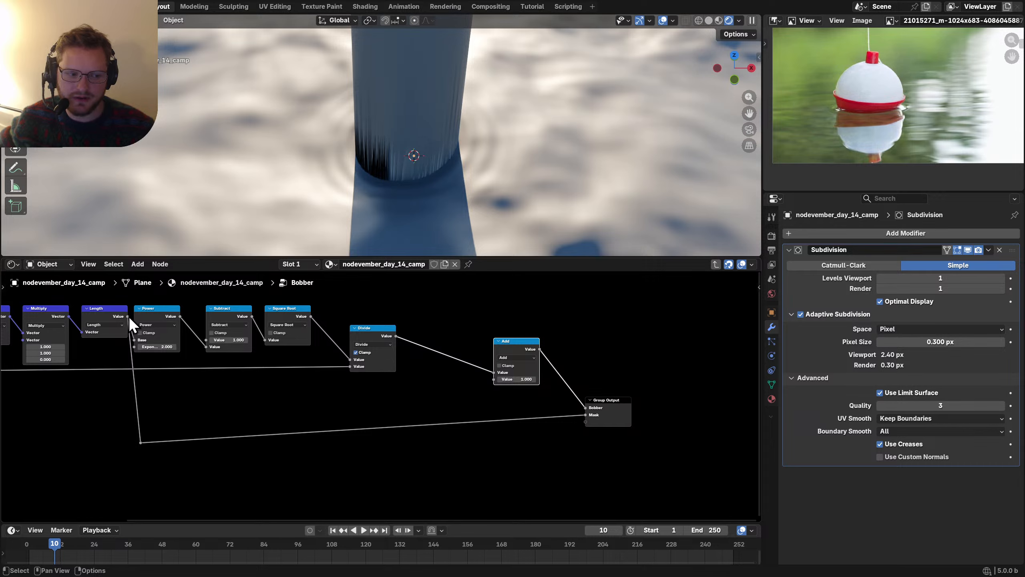
pyautogui.moveTo(128, 316); pyautogui.dragTo(361, 390)
pyautogui.write('grea')
pyautogui.press('Return')
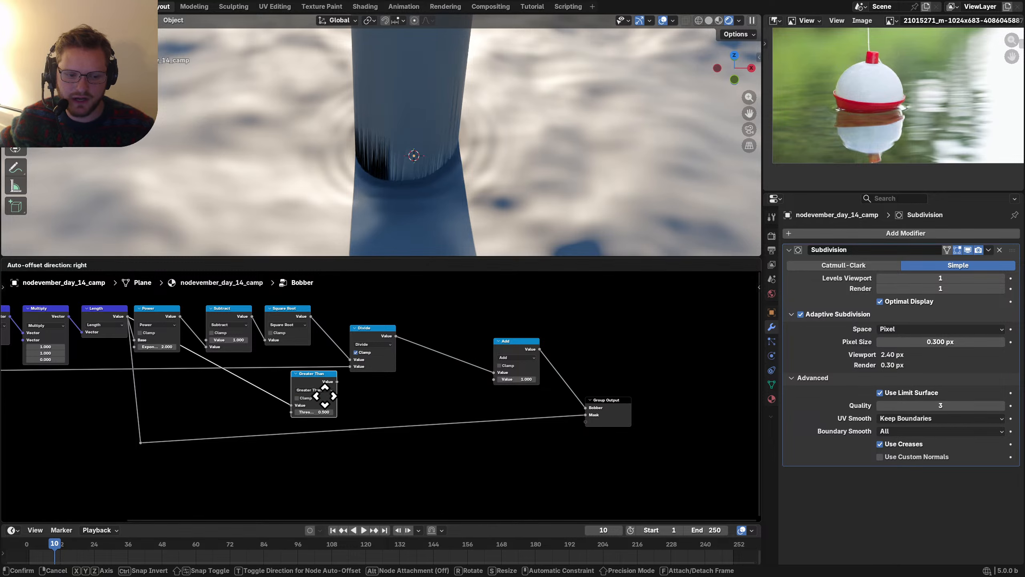
pyautogui.click(326, 397)
# Step: Feed Greater Than through a new Multiply node set to 0.1 and into the second input of Add
pyautogui.scroll(2, 340, 378)
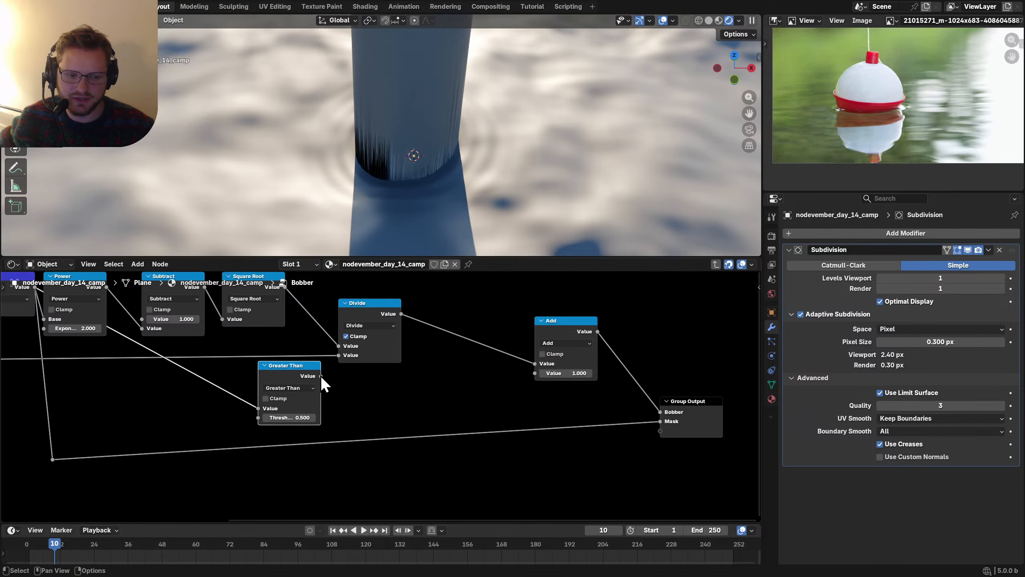
pyautogui.moveTo(320, 375); pyautogui.dragTo(407, 388)
pyautogui.write('mul')
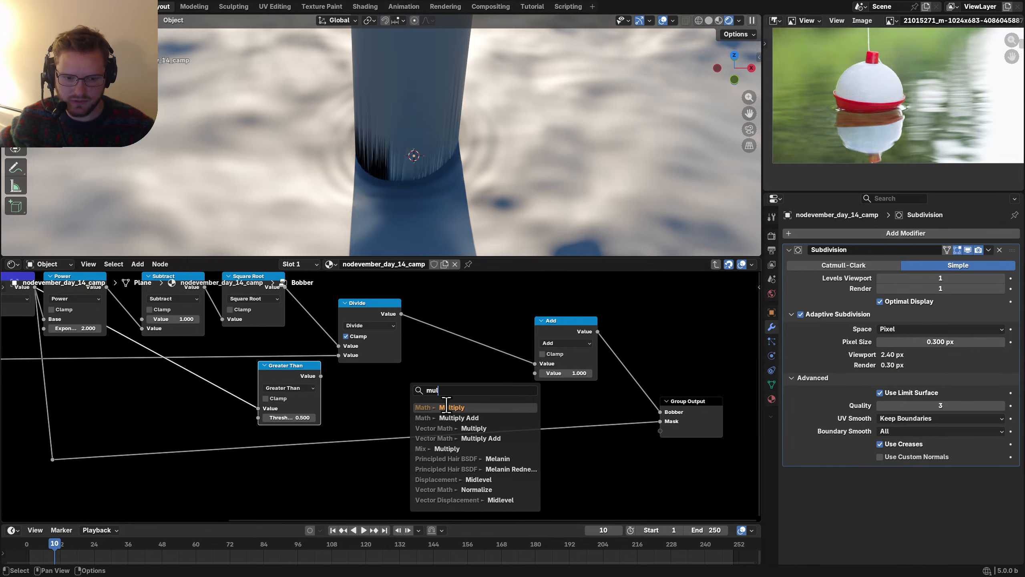
pyautogui.press('Return')
pyautogui.moveTo(511, 371); pyautogui.dragTo(536, 373)
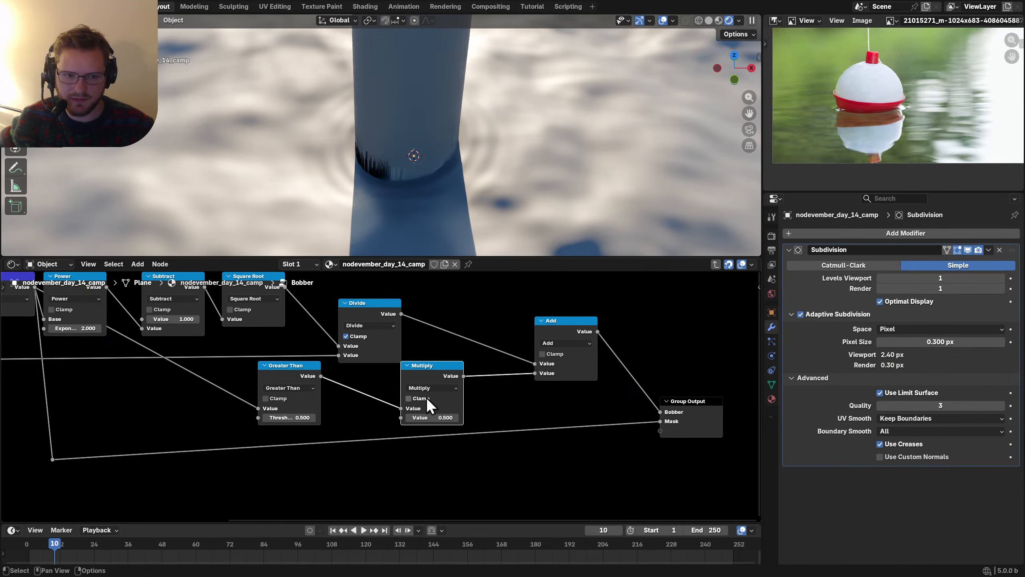
pyautogui.hscroll(-2, 419, 398)
pyautogui.write('0.1')
pyautogui.press('Return')
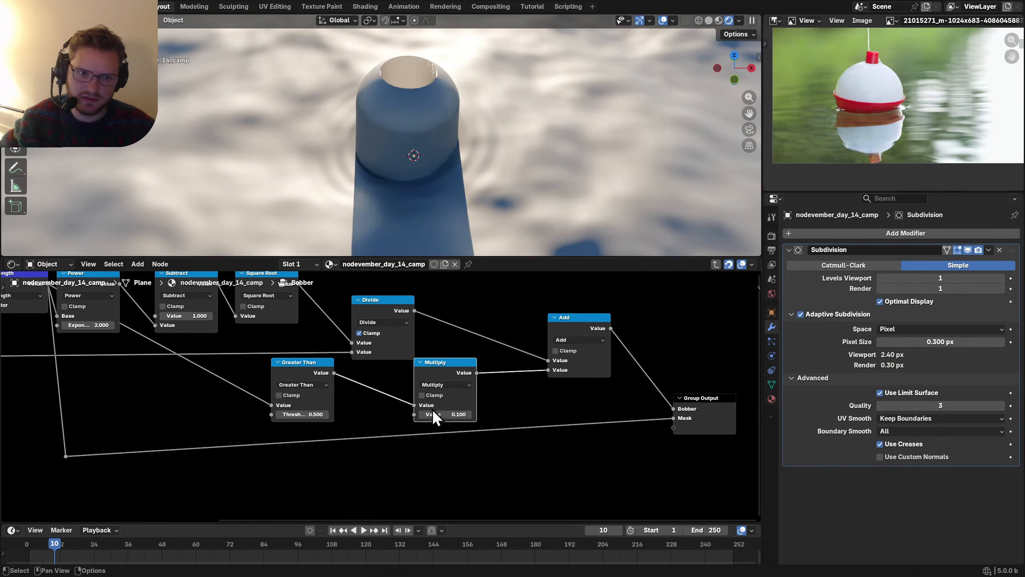
# Step: Change Greater Than to Less Than with a threshold of 0.15, and divide the Multiply value by 3
pyautogui.click(293, 386)
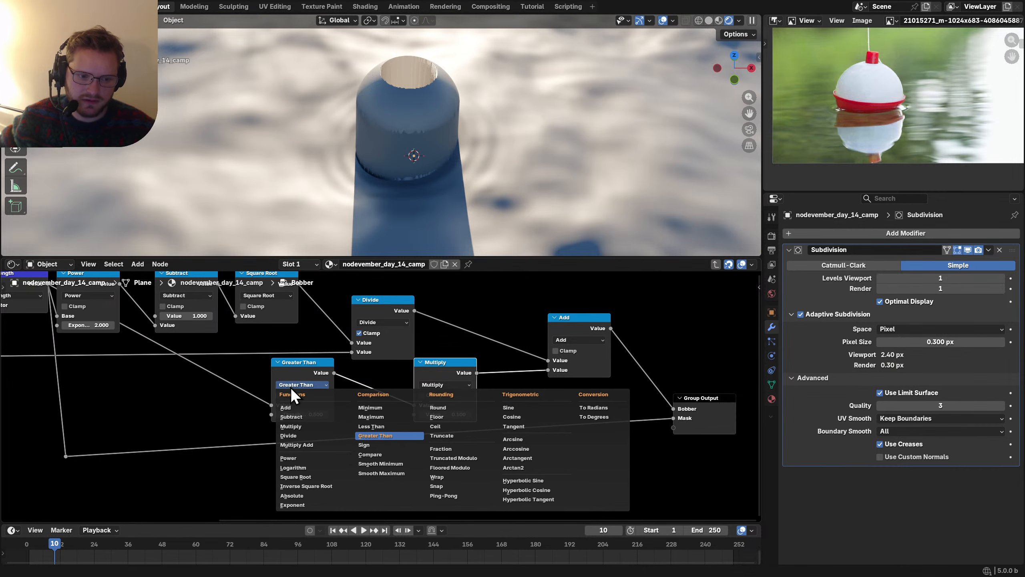
pyautogui.click(380, 426)
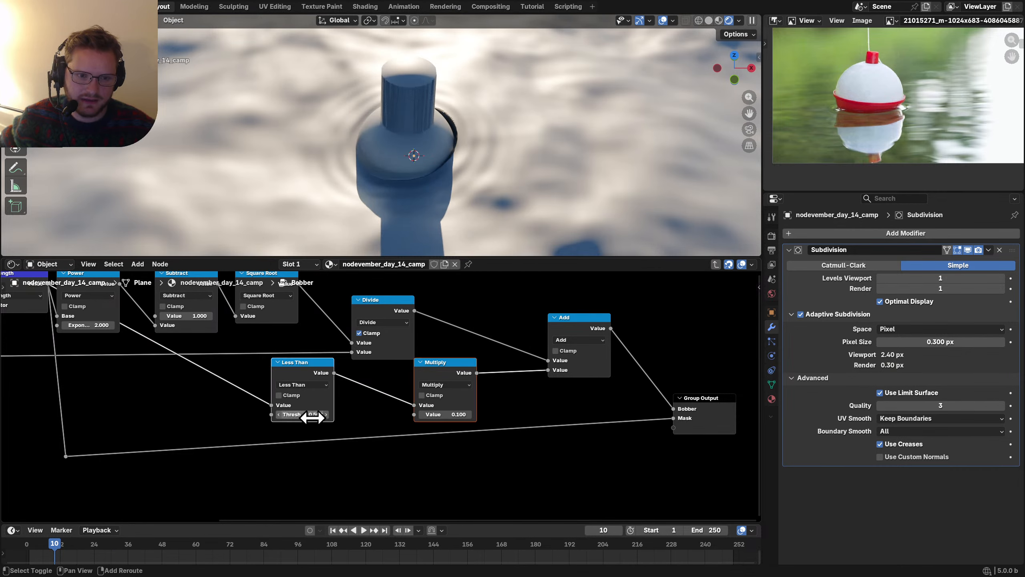
pyautogui.moveTo(302, 414); pyautogui.dragTo(296, 413)
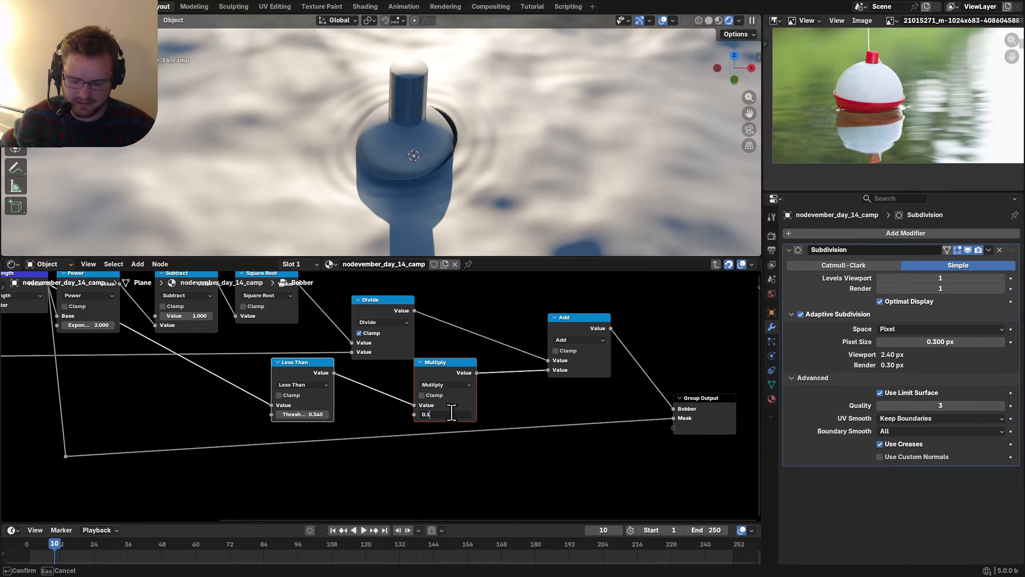
pyautogui.write('/3')
pyautogui.press('Return')
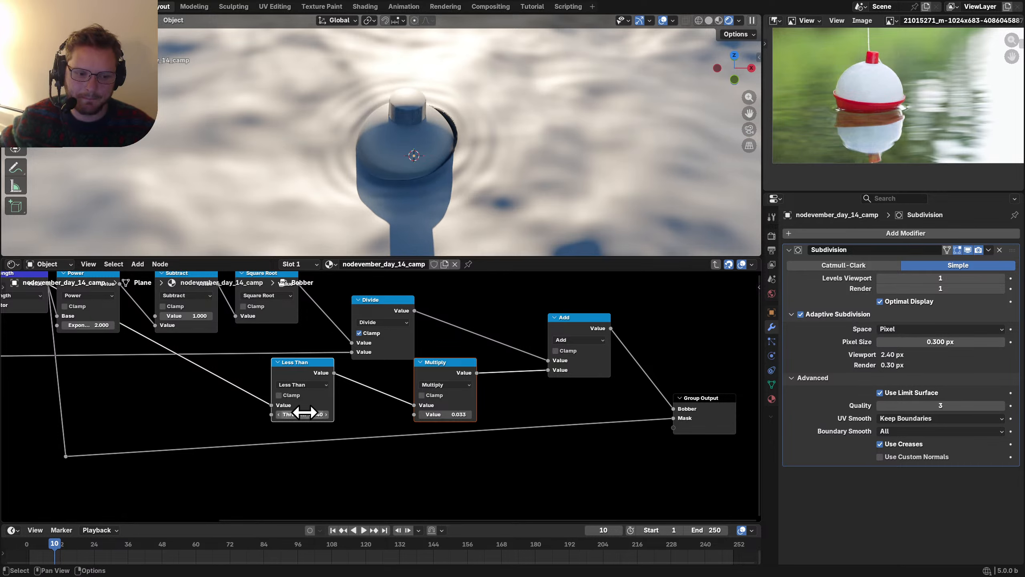
pyautogui.write('0.15')
pyautogui.press('Return')
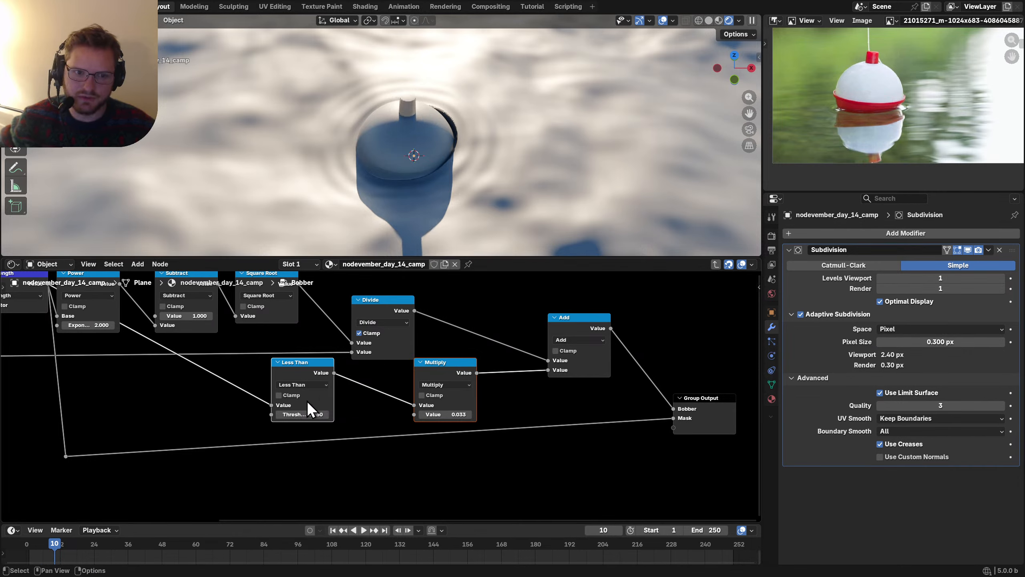
# Step: Set the Multiply value controlling the bobber stem's height to 0.02
pyautogui.moveTo(407, 157); pyautogui.dragTo(480, 188, button='middle')
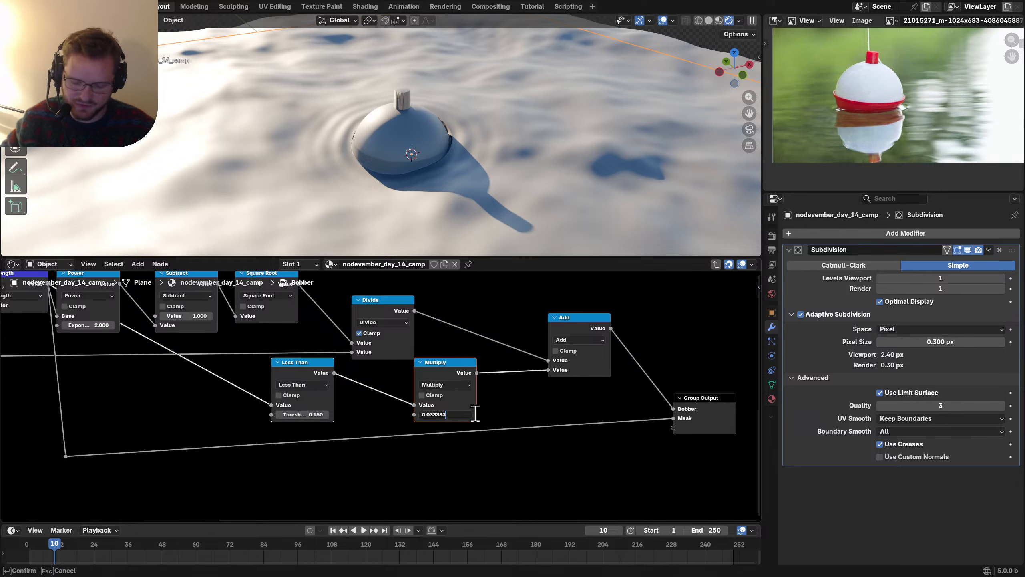
pyautogui.write('2')
pyautogui.press('Return')
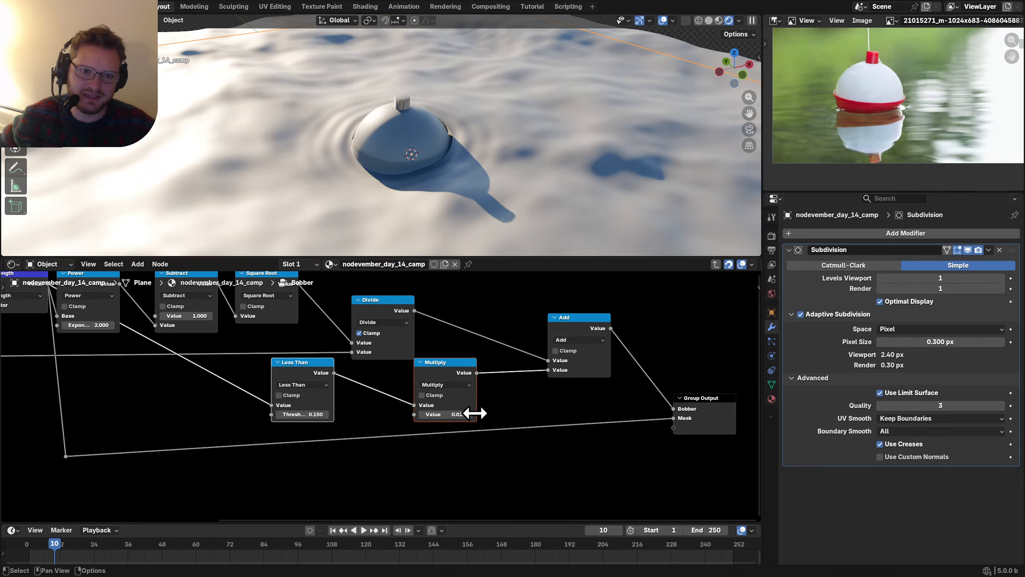
# Step: Play the water animation and examine the bobber's stem from a low angle and up close
pyautogui.scroll(-3, 445, 160)
pyautogui.moveTo(378, 133); pyautogui.dragTo(359, 111, button='middle')
pyautogui.press('space')
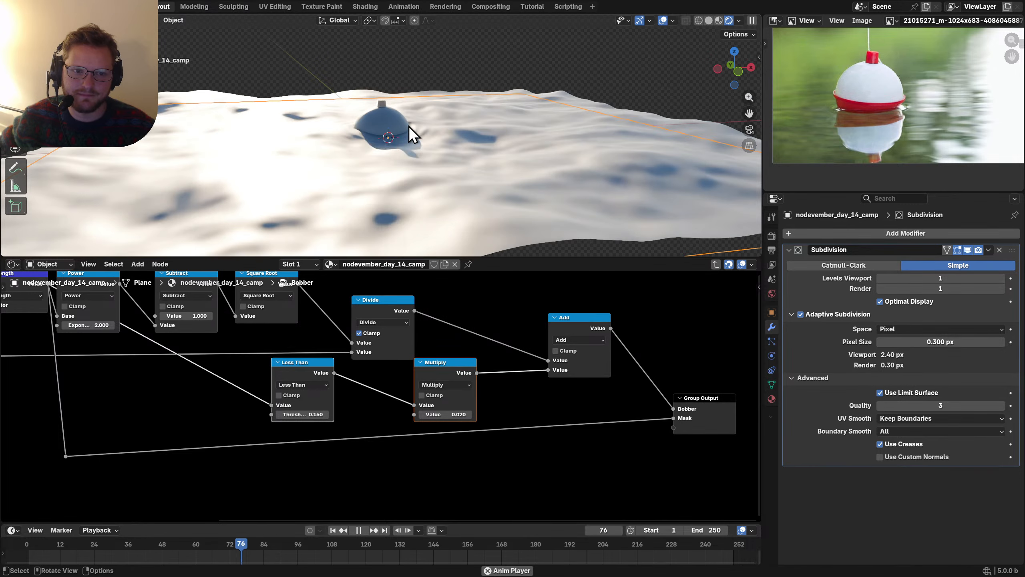
pyautogui.press('space')
pyautogui.scroll(8, 408, 127)
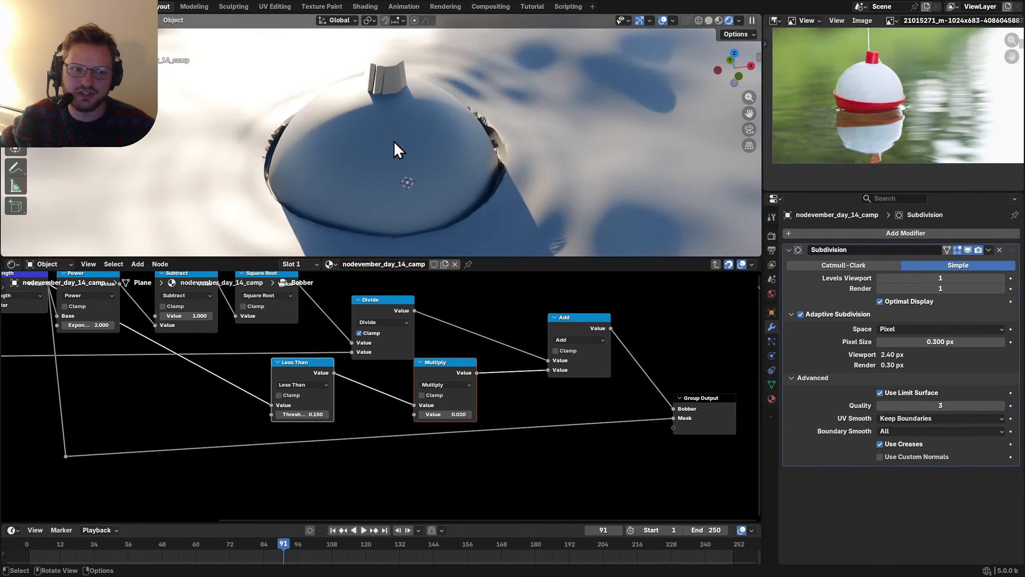
pyautogui.scroll(-4, 396, 133)
pyautogui.moveTo(395, 116); pyautogui.dragTo(383, 99)
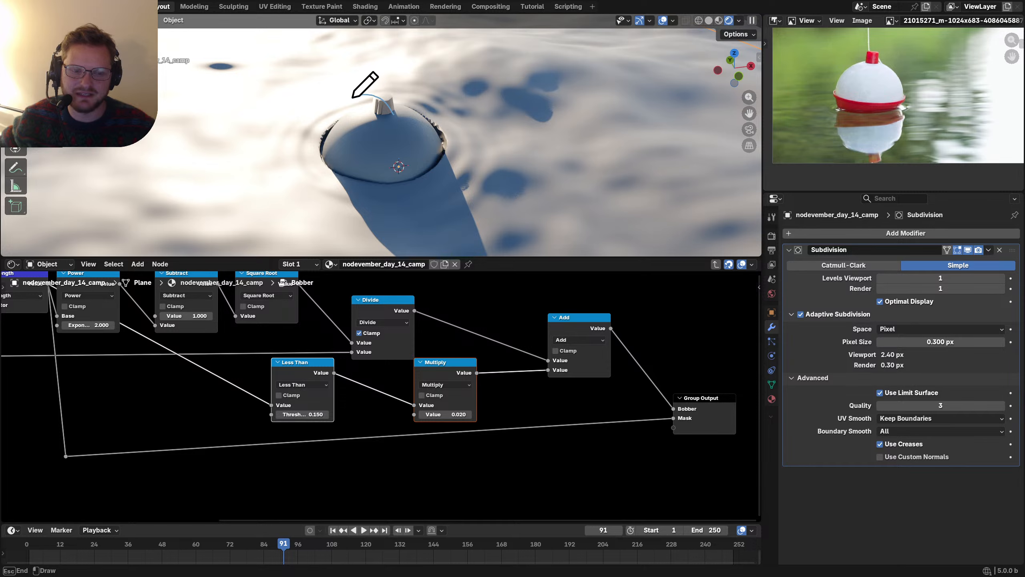
pyautogui.hotkey('ctrl', 'z')
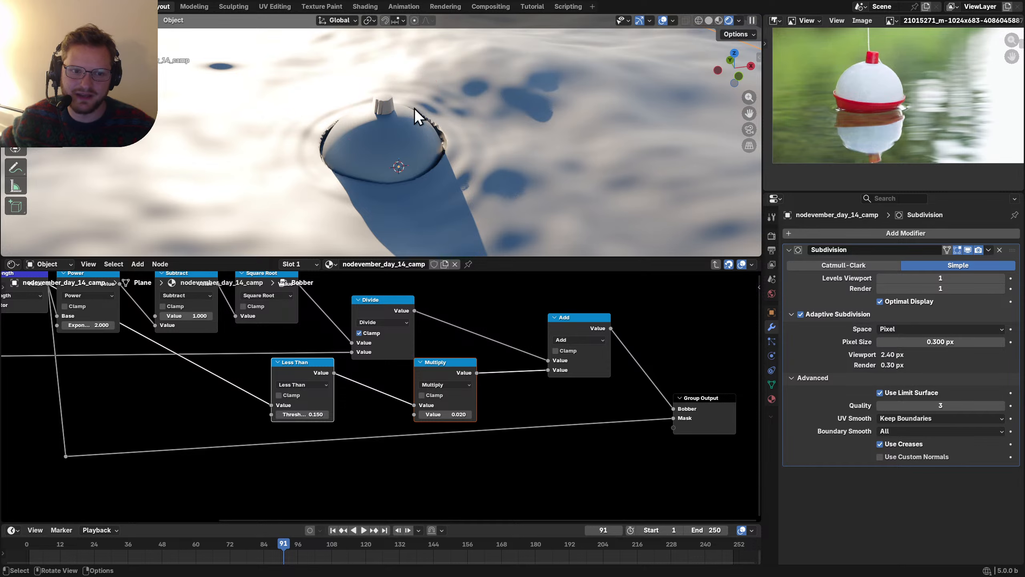
# Step: Move the Less Than and Multiply nodes lower and farther apart beneath the main chain
pyautogui.scroll(2, 317, 410)
pyautogui.moveTo(301, 380); pyautogui.dragTo(405, 396, button='middle')
pyautogui.scroll(-2, 403, 395)
pyautogui.moveTo(385, 383); pyautogui.dragTo(411, 392)
pyautogui.moveTo(344, 438); pyautogui.dragTo(379, 400)
pyautogui.scroll(-2, 378, 401)
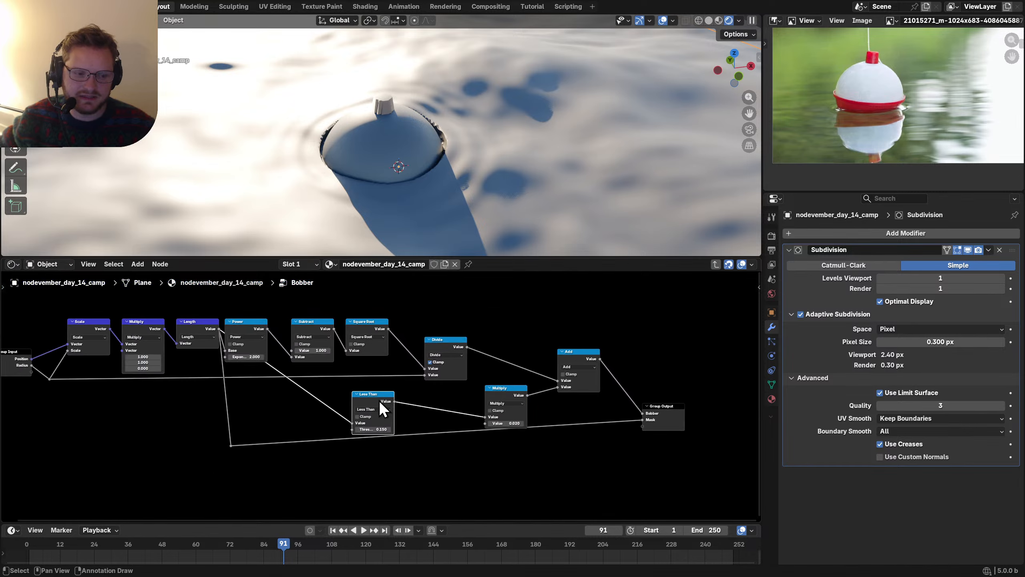
# Step: Add a Map Range node below Less Than and feed the Length value into its Value input
pyautogui.moveTo(379, 401); pyautogui.dragTo(430, 378, button='middle')
pyautogui.hotkey('shift', 'a')
pyautogui.write('map')
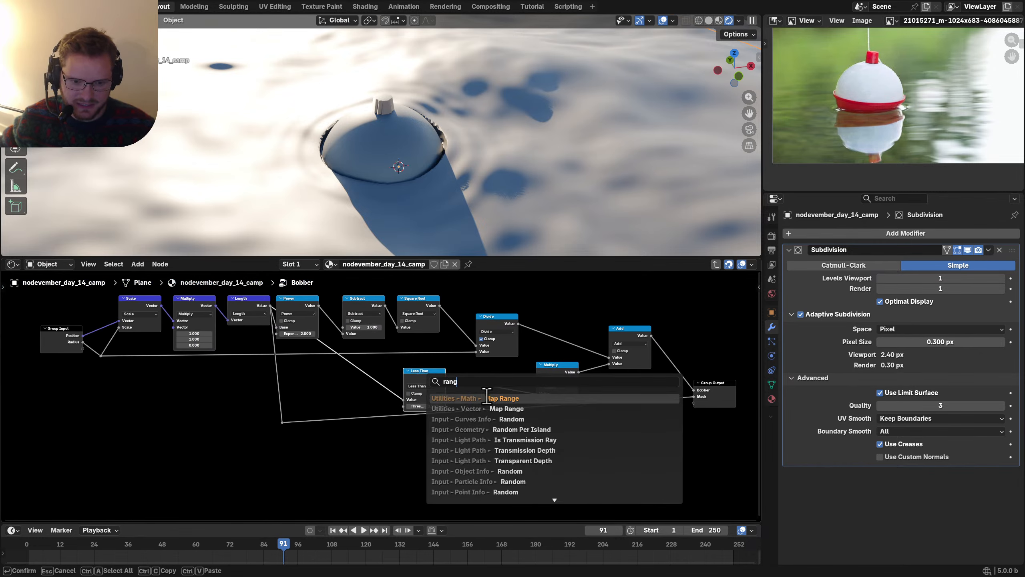
pyautogui.press('Return')
pyautogui.moveTo(270, 305); pyautogui.dragTo(394, 468)
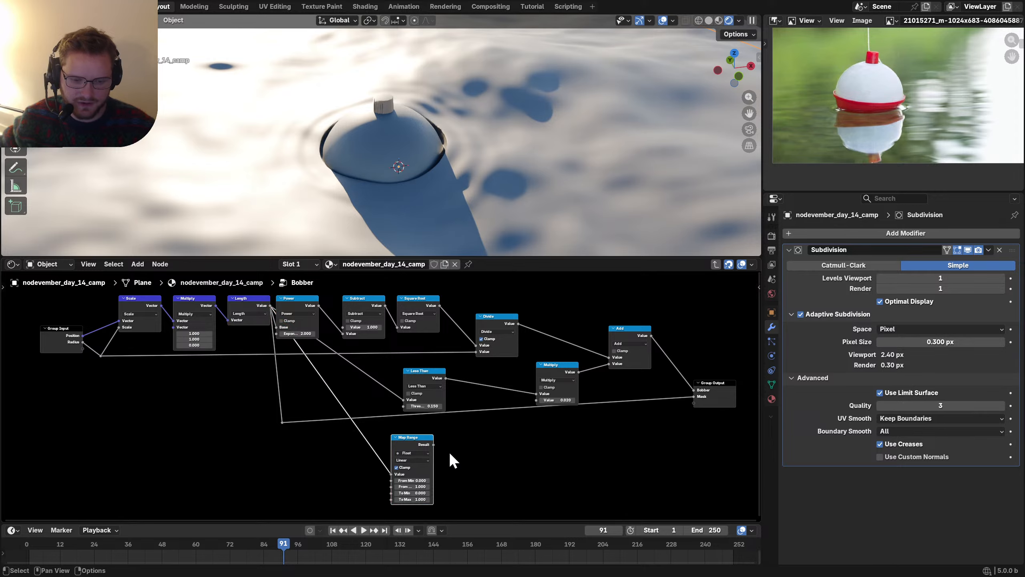
pyautogui.scroll(4, 448, 452)
pyautogui.moveTo(381, 407); pyautogui.dragTo(404, 385)
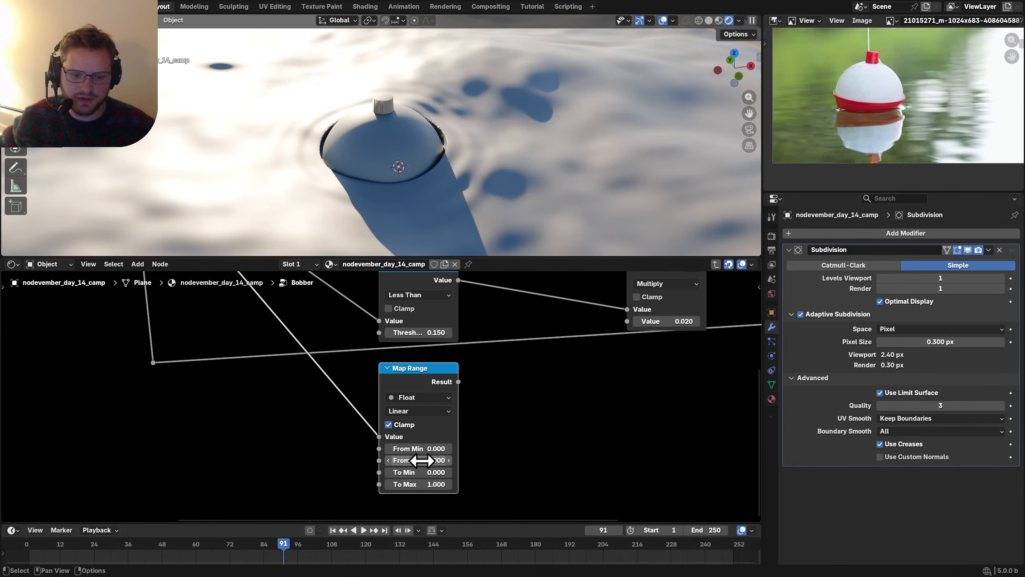
# Step: Set Map Range to From Min 0.1 and From Max 0.15, and connect its result to Multiply in place of Less Than
pyautogui.click(419, 448)
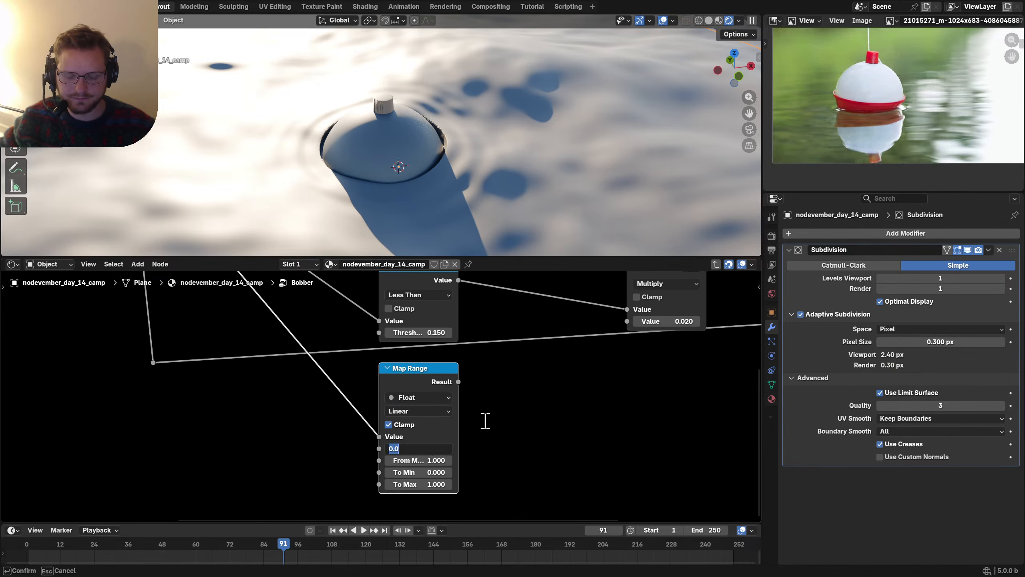
pyautogui.write('.1')
pyautogui.press('Tab')
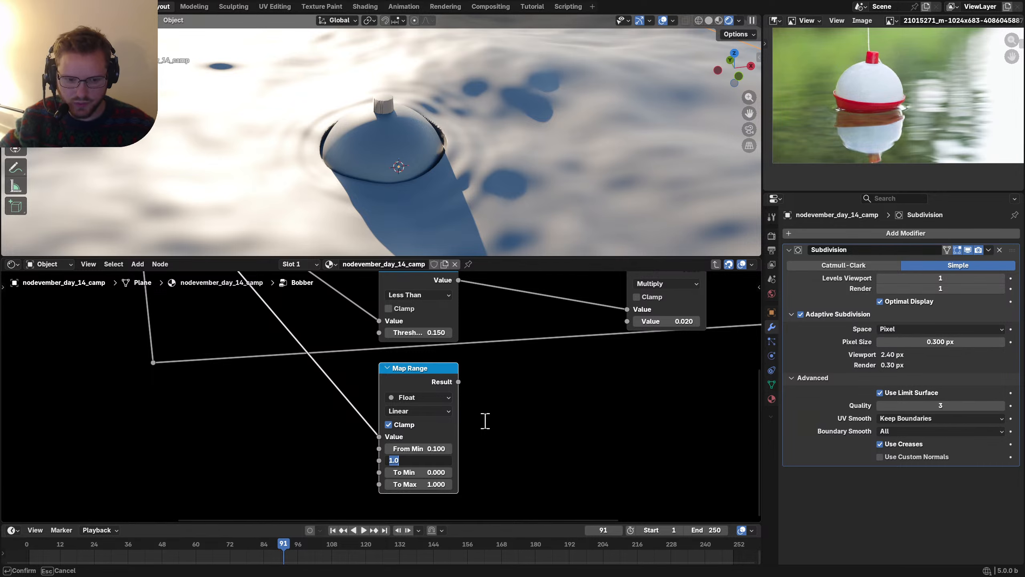
pyautogui.write('.15')
pyautogui.press('Return')
pyautogui.moveTo(459, 382); pyautogui.dragTo(619, 310)
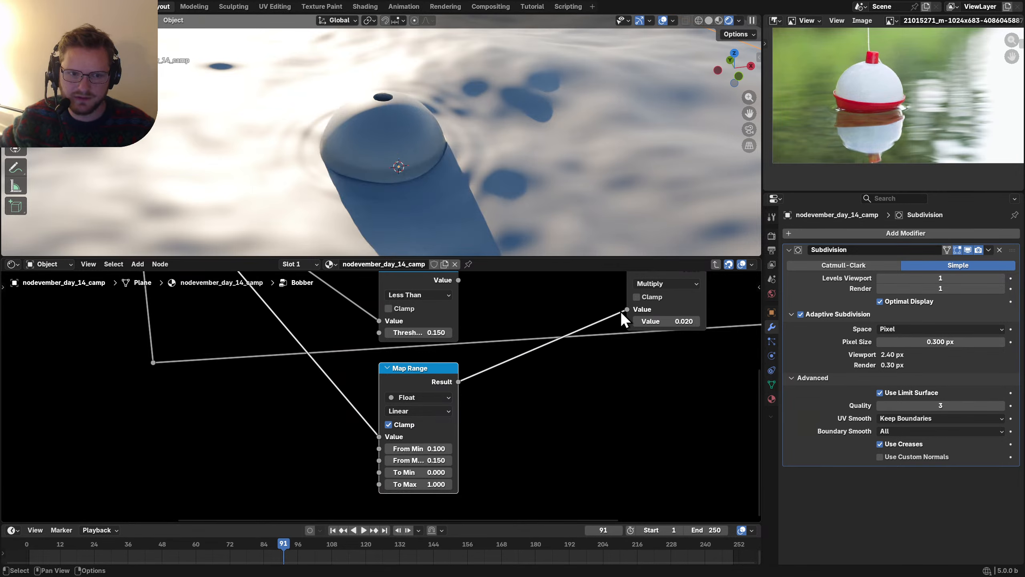
# Step: Set Map Range to To Min 1 and To Max 0, and compare its effect with Less Than feeding Multiply
pyautogui.click(421, 472)
pyautogui.write('1')
pyautogui.press('Tab')
pyautogui.write('0')
pyautogui.press('Return')
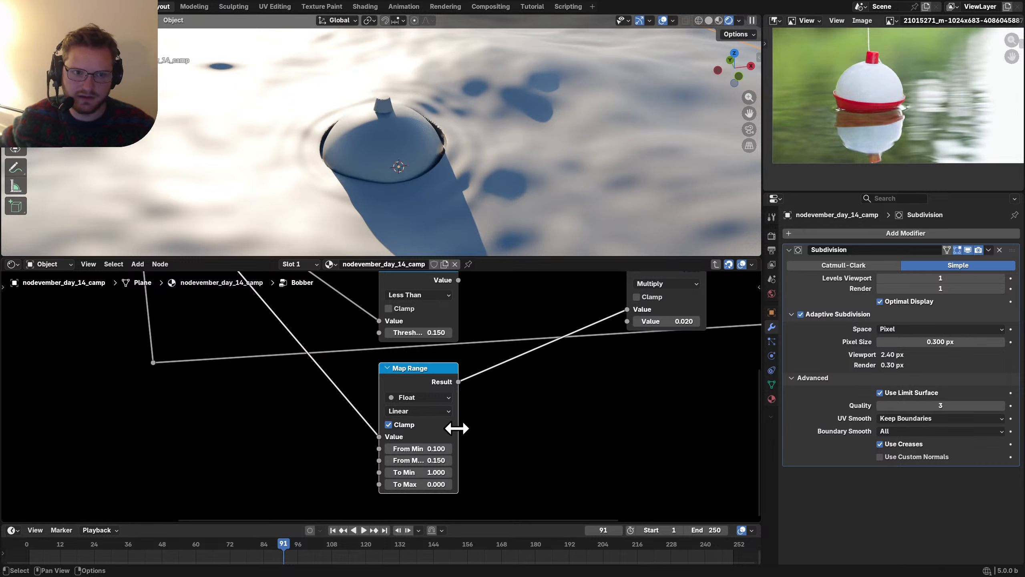
pyautogui.moveTo(458, 280); pyautogui.dragTo(627, 311)
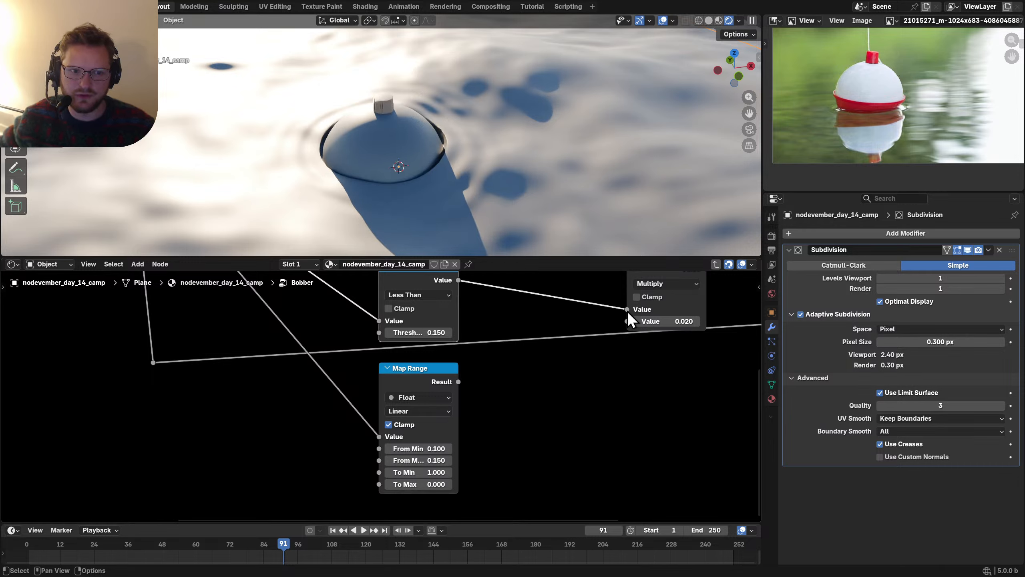
pyautogui.hotkey('ctrl', 'z')
# Step: Set Map Range's From Min to 0.14 and its interpolation to Smoother Step, and save the file
pyautogui.scroll(3, 393, 99)
pyautogui.scroll(4, 397, 130)
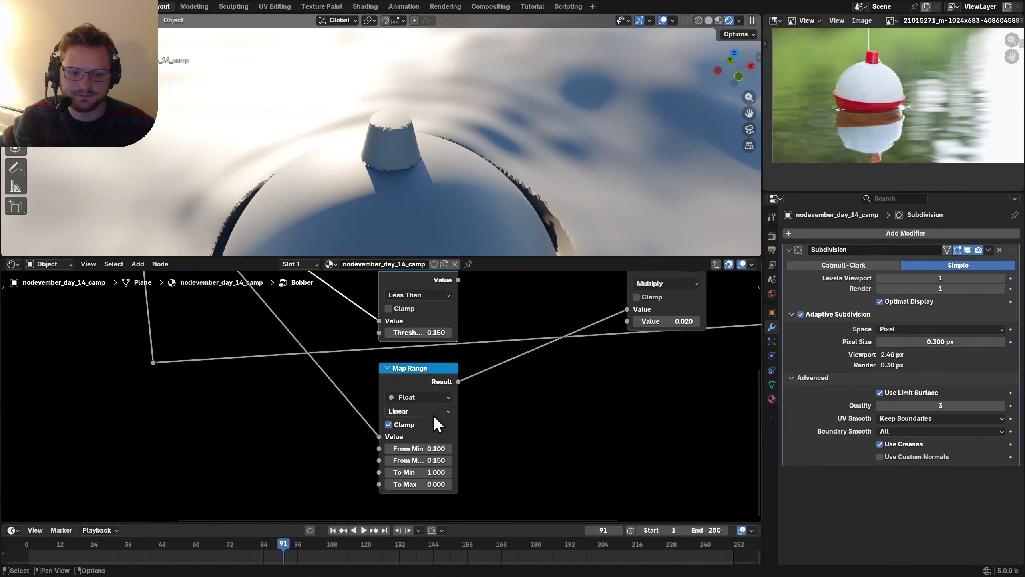
pyautogui.click(426, 447)
pyautogui.press('Return')
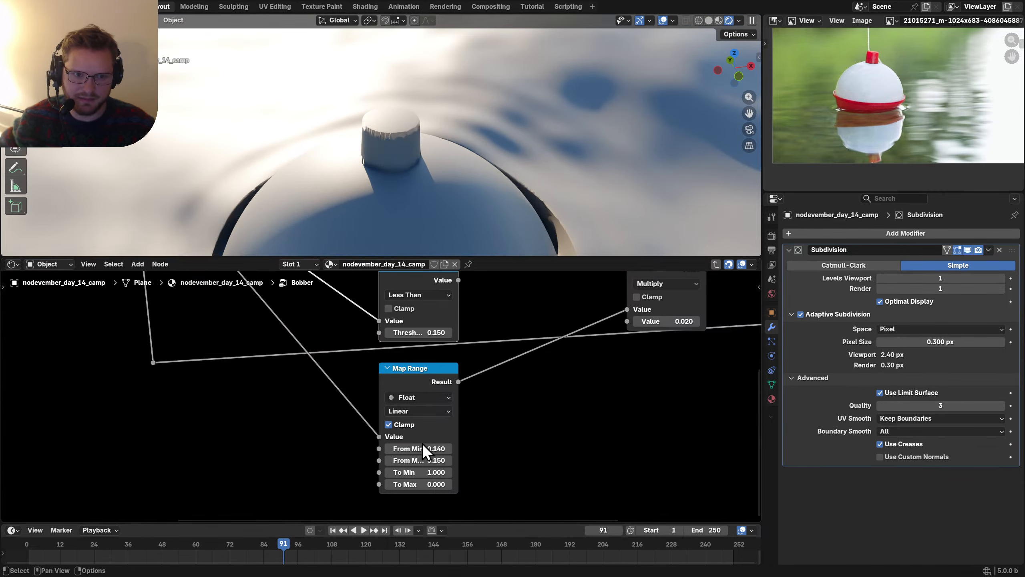
pyautogui.click(423, 412)
pyautogui.click(416, 478)
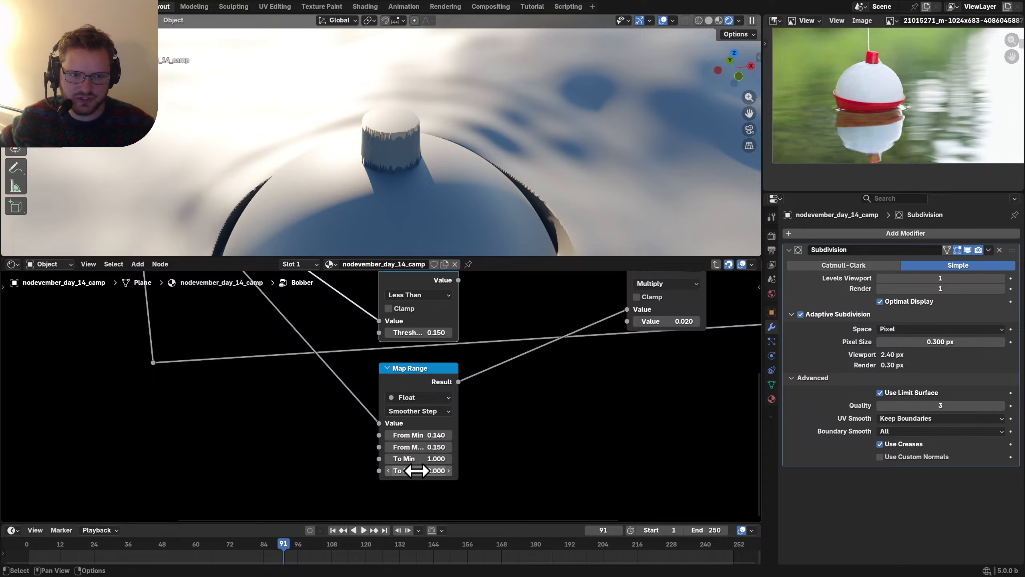
pyautogui.hotkey('ctrl', 's')
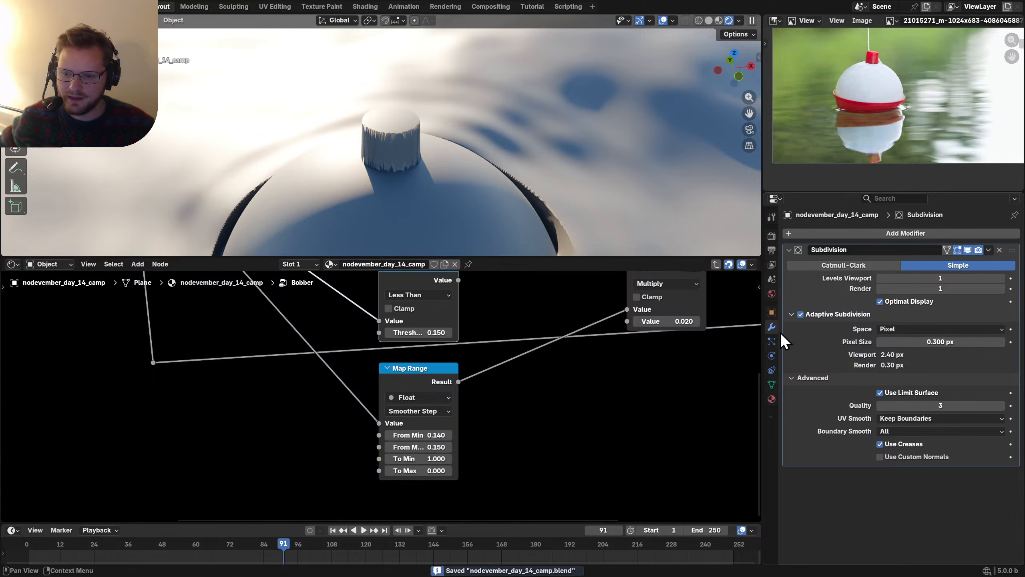
# Step: Set the Subdivision modifier's adaptive Pixel Size to 0.1 px and examine the bobber and surrounding water
pyautogui.click(928, 342)
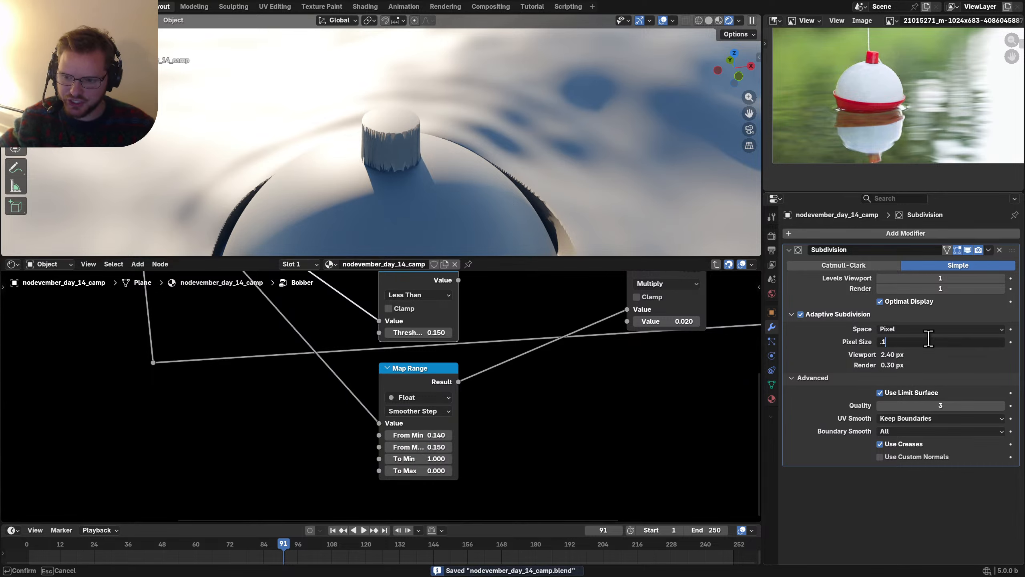
pyautogui.write('.1')
pyautogui.press('Return')
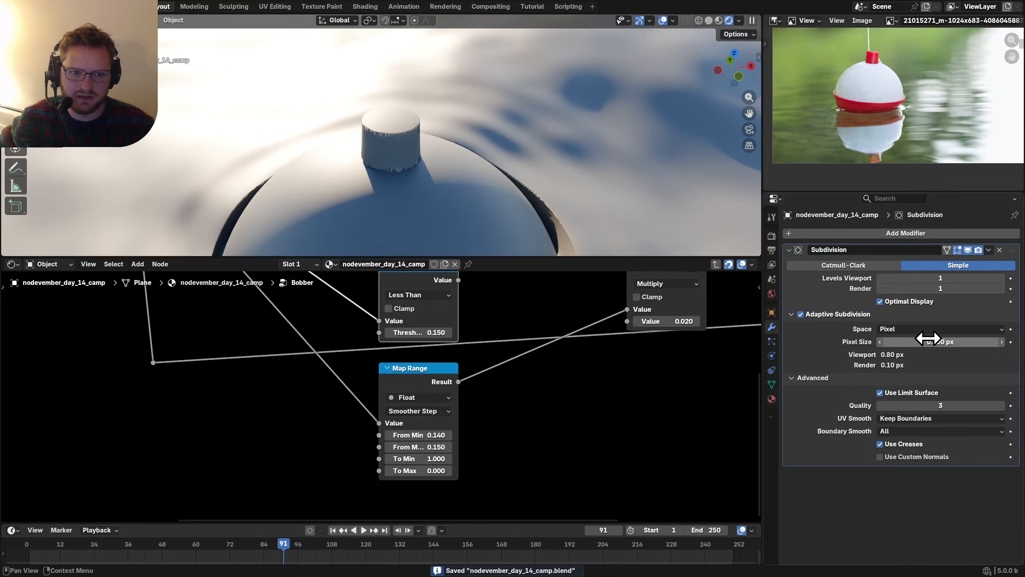
pyautogui.scroll(-5, 446, 124)
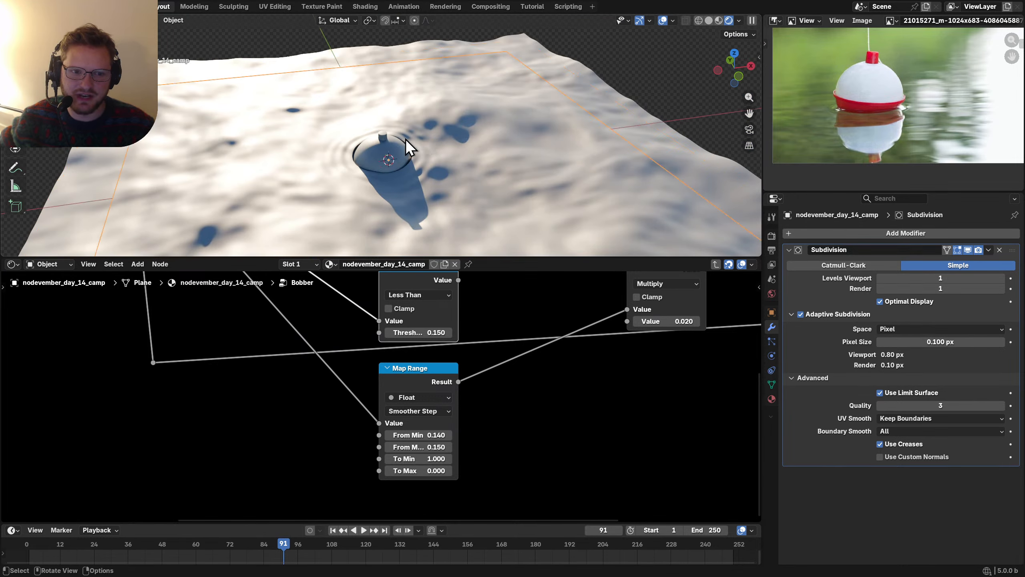
pyautogui.scroll(-3, 405, 139)
pyautogui.scroll(3, 442, 164)
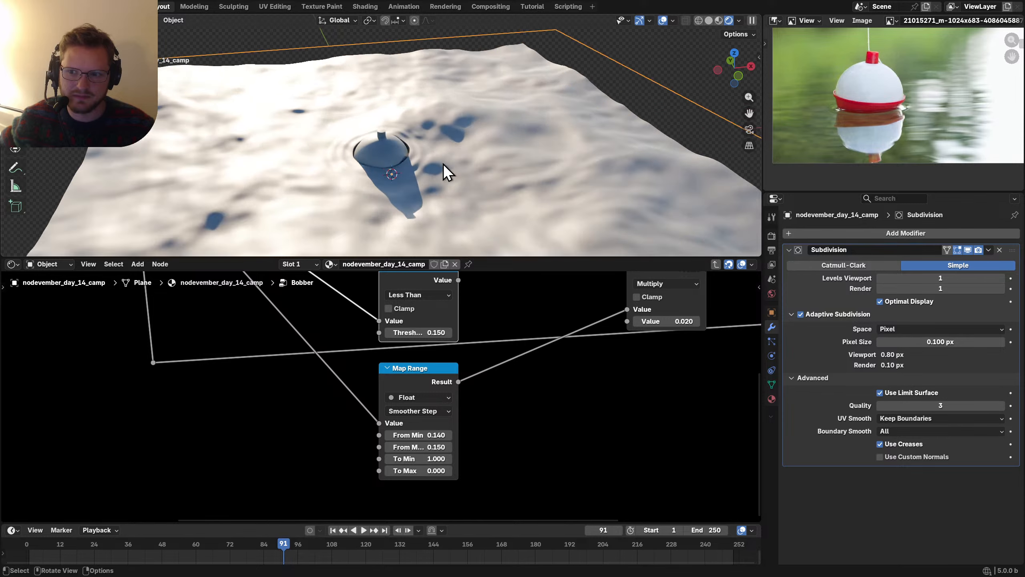
pyautogui.moveTo(443, 163)
pyautogui.mouseDown(button='middle')
pyautogui.moveTo(418, 122)
pyautogui.moveTo(444, 144)
pyautogui.mouseUp(button='middle')
# Step: Set the adaptive Pixel Size to 0.2 px and play the water animation briefly
pyautogui.moveTo(908, 341); pyautogui.dragTo(908, 342)
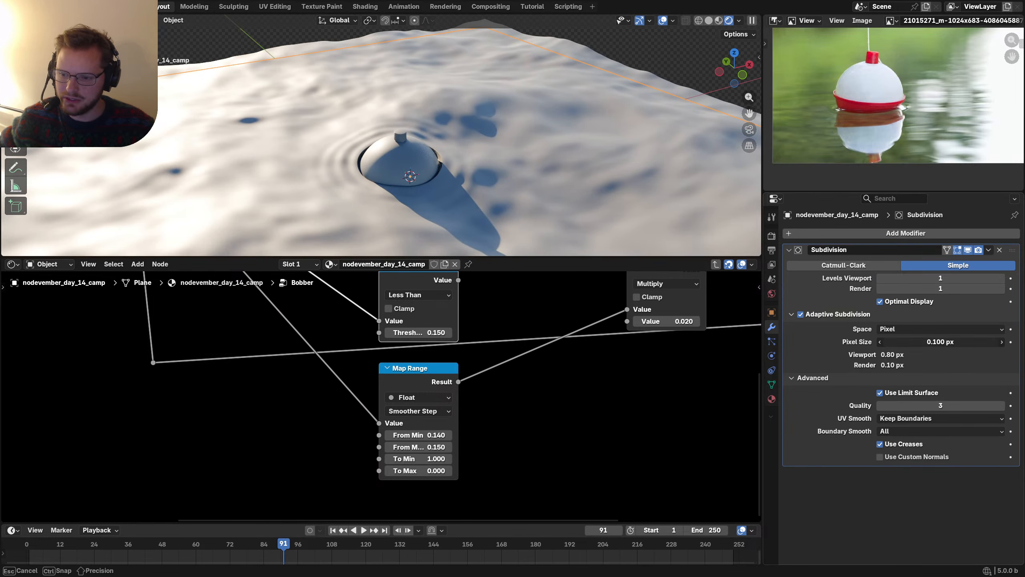
pyautogui.write('0.2')
pyautogui.press('Return')
pyautogui.press('space')
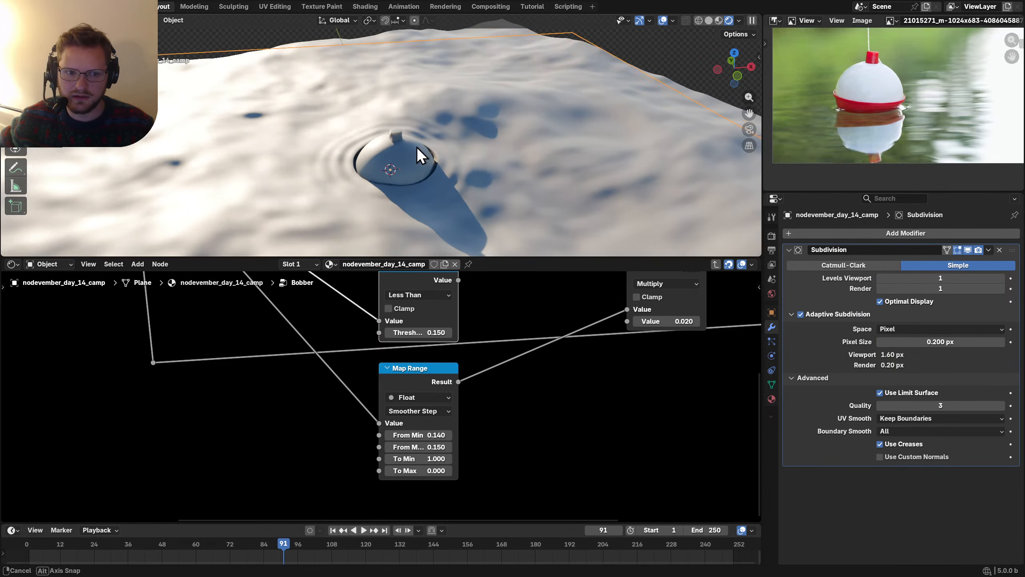
pyautogui.press('space')
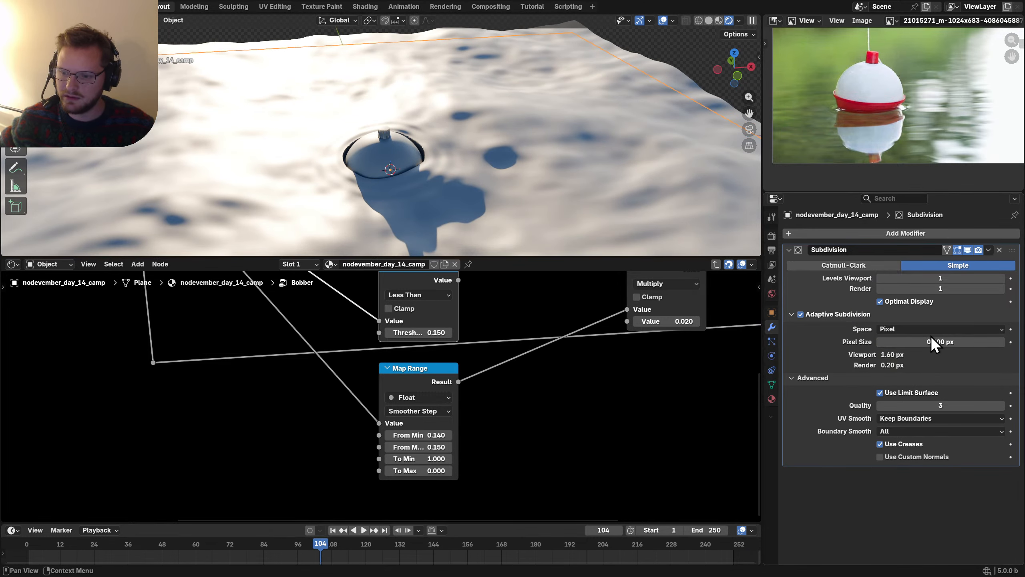
# Step: Set the Subdivision modifier's adaptive Pixel Size to 0.3 px and save the file
pyautogui.click(933, 342)
pyautogui.write('0.3')
pyautogui.press('Return')
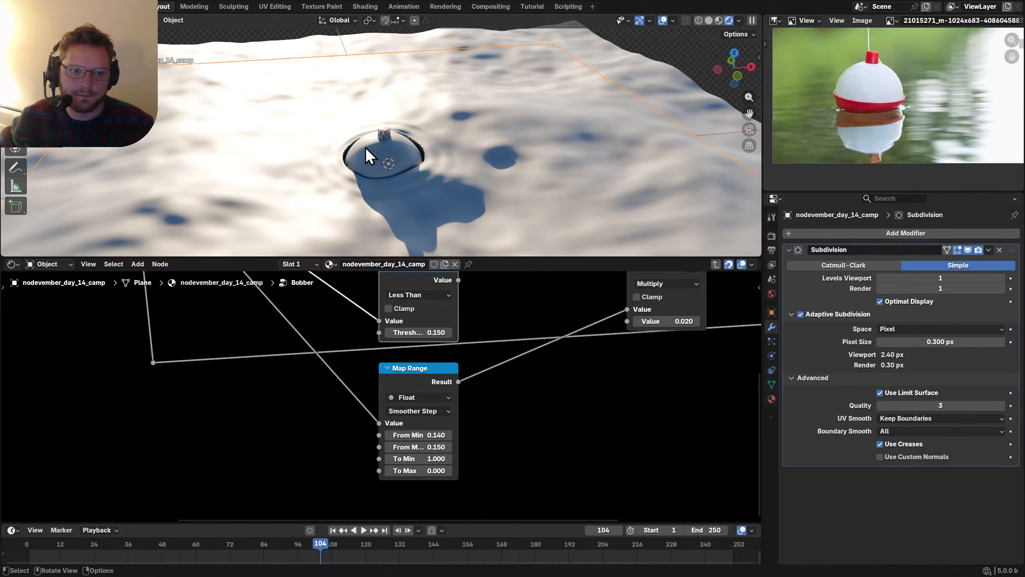
pyautogui.scroll(-5, 395, 147)
pyautogui.hotkey('ctrl', 's')
# Step: Leave the Bobber node group and return to the full material node tree
pyautogui.moveTo(403, 151); pyautogui.dragTo(465, 149, button='middle')
pyautogui.scroll(-8, 514, 392)
pyautogui.press('Tab')
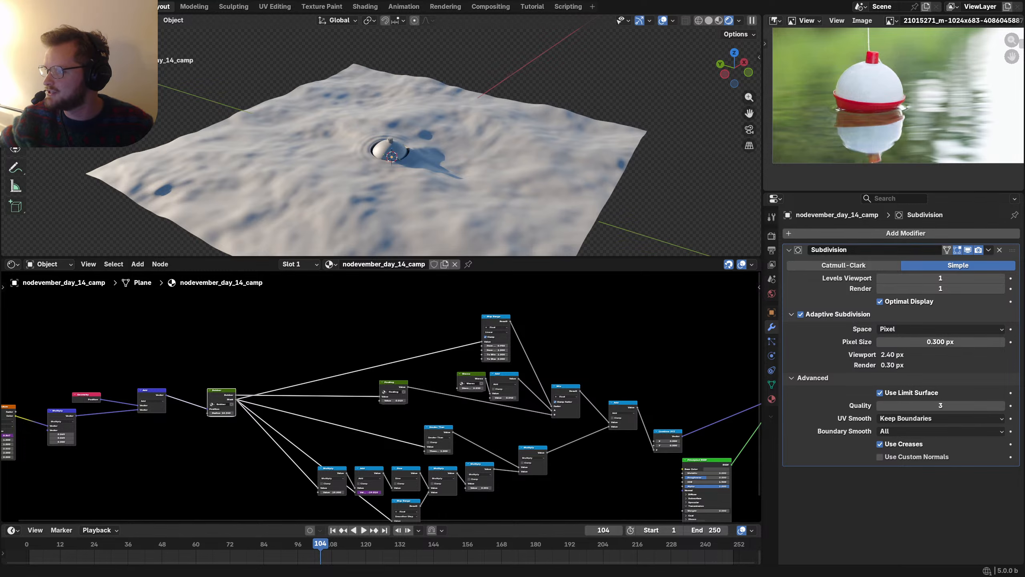
# Step: Switch to Firefox in a maximized window and open the project files catalog on cgmatter.com
pyautogui.hotkey('alt', 'Tab')
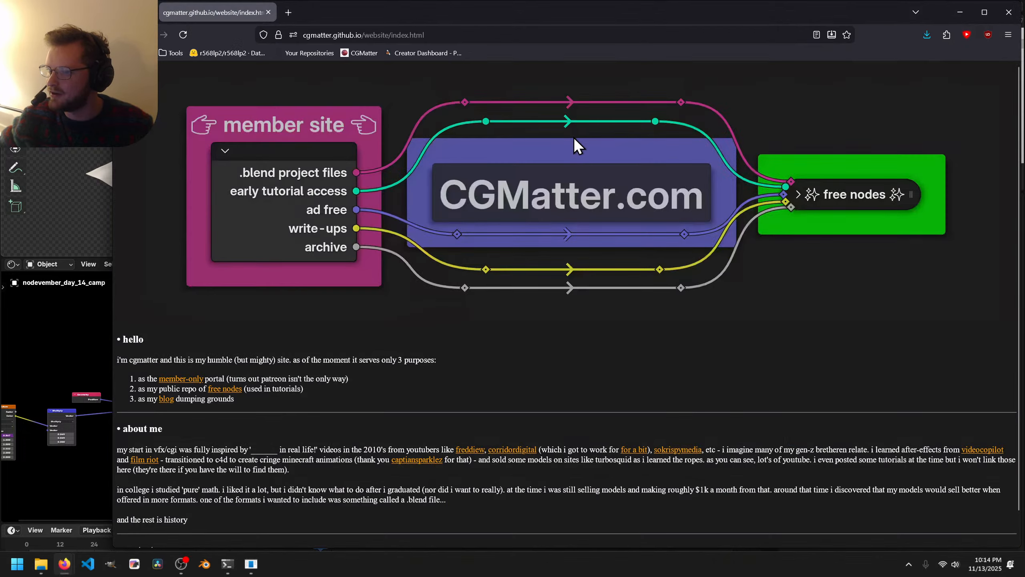
pyautogui.doubleClick(659, 9)
pyautogui.click(279, 35)
pyautogui.write('cg')
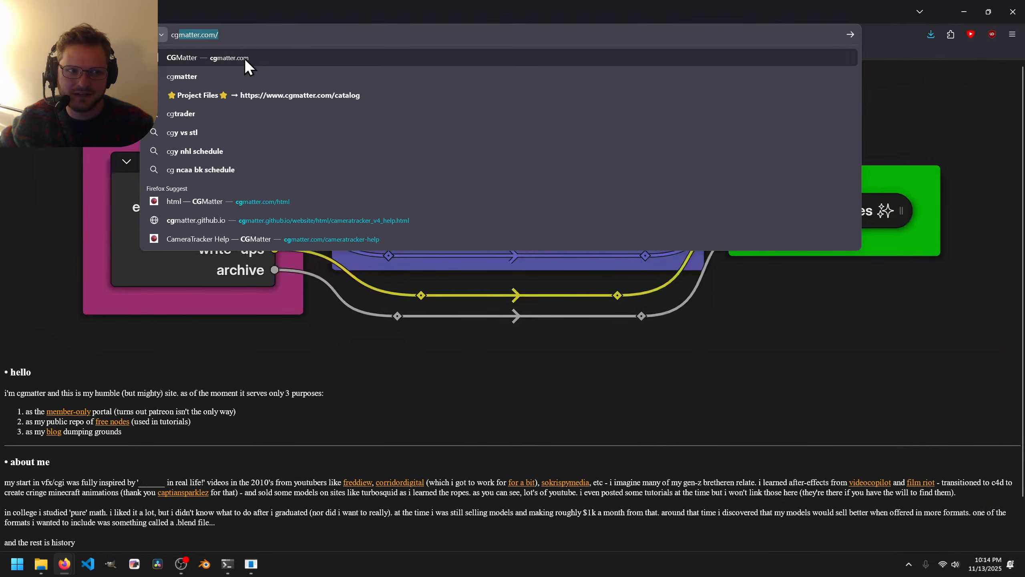
pyautogui.click(245, 58)
pyautogui.click(210, 206)
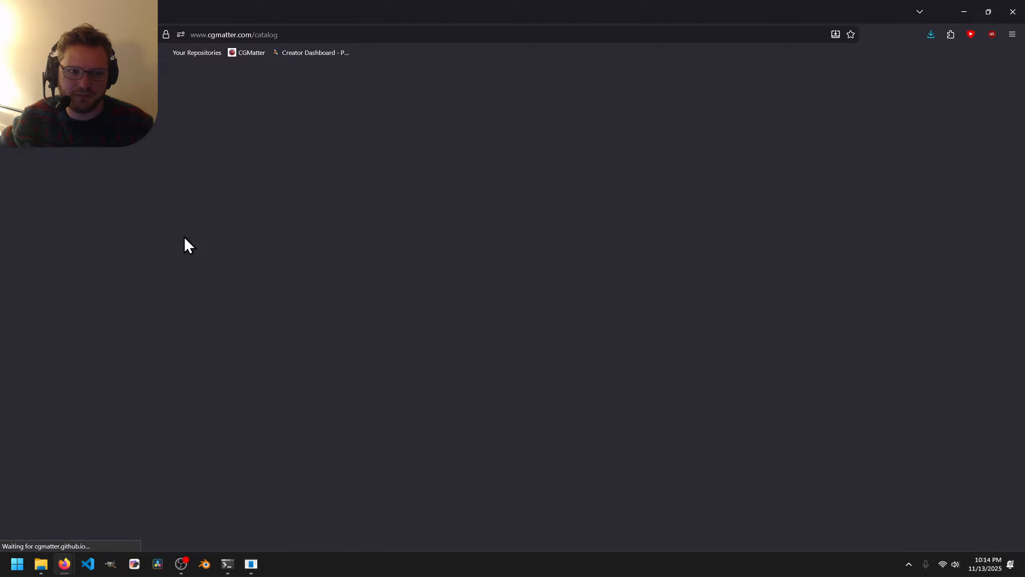
# Step: Browse the Nodevember 2025 files page down to the day 13 cabin entry, return to the catalog, and close the browser
pyautogui.click(341, 93)
pyautogui.middleClick(284, 108)
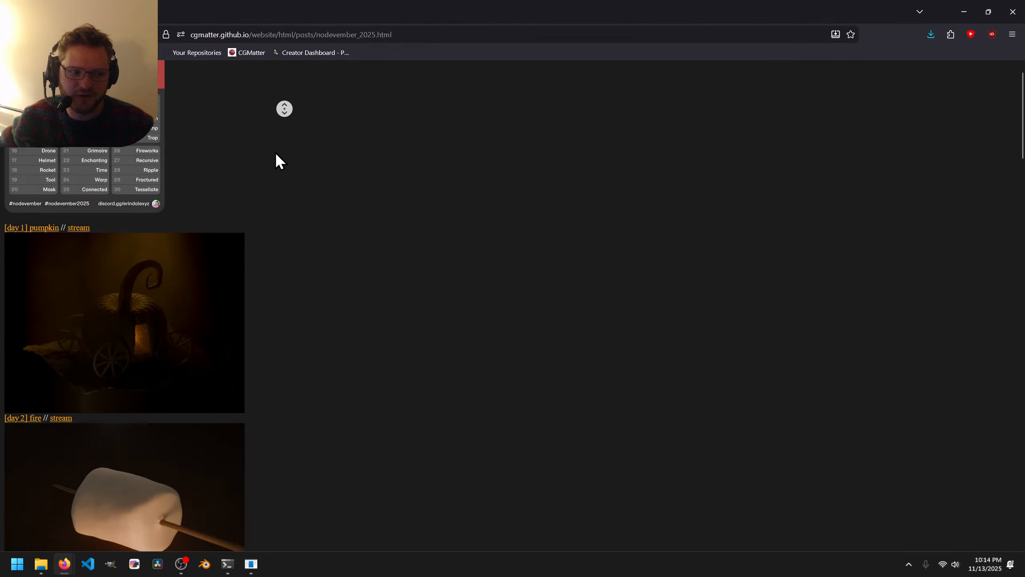
pyautogui.middleClick(271, 185)
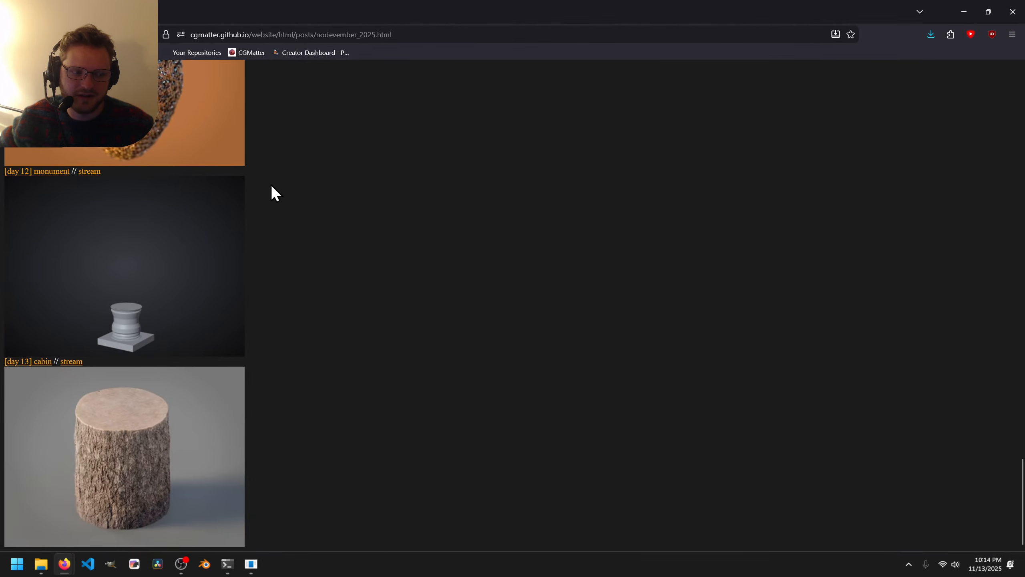
pyautogui.click(45, 369)
pyautogui.click(406, 319)
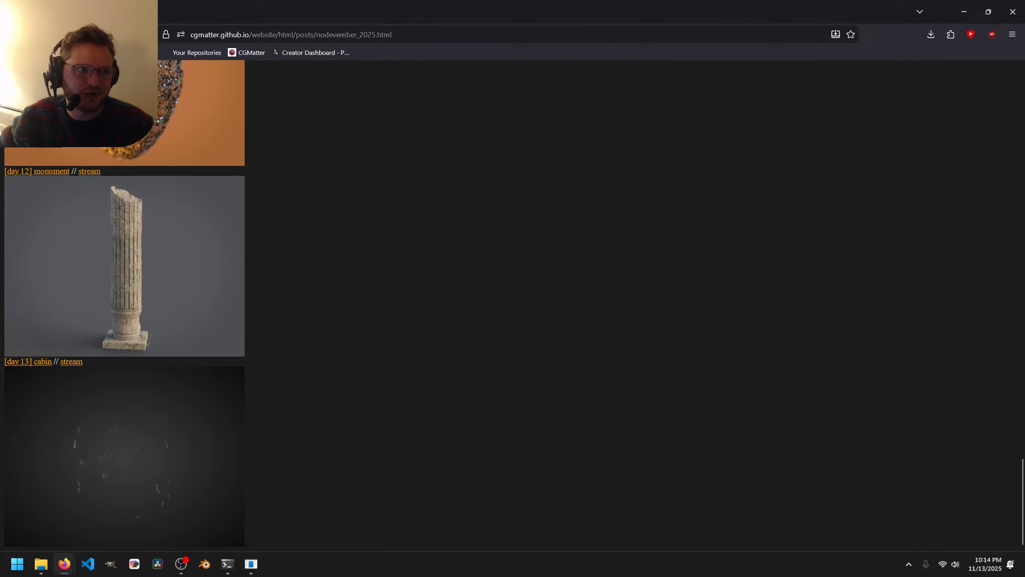
pyautogui.click(12, 35)
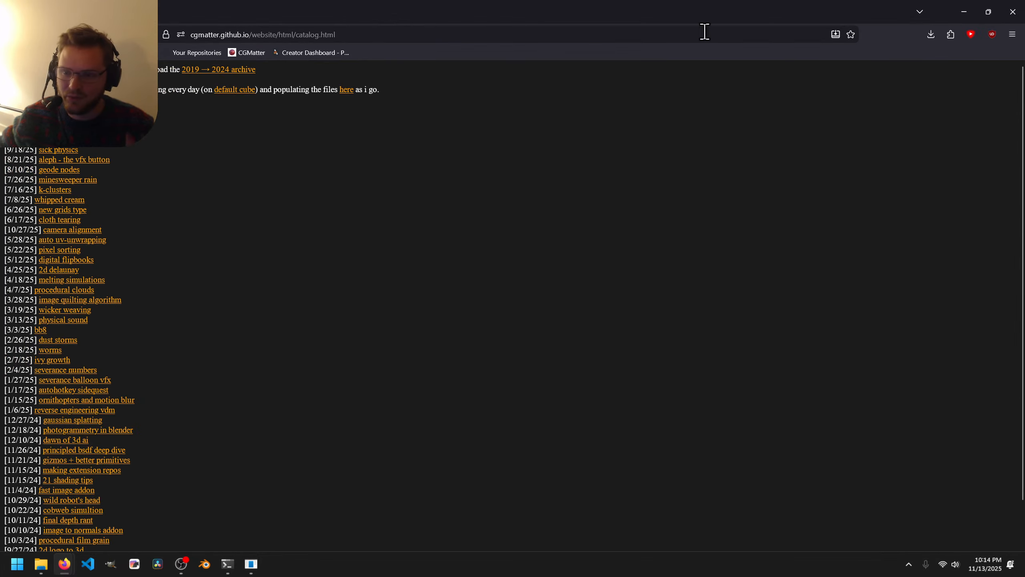
pyautogui.click(1012, 12)
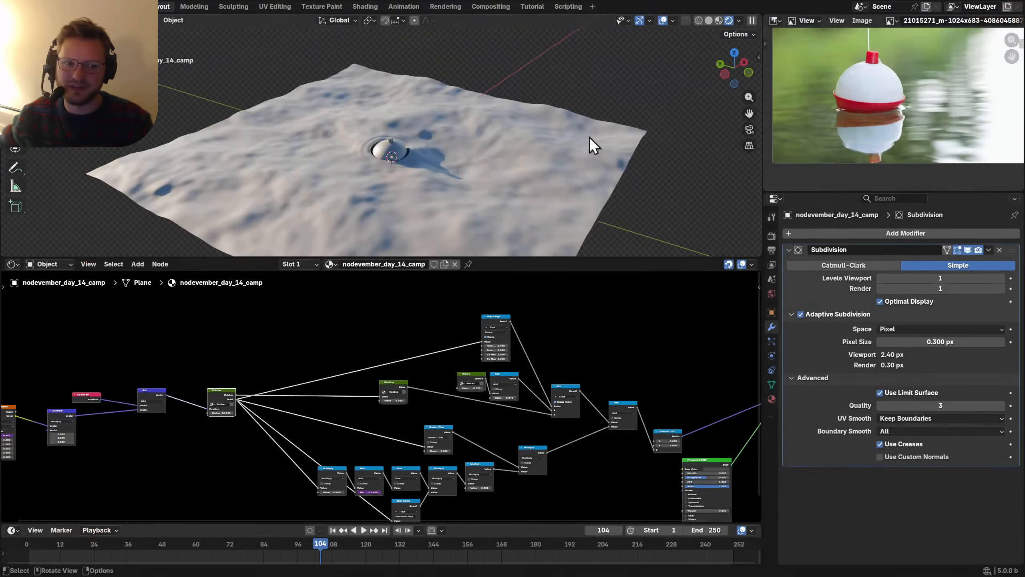
# Step: Save the file, play the water animation, and examine the bobber and its stem up close
pyautogui.moveTo(394, 179); pyautogui.dragTo(481, 130, button='middle')
pyautogui.hotkey('ctrl', 's')
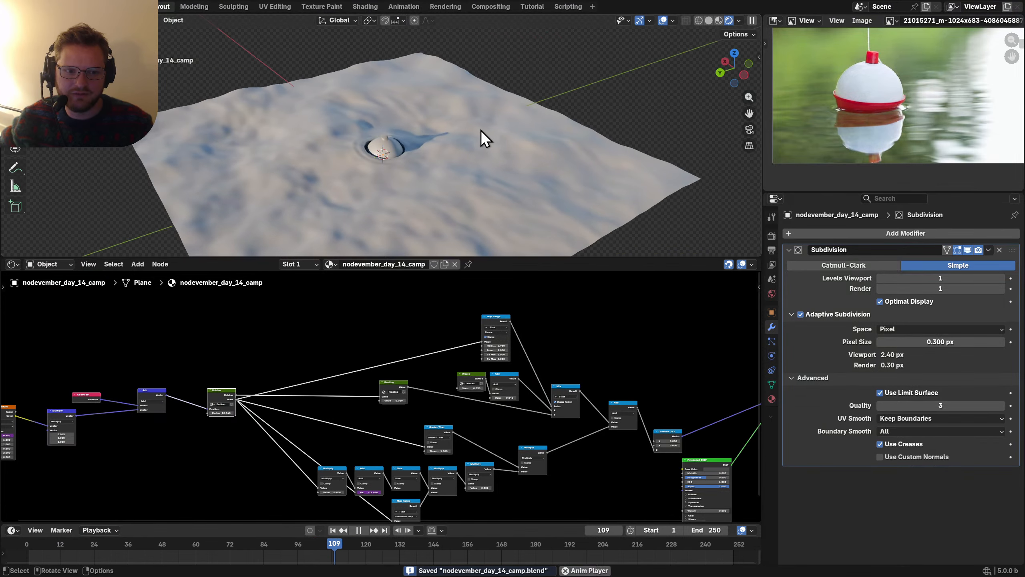
pyautogui.scroll(6, 418, 155)
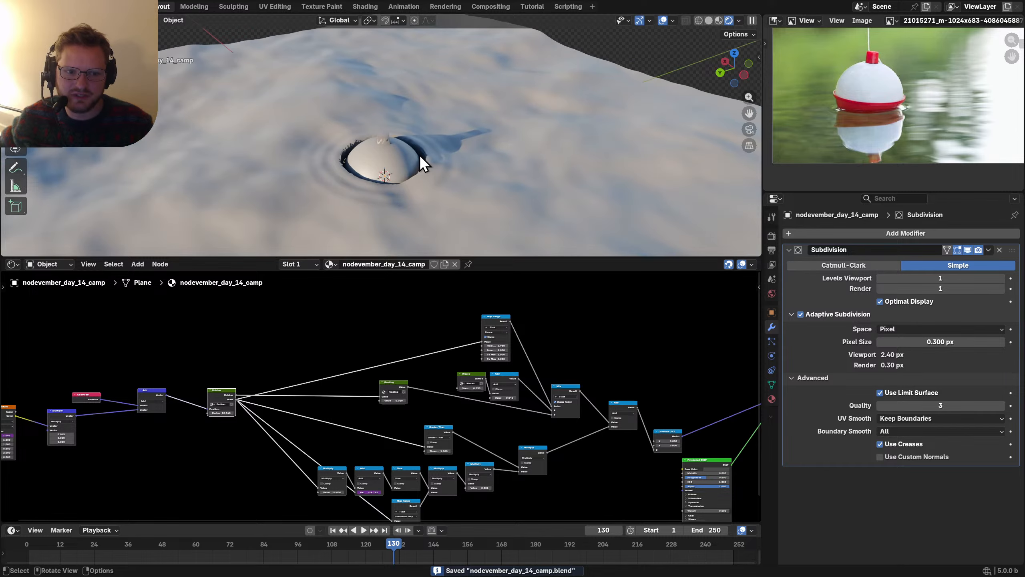
pyautogui.moveTo(402, 165); pyautogui.dragTo(452, 152, button='middle')
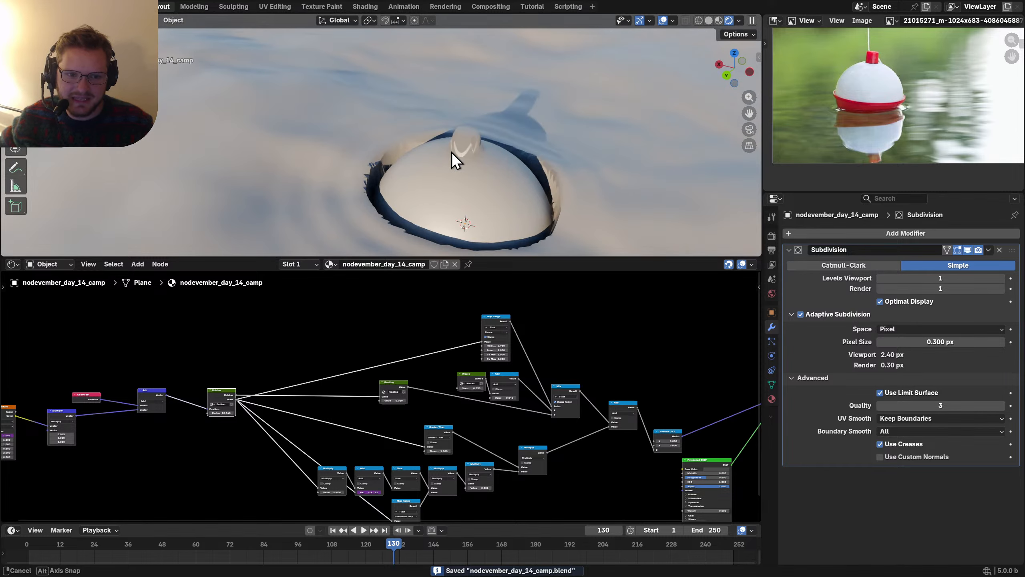
pyautogui.press('space')
pyautogui.press('space')
pyautogui.scroll(-3, 467, 181)
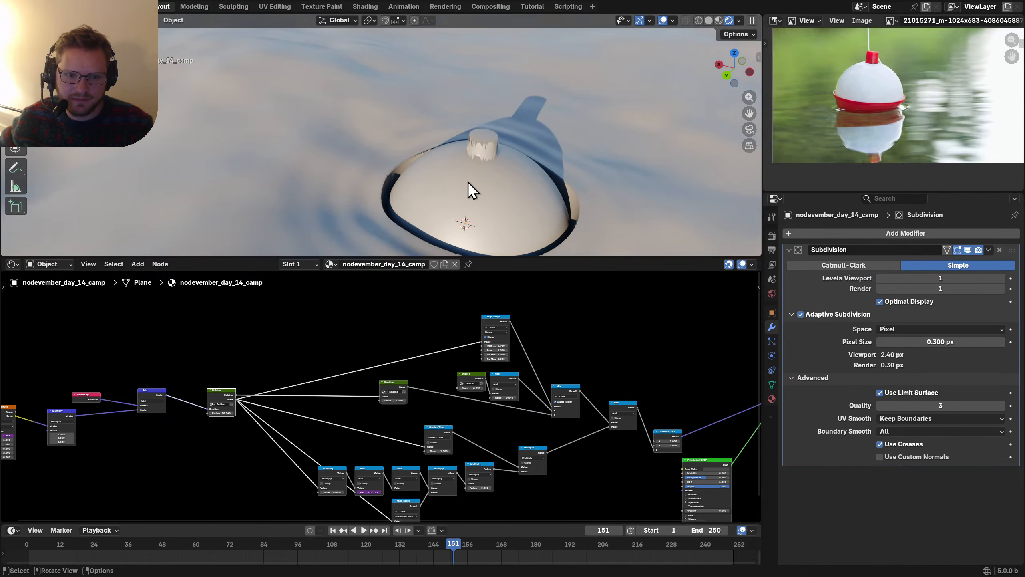
pyautogui.scroll(-2, 468, 181)
# Step: Set the Principled BSDF's Roughness to about 0.684 and its Base Color to a dark grey with Value about 0.189, and save the file
pyautogui.scroll(-3, 469, 419)
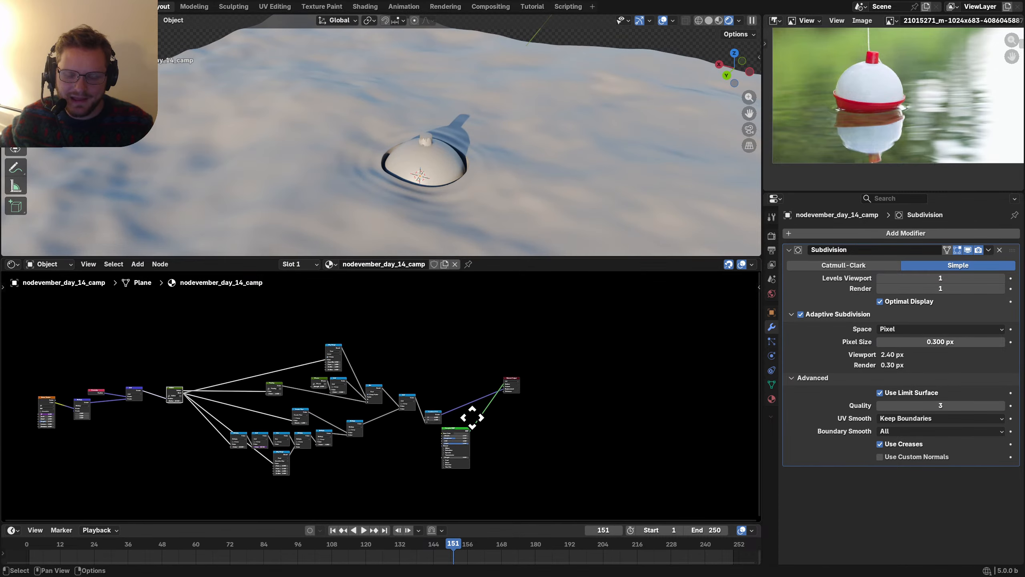
pyautogui.scroll(6, 444, 399)
pyautogui.scroll(3, 448, 405)
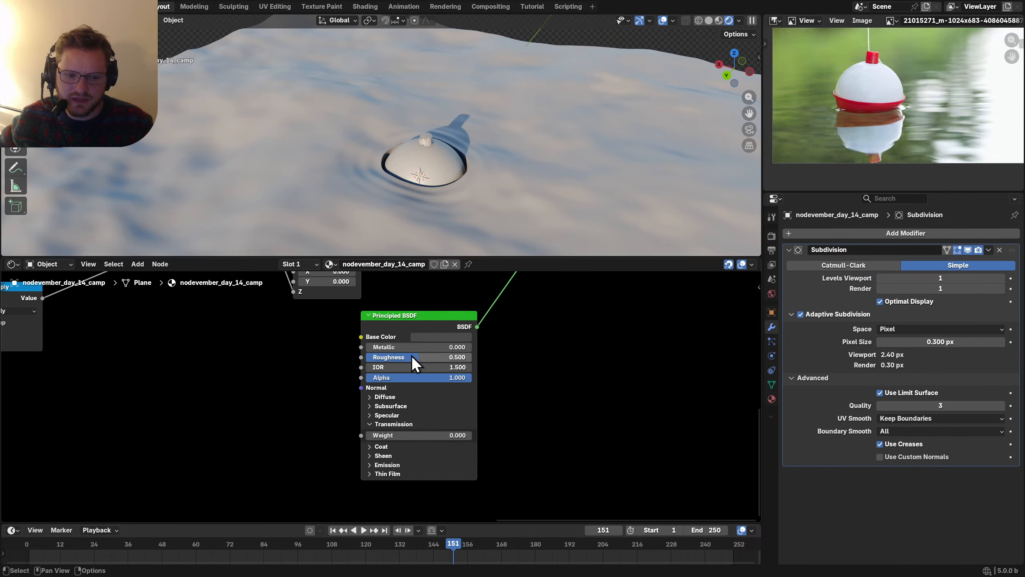
pyautogui.moveTo(414, 358)
pyautogui.mouseDown()
pyautogui.moveTo(442, 357)
pyautogui.moveTo(432, 358)
pyautogui.mouseUp()
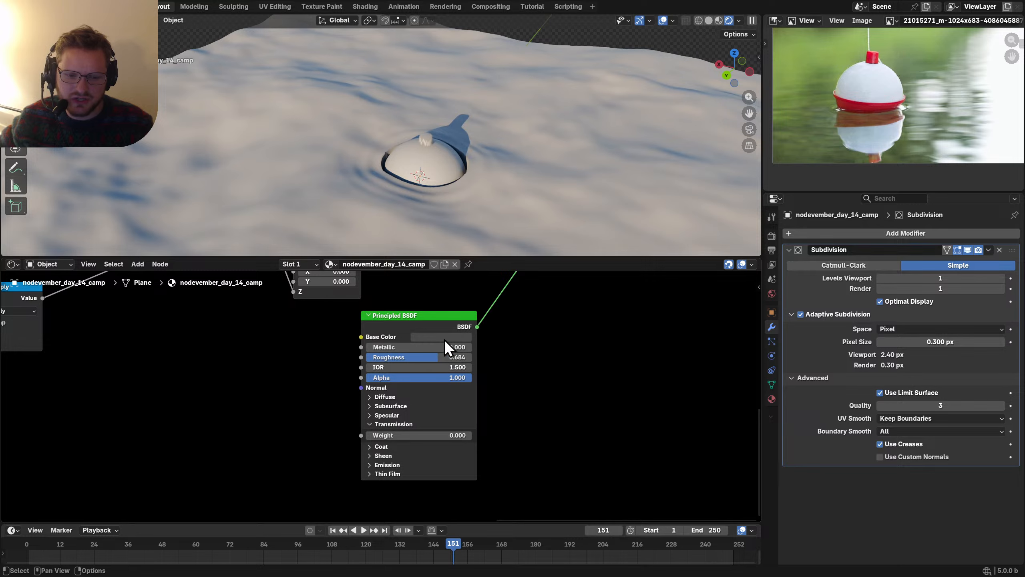
pyautogui.click(440, 337)
pyautogui.moveTo(501, 235); pyautogui.dragTo(500, 233)
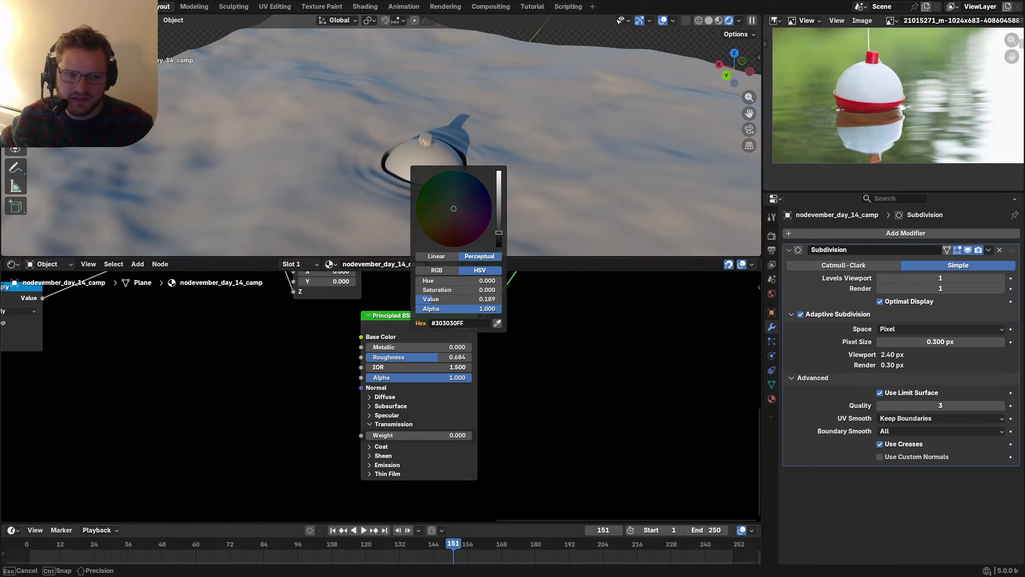
pyautogui.scroll(6, 431, 175)
pyautogui.moveTo(450, 168); pyautogui.dragTo(414, 167, button='middle')
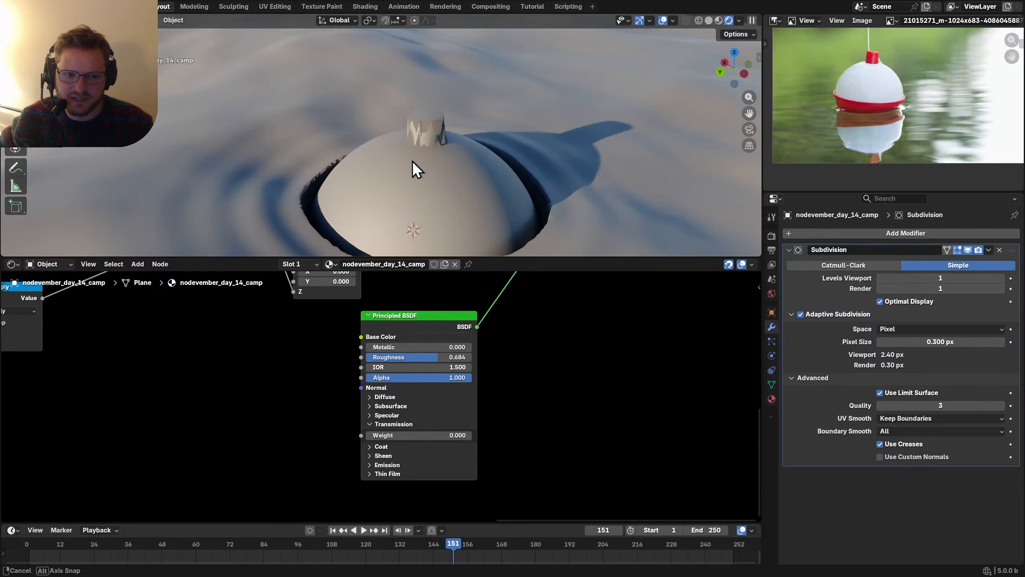
pyautogui.scroll(-6, 298, 165)
pyautogui.moveTo(348, 158); pyautogui.dragTo(363, 158, button='middle')
pyautogui.hotkey('ctrl', 's')
# Step: Move the Principled BSDF node slightly higher and the Material Output node lower, bringing them closer together
pyautogui.scroll(-2, 282, 345)
pyautogui.scroll(-1, 284, 346)
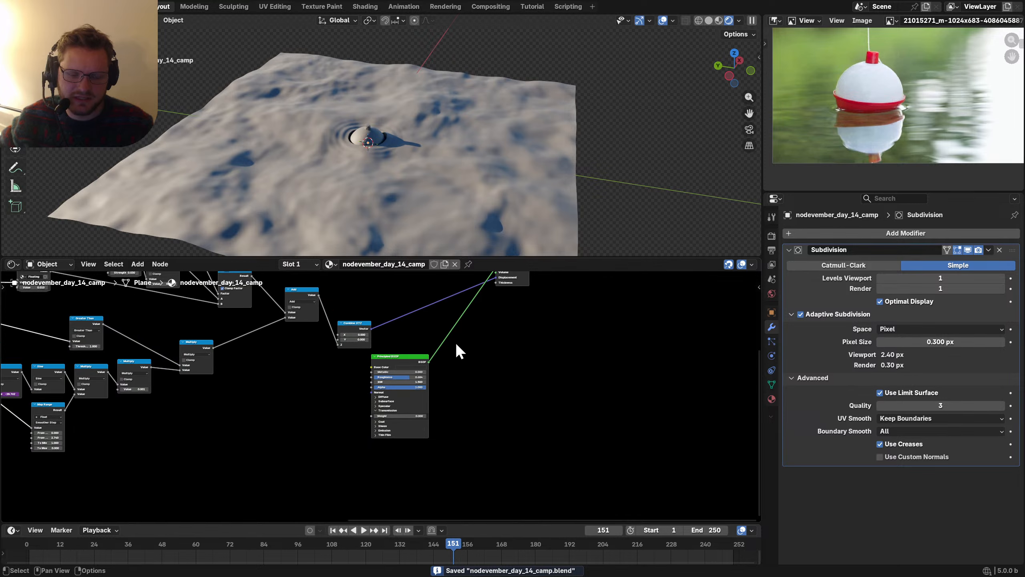
pyautogui.click(408, 355)
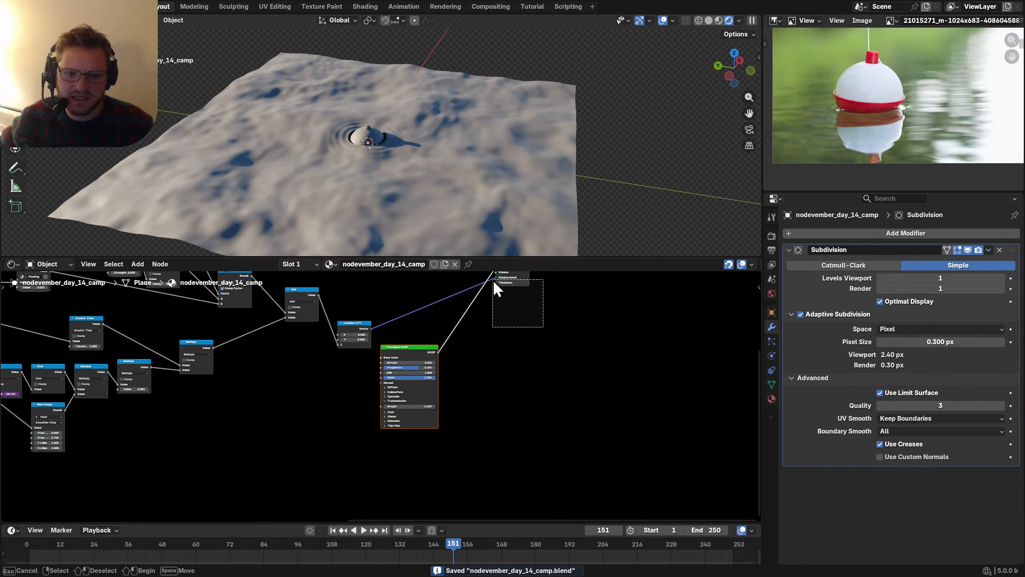
pyautogui.moveTo(499, 281); pyautogui.dragTo(512, 305)
pyautogui.scroll(-3, 929, 81)
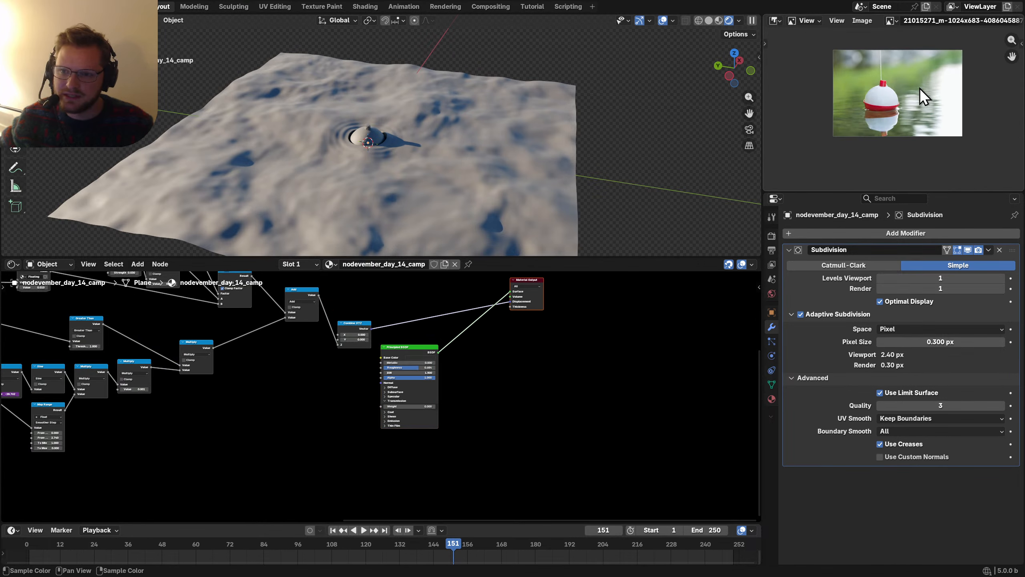
# Step: Add a second Principled BSDF node below and to the right of the existing one, and save the file
pyautogui.hotkey('ctrl', 'space')
pyautogui.scroll(5, 584, 242)
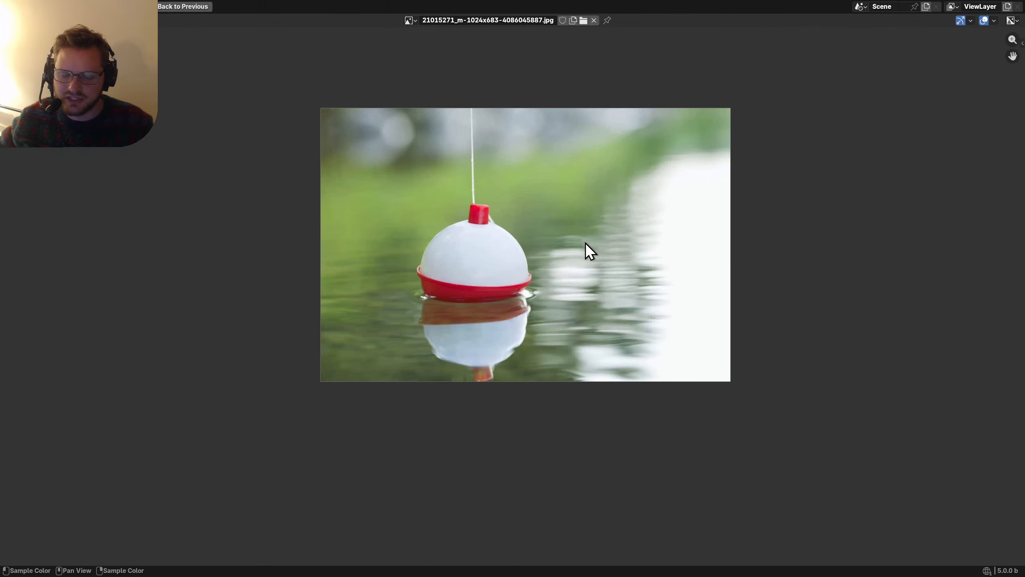
pyautogui.hotkey('ctrl', 'space')
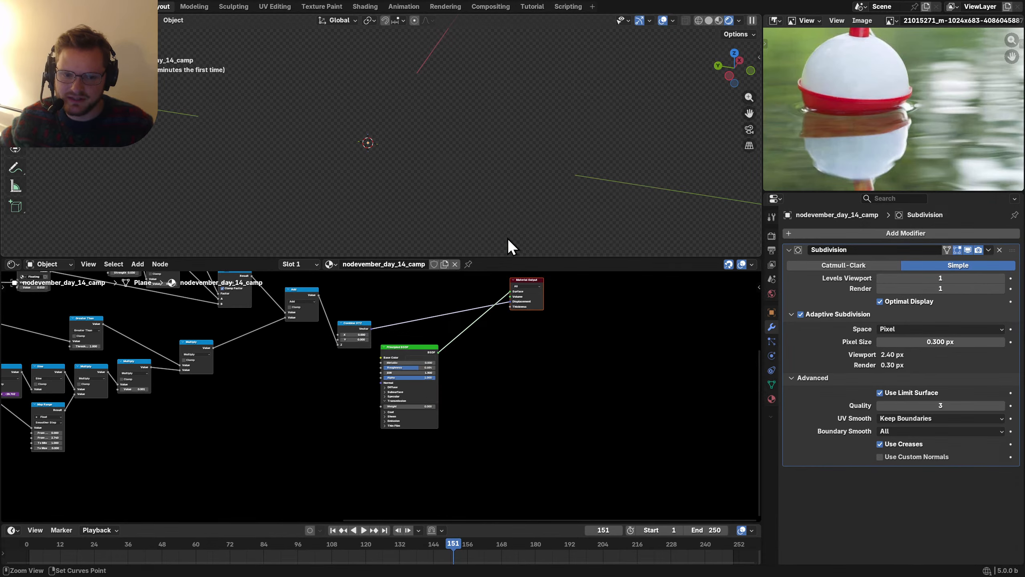
pyautogui.moveTo(464, 362); pyautogui.dragTo(465, 342, button='middle')
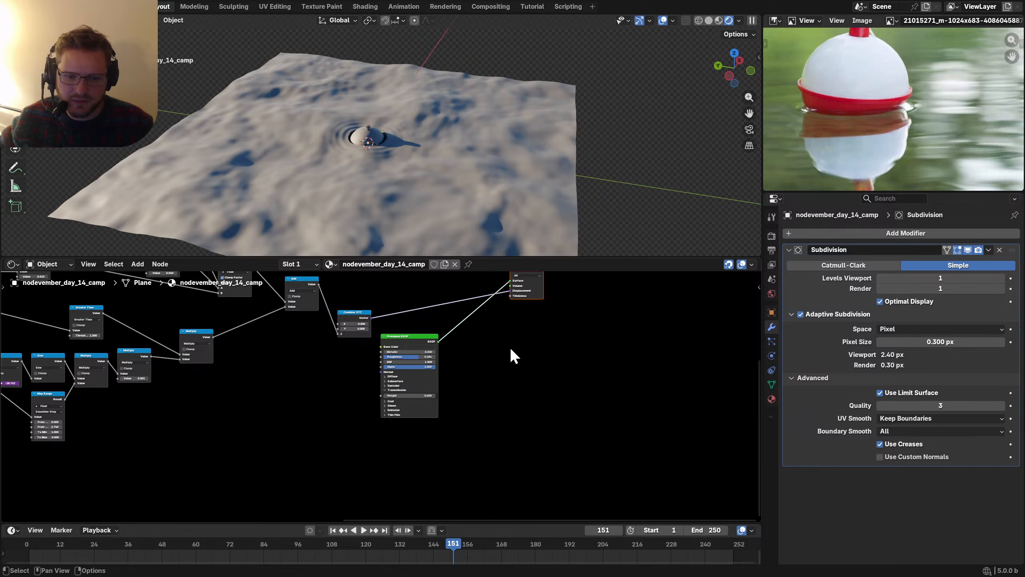
pyautogui.hotkey('shift', 'a')
pyautogui.write('prin')
pyautogui.press('Return')
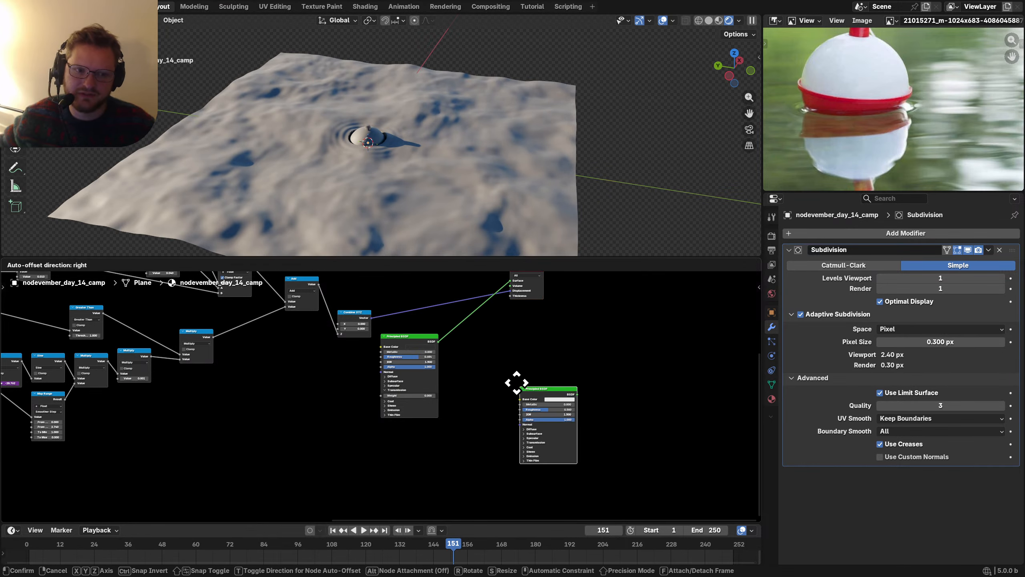
pyautogui.click(511, 382)
pyautogui.hotkey('ctrl', 's')
# Step: Set the connected Principled BSDF's Roughness to 0.020, check the reflections on the water and bobber, and save the file
pyautogui.scroll(5, 379, 122)
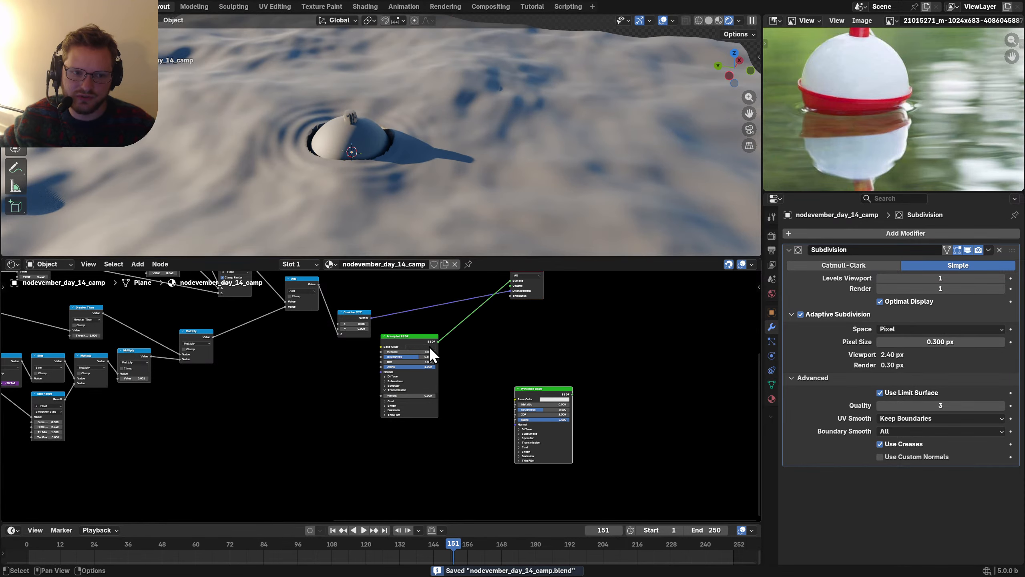
pyautogui.scroll(2, 429, 346)
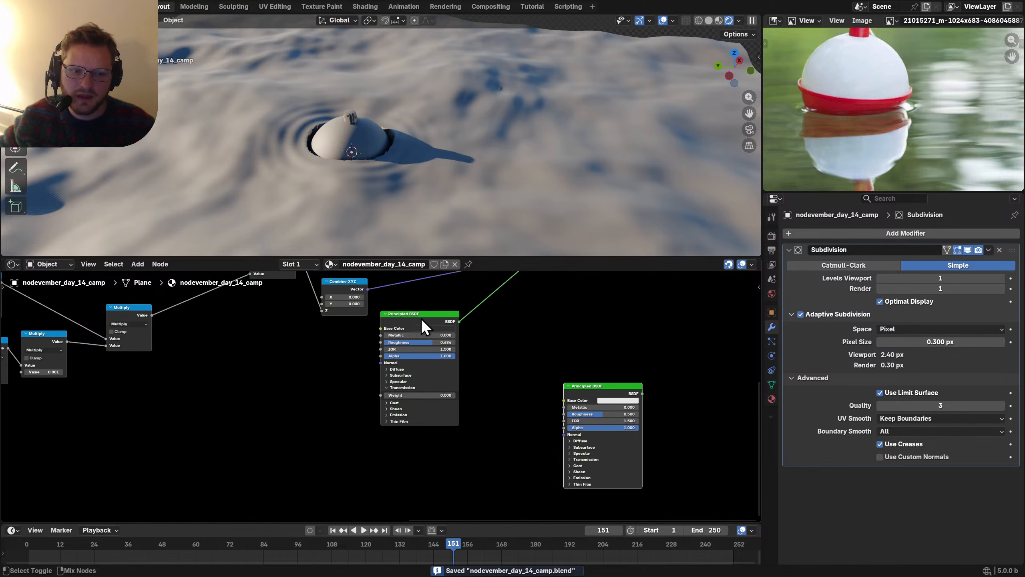
pyautogui.scroll(2, 421, 318)
pyautogui.moveTo(439, 314); pyautogui.dragTo(372, 314)
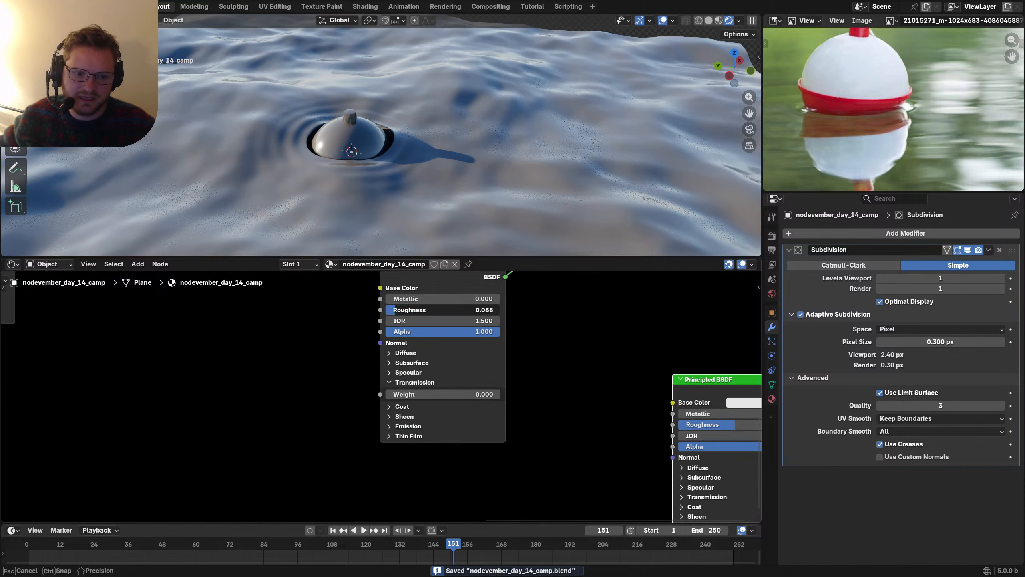
pyautogui.scroll(-8, 400, 135)
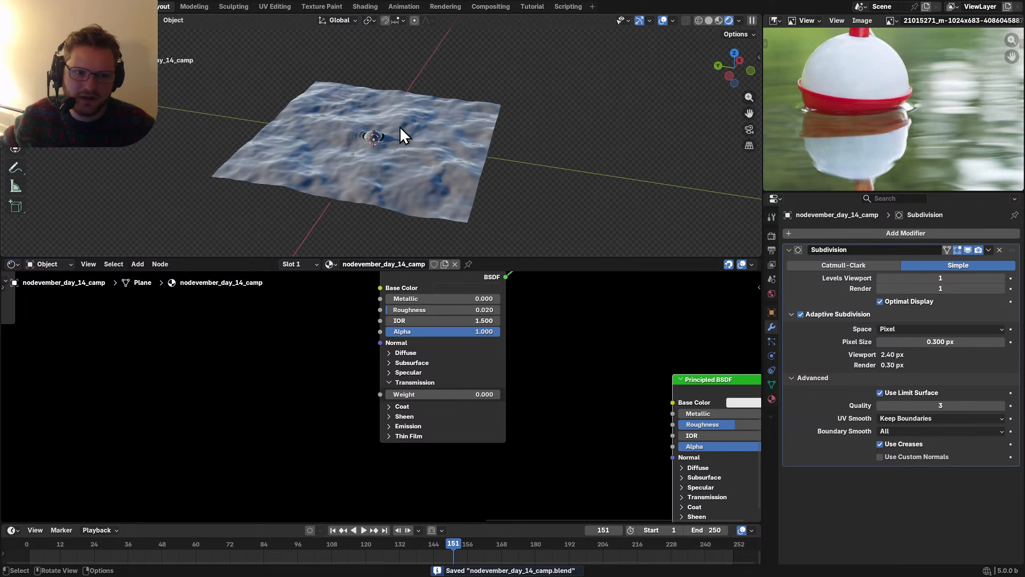
pyautogui.moveTo(400, 135); pyautogui.dragTo(524, 126, button='middle')
pyautogui.scroll(6, 484, 133)
pyautogui.hotkey('ctrl', 's')
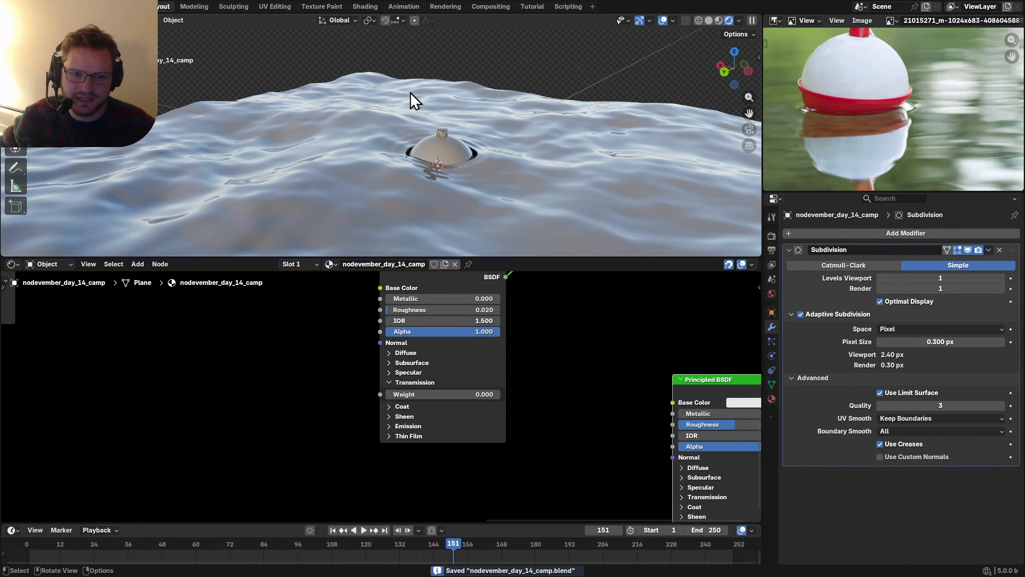
# Step: Set the connected Principled BSDF's Base Color to white, Metallic to 1.000 and IOR to 1.330
pyautogui.moveTo(415, 290); pyautogui.dragTo(402, 335, button='middle')
pyautogui.click(440, 332)
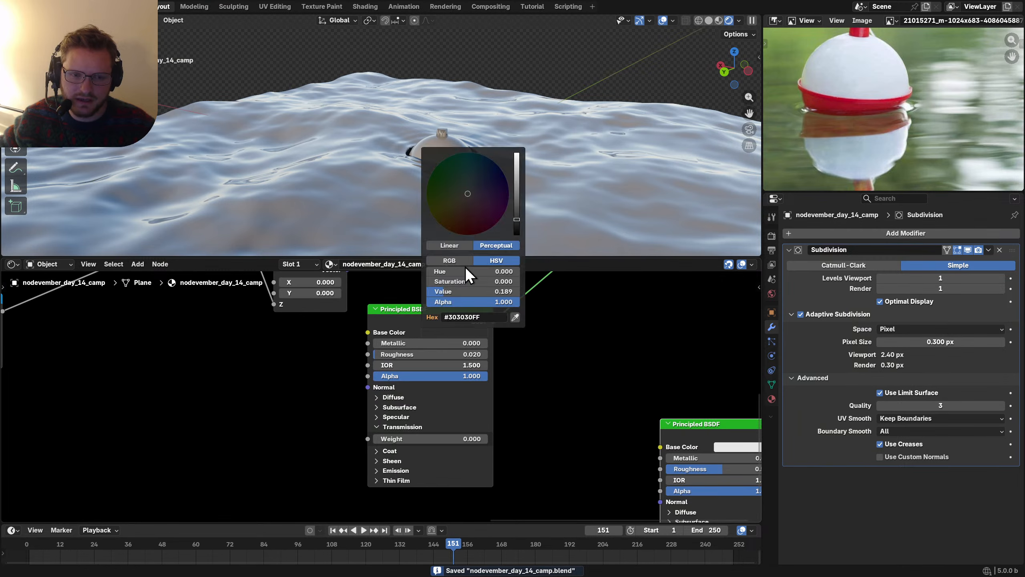
pyautogui.moveTo(517, 162); pyautogui.dragTo(516, 153)
pyautogui.moveTo(400, 343); pyautogui.dragTo(480, 343)
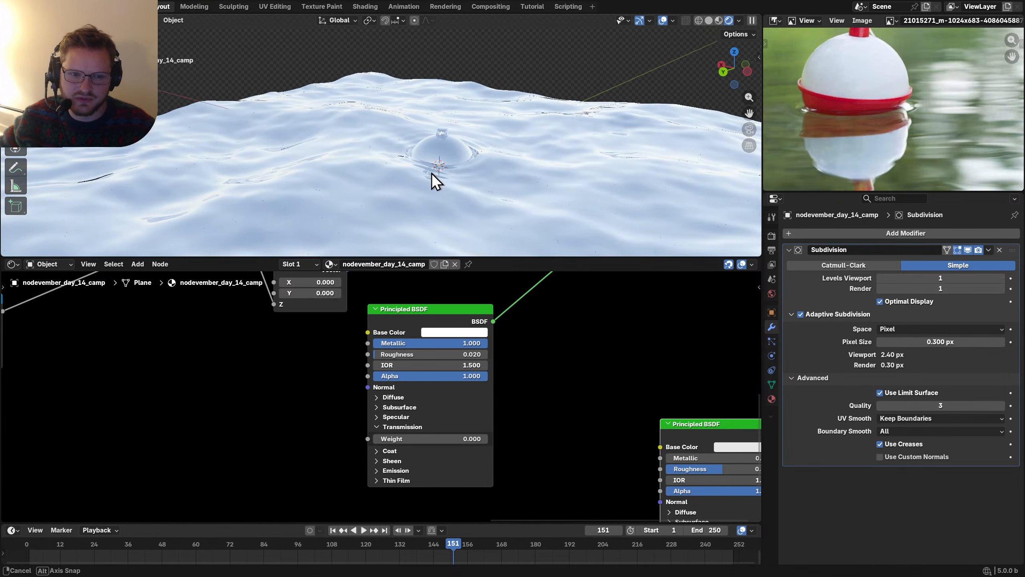
pyautogui.moveTo(431, 174); pyautogui.dragTo(373, 184, button='middle')
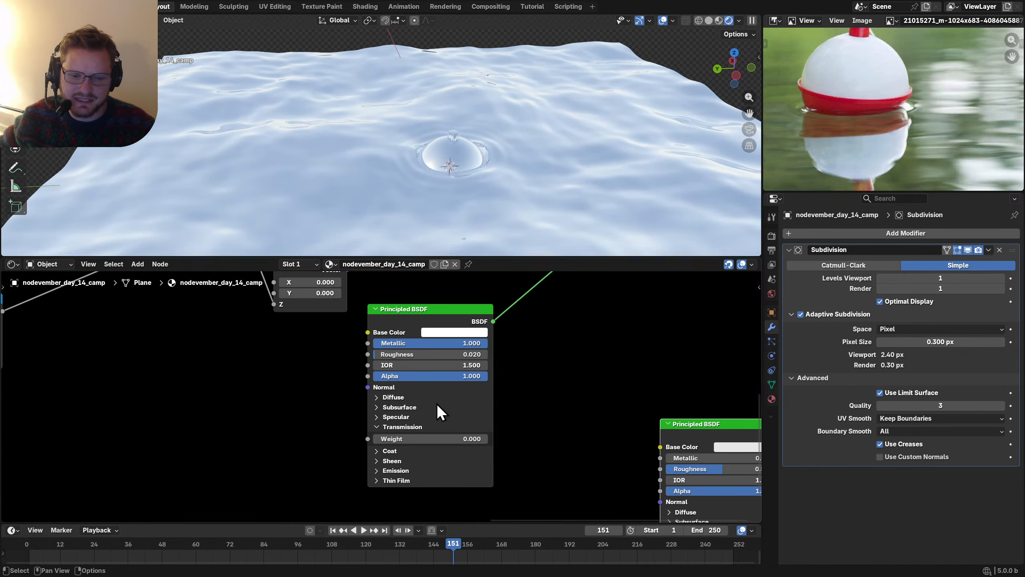
pyautogui.click(442, 365)
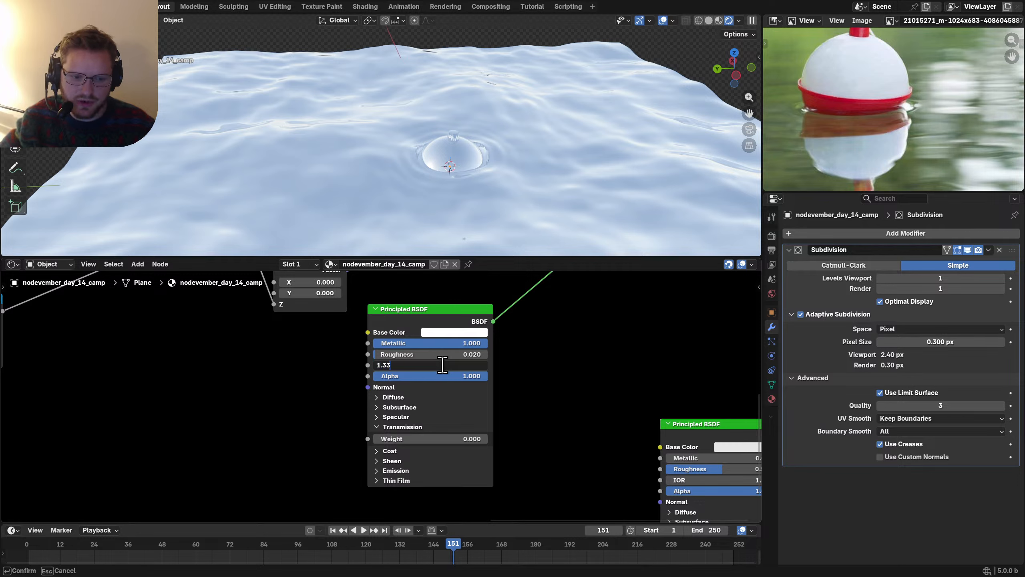
pyautogui.press('Return')
# Step: Try Transparent Glass with a Roughness Threshold of 1.00 in the render's Film settings
pyautogui.click(771, 237)
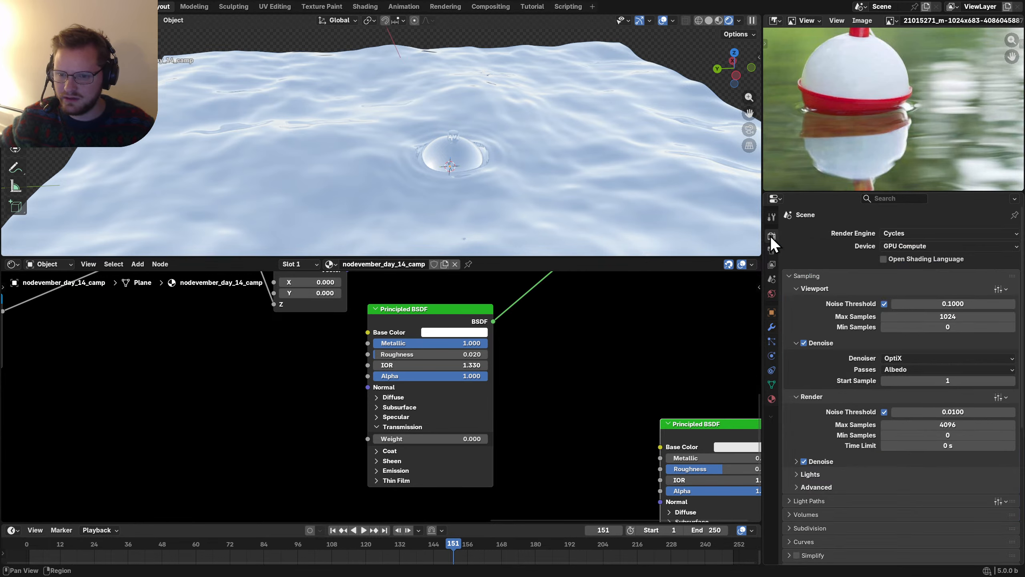
pyautogui.scroll(-6, 900, 408)
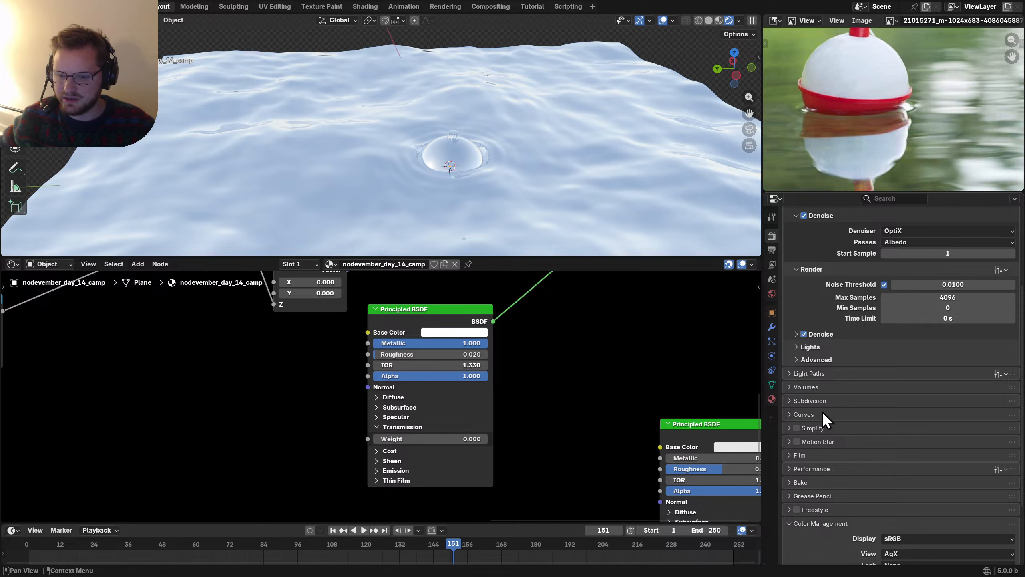
pyautogui.click(805, 455)
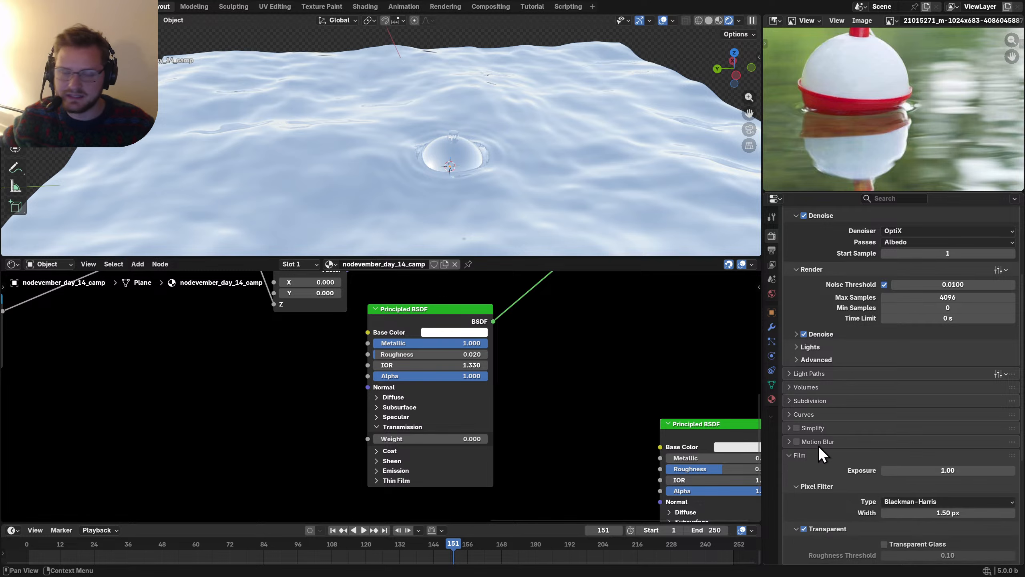
pyautogui.scroll(-5, 884, 456)
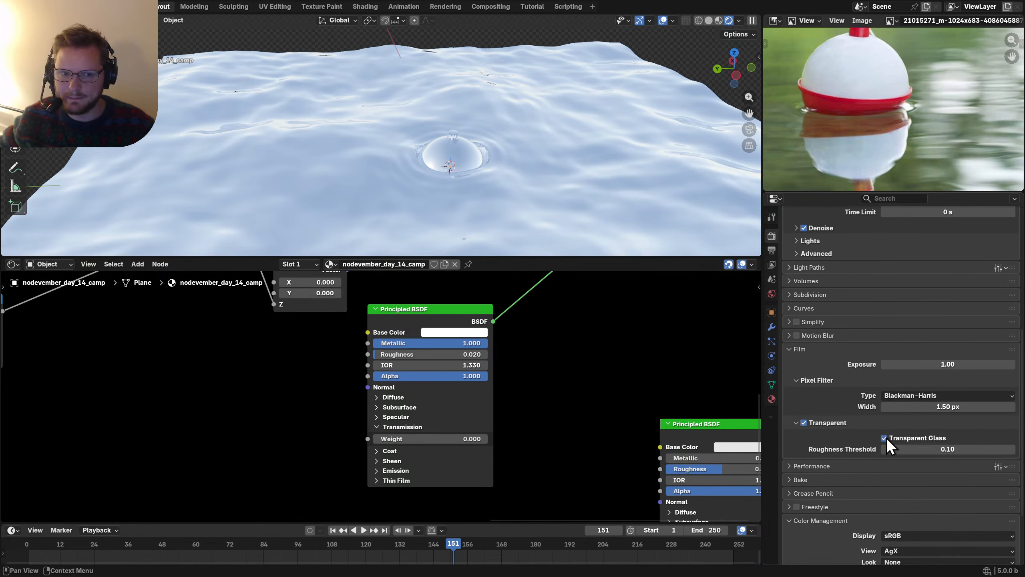
pyautogui.moveTo(911, 449); pyautogui.dragTo(976, 448)
pyautogui.click(884, 439)
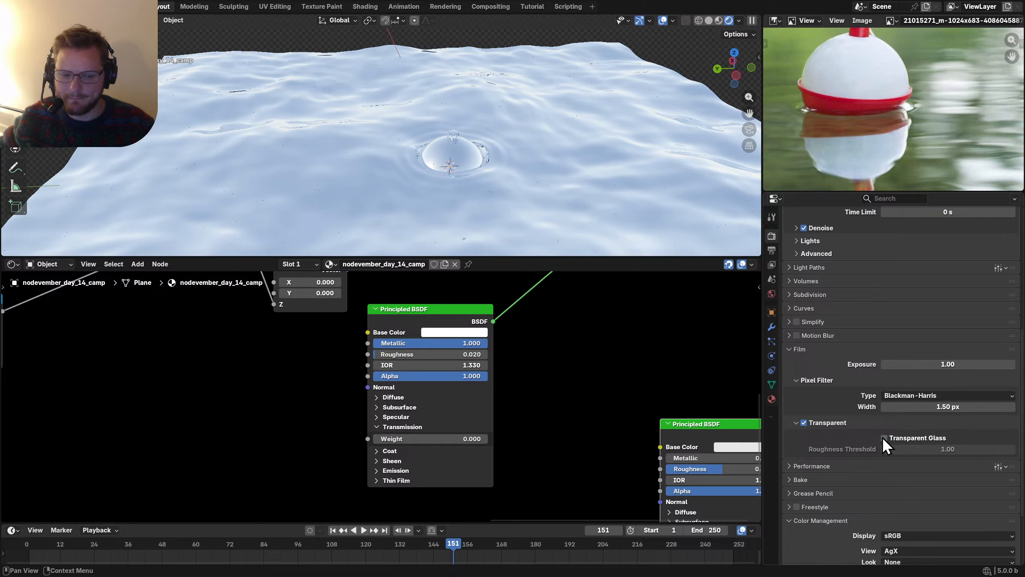
# Step: Set the connected Principled BSDF's Transmission Weight to 1.000 and Metallic to 0.000, and move the node slightly right
pyautogui.moveTo(428, 438); pyautogui.dragTo(495, 439)
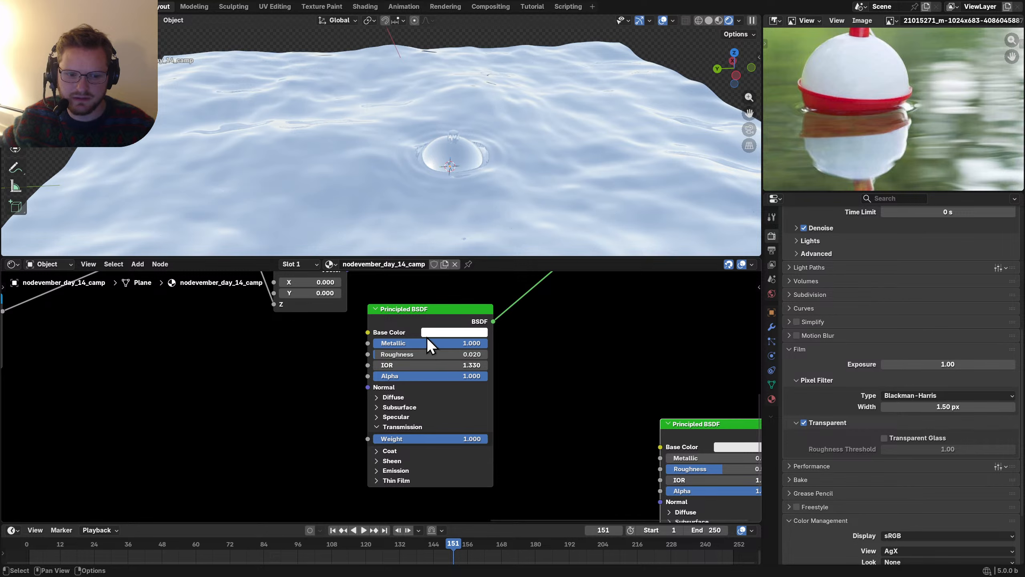
pyautogui.moveTo(428, 342); pyautogui.dragTo(387, 343)
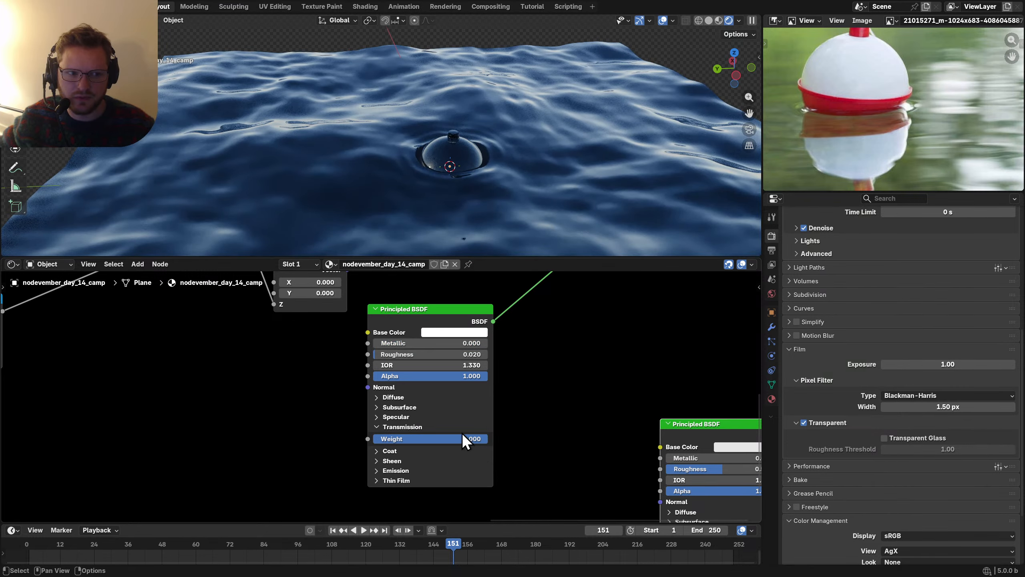
pyautogui.moveTo(462, 433); pyautogui.dragTo(508, 441)
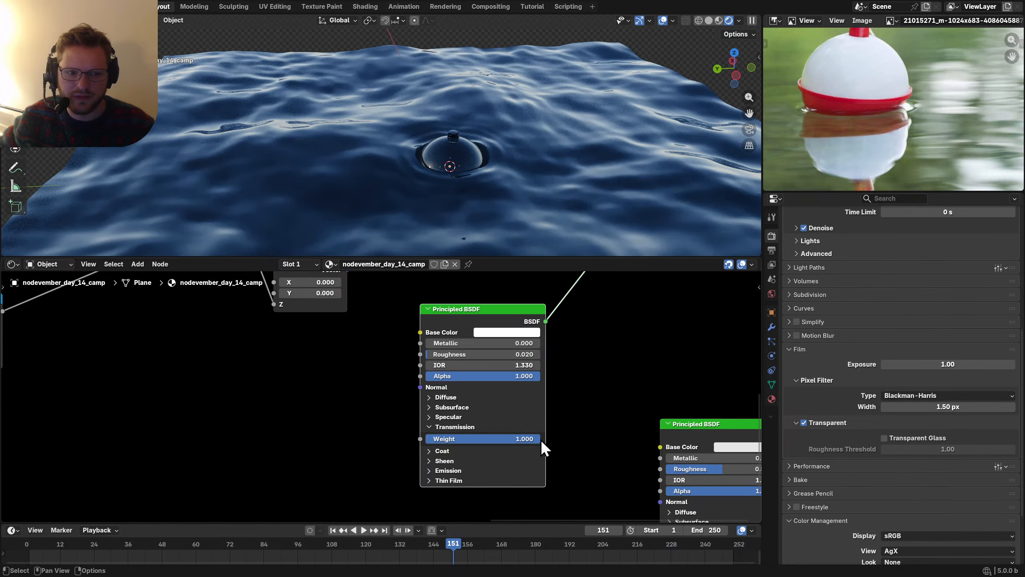
pyautogui.moveTo(448, 354); pyautogui.dragTo(465, 354)
pyautogui.press('Escape')
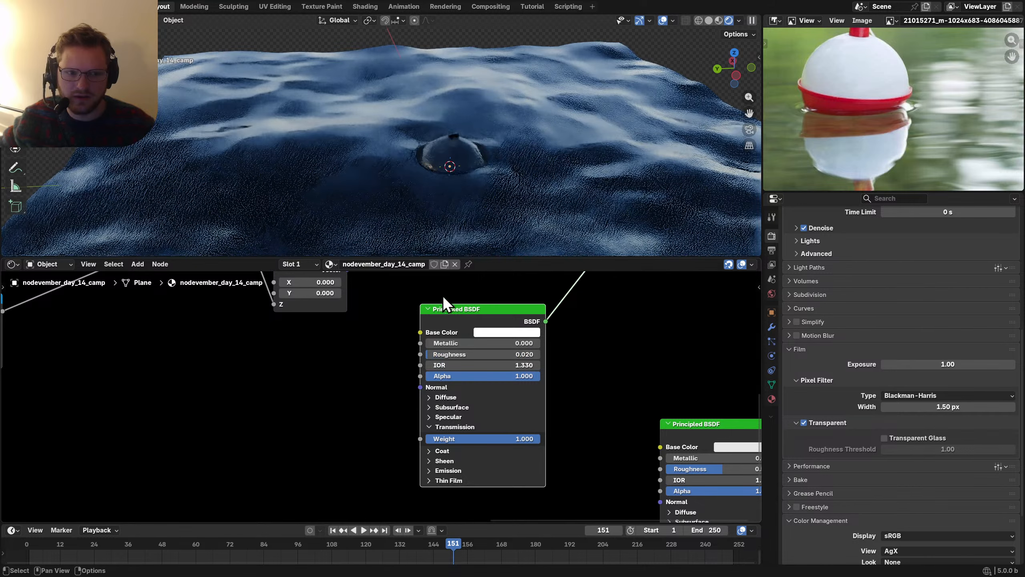
# Step: Save the file and examine the transmissive water around the bobber from afar and from a low angle
pyautogui.scroll(-5, 445, 153)
pyautogui.scroll(-2, 450, 155)
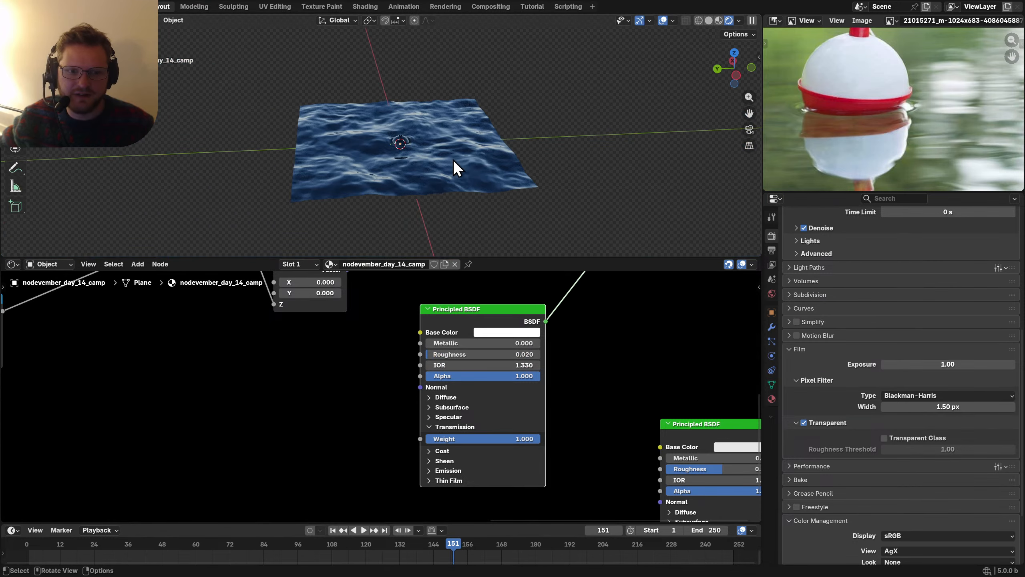
pyautogui.scroll(5, 452, 165)
pyautogui.hotkey('ctrl', 's')
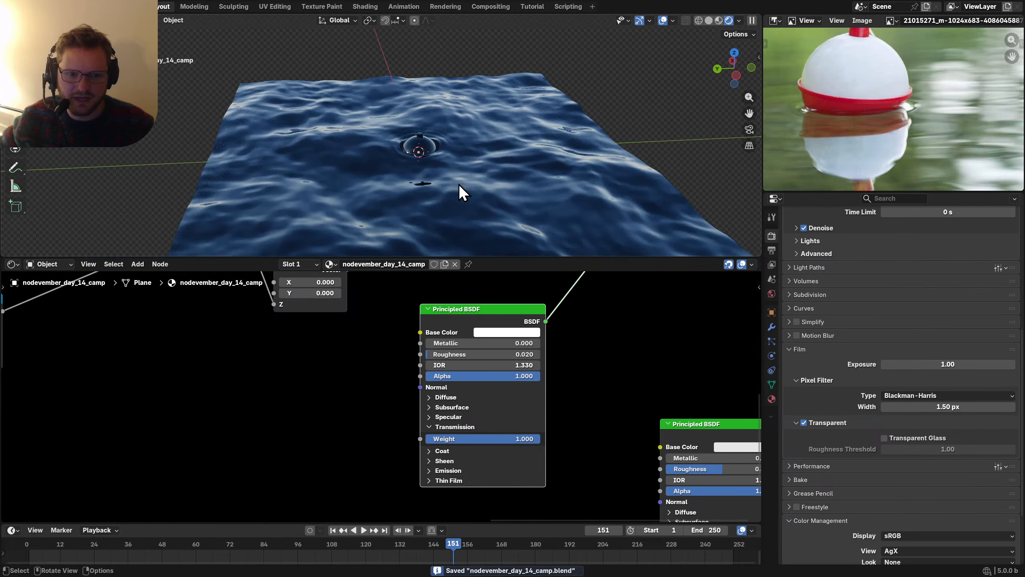
pyautogui.scroll(2, 458, 184)
pyautogui.moveTo(458, 185); pyautogui.dragTo(446, 131, button='middle')
# Step: Add a Noise Texture node to the left of the connected Principled BSDF
pyautogui.moveTo(410, 263); pyautogui.dragTo(415, 273, button='middle')
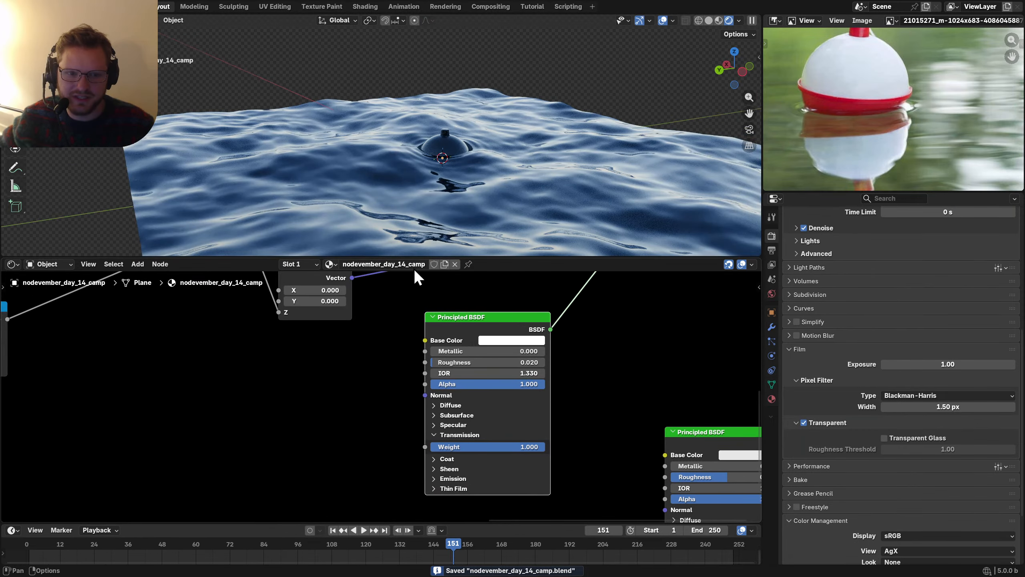
pyautogui.keyDown('ctrl'); pyautogui.hscroll(-3, 417, 355); pyautogui.keyUp('ctrl')
pyautogui.scroll(2, 407, 348)
pyautogui.hotkey('shift', 'a')
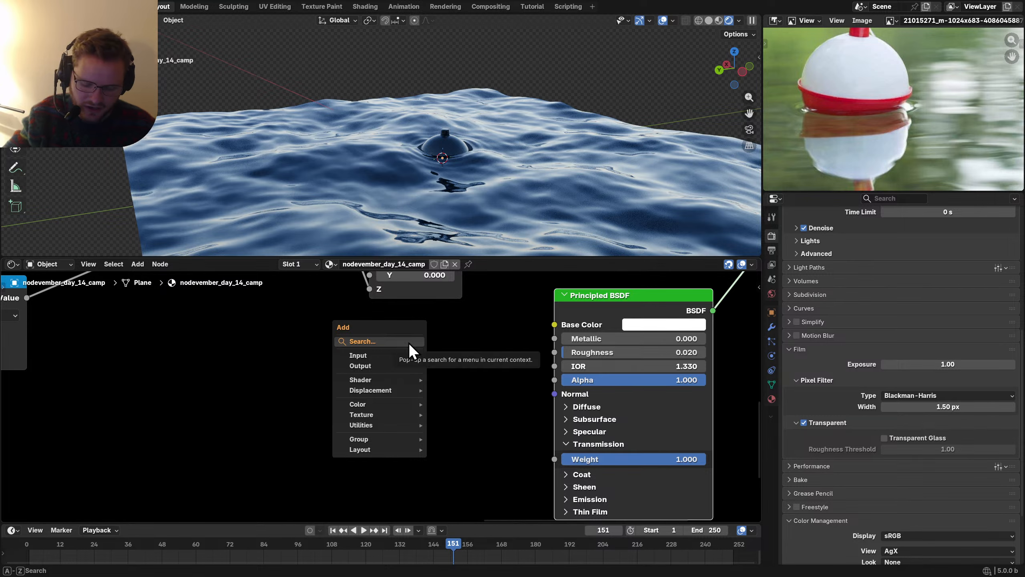
pyautogui.write('noise')
pyautogui.press('Return')
pyautogui.click(266, 357)
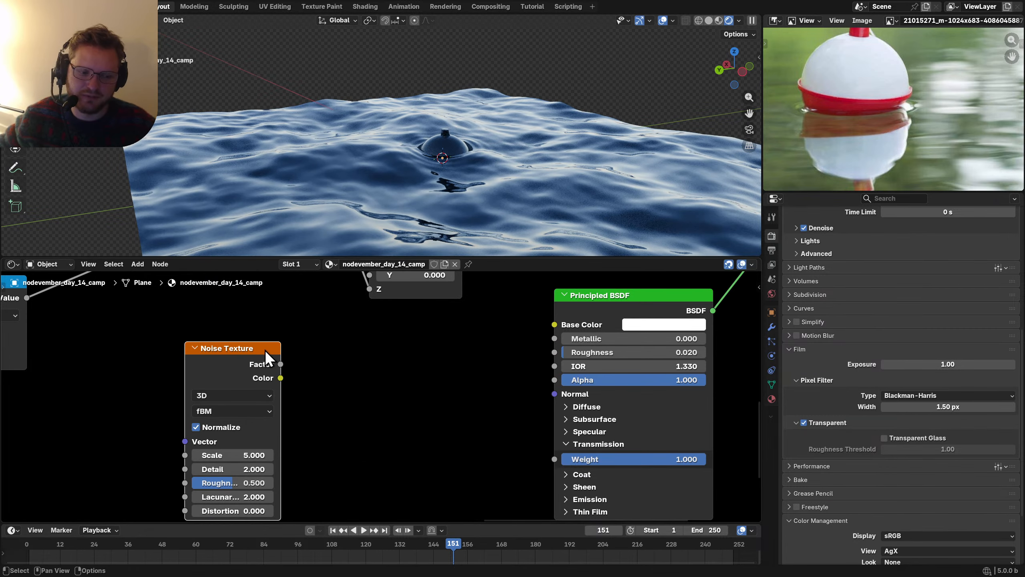
# Step: Add a Bump node fed by the Noise Texture's Factor output, with the link going into its Height input
pyautogui.moveTo(280, 363); pyautogui.dragTo(372, 381)
pyautogui.write('bum')
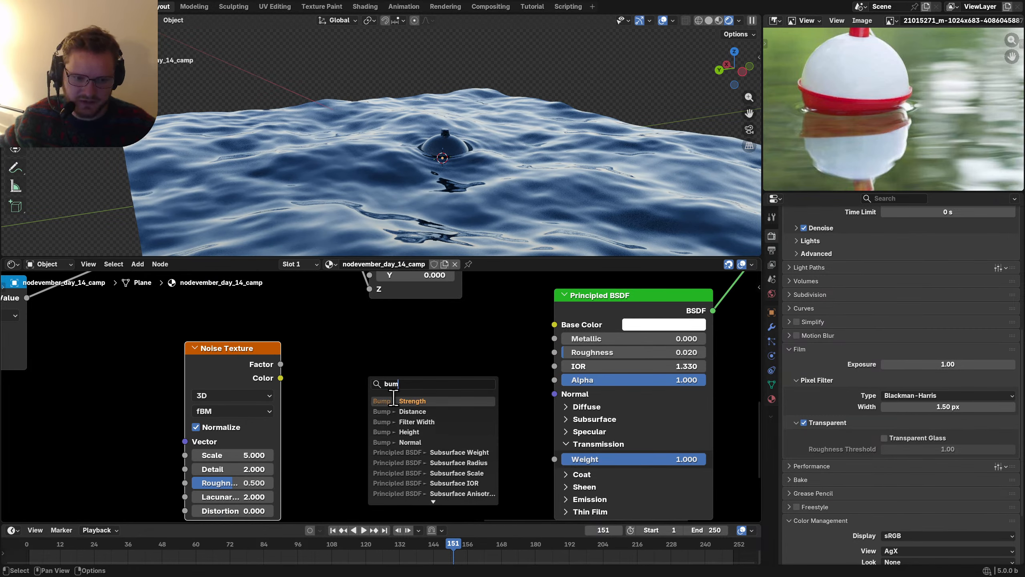
pyautogui.click(394, 401)
pyautogui.scroll(-3, 428, 400)
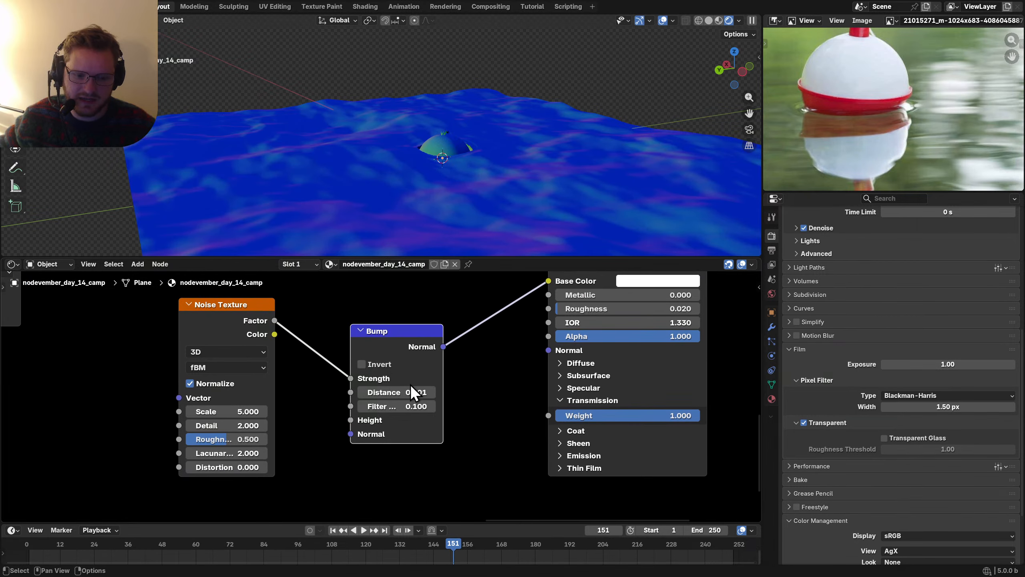
pyautogui.moveTo(349, 381); pyautogui.dragTo(349, 425)
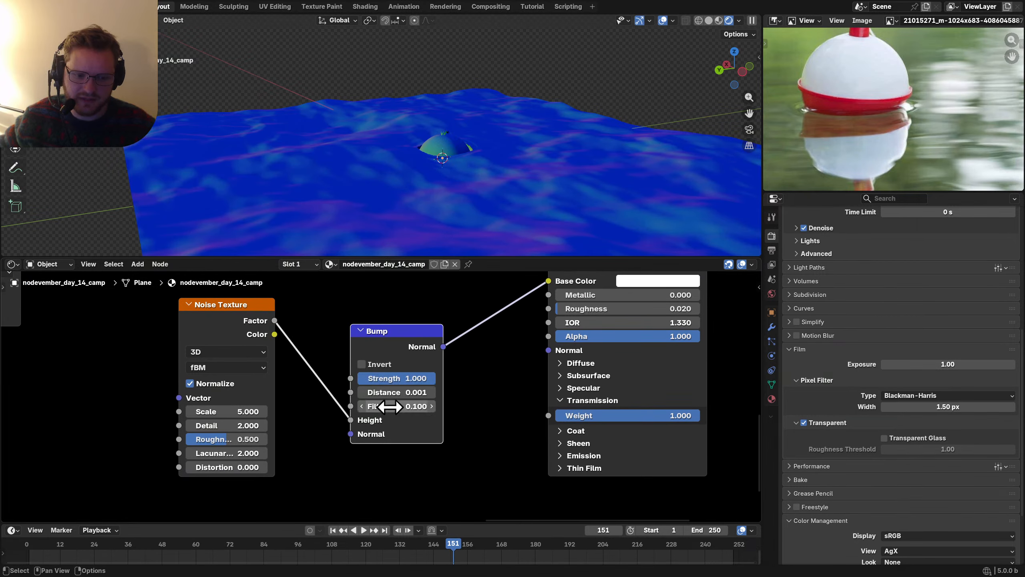
# Step: Set the Bump node's Filter Width to 1.000 and Distance to 0.100, and the Noise Texture's Scale to 91.100
pyautogui.click(390, 406)
pyautogui.write('1')
pyautogui.press('Return')
pyautogui.click(398, 393)
pyautogui.write('1')
pyautogui.press('Return')
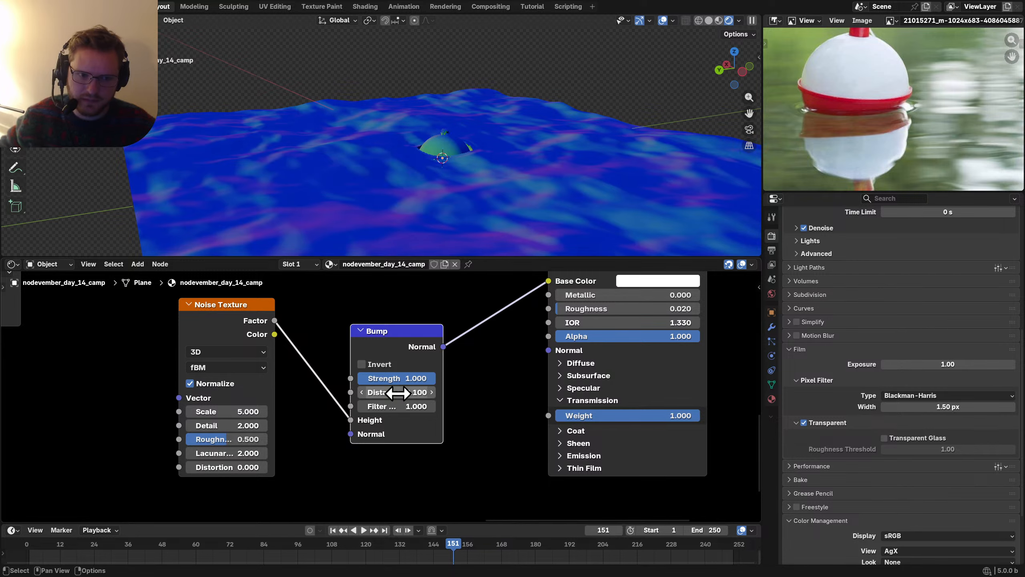
pyautogui.moveTo(235, 412); pyautogui.dragTo(240, 410)
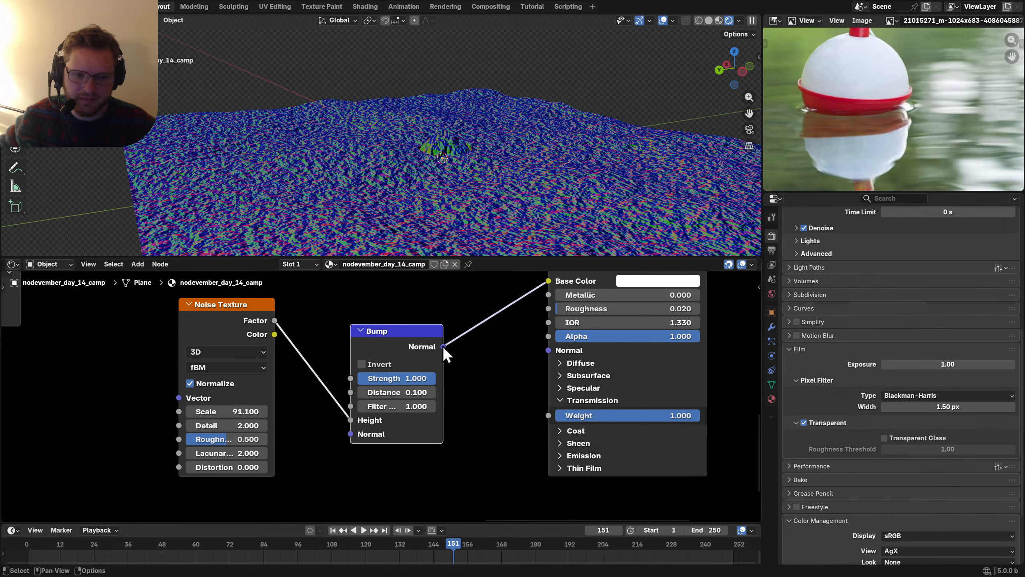
# Step: Connect the Bump node's Normal output to the Principled BSDF's Normal input and preview the Principled BSDF on the surface
pyautogui.moveTo(443, 346); pyautogui.dragTo(548, 350)
pyautogui.moveTo(550, 350); pyautogui.dragTo(492, 498, button='middle')
pyautogui.keyDown('ctrl'); pyautogui.keyDown('shift'); pyautogui.click(529, 407); pyautogui.keyUp('shift'); pyautogui.keyUp('ctrl')
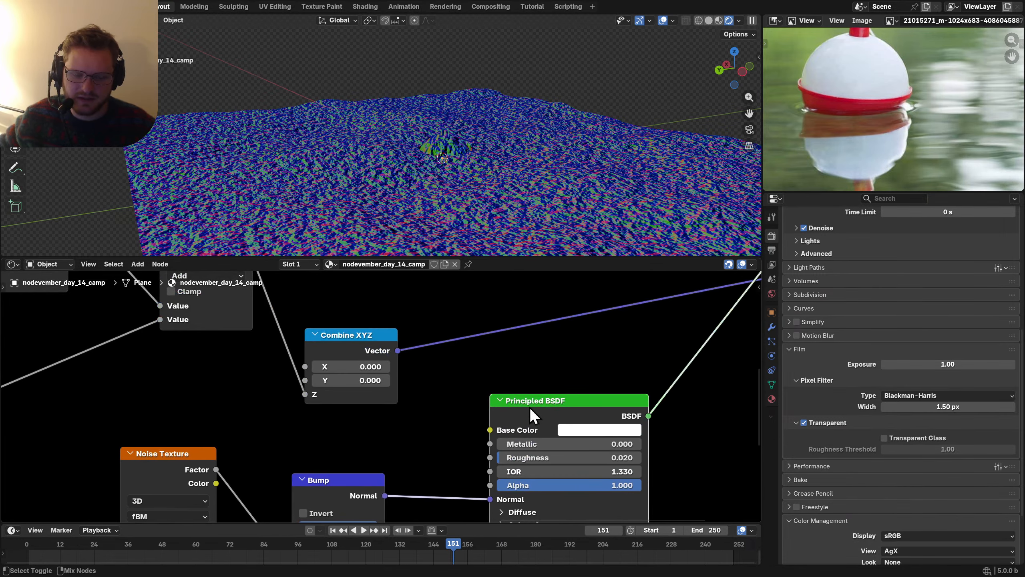
# Step: Set the Noise Texture's Distortion to 4.900
pyautogui.moveTo(325, 492); pyautogui.dragTo(426, 354, button='middle')
pyautogui.scroll(1, 380, 389)
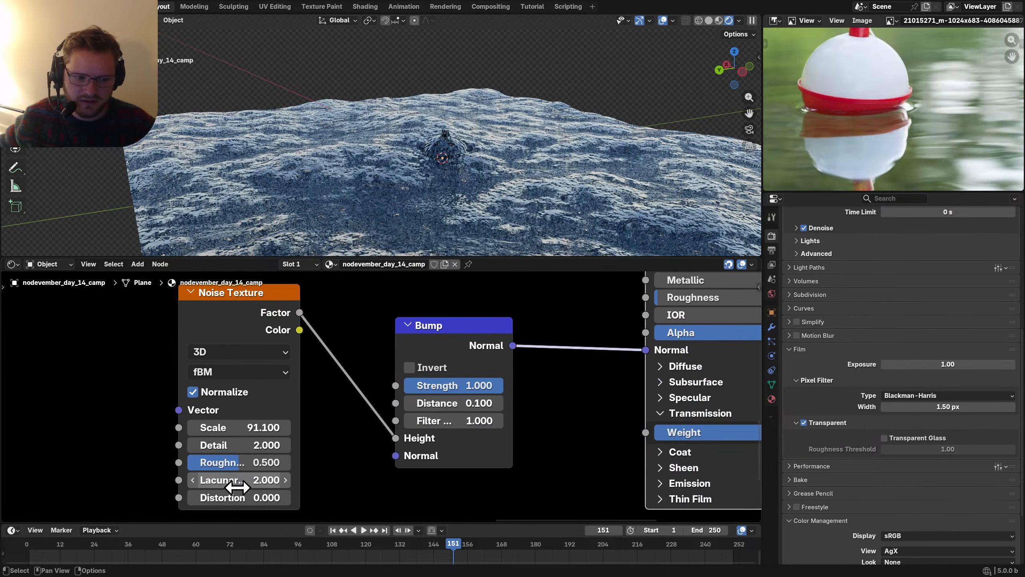
pyautogui.moveTo(237, 497)
pyautogui.mouseDown()
pyautogui.moveTo(251, 496)
pyautogui.moveTo(222, 497)
pyautogui.mouseUp()
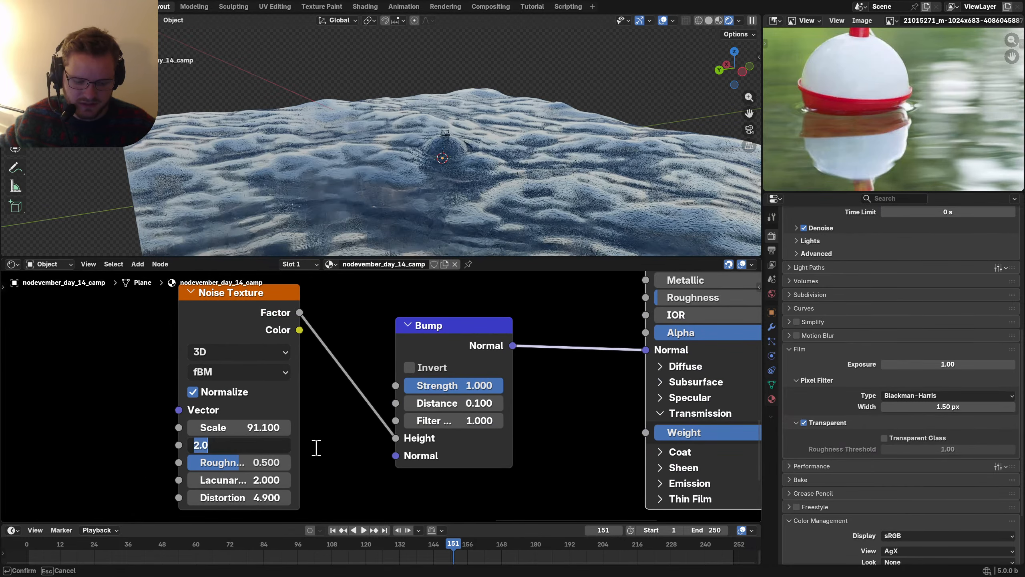
# Step: Set the Noise Texture's Detail to 4 and the Bump node's Strength to 0.1
pyautogui.write('4')
pyautogui.press('Return')
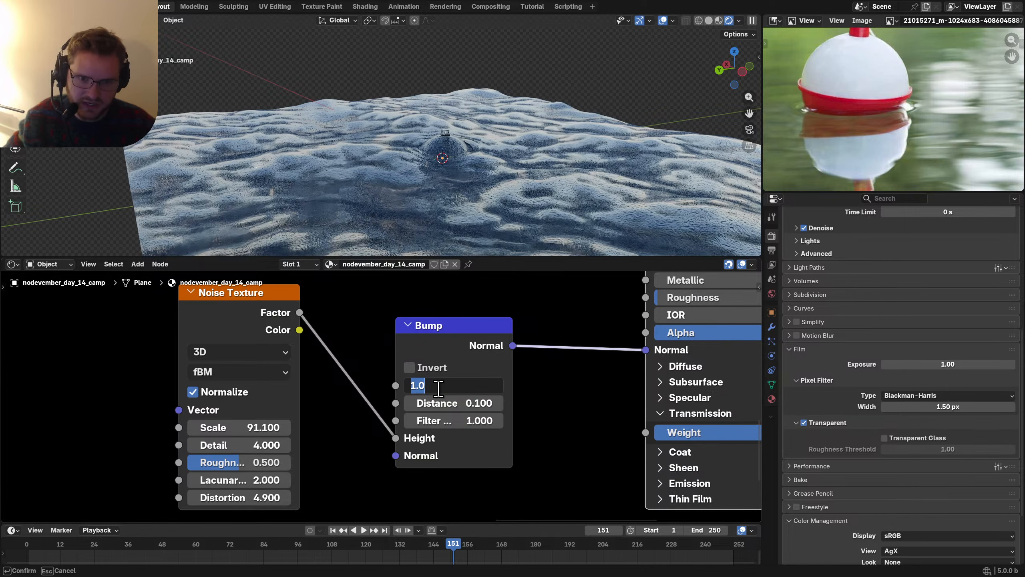
pyautogui.click(439, 389)
pyautogui.write('.1')
pyautogui.press('Return')
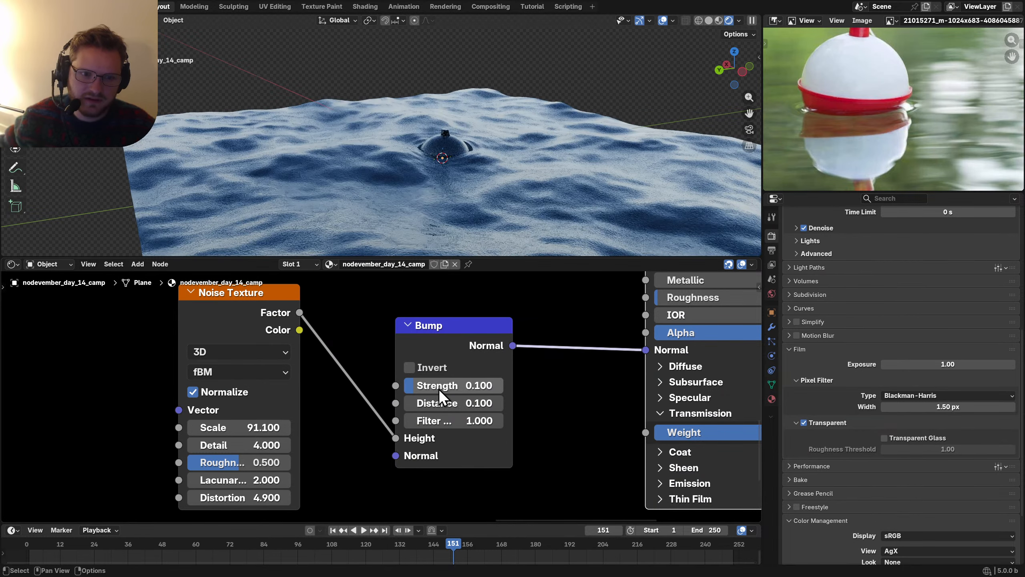
# Step: Set the Noise Texture's Scale to 30 and Distortion to 1, and halve the Bump node's Strength to 0.05
pyautogui.click(236, 428)
pyautogui.write('30')
pyautogui.press('Return')
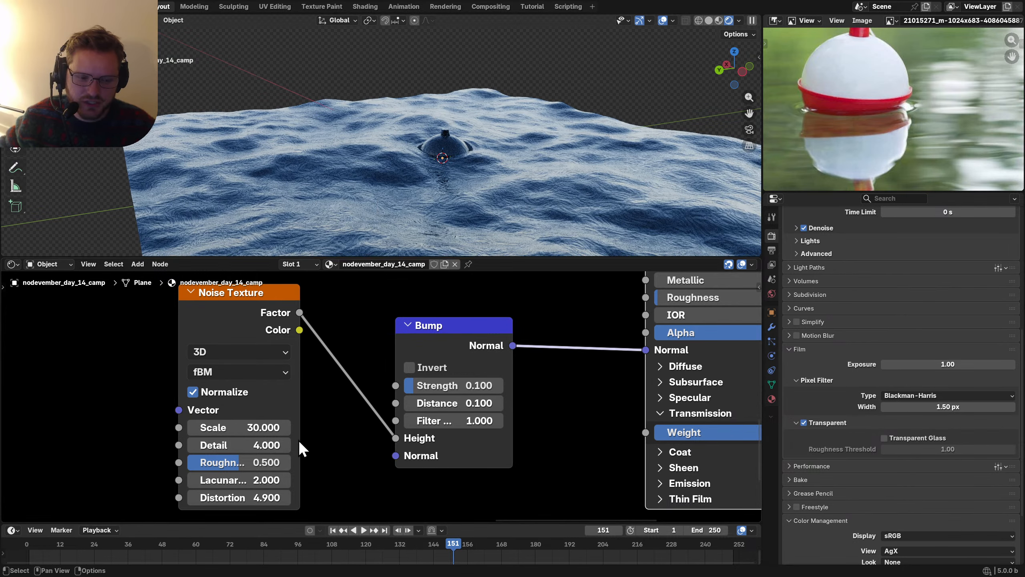
pyautogui.write('/2')
pyautogui.press('Return')
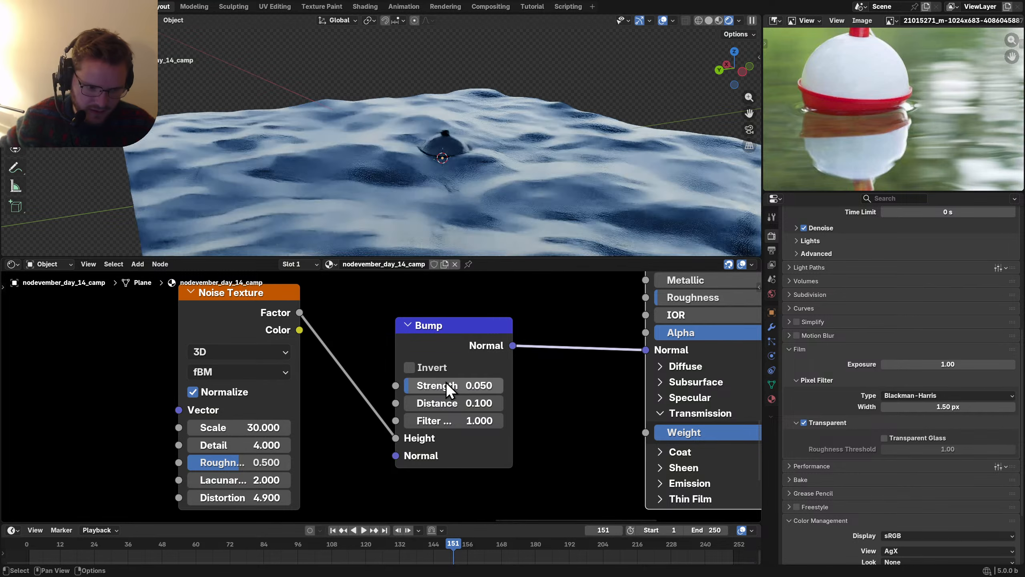
pyautogui.click(235, 500)
pyautogui.write('1')
pyautogui.press('Return')
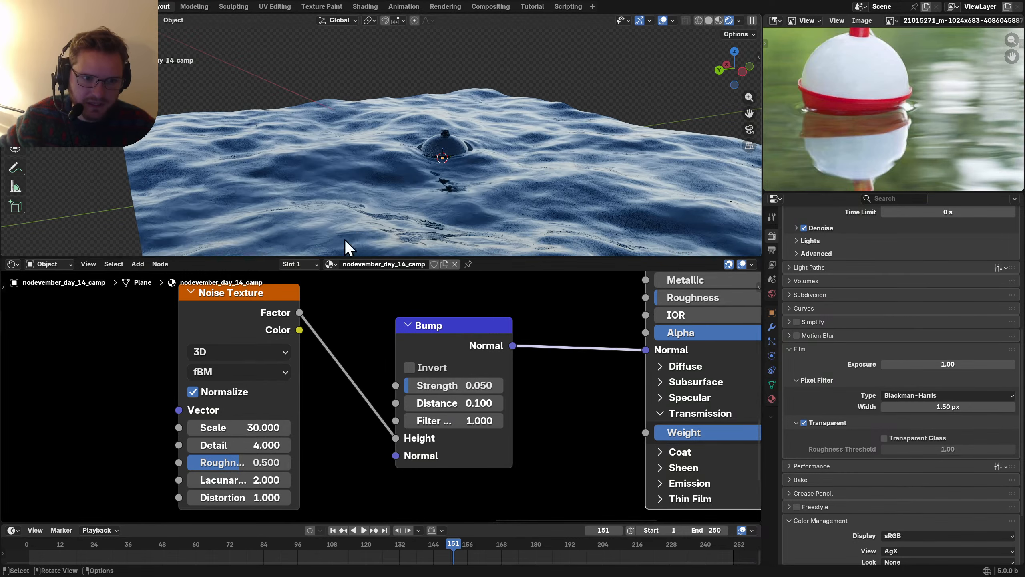
# Step: Try the water without bump by cutting the link into the Principled BSDF's Normal input, and undo the cut
pyautogui.keyDown('shift'); pyautogui.moveTo(413, 197); pyautogui.dragTo(399, 159, button='middle'); pyautogui.keyUp('shift')
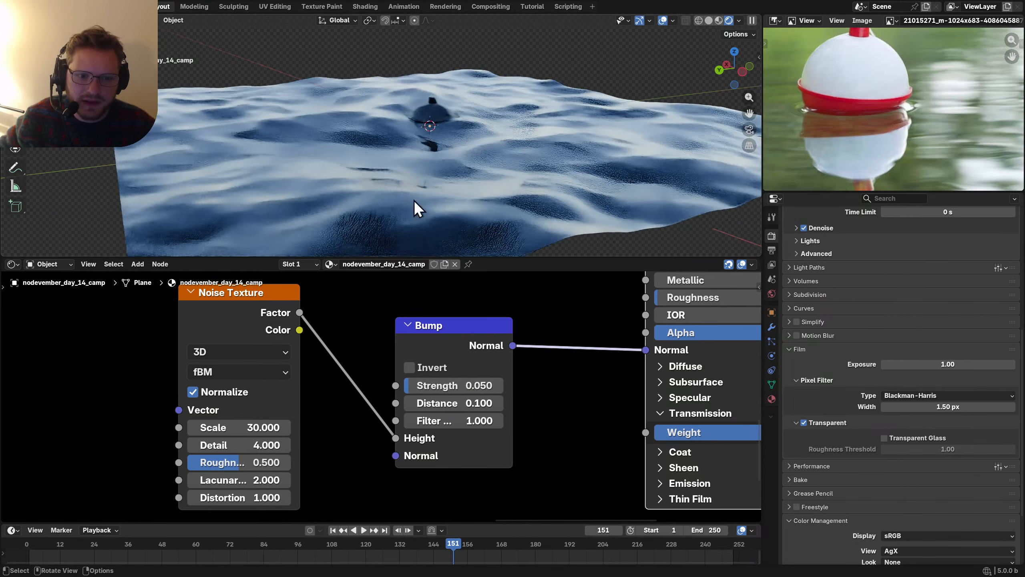
pyautogui.keyDown('ctrl'); pyautogui.moveTo(563, 374); pyautogui.dragTo(564, 342, button='right'); pyautogui.keyUp('ctrl')
pyautogui.hotkey('ctrl', 'z')
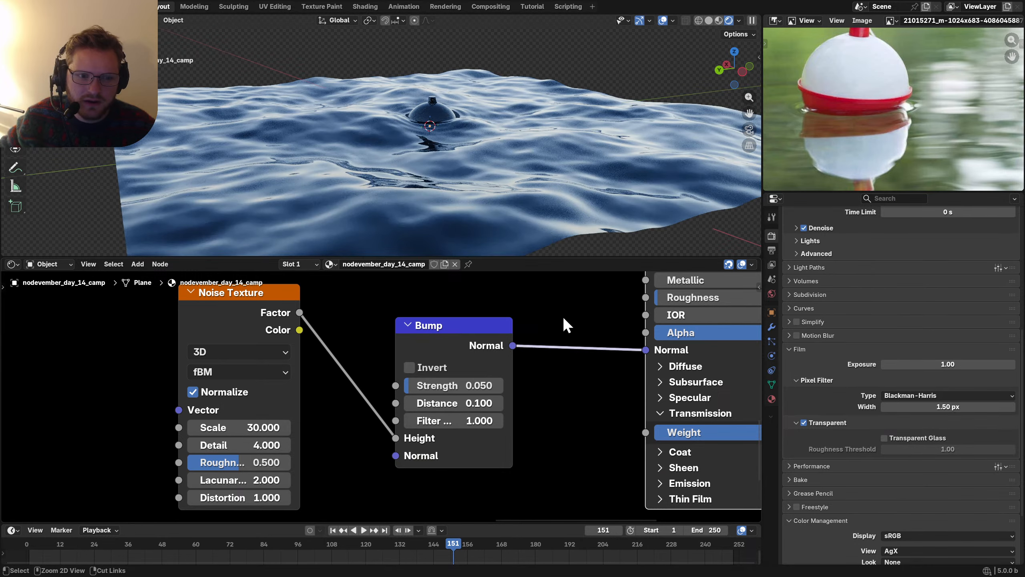
pyautogui.scroll(-2, 429, 132)
pyautogui.moveTo(429, 131); pyautogui.dragTo(412, 204, button='middle')
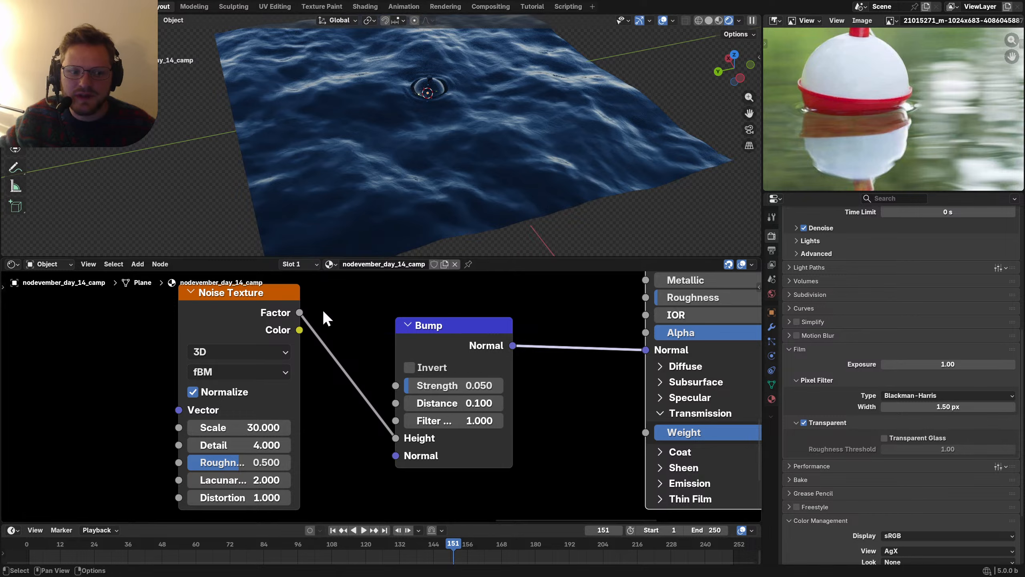
# Step: Preview the Noise Texture on the water surface and play the animation to inspect the pattern around the bobber
pyautogui.keyDown('ctrl'); pyautogui.keyDown('shift'); pyautogui.click(269, 300); pyautogui.keyUp('shift'); pyautogui.keyUp('ctrl')
pyautogui.scroll(3, 450, 159)
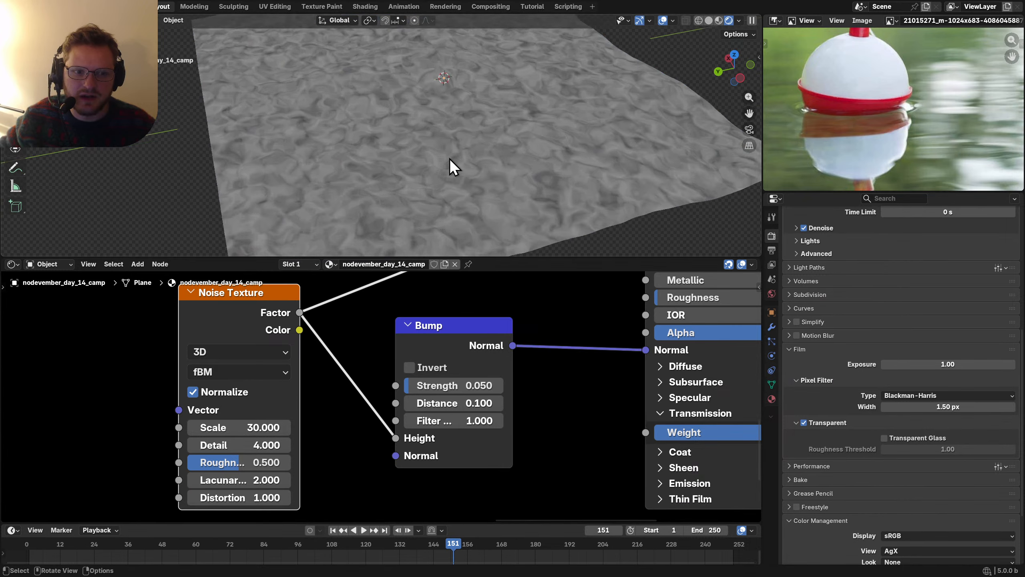
pyautogui.press('space')
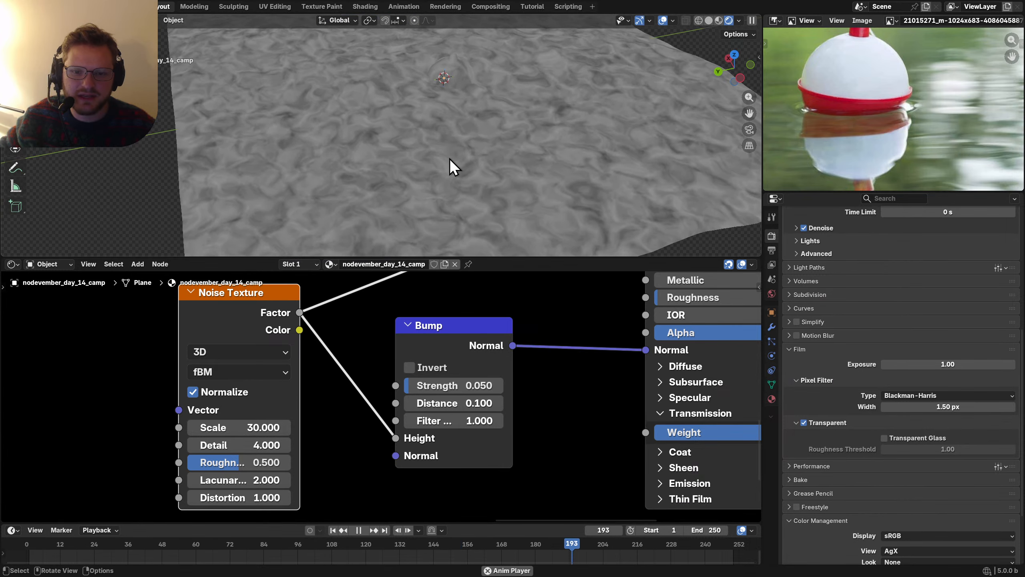
pyautogui.press('space')
pyautogui.moveTo(449, 142); pyautogui.dragTo(417, 95, button='middle')
pyautogui.press('space')
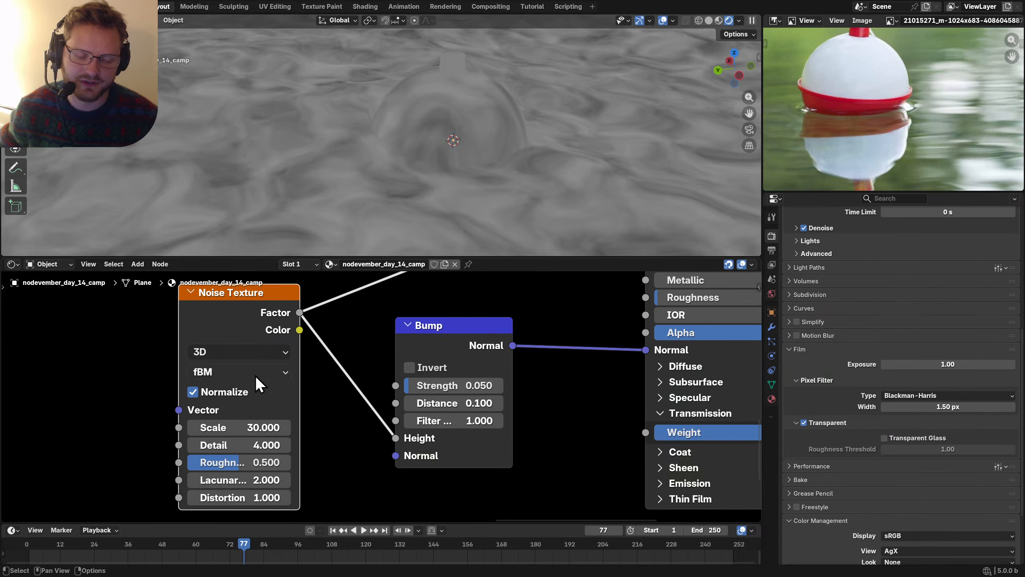
# Step: Save the file, add a Geometry node and connect its Position output to the Noise Texture's Vector input
pyautogui.moveTo(127, 402); pyautogui.dragTo(421, 372, button='middle')
pyautogui.hotkey('ctrl', 's')
pyautogui.hotkey('shift', 'a')
pyautogui.write('position')
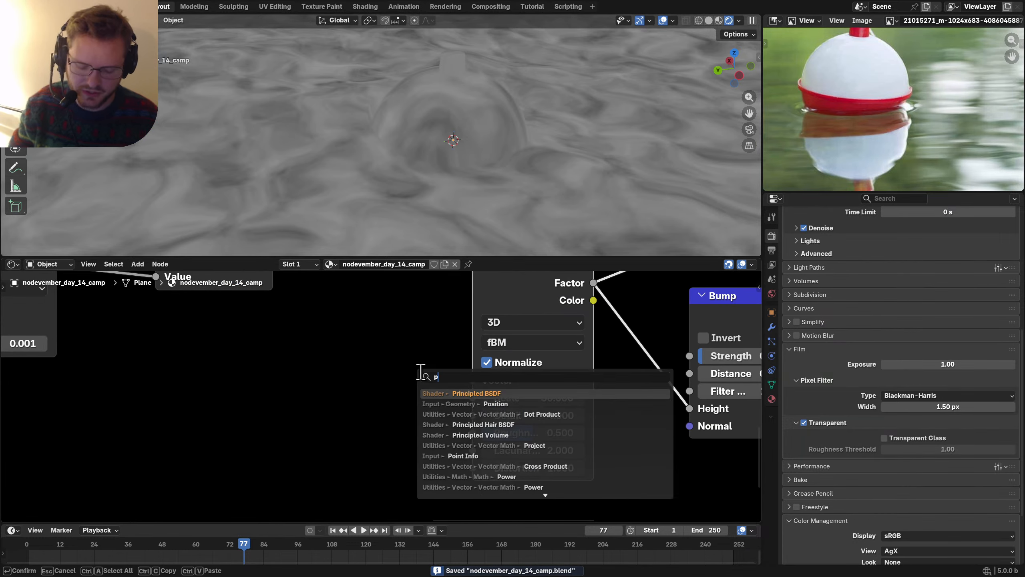
pyautogui.press('Return')
pyautogui.click(209, 374)
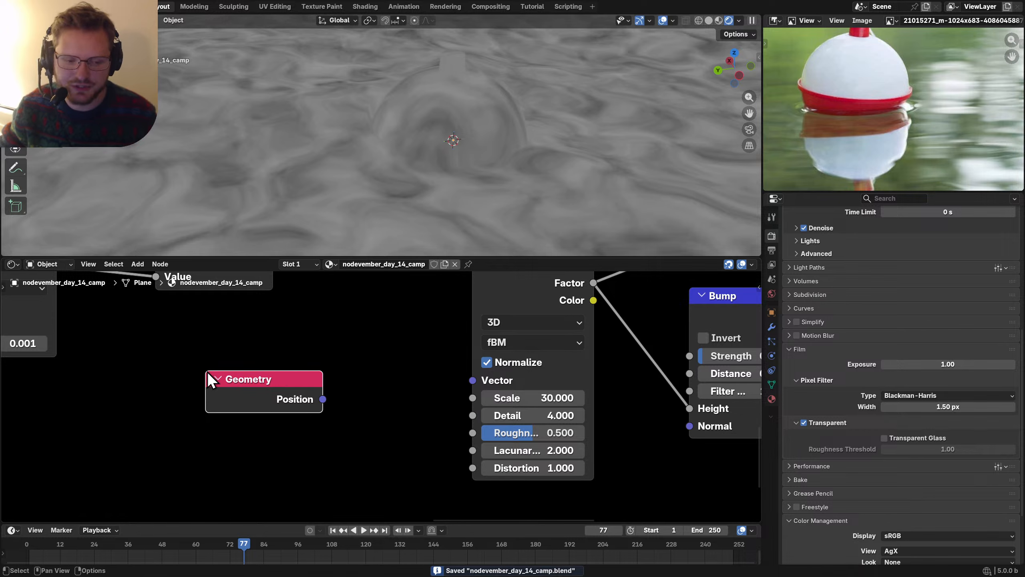
pyautogui.moveTo(465, 378); pyautogui.dragTo(472, 380)
pyautogui.moveTo(300, 386); pyautogui.dragTo(383, 370)
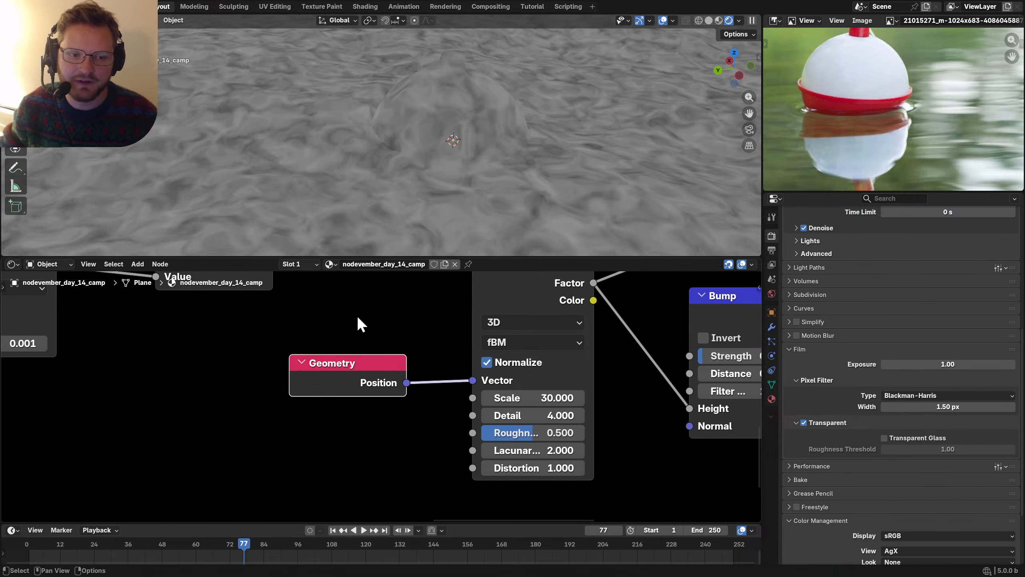
# Step: Play the animation and examine how the position-mapped noise behaves on the moving surface and bobber
pyautogui.press('space')
pyautogui.moveTo(445, 184); pyautogui.dragTo(439, 149, button='middle')
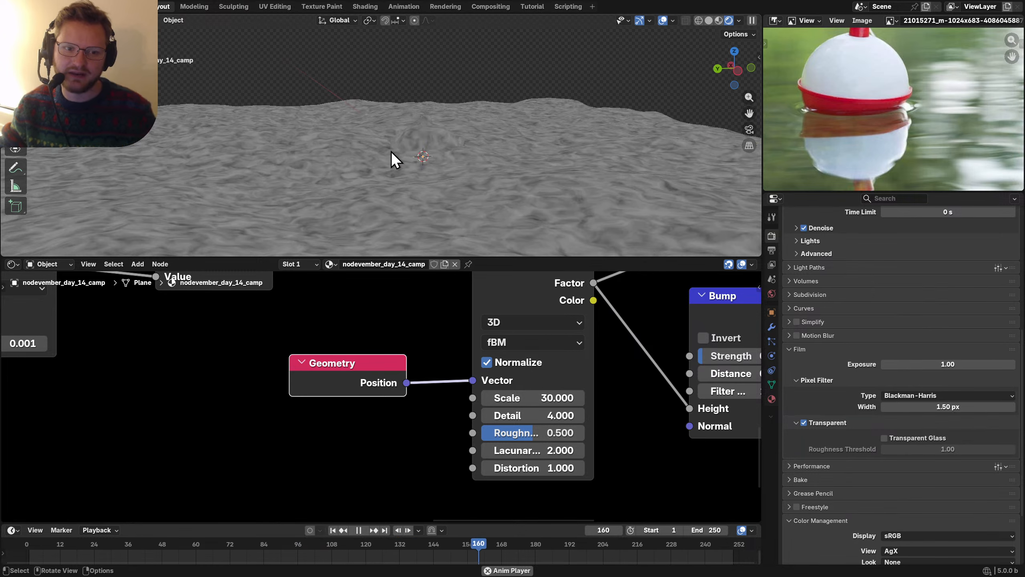
pyautogui.press('space')
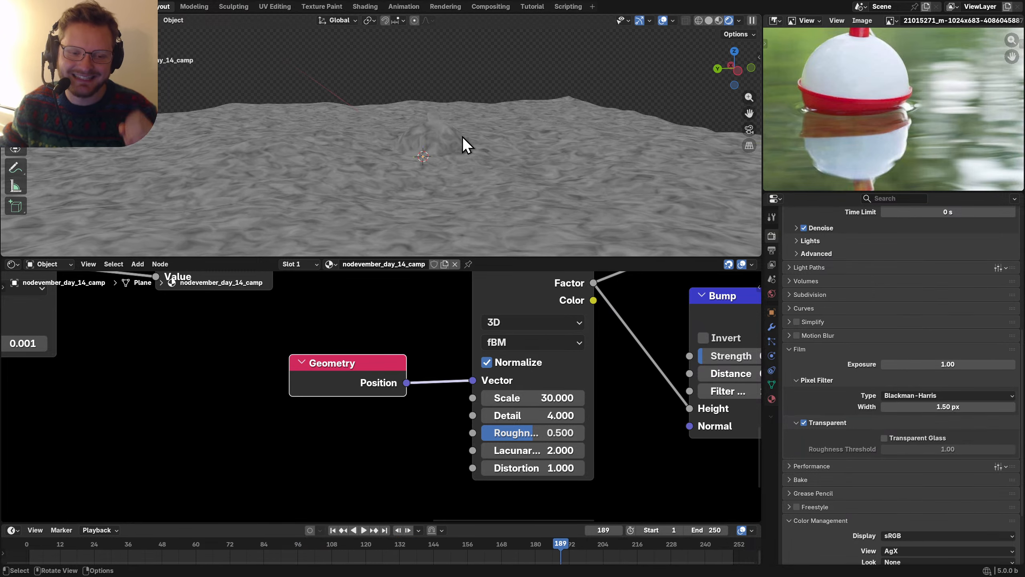
pyautogui.moveTo(462, 136); pyautogui.dragTo(379, 150, button='middle')
# Step: Try a free trackball rotation of the plane's mesh in Edit Mode with the viewport maximized, and restore its original orientation
pyautogui.hotkey('ctrl', 'space')
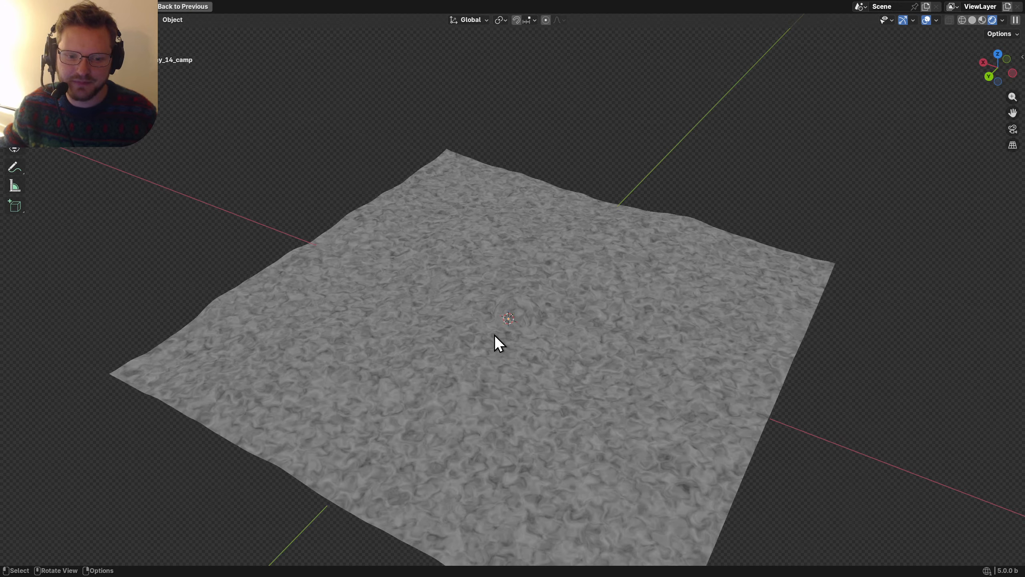
pyautogui.press('Tab')
pyautogui.moveTo(504, 320); pyautogui.dragTo(524, 297, button='middle')
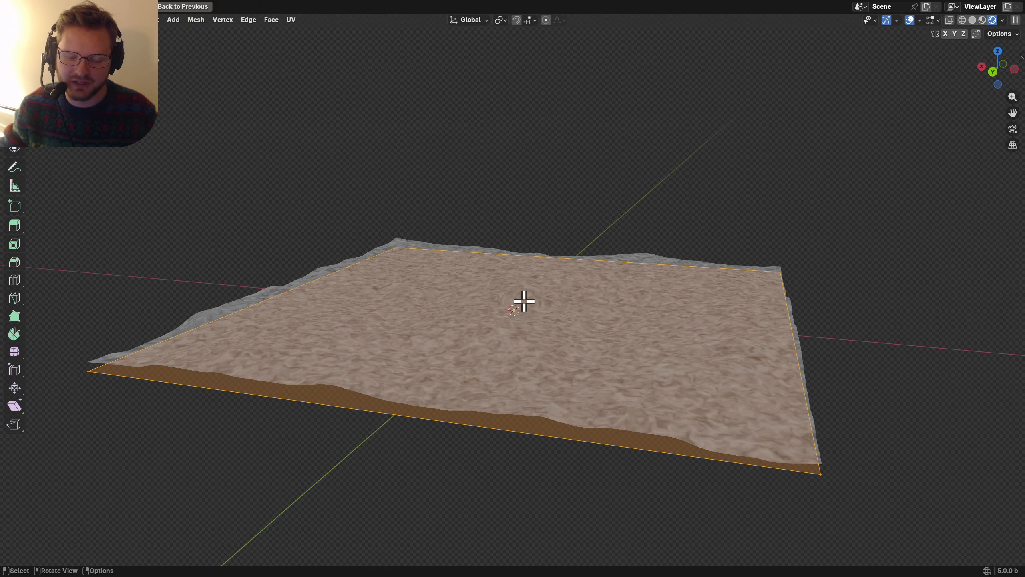
pyautogui.press('r')
pyautogui.press('r')
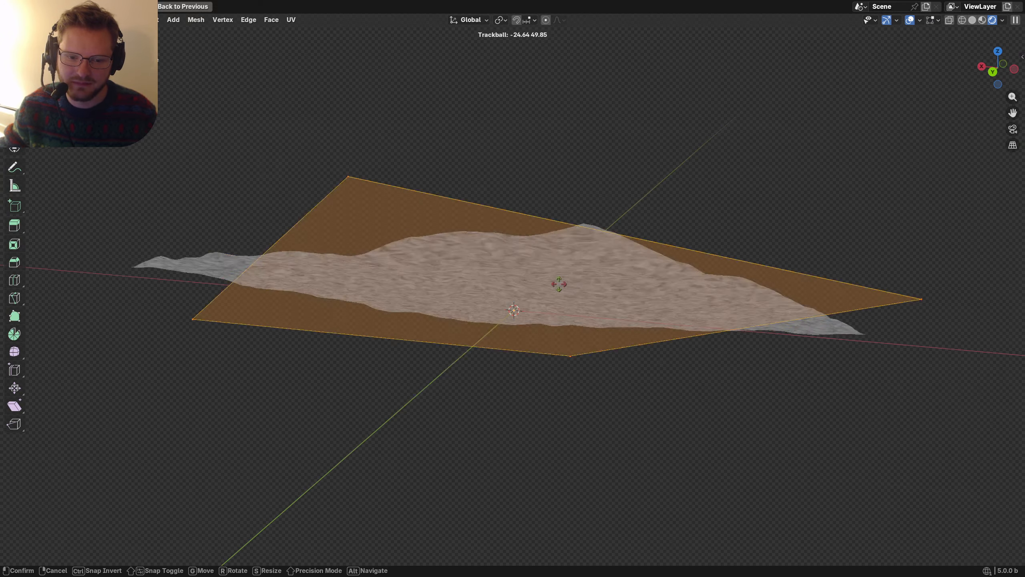
pyautogui.click(514, 304)
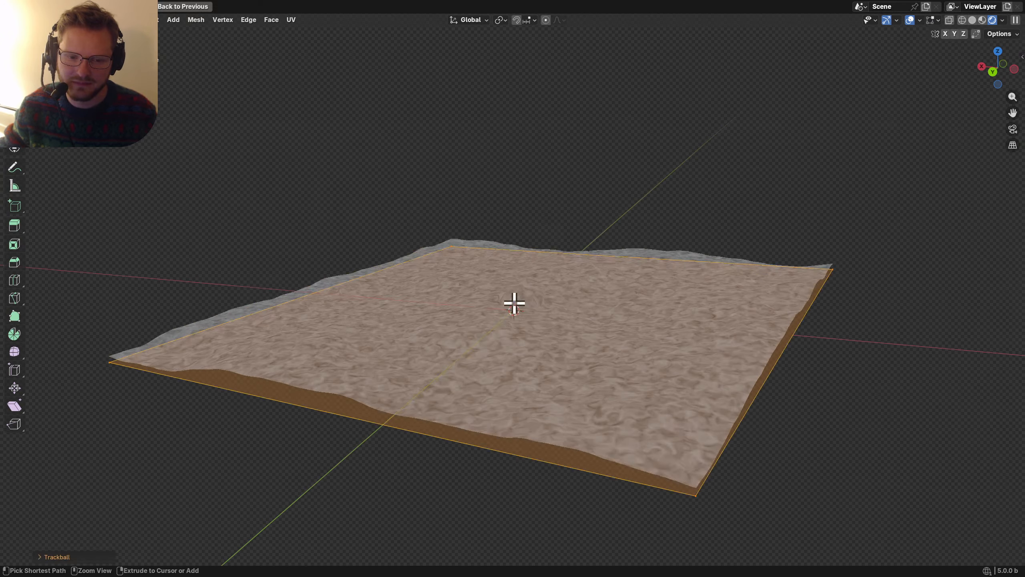
pyautogui.hotkey('alt', 'a')
pyautogui.press('Tab')
pyautogui.hotkey('ctrl', 'space')
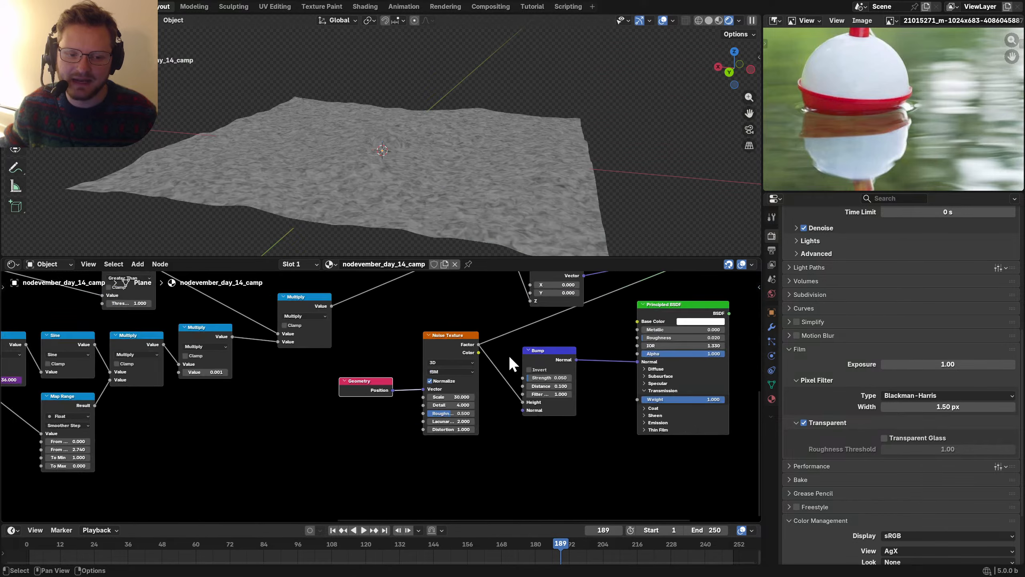
# Step: Reposition the Material Output node and delete the unconnected Principled BSDF beneath it
pyautogui.scroll(-8, 510, 356)
pyautogui.moveTo(654, 332); pyautogui.dragTo(562, 352, button='middle')
pyautogui.scroll(5, 562, 352)
pyautogui.moveTo(580, 291); pyautogui.dragTo(602, 327)
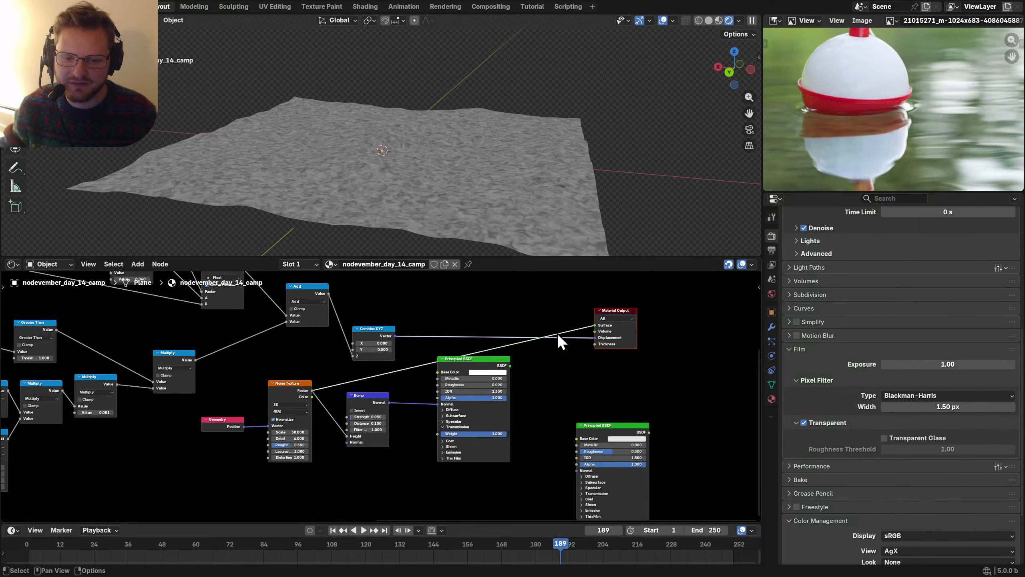
pyautogui.click(618, 425)
pyautogui.press('x')
pyautogui.moveTo(577, 124); pyautogui.dragTo(381, 103, button='middle')
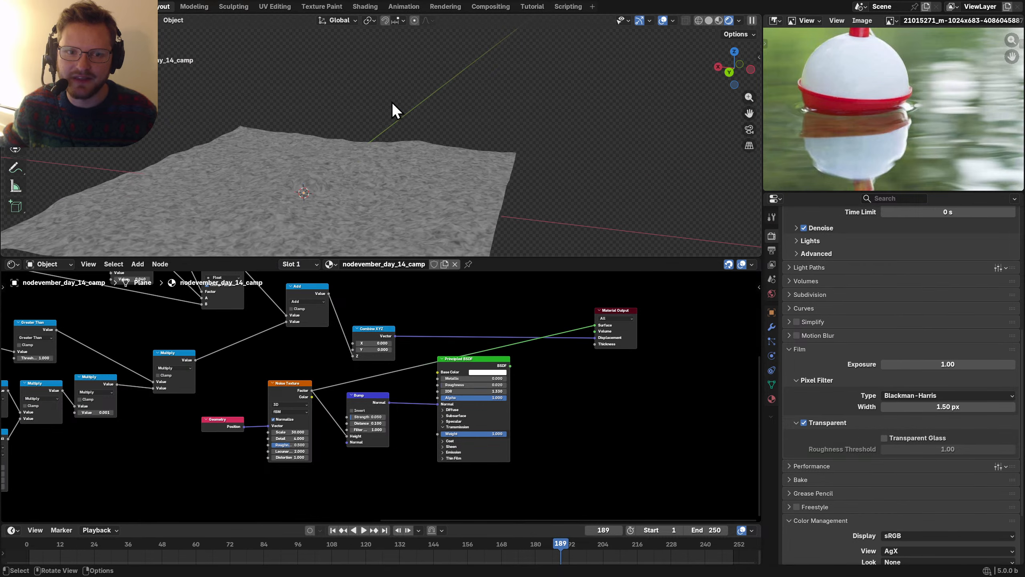
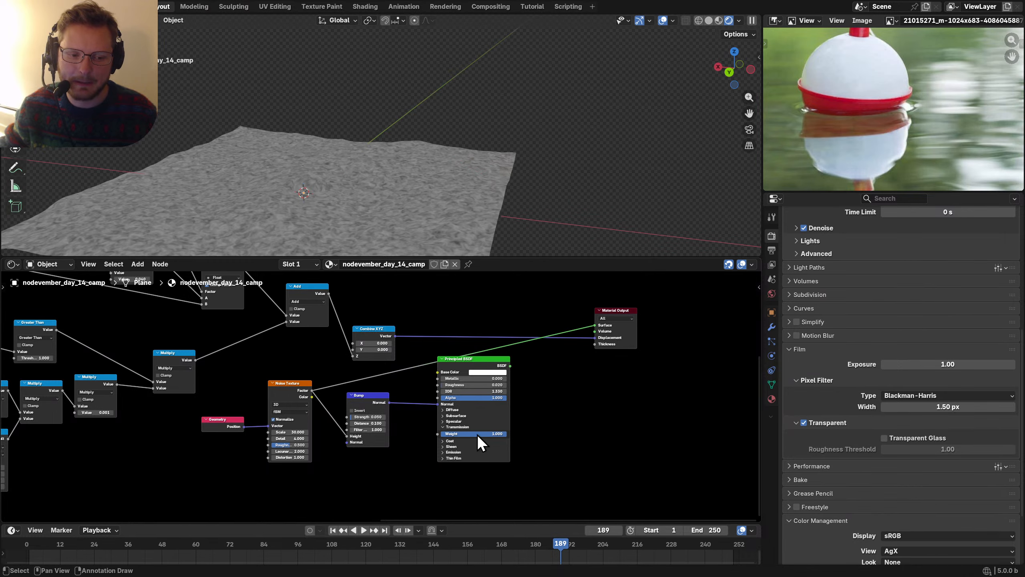
# Step: Move the Material Output and the noise, bump and shader nodes farther along, leaving room between Geometry and Noise Texture
pyautogui.moveTo(656, 408); pyautogui.dragTo(551, 279)
pyautogui.press('g')
pyautogui.click(738, 287)
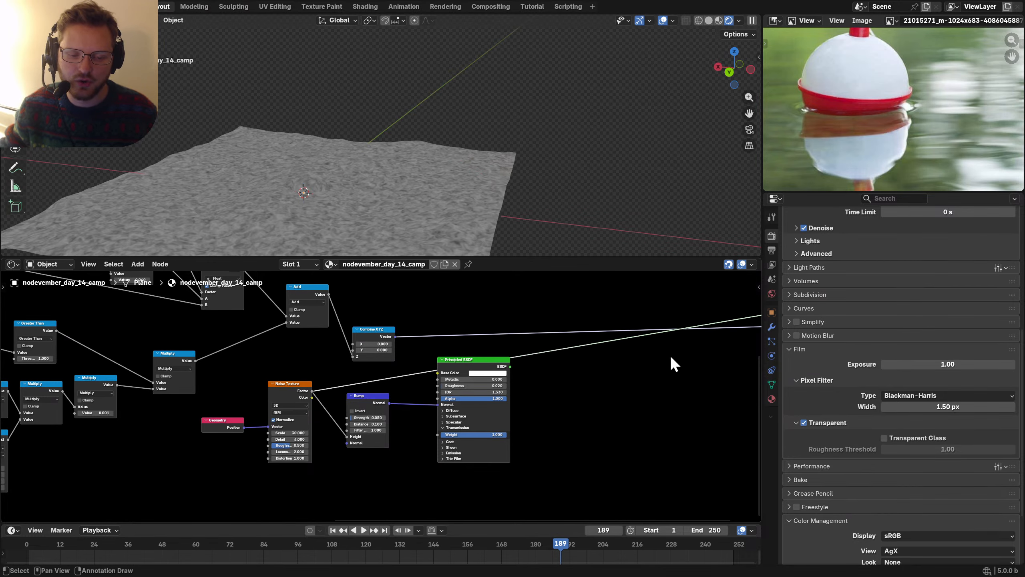
pyautogui.moveTo(573, 421); pyautogui.dragTo(217, 400)
pyautogui.press('g')
pyautogui.scroll(2, 389, 384)
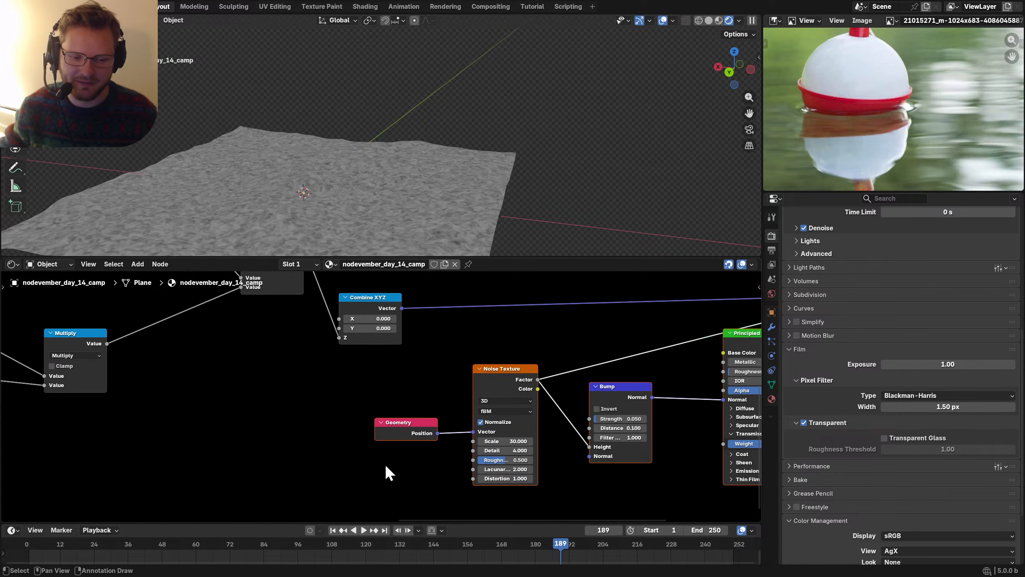
pyautogui.scroll(1, 405, 396)
pyautogui.press('Escape')
# Step: Insert a Vector Math node set to Add on the link between Geometry's Position and the Noise Texture's Vector
pyautogui.hotkey('shift', 'a')
pyautogui.write('vec')
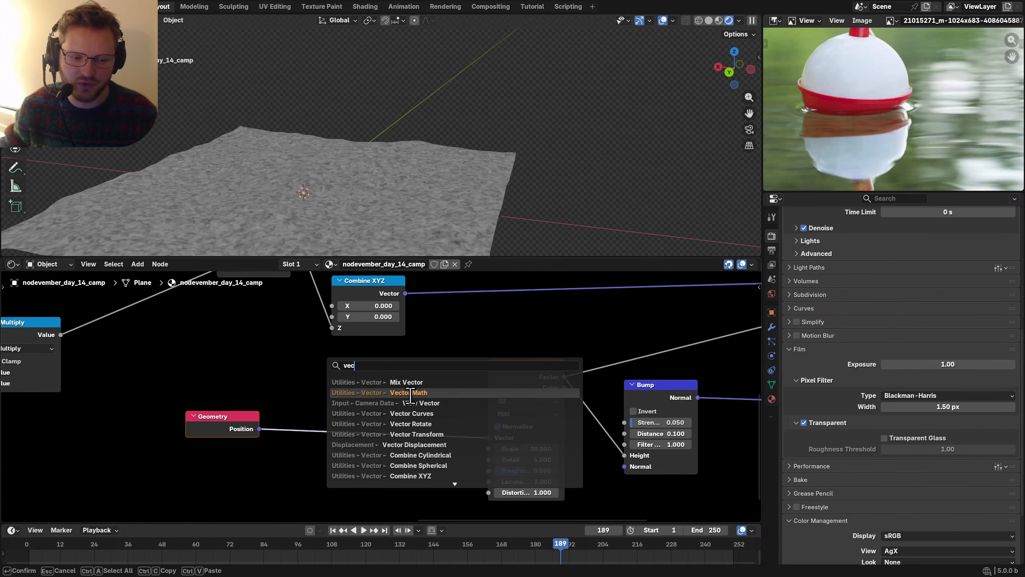
pyautogui.click(408, 392)
pyautogui.click(366, 389)
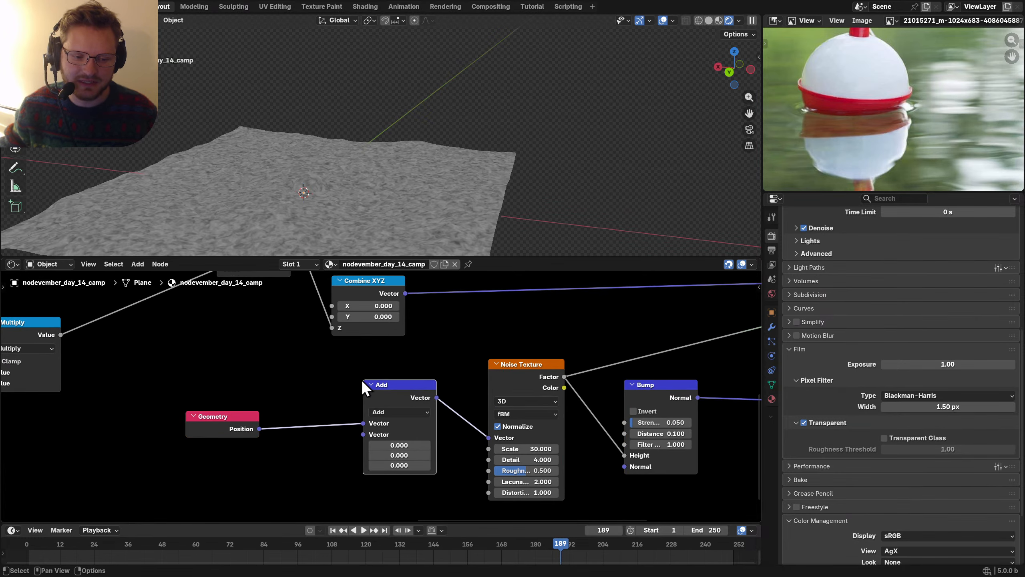
# Step: Move the Combine XYZ node back near Geometry and connect its Vector output to the Vector Math node's second input
pyautogui.press('g')
pyautogui.click(214, 333)
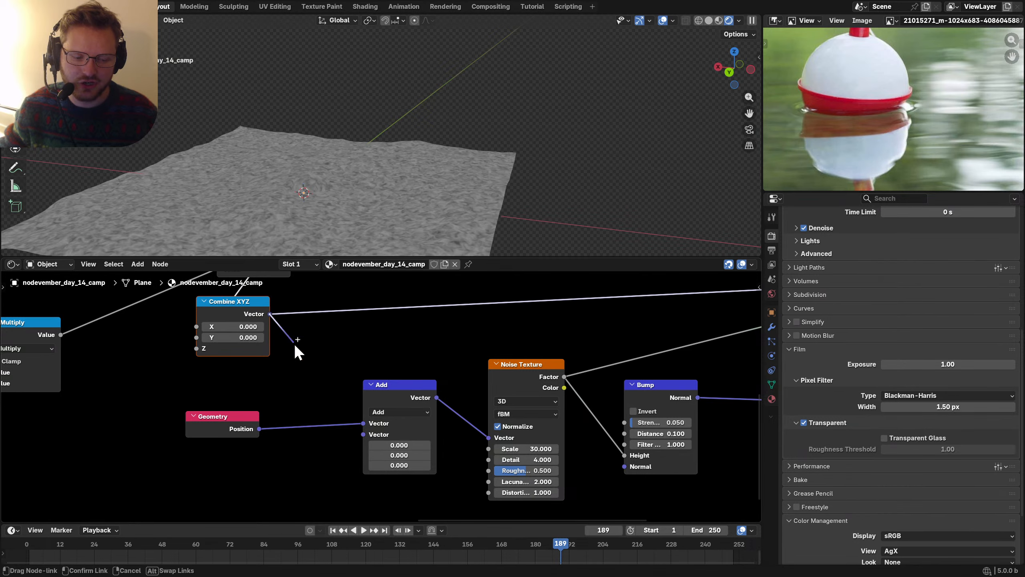
pyautogui.moveTo(357, 433); pyautogui.dragTo(357, 433)
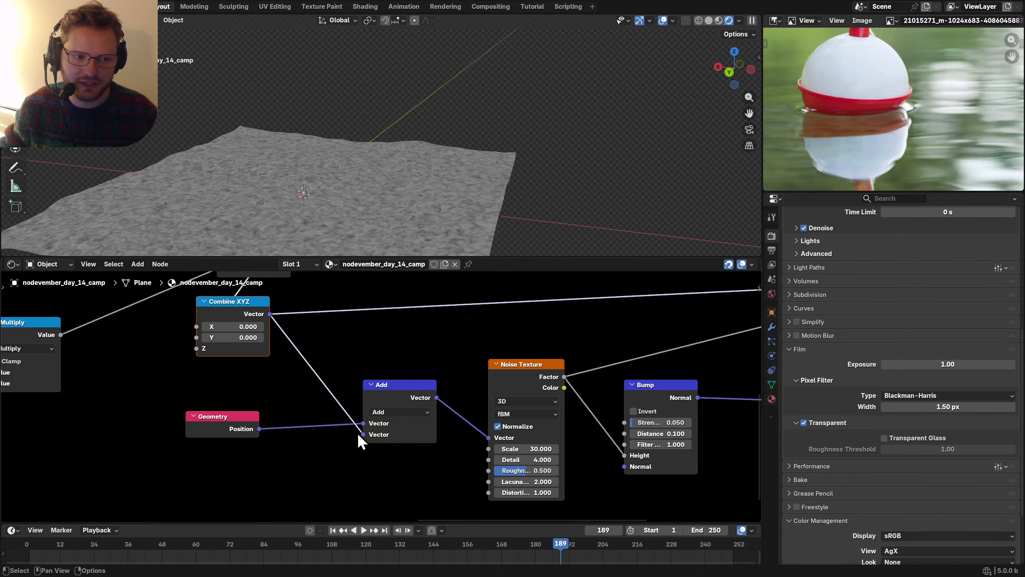
# Step: Play the animation close to the bobber to examine how the noise moves with the added displacement vector
pyautogui.keyDown('shift'); pyautogui.moveTo(358, 182); pyautogui.dragTo(398, 130, button='middle'); pyautogui.keyUp('shift')
pyautogui.scroll(2, 397, 131)
pyautogui.scroll(1, 382, 126)
pyautogui.press('space')
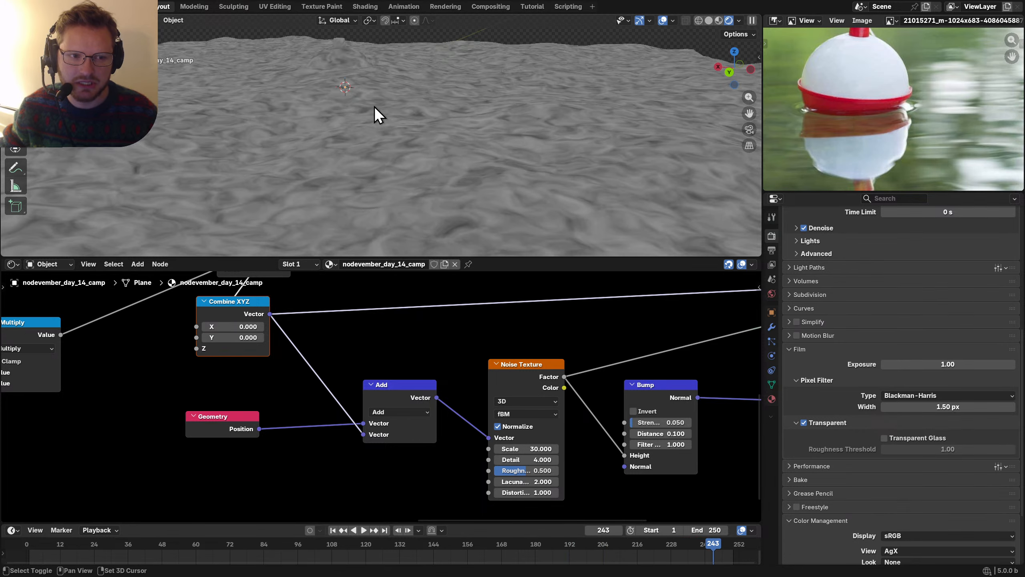
pyautogui.keyDown('shift'); pyautogui.moveTo(367, 85); pyautogui.dragTo(402, 149, button='middle'); pyautogui.keyUp('shift')
pyautogui.scroll(5, 400, 159)
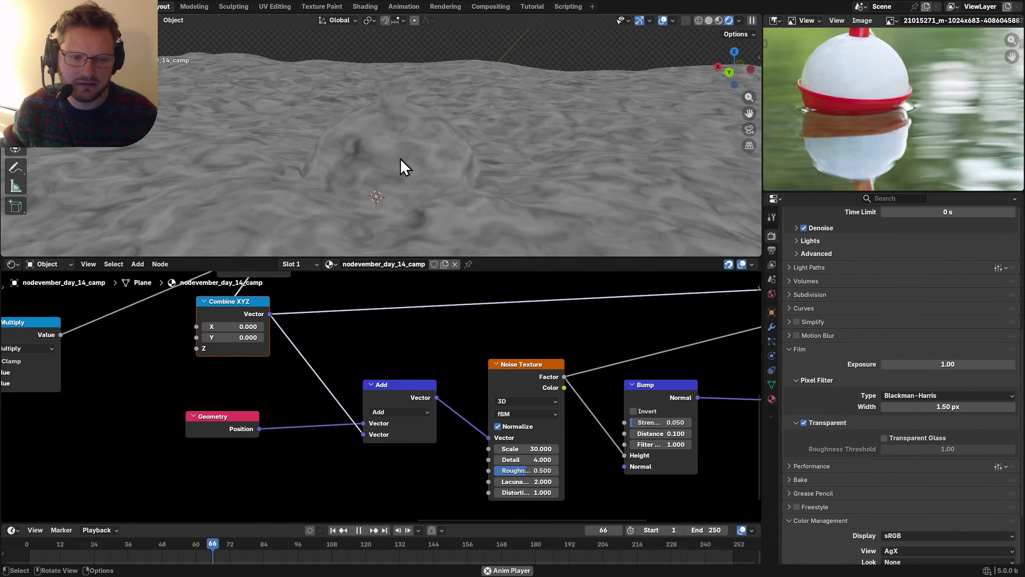
pyautogui.press('space')
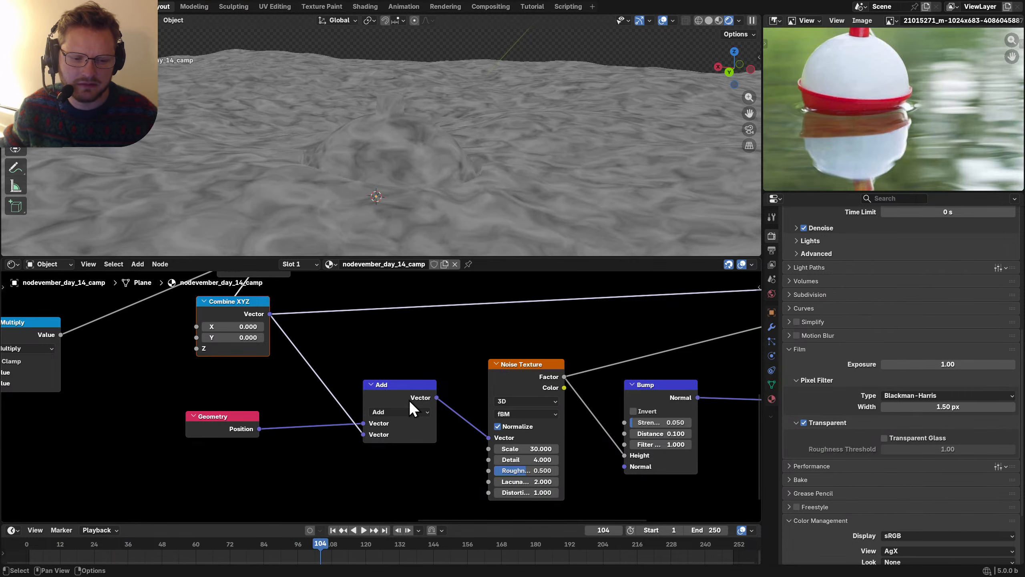
# Step: Change the Vector Math operation to Subtract and check the animated noise, including from the top view
pyautogui.click(402, 412)
pyautogui.click(403, 415)
pyautogui.press('space')
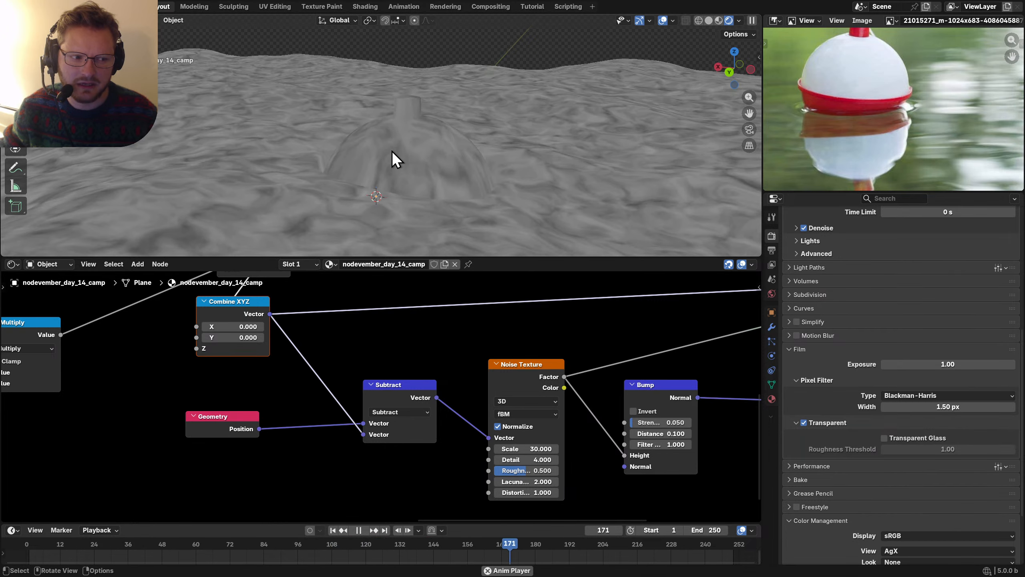
pyautogui.press('KP_7')
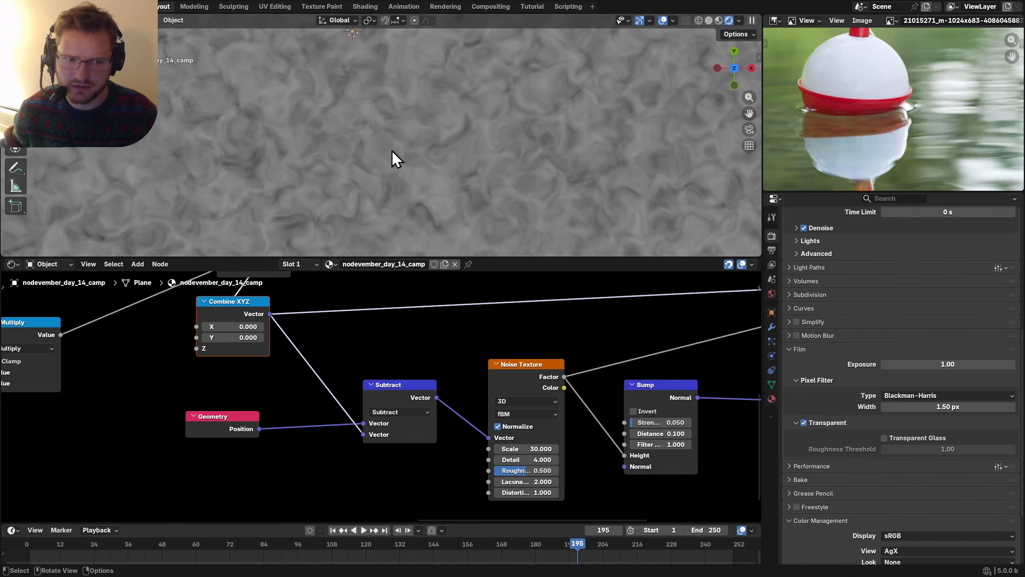
# Step: Set the Vector Math operation back to Add and play the animation to check the noise across the water plane
pyautogui.press('space')
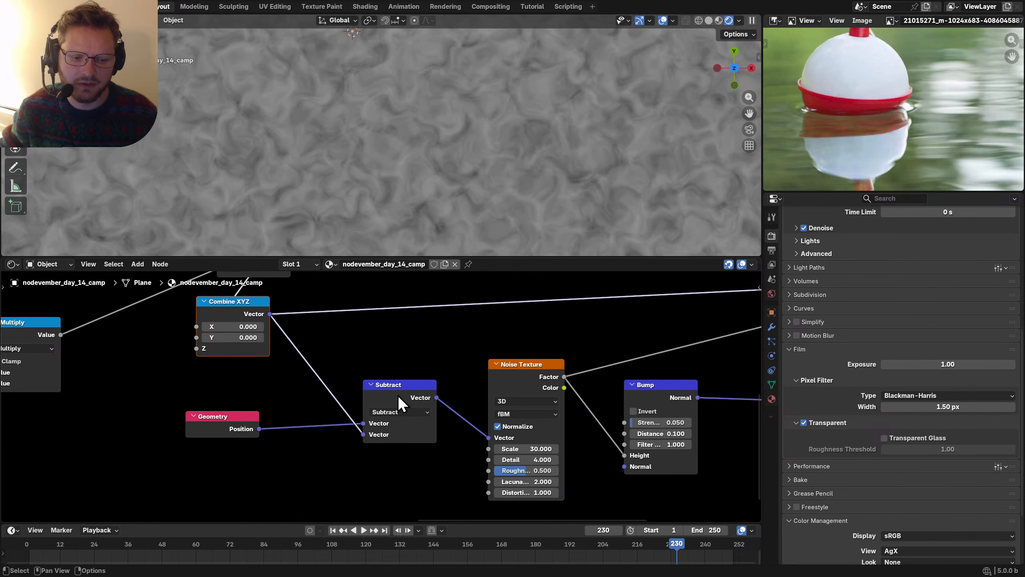
pyautogui.click(391, 412)
pyautogui.press('a')
pyautogui.press('space')
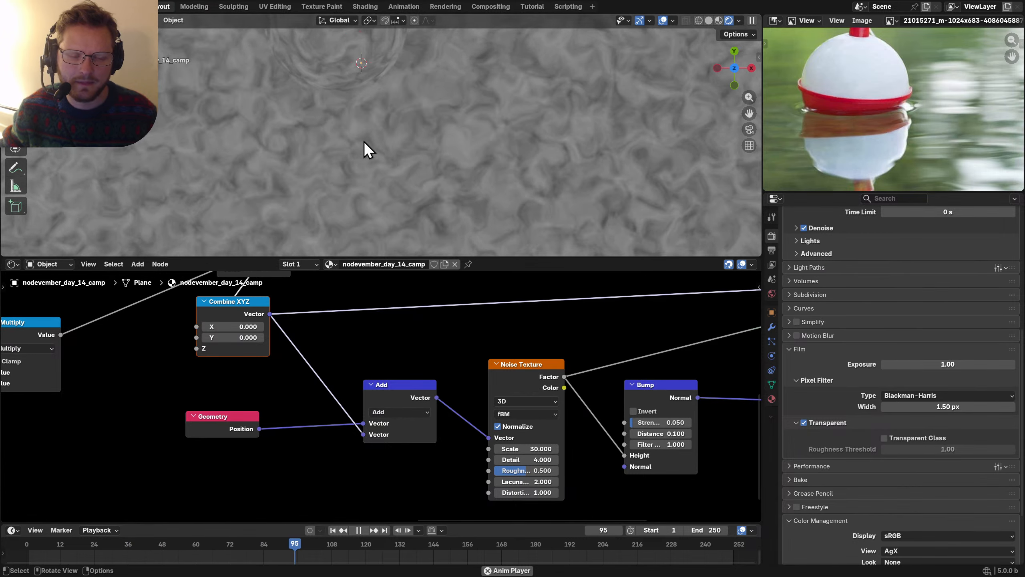
pyautogui.scroll(-5, 363, 141)
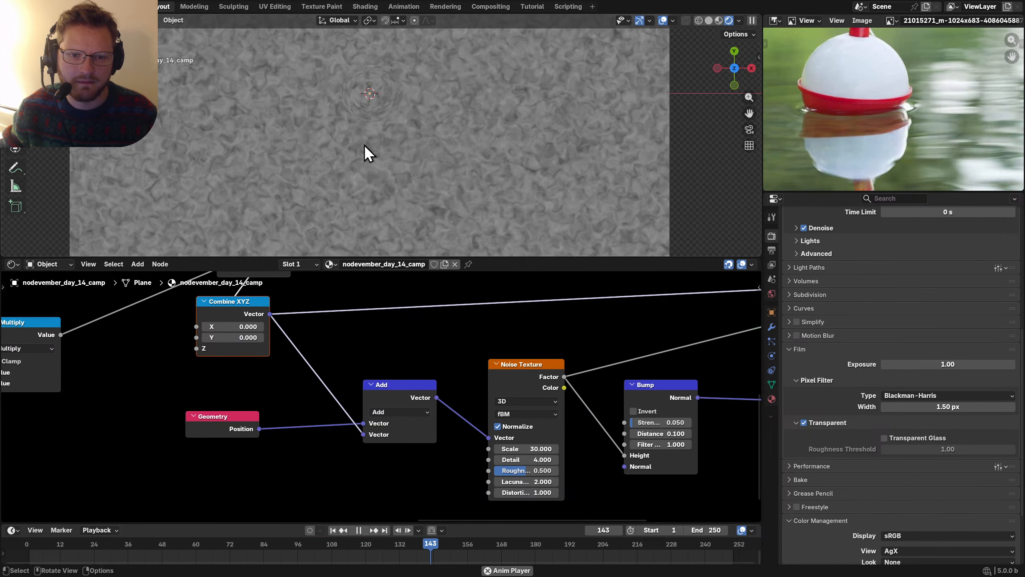
pyautogui.press('space')
# Step: Move the Principled BSDF and Bump nodes lower in the graph, next to the Noise Texture
pyautogui.scroll(-3, 368, 374)
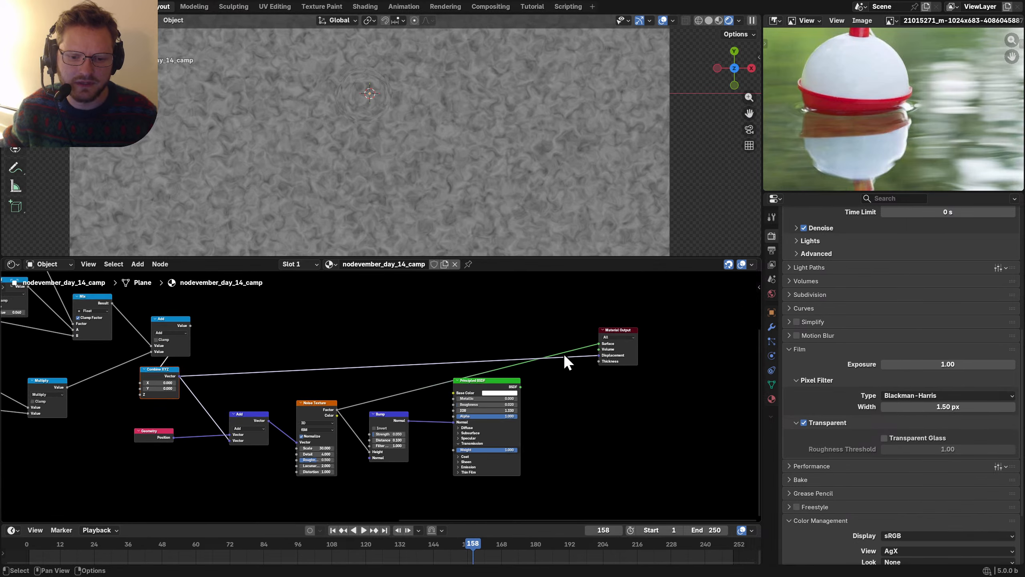
pyautogui.moveTo(486, 426); pyautogui.dragTo(452, 422)
pyautogui.press('g')
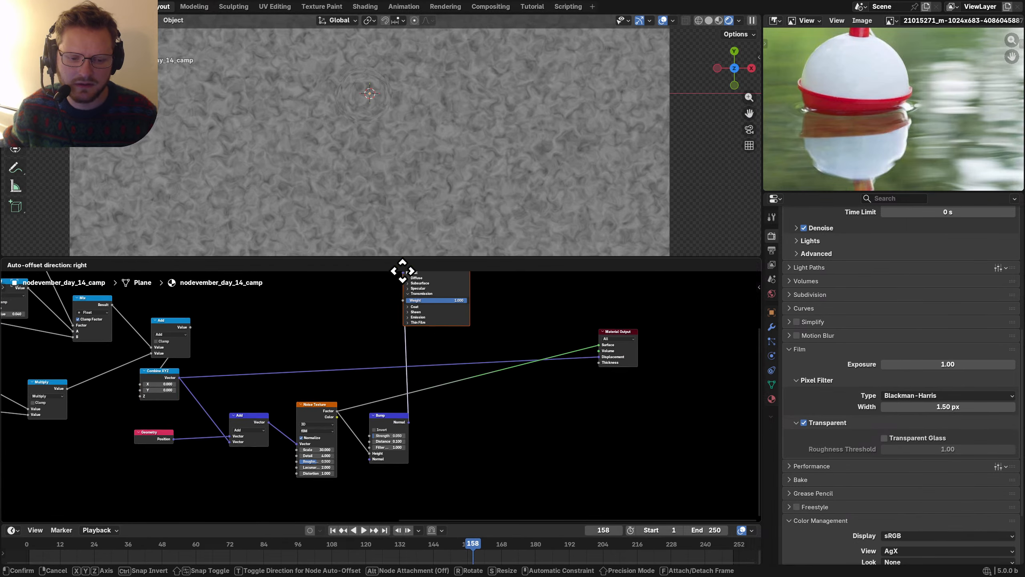
pyautogui.click(434, 488)
pyautogui.moveTo(374, 469); pyautogui.dragTo(363, 438)
pyautogui.press('g')
pyautogui.click(369, 482)
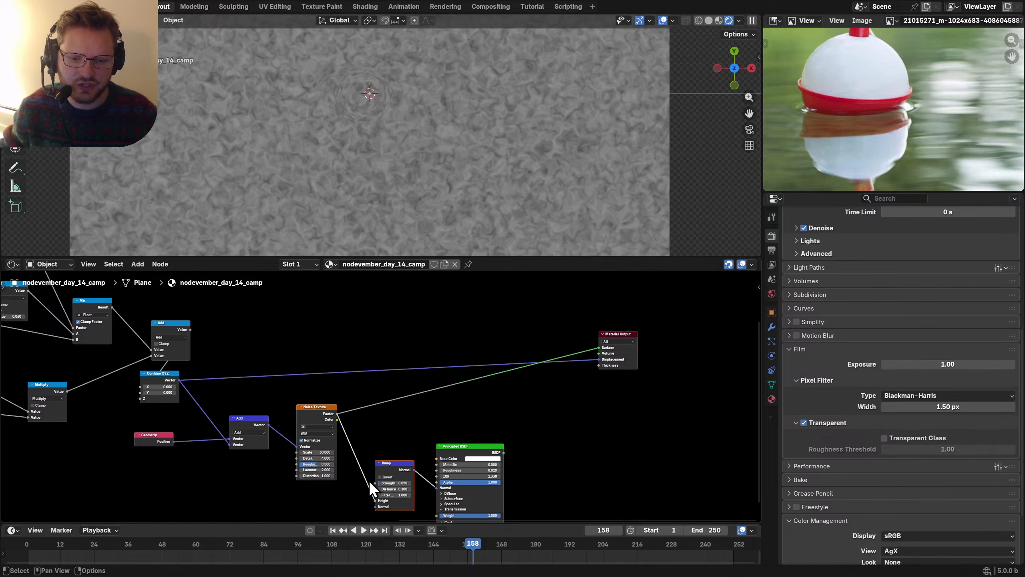
# Step: Play the animation from an oblique view of the water plane to examine how the noise moves with the waves
pyautogui.press('space')
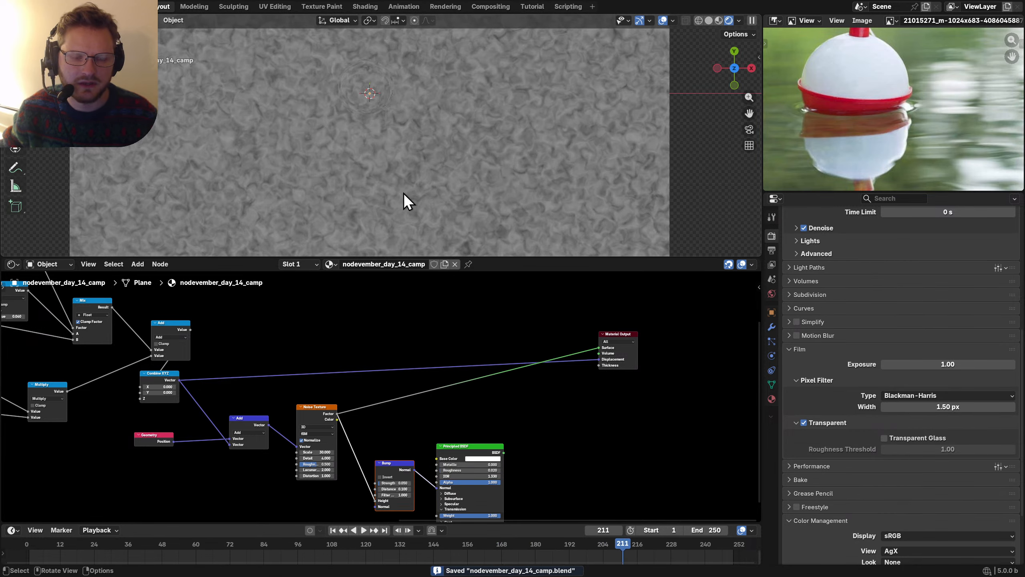
pyautogui.moveTo(403, 192); pyautogui.dragTo(378, 170, button='middle')
pyautogui.press('space')
pyautogui.click(453, 103)
pyautogui.press('n')
pyautogui.press('n')
pyautogui.press('space')
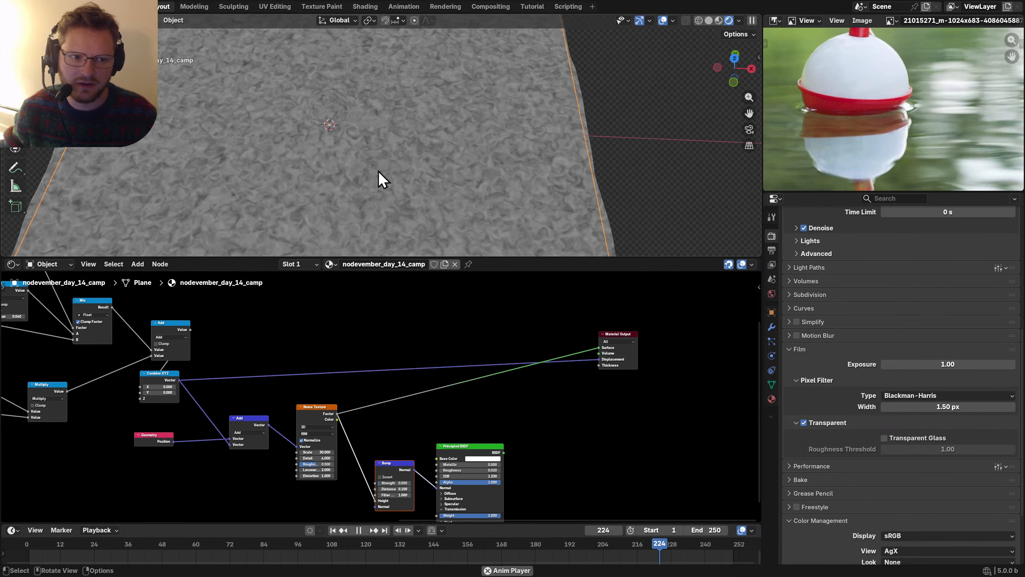
pyautogui.press('space')
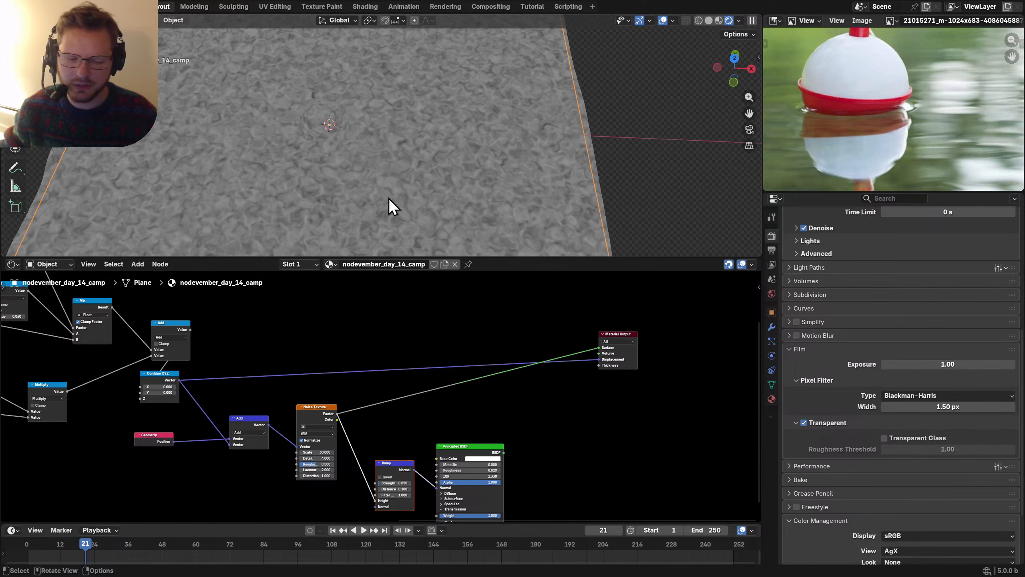
# Step: Move the Combine XYZ node slightly closer to the Vector Math node
pyautogui.moveTo(221, 438); pyautogui.dragTo(386, 420, button='middle')
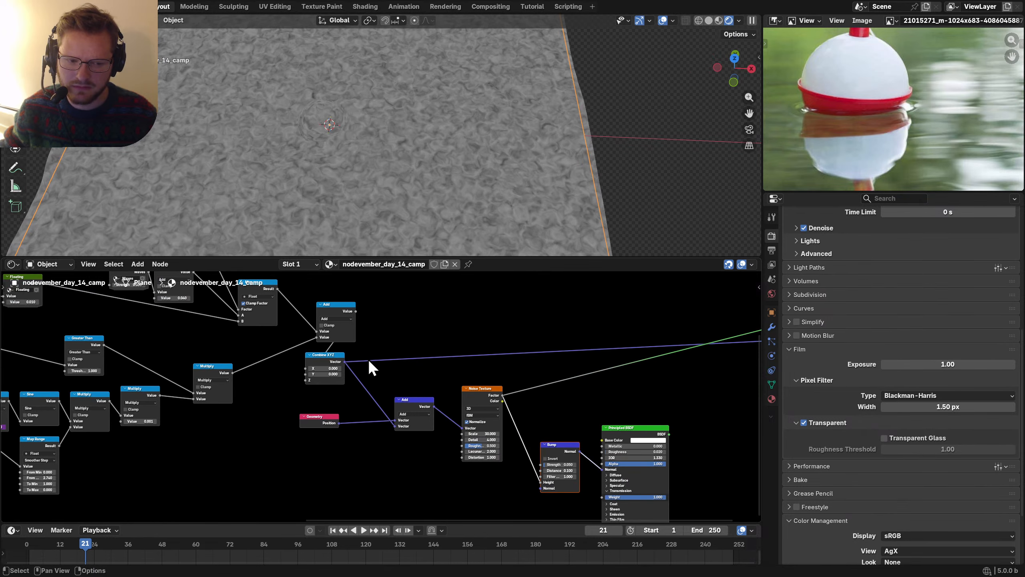
pyautogui.moveTo(341, 359); pyautogui.dragTo(340, 359)
pyautogui.press('g')
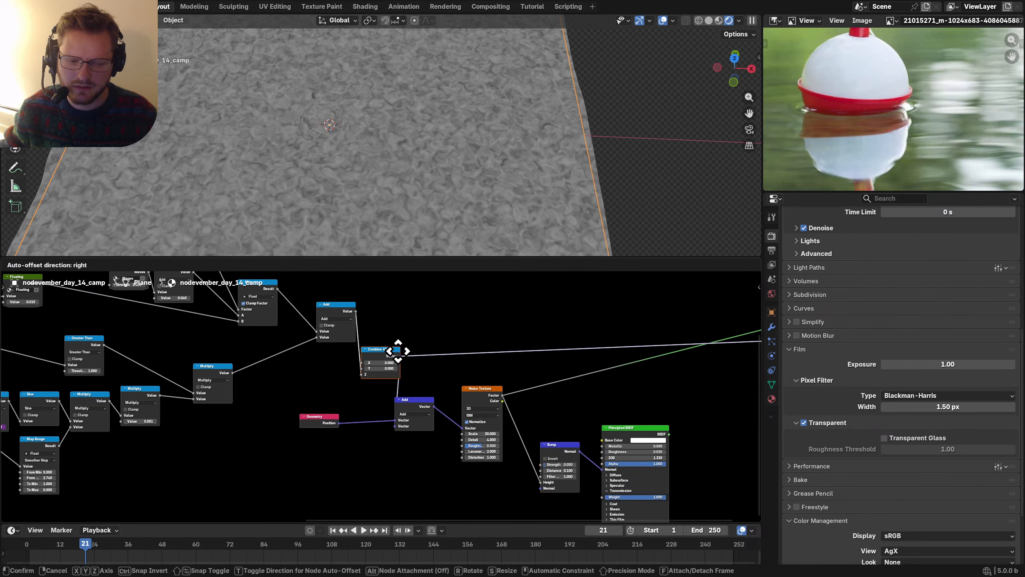
pyautogui.click(363, 353)
# Step: Switch the Vector Math operation to Subtract and play the animation close to the water surface to check the noise
pyautogui.click(410, 413)
pyautogui.click(411, 427)
pyautogui.press('space')
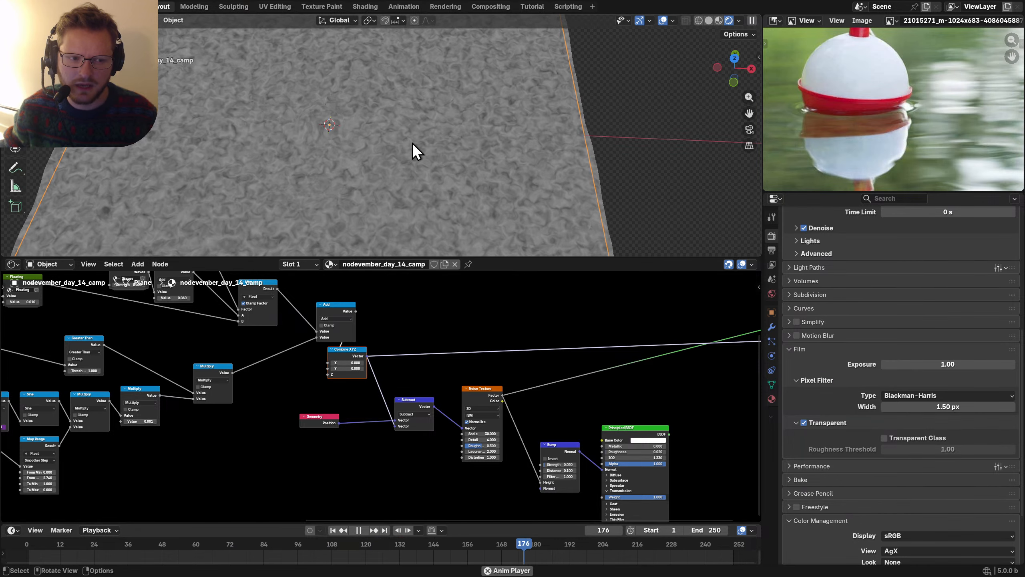
pyautogui.scroll(3, 405, 160)
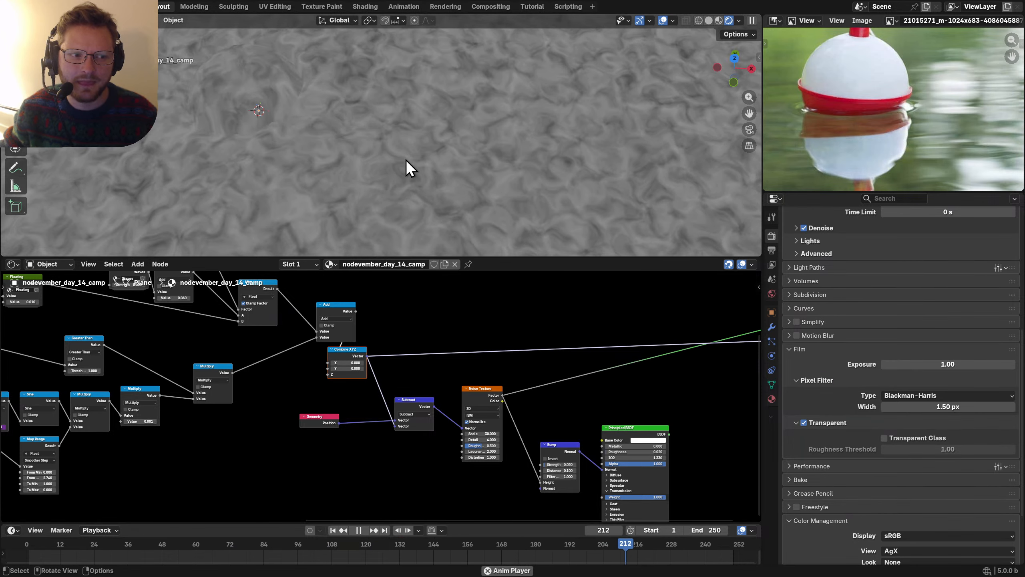
pyautogui.press('space')
# Step: Return the Vector Math operation to Add and briefly replay the animation for comparison
pyautogui.click(420, 417)
pyautogui.click(420, 408)
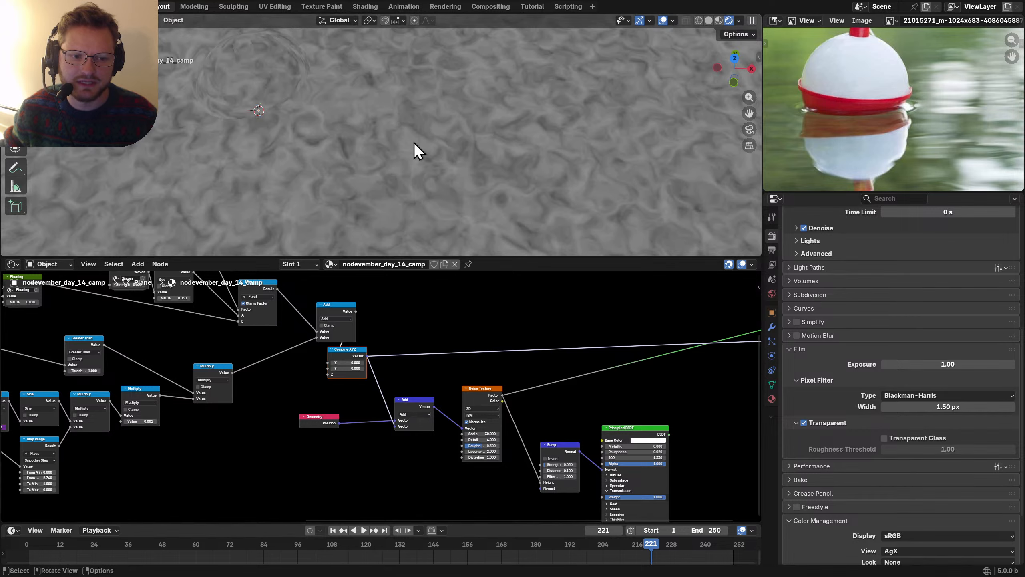
pyautogui.press('space')
pyautogui.press('space')
# Step: Save the file and open the Waves node group for editing
pyautogui.scroll(-6, 382, 398)
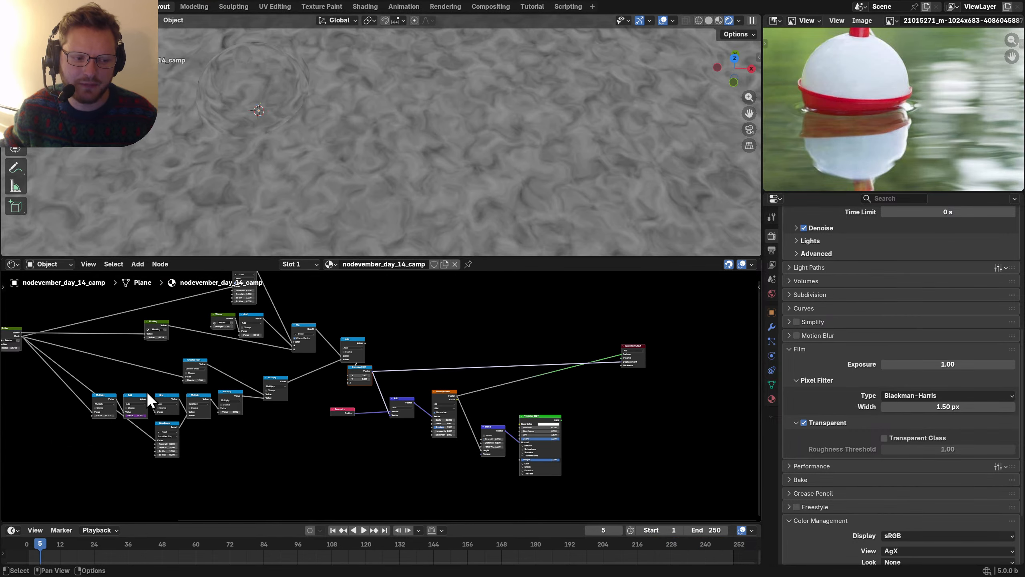
pyautogui.moveTo(146, 394); pyautogui.dragTo(416, 389, button='middle')
pyautogui.hotkey('ctrl', 's')
pyautogui.moveTo(251, 345); pyautogui.dragTo(52, 365, button='middle')
pyautogui.scroll(4, 411, 366)
pyautogui.scroll(-9, 460, 365)
pyautogui.scroll(7, 398, 378)
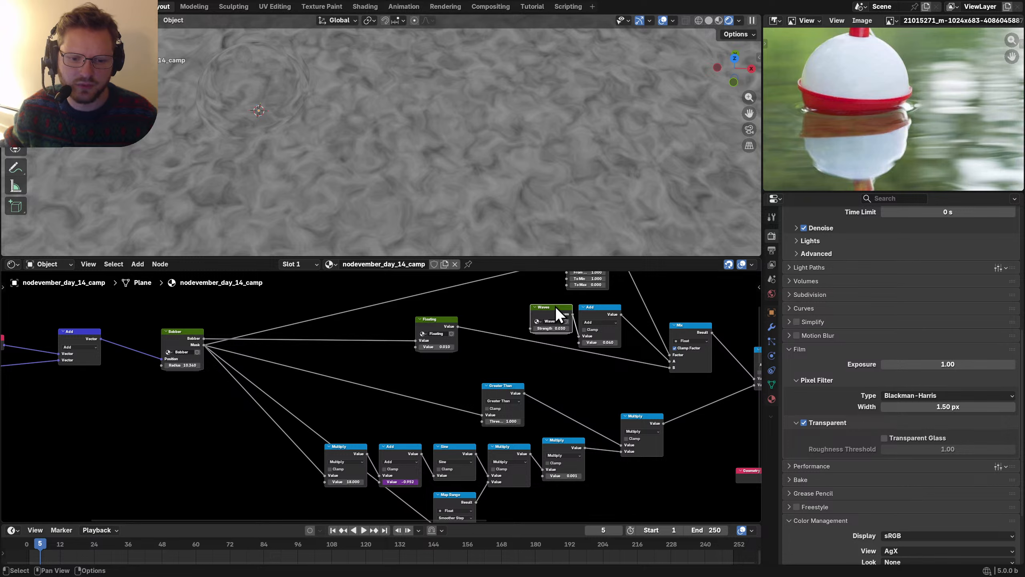
pyautogui.press('Tab')
pyautogui.hotkey('ctrl', 's')
# Step: Delete the driver on W of the upper Noise Texture in the Waves group and test the animation
pyautogui.rightClick(412, 357)
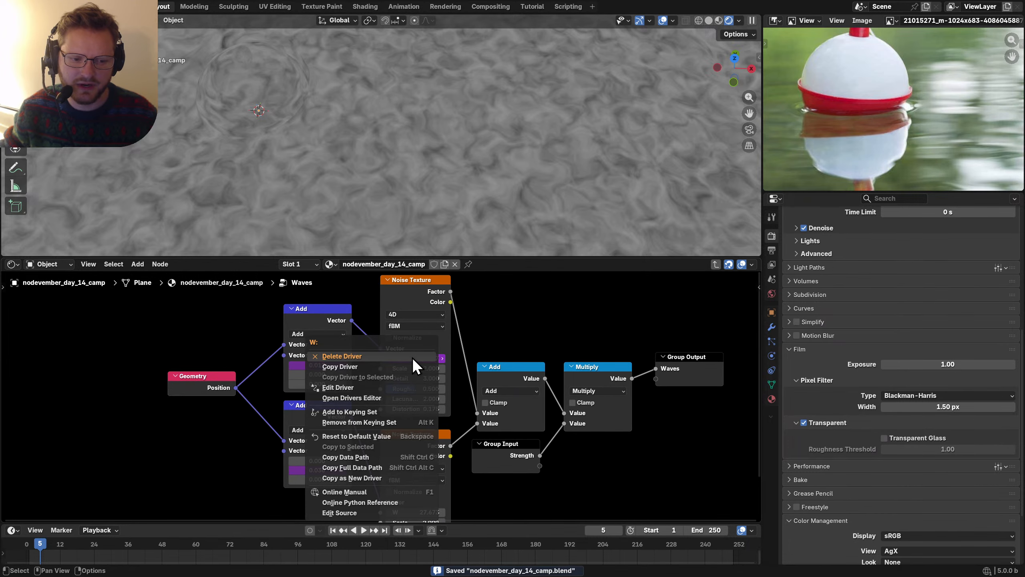
pyautogui.click(380, 356)
pyautogui.moveTo(423, 454); pyautogui.dragTo(414, 407, button='middle')
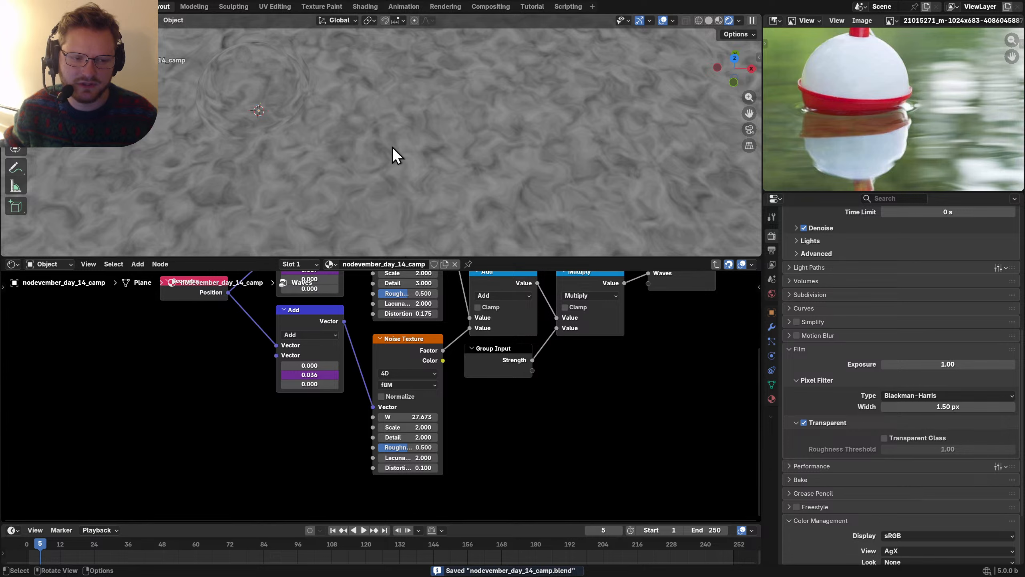
pyautogui.press('space')
pyautogui.press('space')
pyautogui.moveTo(411, 327); pyautogui.dragTo(412, 400, button='middle')
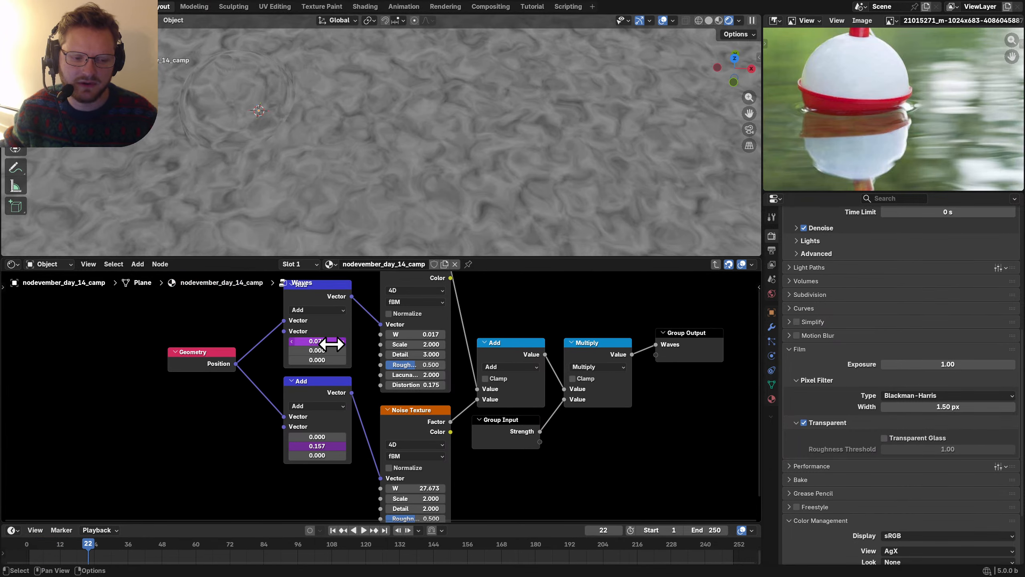
# Step: Delete the drivers on both vector Add nodes in the Waves group and play the animation to check the noise
pyautogui.rightClick(331, 344)
pyautogui.click(335, 349)
pyautogui.rightClick(324, 445)
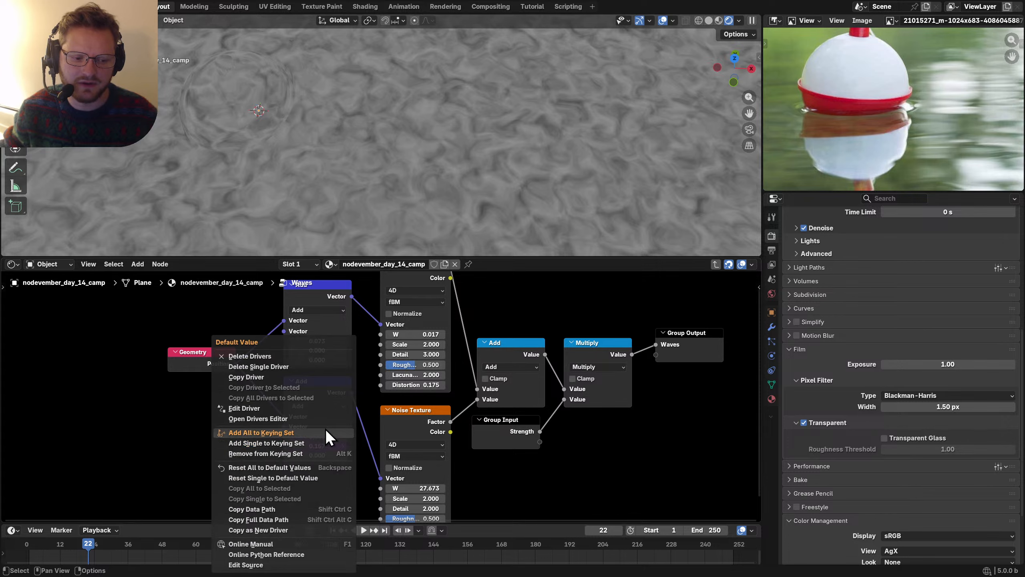
pyautogui.click(263, 355)
pyautogui.press('space')
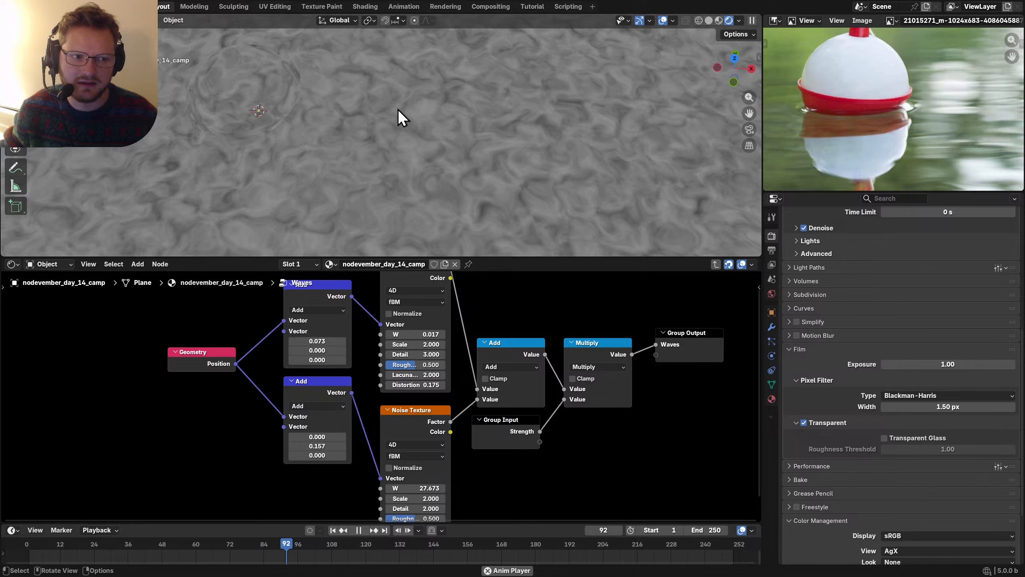
pyautogui.press('space')
# Step: Undo the driver deletions in the Waves group and return to the main material graph
pyautogui.hotkey('ctrl', 'z')
pyautogui.hotkey('ctrl', 'z')
pyautogui.hotkey('ctrl', 'z')
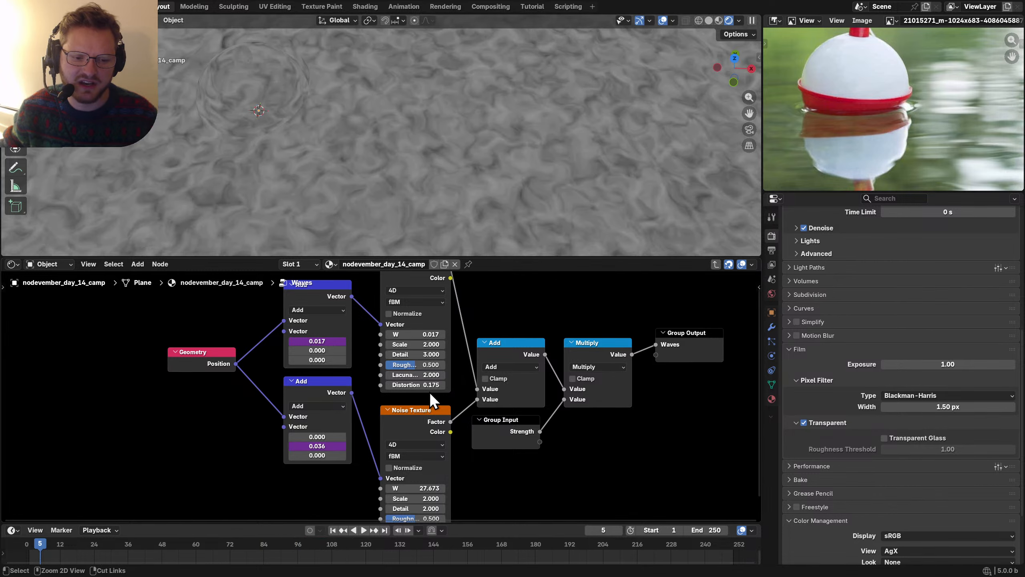
pyautogui.scroll(-2, 464, 399)
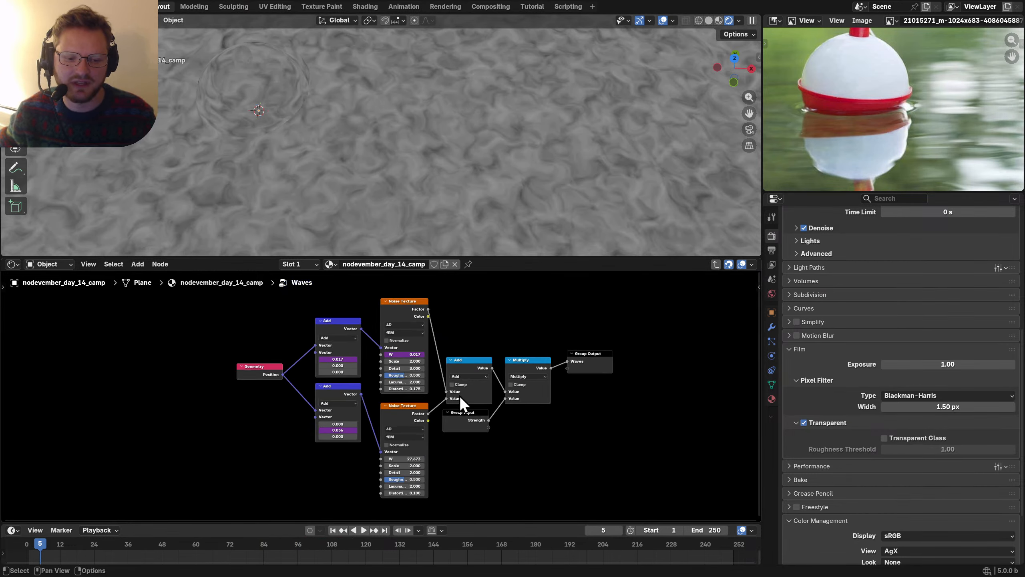
pyautogui.press('Tab')
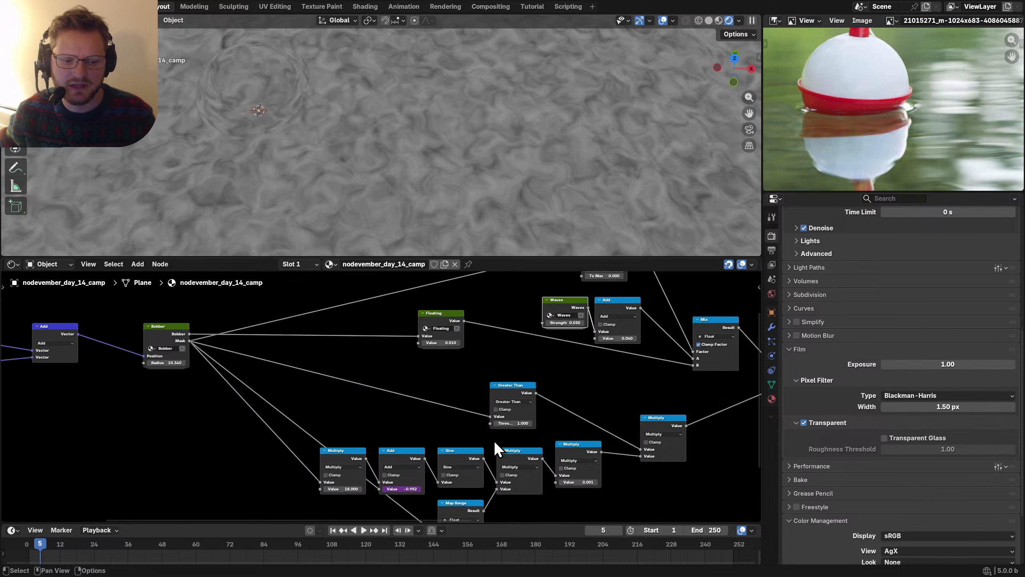
# Step: Replay the animation to compare the noise and set the Vector Math operation before the Noise Texture to Subtract
pyautogui.scroll(-3, 430, 164)
pyautogui.press('space')
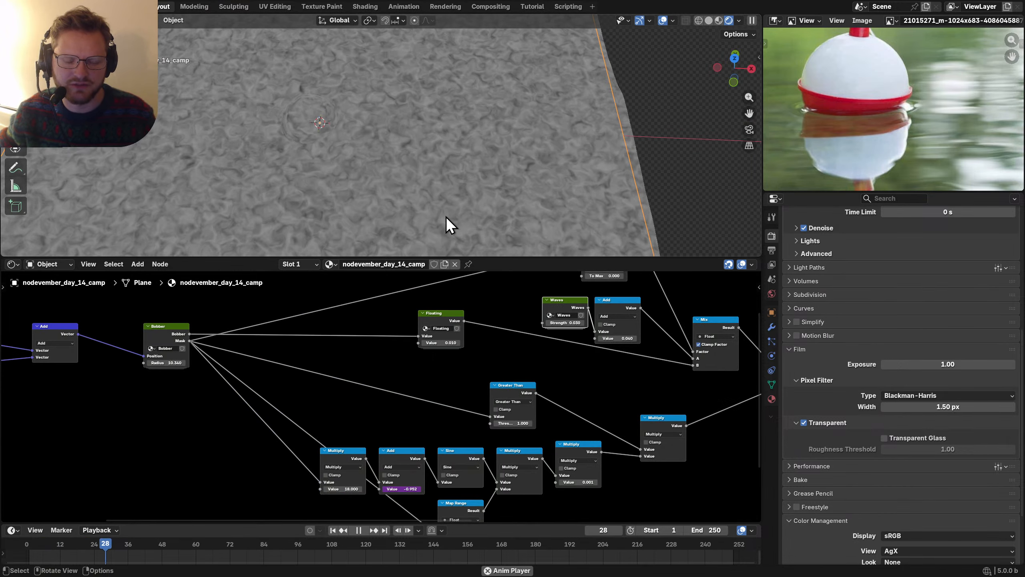
pyautogui.scroll(3, 333, 154)
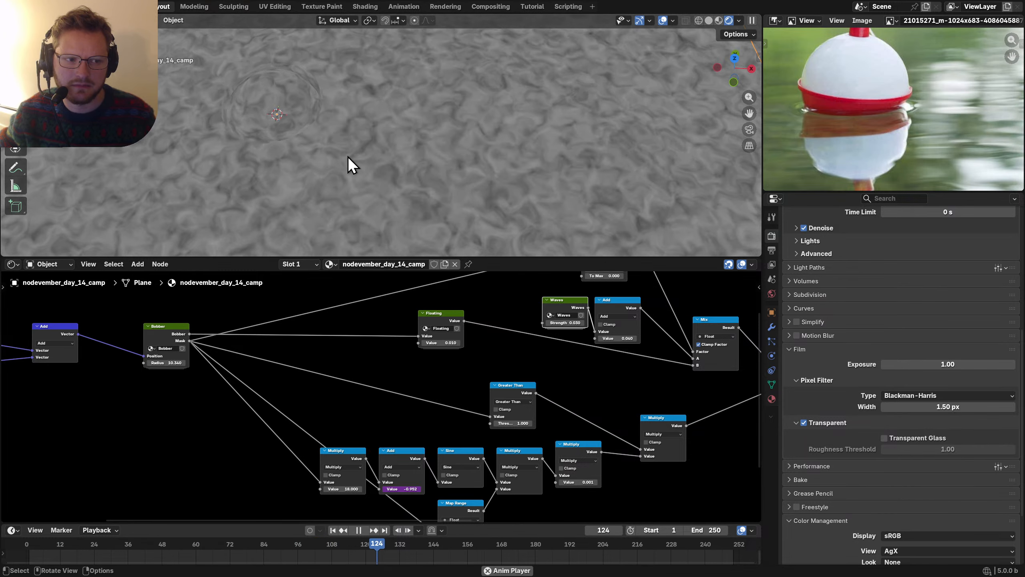
pyautogui.press('space')
pyautogui.moveTo(642, 359); pyautogui.dragTo(323, 343, button='middle')
pyautogui.moveTo(480, 379); pyautogui.dragTo(293, 322, button='middle')
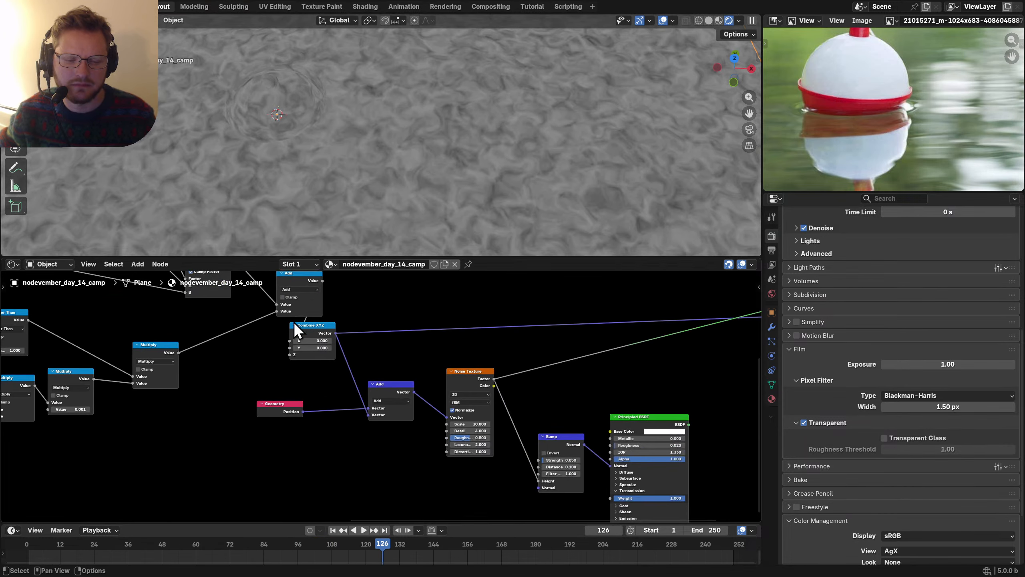
pyautogui.click(397, 386)
pyautogui.press('space')
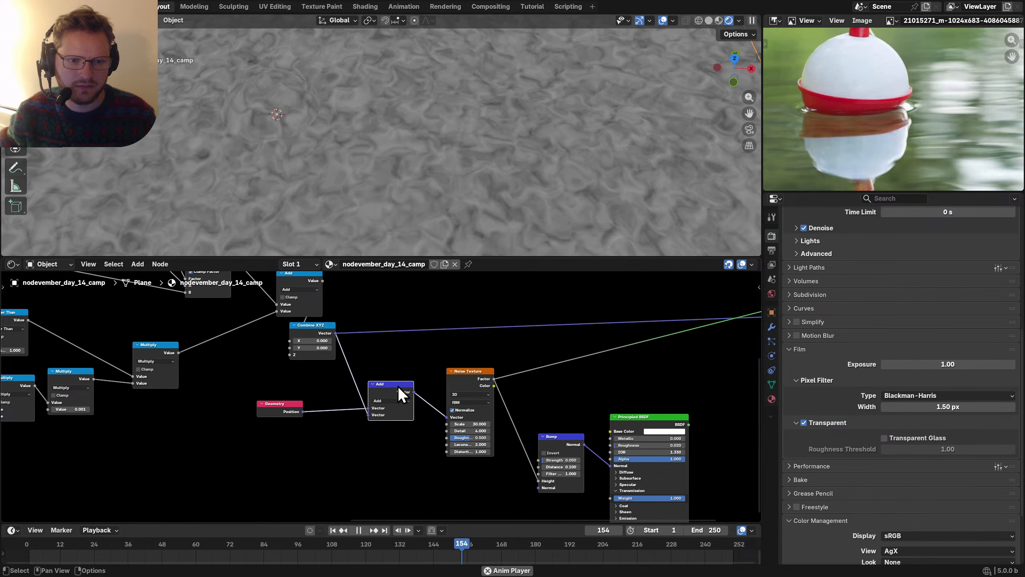
pyautogui.click(387, 400)
pyautogui.click(388, 415)
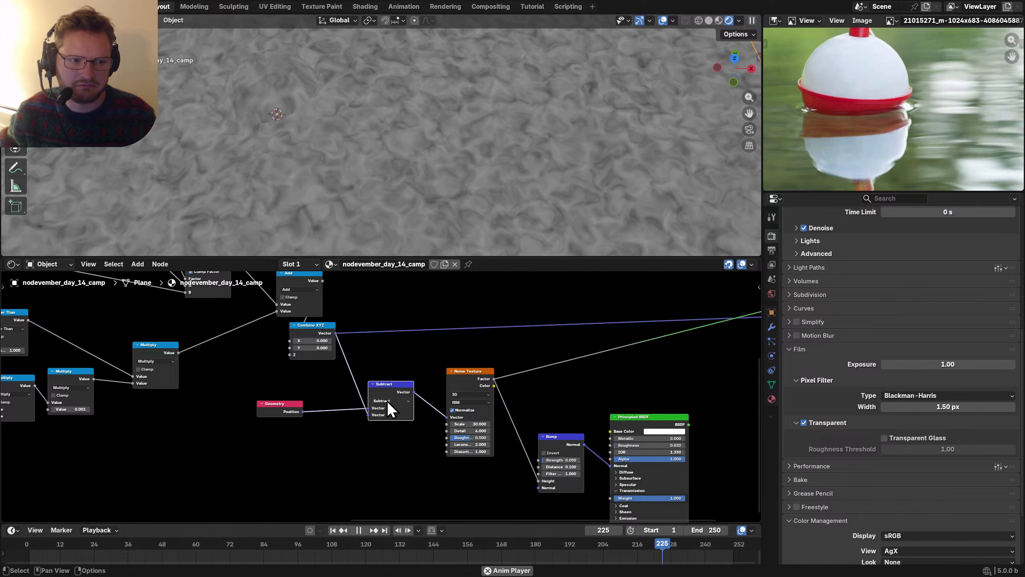
pyautogui.press('space')
# Step: Connect the Principled BSDF to the Material Output's Surface and inspect the shaded water and bobber from a low angle
pyautogui.scroll(-4, 464, 395)
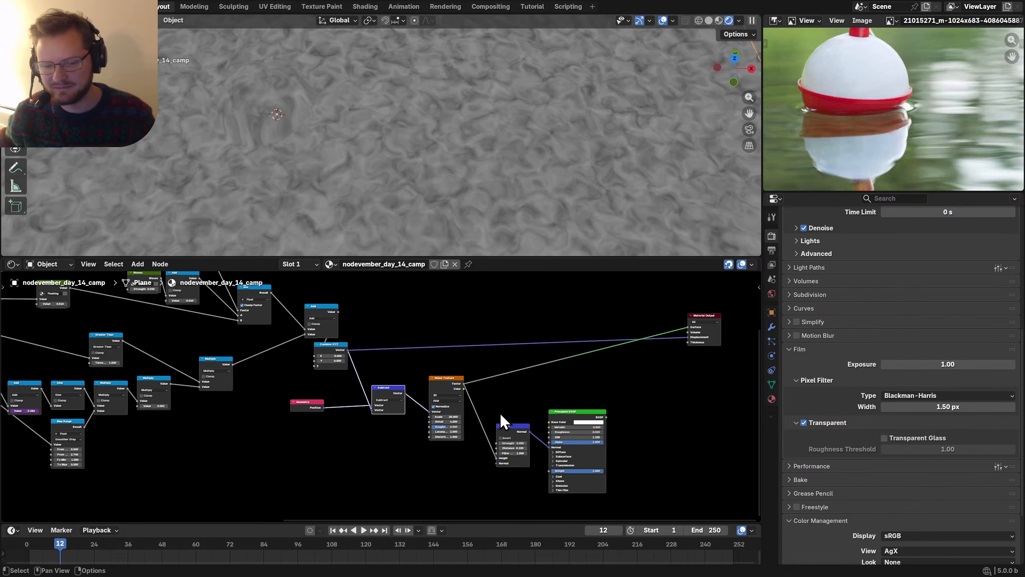
pyautogui.moveTo(484, 405); pyautogui.dragTo(364, 384, button='middle')
pyautogui.scroll(6, 364, 383)
pyautogui.keyDown('ctrl'); pyautogui.keyDown('shift'); pyautogui.click(487, 394); pyautogui.keyUp('shift'); pyautogui.keyUp('ctrl')
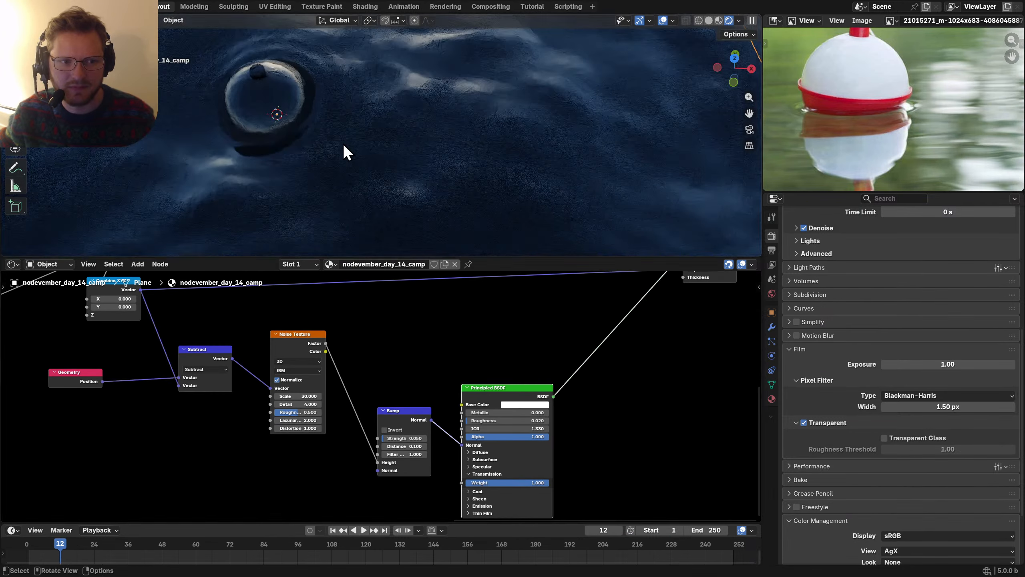
pyautogui.scroll(-5, 343, 143)
pyautogui.moveTo(361, 149); pyautogui.dragTo(353, 126, button='middle')
pyautogui.scroll(8, 354, 131)
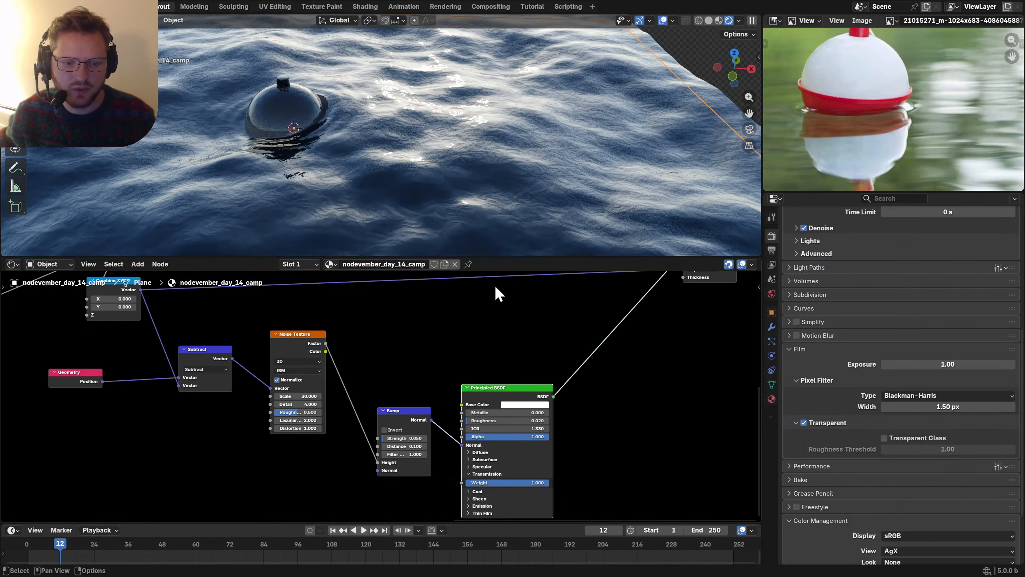
# Step: Tidy the graph by grouping the Geometry, Subtract, Noise Texture, Bump and Principled BSDF nodes closely and moving the Material Output farther away
pyautogui.moveTo(271, 356); pyautogui.dragTo(306, 418)
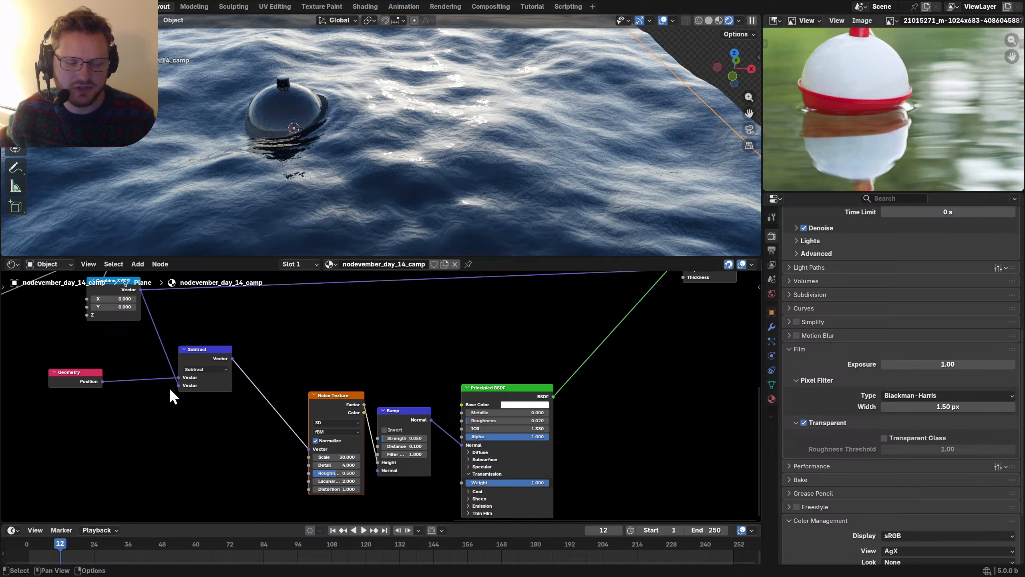
pyautogui.moveTo(181, 347); pyautogui.dragTo(151, 370)
pyautogui.moveTo(236, 455); pyautogui.dragTo(502, 389)
pyautogui.moveTo(506, 387); pyautogui.dragTo(430, 393)
pyautogui.scroll(-5, 578, 353)
pyautogui.moveTo(581, 359); pyautogui.dragTo(447, 396, button='middle')
pyautogui.moveTo(442, 348); pyautogui.dragTo(577, 335)
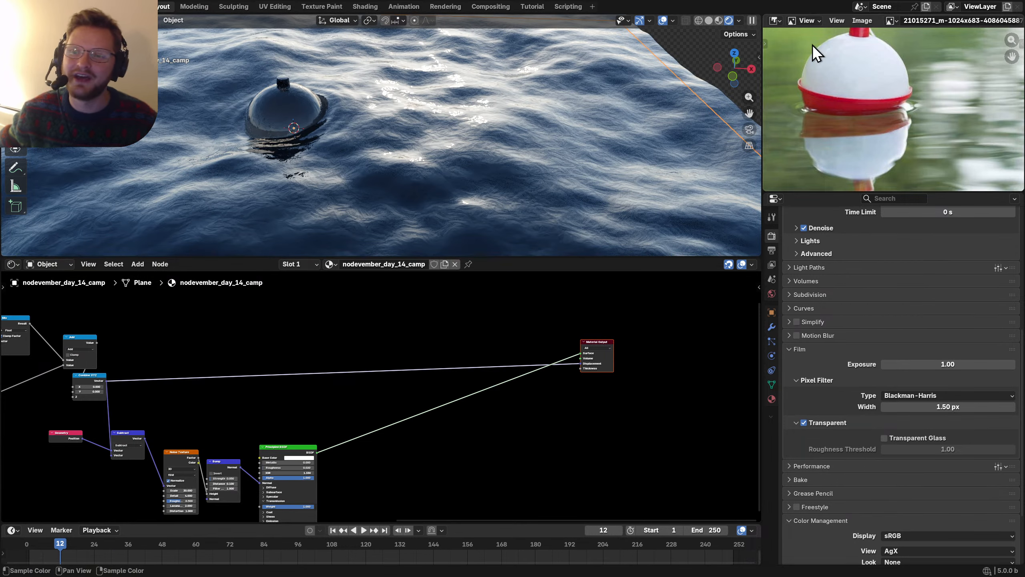
# Step: Frame the bobber's red cap and white top in the reference image
pyautogui.moveTo(875, 84); pyautogui.dragTo(892, 134, button='middle')
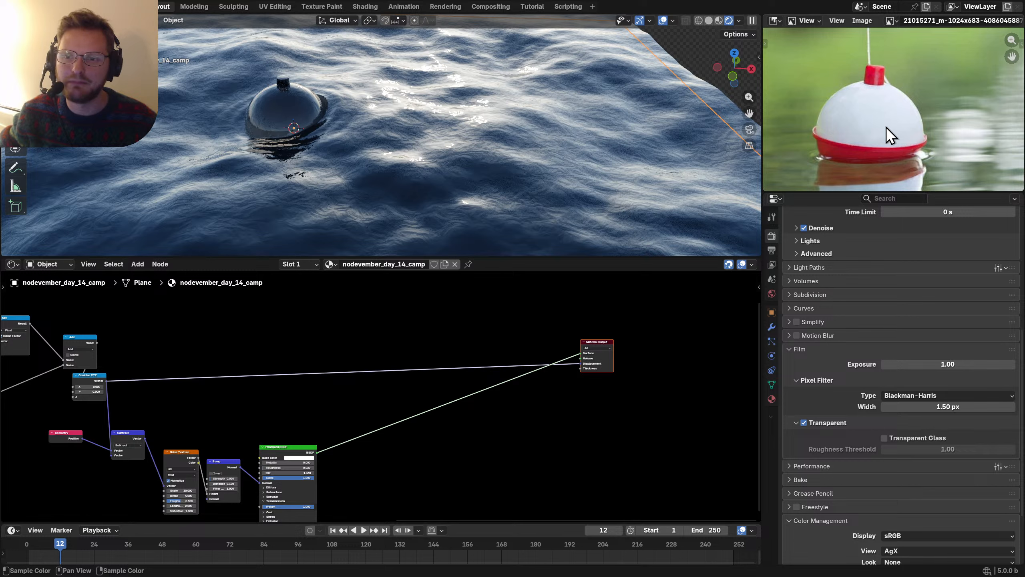
# Step: Save the file and add a second Principled BSDF node for the bobber above the water's shader
pyautogui.hotkey('ctrl', 's')
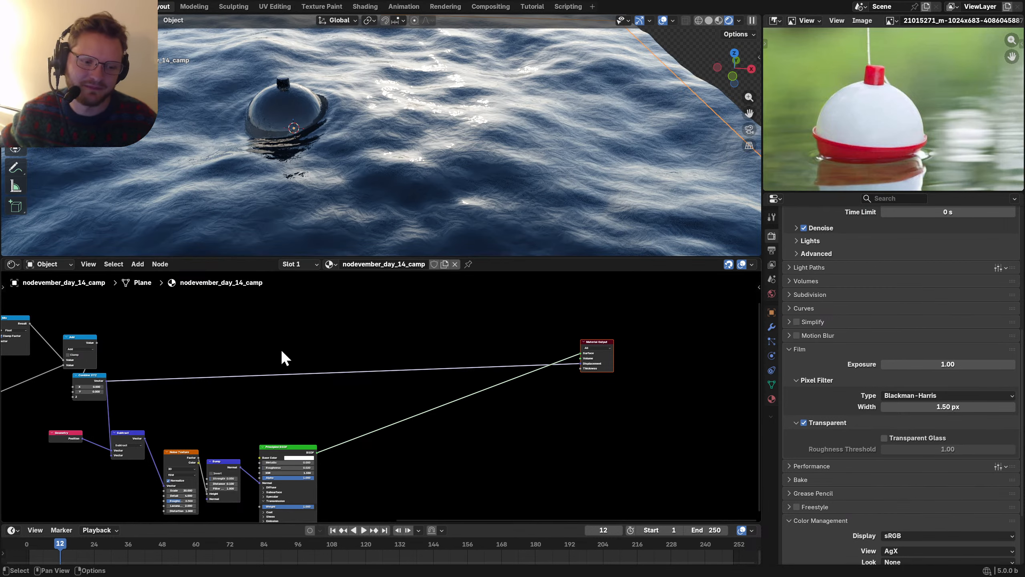
pyautogui.moveTo(281, 352); pyautogui.dragTo(460, 388, button='middle')
pyautogui.hotkey('shift', 'a')
pyautogui.write('princip')
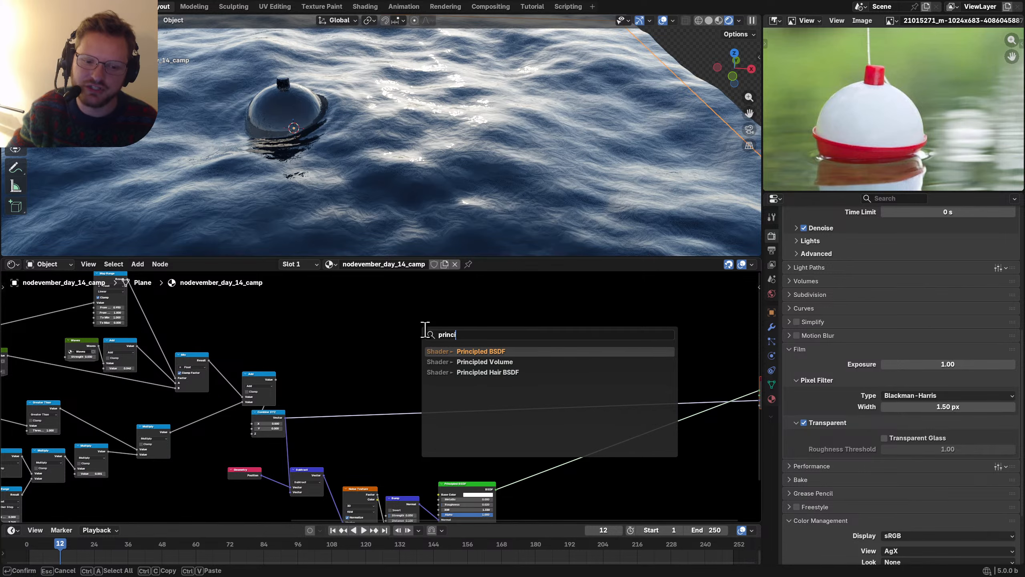
pyautogui.press('Return')
pyautogui.click(420, 324)
pyautogui.scroll(1, 424, 286)
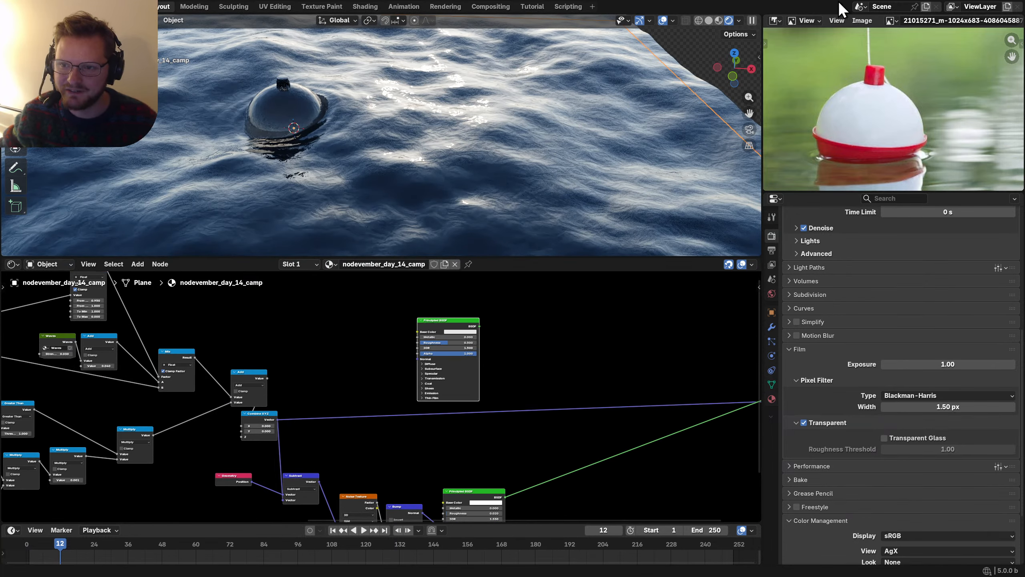
# Step: Save the file, preview the new Principled BSDF on the surface, and reposition its node slightly
pyautogui.scroll(3, 515, 287)
pyautogui.moveTo(484, 290); pyautogui.dragTo(462, 367, button='middle')
pyautogui.hotkey('ctrl', 's')
pyautogui.keyDown('ctrl'); pyautogui.keyDown('shift'); pyautogui.click(446, 379); pyautogui.keyUp('shift'); pyautogui.keyUp('ctrl')
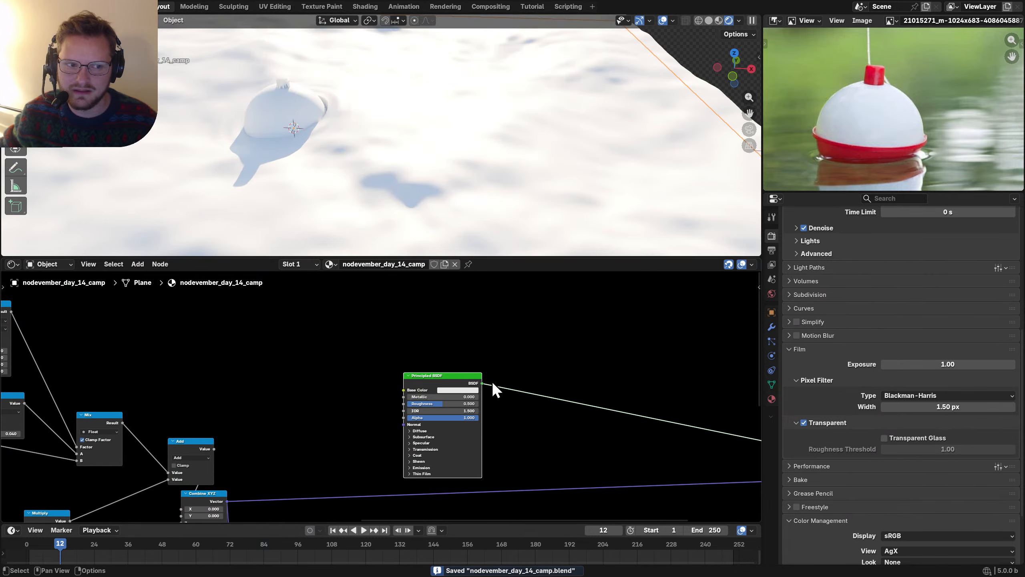
pyautogui.scroll(2, 492, 381)
pyautogui.moveTo(444, 375); pyautogui.dragTo(428, 357)
# Step: Try tinting the new Principled BSDF's Base Color and undo the colour change
pyautogui.click(459, 361)
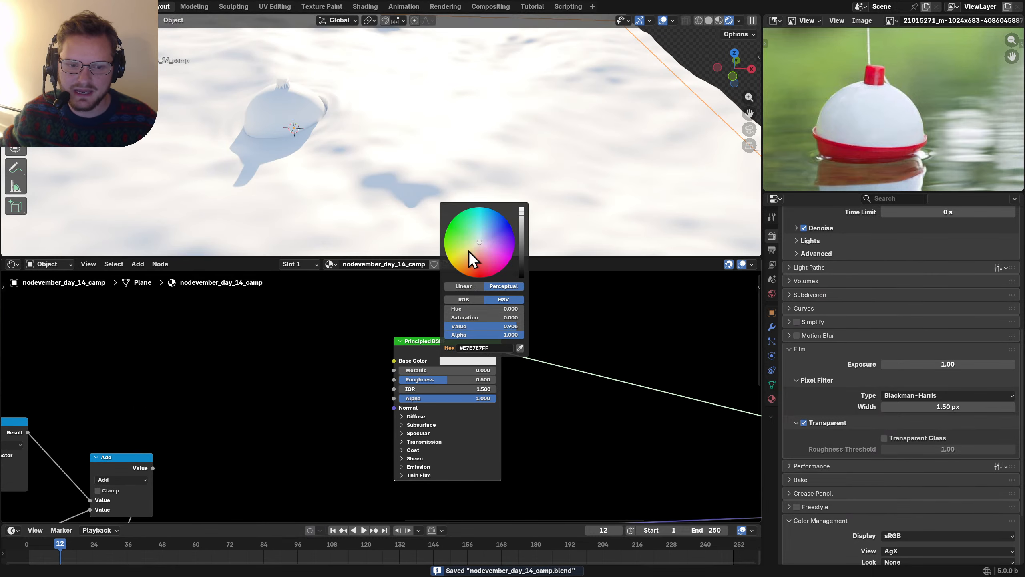
pyautogui.click(504, 242)
pyautogui.click(478, 228)
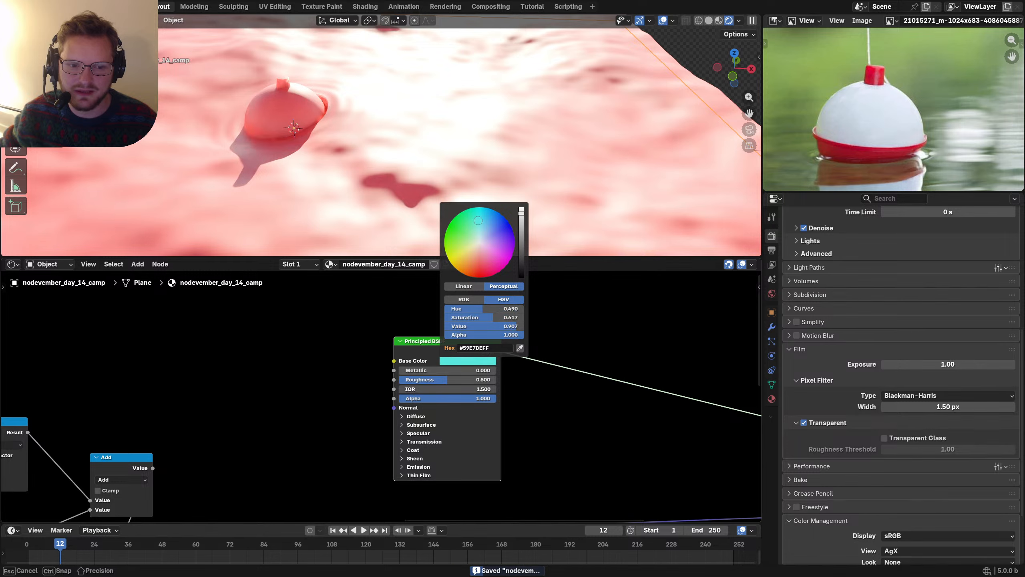
pyautogui.hotkey('ctrl', 'z')
pyautogui.scroll(-2, 584, 335)
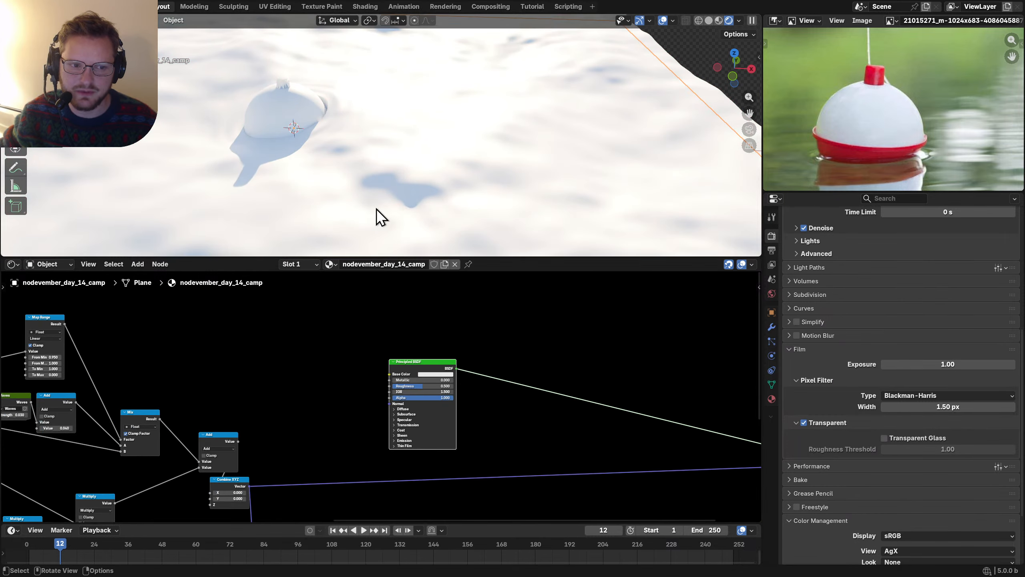
# Step: Save the file and zoom the reference image in on the bobber's red cap
pyautogui.hotkey('ctrl', 's')
pyautogui.scroll(3, 847, 61)
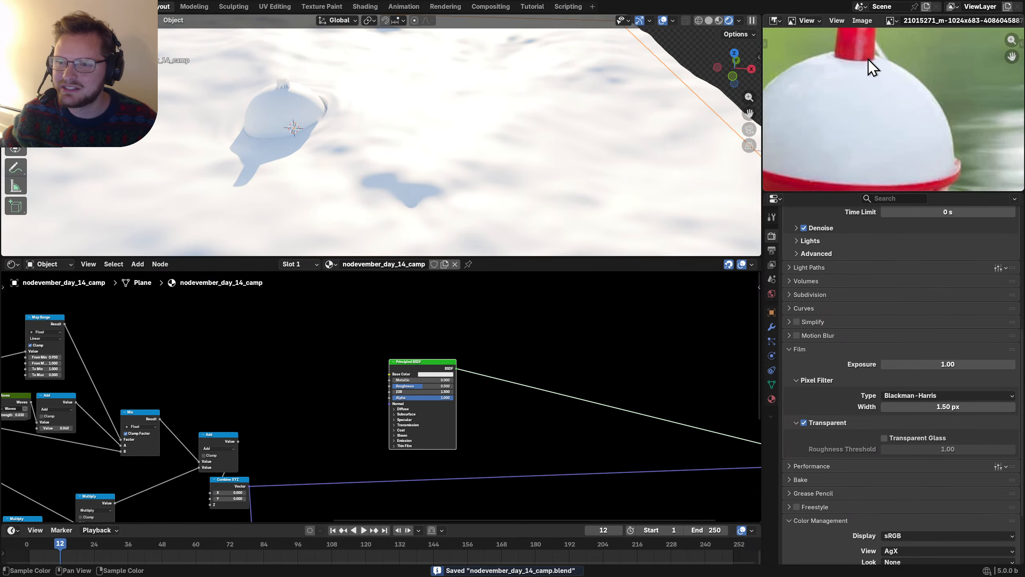
pyautogui.moveTo(869, 60); pyautogui.dragTo(881, 83, button='middle')
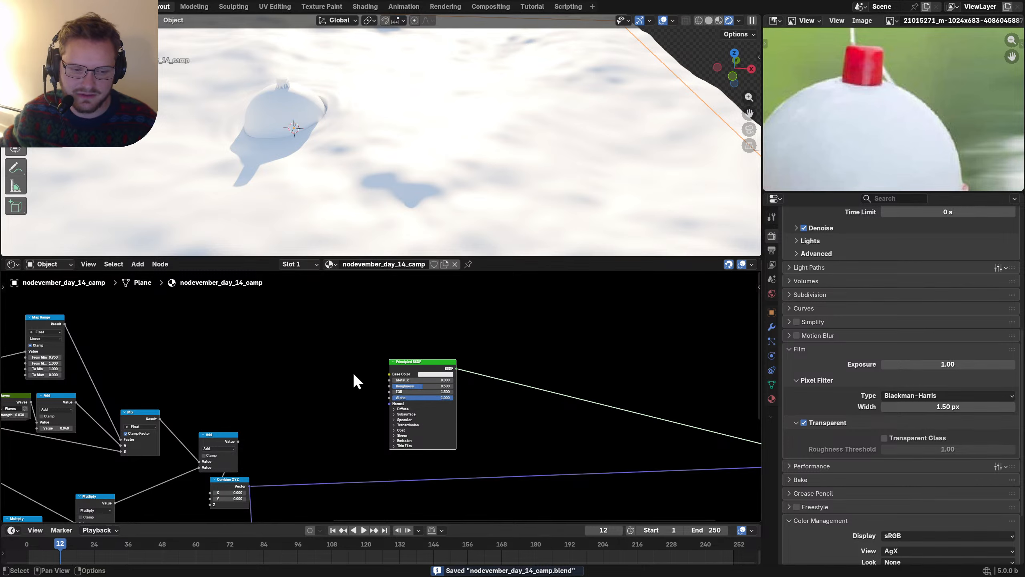
# Step: Add a Texture Coordinate node near the bobber's shader and preview its Generated output
pyautogui.hotkey('shift', 'a')
pyautogui.write('tex coord')
pyautogui.press('Return')
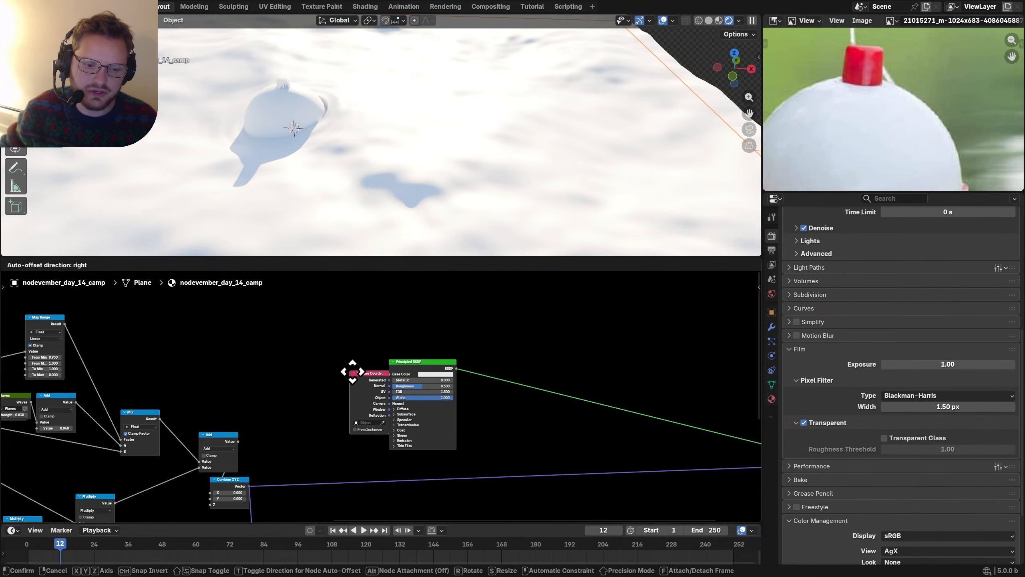
pyautogui.click(213, 300)
pyautogui.keyDown('ctrl'); pyautogui.keyDown('shift'); pyautogui.click(234, 309); pyautogui.keyUp('shift'); pyautogui.keyUp('ctrl')
# Step: Add a Separate XYZ node after the Texture Coordinate and preview its Z output from a low side angle
pyautogui.moveTo(249, 307); pyautogui.dragTo(319, 318)
pyautogui.write('s')
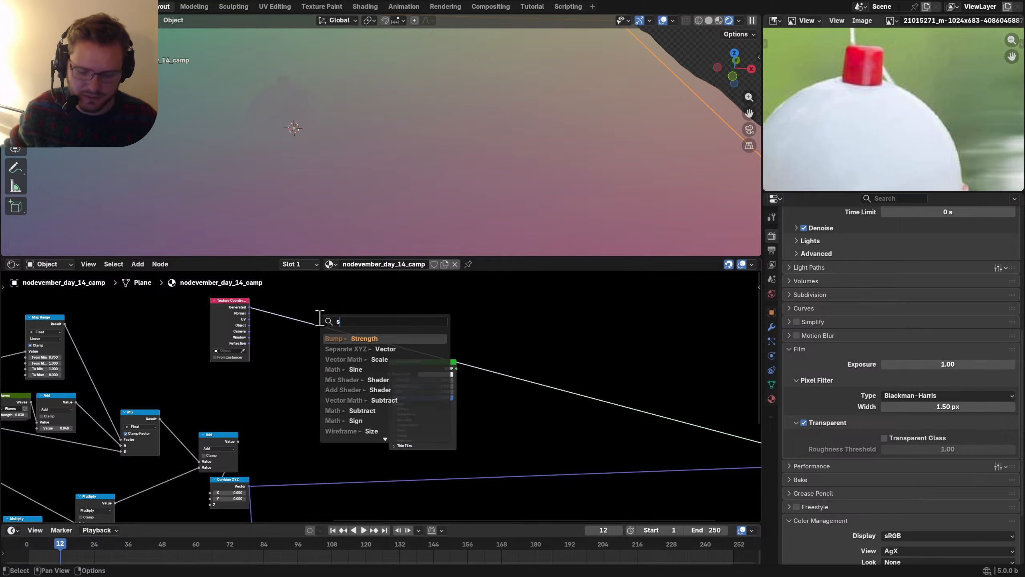
pyautogui.write('epar')
pyautogui.press('Return')
pyautogui.click(319, 318)
pyautogui.keyDown('ctrl'); pyautogui.keyDown('shift'); pyautogui.click(346, 323); pyautogui.keyUp('shift'); pyautogui.keyUp('ctrl')
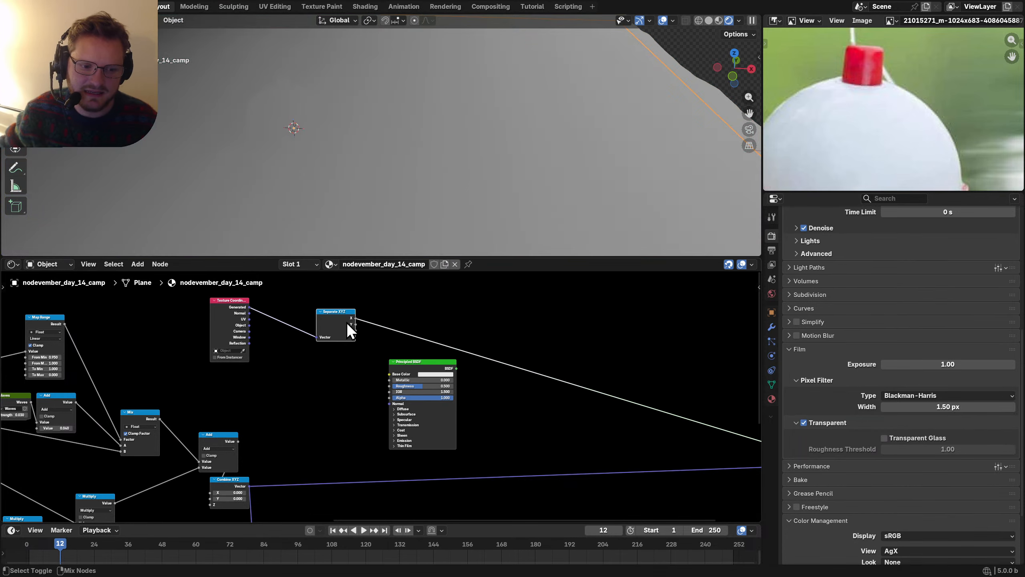
pyautogui.keyDown('ctrl'); pyautogui.keyDown('shift'); pyautogui.click(346, 322); pyautogui.keyUp('shift'); pyautogui.keyUp('ctrl')
pyautogui.keyDown('ctrl'); pyautogui.keyDown('shift'); pyautogui.click(346, 322); pyautogui.keyUp('shift'); pyautogui.keyUp('ctrl')
pyautogui.scroll(-4, 313, 132)
pyautogui.moveTo(312, 132); pyautogui.dragTo(334, 101, button='middle')
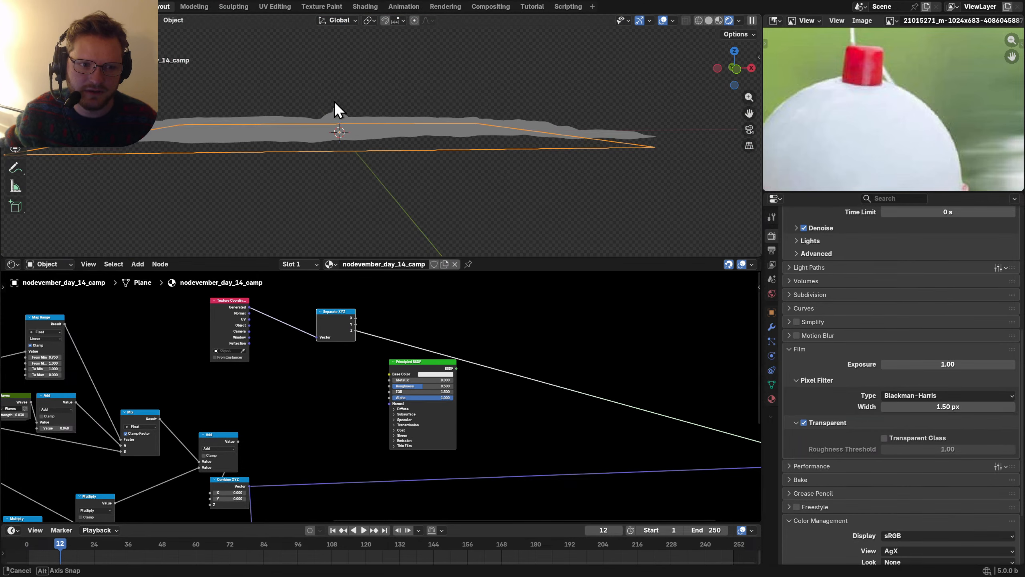
pyautogui.scroll(2, 216, 302)
# Step: Feed the Texture Coordinate's Object output into Separate XYZ and play the animation to check the height gradient
pyautogui.moveTo(215, 305); pyautogui.dragTo(298, 321)
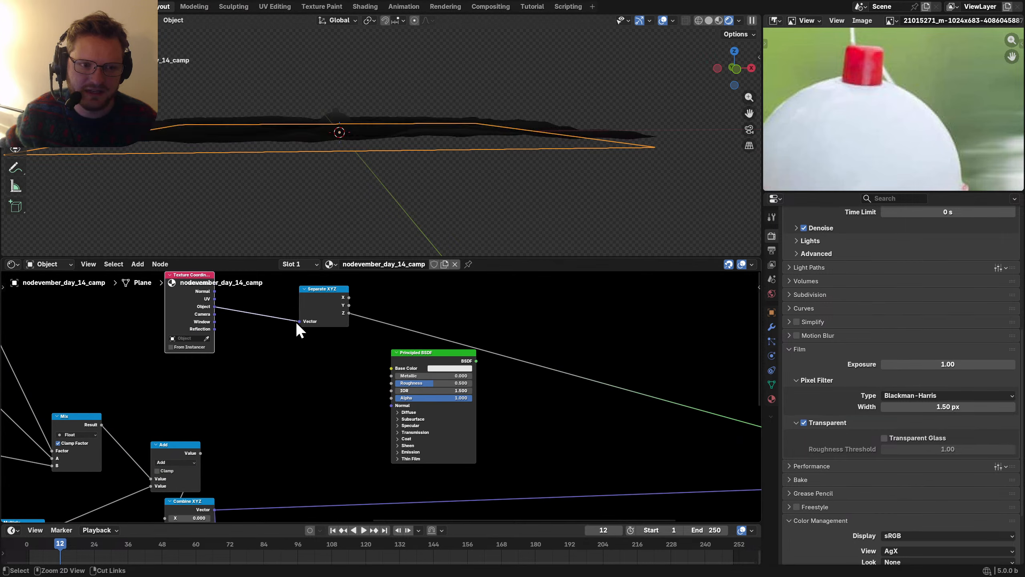
pyautogui.press('space')
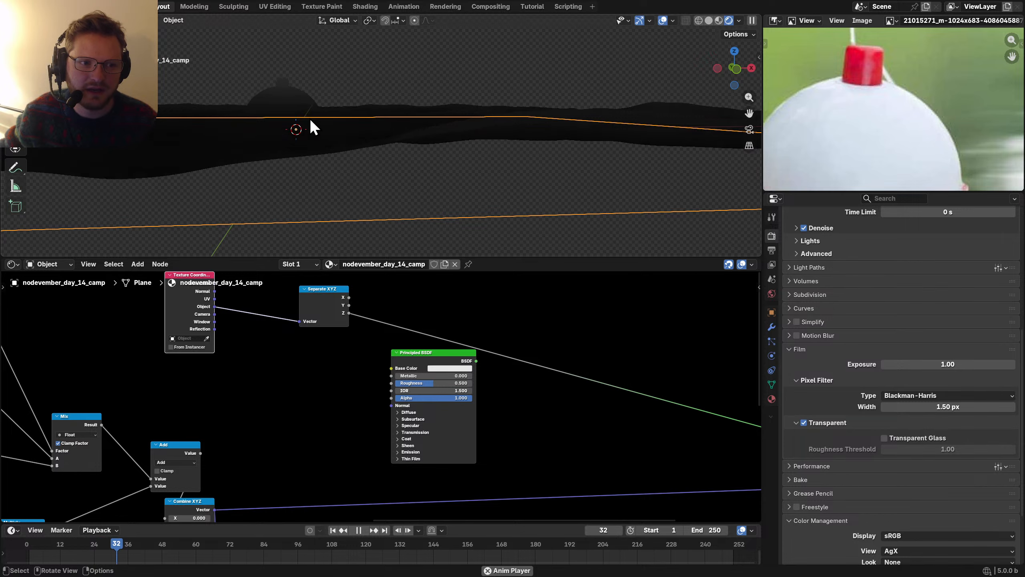
pyautogui.press('space')
# Step: Add a Greater Than node after the Separate XYZ's Z output with its threshold set to 0.1
pyautogui.moveTo(348, 314); pyautogui.dragTo(400, 310)
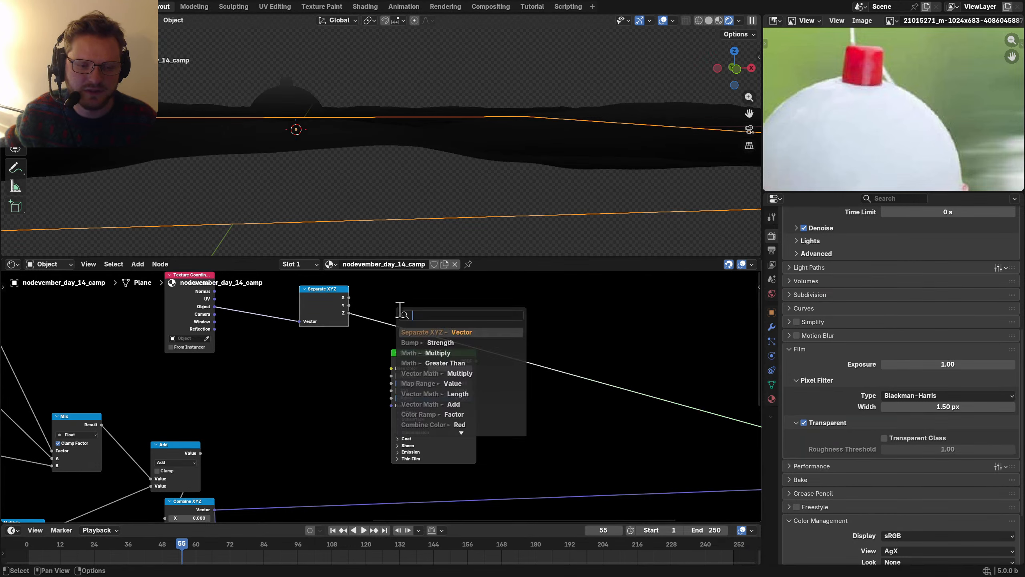
pyautogui.write('great')
pyautogui.press('Return')
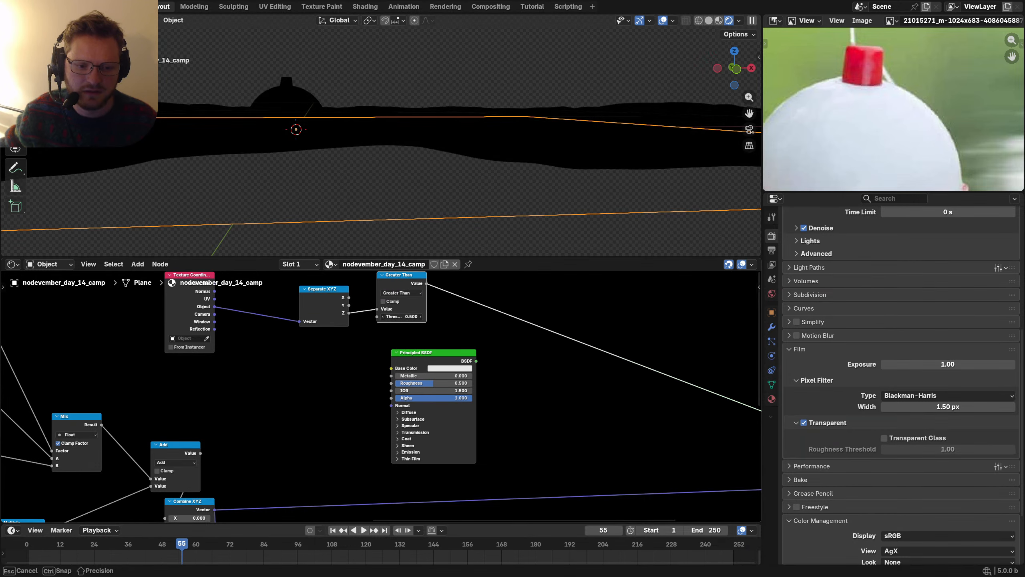
pyautogui.click(408, 319)
# Step: Play the animation and inspect the bobber's cap mask from the top and front views
pyautogui.press('space')
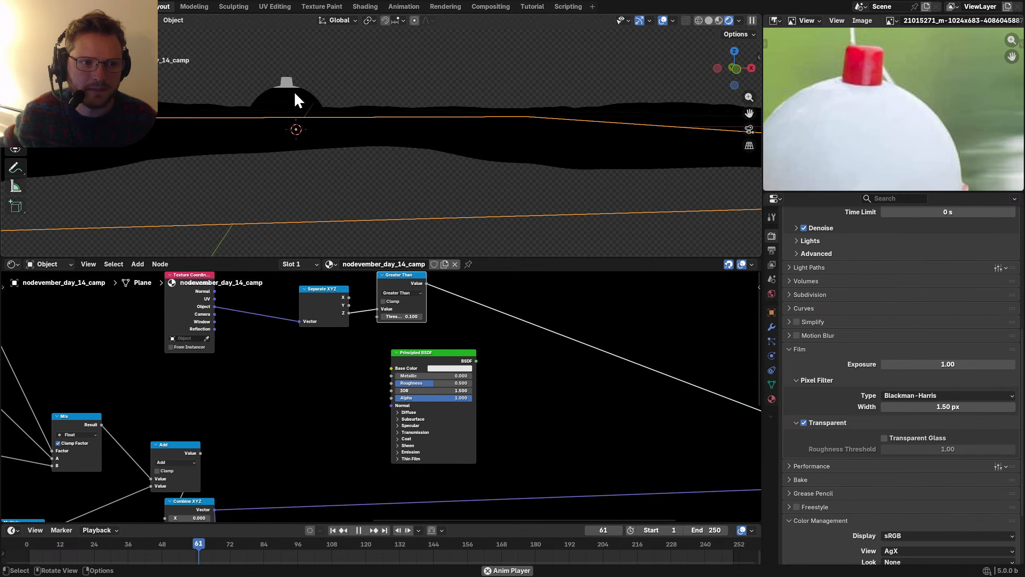
pyautogui.press('KP_7')
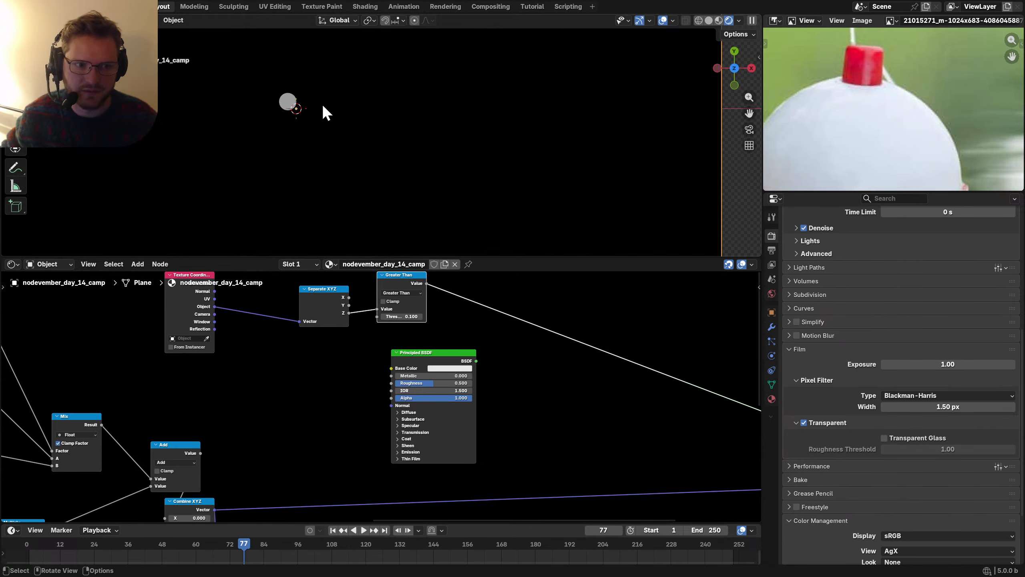
pyautogui.press('KP_1')
pyautogui.scroll(5, 419, 157)
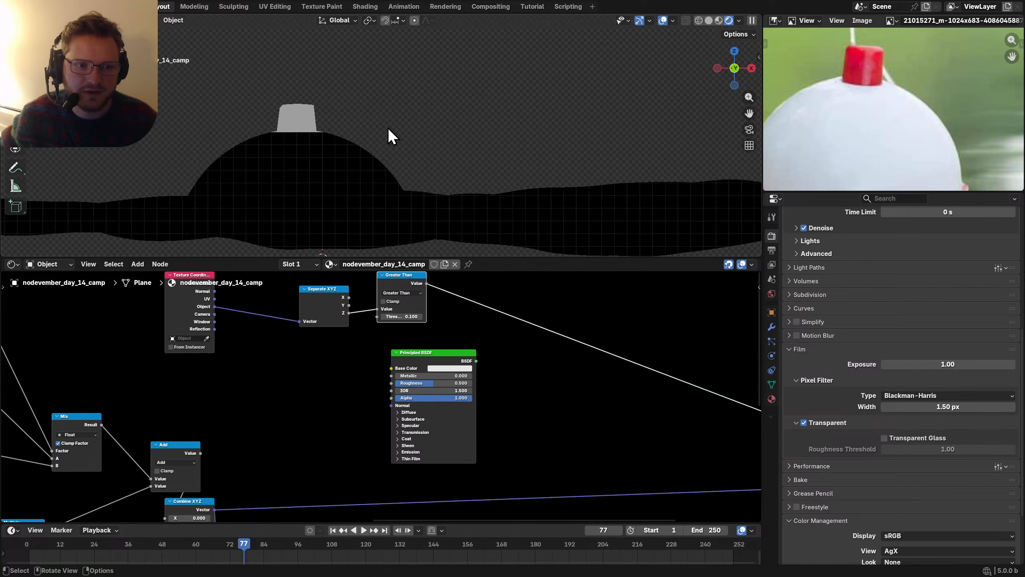
pyautogui.scroll(2, 269, 128)
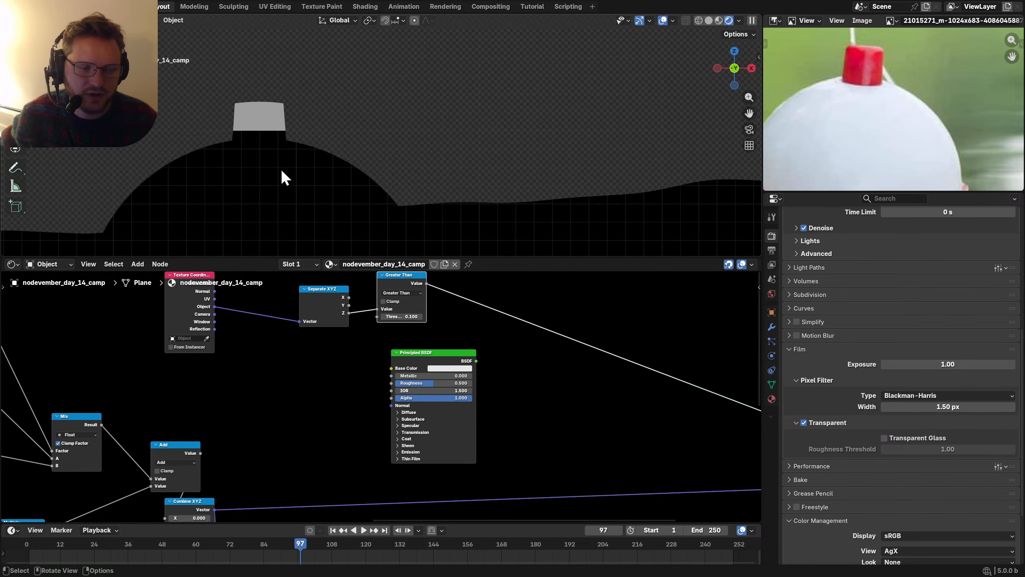
# Step: Replace the Texture Coordinate with a Geometry node's Position output feeding Separate XYZ, and replay the animation to check the mask
pyautogui.click(164, 309)
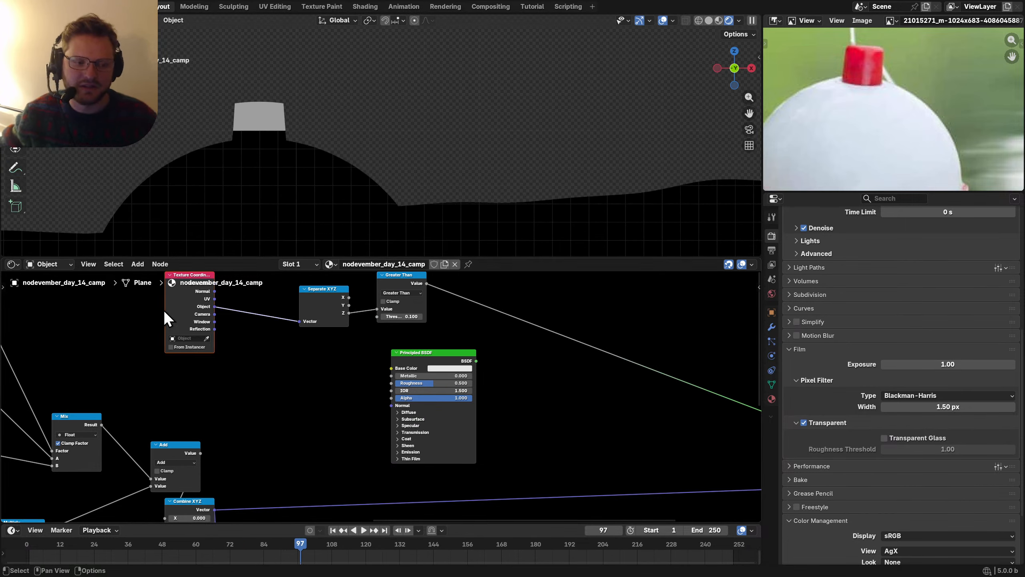
pyautogui.press('x')
pyautogui.hotkey('shift', 'a')
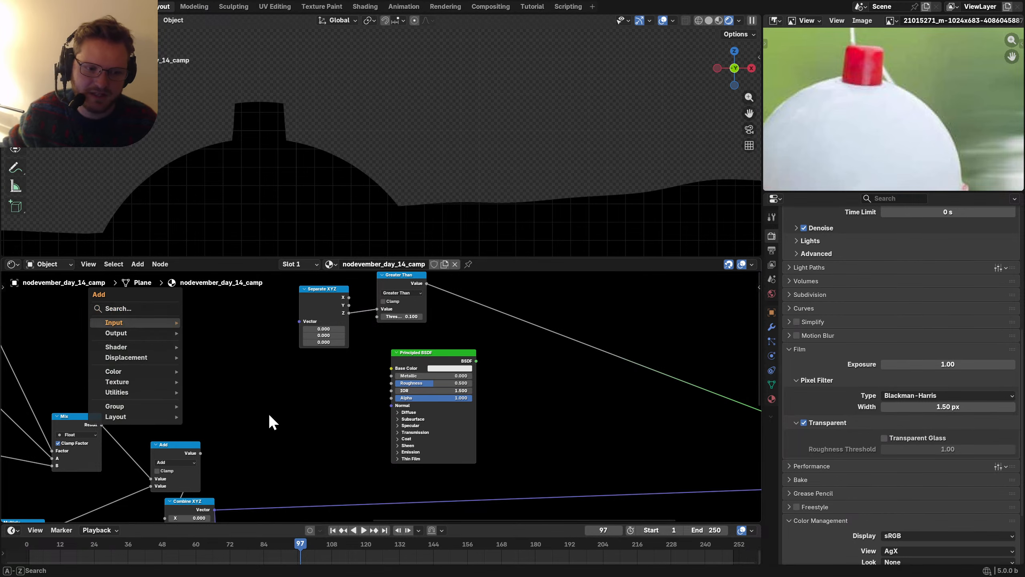
pyautogui.click(268, 409)
pyautogui.click(147, 316)
pyautogui.press('x')
pyautogui.hotkey('shift', 'a')
pyautogui.write('pos')
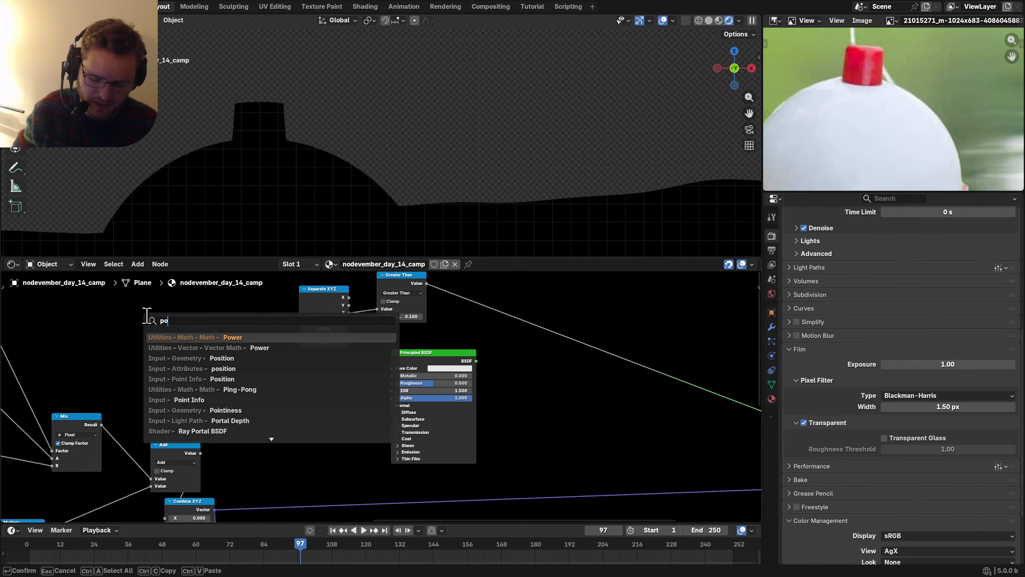
pyautogui.press('Return')
pyautogui.click(148, 317)
pyautogui.keyDown('alt'); pyautogui.moveTo(302, 324); pyautogui.dragTo(303, 324, button='right'); pyautogui.keyUp('alt')
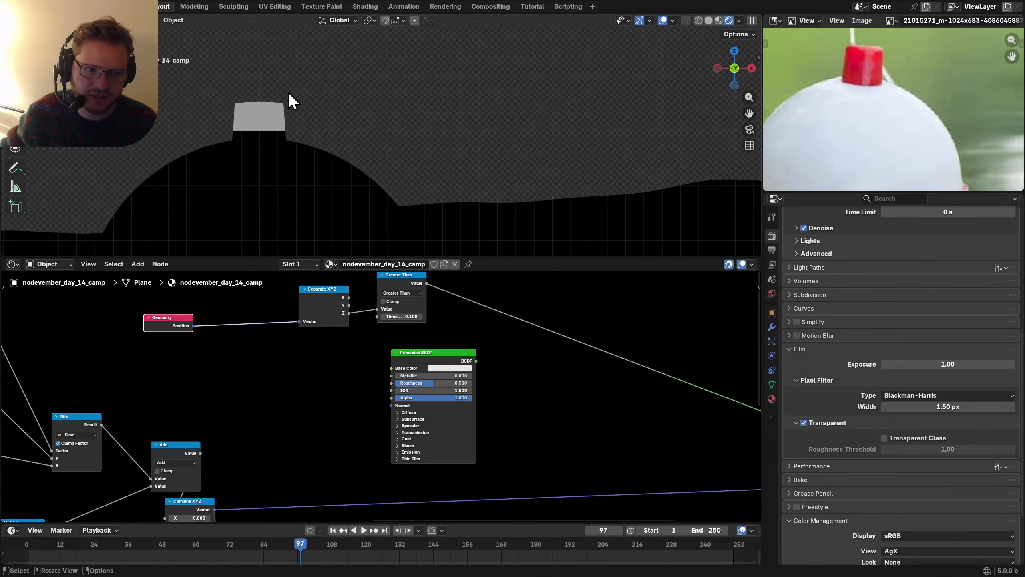
pyautogui.press('space')
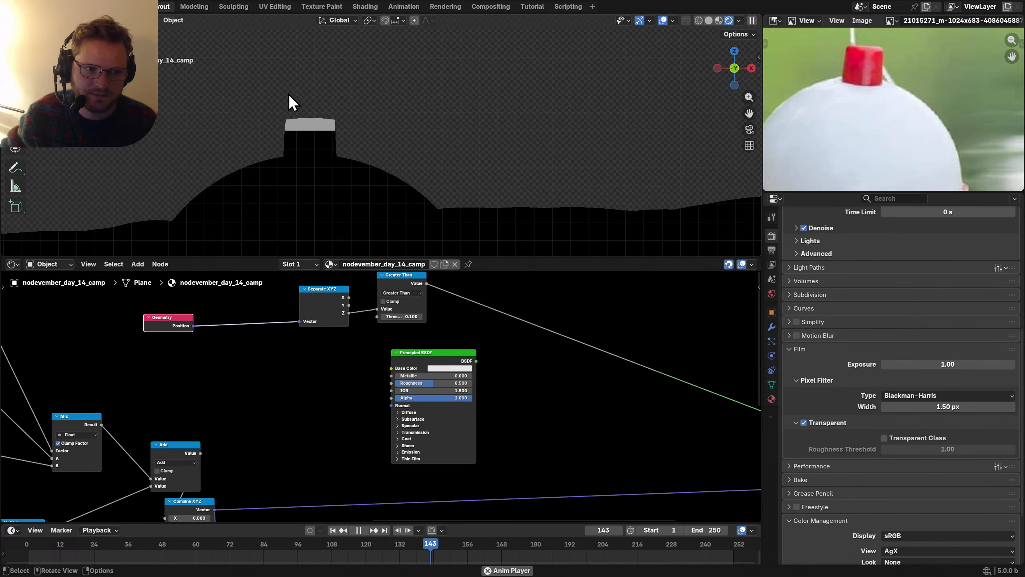
# Step: Move the water's Geometry, Subtract, Noise Texture, Bump and Principled BSDF nodes together past the Combine XYZ node
pyautogui.scroll(-3, 281, 363)
pyautogui.moveTo(297, 356); pyautogui.dragTo(338, 257, button='middle')
pyautogui.moveTo(580, 469); pyautogui.dragTo(280, 404)
pyautogui.press('g')
pyautogui.click(333, 408)
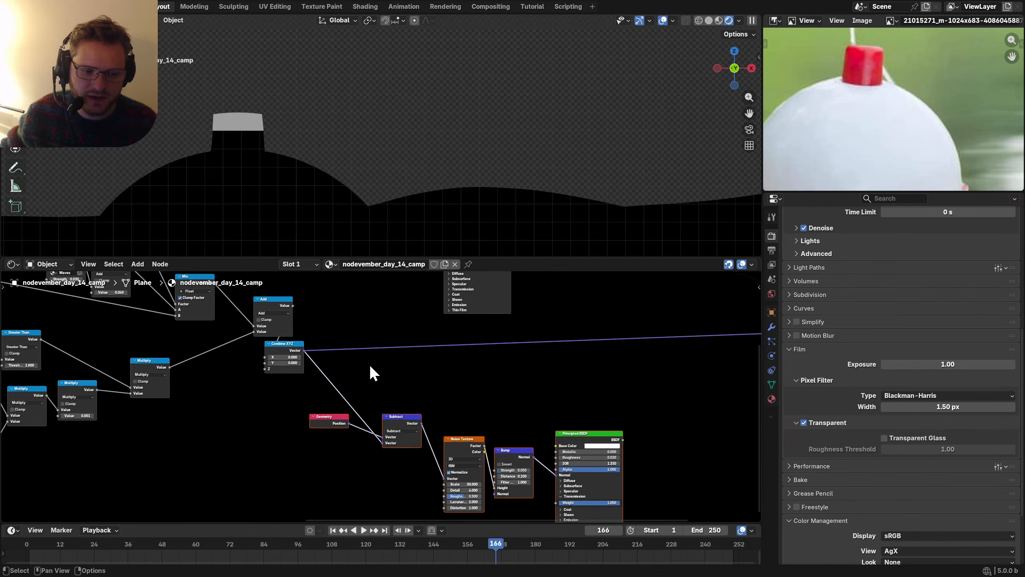
# Step: Insert a copy of the Subtract node, set to Add, between the cap's Geometry and Separate XYZ, with Combine XYZ as its second vector
pyautogui.scroll(2, 369, 363)
pyautogui.click(419, 495)
pyautogui.hotkey('shift', 'd')
pyautogui.click(381, 352)
pyautogui.moveTo(371, 326); pyautogui.dragTo(370, 410, button='middle')
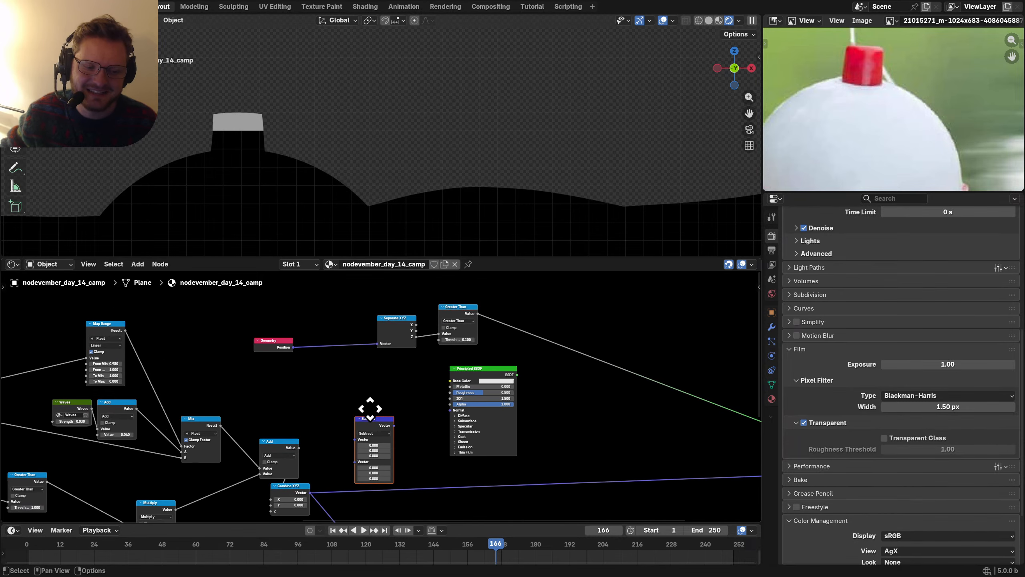
pyautogui.moveTo(371, 420); pyautogui.dragTo(331, 344)
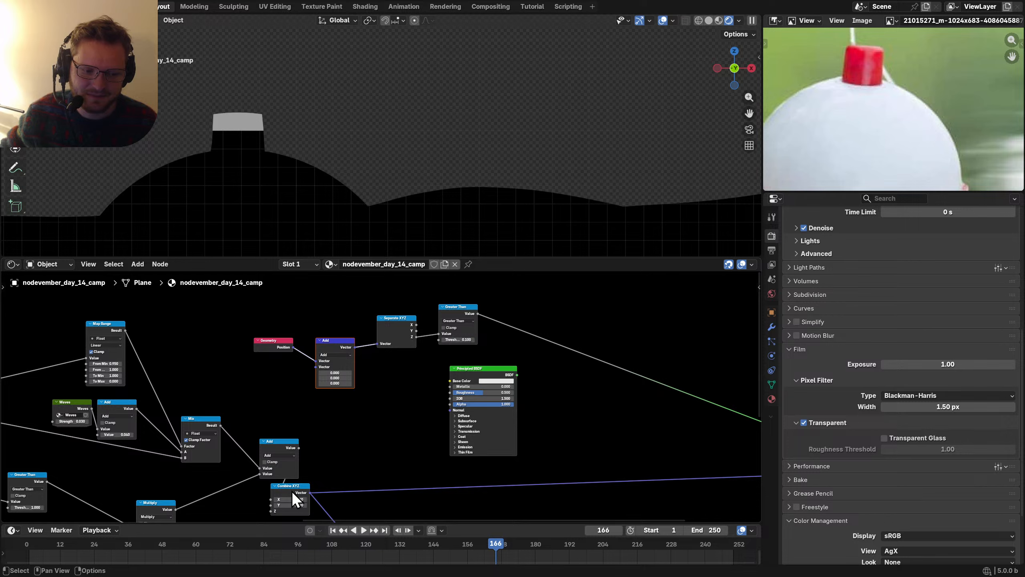
pyautogui.moveTo(292, 490); pyautogui.dragTo(310, 366)
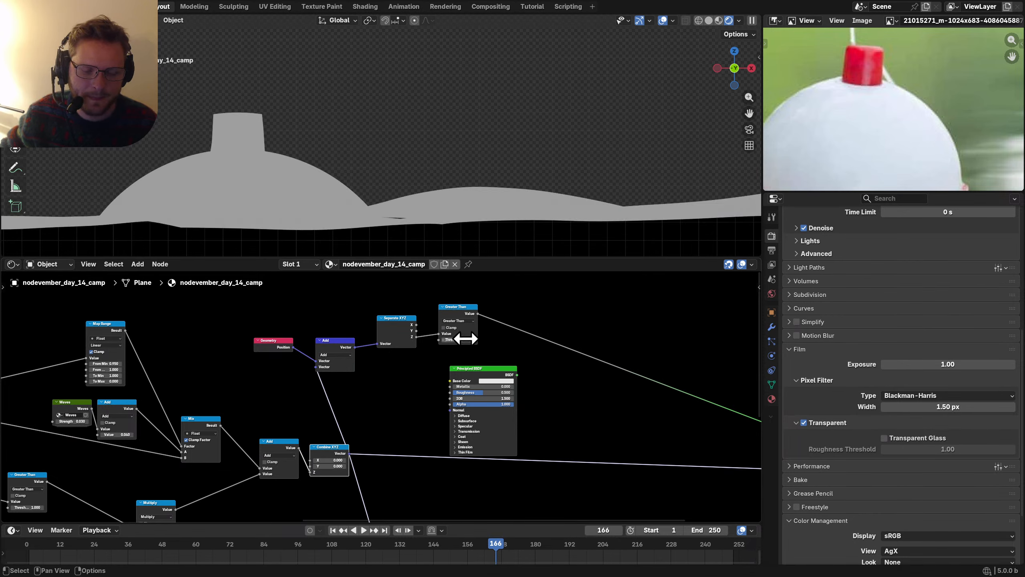
# Step: Adjust the cap mask's Greater Than threshold through trial values and set it to 0.17
pyautogui.click(465, 339)
pyautogui.write('1')
pyautogui.press('Return')
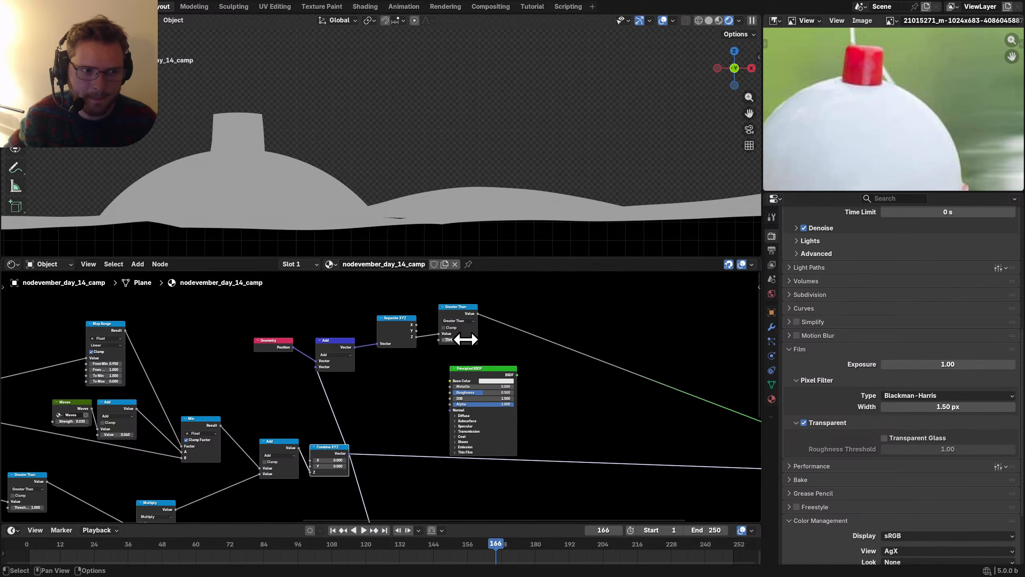
pyautogui.click(465, 339)
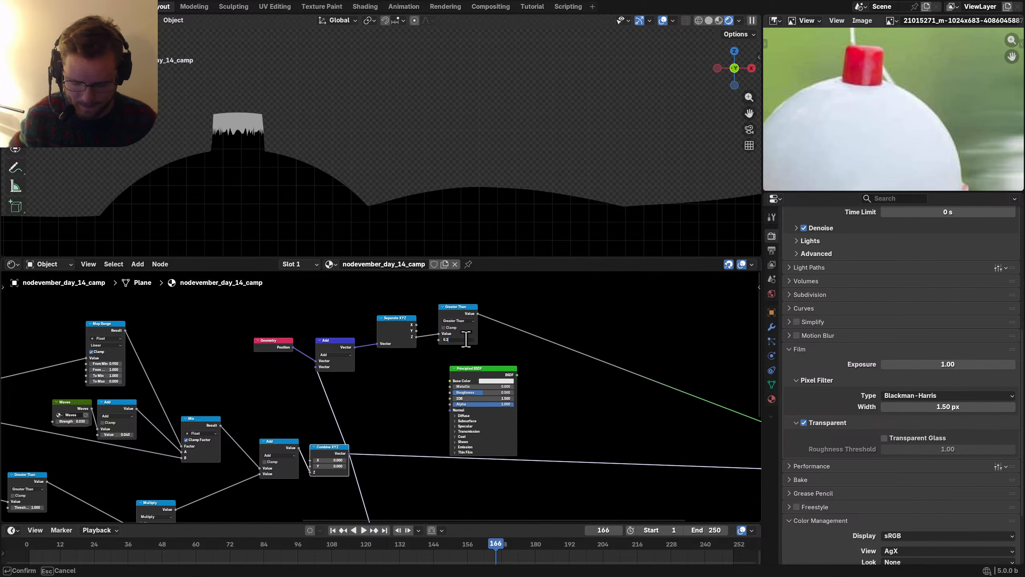
pyautogui.write('0.1')
pyautogui.press('Return')
pyautogui.click(465, 339)
pyautogui.write('0.15')
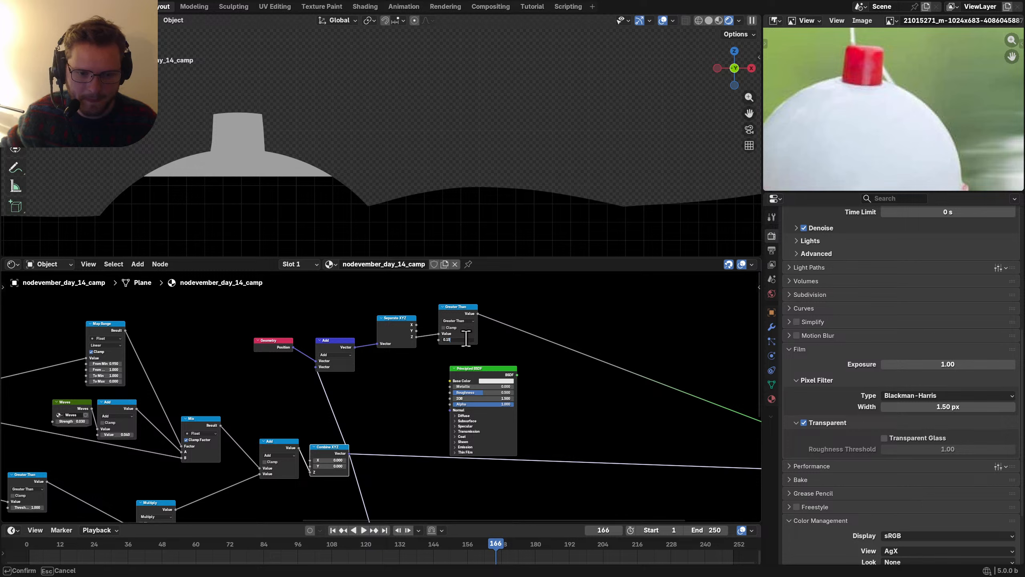
pyautogui.press('Return')
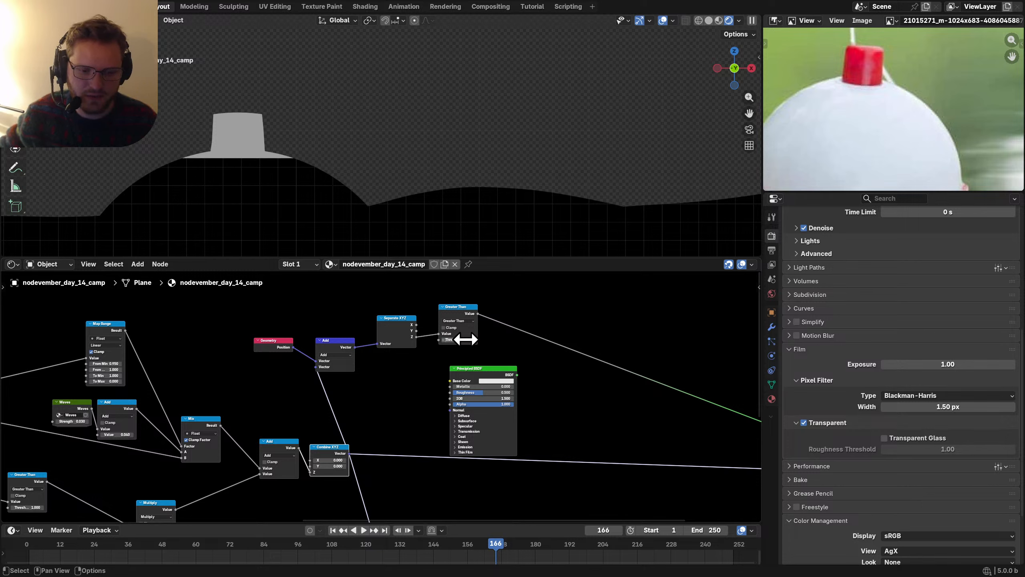
pyautogui.click(465, 340)
pyautogui.write('0.17')
pyautogui.press('Return')
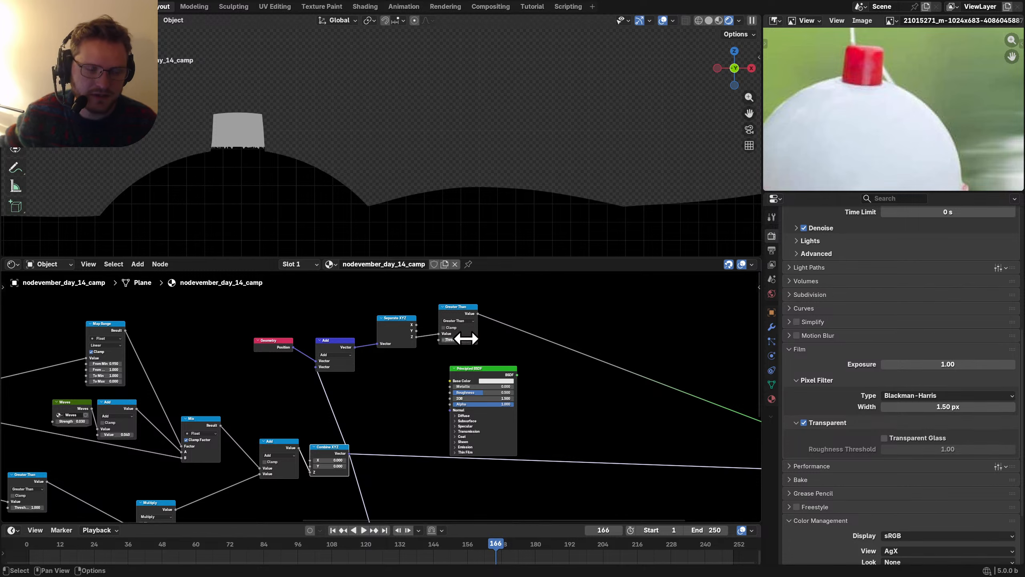
# Step: Play the animation to check the cap mask while the bobber moves
pyautogui.press('space')
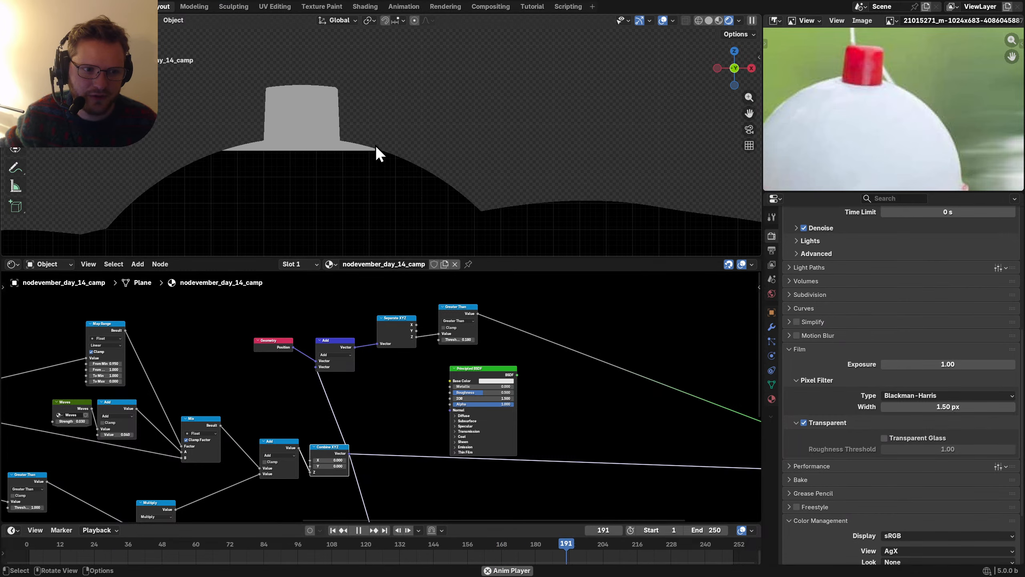
pyautogui.press('space')
pyautogui.scroll(2, 383, 397)
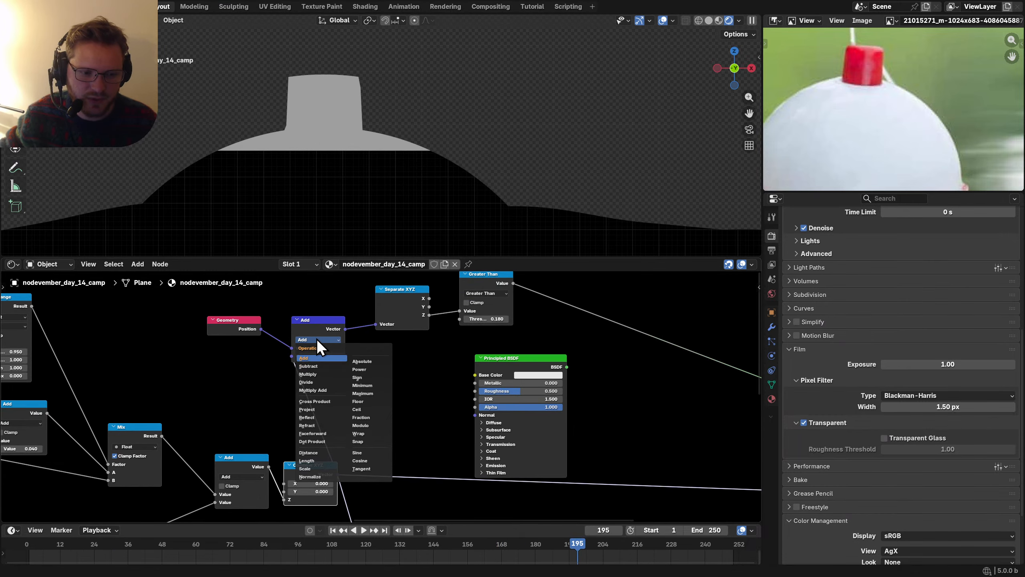
# Step: Try the Subtract operation with other Greater Than thresholds on the cap mask, and restore the Add operation
pyautogui.click(317, 339)
pyautogui.click(313, 362)
pyautogui.moveTo(495, 320); pyautogui.dragTo(501, 320)
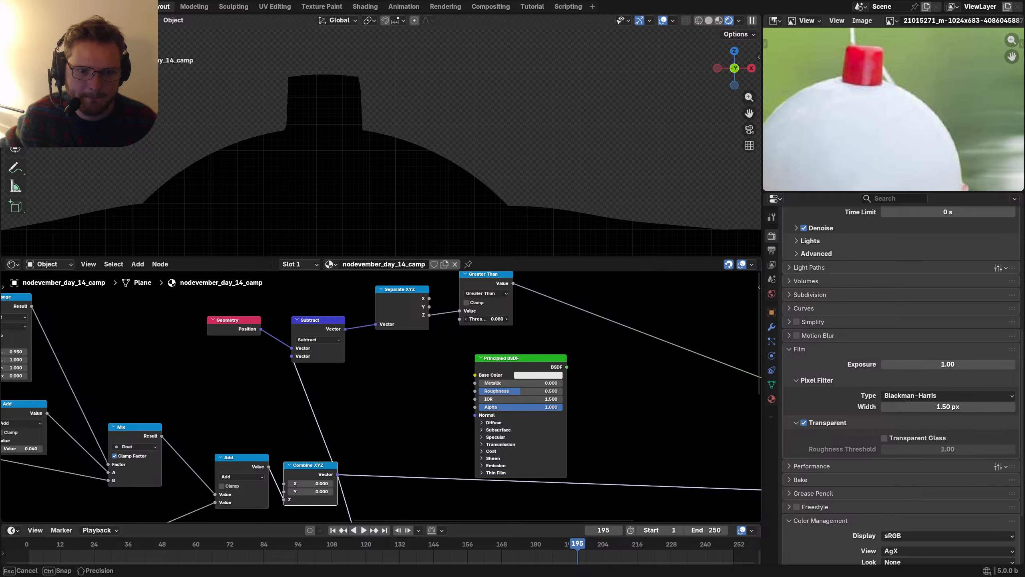
pyautogui.moveTo(501, 319); pyautogui.dragTo(498, 320)
pyautogui.moveTo(498, 319); pyautogui.dragTo(493, 319)
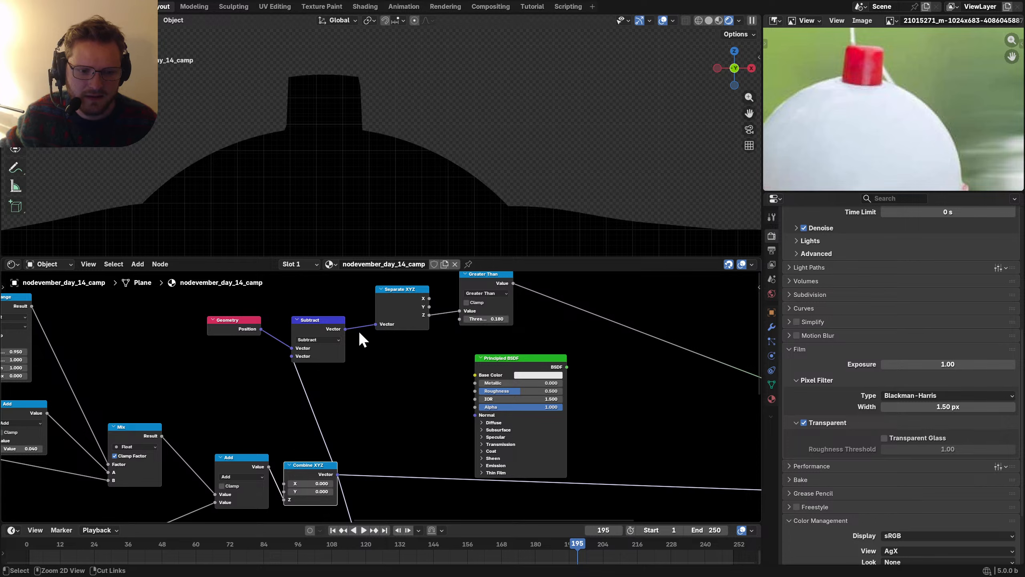
pyautogui.click(315, 340)
pyautogui.click(348, 341)
# Step: Move the cap mask's Add, Separate XYZ, Greater Than and Principled BSDF nodes farther from Combine XYZ, and replay the animation
pyautogui.moveTo(678, 389); pyautogui.dragTo(315, 304)
pyautogui.press('g')
pyautogui.click(466, 299)
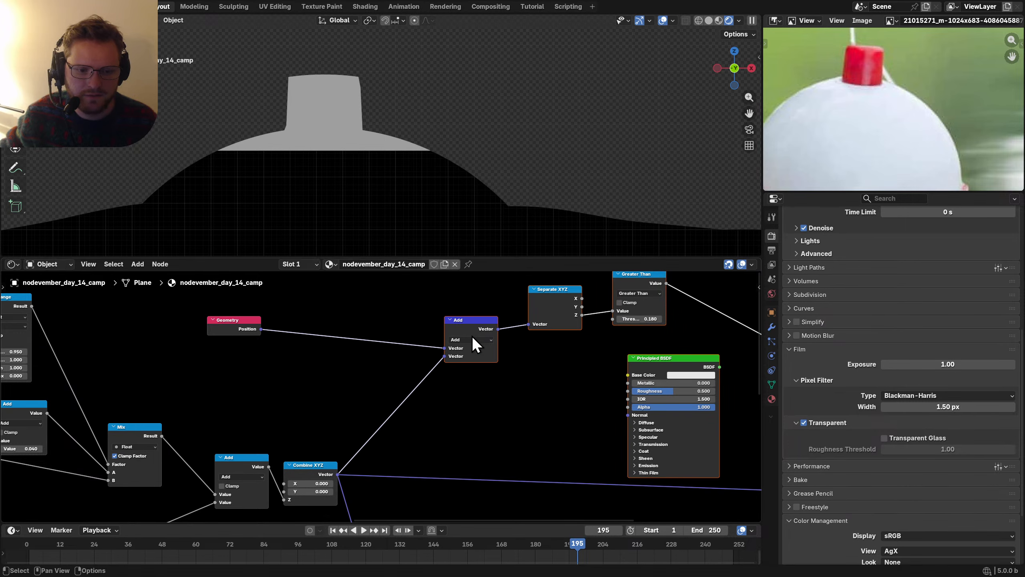
pyautogui.press('space')
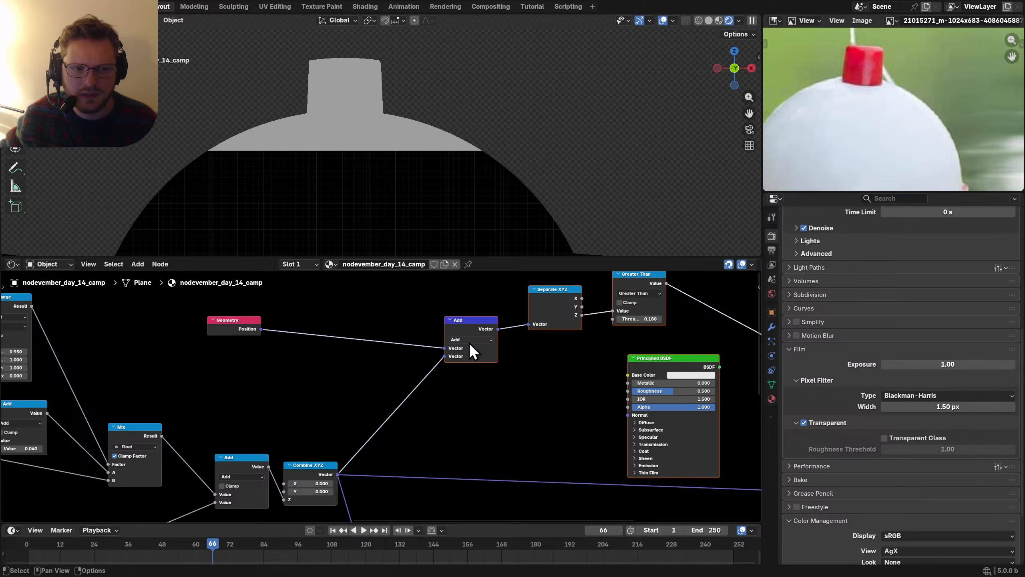
pyautogui.press('space')
pyautogui.scroll(-2, 298, 404)
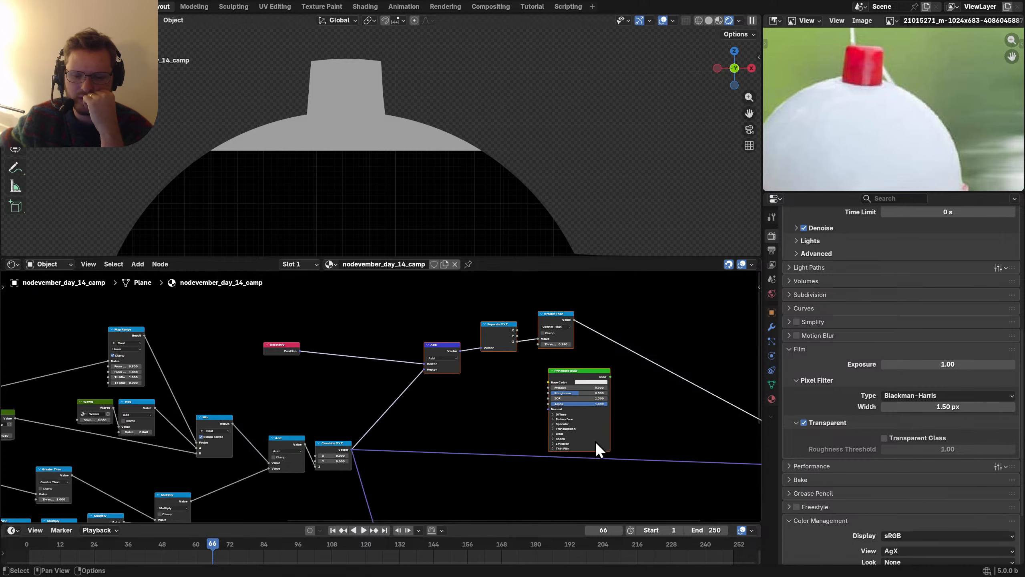
pyautogui.moveTo(598, 444); pyautogui.dragTo(567, 426, button='middle')
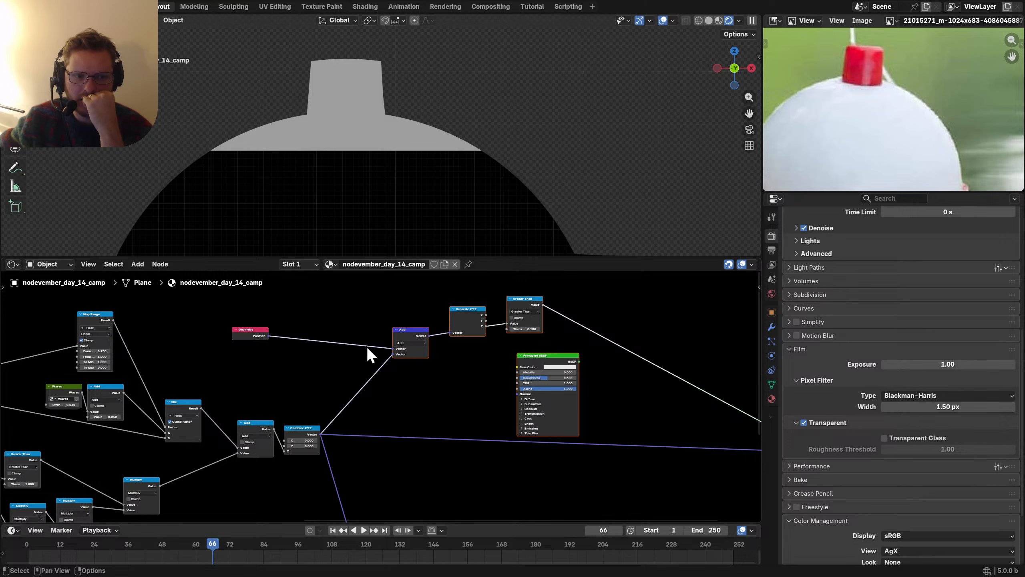
pyautogui.scroll(2, 367, 346)
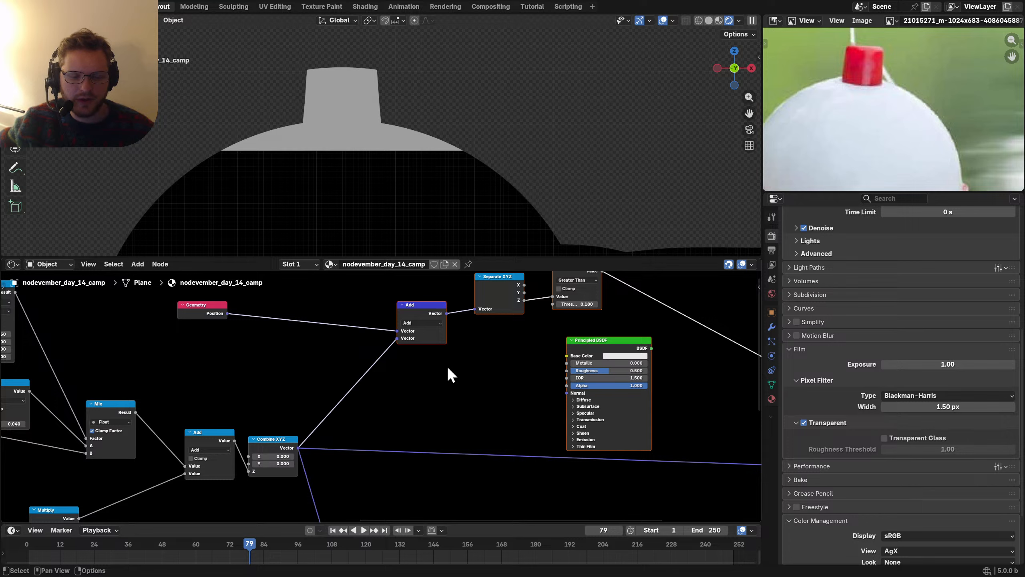
pyautogui.scroll(-2, 484, 363)
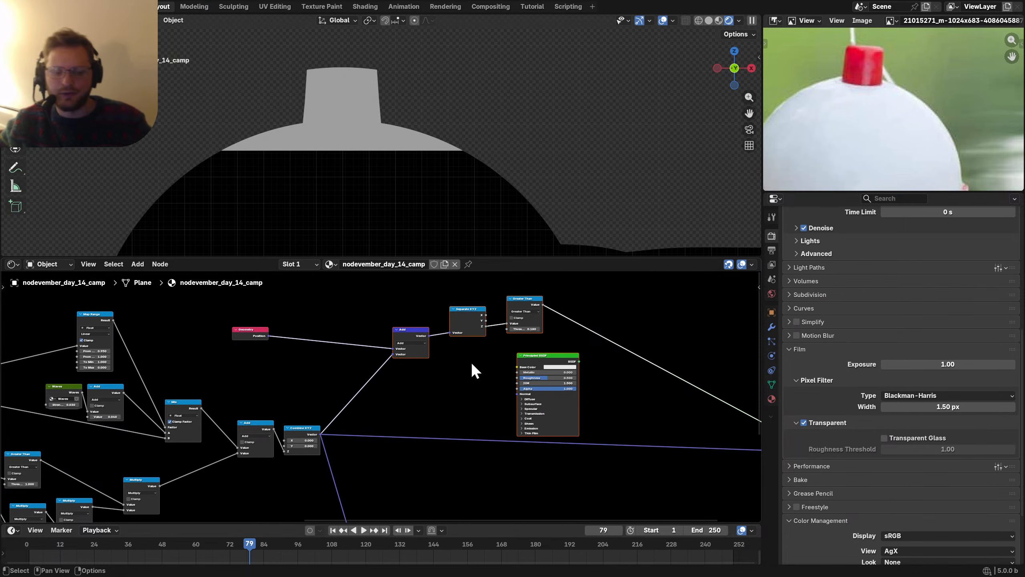
# Step: Delete the cap mask's Geometry, Add and Separate XYZ nodes, and save the file
pyautogui.moveTo(474, 359); pyautogui.dragTo(214, 310)
pyautogui.press('x')
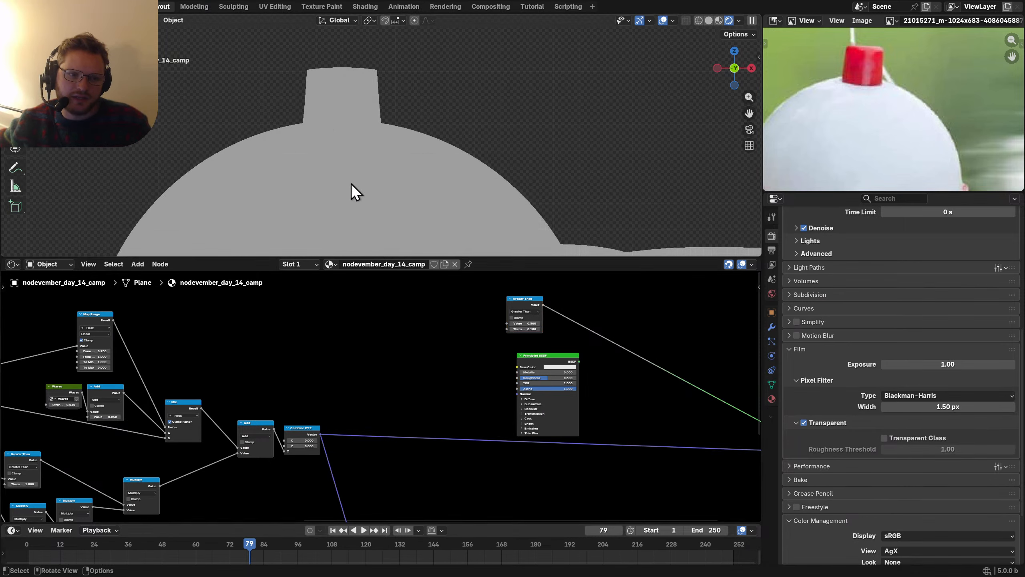
pyautogui.scroll(-7, 256, 444)
pyautogui.moveTo(245, 453); pyautogui.dragTo(404, 379, button='middle')
pyautogui.scroll(6, 405, 379)
pyautogui.moveTo(331, 296); pyautogui.dragTo(382, 378, button='middle')
pyautogui.hotkey('ctrl', 's')
# Step: Open the Bobber group and connect the Map Range's Result to a new Group Output socket
pyautogui.scroll(4, 383, 378)
pyautogui.click(269, 350)
pyautogui.moveTo(185, 387); pyautogui.dragTo(483, 383, button='middle')
pyautogui.click(288, 364)
pyautogui.press('Tab')
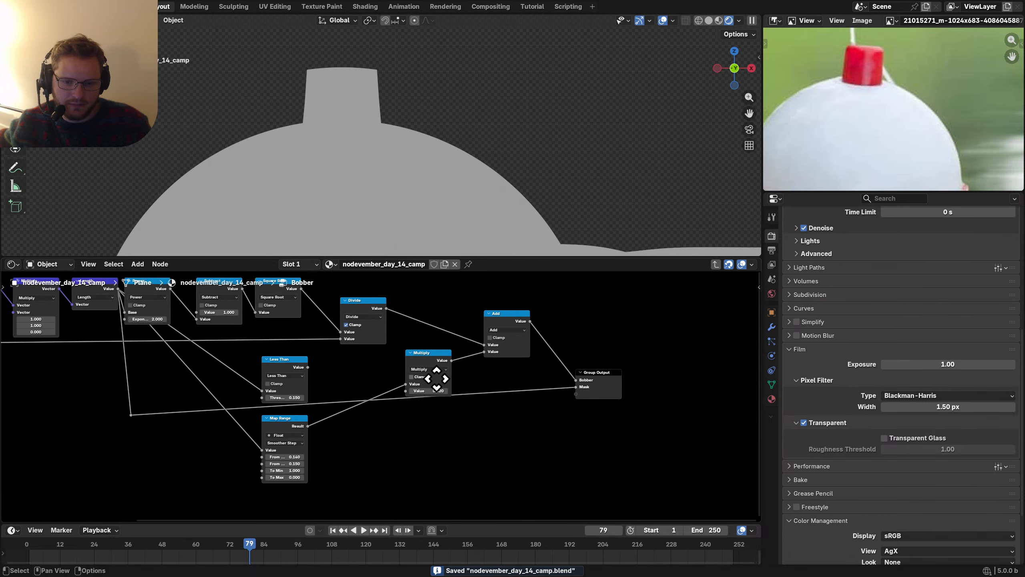
pyautogui.scroll(2, 456, 397)
pyautogui.click(209, 442)
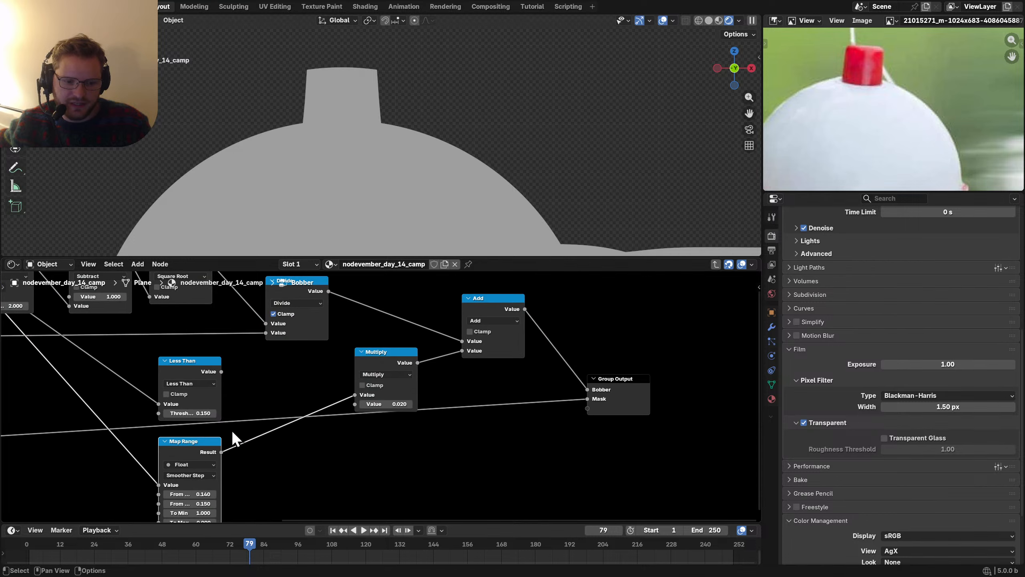
pyautogui.click(405, 354)
pyautogui.click(493, 345)
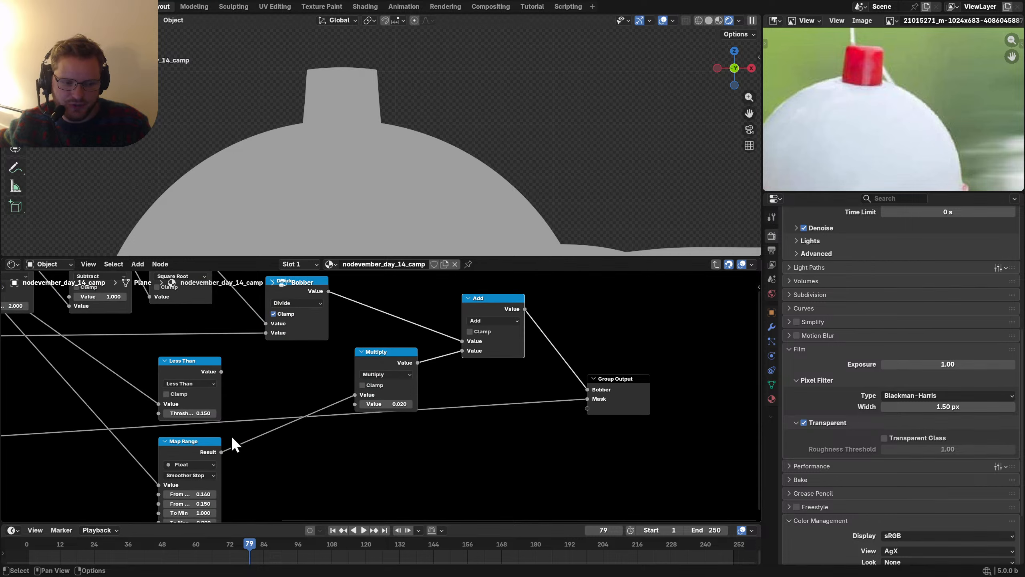
pyautogui.moveTo(221, 452); pyautogui.dragTo(581, 410)
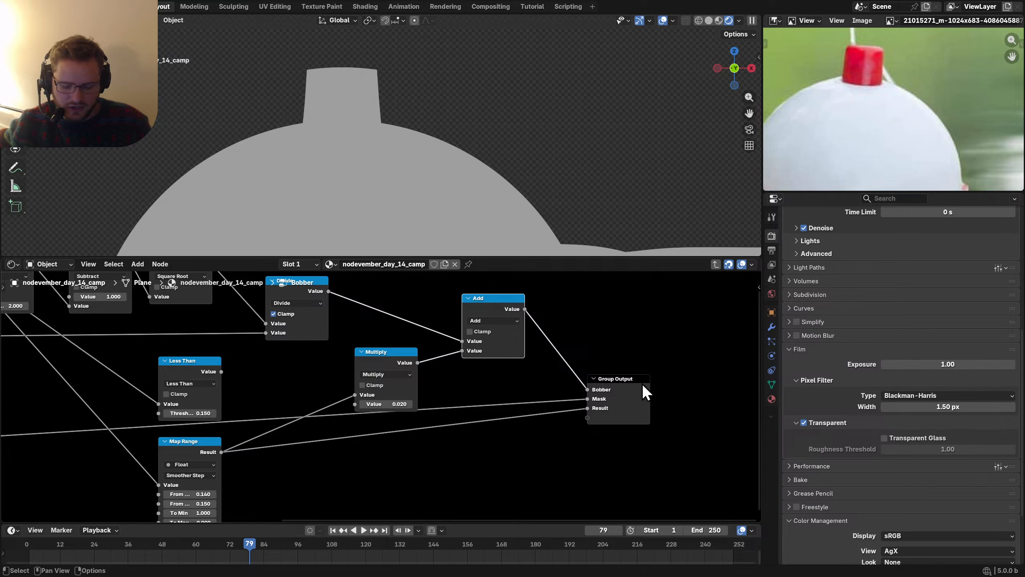
# Step: Rename the Bobber group's new output socket to Hat and leave the group
pyautogui.press('n')
pyautogui.click(652, 412)
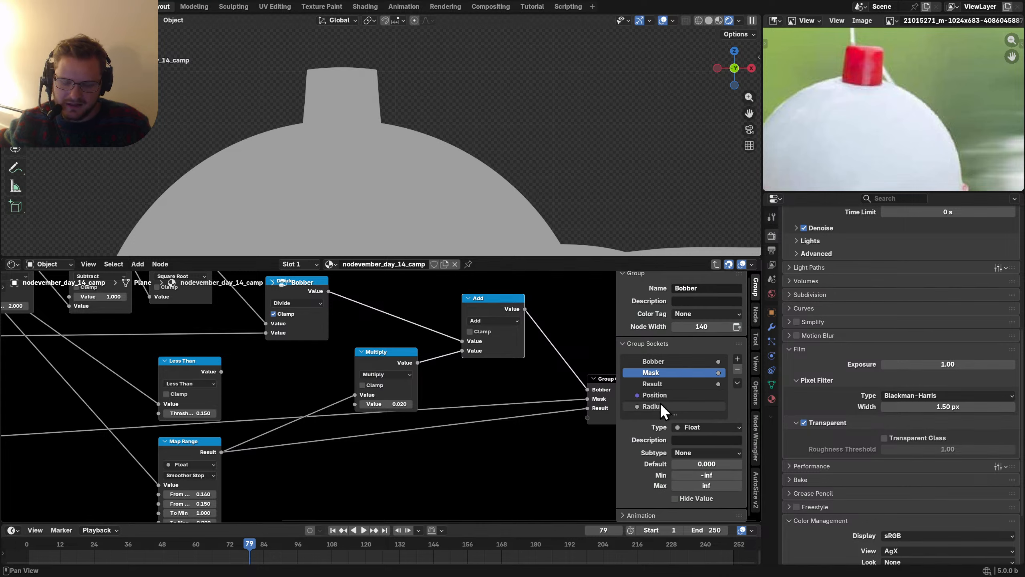
pyautogui.doubleClick(657, 384)
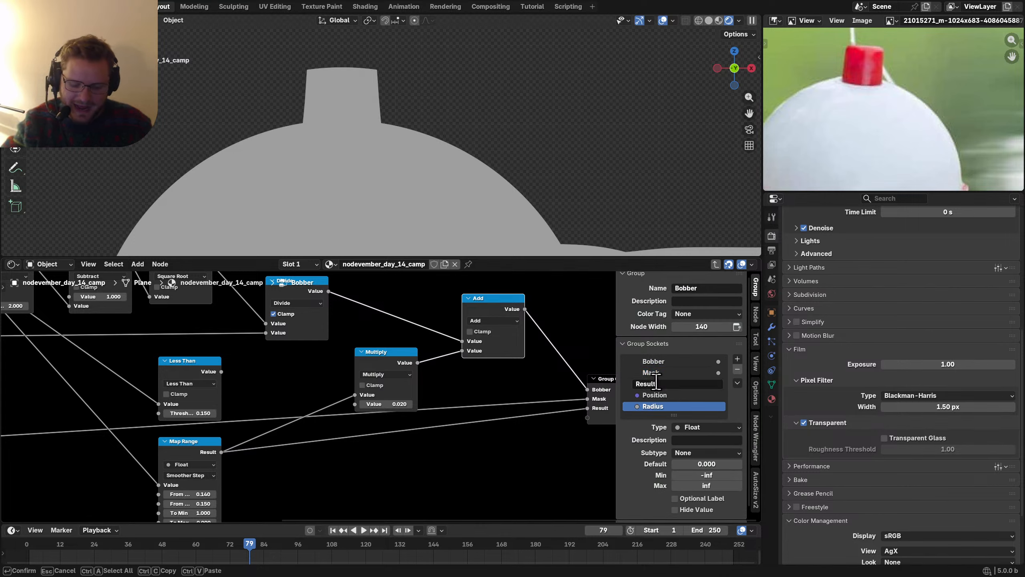
pyautogui.write('Hat')
pyautogui.press('Return')
pyautogui.press('Tab')
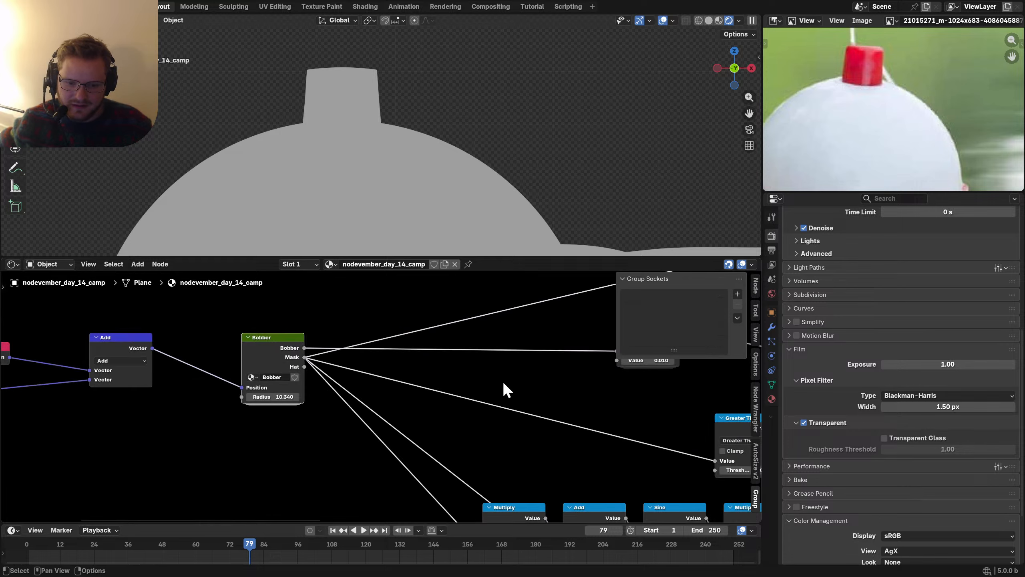
# Step: Preview the Bobber group's Hat output and play the animation to inspect it from a tilted view
pyautogui.keyDown('ctrl'); pyautogui.keyDown('shift'); pyautogui.click(269, 353); pyautogui.keyUp('shift'); pyautogui.keyUp('ctrl')
pyautogui.keyDown('ctrl'); pyautogui.keyDown('shift'); pyautogui.click(268, 353); pyautogui.keyUp('shift'); pyautogui.keyUp('ctrl')
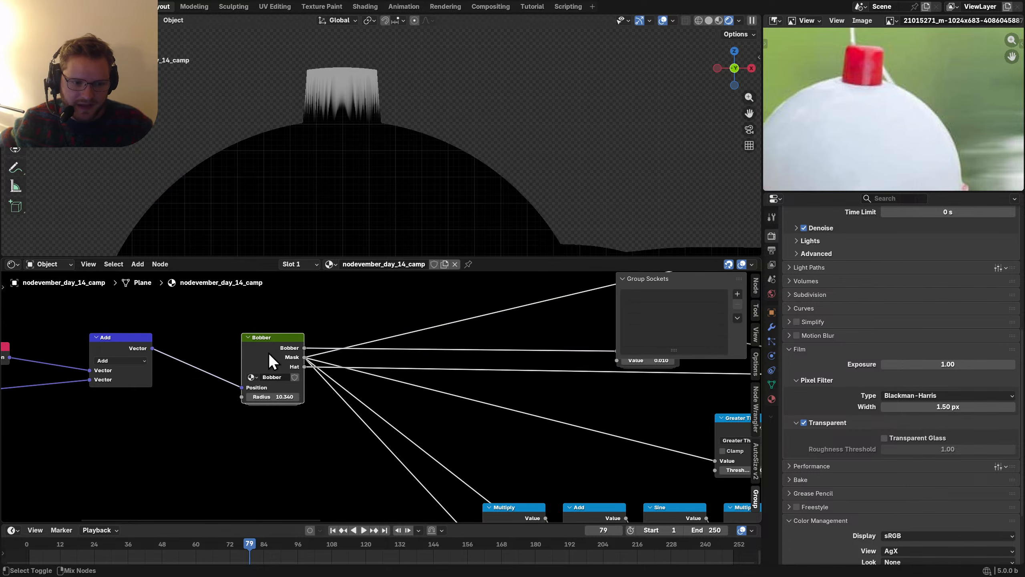
pyautogui.moveTo(346, 106); pyautogui.dragTo(443, 123, button='middle')
pyautogui.press('space')
pyautogui.scroll(4, 404, 125)
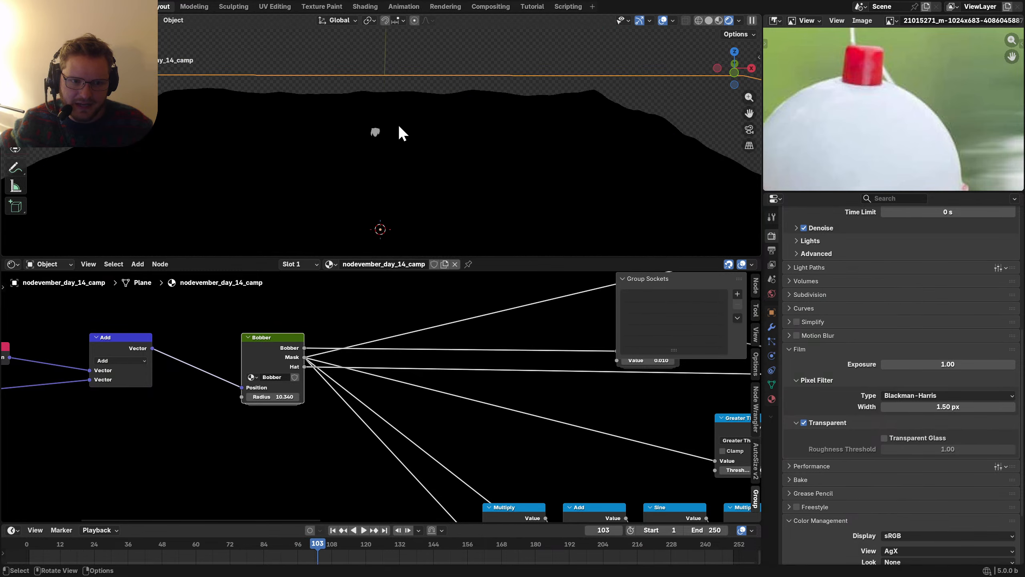
pyautogui.press('space')
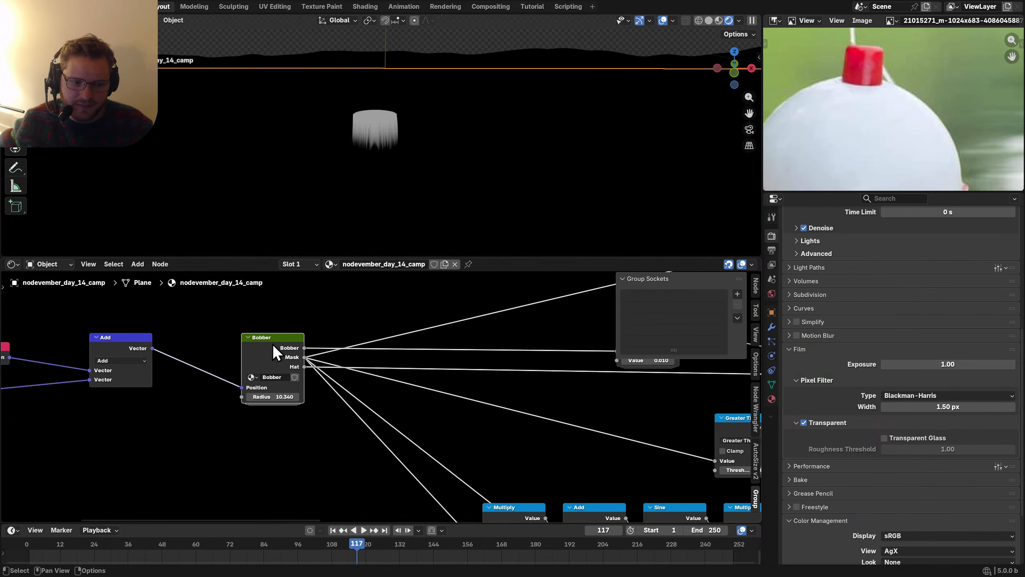
# Step: Remove the Hat output socket from the Bobber group and return to the main material
pyautogui.press('Tab')
pyautogui.press('n')
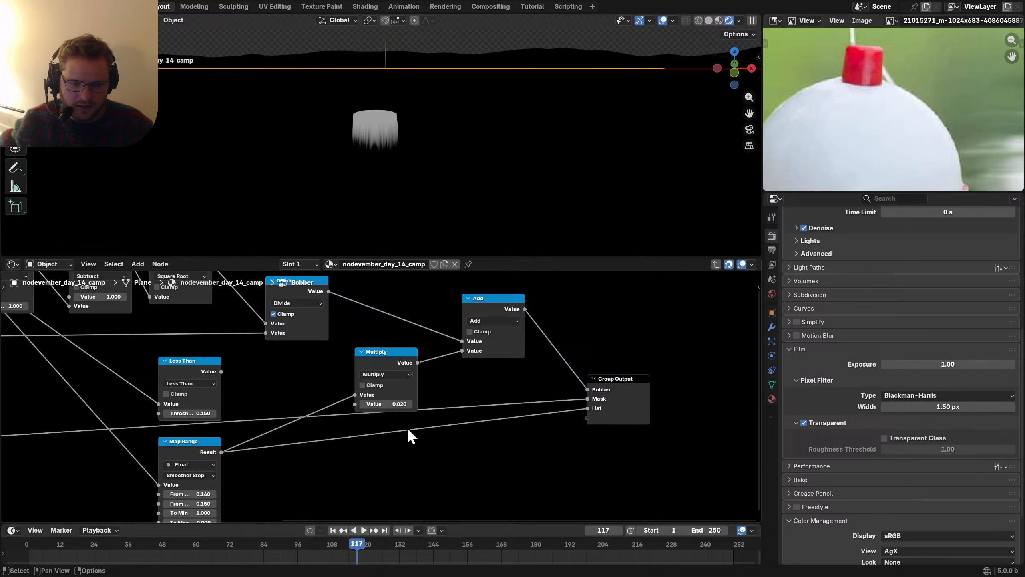
pyautogui.moveTo(326, 431); pyautogui.dragTo(431, 446, button='middle')
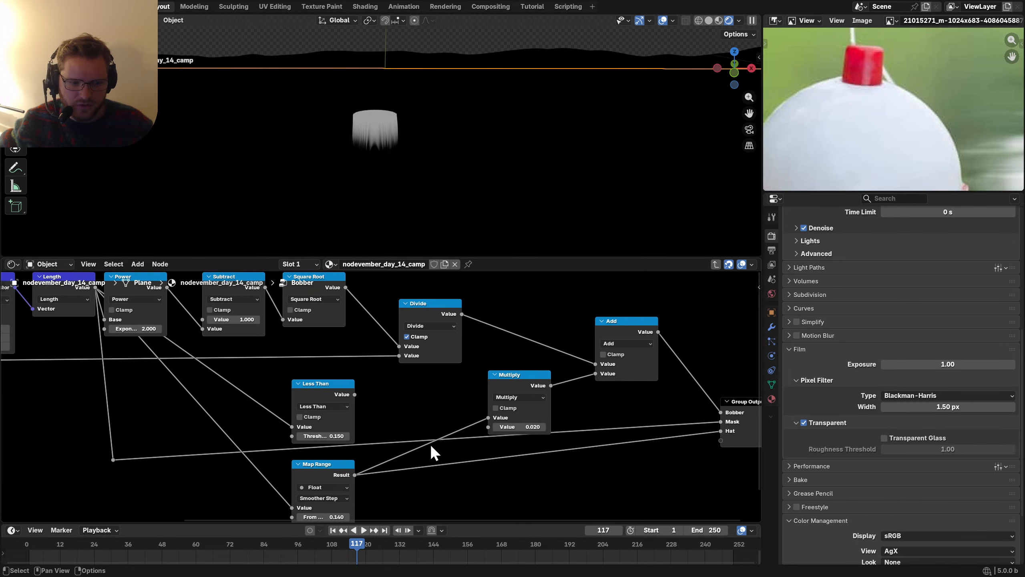
pyautogui.press('n')
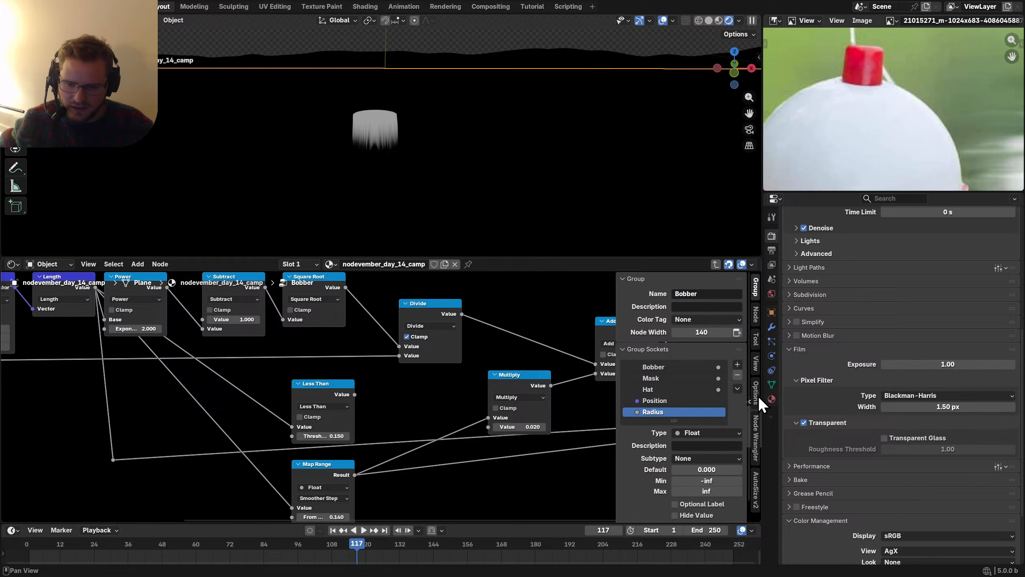
pyautogui.click(661, 389)
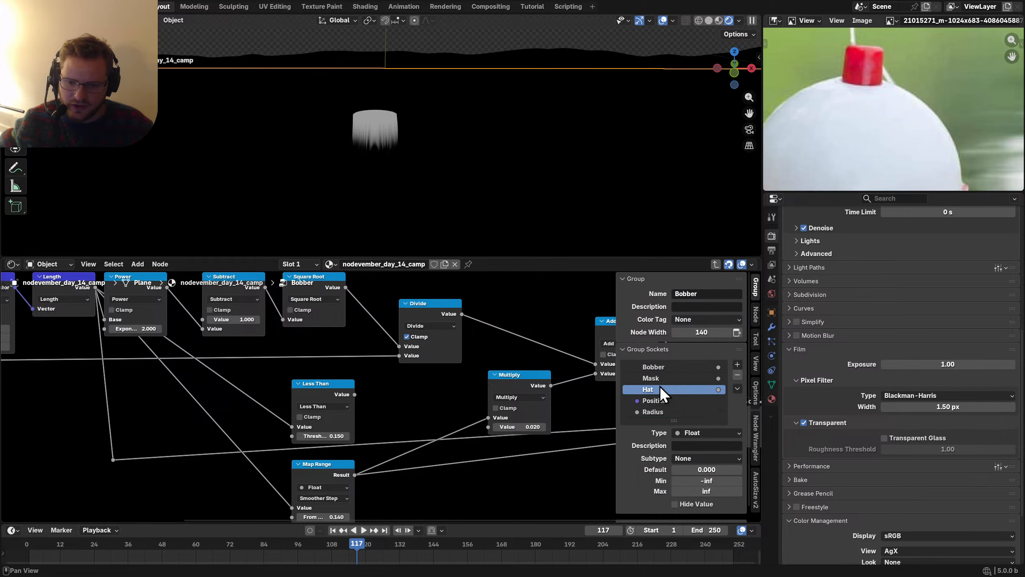
pyautogui.click(738, 375)
pyautogui.press('n')
pyautogui.moveTo(633, 428); pyautogui.dragTo(486, 430, button='middle')
pyautogui.press('Tab')
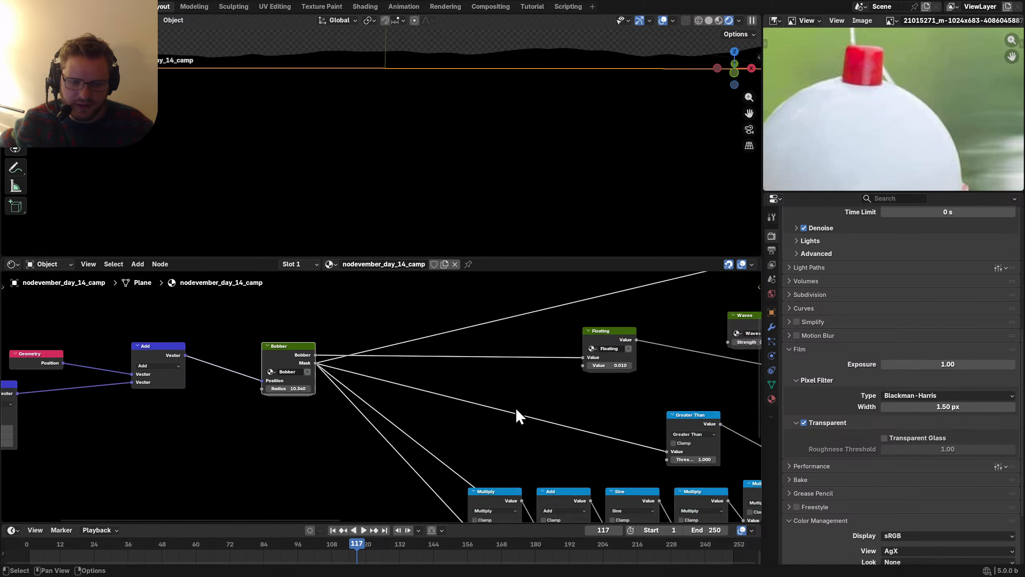
# Step: Add a Greater Than node fed by the Bobber group's Mask output
pyautogui.scroll(-4, 517, 414)
pyautogui.keyDown('ctrl'); pyautogui.keyDown('shift'); pyautogui.click(656, 341); pyautogui.keyUp('shift'); pyautogui.keyUp('ctrl')
pyautogui.moveTo(261, 375); pyautogui.dragTo(414, 373, button='middle')
pyautogui.scroll(6, 248, 395)
pyautogui.moveTo(166, 381); pyautogui.dragTo(689, 311)
pyautogui.write('greater')
pyautogui.press('Return')
# Step: Change the new mask node's operation to Less Than and preview its output
pyautogui.moveTo(701, 319); pyautogui.dragTo(409, 396, button='middle')
pyautogui.scroll(2, 410, 395)
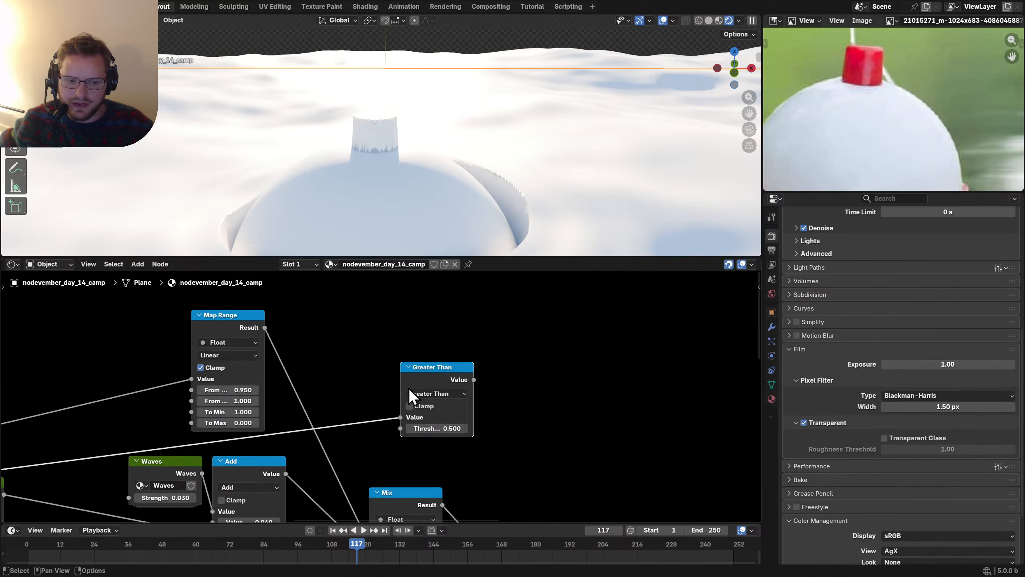
pyautogui.click(444, 401)
pyautogui.click(537, 452)
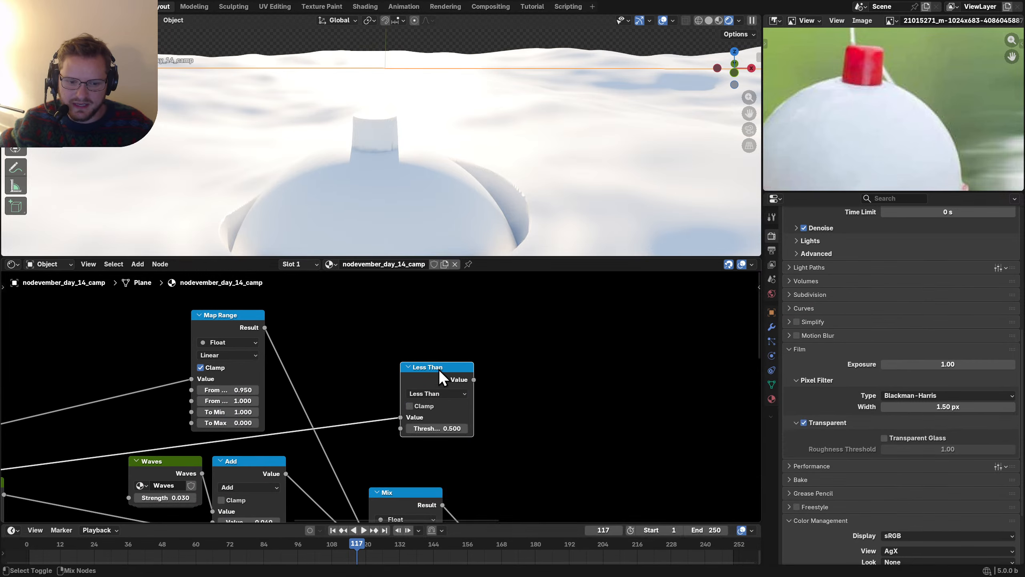
pyautogui.keyDown('ctrl'); pyautogui.keyDown('shift'); pyautogui.click(441, 377); pyautogui.keyUp('shift'); pyautogui.keyUp('ctrl')
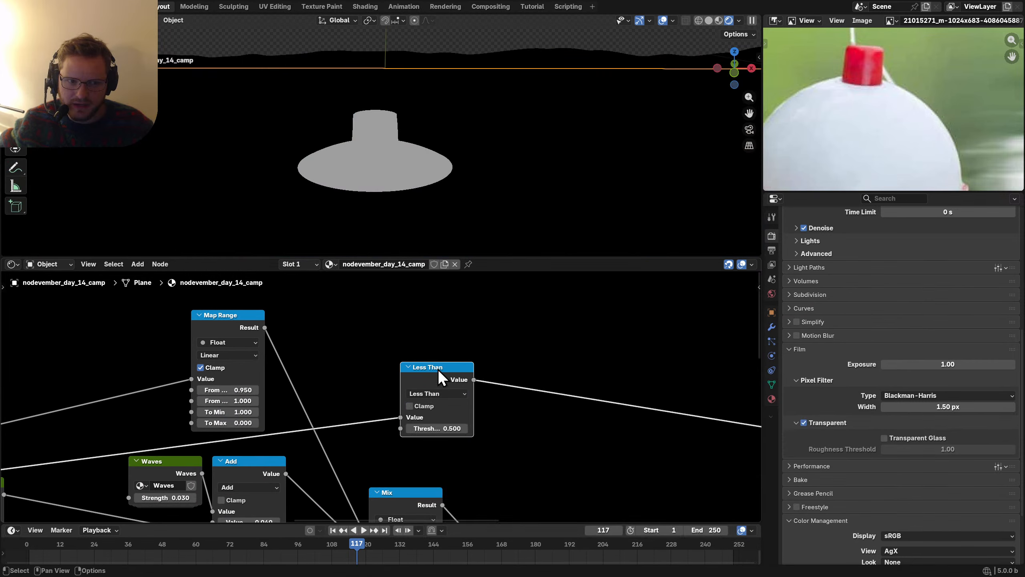
# Step: Try Less Than thresholds of 0.3 and 0.2, and play the animation to check the mask
pyautogui.write('0.3')
pyautogui.press('Return')
pyautogui.click(444, 429)
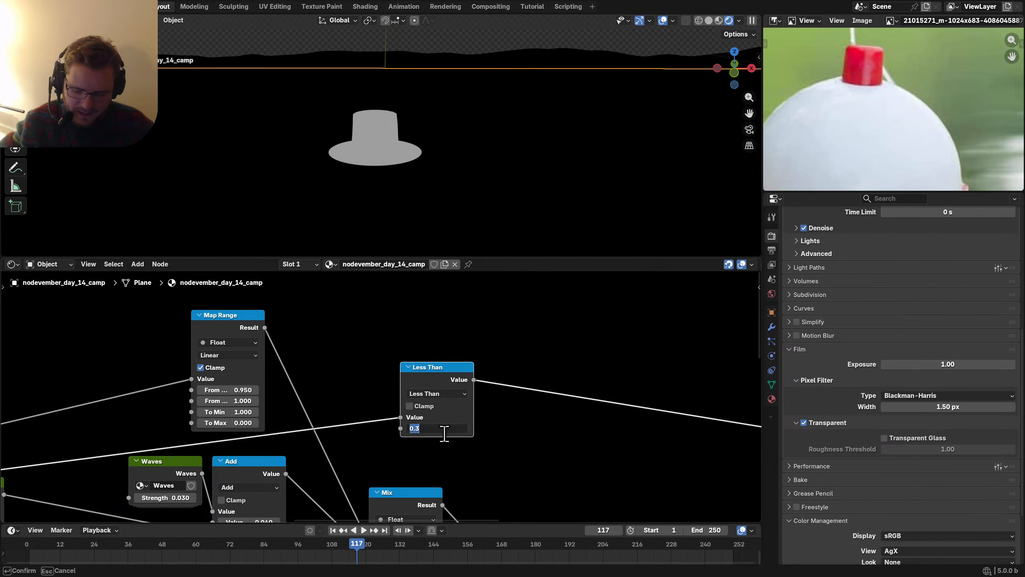
pyautogui.write('0.2')
pyautogui.press('Return')
pyautogui.moveTo(359, 540); pyautogui.dragTo(361, 539)
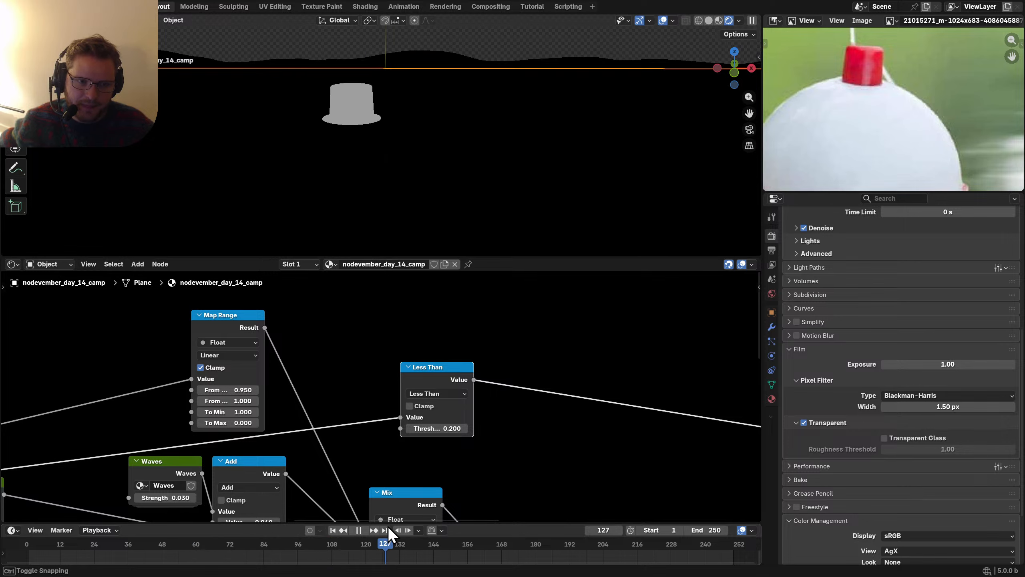
pyautogui.press('space')
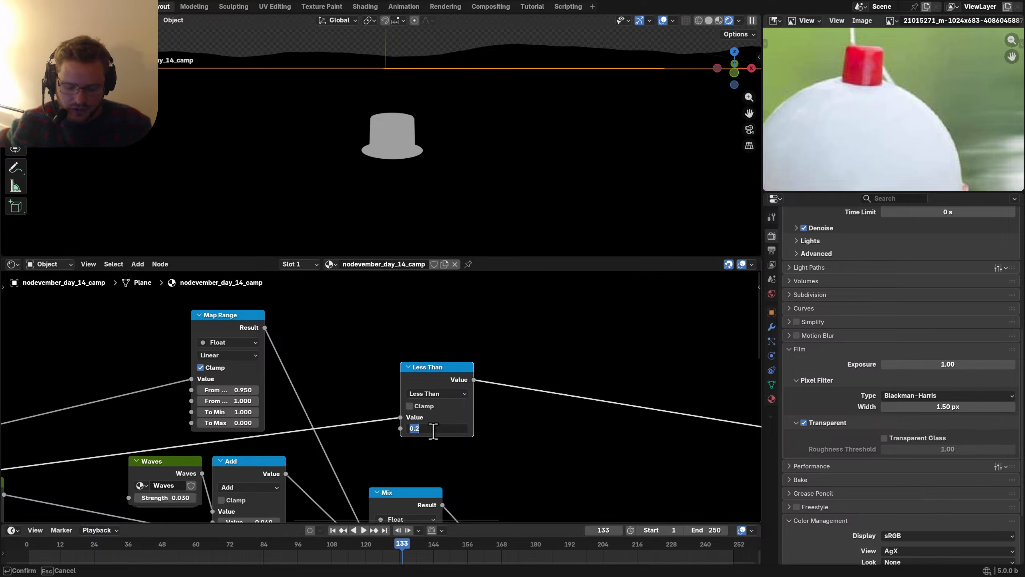
# Step: Try Less Than thresholds of 0.1 and 0.15, set it to 0.16, and scrub the timeline to check the cap mask
pyautogui.write('0.1')
pyautogui.press('Return')
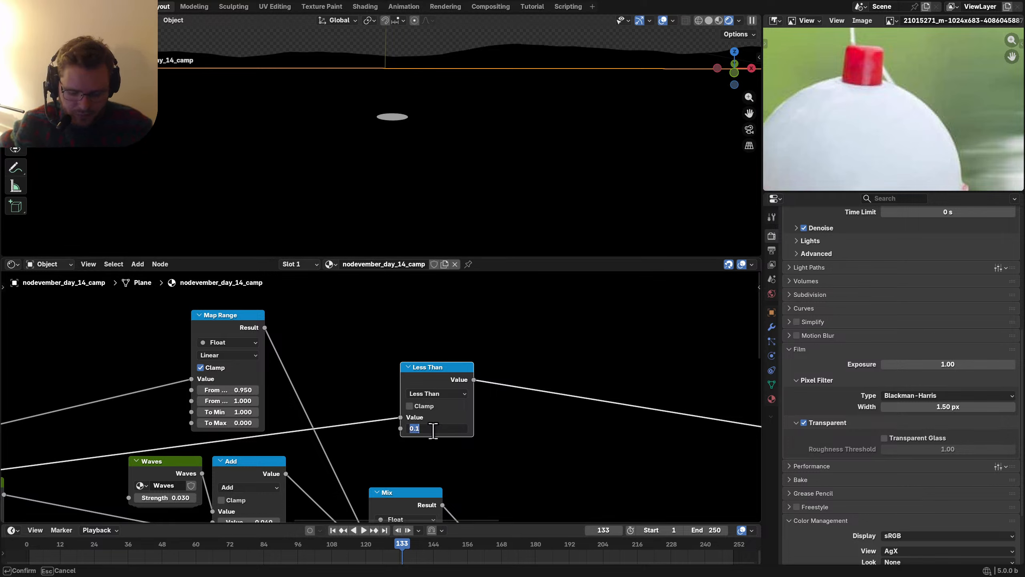
pyautogui.write('5')
pyautogui.press('Return')
pyautogui.click(433, 428)
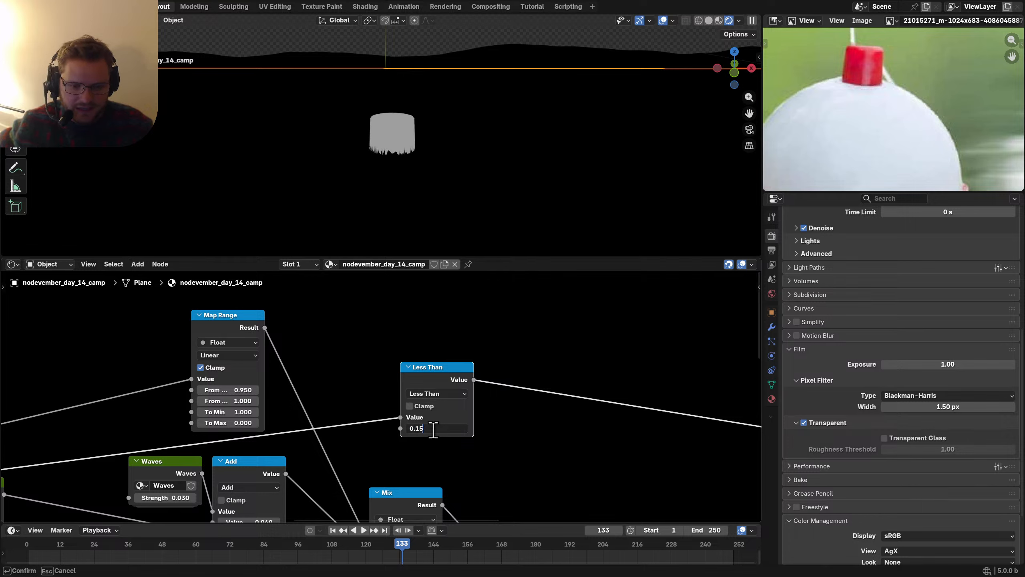
pyautogui.press('BackSpace')
pyautogui.write('6')
pyautogui.press('Return')
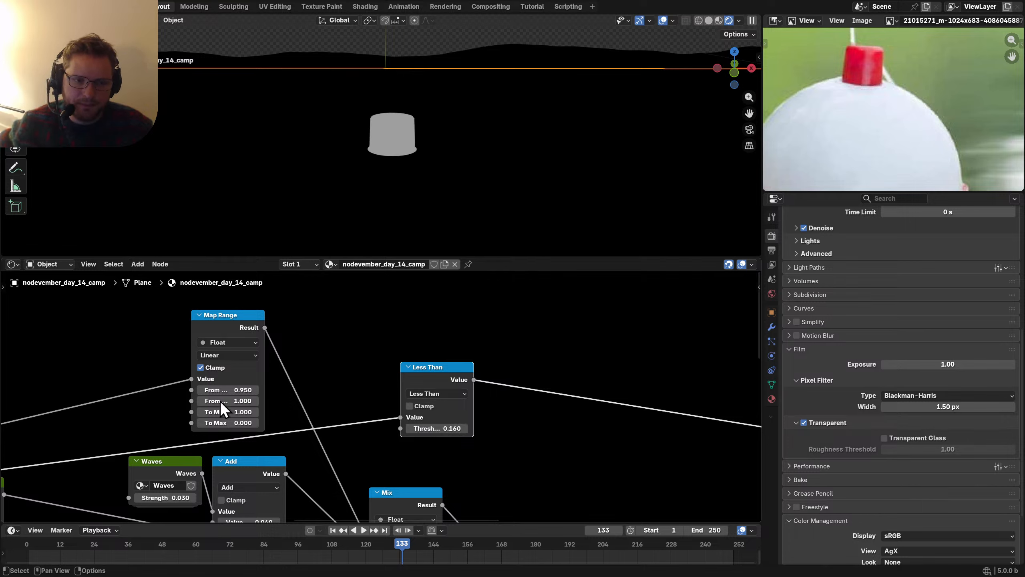
pyautogui.moveTo(329, 541); pyautogui.dragTo(386, 539)
# Step: Move the spare Principled BSDF node near the unconnected Greater Than node
pyautogui.scroll(-2, 538, 382)
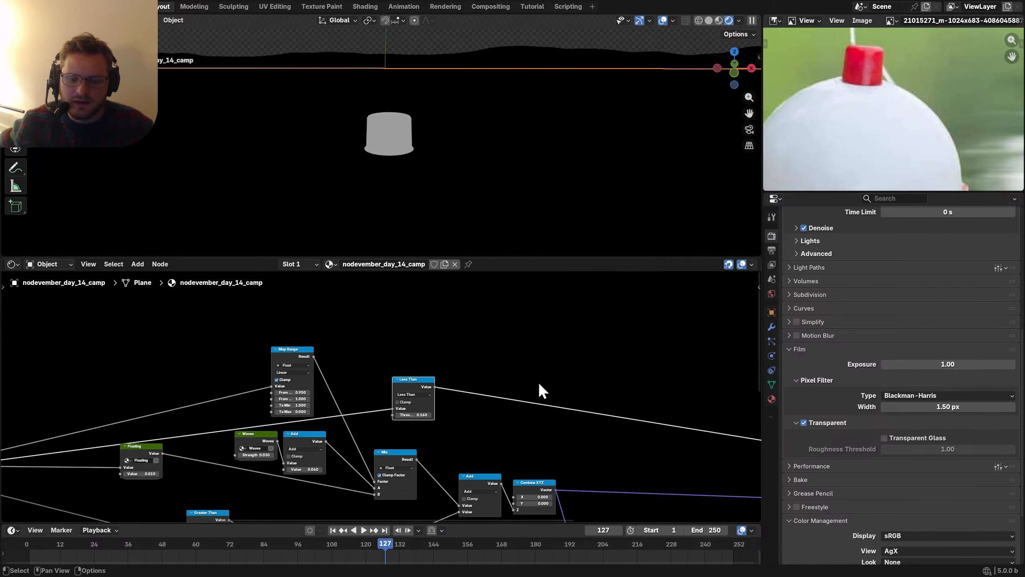
pyautogui.moveTo(553, 399); pyautogui.dragTo(329, 364, button='middle')
pyautogui.scroll(-1, 331, 365)
pyautogui.moveTo(505, 396); pyautogui.dragTo(587, 376)
pyautogui.press('g')
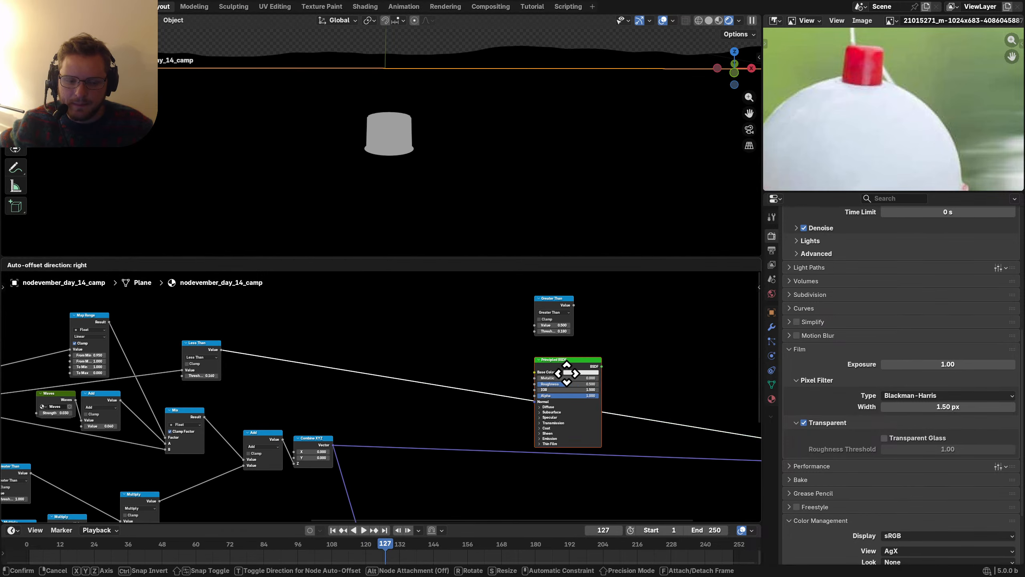
# Step: Place the new Principled BSDF beside the Greater Than node, add a Mix Color node driven by the Less Than value, and preview it
pyautogui.click(438, 284)
pyautogui.moveTo(278, 345); pyautogui.dragTo(354, 434, button='middle')
pyautogui.scroll(5, 351, 436)
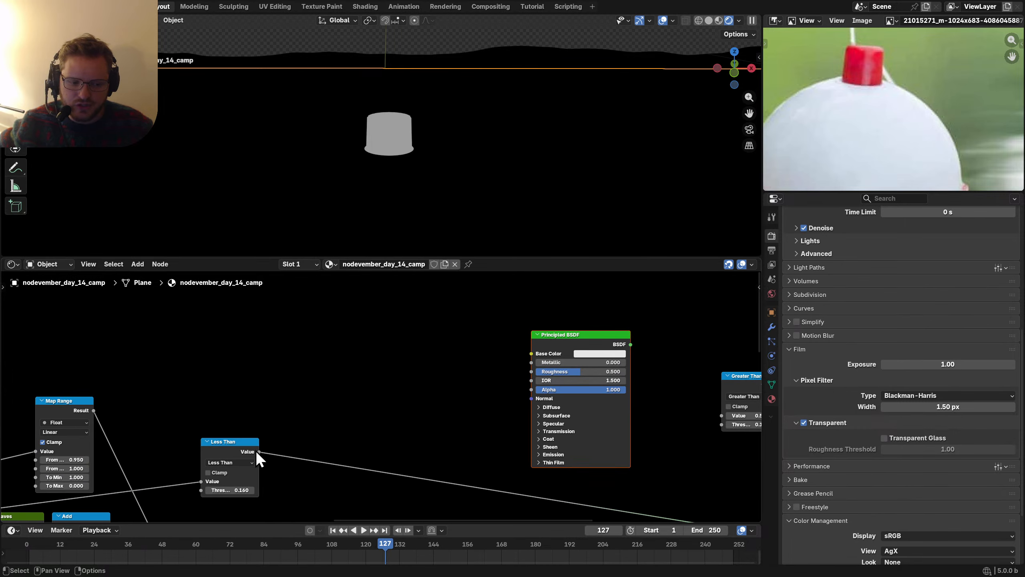
pyautogui.hotkey('shift', 'a')
pyautogui.write('mix c')
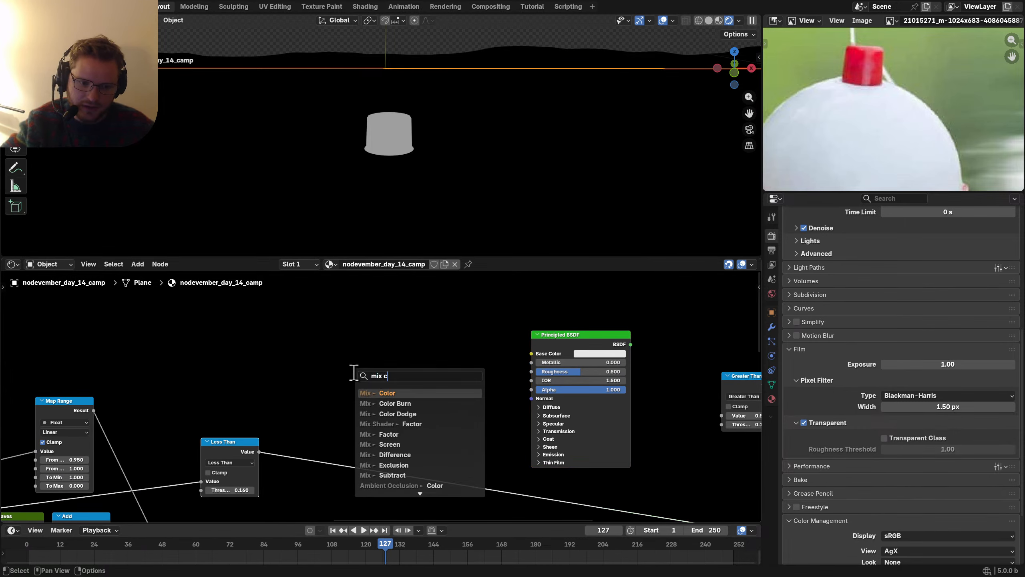
pyautogui.press('Return')
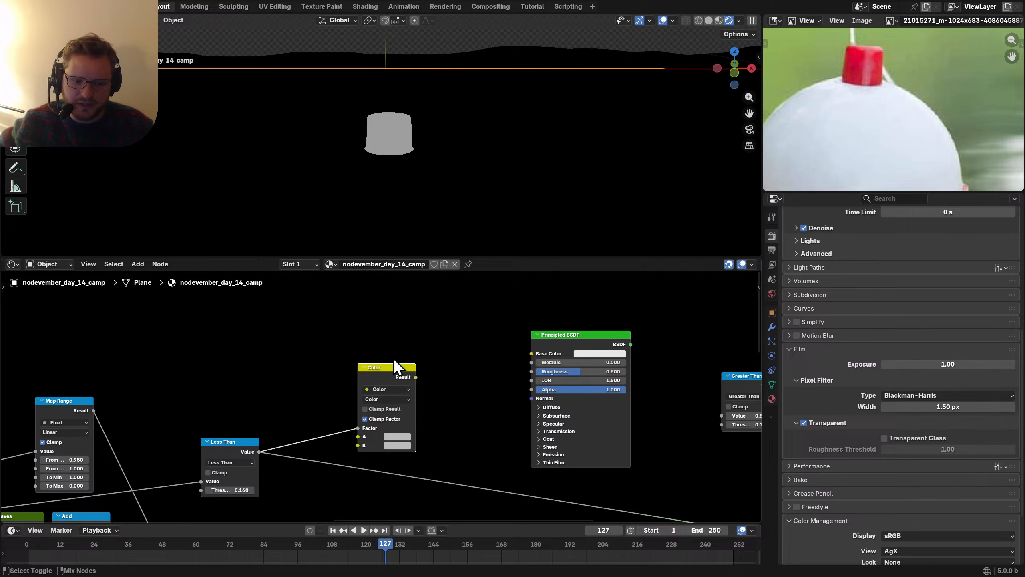
pyautogui.keyDown('ctrl'); pyautogui.keyDown('shift'); pyautogui.click(393, 374); pyautogui.keyUp('shift'); pyautogui.keyUp('ctrl')
# Step: Set the Mix Color node's B color to pure red and its A color to white
pyautogui.scroll(2, 386, 395)
pyautogui.click(400, 460)
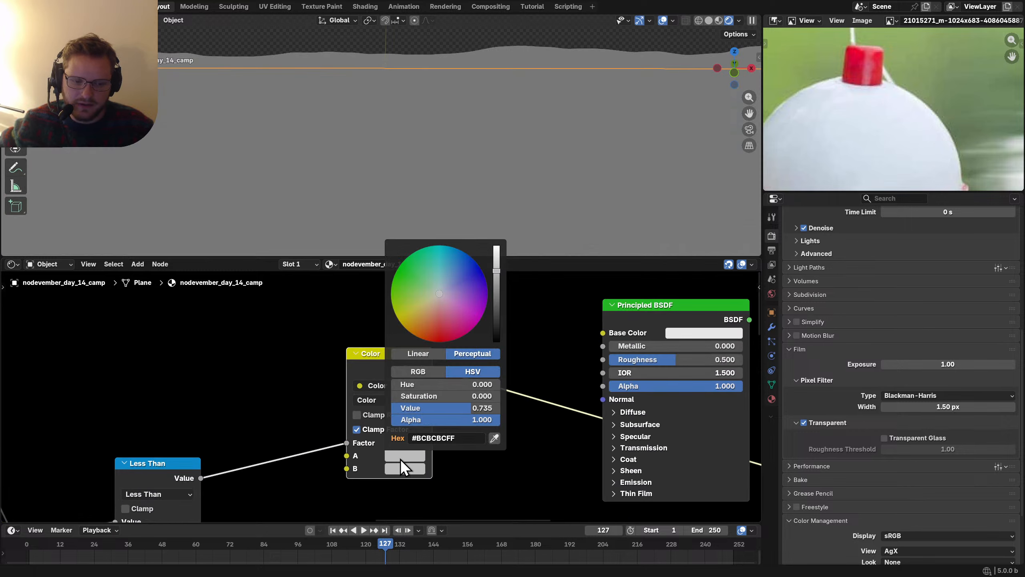
pyautogui.click(401, 469)
pyautogui.moveTo(493, 272); pyautogui.dragTo(493, 259)
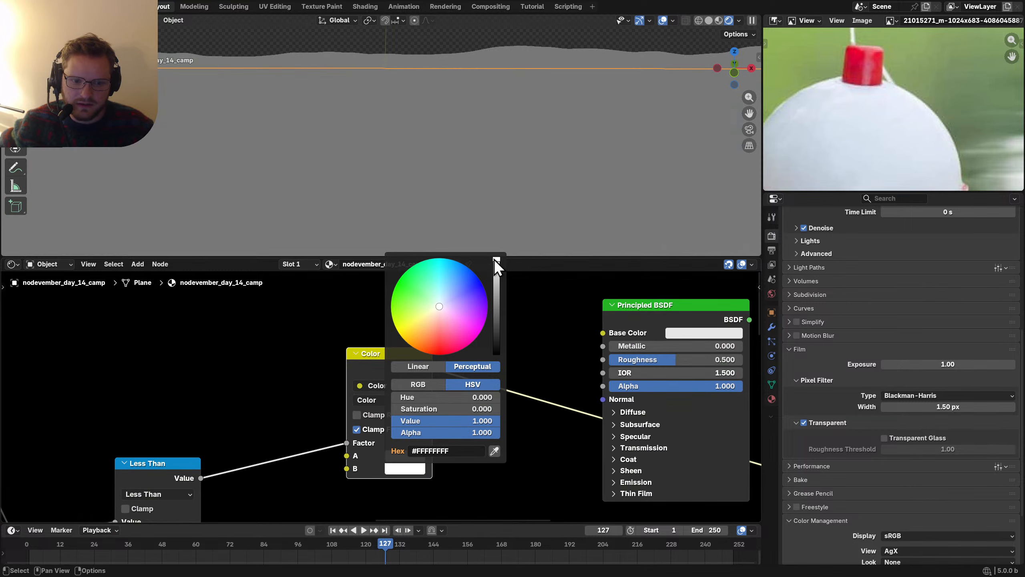
pyautogui.click(439, 349)
pyautogui.click(402, 456)
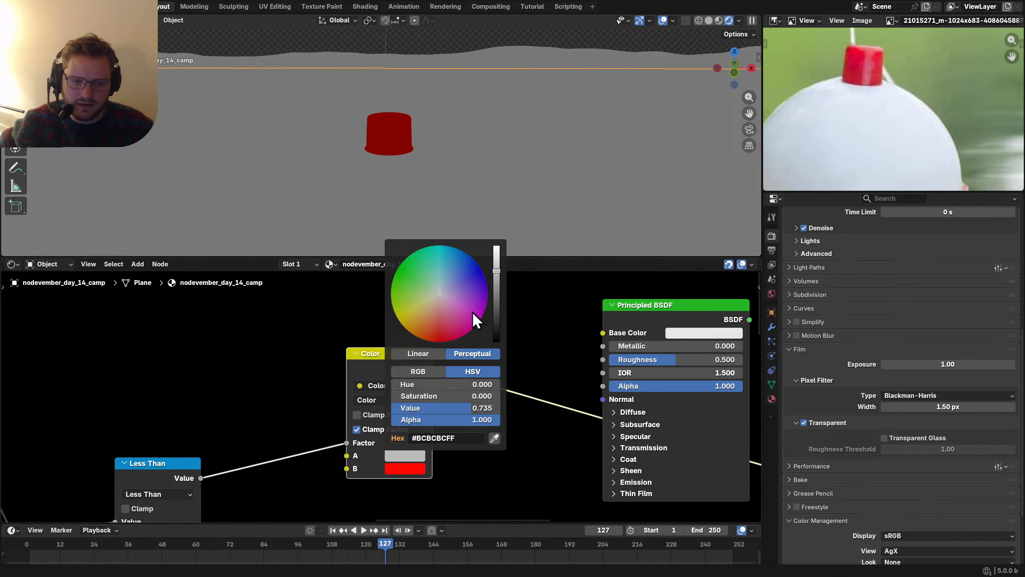
pyautogui.moveTo(495, 266); pyautogui.dragTo(495, 248)
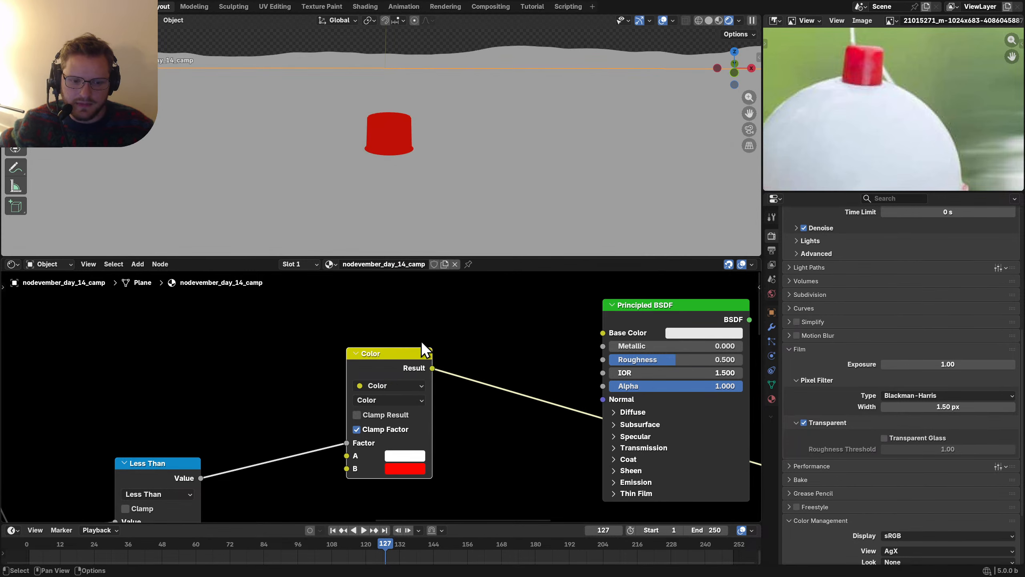
# Step: Connect the Mix Color result to the new Principled BSDF's Base Color and preview that shader on the plane
pyautogui.moveTo(616, 328); pyautogui.dragTo(617, 329)
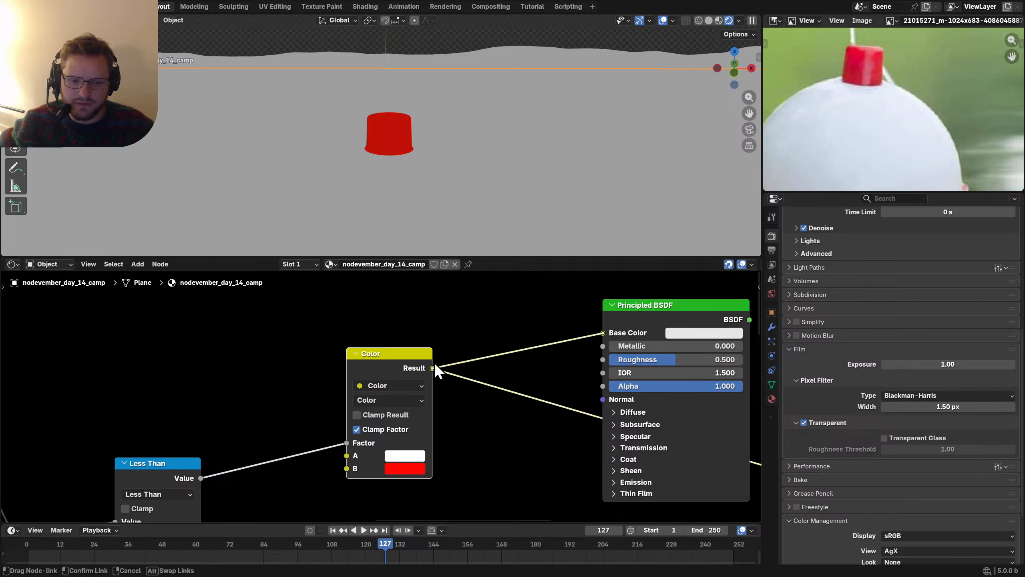
pyautogui.keyDown('ctrl'); pyautogui.keyDown('shift'); pyautogui.click(635, 310); pyautogui.keyUp('shift'); pyautogui.keyUp('ctrl')
pyautogui.scroll(-7, 385, 165)
pyautogui.moveTo(385, 165); pyautogui.dragTo(409, 195, button='middle')
pyautogui.scroll(-3, 537, 330)
pyautogui.moveTo(576, 405); pyautogui.dragTo(461, 302, button='middle')
pyautogui.scroll(-5, 426, 361)
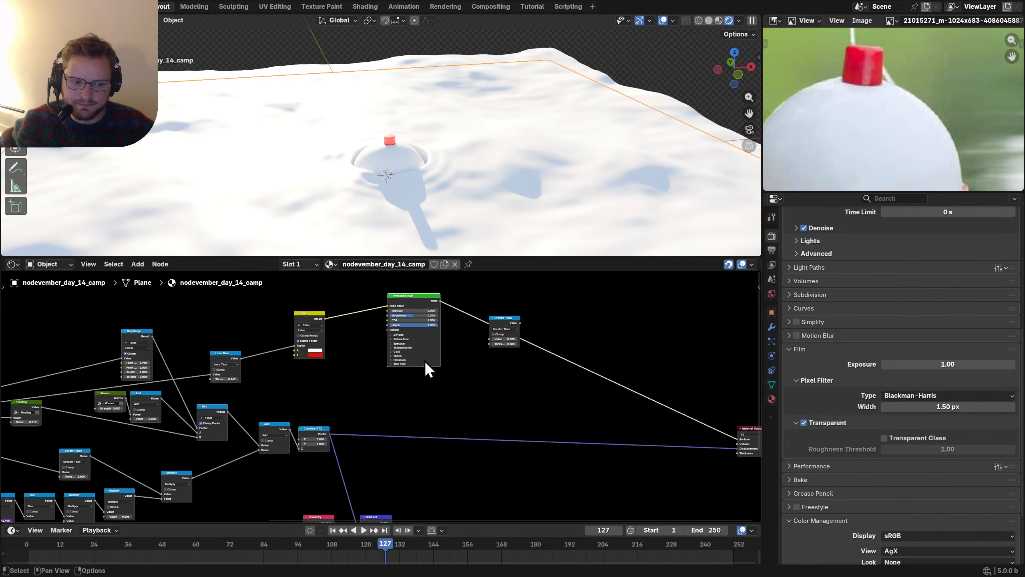
# Step: Move the water shader's node chain up beneath the Combine XYZ node and preview its Principled BSDF
pyautogui.moveTo(445, 438); pyautogui.dragTo(440, 363, button='middle')
pyautogui.moveTo(579, 507); pyautogui.dragTo(281, 434)
pyautogui.press('g')
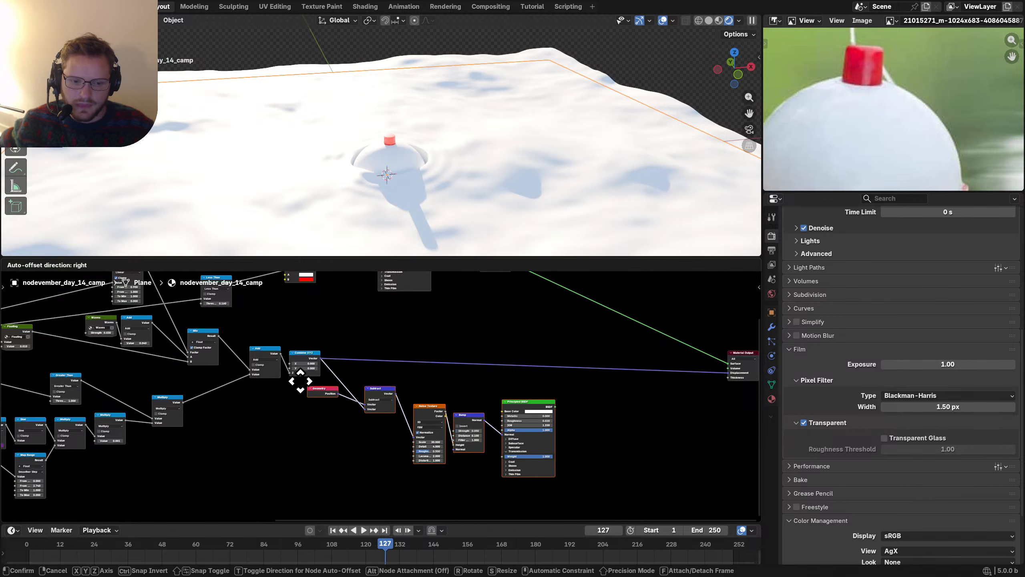
pyautogui.click(297, 378)
pyautogui.keyDown('ctrl'); pyautogui.keyDown('shift'); pyautogui.click(525, 401); pyautogui.keyUp('shift'); pyautogui.keyUp('ctrl')
# Step: Send the bobber's Principled BSDF to the material output, save the file, and delete the unused Greater Than node
pyautogui.moveTo(454, 318); pyautogui.dragTo(456, 415, button='middle')
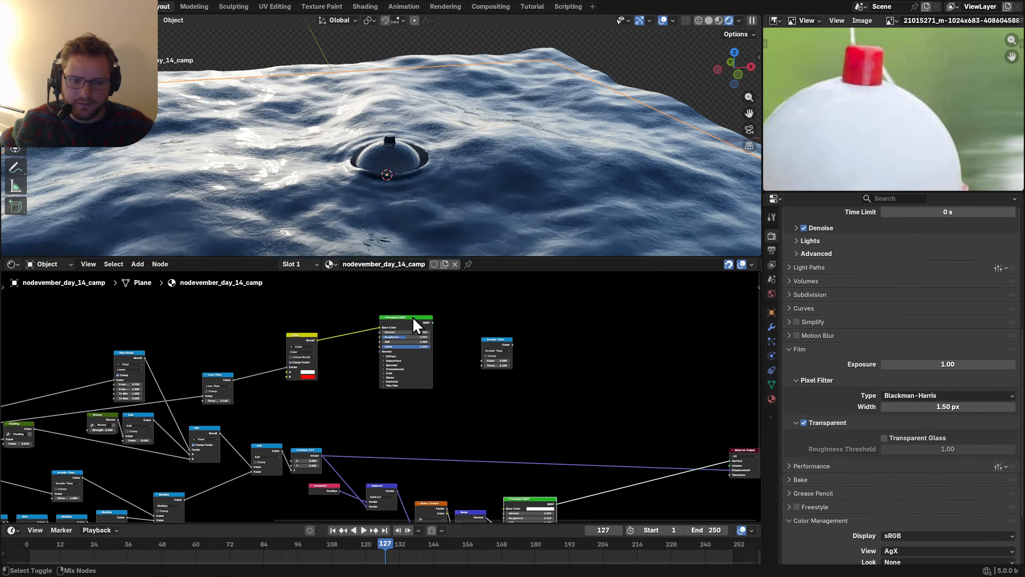
pyautogui.keyDown('ctrl'); pyautogui.keyDown('shift'); pyautogui.click(410, 319); pyautogui.keyUp('shift'); pyautogui.keyUp('ctrl')
pyautogui.hotkey('ctrl', 's')
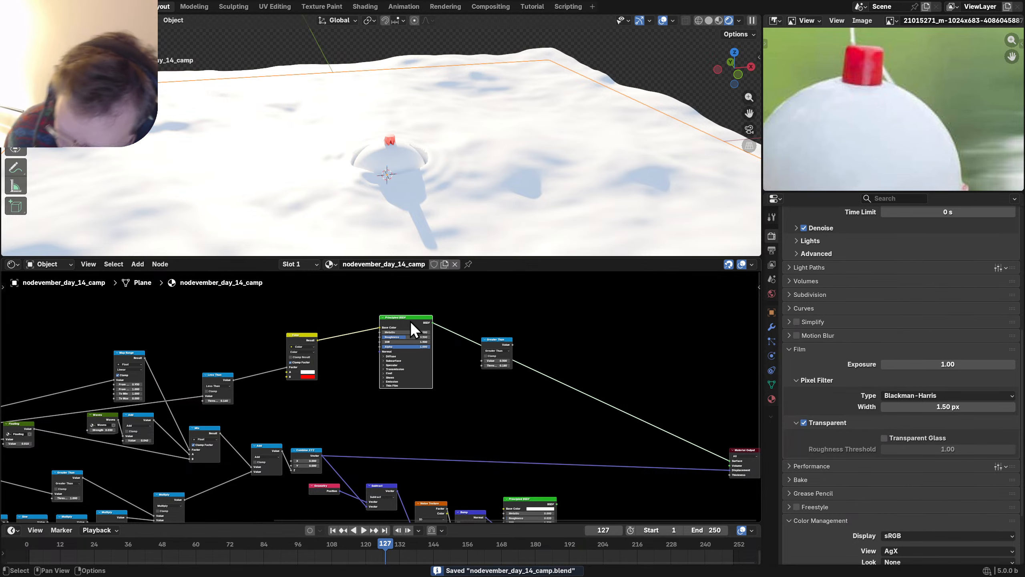
pyautogui.moveTo(537, 422); pyautogui.dragTo(508, 356)
pyautogui.press('x')
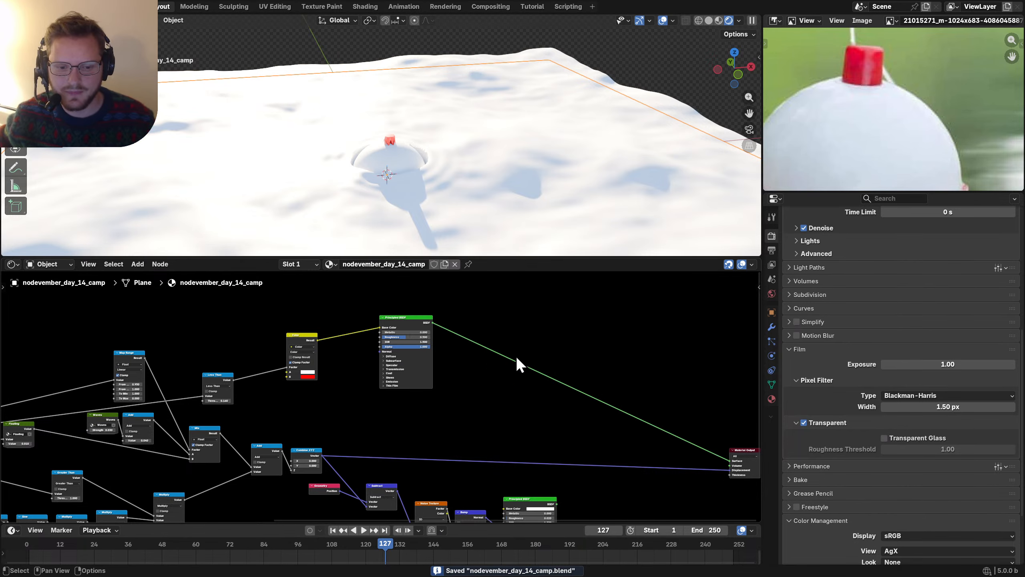
# Step: Combine the bobber's and the water's Principled BSDF nodes with a Mix Shader and save the file
pyautogui.moveTo(515, 356); pyautogui.dragTo(505, 312, button='middle')
pyautogui.keyDown('ctrl'); pyautogui.keyDown('shift'); pyautogui.moveTo(387, 297); pyautogui.dragTo(507, 460, button='right'); pyautogui.keyUp('shift'); pyautogui.keyUp('ctrl')
pyautogui.moveTo(355, 396); pyautogui.dragTo(442, 388, button='middle')
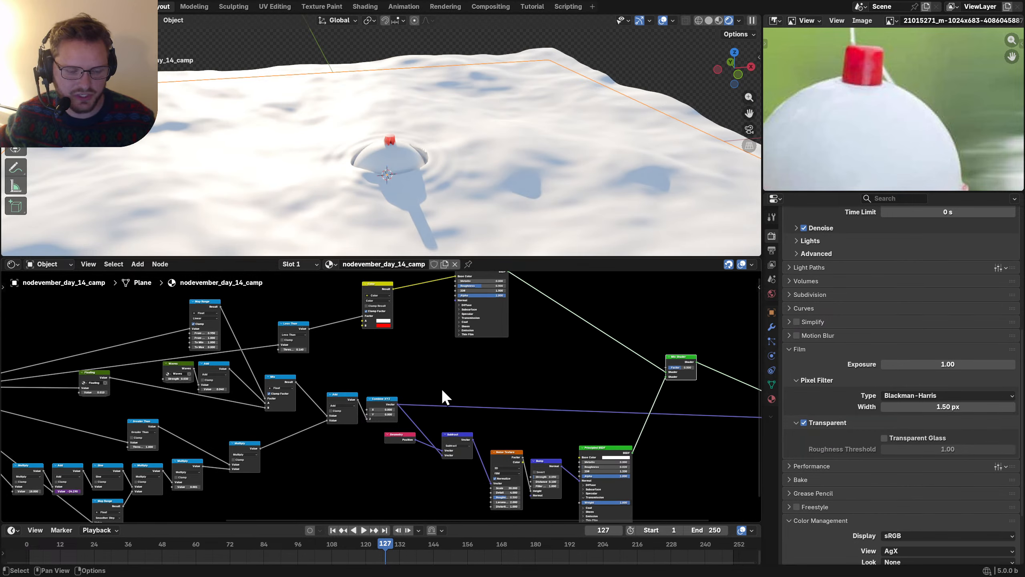
pyautogui.scroll(4, 441, 387)
pyautogui.hotkey('ctrl', 's')
# Step: Duplicate the Less Than node with its input link, place the copy below the Mix Color node, and save the file
pyautogui.moveTo(270, 379); pyautogui.dragTo(277, 418, button='middle')
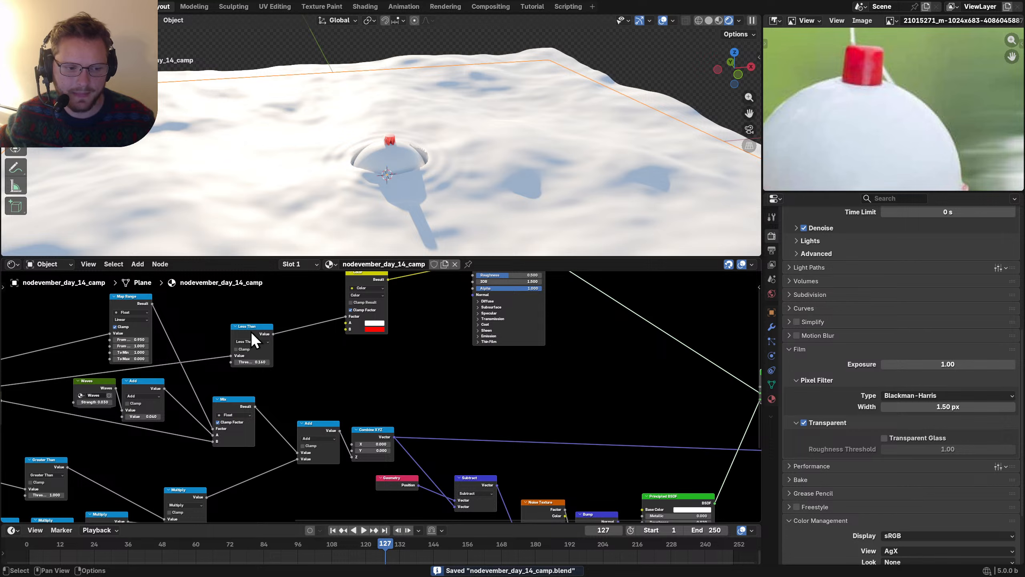
pyautogui.hotkey('shift', 'd')
pyautogui.moveTo(164, 388); pyautogui.dragTo(346, 386)
pyautogui.moveTo(31, 374); pyautogui.dragTo(439, 335, button='middle')
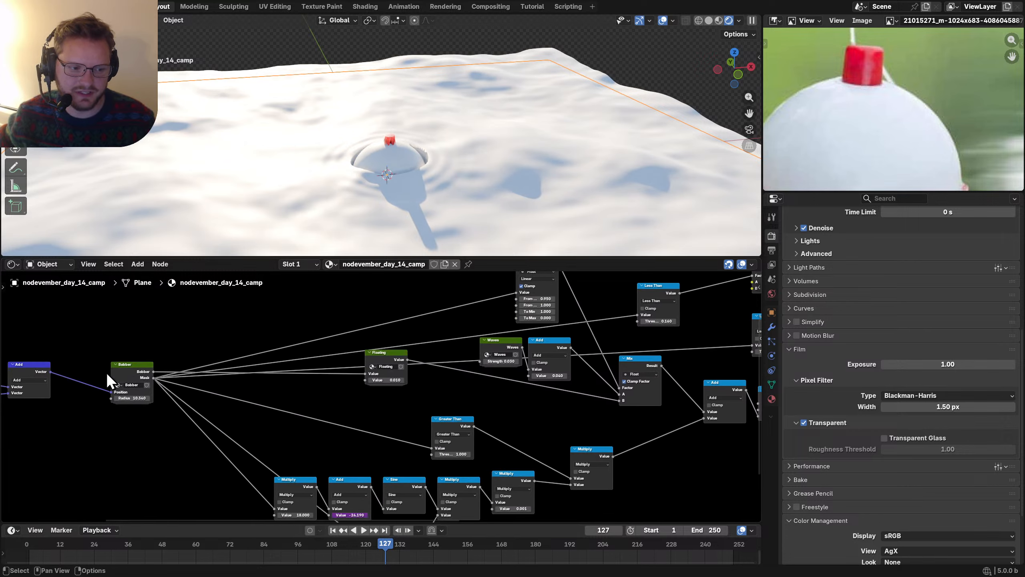
pyautogui.moveTo(545, 346); pyautogui.dragTo(202, 323, button='middle')
pyautogui.scroll(6, 435, 328)
pyautogui.scroll(-4, 435, 327)
pyautogui.hotkey('ctrl', 's')
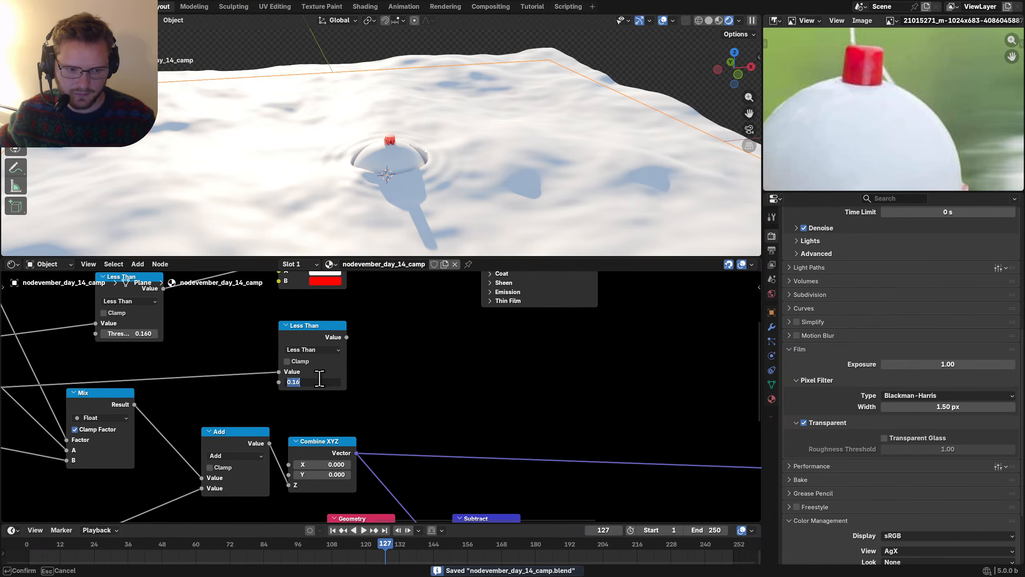
# Step: Examine the node chain from the Noise Texture and Multiply nodes through the Bobber group to the duplicated Less Than
pyautogui.scroll(-2, 87, 395)
pyautogui.moveTo(87, 396); pyautogui.dragTo(555, 377, button='middle')
pyautogui.moveTo(332, 397); pyautogui.dragTo(705, 376, button='middle')
pyautogui.scroll(9, 550, 405)
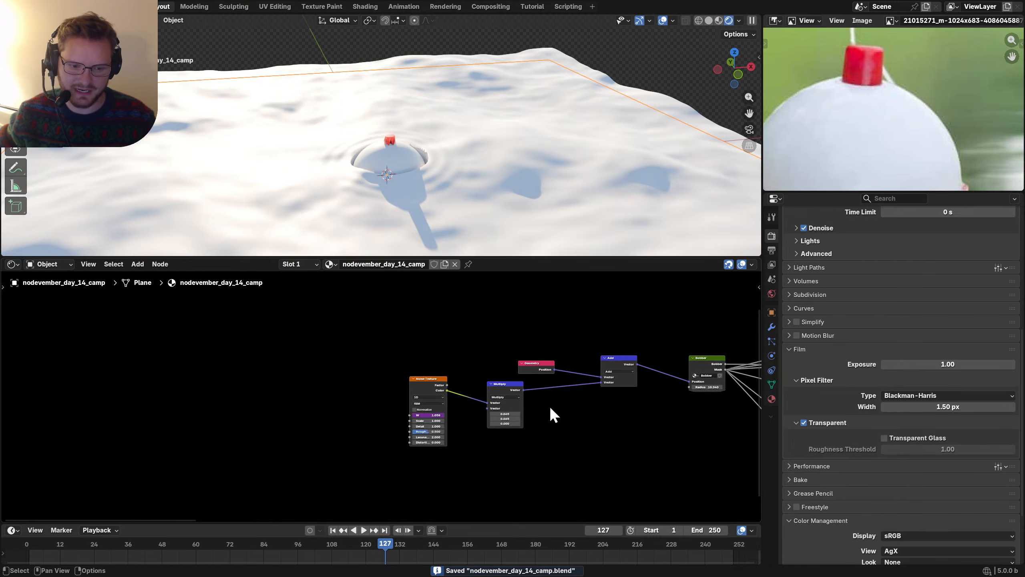
pyautogui.moveTo(613, 366); pyautogui.dragTo(355, 364, button='middle')
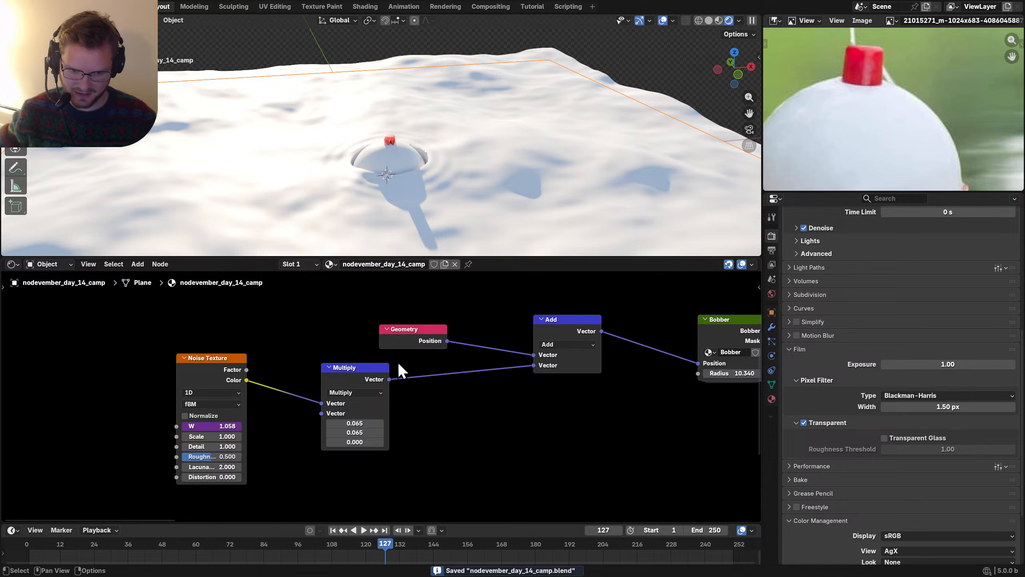
pyautogui.scroll(-9, 398, 364)
pyautogui.moveTo(630, 368); pyautogui.dragTo(266, 365, button='middle')
pyautogui.moveTo(592, 355); pyautogui.dragTo(414, 358, button='middle')
pyautogui.scroll(8, 330, 365)
pyautogui.scroll(3, 329, 364)
# Step: Set the duplicated Less Than node's threshold to 1 and preview it as a mask on the plane
pyautogui.hotkey('ctrl', 's')
pyautogui.doubleClick(375, 371)
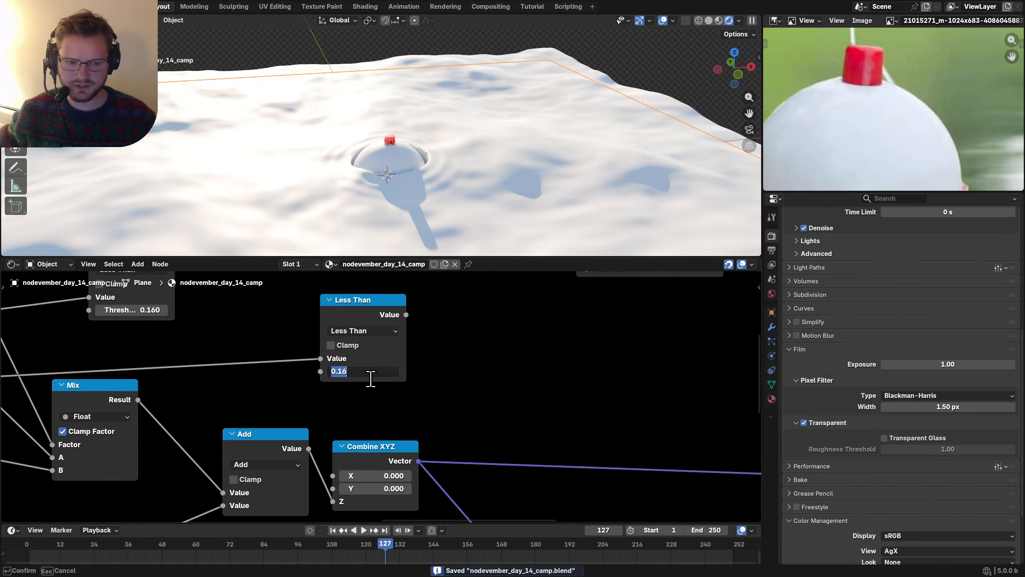
pyautogui.write('1')
pyautogui.press('Return')
pyautogui.keyDown('ctrl'); pyautogui.keyDown('shift'); pyautogui.click(355, 306); pyautogui.keyUp('shift'); pyautogui.keyUp('ctrl')
pyautogui.moveTo(408, 161); pyautogui.dragTo(434, 172, button='middle')
pyautogui.scroll(-10, 442, 396)
# Step: Drive the Mix Shader's factor with the duplicated Less Than, with the water shader first and bobber shader second, and preview the mix
pyautogui.moveTo(480, 358); pyautogui.dragTo(350, 370, button='middle')
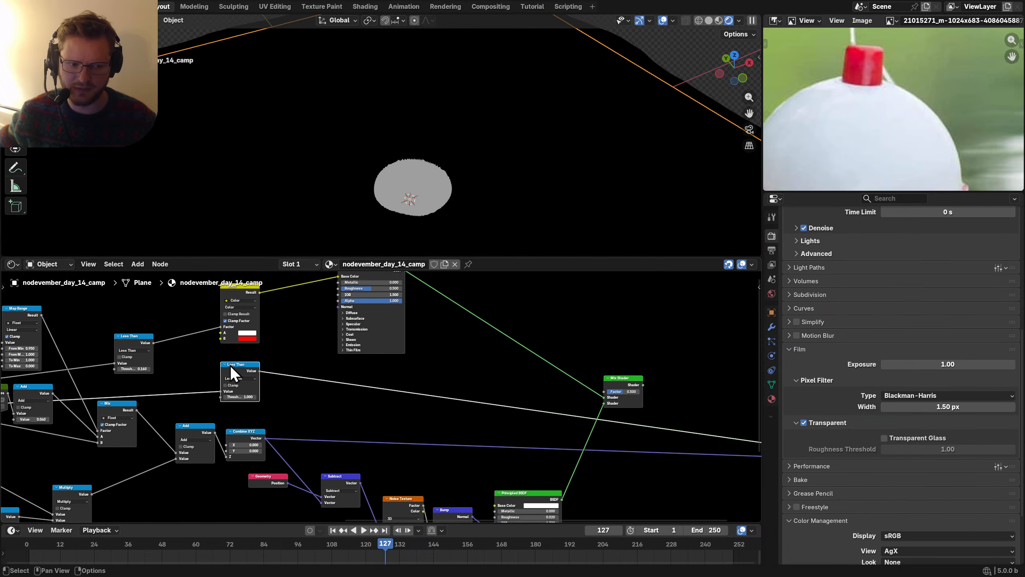
pyautogui.moveTo(231, 368); pyautogui.dragTo(621, 382)
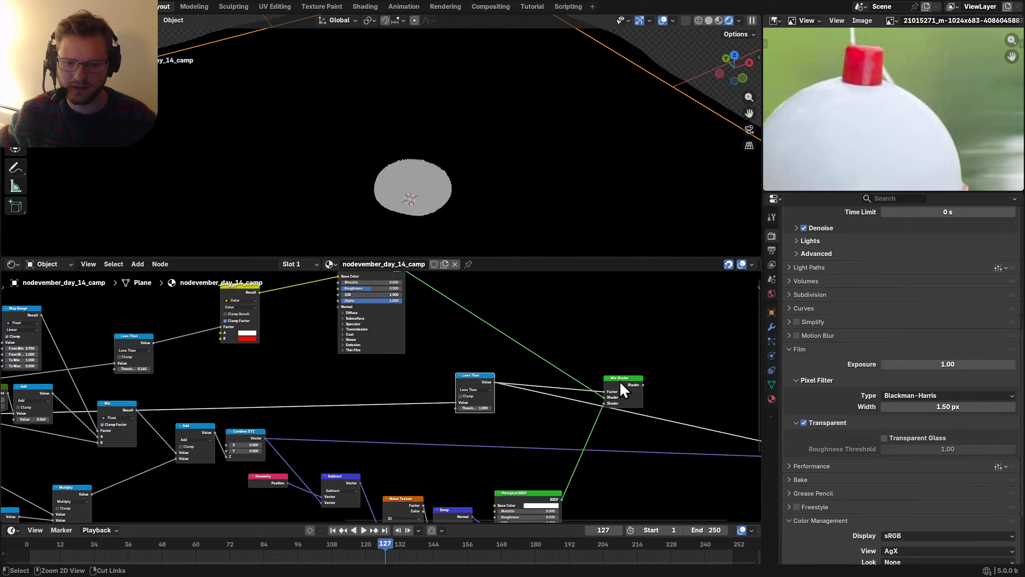
pyautogui.keyDown('ctrl'); pyautogui.keyDown('shift'); pyautogui.click(621, 383); pyautogui.keyUp('shift'); pyautogui.keyUp('ctrl')
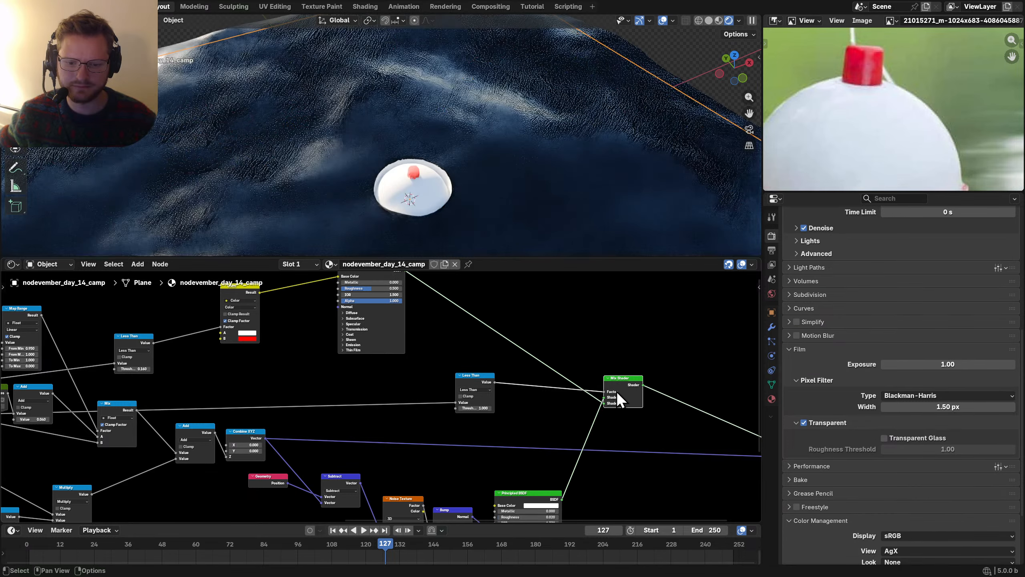
pyautogui.moveTo(399, 204); pyautogui.dragTo(437, 193, button='middle')
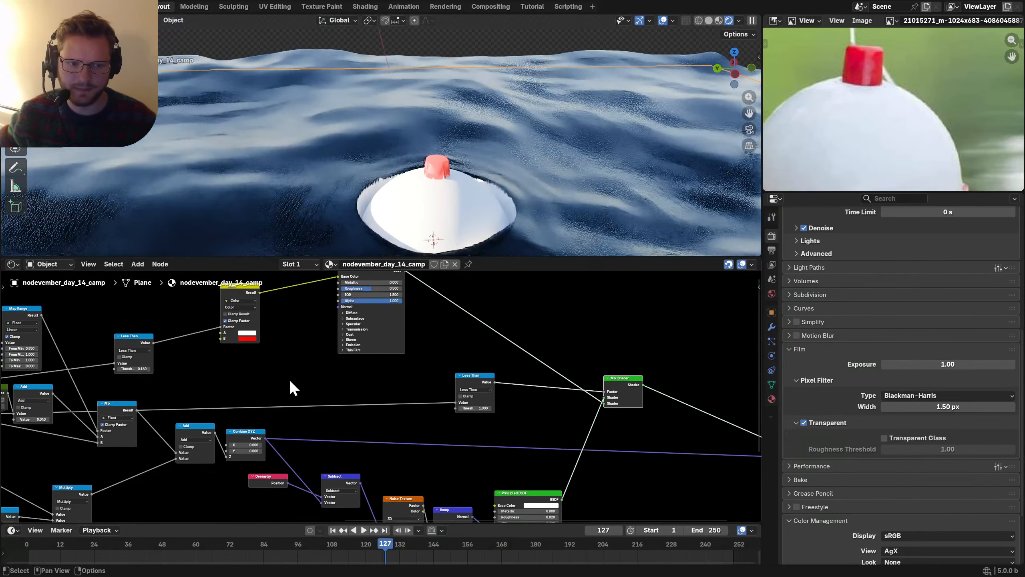
# Step: Set the threshold of the Less Than node feeding the Mix Shader to 0.9
pyautogui.moveTo(245, 386); pyautogui.dragTo(322, 368, button='middle')
pyautogui.scroll(5, 355, 372)
pyautogui.moveTo(677, 374); pyautogui.dragTo(430, 387, button='middle')
pyautogui.scroll(5, 408, 398)
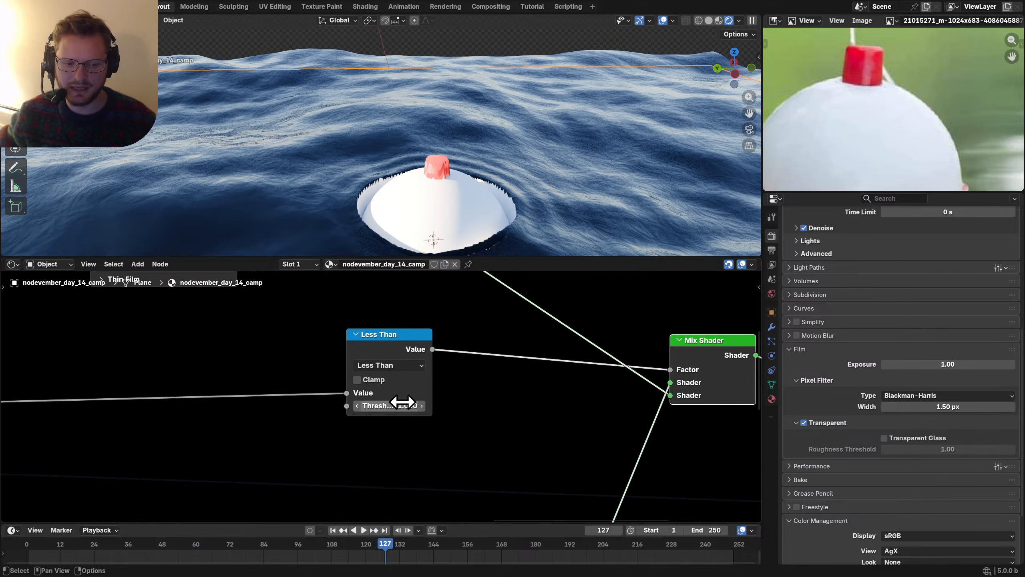
pyautogui.click(402, 403)
pyautogui.write('0.9')
pyautogui.press('Return')
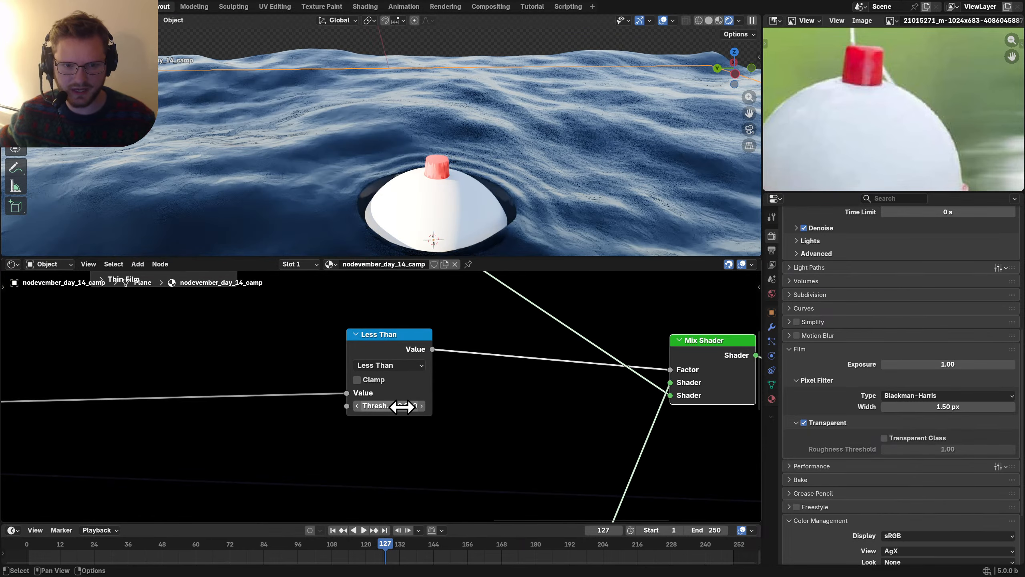
# Step: Play the animation to frame 156 to check the bobber's mask in the water, and save the file
pyautogui.moveTo(444, 234)
pyautogui.mouseDown(button='middle')
pyautogui.moveTo(453, 229)
pyautogui.moveTo(422, 27)
pyautogui.moveTo(432, 235)
pyautogui.mouseUp(button='middle')
pyautogui.press('space')
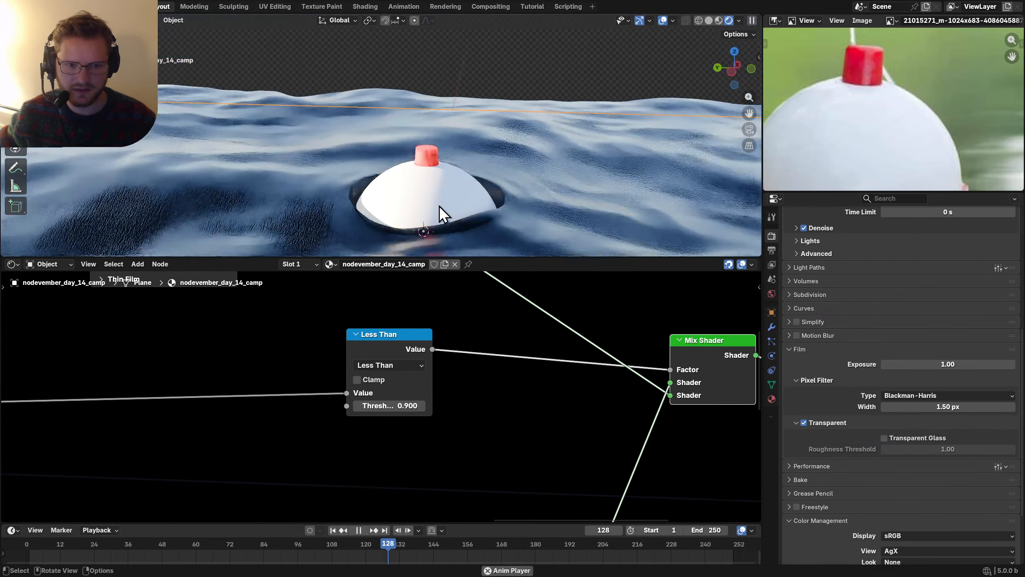
pyautogui.press('space')
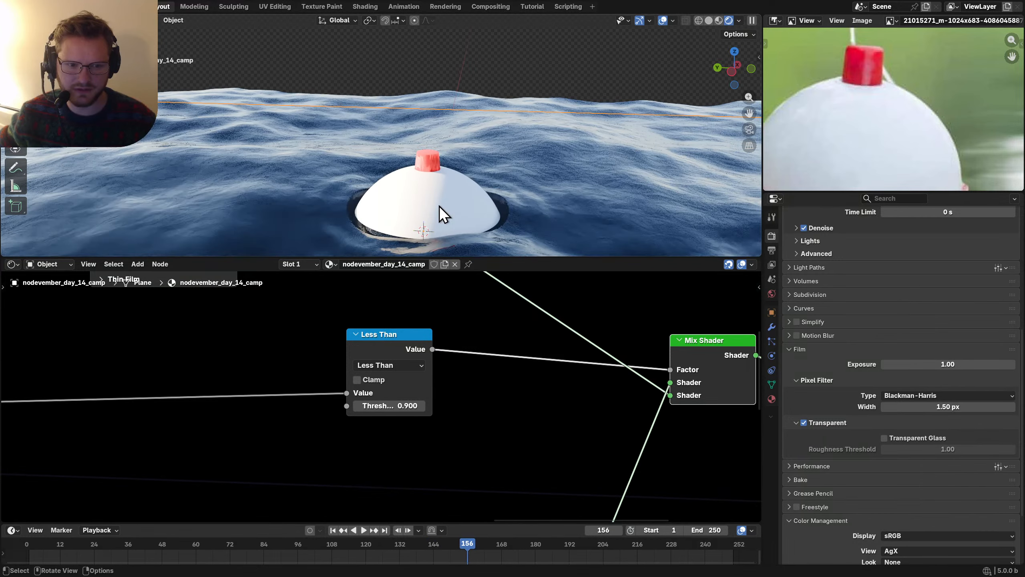
pyautogui.moveTo(439, 205)
pyautogui.mouseDown(button='middle')
pyautogui.moveTo(413, 225)
pyautogui.moveTo(457, 211)
pyautogui.mouseUp(button='middle')
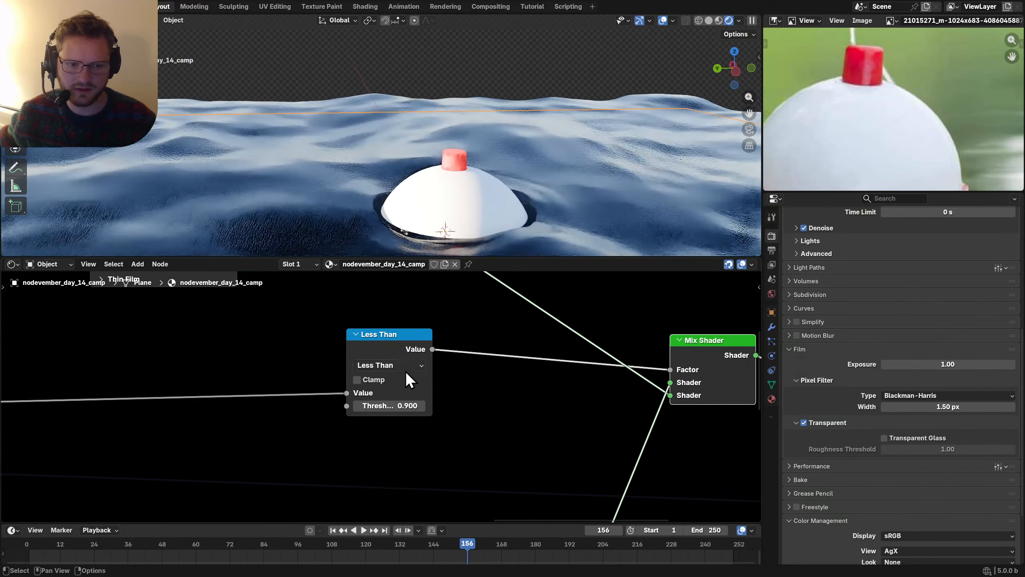
pyautogui.moveTo(405, 372); pyautogui.dragTo(511, 492, button='middle')
pyautogui.hotkey('ctrl', 's')
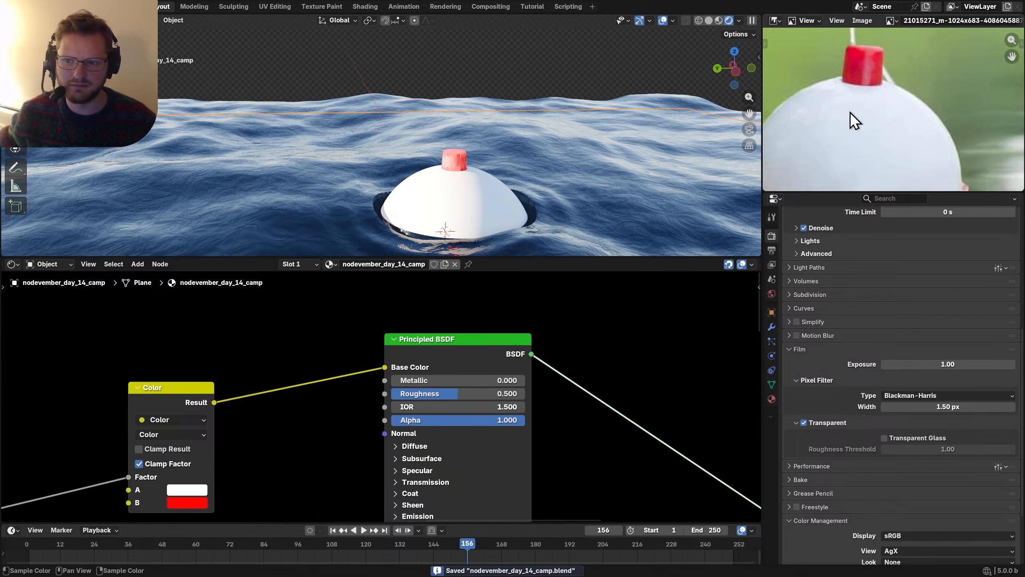
# Step: Show the whole bobber in the reference image and lower the bobber shader's roughness to 0.054
pyautogui.scroll(-3, 854, 111)
pyautogui.scroll(1, 436, 394)
pyautogui.moveTo(444, 394); pyautogui.dragTo(413, 394)
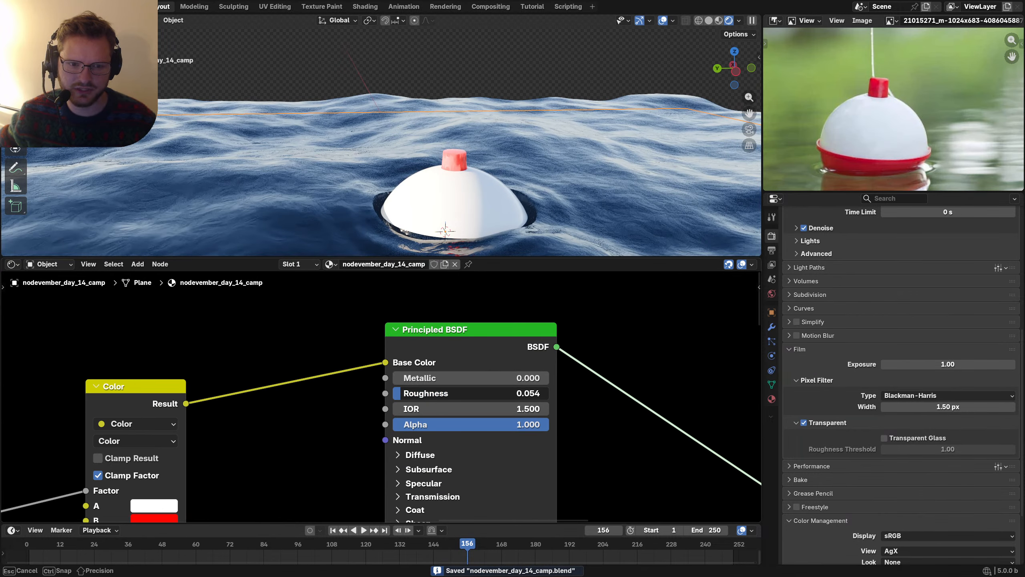
# Step: Raise the bobber shader's specular IOR Level to 0.813 and set its roughness to 0.122
pyautogui.moveTo(423, 467); pyautogui.dragTo(421, 428, button='middle')
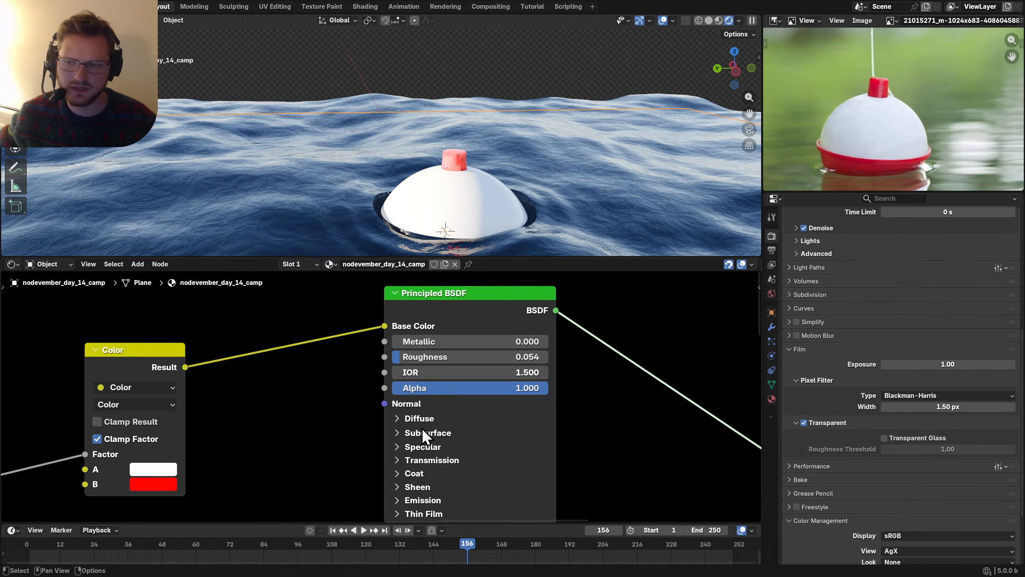
pyautogui.click(435, 446)
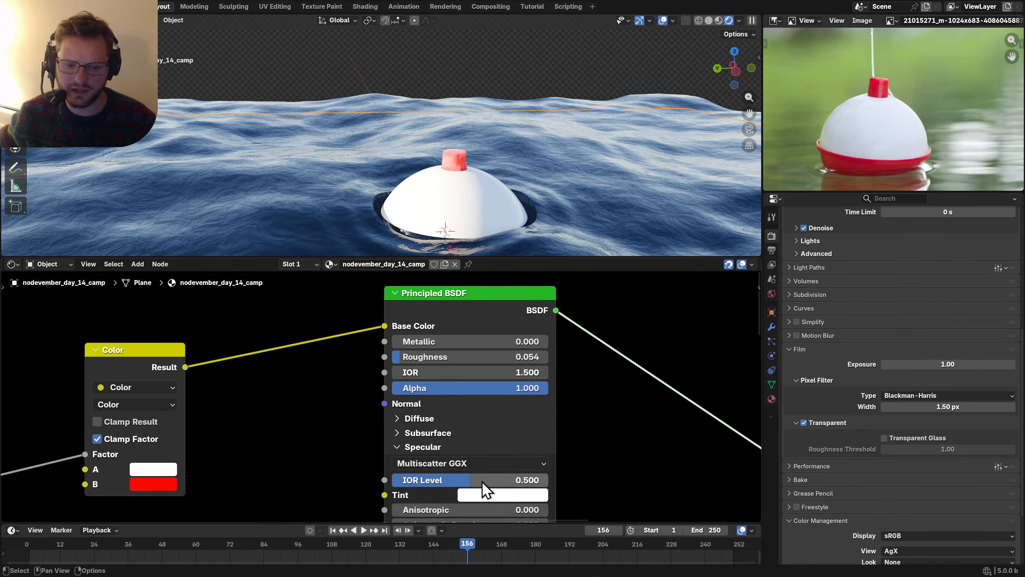
pyautogui.moveTo(482, 481); pyautogui.dragTo(531, 480)
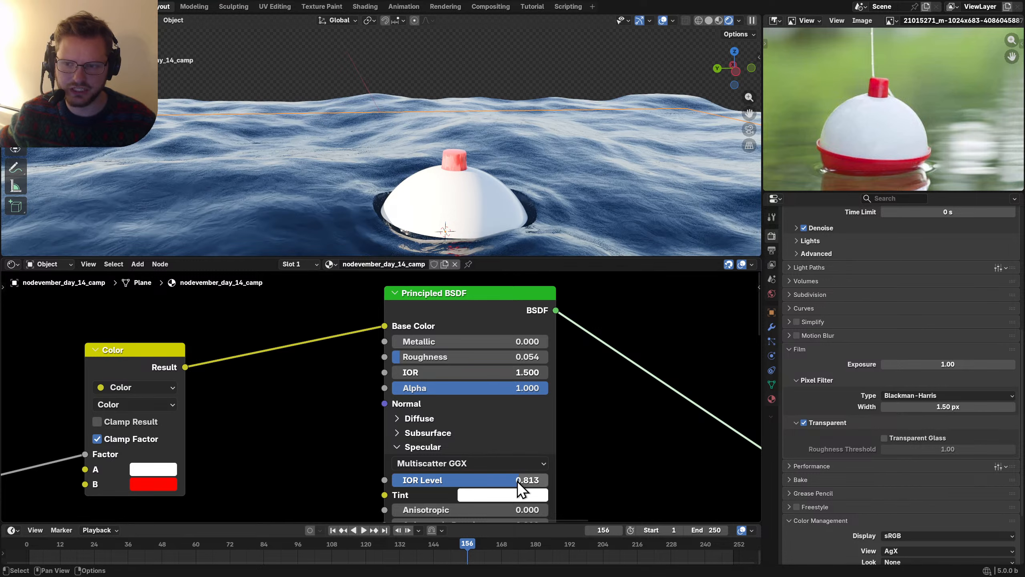
pyautogui.moveTo(447, 343); pyautogui.dragTo(432, 361)
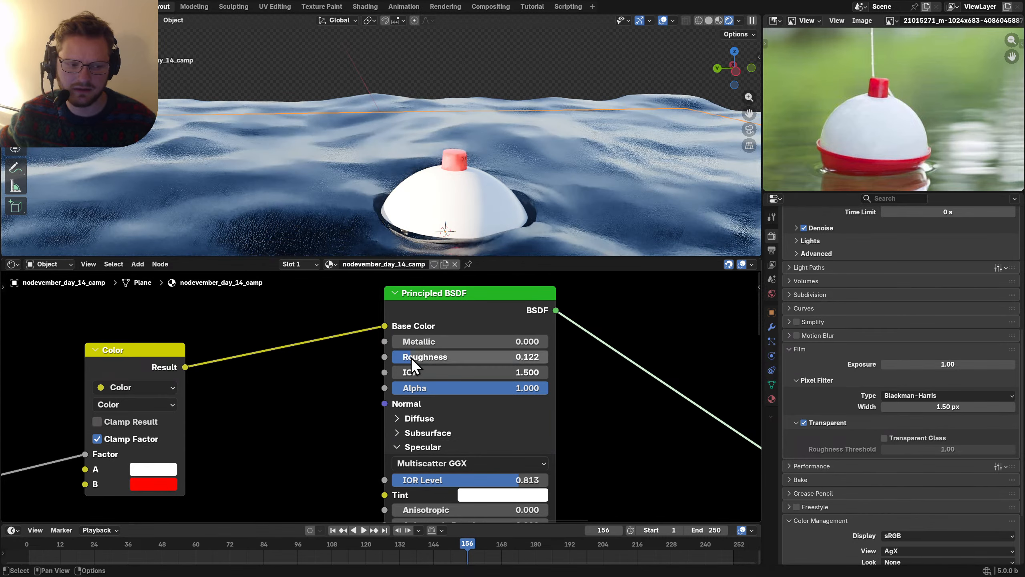
# Step: Compare the bobber in the water with the reference image from several distances and angles, and save the file
pyautogui.scroll(-9, 360, 162)
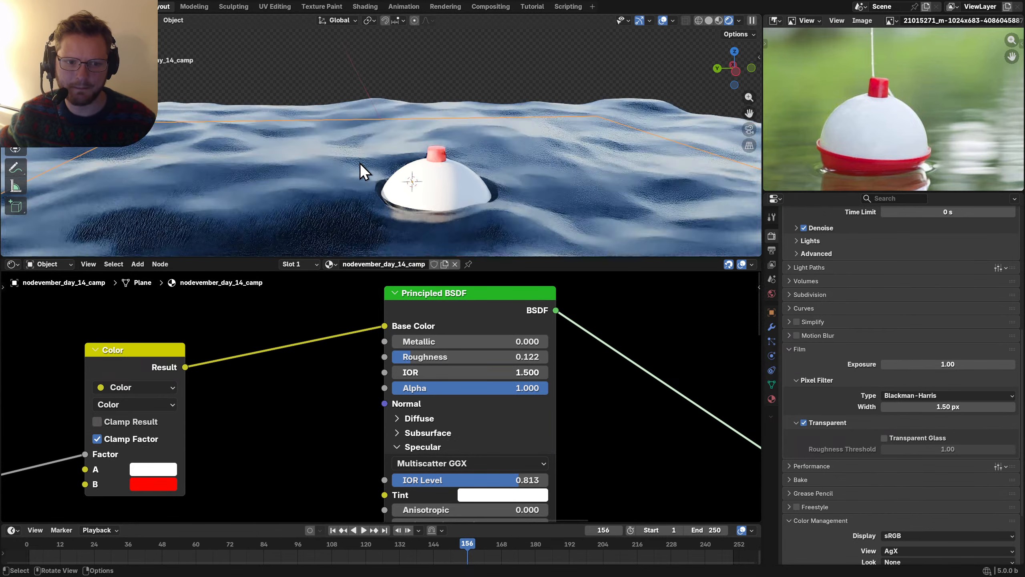
pyautogui.moveTo(355, 161); pyautogui.dragTo(331, 162, button='middle')
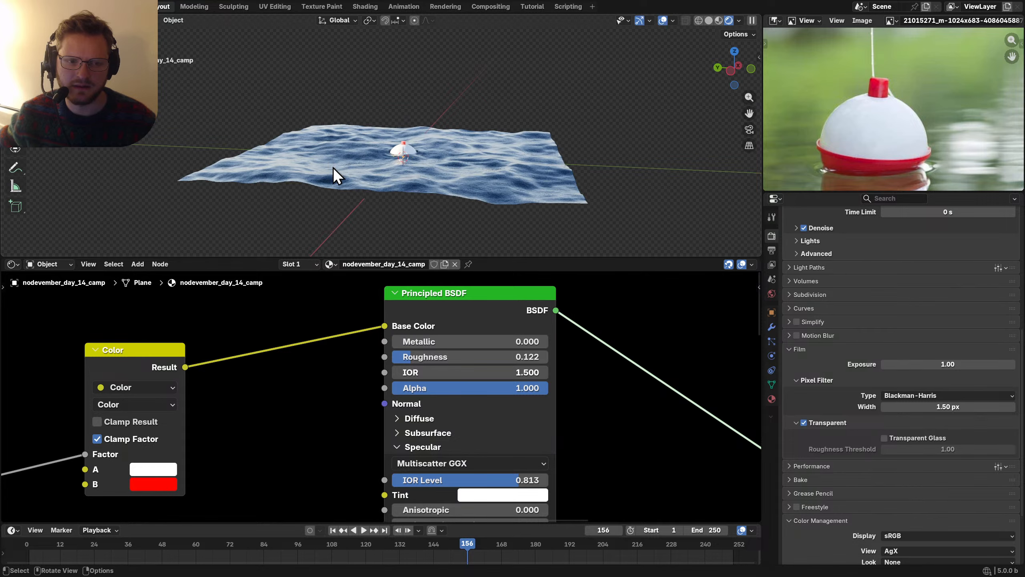
pyautogui.scroll(4, 387, 164)
pyautogui.hotkey('ctrl', 's')
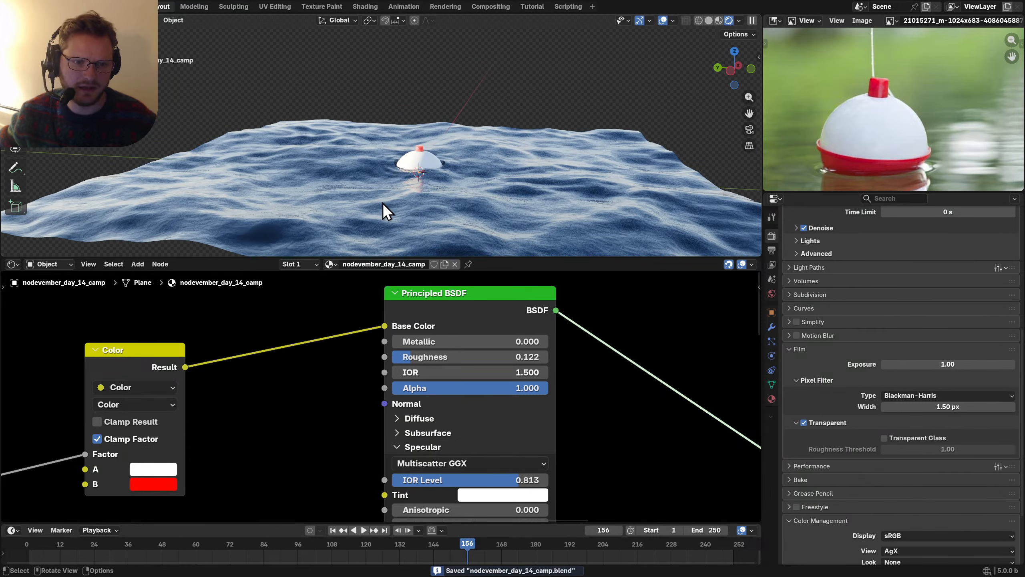
pyautogui.scroll(5, 418, 206)
pyautogui.moveTo(450, 198); pyautogui.dragTo(471, 206, button='middle')
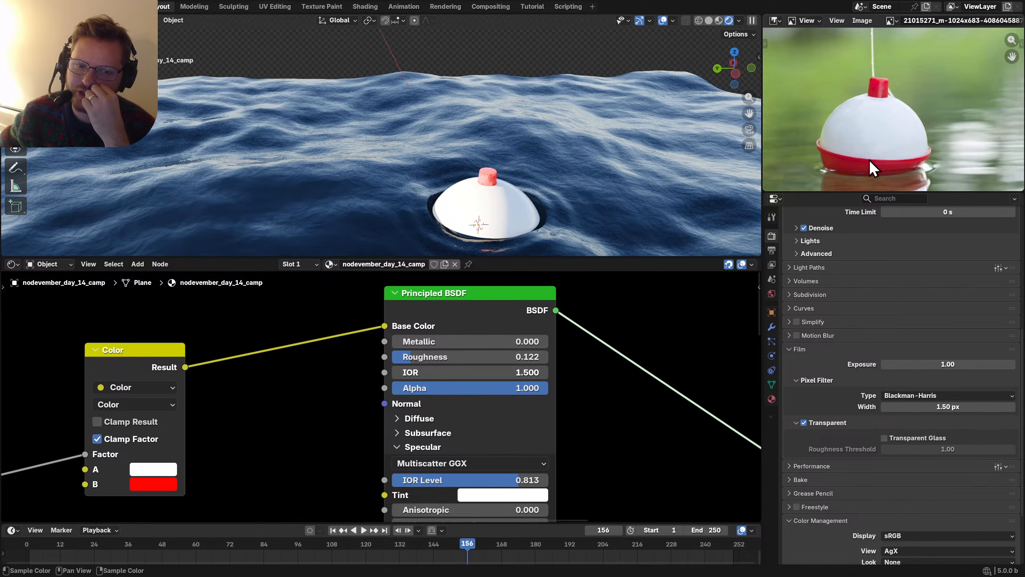
pyautogui.scroll(-2, 484, 220)
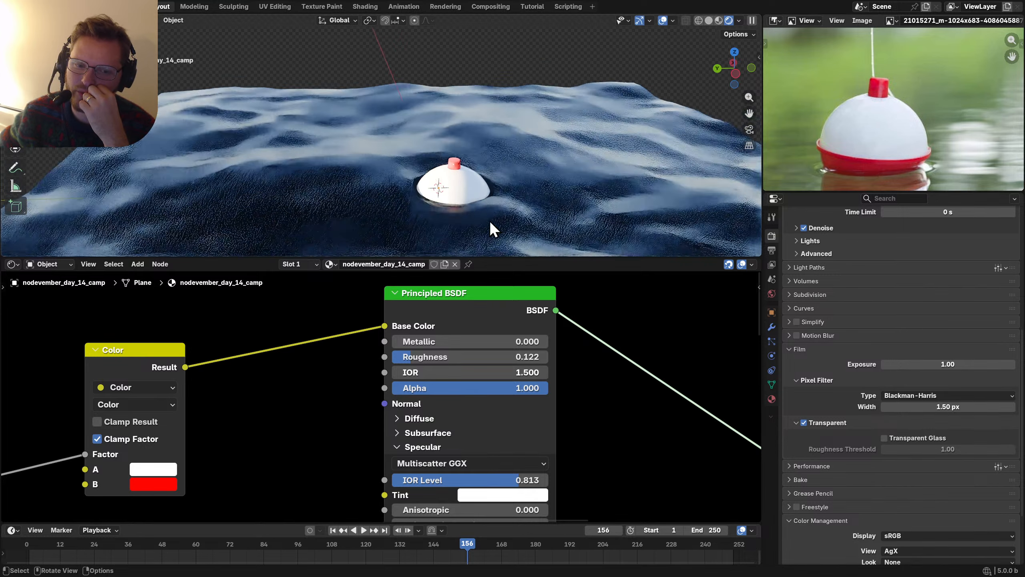
pyautogui.moveTo(471, 189); pyautogui.dragTo(491, 206, button='middle')
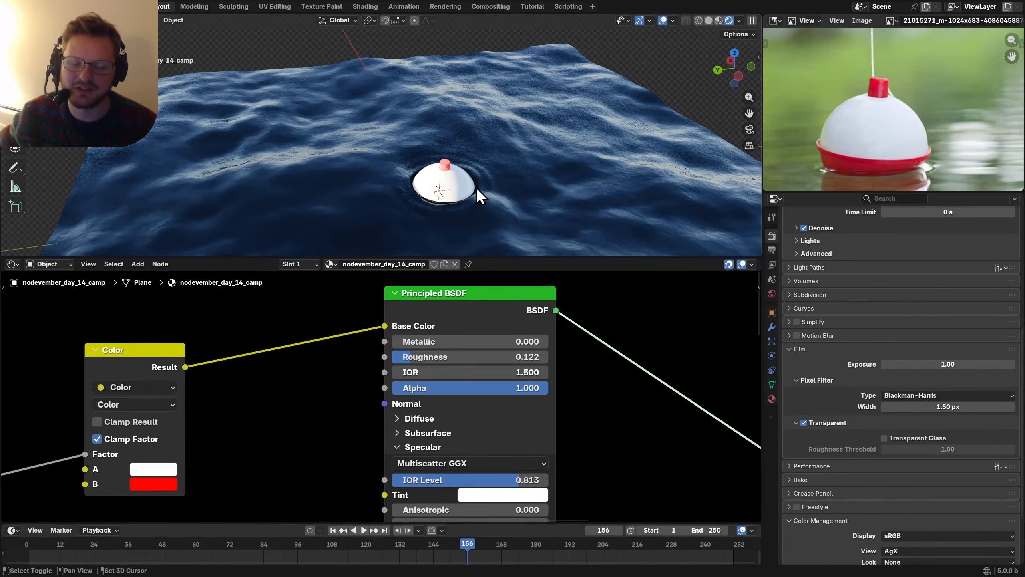
# Step: Inspect the bobber up close in a maximized viewport, restore the layout and save the file
pyautogui.hotkey('ctrl', 'space')
pyautogui.scroll(3, 534, 261)
pyautogui.keyDown('shift'); pyautogui.moveTo(643, 399); pyautogui.dragTo(436, 203, button='middle'); pyautogui.keyUp('shift')
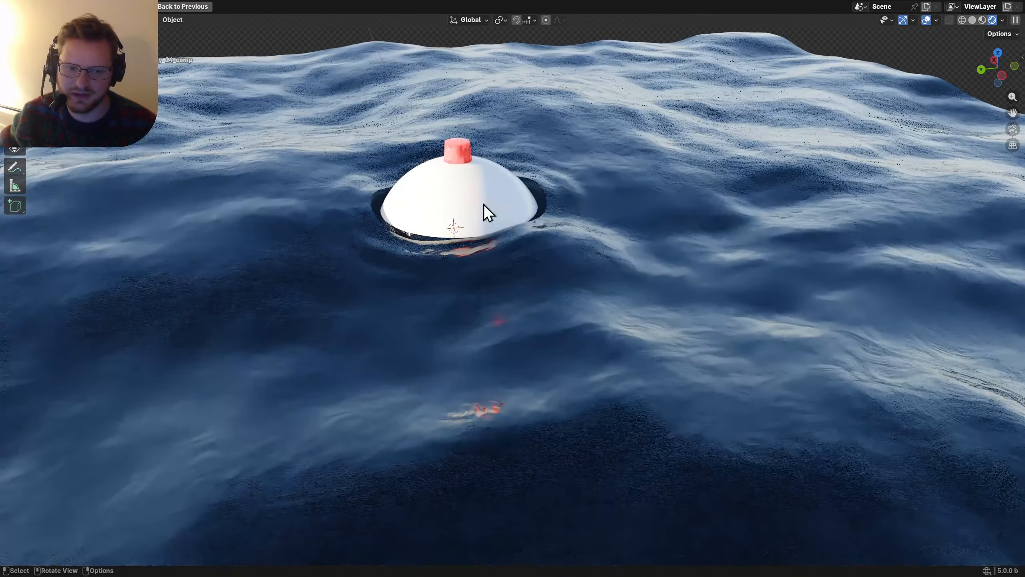
pyautogui.hotkey('ctrl', 'space')
pyautogui.moveTo(465, 407); pyautogui.dragTo(421, 357, button='middle')
pyautogui.hotkey('ctrl', 's')
# Step: Duplicate the Less Than node feeding the Color mix and connect the Bobber group's Mask output to the copy's Value
pyautogui.scroll(4, 637, 445)
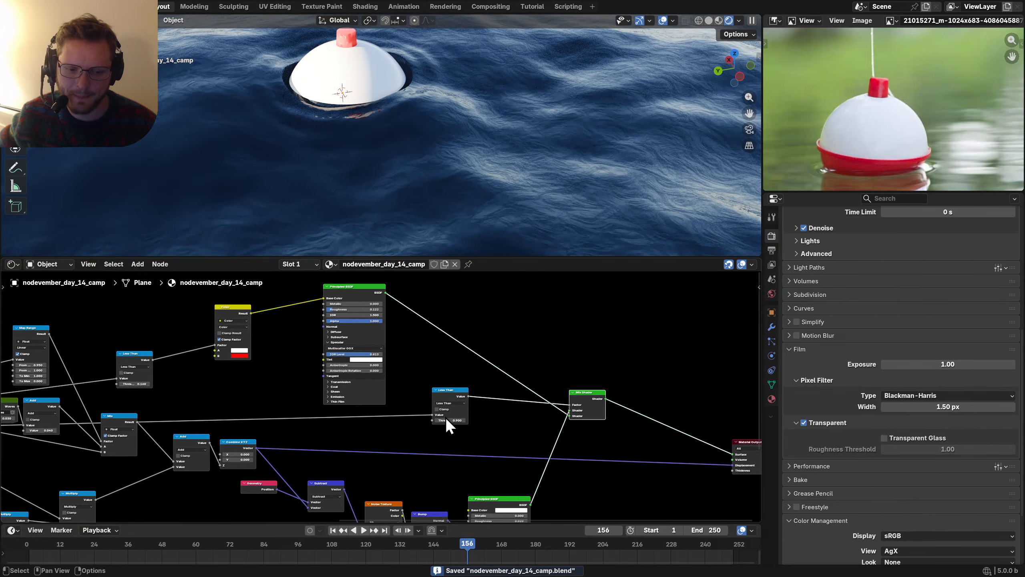
pyautogui.moveTo(393, 440); pyautogui.dragTo(439, 443, button='middle')
pyautogui.moveTo(483, 431); pyautogui.dragTo(484, 429)
pyautogui.moveTo(327, 356); pyautogui.dragTo(522, 394, button='middle')
pyautogui.scroll(2, 380, 398)
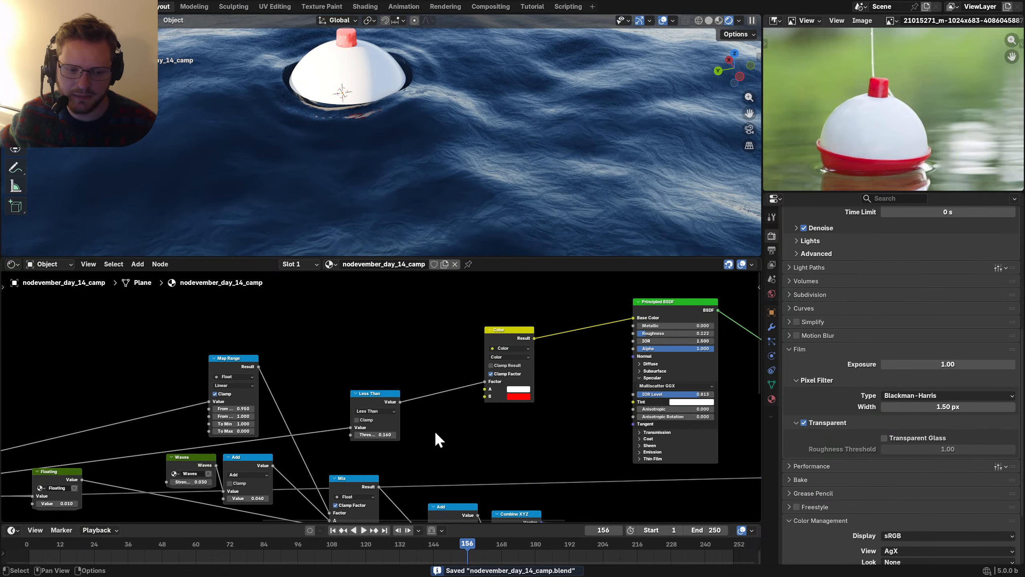
pyautogui.click(360, 393)
pyautogui.hotkey('shift', 'd')
pyautogui.click(315, 308)
pyautogui.moveTo(210, 346); pyautogui.dragTo(441, 334, button='middle')
pyautogui.scroll(-2, 206, 430)
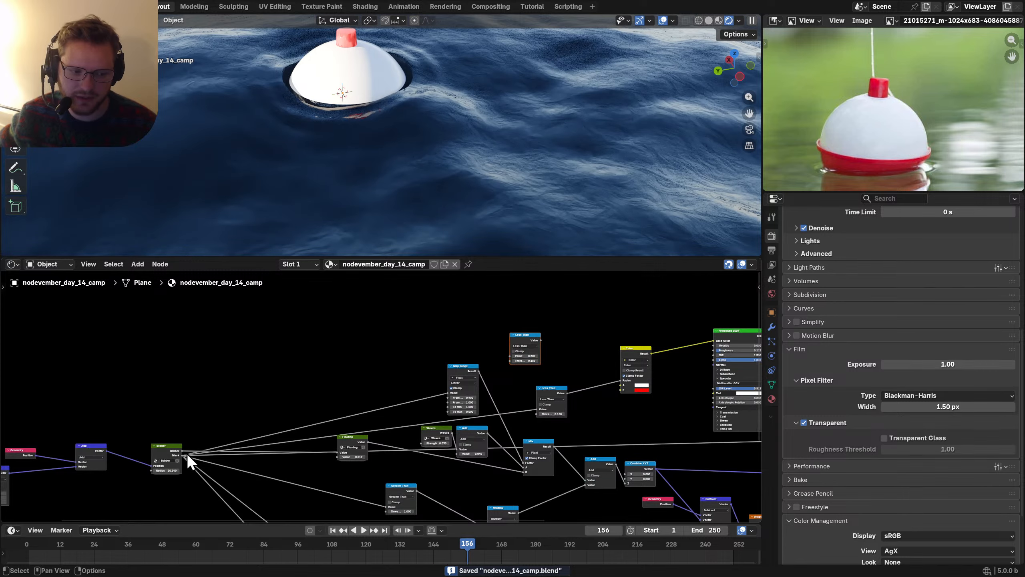
pyautogui.moveTo(183, 455); pyautogui.dragTo(510, 355)
pyautogui.scroll(6, 482, 365)
pyautogui.moveTo(482, 364); pyautogui.dragTo(313, 441, button='middle')
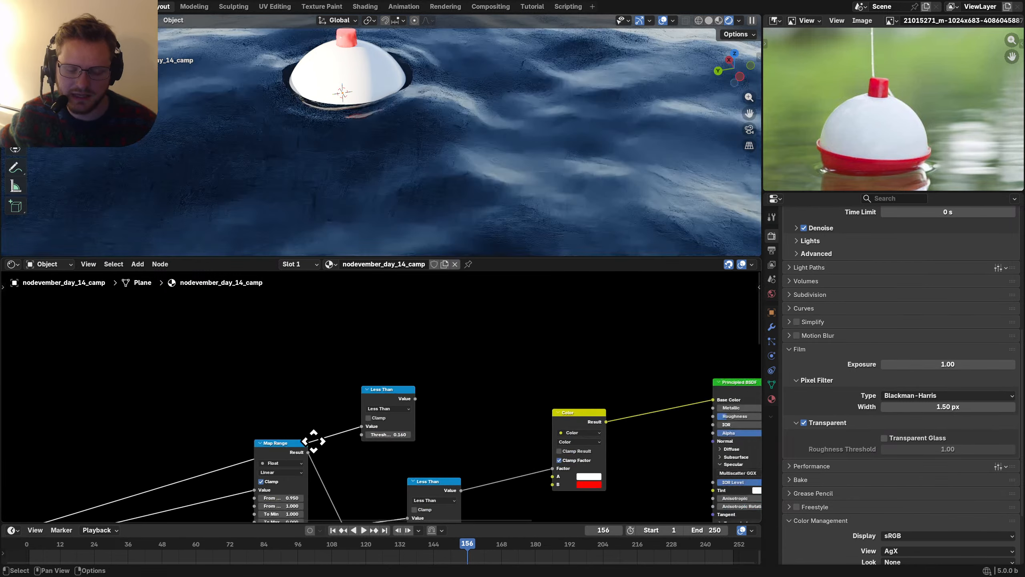
pyautogui.scroll(2, 375, 420)
pyautogui.scroll(-5, 375, 394)
pyautogui.moveTo(91, 478); pyautogui.dragTo(383, 369, button='middle')
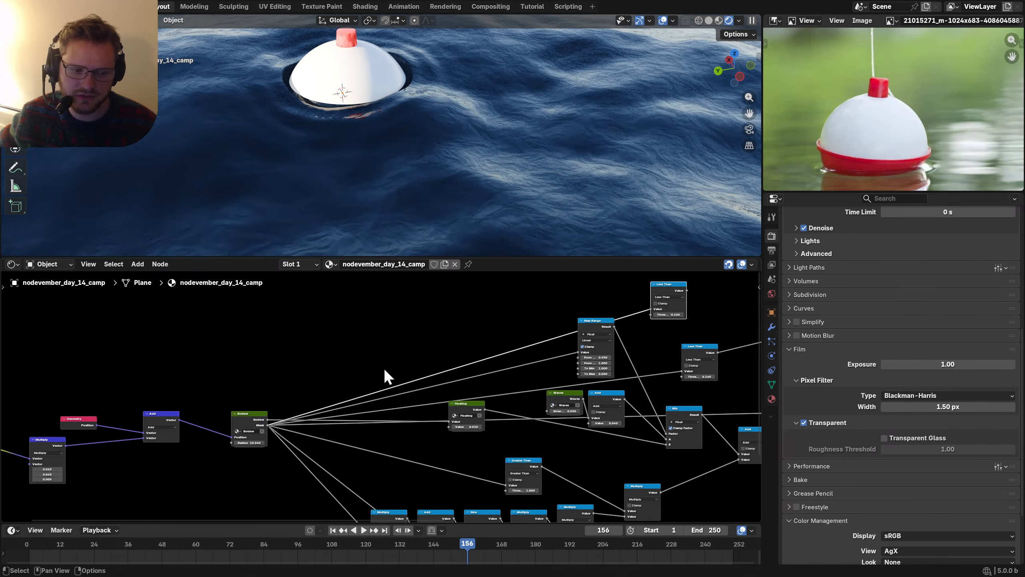
# Step: Try replacing the duplicated Less Than node with a Compare node fed by the Bobber group's Mask output
pyautogui.press('x')
pyautogui.moveTo(267, 425); pyautogui.dragTo(532, 335)
pyautogui.write('compare')
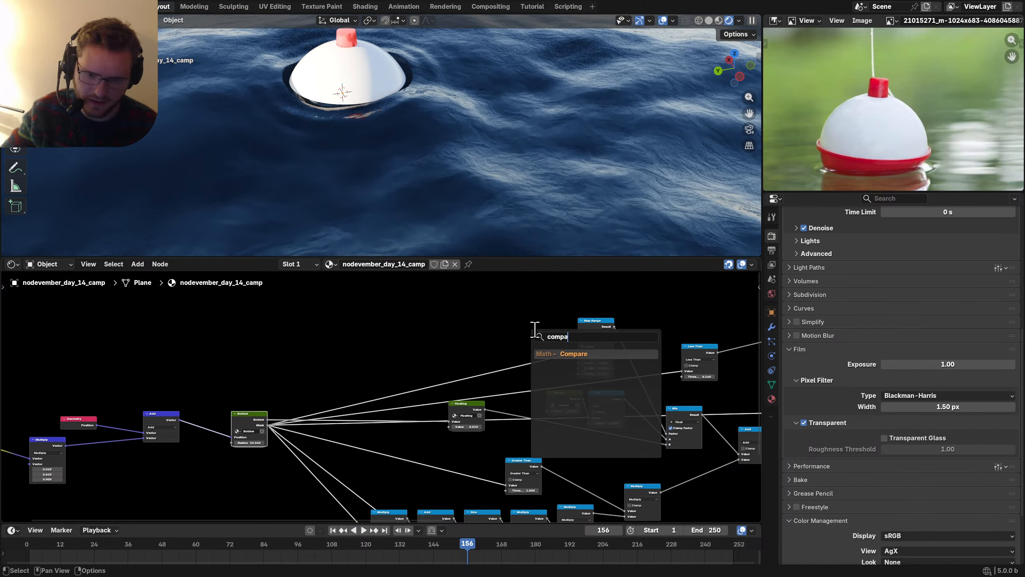
pyautogui.press('Return')
pyautogui.click(521, 313)
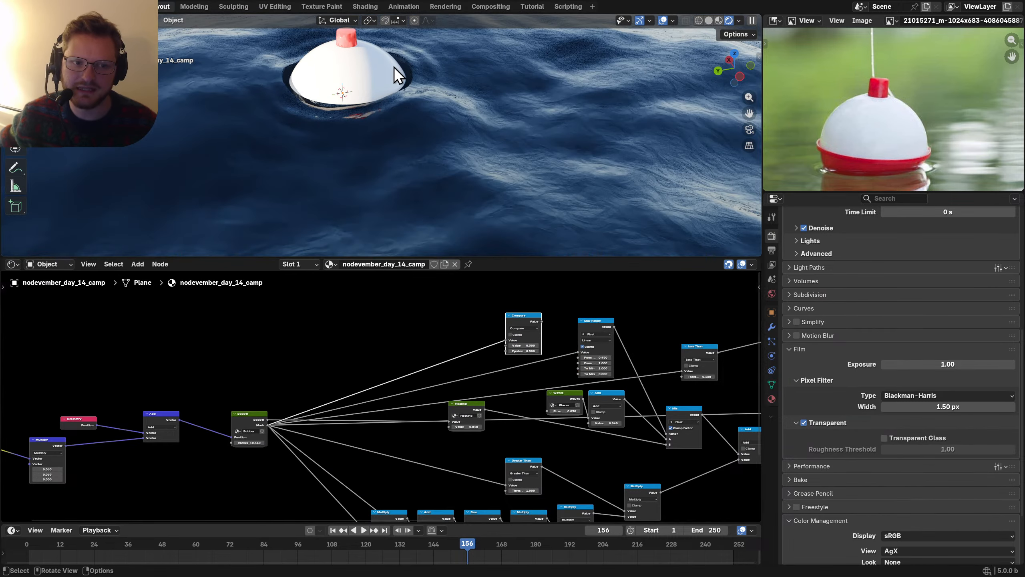
pyautogui.moveTo(381, 101); pyautogui.dragTo(383, 124, button='middle')
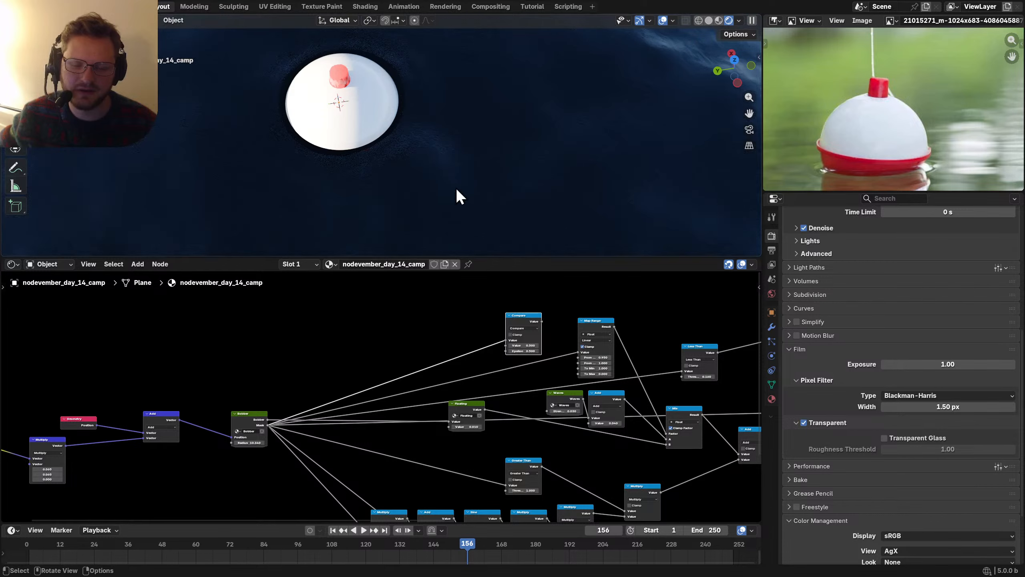
pyautogui.hotkey('ctrl', 'z')
pyautogui.hotkey('ctrl', 'z')
# Step: Change the duplicated Less Than node to Greater Than and set its threshold to 0.86
pyautogui.moveTo(666, 298); pyautogui.dragTo(630, 315, button='middle')
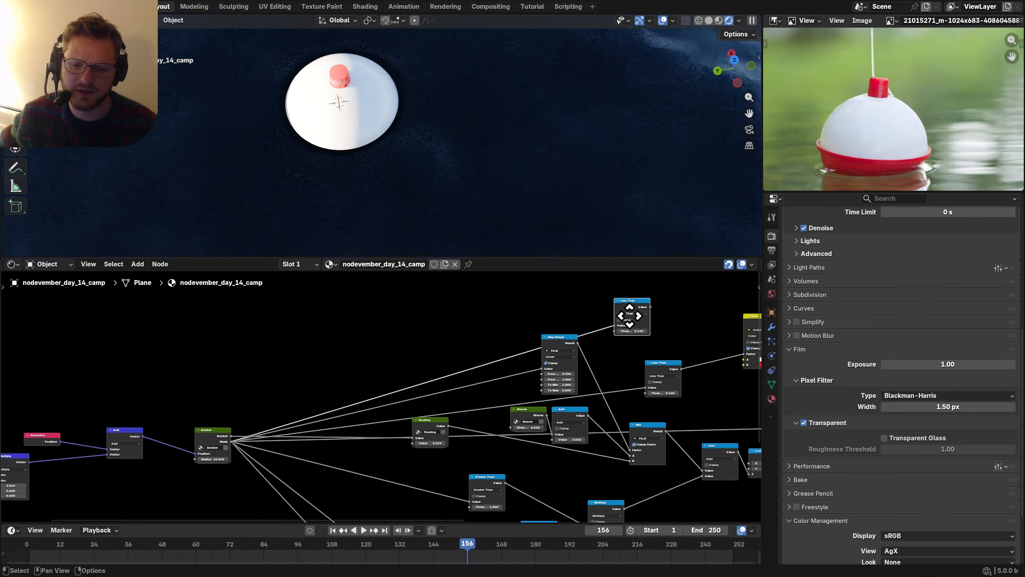
pyautogui.scroll(3, 629, 316)
pyautogui.click(582, 343)
pyautogui.click(582, 348)
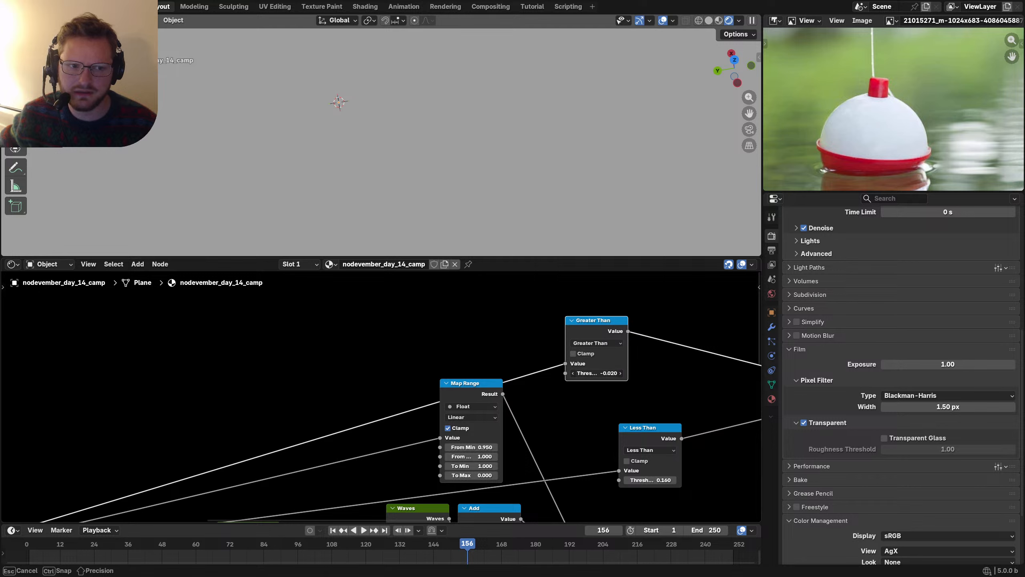
pyautogui.moveTo(596, 372)
pyautogui.mouseDown()
pyautogui.moveTo(629, 373)
pyautogui.moveTo(607, 372)
pyautogui.mouseUp()
# Step: Preview the bobber shader, annotate the bobber's outline and surrounding area, preview the Greater Than mask and erase the annotations
pyautogui.scroll(-5, 611, 369)
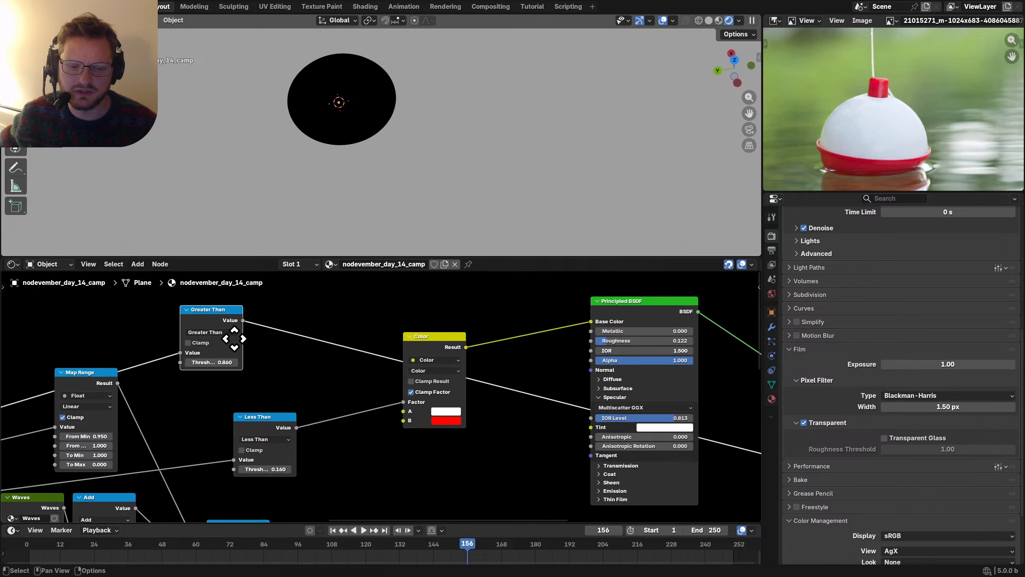
pyautogui.moveTo(609, 384); pyautogui.dragTo(500, 329, button='middle')
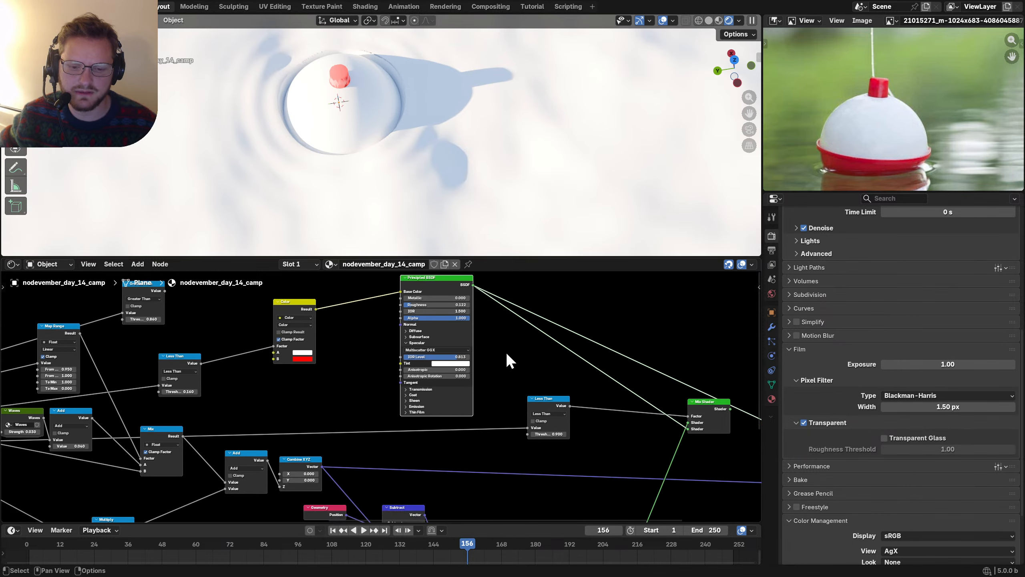
pyautogui.scroll(1, 371, 125)
pyautogui.keyDown('shift'); pyautogui.moveTo(377, 99); pyautogui.dragTo(420, 159, button='middle'); pyautogui.keyUp('shift')
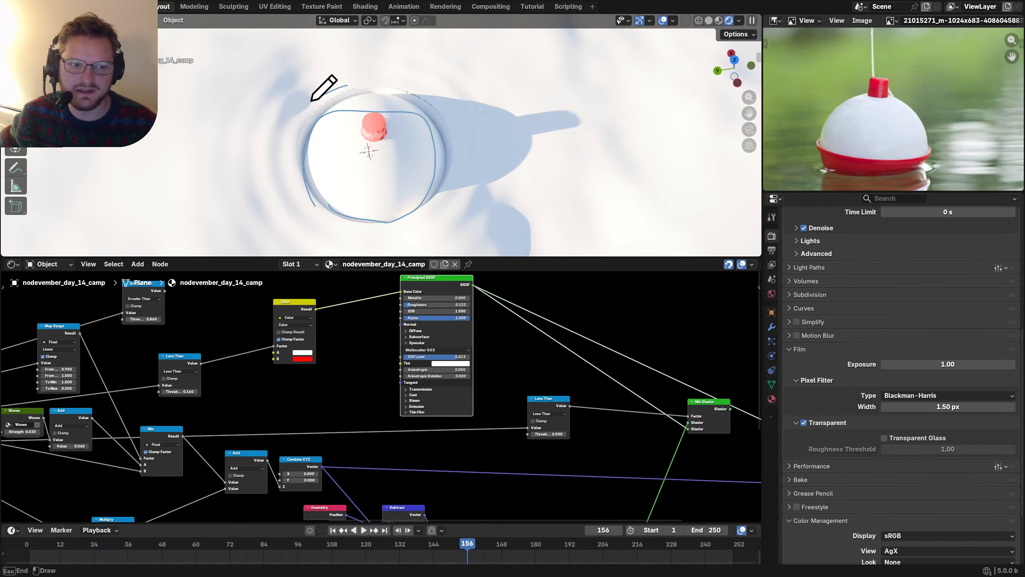
pyautogui.moveTo(423, 81); pyautogui.dragTo(337, 79)
pyautogui.moveTo(192, 306); pyautogui.dragTo(311, 346, button='middle')
pyautogui.keyDown('ctrl'); pyautogui.keyDown('shift'); pyautogui.click(269, 325); pyautogui.keyUp('shift'); pyautogui.keyUp('ctrl')
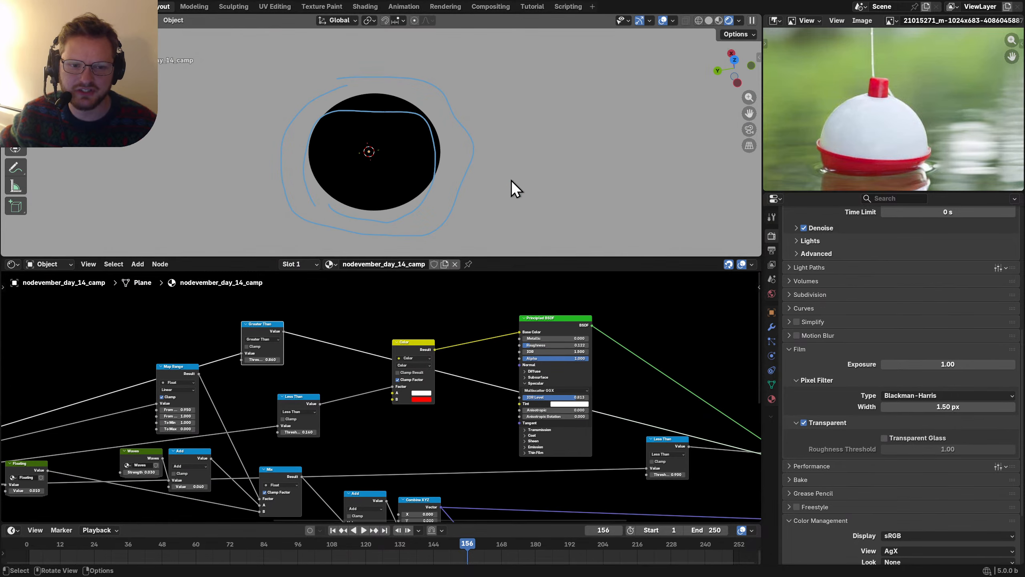
pyautogui.moveTo(511, 180)
pyautogui.mouseDown(button='right')
pyautogui.moveTo(248, 169)
pyautogui.moveTo(379, 174)
pyautogui.mouseUp(button='right')
pyautogui.scroll(5, 352, 392)
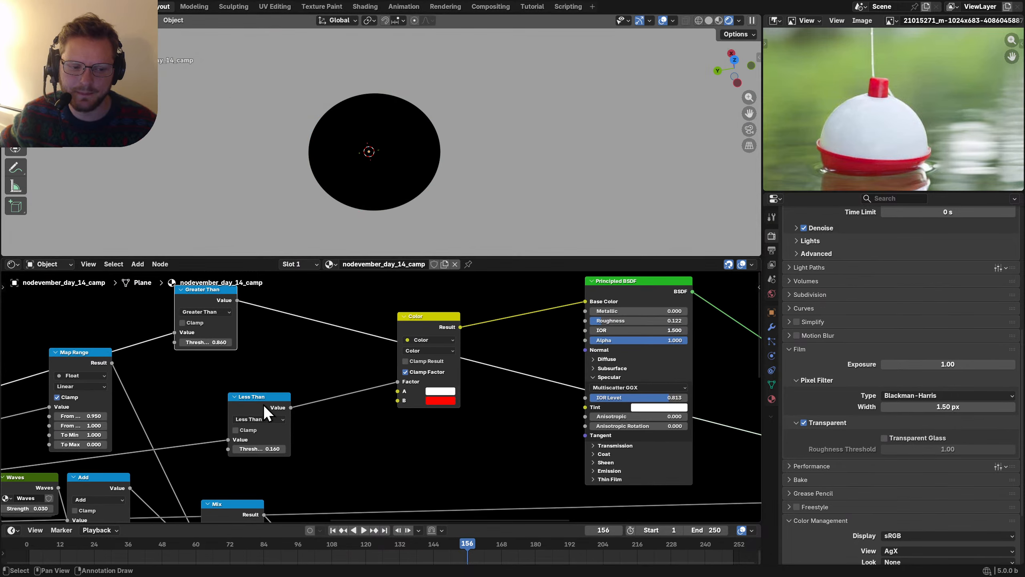
# Step: Move the Less Than node further from the Color mix and preview its mask
pyautogui.moveTo(262, 403); pyautogui.dragTo(382, 413, button='middle')
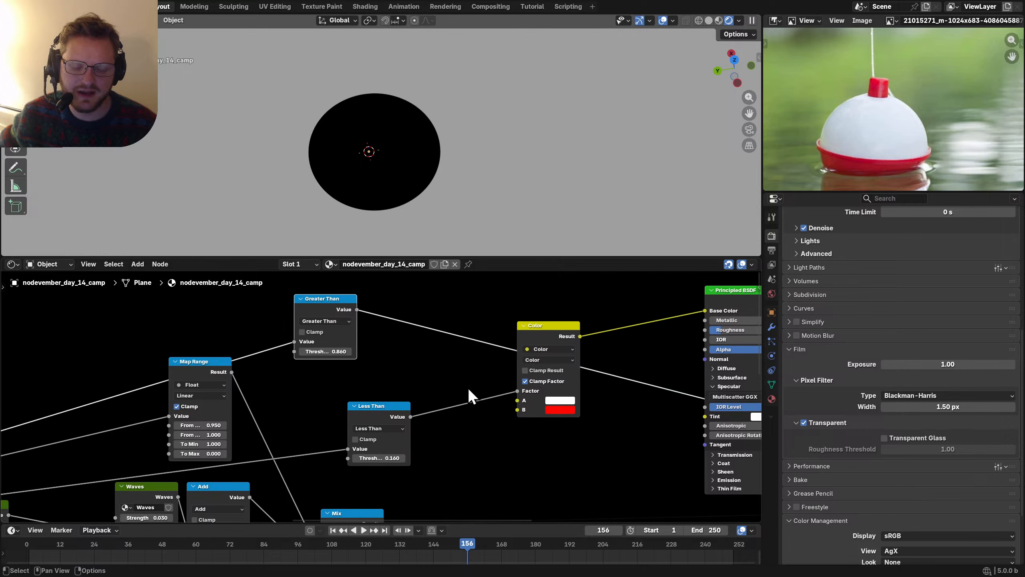
pyautogui.moveTo(360, 413); pyautogui.dragTo(272, 405)
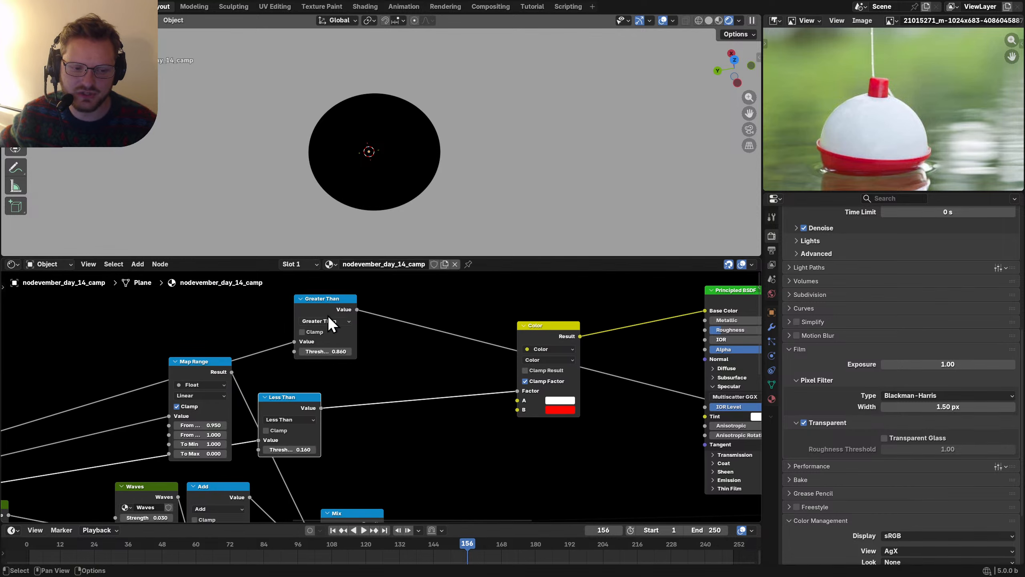
pyautogui.keyDown('ctrl'); pyautogui.keyDown('shift'); pyautogui.click(289, 405); pyautogui.keyUp('shift'); pyautogui.keyUp('ctrl')
pyautogui.moveTo(407, 129); pyautogui.dragTo(400, 137, button='middle')
# Step: Insert an Add math node before the Color mix's Factor, combining the Greater Than and Less Than masks
pyautogui.hotkey('shift', 'd')
pyautogui.click(460, 342)
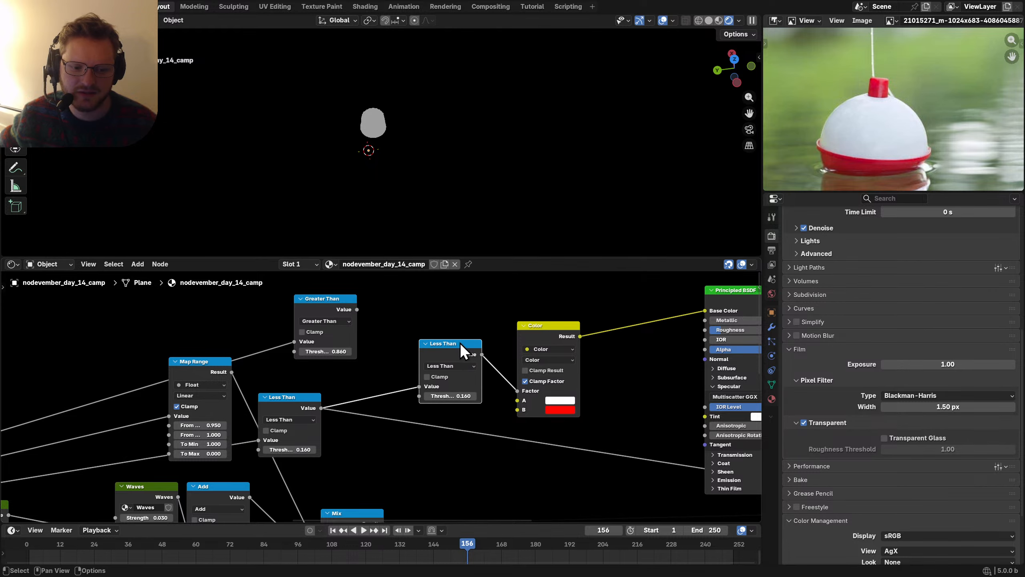
pyautogui.click(457, 365)
pyautogui.press('a')
pyautogui.keyDown('alt'); pyautogui.moveTo(343, 316); pyautogui.dragTo(442, 341, button='right'); pyautogui.keyUp('alt')
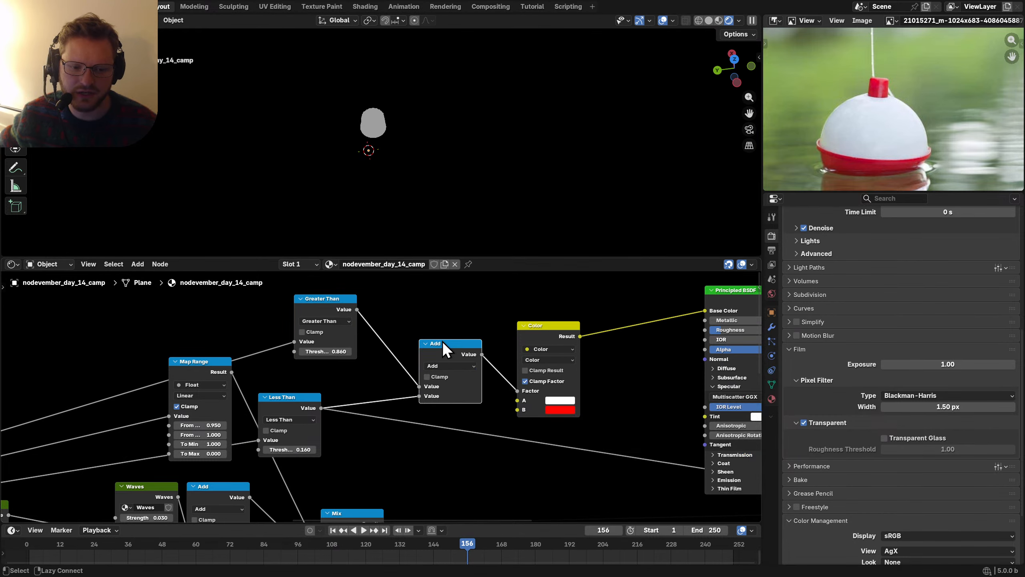
# Step: Preview the Add, Color and bobber shader nodes in turn, and output the Mix Shader again
pyautogui.keyDown('ctrl'); pyautogui.keyDown('shift'); pyautogui.click(444, 344); pyautogui.keyUp('shift'); pyautogui.keyUp('ctrl')
pyautogui.keyDown('ctrl'); pyautogui.keyDown('shift'); pyautogui.click(547, 334); pyautogui.keyUp('shift'); pyautogui.keyUp('ctrl')
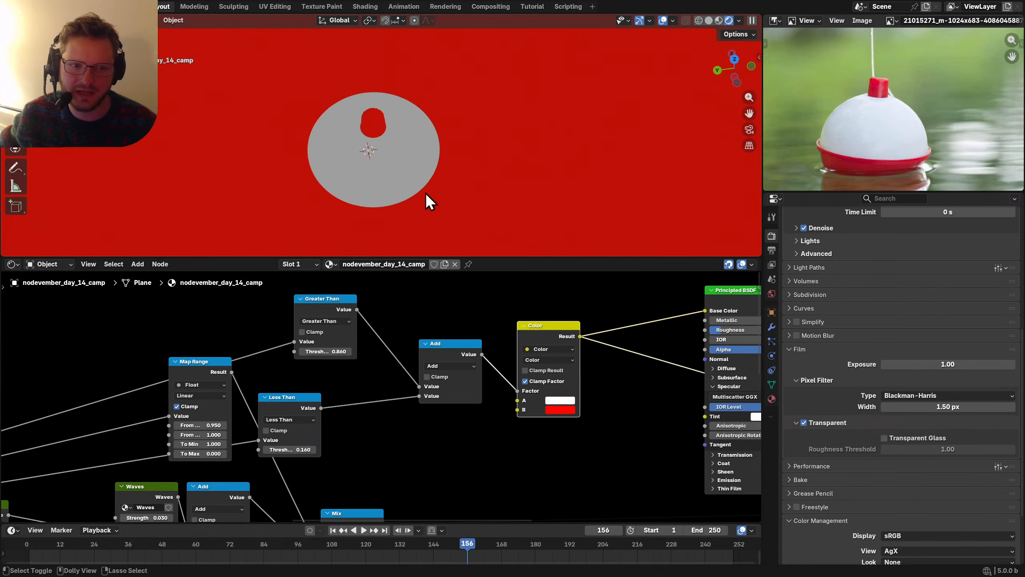
pyautogui.moveTo(425, 192); pyautogui.dragTo(412, 152, button='middle')
pyautogui.scroll(-4, 729, 287)
pyautogui.keyDown('ctrl'); pyautogui.keyDown('shift'); pyautogui.click(641, 318); pyautogui.keyUp('shift'); pyautogui.keyUp('ctrl')
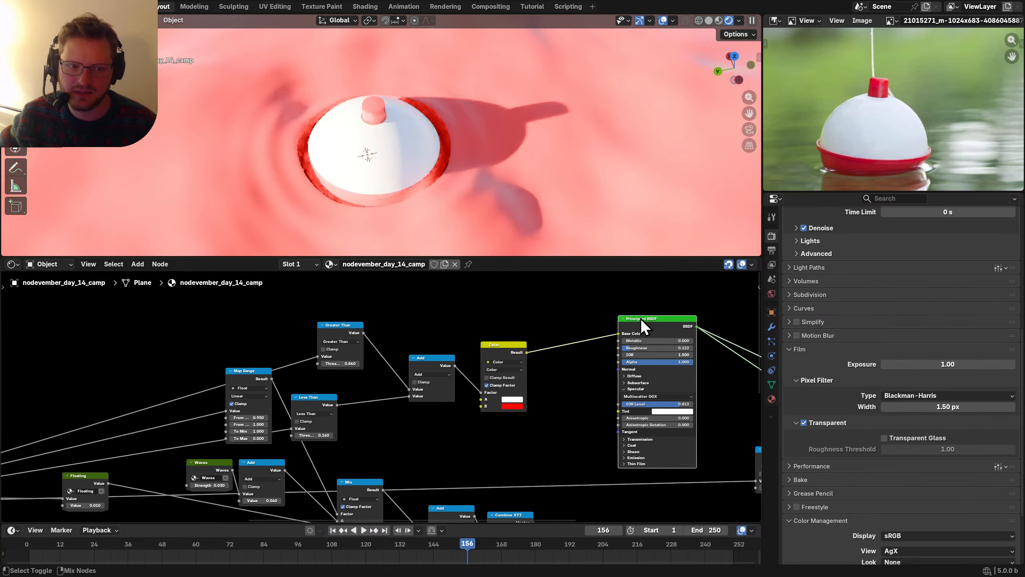
pyautogui.moveTo(654, 386); pyautogui.dragTo(327, 285, button='middle')
pyautogui.keyDown('ctrl'); pyautogui.keyDown('shift'); pyautogui.click(619, 365); pyautogui.keyUp('shift'); pyautogui.keyUp('ctrl')
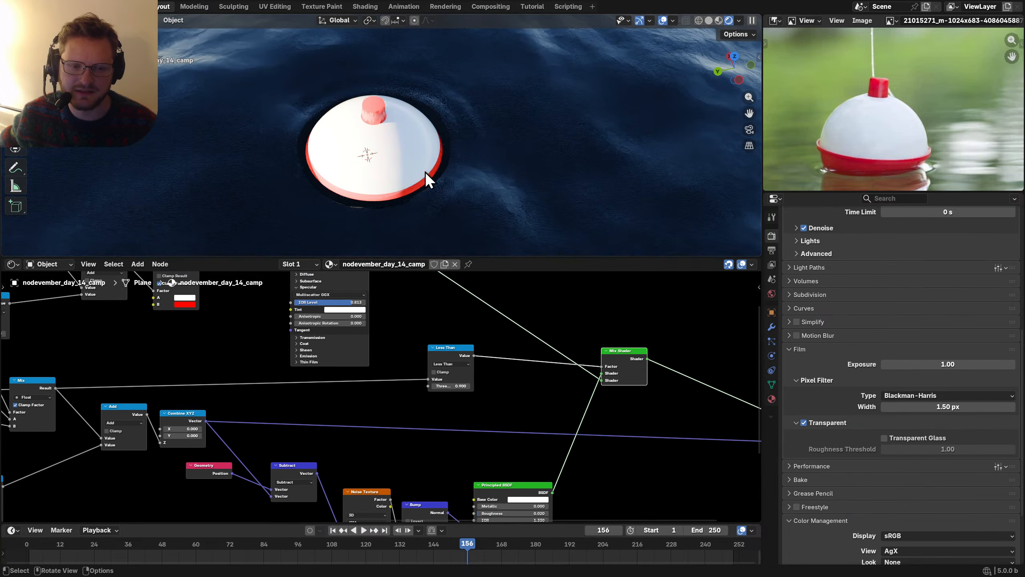
pyautogui.moveTo(424, 172); pyautogui.dragTo(336, 147, button='middle')
# Step: Move the Less Than node clear of the Map Range node, beneath the Greater Than node
pyautogui.moveTo(315, 339); pyautogui.dragTo(605, 381, button='middle')
pyautogui.scroll(7, 452, 377)
pyautogui.moveTo(296, 355); pyautogui.dragTo(483, 423, button='middle')
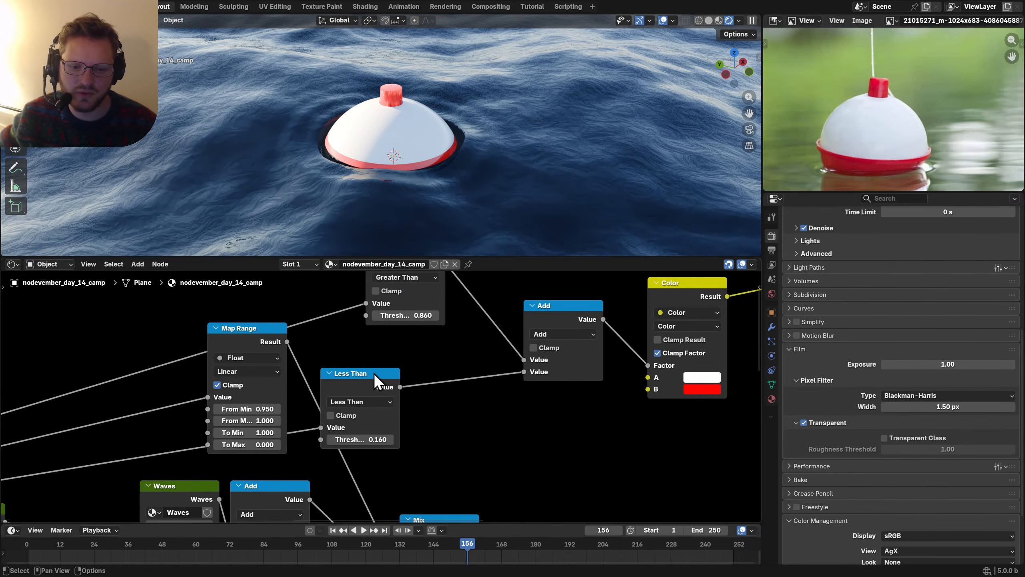
pyautogui.moveTo(374, 375); pyautogui.dragTo(423, 363)
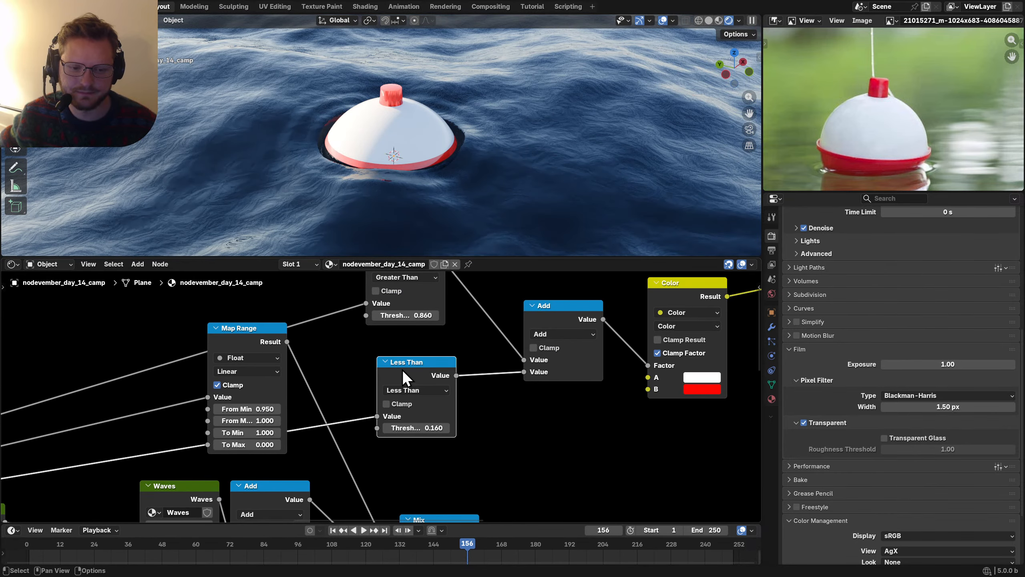
pyautogui.moveTo(402, 369); pyautogui.dragTo(415, 412, button='middle')
# Step: Set the Greater Than node's threshold to 0.85 to adjust the red cap mask
pyautogui.moveTo(404, 359)
pyautogui.mouseDown()
pyautogui.moveTo(431, 358)
pyautogui.moveTo(403, 359)
pyautogui.moveTo(423, 358)
pyautogui.mouseUp()
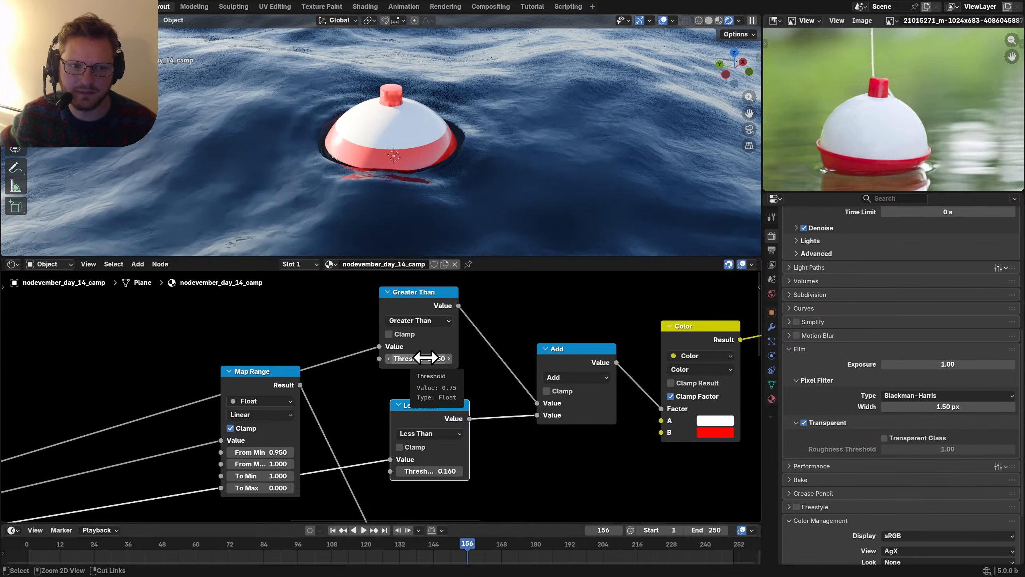
pyautogui.click(435, 358)
pyautogui.write('0.86')
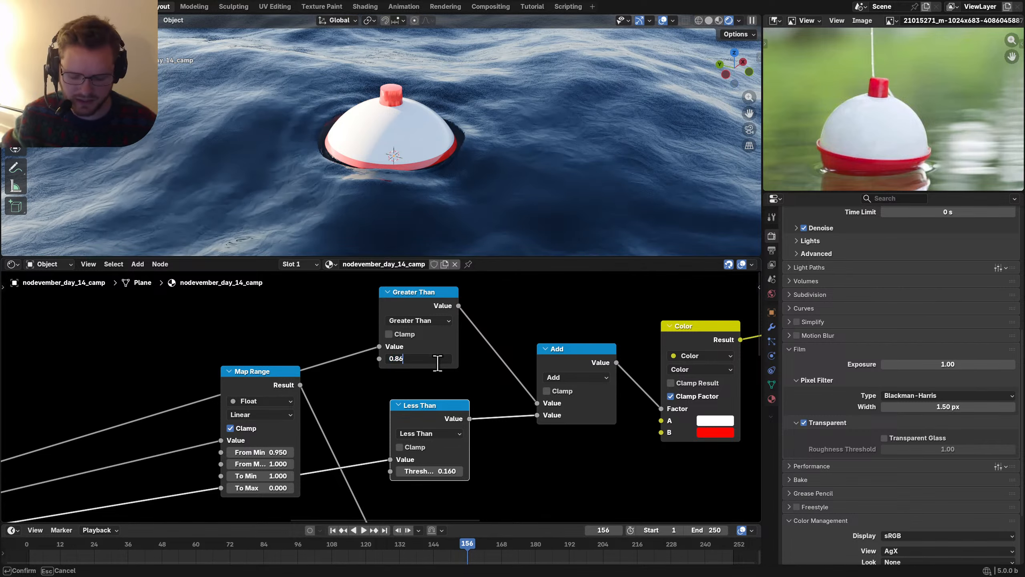
pyautogui.press('Return')
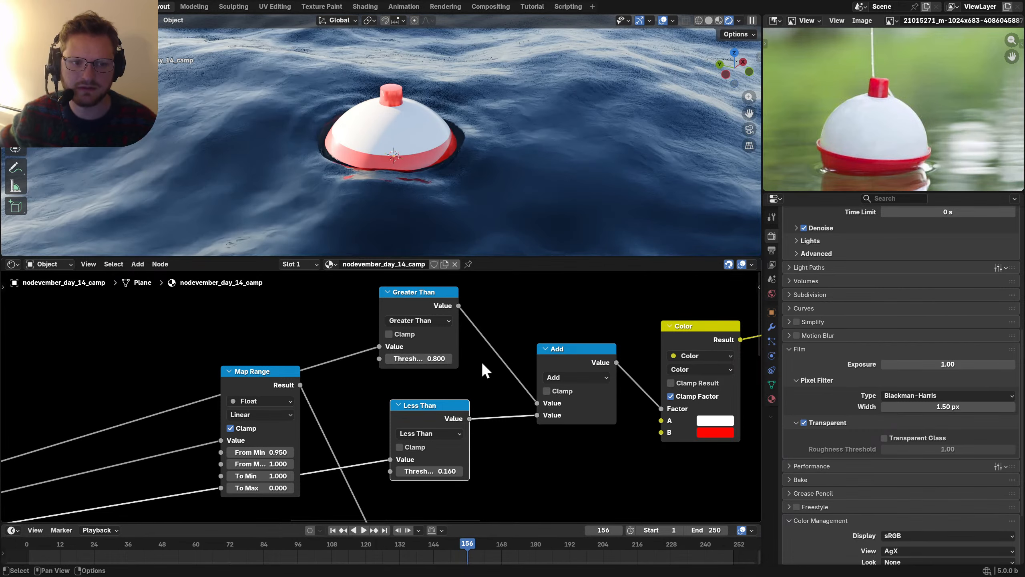
pyautogui.click(430, 358)
pyautogui.write('0.86')
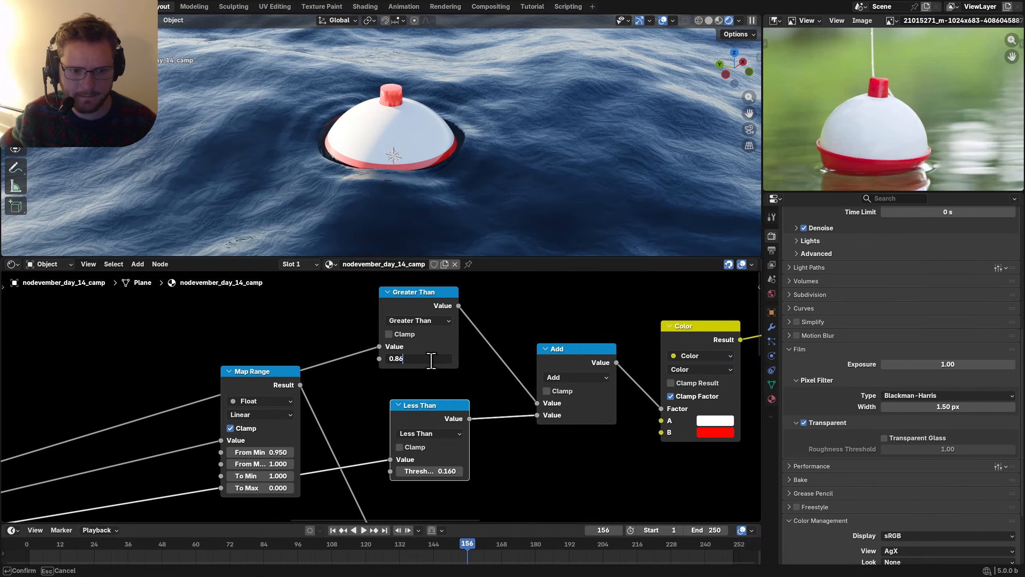
pyautogui.write('5')
pyautogui.press('Return')
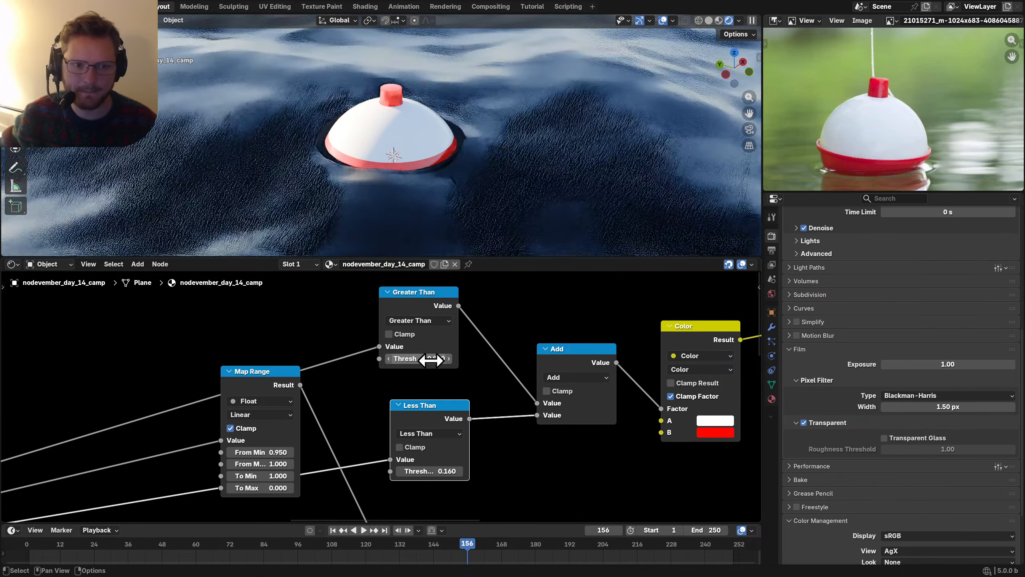
# Step: Hide the viewport overlays and play the animation with the whole water plane in view, stopping at frame 196
pyautogui.scroll(-3, 398, 98)
pyautogui.moveTo(398, 97); pyautogui.dragTo(404, 136, button='middle')
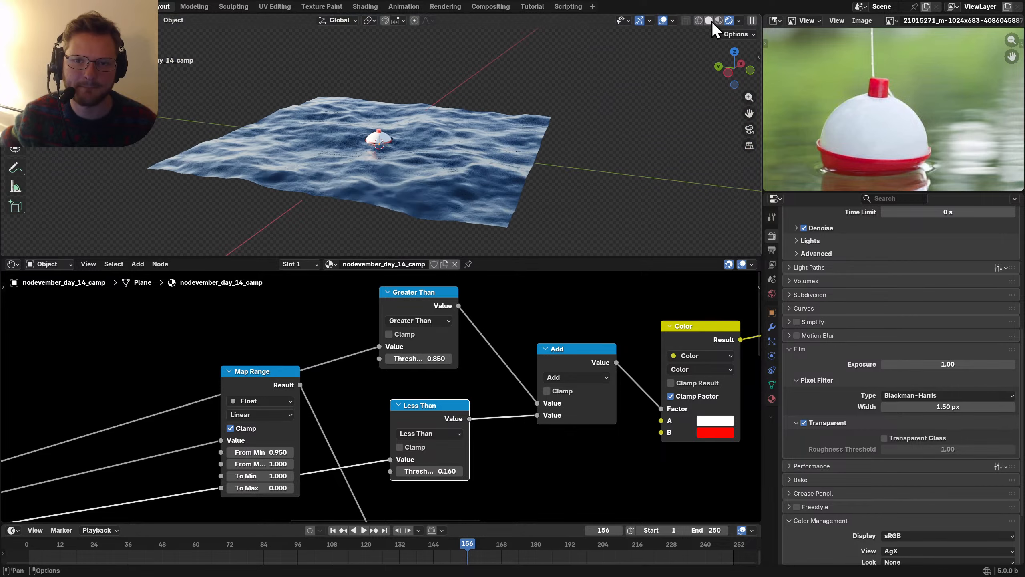
pyautogui.click(663, 20)
pyautogui.press('space')
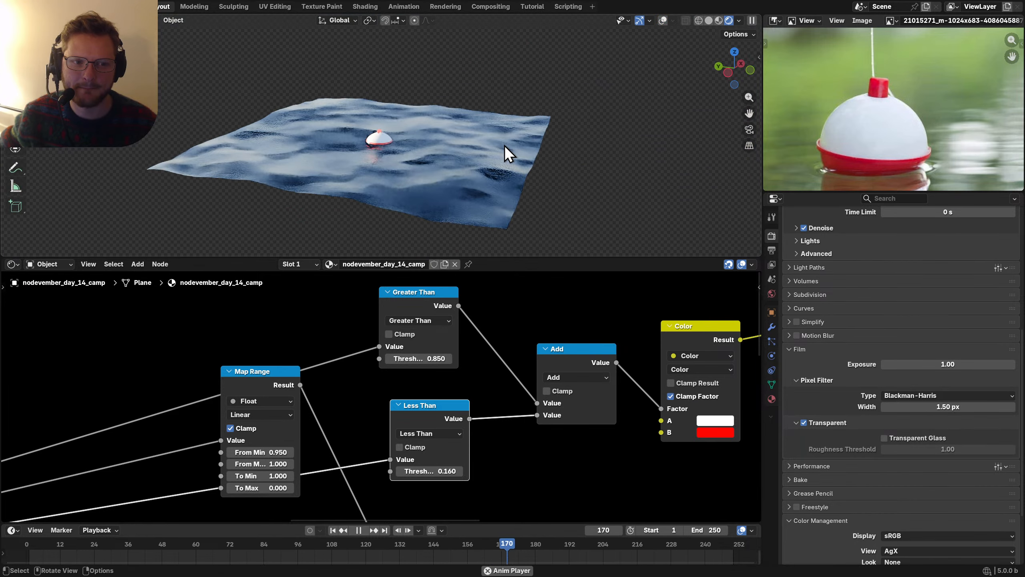
pyautogui.press('space')
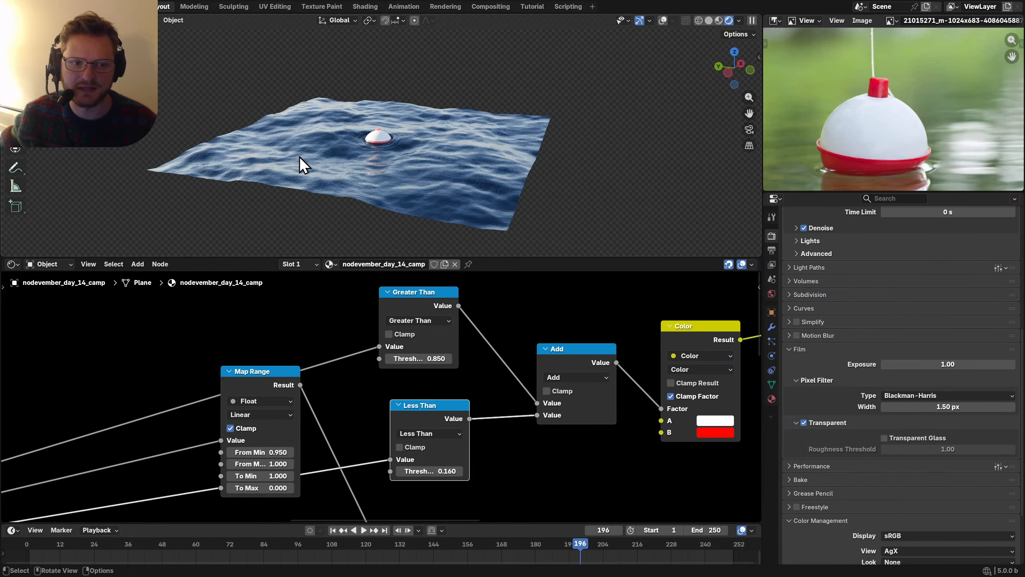
# Step: Inspect the bobber's cap and rim up close, and save the file
pyautogui.scroll(6, 407, 140)
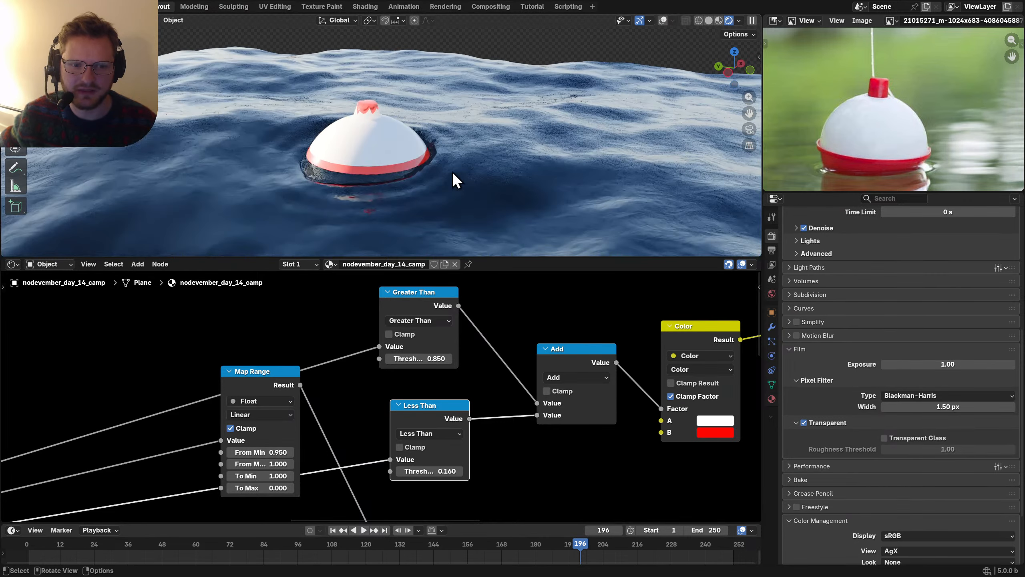
pyautogui.moveTo(419, 170); pyautogui.dragTo(431, 146, button='middle')
pyautogui.scroll(8, 407, 126)
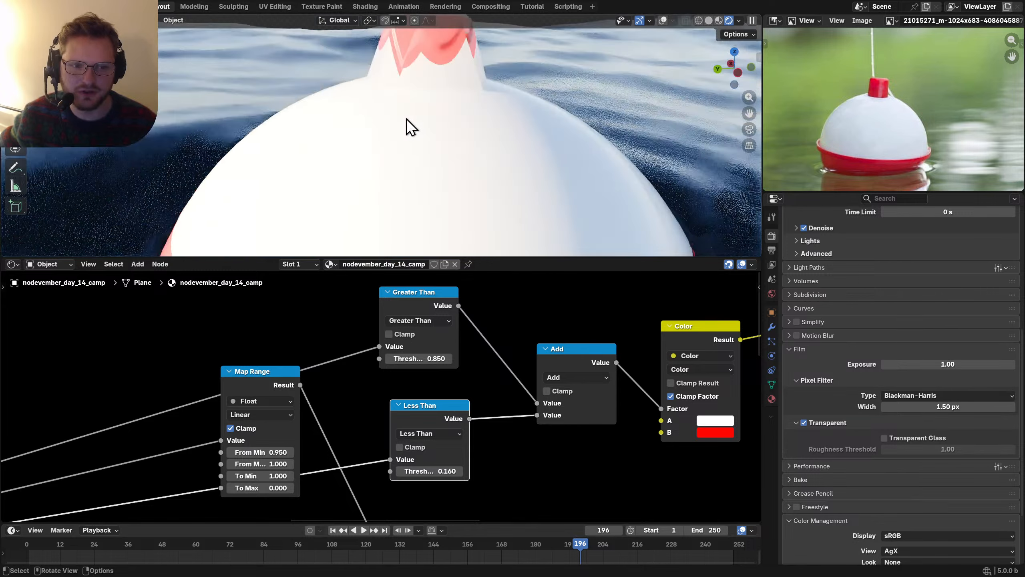
pyautogui.scroll(-5, 407, 121)
pyautogui.scroll(-10, 410, 117)
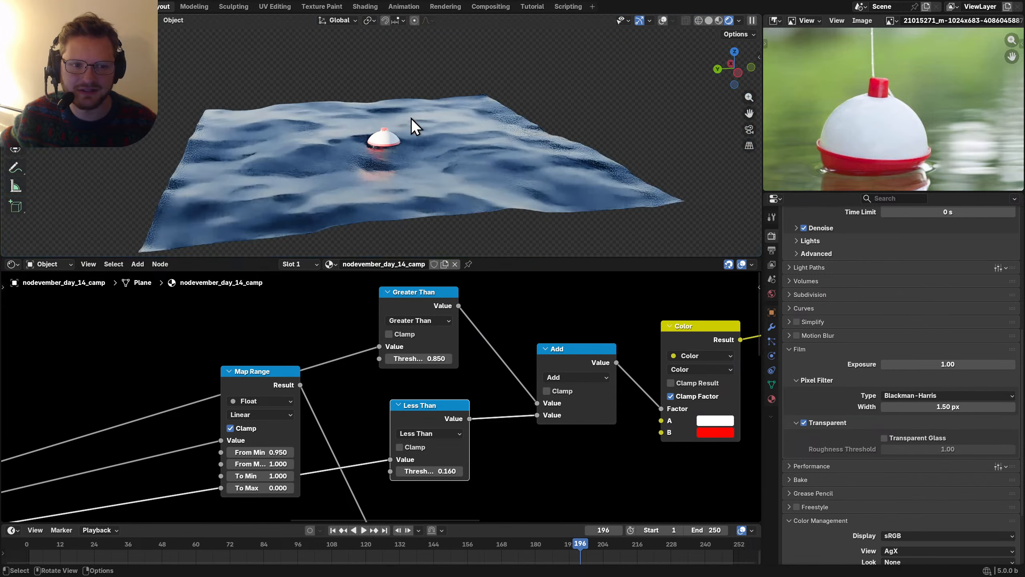
pyautogui.hotkey('ctrl', 's')
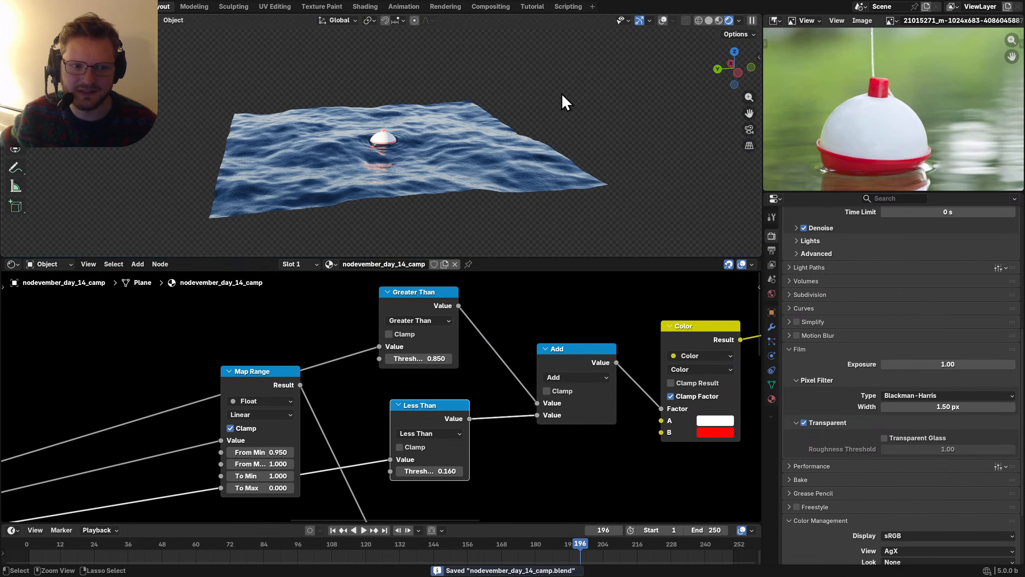
# Step: Add a camera, look through it, and lock the camera to the view
pyautogui.hotkey('shift', 'a')
pyautogui.click(441, 331)
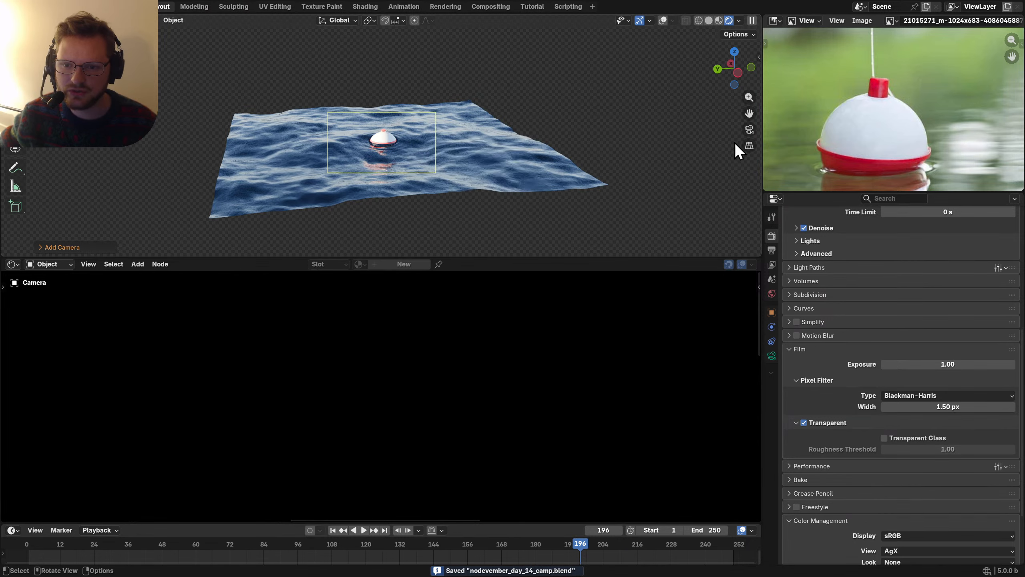
pyautogui.click(746, 131)
pyautogui.press('n')
pyautogui.click(755, 104)
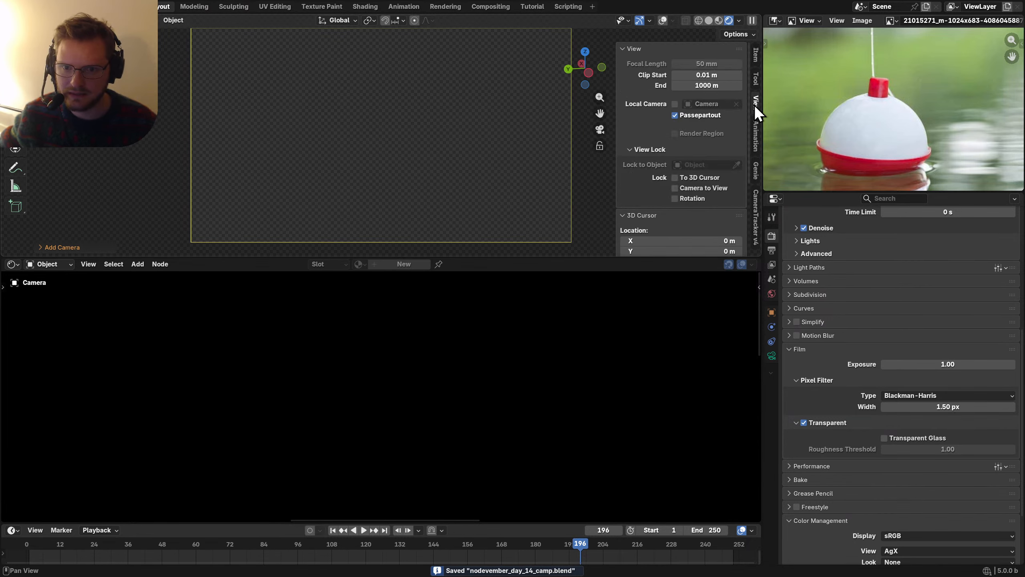
pyautogui.click(691, 188)
pyautogui.press('n')
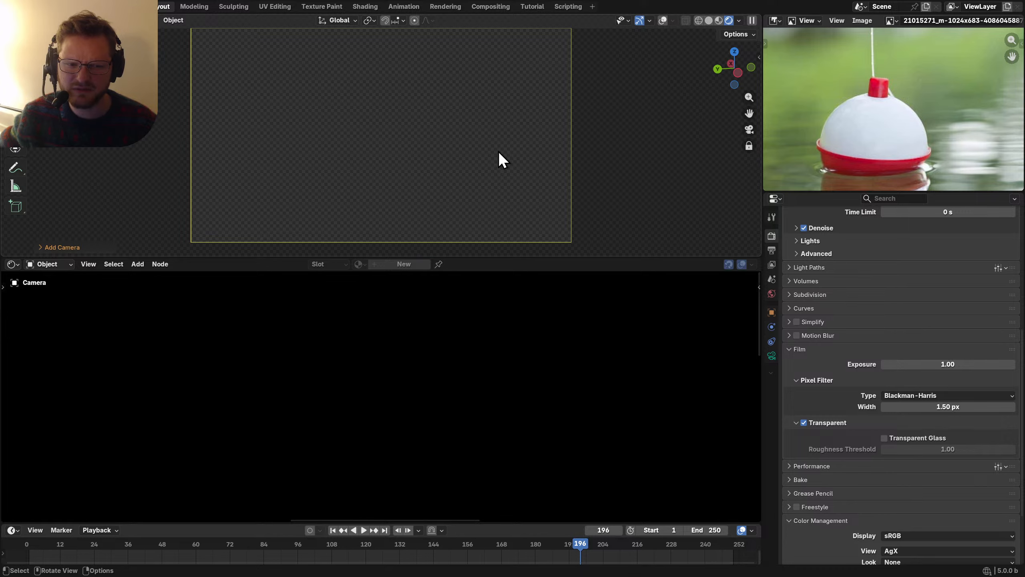
# Step: Aim the camera down at the water plane, switch its lens type to Orthographic, and reduce the orthographic scale
pyautogui.scroll(-5, 499, 152)
pyautogui.moveTo(446, 153); pyautogui.dragTo(437, 135, button='middle')
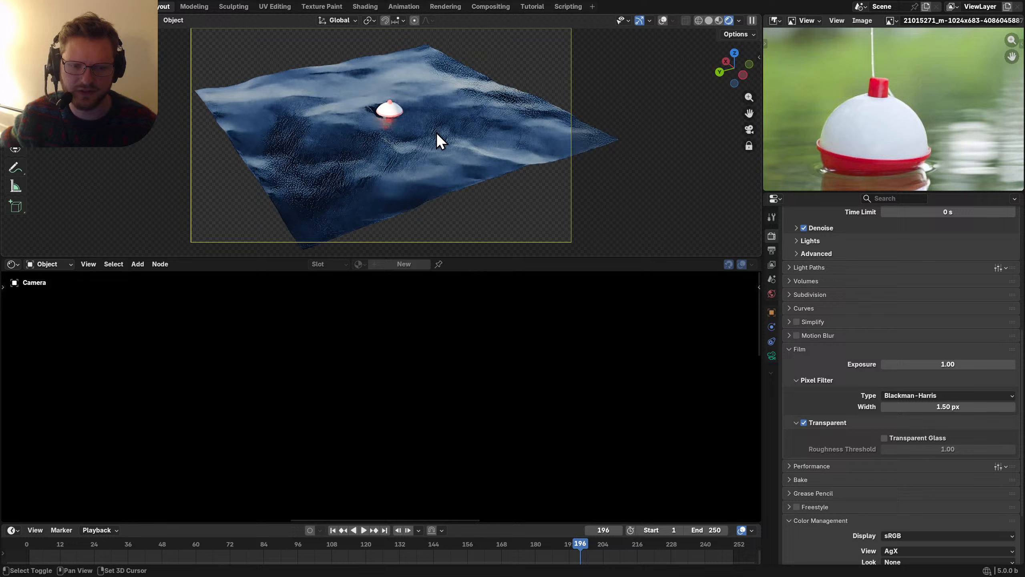
pyautogui.click(771, 355)
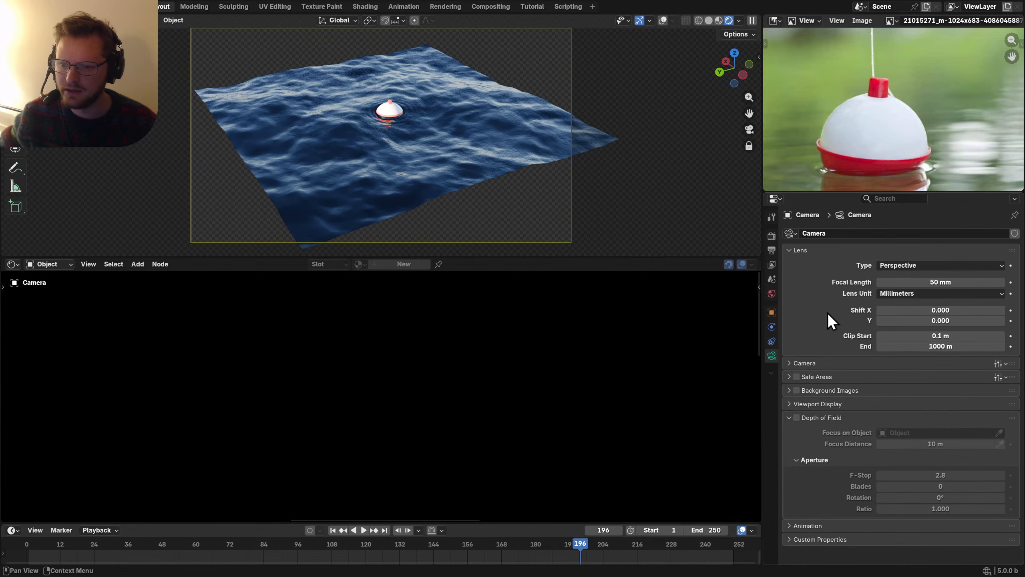
pyautogui.click(907, 264)
pyautogui.click(897, 292)
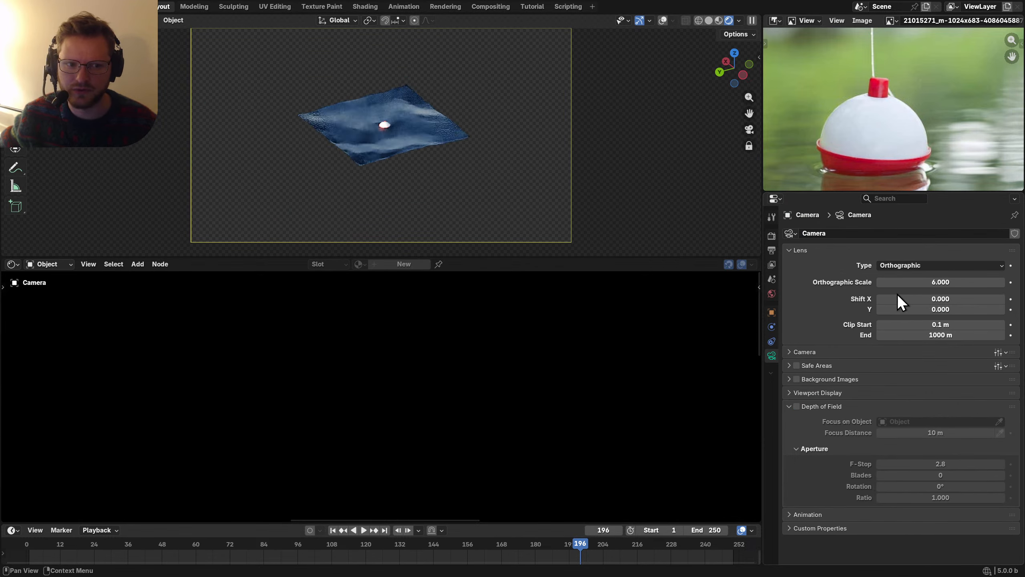
pyautogui.moveTo(938, 278)
pyautogui.mouseDown()
pyautogui.moveTo(875, 278)
pyautogui.moveTo(938, 280)
pyautogui.mouseUp()
# Step: Set the output resolution's Y value to 1440 px
pyautogui.click(771, 236)
pyautogui.click(772, 250)
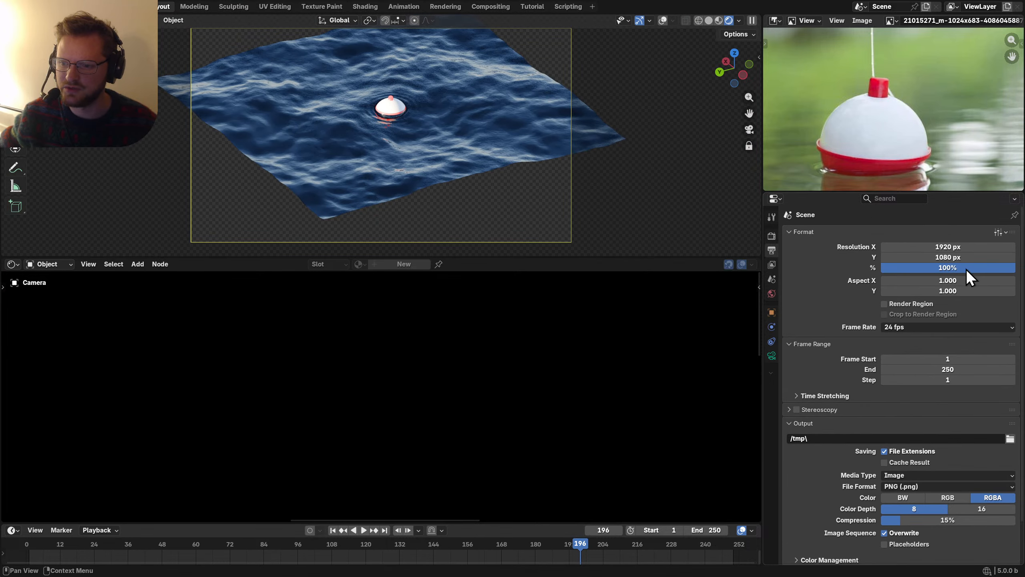
pyautogui.click(968, 257)
pyautogui.write('1440')
pyautogui.press('Return')
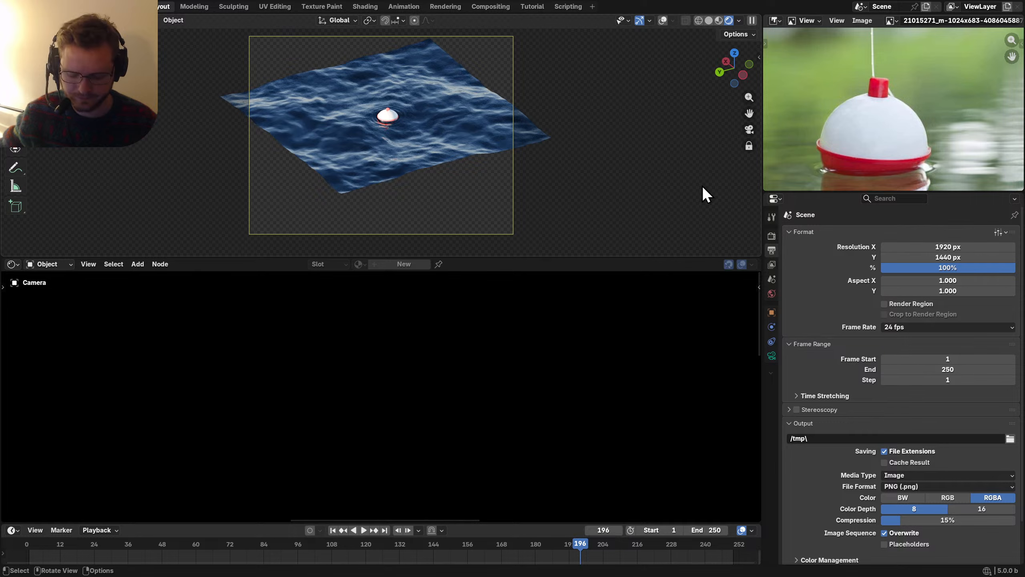
# Step: Set the camera's orthographic scale to 1.220 and move the camera to center the bobber in the frame
pyautogui.click(772, 355)
pyautogui.moveTo(924, 283); pyautogui.dragTo(825, 282)
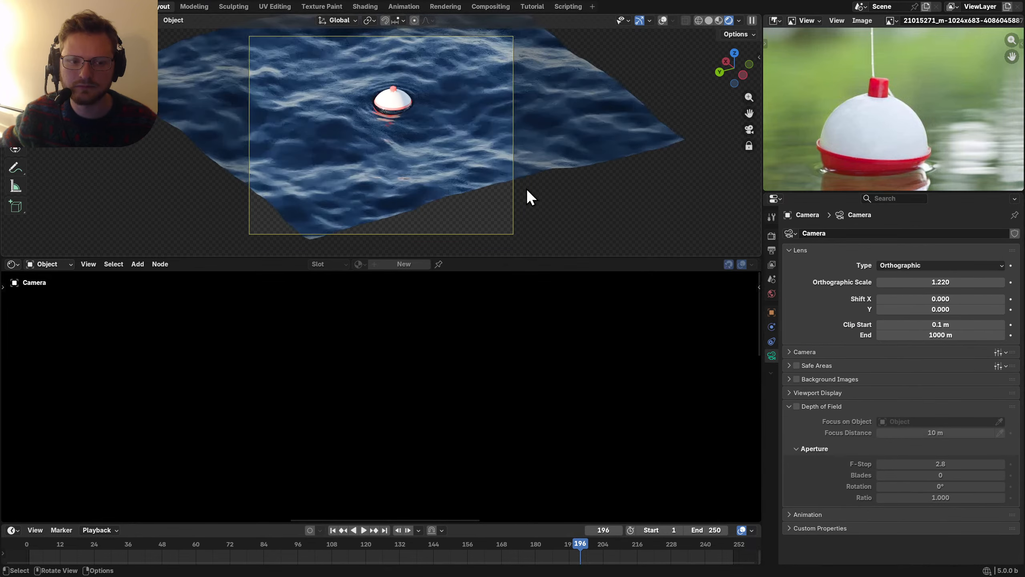
pyautogui.press('g')
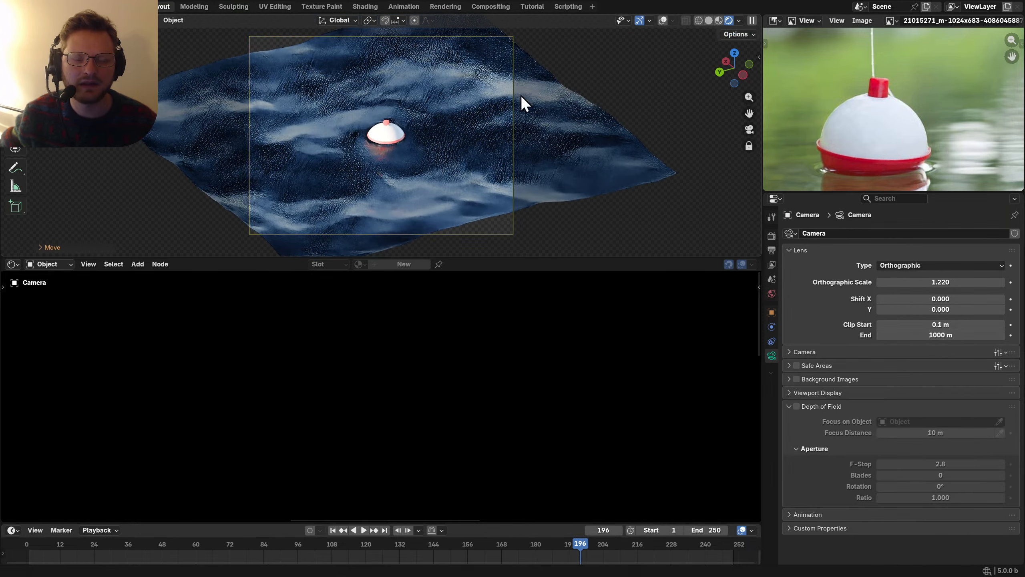
pyautogui.click(442, 118)
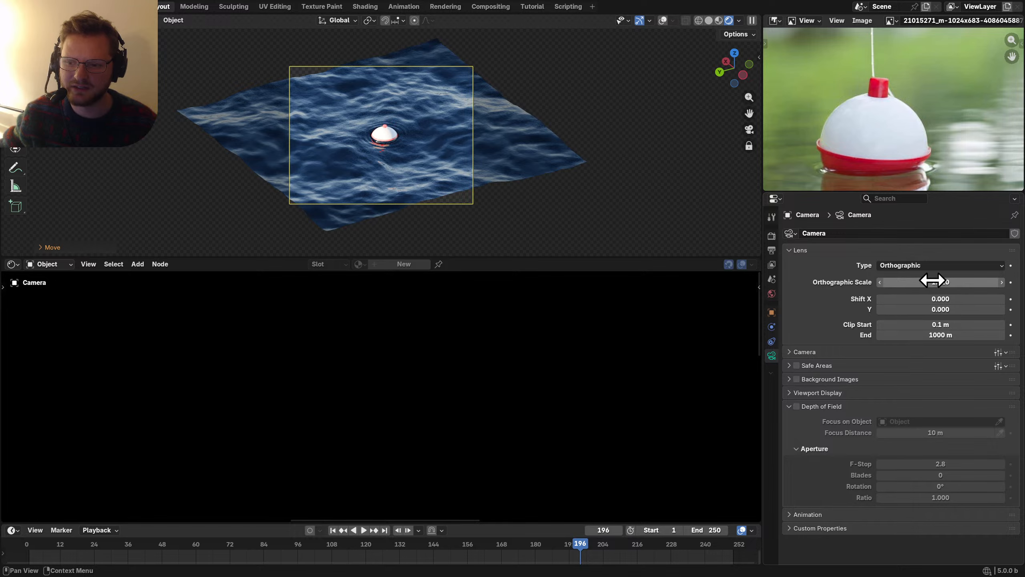
# Step: Widen the camera's orthographic scale to 2.490 so the frame holds most of the water plane, and save the file
pyautogui.moveTo(934, 282); pyautogui.dragTo(994, 282)
pyautogui.scroll(4, 474, 185)
pyautogui.hotkey('ctrl', 's')
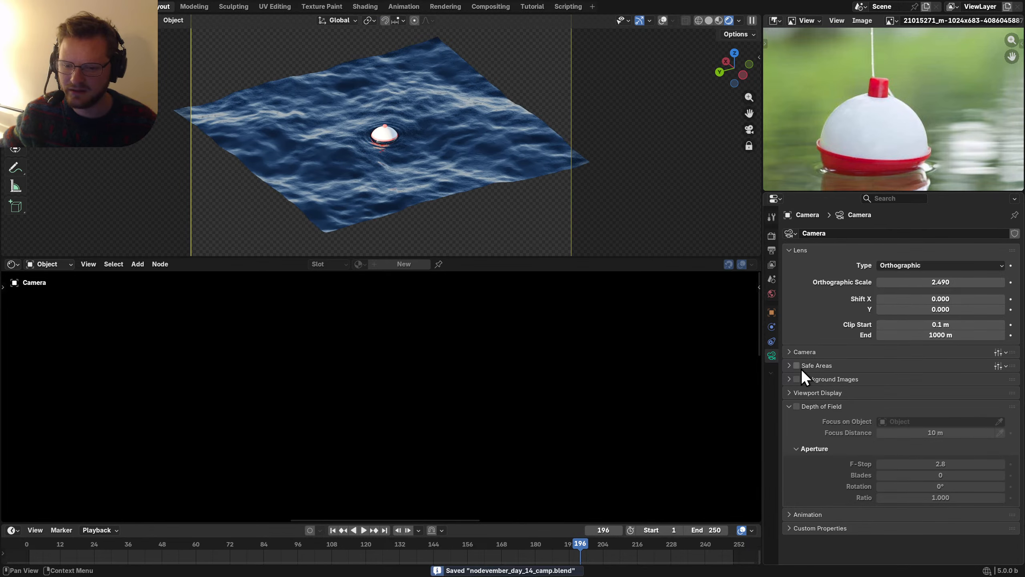
# Step: Raise the camera's passepartout opacity to 1.000
pyautogui.click(827, 394)
pyautogui.scroll(-3, 831, 400)
pyautogui.moveTo(925, 404); pyautogui.dragTo(1005, 403)
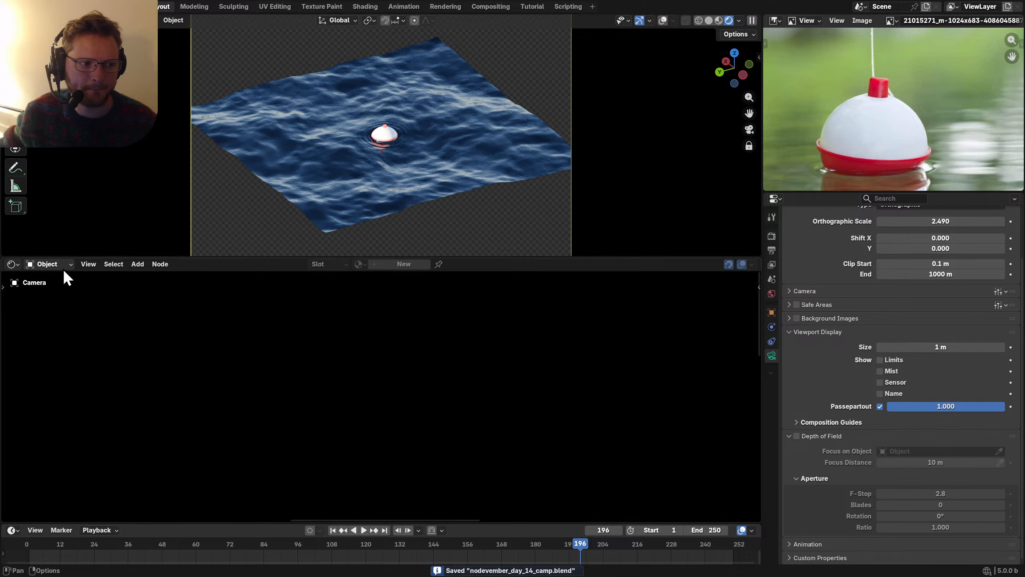
# Step: Switch the shader editor to the World nodes and set the Sky Texture's sun rotation to 111°
pyautogui.click(53, 264)
pyautogui.click(52, 300)
pyautogui.scroll(2, 317, 406)
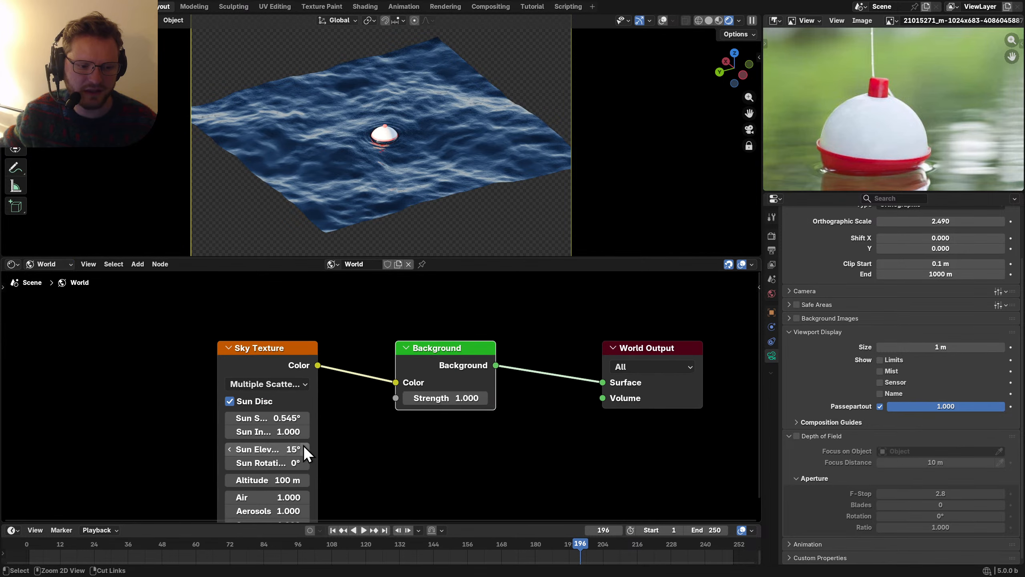
pyautogui.moveTo(279, 461)
pyautogui.mouseDown()
pyautogui.moveTo(335, 462)
pyautogui.moveTo(275, 454)
pyautogui.mouseUp()
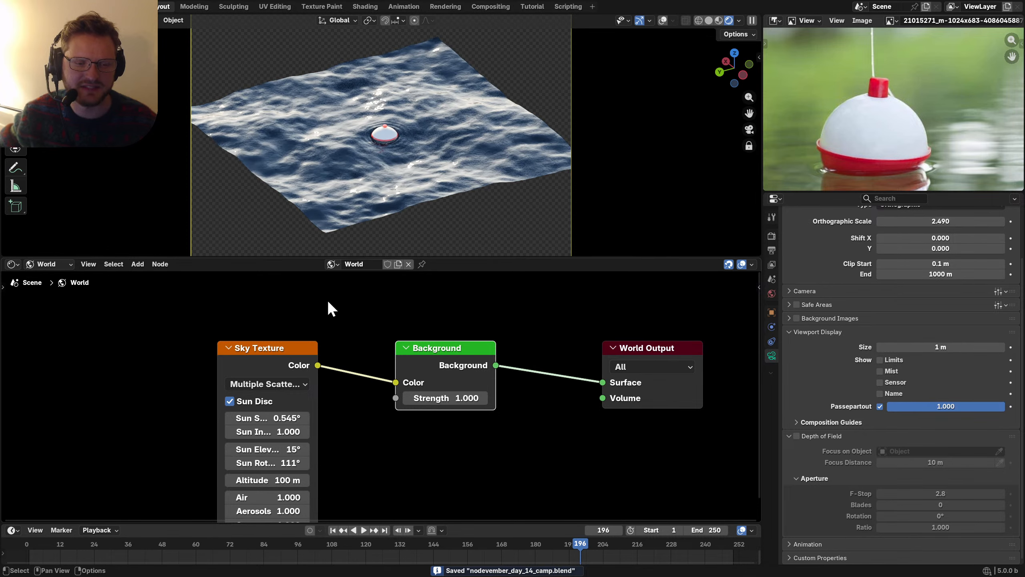
# Step: Unlock the camera from the view, orbit out of the camera view, and return to it with the lock enabled
pyautogui.scroll(-2, 517, 121)
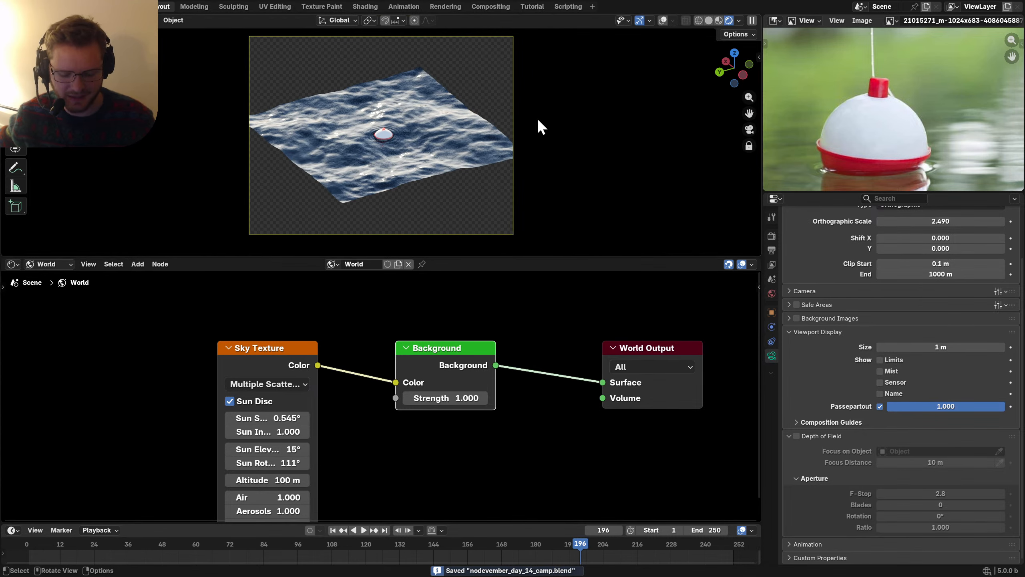
pyautogui.press('n')
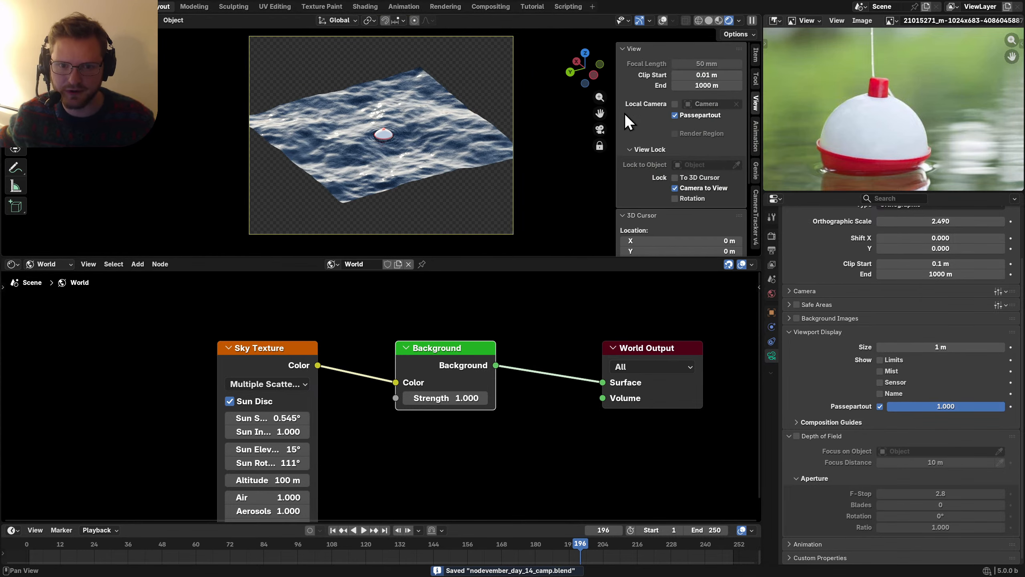
pyautogui.click(600, 151)
pyautogui.press('n')
pyautogui.moveTo(383, 139); pyautogui.dragTo(384, 138, button='middle')
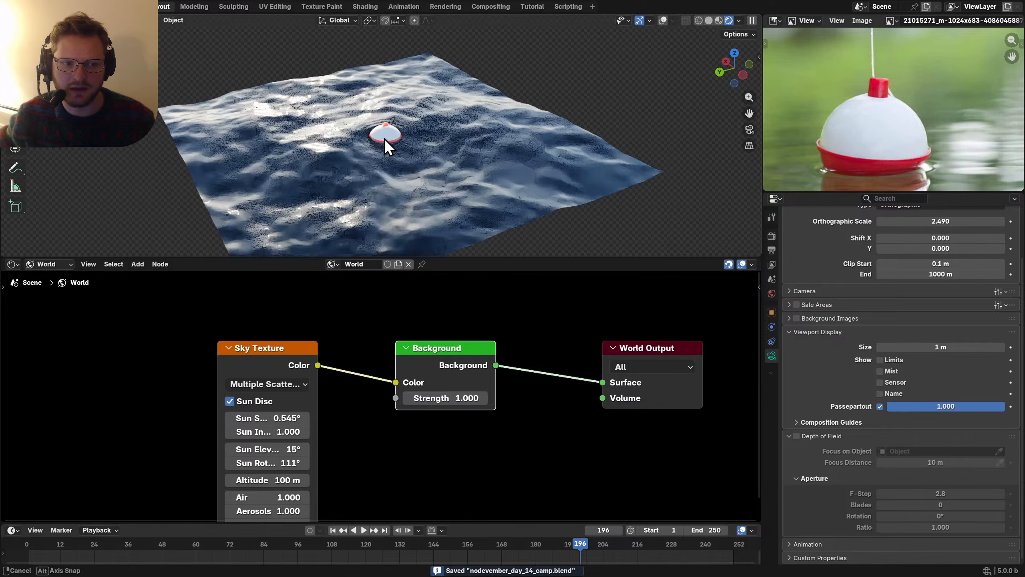
pyautogui.press('n')
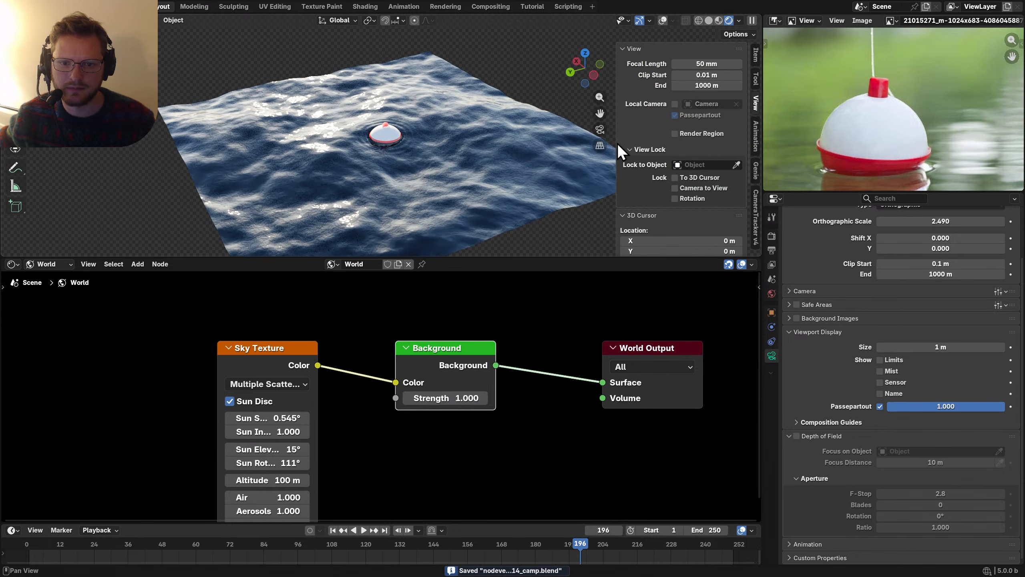
pyautogui.click(599, 129)
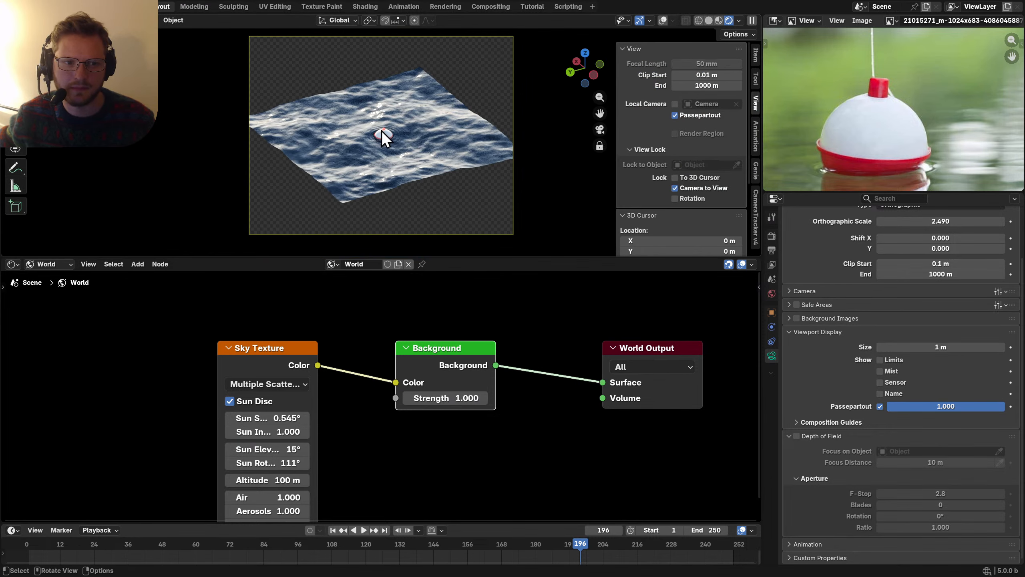
# Step: Orbit the locked camera so the water plane sits as a symmetrical diamond within the frame
pyautogui.moveTo(381, 130); pyautogui.dragTo(381, 112, button='middle')
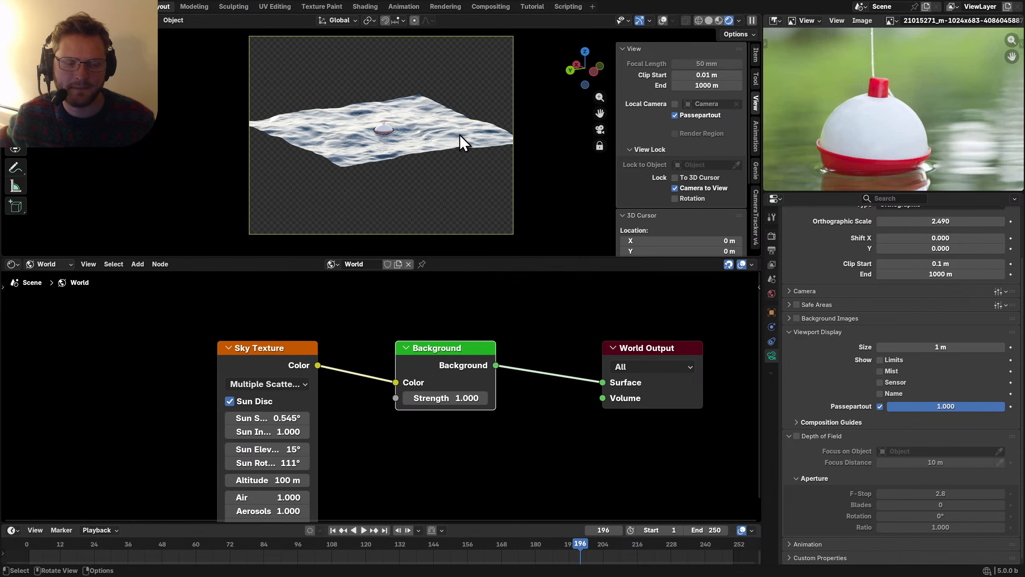
pyautogui.moveTo(460, 135); pyautogui.dragTo(418, 150, button='middle')
pyautogui.scroll(-1, 418, 150)
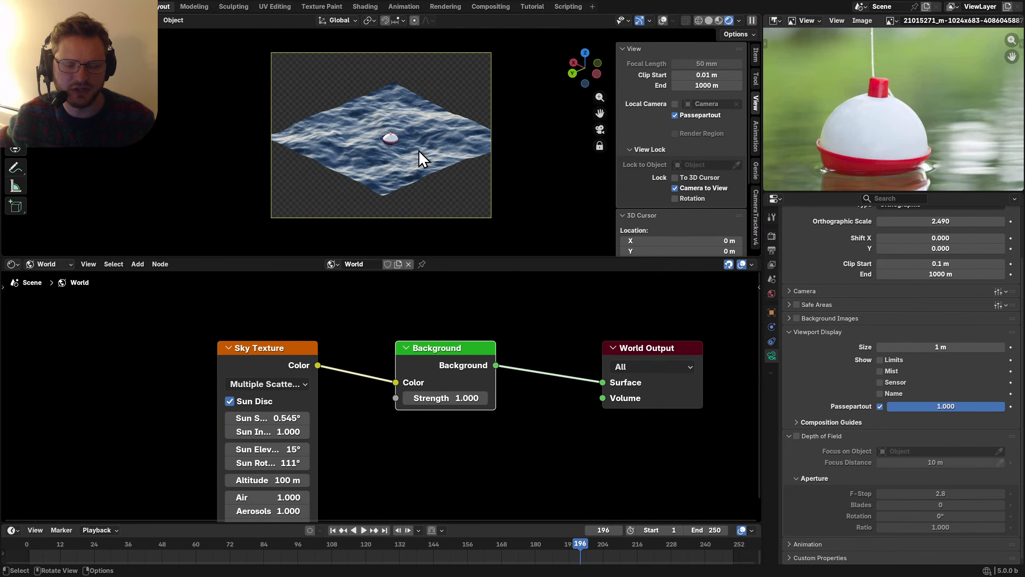
pyautogui.scroll(1, 418, 151)
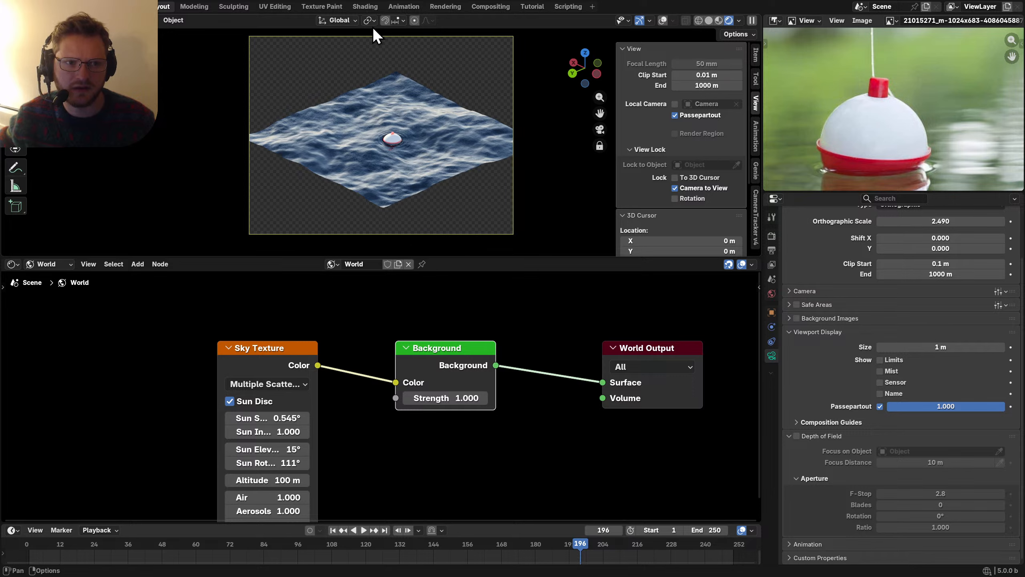
# Step: Set the camera's orthographic scale to 2.970 and shift the camera to centre the water plane in the frame
pyautogui.press('g')
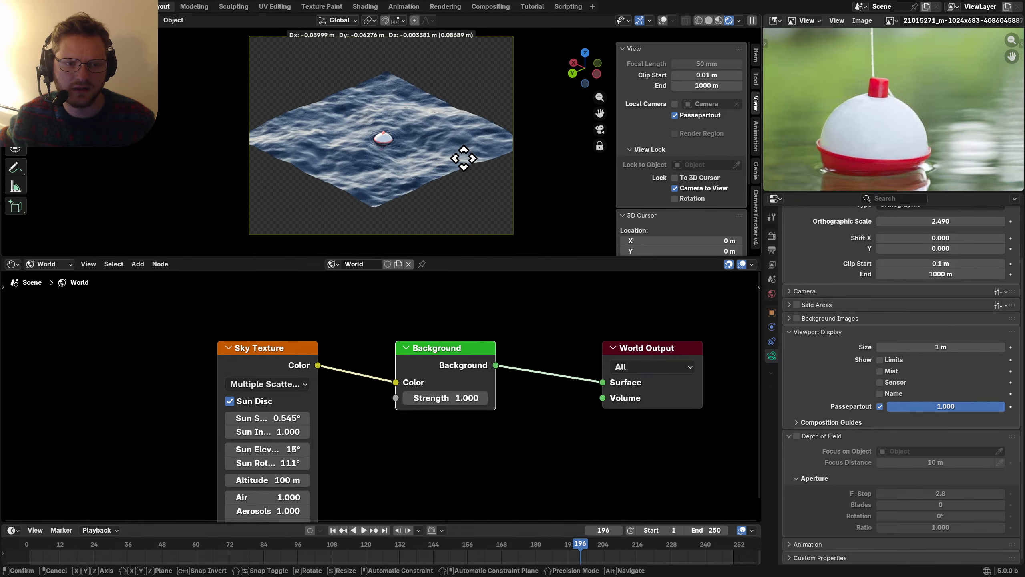
pyautogui.click(468, 158)
pyautogui.scroll(3, 940, 242)
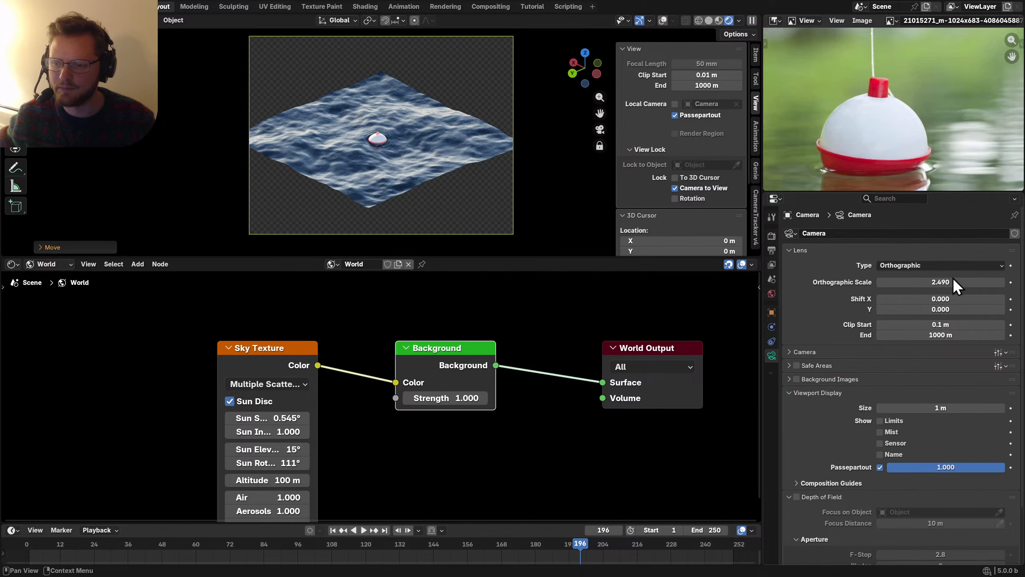
pyautogui.moveTo(956, 284)
pyautogui.mouseDown()
pyautogui.moveTo(912, 284)
pyautogui.moveTo(972, 284)
pyautogui.mouseUp()
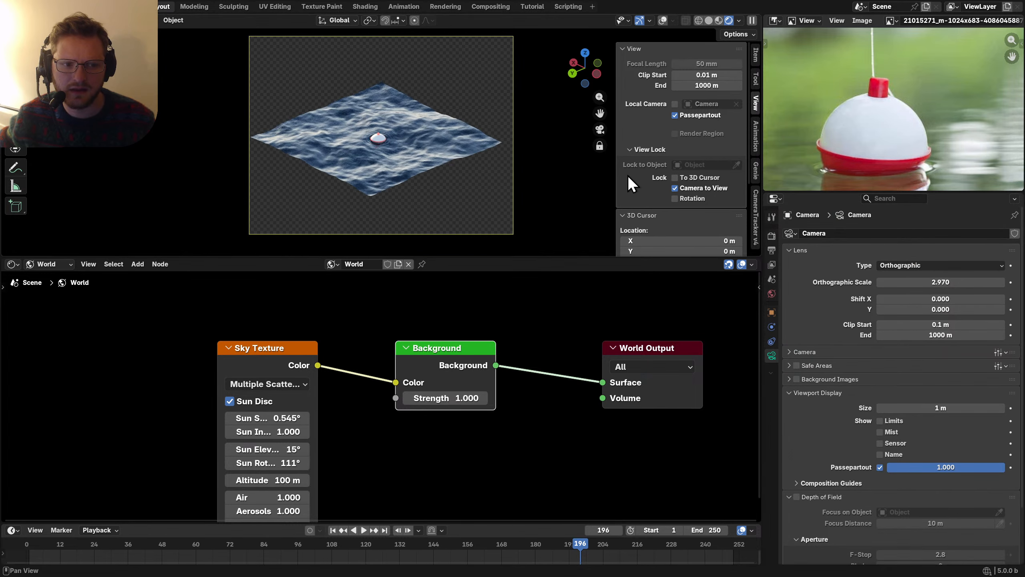
pyautogui.press('g')
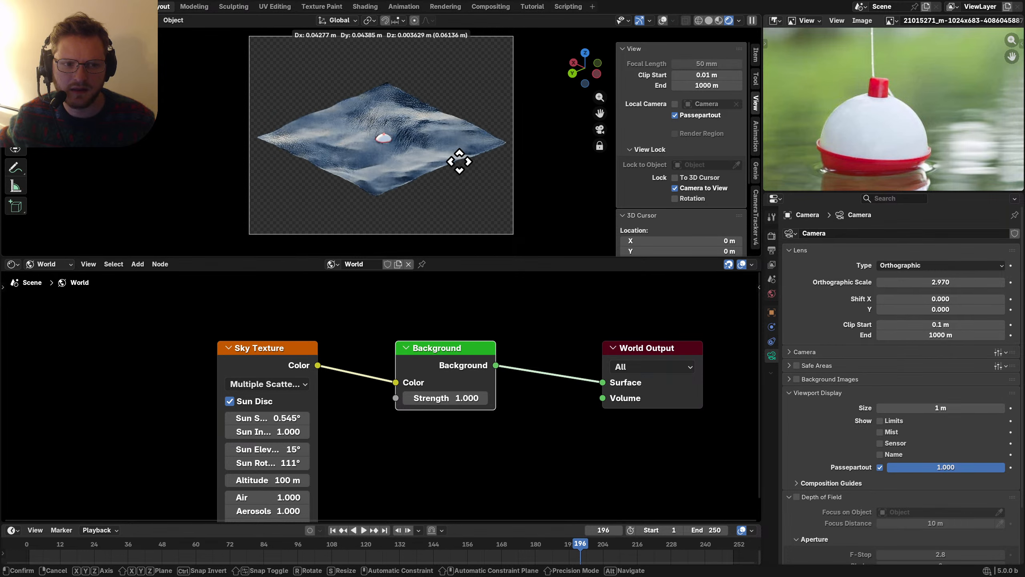
pyautogui.click(462, 161)
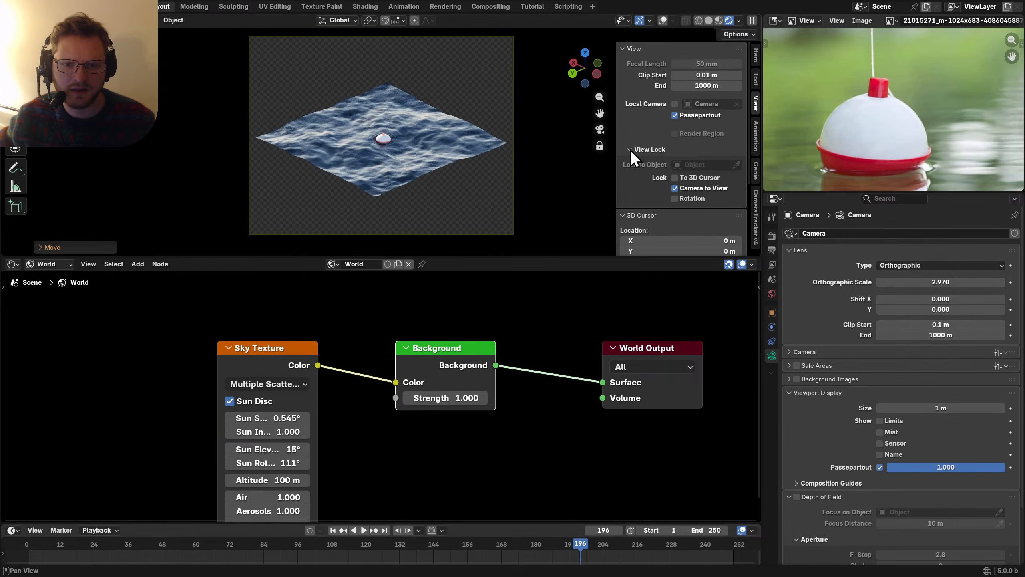
# Step: Switch the camera type to Perspective and orbit the locked camera to a low angle facing the bobber
pyautogui.moveTo(353, 142); pyautogui.dragTo(308, 154, button='middle')
pyautogui.scroll(3, 394, 169)
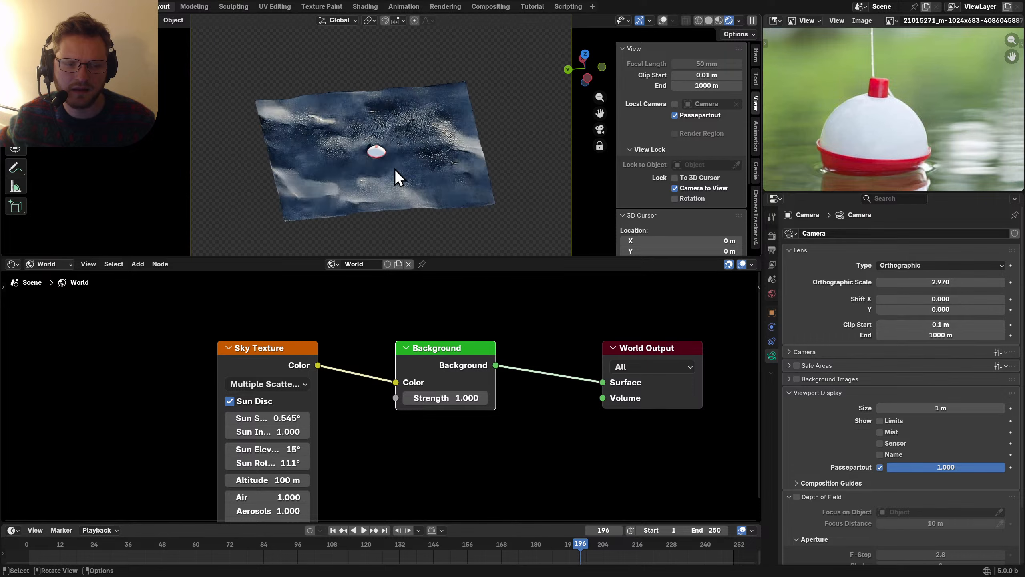
pyautogui.scroll(-3, 448, 180)
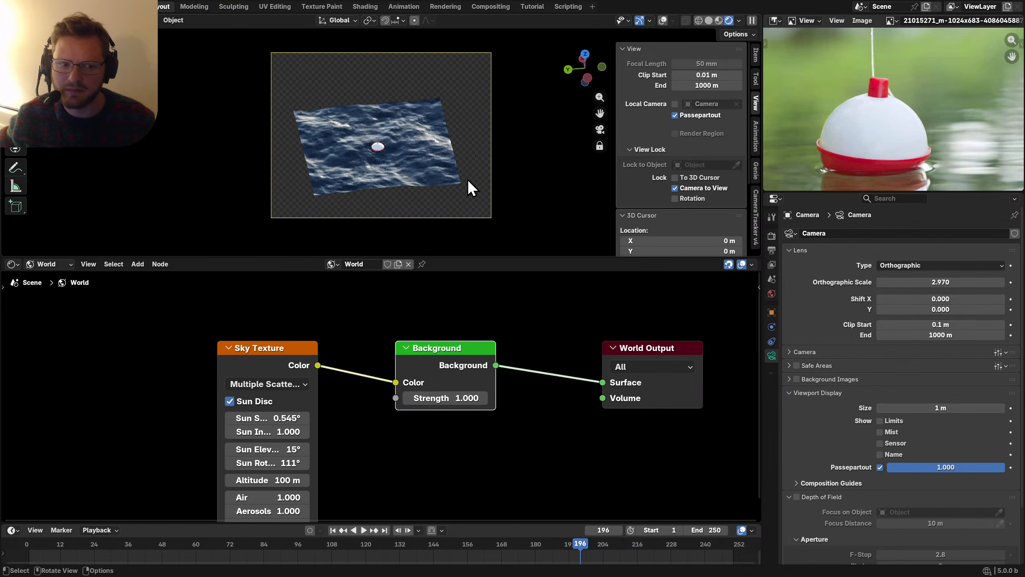
pyautogui.click(928, 265)
pyautogui.click(913, 276)
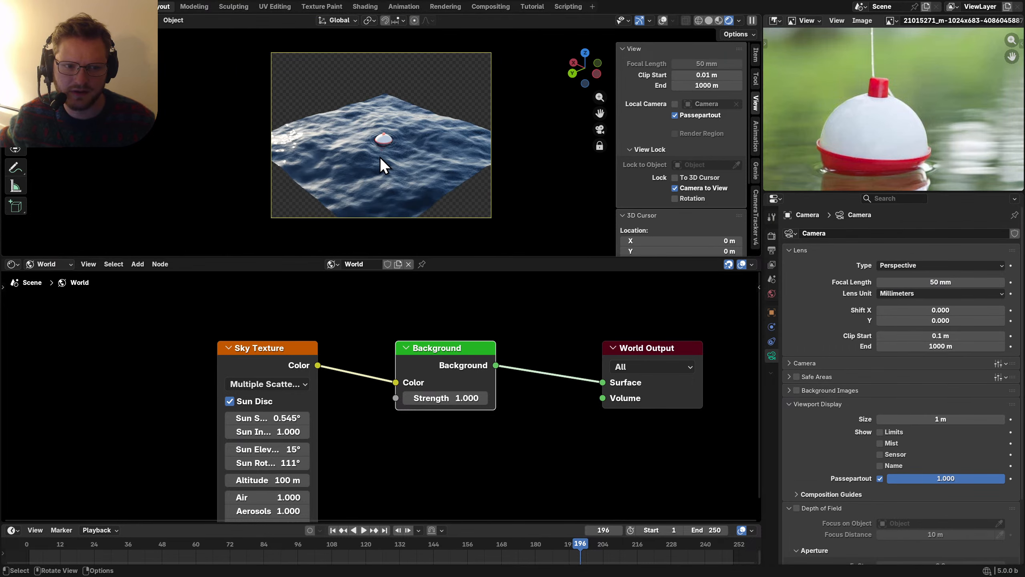
pyautogui.moveTo(381, 155); pyautogui.dragTo(408, 152, button='middle')
pyautogui.scroll(1, 434, 141)
pyautogui.scroll(-2, 420, 190)
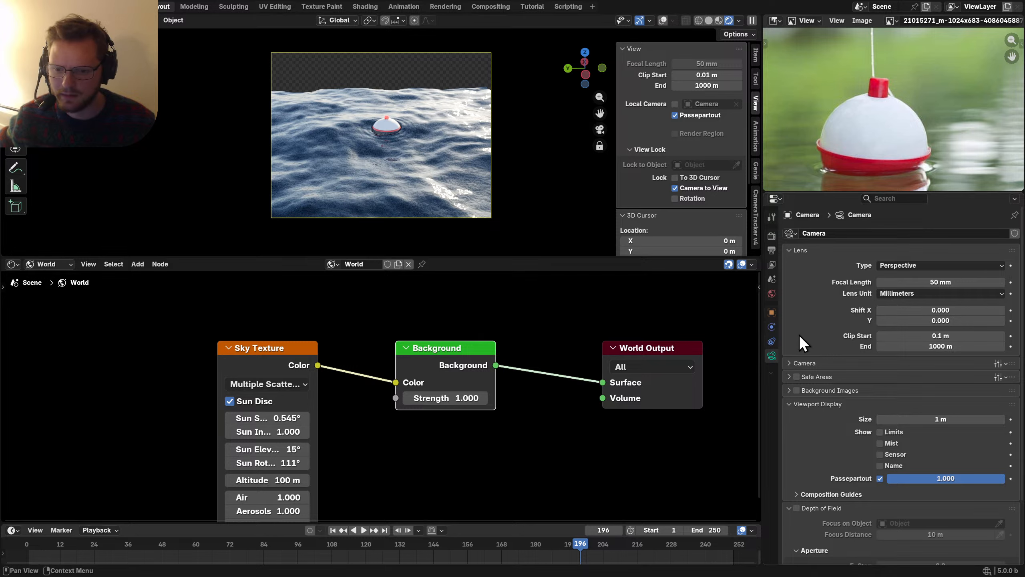
# Step: Set the camera's focal length to 30 mm and orbit the camera slightly around the bobber
pyautogui.click(935, 281)
pyautogui.write('30')
pyautogui.press('Return')
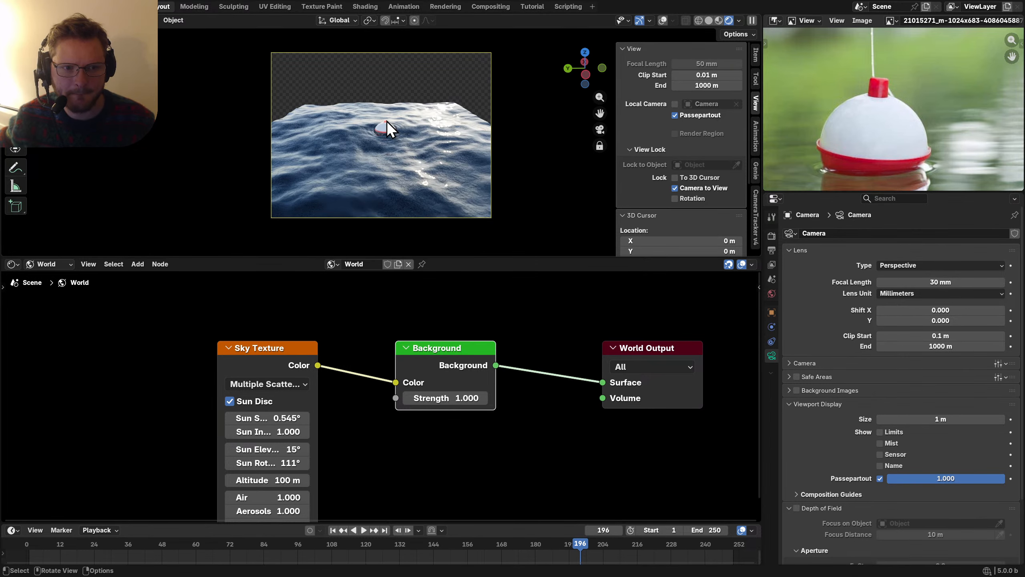
pyautogui.moveTo(386, 121); pyautogui.dragTo(391, 142, button='middle')
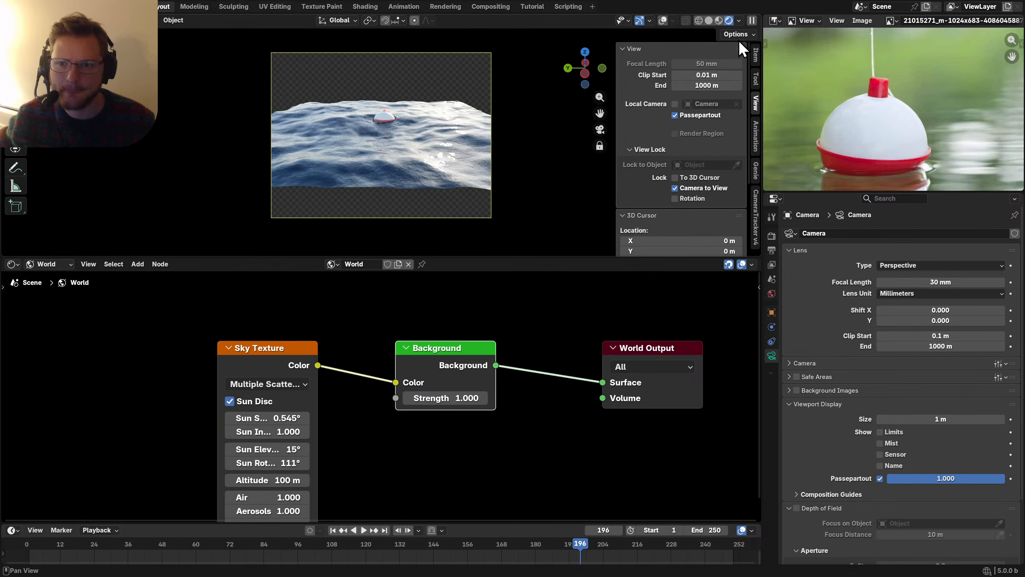
# Step: Align the camera by setting its Y location to 0 m, Y rotation to 0° and Z rotation to -90°
pyautogui.click(757, 52)
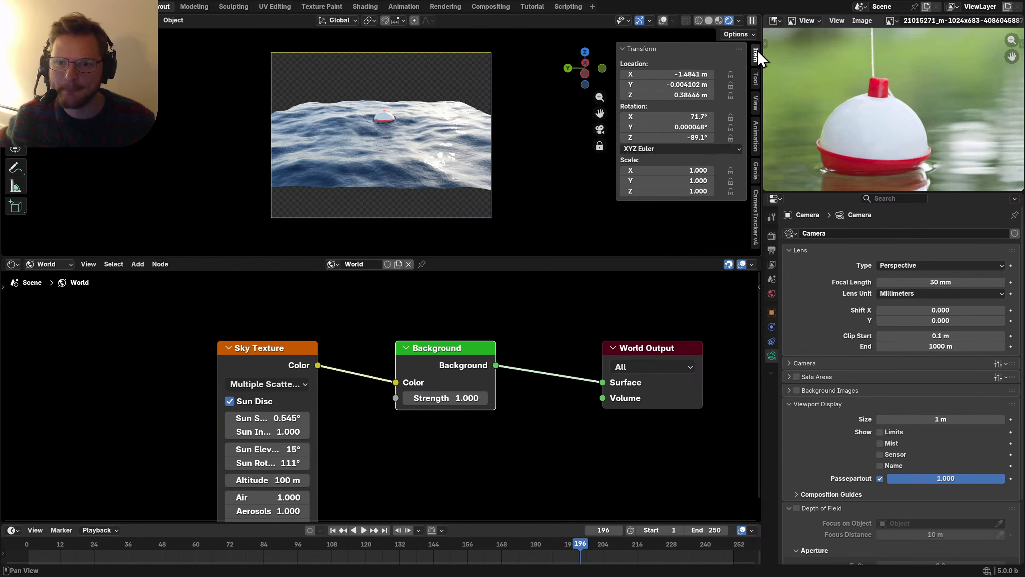
pyautogui.click(686, 85)
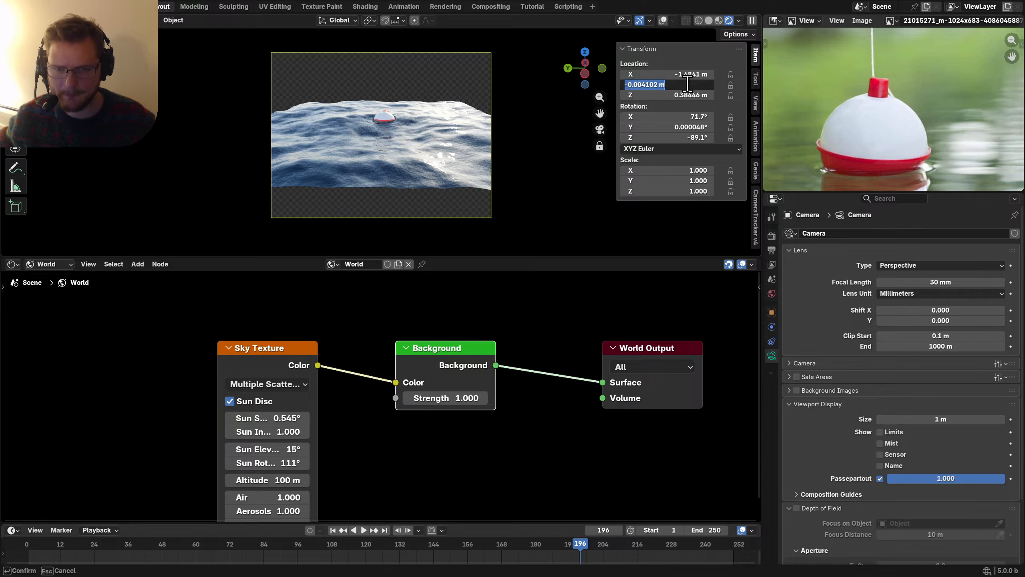
pyautogui.write('0')
pyautogui.press('Return')
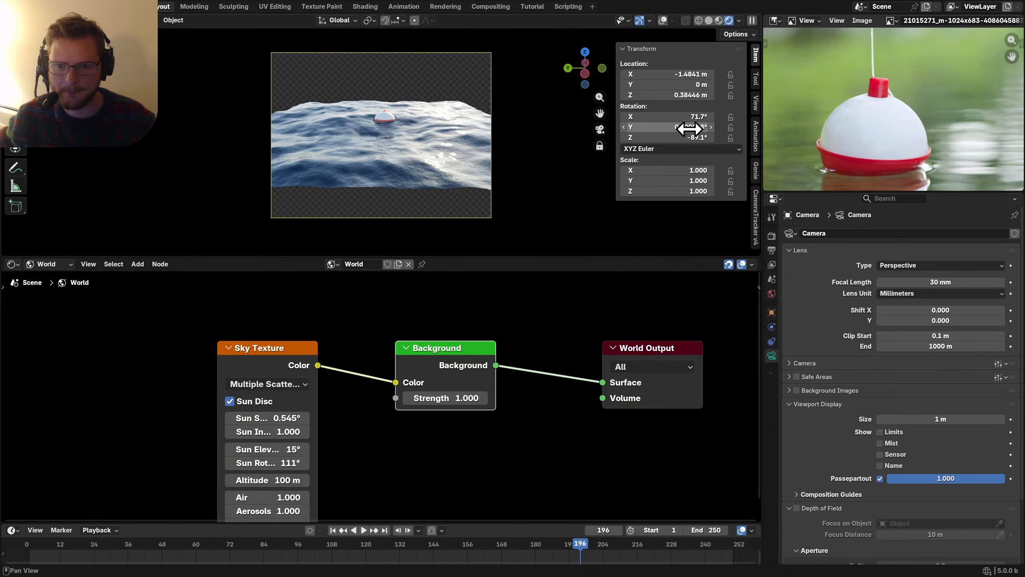
pyautogui.click(689, 129)
pyautogui.write('0')
pyautogui.press('Return')
pyautogui.click(692, 137)
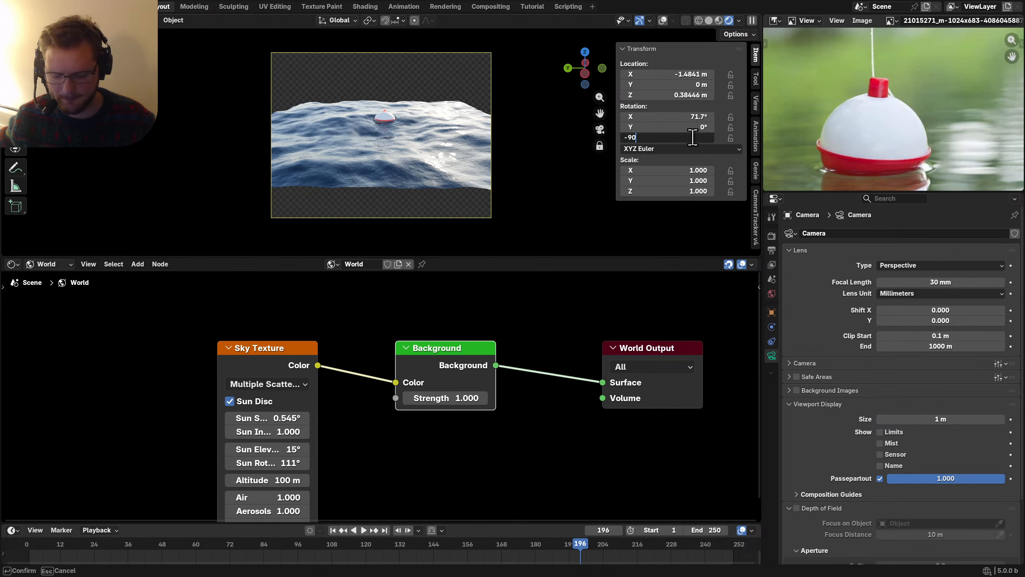
pyautogui.press('Return')
# Step: Move the camera along the global X axis to about -1.31 m and unlock it from the view
pyautogui.press('g')
pyautogui.press('y')
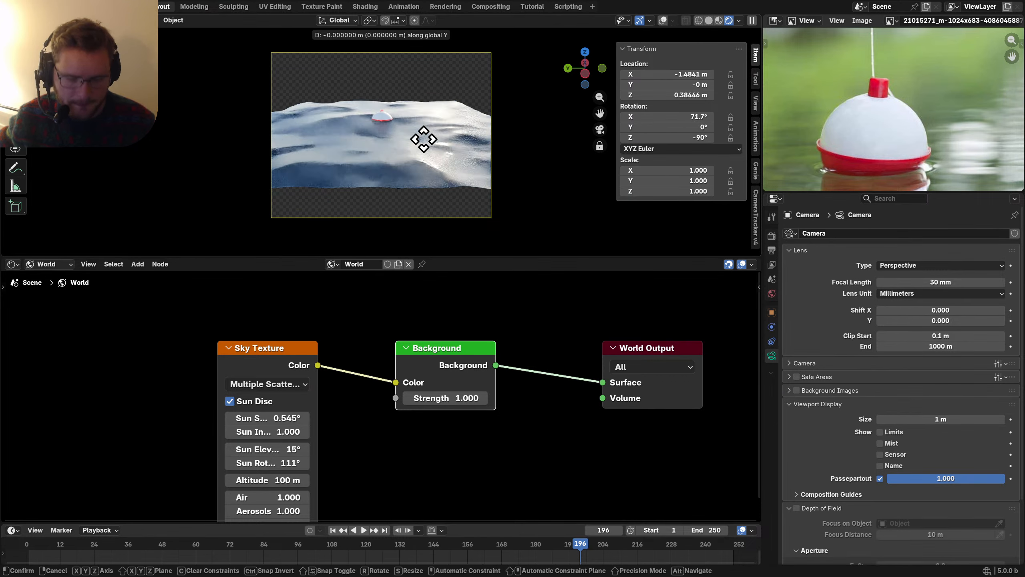
pyautogui.press('x')
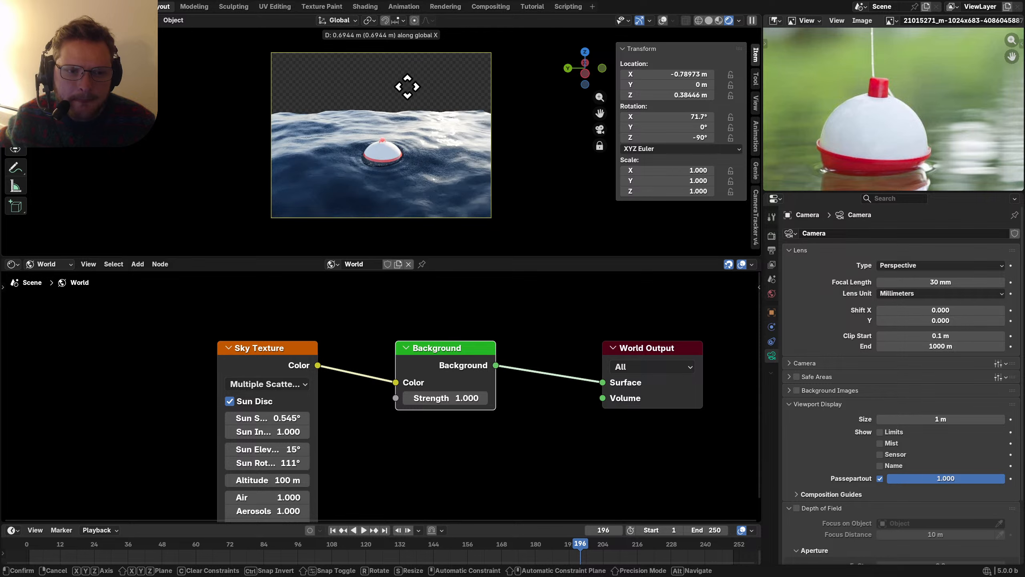
pyautogui.click(430, 130)
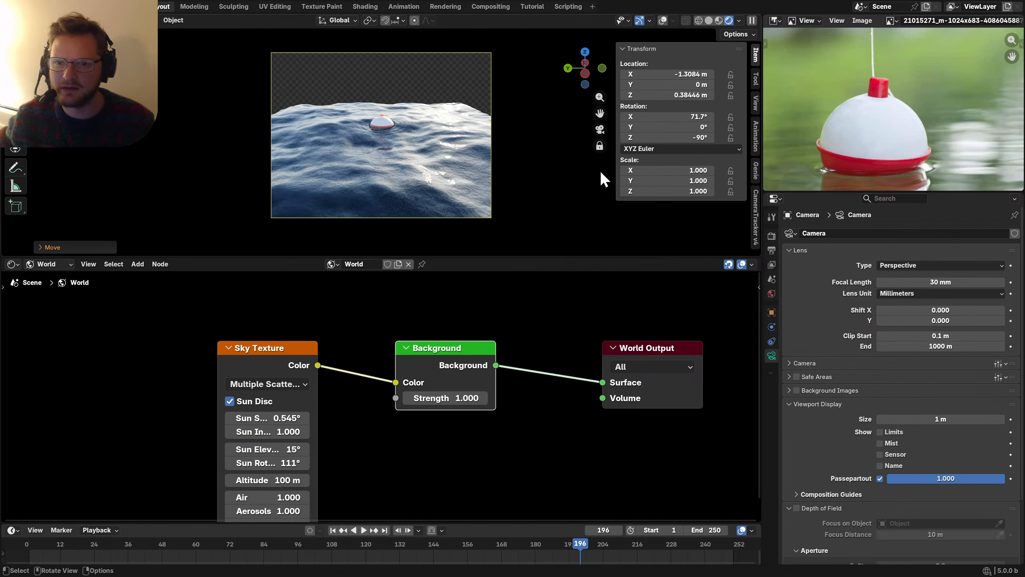
pyautogui.click(600, 145)
pyautogui.press('Home')
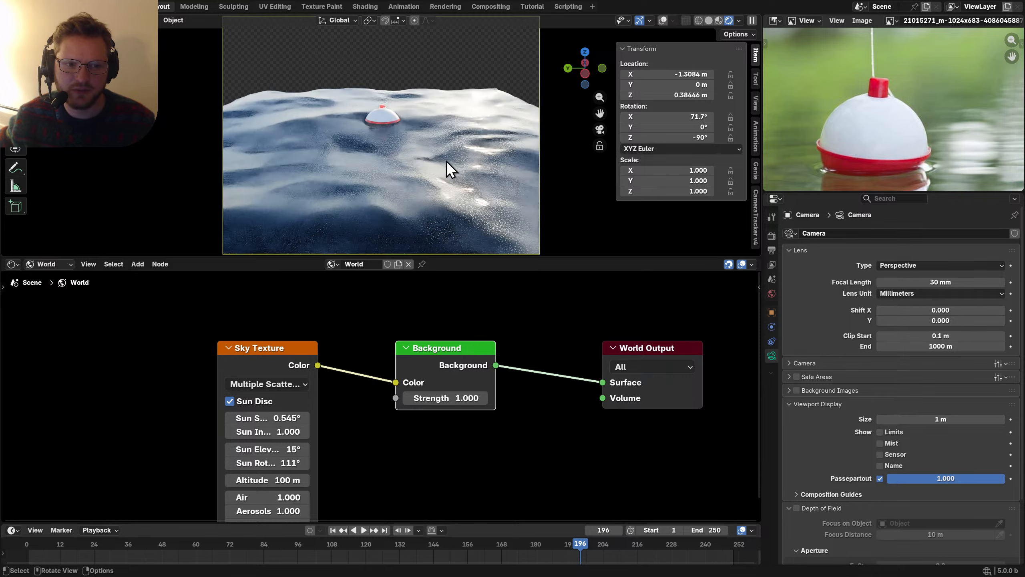
# Step: Hide the 3D viewport's sidebar and save the file
pyautogui.scroll(-1, 448, 159)
pyautogui.press('n')
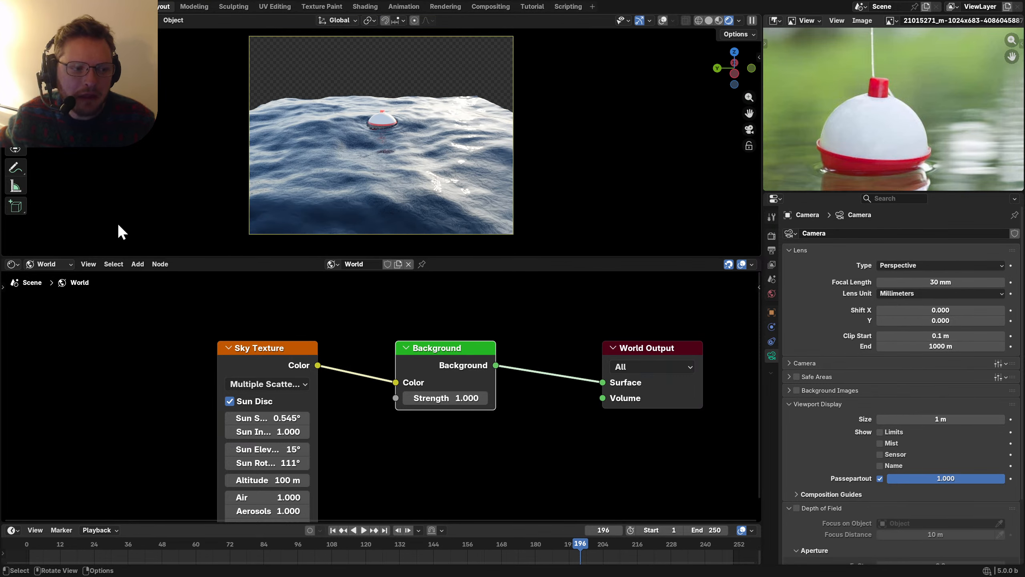
pyautogui.moveTo(216, 334); pyautogui.dragTo(283, 320, button='middle')
pyautogui.hotkey('ctrl', 's')
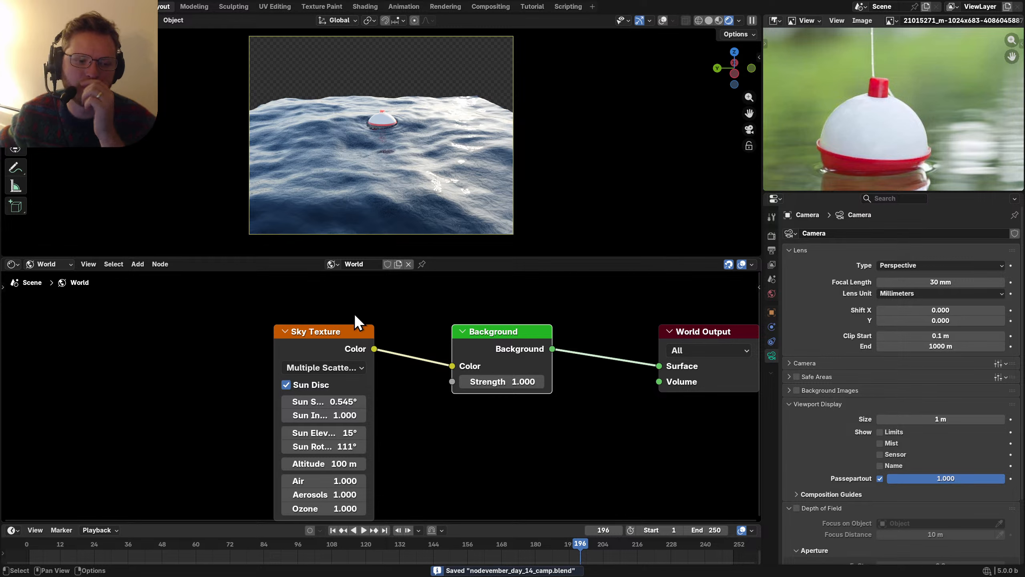
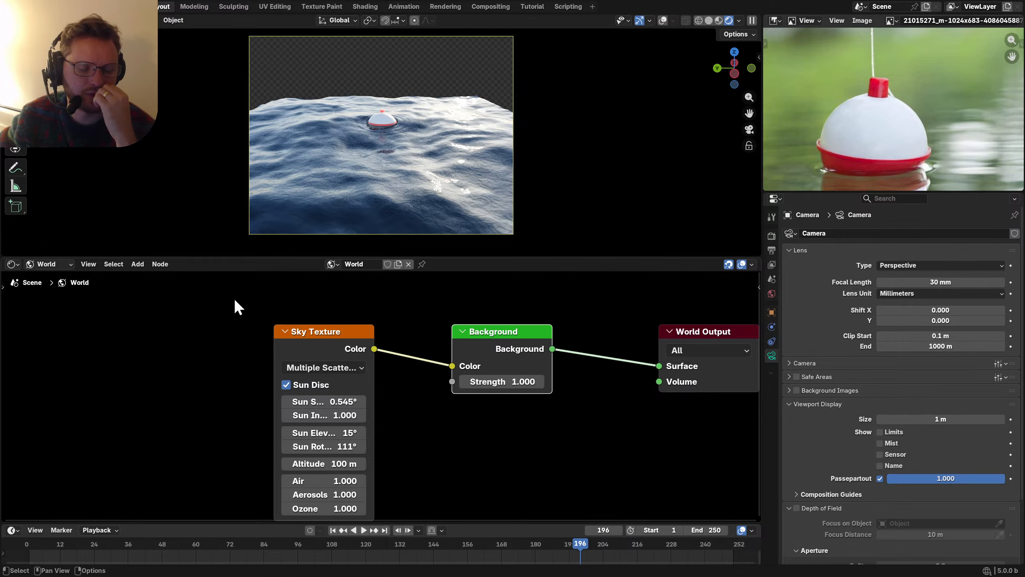
# Step: Set the Sky Texture's sun elevation to 5° and sun rotation to 102°
pyautogui.click(351, 433)
pyautogui.write('5d')
pyautogui.press('Return')
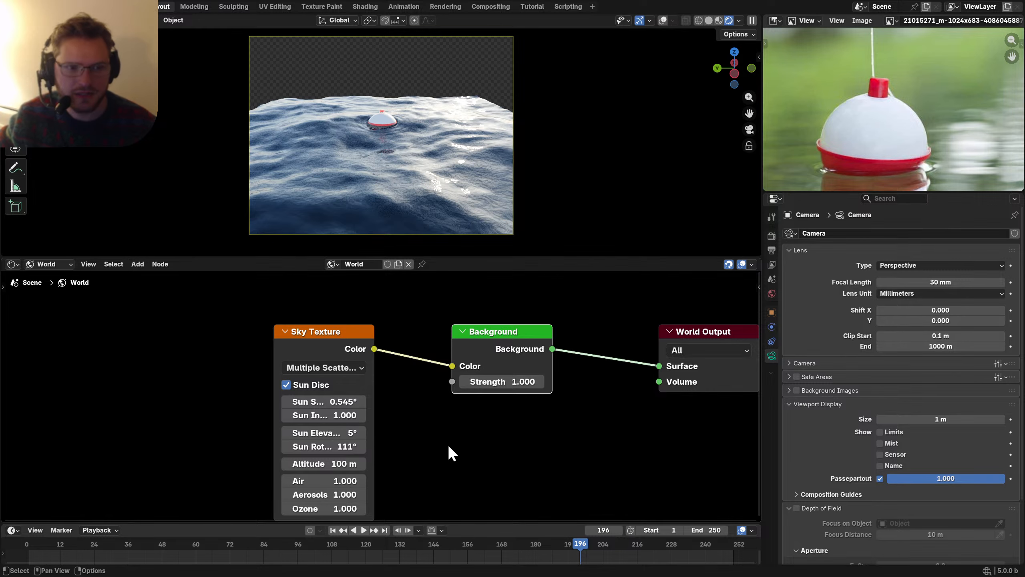
pyautogui.scroll(1, 385, 247)
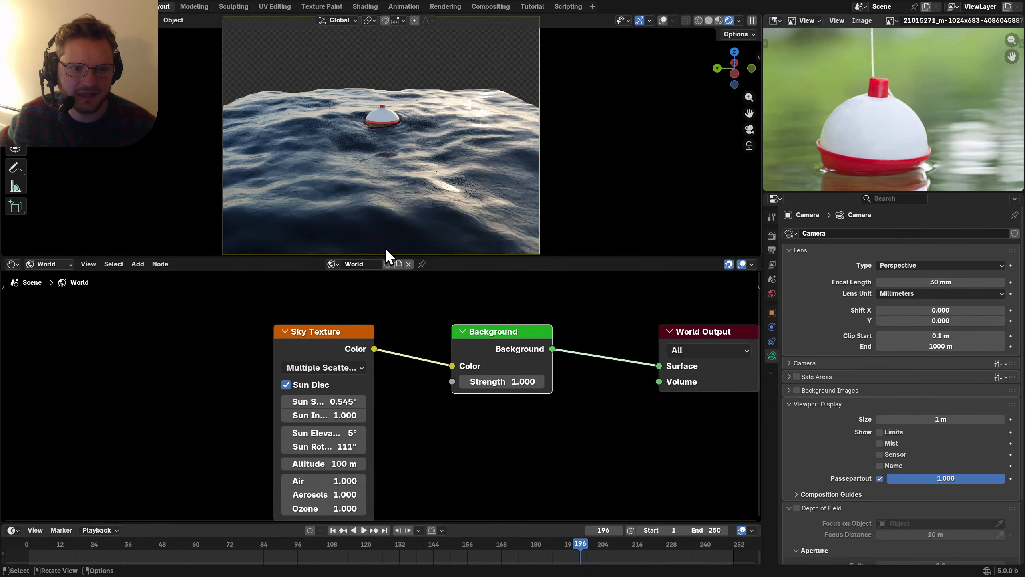
pyautogui.moveTo(328, 450); pyautogui.dragTo(463, 450)
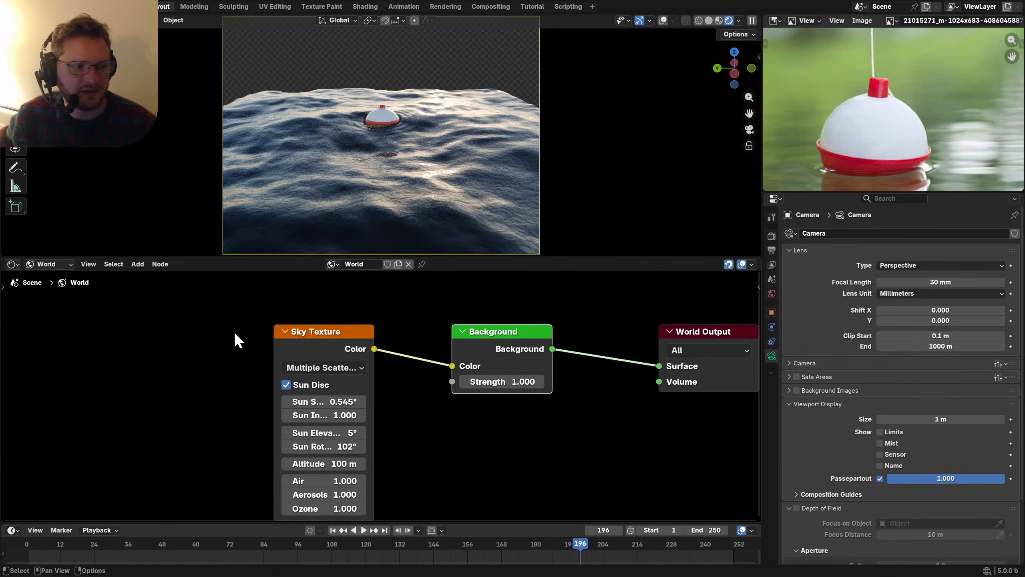
# Step: Try sun intensities of 0 and 3 on the Sky Texture
pyautogui.click(343, 415)
pyautogui.write('0')
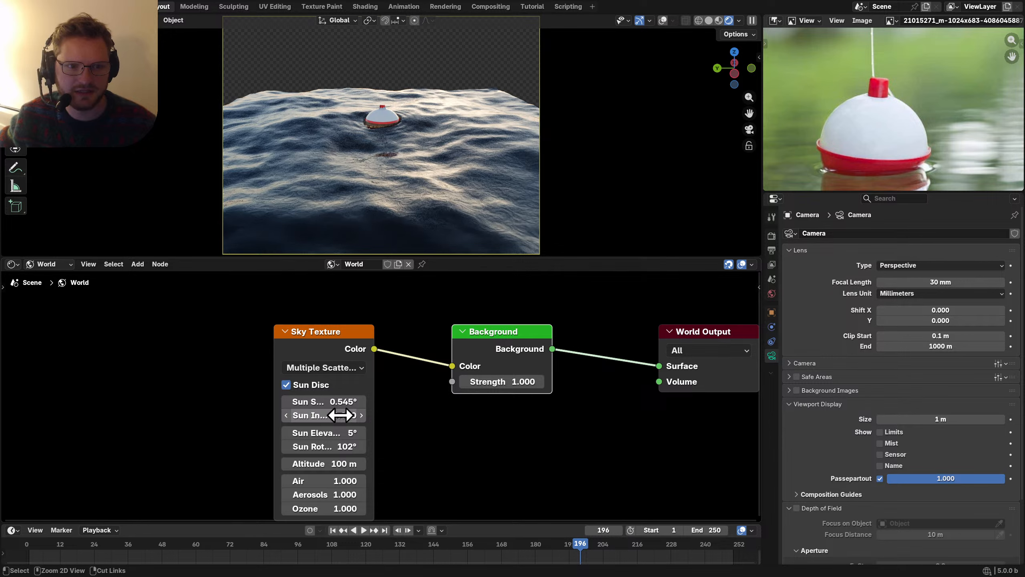
pyautogui.hotkey('ctrl', 'z')
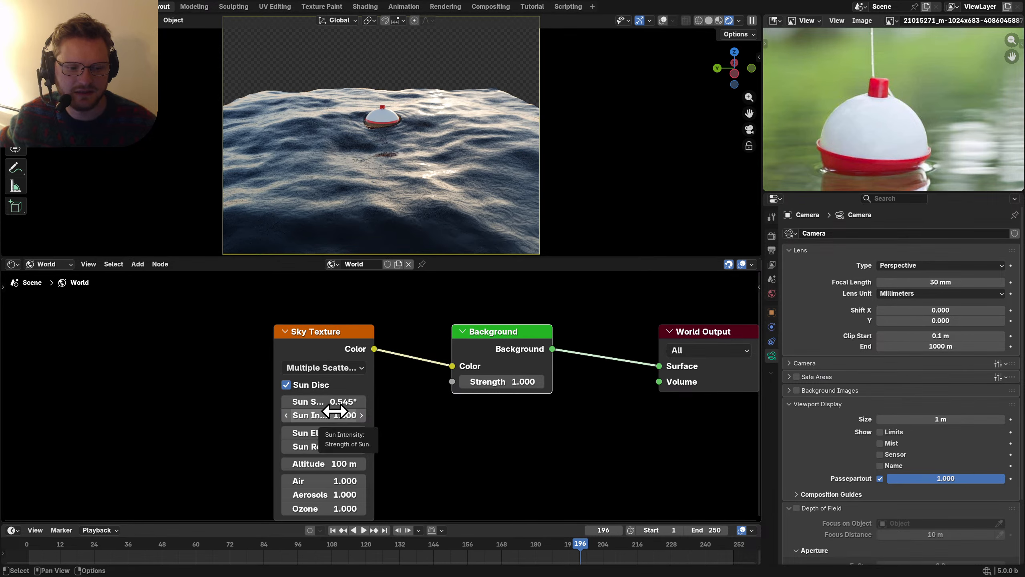
pyautogui.click(440, 420)
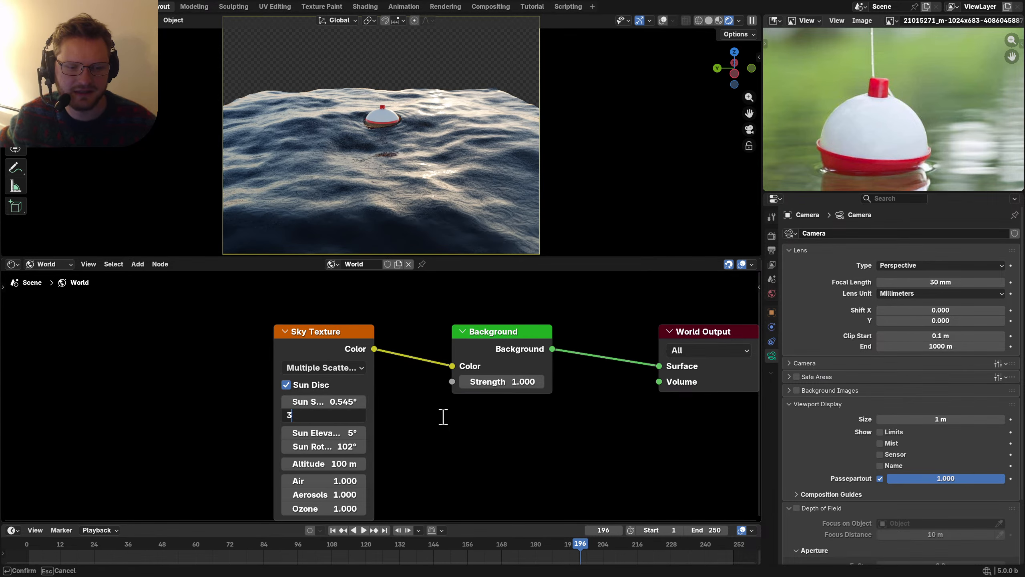
pyautogui.click(365, 420)
pyautogui.press('Return')
# Step: Set the Sky Texture's altitude to 0 m
pyautogui.scroll(2, 379, 426)
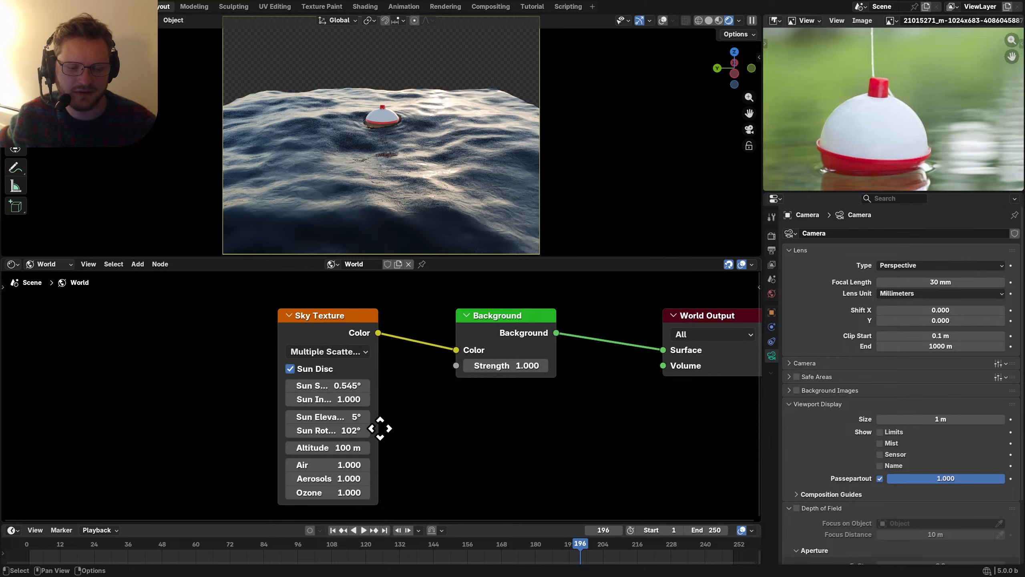
pyautogui.click(344, 429)
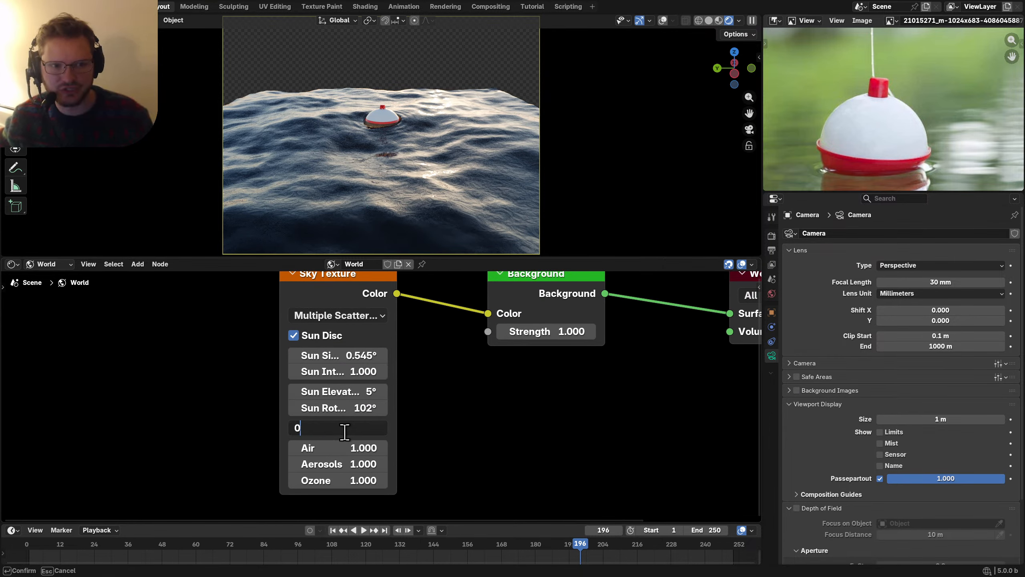
pyautogui.press('Return')
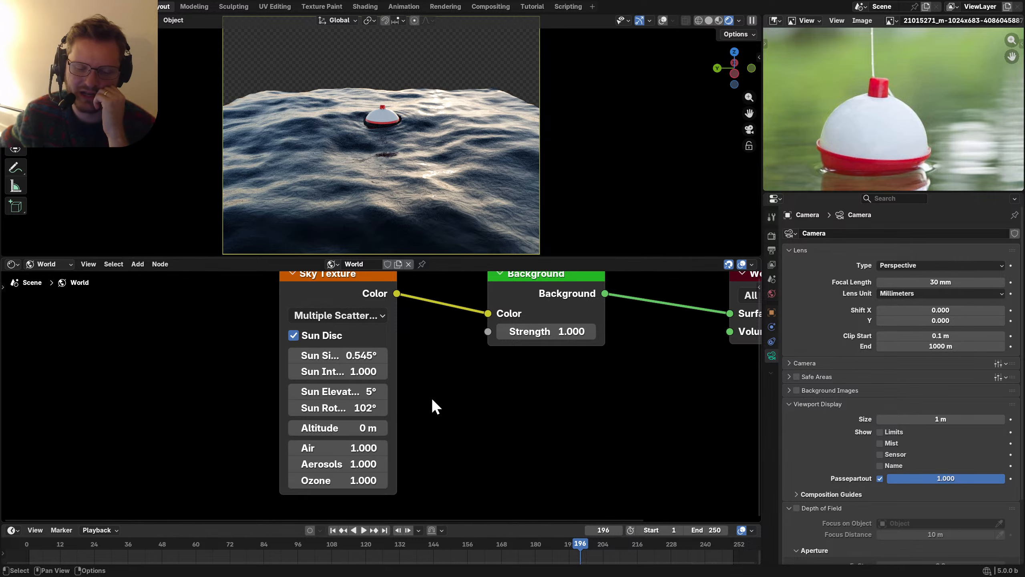
# Step: Set the Sky Texture's sun elevation to 8° and save the file
pyautogui.moveTo(362, 387); pyautogui.dragTo(401, 391)
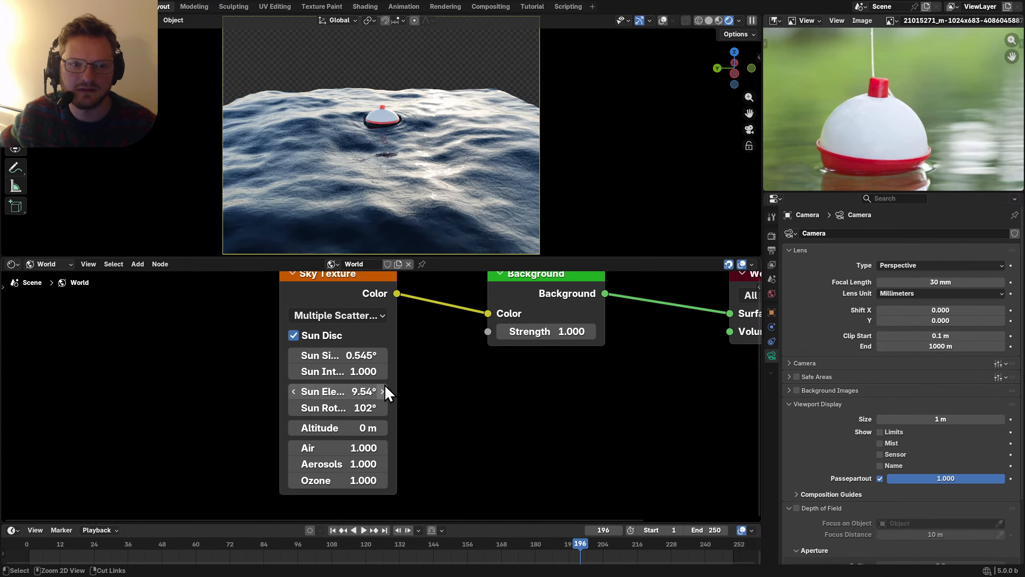
pyautogui.hotkey('ctrl', 'z')
pyautogui.click(355, 392)
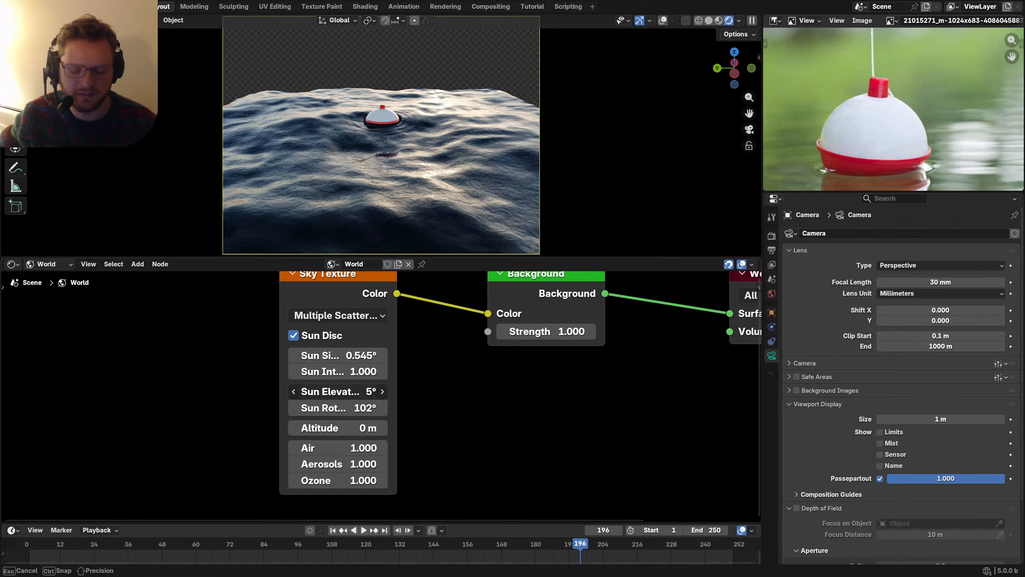
pyautogui.press('Return')
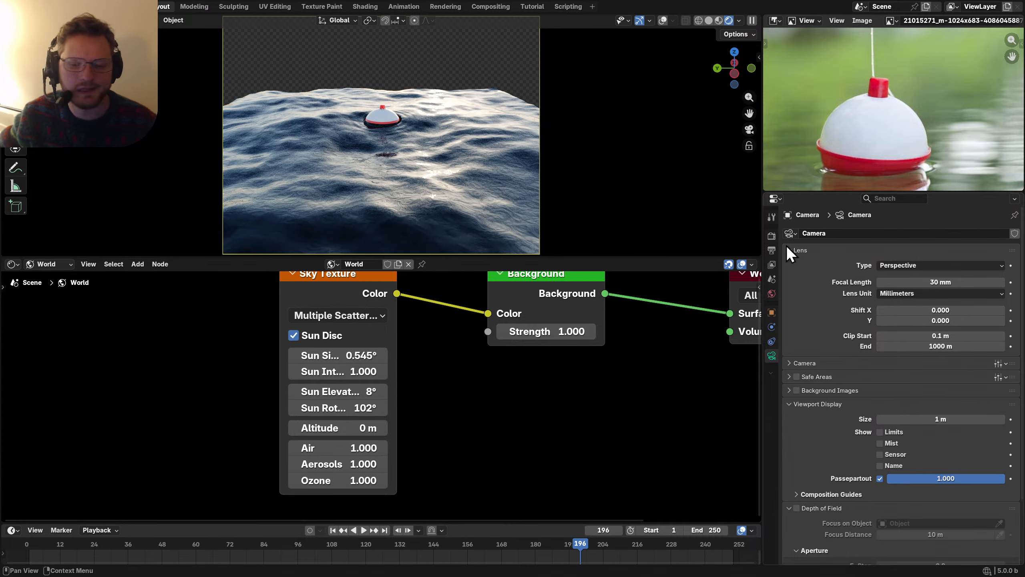
pyautogui.scroll(-4, 825, 351)
pyautogui.hotkey('ctrl', 's')
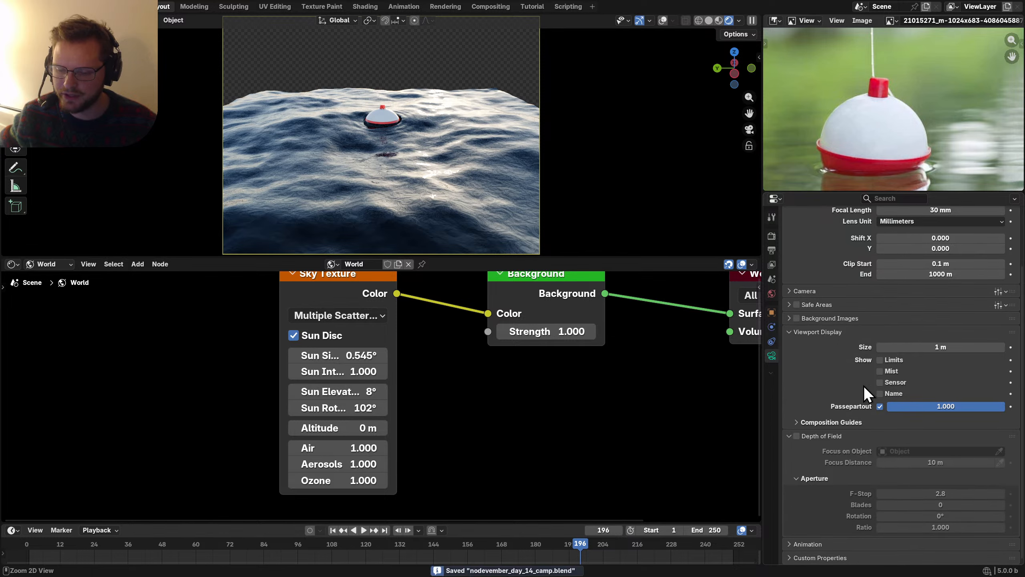
# Step: Try camera depth of field focused on the nodevember_day_14_camp object with an F-stop of 1.0
pyautogui.click(798, 436)
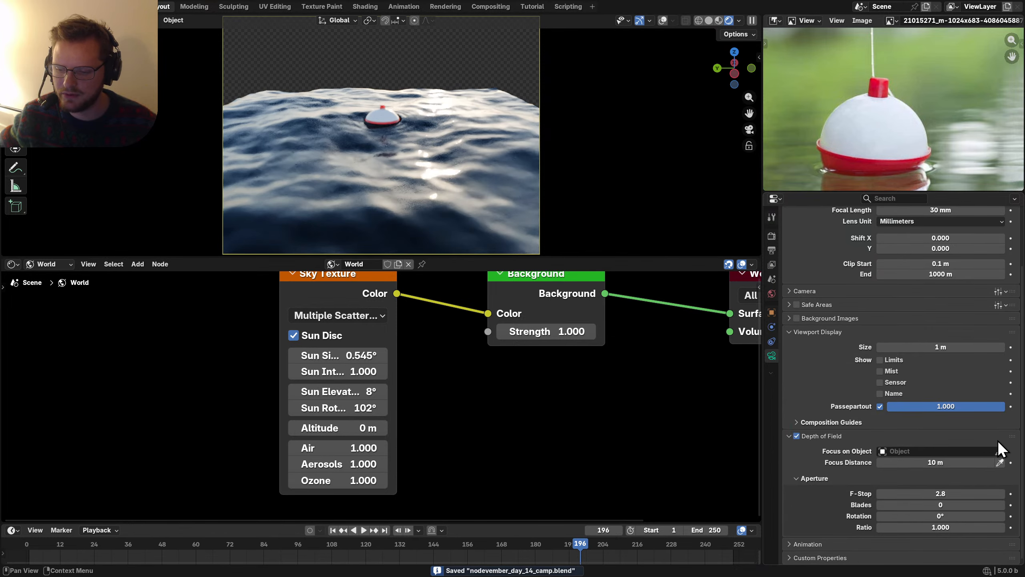
pyautogui.click(1000, 450)
pyautogui.click(381, 119)
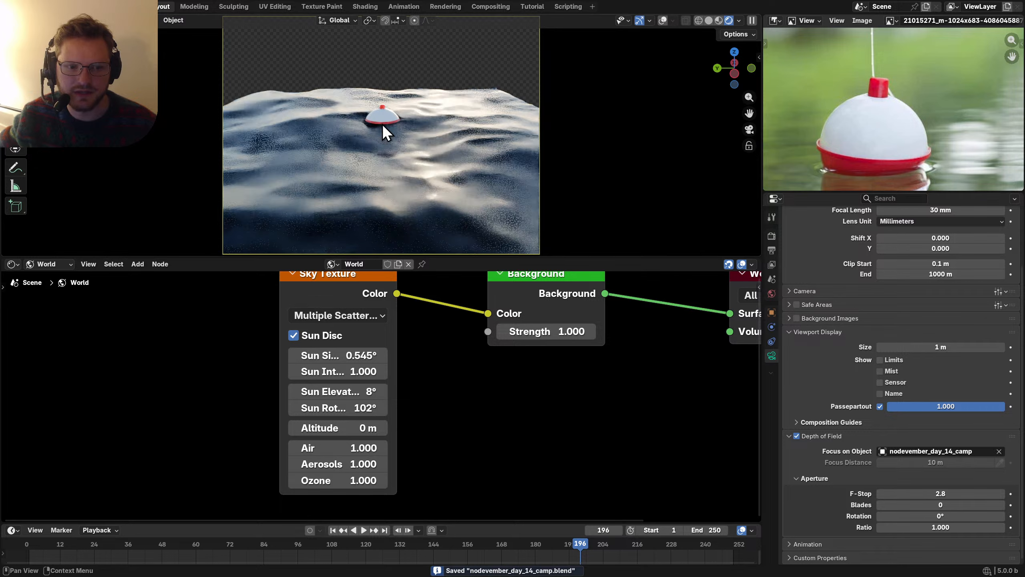
pyautogui.doubleClick(946, 492)
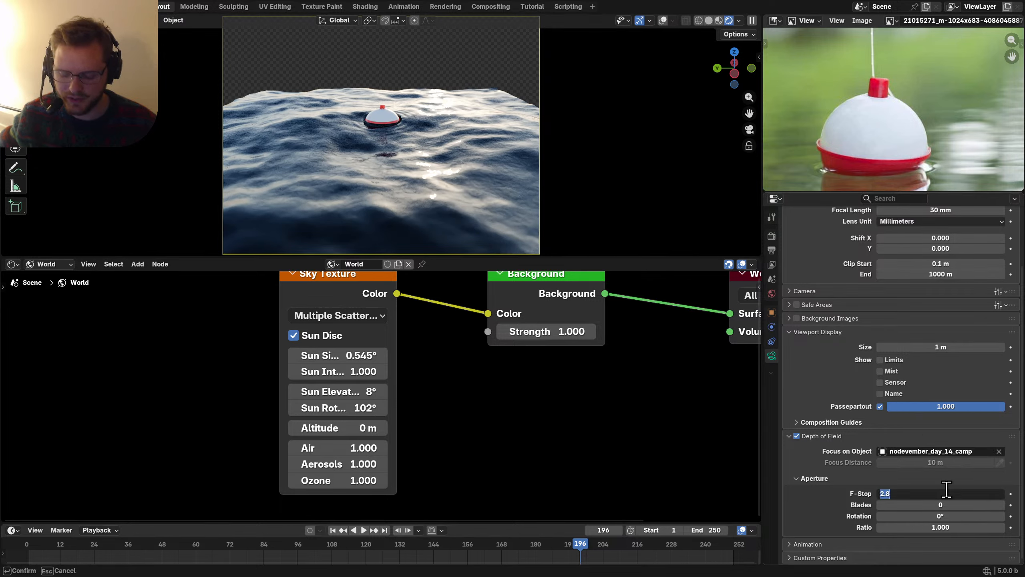
pyautogui.press('Return')
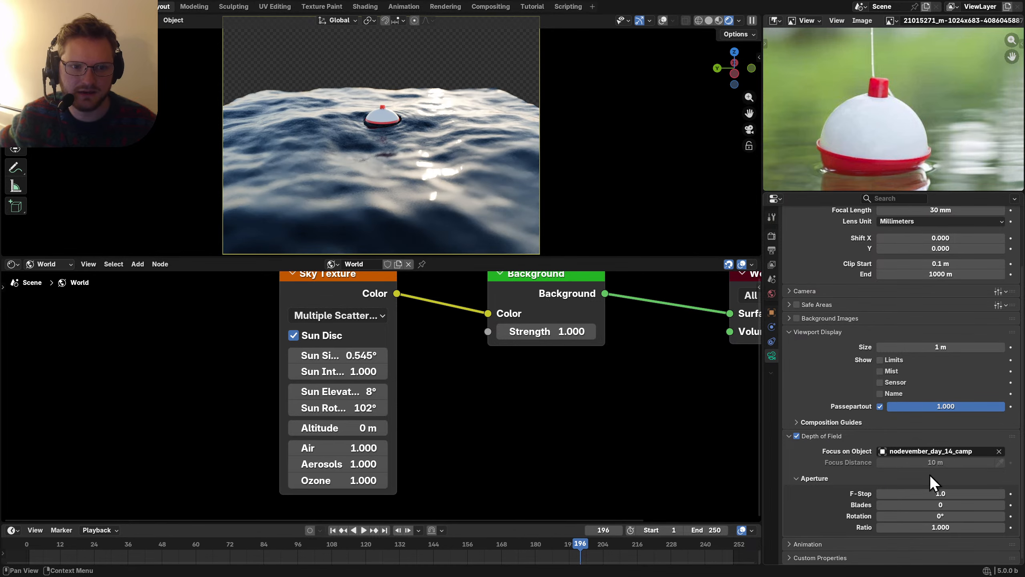
pyautogui.scroll(3, 363, 151)
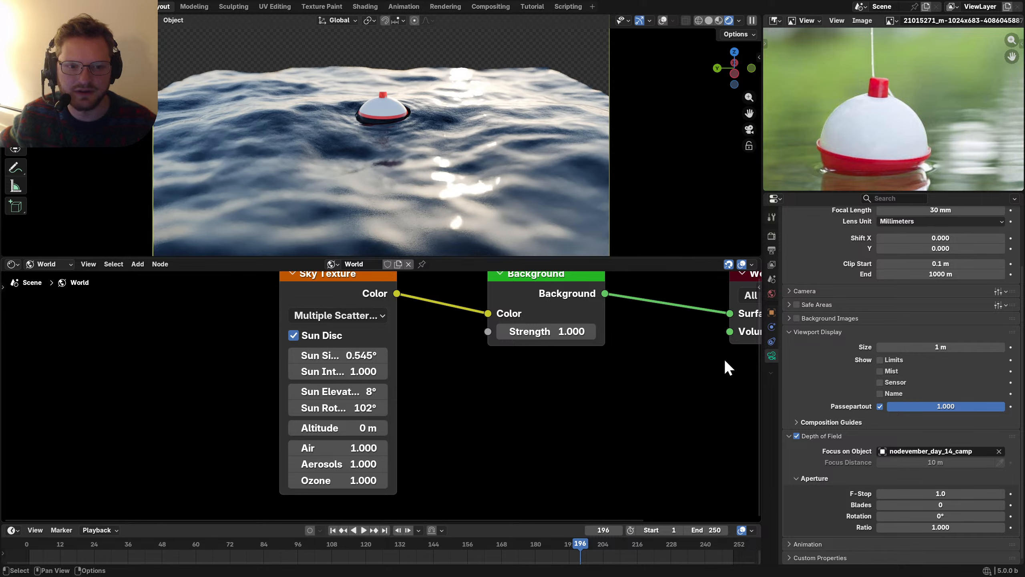
pyautogui.click(931, 492)
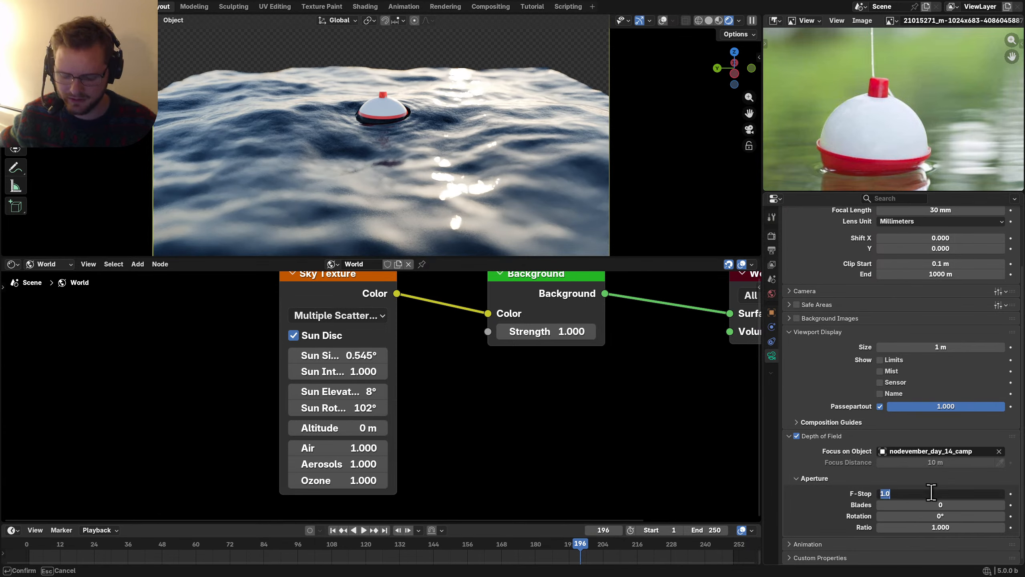
pyautogui.press('Return')
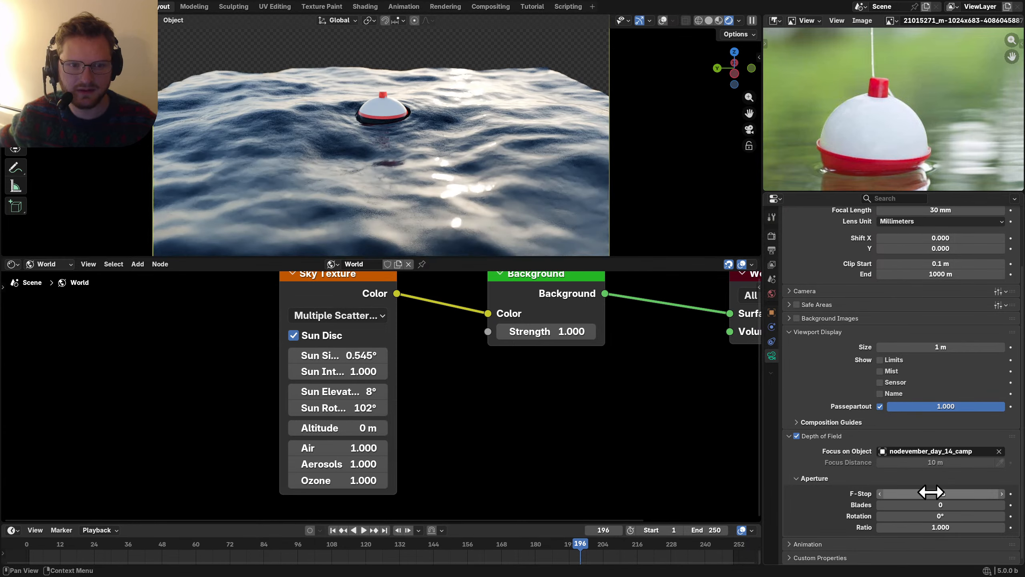
# Step: Turn off the camera's depth of field, select the water plane and save the file
pyautogui.click(797, 439)
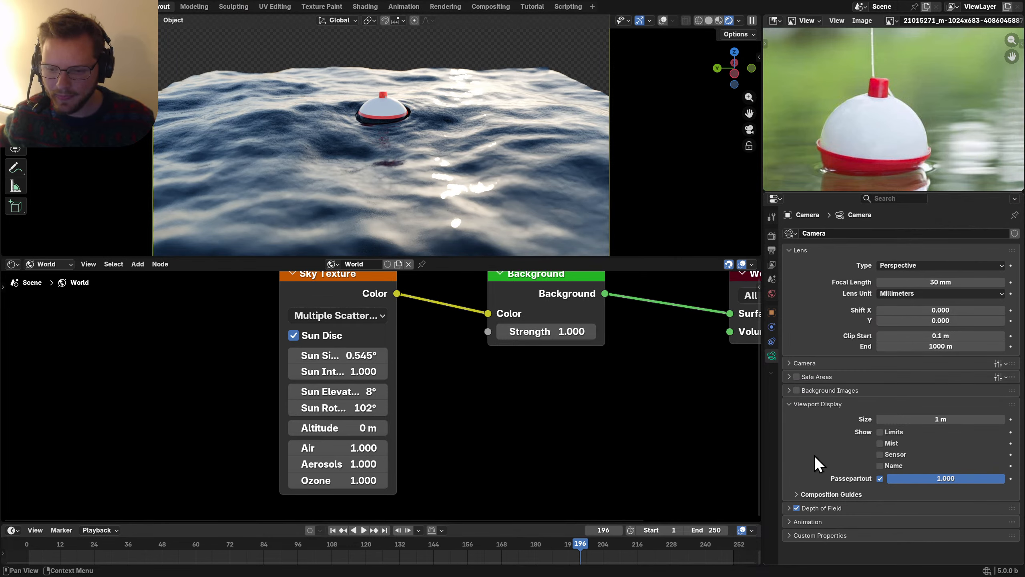
pyautogui.click(815, 407)
pyautogui.click(797, 418)
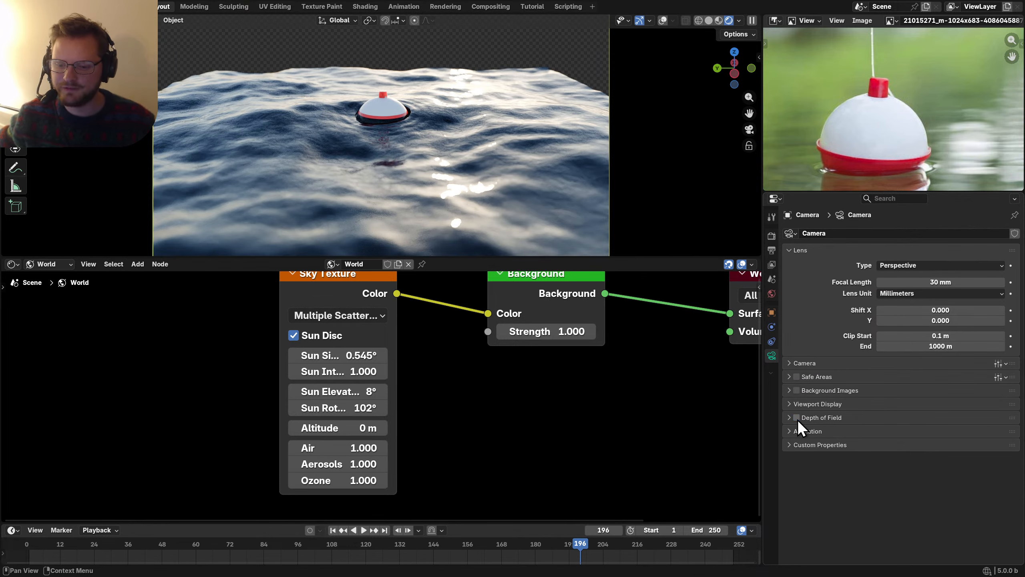
pyautogui.click(463, 238)
pyautogui.hotkey('ctrl', 's')
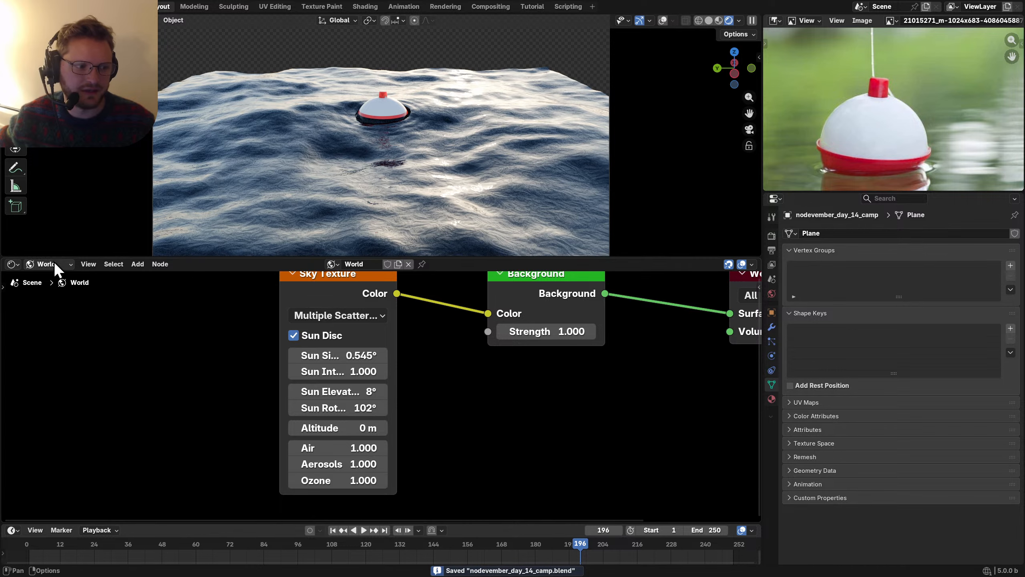
# Step: Switch the shader editor from the world to the plane's object material and bring up the water's Principled BSDF branch
pyautogui.click(41, 265)
pyautogui.click(42, 291)
pyautogui.keyDown('shift'); pyautogui.moveTo(472, 165); pyautogui.dragTo(450, 149, button='middle'); pyautogui.keyUp('shift')
pyautogui.scroll(-10, 377, 395)
pyautogui.moveTo(557, 412); pyautogui.dragTo(365, 290, button='middle')
pyautogui.moveTo(658, 424); pyautogui.dragTo(281, 334, button='middle')
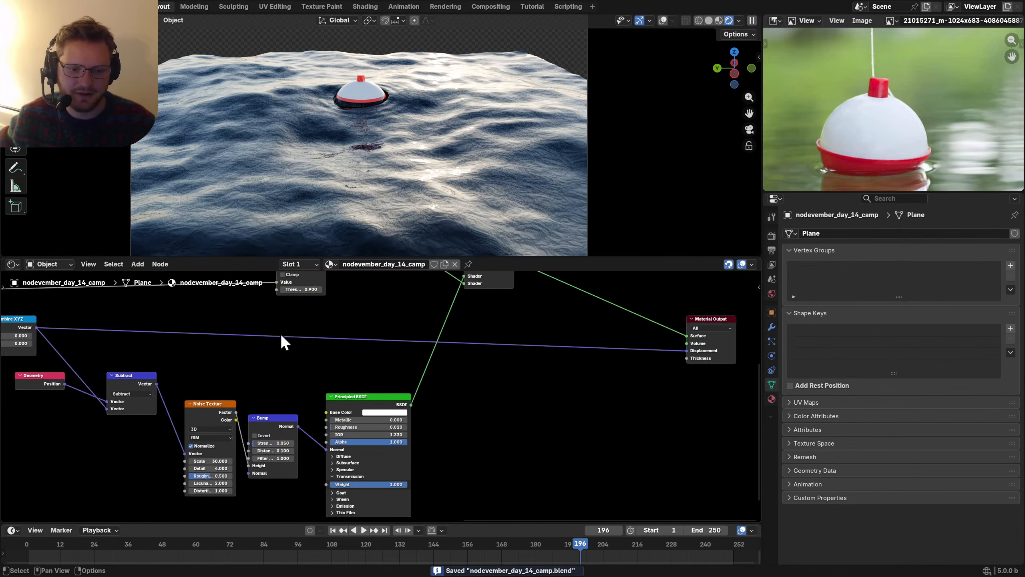
# Step: Try the water shader without its Bump normal, and reconnect the Bump node to the Principled BSDF
pyautogui.moveTo(301, 404); pyautogui.dragTo(416, 372, button='middle')
pyautogui.scroll(2, 416, 372)
pyautogui.hotkey('ctrl', 's')
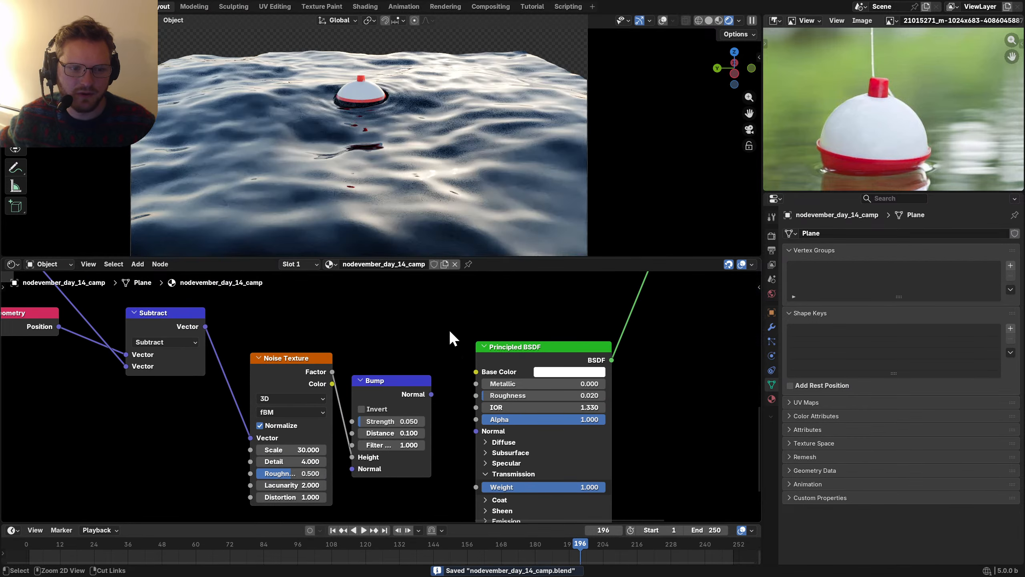
pyautogui.moveTo(431, 394); pyautogui.dragTo(476, 430)
pyautogui.moveTo(457, 383); pyautogui.dragTo(469, 331, button='middle')
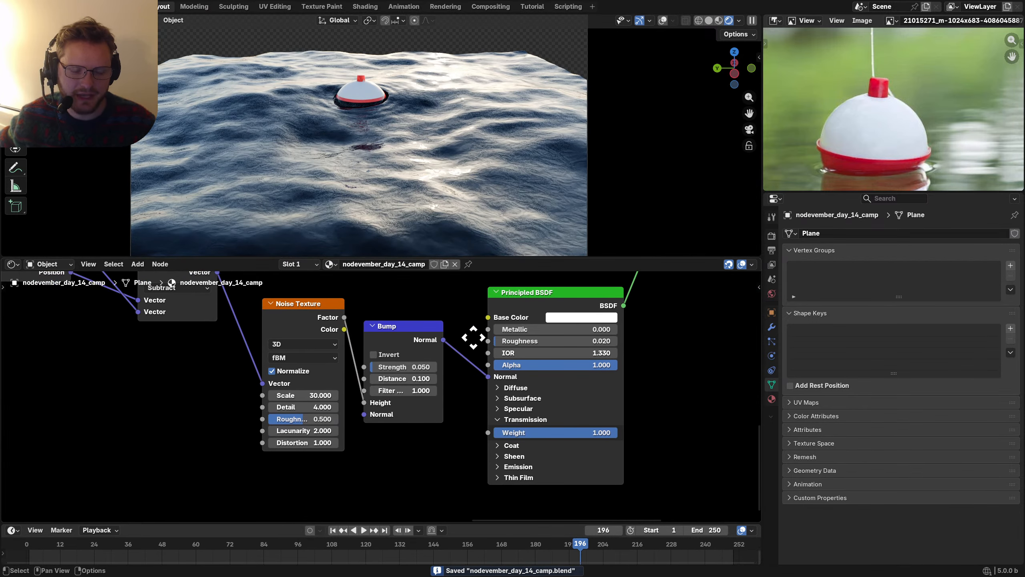
# Step: Set the distortion of the water's Noise Texture to 0.2
pyautogui.scroll(1, 302, 428)
pyautogui.scroll(1, 302, 429)
pyautogui.click(278, 453)
pyautogui.write('1.2')
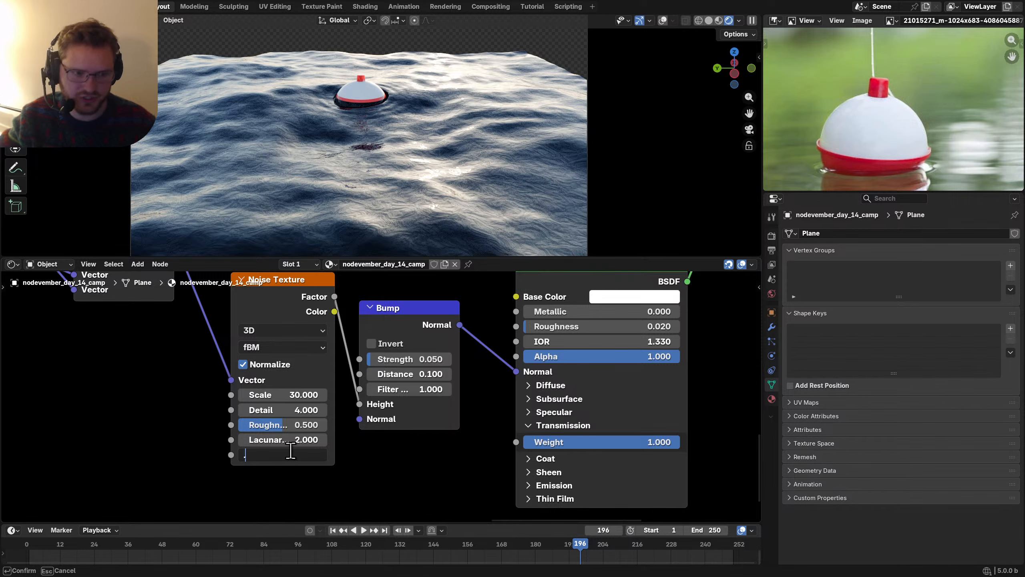
pyautogui.press('Return')
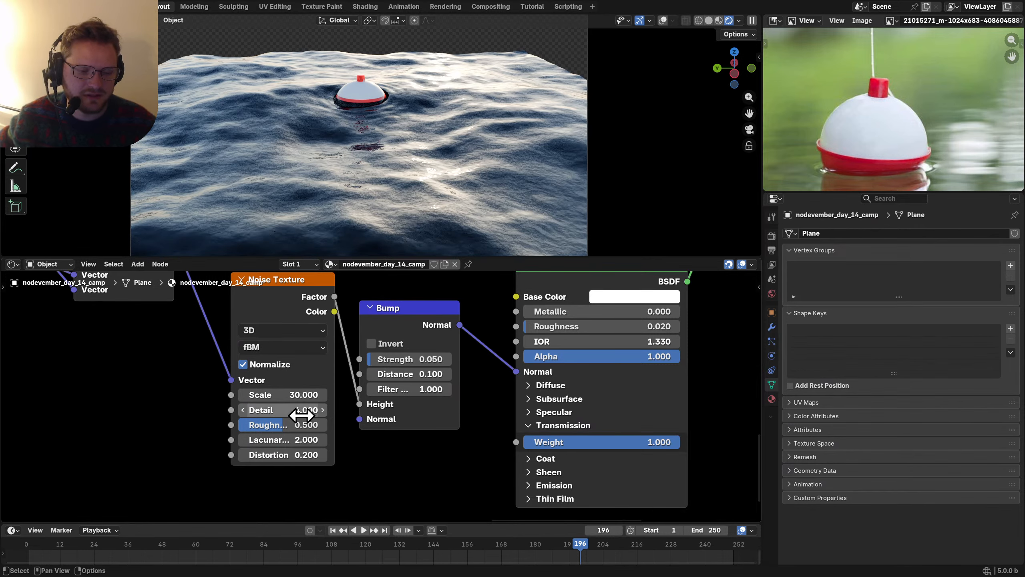
# Step: Try a detail of 2 on the water's Noise Texture and test a change to the Bump strength
pyautogui.moveTo(290, 454); pyautogui.dragTo(298, 422)
pyautogui.press('BackSpace')
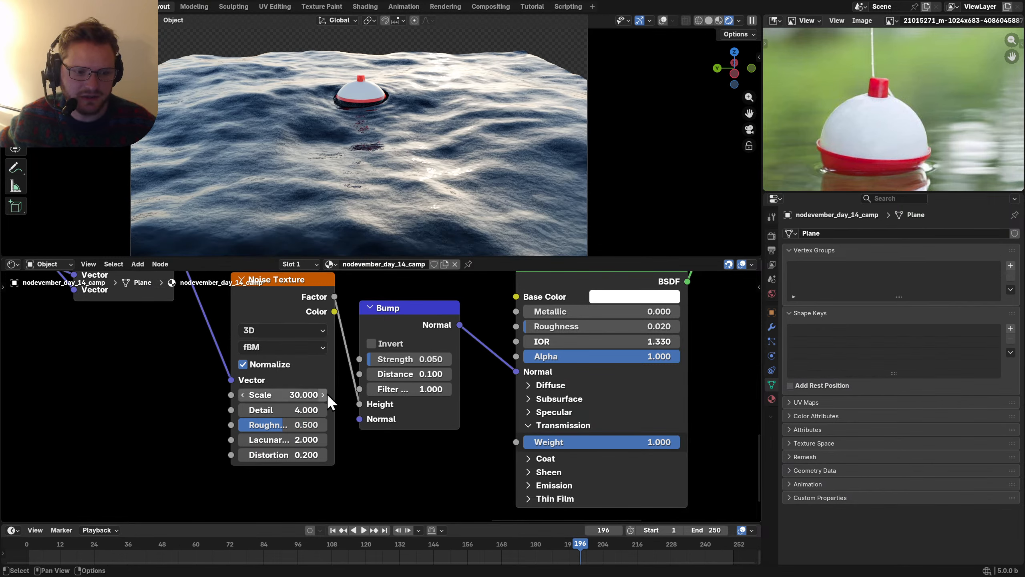
pyautogui.press('BackSpace')
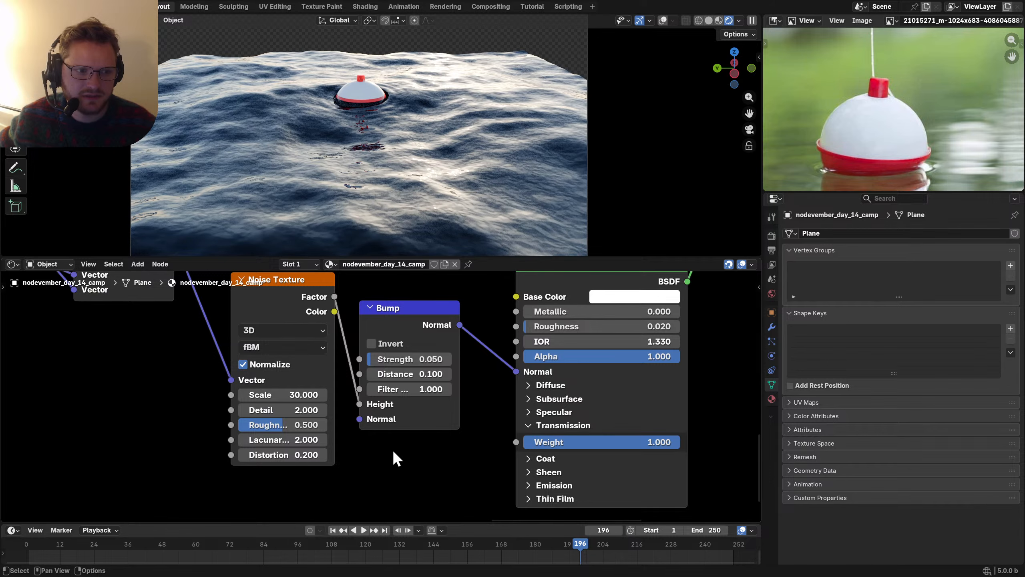
pyautogui.moveTo(386, 358)
pyautogui.mouseDown()
pyautogui.moveTo(403, 358)
pyautogui.moveTo(386, 359)
pyautogui.mouseUp()
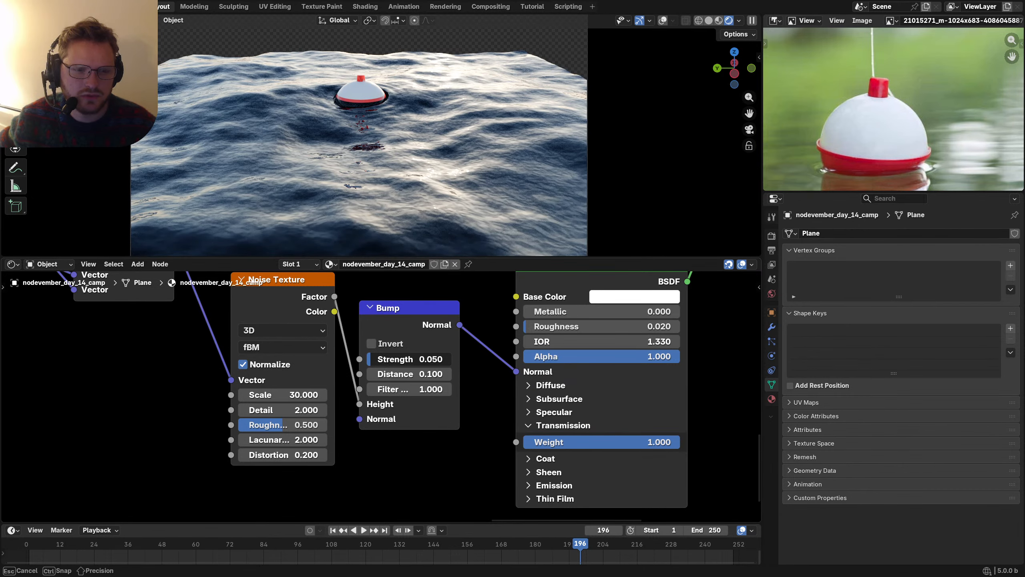
pyautogui.moveTo(385, 358); pyautogui.dragTo(371, 361)
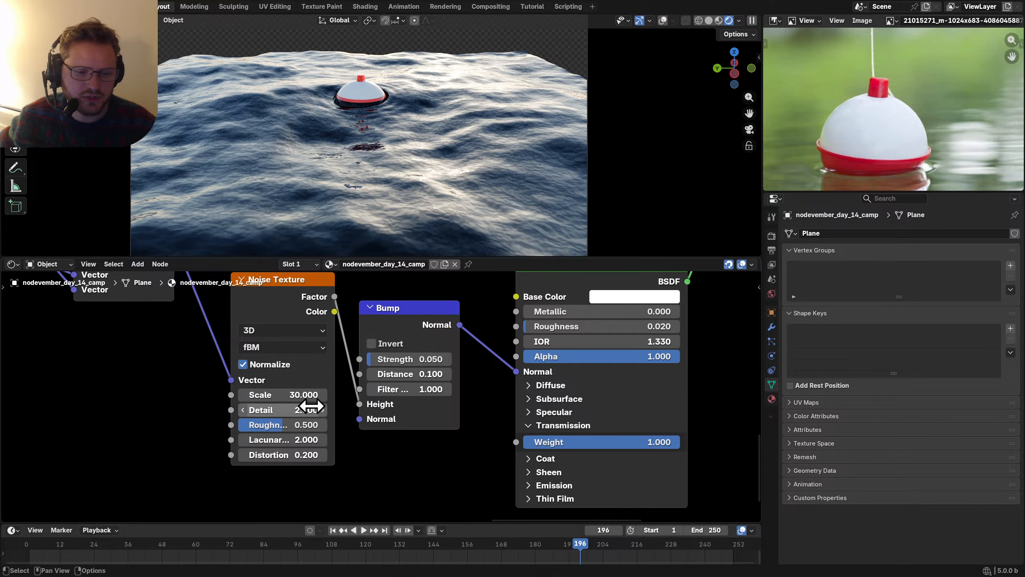
# Step: Try a scale of 10 on the water's Noise Texture and undo it
pyautogui.click(294, 398)
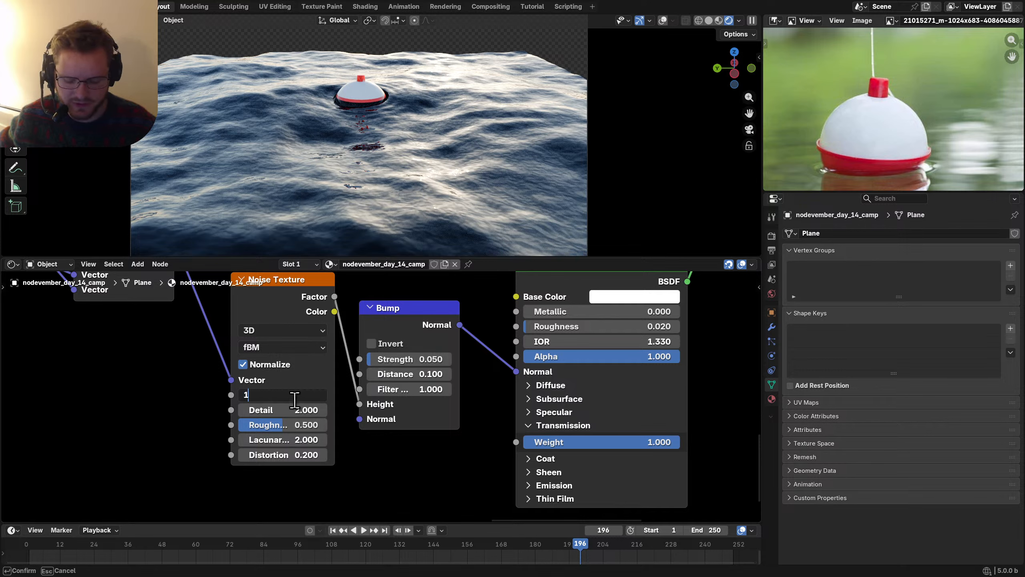
pyautogui.write('10')
pyautogui.press('Return')
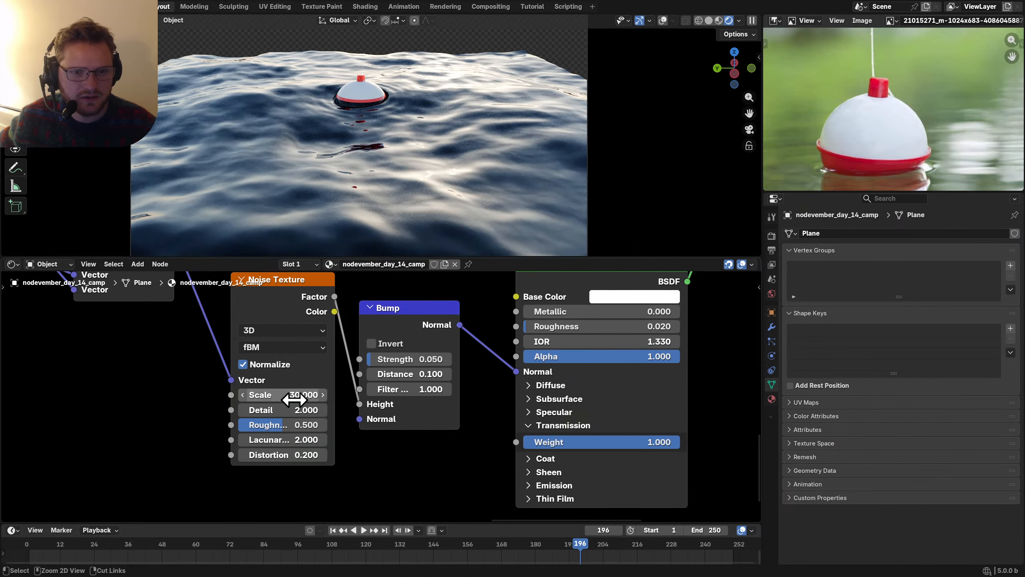
pyautogui.hotkey('ctrl', 'z')
# Step: Try a detail of 5 on the water's Noise Texture, and set it to 3 instead
pyautogui.click(280, 413)
pyautogui.write('5')
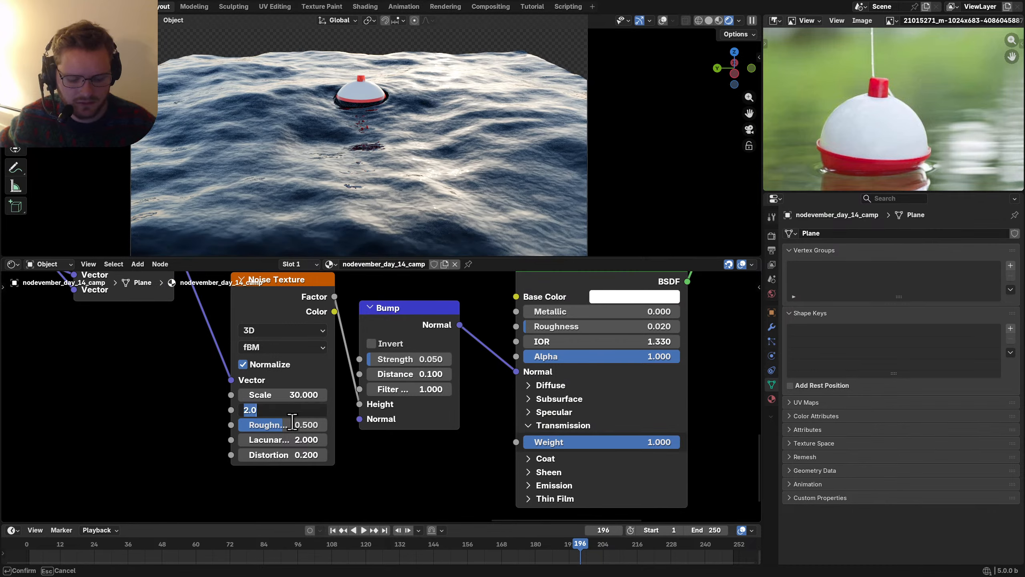
pyautogui.press('Return')
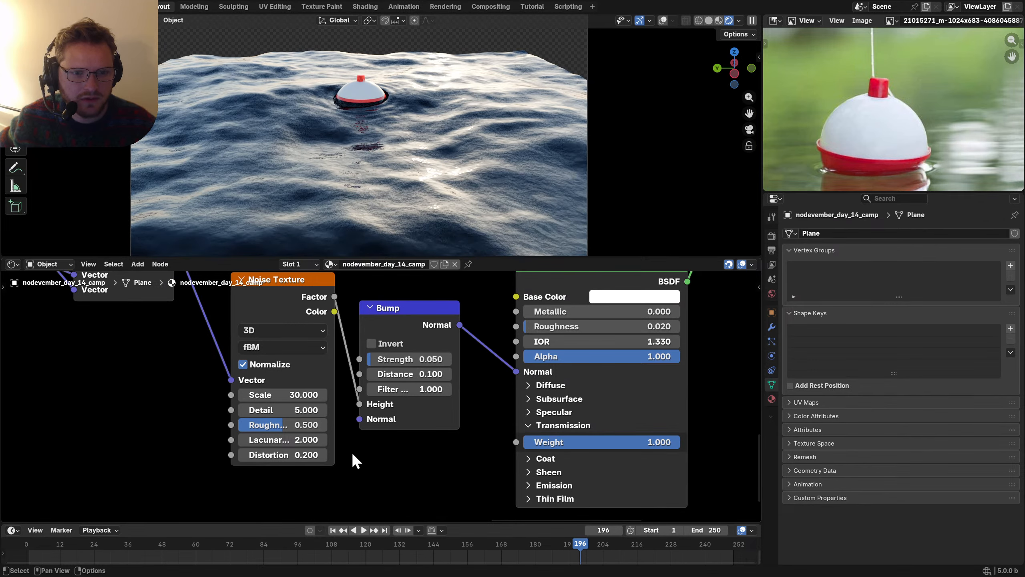
pyautogui.click(280, 409)
pyautogui.write('3')
pyautogui.press('Return')
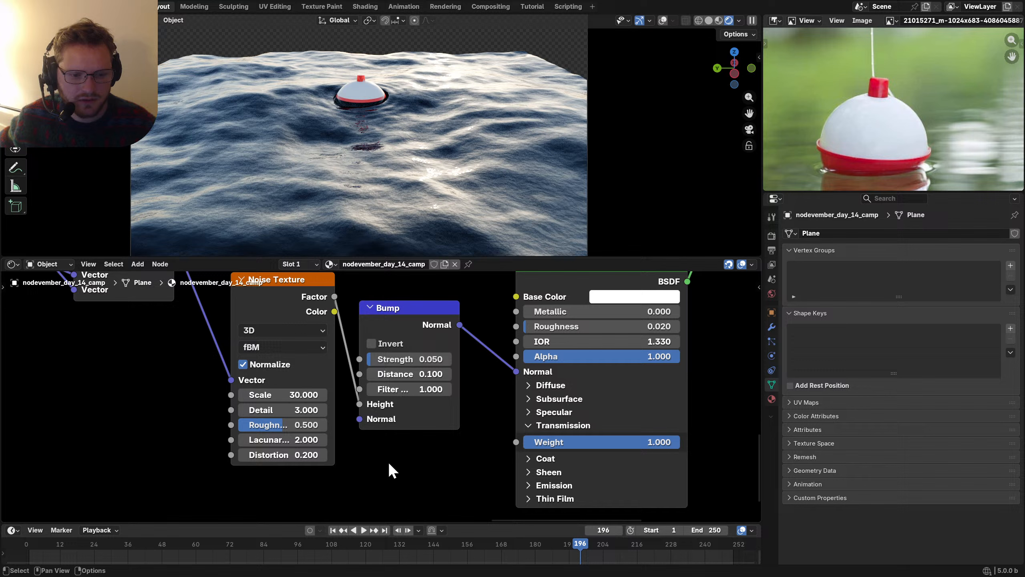
# Step: Set the strength of the water's Bump node to 0.025
pyautogui.click(395, 361)
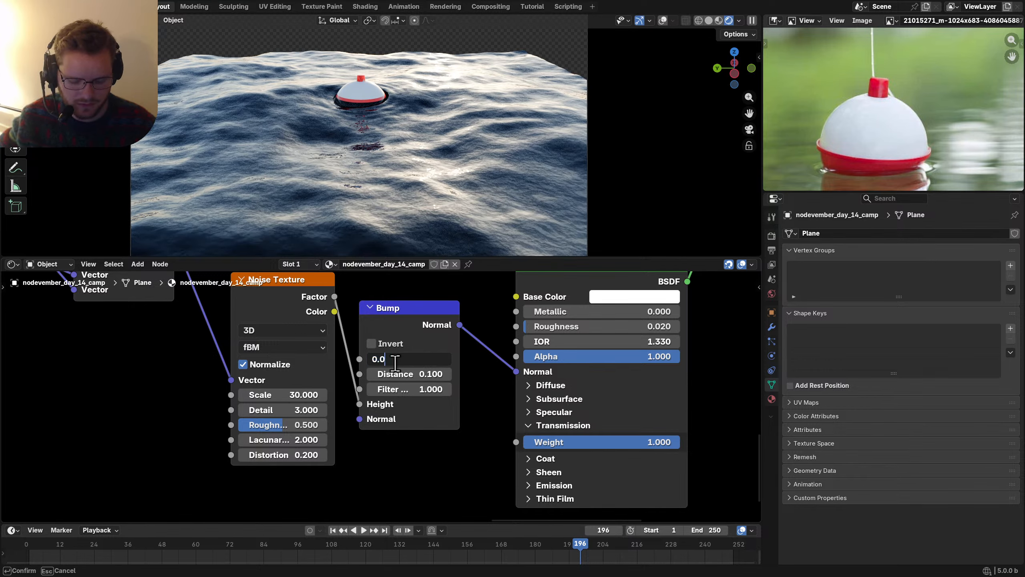
pyautogui.write('25')
pyautogui.press('Return')
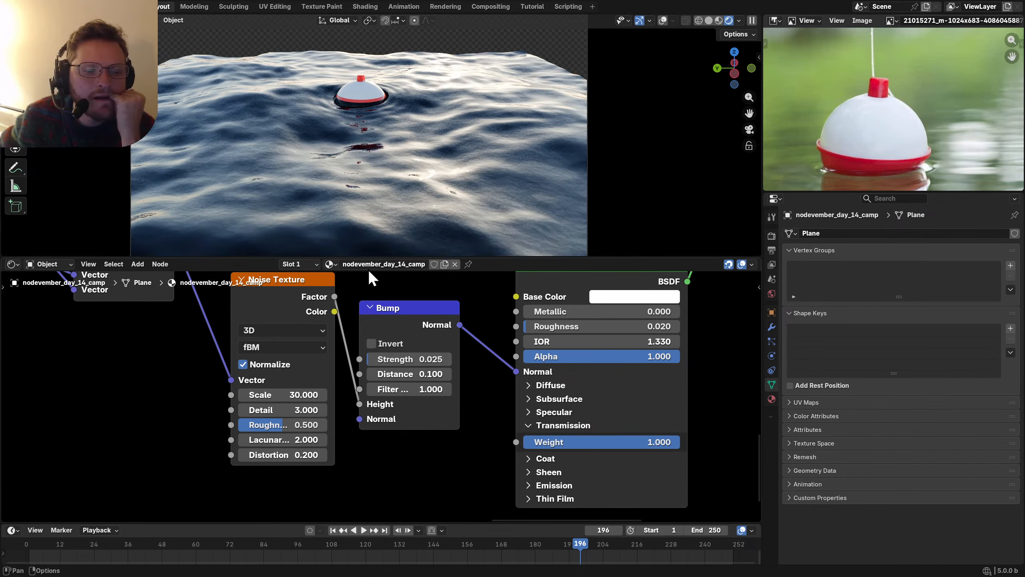
# Step: Enlarge the 3D viewport and scrub the animation to frame 184 to check the water
pyautogui.moveTo(359, 258); pyautogui.dragTo(359, 334)
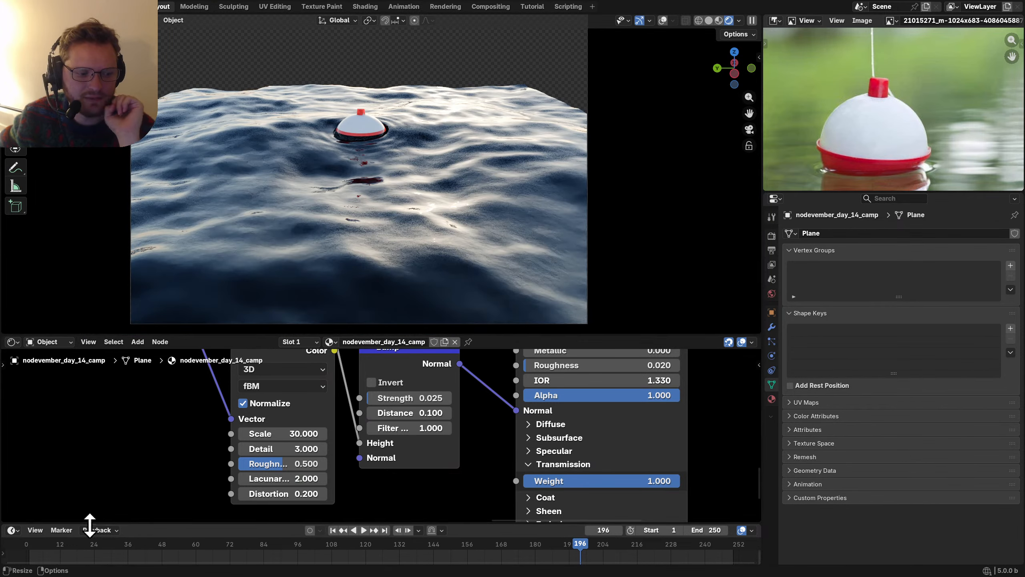
pyautogui.press('space')
pyautogui.moveTo(92, 541); pyautogui.dragTo(548, 539)
pyautogui.scroll(2, 356, 153)
pyautogui.scroll(-10, 327, 431)
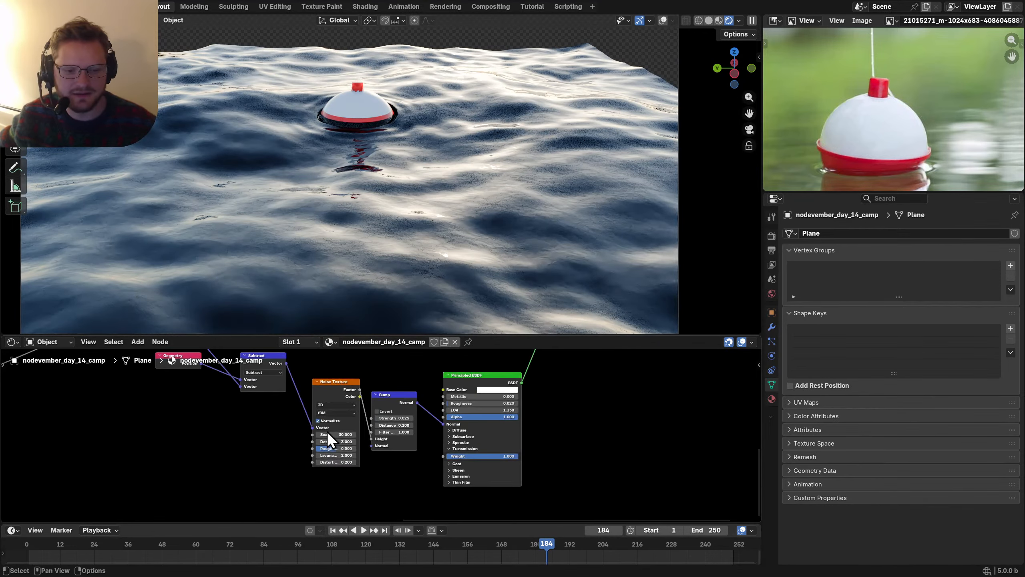
# Step: Save the file and set the threshold of the Less Than node driving the Mix Shader's factor to 0.95
pyautogui.moveTo(453, 388); pyautogui.dragTo(447, 428, button='middle')
pyautogui.scroll(4, 306, 432)
pyautogui.moveTo(306, 431); pyautogui.dragTo(283, 413, button='middle')
pyautogui.scroll(10, 284, 413)
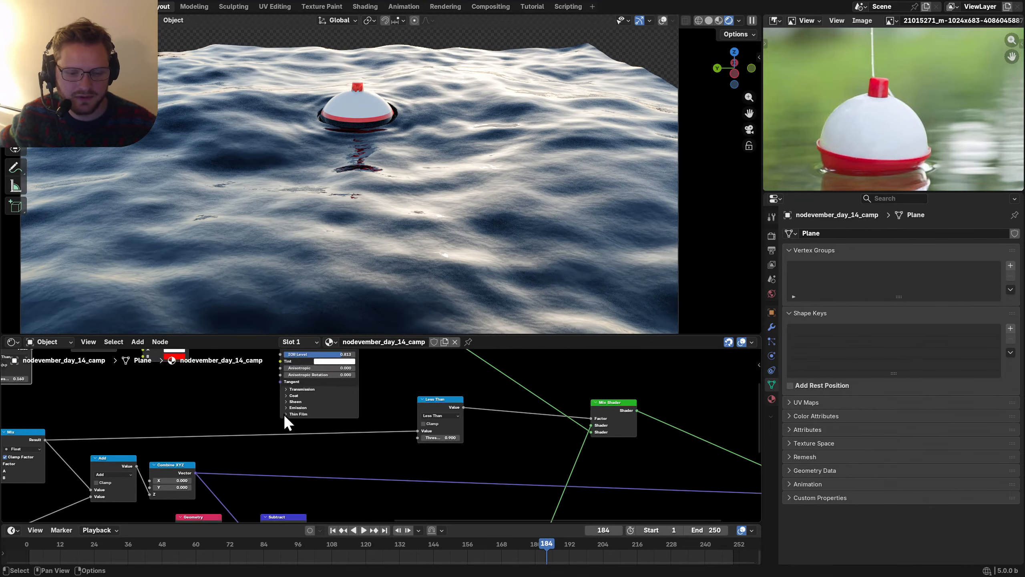
pyautogui.hotkey('ctrl', 's')
pyautogui.scroll(4, 381, 184)
pyautogui.keyDown('shift'); pyautogui.moveTo(382, 163); pyautogui.dragTo(412, 303, button='middle'); pyautogui.keyUp('shift')
pyautogui.scroll(5, 415, 238)
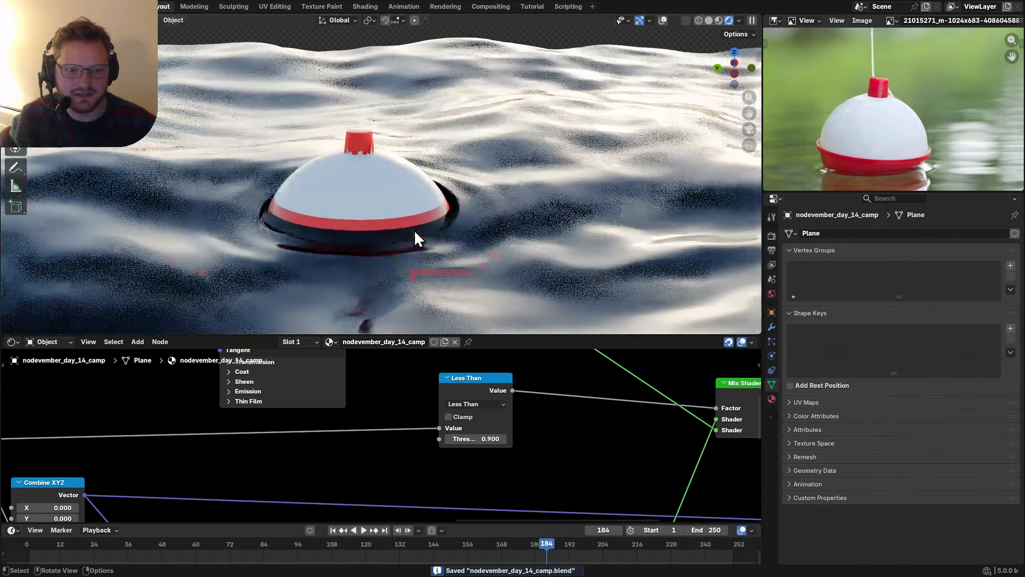
pyautogui.moveTo(493, 438); pyautogui.dragTo(512, 438)
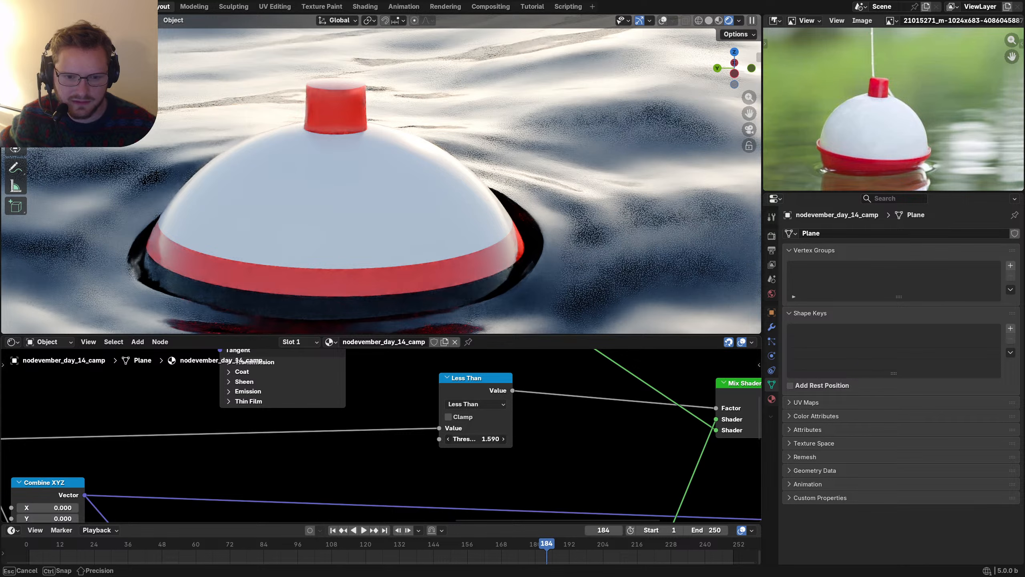
pyautogui.press('Escape')
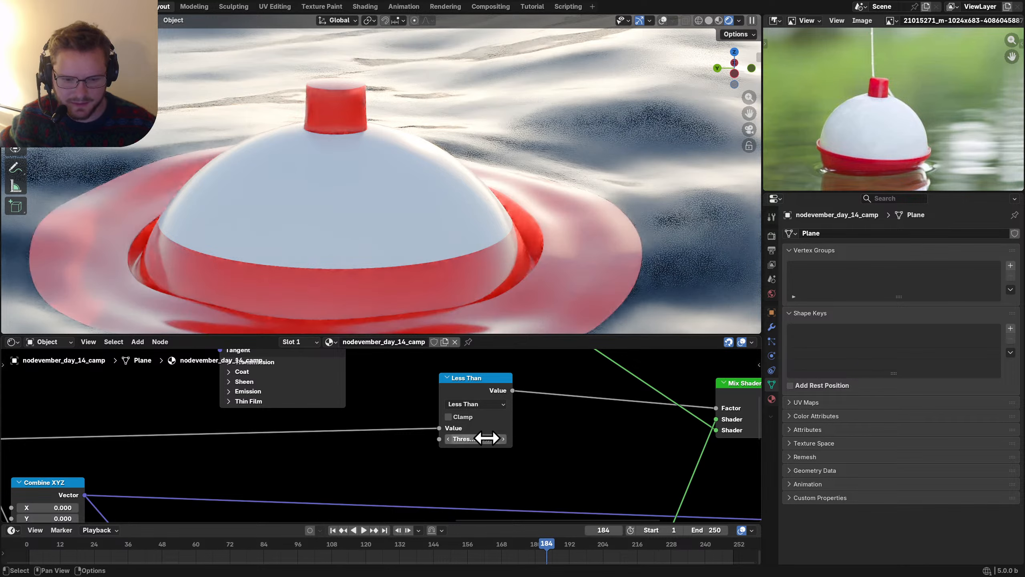
pyautogui.click(487, 438)
pyautogui.write('.95')
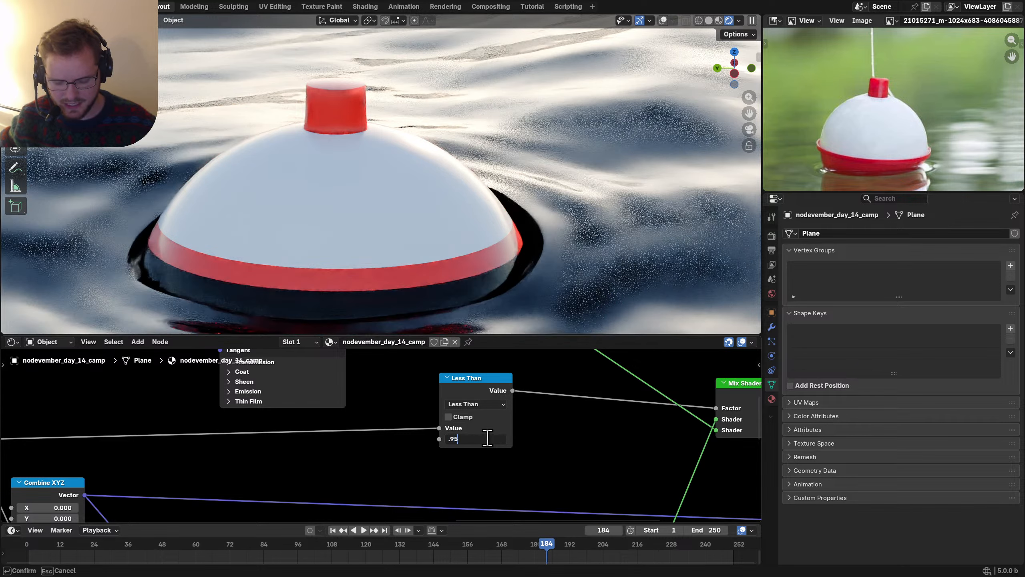
pyautogui.press('Return')
# Step: Set the threshold of the Greater Than node in the bobber's color mask to 0.9 and look through the camera
pyautogui.scroll(-8, 519, 428)
pyautogui.moveTo(519, 428); pyautogui.dragTo(665, 495, button='middle')
pyautogui.scroll(5, 334, 436)
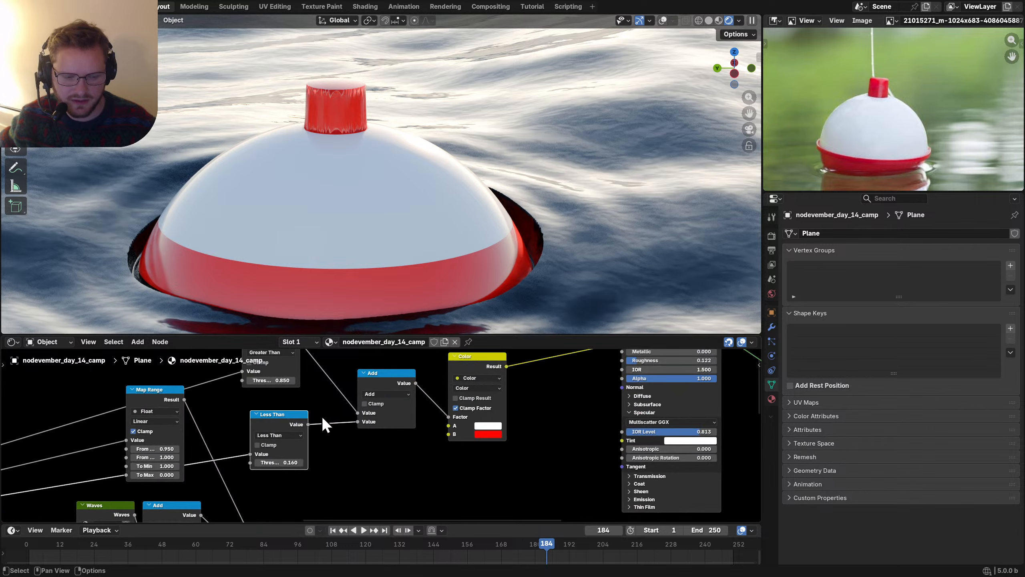
pyautogui.moveTo(322, 416); pyautogui.dragTo(405, 457, button='middle')
pyautogui.scroll(4, 377, 437)
pyautogui.click(350, 421)
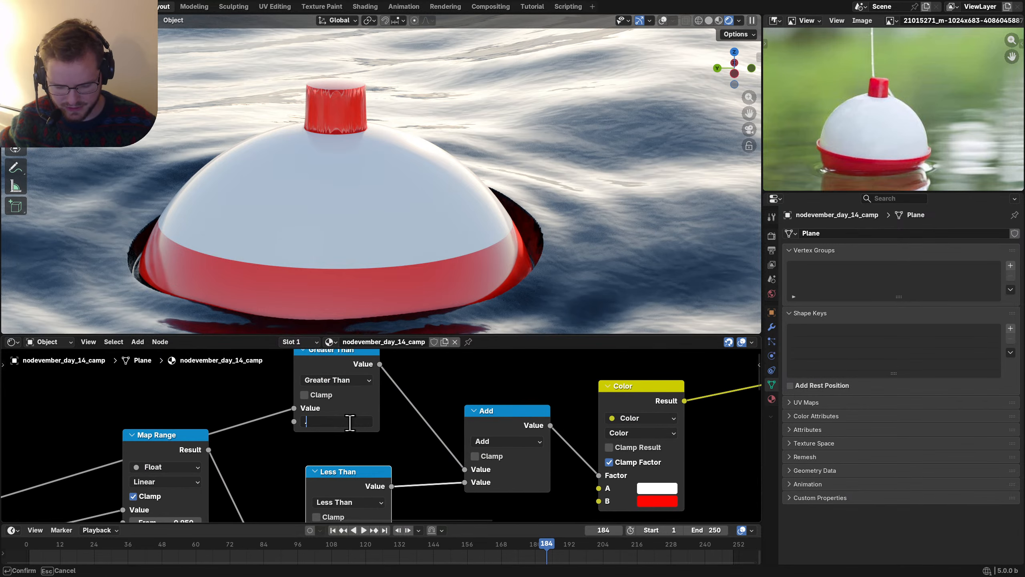
pyautogui.press('Return')
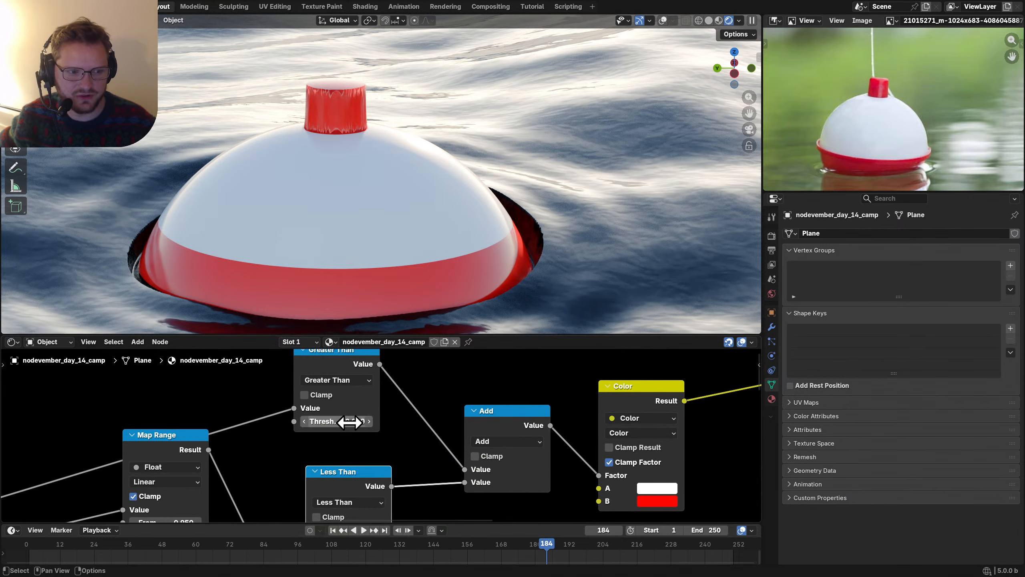
pyautogui.scroll(-1, 339, 218)
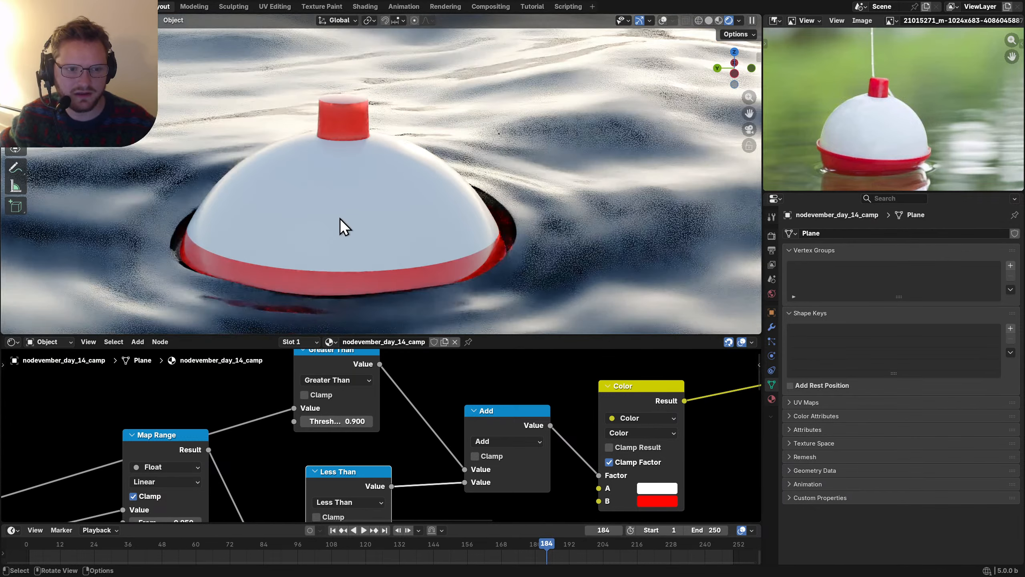
pyautogui.scroll(-5, 340, 218)
pyautogui.press('KP_0')
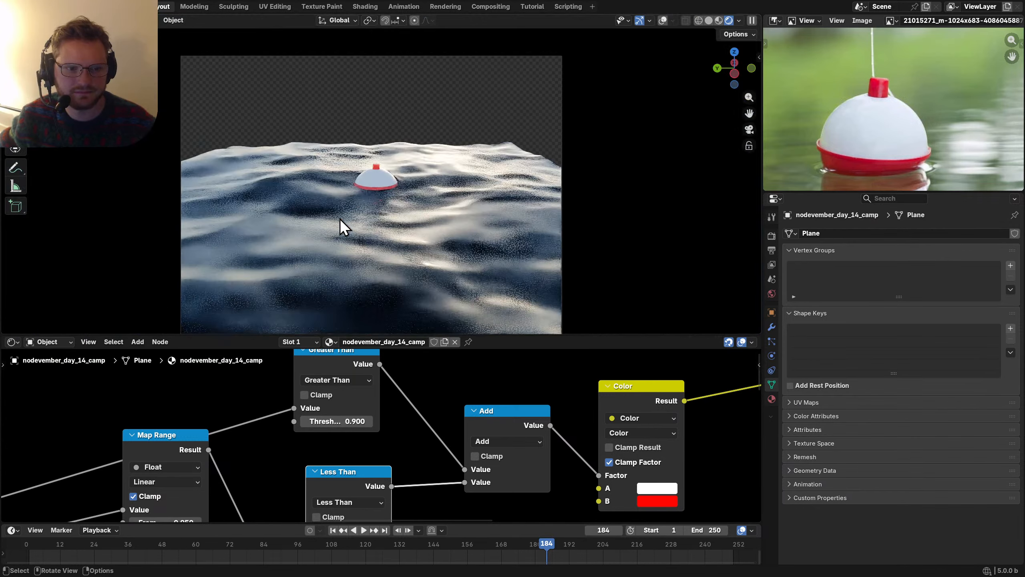
pyautogui.scroll(-1, 339, 219)
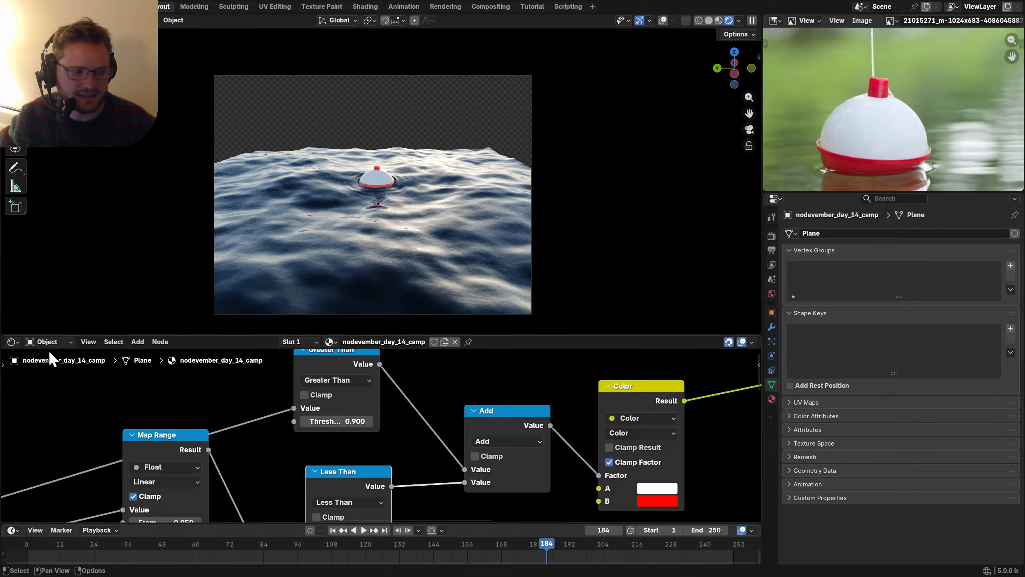
# Step: Open the world's sky nodes, save the file, and set the sky texture's sun rotation to 102°
pyautogui.click(41, 341)
pyautogui.click(47, 379)
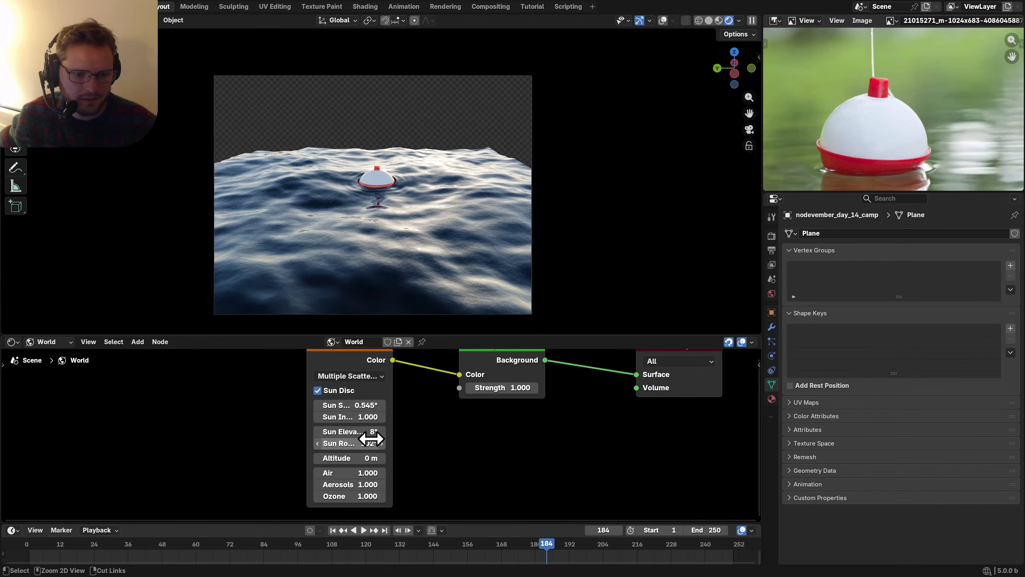
pyautogui.hotkey('ctrl', 's')
pyautogui.moveTo(349, 444)
pyautogui.mouseDown()
pyautogui.moveTo(434, 443)
pyautogui.moveTo(343, 445)
pyautogui.mouseUp()
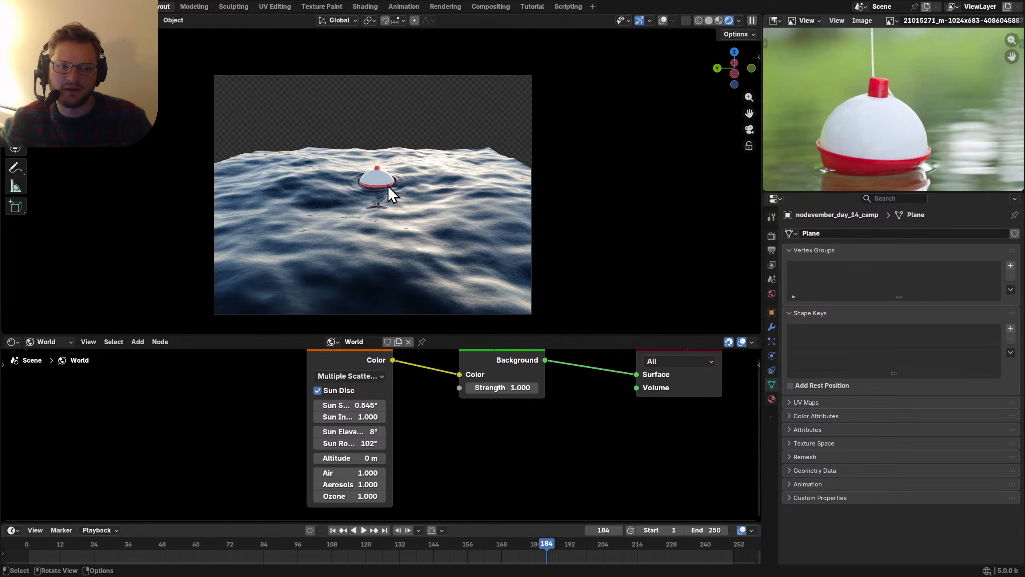
# Step: Return to the plane's material nodes at the Bobber group and save the file
pyautogui.click(12, 342)
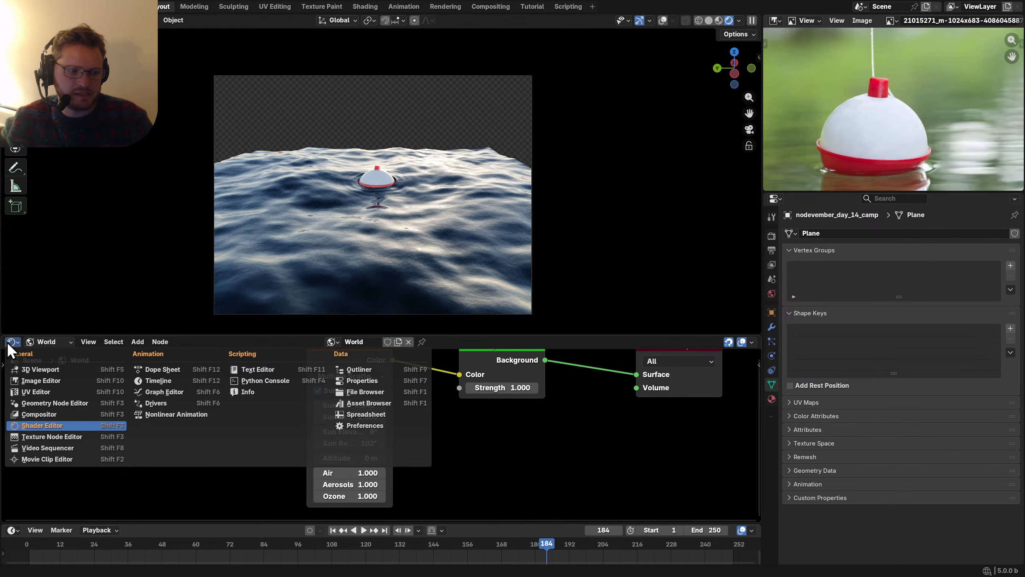
pyautogui.click(55, 339)
pyautogui.click(56, 338)
pyautogui.click(49, 361)
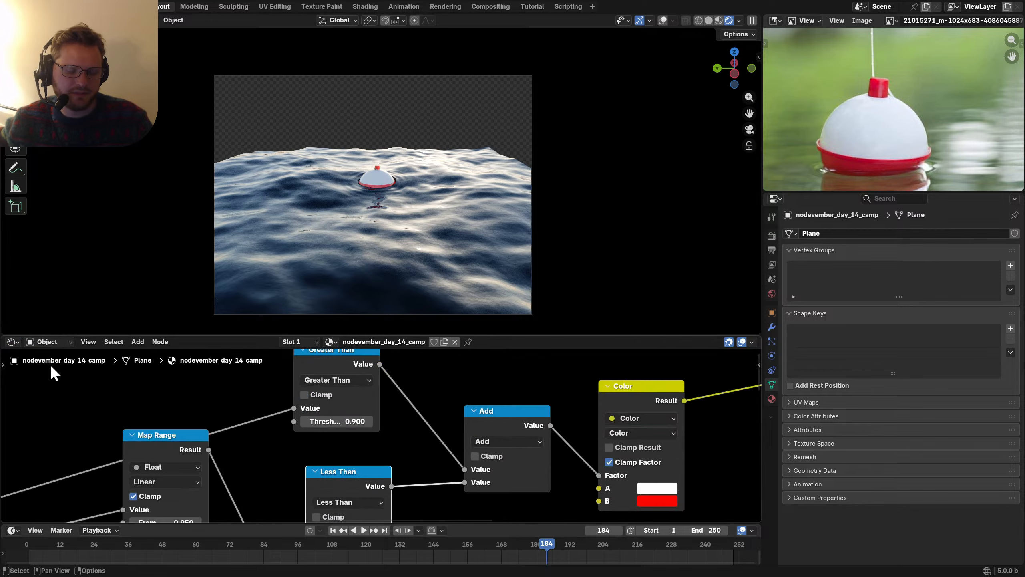
pyautogui.scroll(-9, 375, 418)
pyautogui.moveTo(166, 470); pyautogui.dragTo(372, 413, button='middle')
pyautogui.scroll(15, 372, 413)
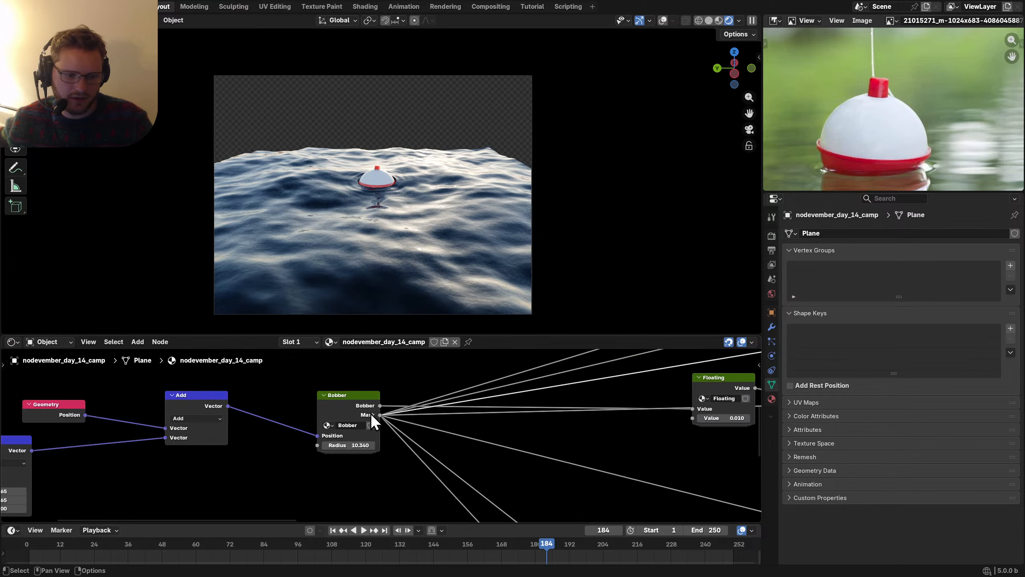
pyautogui.hotkey('ctrl', 's')
# Step: Try halving the Waves group's strength to 0.015, and undo the change
pyautogui.scroll(-4, 585, 432)
pyautogui.moveTo(584, 432); pyautogui.dragTo(295, 448, button='middle')
pyautogui.scroll(4, 361, 426)
pyautogui.scroll(2, 331, 433)
pyautogui.click(340, 423)
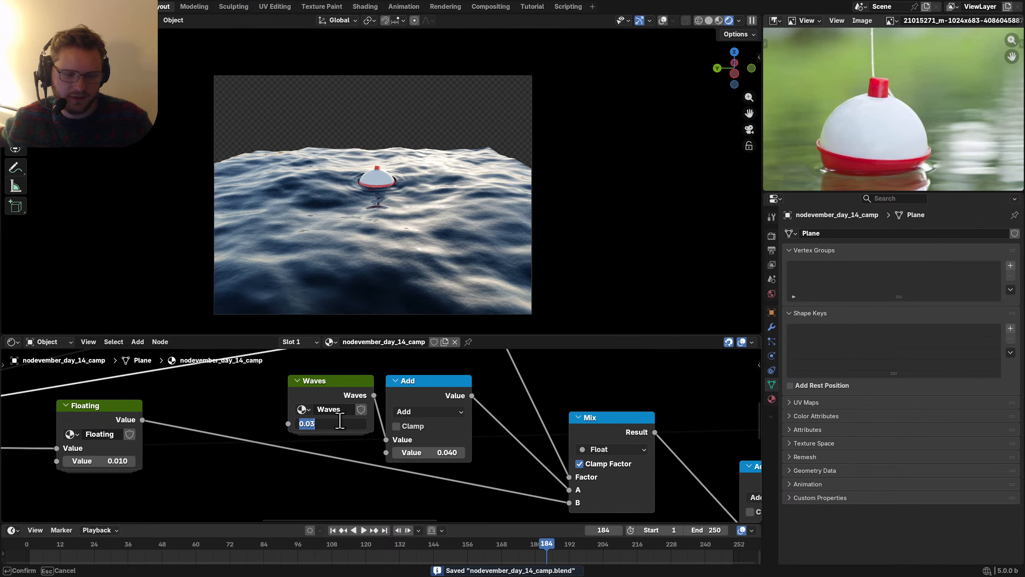
pyautogui.write('/2')
pyautogui.press('Return')
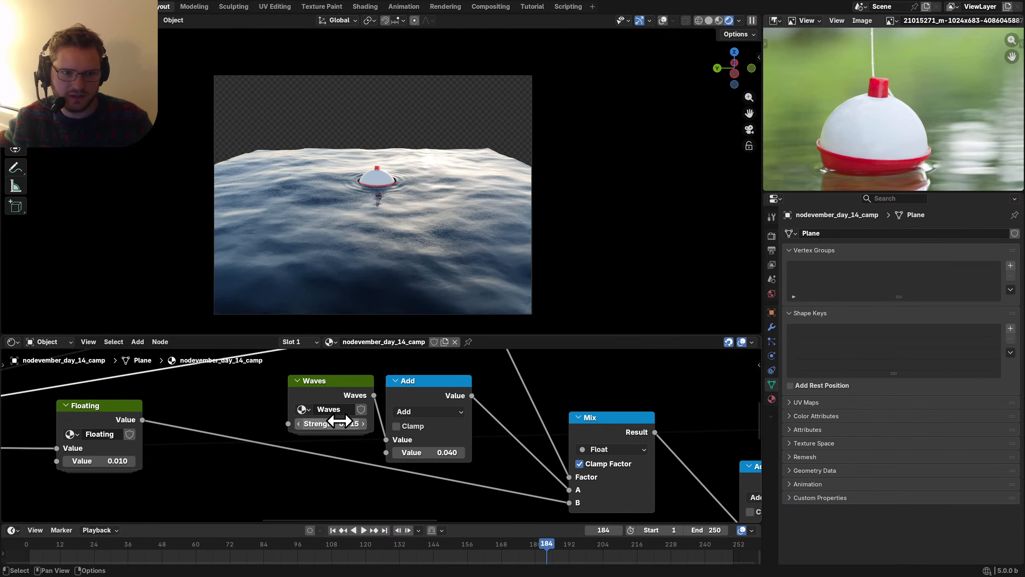
pyautogui.hotkey('ctrl', 'z')
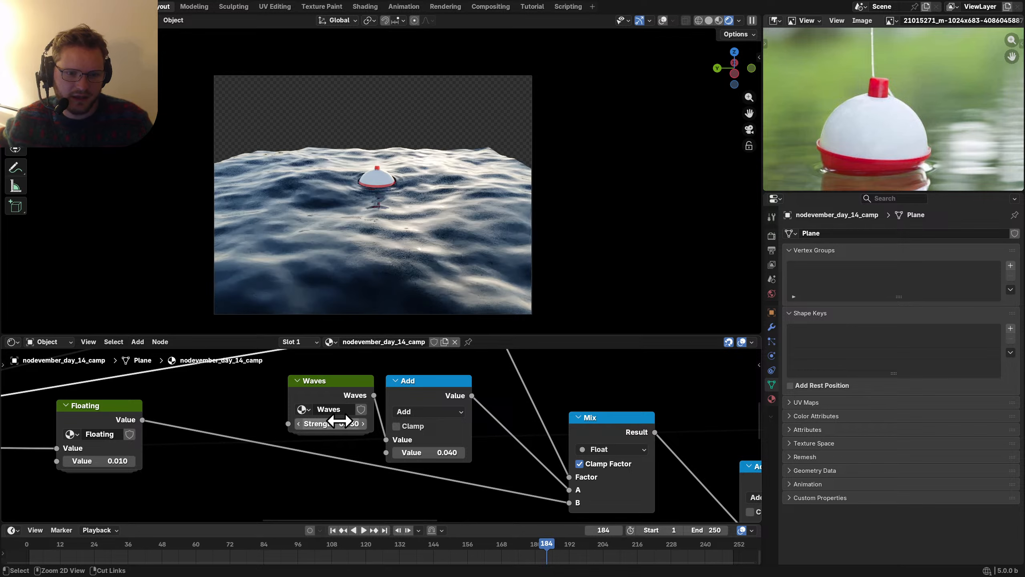
# Step: Halve the Waves group's strength to 0.015 and check the calmer water around the bobber
pyautogui.click(340, 424)
pyautogui.write('/2')
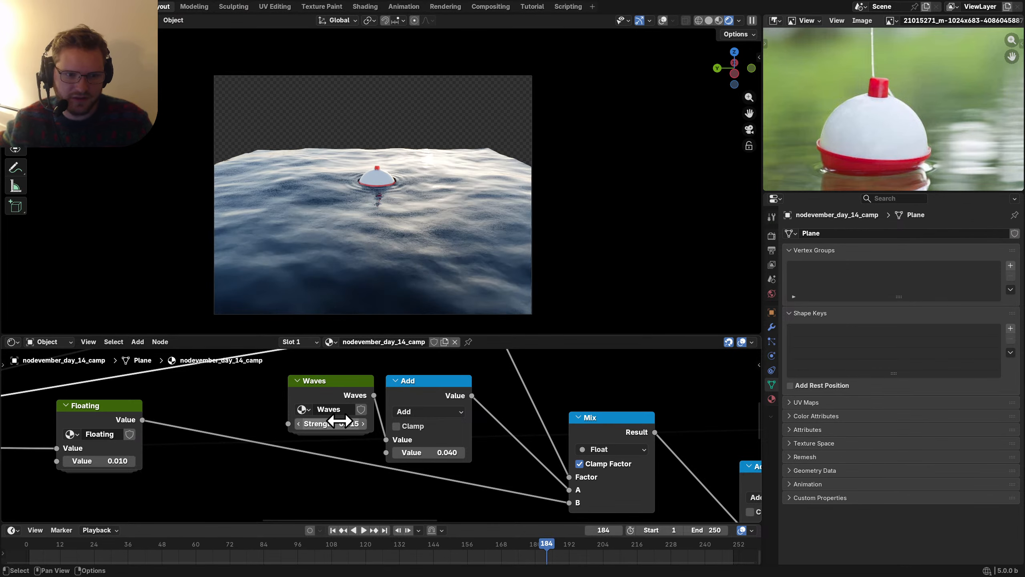
pyautogui.press('Return')
pyautogui.scroll(4, 383, 206)
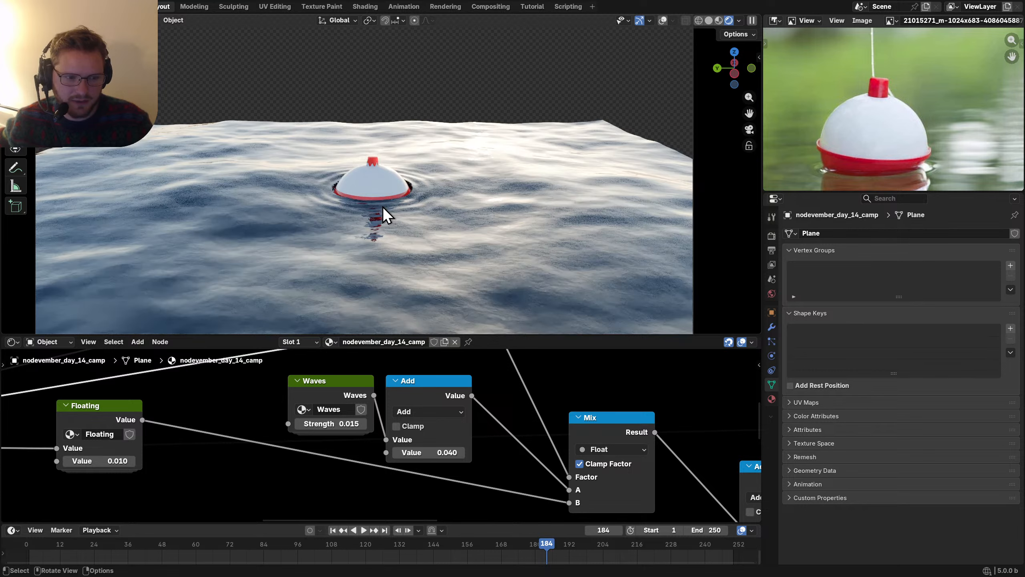
# Step: Set the detail of the Noise Texture driving the water's bump to 2.4
pyautogui.scroll(-5, 561, 472)
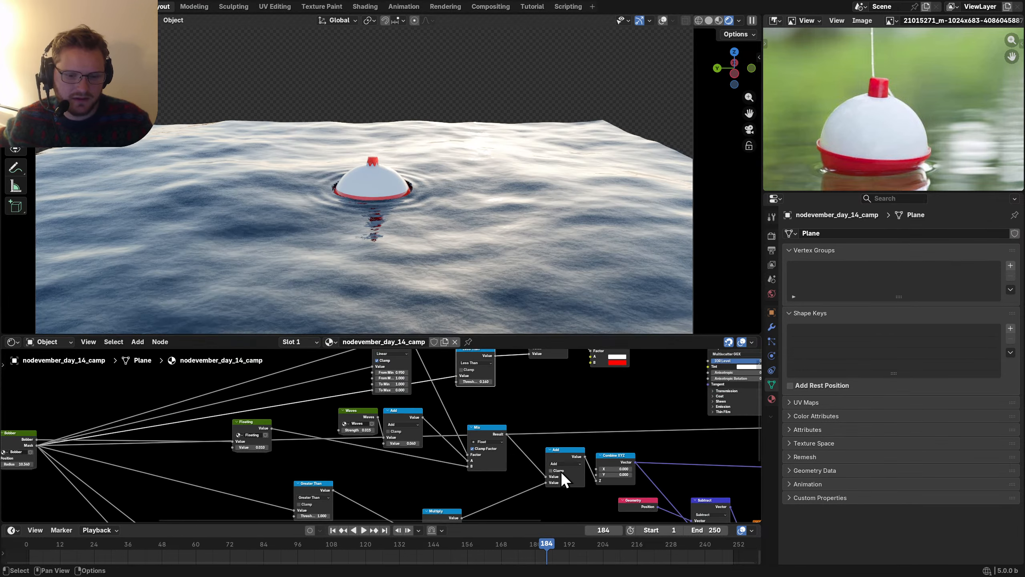
pyautogui.moveTo(499, 469); pyautogui.dragTo(281, 382, button='middle')
pyautogui.moveTo(461, 462); pyautogui.dragTo(292, 428, button='middle')
pyautogui.scroll(3, 381, 436)
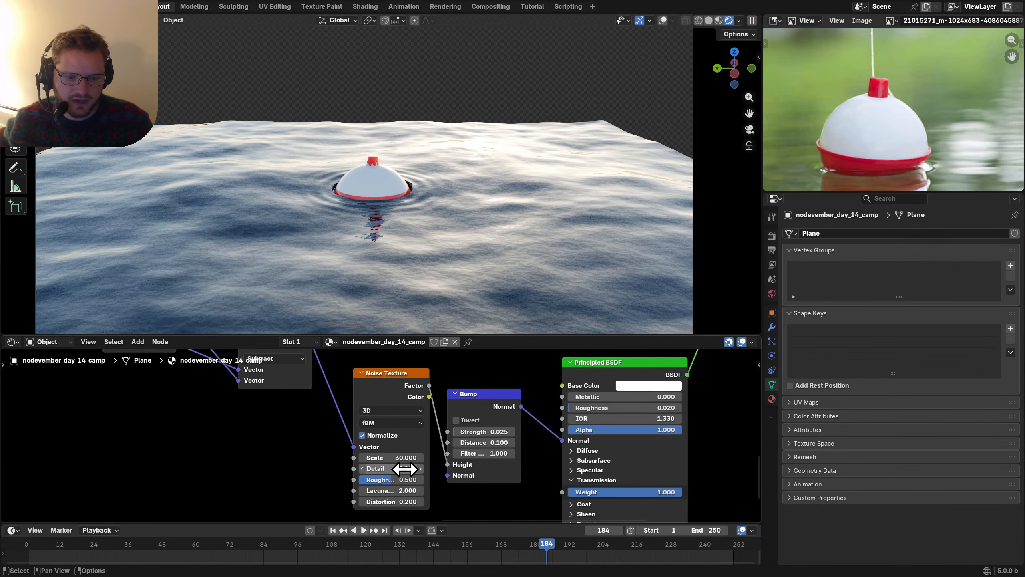
pyautogui.click(400, 471)
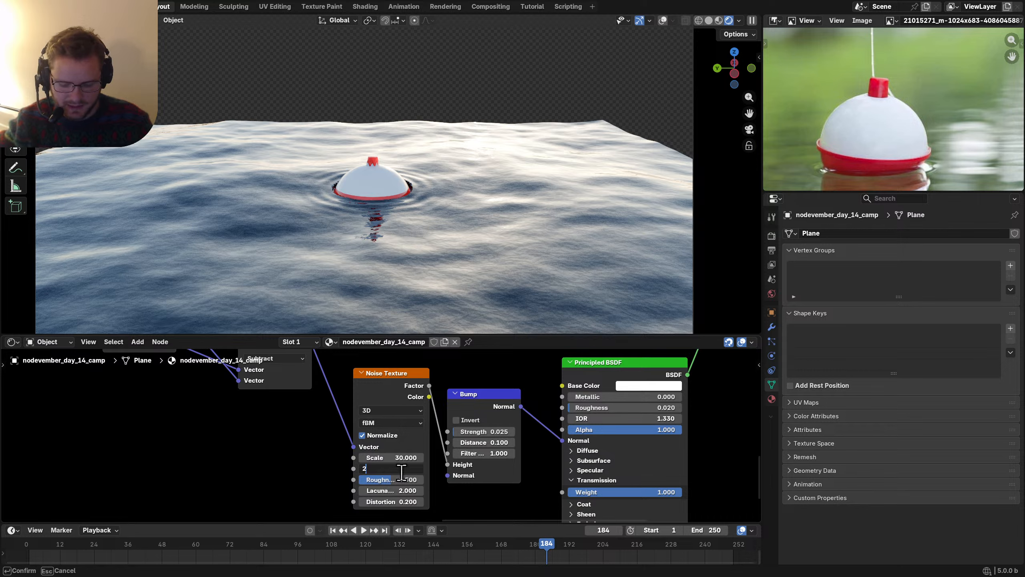
pyautogui.write('2.4')
pyautogui.press('Return')
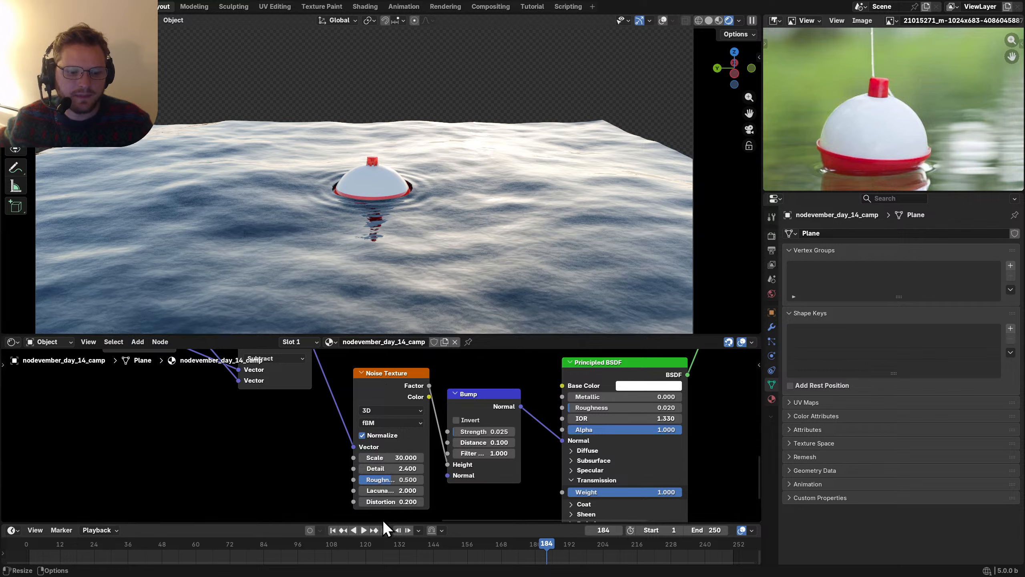
# Step: Try a distortion of 2 on the water's Noise Texture, undo it, and save the file
pyautogui.moveTo(390, 500); pyautogui.dragTo(408, 501)
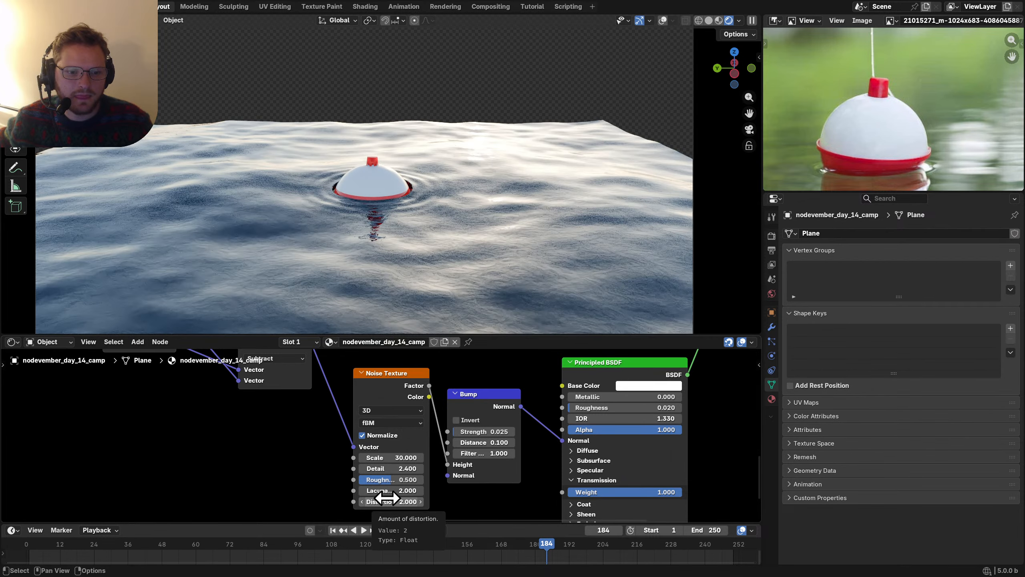
pyautogui.hotkey('ctrl', 'z')
pyautogui.hotkey('ctrl', 's')
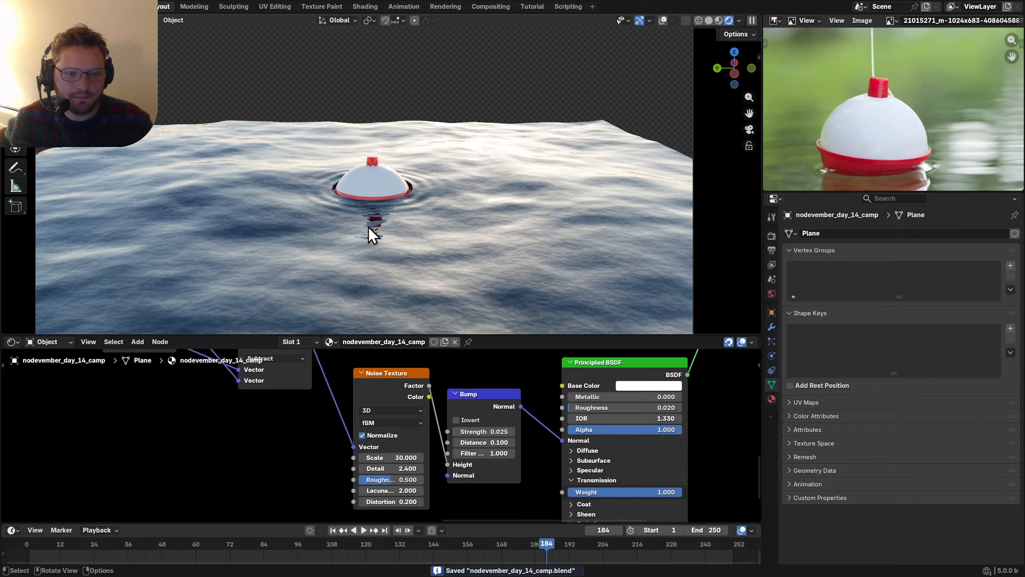
# Step: Set the adaptive pixel size of the plane's Subdivision modifier to 1 px and save the file
pyautogui.scroll(8, 375, 219)
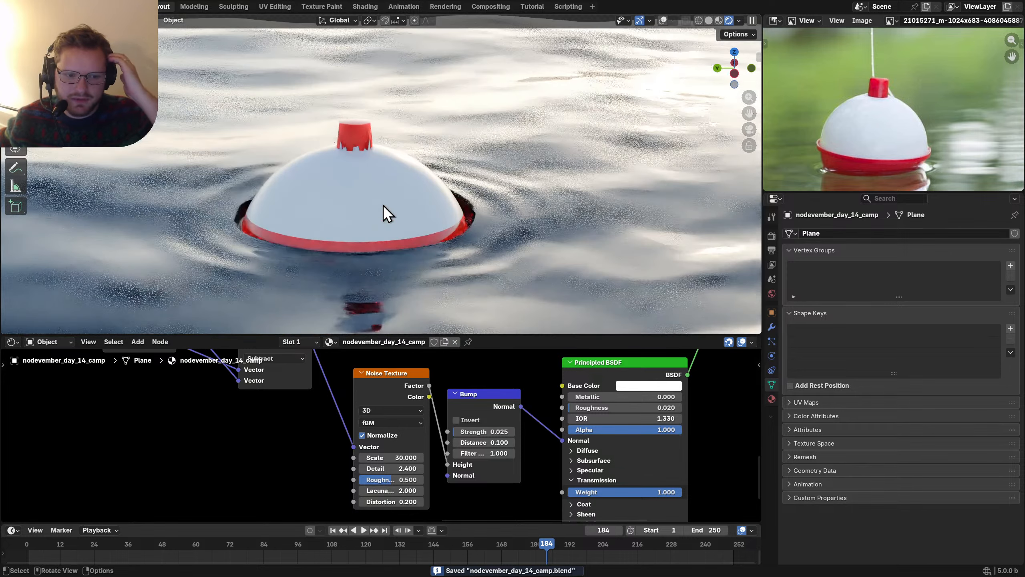
pyautogui.click(771, 236)
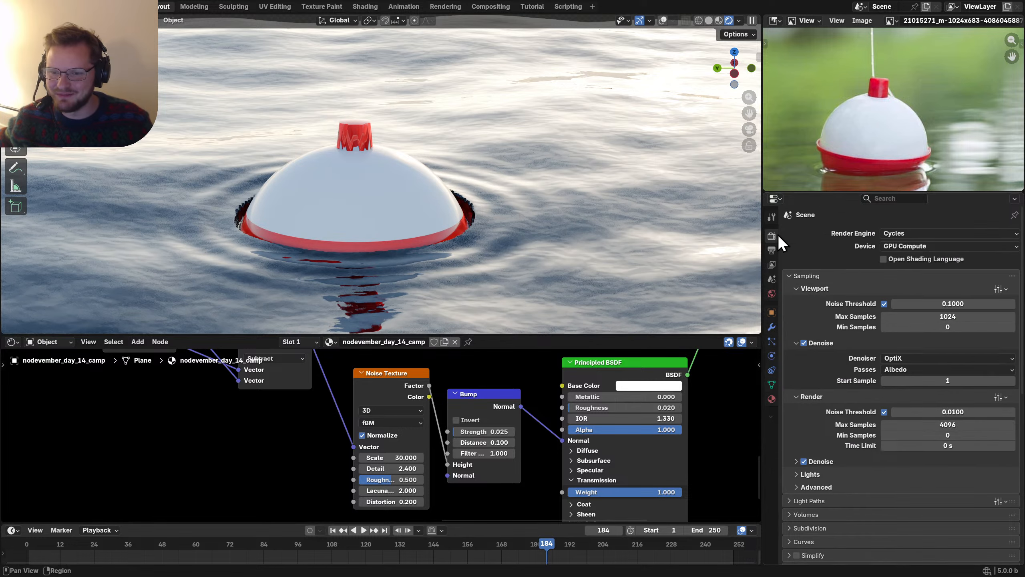
pyautogui.click(771, 327)
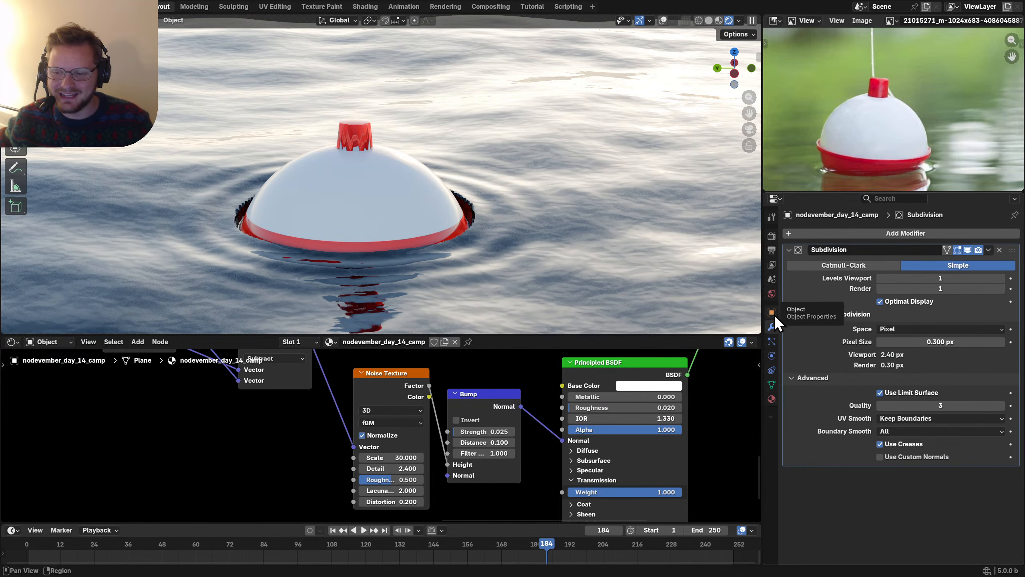
pyautogui.hotkey('ctrl', 's')
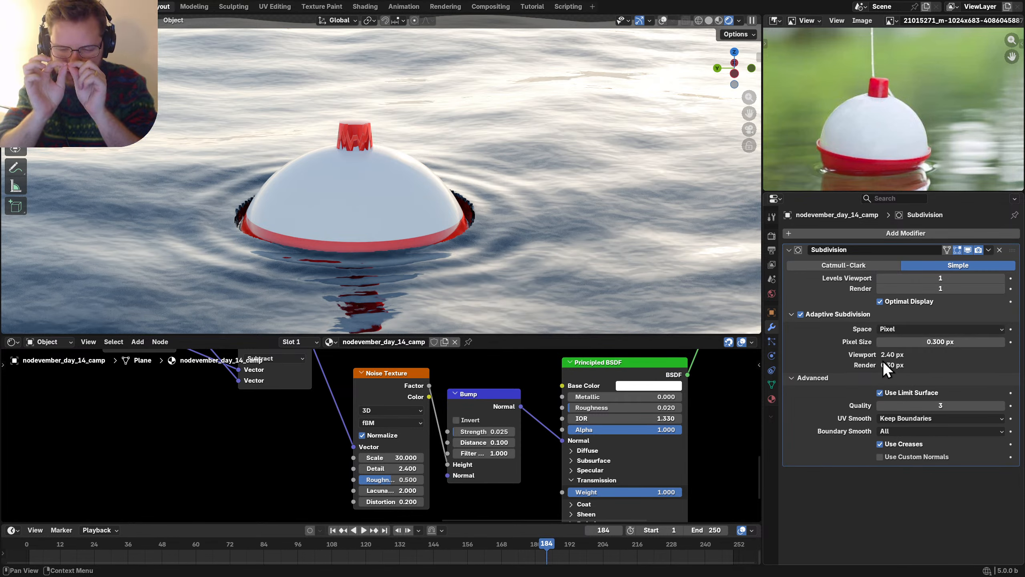
pyautogui.click(948, 342)
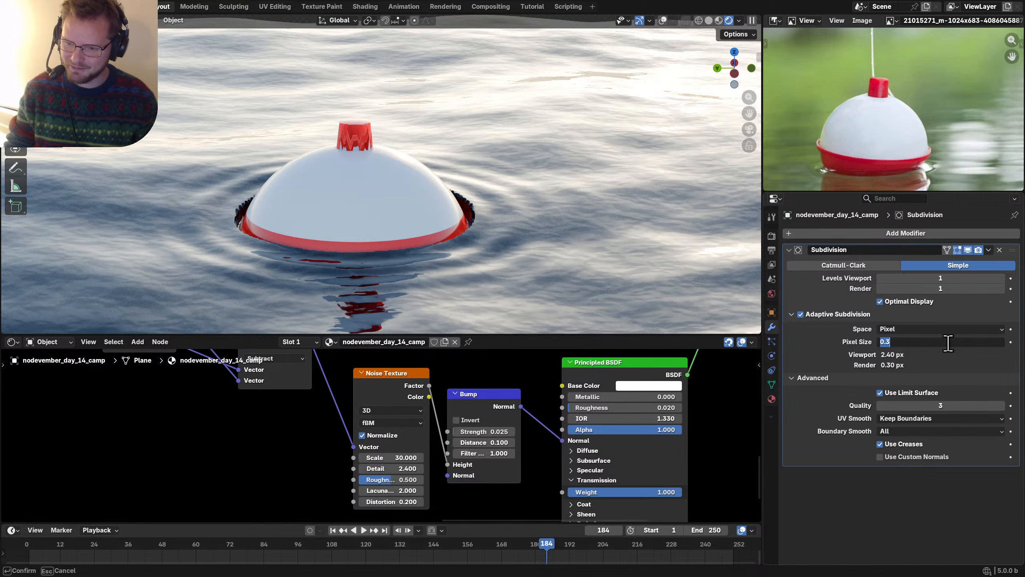
pyautogui.press('Return')
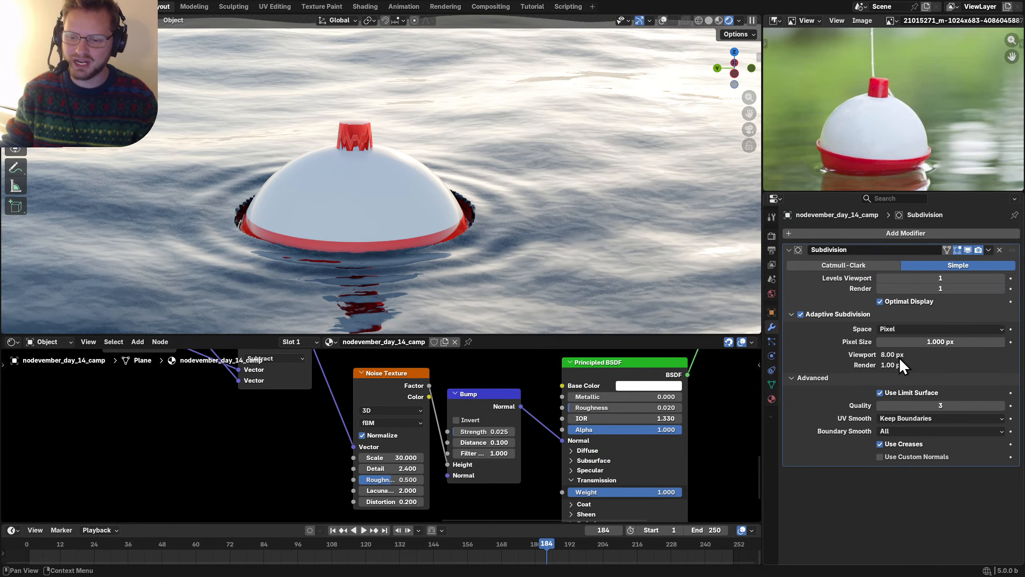
pyautogui.scroll(-9, 373, 144)
pyautogui.scroll(1, 427, 161)
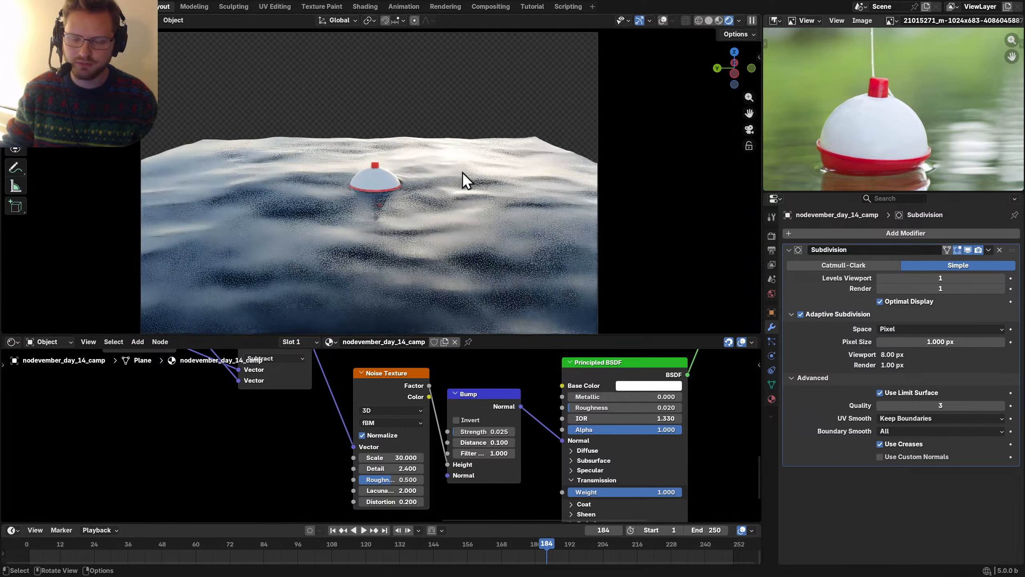
pyautogui.hotkey('ctrl', 's')
# Step: Switch the viewport to solid shading, and set the render's max samples to 30 with denoising on the GPU
pyautogui.click(771, 235)
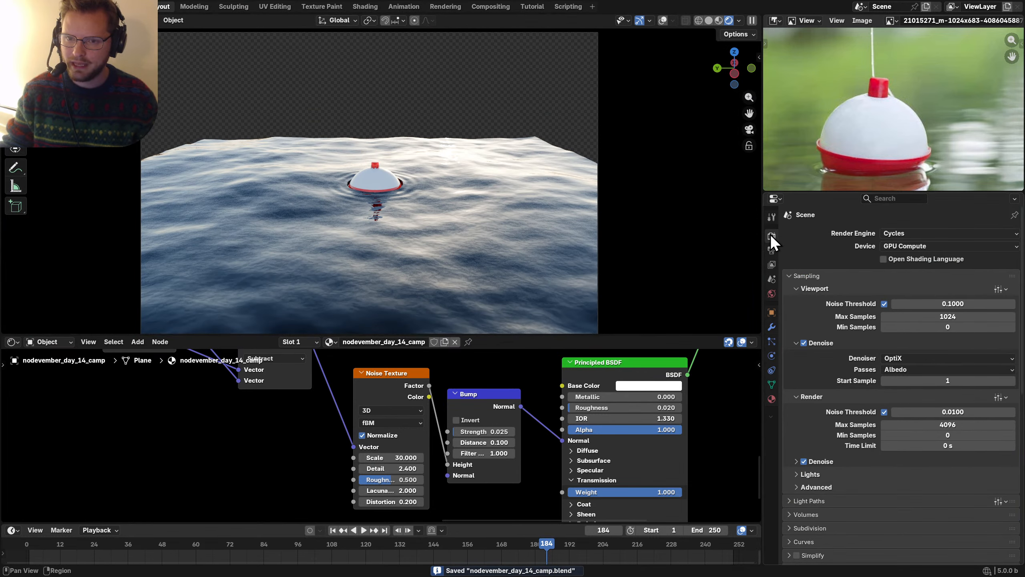
pyautogui.click(709, 20)
pyautogui.scroll(-5, 812, 368)
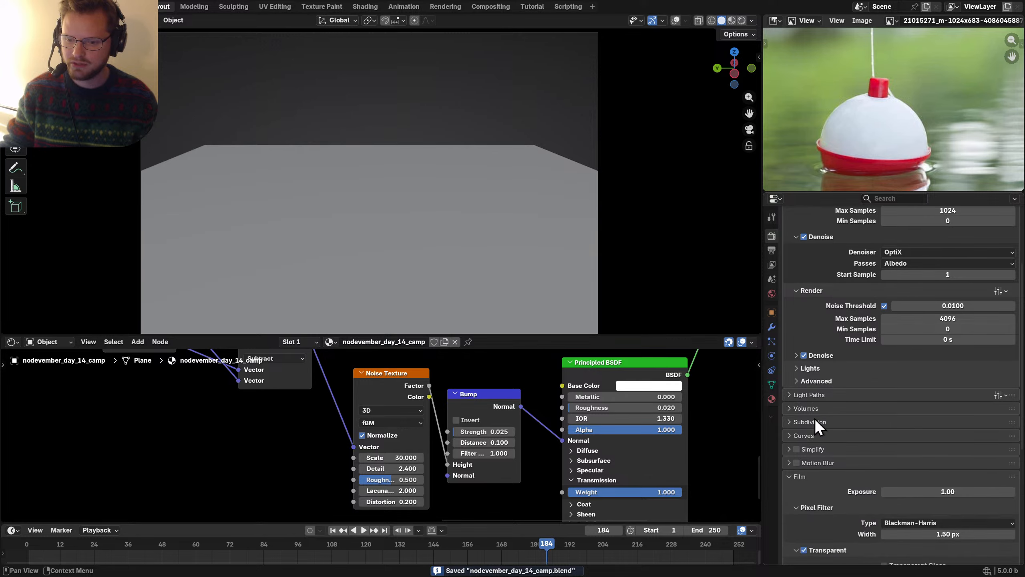
pyautogui.click(821, 355)
pyautogui.click(948, 319)
pyautogui.write('3')
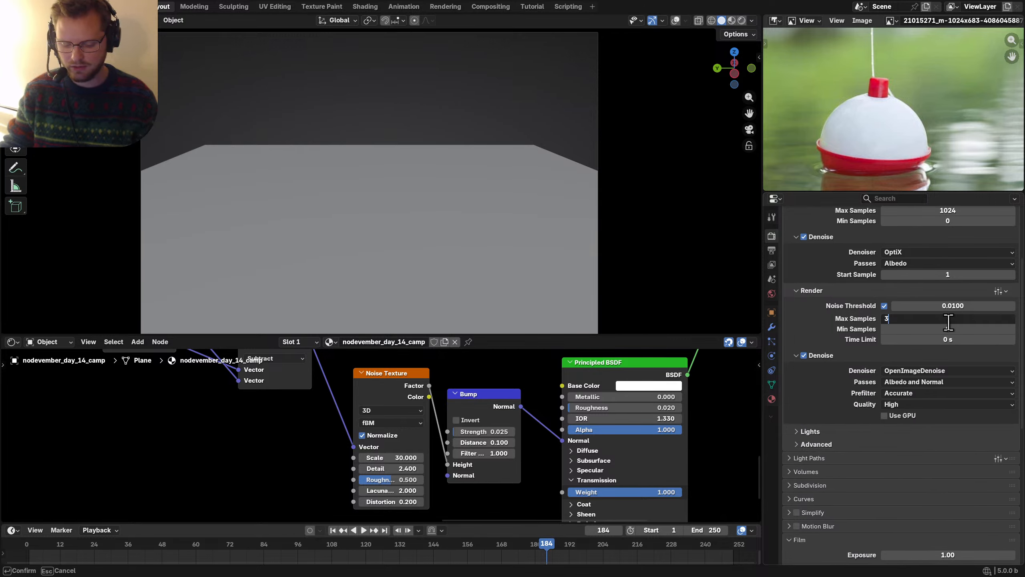
pyautogui.write('0')
pyautogui.press('Return')
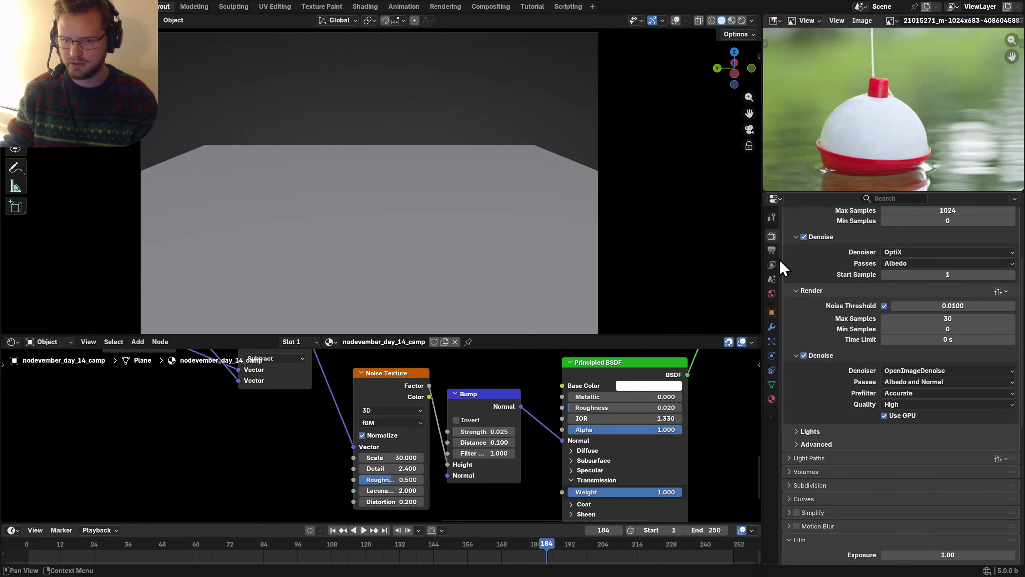
# Step: Enable the Ambient Occlusion pass for the view layer and save the file
pyautogui.click(769, 267)
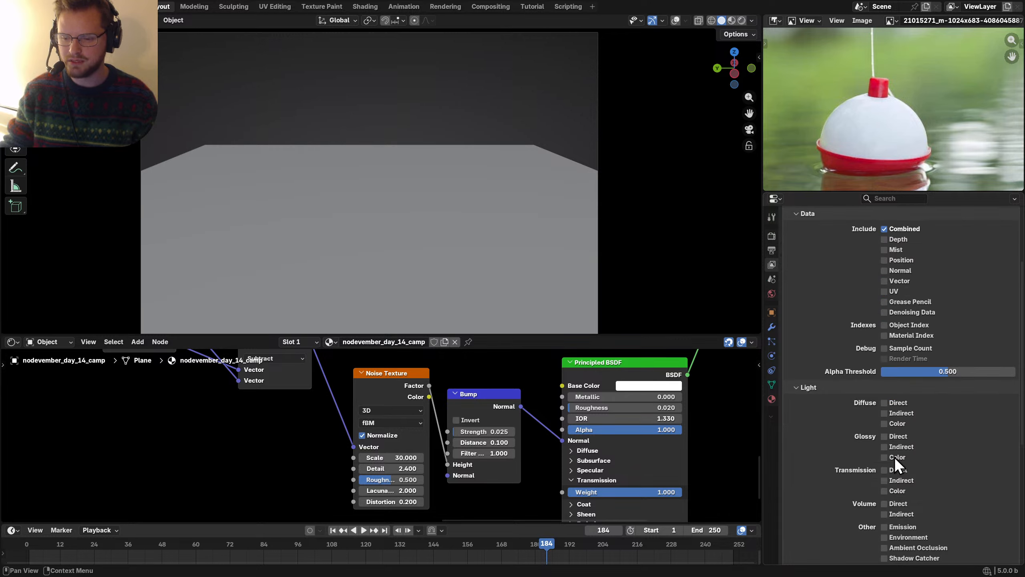
pyautogui.hotkey('ctrl', 's')
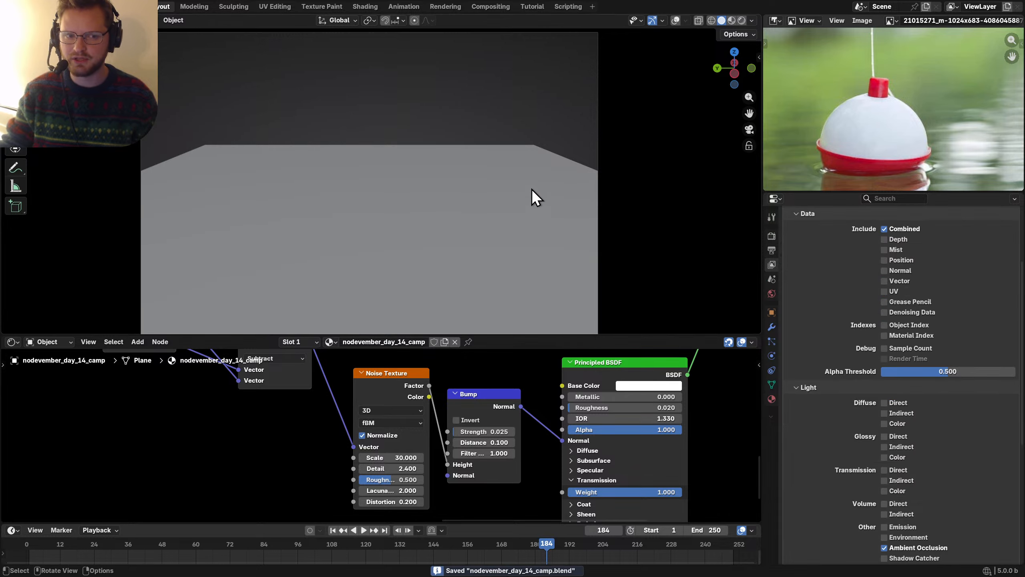
# Step: Turn on the viewport overlays, inspect the whole water plane in rendered shading from outside the camera, and save the file
pyautogui.click(676, 19)
pyautogui.press('Tab')
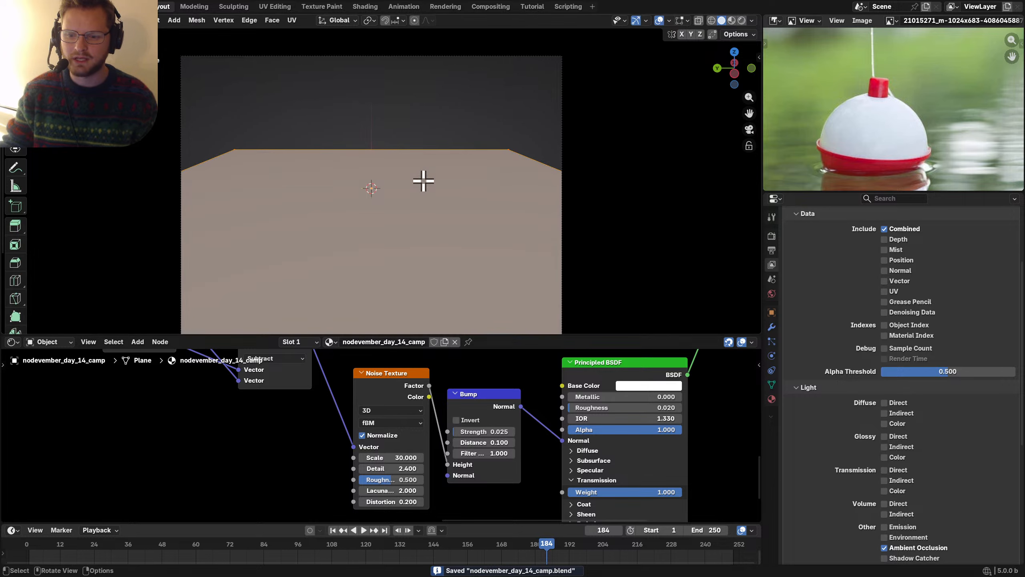
pyautogui.press('KP_Decimal')
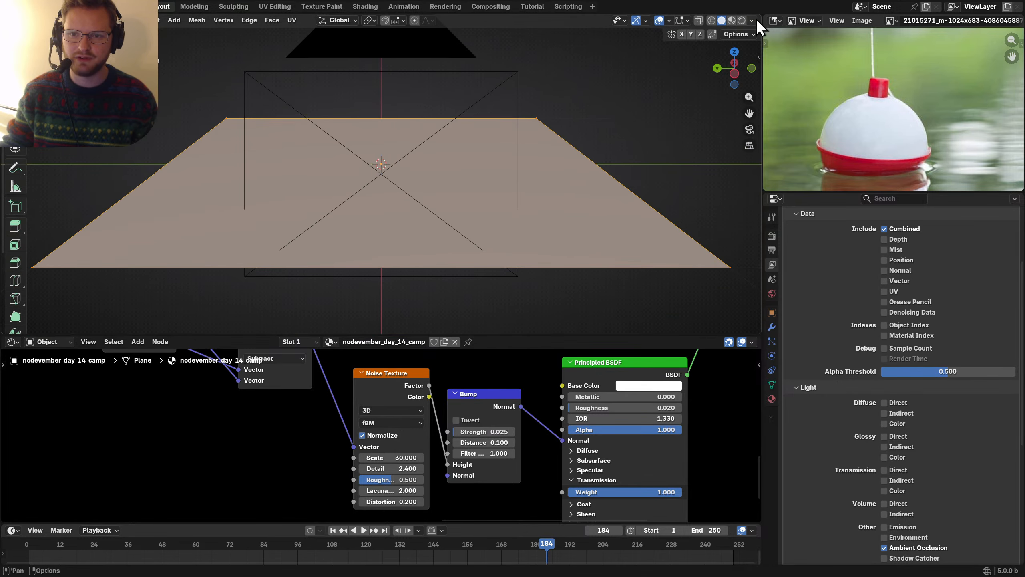
pyautogui.click(741, 20)
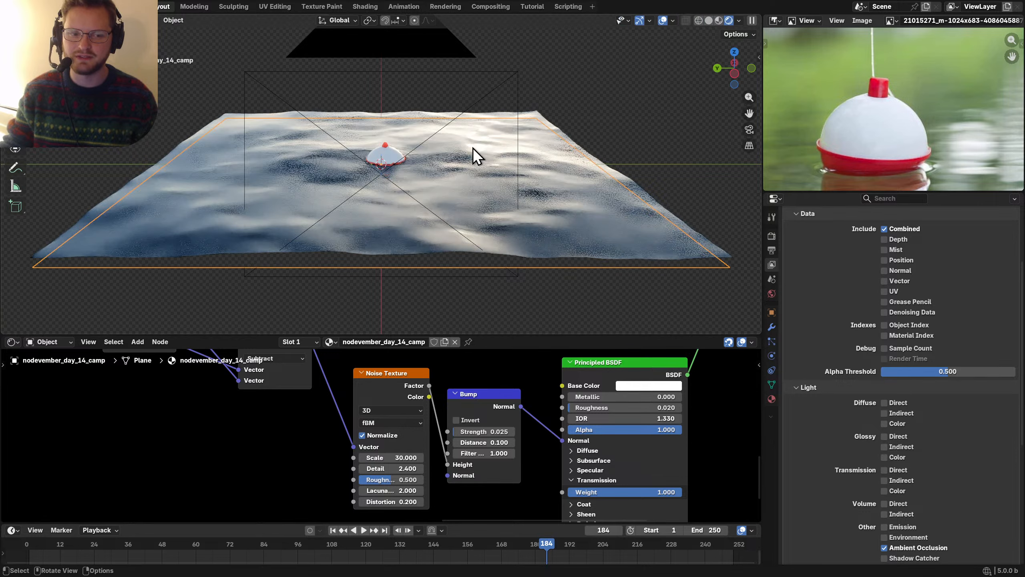
pyautogui.press('Tab')
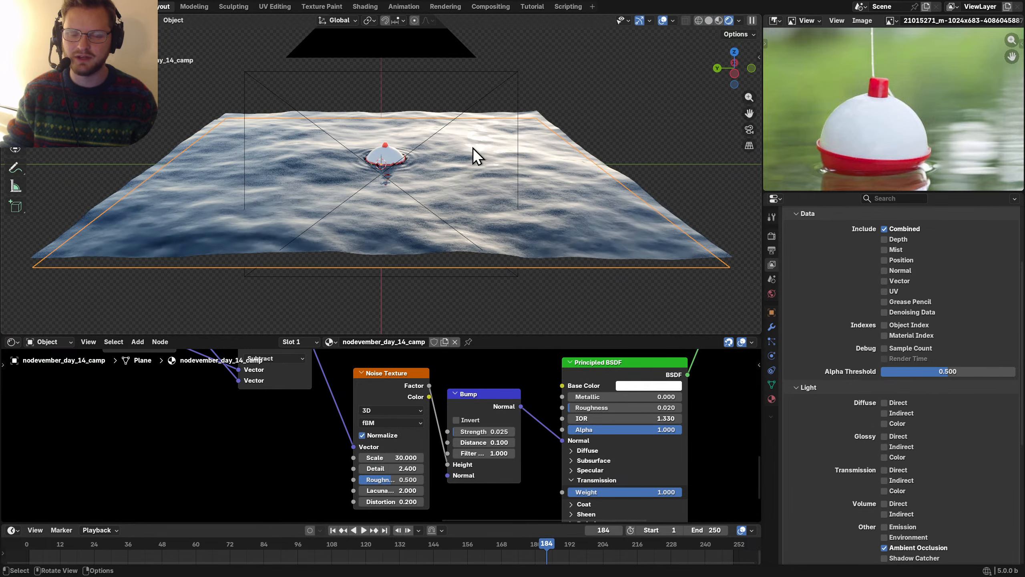
pyautogui.hotkey('ctrl', 's')
# Step: Return to the camera view in solid shading and render the current frame as a still image
pyautogui.click(749, 130)
pyautogui.click(721, 20)
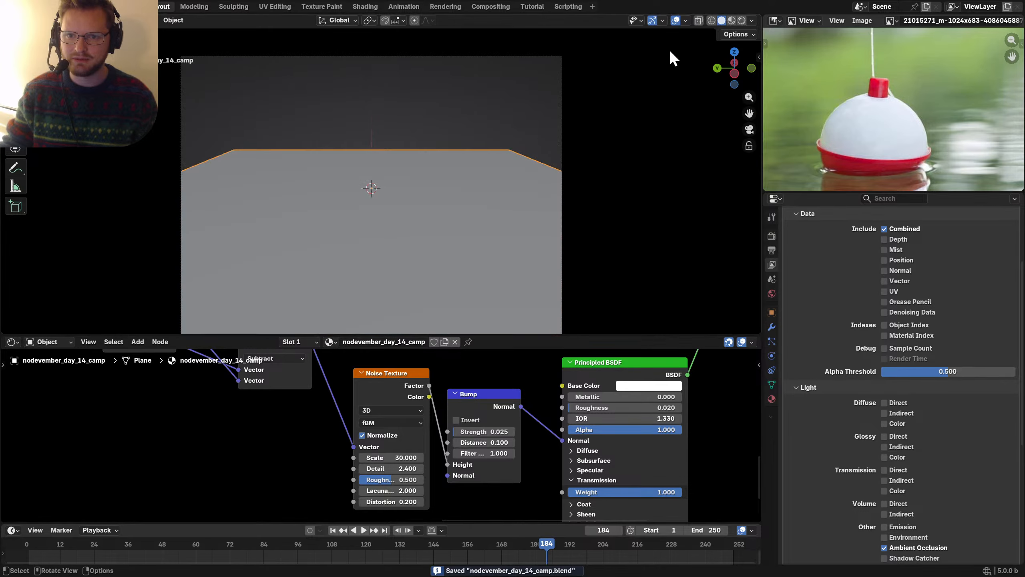
pyautogui.press('F12')
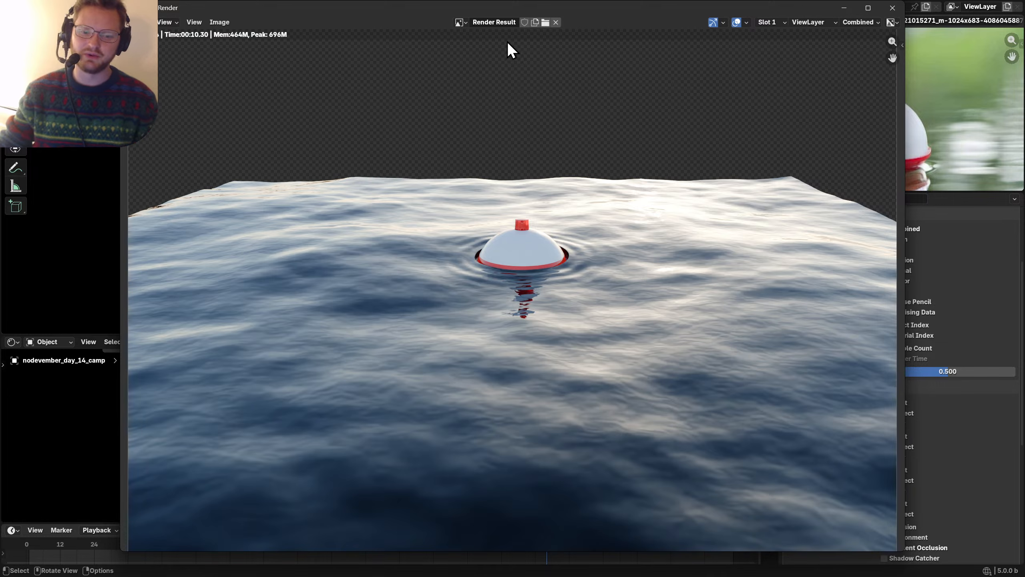
pyautogui.click(891, 7)
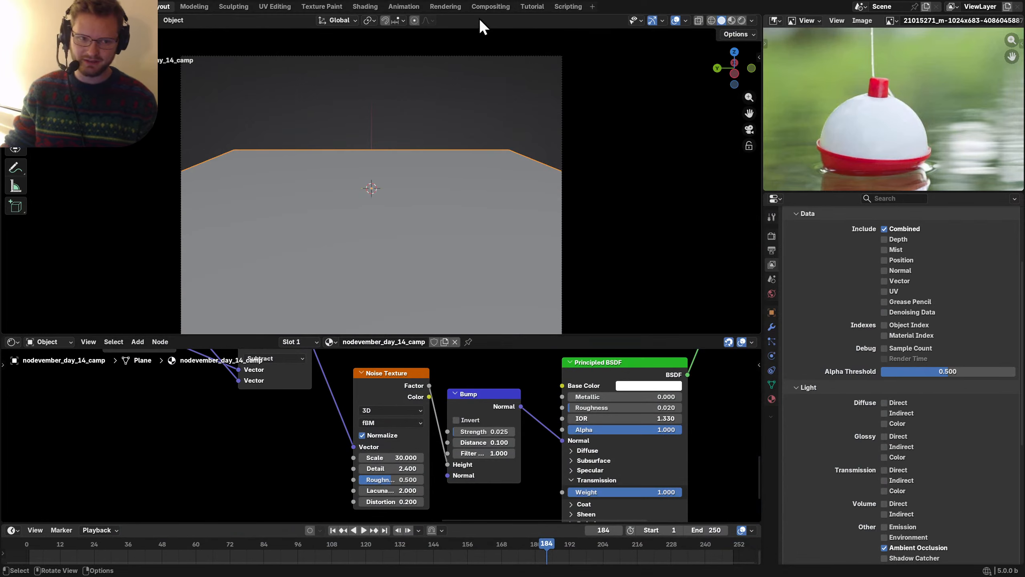
# Step: Create a new compositor node tree in the Compositing workspace, and enlarge the Dope Sheet area and turn it into a second compositor
pyautogui.click(491, 6)
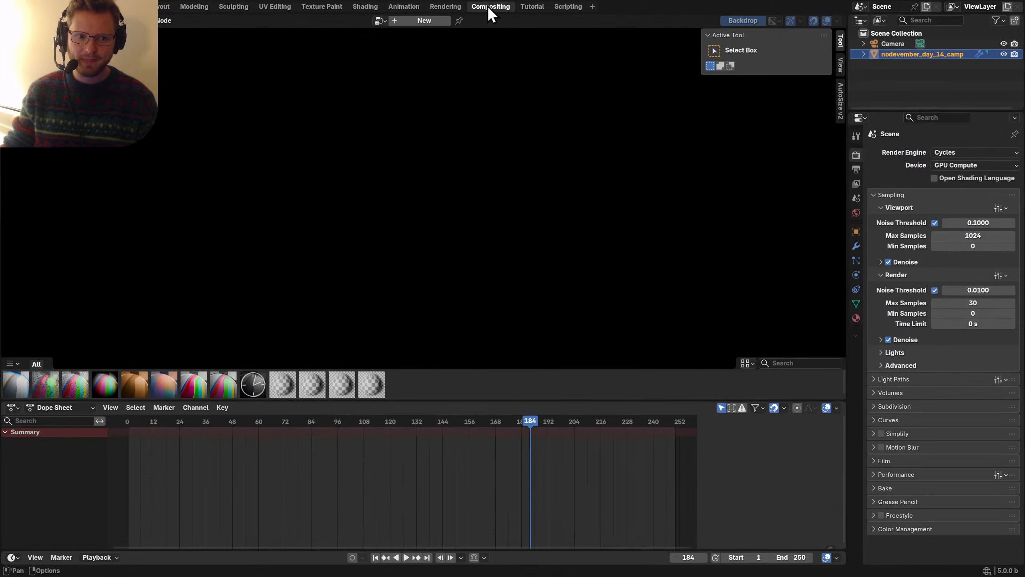
pyautogui.click(397, 23)
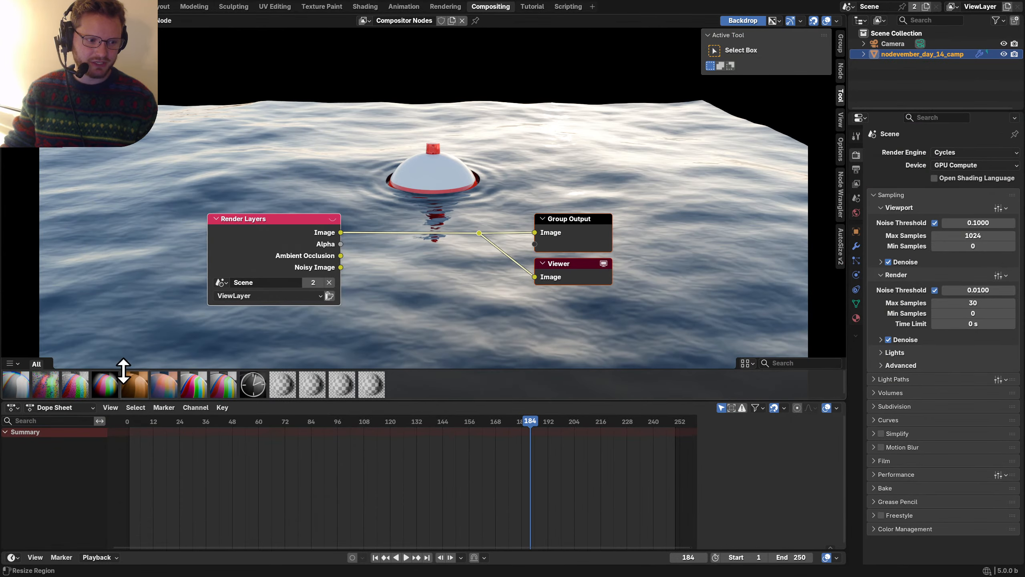
pyautogui.moveTo(123, 370); pyautogui.dragTo(109, 406)
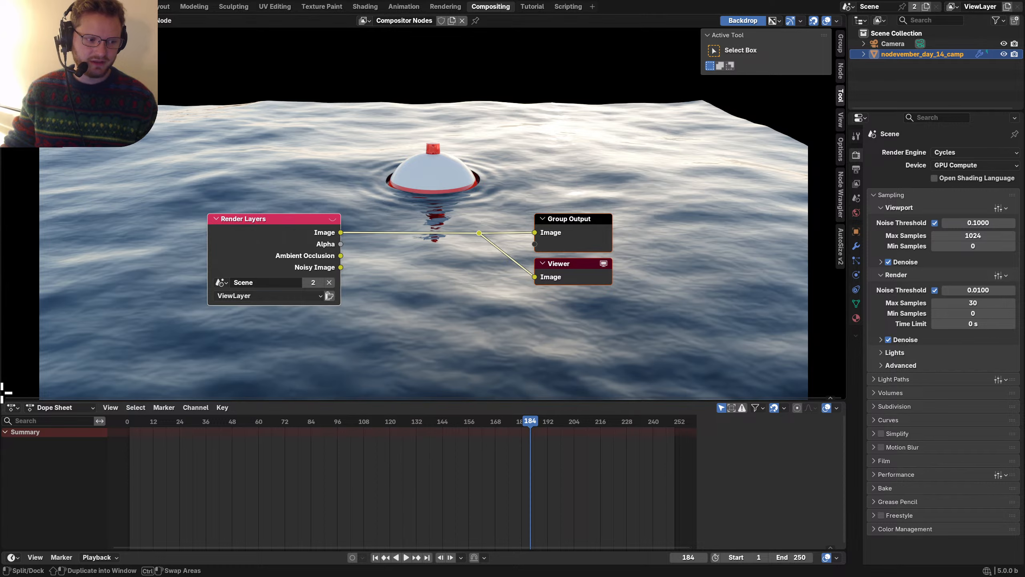
pyautogui.moveTo(6, 400); pyautogui.dragTo(27, 258)
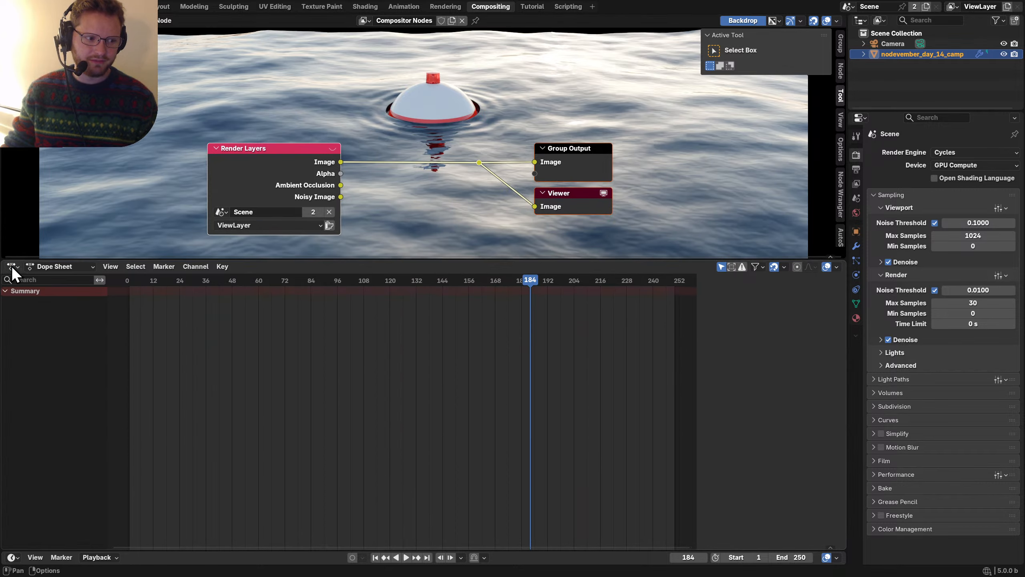
pyautogui.hotkey('shift', 'F3')
pyautogui.click(363, 20)
pyautogui.write('v')
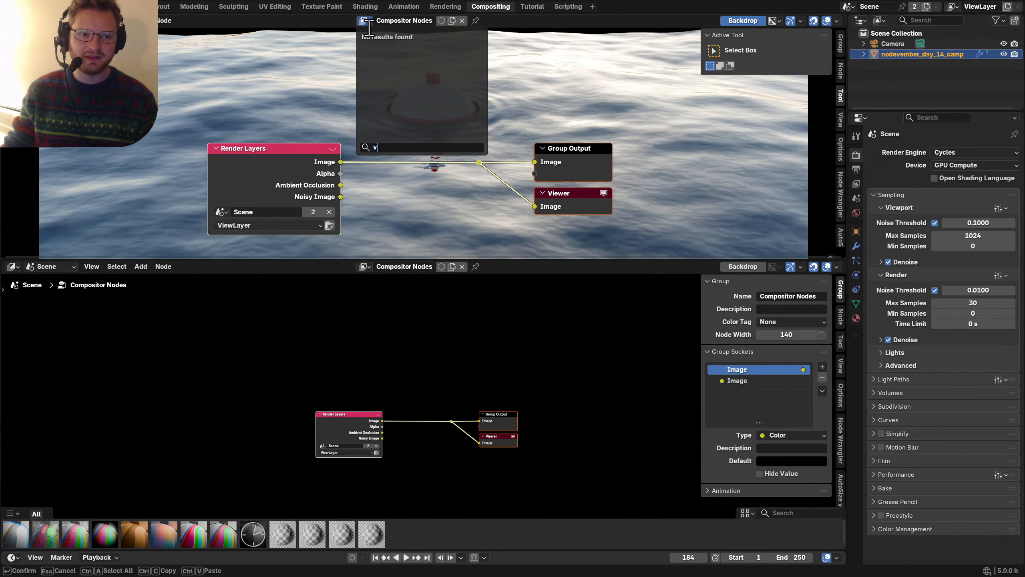
pyautogui.press('Escape')
pyautogui.click(369, 20)
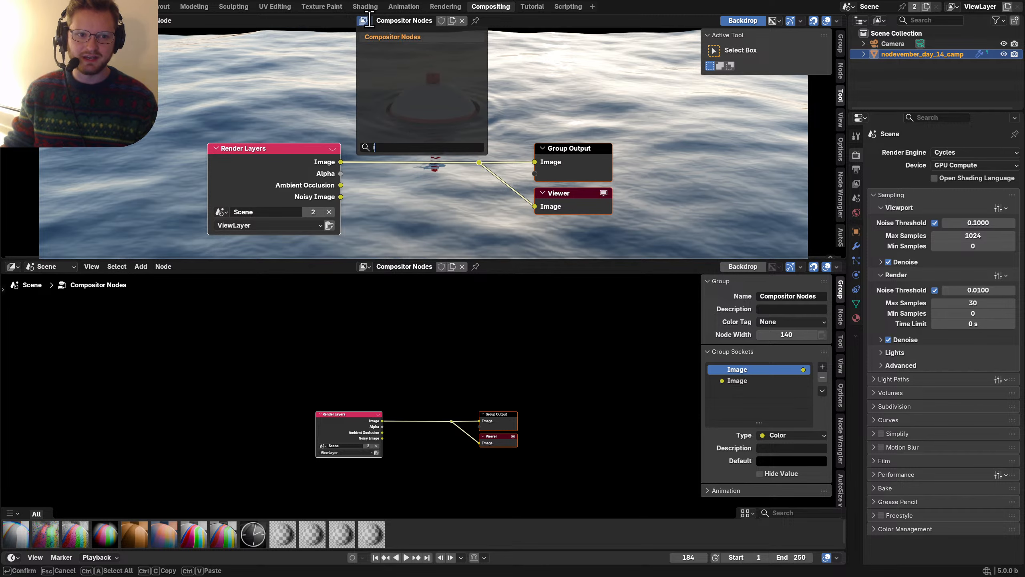
pyautogui.click(334, 37)
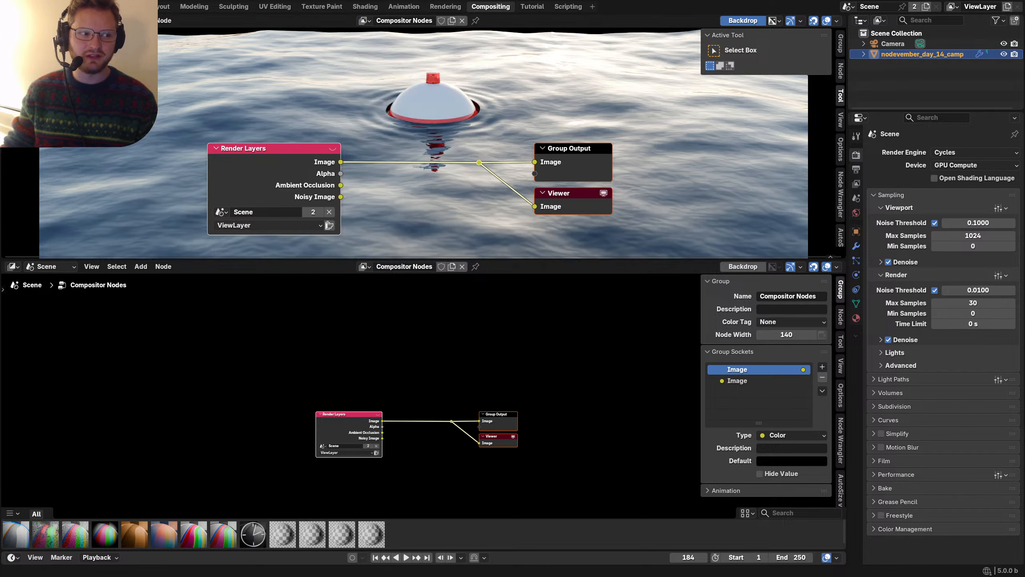
# Step: Change the upper compositor area to an Image Editor that displays the Viewer Node image
pyautogui.click(13, 21)
pyautogui.click(37, 58)
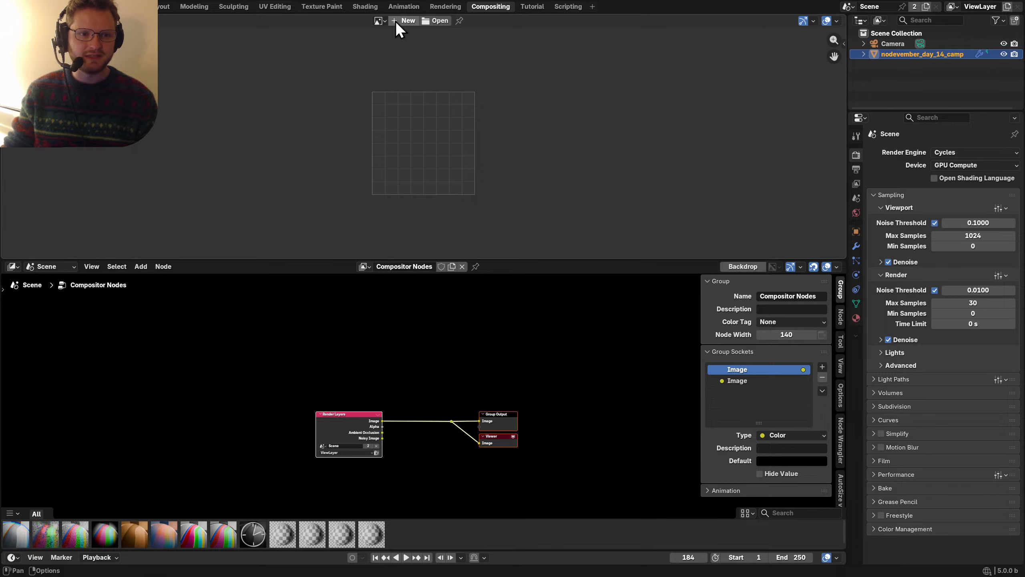
pyautogui.click(378, 20)
pyautogui.click(405, 78)
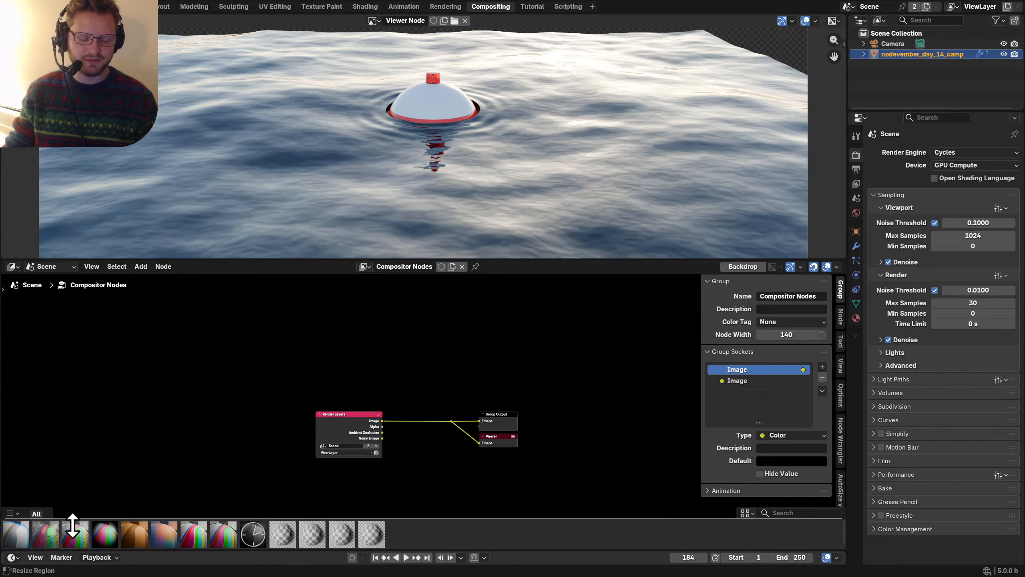
# Step: Hide the lower compositor's asset shelf and sidebar, and give the Image Editor above it more height
pyautogui.moveTo(73, 525); pyautogui.dragTo(67, 562)
pyautogui.click(751, 270)
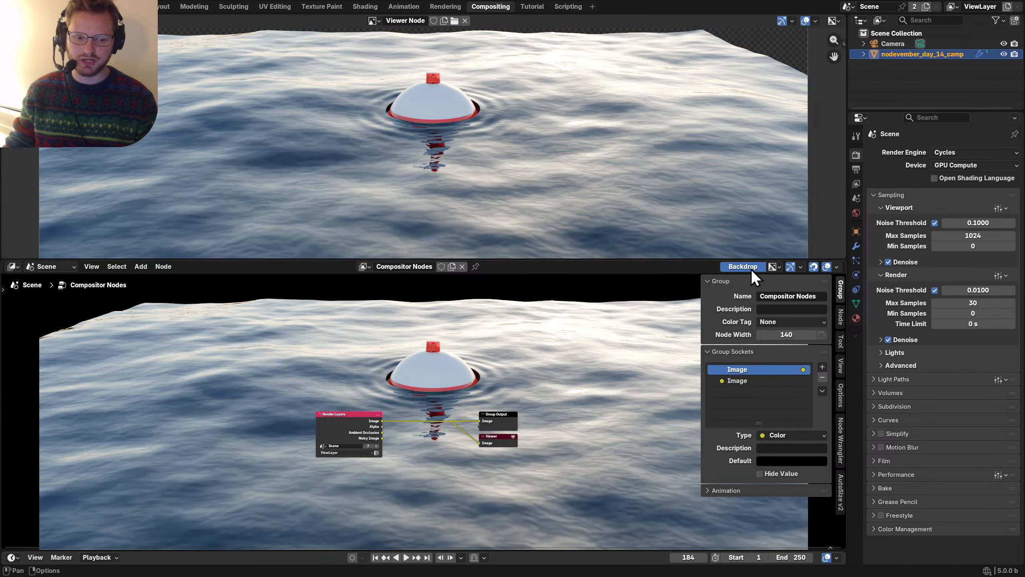
pyautogui.click(751, 270)
pyautogui.press('n')
pyautogui.moveTo(505, 259); pyautogui.dragTo(478, 420)
pyautogui.scroll(6, 444, 129)
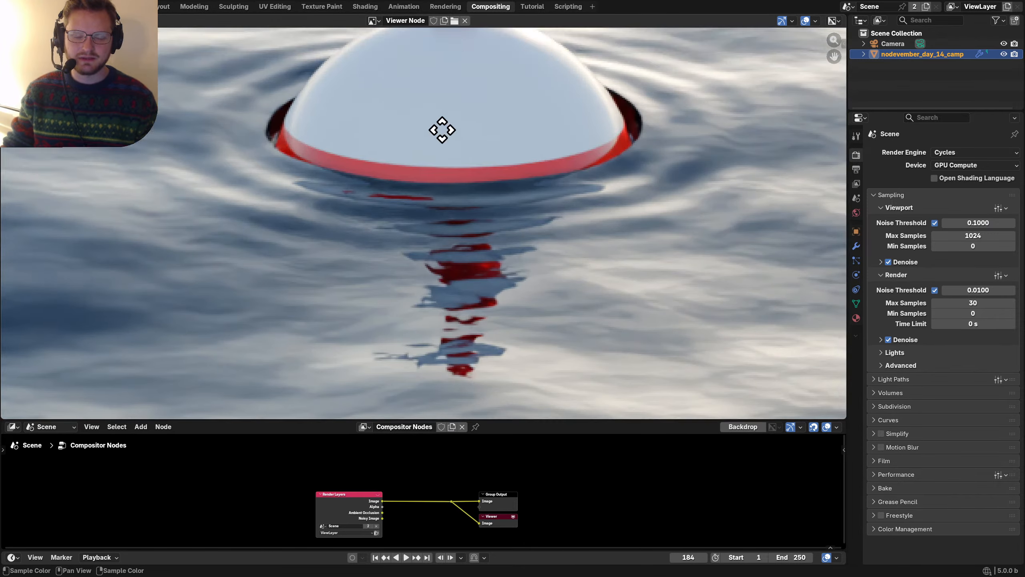
pyautogui.scroll(-8, 442, 129)
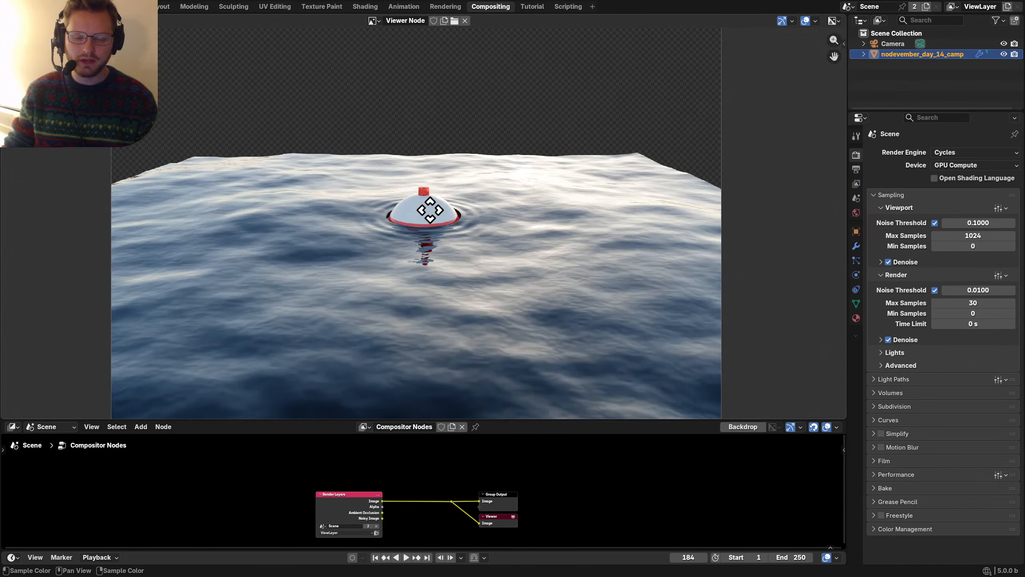
pyautogui.moveTo(430, 209); pyautogui.dragTo(430, 170, button='middle')
# Step: Save the file, move the Render Layers node farther from the outputs, and preview its Ambient Occlusion pass before viewing the Image again
pyautogui.moveTo(424, 492); pyautogui.dragTo(450, 460, button='middle')
pyautogui.scroll(4, 420, 471)
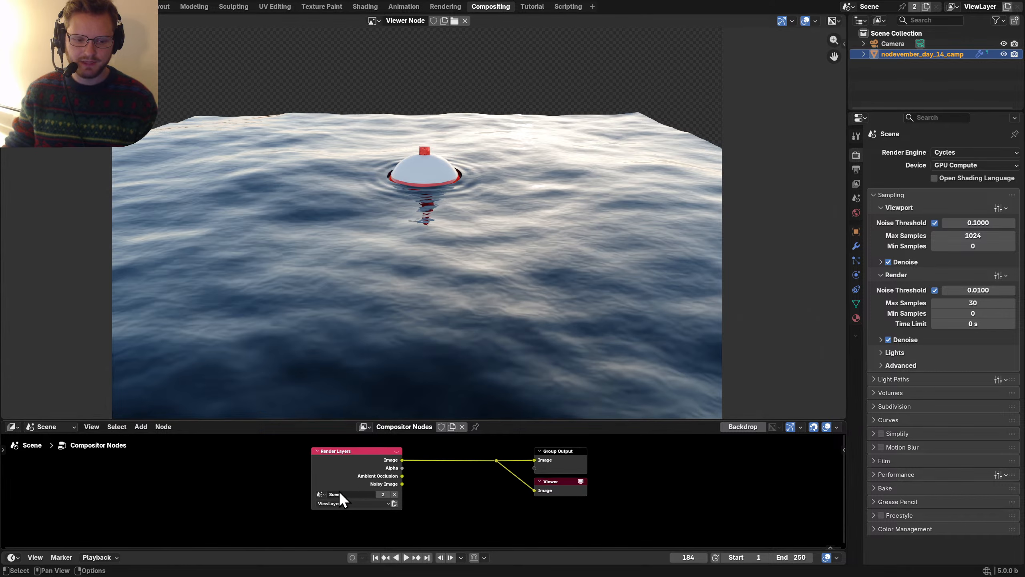
pyautogui.hotkey('ctrl', 's')
pyautogui.moveTo(368, 466); pyautogui.dragTo(220, 465)
pyautogui.keyDown('ctrl'); pyautogui.keyDown('shift'); pyautogui.click(202, 466); pyautogui.keyUp('shift'); pyautogui.keyUp('ctrl')
pyautogui.keyDown('ctrl'); pyautogui.keyDown('shift'); pyautogui.click(202, 466); pyautogui.keyUp('shift'); pyautogui.keyUp('ctrl')
pyautogui.keyDown('ctrl'); pyautogui.keyDown('shift'); pyautogui.click(202, 466); pyautogui.keyUp('shift'); pyautogui.keyUp('ctrl')
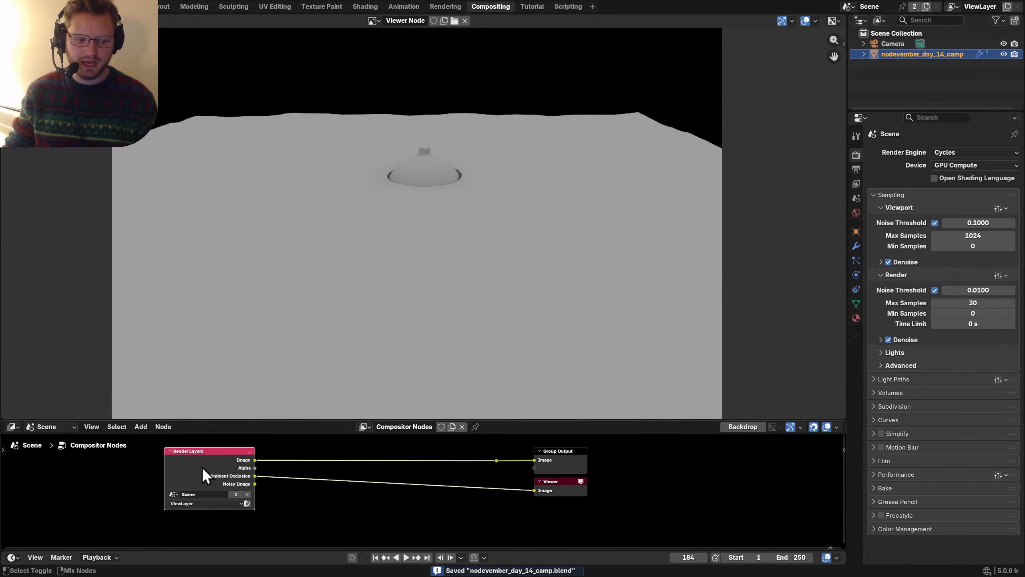
pyautogui.keyDown('ctrl'); pyautogui.keyDown('shift'); pyautogui.click(496, 461); pyautogui.keyUp('shift'); pyautogui.keyUp('ctrl')
# Step: Insert a Mix node on the link after Render Layers and set its data type to Color
pyautogui.hotkey('shift', 'a')
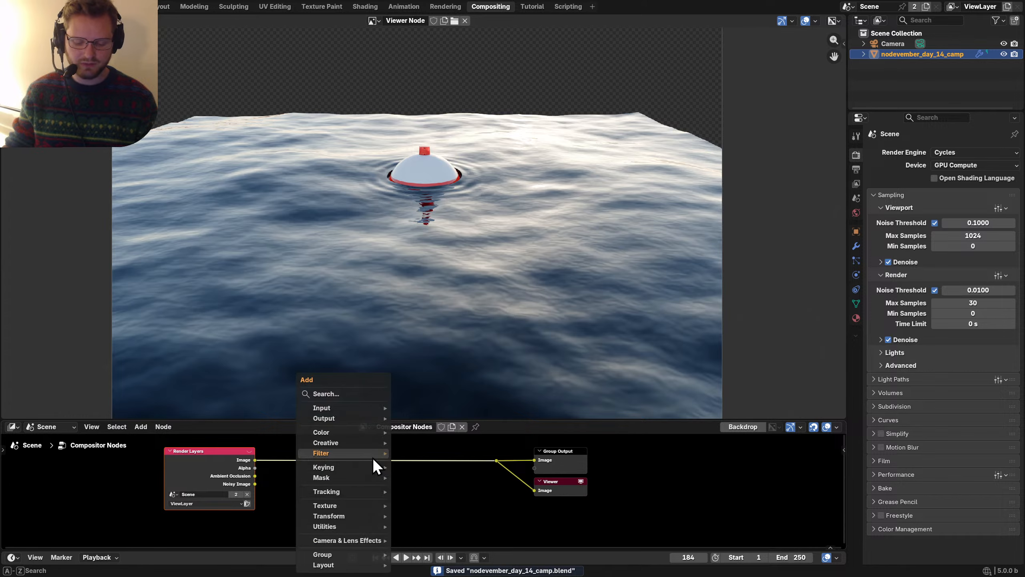
pyautogui.write('mi')
pyautogui.click(427, 467)
pyautogui.click(339, 448)
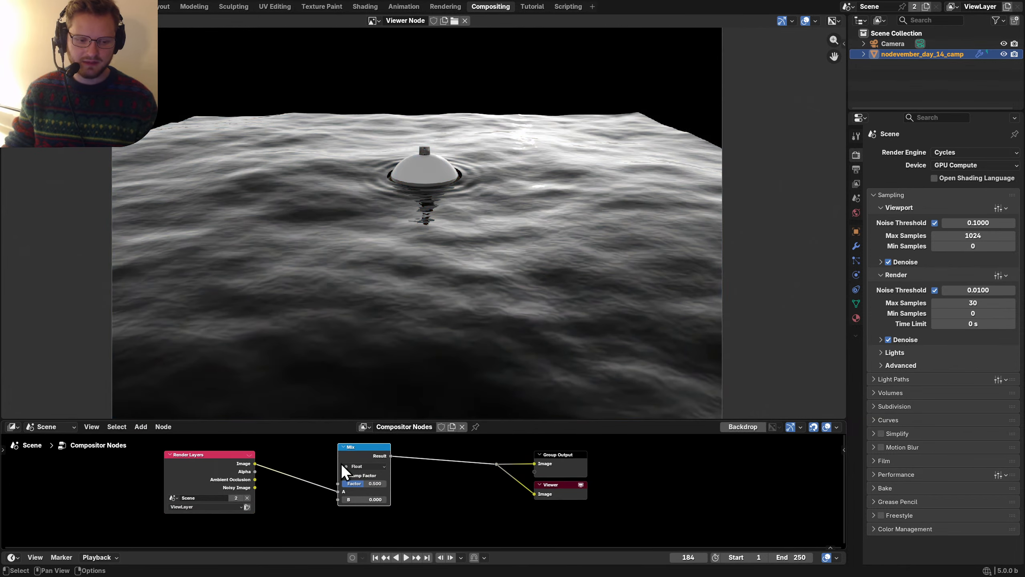
pyautogui.click(355, 467)
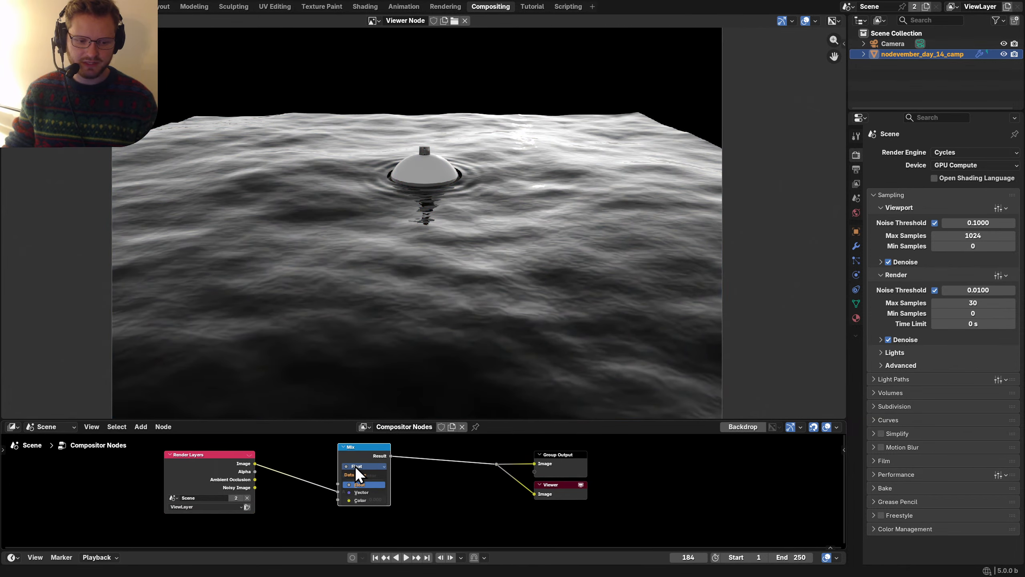
pyautogui.click(370, 500)
# Step: Connect the Render Layers Image to the Mix node's A input and Ambient Occlusion to its B input
pyautogui.moveTo(370, 500); pyautogui.dragTo(456, 439, button='middle')
pyautogui.moveTo(349, 443); pyautogui.dragTo(314, 488, button='middle')
pyautogui.scroll(1, 315, 487)
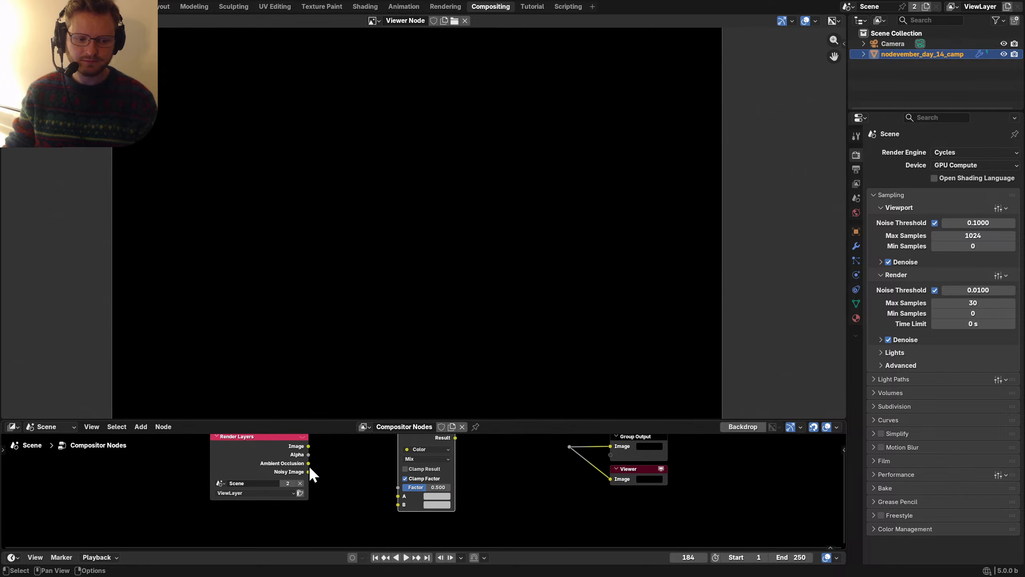
pyautogui.moveTo(308, 463); pyautogui.dragTo(398, 506)
pyautogui.moveTo(378, 420); pyautogui.dragTo(355, 374)
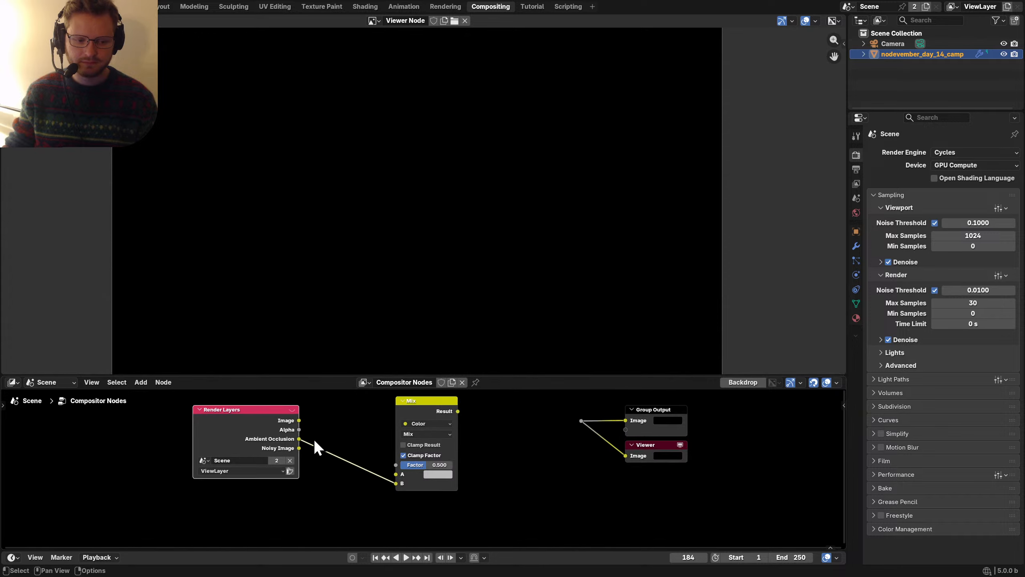
pyautogui.scroll(1, 314, 439)
pyautogui.moveTo(279, 409); pyautogui.dragTo(388, 473)
# Step: Set the Mix node's blending to Multiply with a factor of 0.5 and connect its result to the outputs' reroute
pyautogui.click(422, 428)
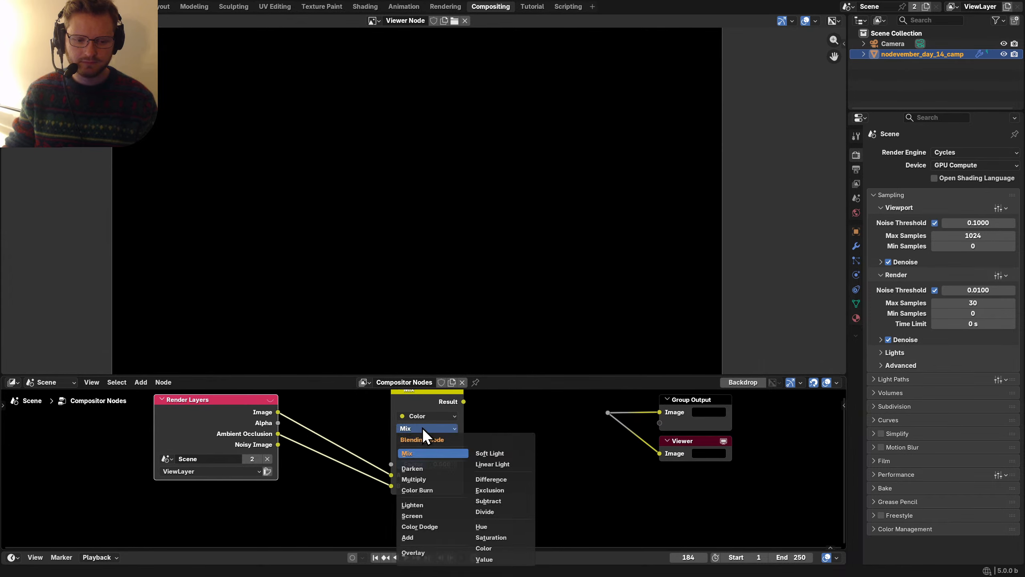
pyautogui.click(414, 479)
pyautogui.moveTo(464, 401); pyautogui.dragTo(601, 418)
pyautogui.moveTo(425, 464); pyautogui.dragTo(458, 465)
pyautogui.click(440, 467)
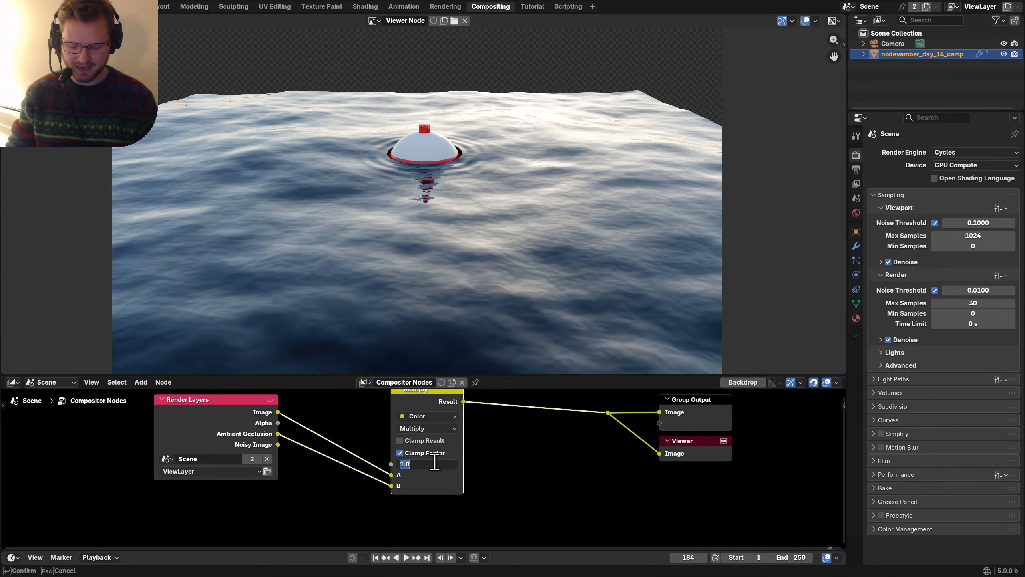
pyautogui.write('0.5')
pyautogui.press('Return')
# Step: Insert a Glare node between the Multiply node and the outputs
pyautogui.moveTo(503, 420); pyautogui.dragTo(434, 466, button='middle')
pyautogui.hotkey('shift', 'a')
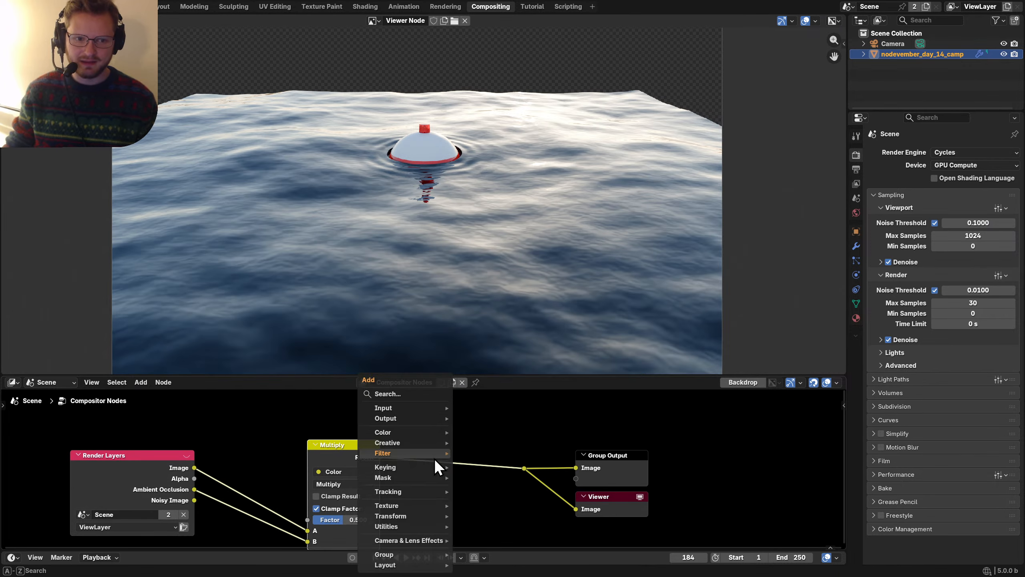
pyautogui.write('glare')
pyautogui.press('Return')
pyautogui.click(413, 443)
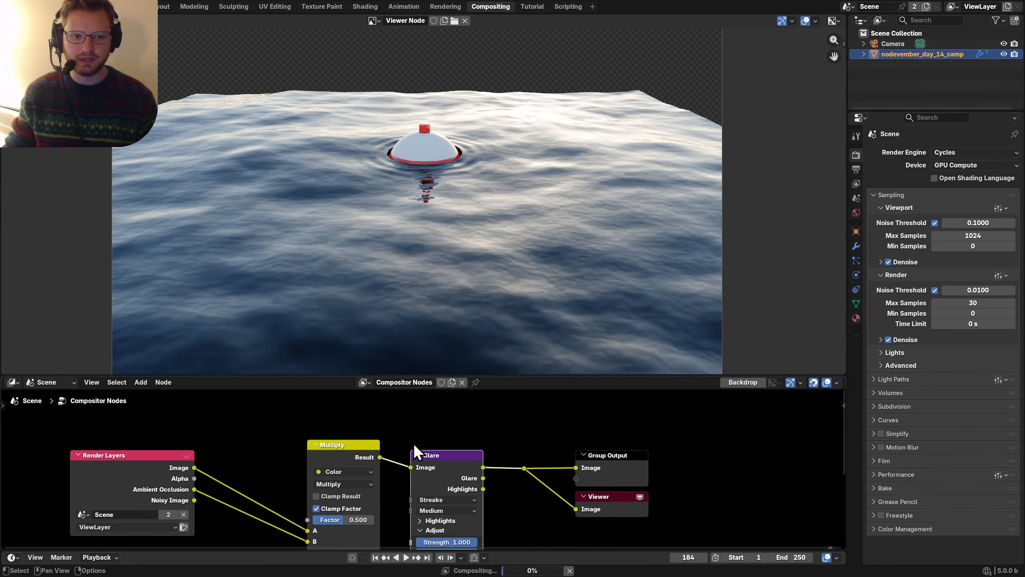
# Step: Preview the separate Glare output and set the Glare node's highlights threshold to 3
pyautogui.moveTo(437, 472); pyautogui.dragTo(412, 453, button='middle')
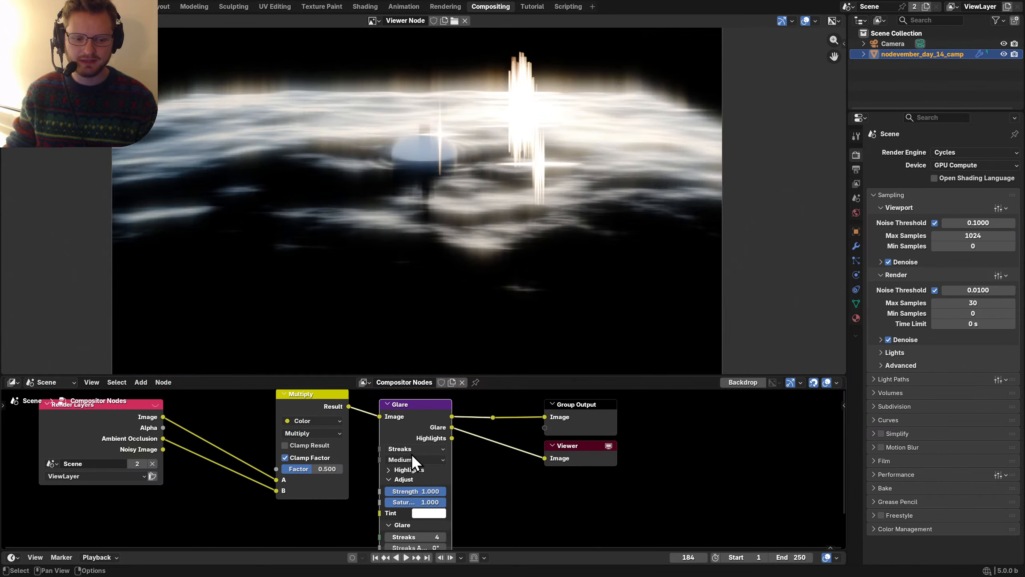
pyautogui.scroll(2, 412, 456)
pyautogui.click(400, 469)
pyautogui.moveTo(413, 483); pyautogui.dragTo(519, 483)
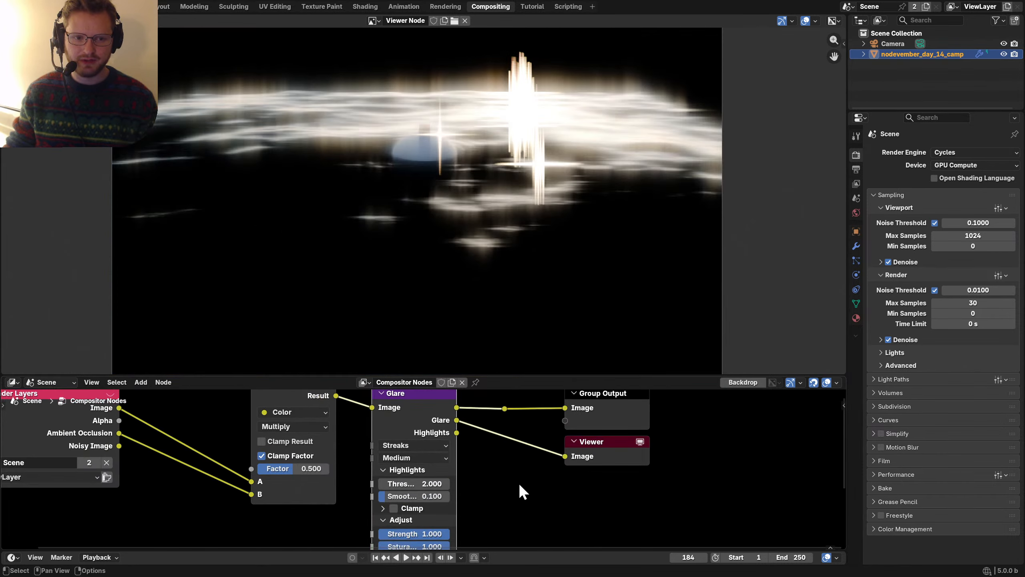
pyautogui.moveTo(413, 483); pyautogui.dragTo(524, 483)
pyautogui.click(419, 484)
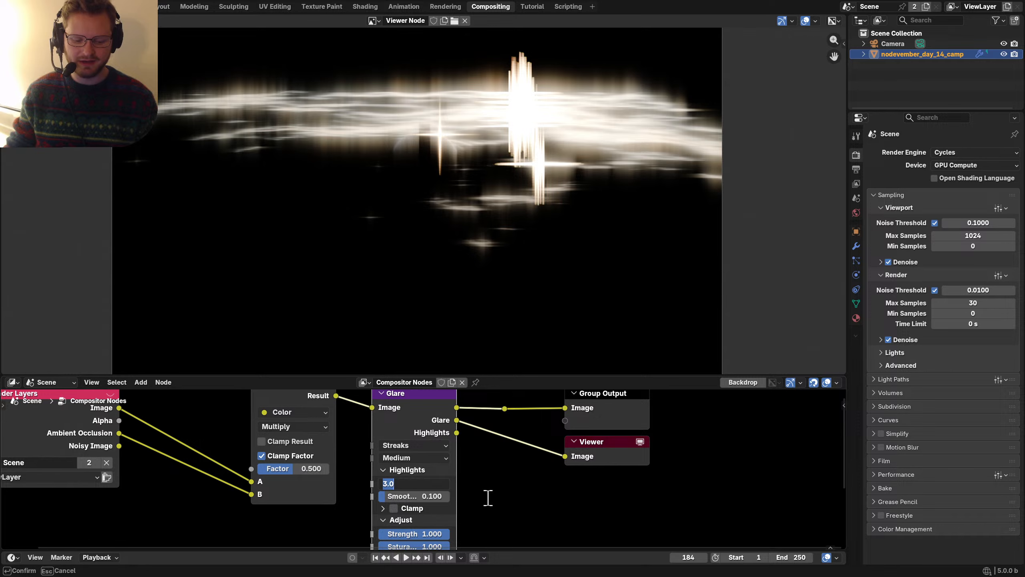
pyautogui.click(487, 496)
# Step: Change the glare type to Bloom and view the final composited image
pyautogui.moveTo(428, 512); pyautogui.dragTo(437, 467, button='middle')
pyautogui.moveTo(429, 433); pyautogui.dragTo(420, 476, button='middle')
pyautogui.click(401, 444)
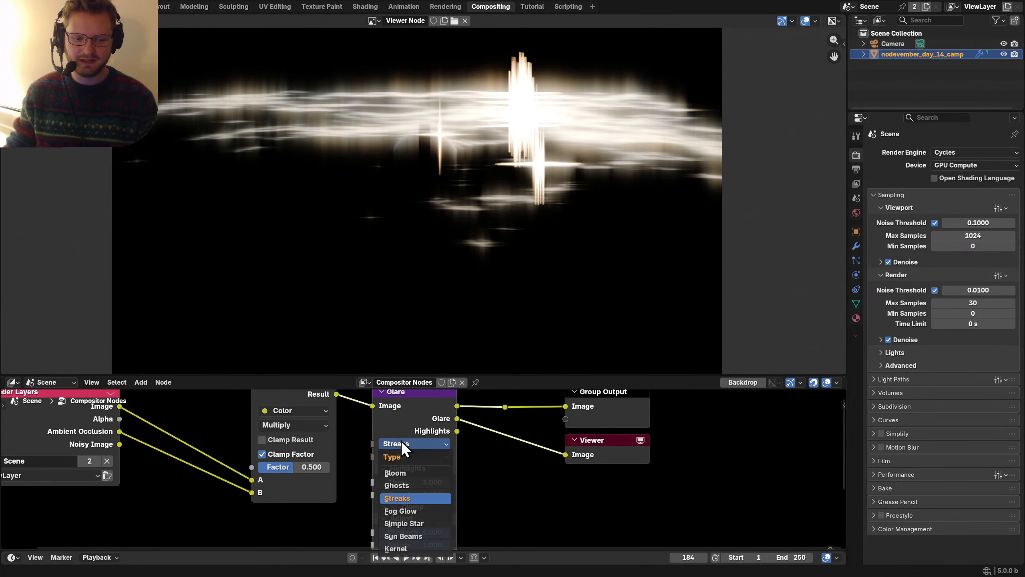
pyautogui.click(399, 471)
pyautogui.keyDown('ctrl'); pyautogui.keyDown('shift'); pyautogui.click(508, 409); pyautogui.keyUp('shift'); pyautogui.keyUp('ctrl')
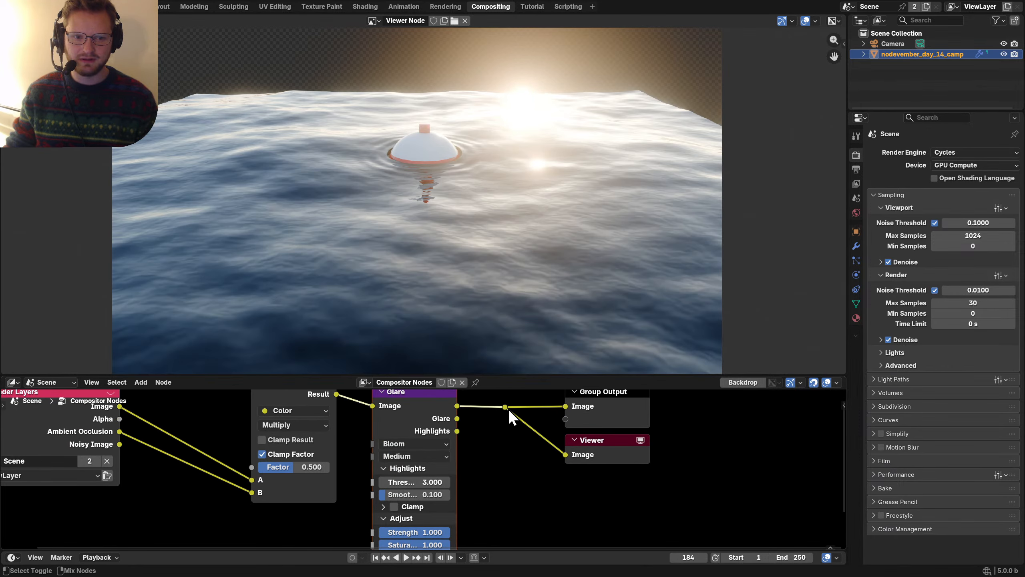
# Step: Set the Glare node's highlights threshold to 4 and its strength to 0.1
pyautogui.moveTo(427, 503); pyautogui.dragTo(423, 456, button='middle')
pyautogui.click(436, 455)
pyautogui.write('0.2')
pyautogui.press('Return')
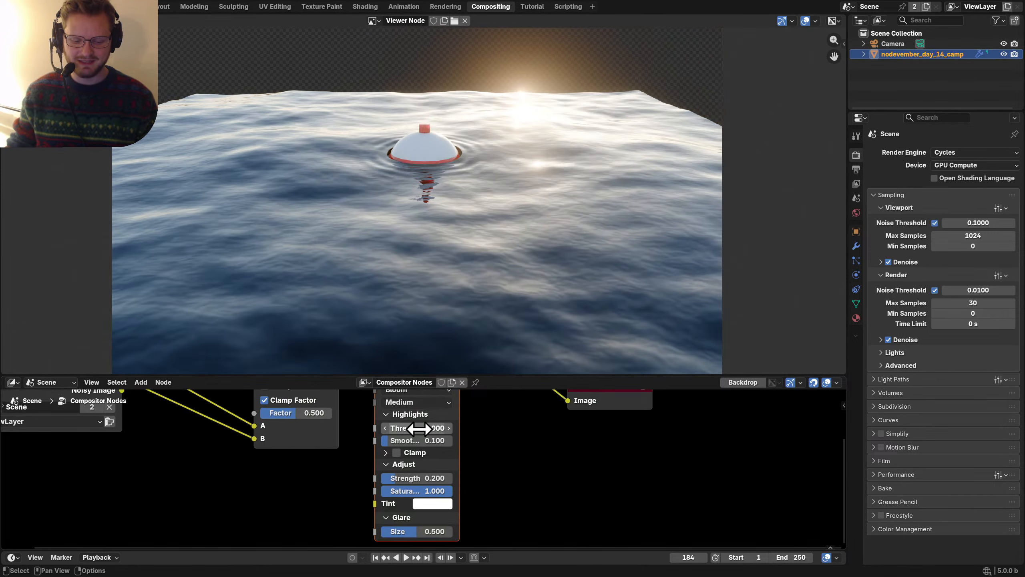
pyautogui.click(429, 481)
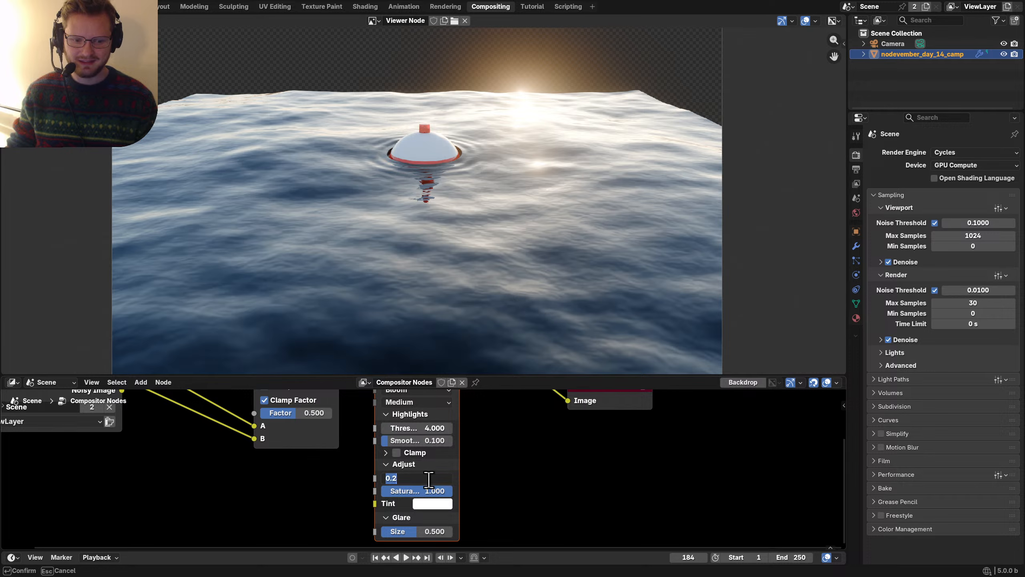
pyautogui.write('0.1')
pyautogui.press('Return')
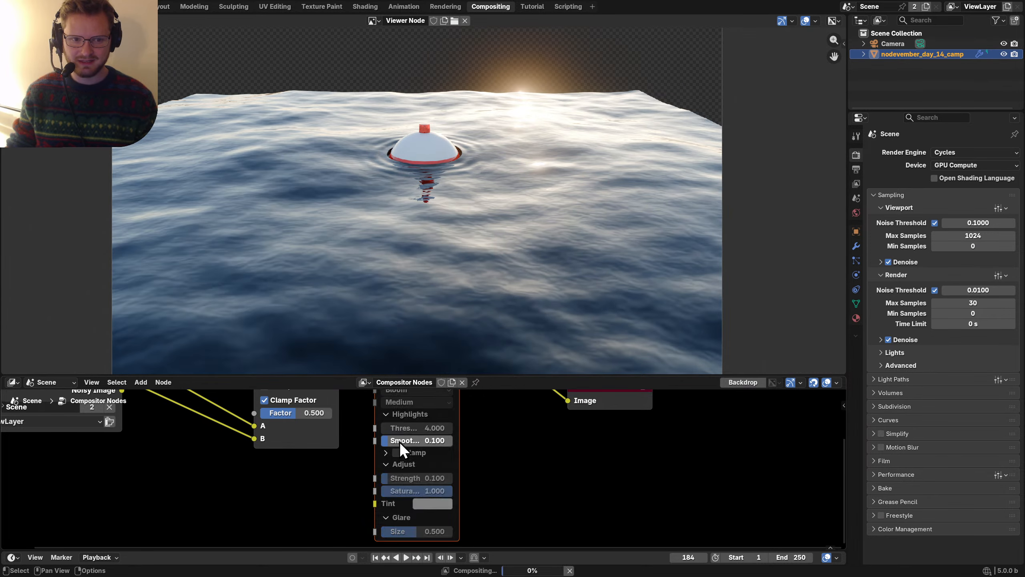
# Step: Move the Group Output, Viewer and their reroute farther away from the Glare node to make room
pyautogui.scroll(-3, 464, 436)
pyautogui.moveTo(559, 469); pyautogui.dragTo(460, 428)
pyautogui.press('g')
pyautogui.click(606, 426)
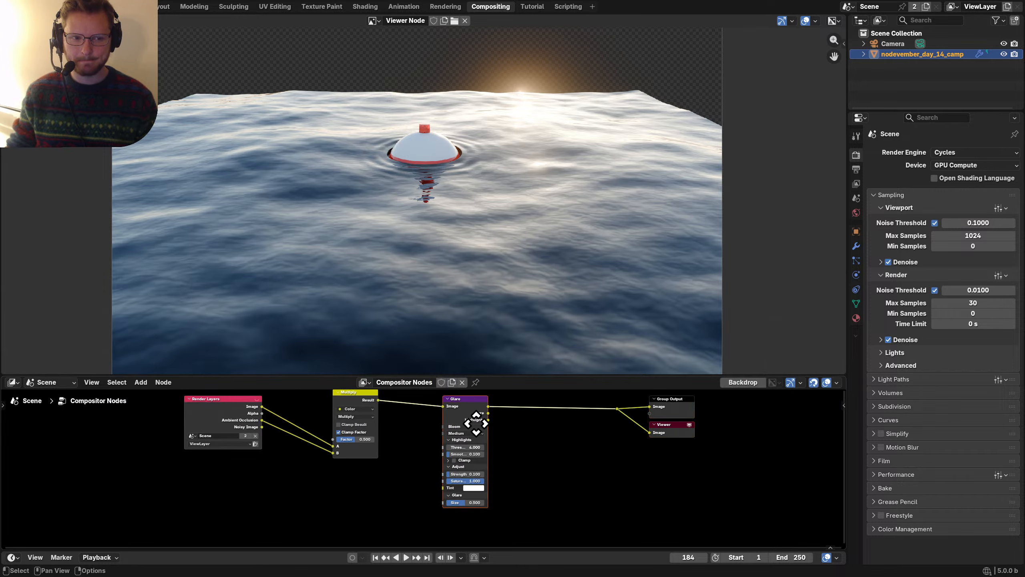
# Step: Insert an Alpha Over node between the Multiply and Glare nodes
pyautogui.scroll(2, 464, 440)
pyautogui.hotkey('shift', 'a')
pyautogui.write('alpha')
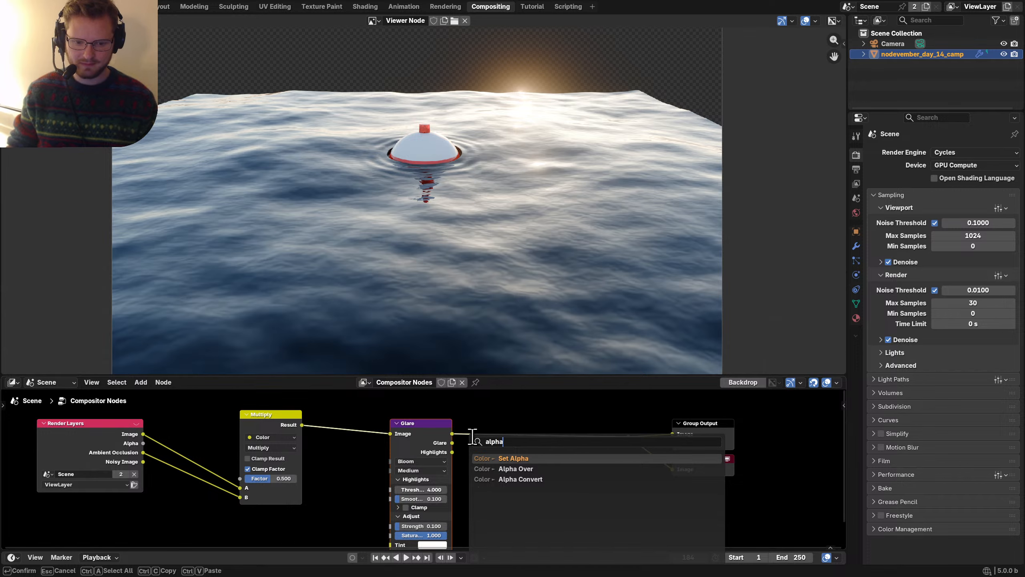
pyautogui.press('Down')
pyautogui.press('Return')
pyautogui.click(322, 422)
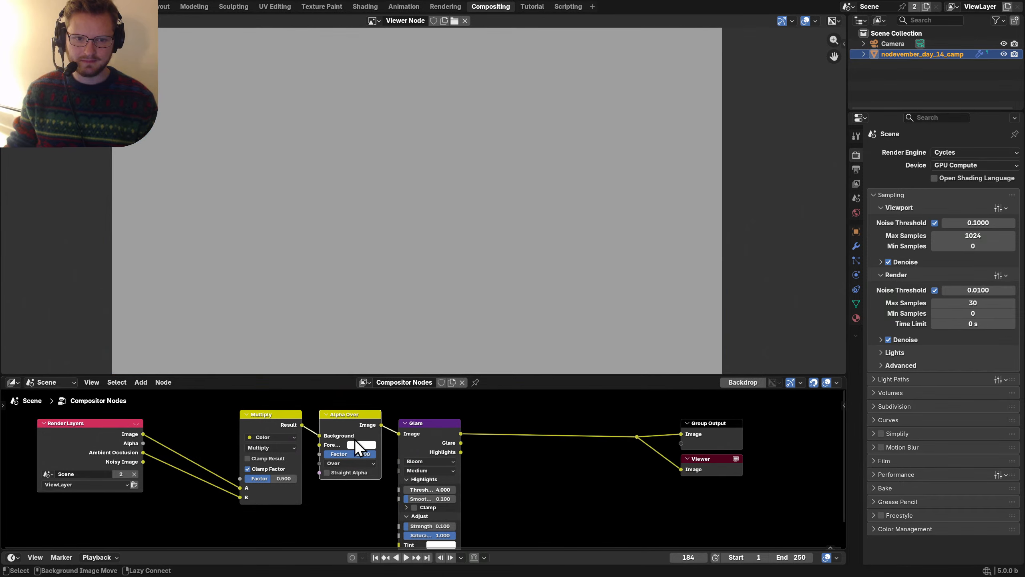
# Step: Feed the Multiply result into the Alpha Over node's foreground and darken its background colour to grey
pyautogui.scroll(2, 367, 456)
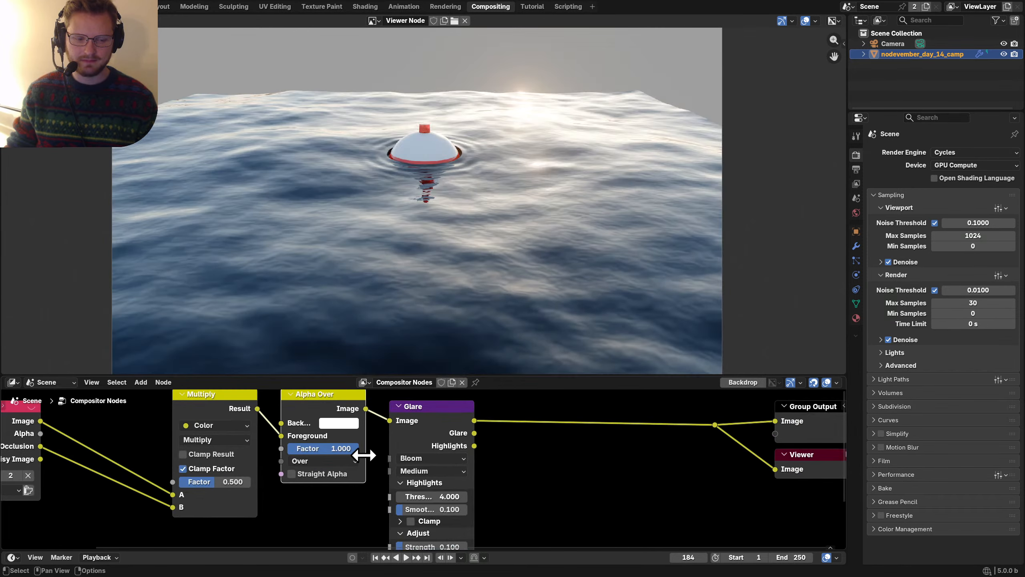
pyautogui.click(346, 425)
pyautogui.moveTo(430, 260)
pyautogui.mouseDown()
pyautogui.moveTo(430, 286)
pyautogui.moveTo(430, 266)
pyautogui.mouseUp()
pyautogui.scroll(-2, 632, 205)
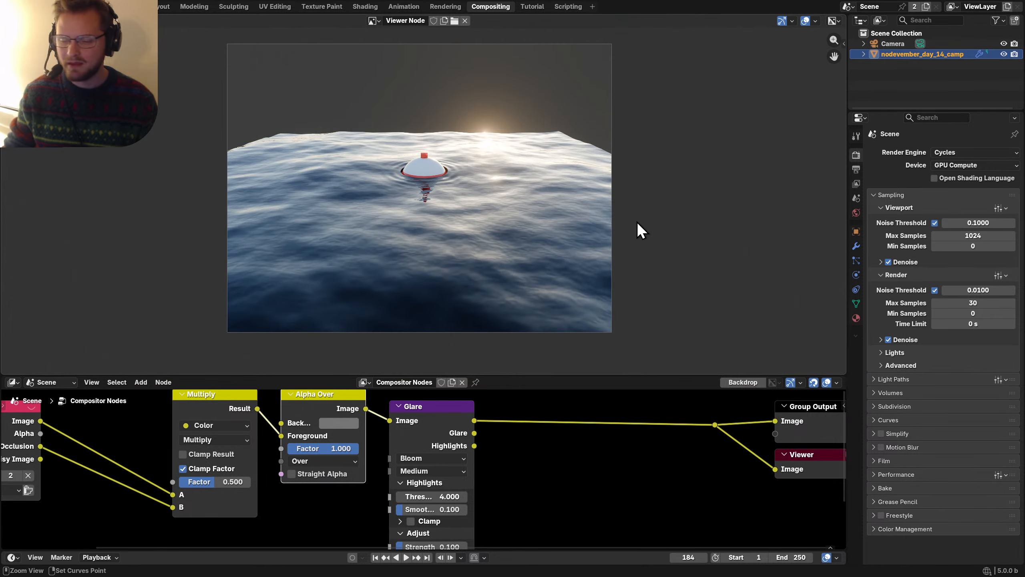
# Step: Expand the render's Color Management settings and save the file
pyautogui.click(913, 529)
pyautogui.scroll(-5, 920, 497)
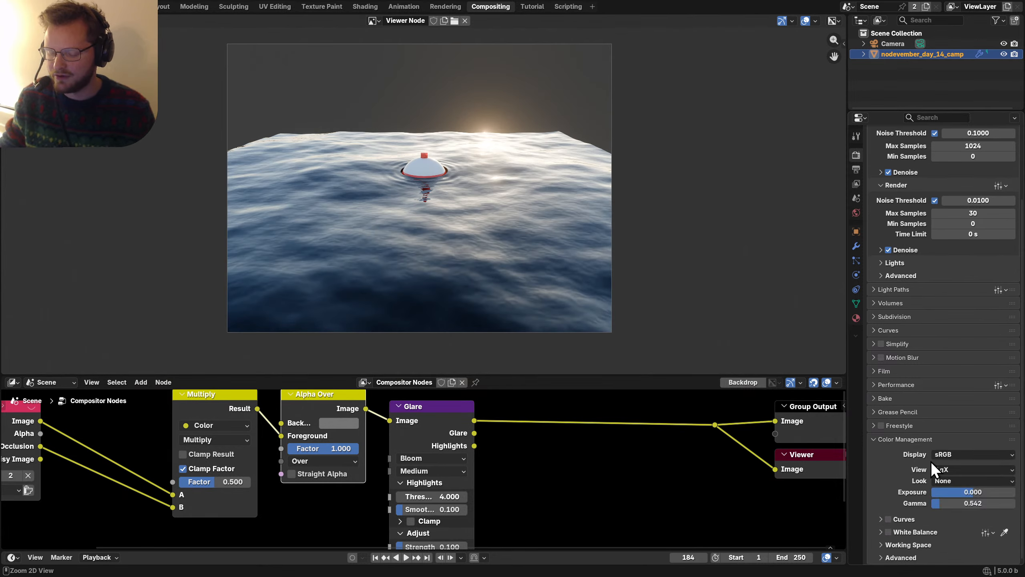
pyautogui.hotkey('ctrl', 's')
# Step: Try the Standard, Khronos PBR Neutral and ACES 2.0 view transforms, undoing each one
pyautogui.click(949, 468)
pyautogui.click(945, 364)
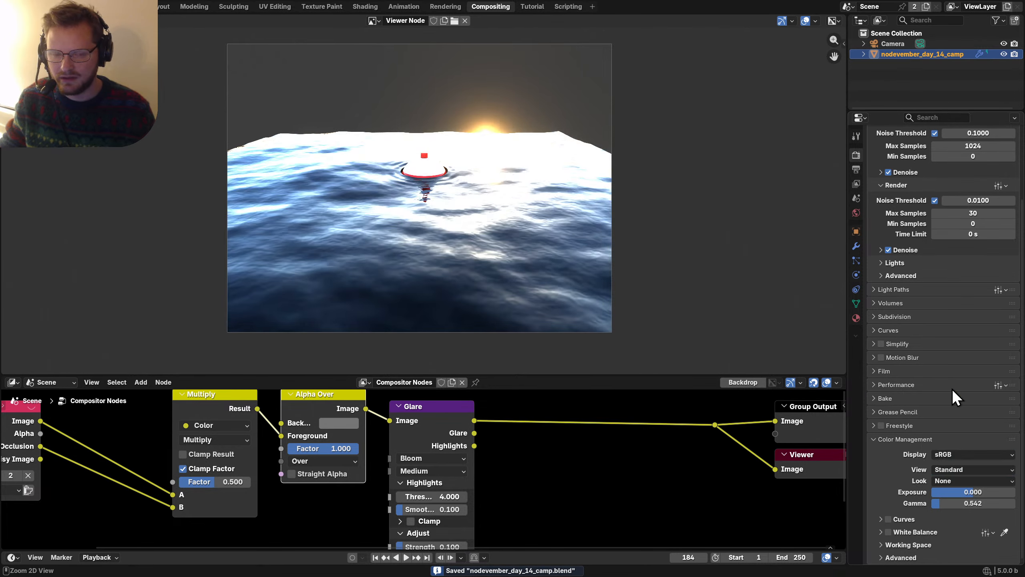
pyautogui.hotkey('ctrl', 'z')
pyautogui.click(945, 472)
pyautogui.click(948, 401)
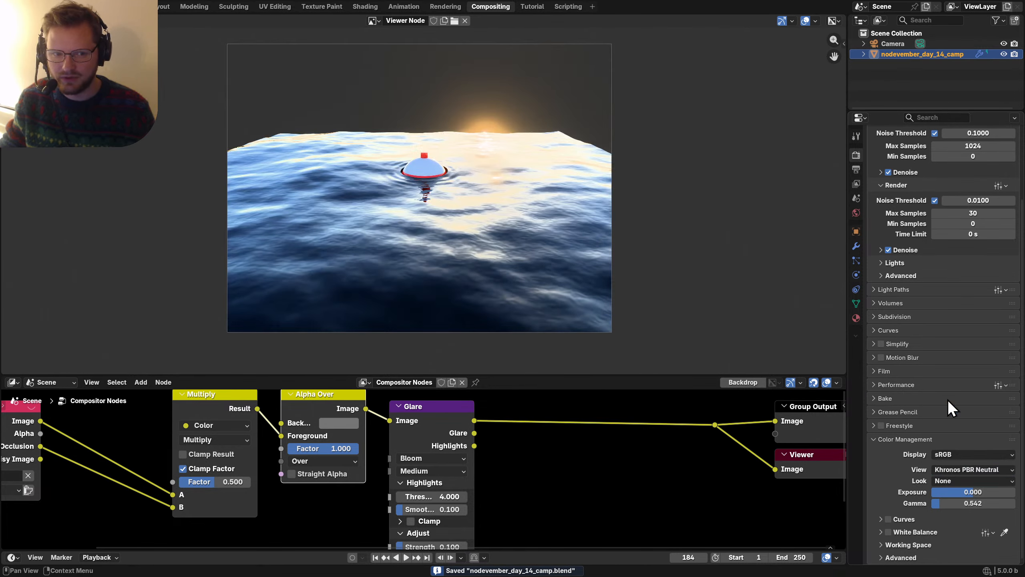
pyautogui.hotkey('ctrl', 'z')
pyautogui.click(951, 469)
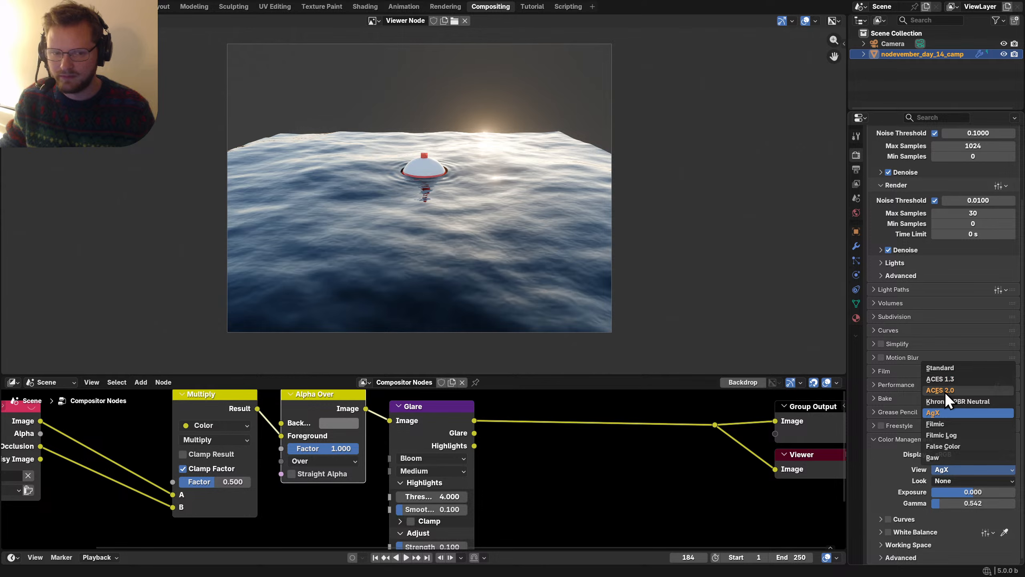
pyautogui.click(945, 390)
pyautogui.hotkey('ctrl', 'z')
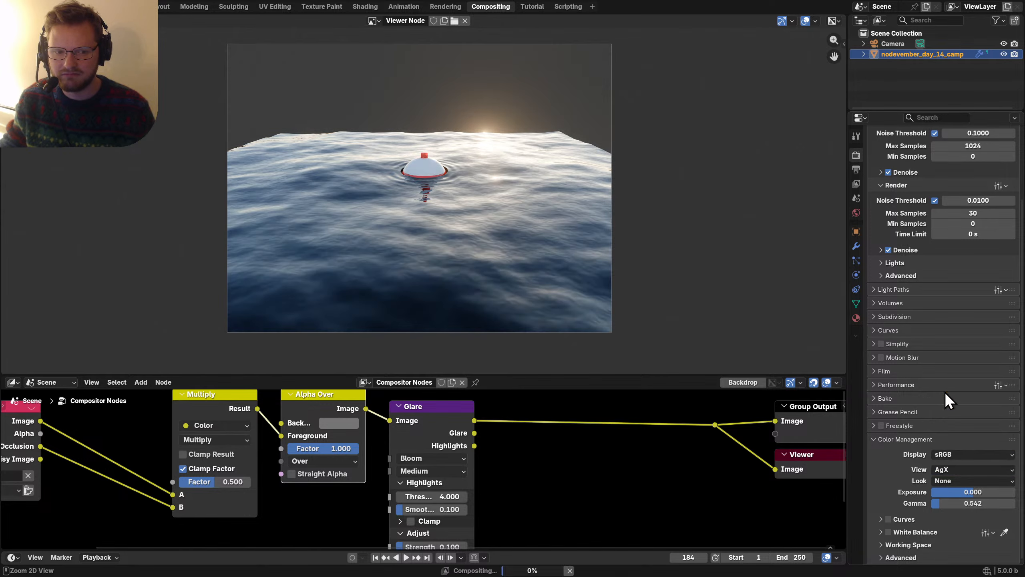
pyautogui.hotkey('ctrl', 'shift', 'z')
pyautogui.hotkey('ctrl', 'z')
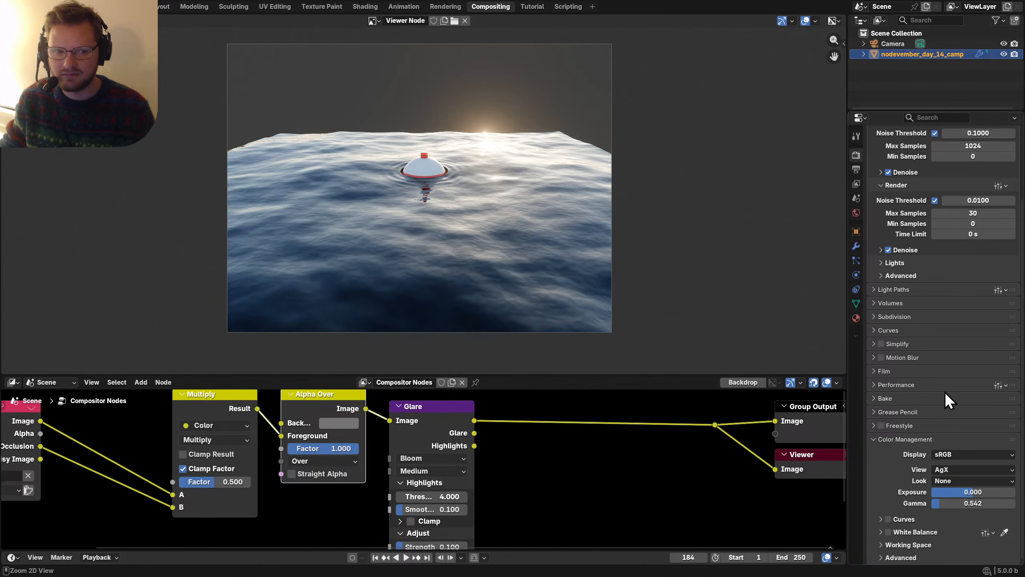
# Step: Try white balance temperatures of 9000 K and 4000 K, and turn white balance back off
pyautogui.scroll(1, 569, 267)
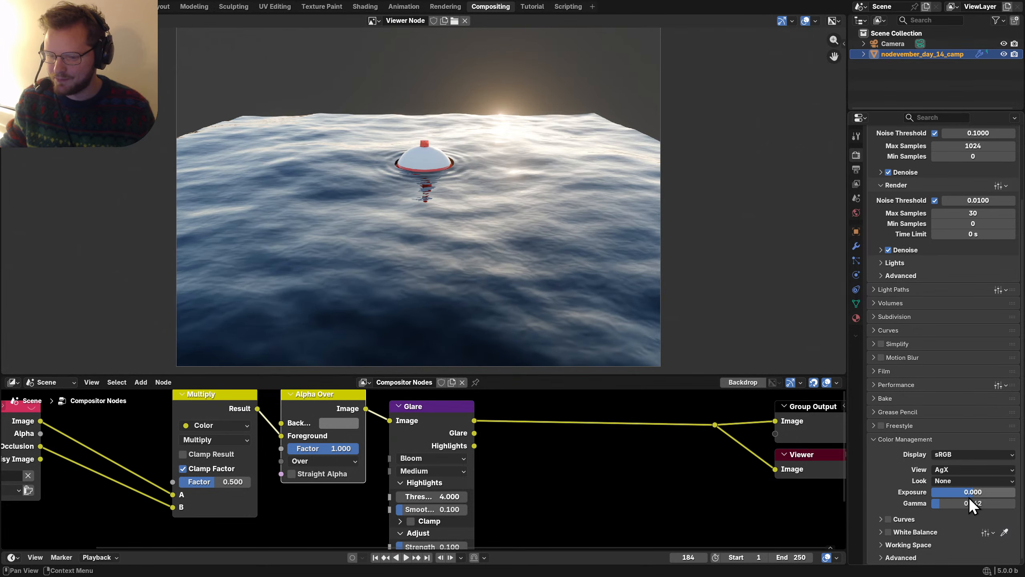
pyautogui.click(889, 534)
pyautogui.click(915, 531)
pyautogui.scroll(-2, 916, 531)
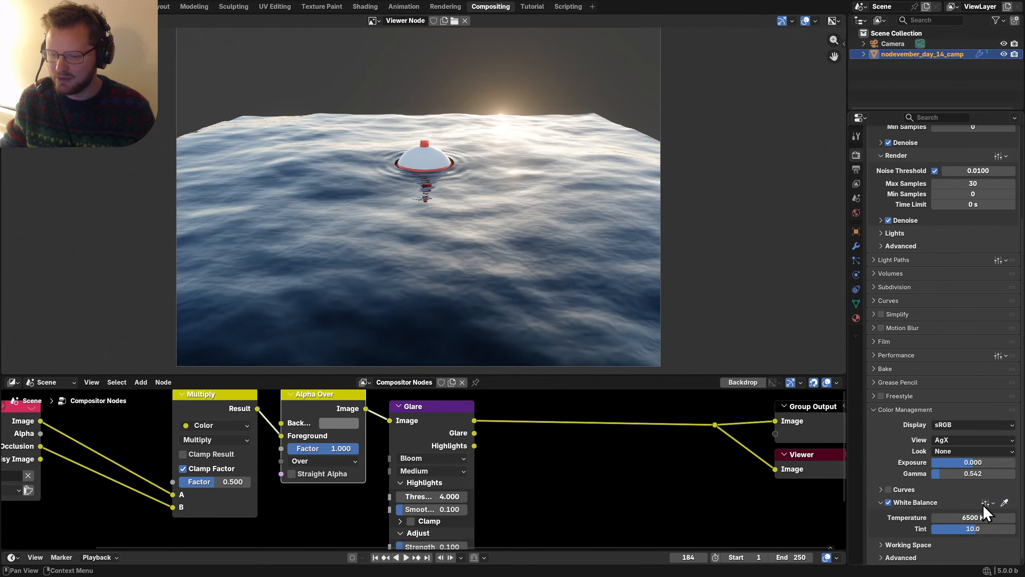
pyautogui.moveTo(981, 517); pyautogui.dragTo(976, 517)
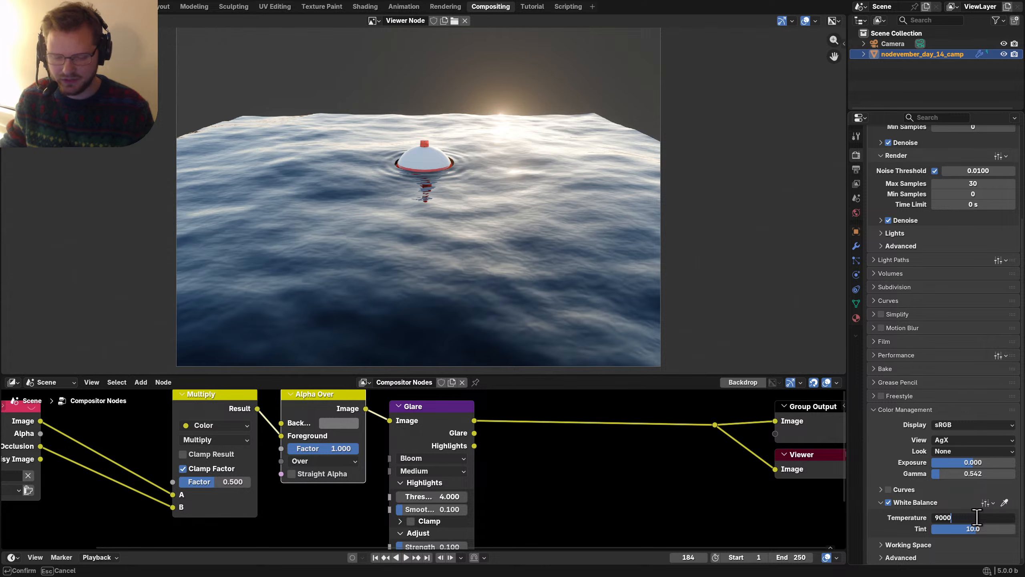
pyautogui.press('Return')
pyautogui.click(976, 517)
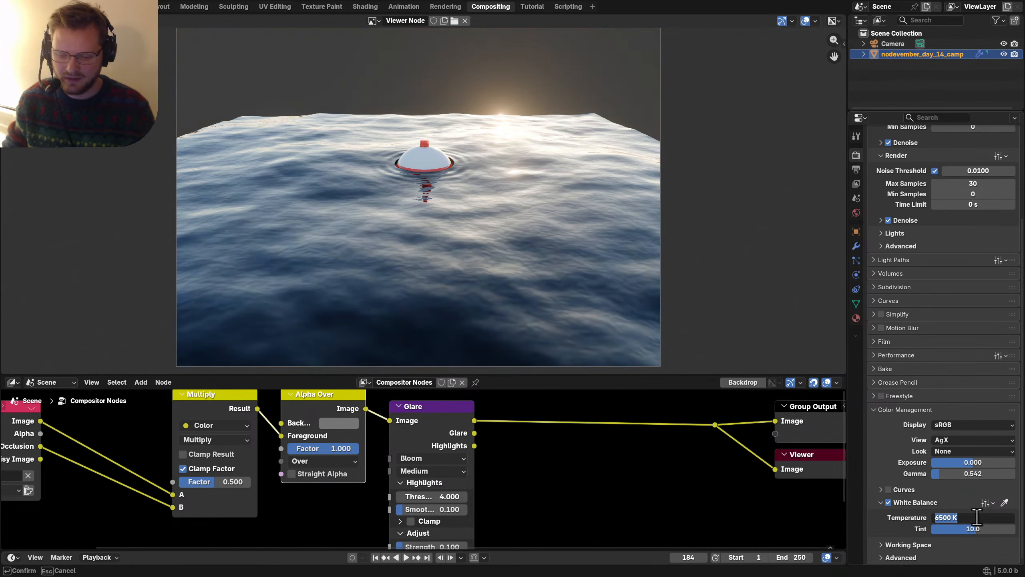
pyautogui.write('4000')
pyautogui.press('Return')
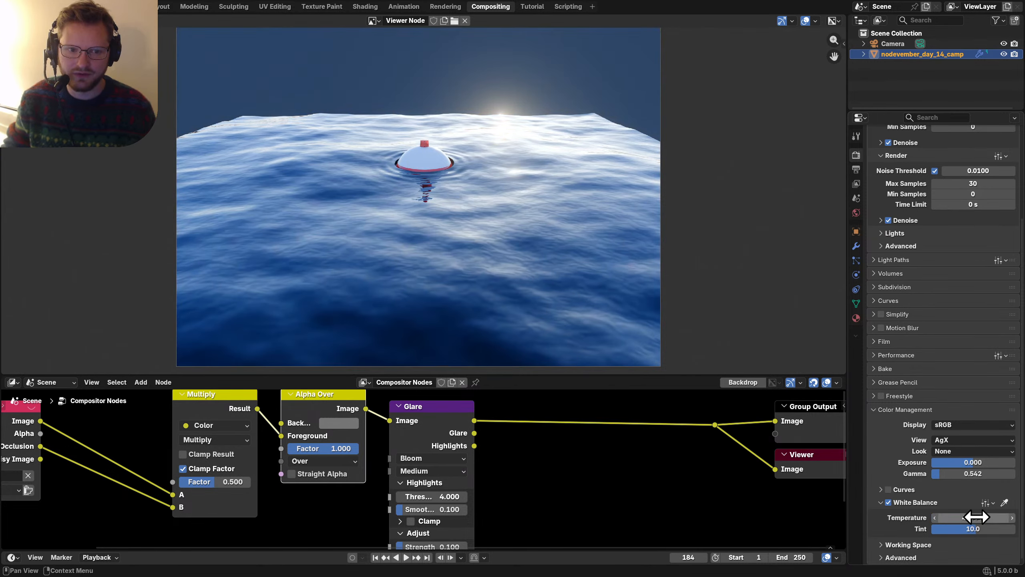
pyautogui.hotkey('ctrl', 'z')
pyautogui.click(888, 501)
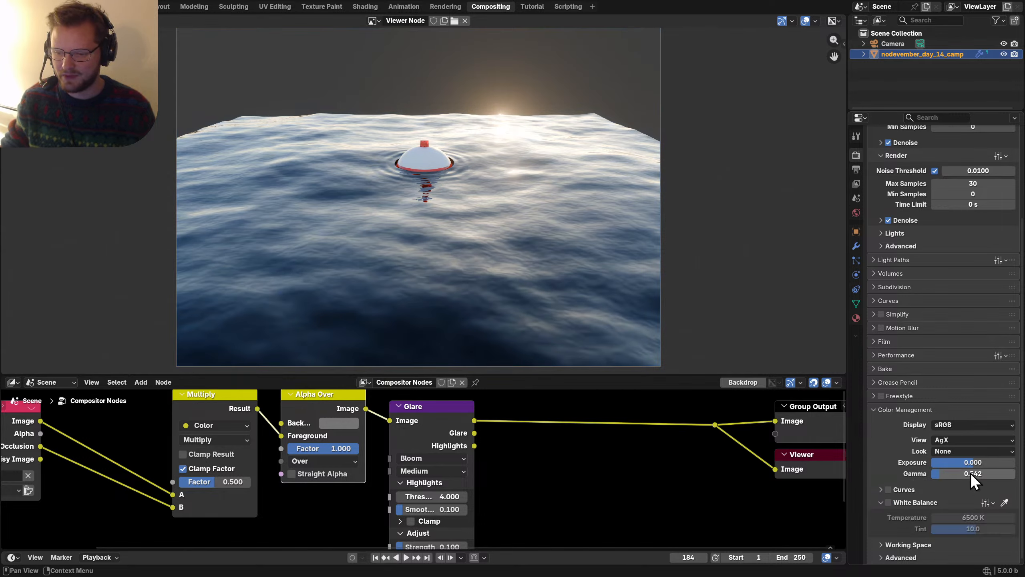
# Step: Adjust the colour management exposure to about -0.703 and the gamma to about 0.589
pyautogui.moveTo(981, 462); pyautogui.dragTo(957, 474)
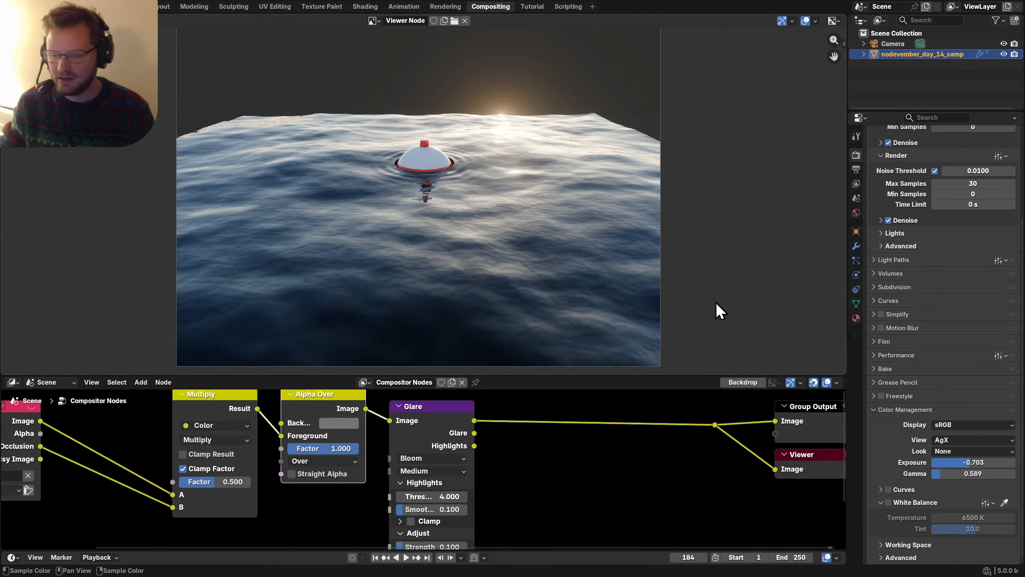
pyautogui.scroll(5, 407, 273)
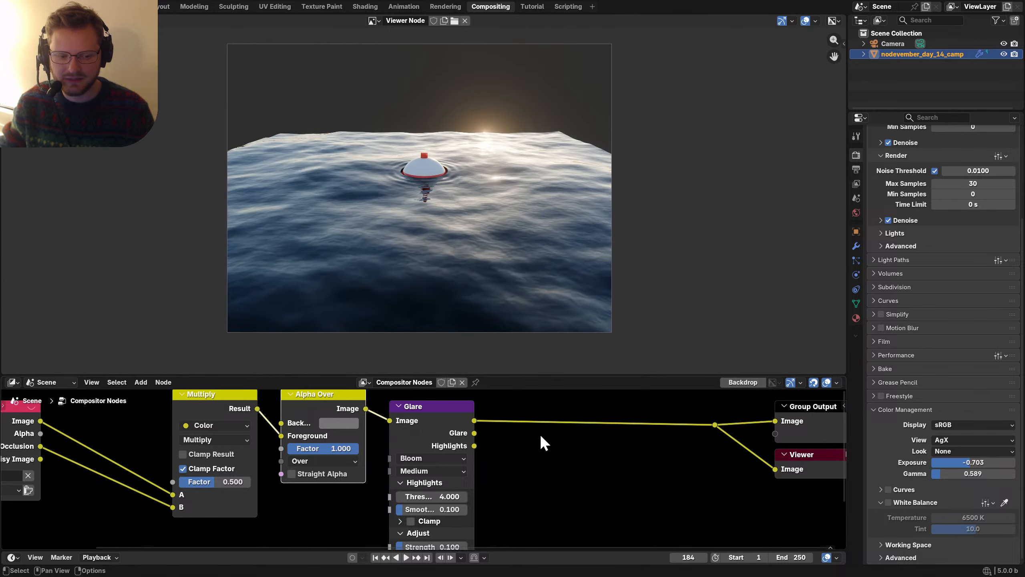
# Step: Insert a Vignette node between the Glare node and the outputs
pyautogui.scroll(-3, 557, 443)
pyautogui.moveTo(580, 454); pyautogui.dragTo(466, 448, button='middle')
pyautogui.scroll(2, 465, 448)
pyautogui.hotkey('shift', 'a')
pyautogui.moveTo(466, 448)
pyautogui.write('vigne')
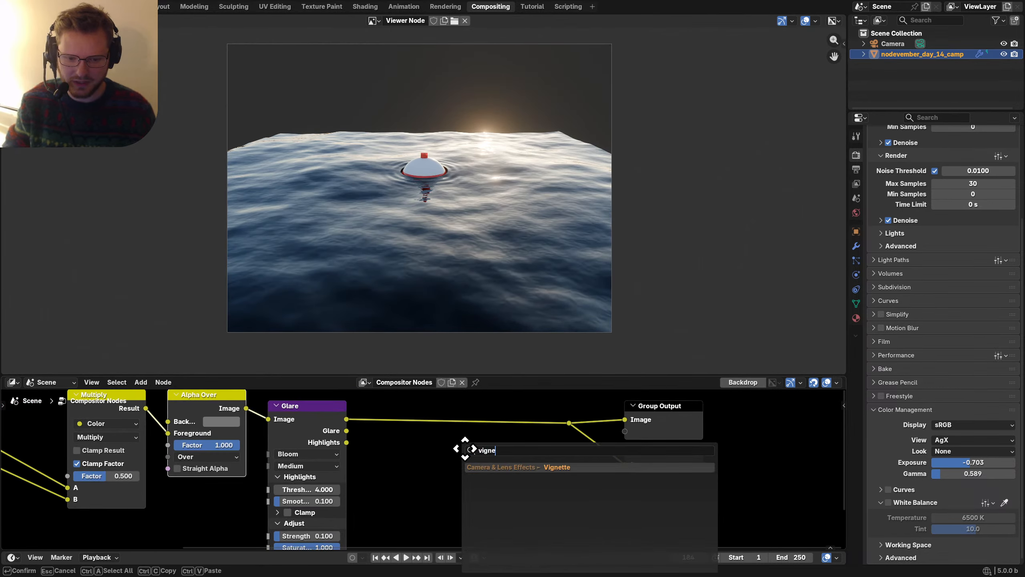
pyautogui.press('Return')
pyautogui.click(408, 432)
pyautogui.scroll(1, 408, 434)
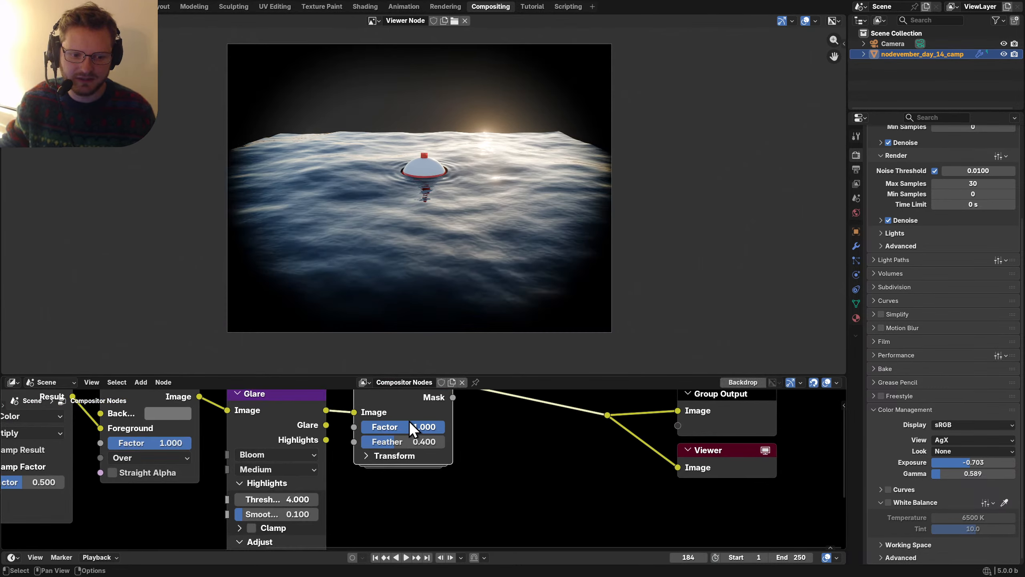
# Step: Set the Vignette node's factor to 0.25 and check the composited image
pyautogui.click(412, 425)
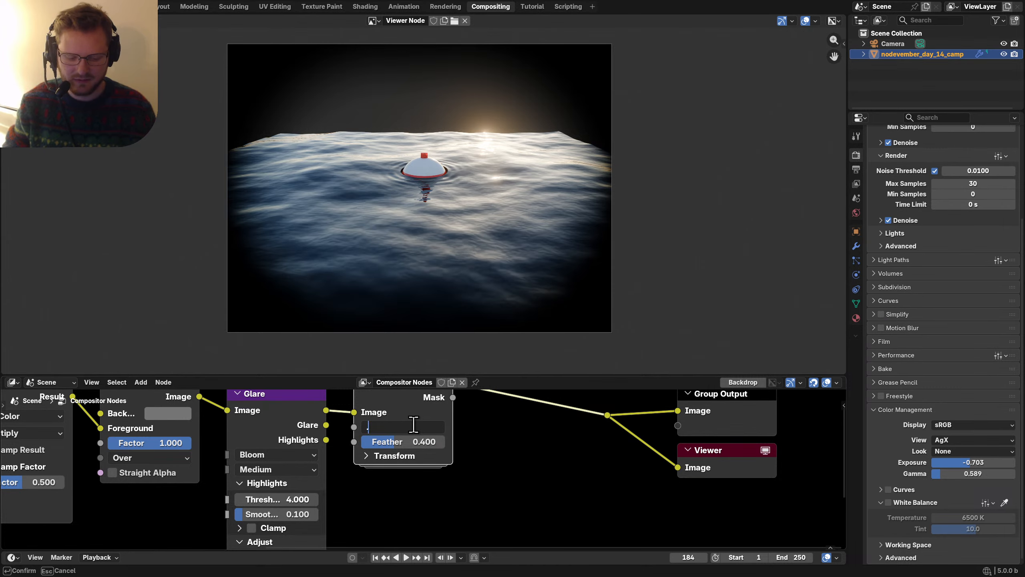
pyautogui.write('.25')
pyautogui.press('Return')
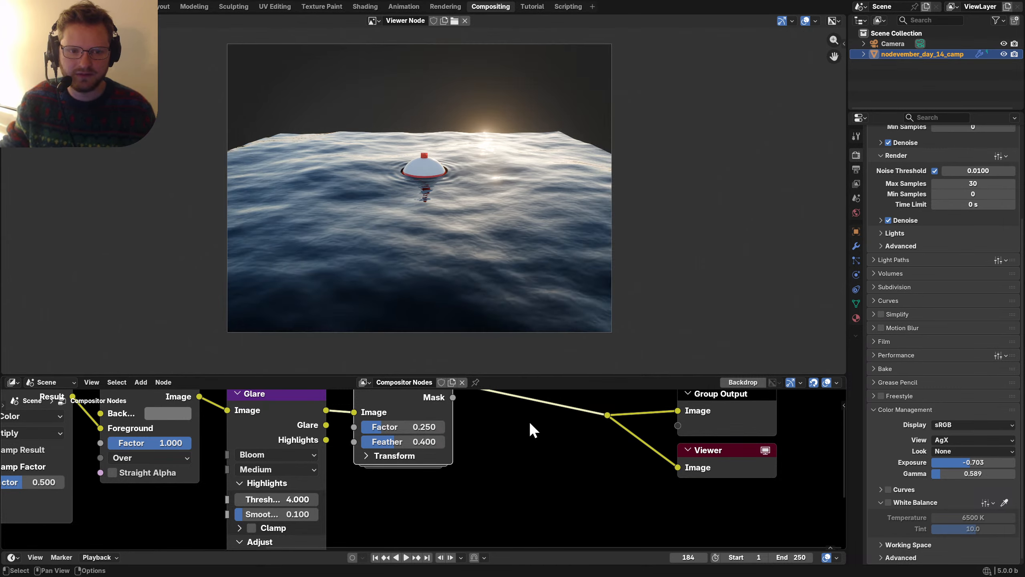
pyautogui.scroll(3, 483, 220)
pyautogui.scroll(-2, 484, 220)
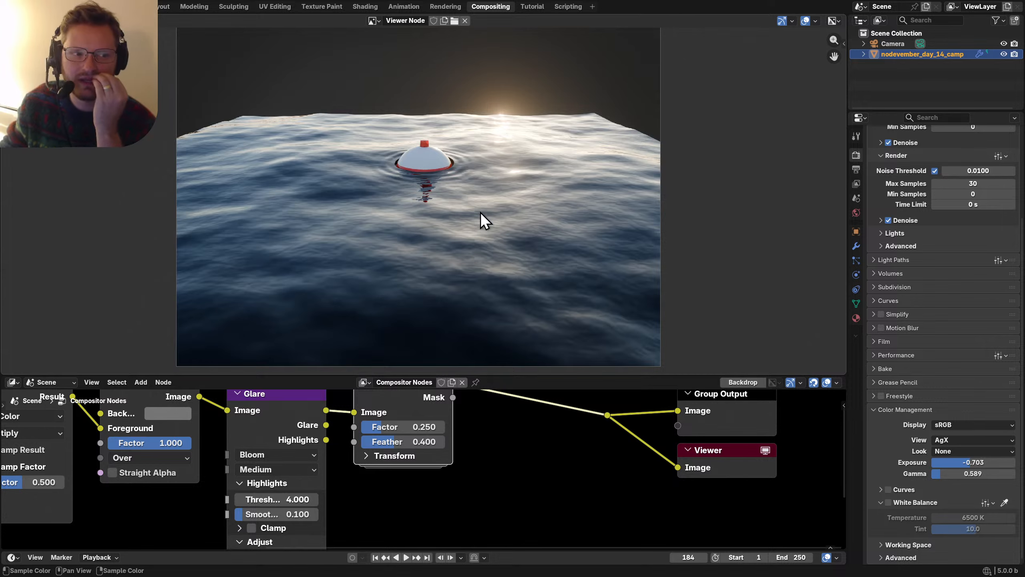
# Step: In the Layout workspace, lock the camera to the view and orbit it to look diagonally across the water plane
pyautogui.click(159, 12)
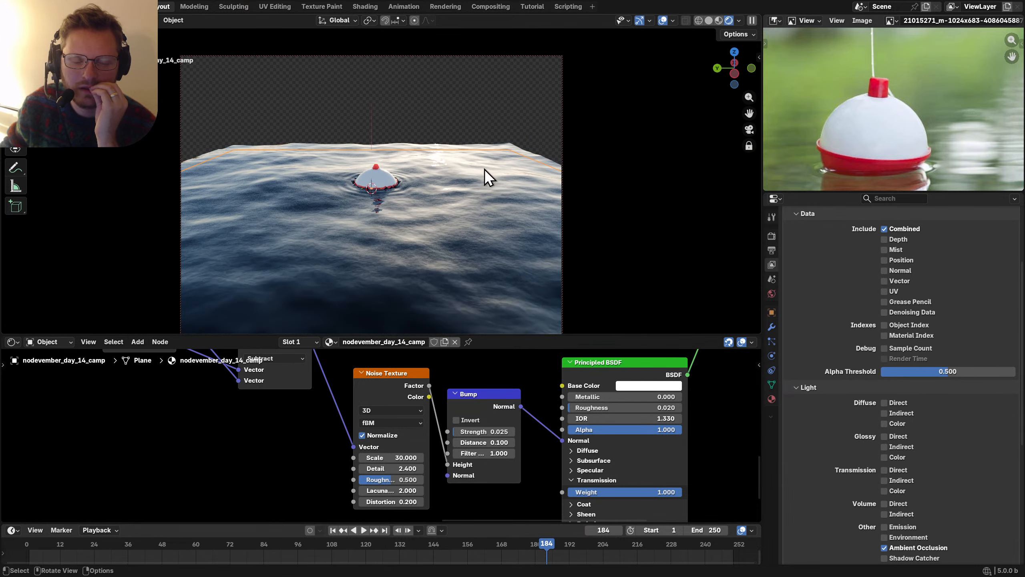
pyautogui.scroll(-2, 454, 154)
pyautogui.click(750, 146)
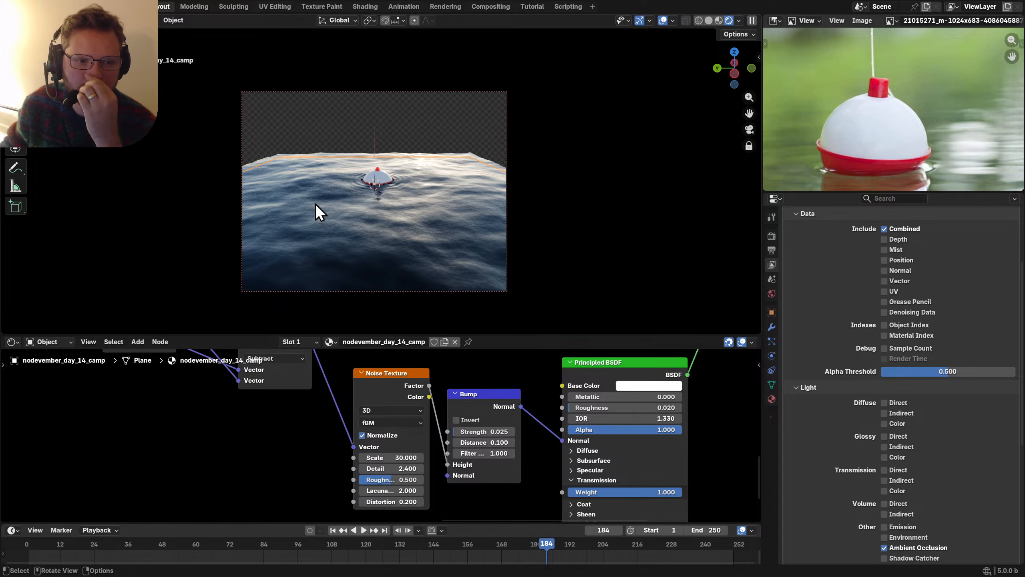
pyautogui.moveTo(319, 212); pyautogui.dragTo(432, 219, button='middle')
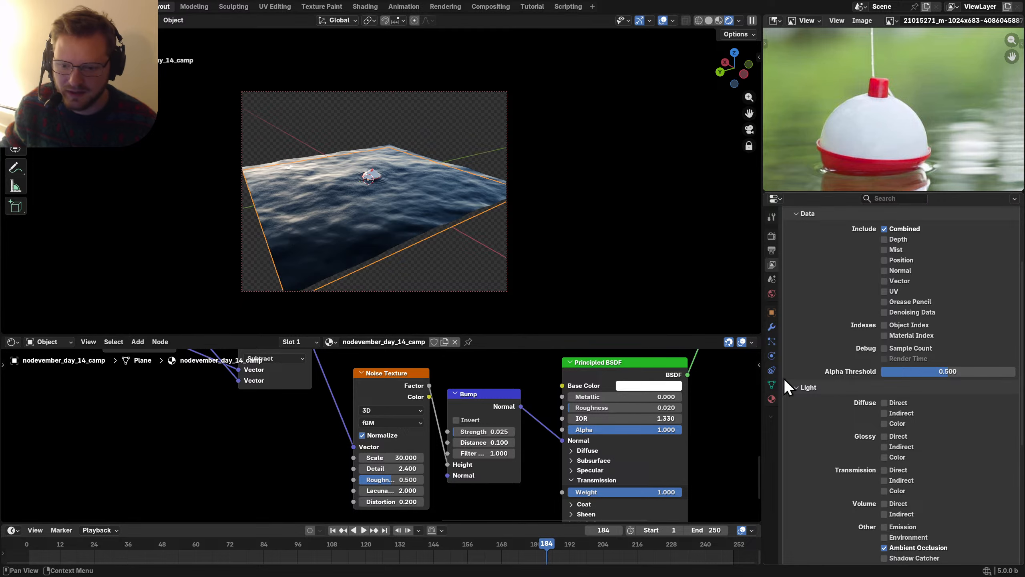
# Step: Show the Outliner in place of the reference image, open the Camera's lens settings and save the file
pyautogui.click(778, 22)
pyautogui.press('o')
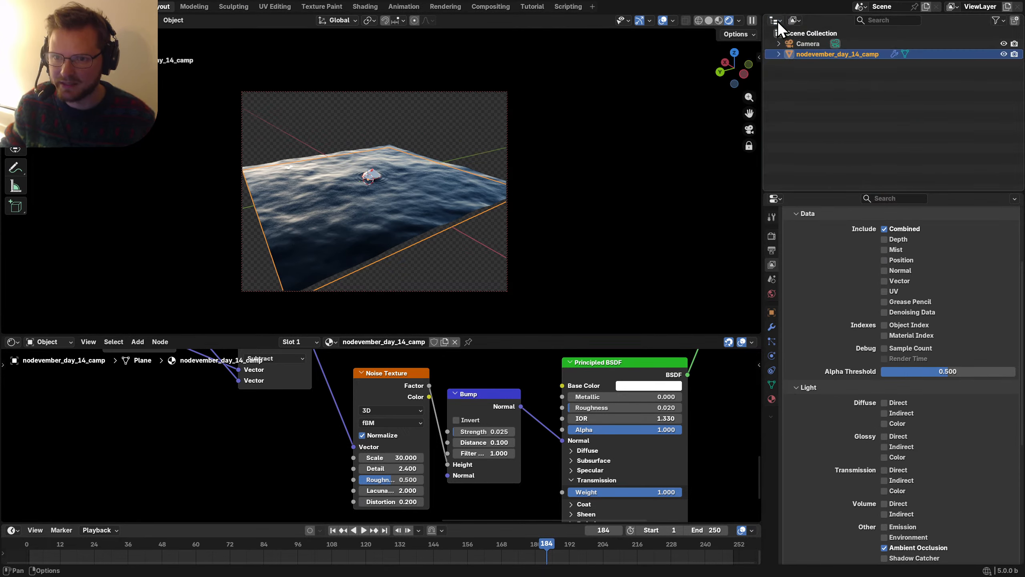
pyautogui.click(834, 43)
pyautogui.click(771, 356)
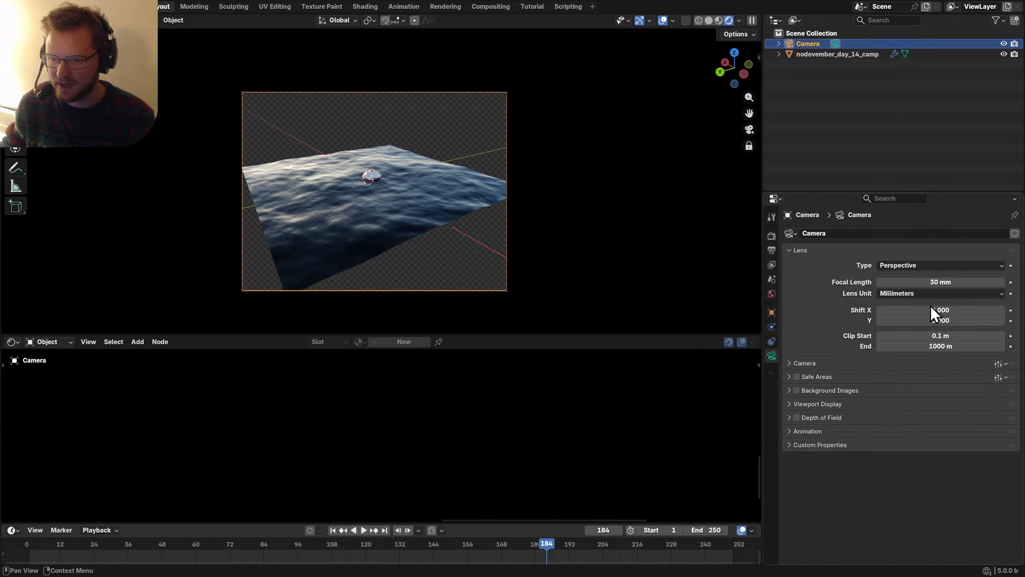
pyautogui.hotkey('ctrl', 's')
# Step: Set the camera's focal length to 55 mm and orbit it to a higher angle over the bobber
pyautogui.click(946, 282)
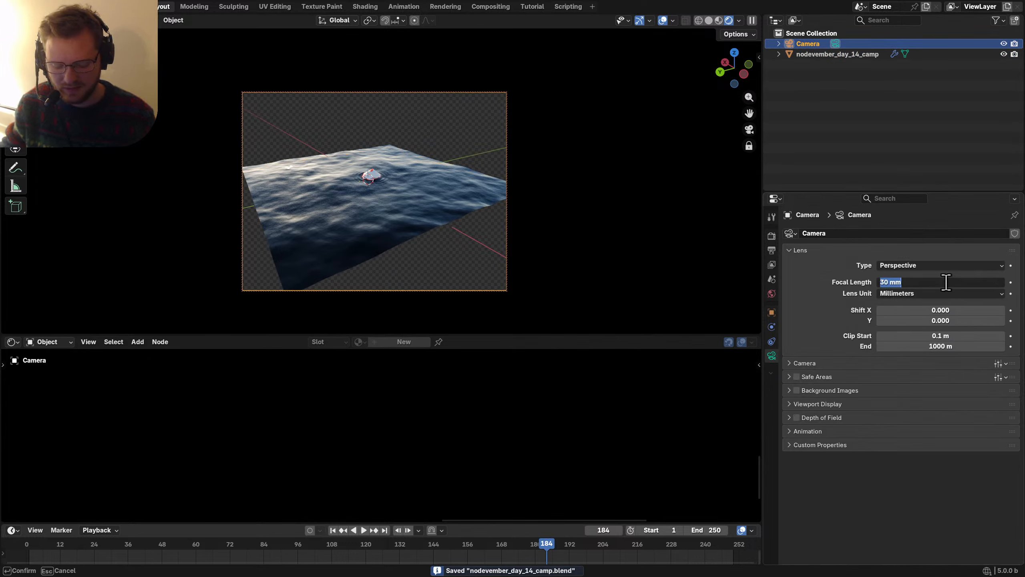
pyautogui.write('55')
pyautogui.press('Return')
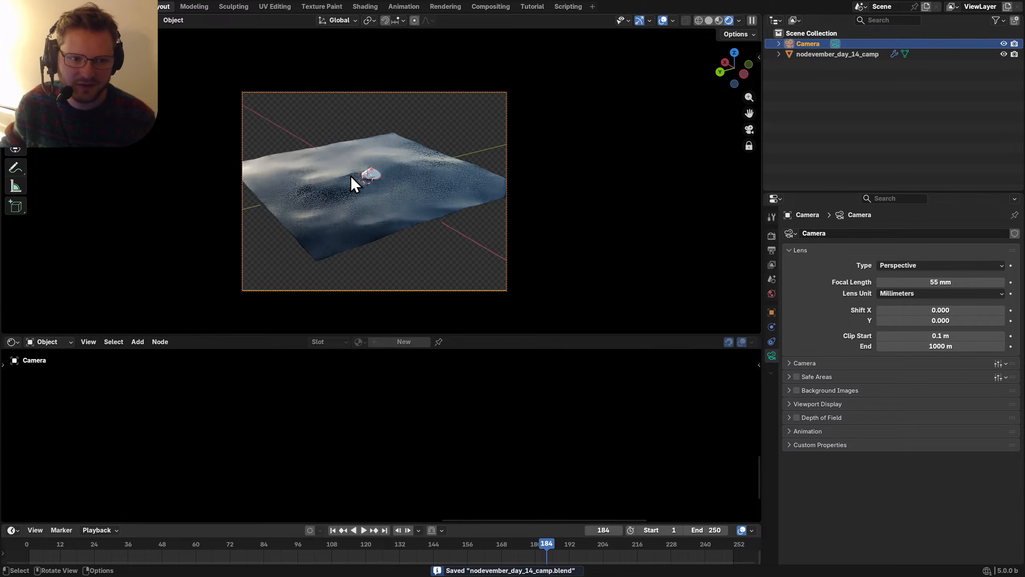
pyautogui.moveTo(351, 176); pyautogui.dragTo(360, 212, button='middle')
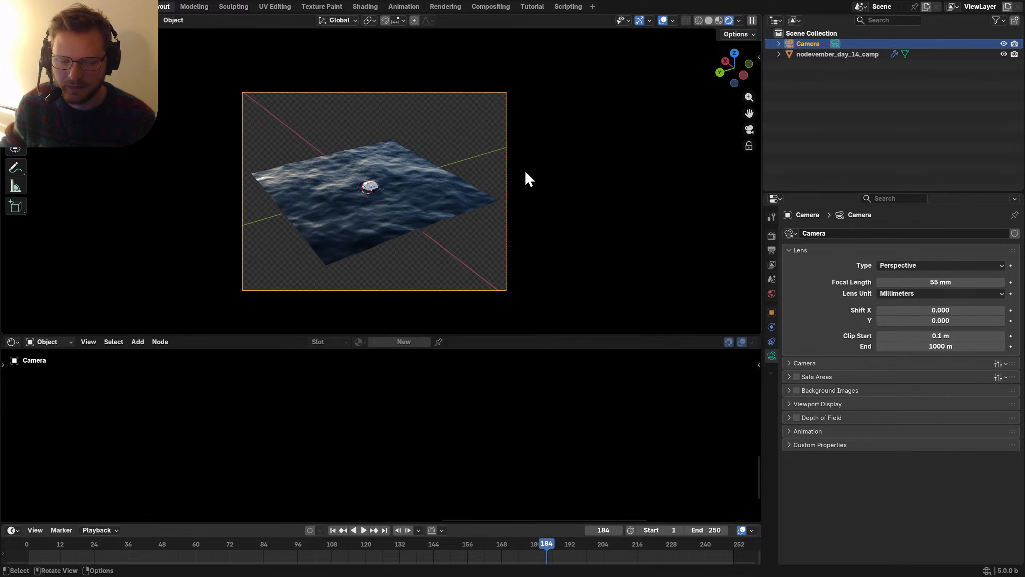
# Step: Save the file and set the water plane's Adaptive Subdivision pixel size to 0.2 px
pyautogui.hotkey('ctrl', 's')
pyautogui.click(426, 176)
pyautogui.click(771, 326)
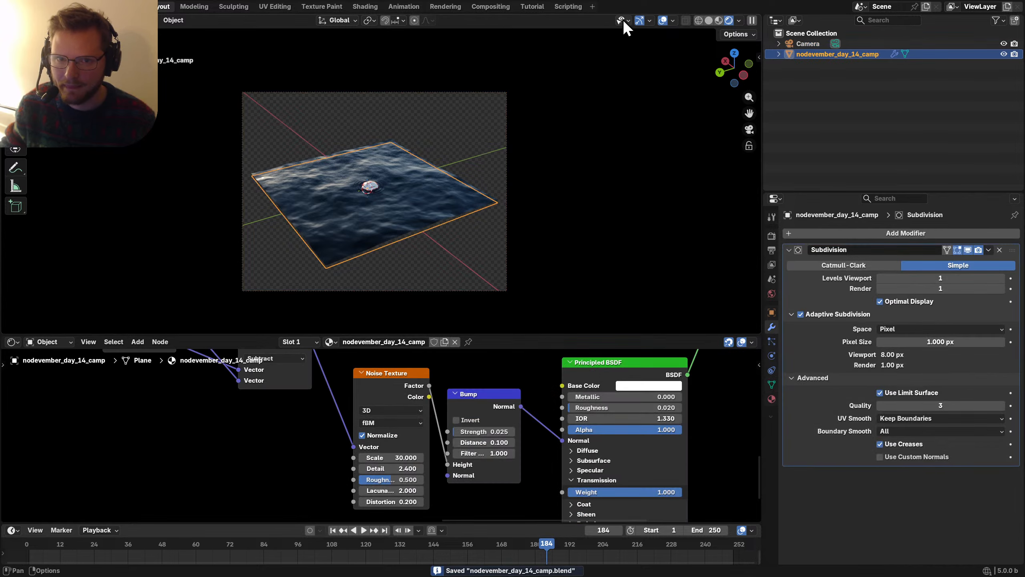
pyautogui.scroll(3, 395, 155)
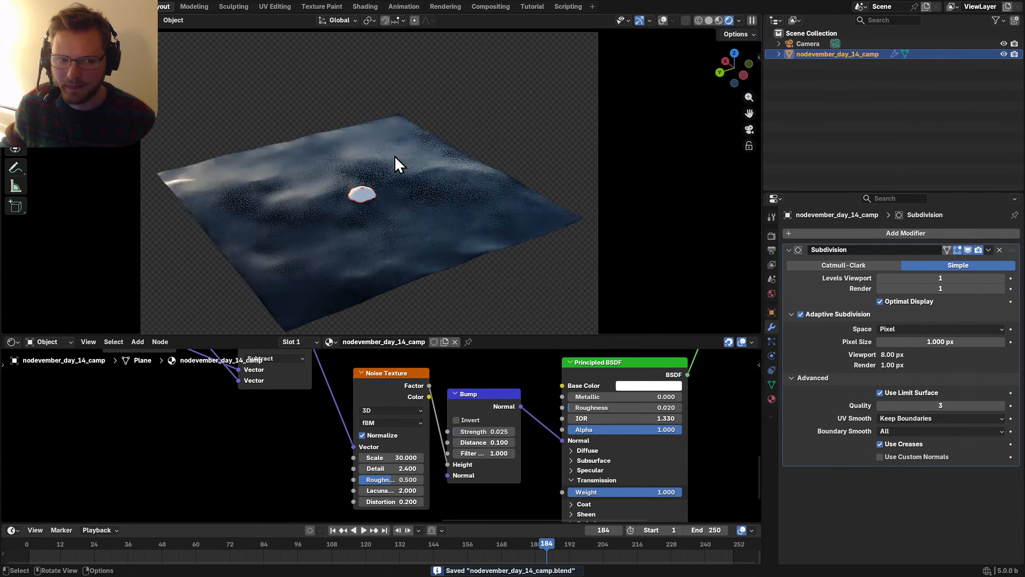
pyautogui.click(940, 341)
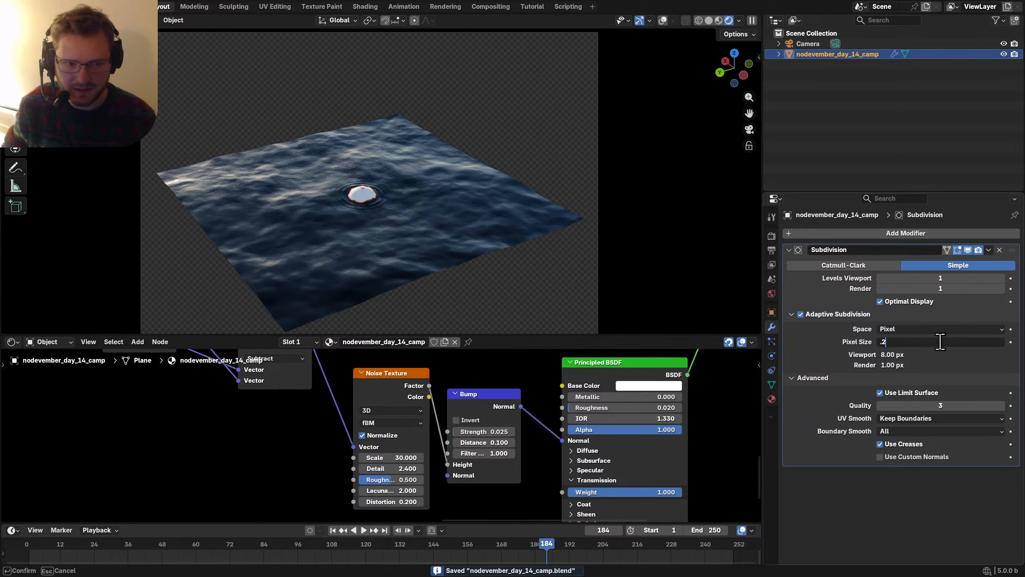
pyautogui.write('.2')
pyautogui.press('Return')
# Step: In the World shader, set the Sky Texture's sun rotation to 120° and sun size to 1°, and save the file
pyautogui.click(37, 344)
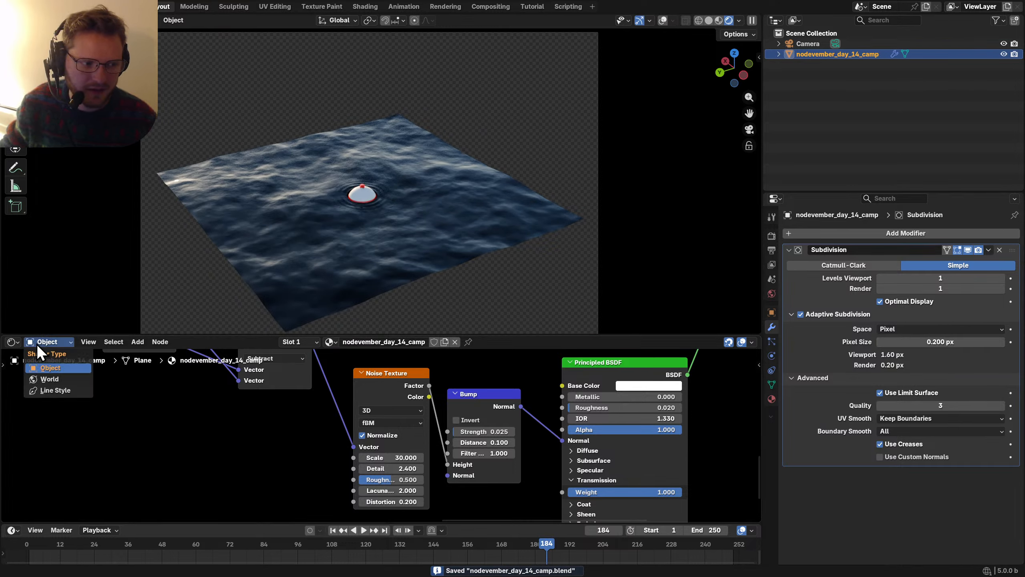
pyautogui.click(43, 378)
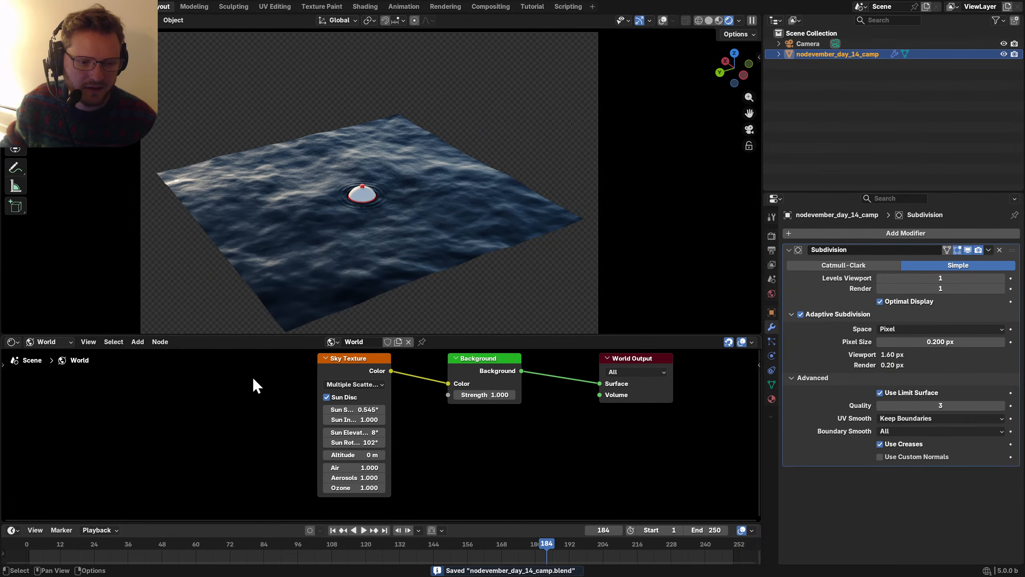
pyautogui.click(363, 442)
pyautogui.write('0')
pyautogui.press('Return')
pyautogui.moveTo(363, 442)
pyautogui.mouseDown()
pyautogui.moveTo(427, 442)
pyautogui.moveTo(378, 442)
pyautogui.mouseUp()
pyautogui.moveTo(355, 409); pyautogui.dragTo(389, 409)
pyautogui.press('Escape')
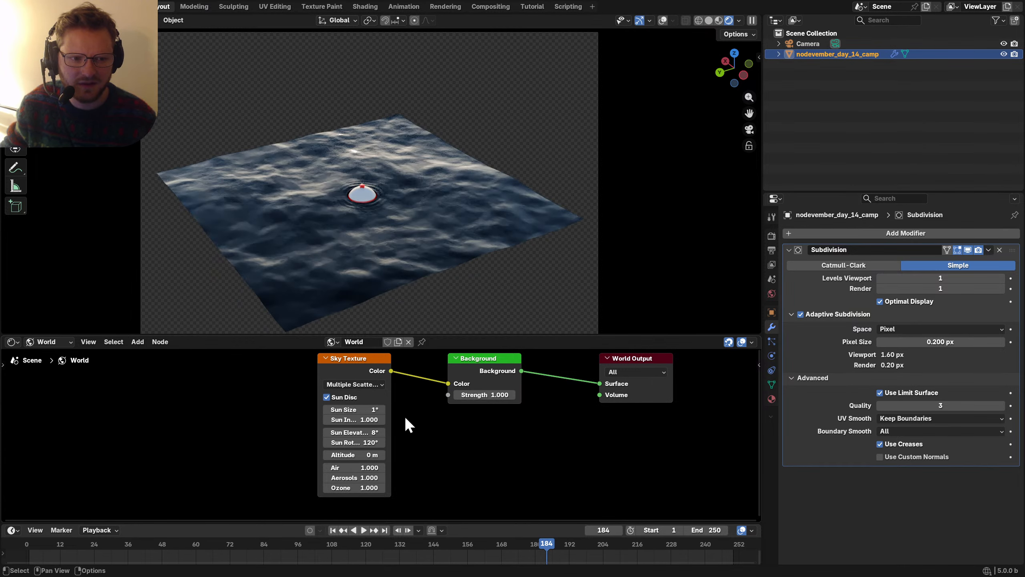
pyautogui.scroll(1, 404, 416)
pyautogui.hotkey('ctrl', 's')
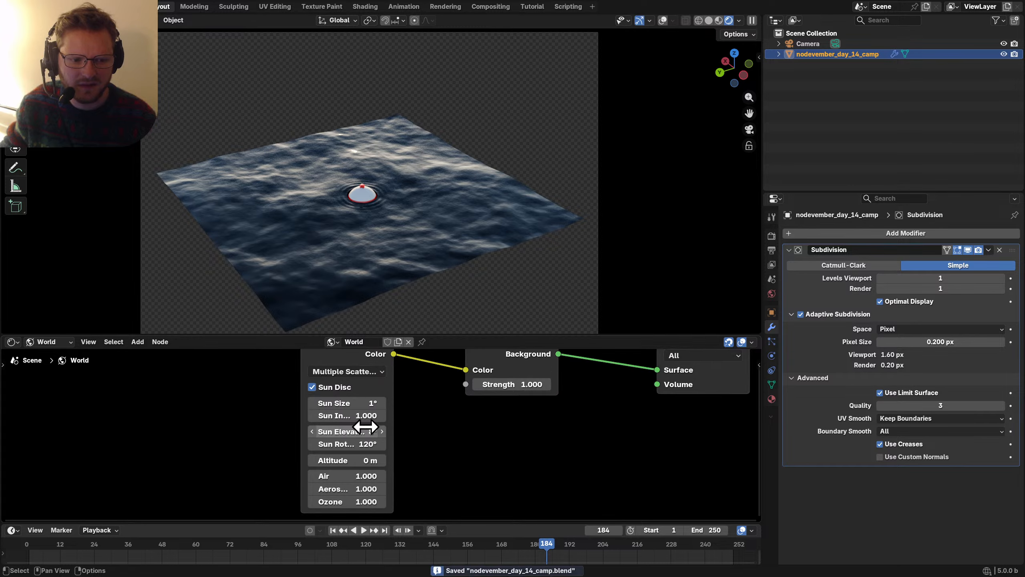
# Step: Raise the Sky Texture's sun elevation to 19.8°, try a sun rotation of 130° and undo the rotation change
pyautogui.moveTo(366, 430)
pyautogui.mouseDown()
pyautogui.moveTo(341, 430)
pyautogui.moveTo(361, 431)
pyautogui.mouseUp()
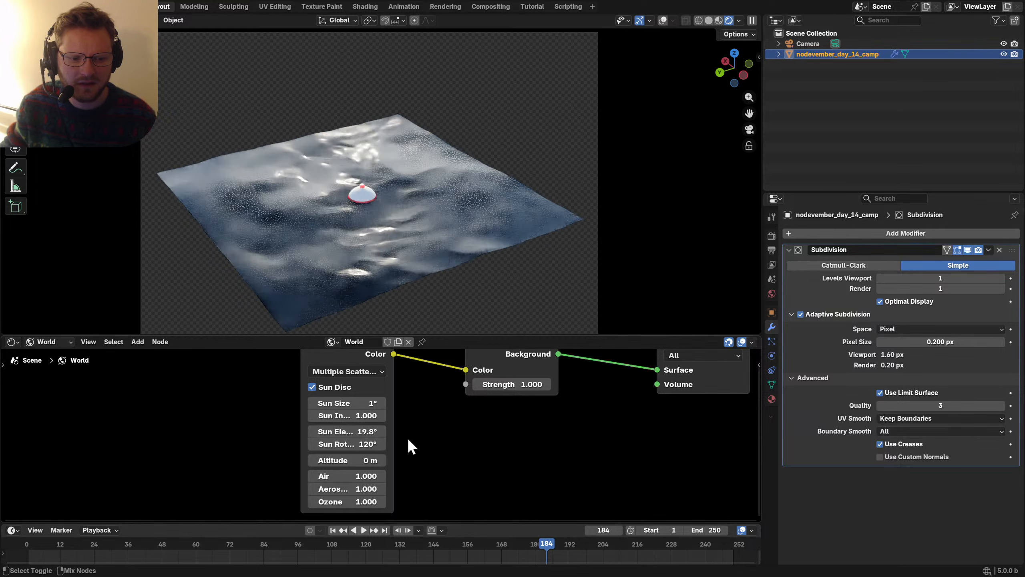
pyautogui.moveTo(359, 443)
pyautogui.mouseDown()
pyautogui.moveTo(329, 443)
pyautogui.moveTo(364, 443)
pyautogui.mouseUp()
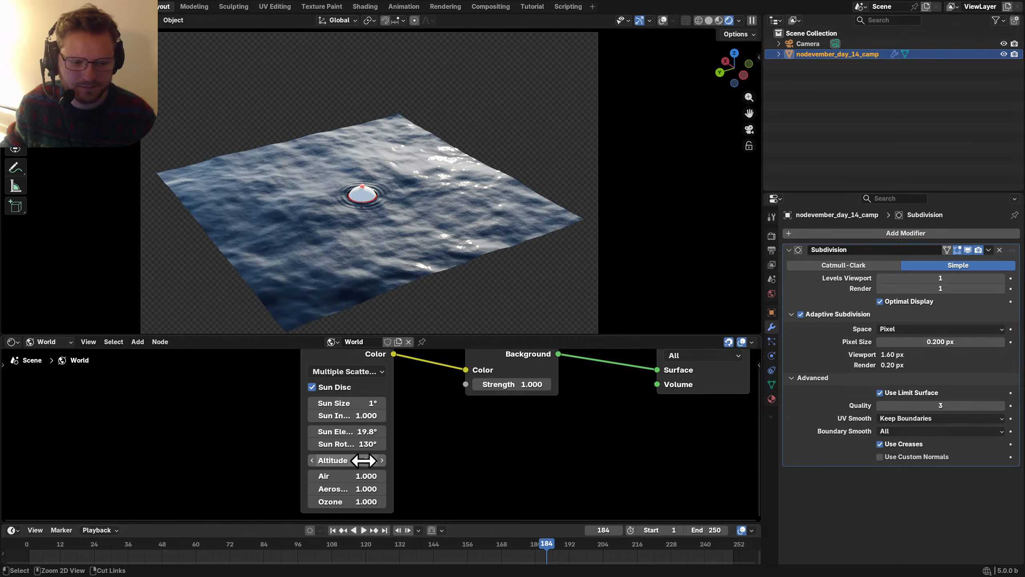
pyautogui.hotkey('ctrl', 'z')
# Step: Try a sun intensity of 0 on the Sky Texture to compare the water's highlights, and undo it
pyautogui.click(522, 384)
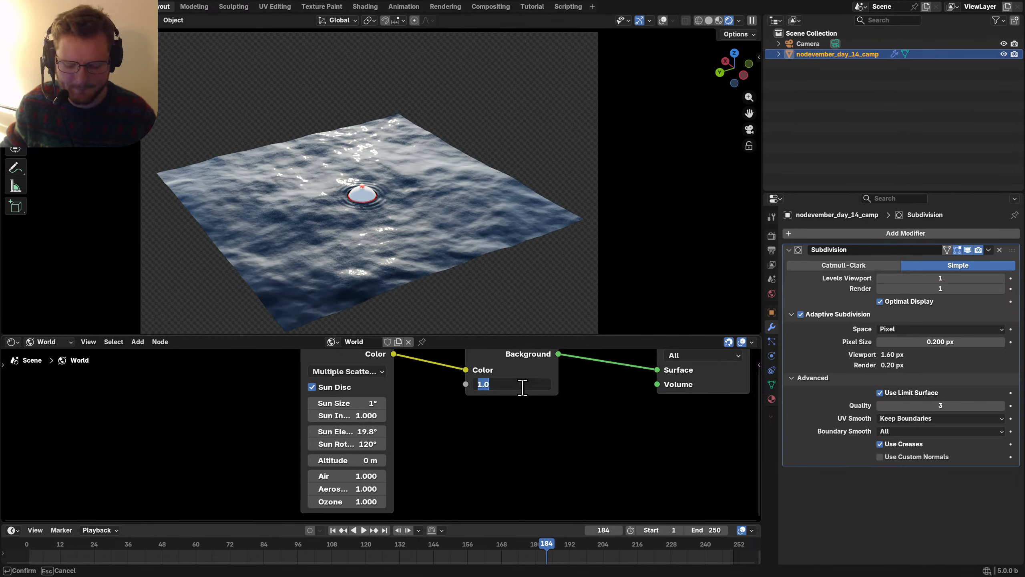
pyautogui.write('0')
pyautogui.press('Return')
pyautogui.hotkey('ctrl', 'z')
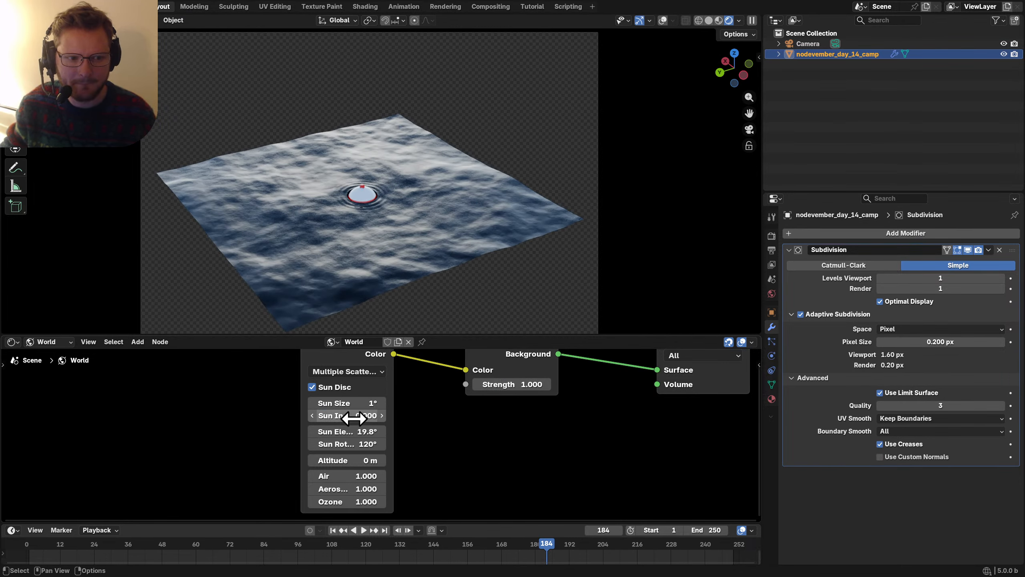
pyautogui.scroll(5, 389, 283)
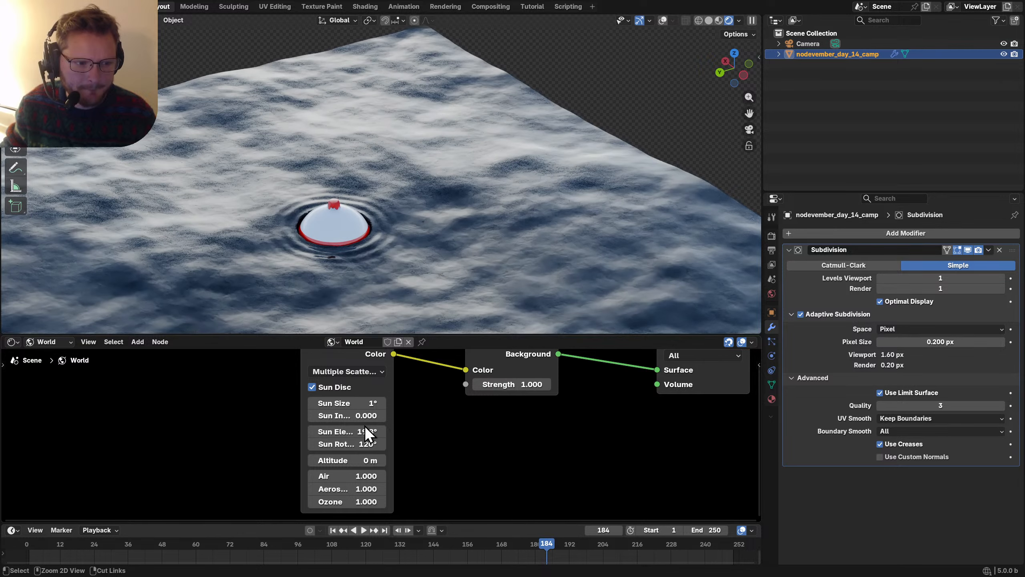
pyautogui.hotkey('ctrl', 'z')
# Step: Return to the water plane's object shader, try halving the Bump node's strength and undo that change
pyautogui.click(39, 342)
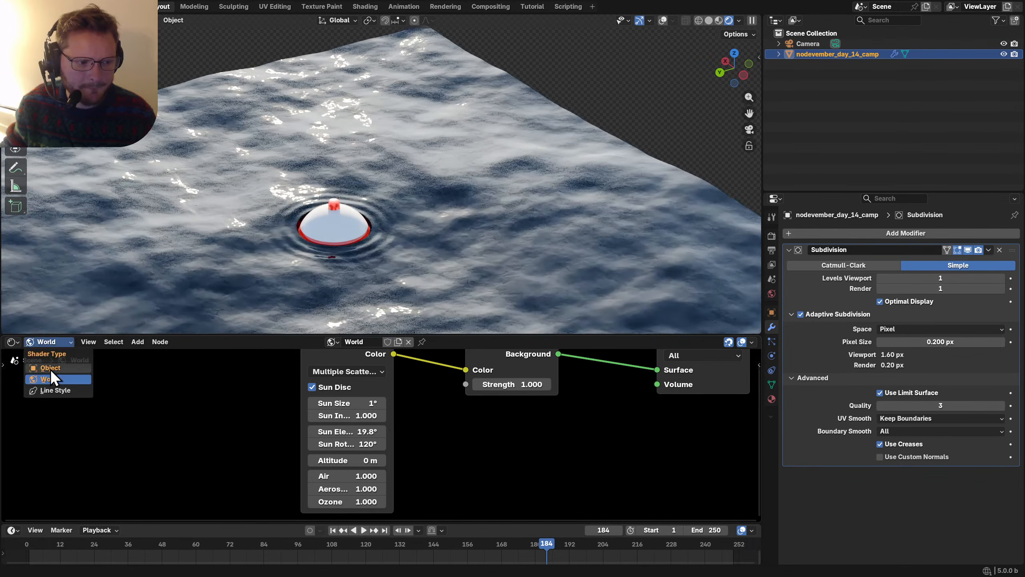
pyautogui.click(50, 368)
pyautogui.click(536, 432)
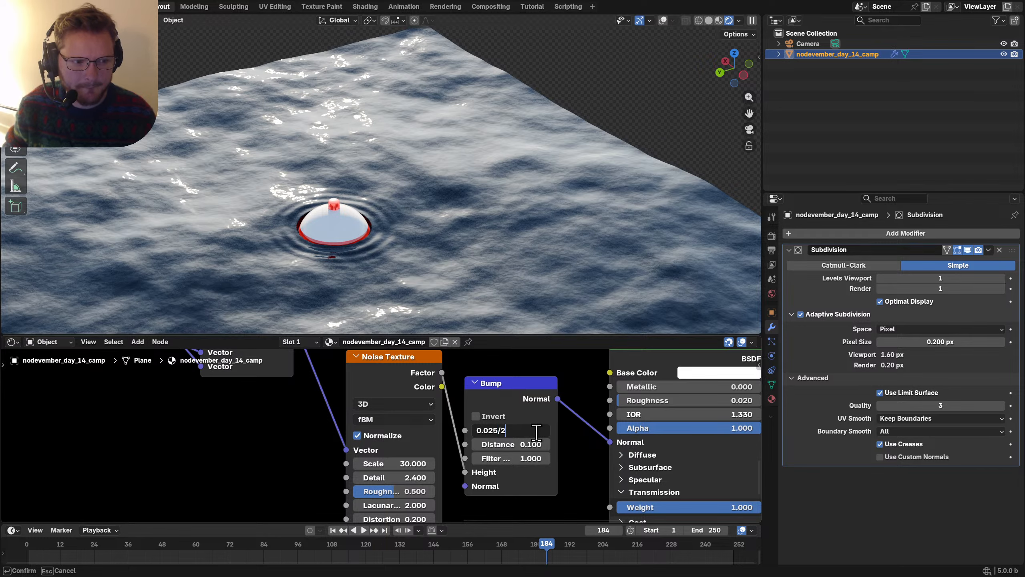
pyautogui.write('/2')
pyautogui.press('Return')
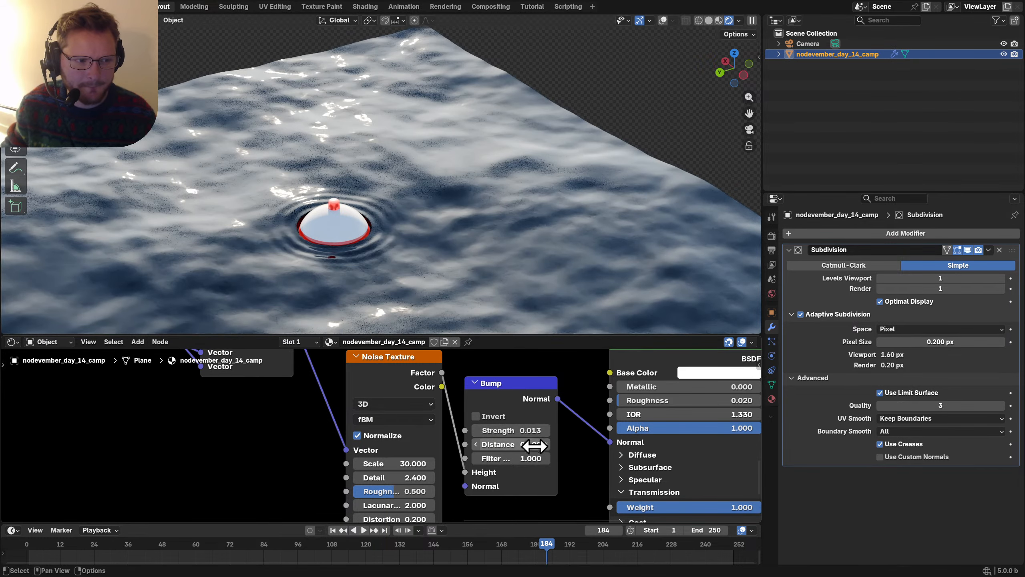
pyautogui.hotkey('ctrl', 'z')
# Step: Set the Bump node's distance to 0.05 and strength to 0.015, and save the file
pyautogui.click(528, 444)
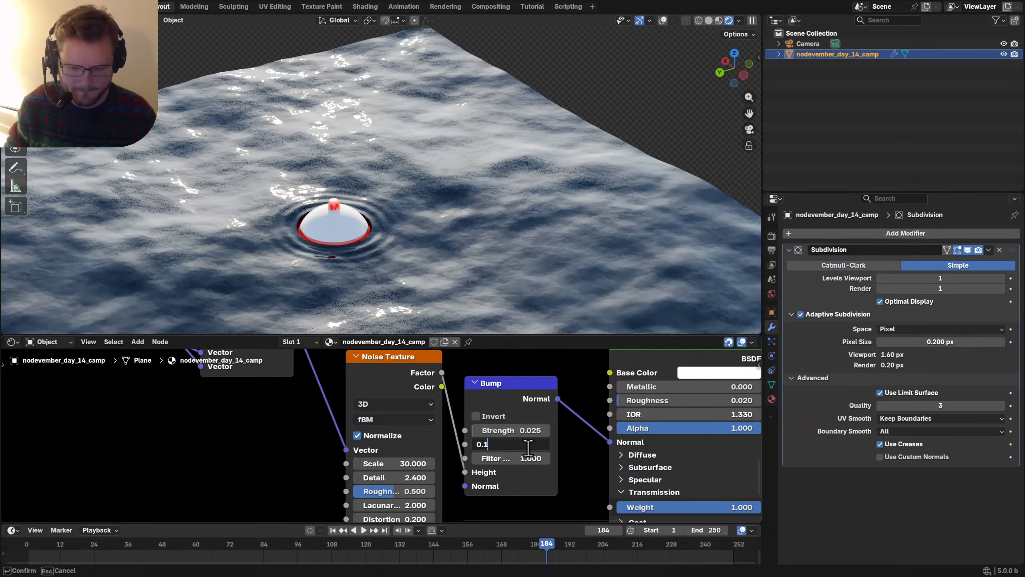
pyautogui.write('/2')
pyautogui.press('Return')
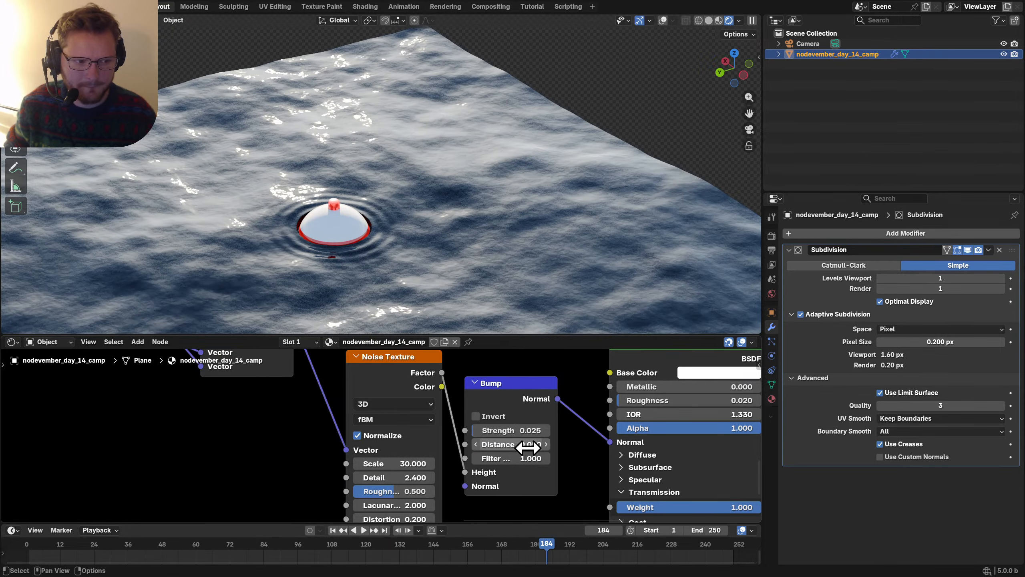
pyautogui.moveTo(523, 431); pyautogui.dragTo(517, 431)
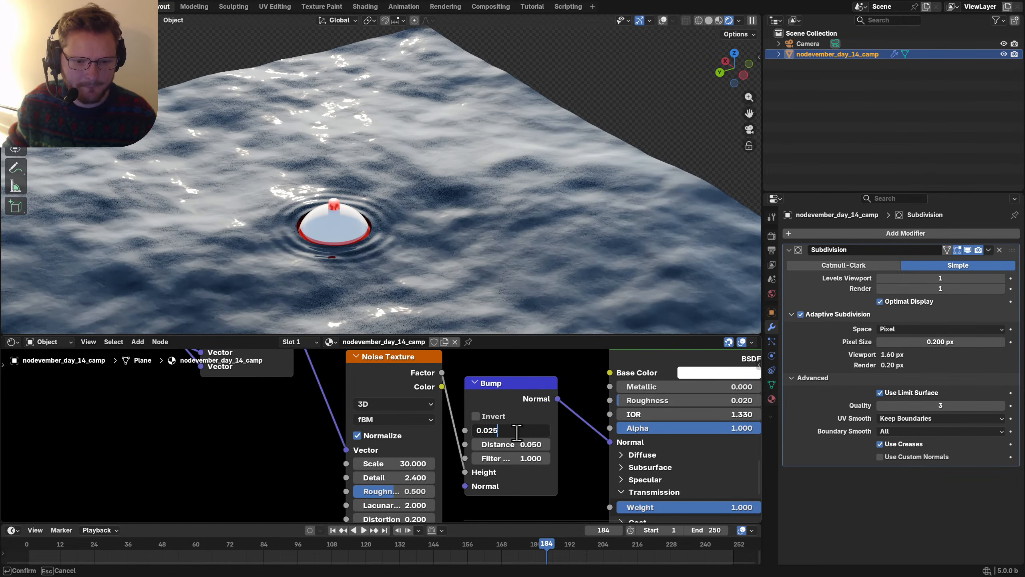
pyautogui.press('BackSpace')
pyautogui.write('15')
pyautogui.press('Return')
pyautogui.scroll(-4, 428, 241)
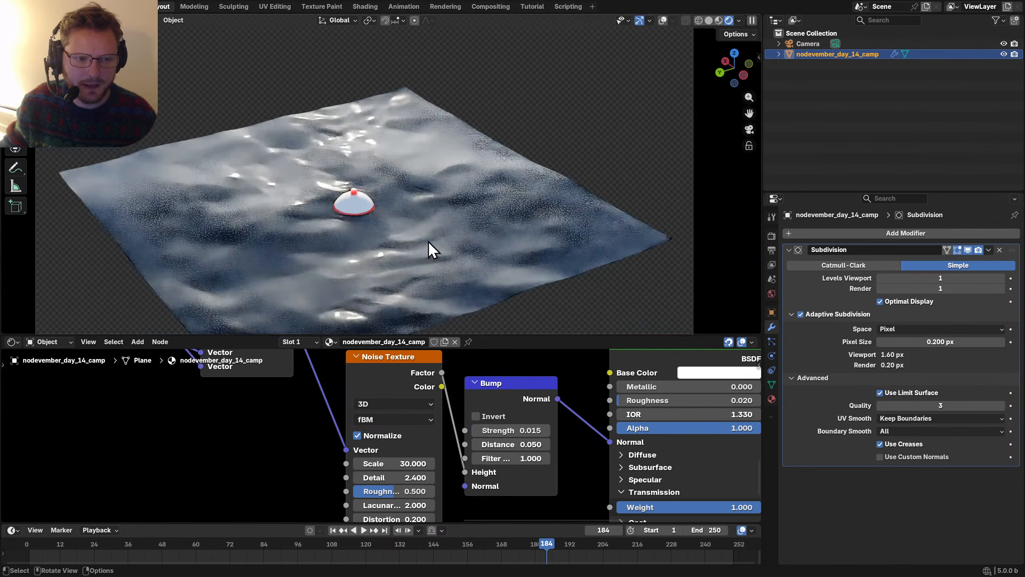
pyautogui.hotkey('ctrl', 's')
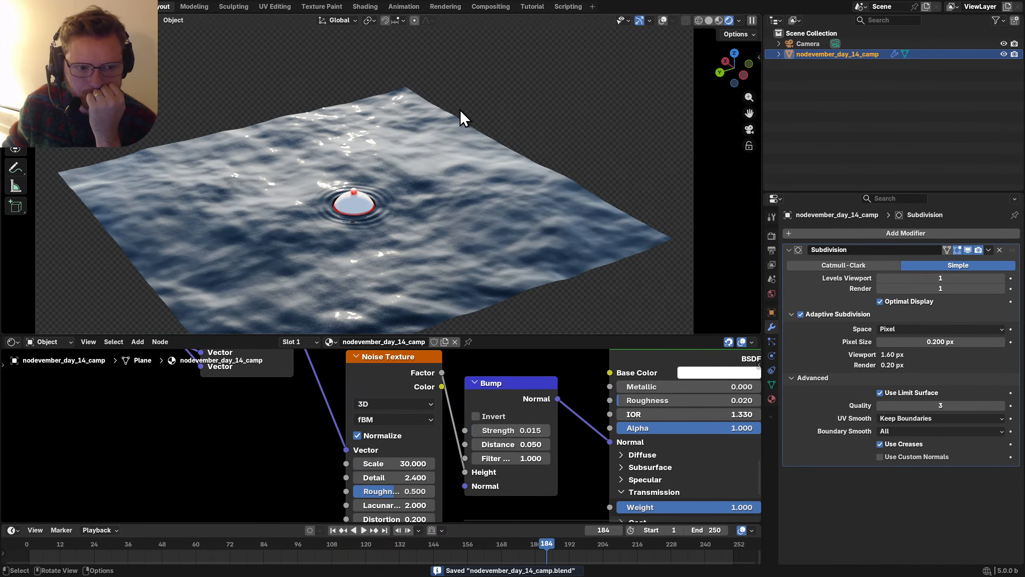
# Step: Switch the viewport to solid shading, render the current frame into Slot 2, inspect the image and close the render window
pyautogui.press('KP_0')
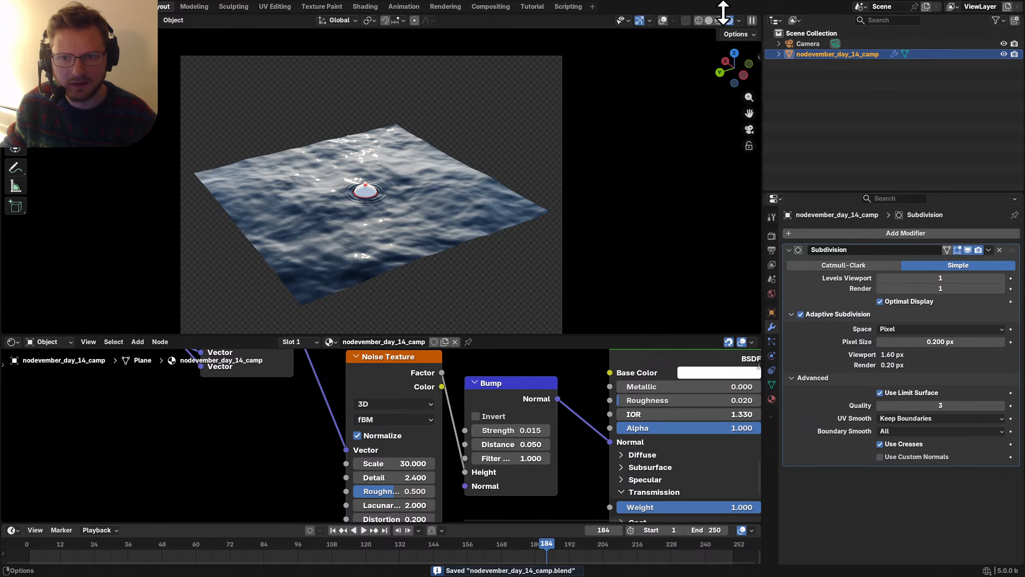
pyautogui.press('F12')
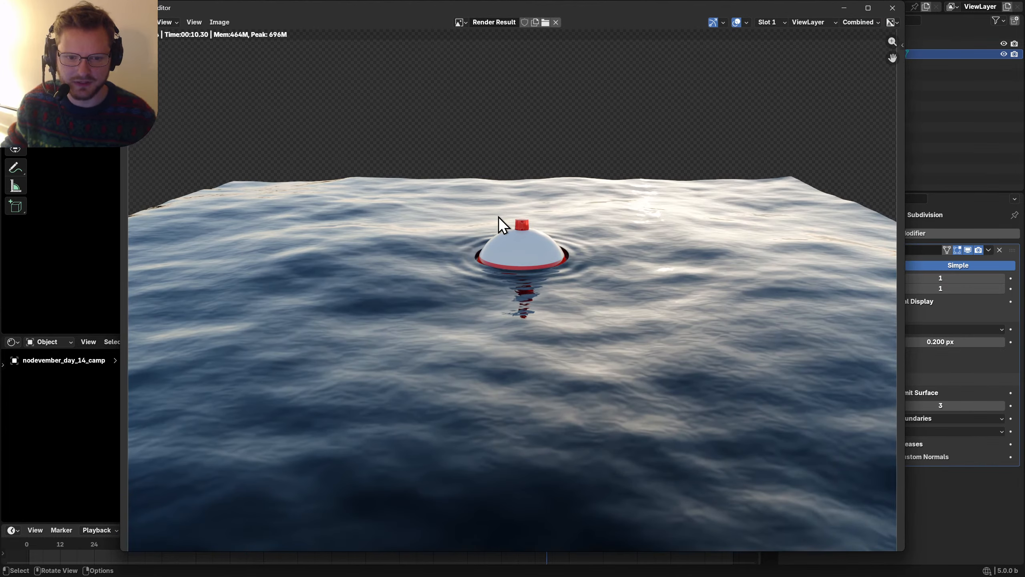
pyautogui.press('j')
pyautogui.press('F12')
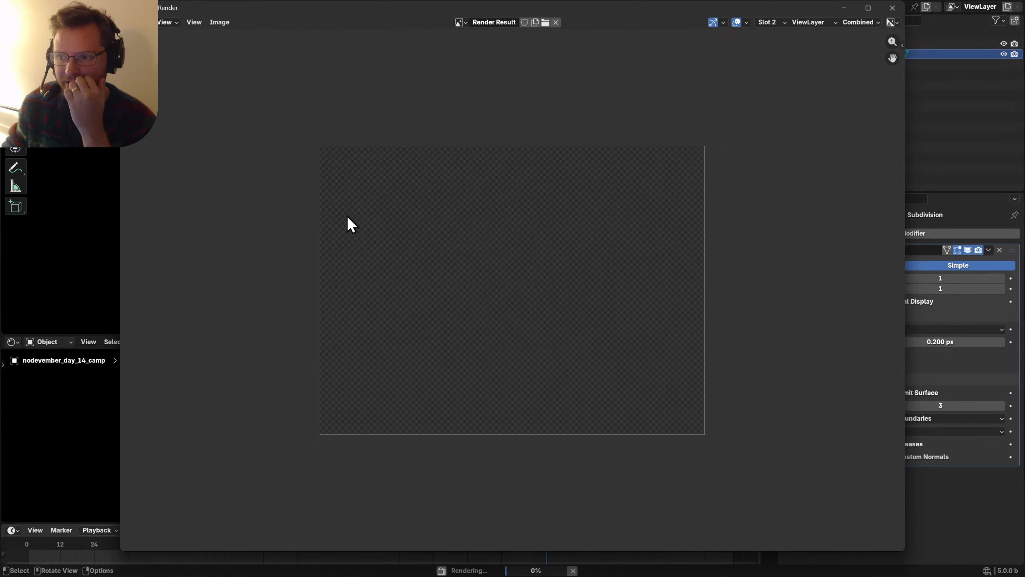
pyautogui.scroll(-2, 754, 117)
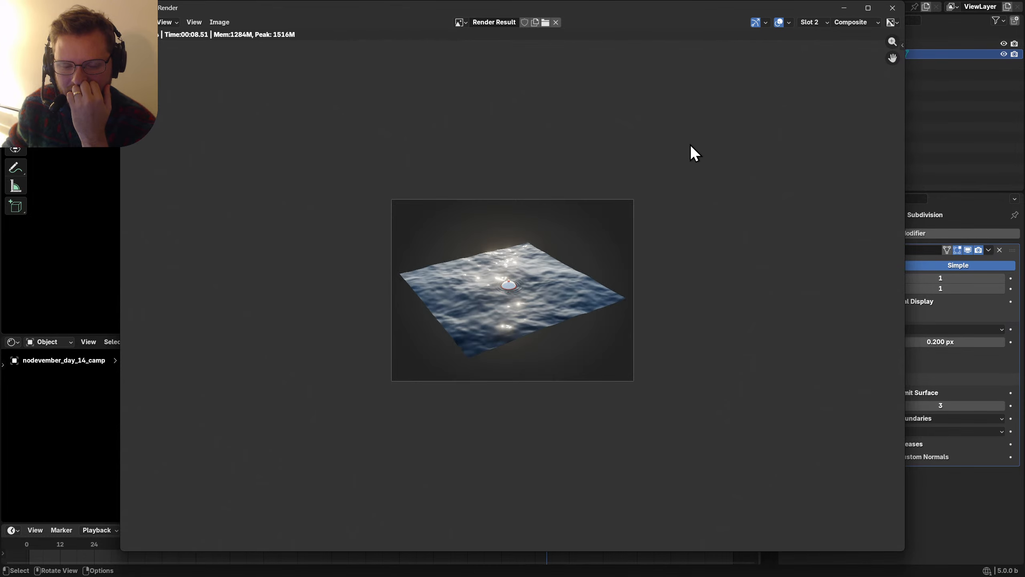
pyautogui.scroll(2, 690, 145)
pyautogui.click(896, 9)
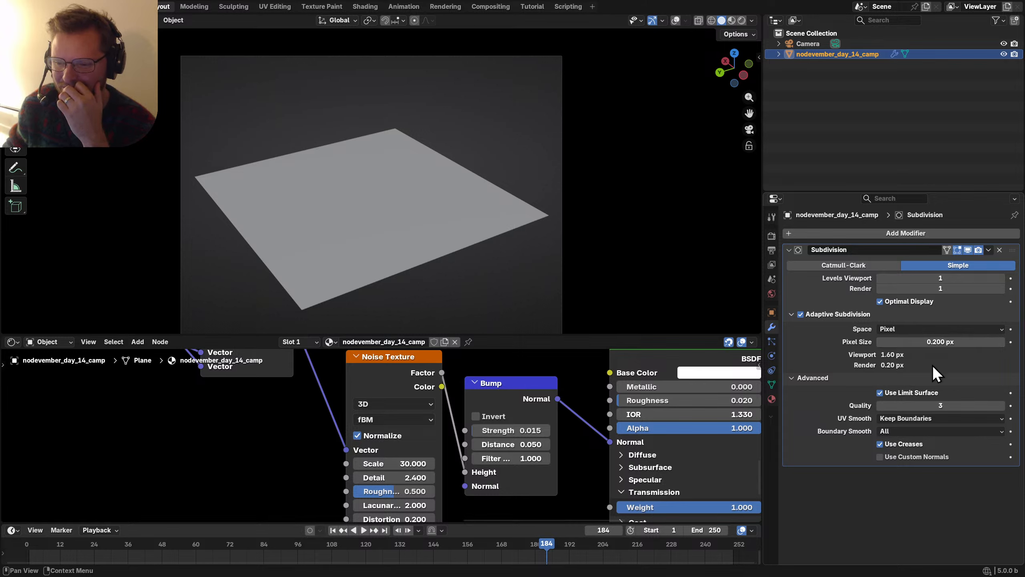
# Step: Set the Adaptive Subdivision pixel size to 1 px, render the frame again and close the render window
pyautogui.click(927, 343)
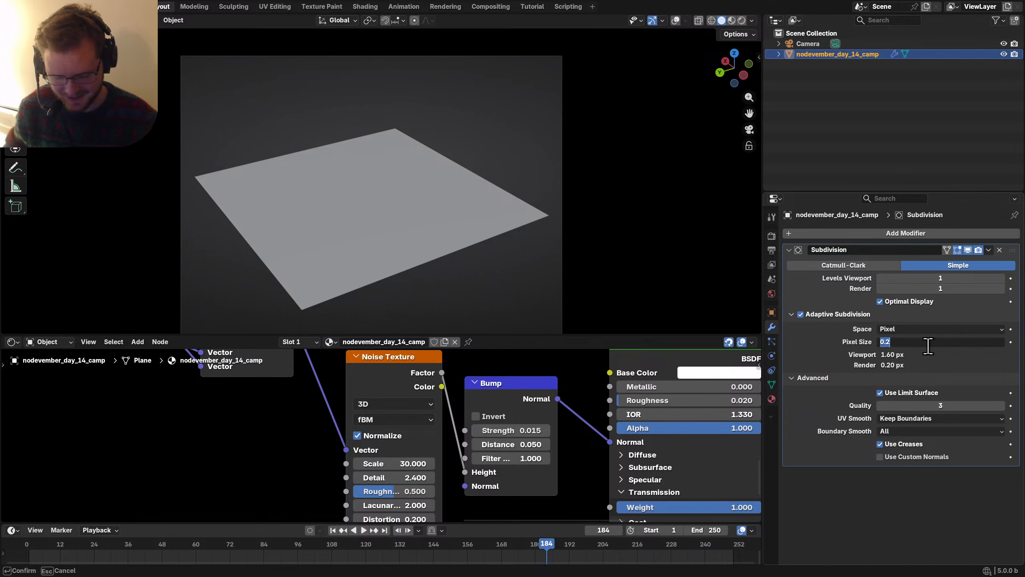
pyautogui.write('1')
pyautogui.press('Return')
pyautogui.press('F12')
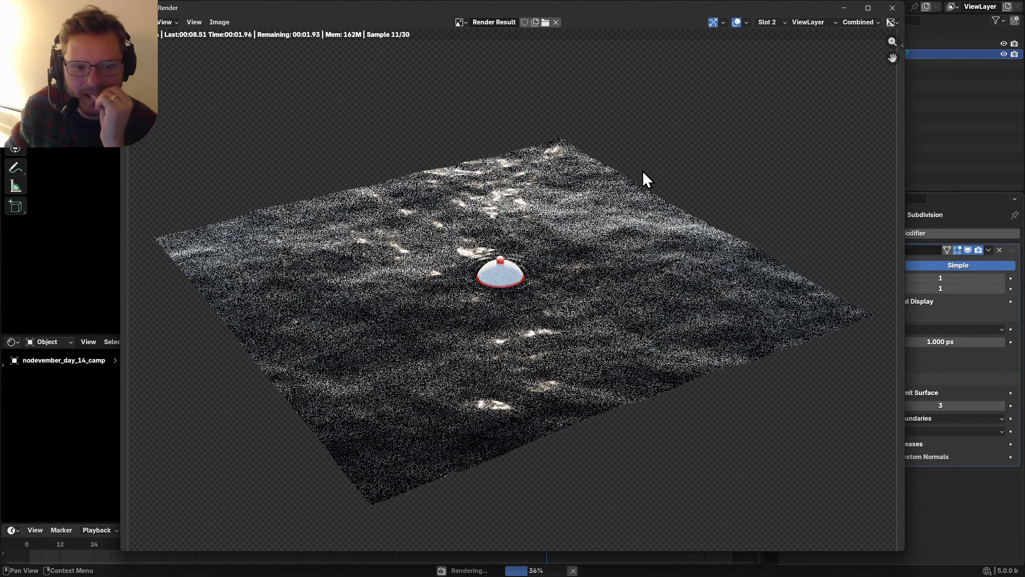
pyautogui.click(892, 9)
# Step: In the Compositing workspace, move the Vignette and Glare nodes apart to make room for a node between them
pyautogui.click(494, 7)
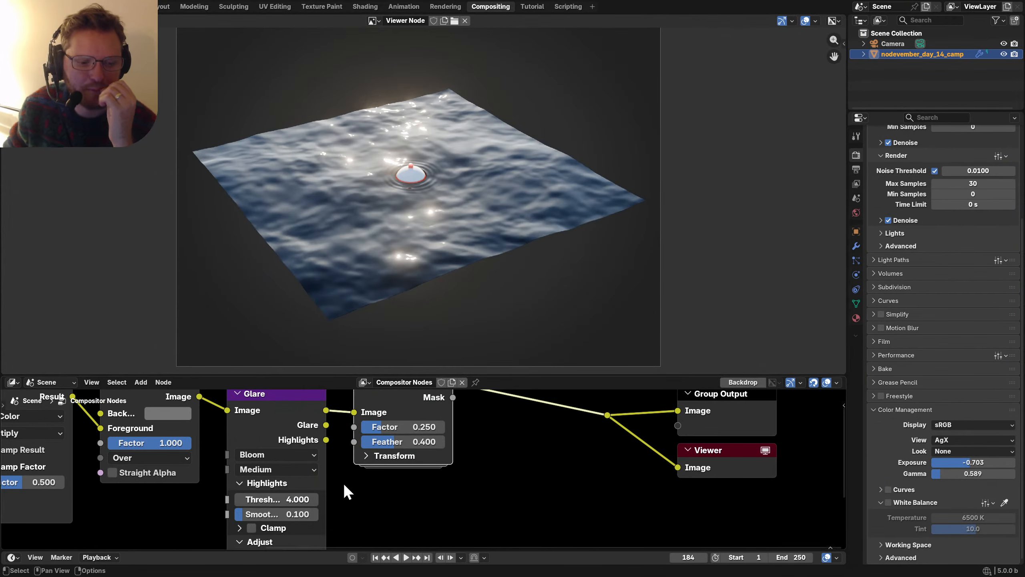
pyautogui.scroll(-3, 344, 485)
pyautogui.moveTo(649, 481); pyautogui.dragTo(526, 406)
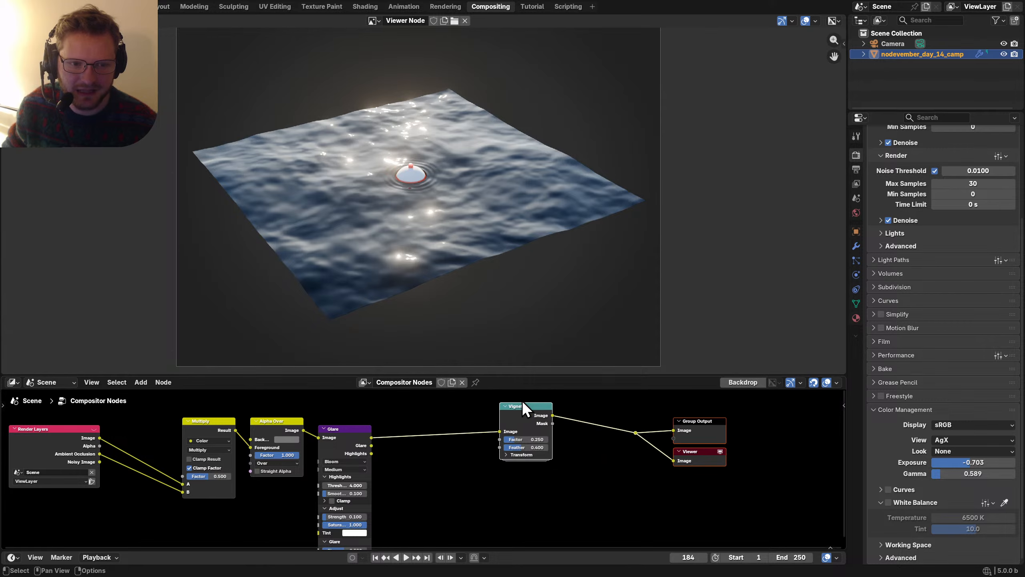
pyautogui.scroll(4, 425, 468)
pyautogui.moveTo(392, 439); pyautogui.dragTo(445, 456, button='middle')
pyautogui.moveTo(365, 451); pyautogui.dragTo(348, 472)
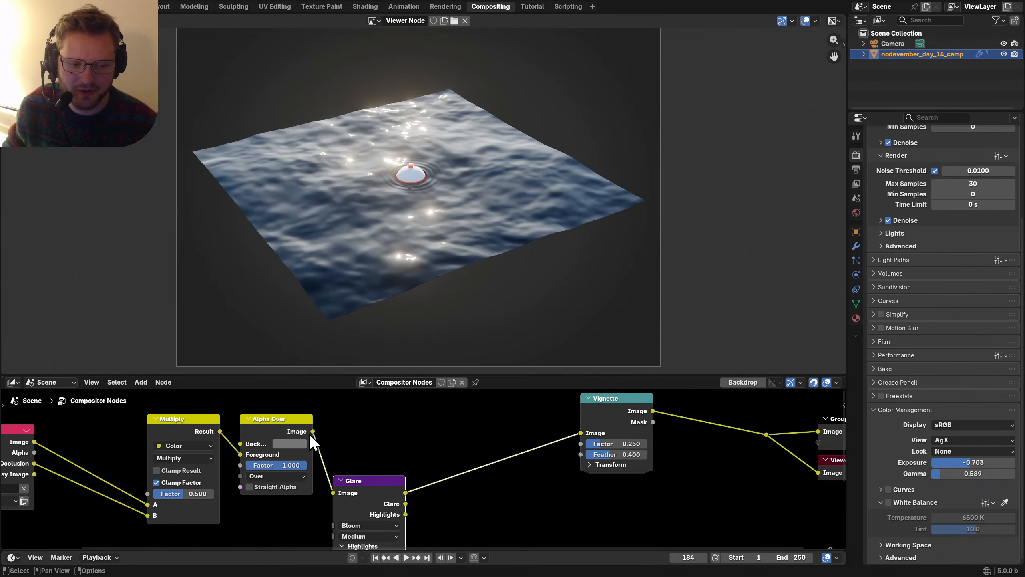
# Step: Add a color Mix node with the Alpha Over image in input A and the Glare node's Glare output in input B
pyautogui.moveTo(312, 435); pyautogui.dragTo(460, 420)
pyautogui.write('mix')
pyautogui.press('Return')
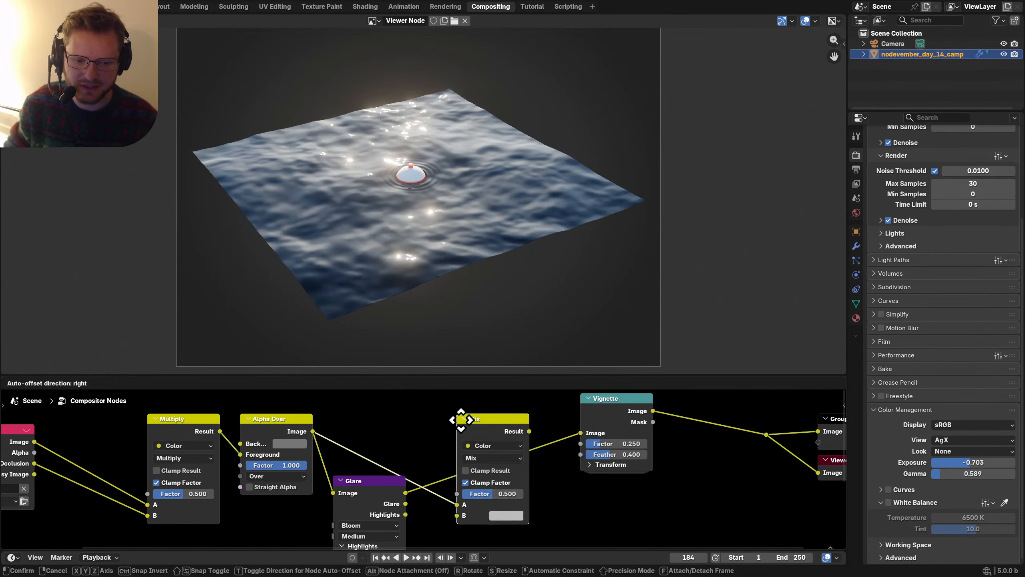
pyautogui.click(461, 413)
pyautogui.moveTo(408, 503); pyautogui.dragTo(458, 508)
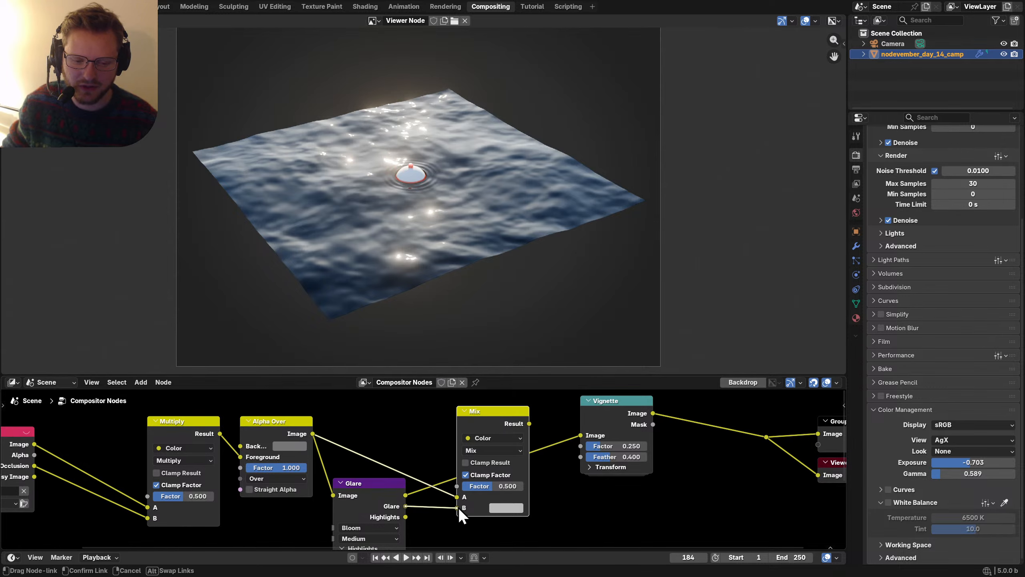
pyautogui.moveTo(458, 507); pyautogui.dragTo(483, 486, button='middle')
# Step: Preview the Glare, Alpha Over and Mix outputs in the Viewer and set the Mix node's blending mode to Add
pyautogui.keyDown('ctrl'); pyautogui.keyDown('shift'); pyautogui.click(396, 471); pyautogui.keyUp('shift'); pyautogui.keyUp('ctrl')
pyautogui.keyDown('ctrl'); pyautogui.keyDown('shift'); pyautogui.click(396, 471); pyautogui.keyUp('shift'); pyautogui.keyUp('ctrl')
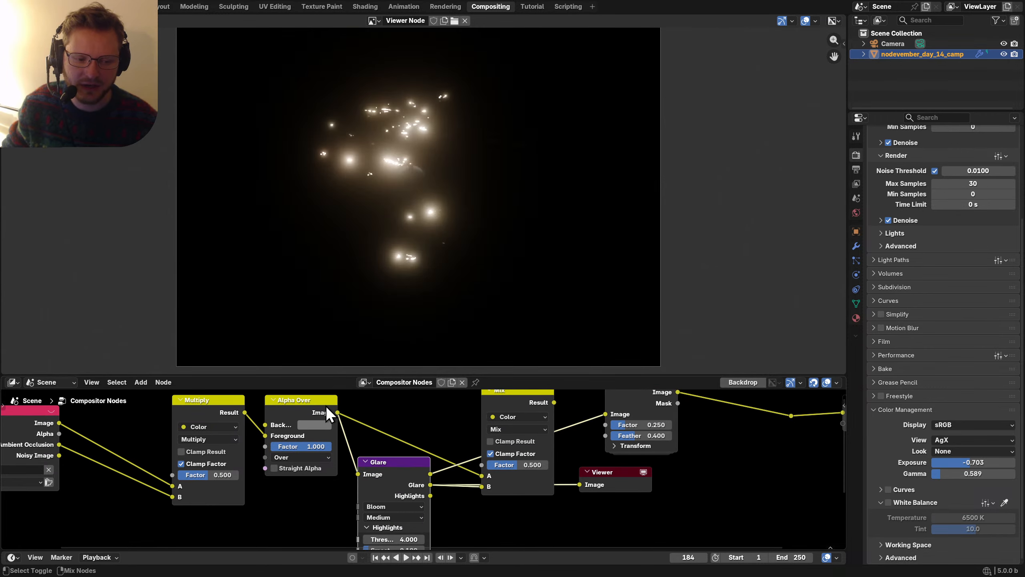
pyautogui.keyDown('ctrl'); pyautogui.keyDown('shift'); pyautogui.click(314, 397); pyautogui.keyUp('shift'); pyautogui.keyUp('ctrl')
pyautogui.keyDown('ctrl'); pyautogui.keyDown('shift'); pyautogui.click(515, 416); pyautogui.keyUp('shift'); pyautogui.keyUp('ctrl')
pyautogui.click(510, 429)
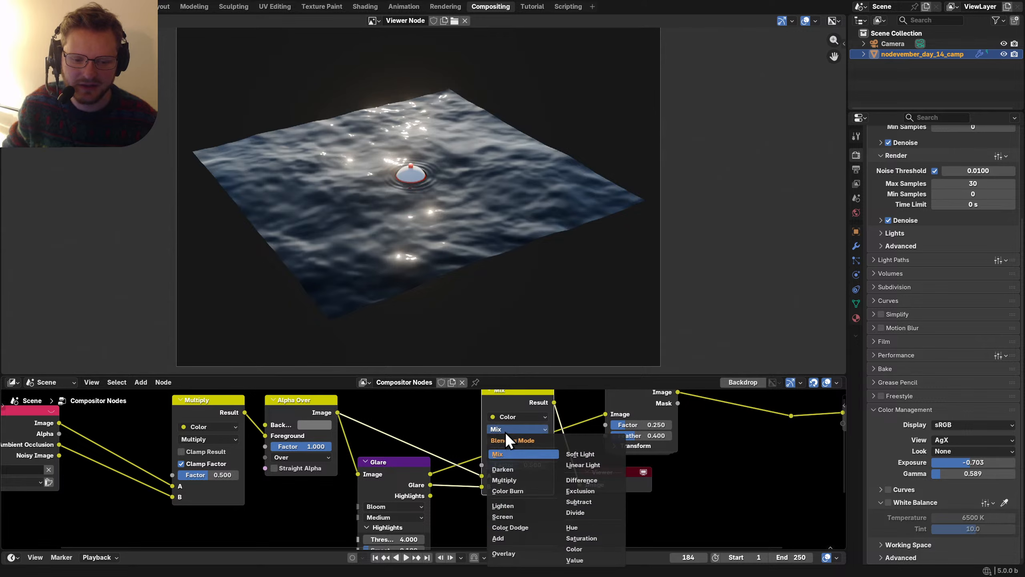
pyautogui.press('a')
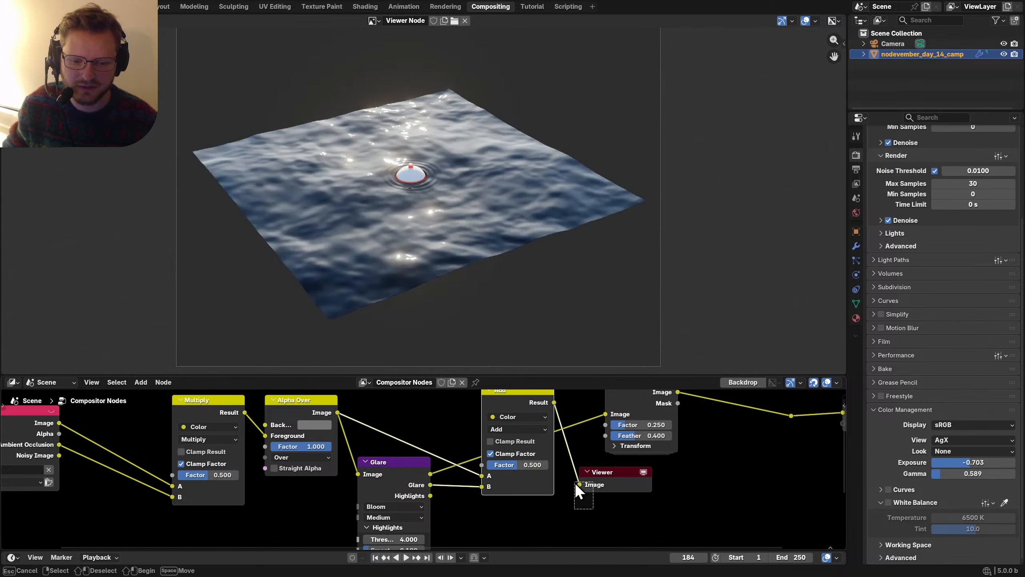
# Step: Replace the Viewer node with a fresh one on the Add node's Result and set the Add node's Factor to 0.294
pyautogui.press('x')
pyautogui.keyDown('ctrl'); pyautogui.keyDown('shift'); pyautogui.click(512, 407); pyautogui.keyUp('shift'); pyautogui.keyUp('ctrl')
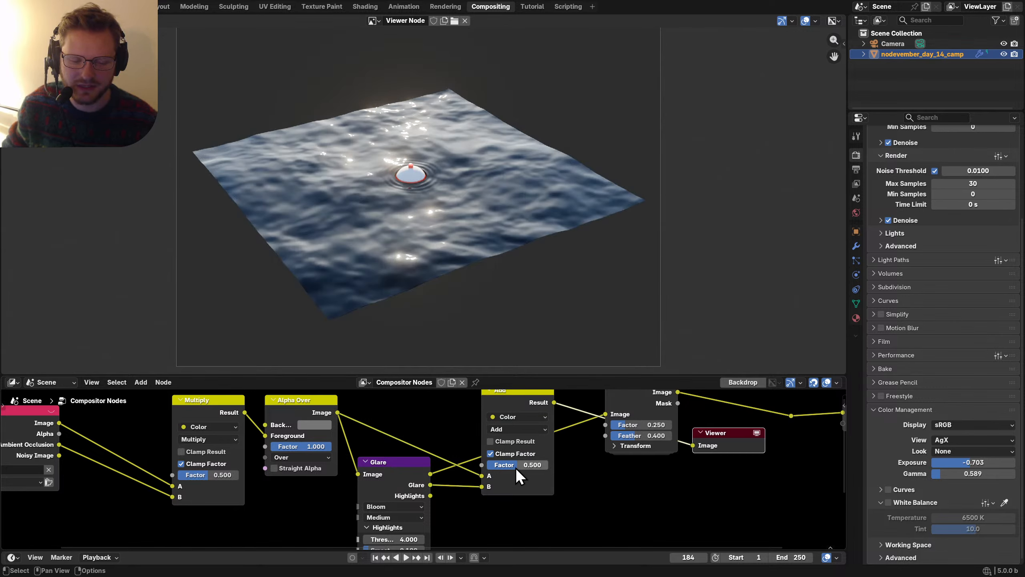
pyautogui.moveTo(516, 468)
pyautogui.mouseDown()
pyautogui.moveTo(487, 468)
pyautogui.moveTo(547, 474)
pyautogui.moveTo(504, 464)
pyautogui.mouseUp()
# Step: Preview the Vignette output in the Viewer and connect the Add node's Result to the Vignette's Image input
pyautogui.moveTo(695, 420); pyautogui.dragTo(499, 454, button='middle')
pyautogui.keyDown('ctrl'); pyautogui.keyDown('shift'); pyautogui.click(594, 450); pyautogui.keyUp('shift'); pyautogui.keyUp('ctrl')
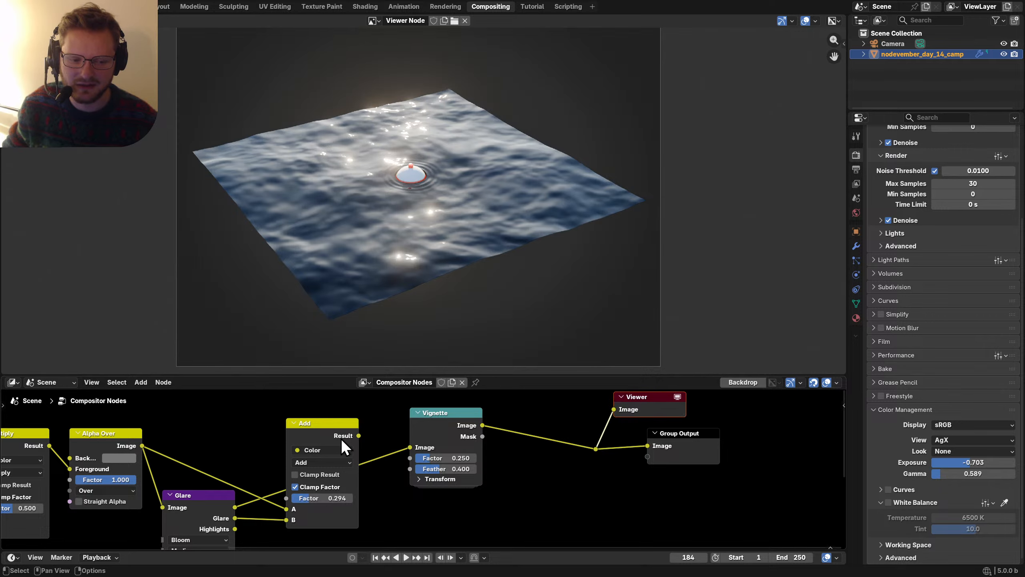
pyautogui.moveTo(358, 436); pyautogui.dragTo(402, 447)
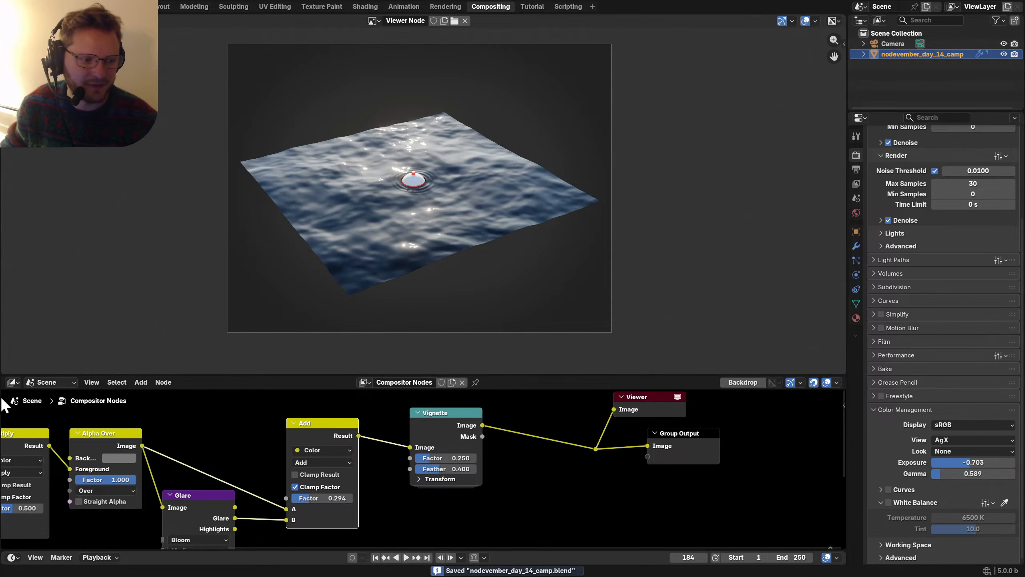
# Step: In the Layout workspace, switch the viewport to Rendered shading and turn off viewport denoising for Cycles
pyautogui.click(165, 6)
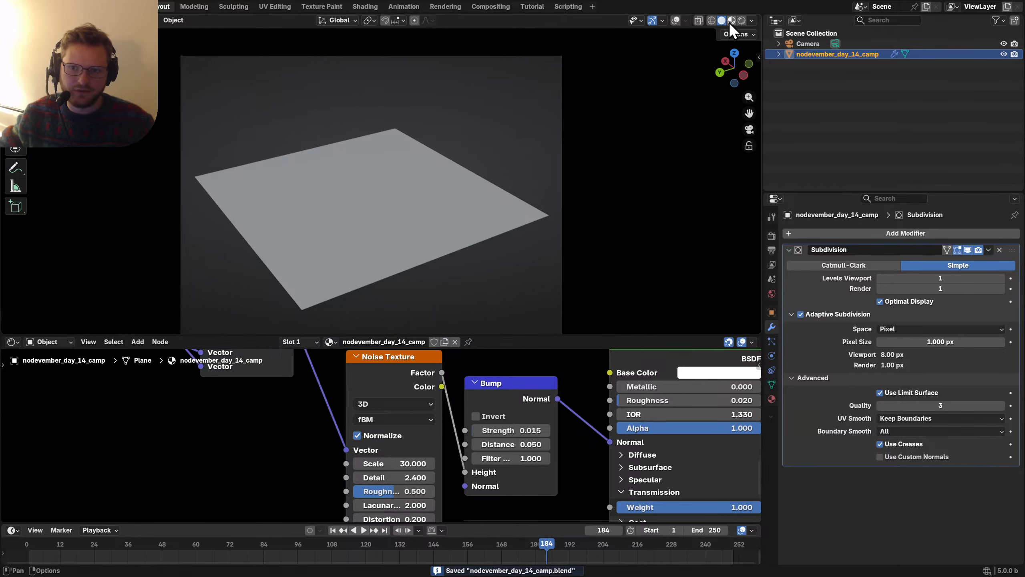
pyautogui.click(741, 22)
pyautogui.click(771, 237)
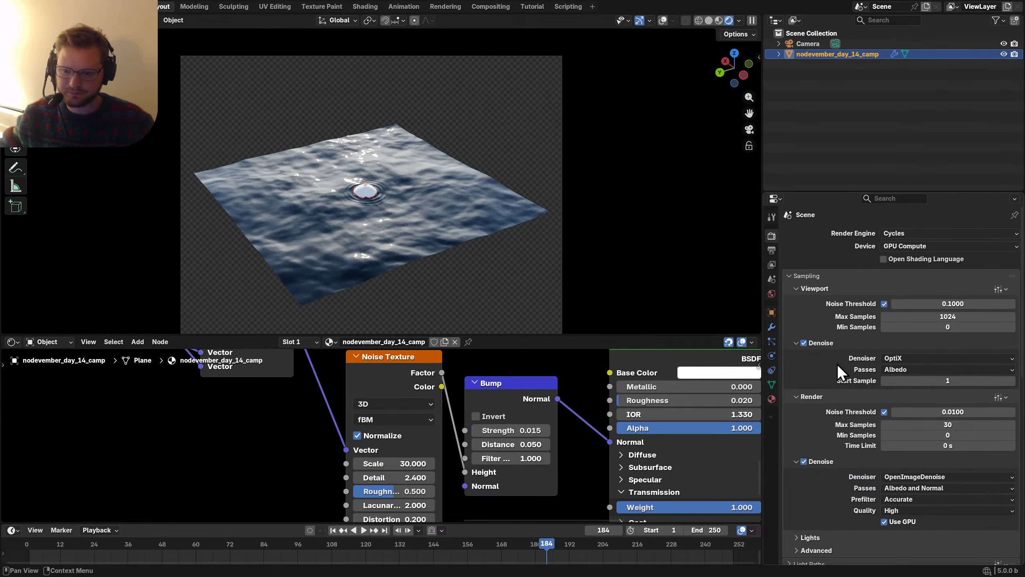
pyautogui.click(804, 344)
# Step: Set the Strength of the water material's Bump node to 0.1
pyautogui.scroll(4, 345, 278)
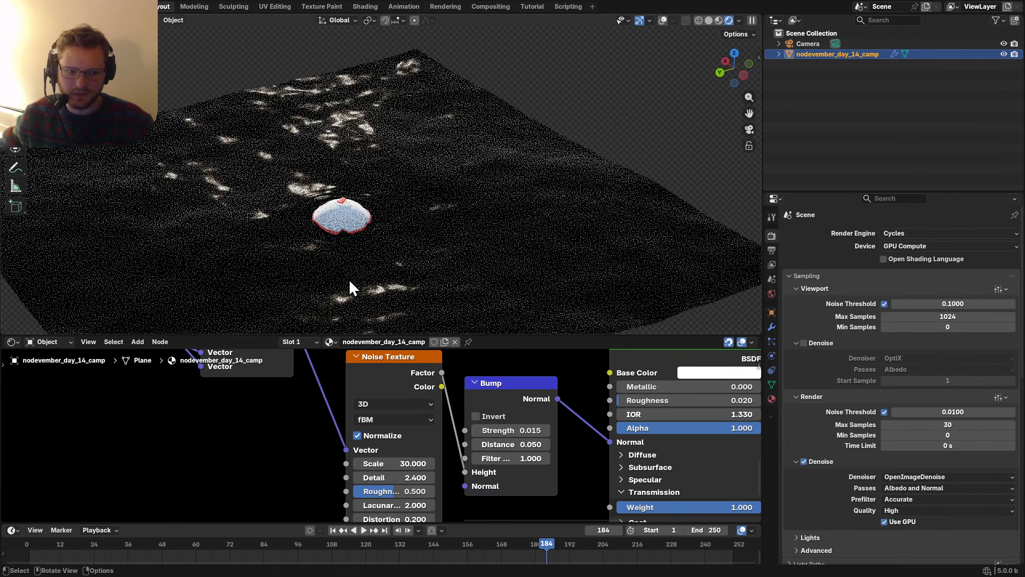
pyautogui.click(529, 431)
pyautogui.write('0.1')
pyautogui.press('Return')
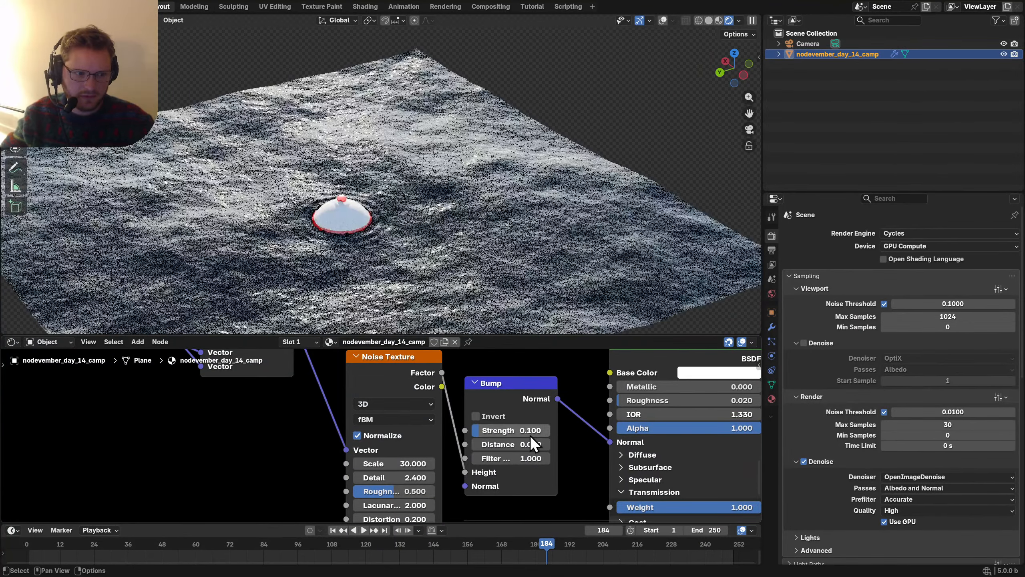